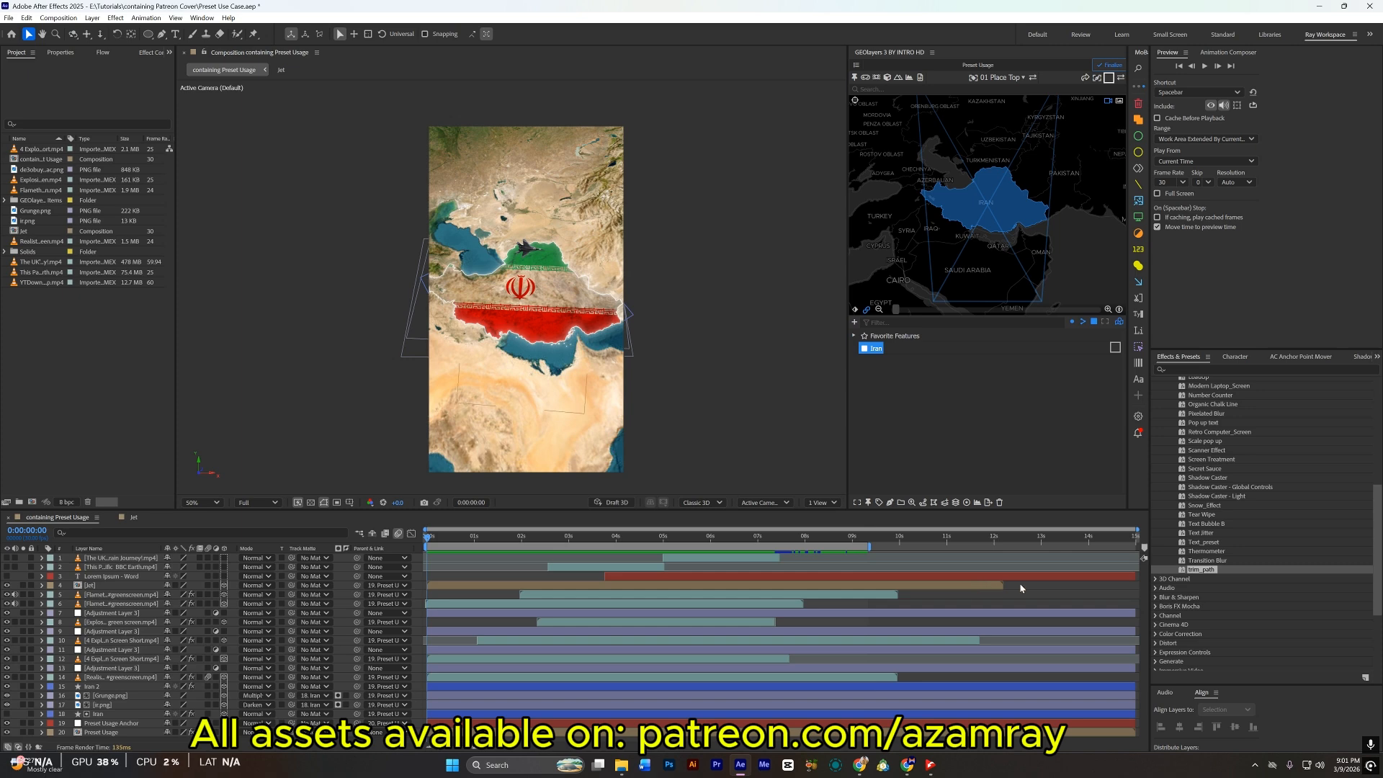
Step: Trim the end of the BBC Earth clip to 0:00:05:00, where the clip on the layer above it begins
click(1209, 562)
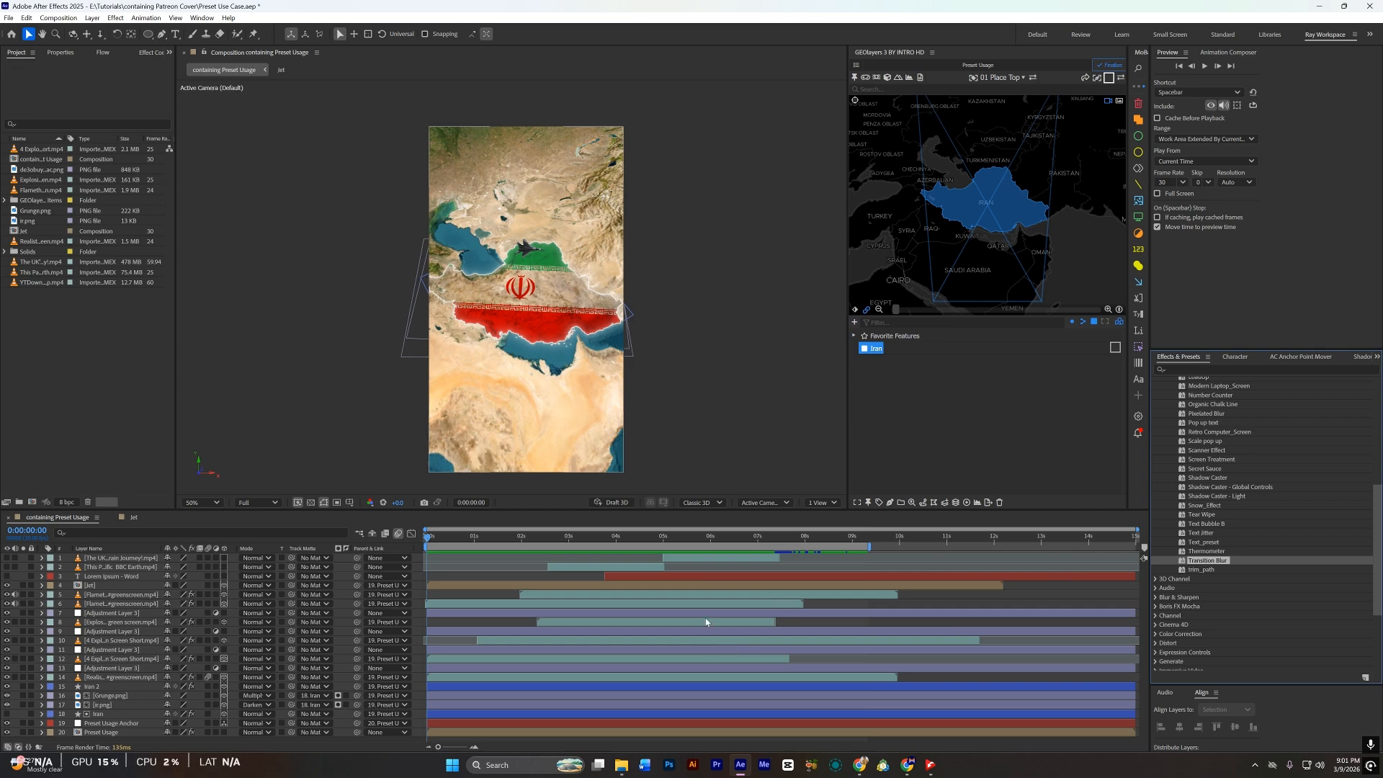
scroll(671, 594, up, 3)
click(624, 539)
drag(624, 540, 628, 540)
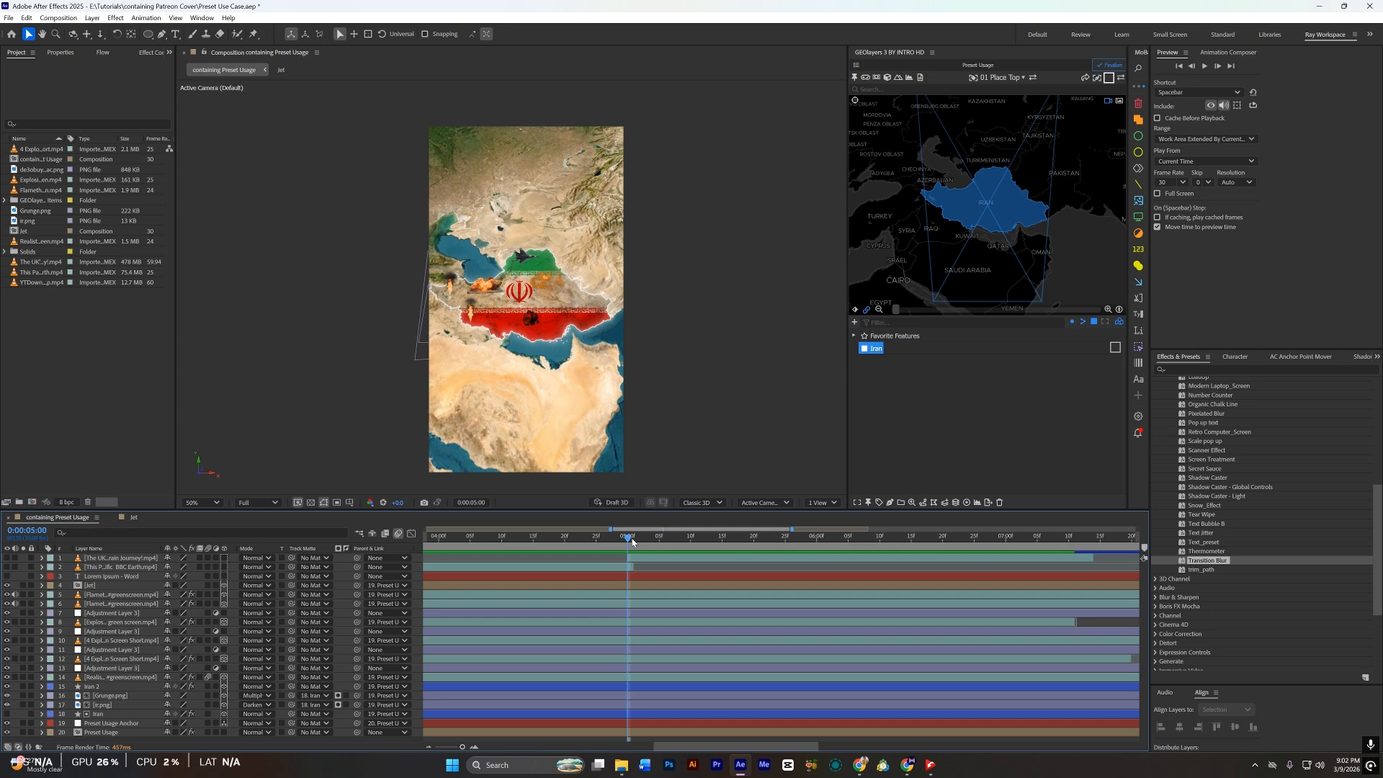
click(635, 568)
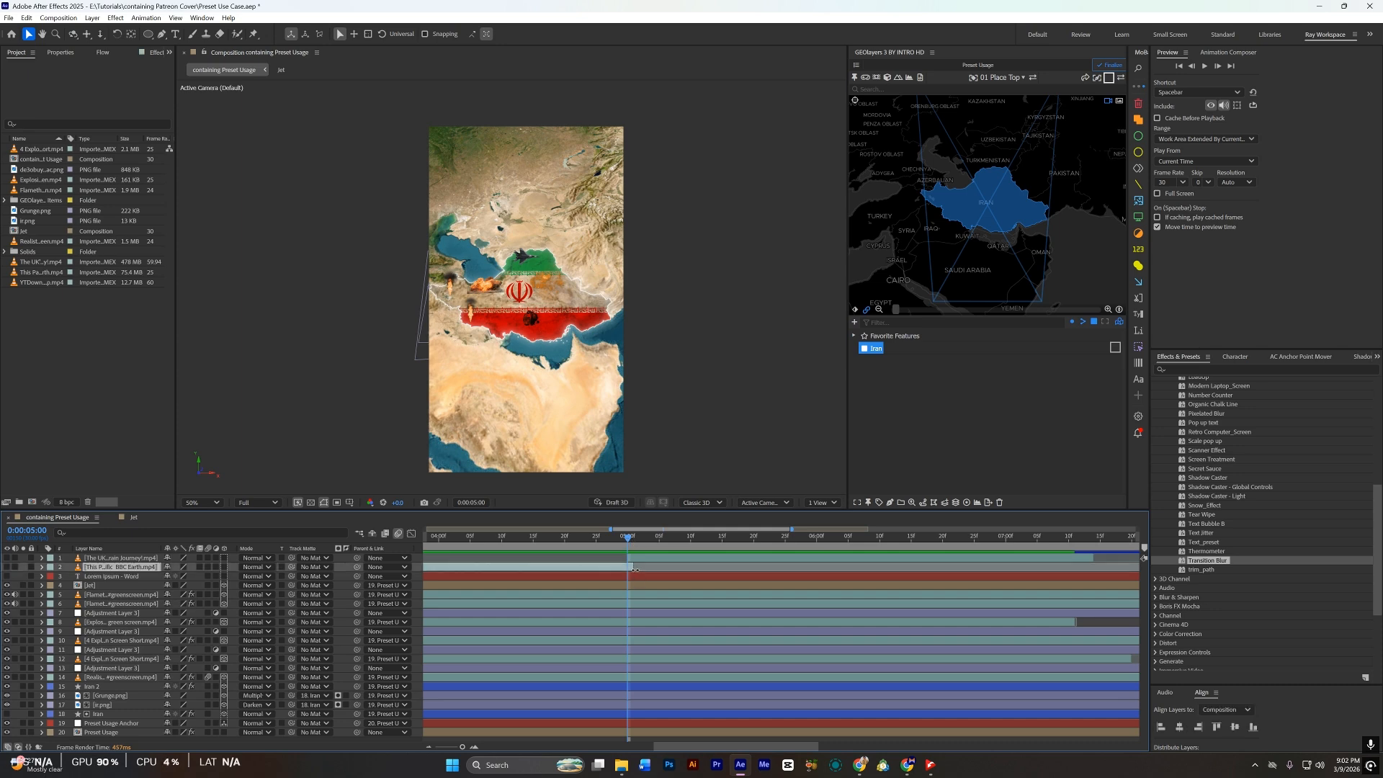
key(ctrl+z)
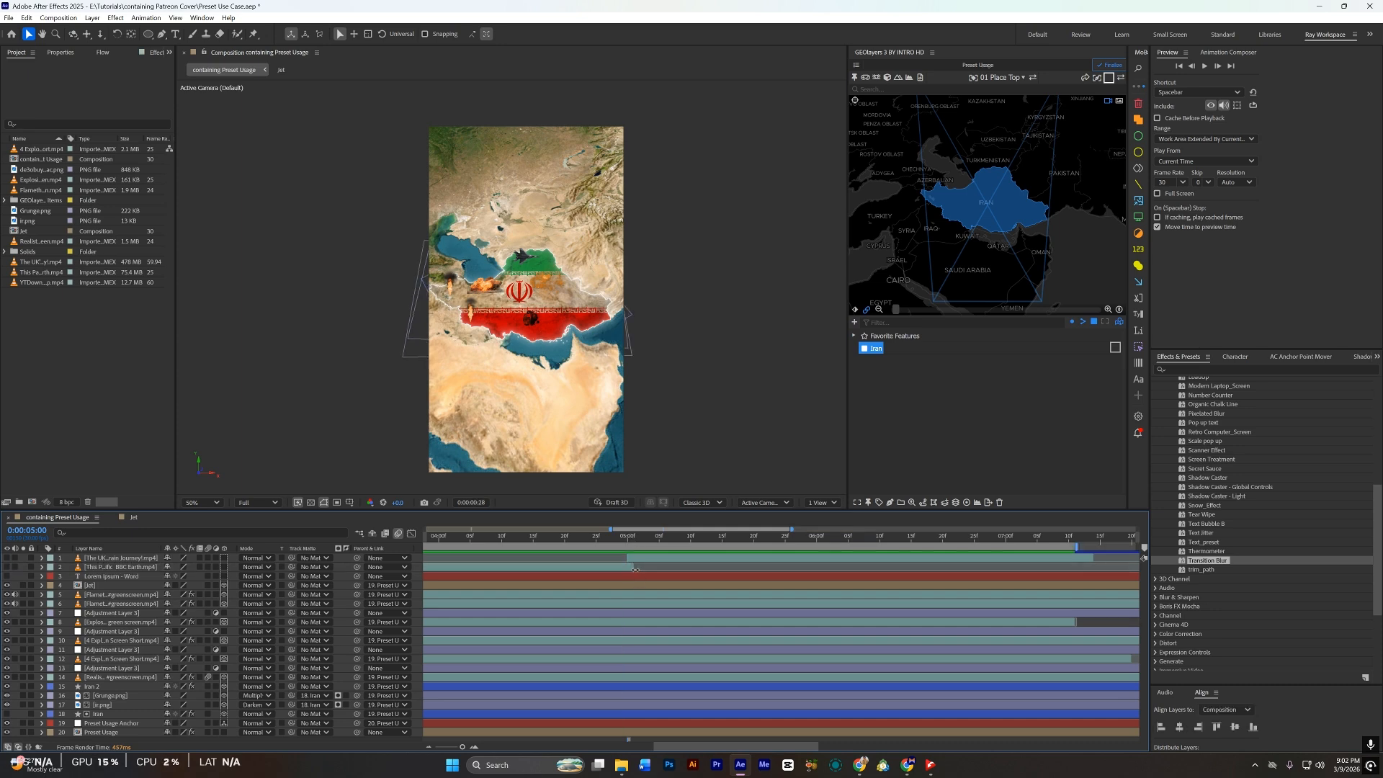
click(628, 540)
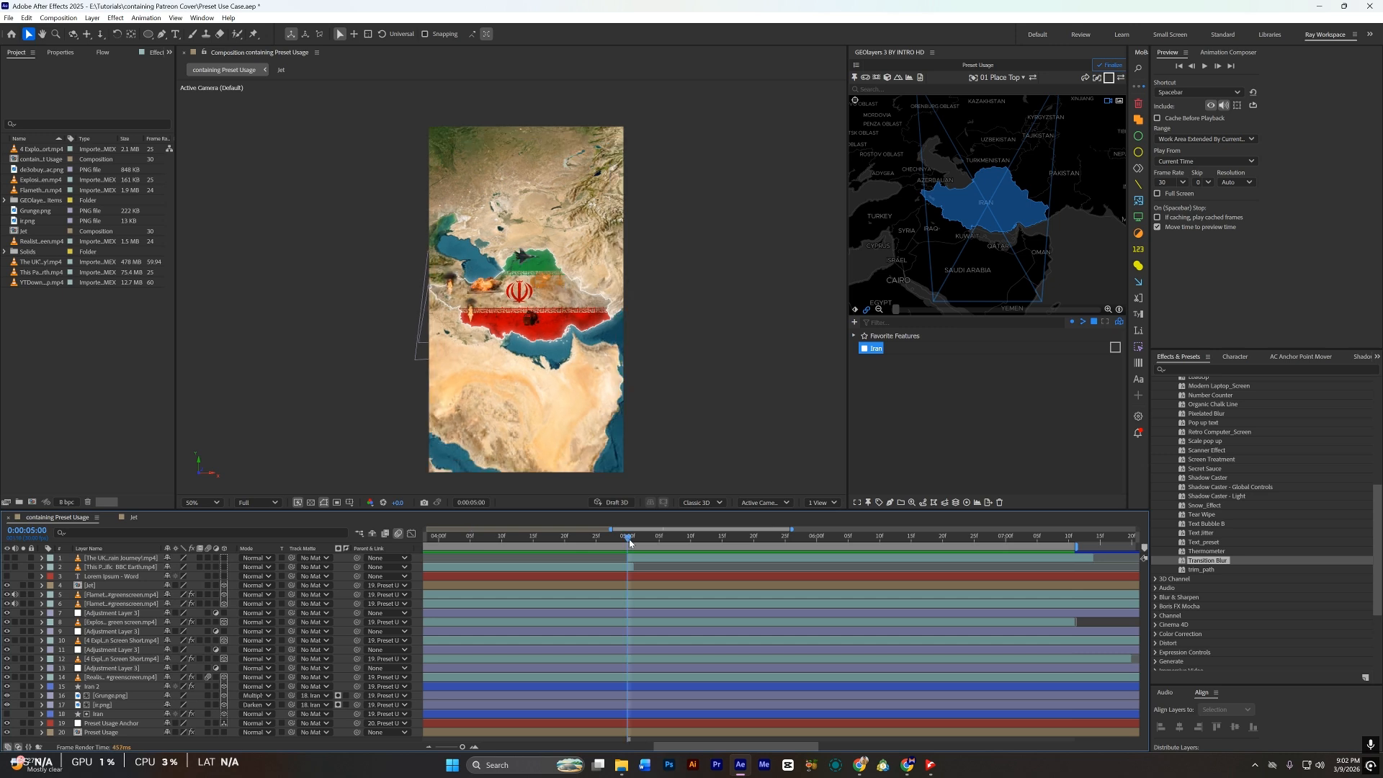
click(633, 566)
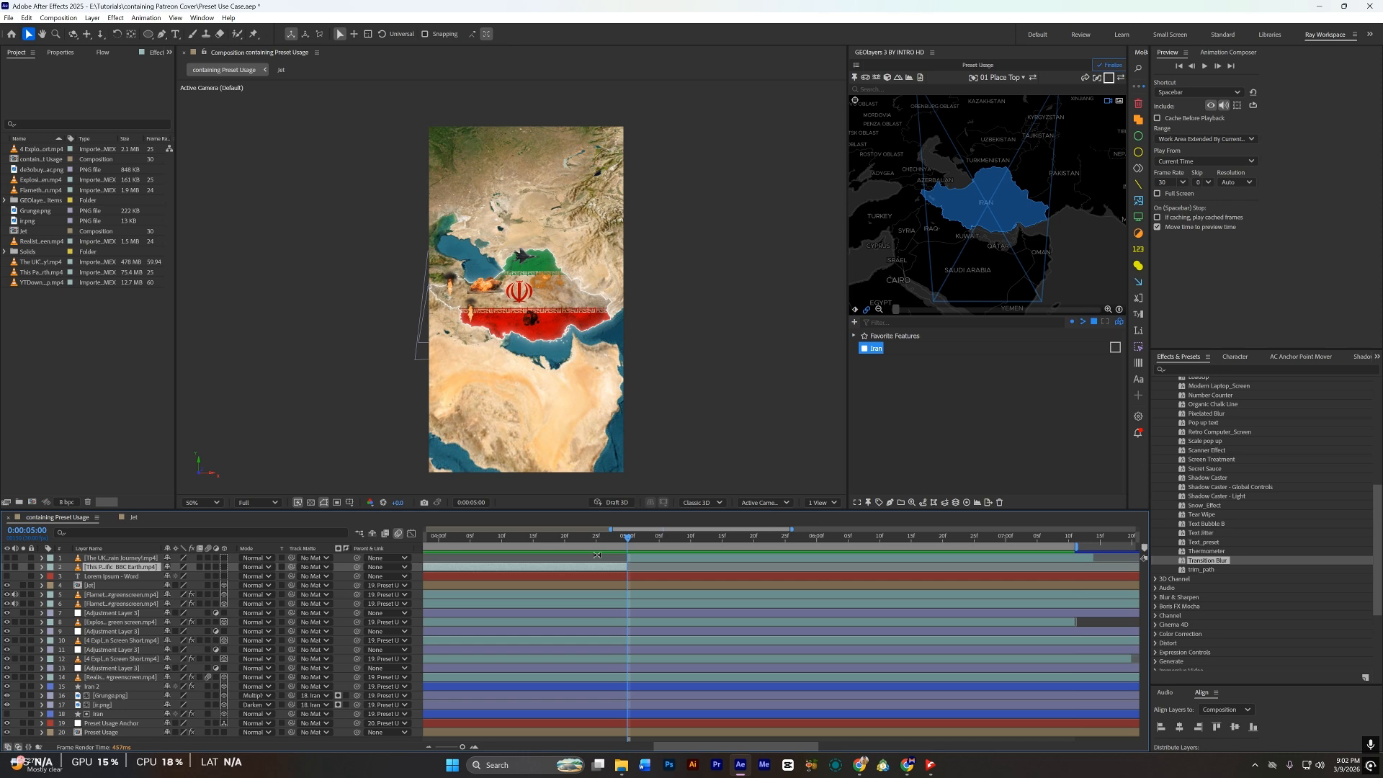
Step: Create a new adjustment layer and move it to the very top of the layer stack
right_click(343, 559)
mouse_move(432, 566)
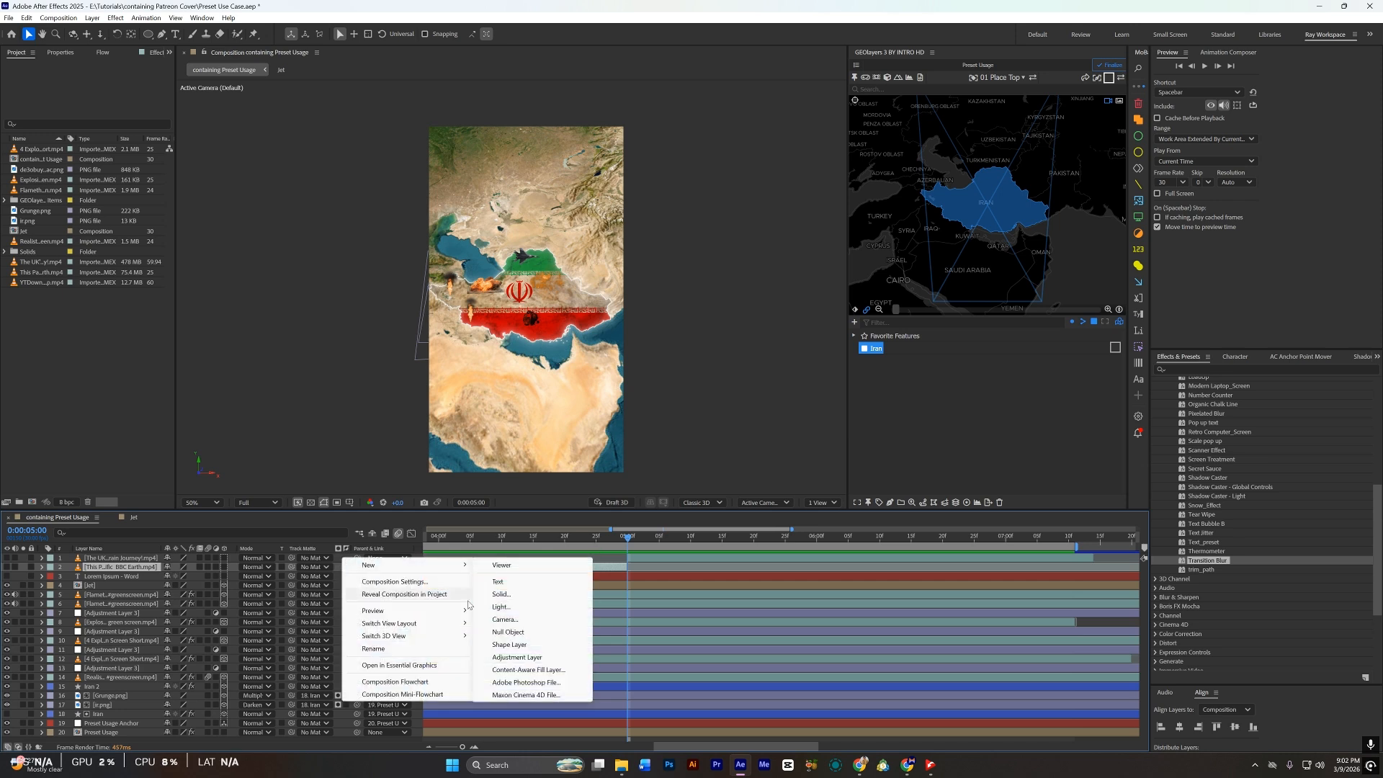
click(517, 657)
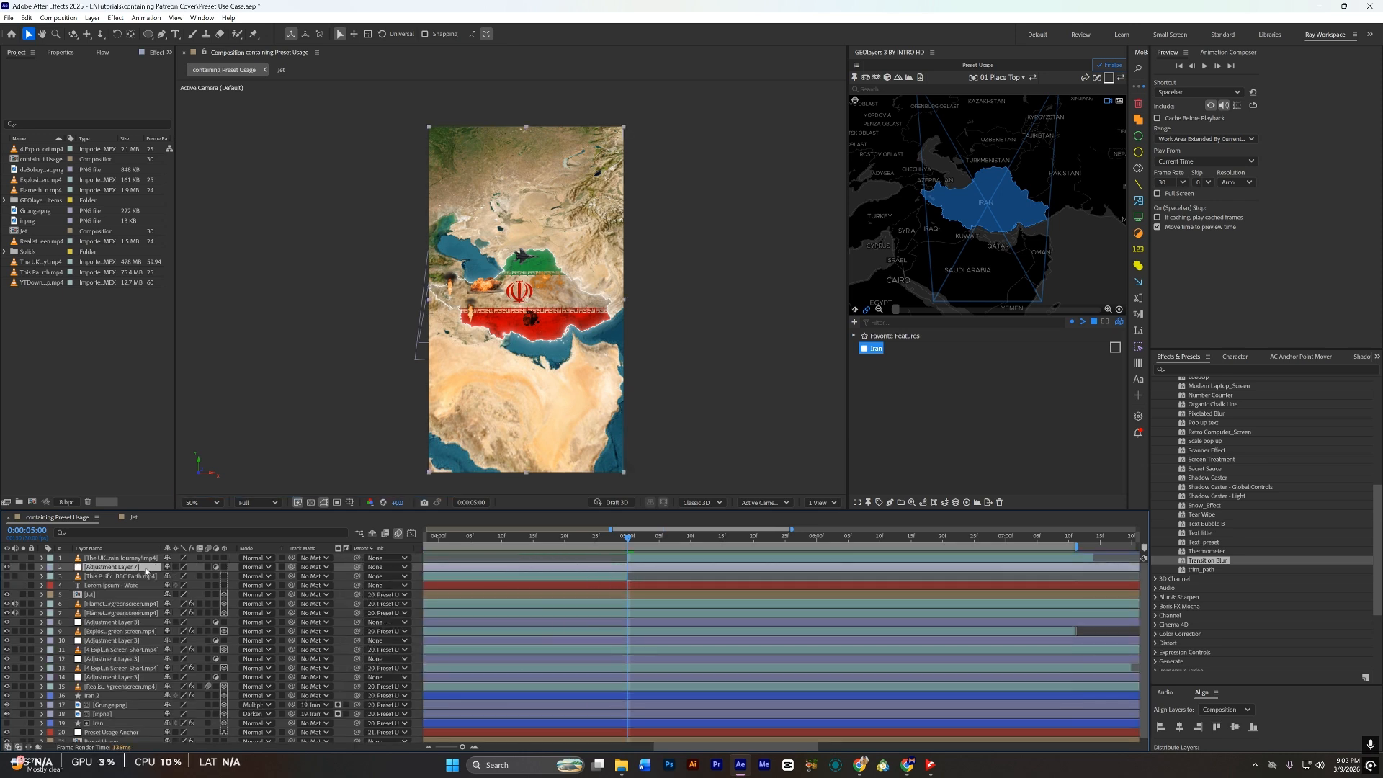
drag(145, 571, 141, 555)
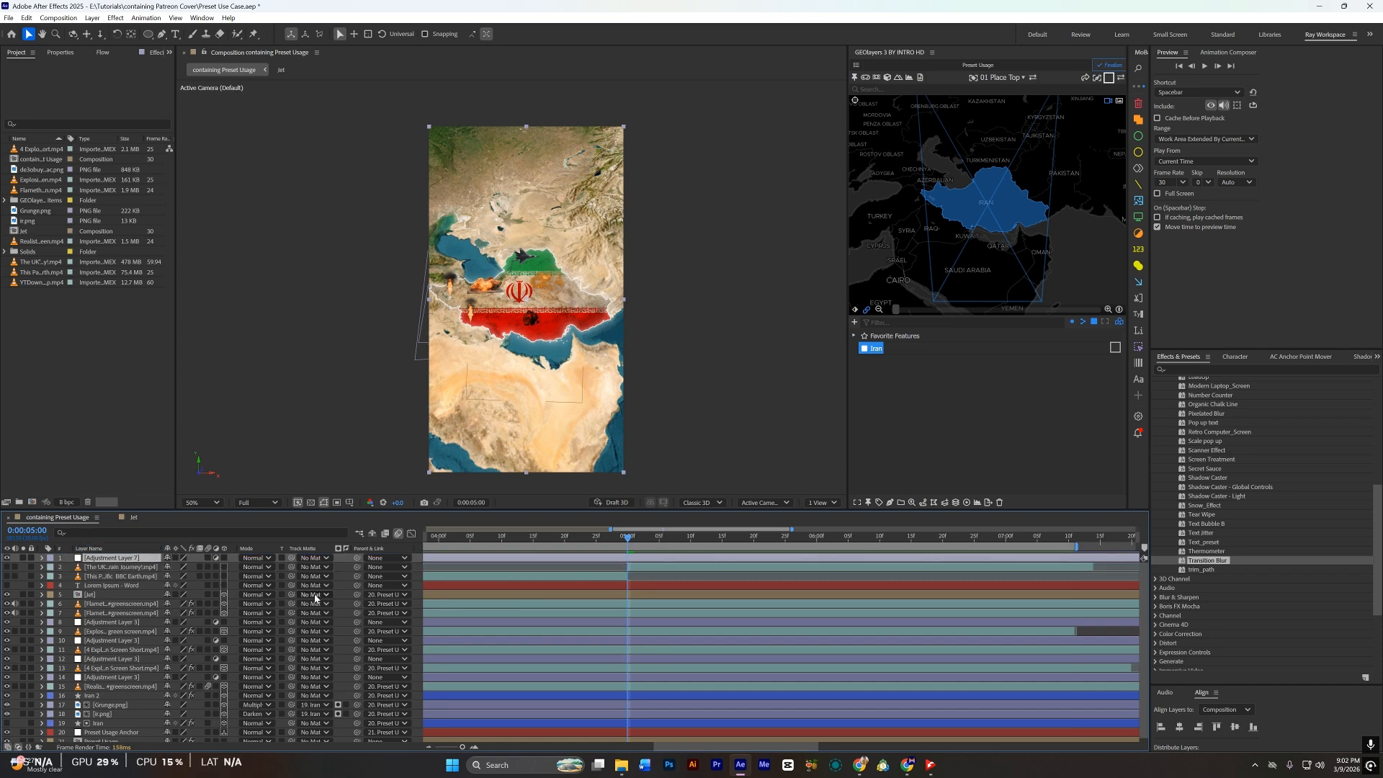
Step: Start the adjustment layer at 0:00:05:00, apply the Transition Blur preset to it and reveal its keyframes
key(alt+bracketleft)
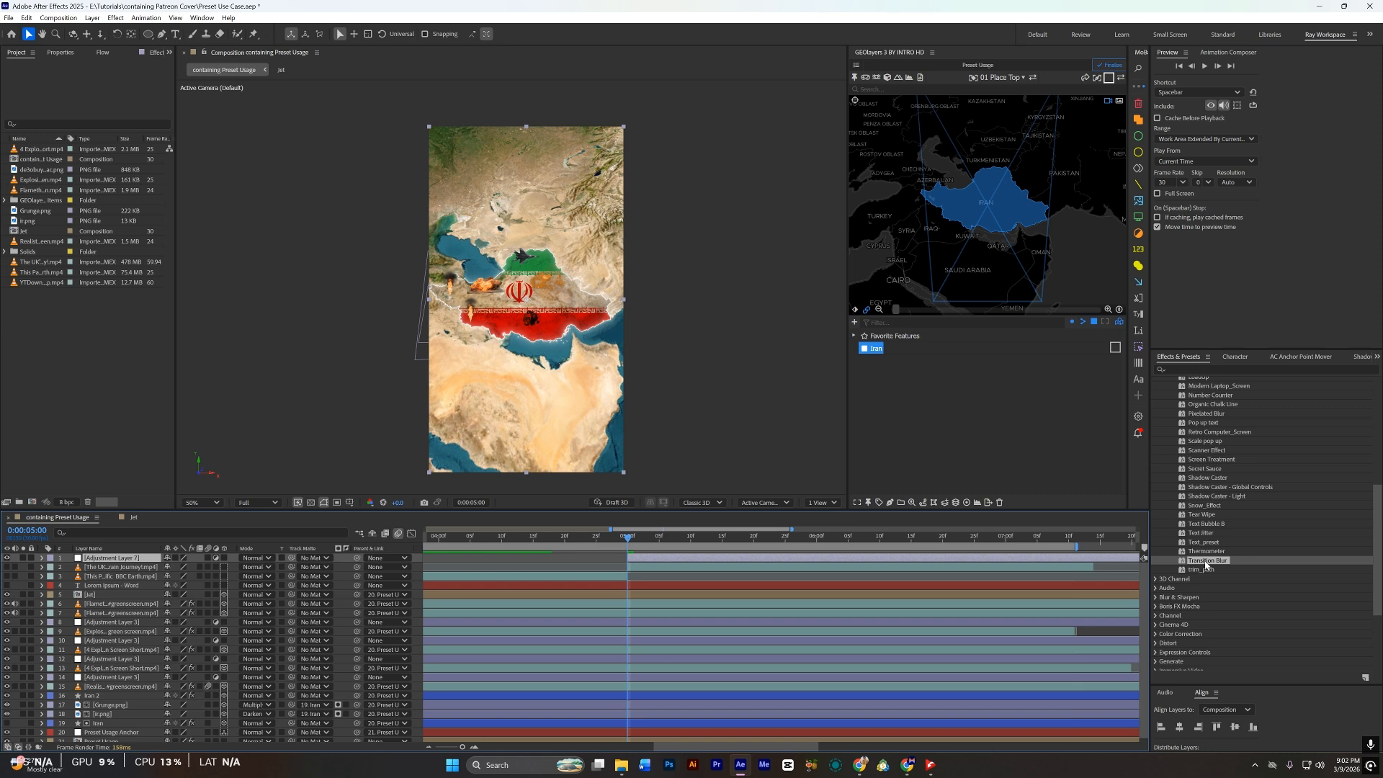
double_click(1206, 563)
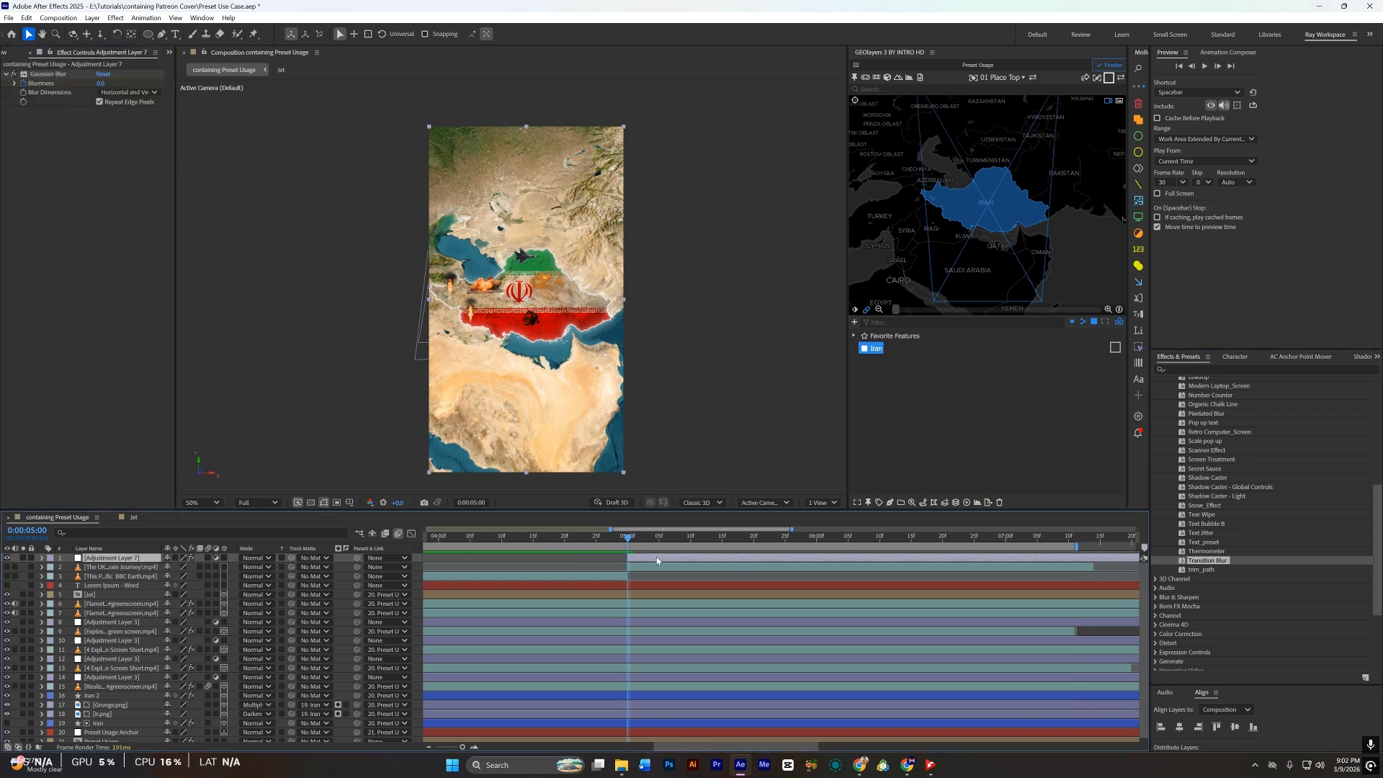
key(u)
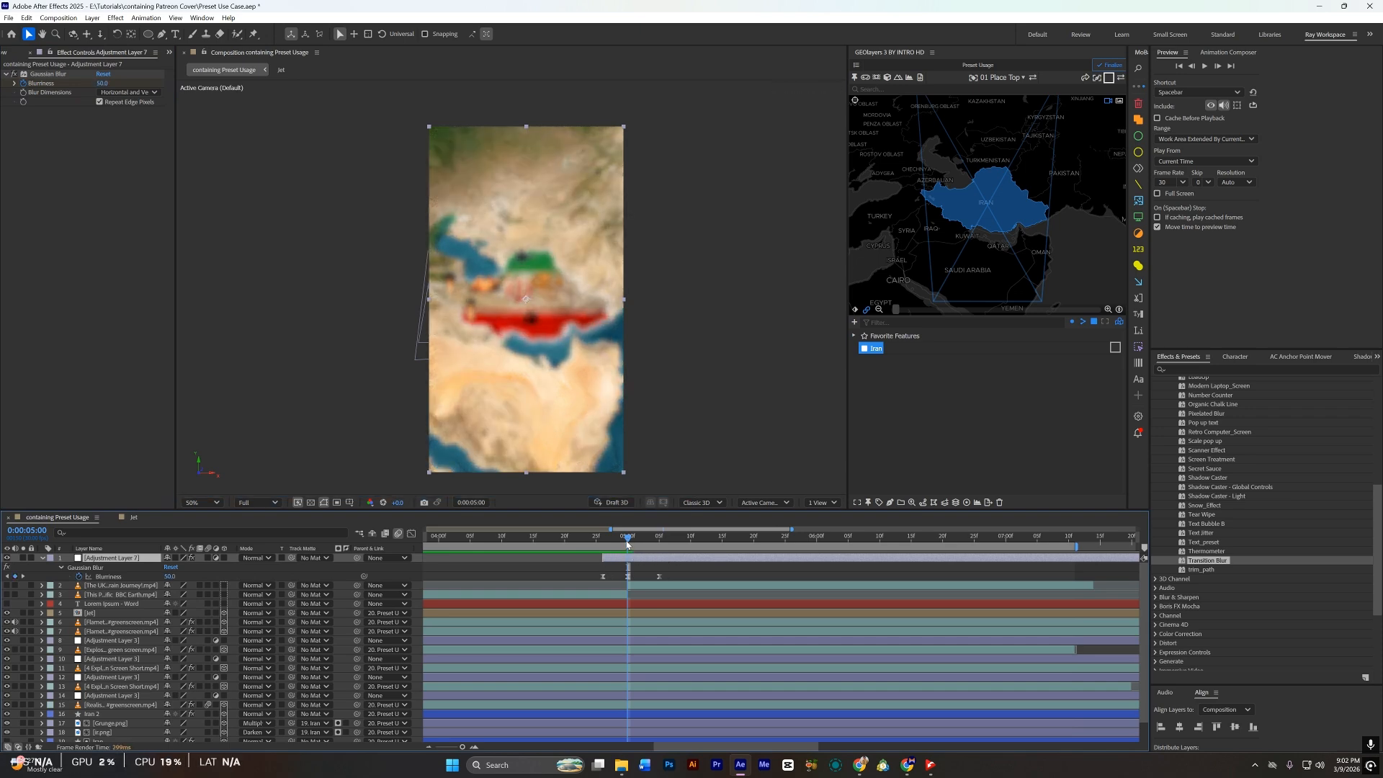
Step: Trim the adjustment layer's end to the last Blurriness keyframe at 0:00:05:05
drag(627, 545, 659, 582)
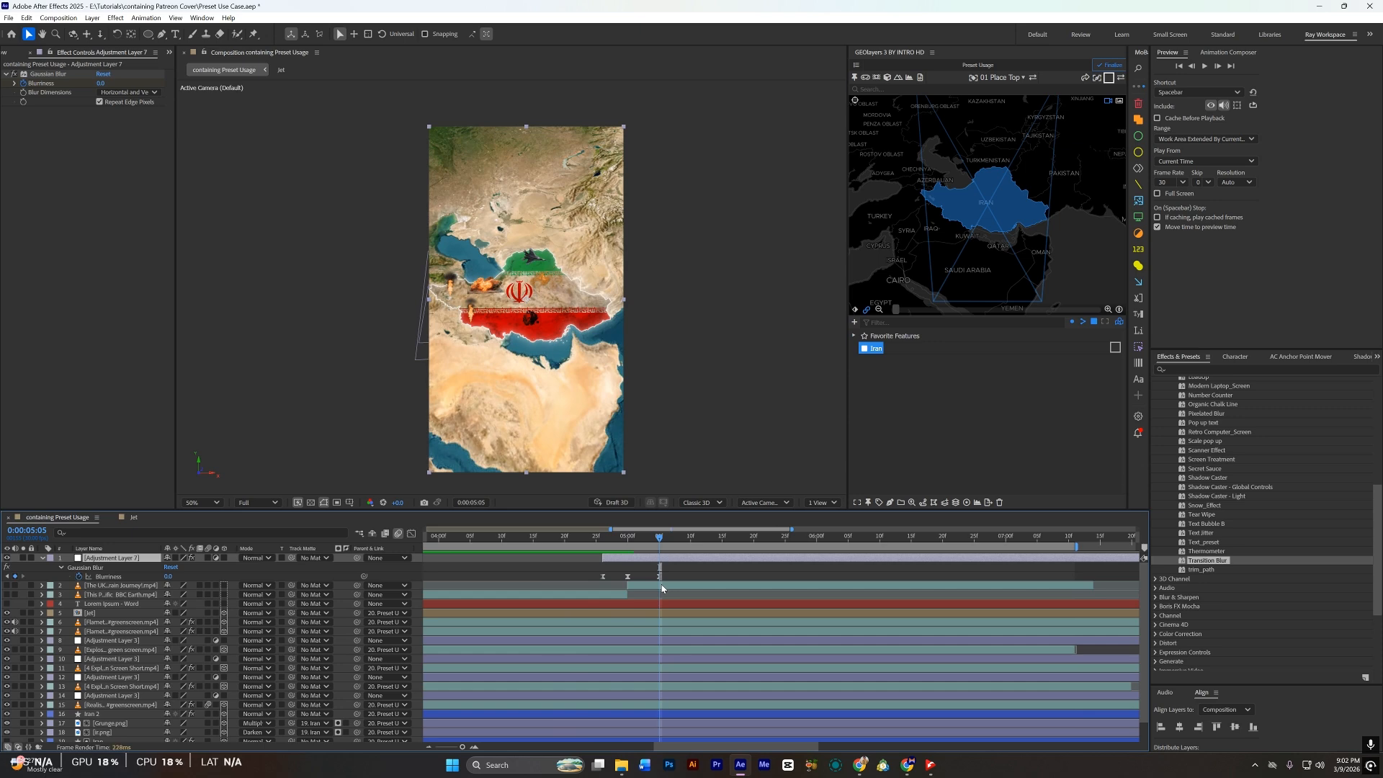
key(alt+bracketright)
drag(667, 561, 659, 560)
Step: Preview the blur over the map, and make the two video clips directly below the adjustment layer visible
click(530, 574)
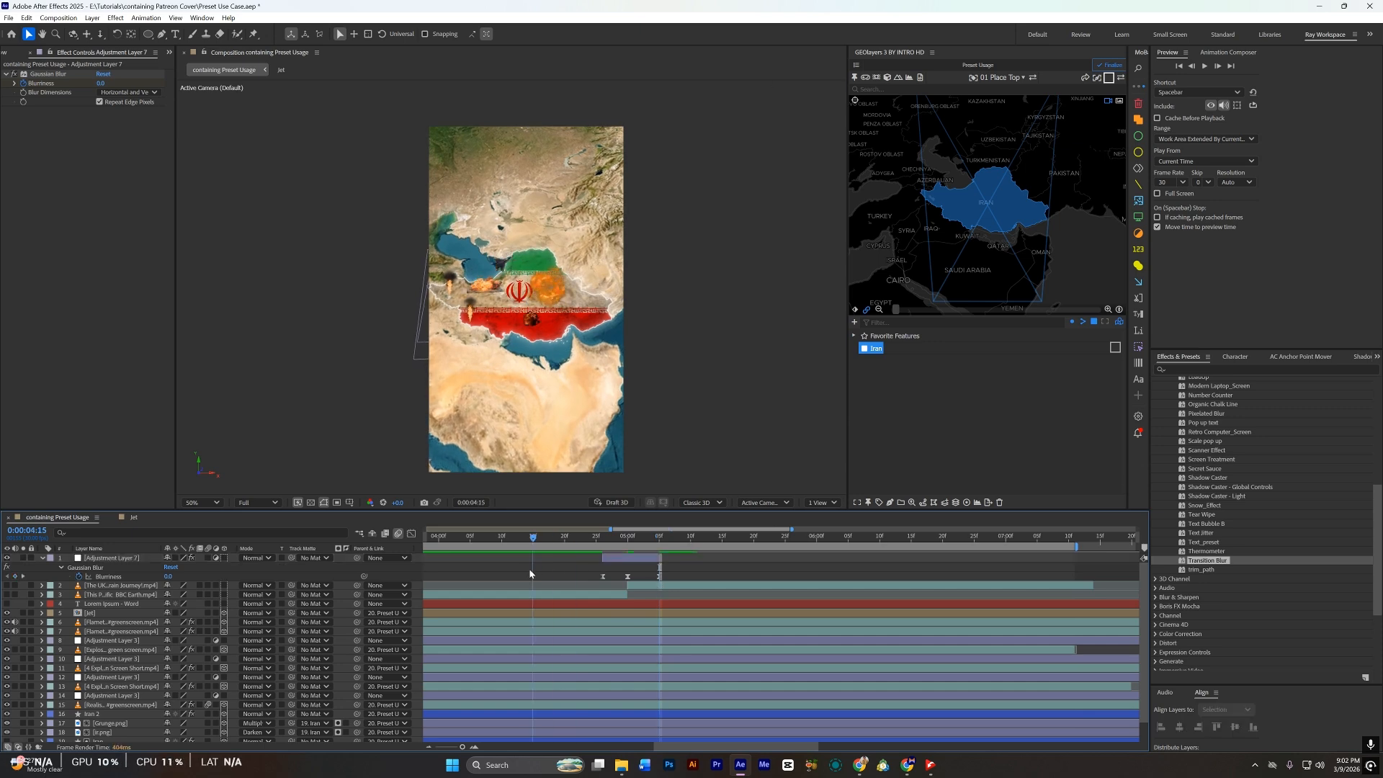
key(space)
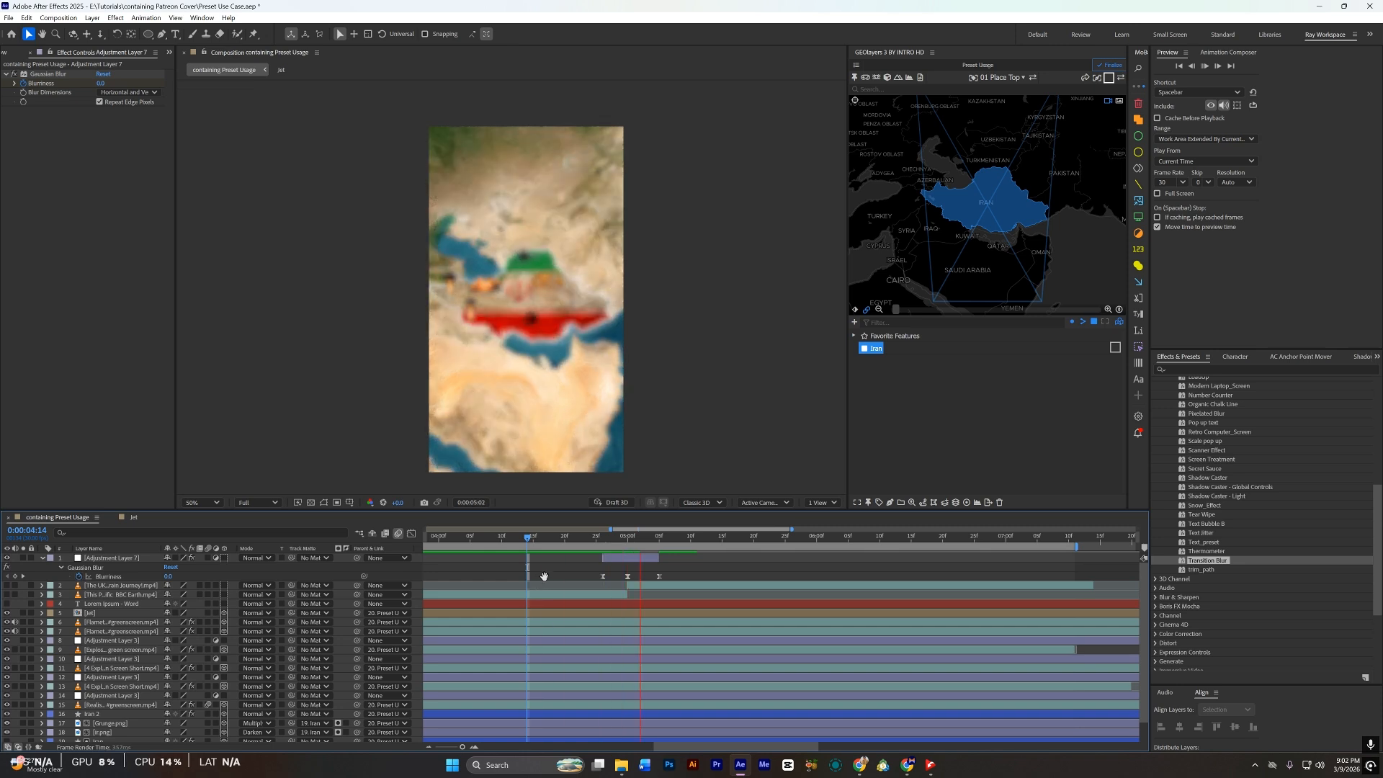
key(space)
drag(7, 586, 8, 595)
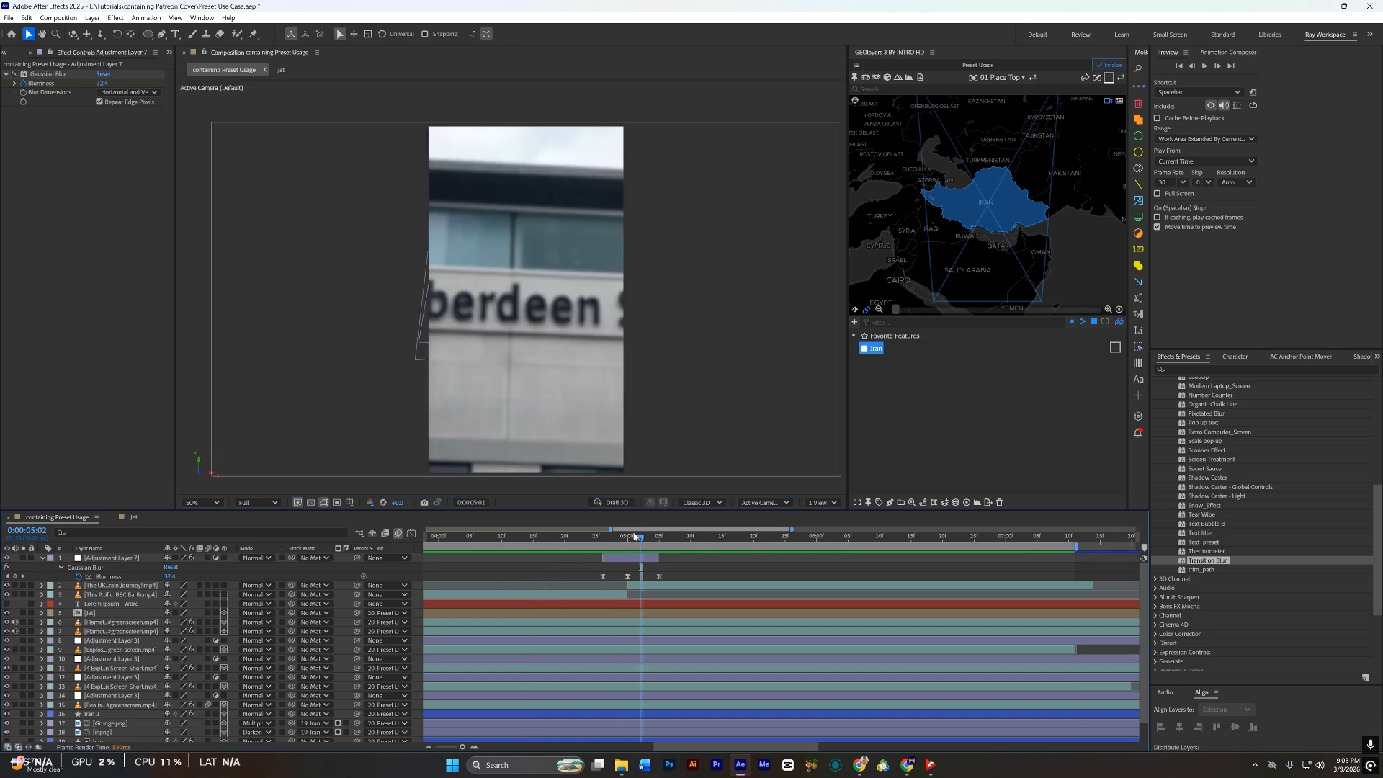
Step: Play back the blur transition between the two video clips, starting from about 0:00:04:15
drag(639, 538, 577, 559)
key(space)
scroll(600, 560, down, 2)
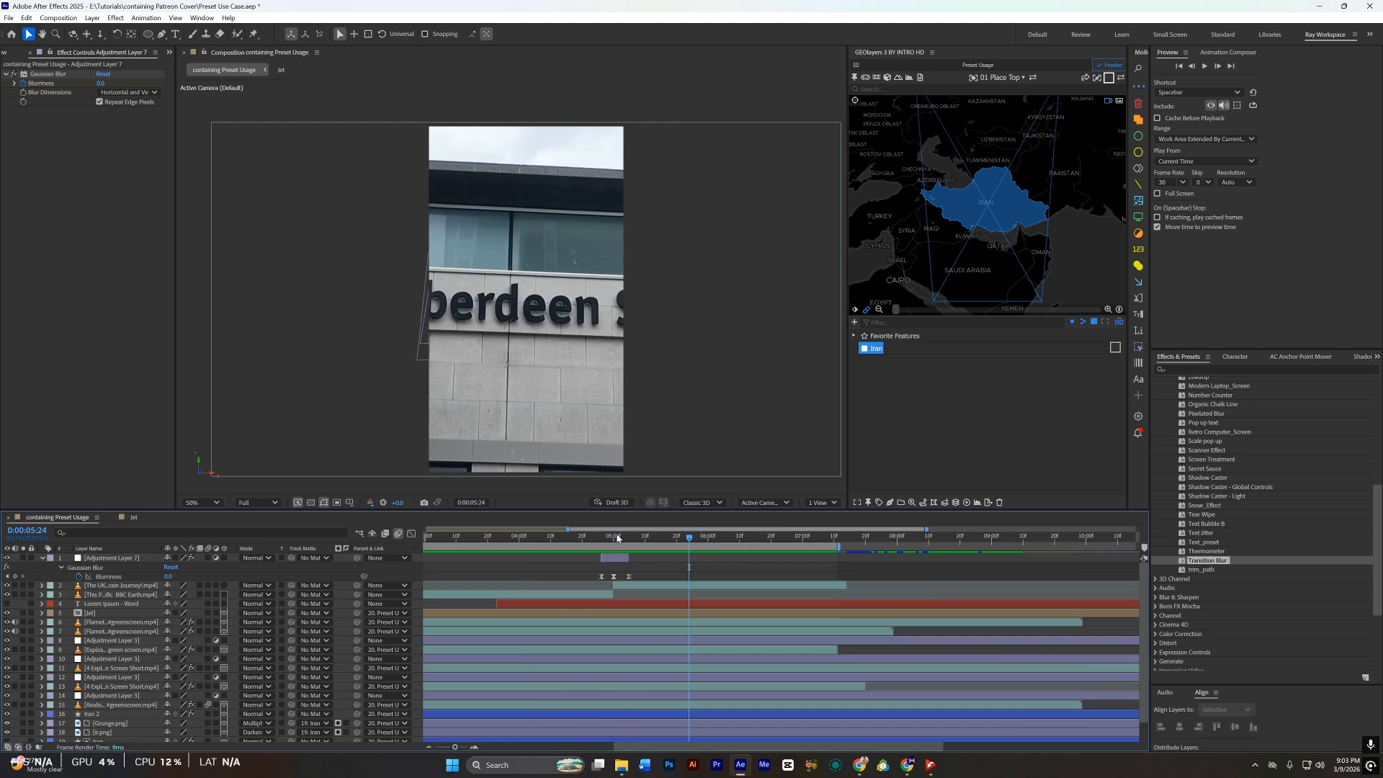
drag(616, 537, 567, 556)
key(space)
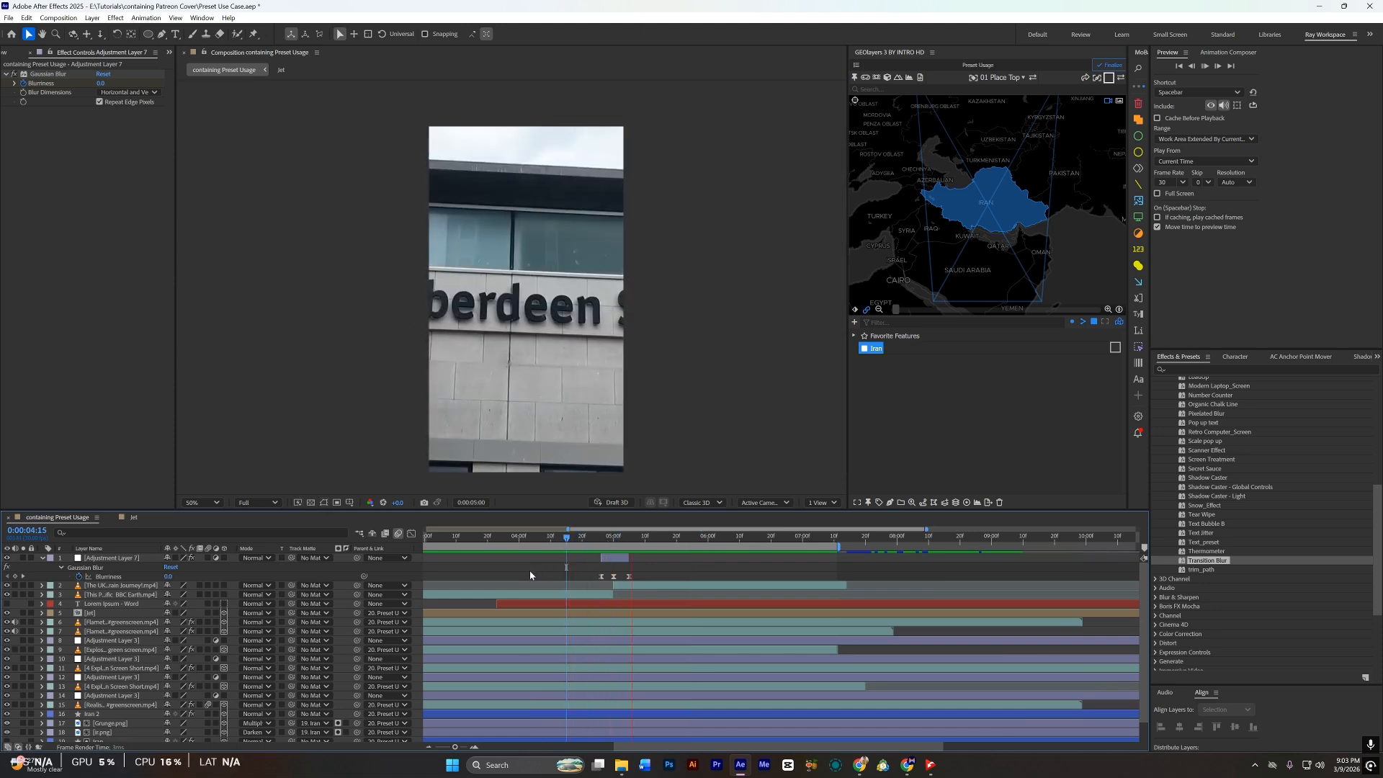
key(space)
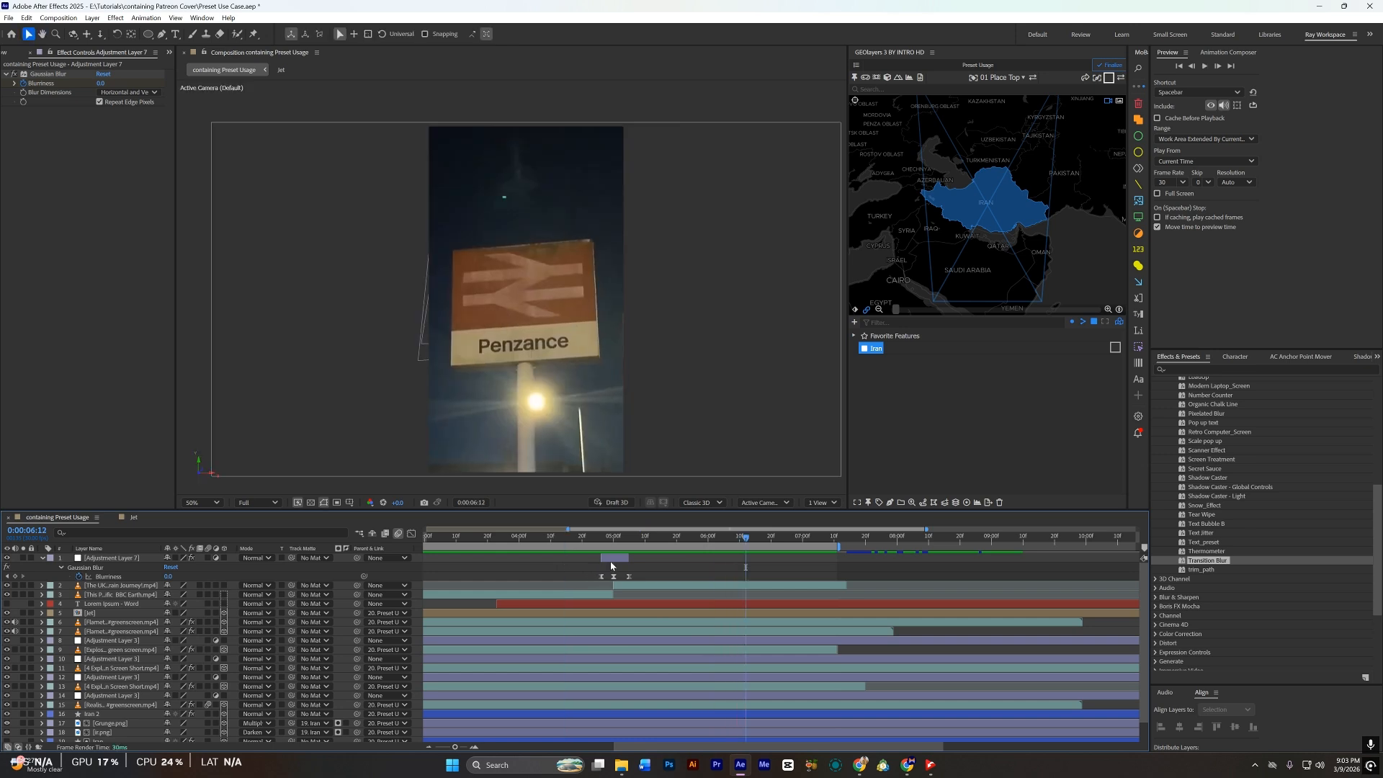
Step: Delete the adjustment layer that carries the transition blur
click(612, 559)
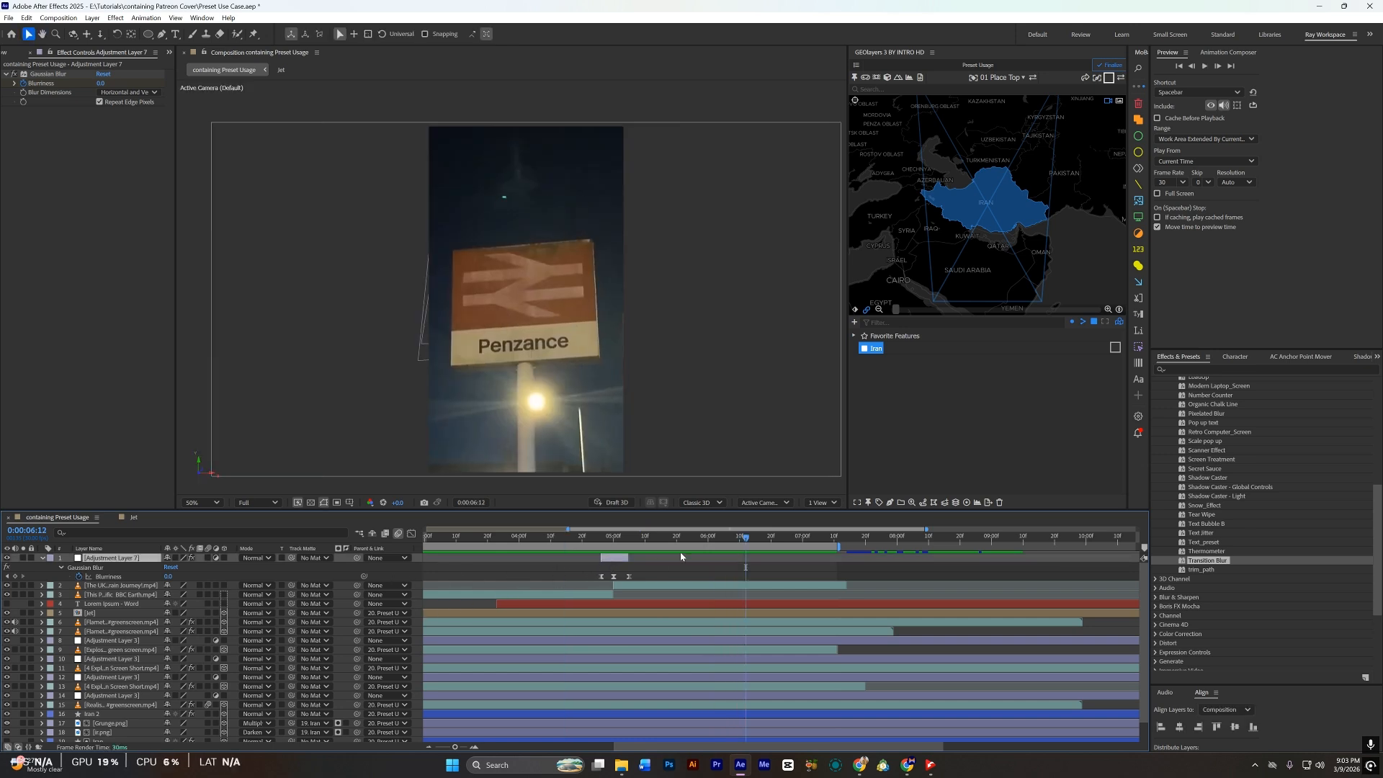
key(Delete)
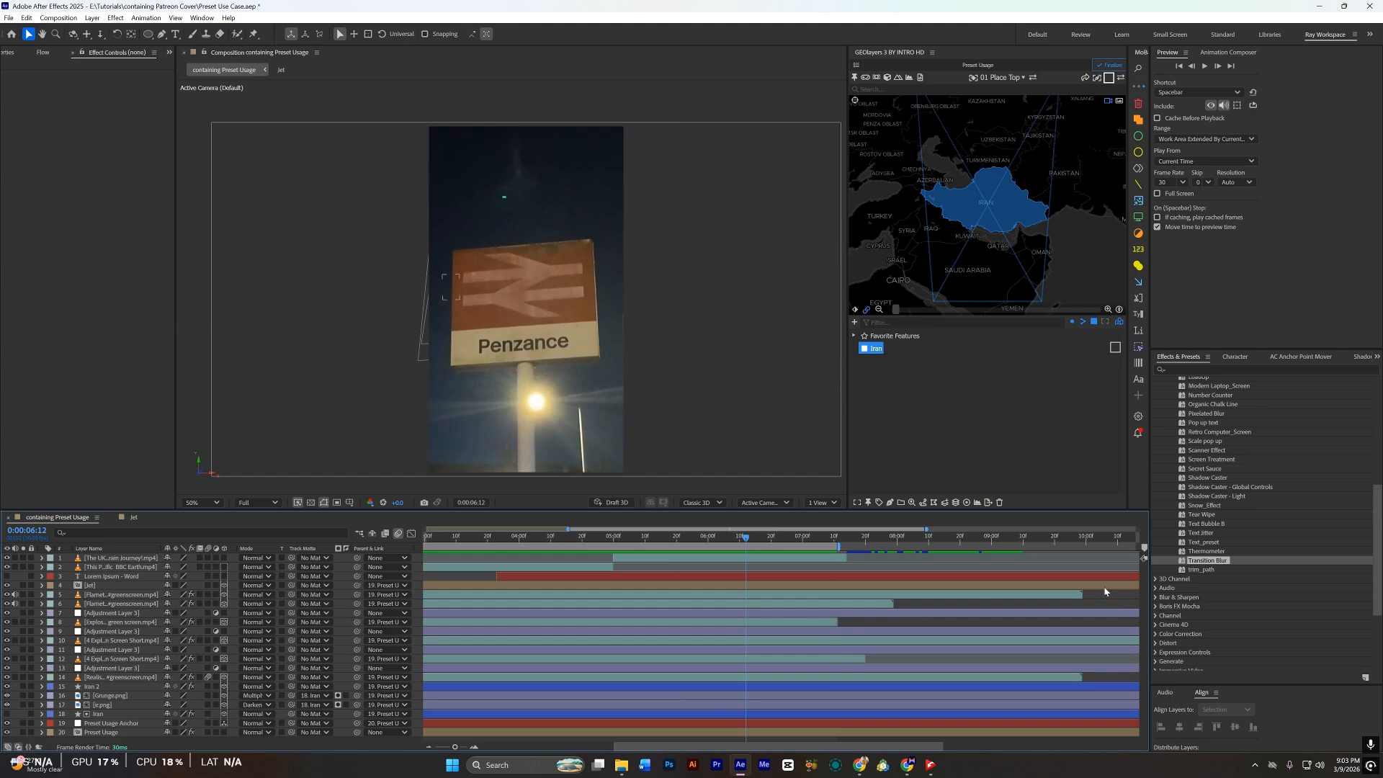
Step: Apply the Thermometer preset with no layer selected, reveal the shape layer's keyframes and trim its start to 0:00:06:12
click(1206, 552)
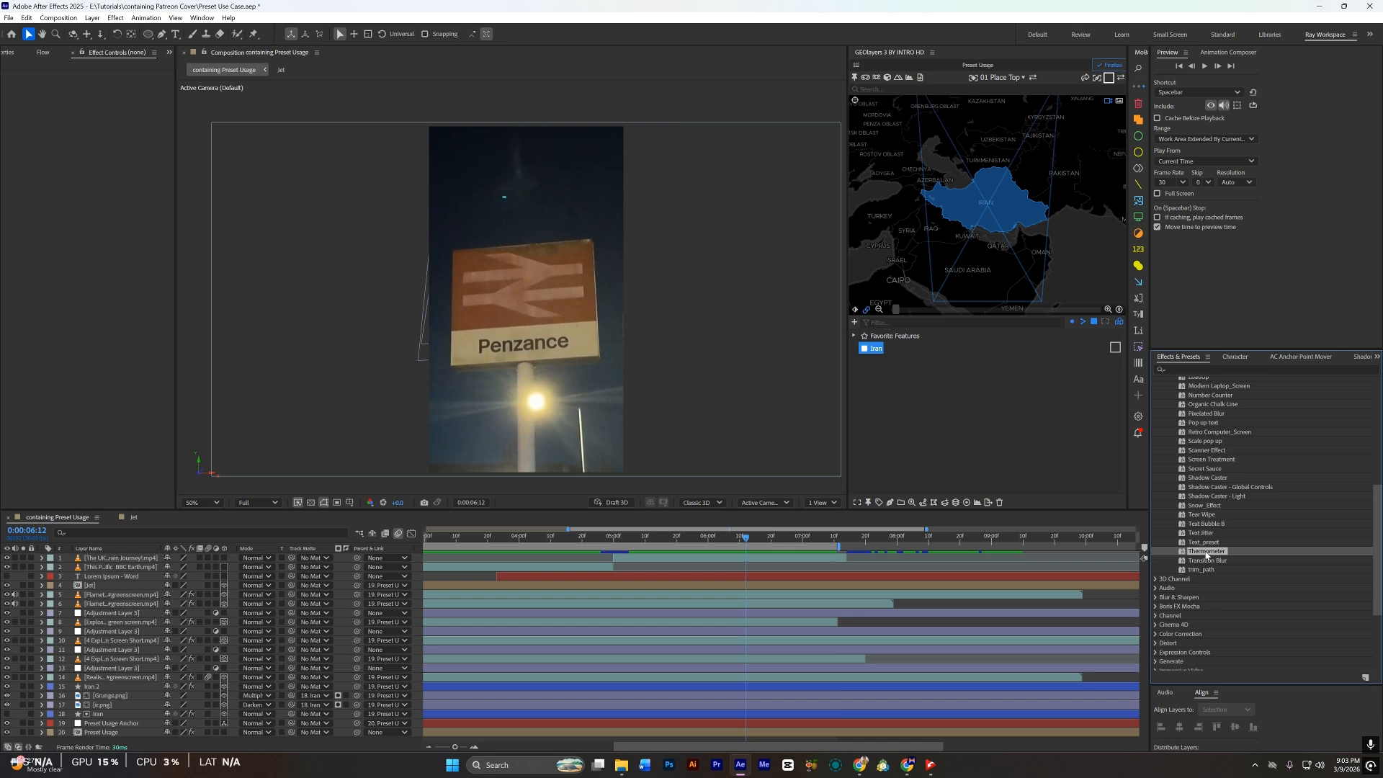
double_click(1207, 552)
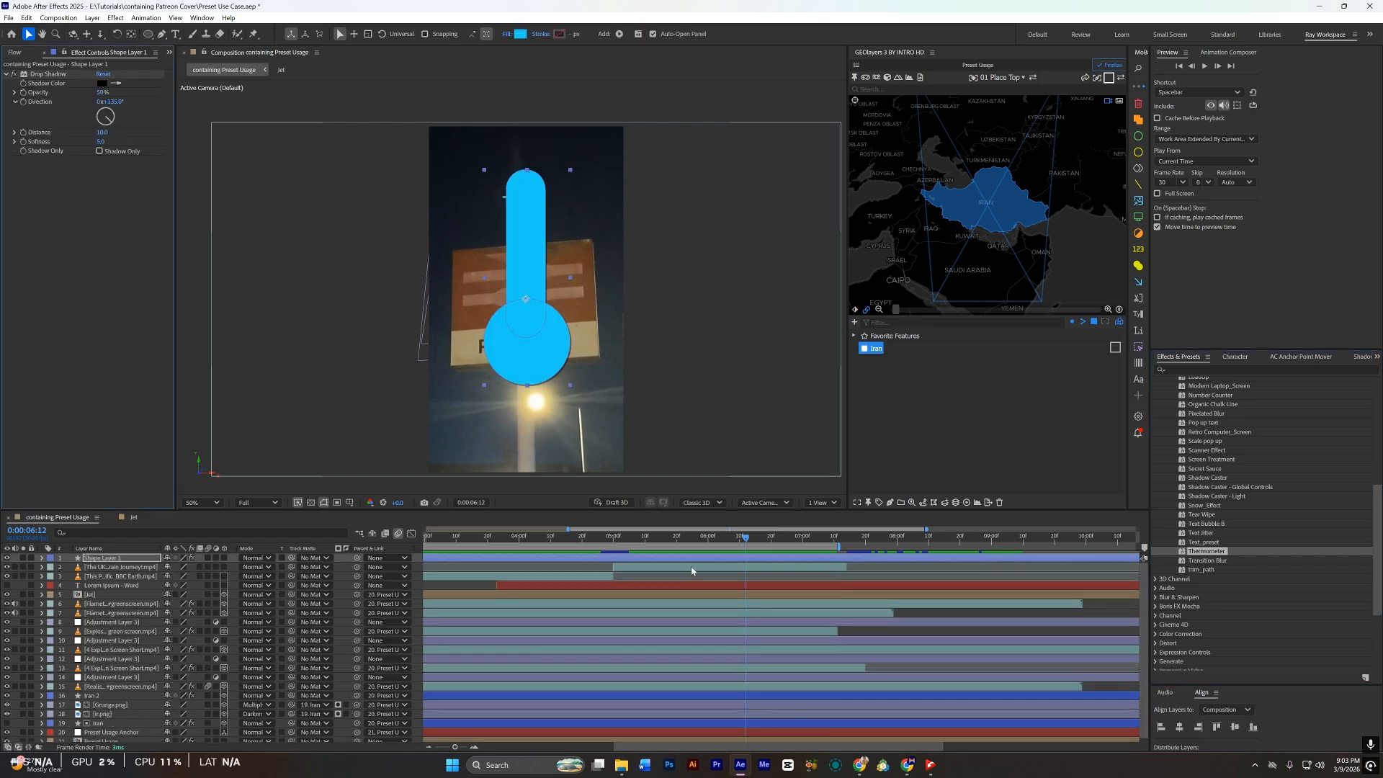
key(u)
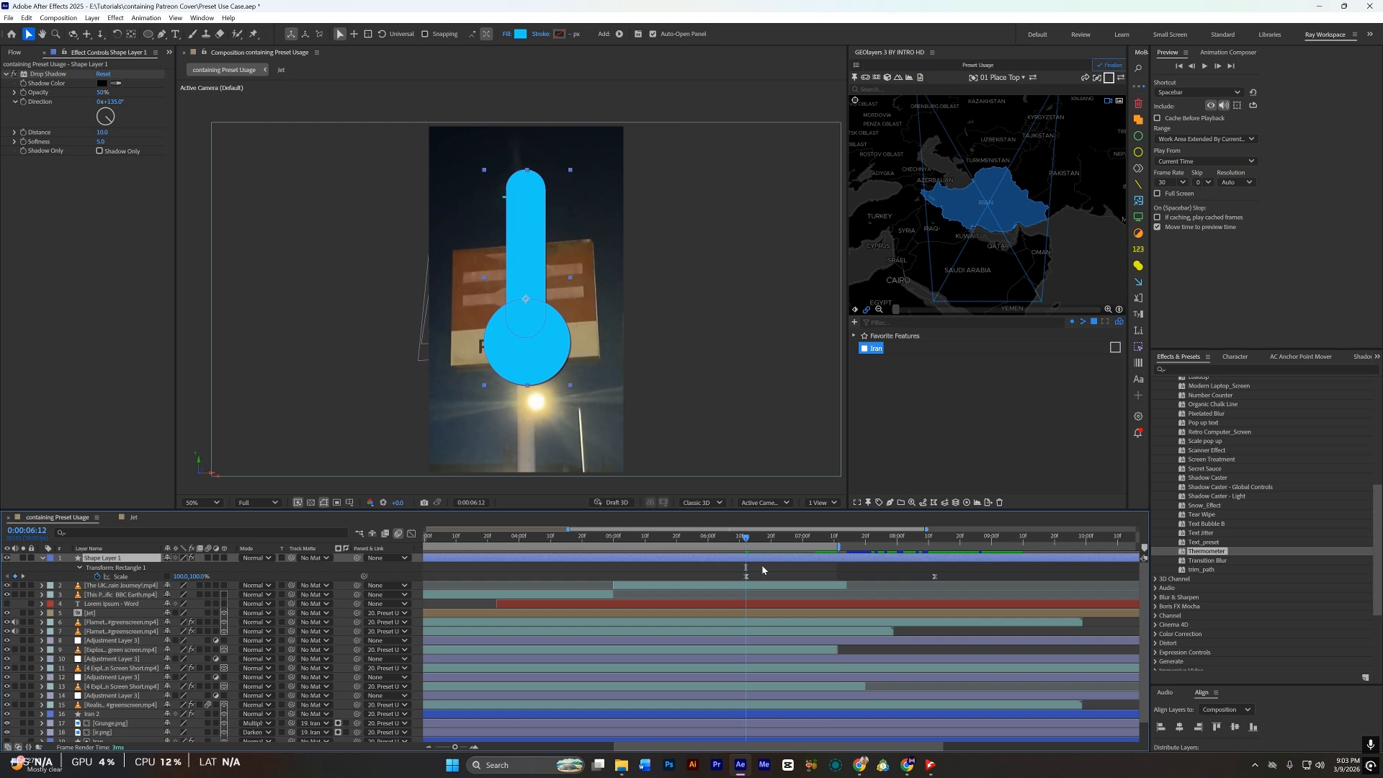
key(alt+bracketleft)
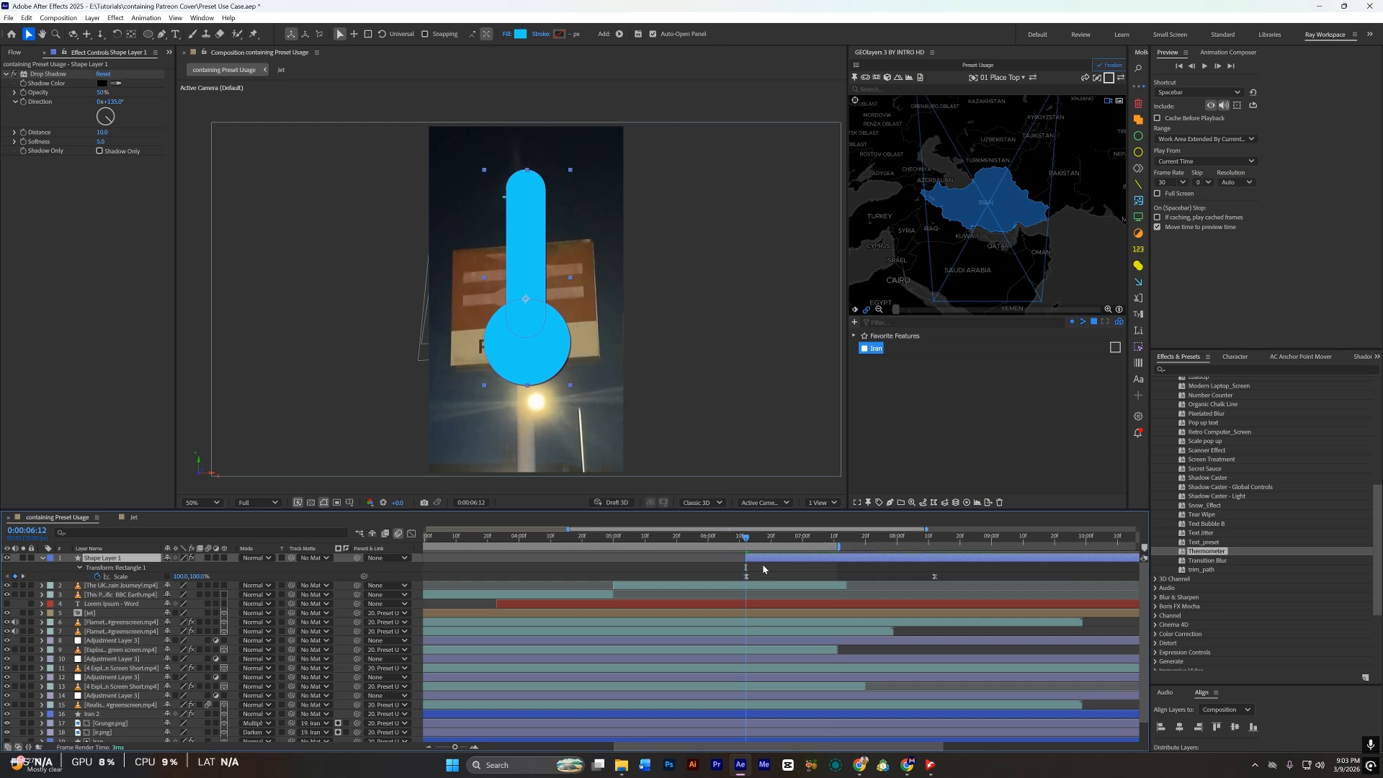
Step: Duplicate the thermometer shape layer and set the fill colour of the original, Shape Layer 1, to white
mouse_move(776, 559)
mouse_down()
mouse_move(654, 569)
mouse_move(777, 576)
mouse_up()
key(ctrl+d)
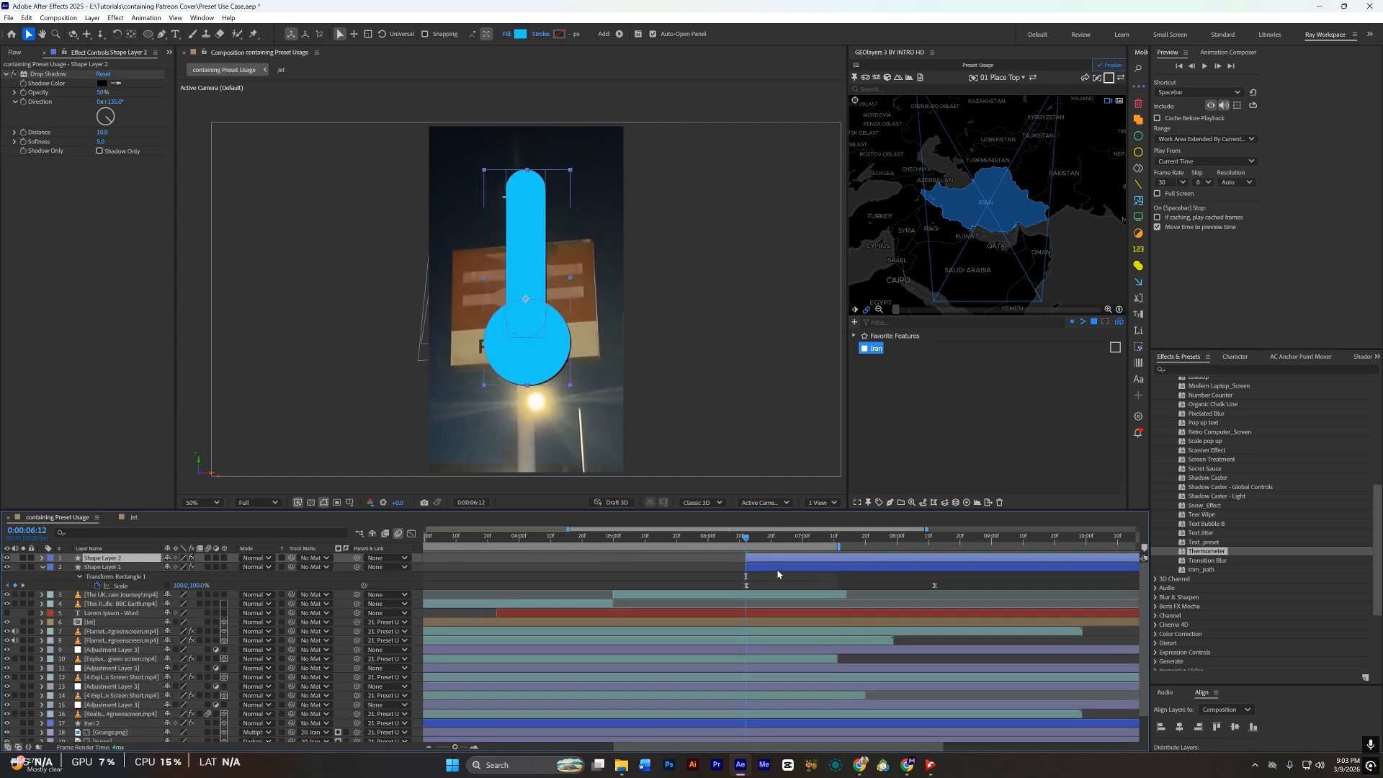
click(519, 34)
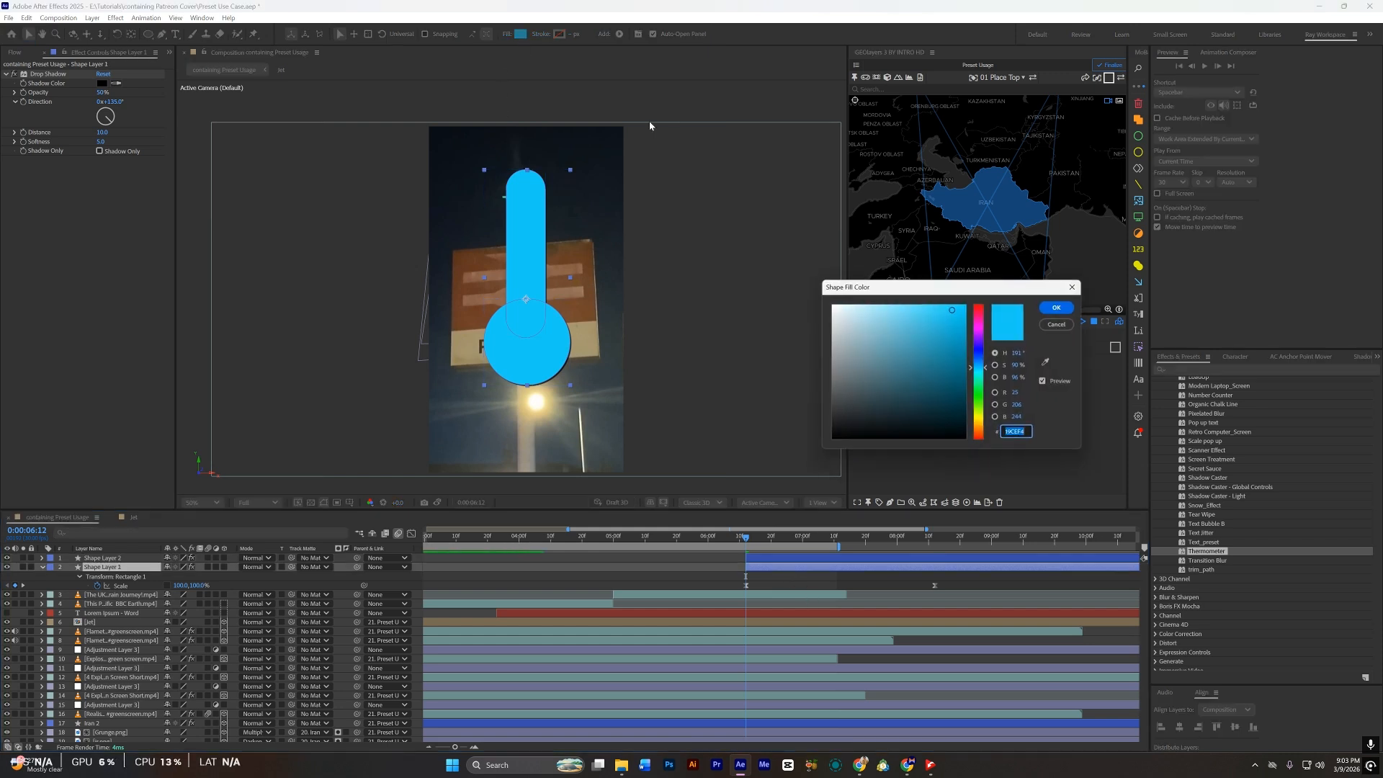
click(831, 304)
click(1060, 307)
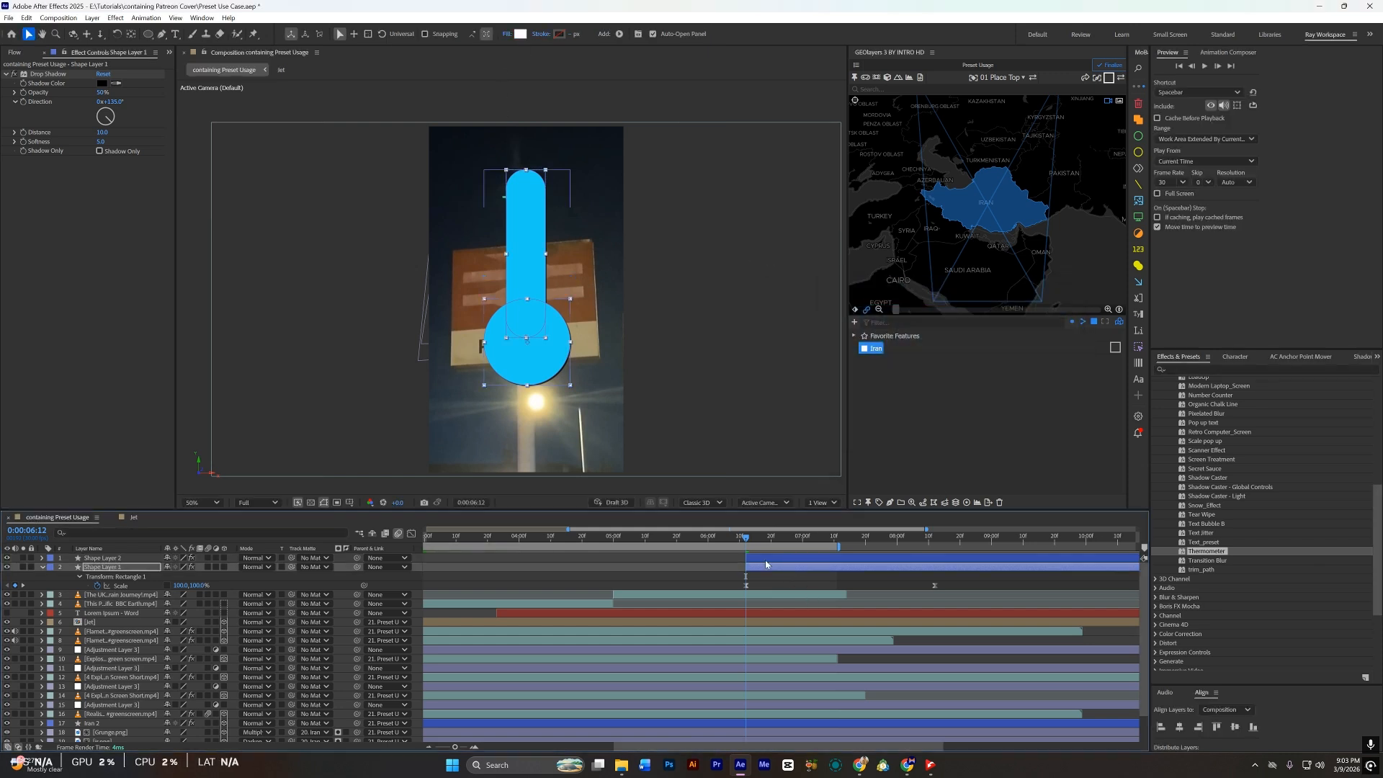
Step: Scale the blue thermometer on Shape Layer 2 to 78% and move it slightly down to centre it in the white bulb
click(102, 558)
key(s)
drag(180, 568, 163, 569)
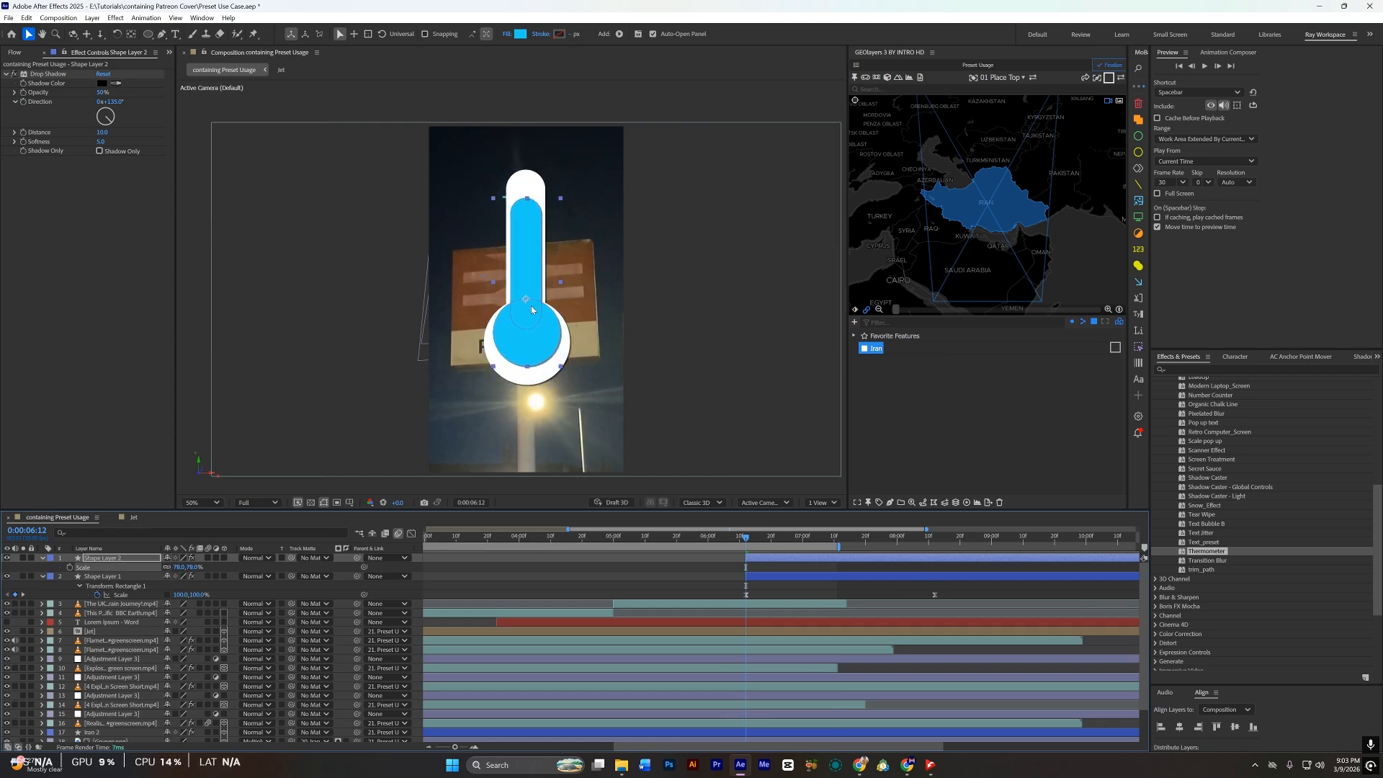
drag(530, 305, 529, 314)
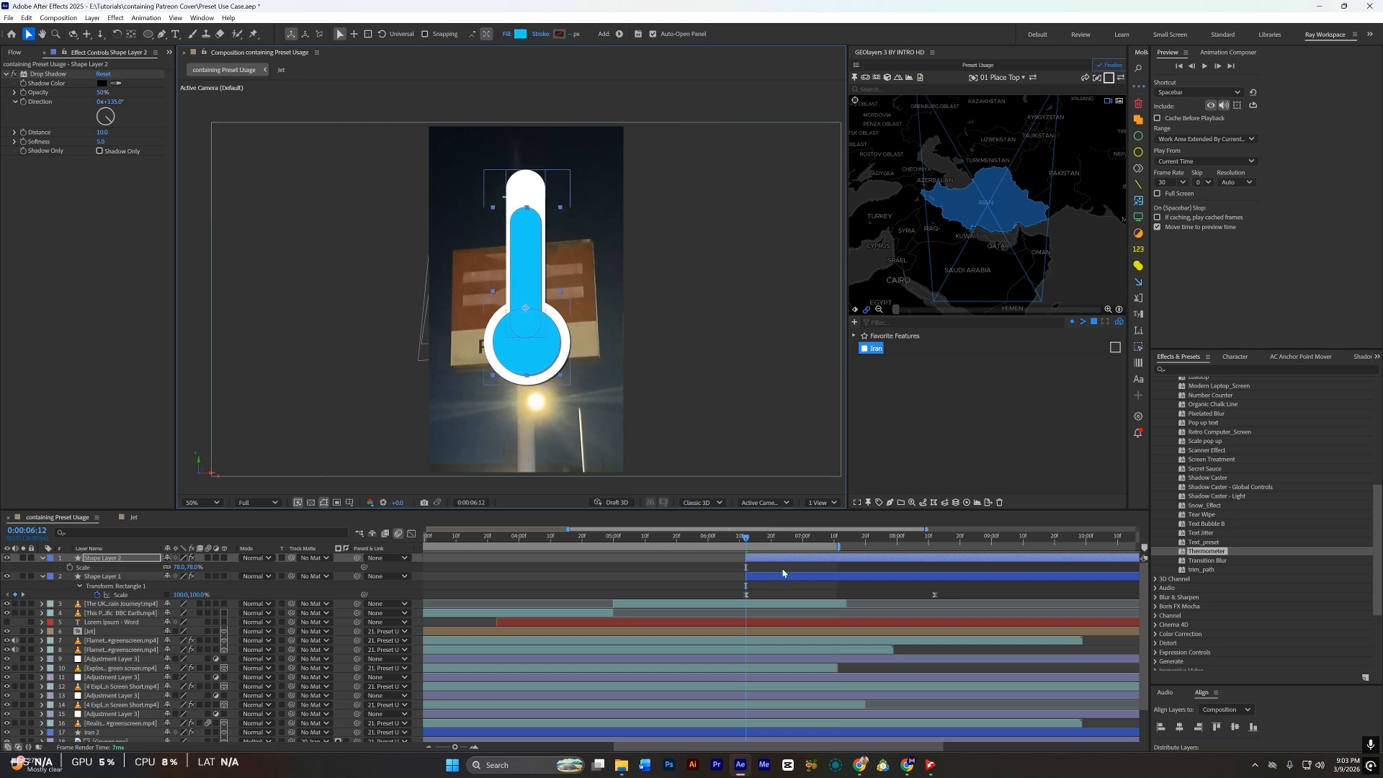
Step: Remove the rectangle Scale keyframes from the white Shape Layer 1 and parent Shape Layer 2 to it
click(116, 576)
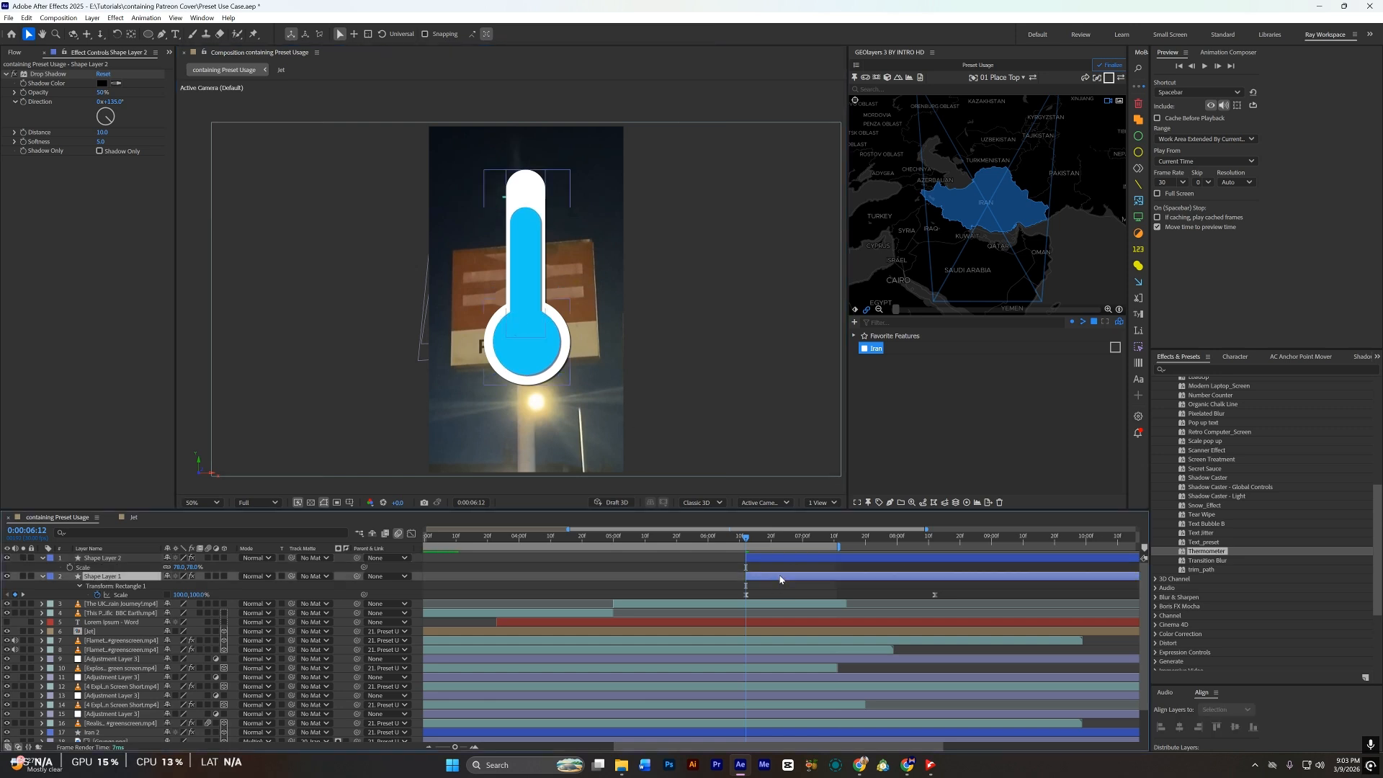
click(112, 595)
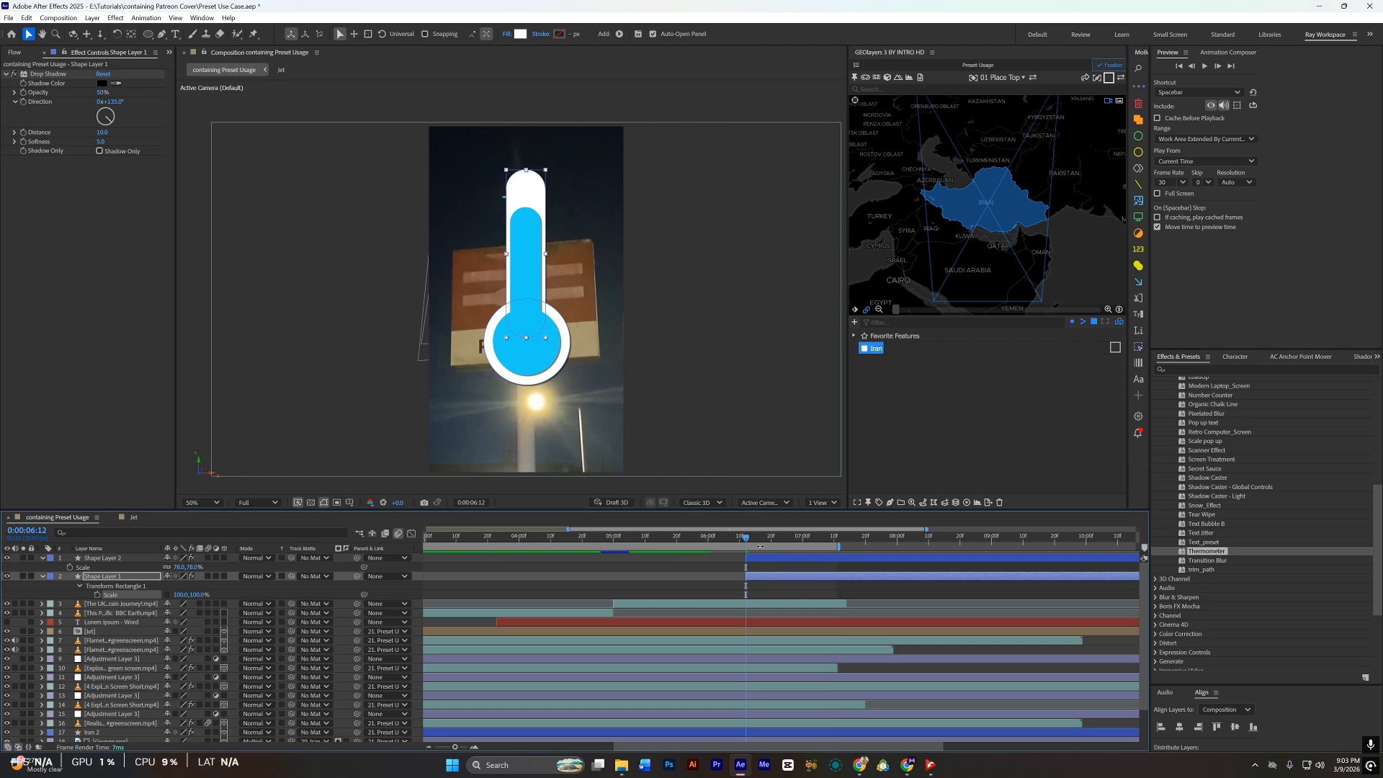
drag(356, 558, 124, 576)
Step: At 0:00:07:18, with no layer selected, set up the Pen tool with a black stroke and no fill
drag(746, 537, 860, 550)
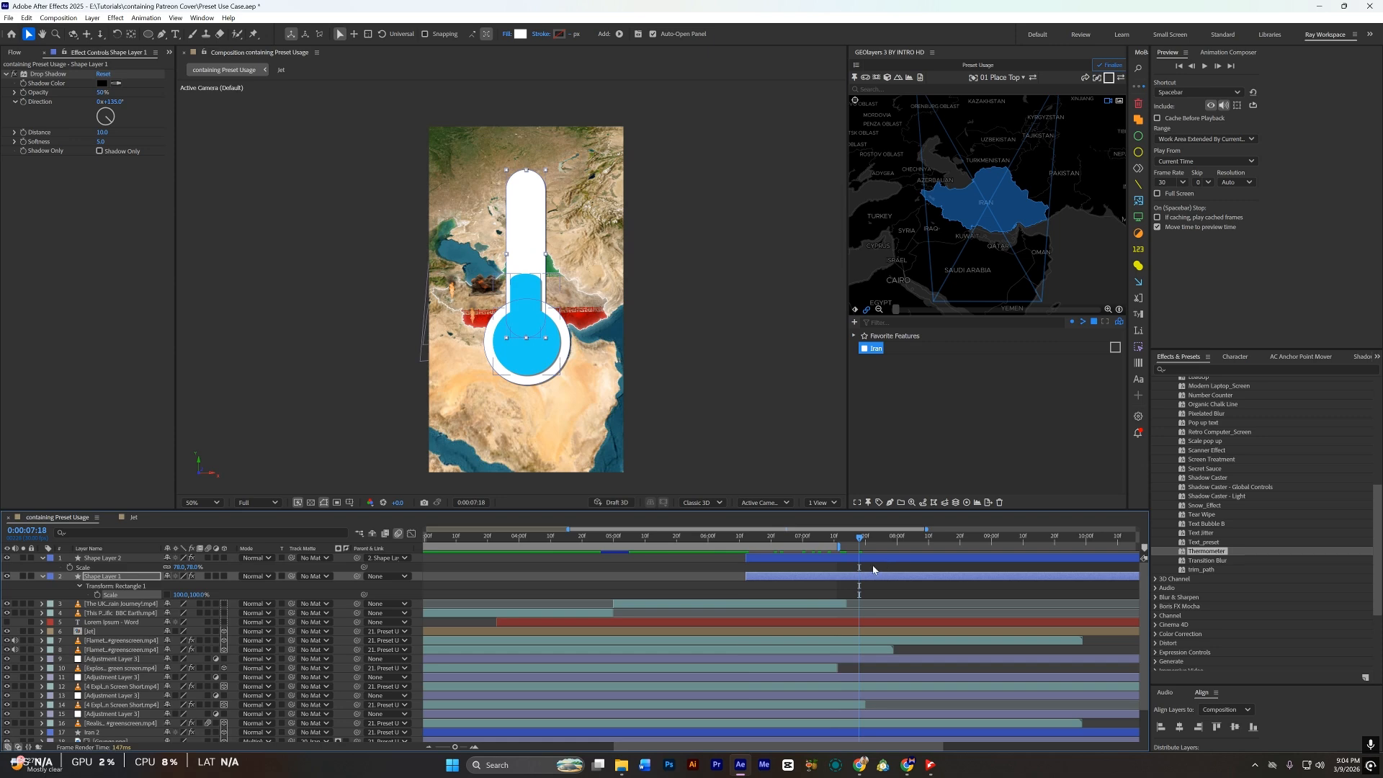
click(695, 576)
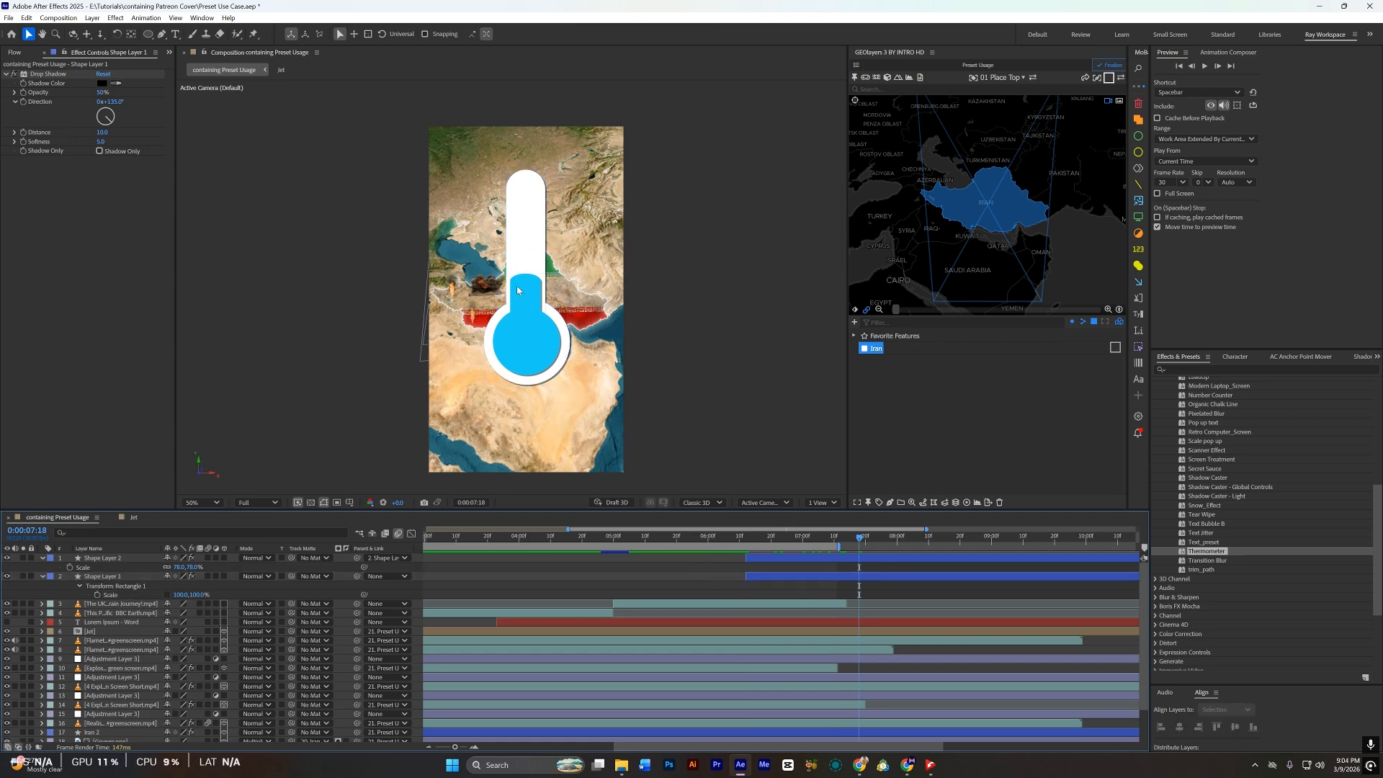
click(162, 34)
scroll(614, 217, up, 1)
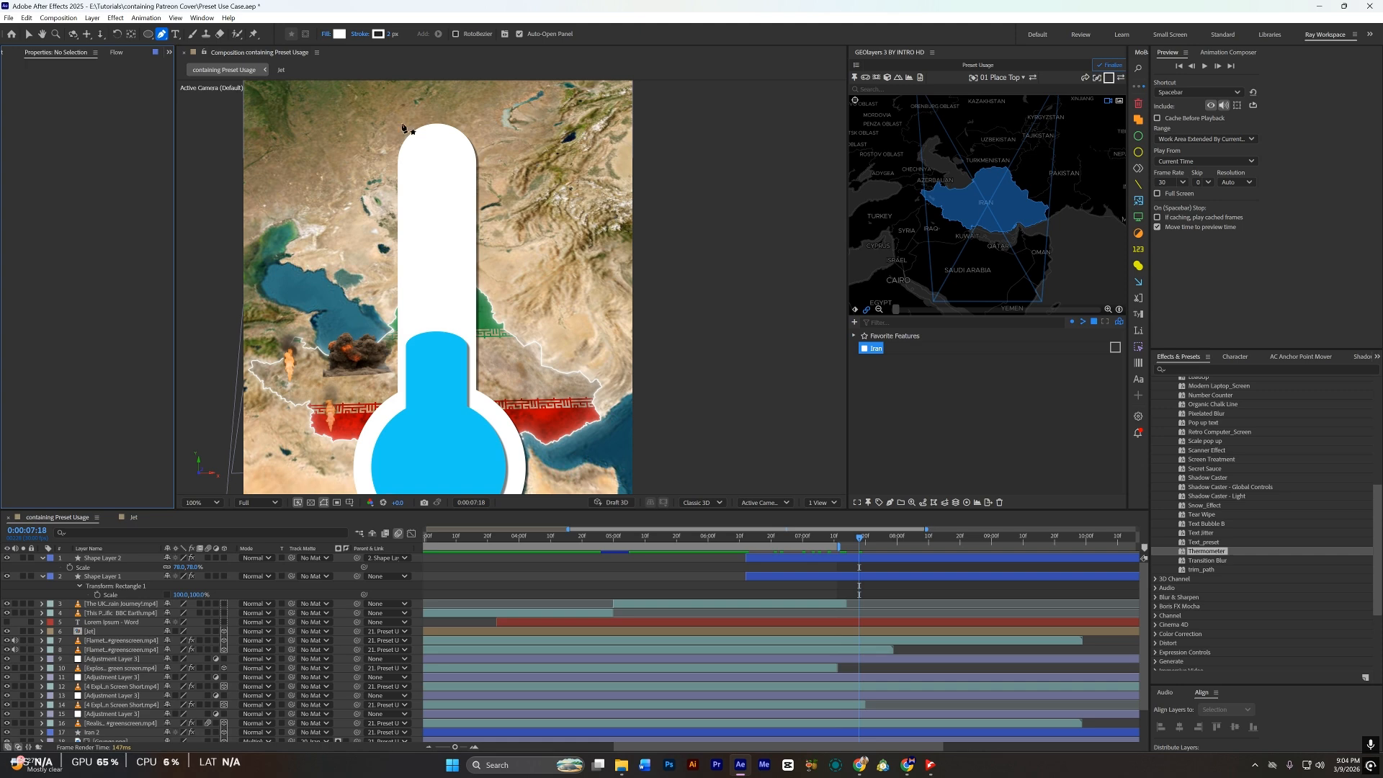
click(377, 35)
drag(857, 411, 763, 497)
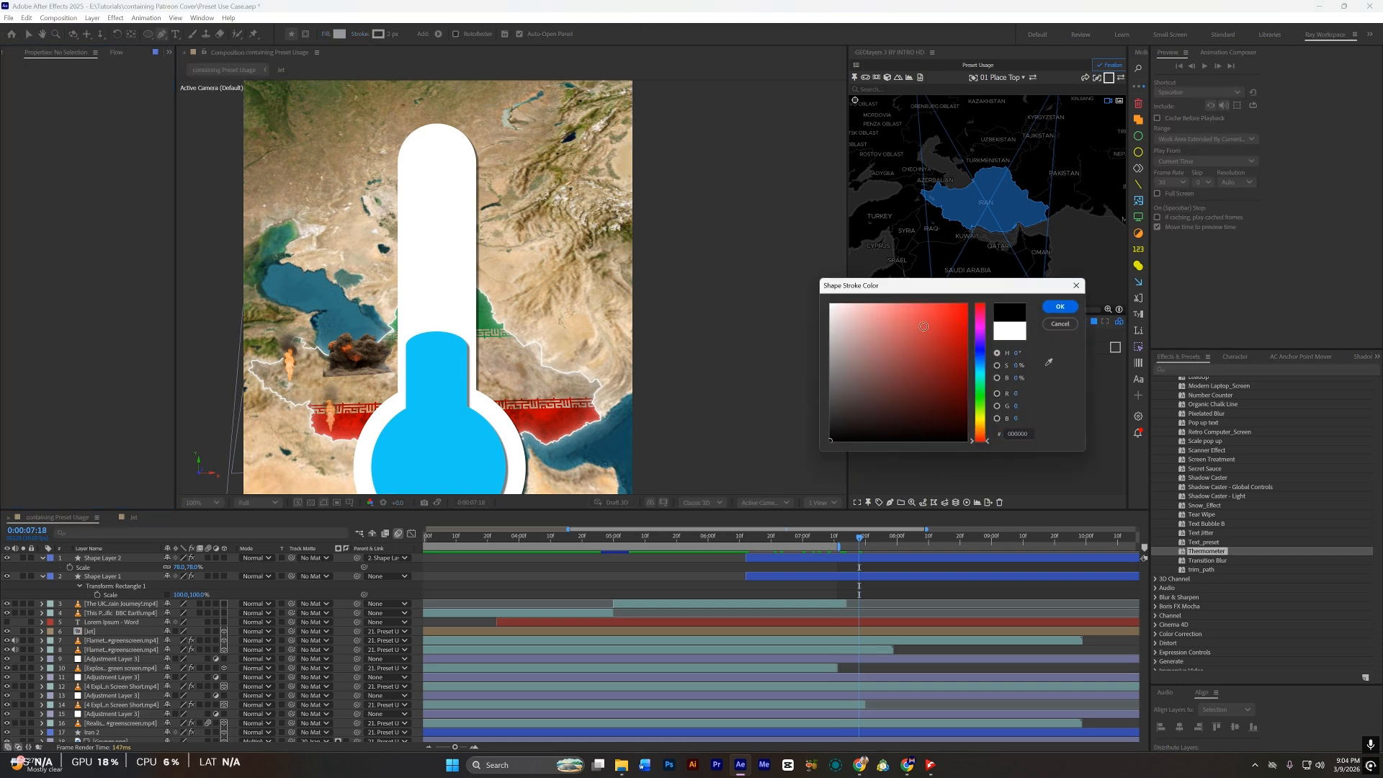
click(1060, 306)
click(326, 34)
click(638, 352)
click(703, 410)
Step: Draw a short horizontal tick line at the right edge of the white tube's upper part with a 5 px stroke
click(463, 180)
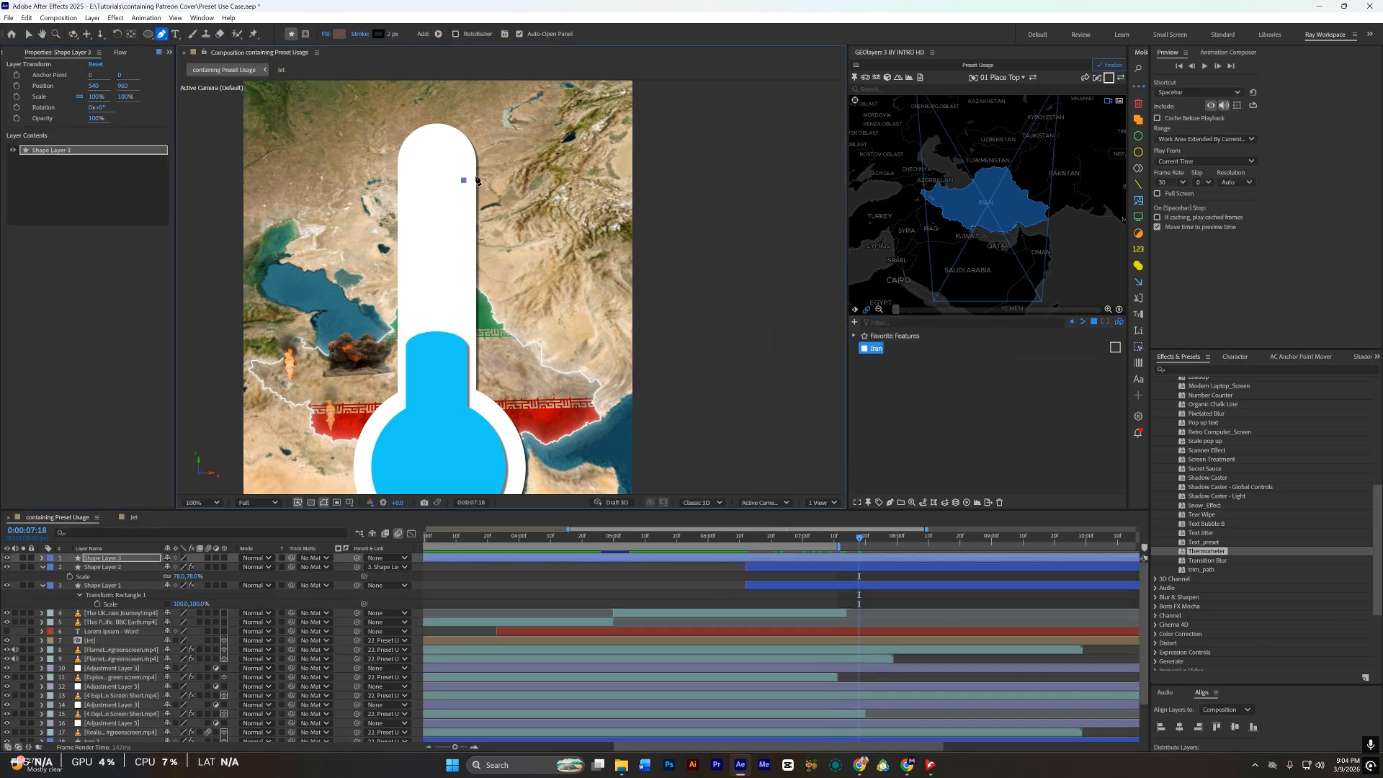
click(476, 180)
click(866, 556)
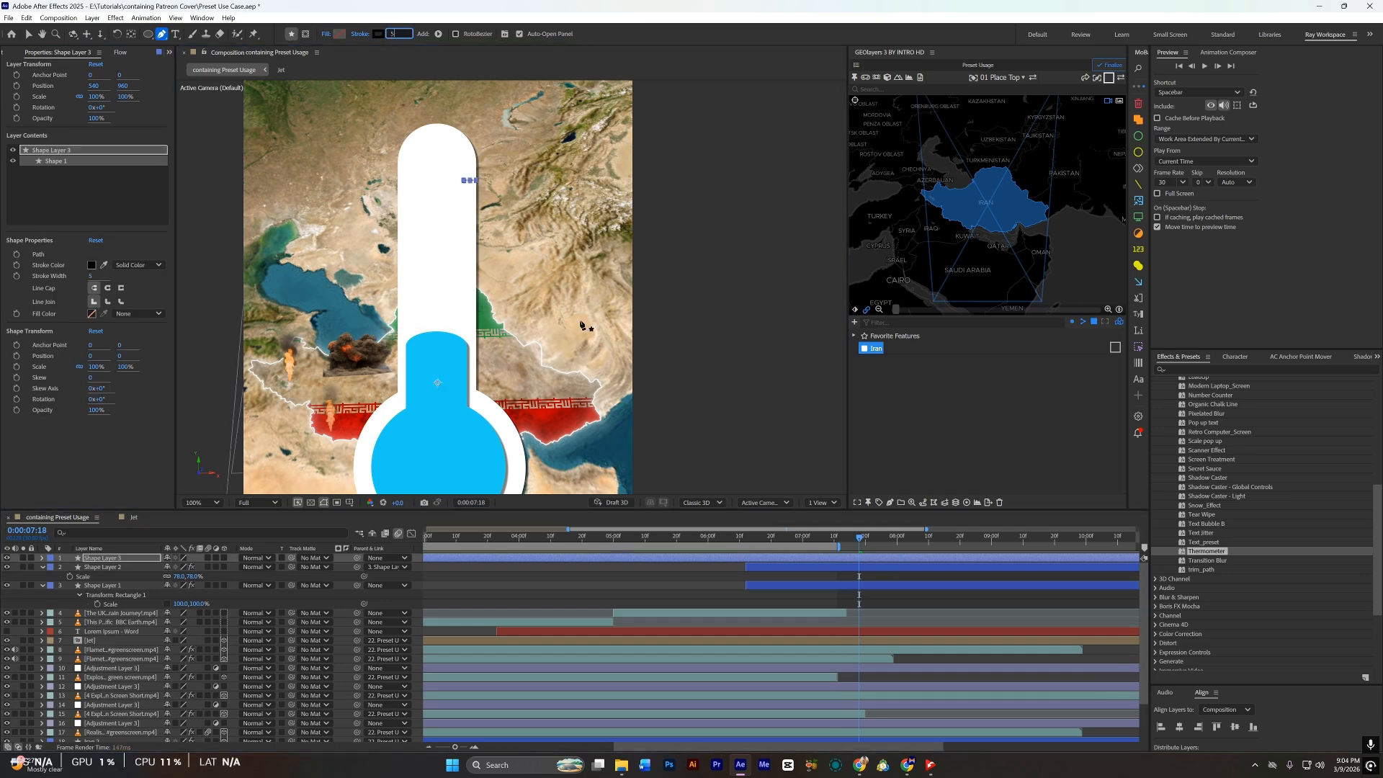
click(845, 576)
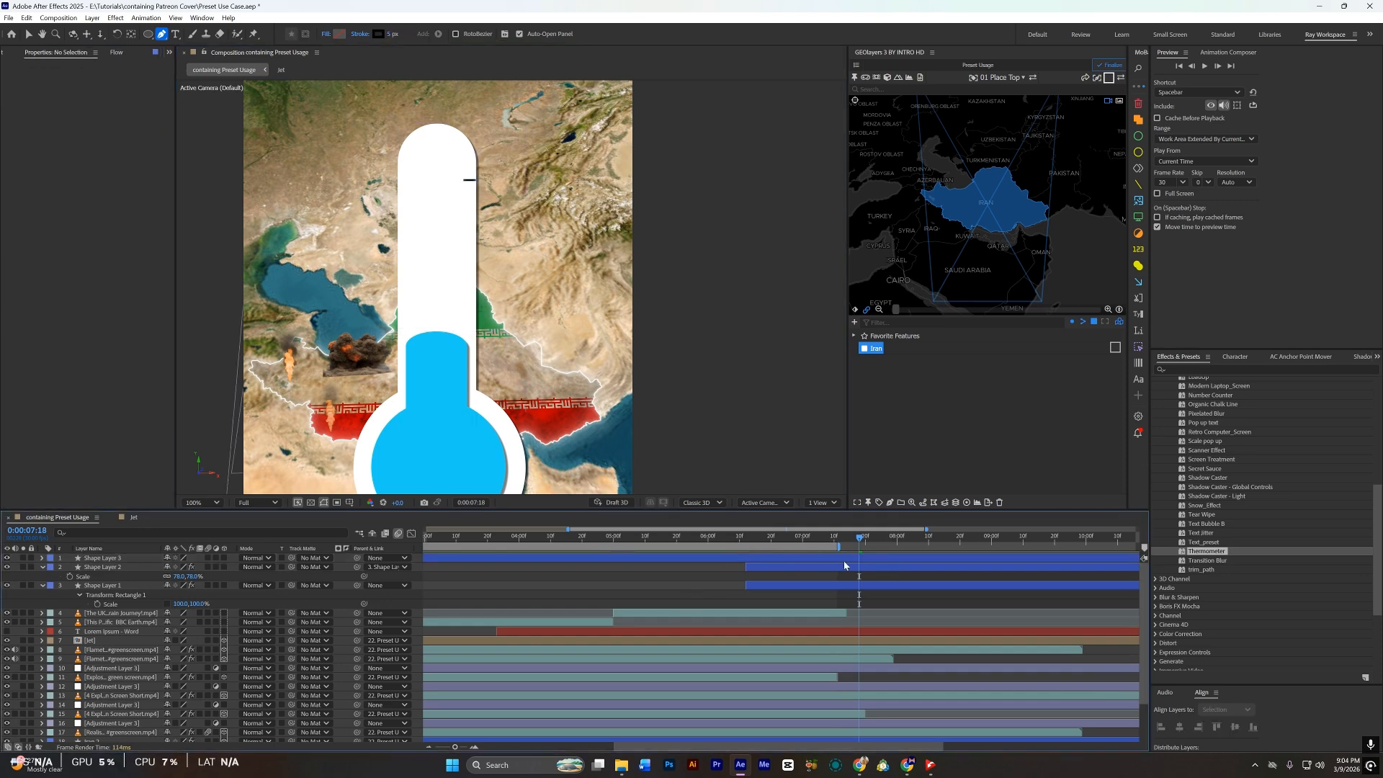
Step: Trim the start of the tick's shape layer to 0:00:07:18 and centre its anchor point on the line
click(856, 558)
key(alt+[)
click(858, 575)
click(860, 568)
click(879, 560)
key(ctrl+alt+Home)
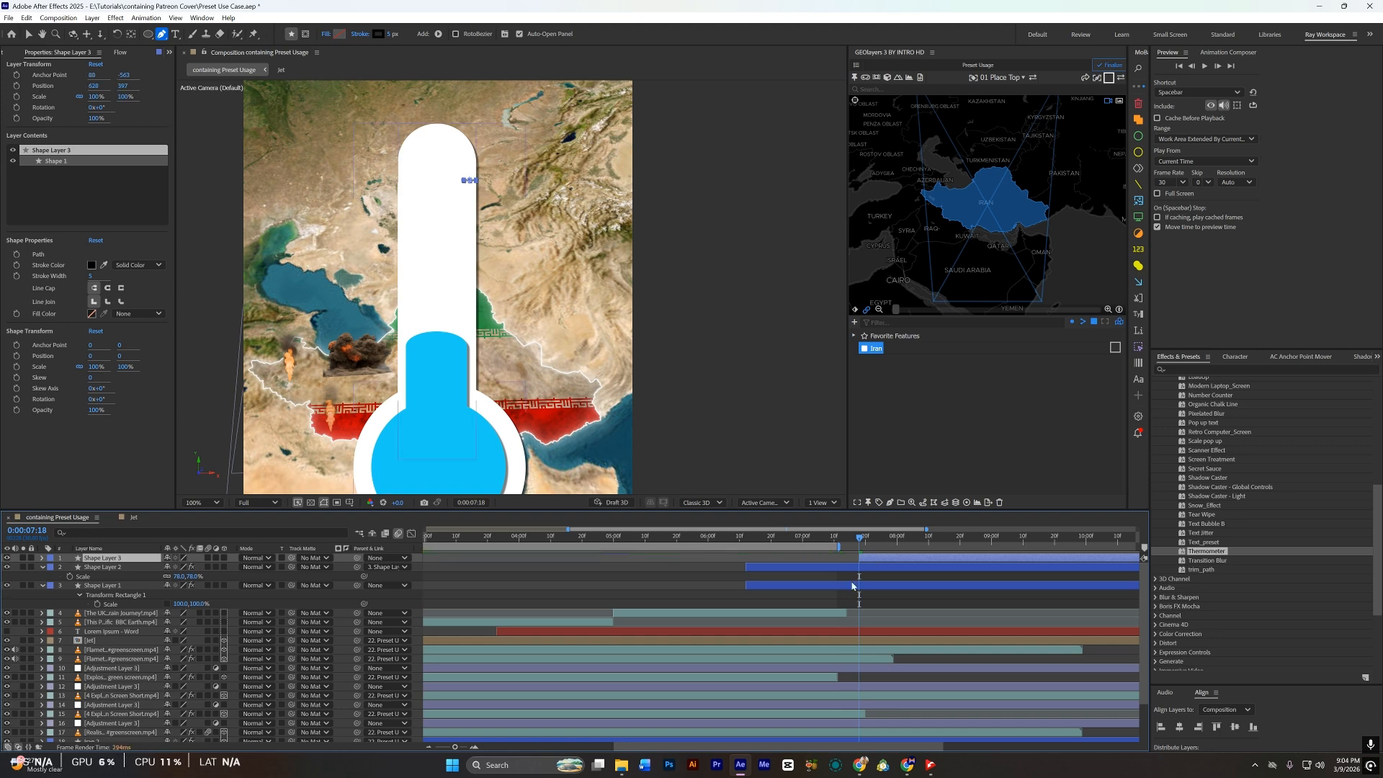
Step: Duplicate the tick's shape layer four times and reveal the Position property of the four copies
key(ctrl+d)
key(ctrl+d)
key(ctrl+d)
key(ctrl+d)
shift+click(119, 586)
key(p)
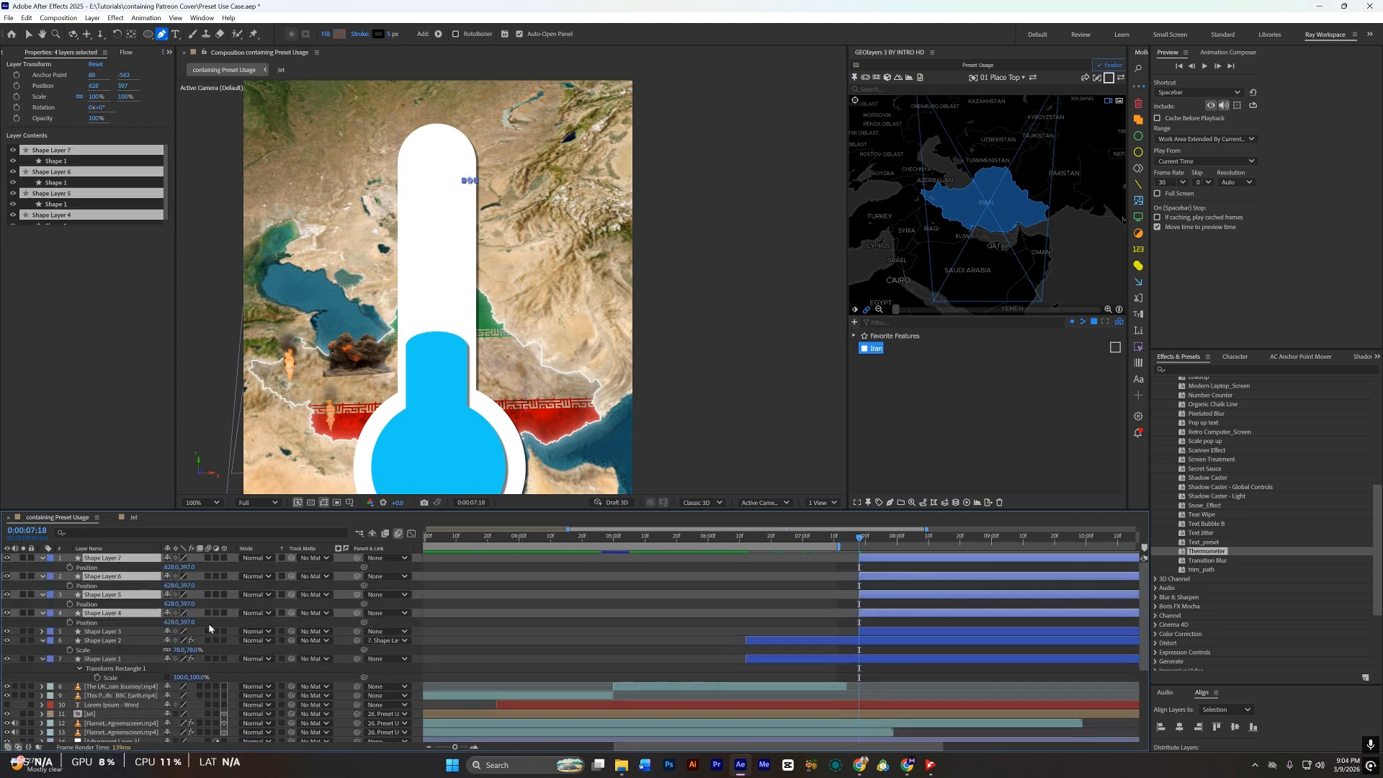
Step: Space the tick copies down the tube with Y positions 457, 521, 577 and 642 on Shape Layers 4 to 7
click(231, 604)
click(191, 622)
text(457)
key(Return)
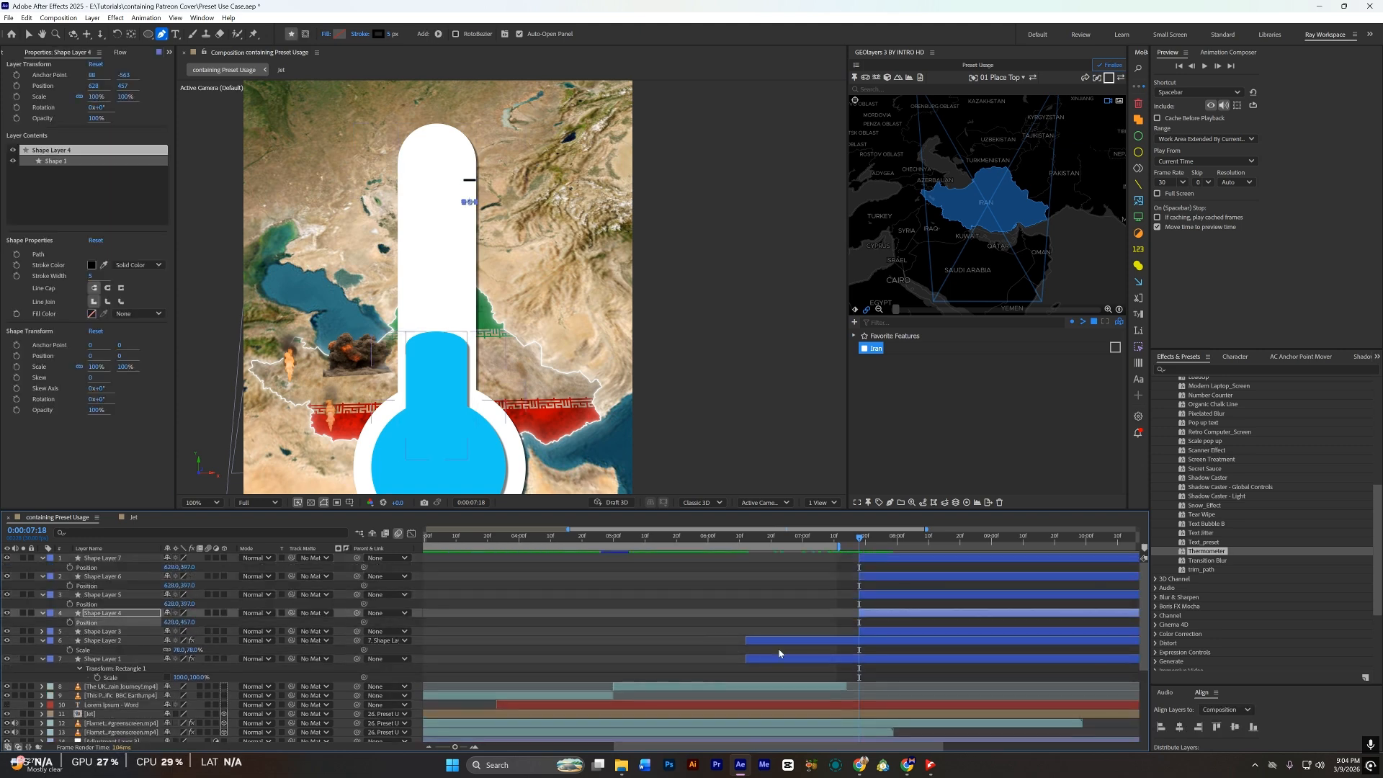
drag(189, 604, 234, 606)
drag(188, 586, 281, 573)
Step: Parent all five tick layers to the white Shape Layer 1 and show only the keyframed properties of the thermometer layers
click(119, 658)
shift+click(126, 559)
click(124, 640)
click(125, 632)
shift+click(125, 558)
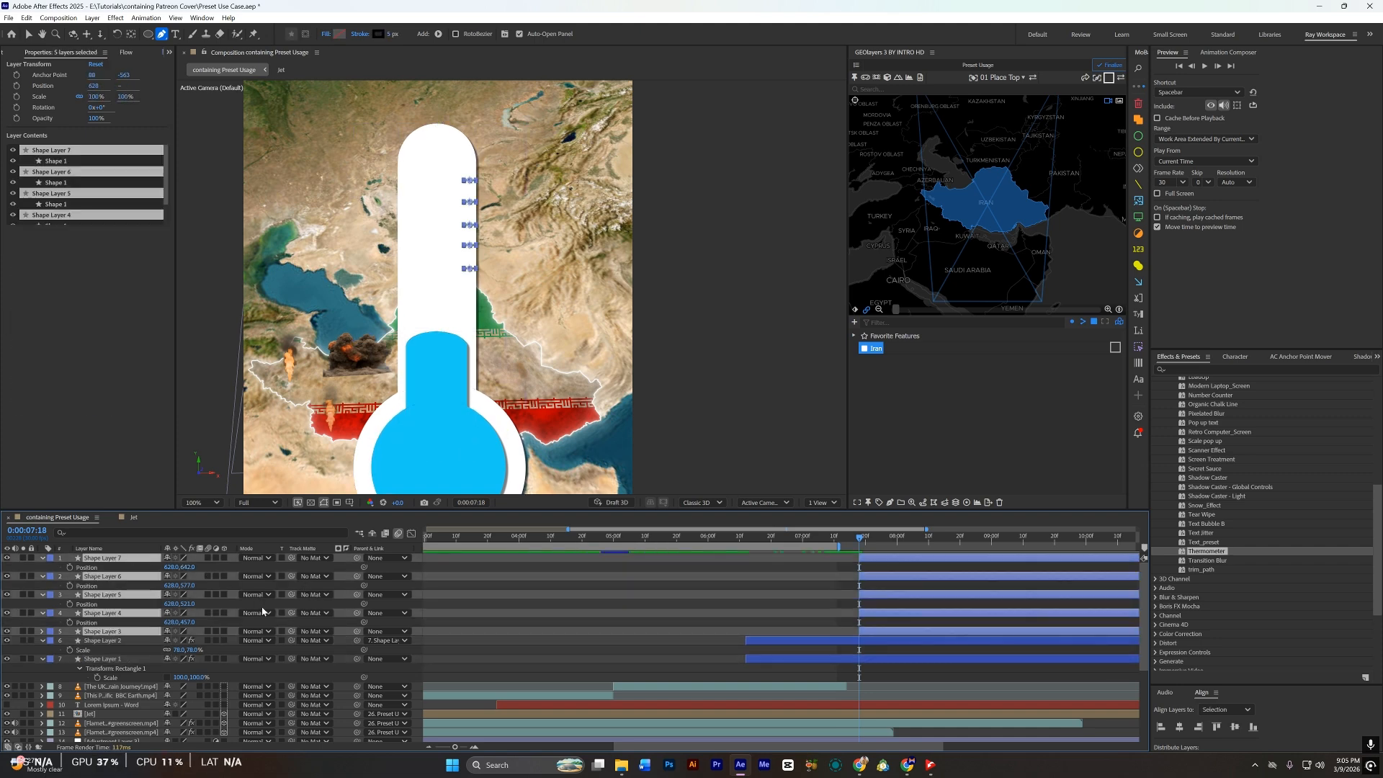
drag(356, 631, 95, 660)
click(96, 660)
shift+click(129, 559)
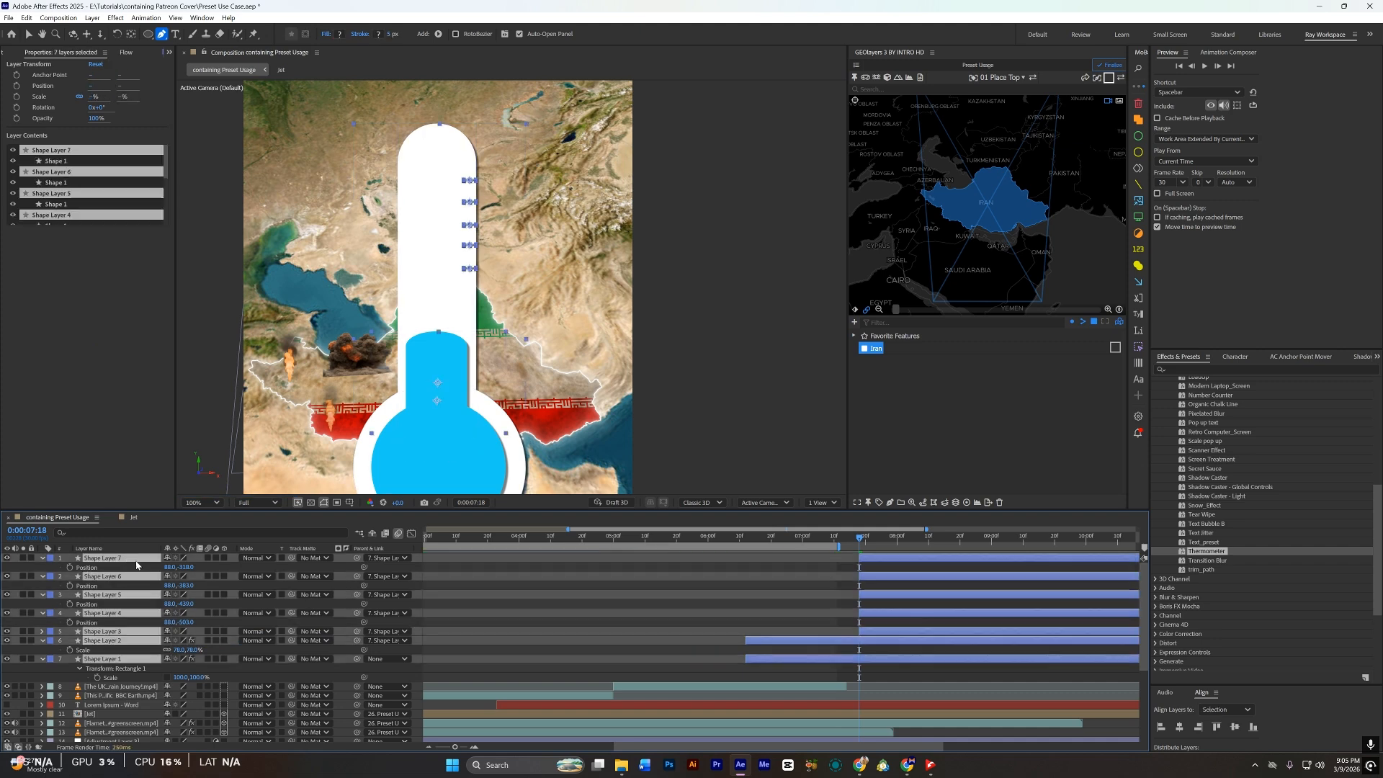
key(u)
click(601, 579)
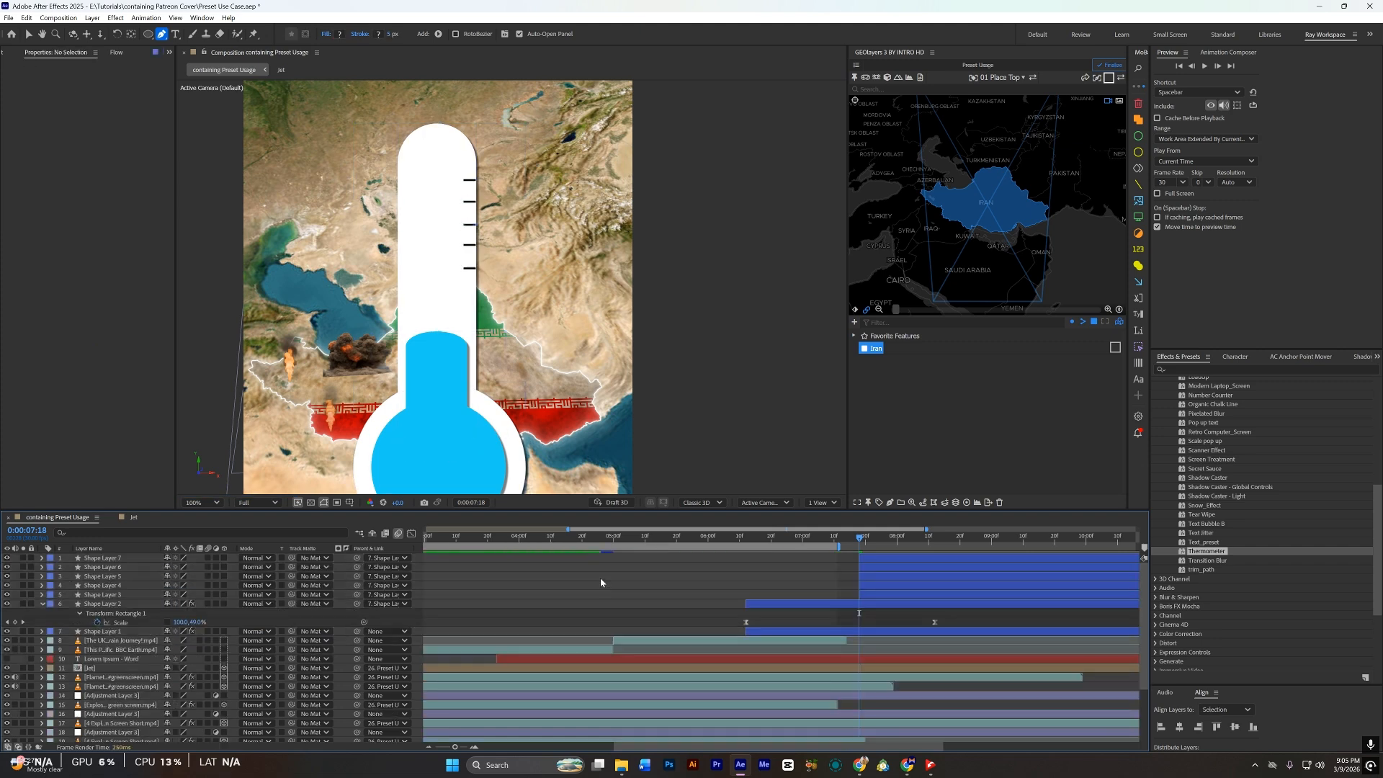
Step: Place the cold-face YTDown green-screen clip from the project as the top layer, starting just before 0:00:07:18
click(6, 53)
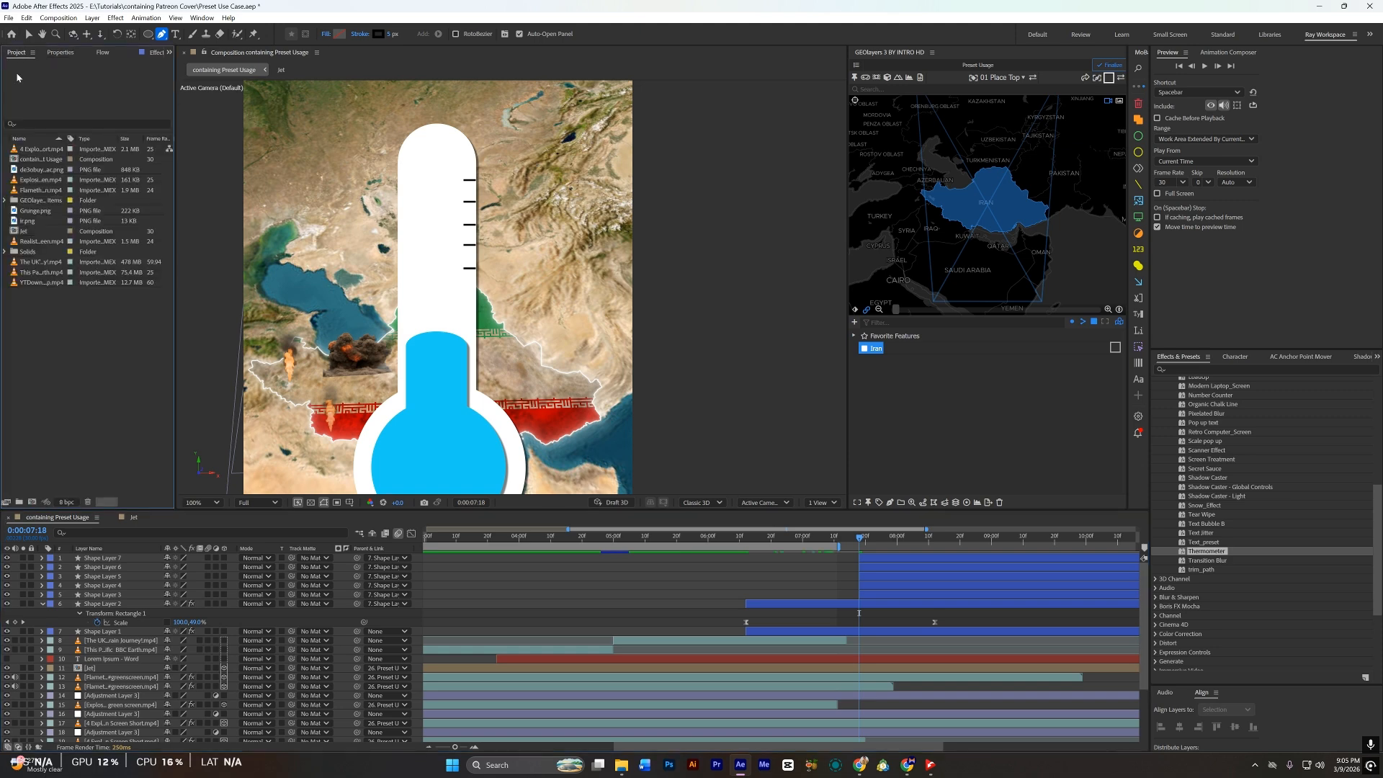
double_click(64, 331)
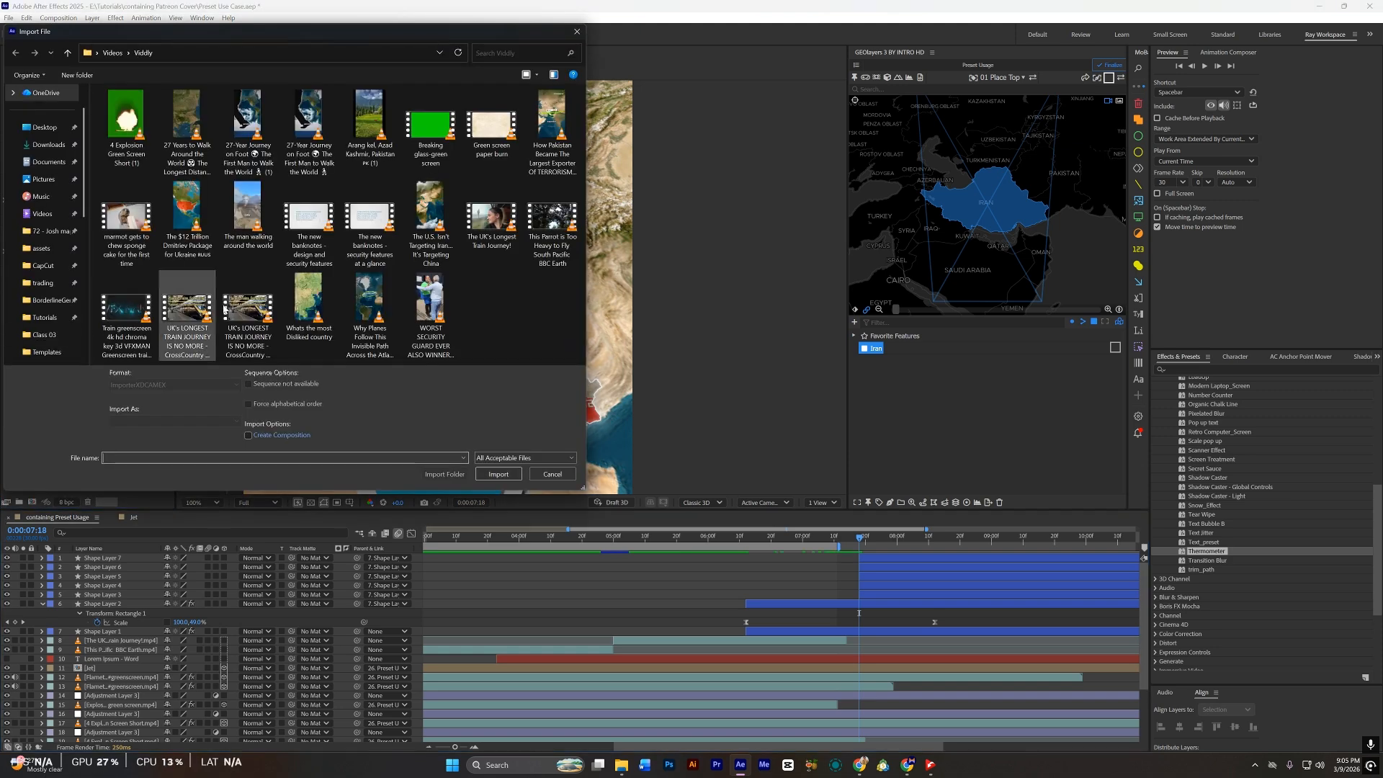
click(552, 474)
click(41, 283)
click(42, 263)
click(43, 282)
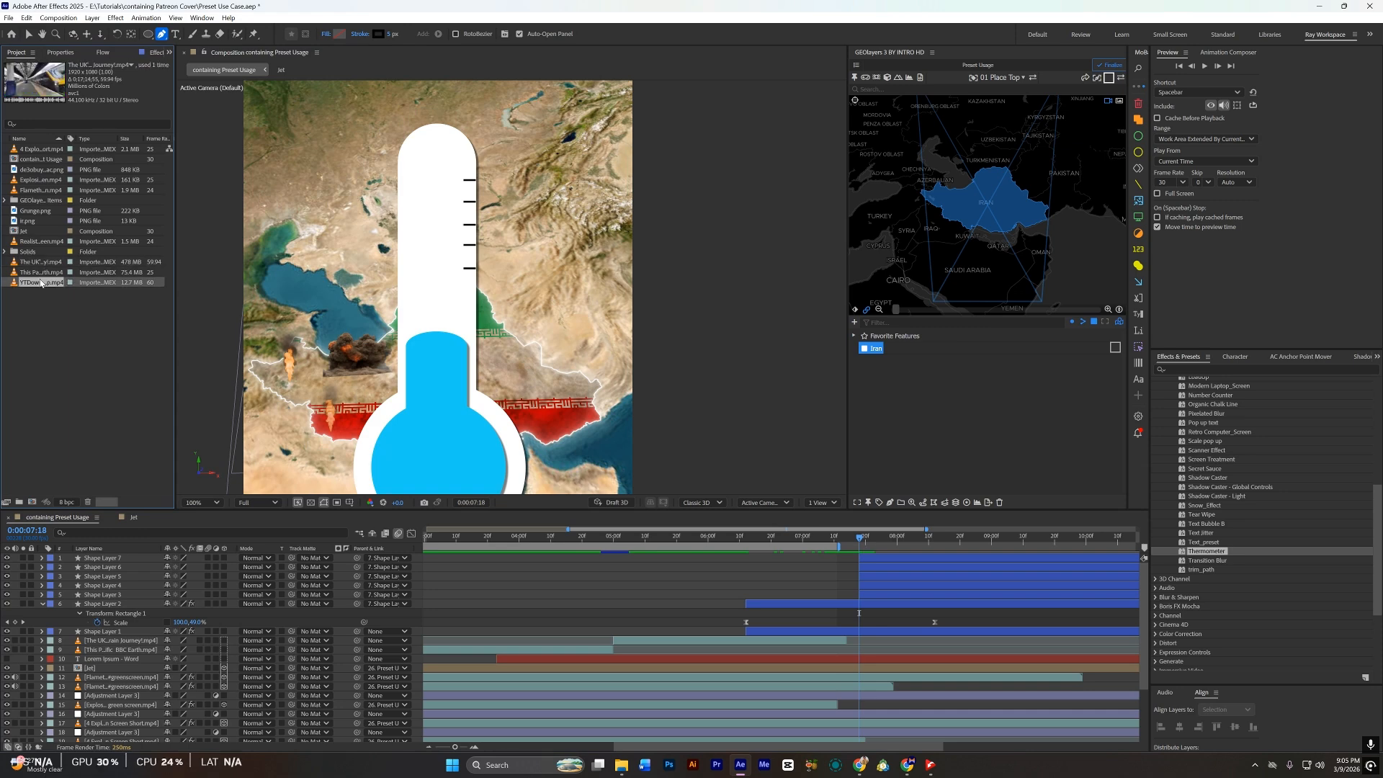
drag(43, 284, 854, 556)
Step: Apply Keylight to the cold-face clip and sample its green background as the Screen Colour
click(1139, 218)
click(115, 142)
click(281, 238)
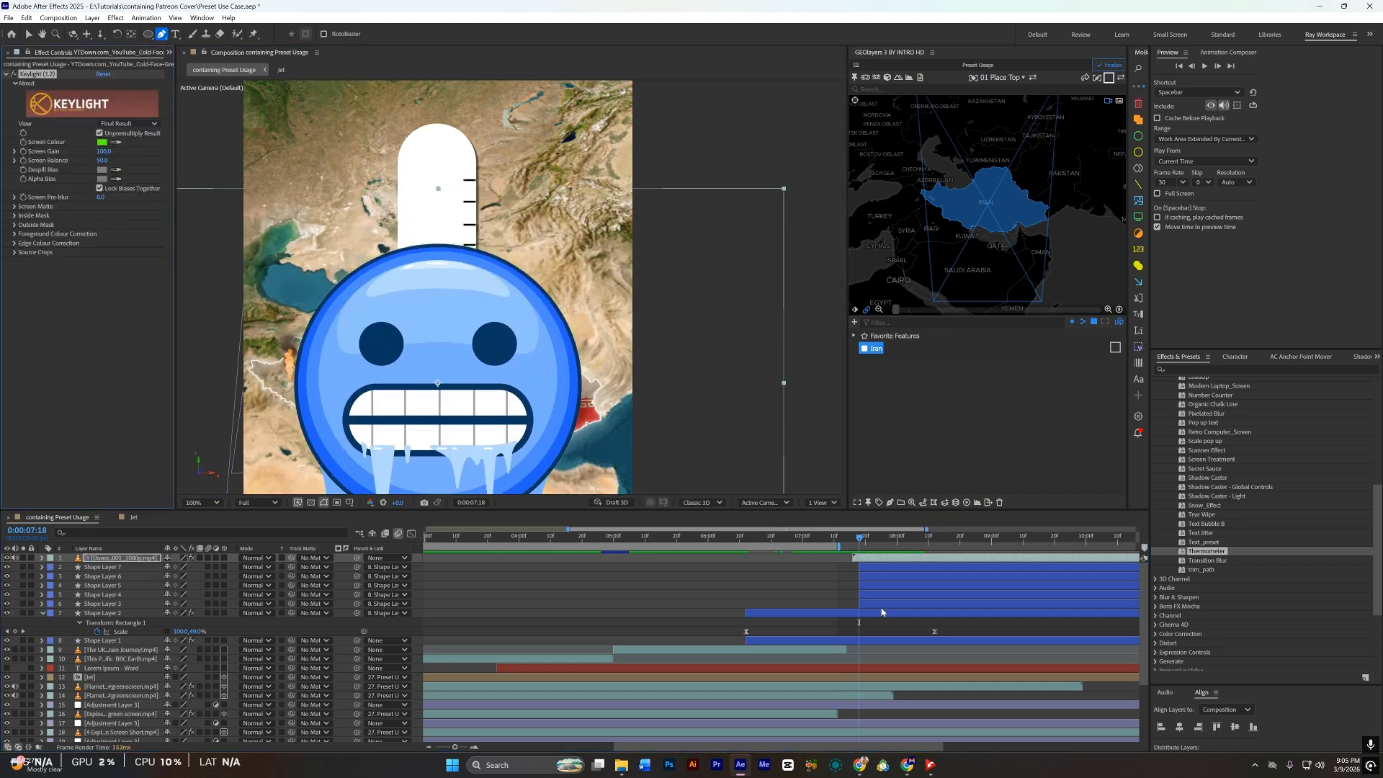
Step: Scale the cold-face clip to 34%, centre it in the thermometer bulb and parent it to Shape Layer 3
key(v)
key(s)
drag(180, 566, 121, 567)
drag(497, 377, 453, 372)
drag(188, 567, 200, 567)
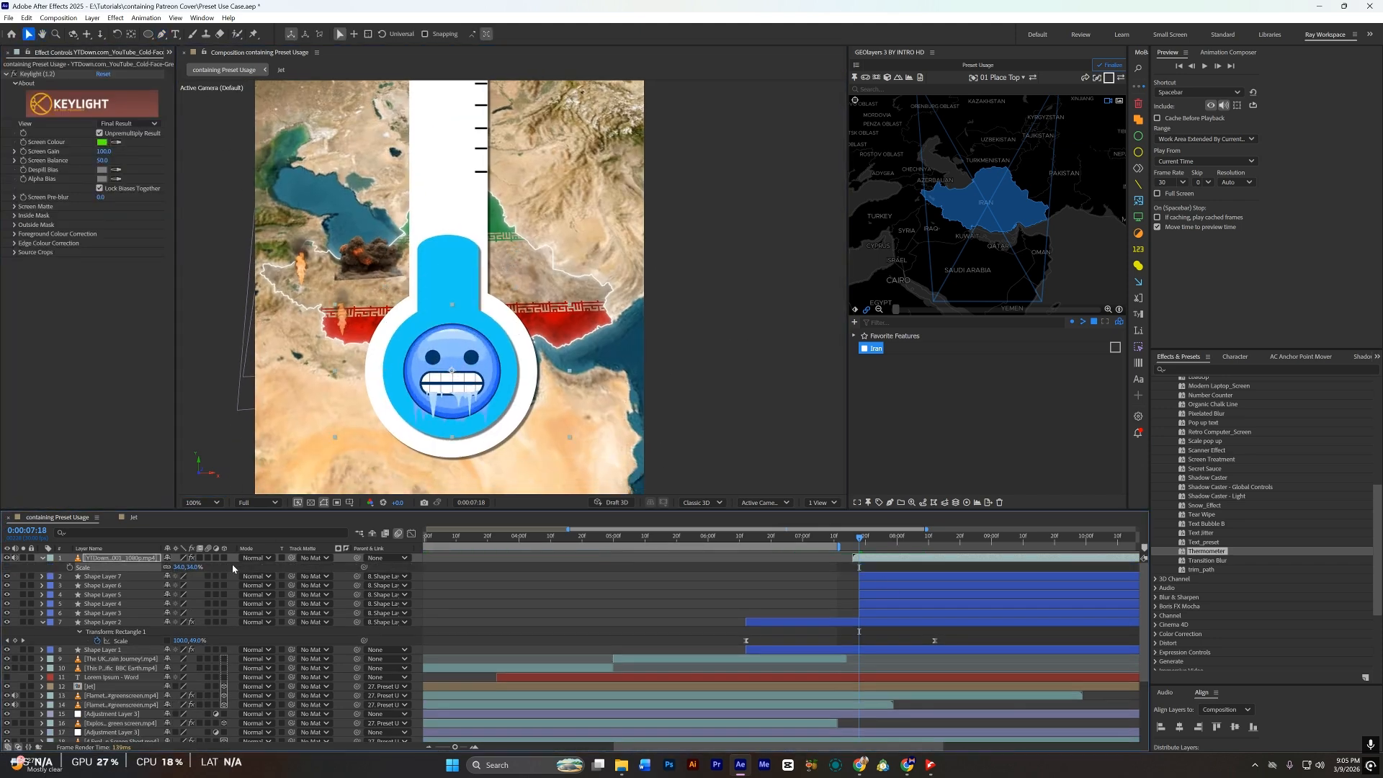
drag(357, 559, 139, 614)
click(475, 594)
scroll(489, 268, down, 1)
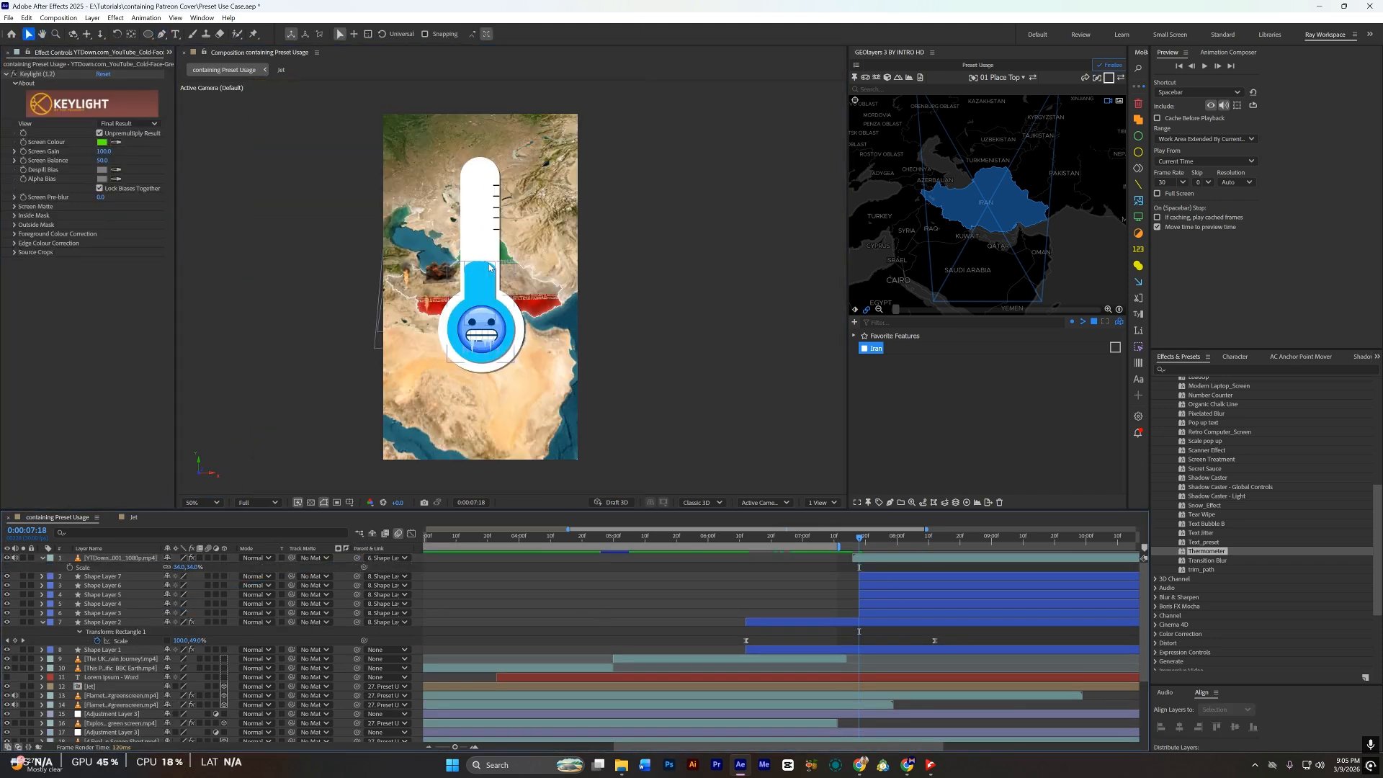
Step: Delete the cold-face clip and all thermometer shape layers, including the white Shape Layer 1, and return to 0:00:06:12
click(895, 622)
shift+click(906, 561)
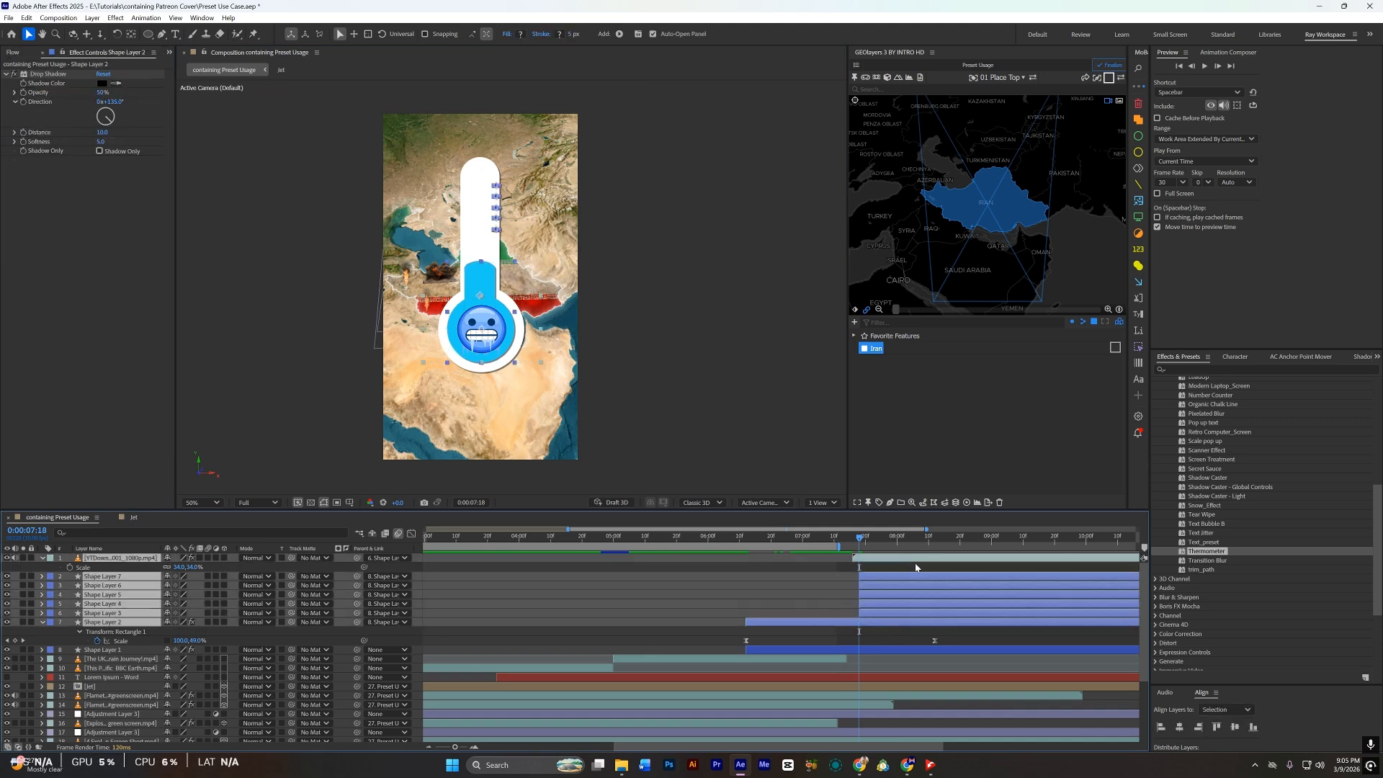
key(Delete)
click(747, 539)
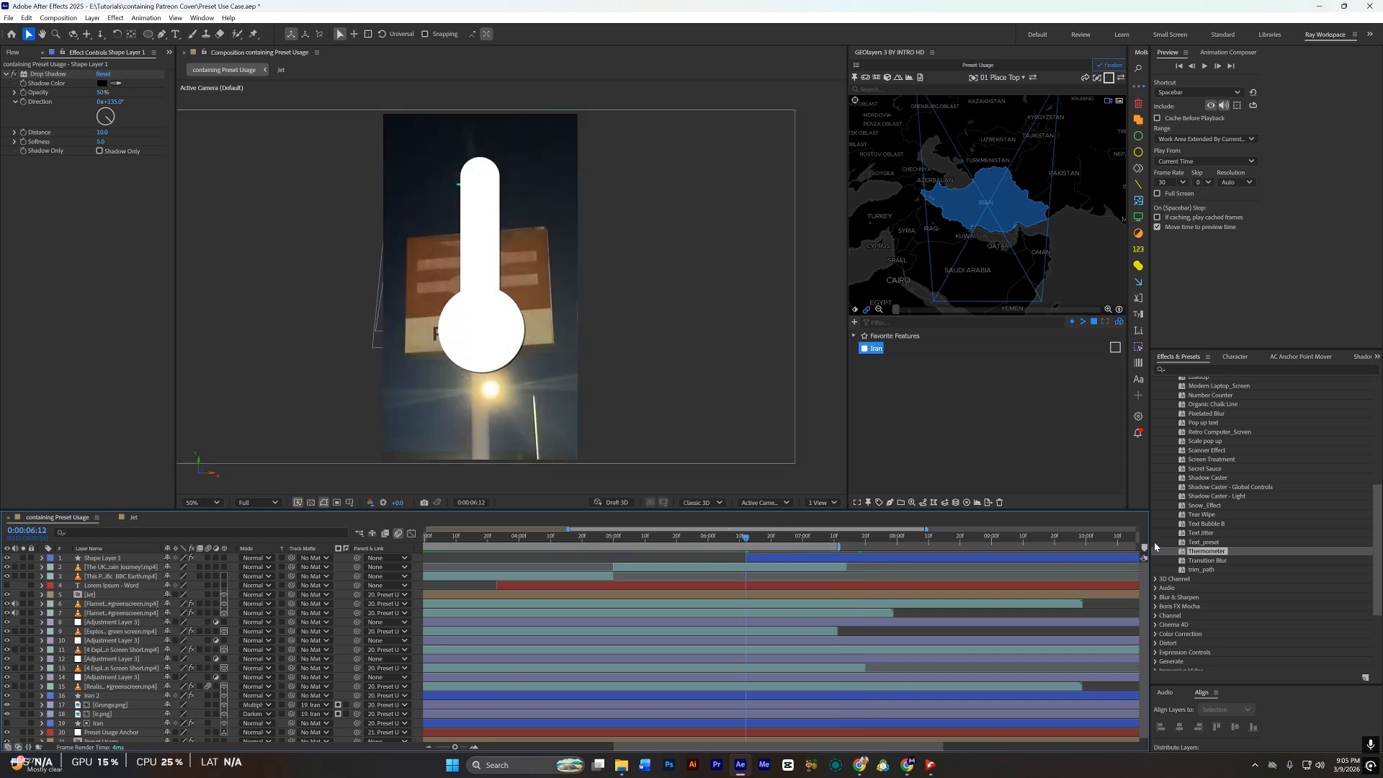
click(789, 559)
key(Delete)
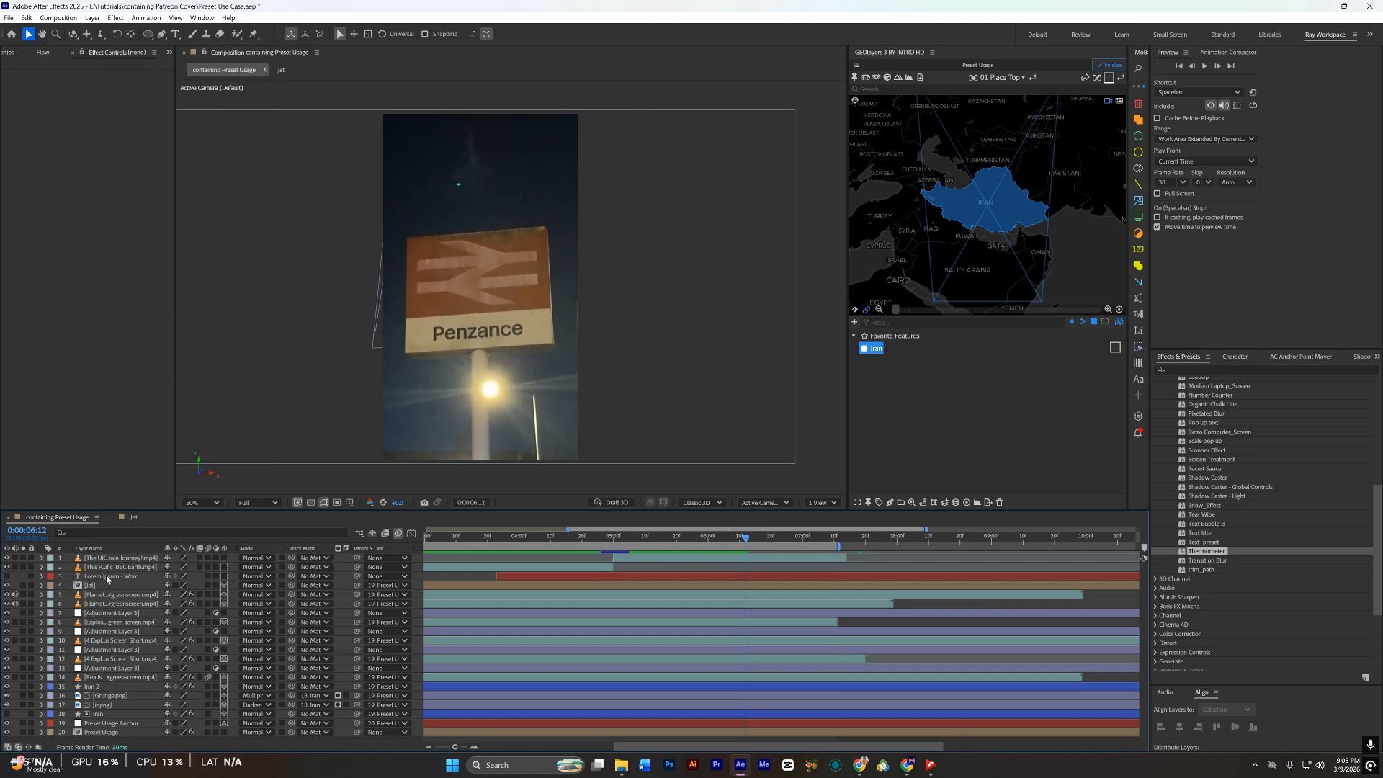
Step: Bring the Lorem Ipsum text layer to the top, make it visible, centre it in the frame and hide the two video layers below it
click(103, 577)
drag(115, 577, 115, 559)
click(7, 558)
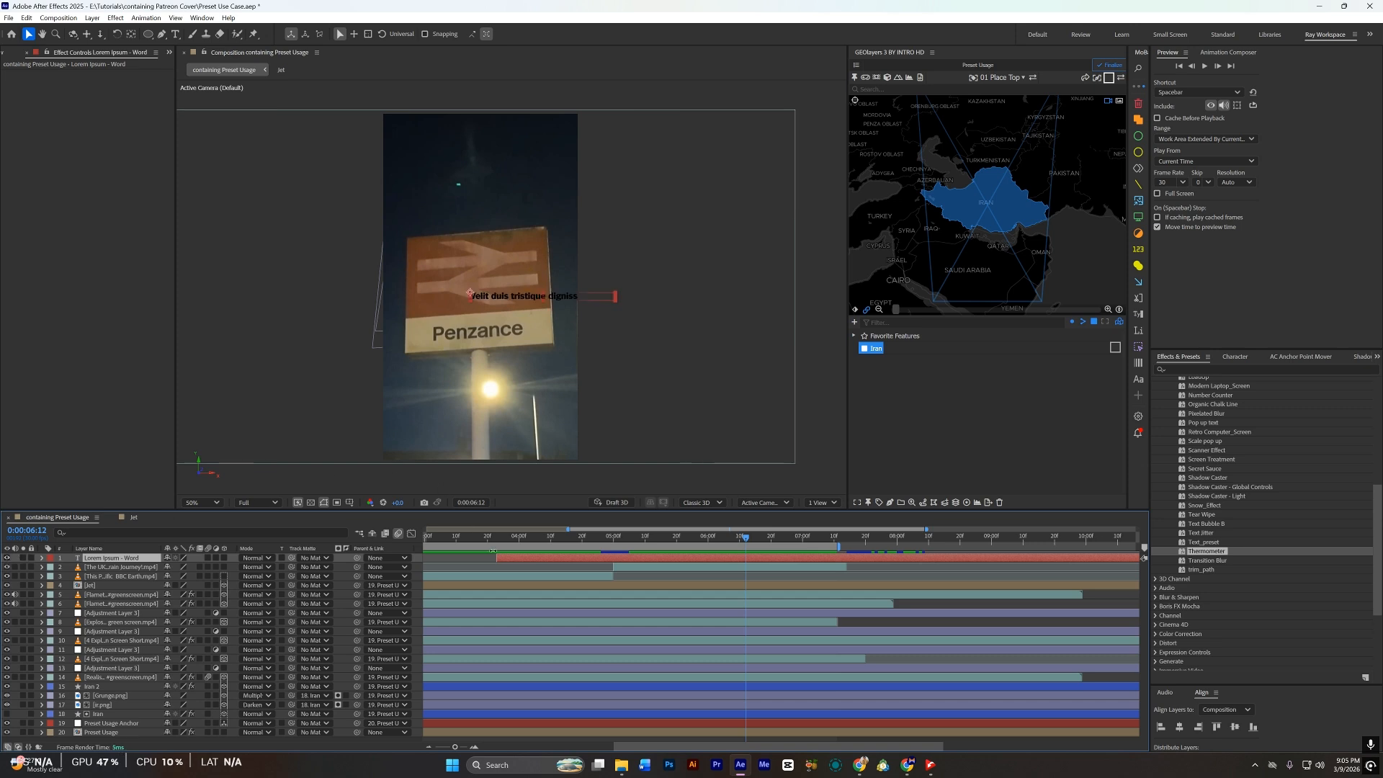
drag(526, 301, 451, 300)
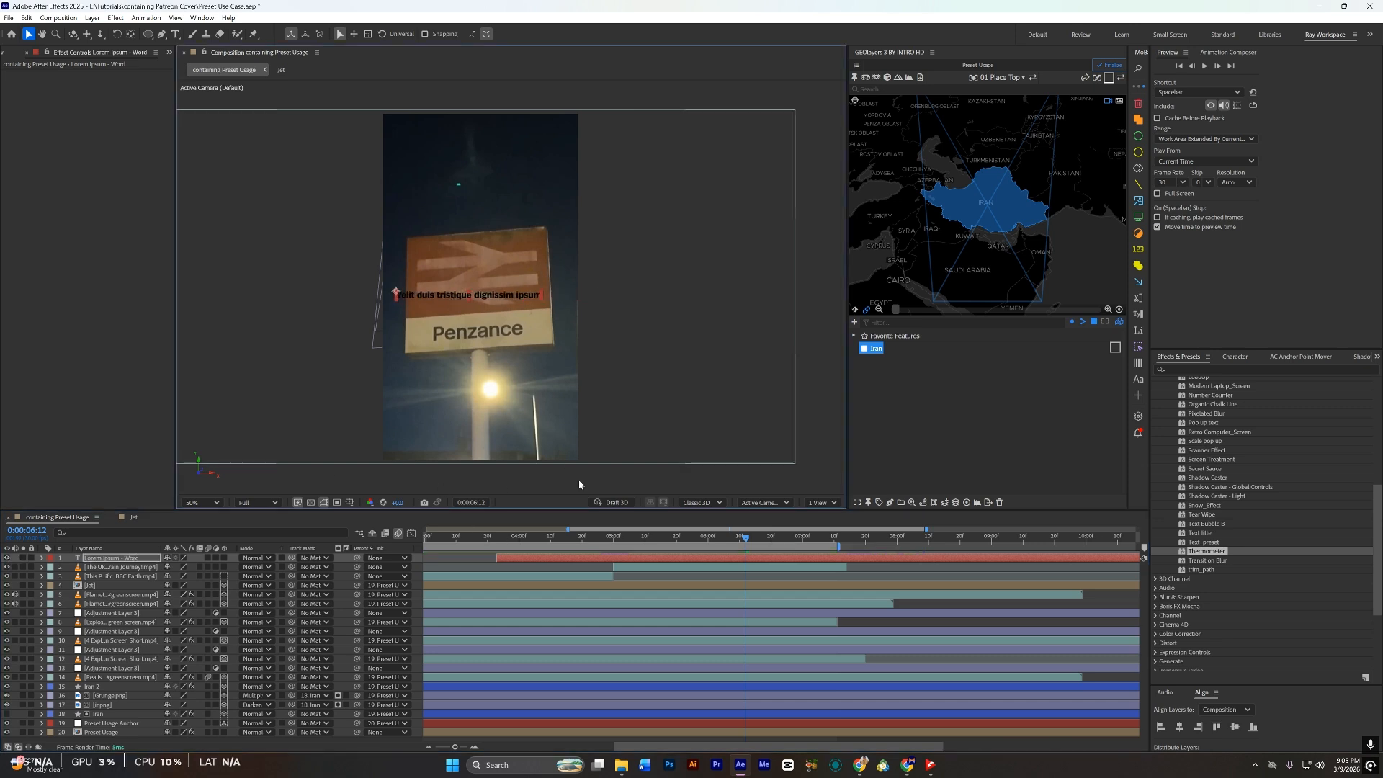
click(6, 577)
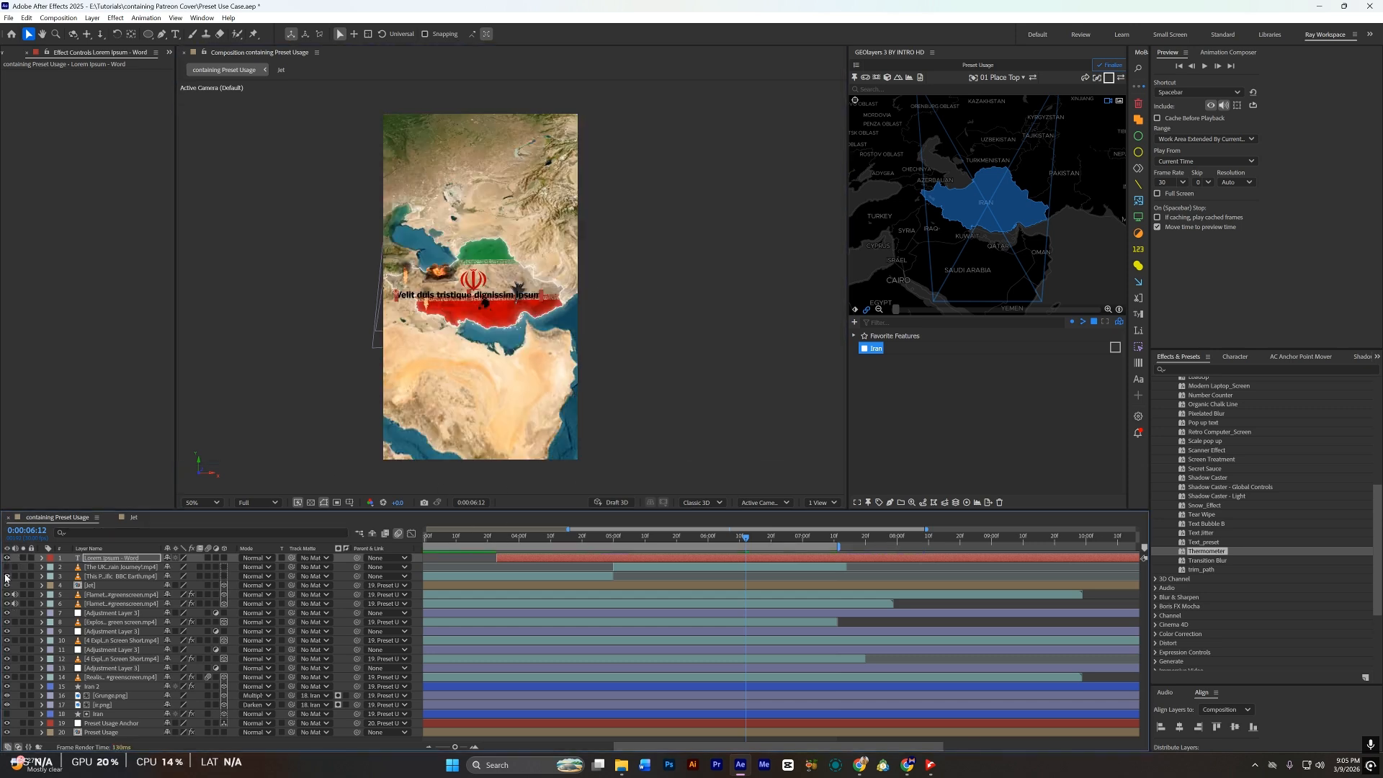
Step: Set the Lorem Ipsum text colour to white and trim the layer's start to 0:00:06:12
click(1238, 357)
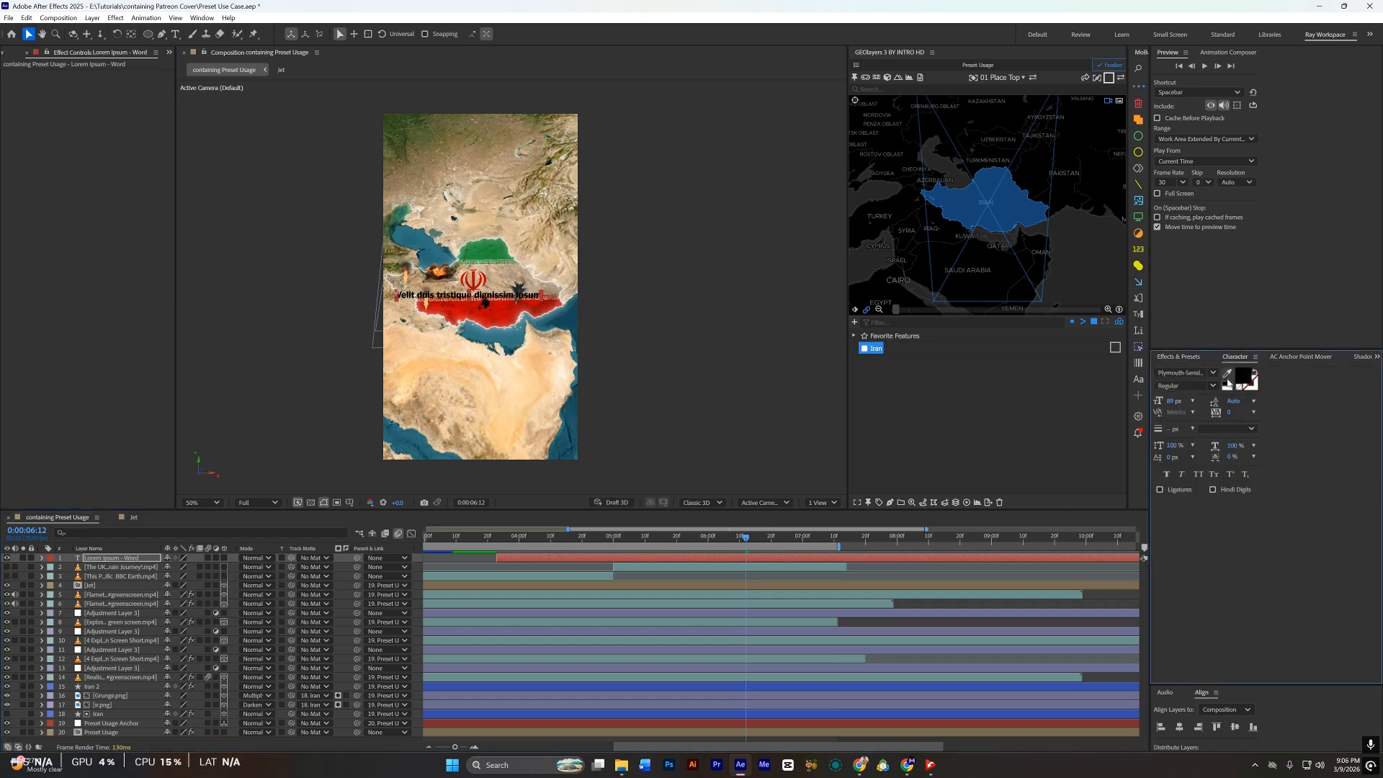
click(1242, 375)
drag(911, 377, 828, 298)
click(1060, 307)
click(1177, 357)
key(alt+bracketleft)
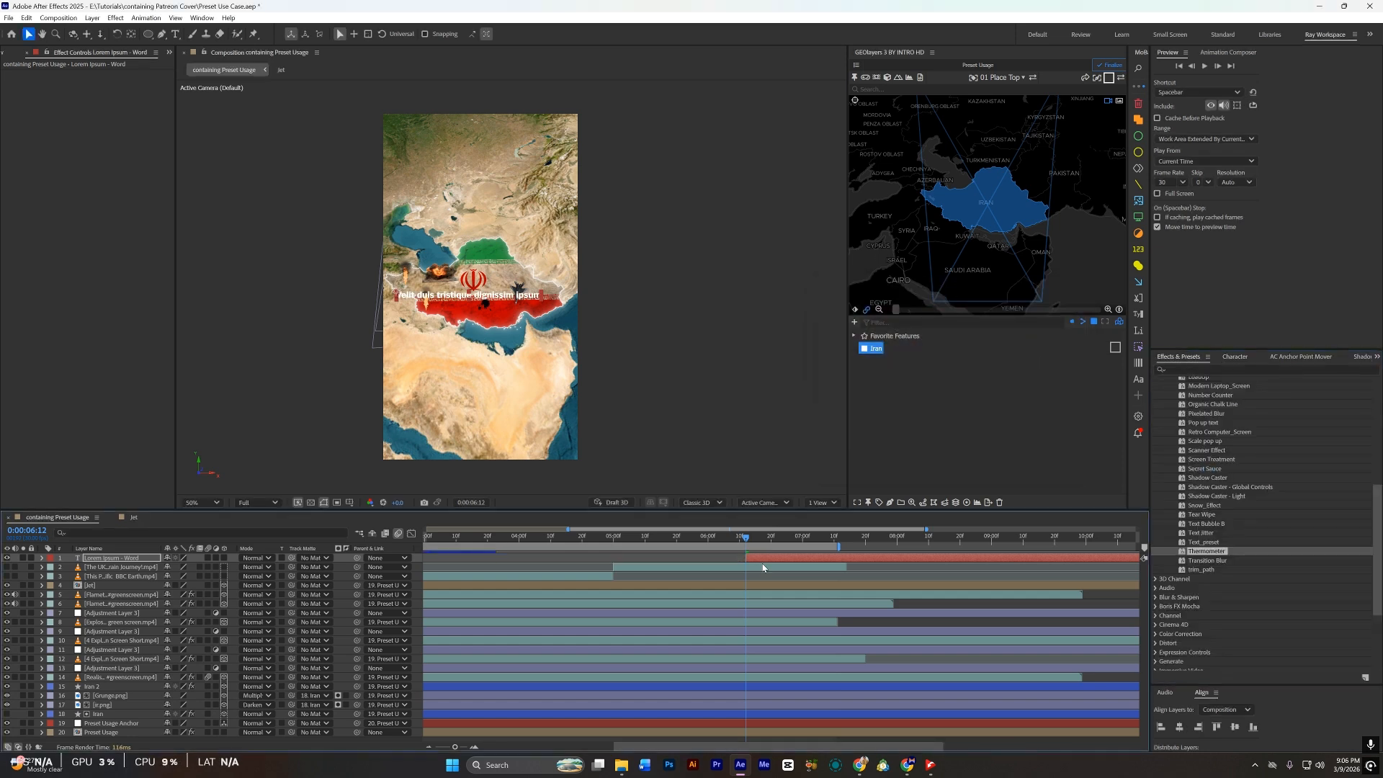
Step: Apply the Text_preset animation to the text layer, reveal its keyframes and slide the layer to start at about 4.5 seconds
double_click(1207, 543)
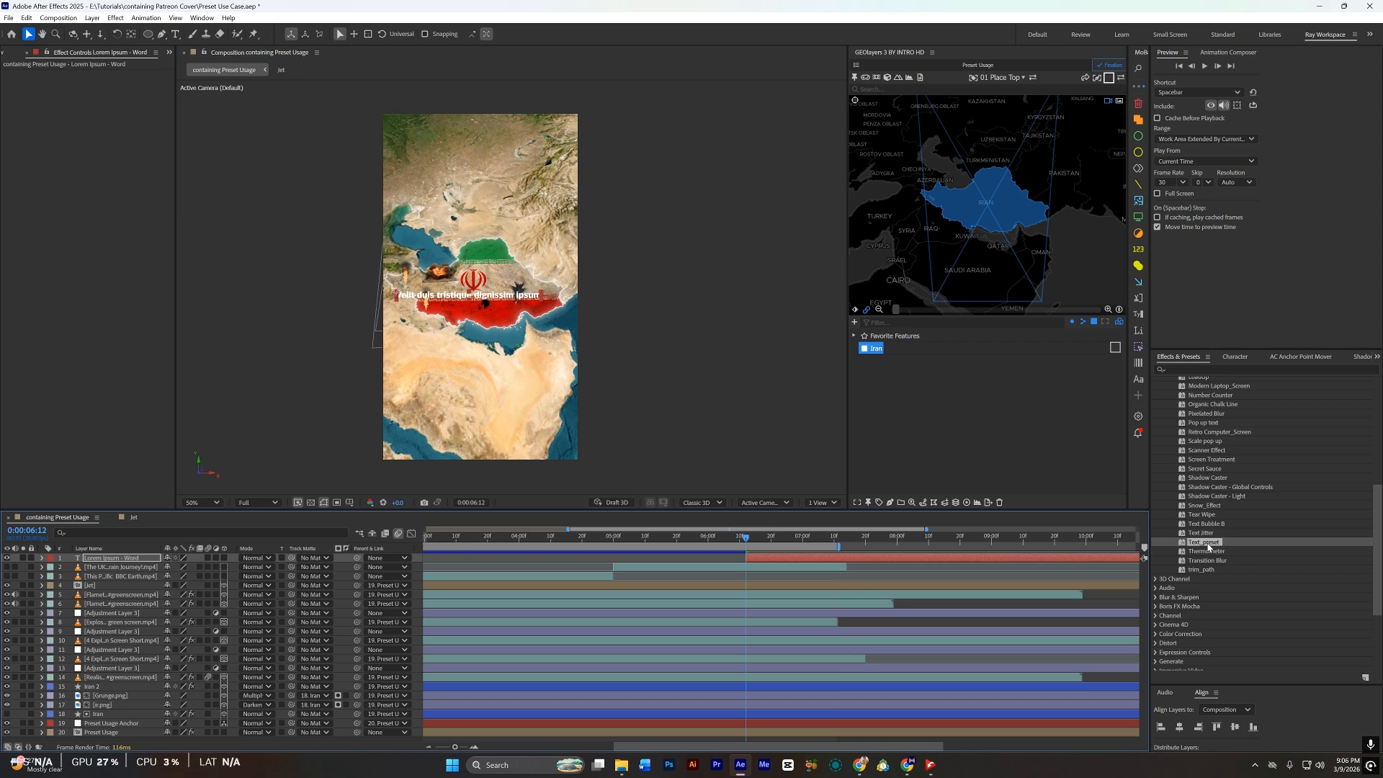
key(u)
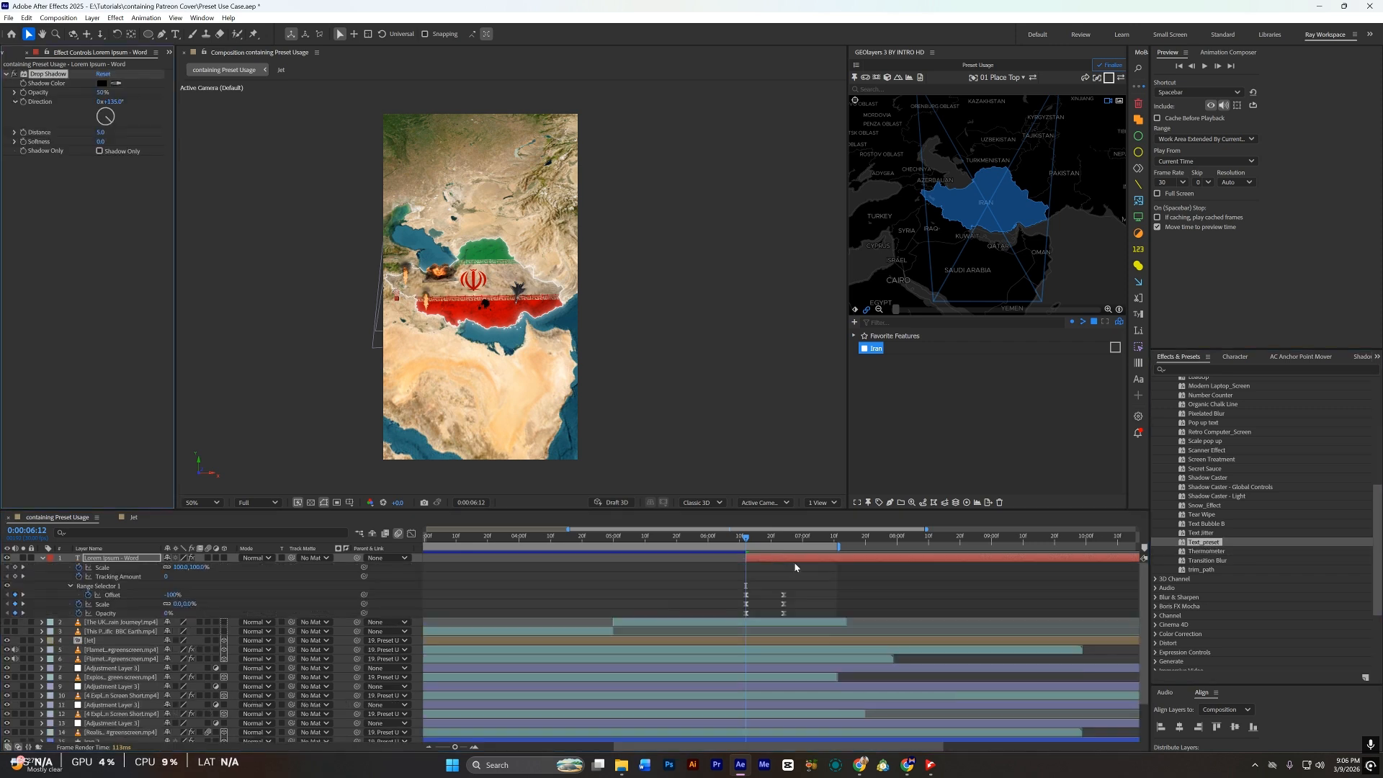
drag(798, 559, 767, 563)
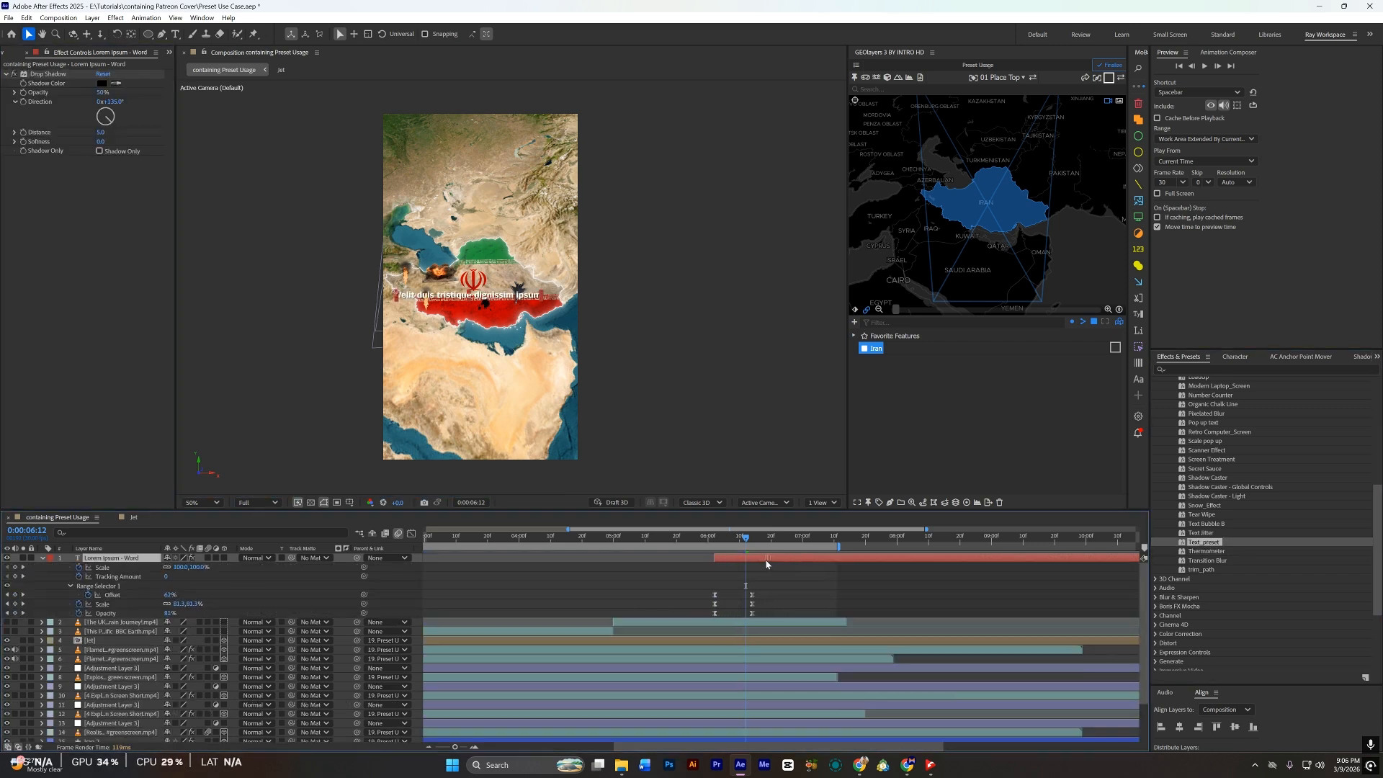
key(minus)
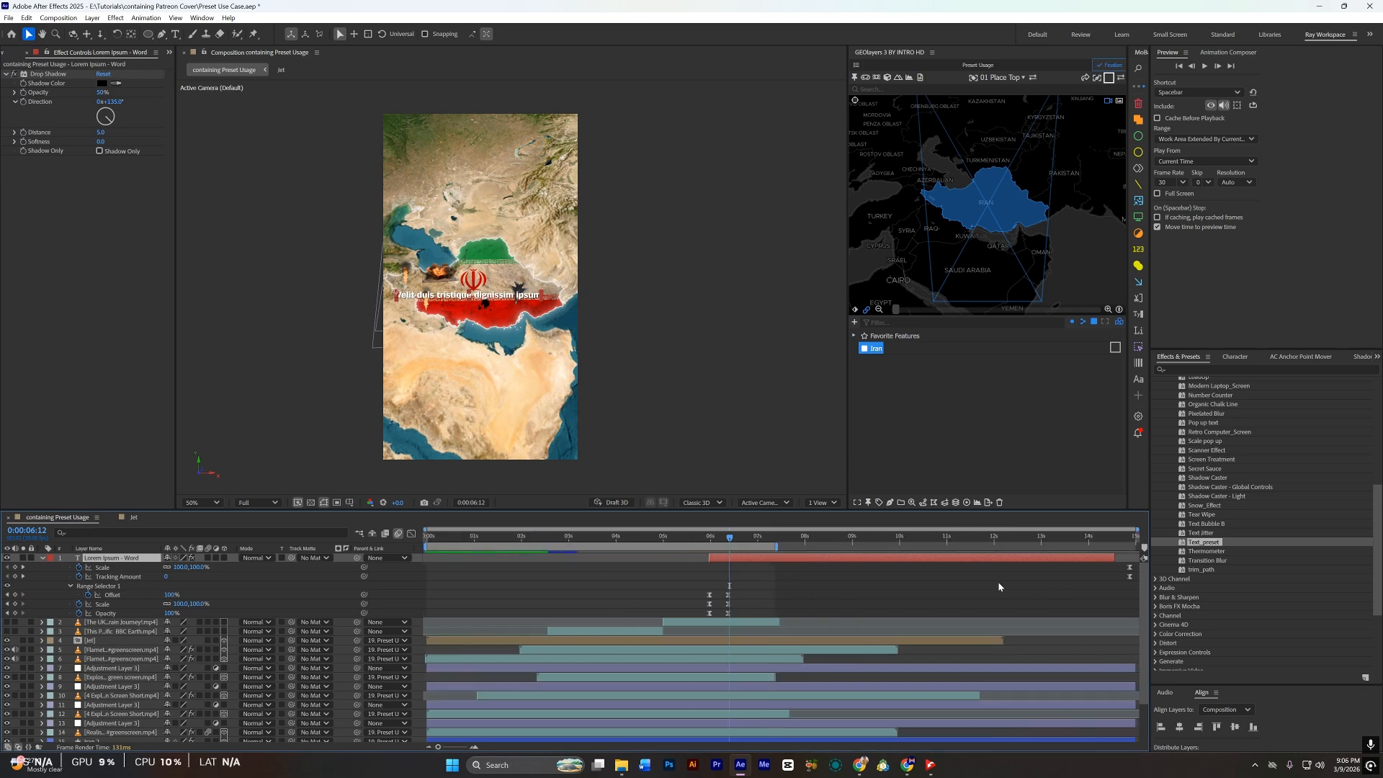
drag(1034, 561, 883, 583)
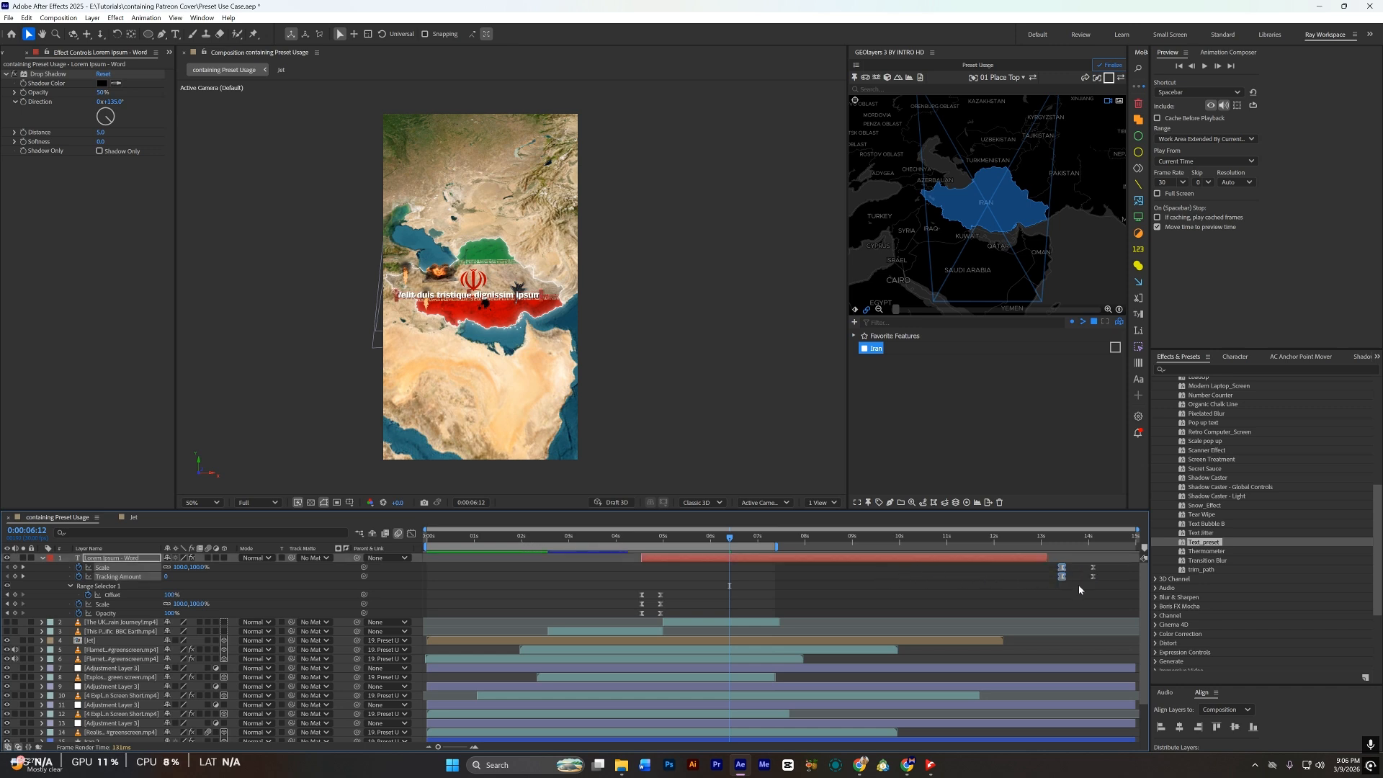
Step: Move the text's Scale and Tracking Amount keyframes to about 6.9 and 7.5 seconds and trim the layer's end to the last ones
drag(1112, 569, 742, 577)
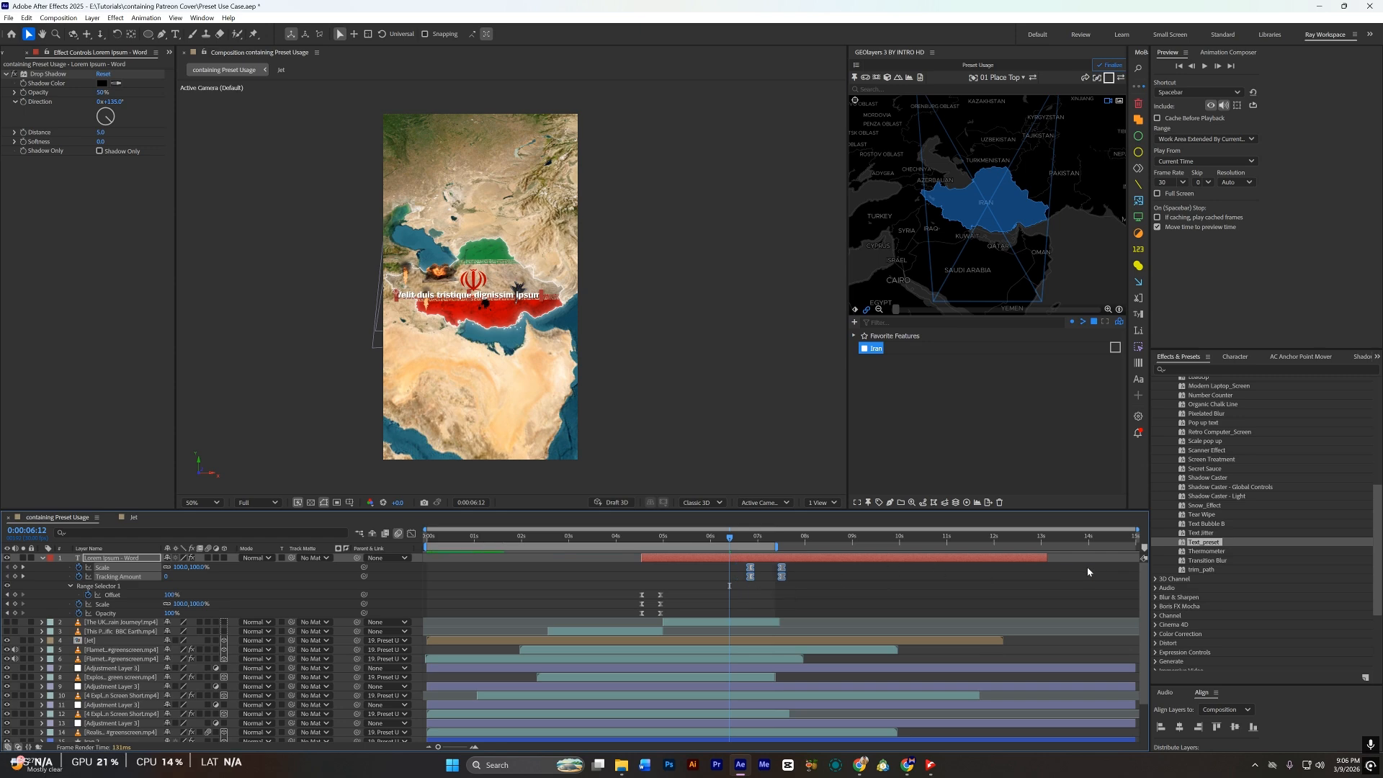
drag(1049, 558, 794, 575)
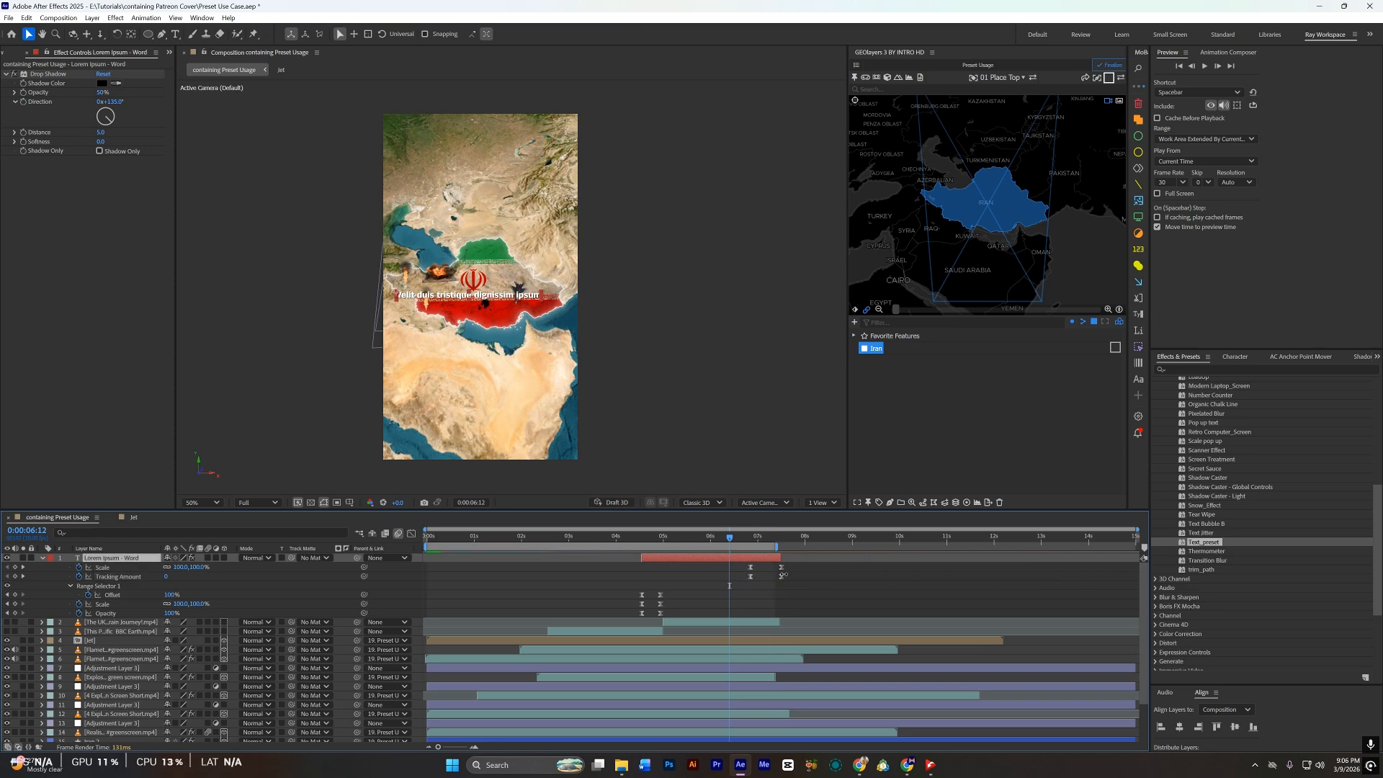
click(795, 566)
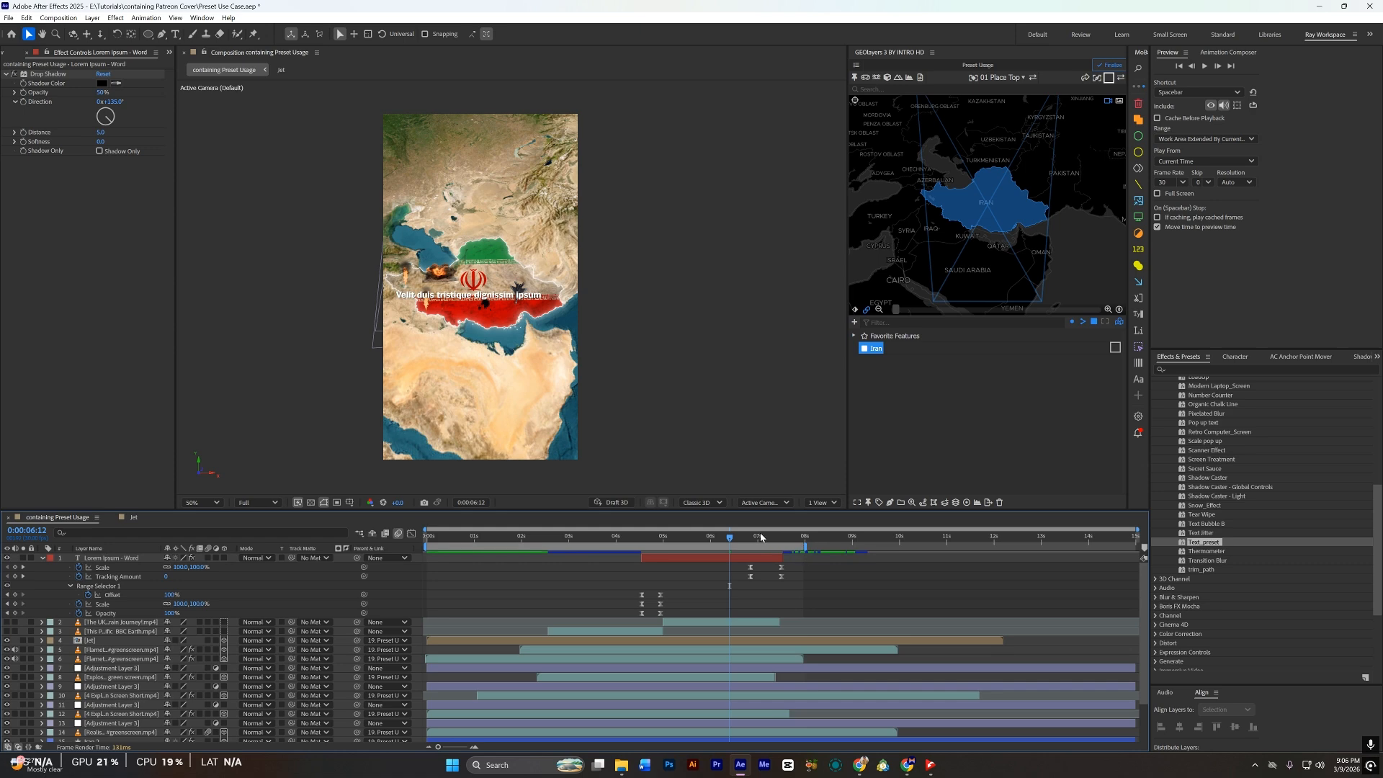
Step: Preview the text animation from about 0:00:04:07 to just past the end of the text layer
drag(762, 537, 631, 574)
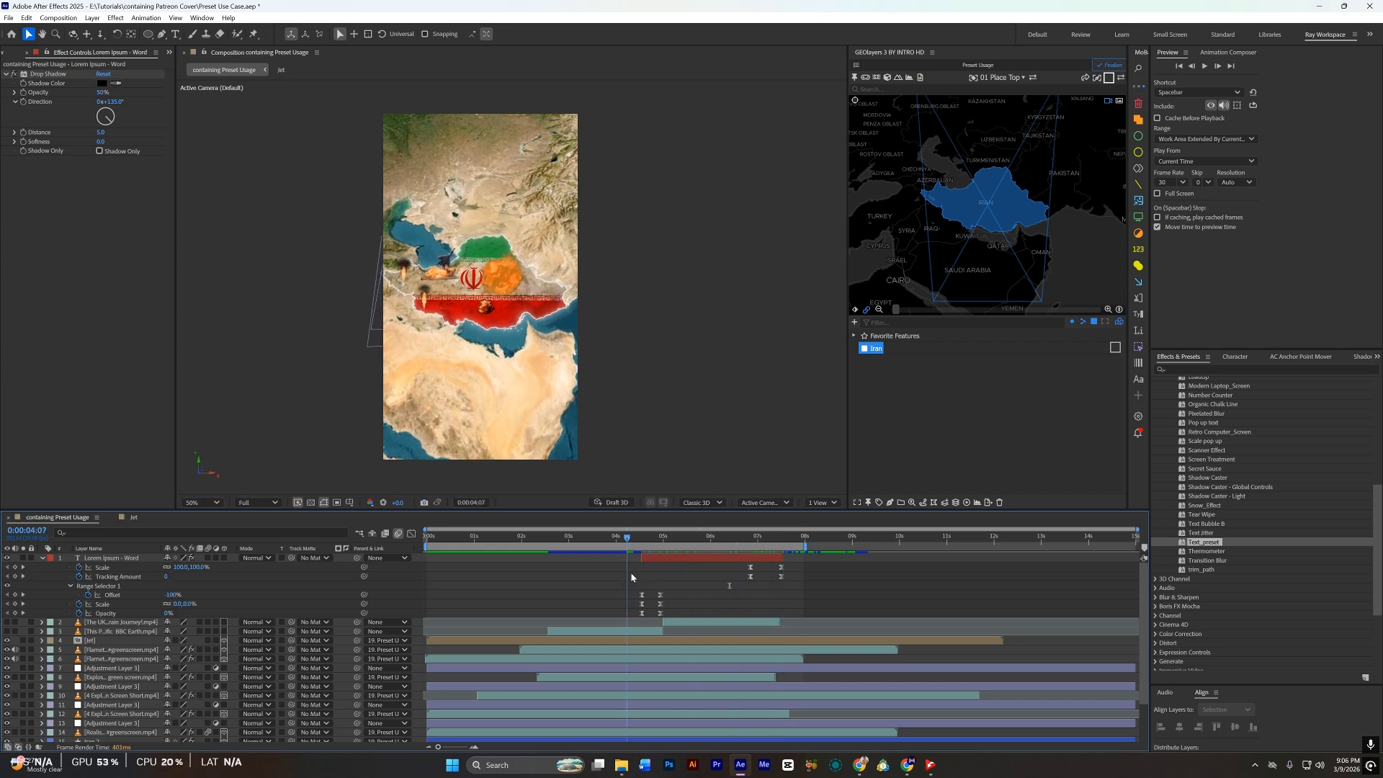
key(space)
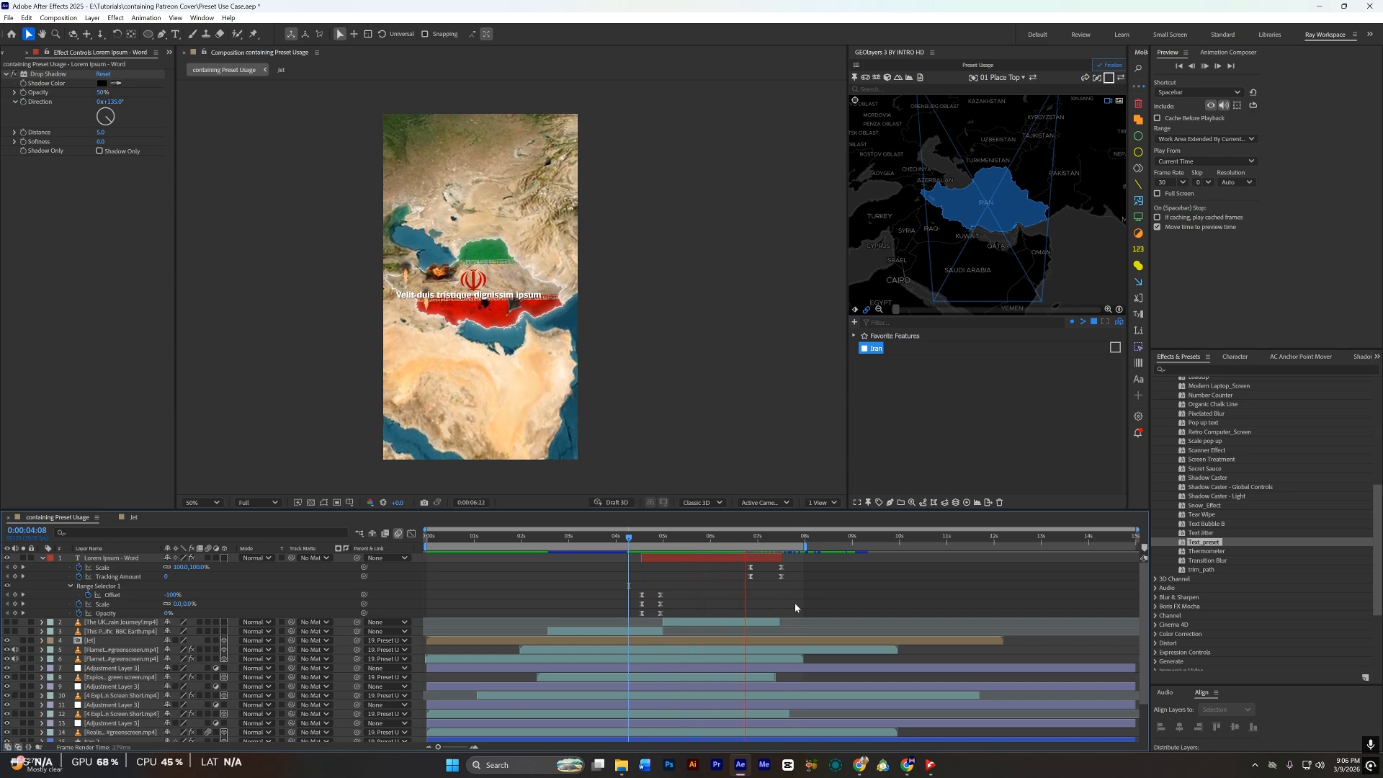
key(space)
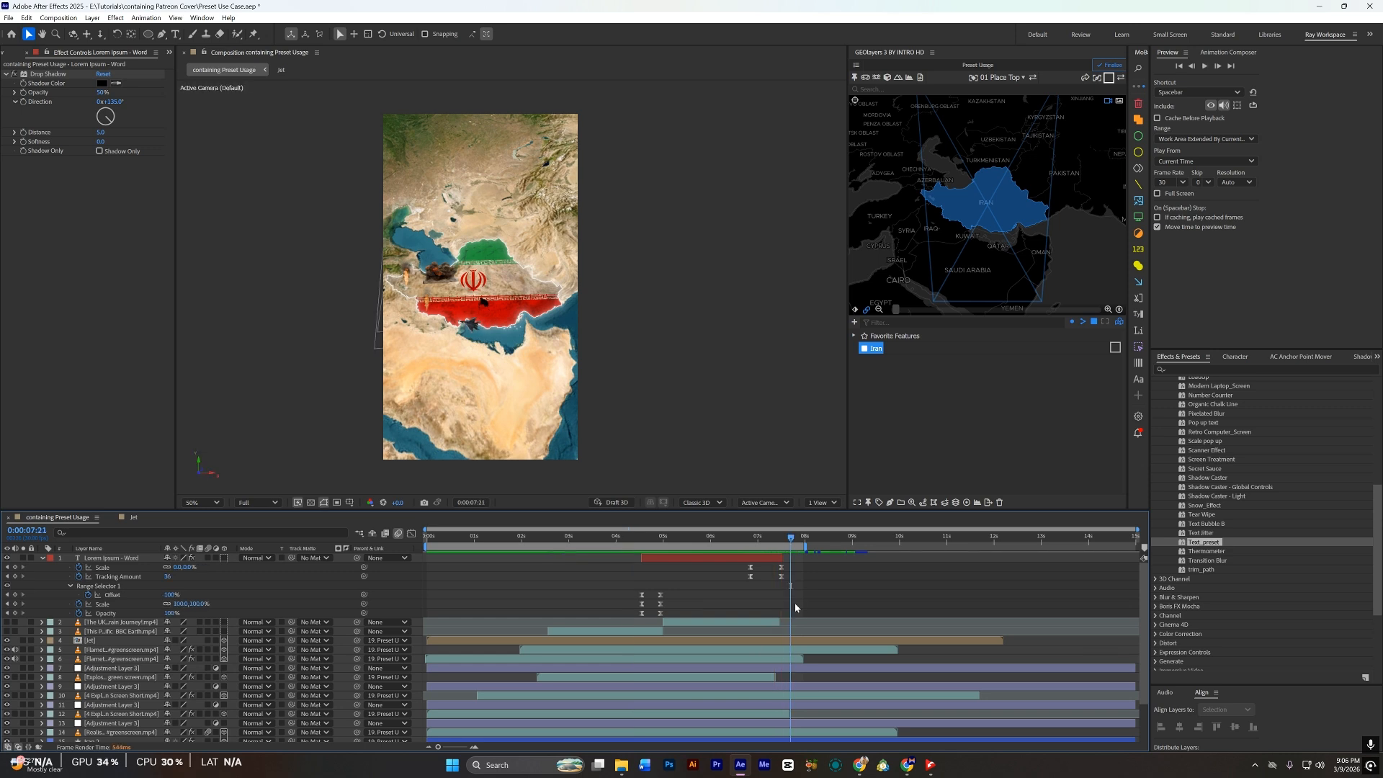
Step: Undo the Text_preset animation on the text layer together with its keyframe moves, layer slide and end trim
key(ctrl+z)
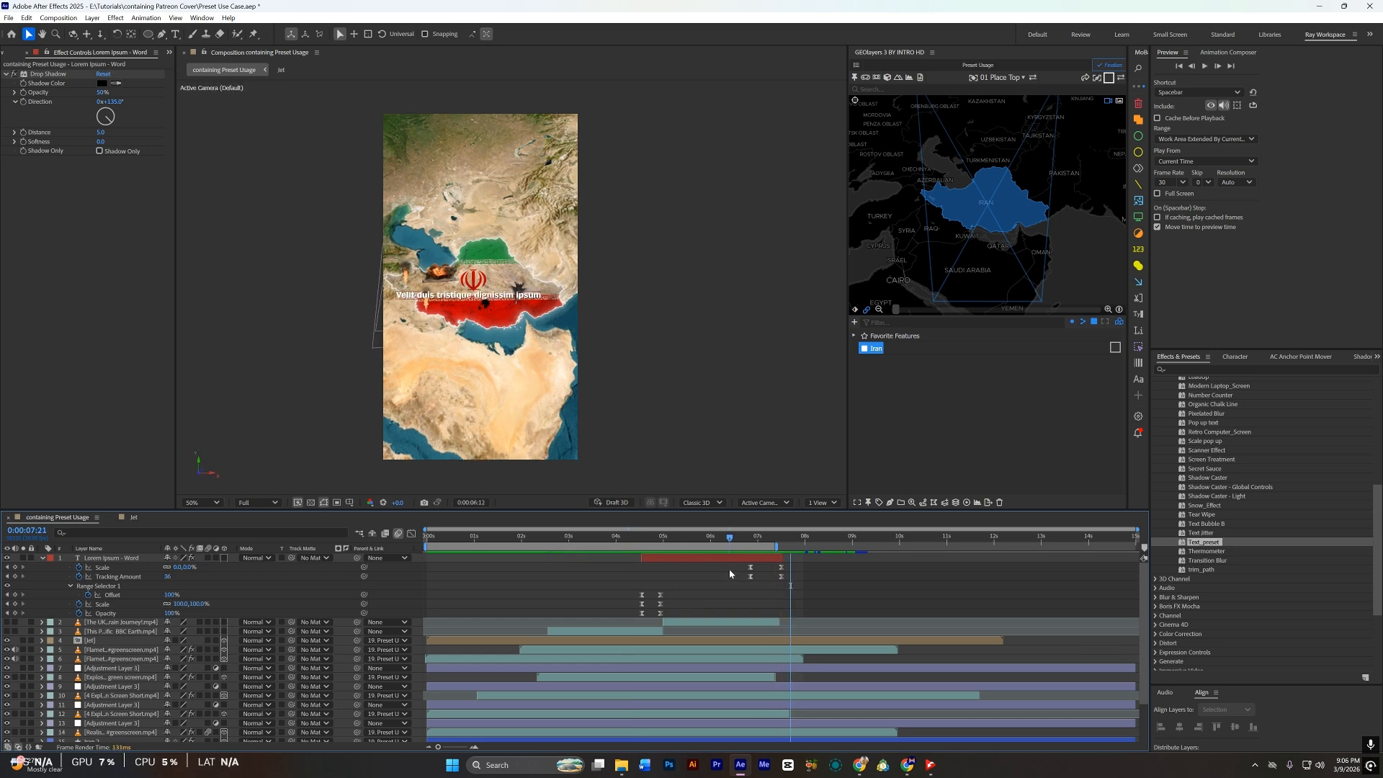
key(ctrl+z)
key(ctrl+z)
key(ctrl+z)
key(ctrl+z)
key(ctrl+z)
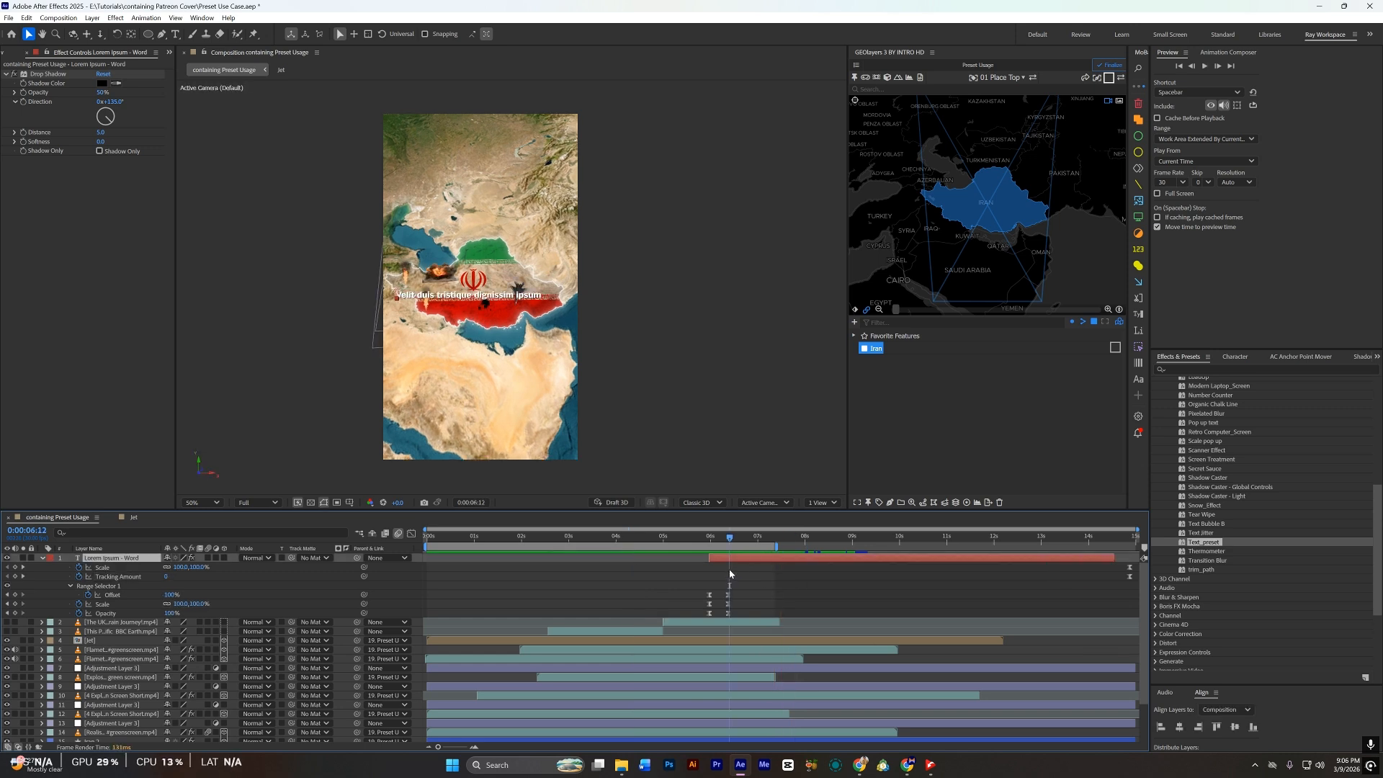
Step: Apply the Text Jitter preset to the text layer, shift the work area to about 4.7–12.2 seconds and preview the jitter
double_click(1204, 534)
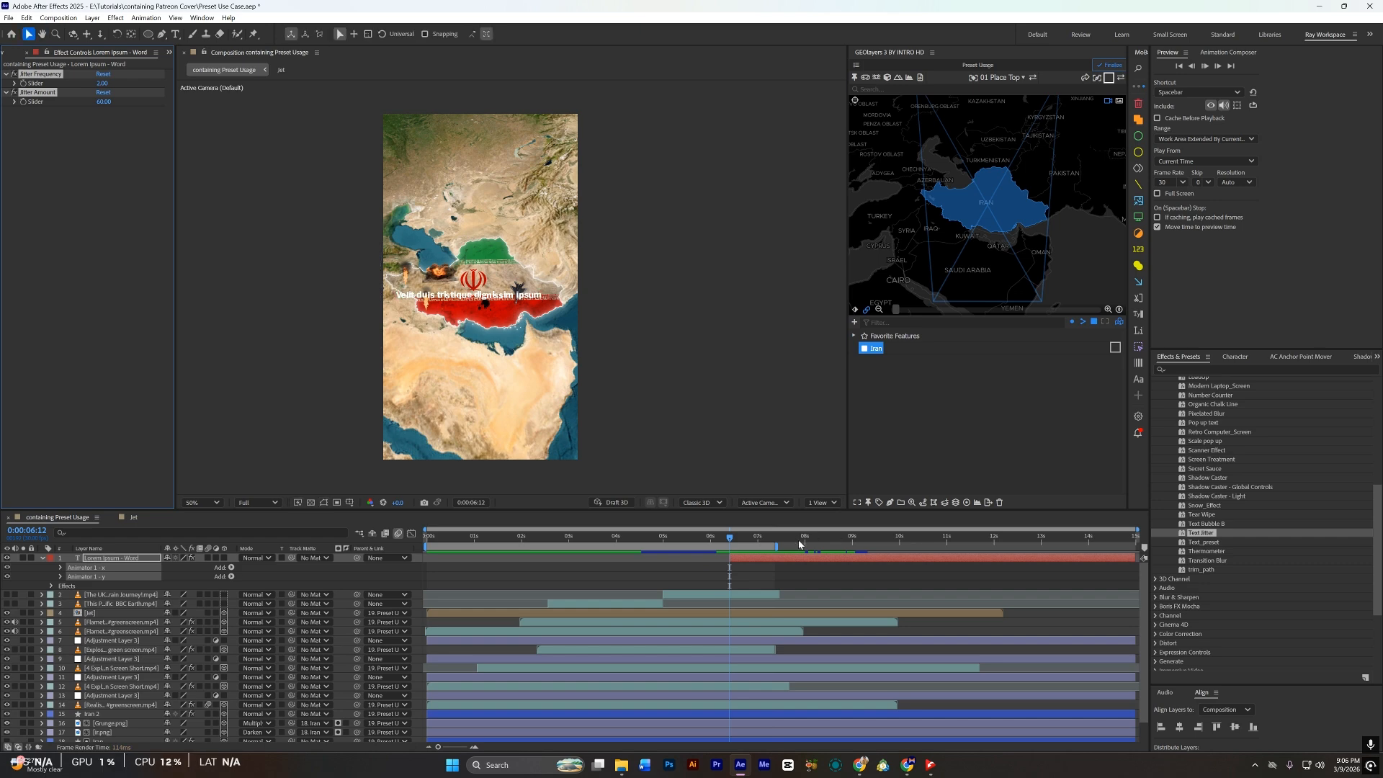
key(space)
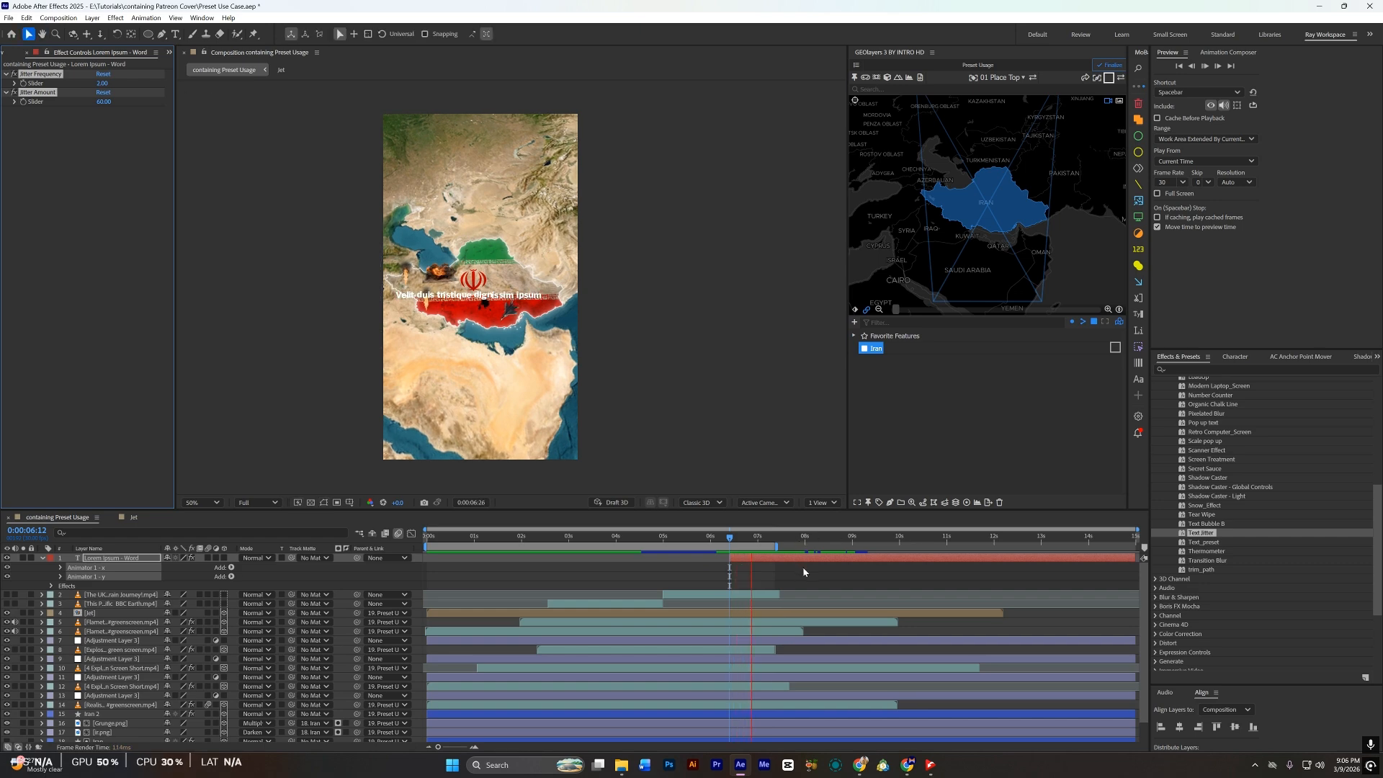
key(space)
scroll(530, 439, up, 1)
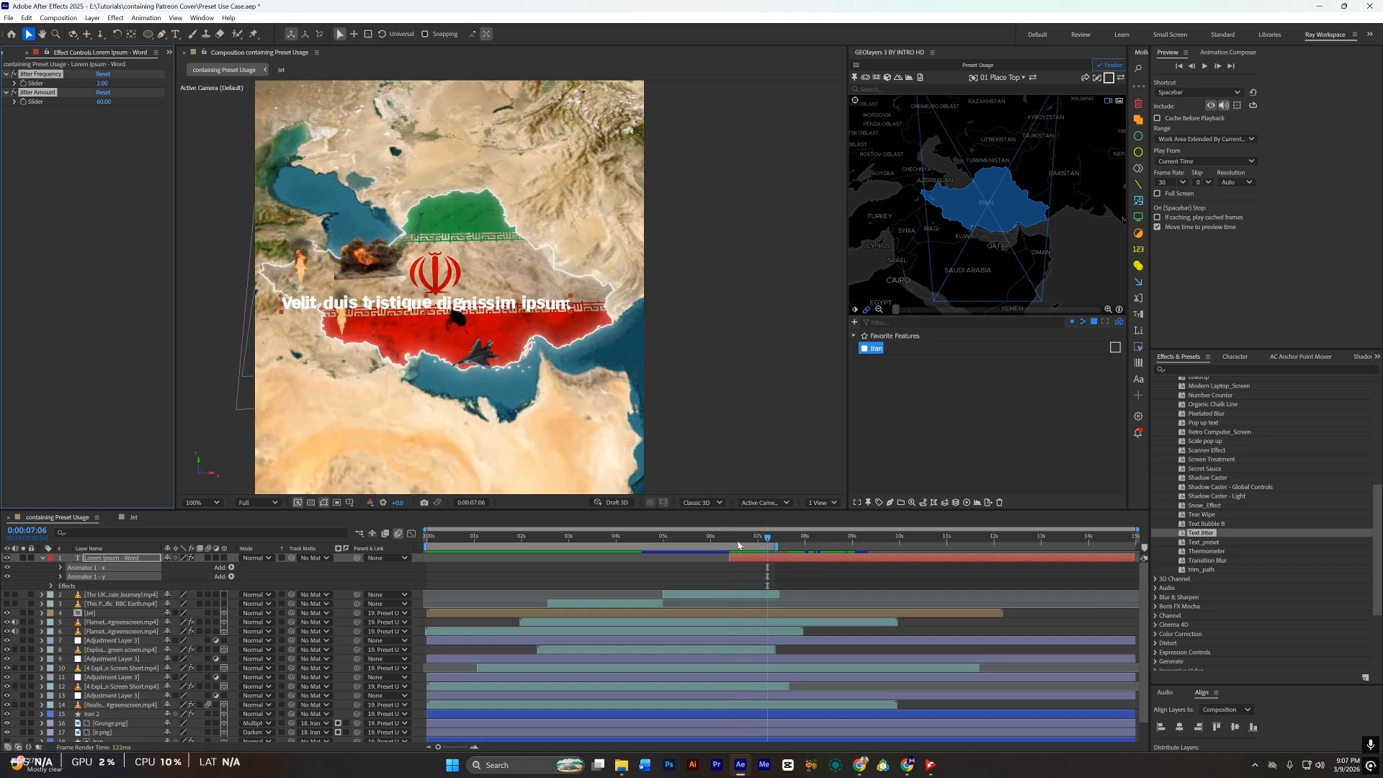
drag(739, 546, 964, 573)
key(space)
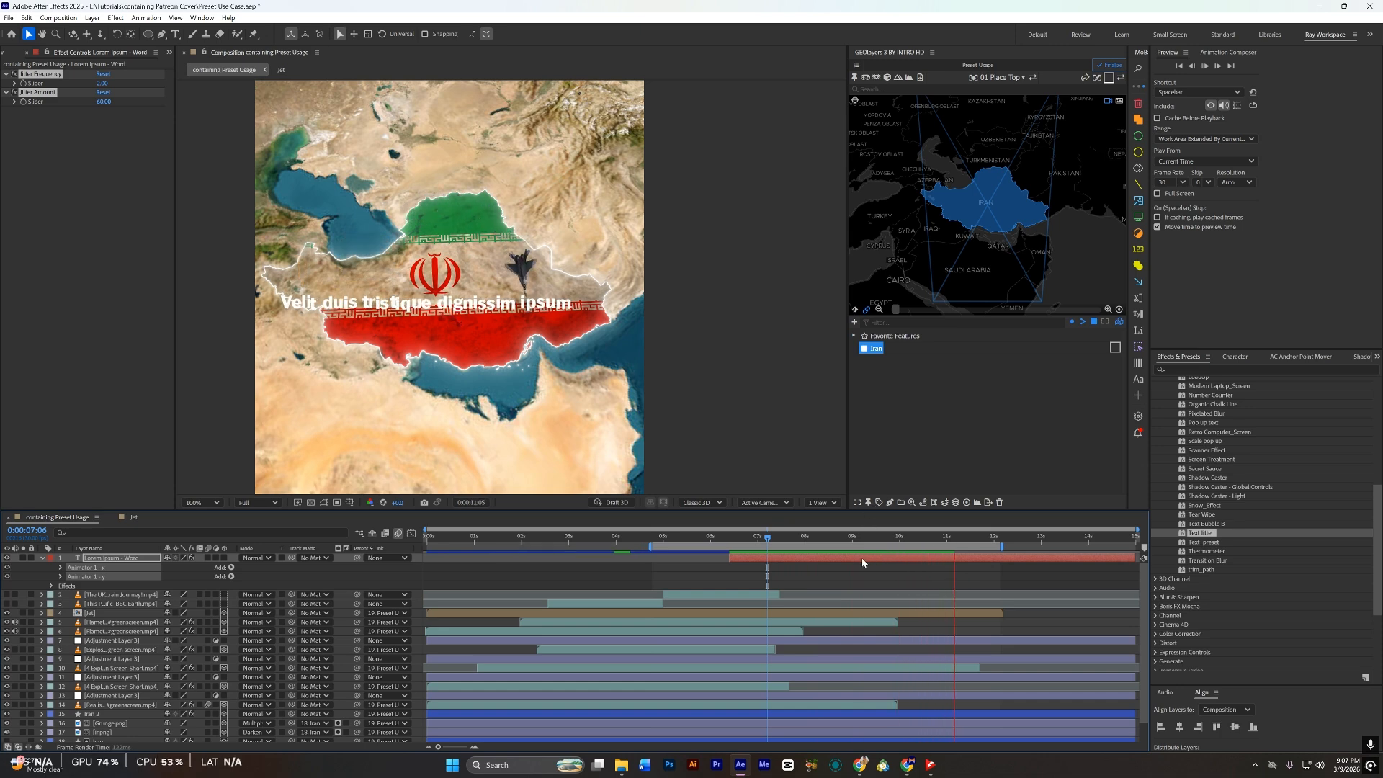
Step: Solo the text layer and preview its jitter motion on its own
click(23, 558)
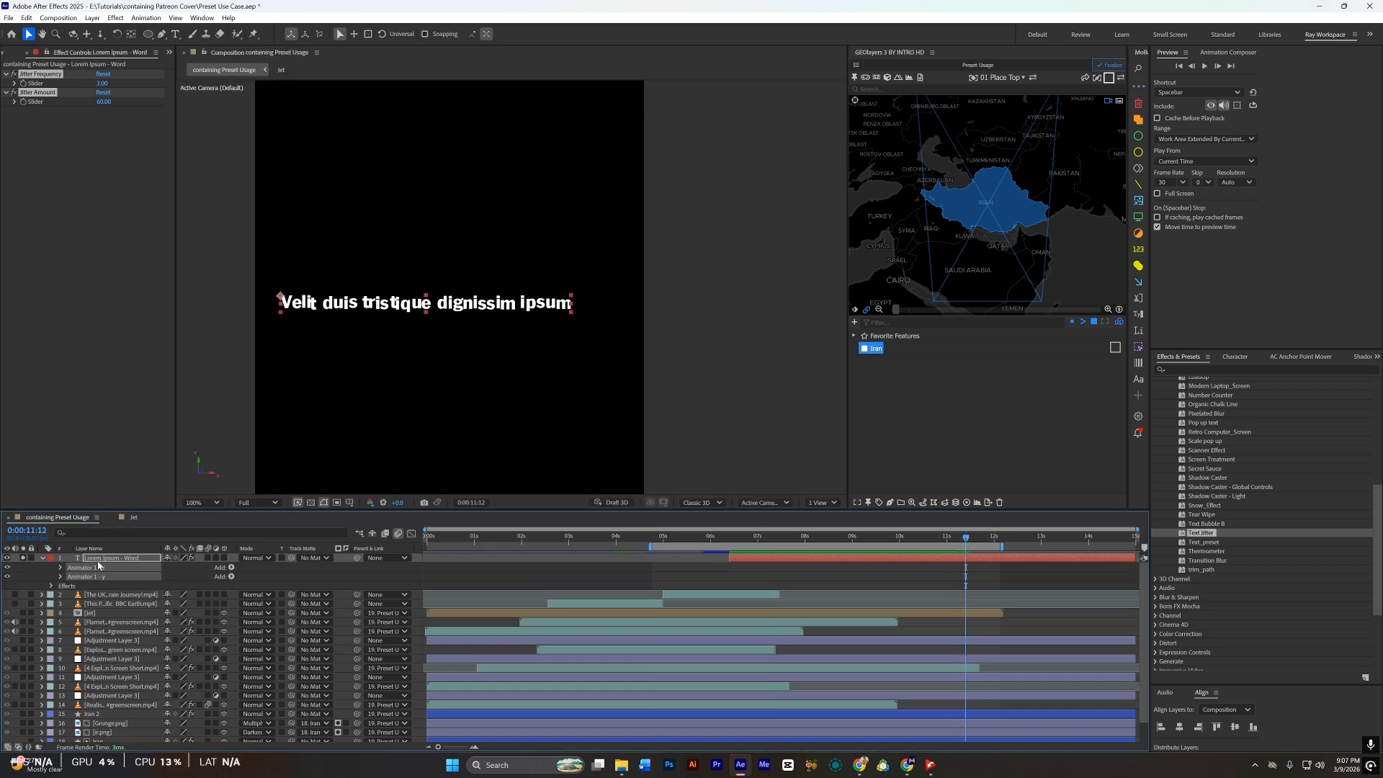
key(space)
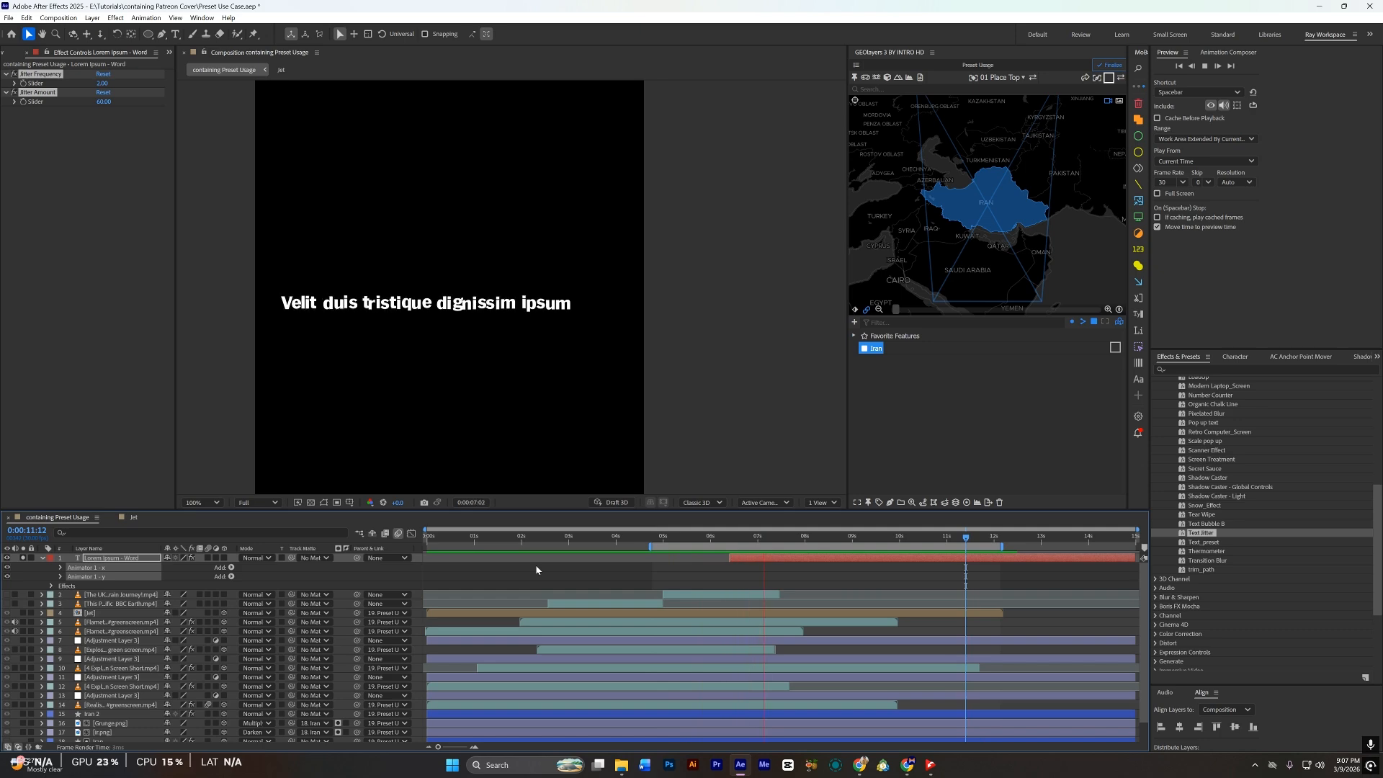
key(space)
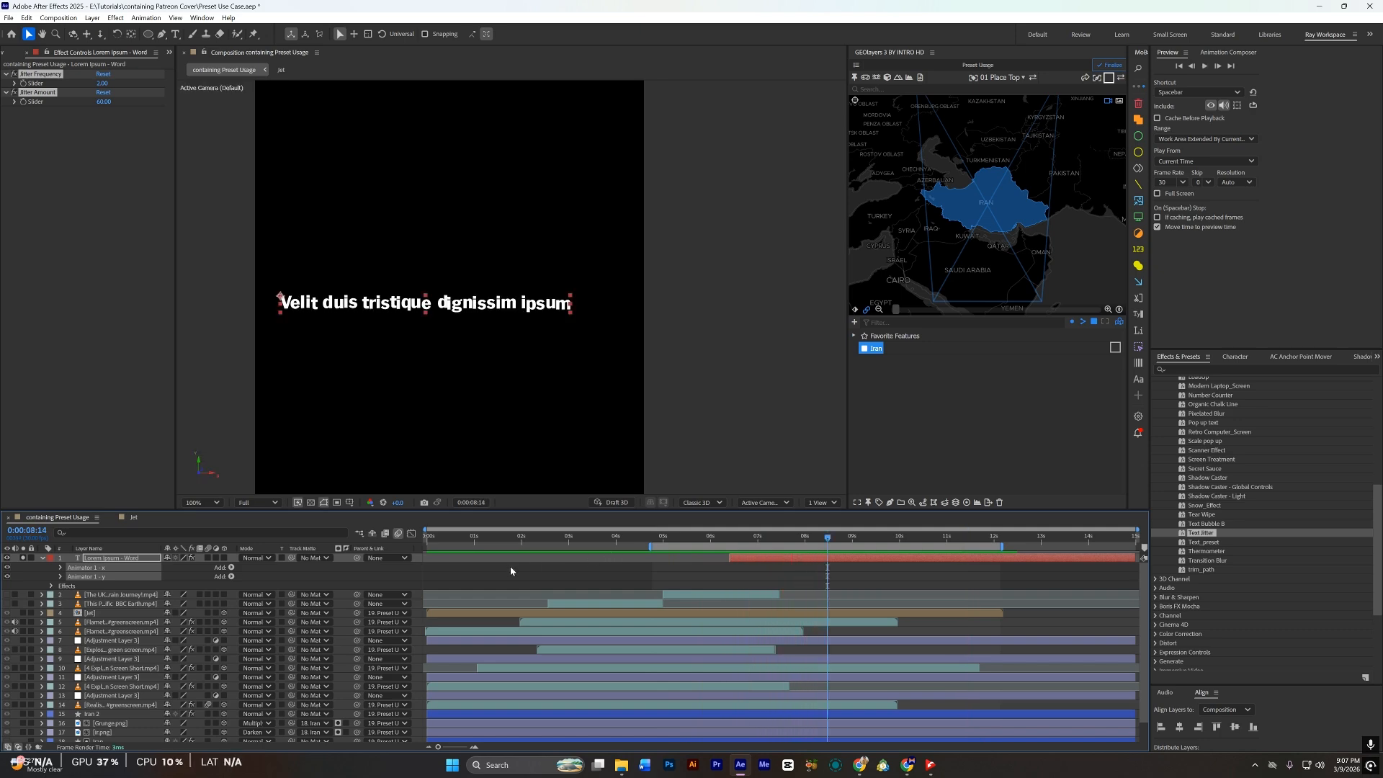
Step: Undo the Text Jitter preset and the solo and work area changes, then hide the text layer
key(ctrl+z)
key(ctrl+z)
key(ctrl+z)
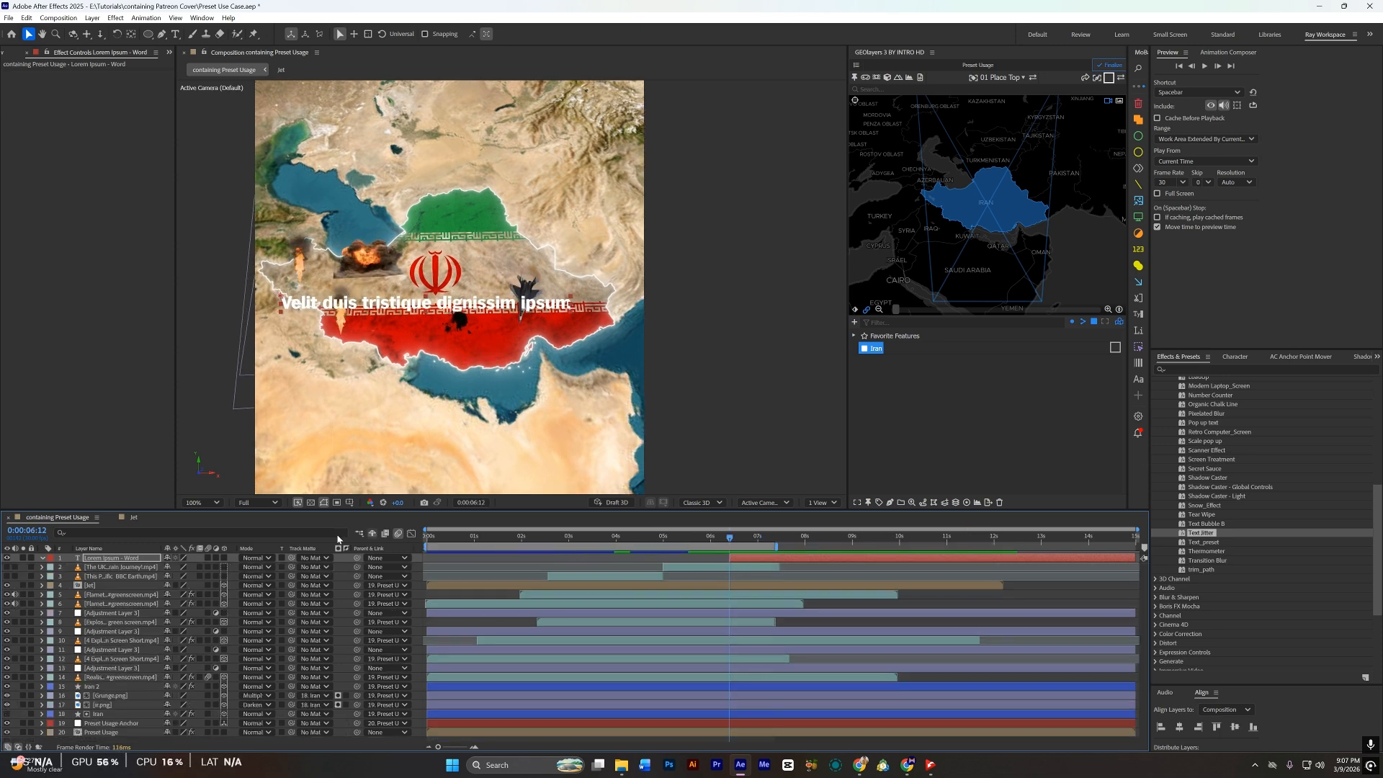
click(7, 558)
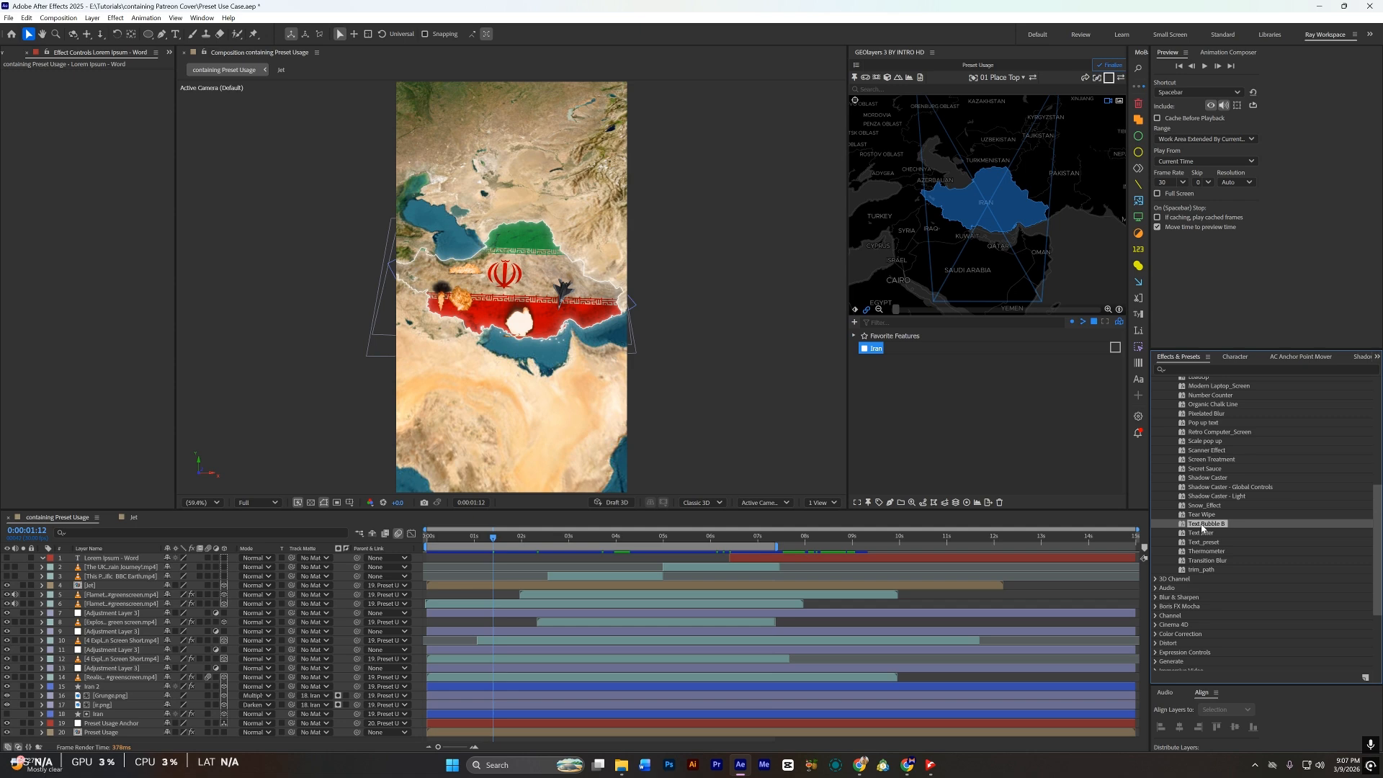
Step: Add the Text Bubble B preset as a shape layer starting at 0:00:01:12 and reveal its keyframes
double_click(1202, 526)
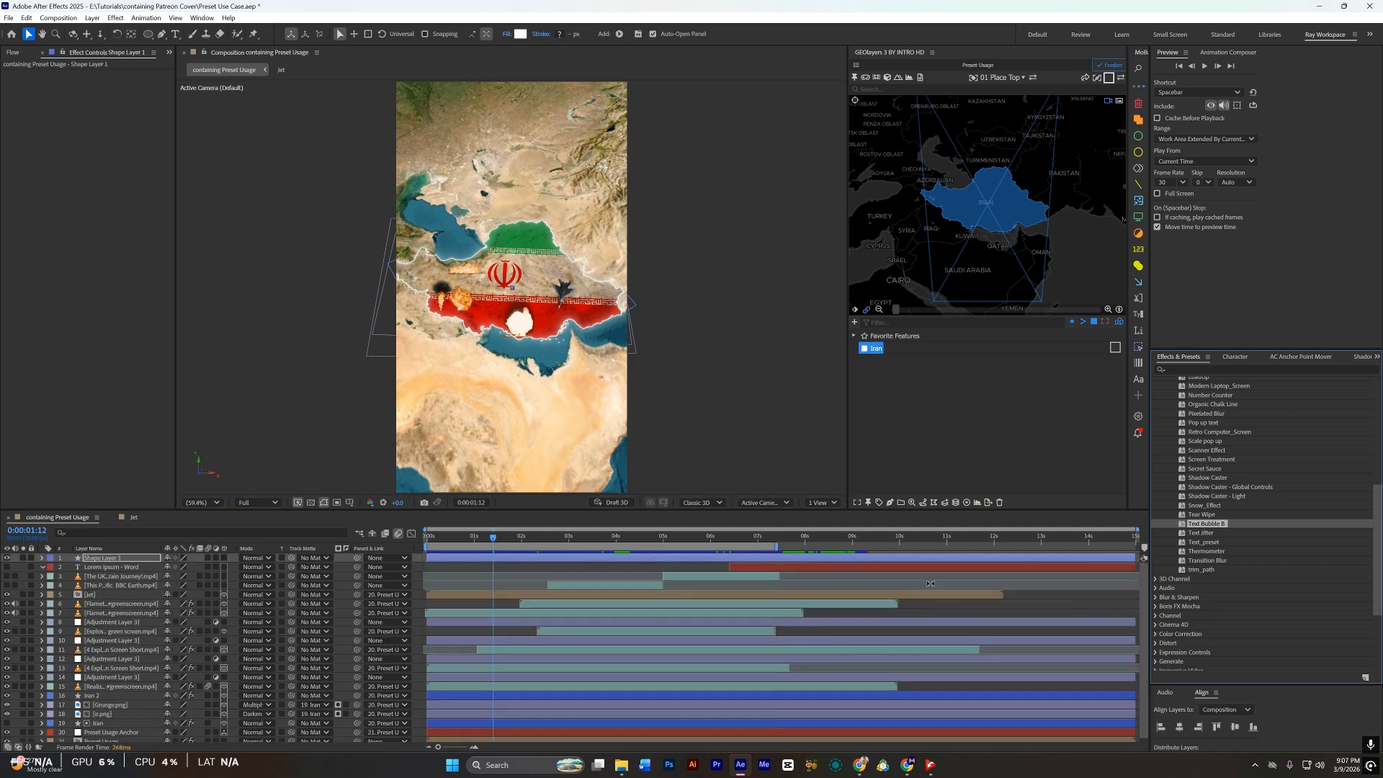
click(508, 561)
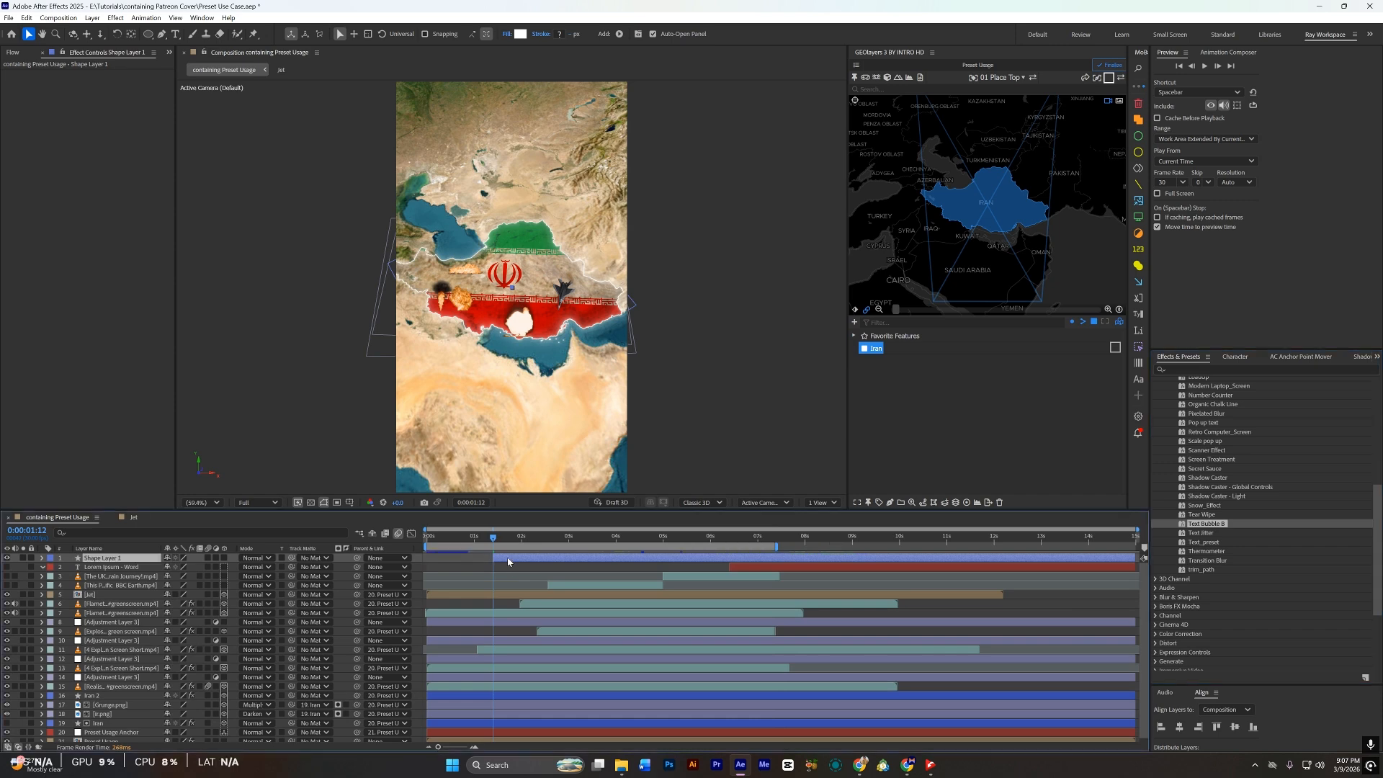
key(u)
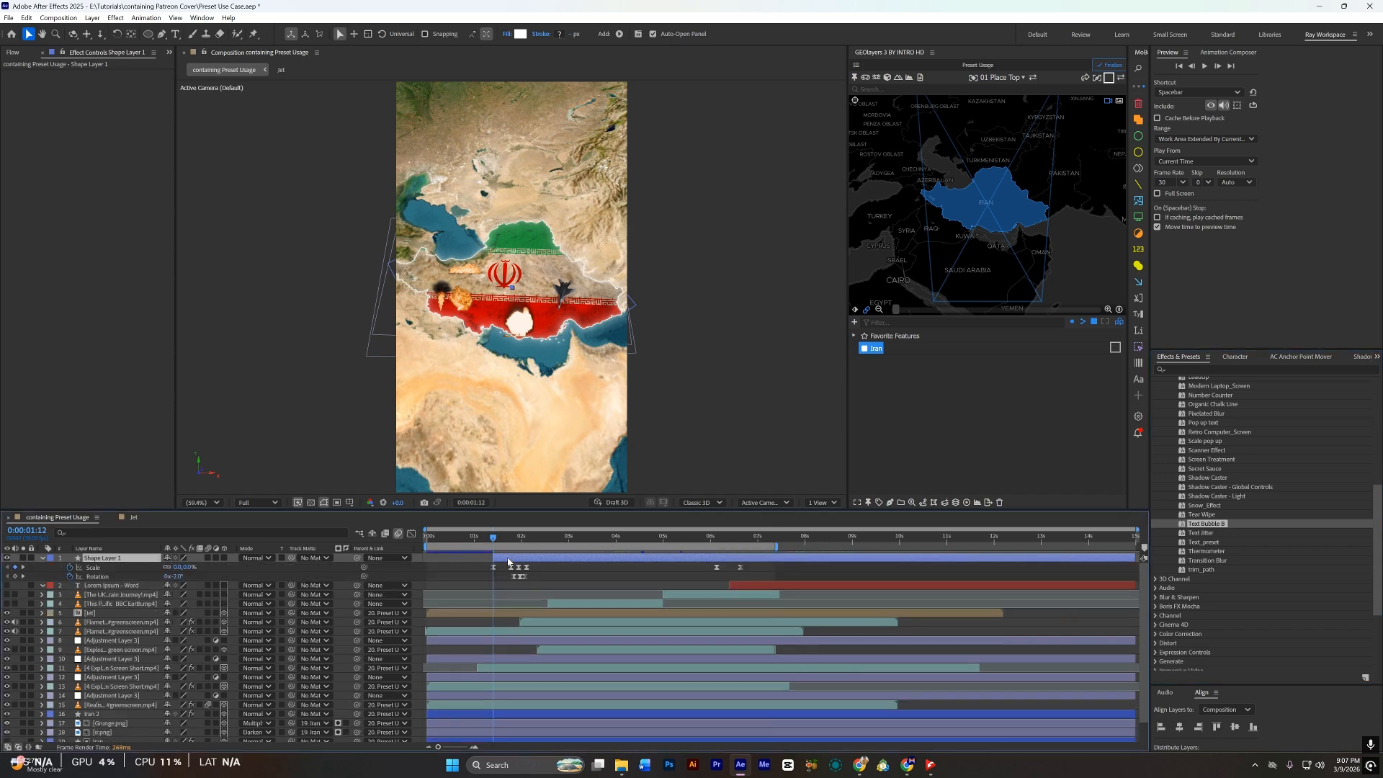
click(539, 539)
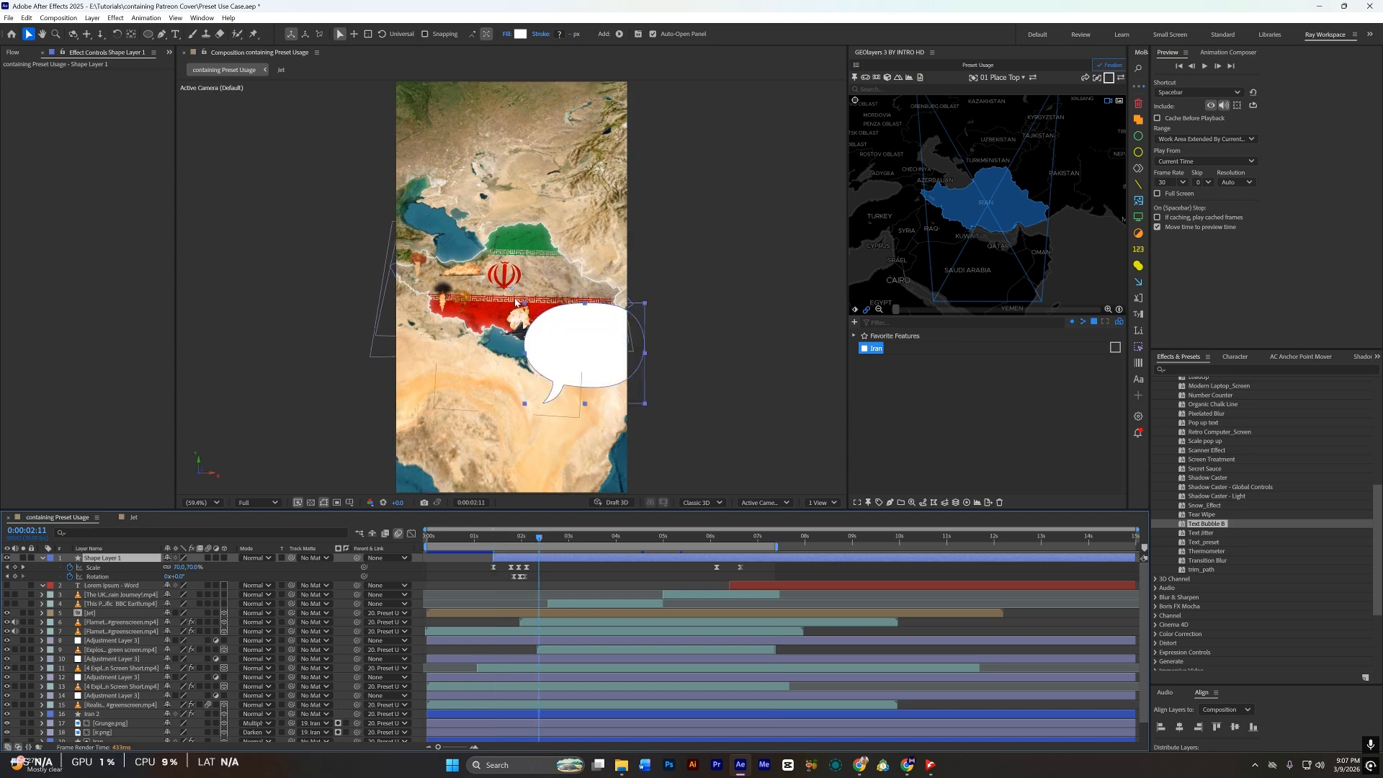
Step: Move the speech bubble's anchor point to the tip of its tail and position the bubble over Iran
key(y)
drag(512, 288, 541, 396)
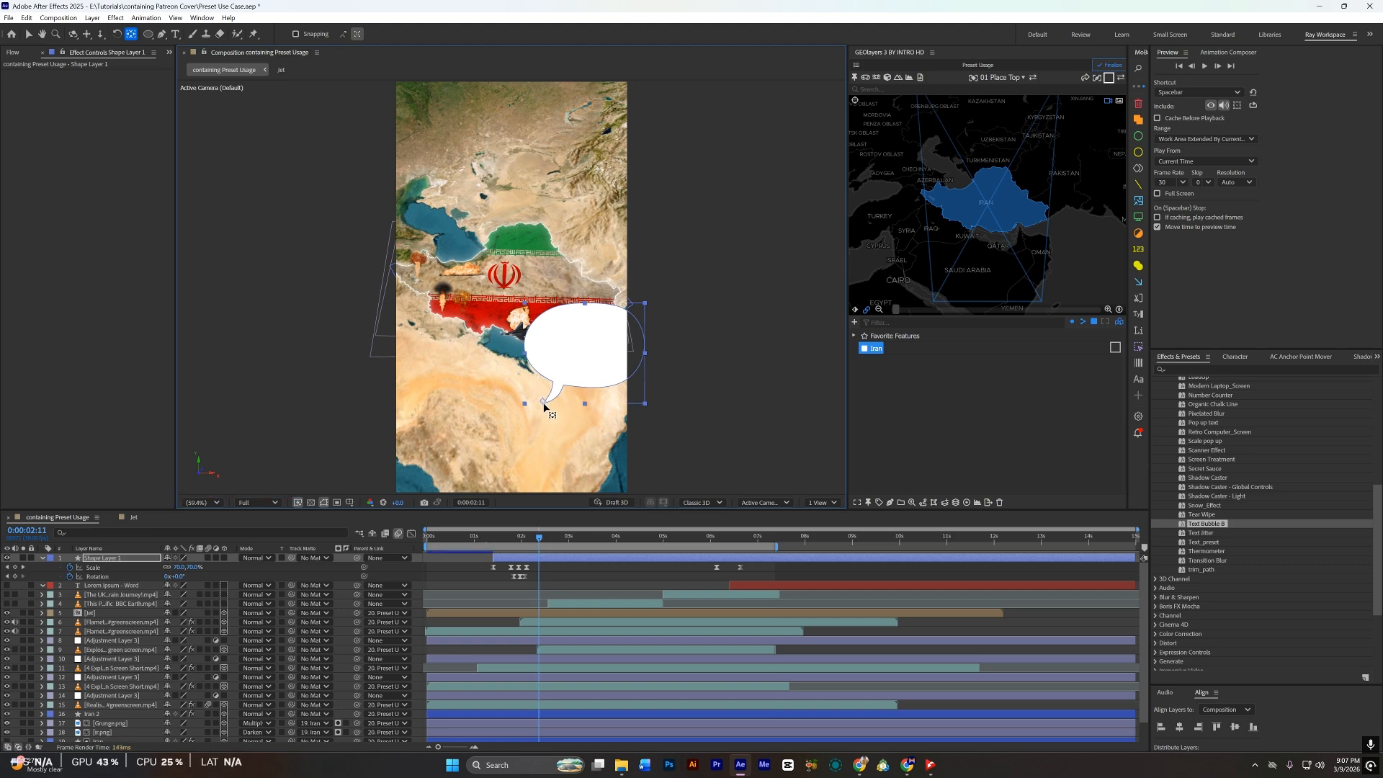
scroll(545, 404, up, 1)
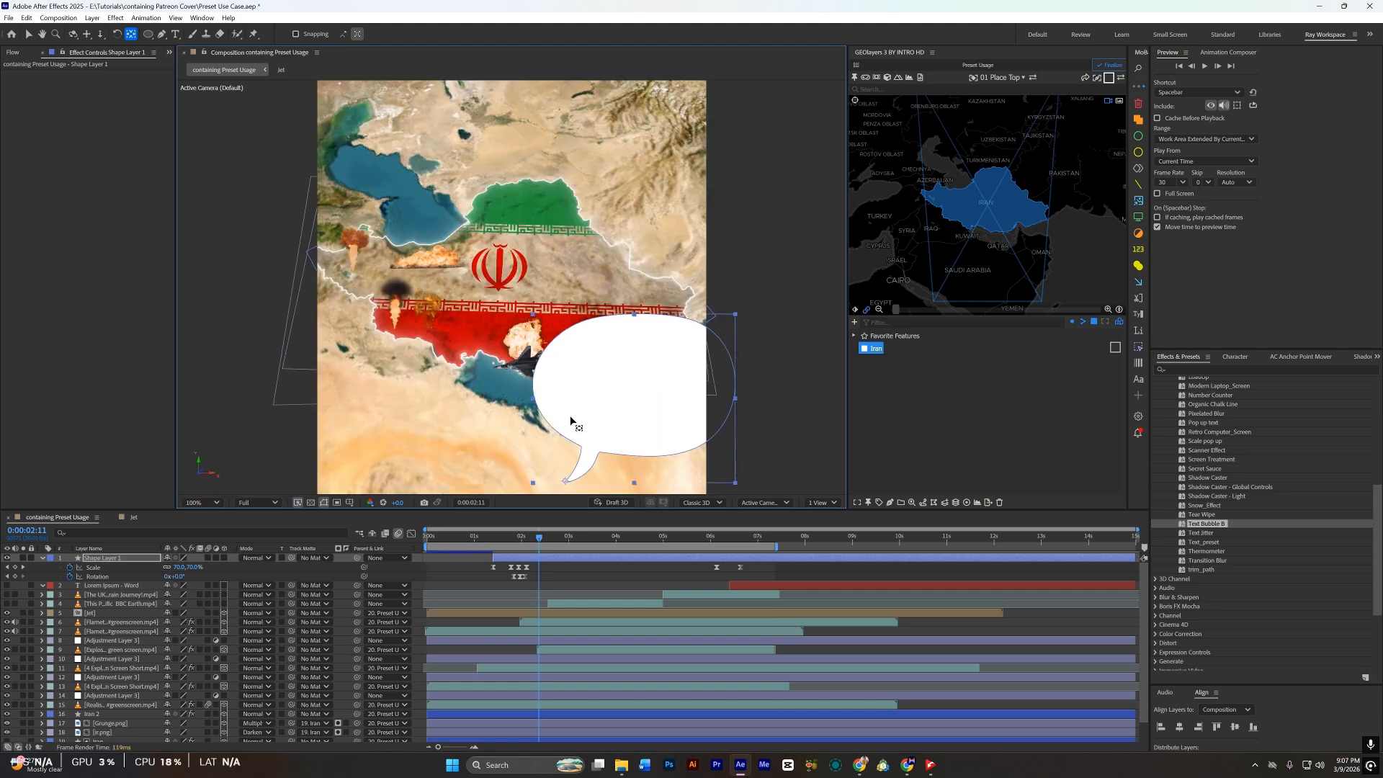
drag(572, 416, 631, 363)
key(space)
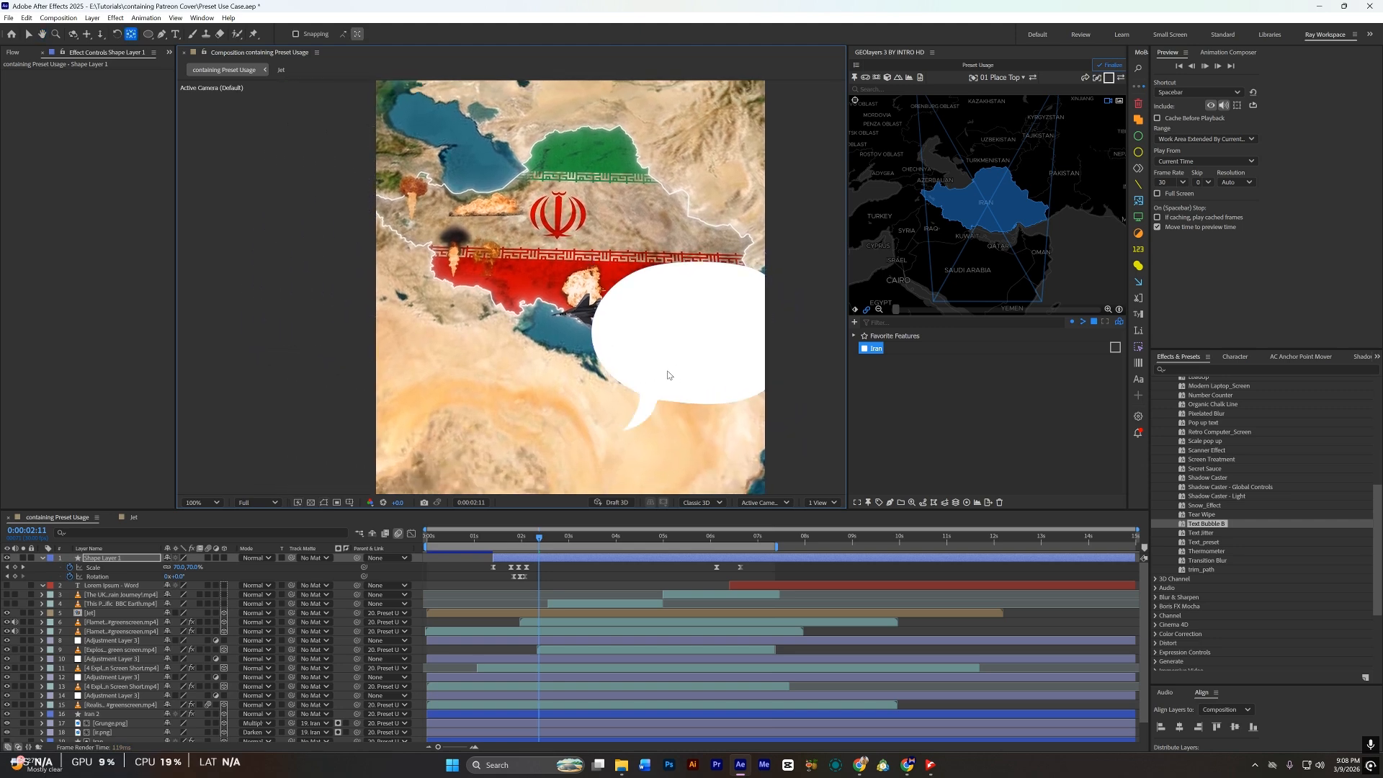
key(space)
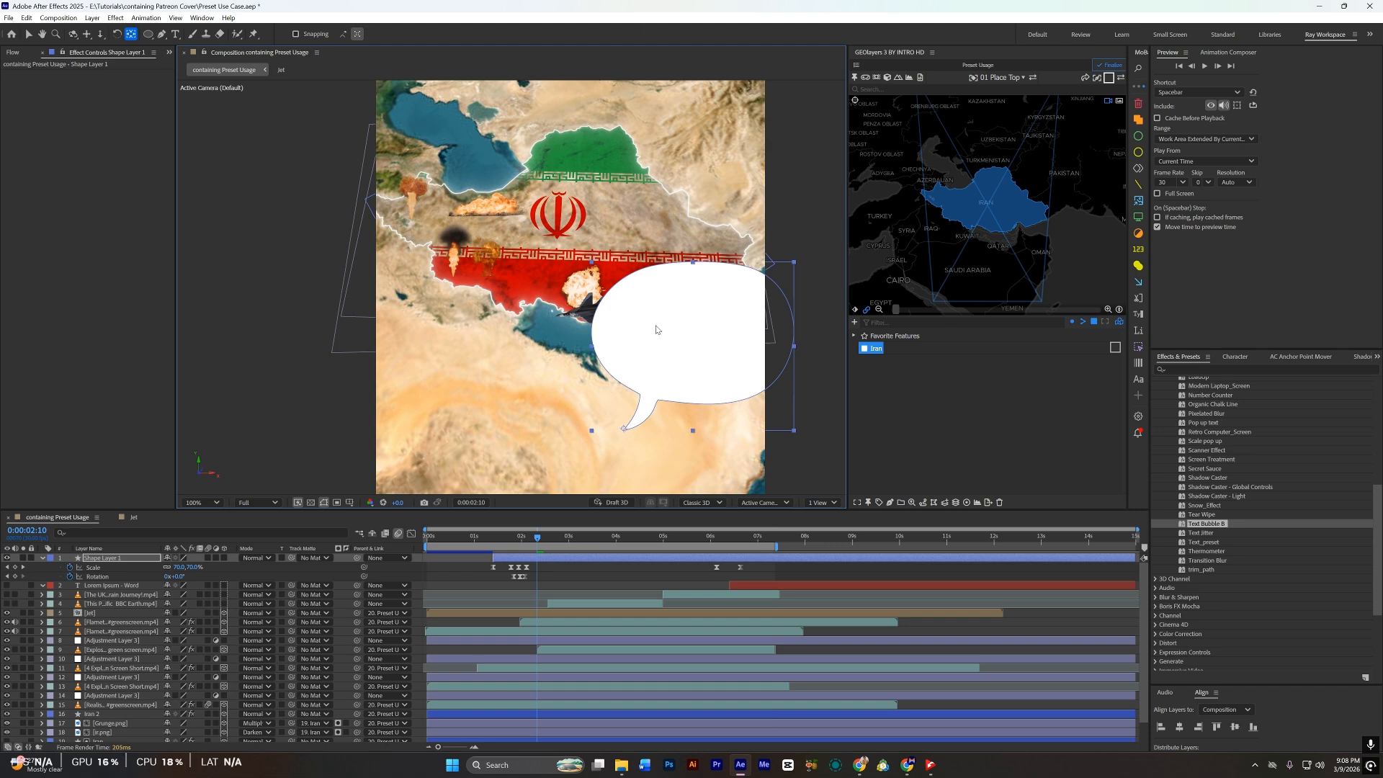
key(v)
drag(672, 341, 575, 289)
Step: Place the text layer above the speech bubble layer, make it visible and slide it to start at 0:00:01:12
key(comma)
drag(63, 592, 534, 563)
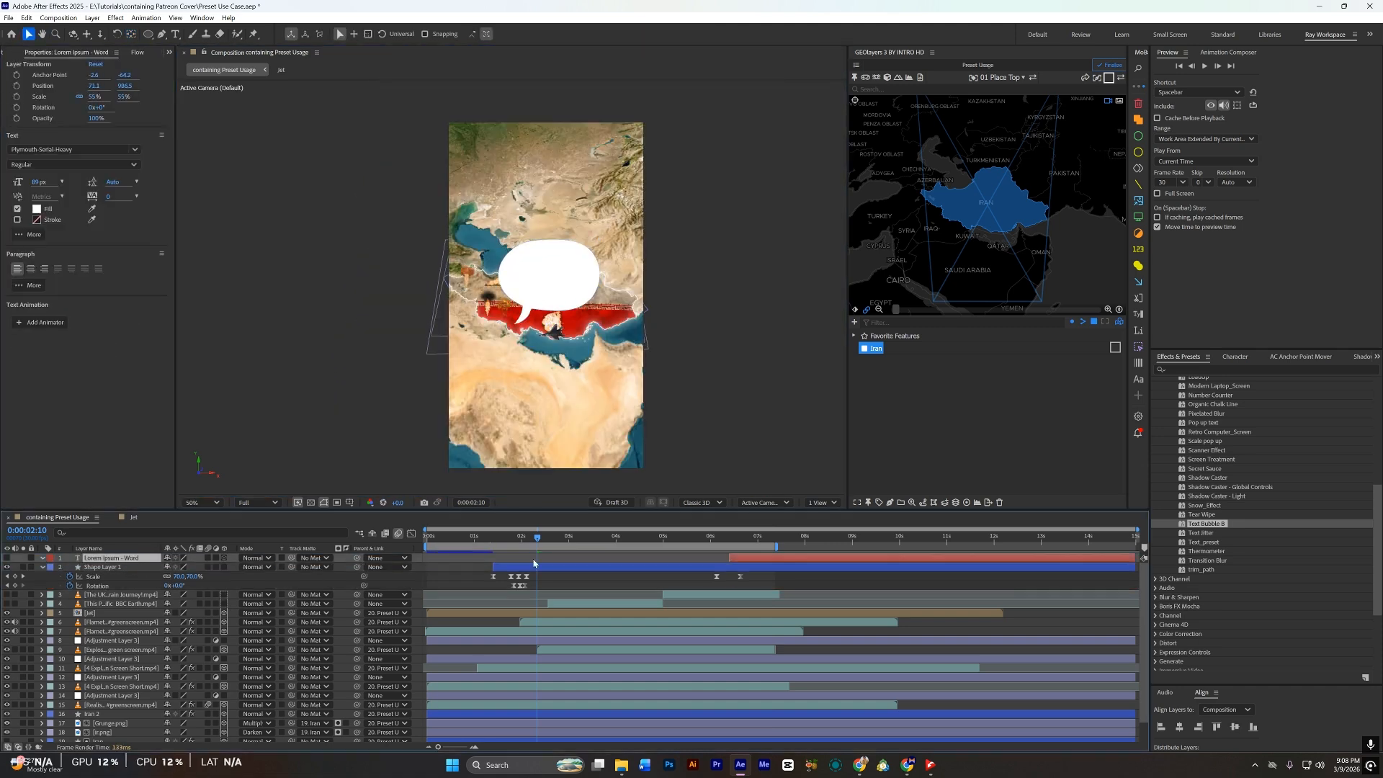
drag(783, 560, 545, 571)
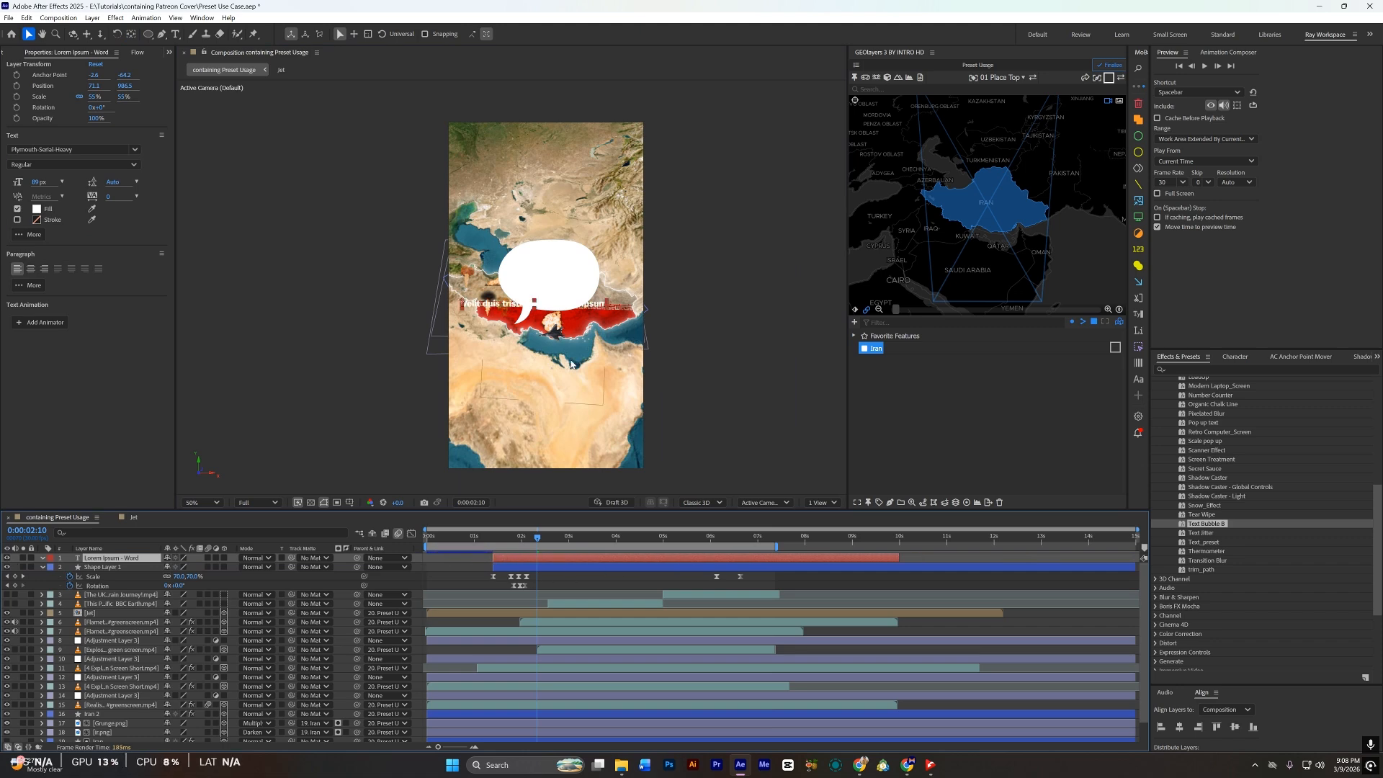
Step: Set the text colour to black and move the text onto the speech bubble
click(37, 208)
drag(504, 303, 552, 274)
click(831, 440)
click(1059, 307)
Step: Break the text into two lines after "tristique", scale it to 66% and fit it inside the speech bubble
double_click(569, 264)
click(583, 264)
key(Return)
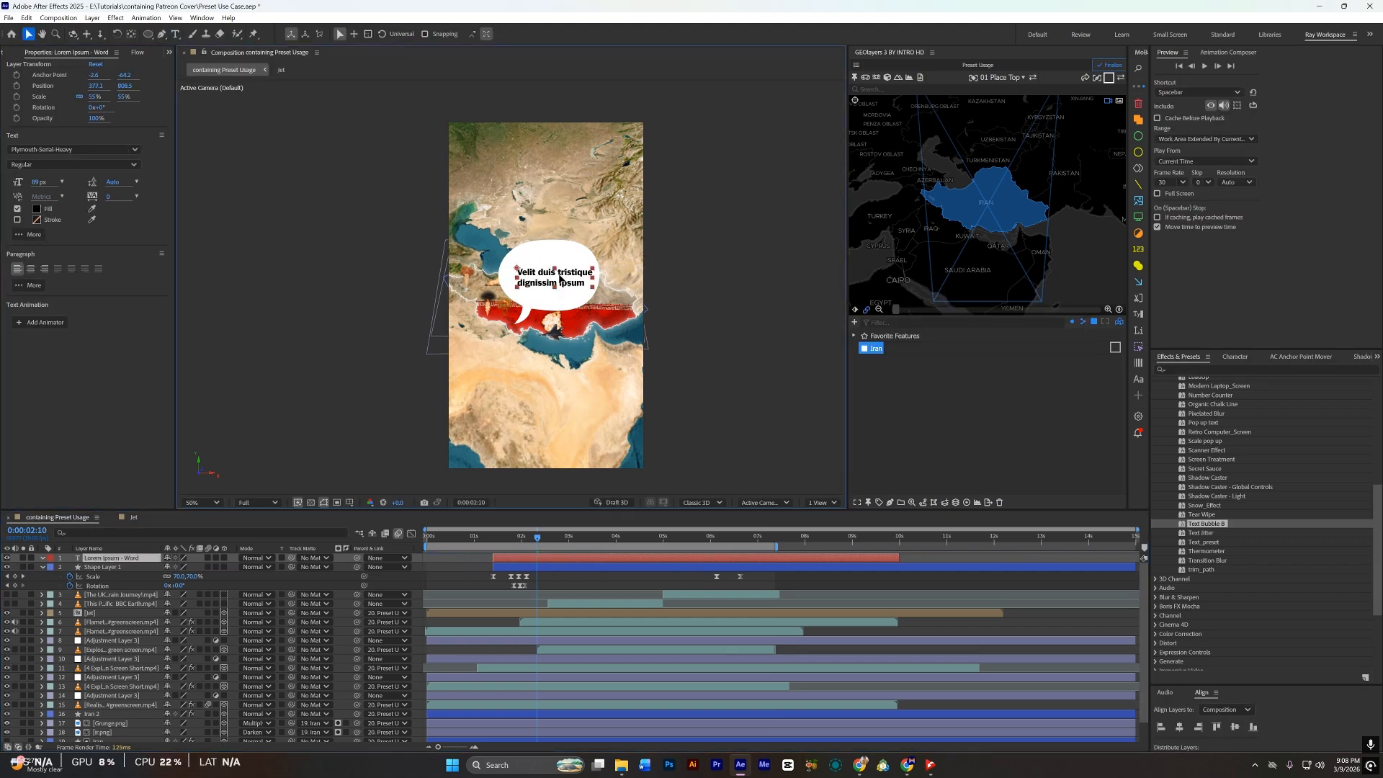
key(s)
drag(180, 567, 189, 567)
drag(556, 277, 548, 272)
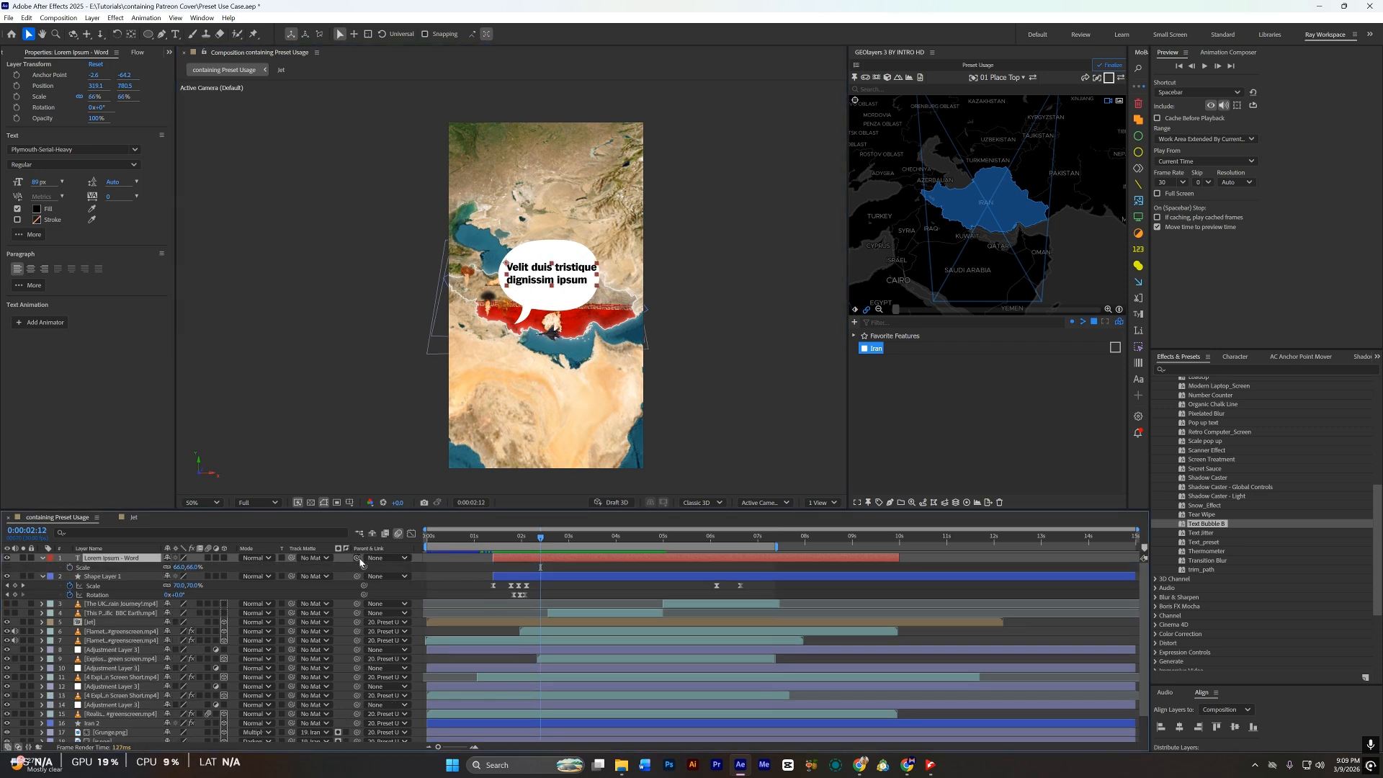
Step: Parent the text layer to the speech bubble layer and return the playhead to 0:00:01:04
drag(358, 558, 108, 576)
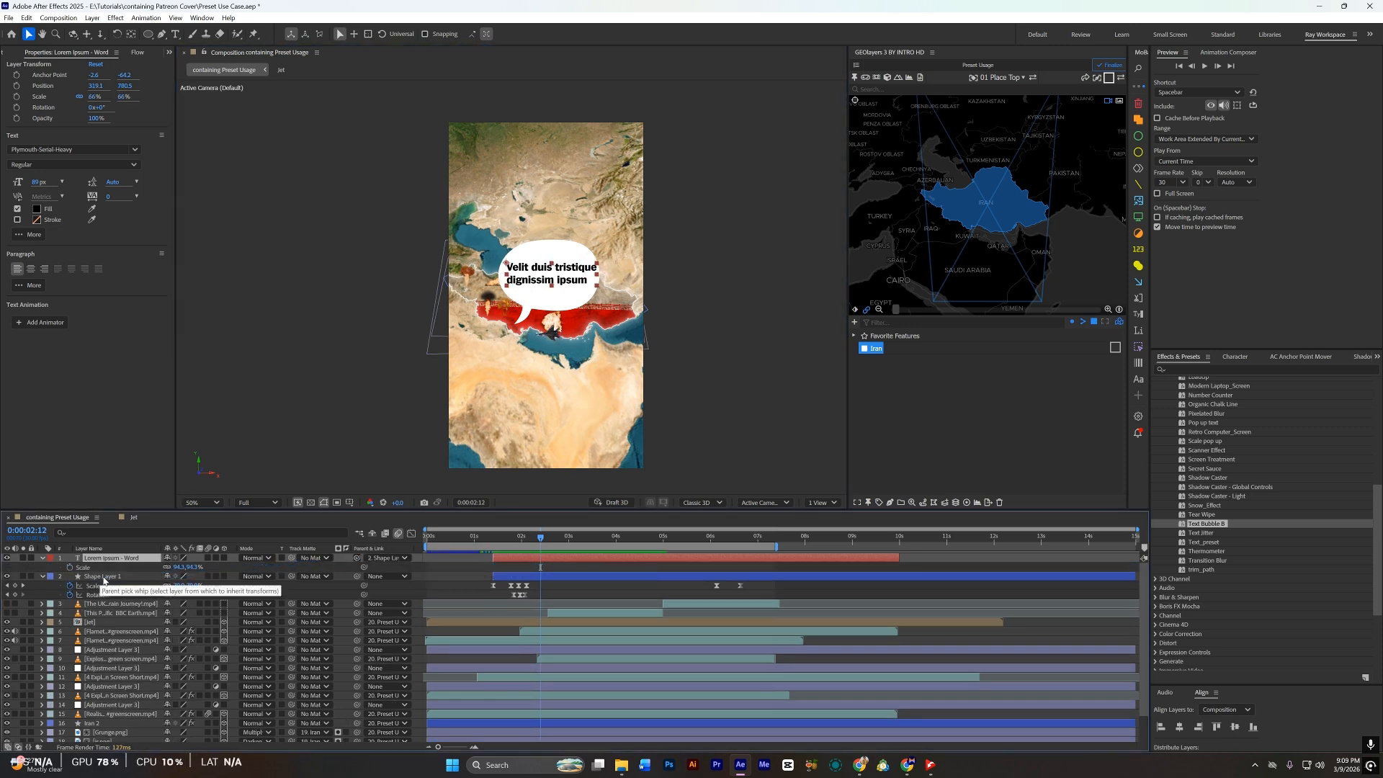
click(462, 576)
drag(539, 540, 481, 548)
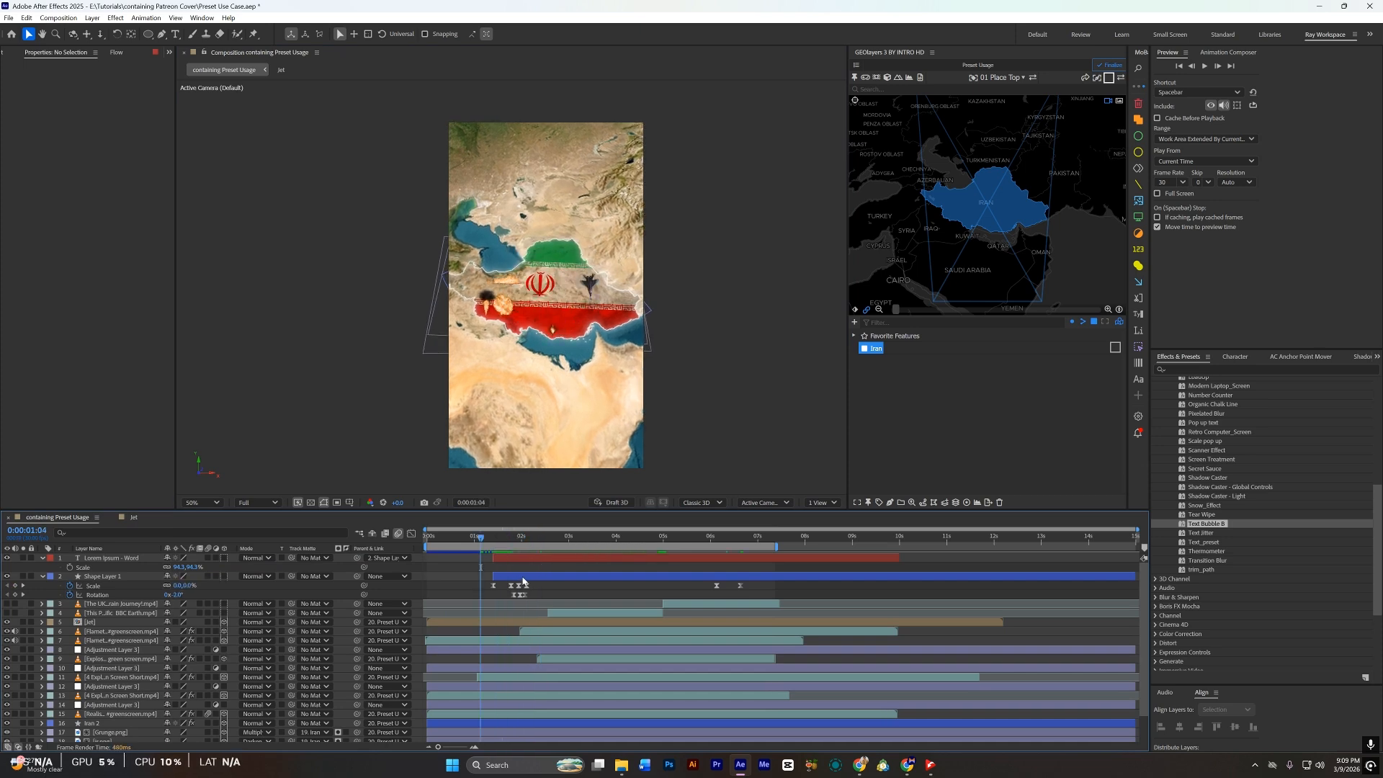
Step: Delete the speech bubble layer, then hide the text layer and move it below the two video layers
click(524, 580)
key(Delete)
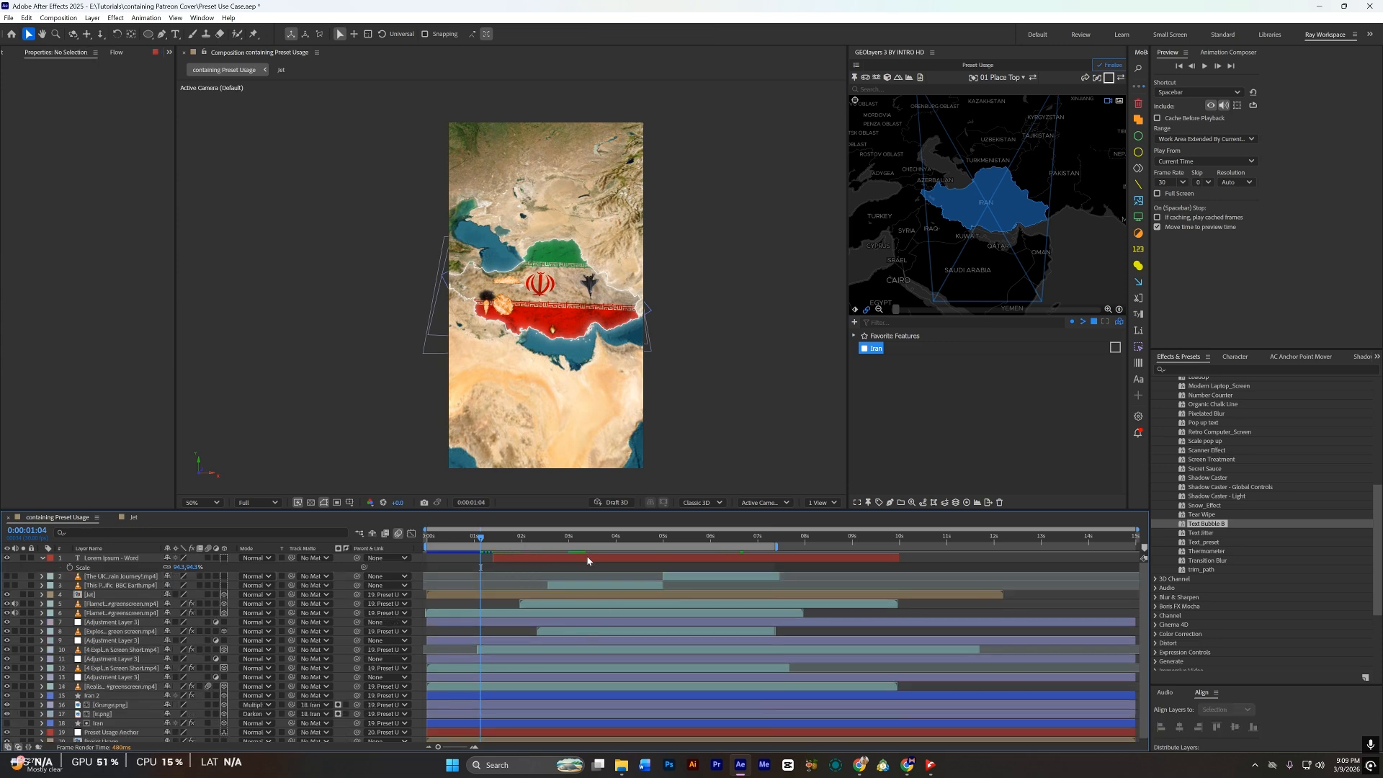
click(675, 565)
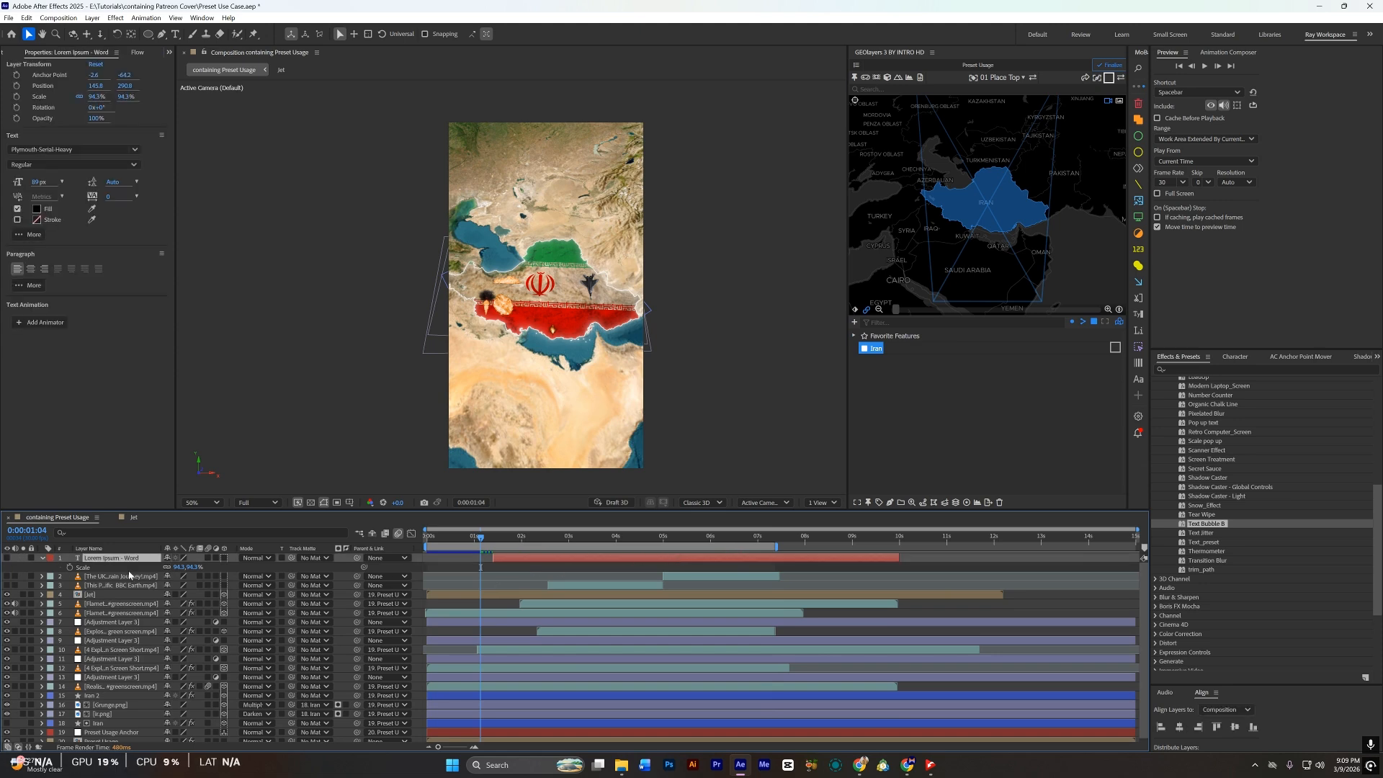
drag(130, 575, 130, 589)
Step: Add an adjustment layer at the top of the stack and apply the Tear Wipe preset to it at 0:00:05:00
click(664, 540)
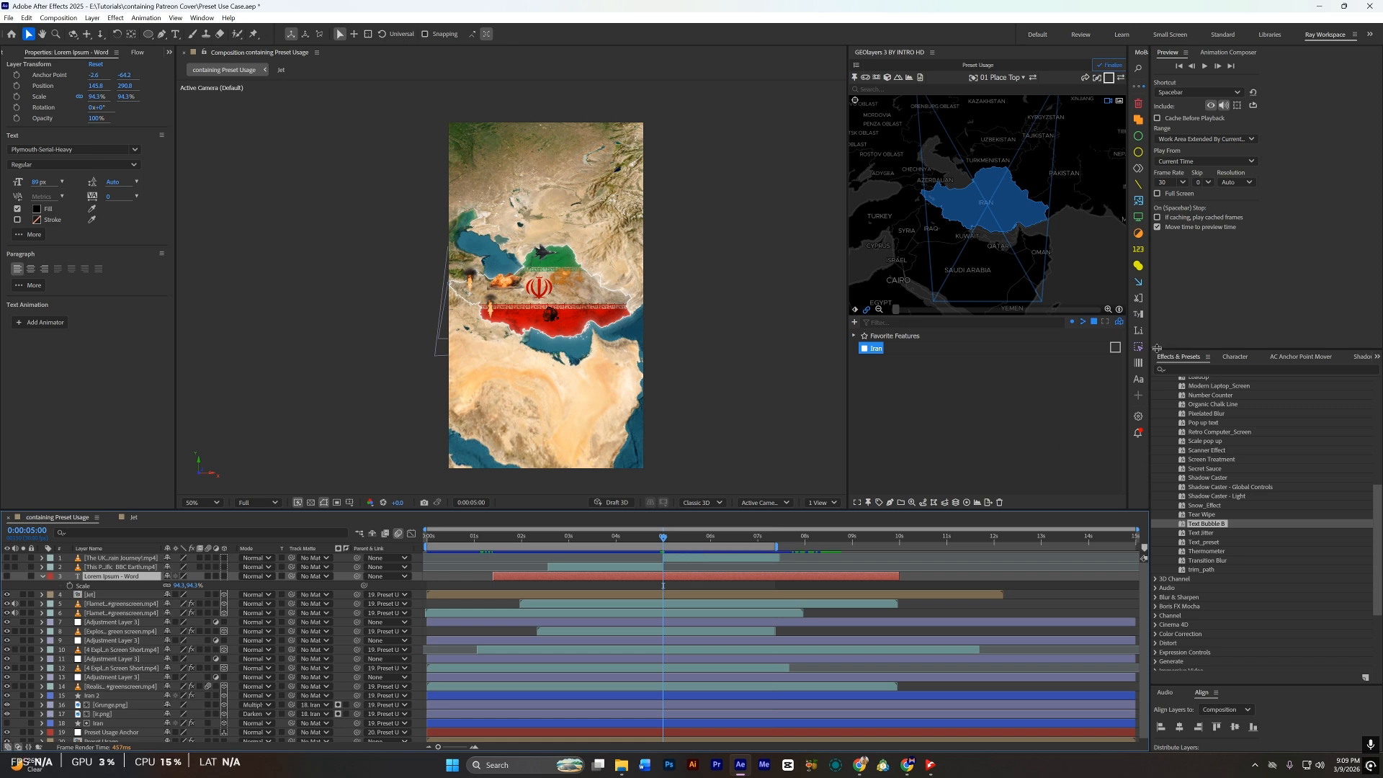
key(ctrl+alt+y)
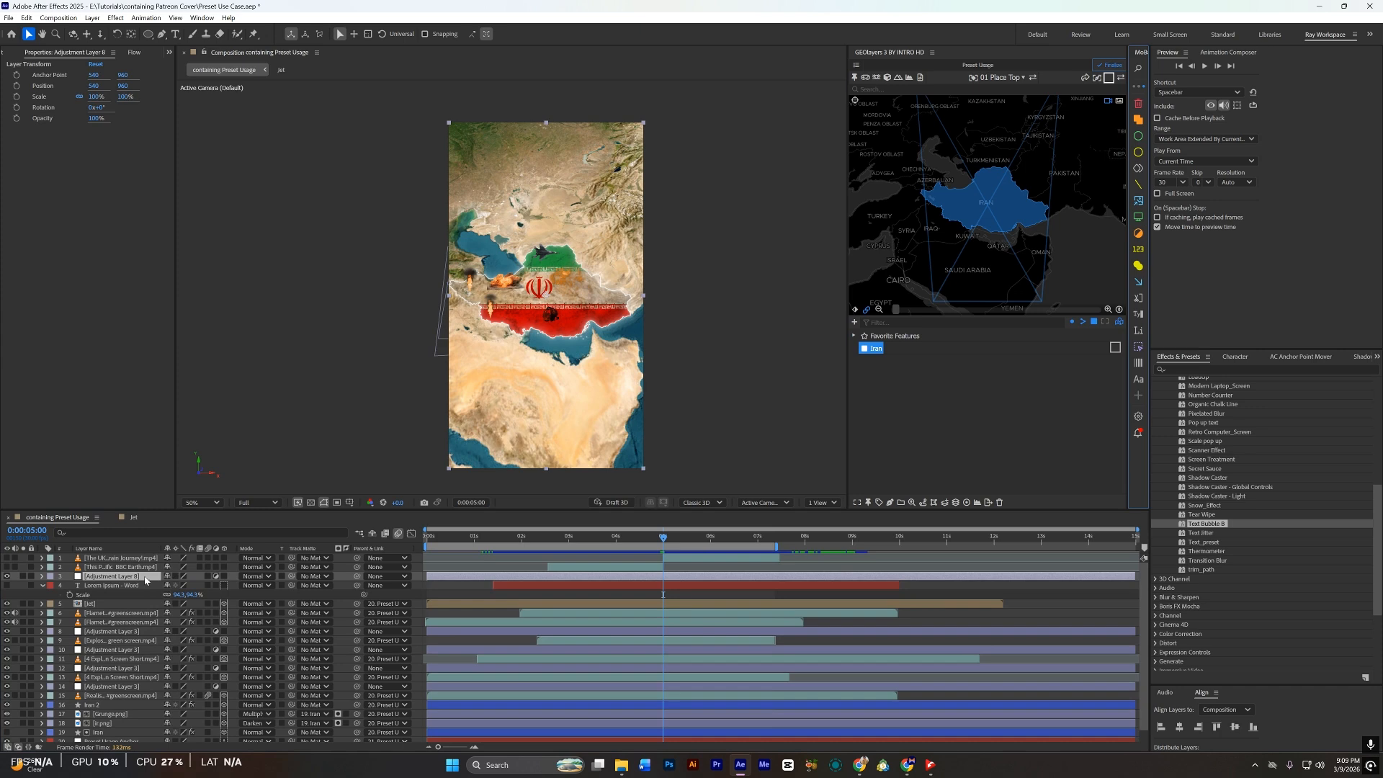
drag(144, 579, 143, 554)
double_click(1201, 514)
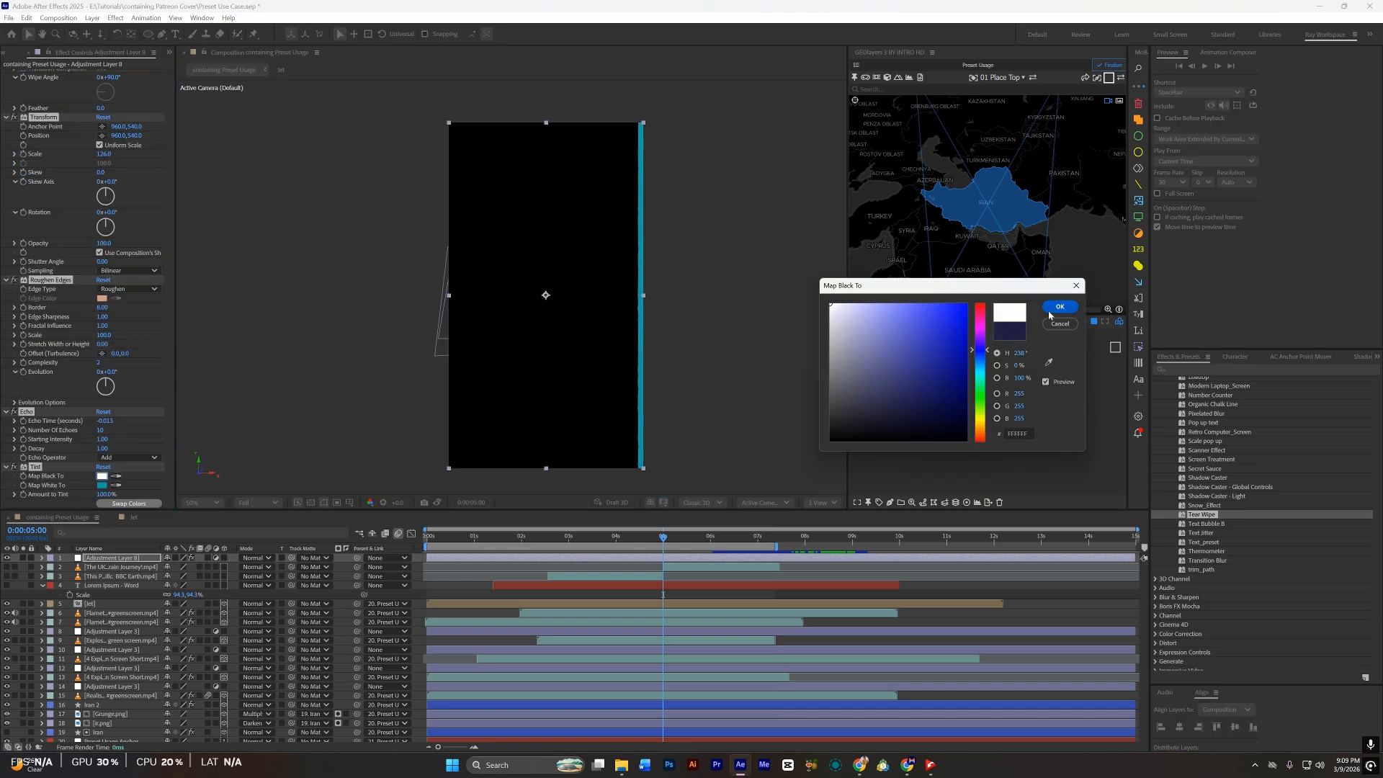
Step: Set the adjustment layer's Tint to map black to white (FFFFFF) and white to black
click(1053, 309)
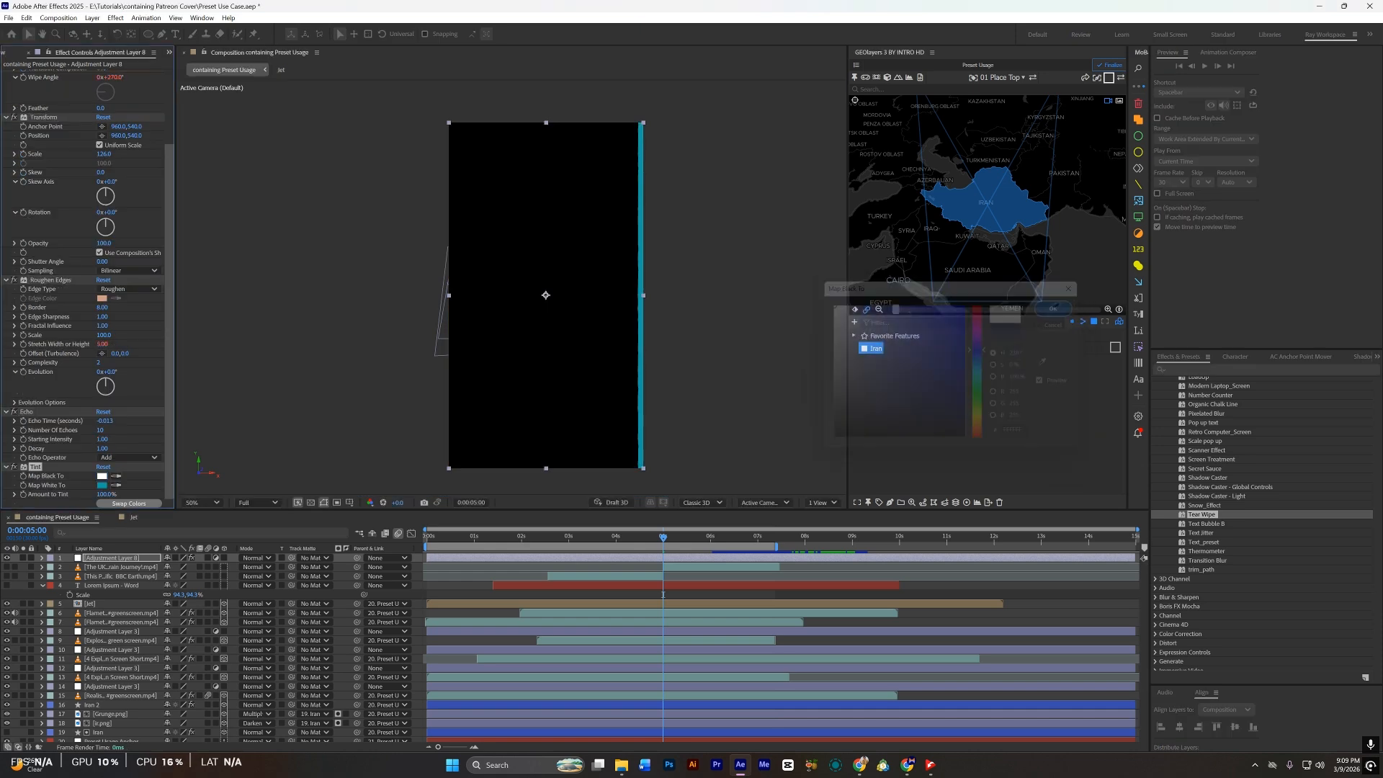
click(103, 486)
drag(908, 417, 889, 454)
click(1060, 309)
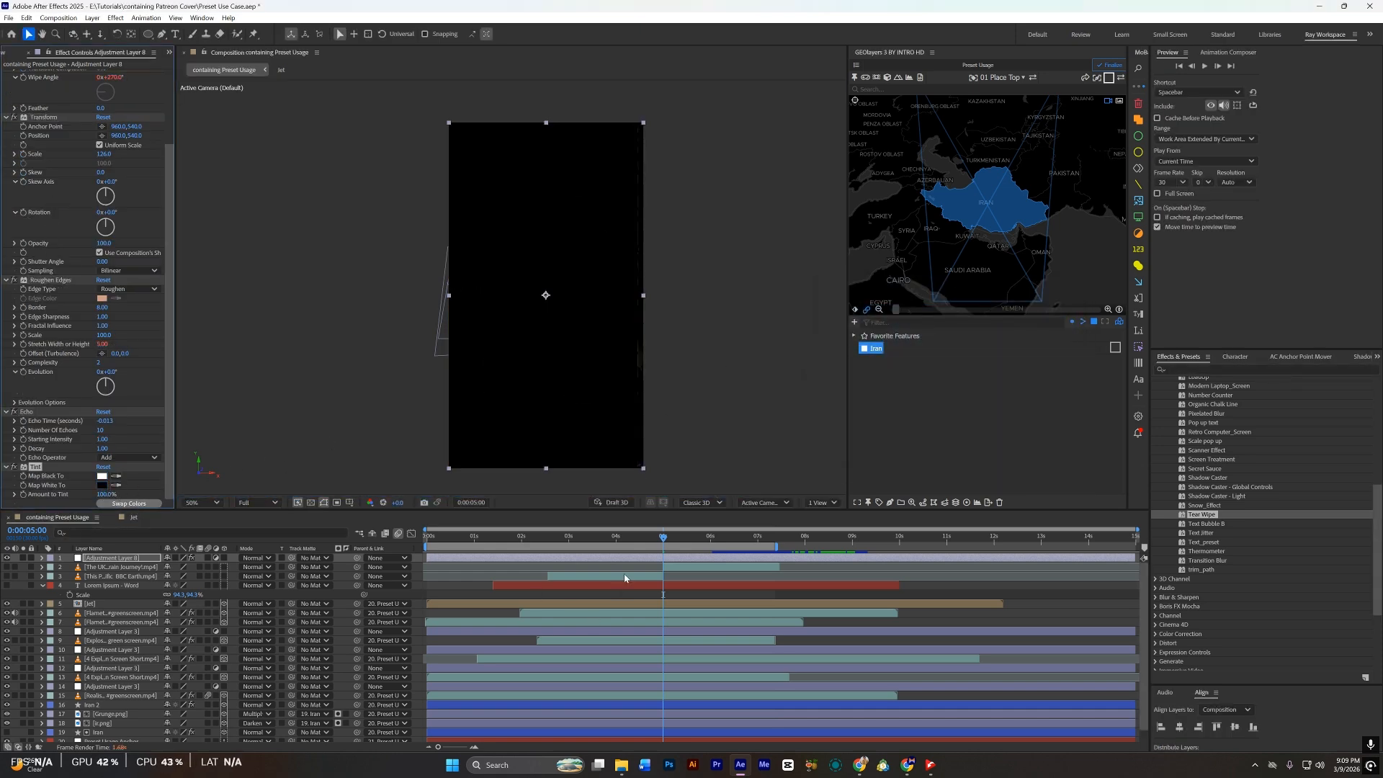
Step: Reveal the adjustment layer's keyframes, shift it earlier over the clip change, and trim both ends closely around the wipe animation
click(672, 560)
key(u)
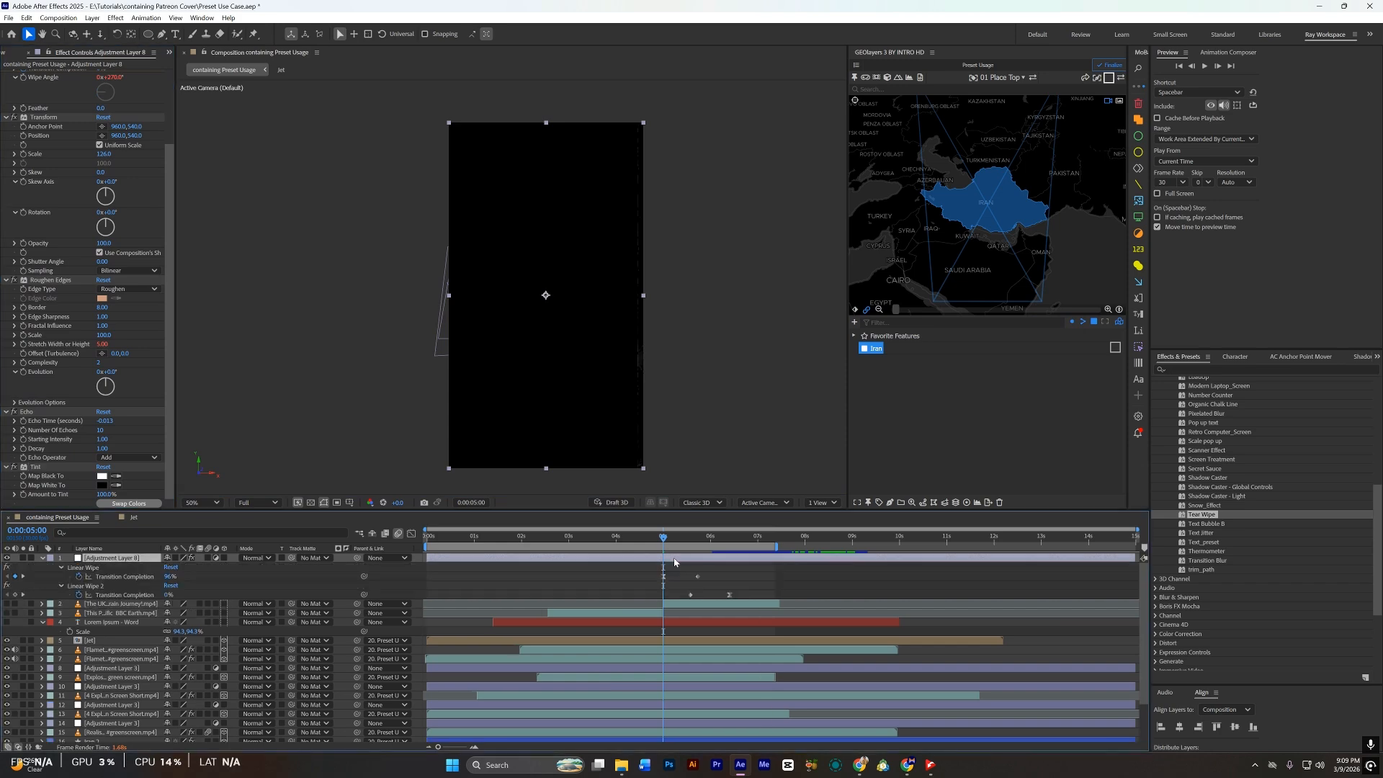
drag(663, 563, 645, 562)
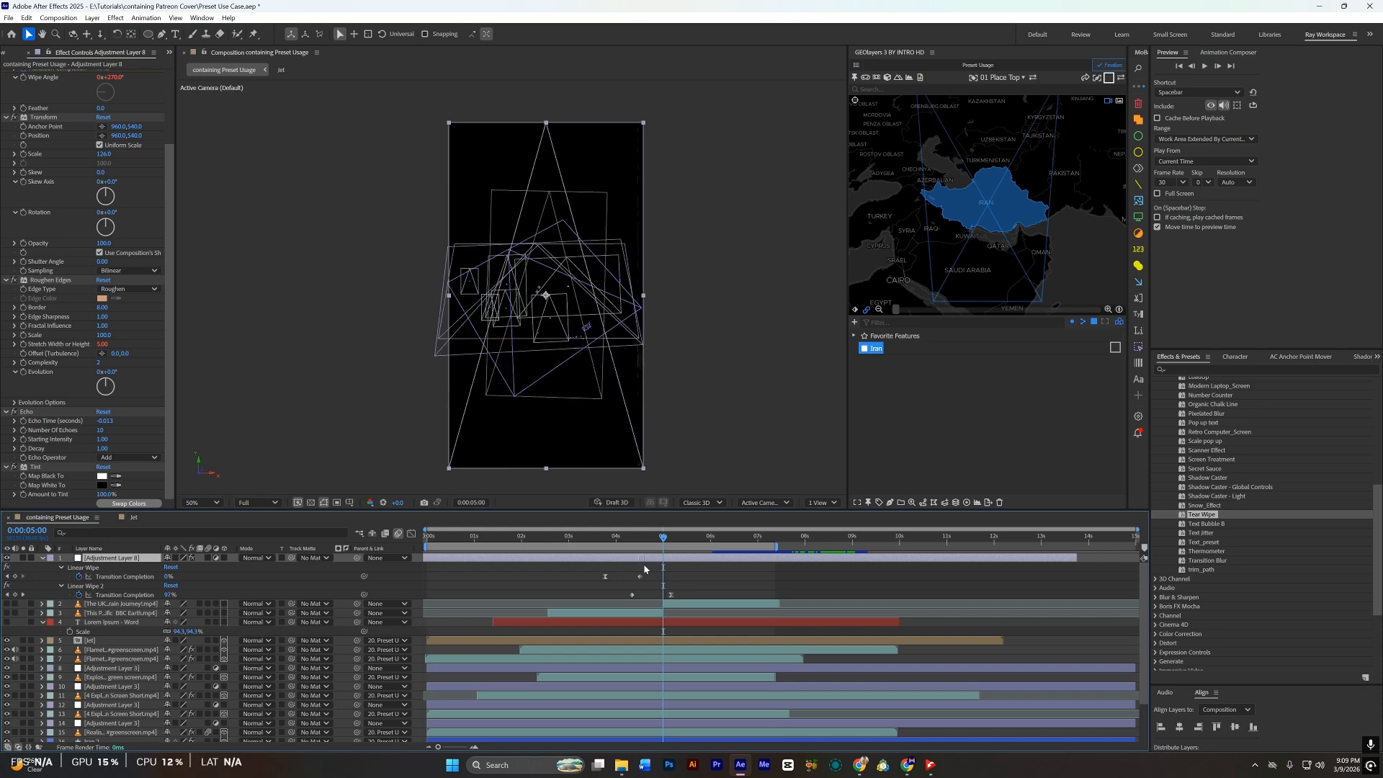
drag(1079, 559, 633, 559)
scroll(710, 562, up, 3)
scroll(635, 562, down, 3)
drag(426, 559, 543, 559)
Step: Preview the tear transition with the adjustment layer's blending mode set to Multiply, and delete the adjustment layer
key(Home)
key(space)
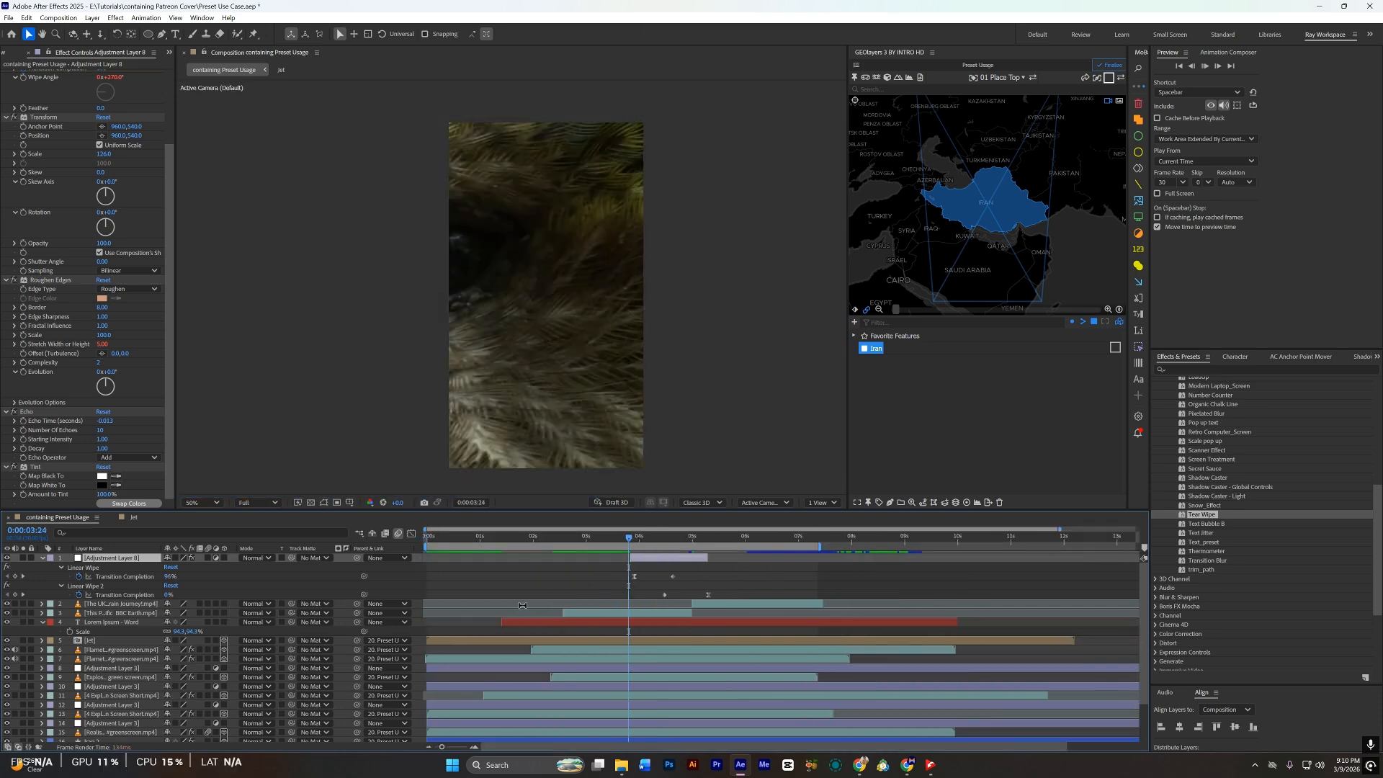
click(258, 557)
click(268, 107)
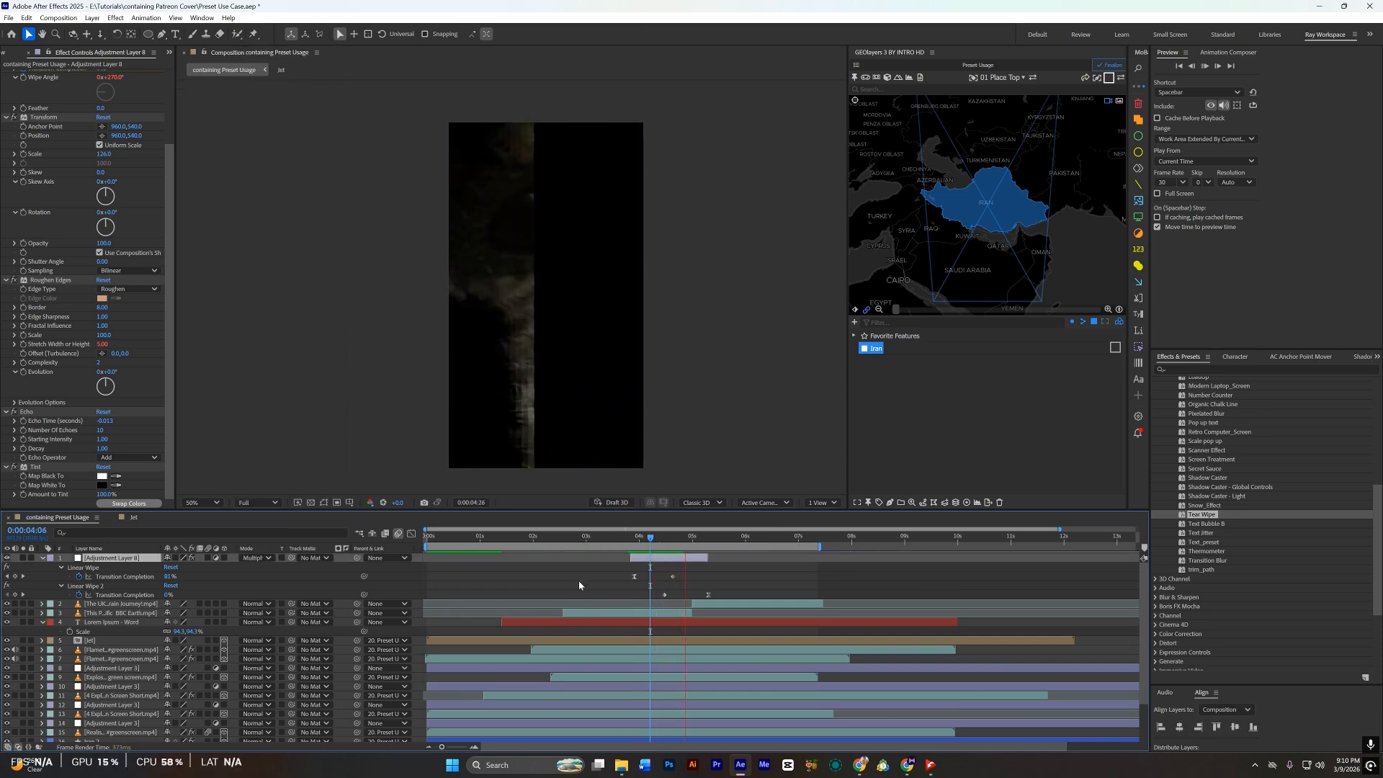
key(Delete)
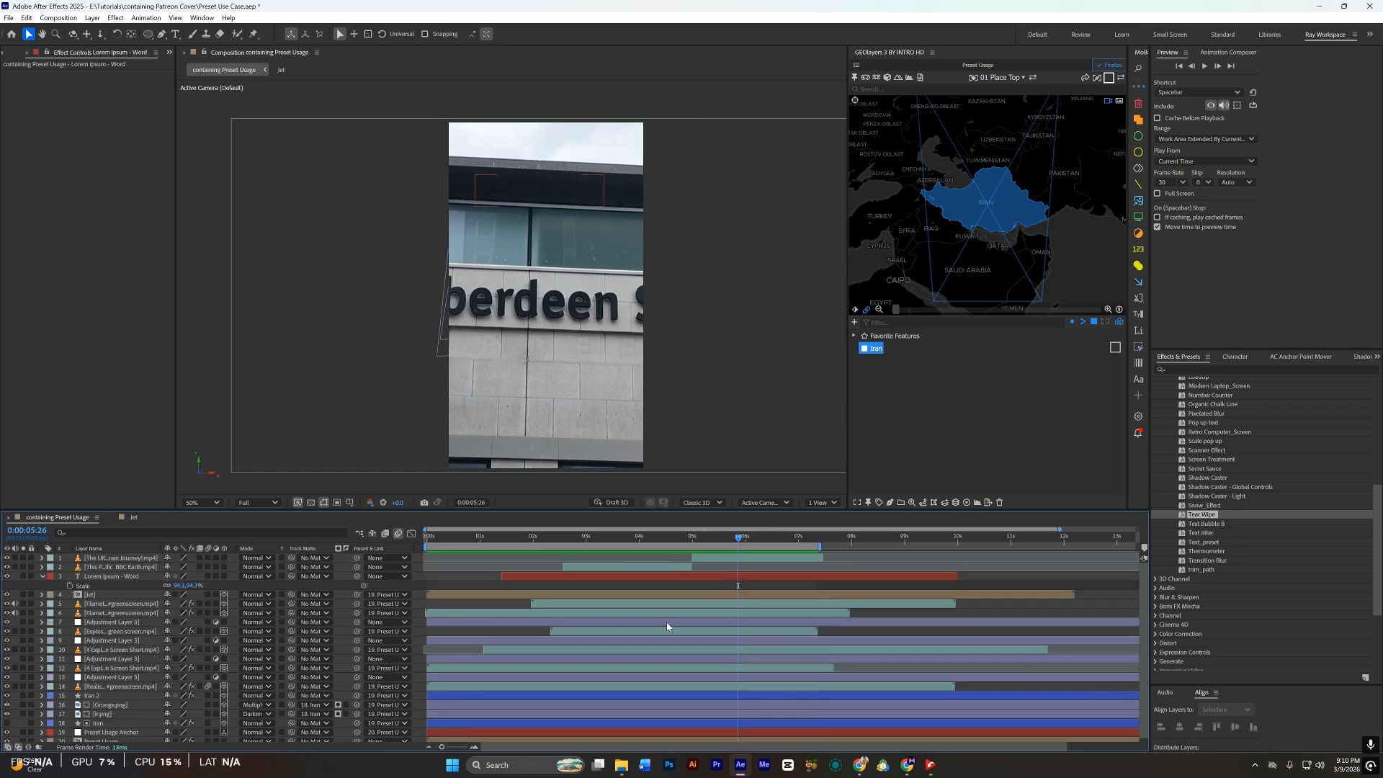
Step: Apply the Snow_Effect preset as a new solid at 0:00:05:00, preview it, and rename the layer Snow
click(698, 541)
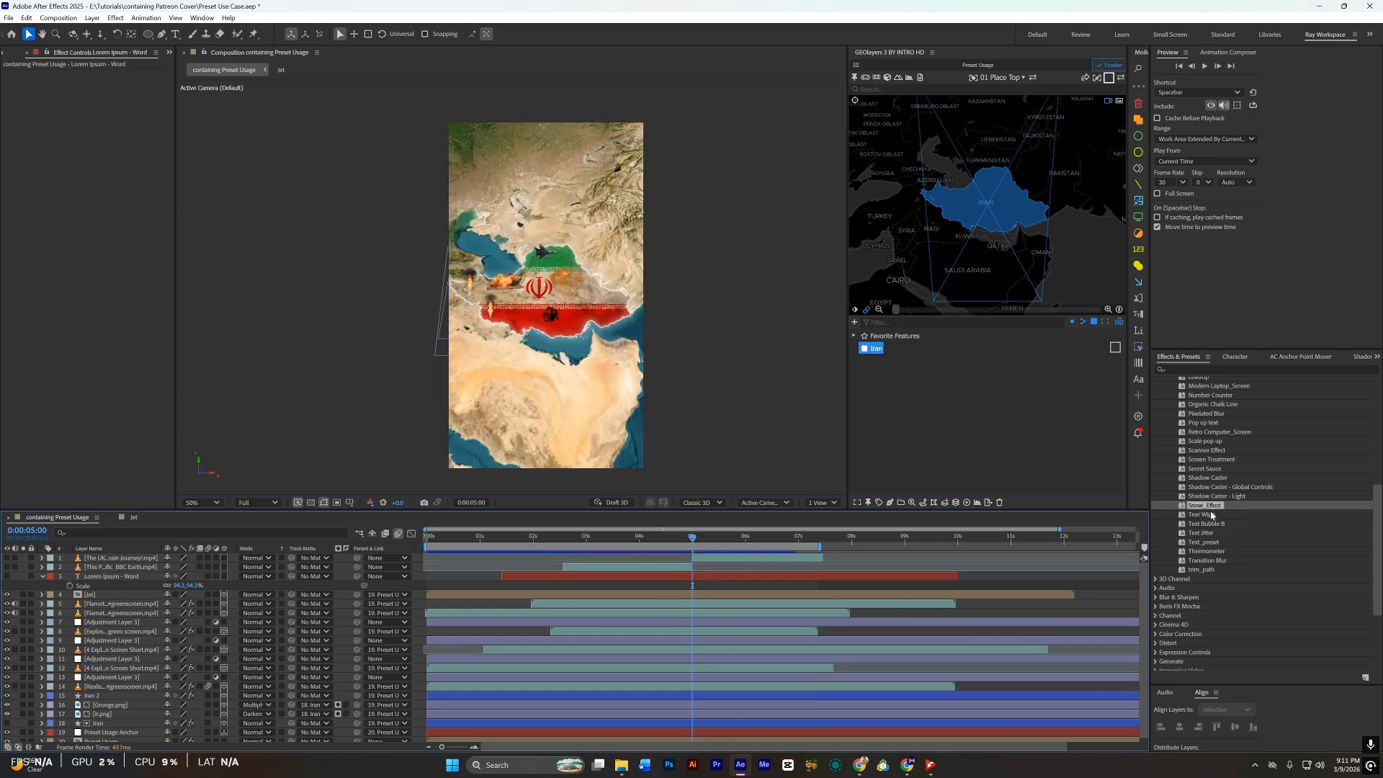
double_click(1207, 511)
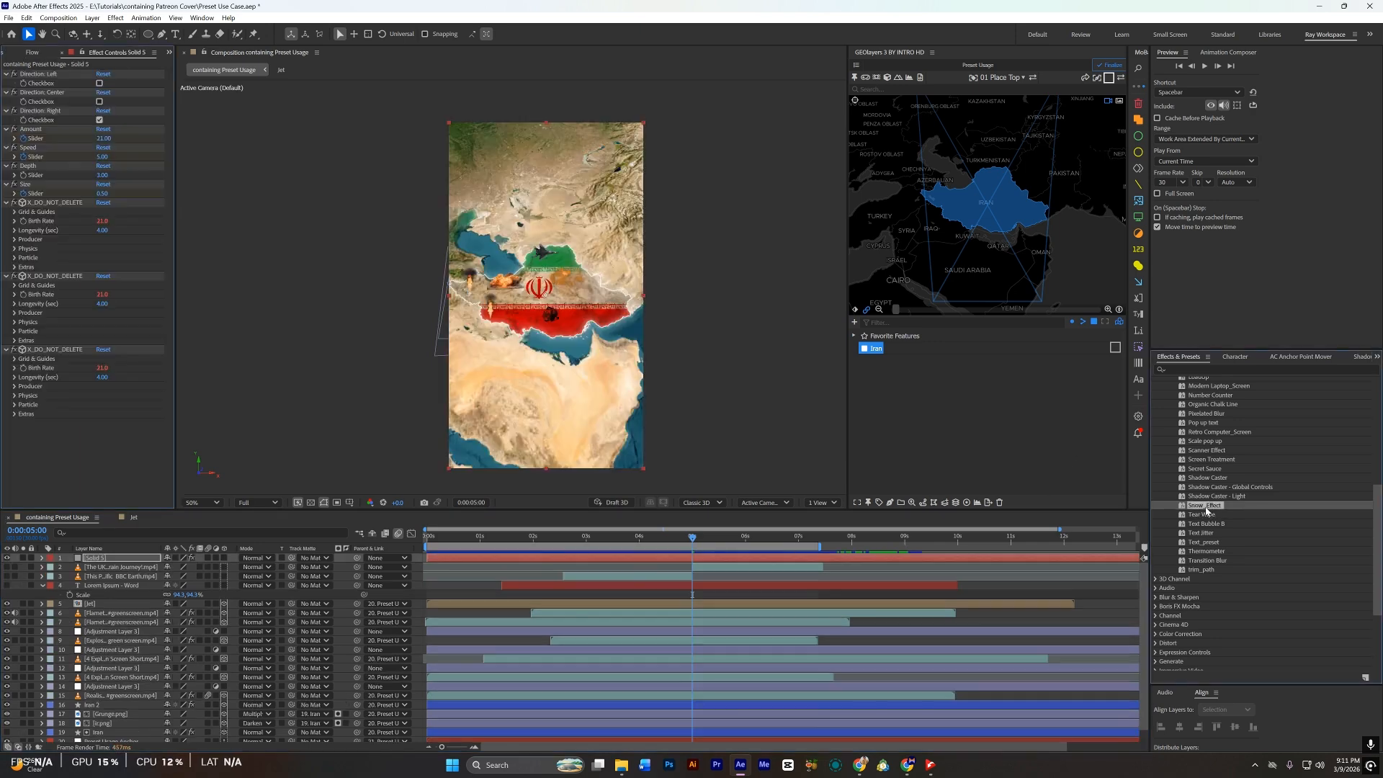
key(space)
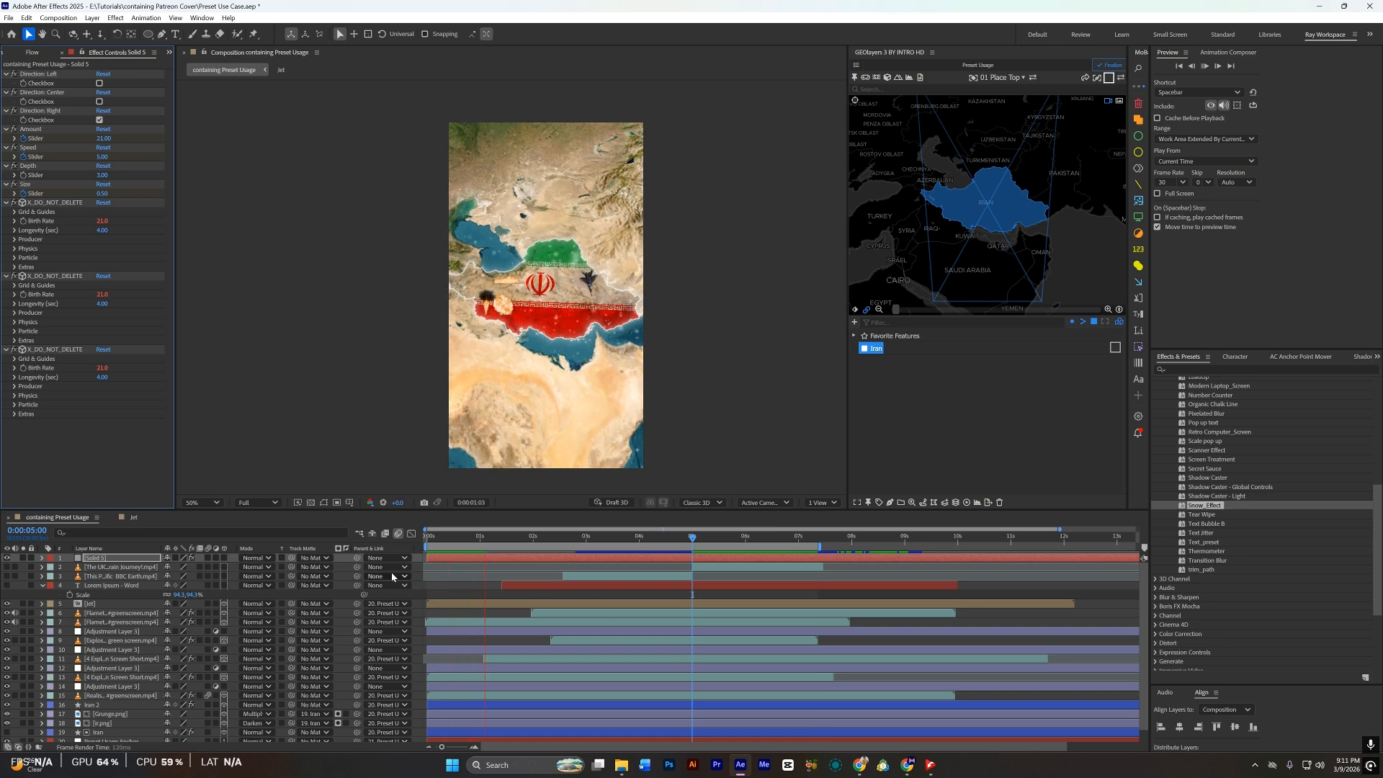
click(118, 558)
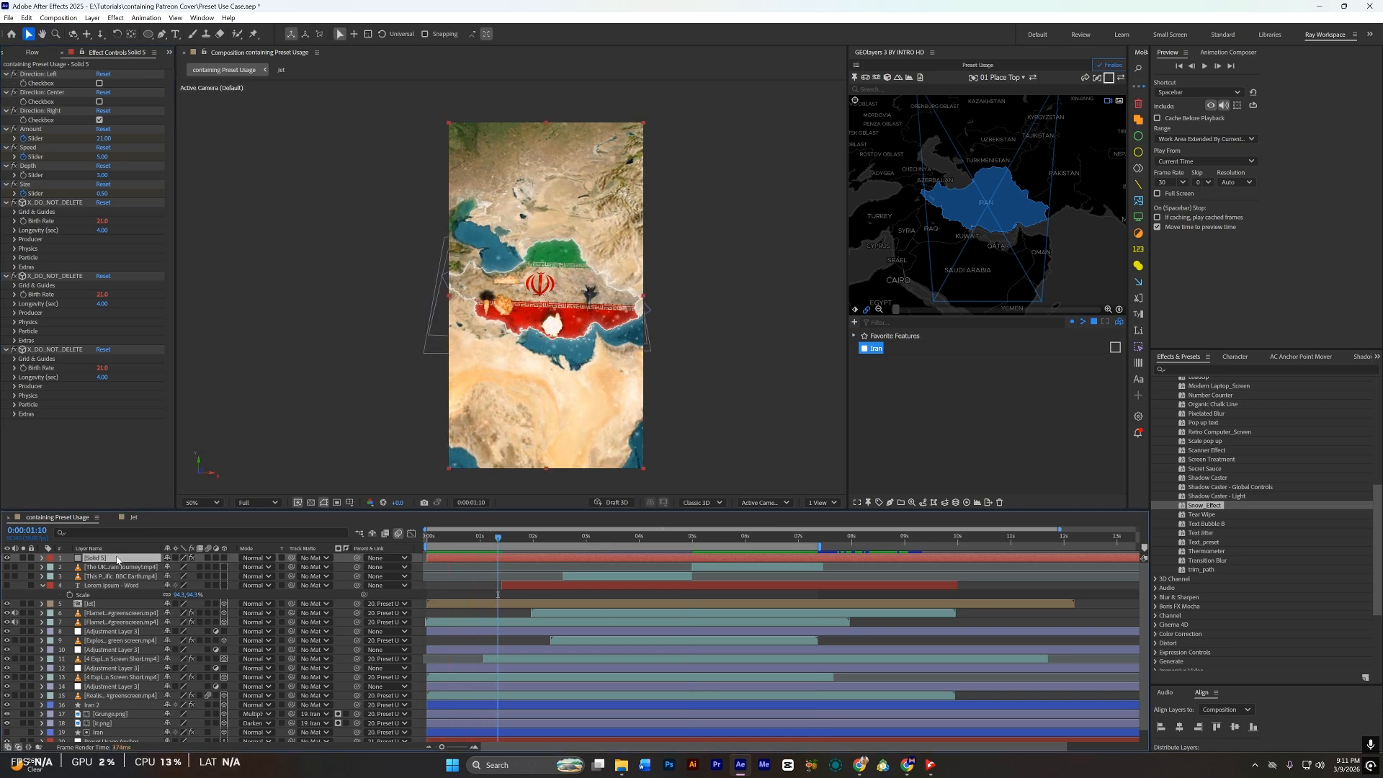
key(Return)
text(Snow)
Step: Reveal the Snow layer's keyframes and slide the layer earlier so its first keyframes sit at 0:00:02:26
key(u)
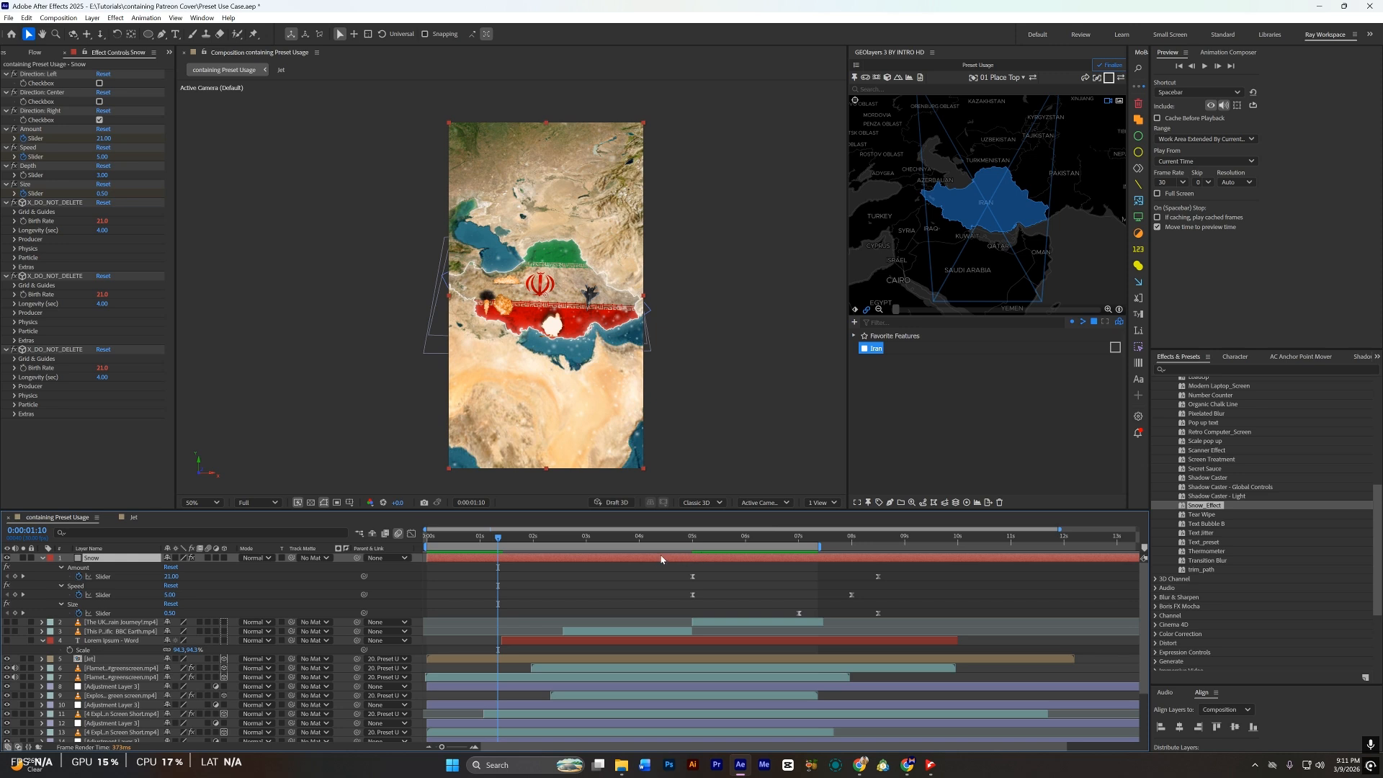
drag(650, 561, 585, 554)
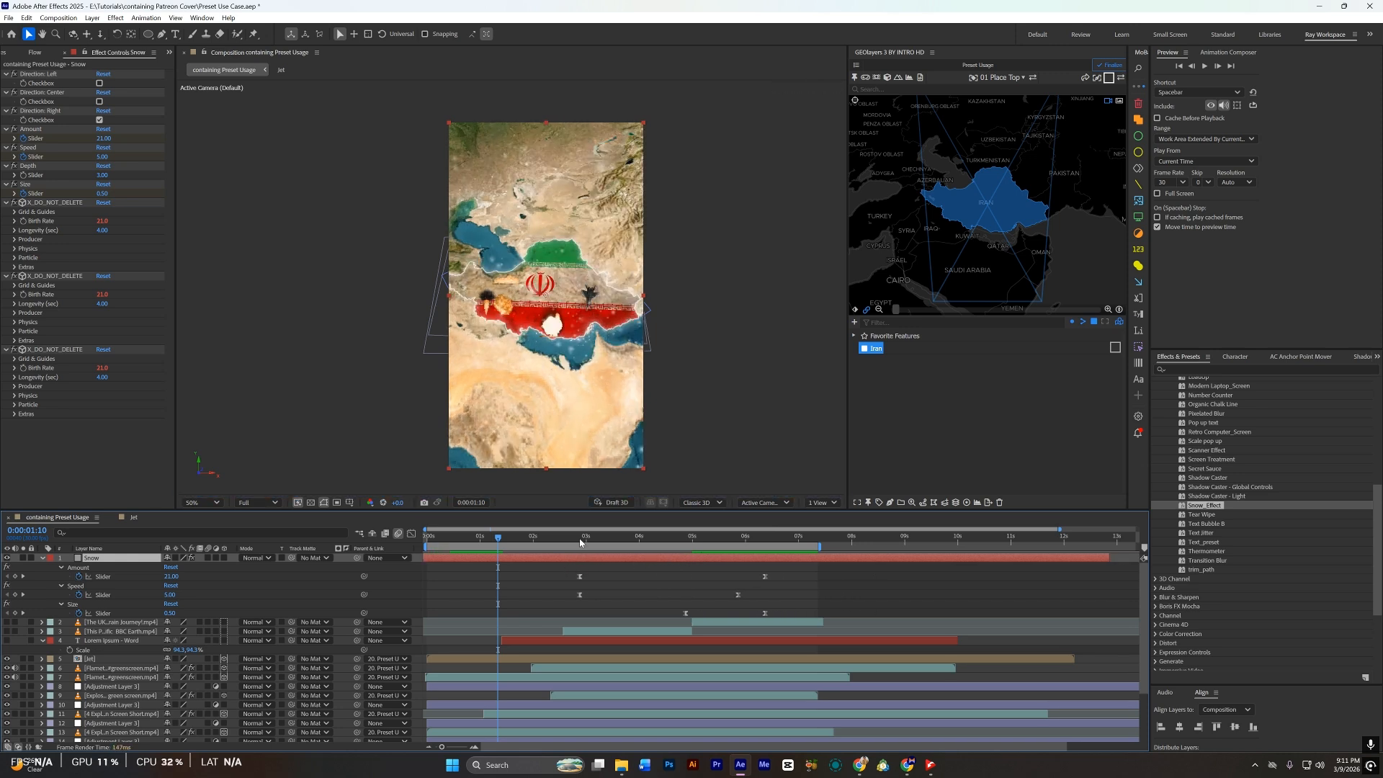
click(579, 539)
Step: Change the snow direction from right to left, solo the Snow layer, and preview the falling snow
click(99, 121)
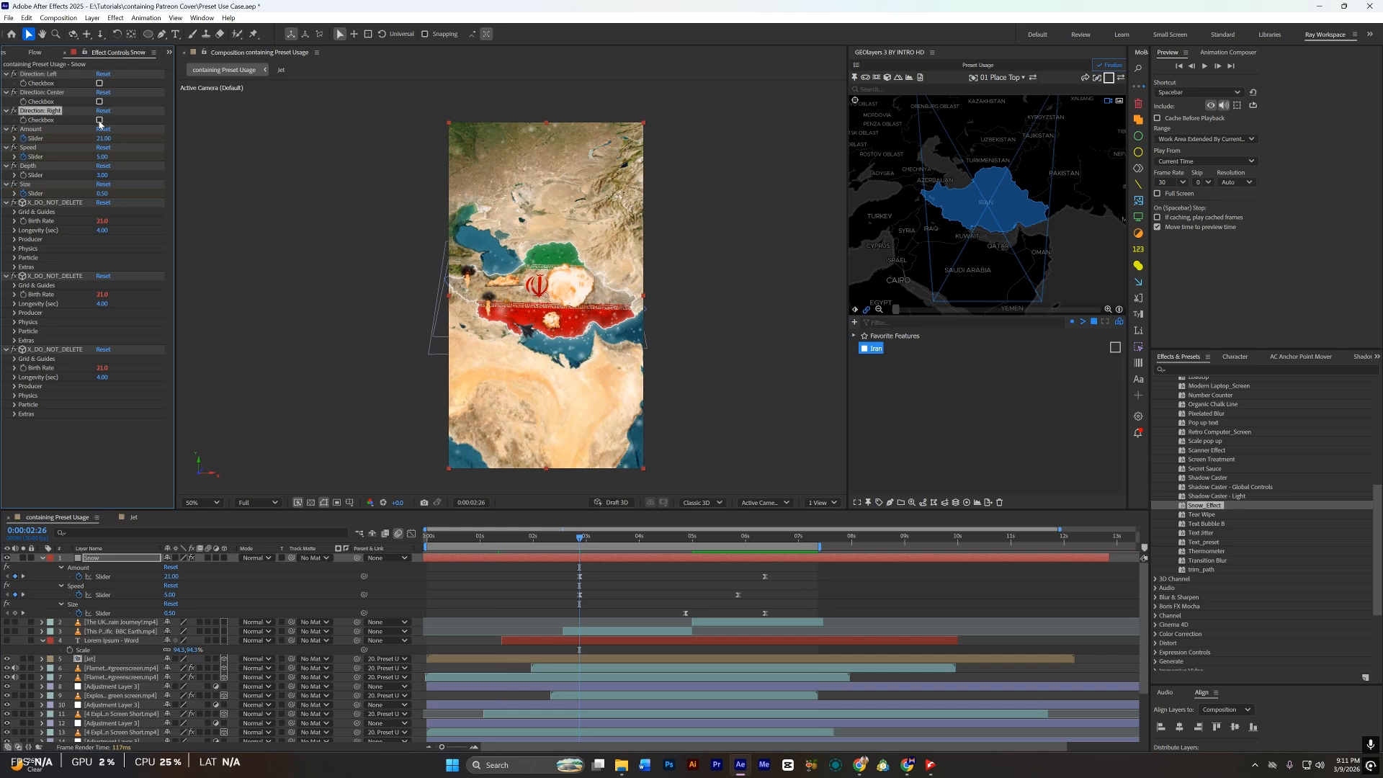
click(100, 83)
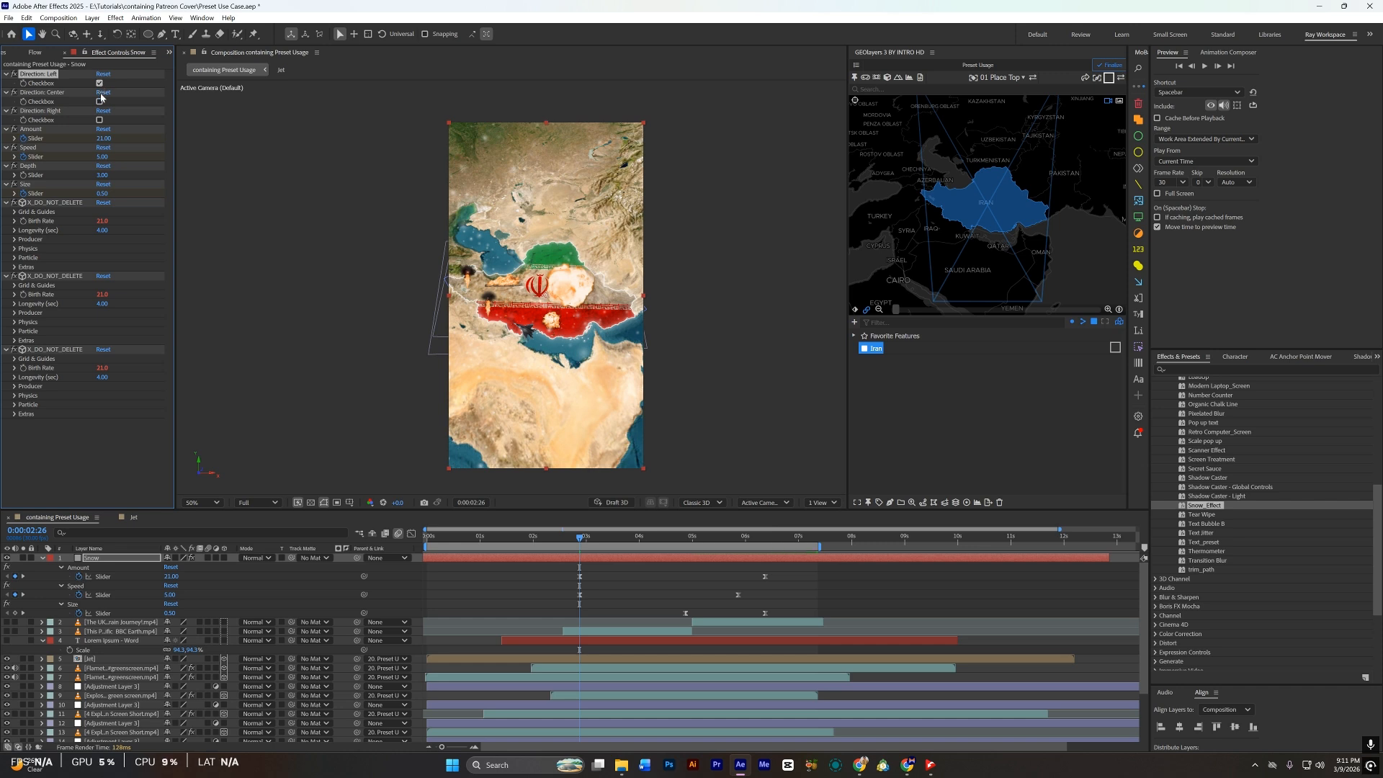
key(ctrl+shift+h)
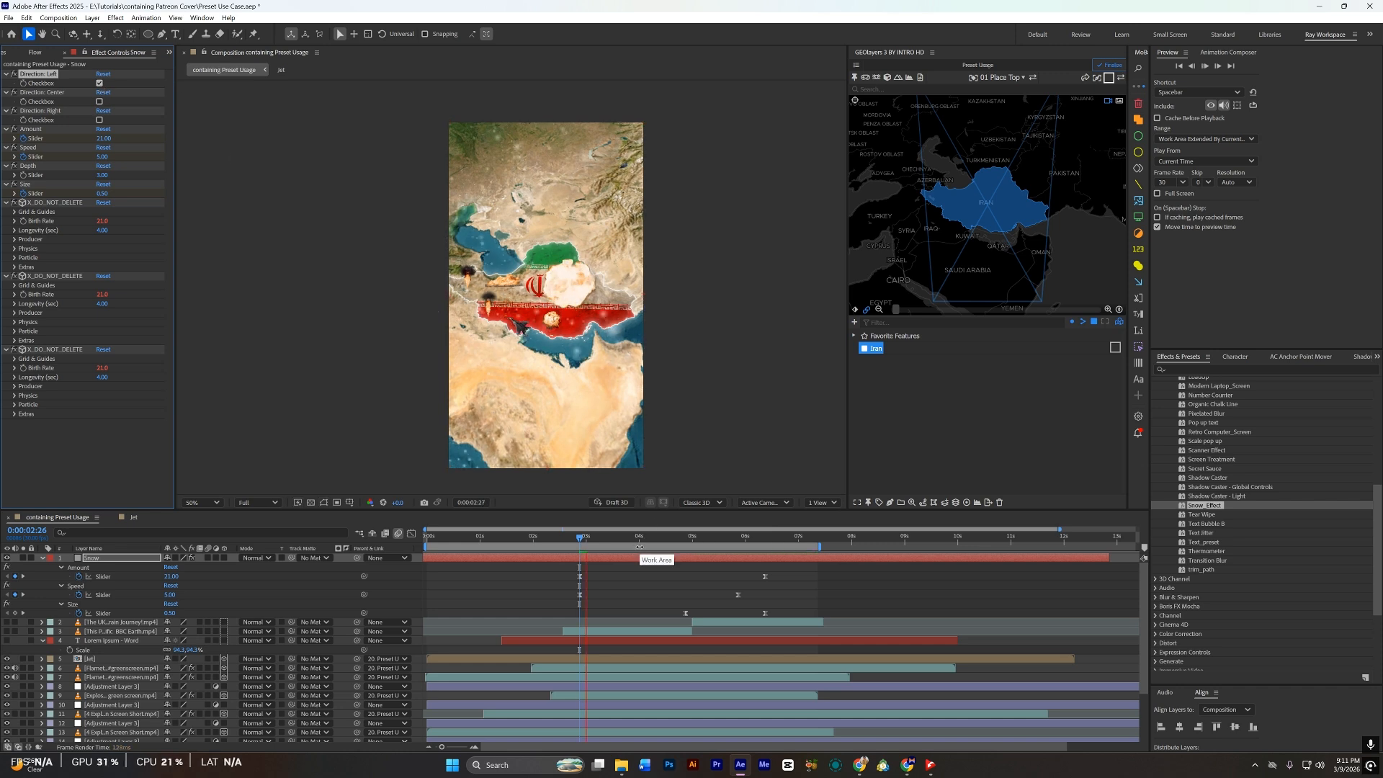
key(space)
click(23, 558)
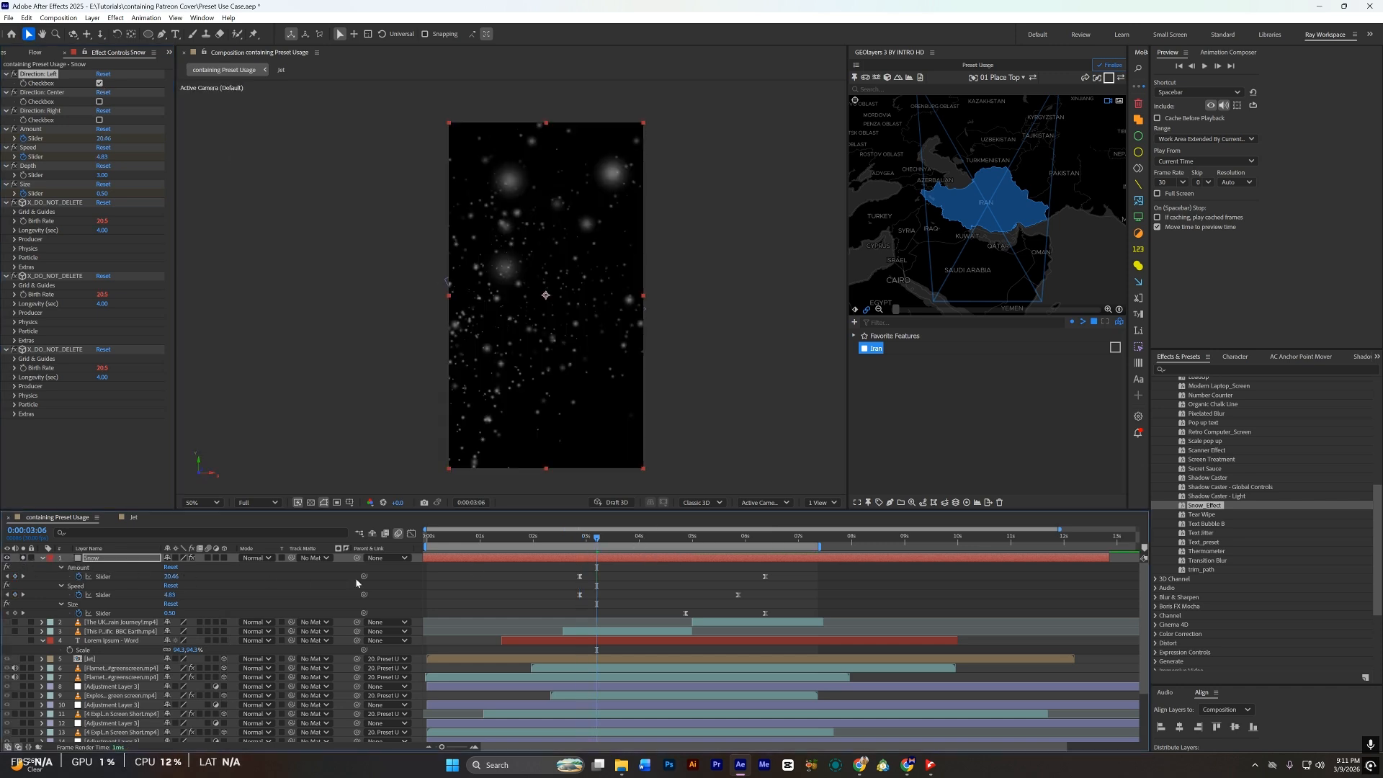
key(space)
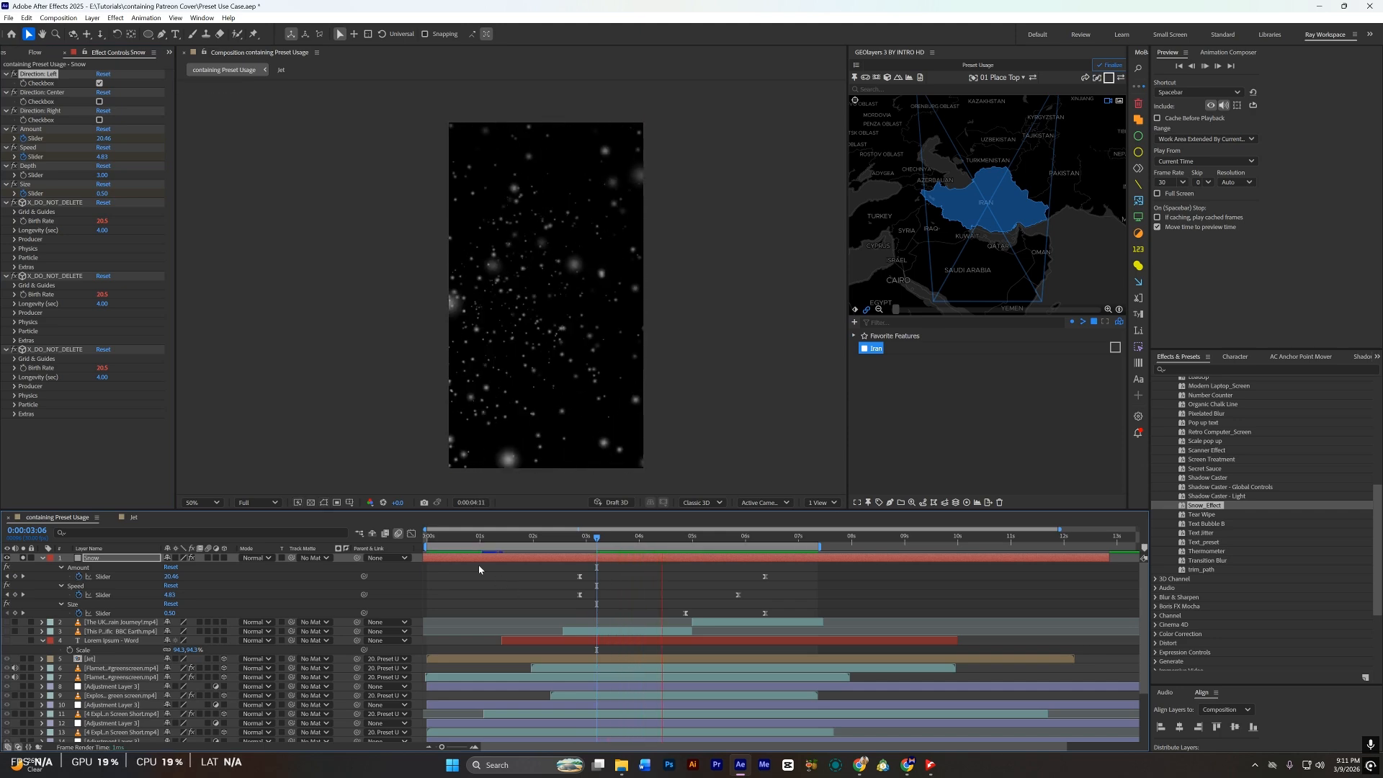
key(space)
Step: Change the snow direction from left to center and preview the falling snow
click(99, 84)
click(99, 101)
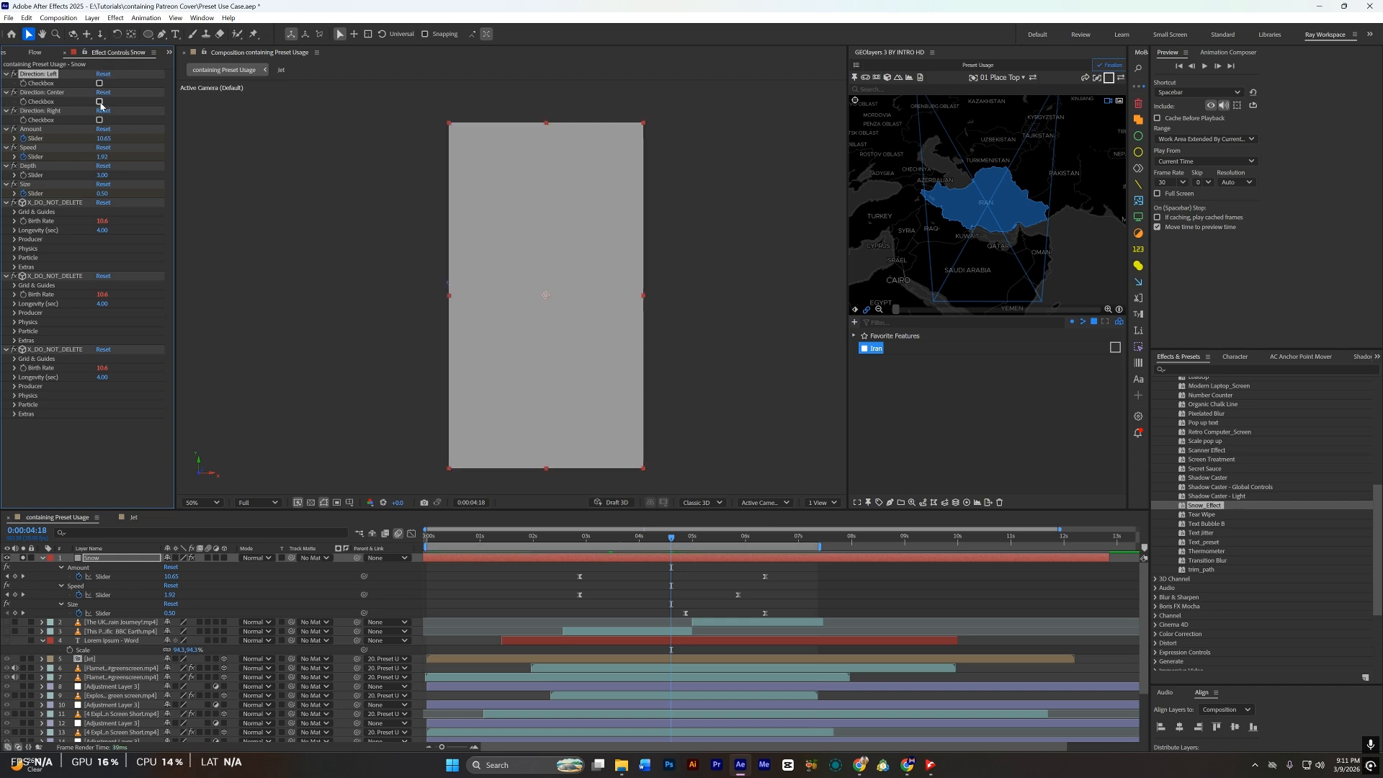
key(space)
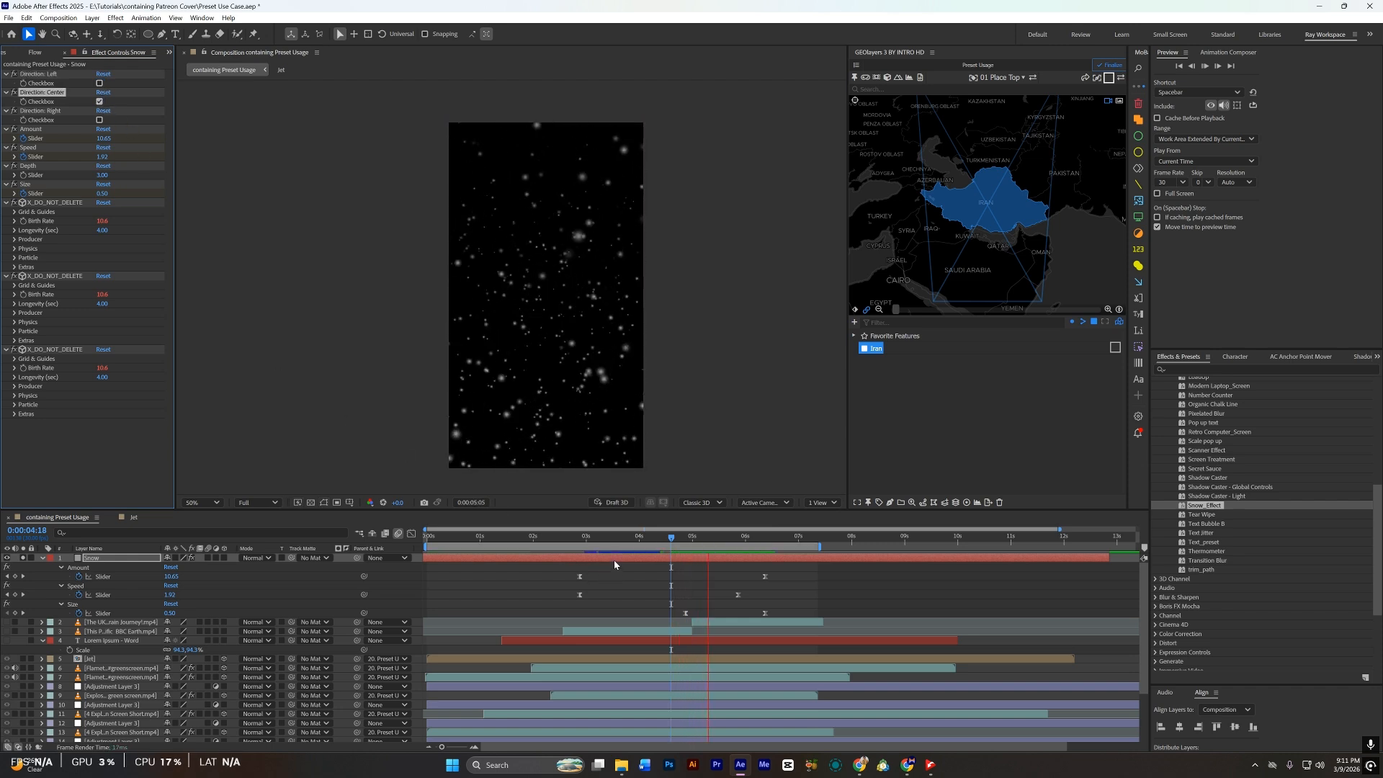
key(space)
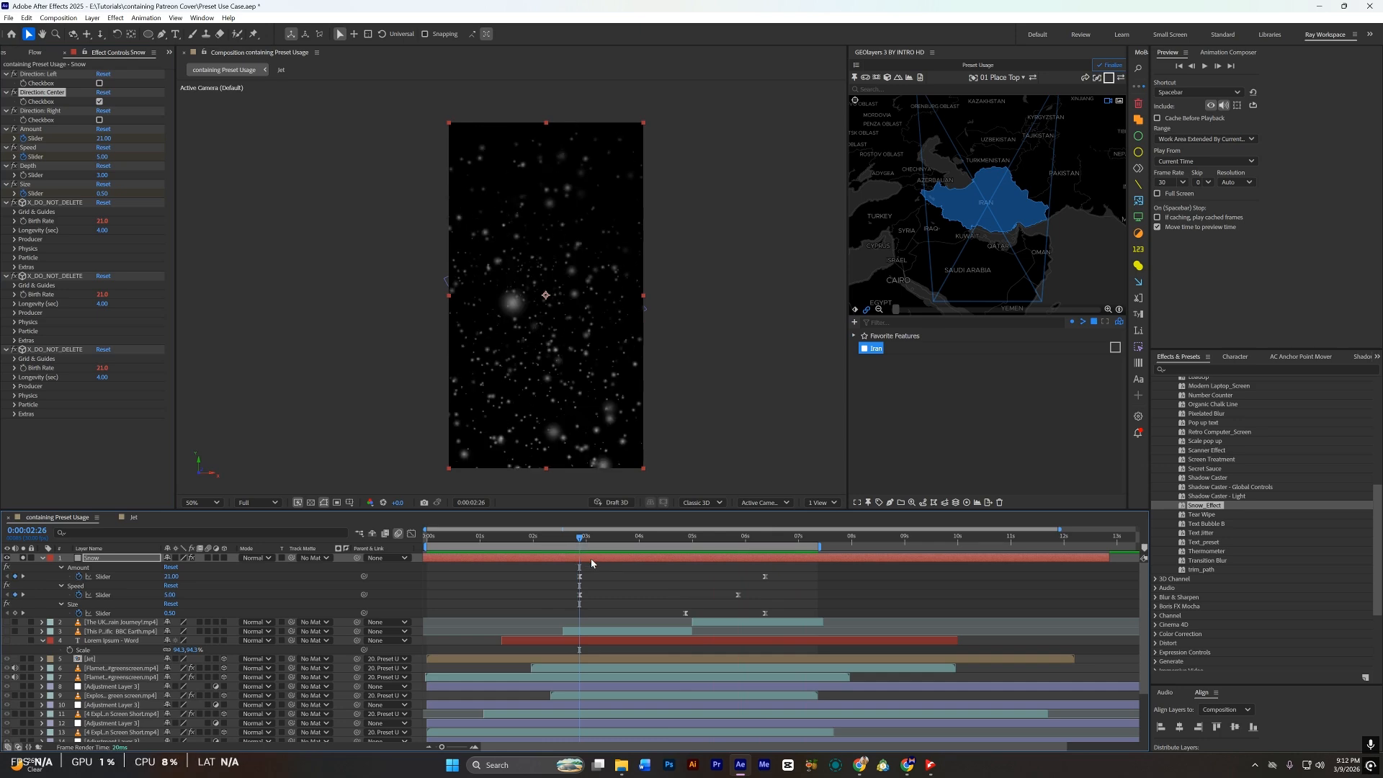
Step: Start the Snow layer at 0:00:02:26 and set its Amount keyframe there to 0
drag(171, 576, 114, 574)
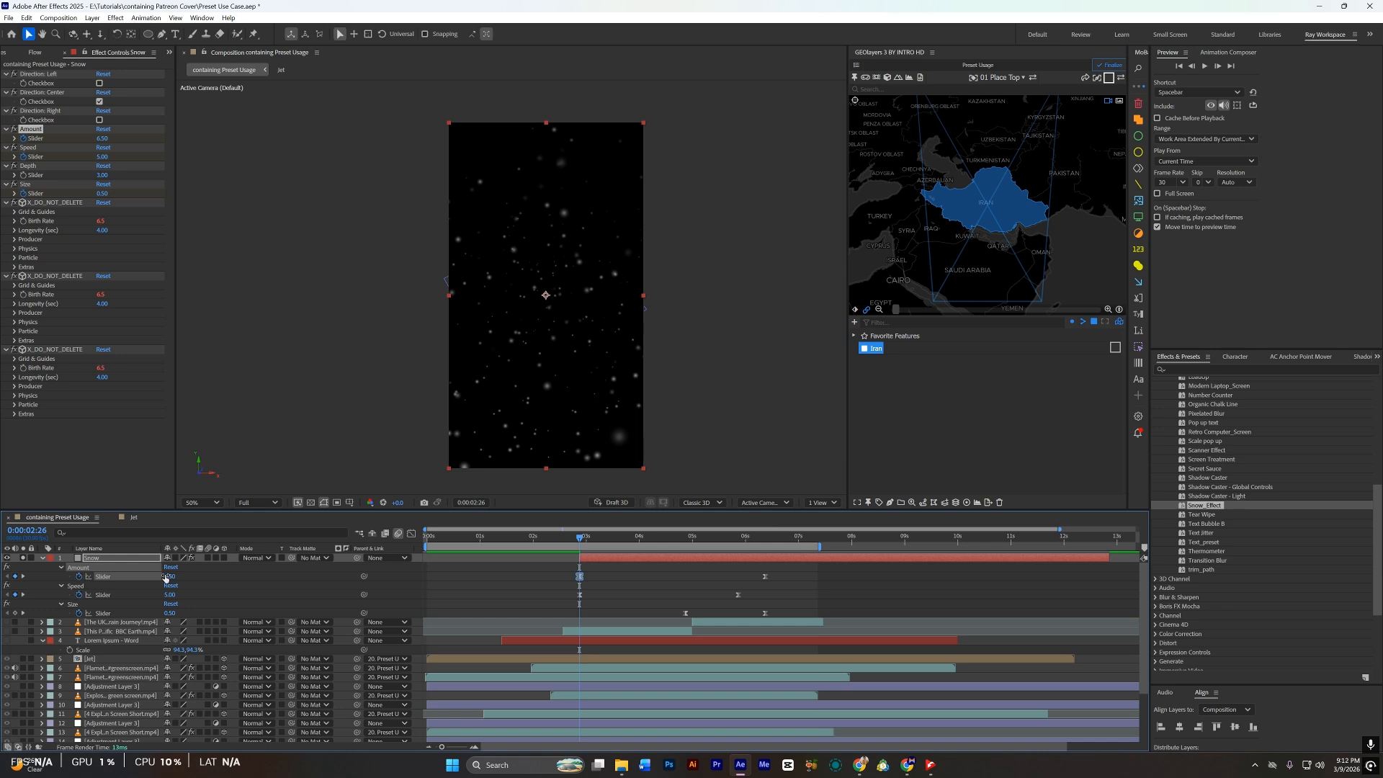
click(169, 577)
text(0)
key(Return)
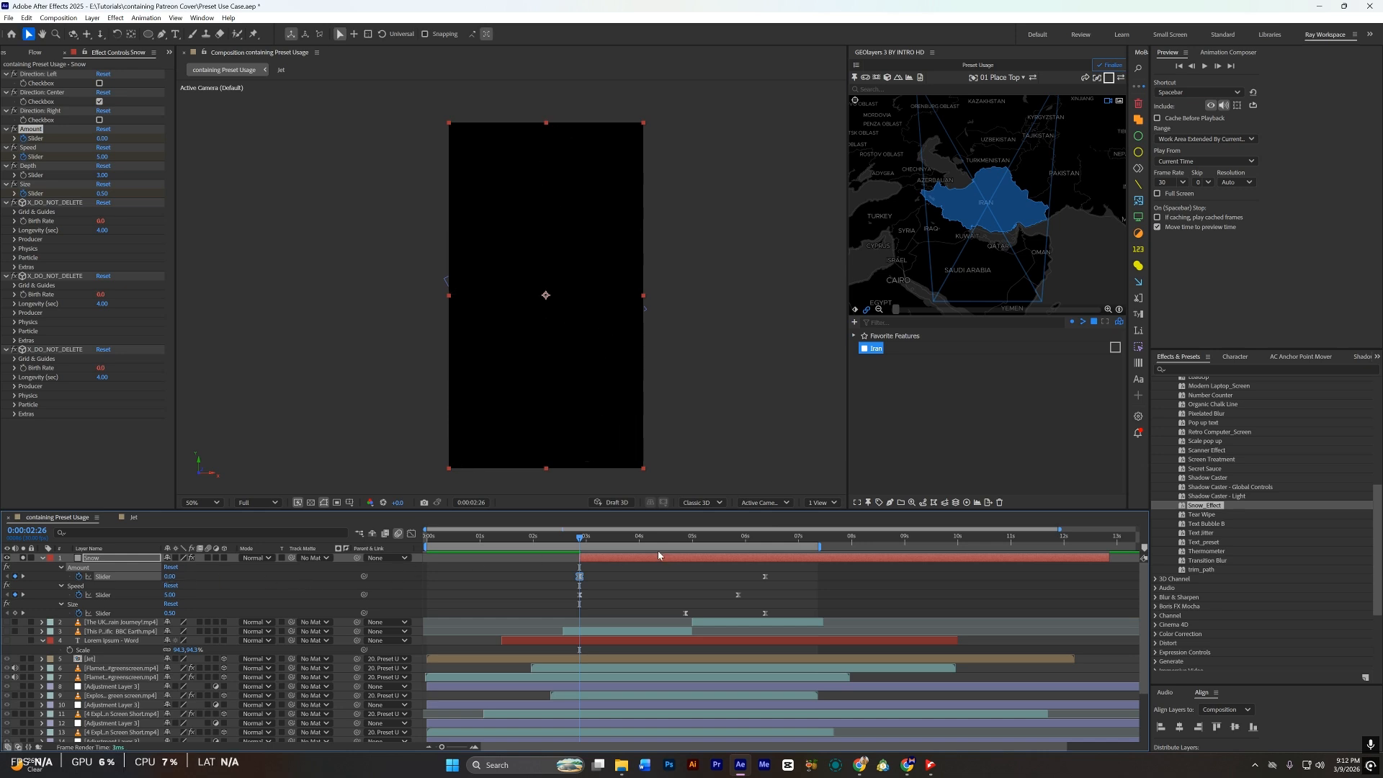
Step: Add an Amount keyframe of 21 to the Snow layer at 0:00:03:14 and preview the snow build-up
click(612, 536)
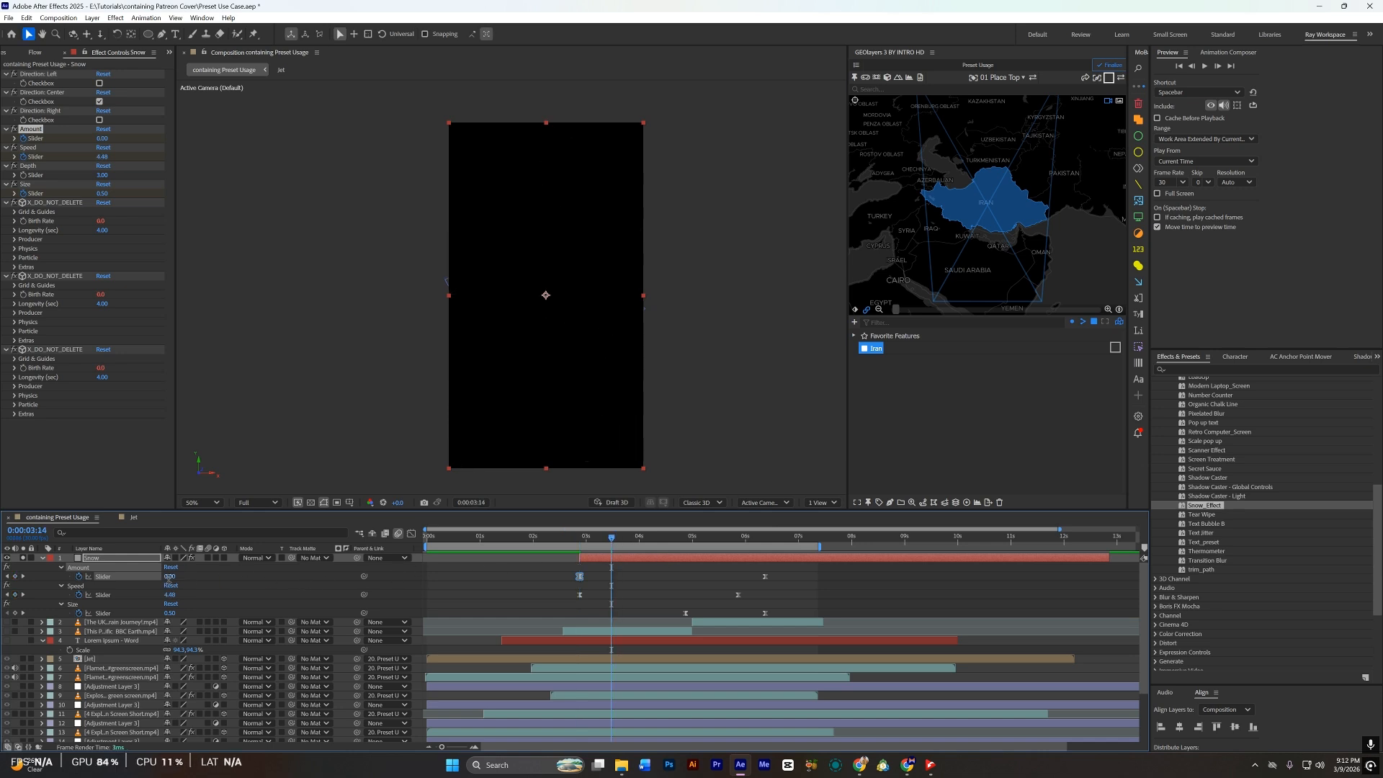
click(169, 577)
text(21)
key(Return)
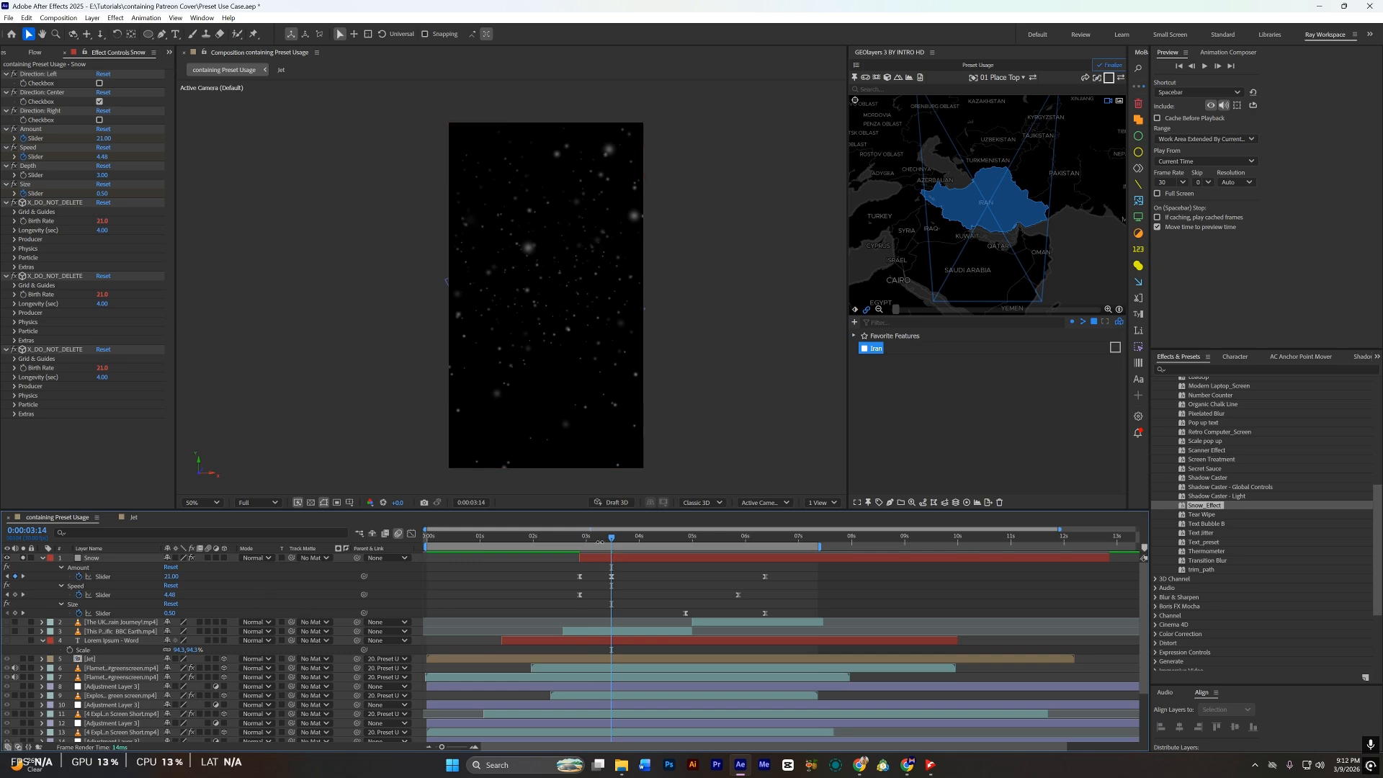
click(577, 536)
key(space)
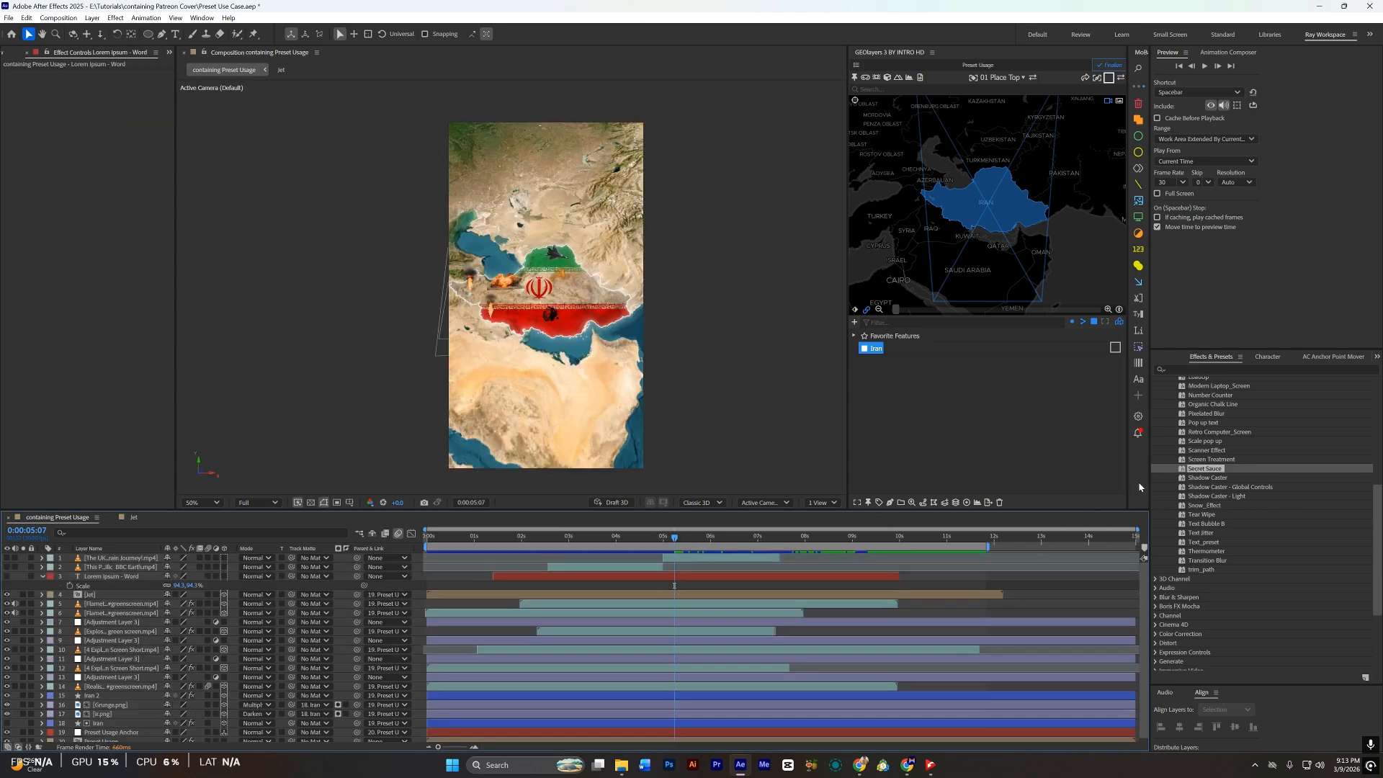
Step: Add an adjustment layer at the top of the stack, apply the Secret Sauce preset at 0:00:05:07, and preview it
click(1140, 349)
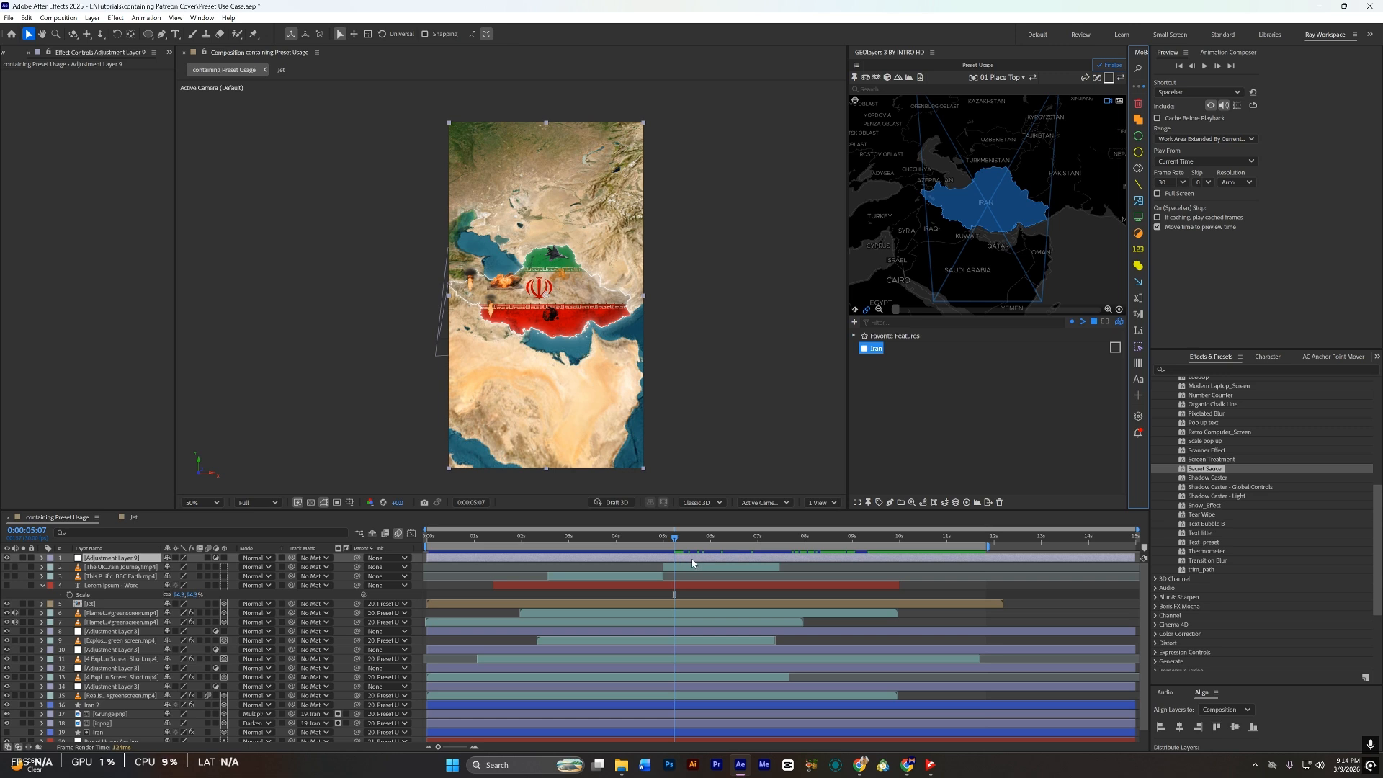
double_click(1205, 470)
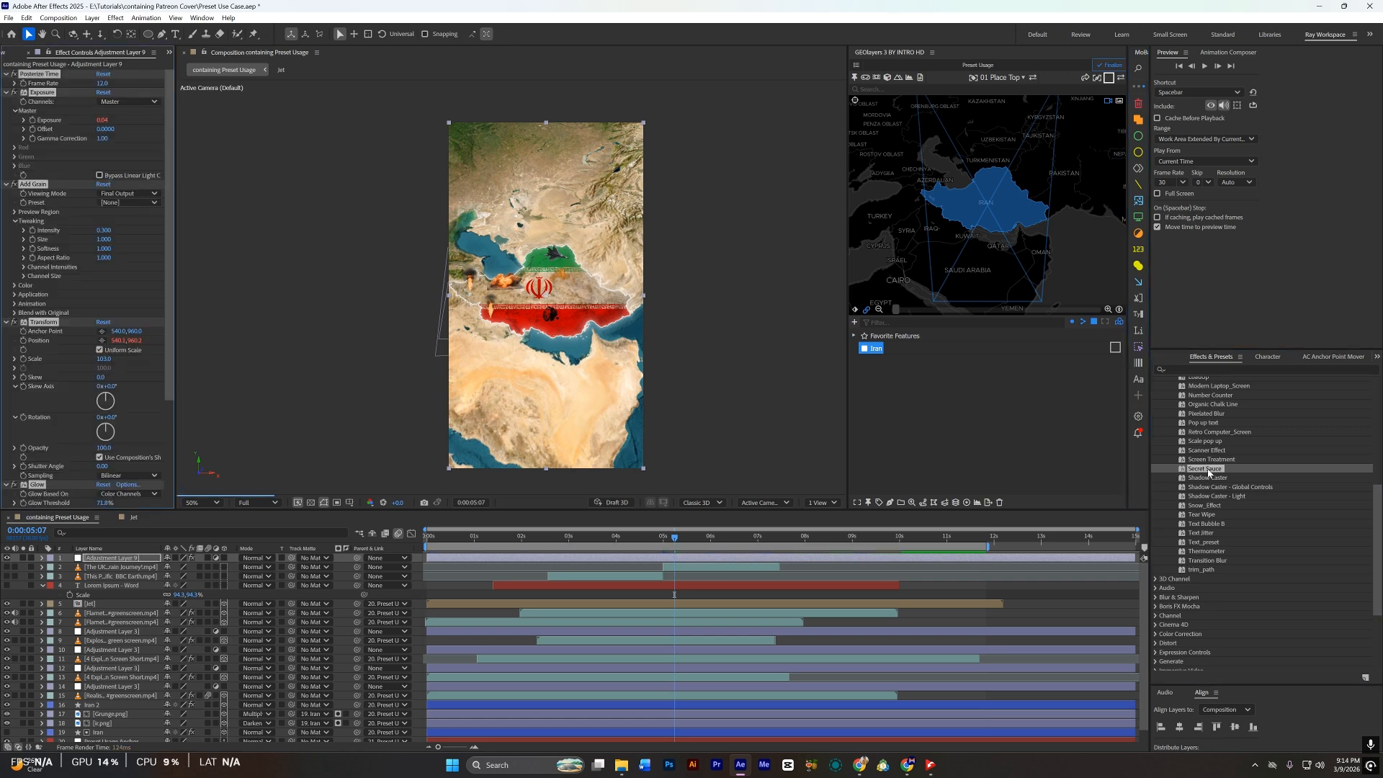
key(space)
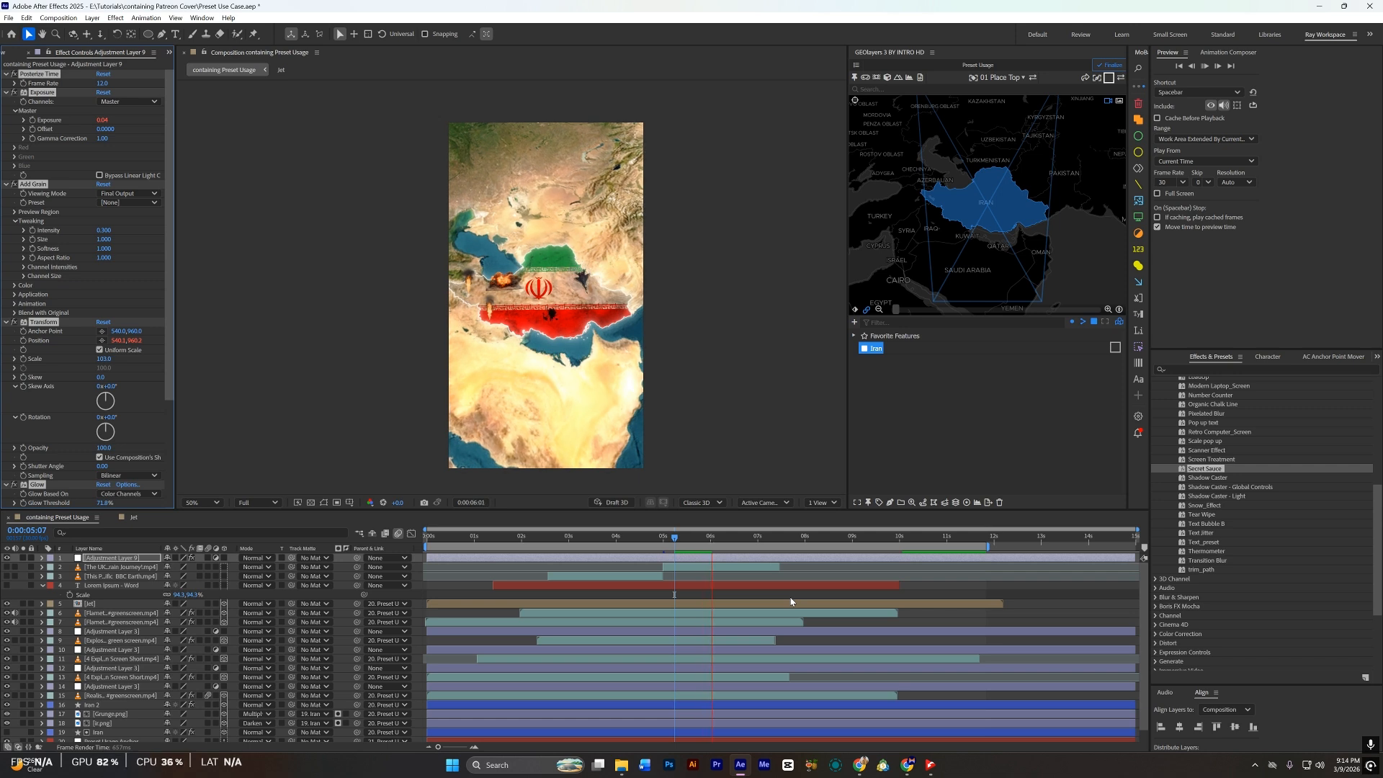
key(space)
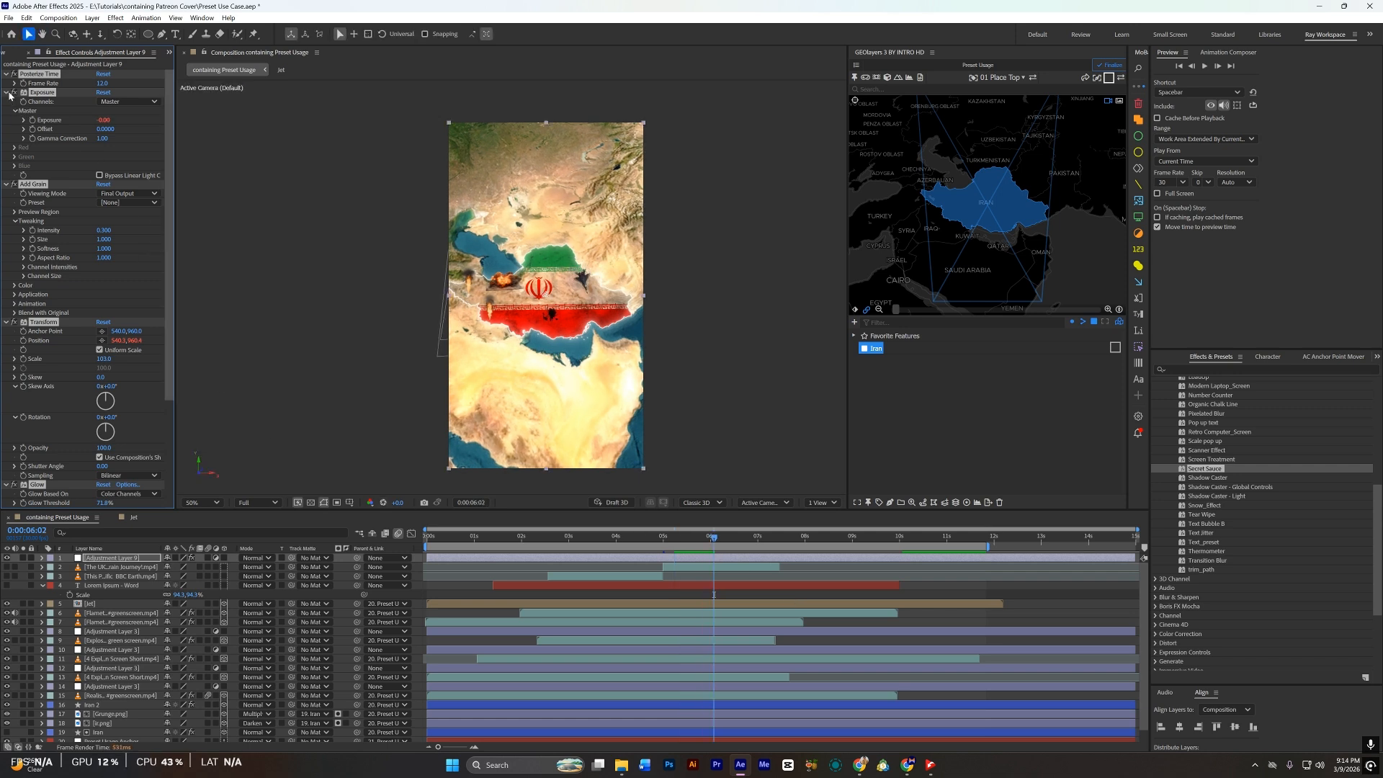
Step: Preview the composition with the adjustment layer's effect controls collapsed, and delete the adjustment layer
ctrl+click(6, 93)
key(space)
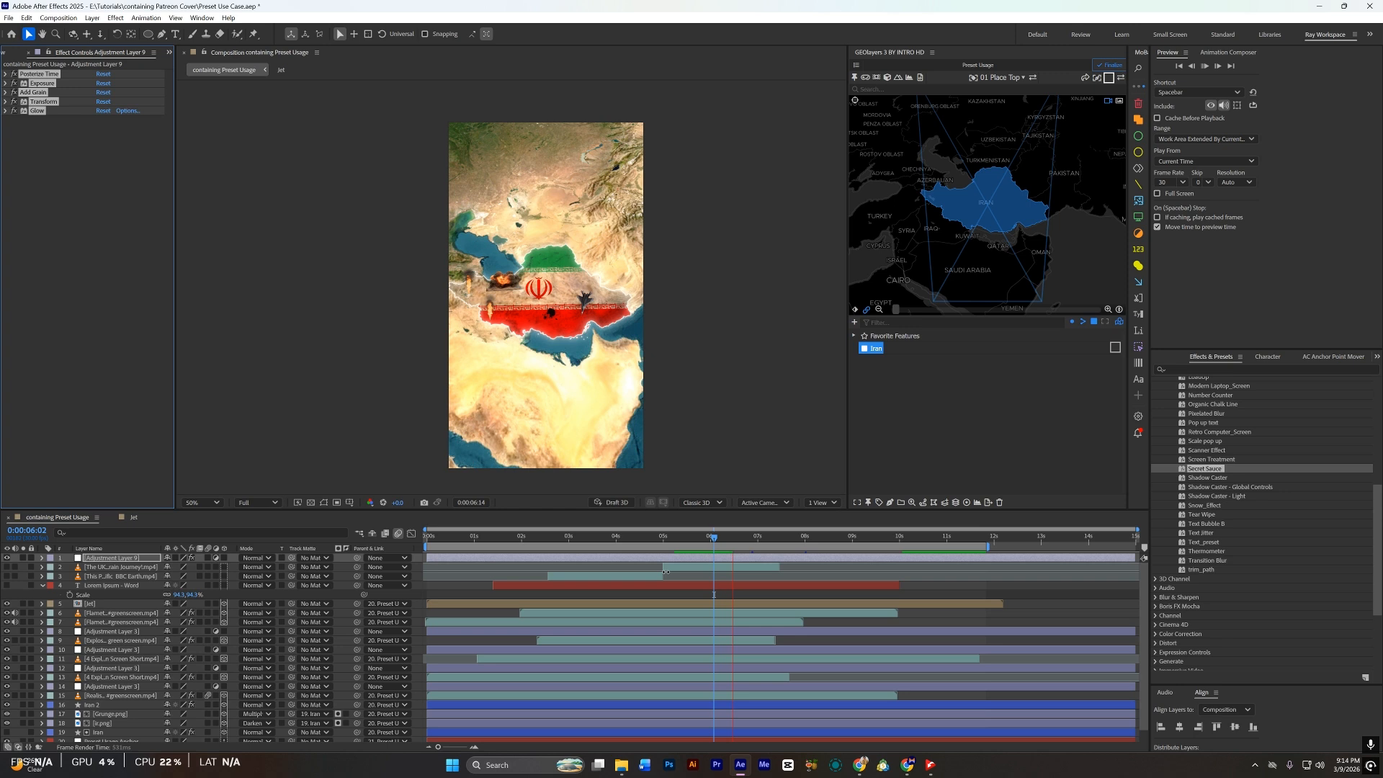
key(space)
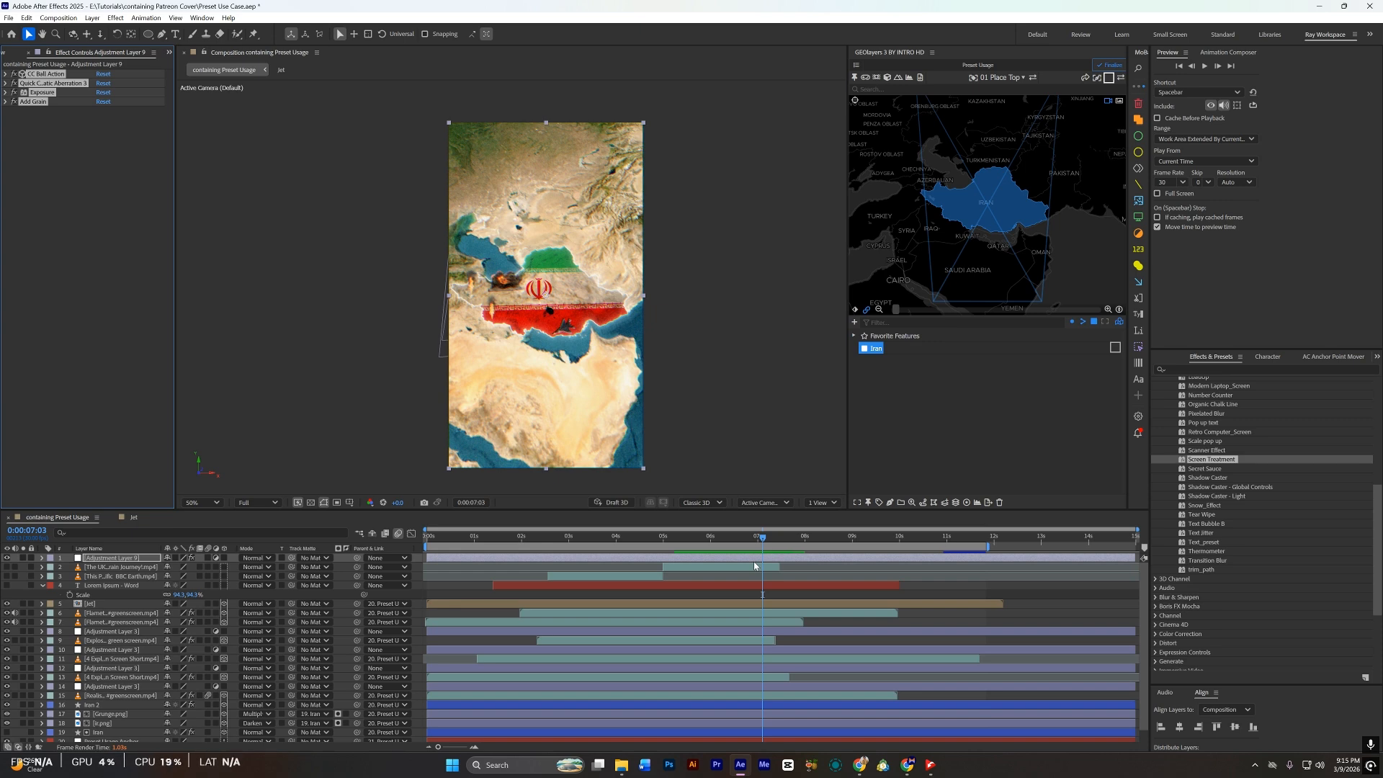
key(Delete)
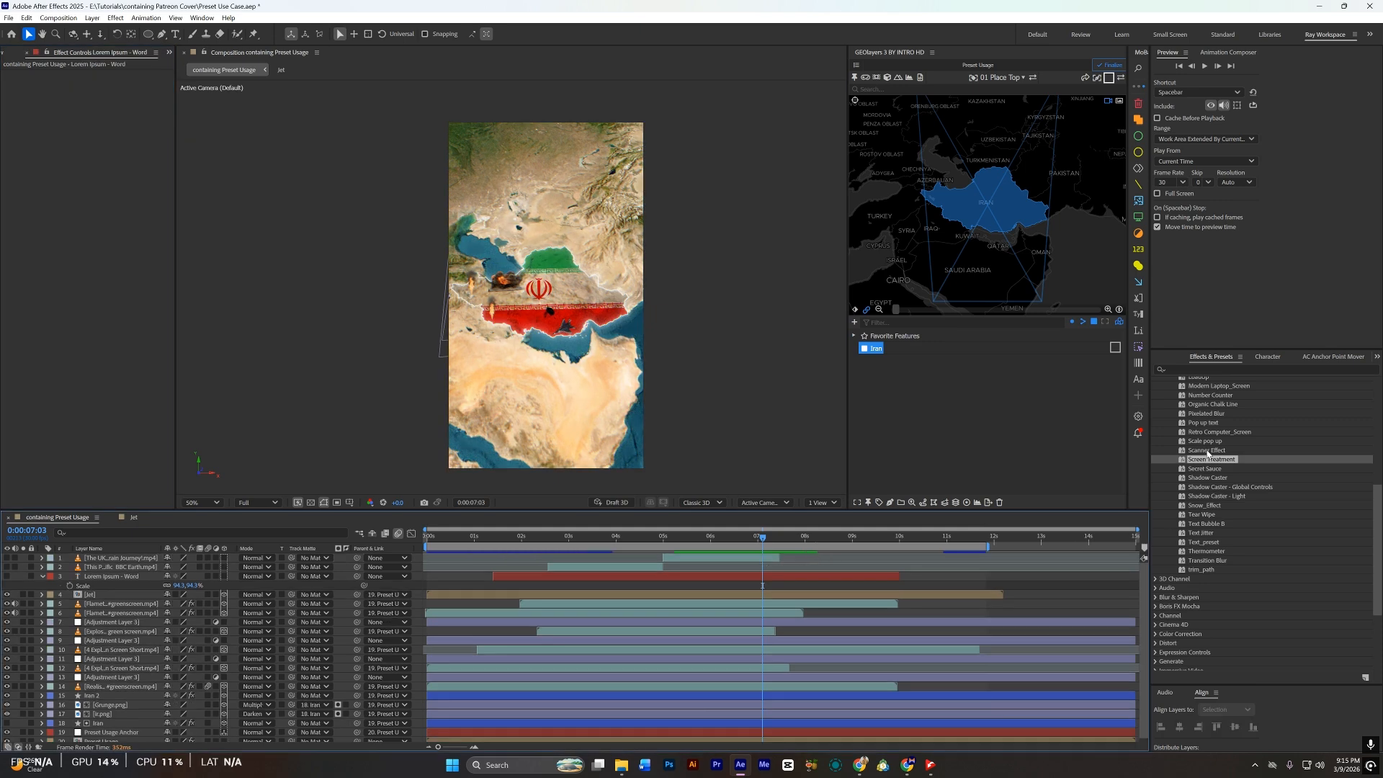
Step: Try duplicating the Preset Usage map layer at the end of the layer stack, and undo the duplication
scroll(449, 735, down, 1)
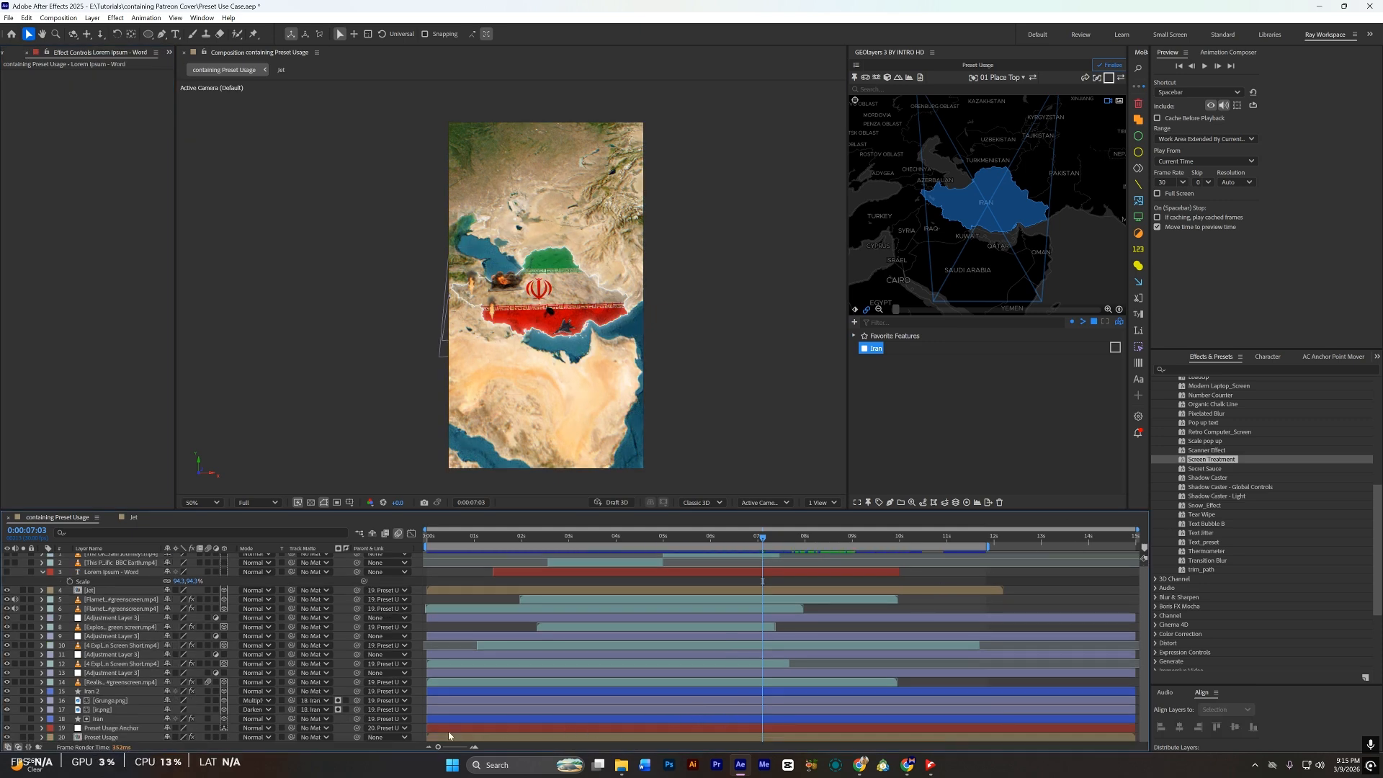
click(127, 739)
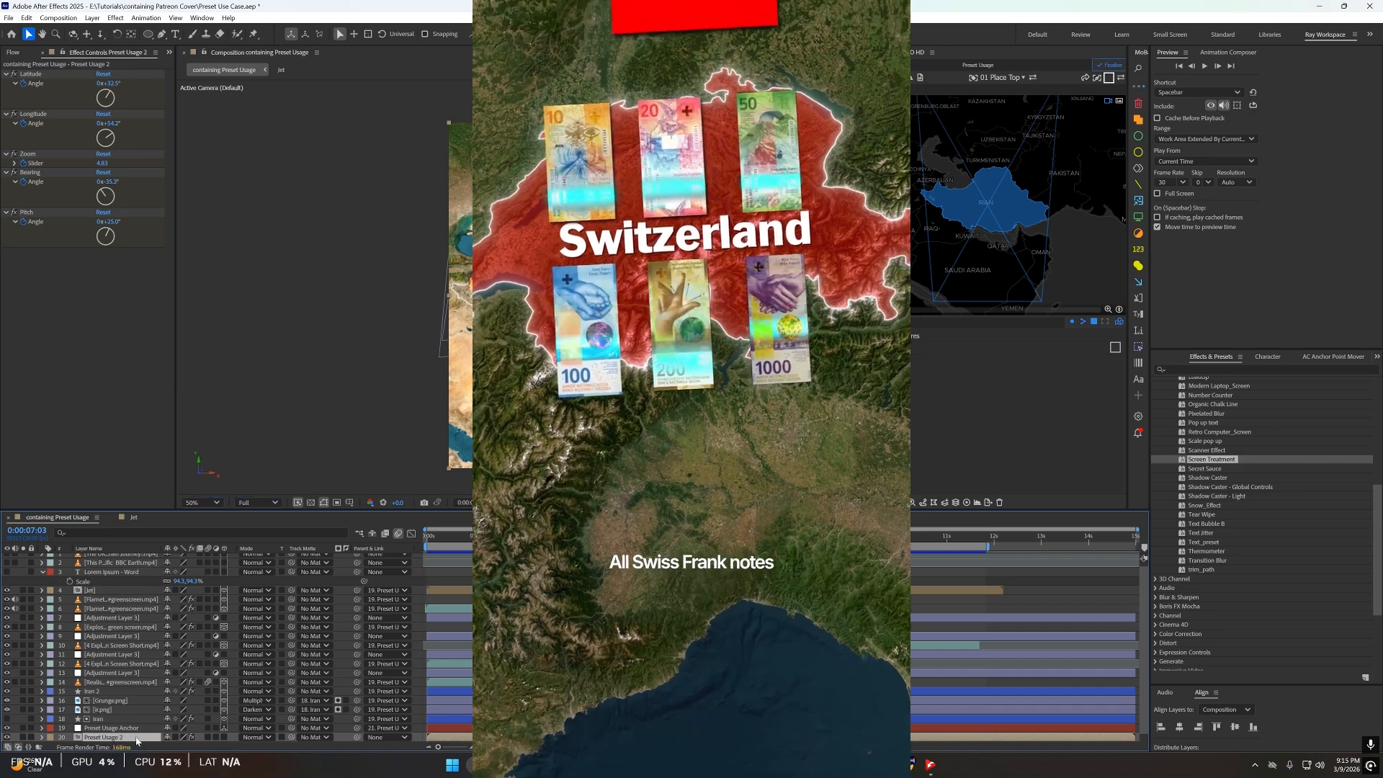
key(ctrl+d)
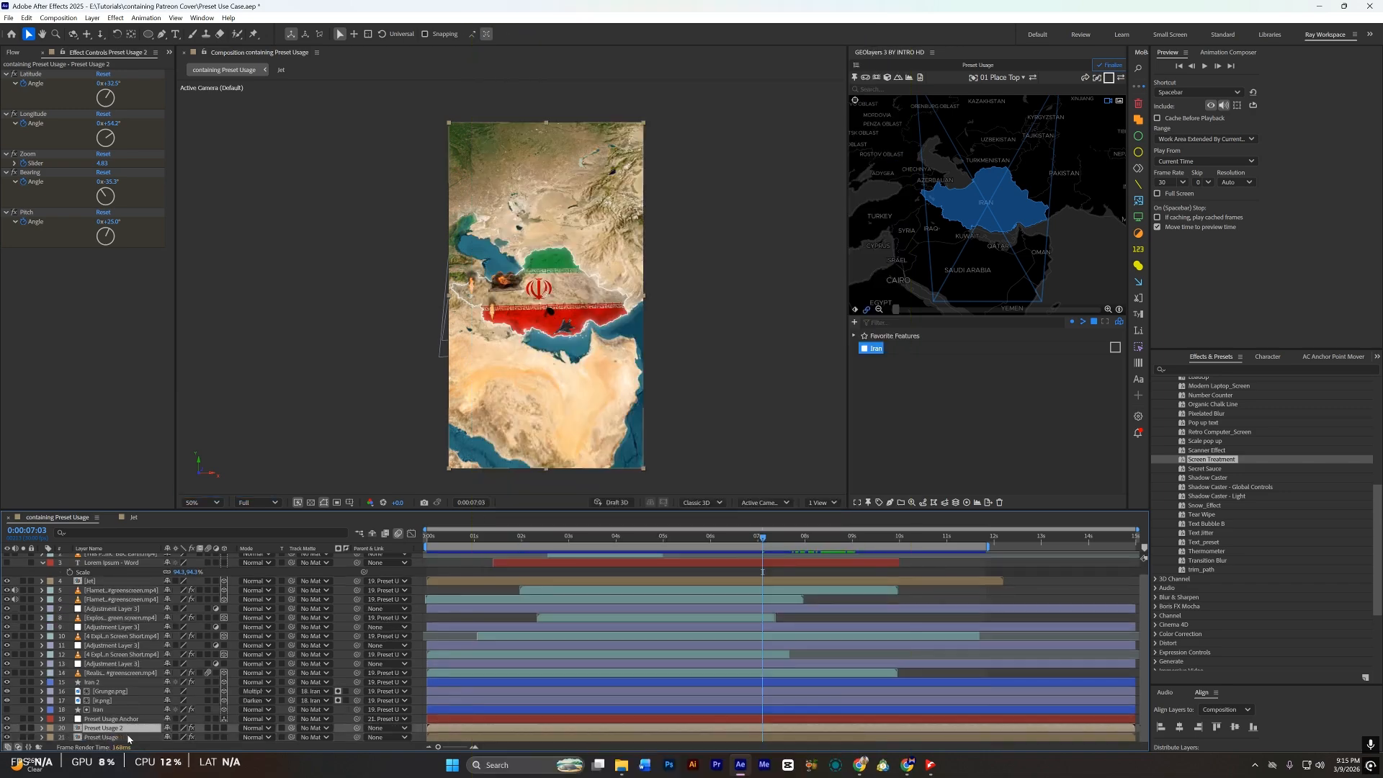
key(ctrl+z)
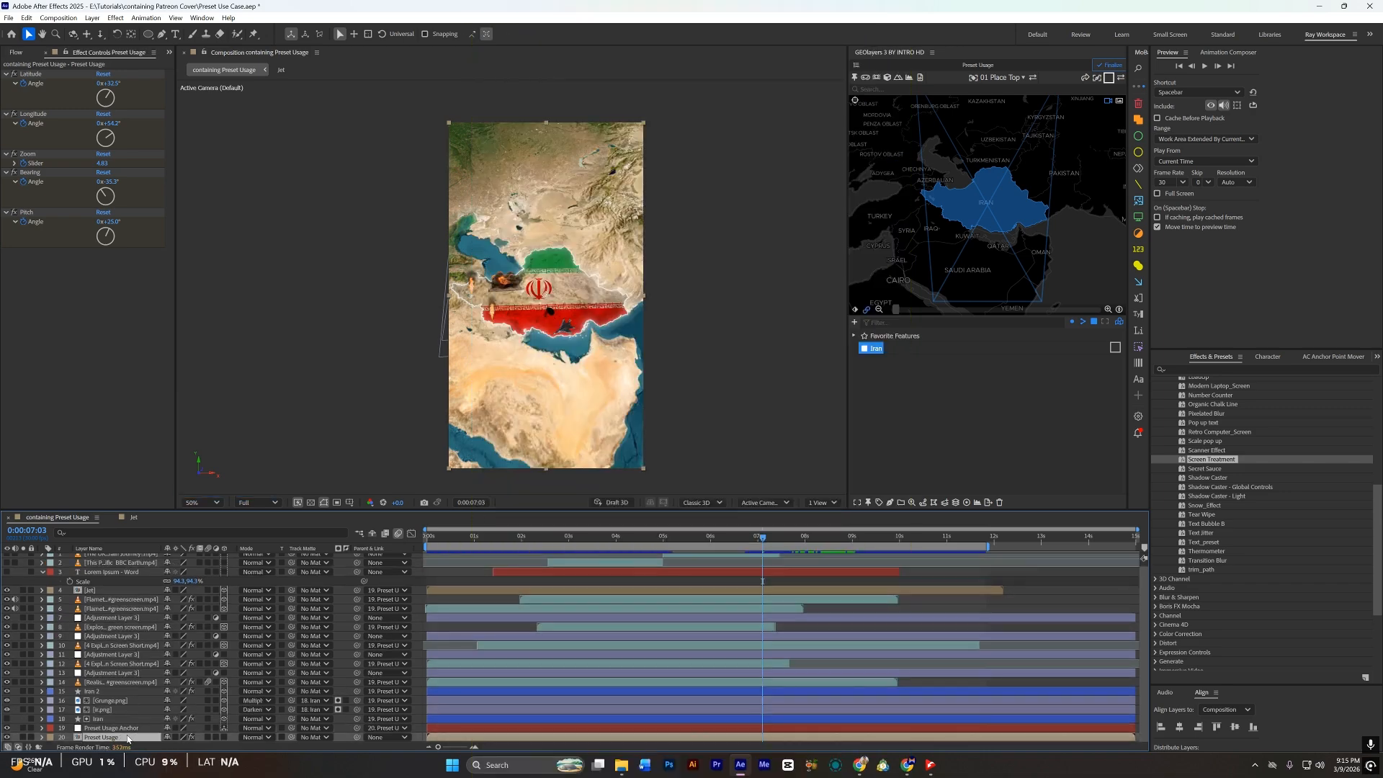
Step: Duplicate the Preset Usage map layer and draw a thin rectangular mask across the lower part of the map on the copy
key(ctrl+d)
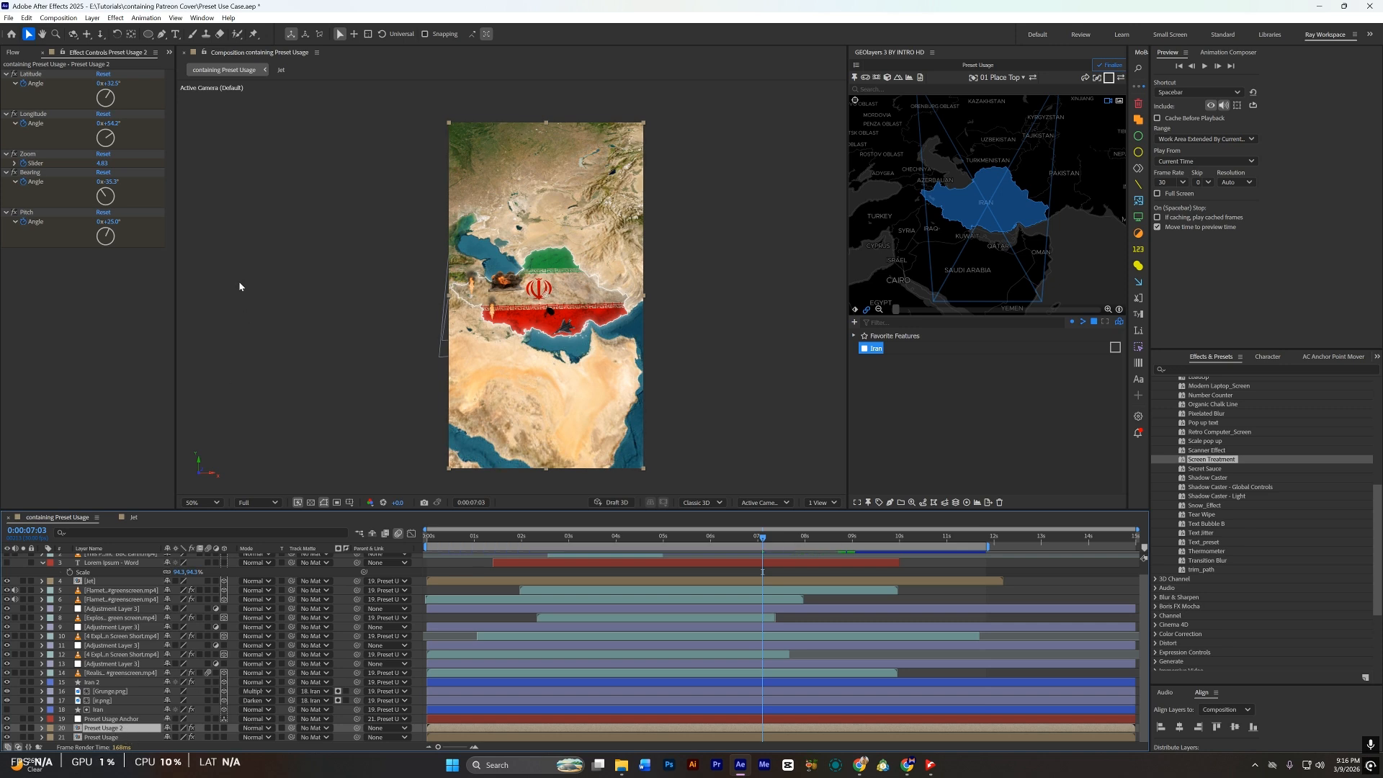
click(149, 36)
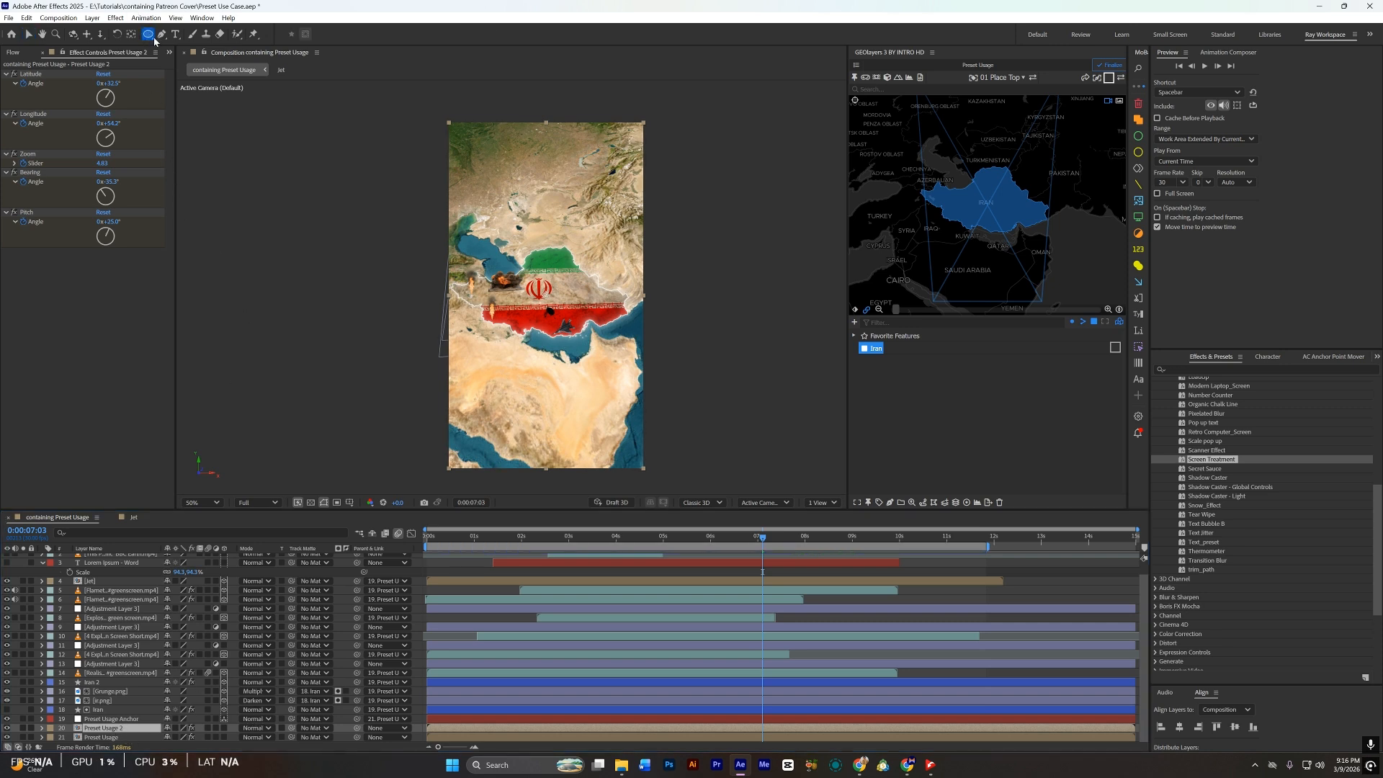
drag(154, 41, 201, 46)
mouse_move(414, 430)
mouse_down()
mouse_move(698, 465)
mouse_move(698, 444)
mouse_up()
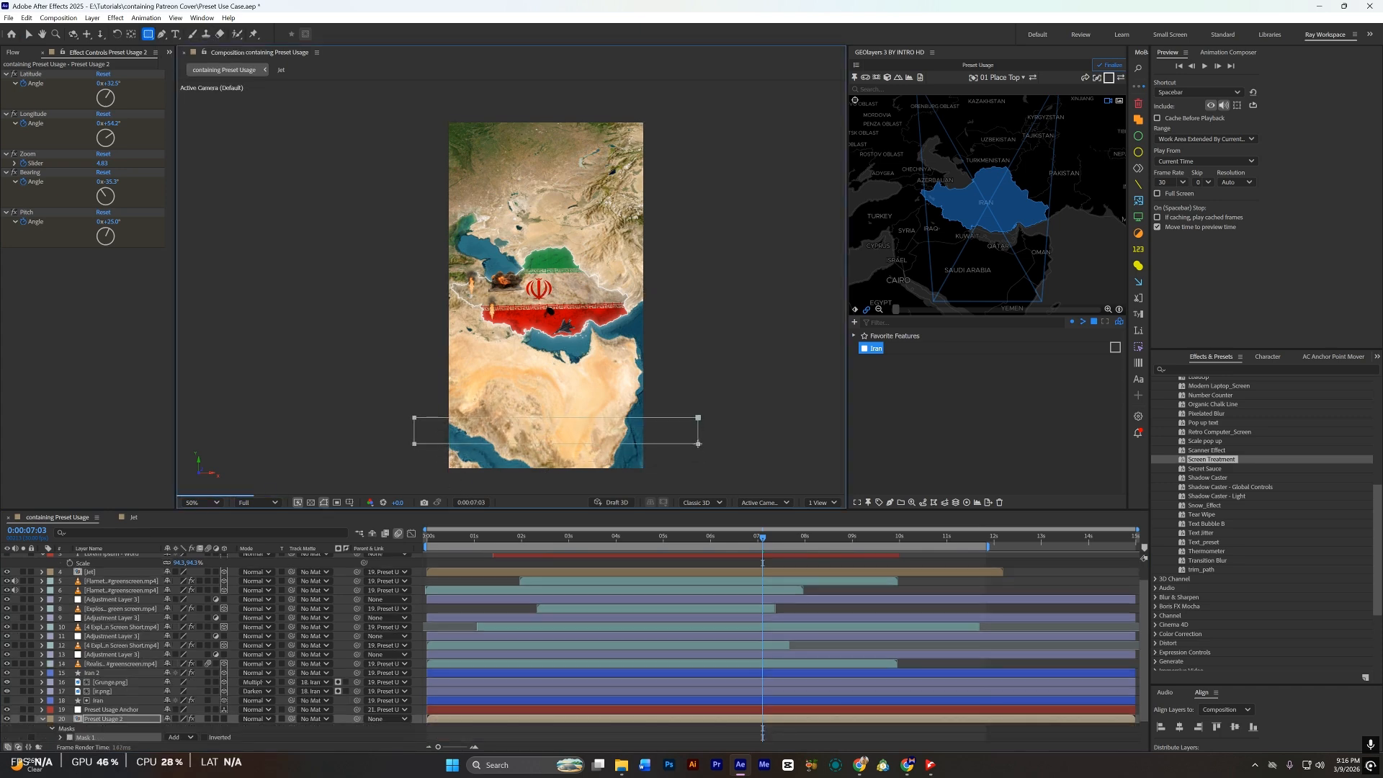
Step: Apply the Scanner Effect preset to the masked map copy and set its Tint Map Black To color to cyan 00DCF8
double_click(1215, 451)
key(v)
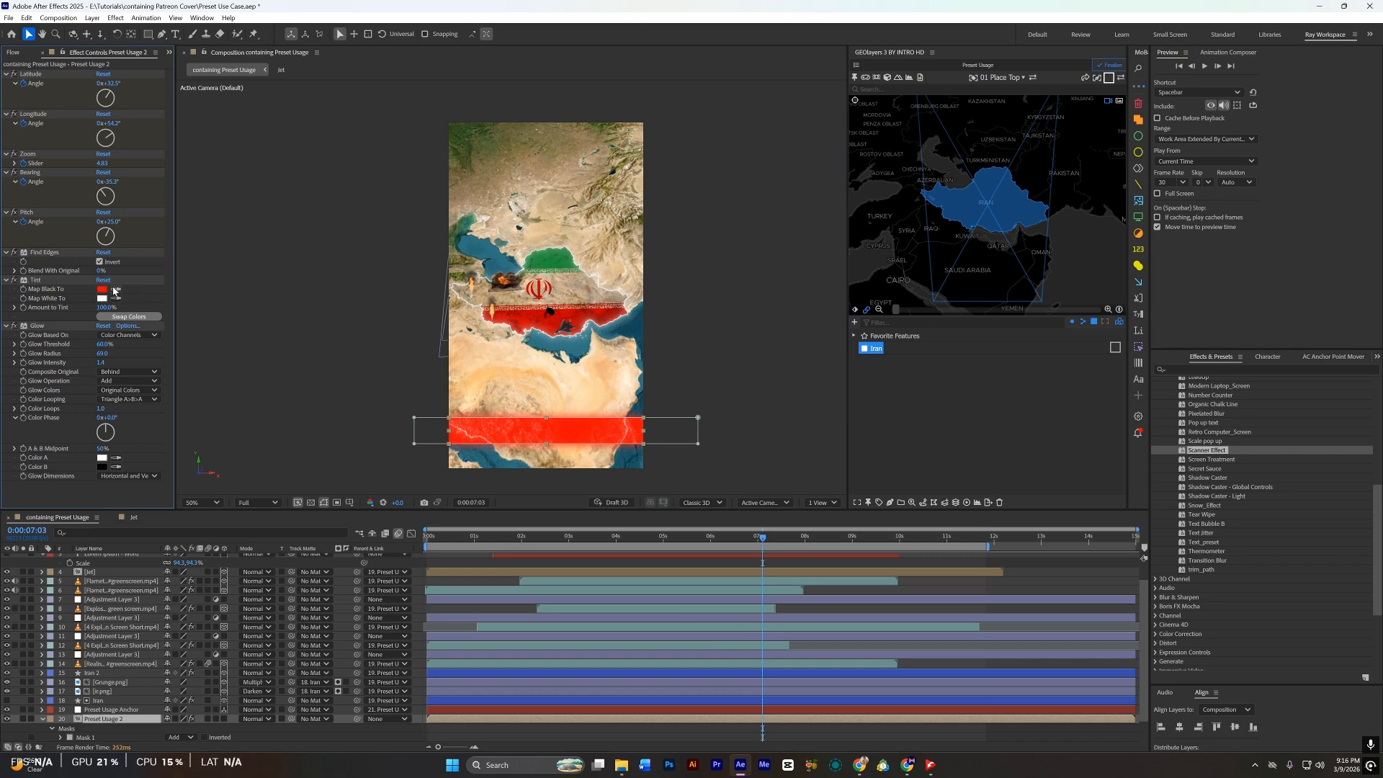
click(101, 289)
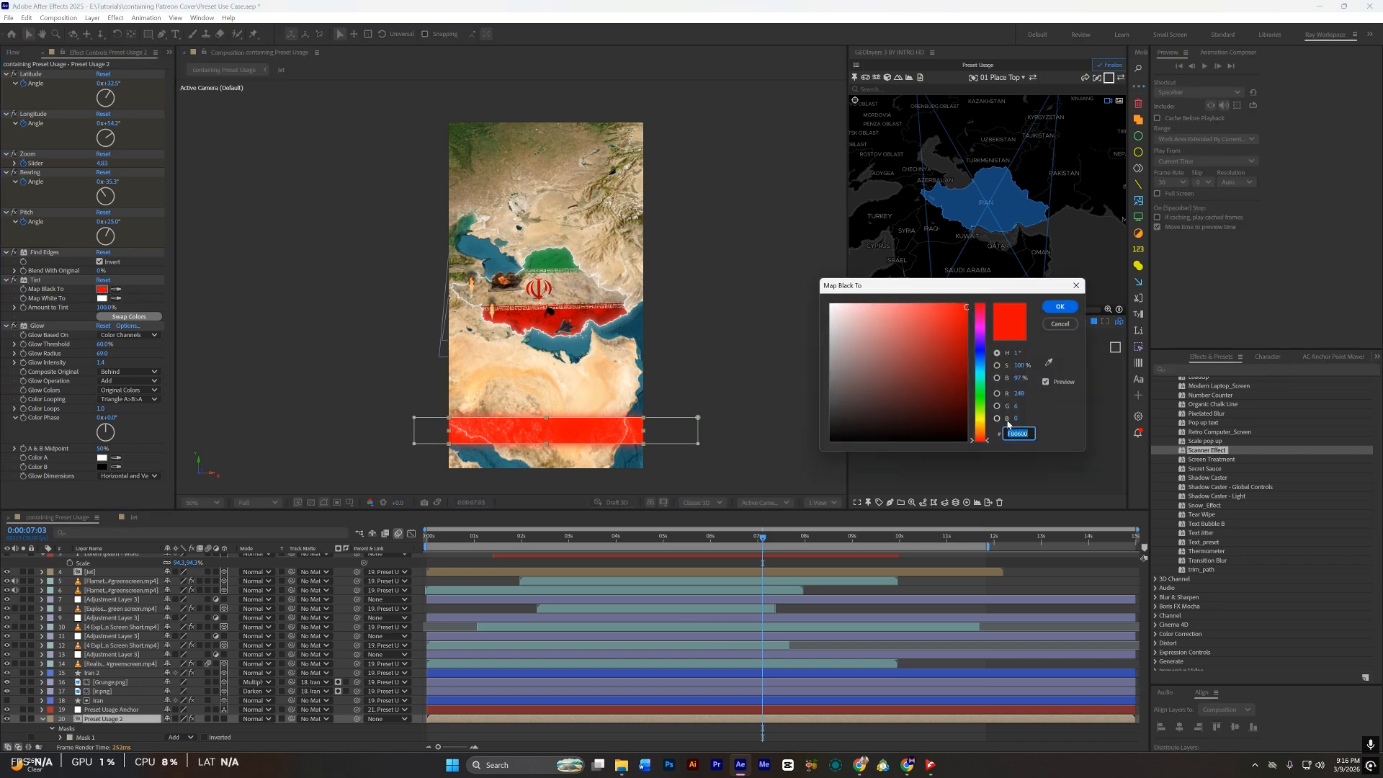
drag(984, 379, 977, 368)
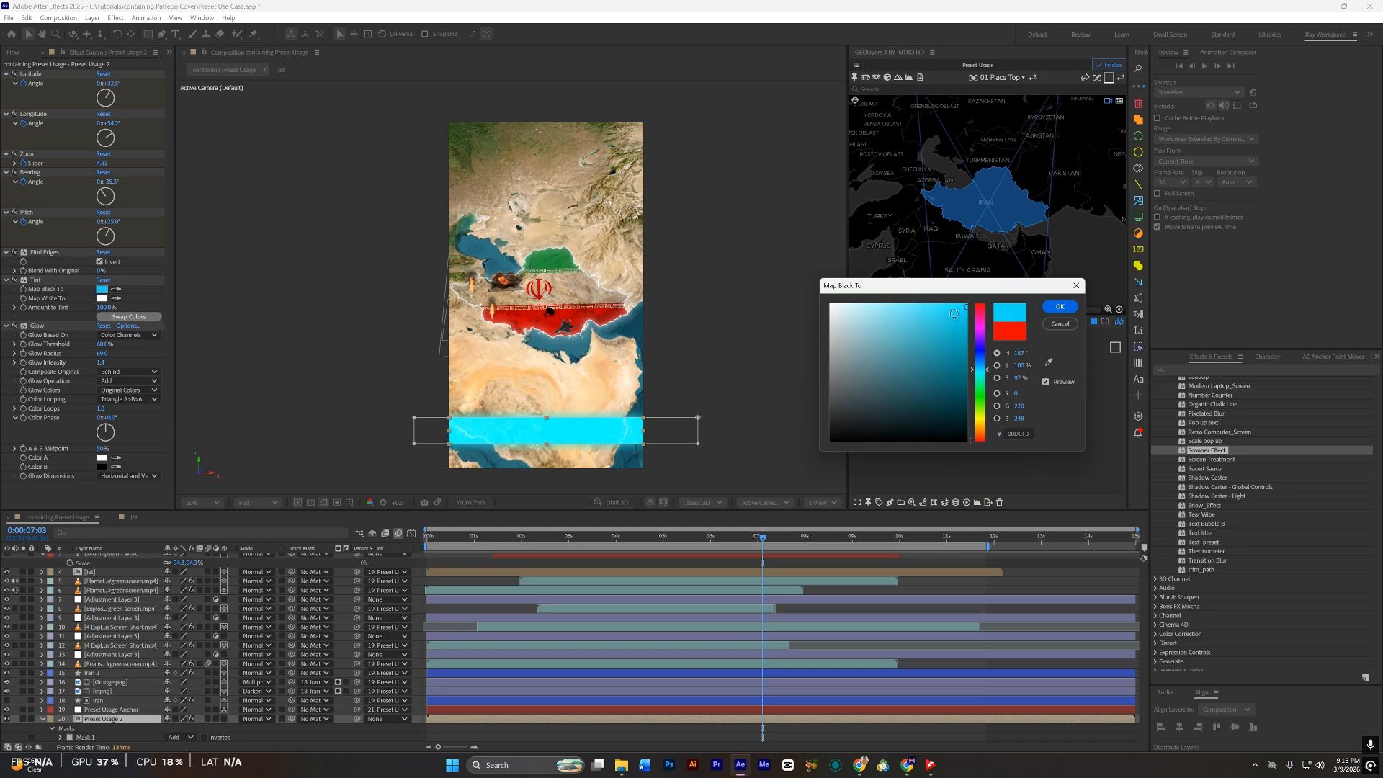
click(1059, 306)
Step: Animate Mask 1's path from the lower map at about 0:00:05:00 to above the frame at 0:00:07:03, with eased keyframes
scroll(553, 663, down, 1)
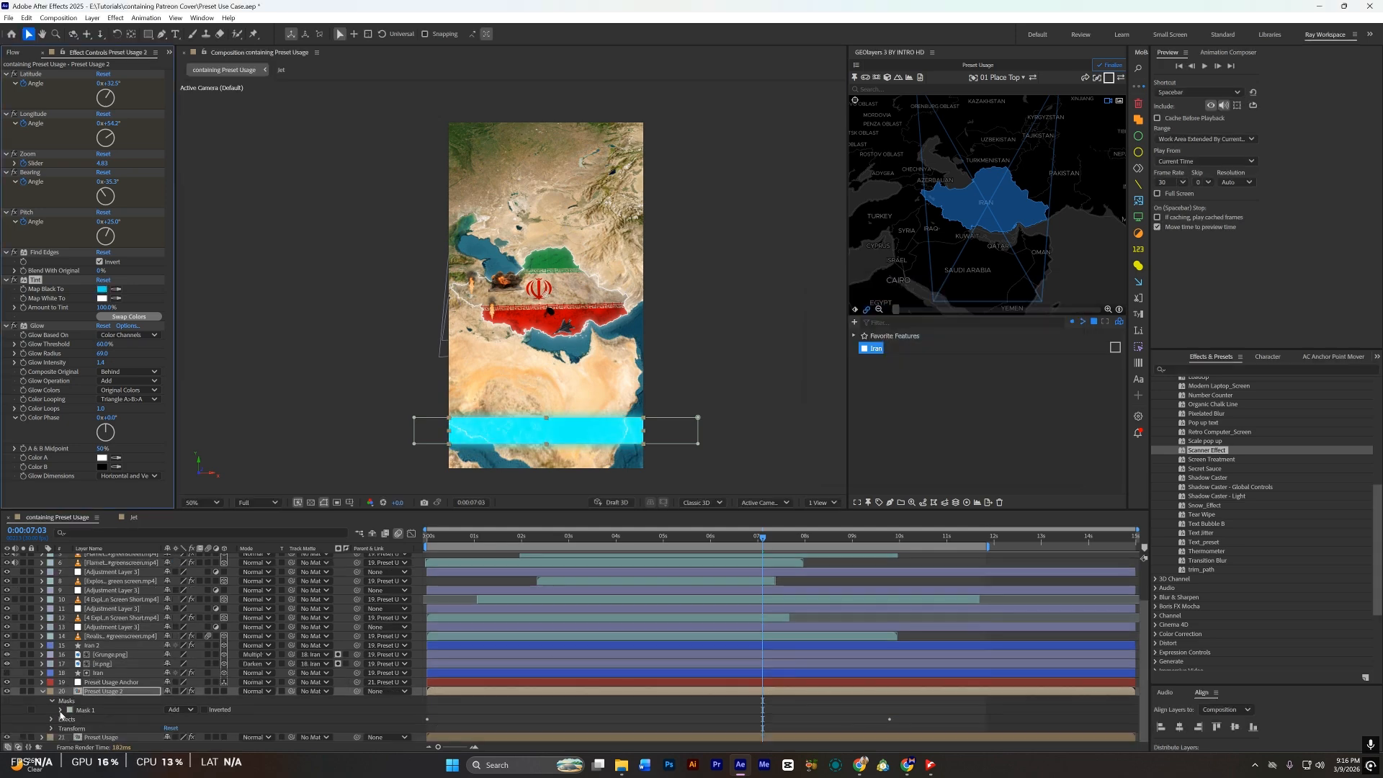
click(60, 710)
click(78, 710)
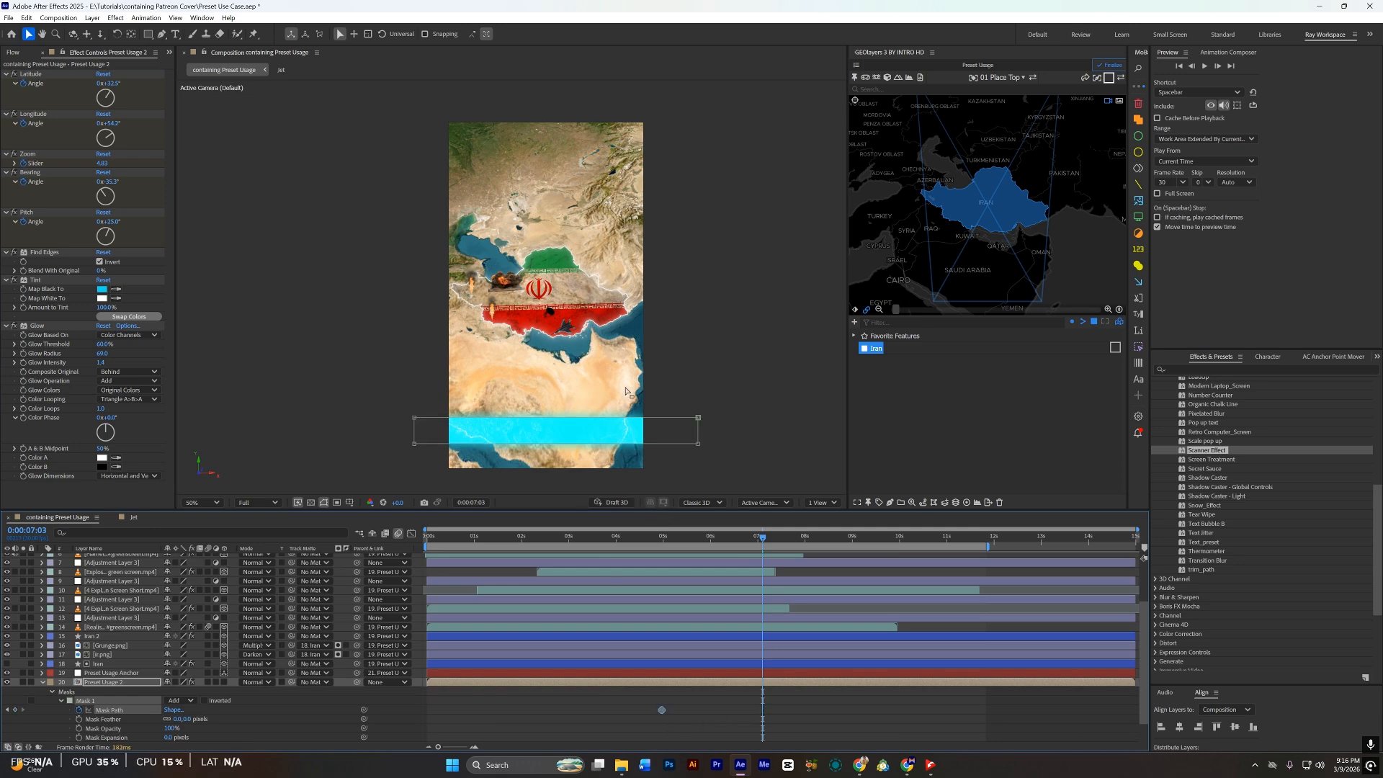
click(697, 418)
shift+click(698, 444)
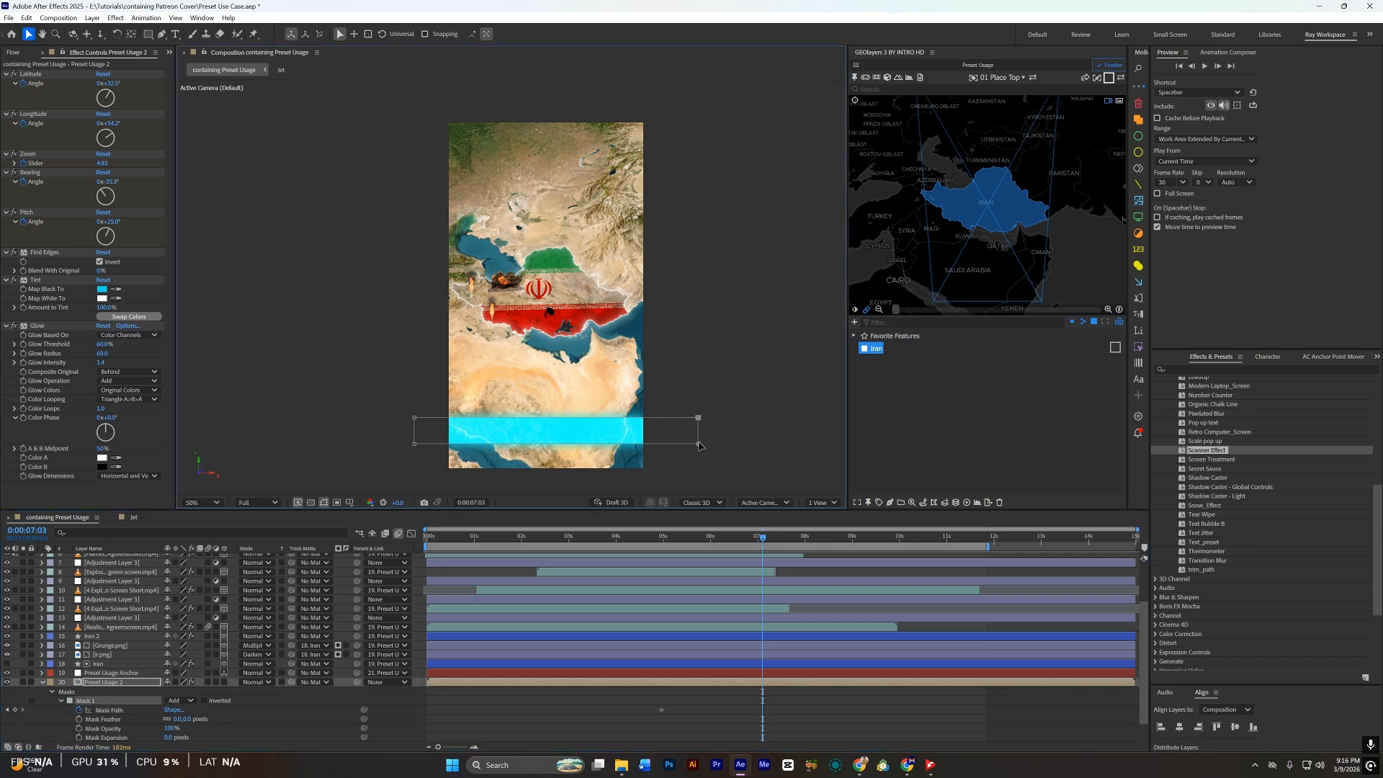
shift+click(415, 444)
drag(414, 418, 414, 93)
drag(804, 720, 639, 705)
key(F9)
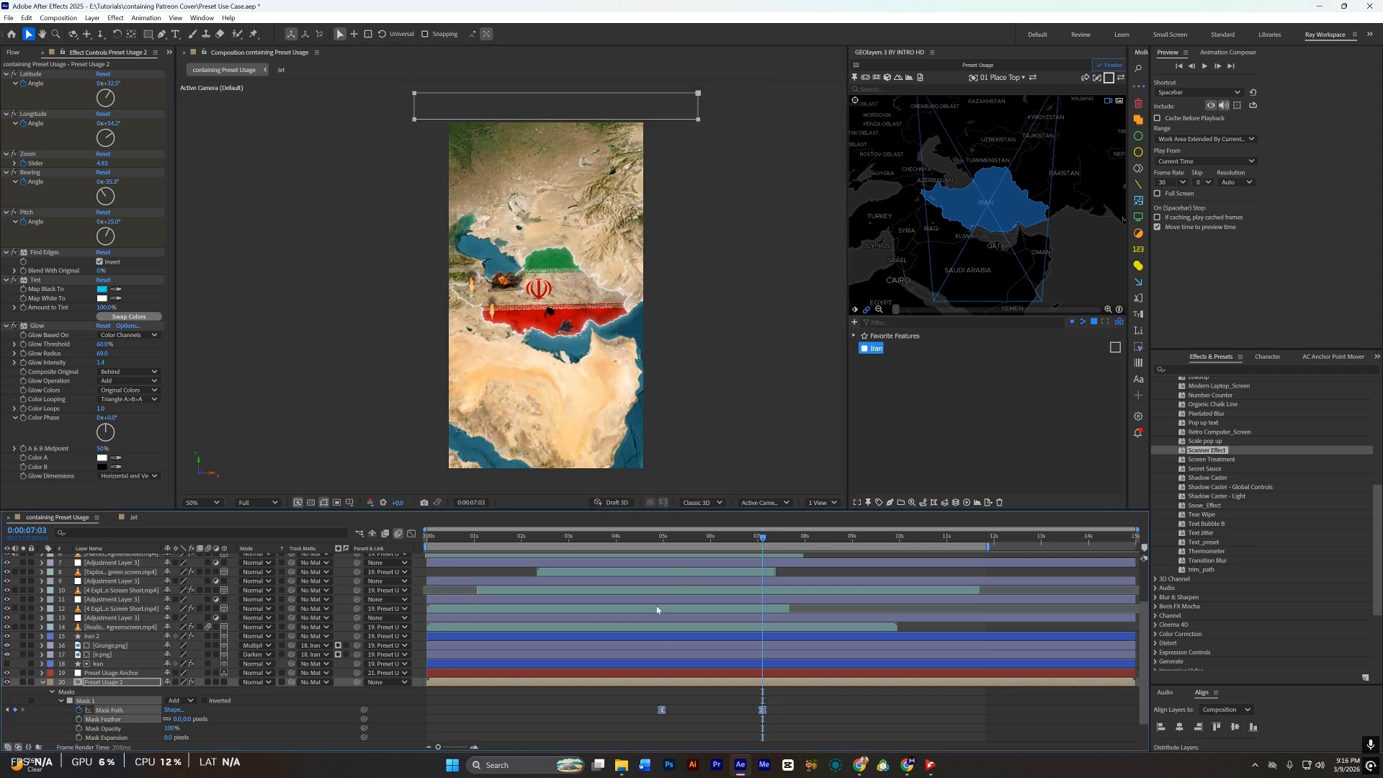
Step: Preview the scanner sweep, feather Mask 1 by about 162 pixels, and preview the softened band
click(652, 546)
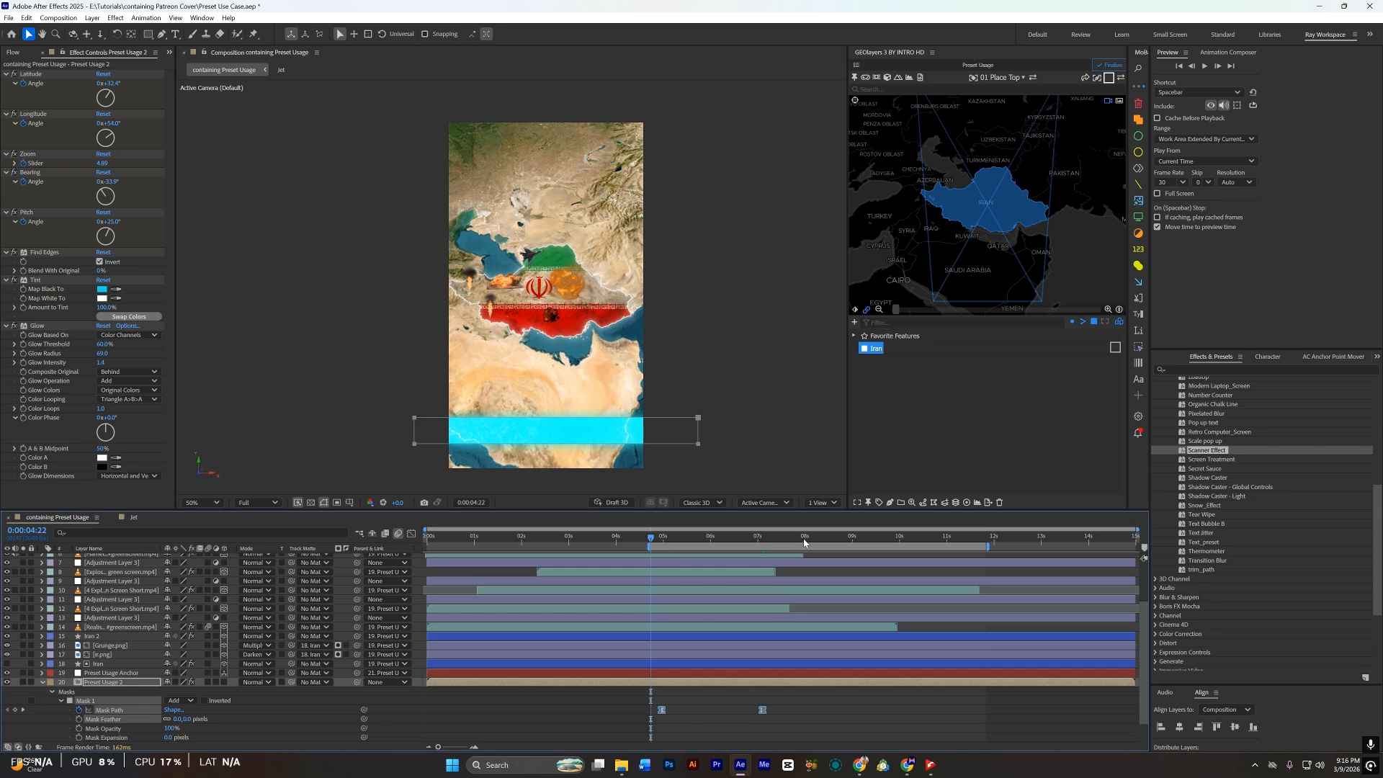
key(space)
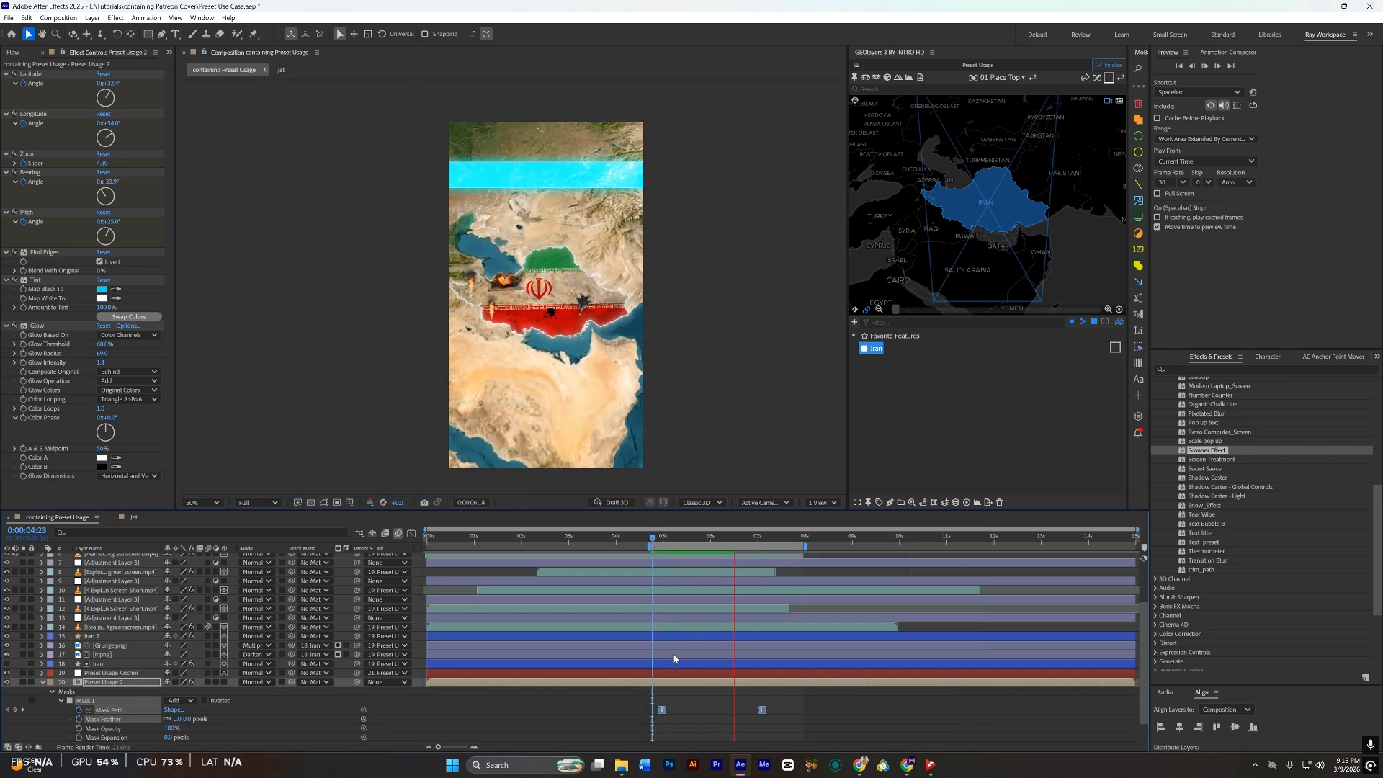
key(space)
click(250, 730)
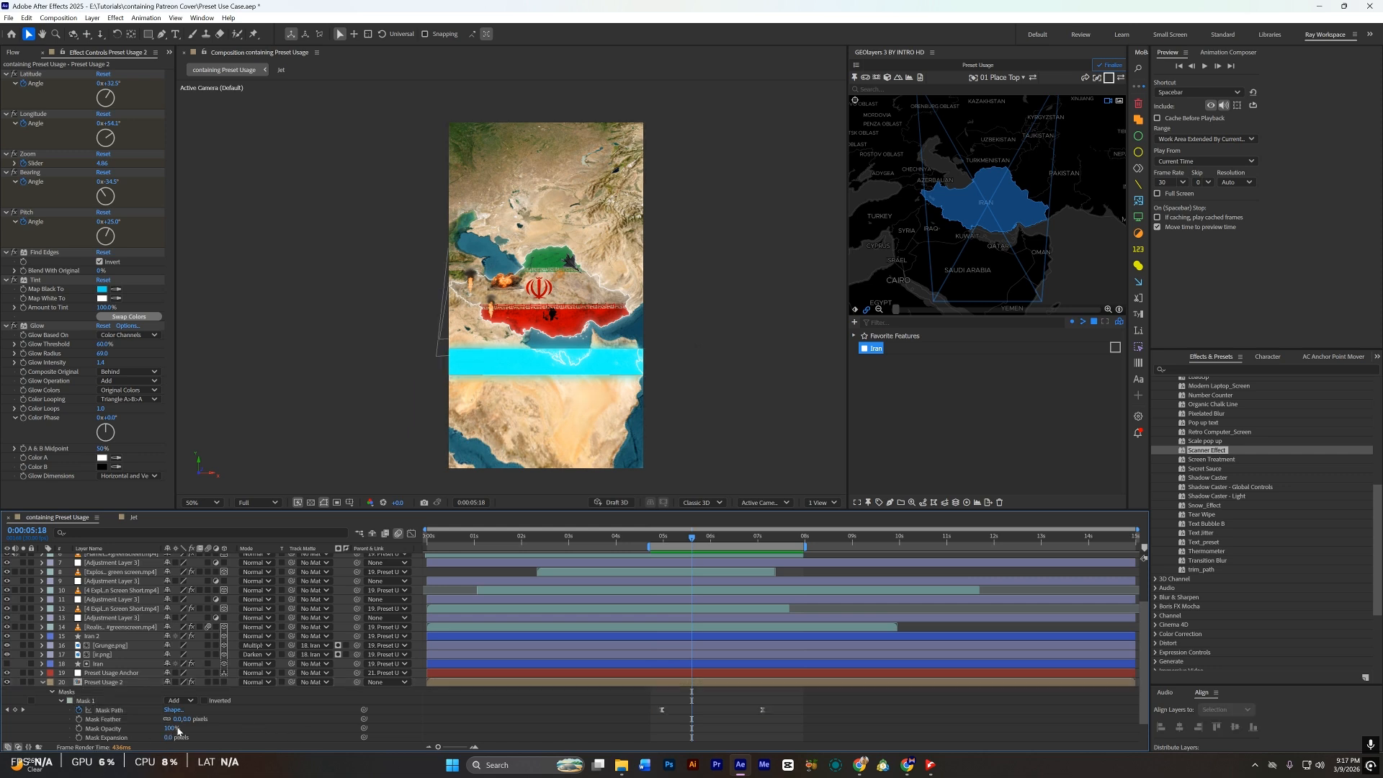
drag(178, 719, 270, 727)
key(space)
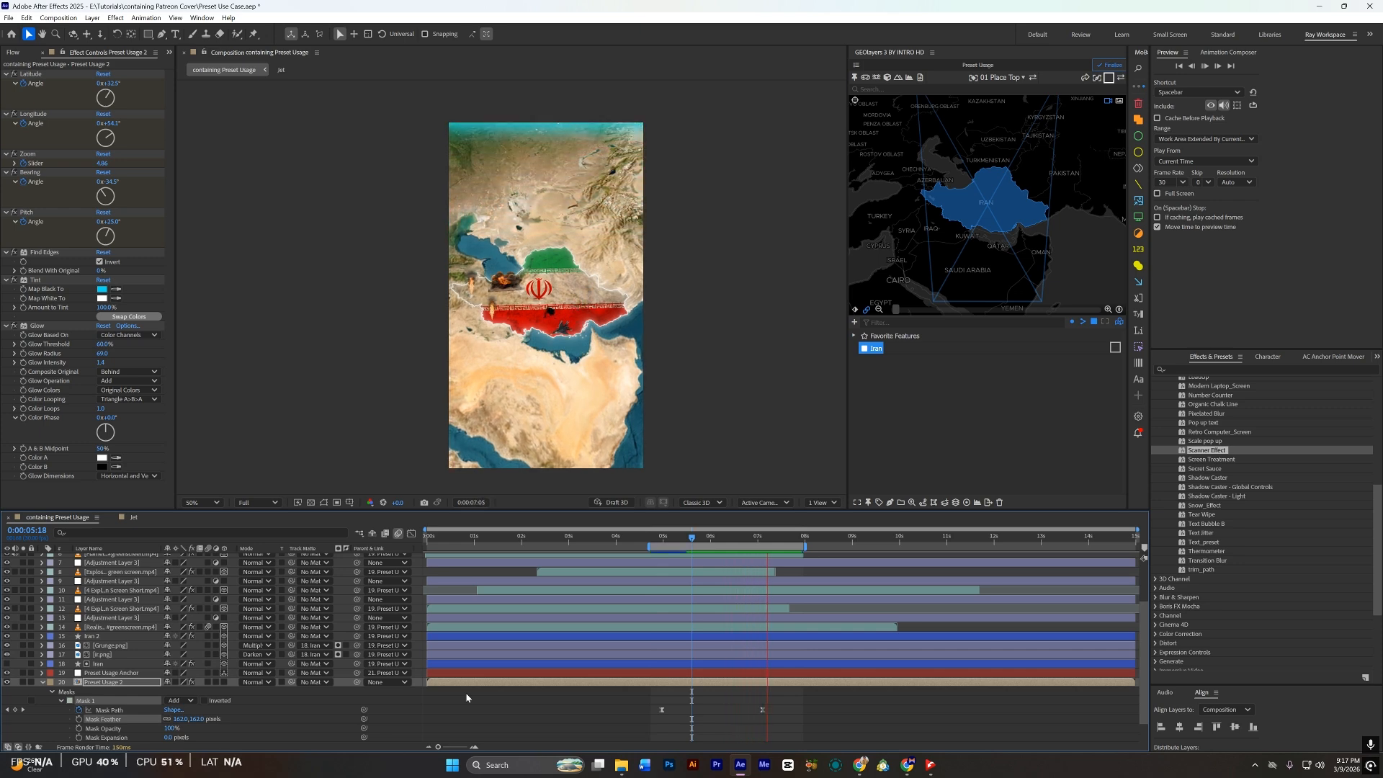
Step: Examine the Preset Usage 2 layer's keyframed properties and opacity, with the scanner band at 0:00:05:16
key(ctrl+a)
key(t)
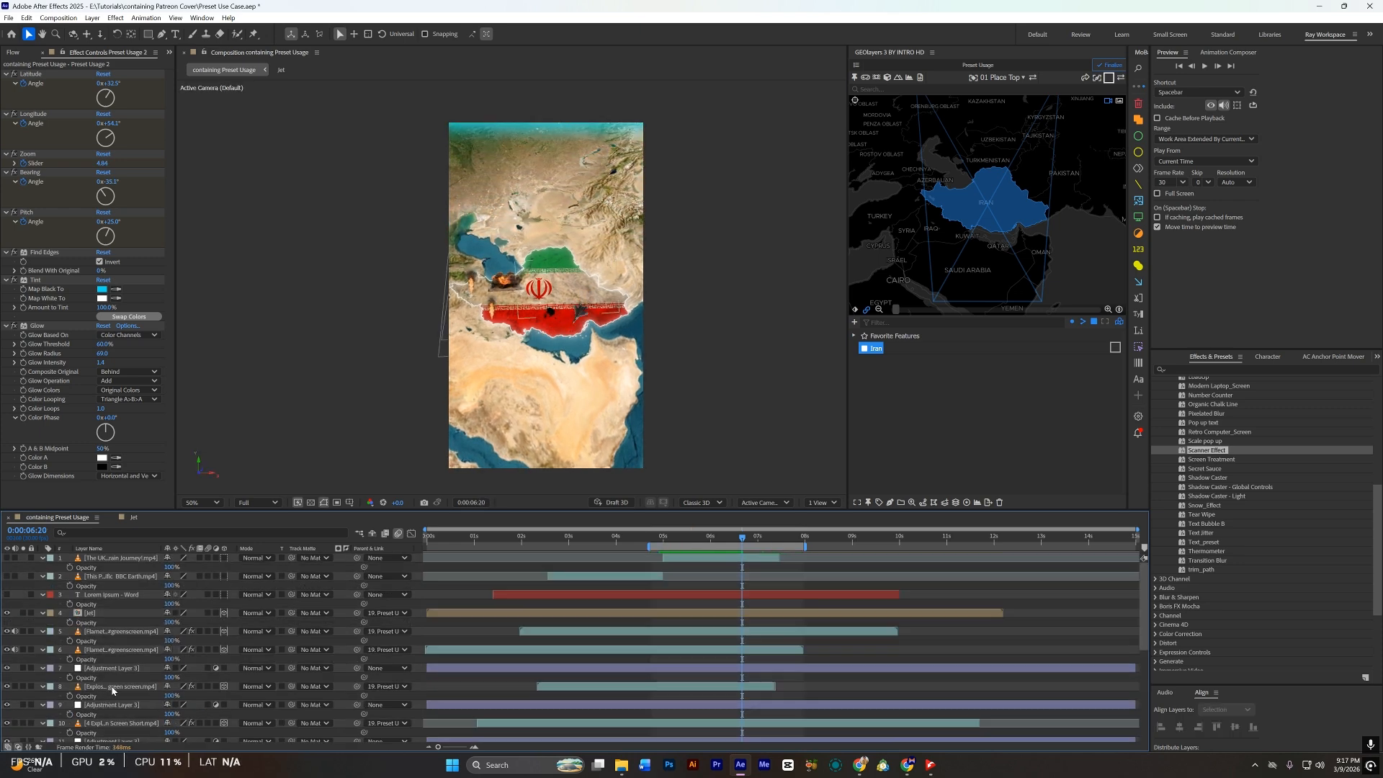
key(t)
click(111, 727)
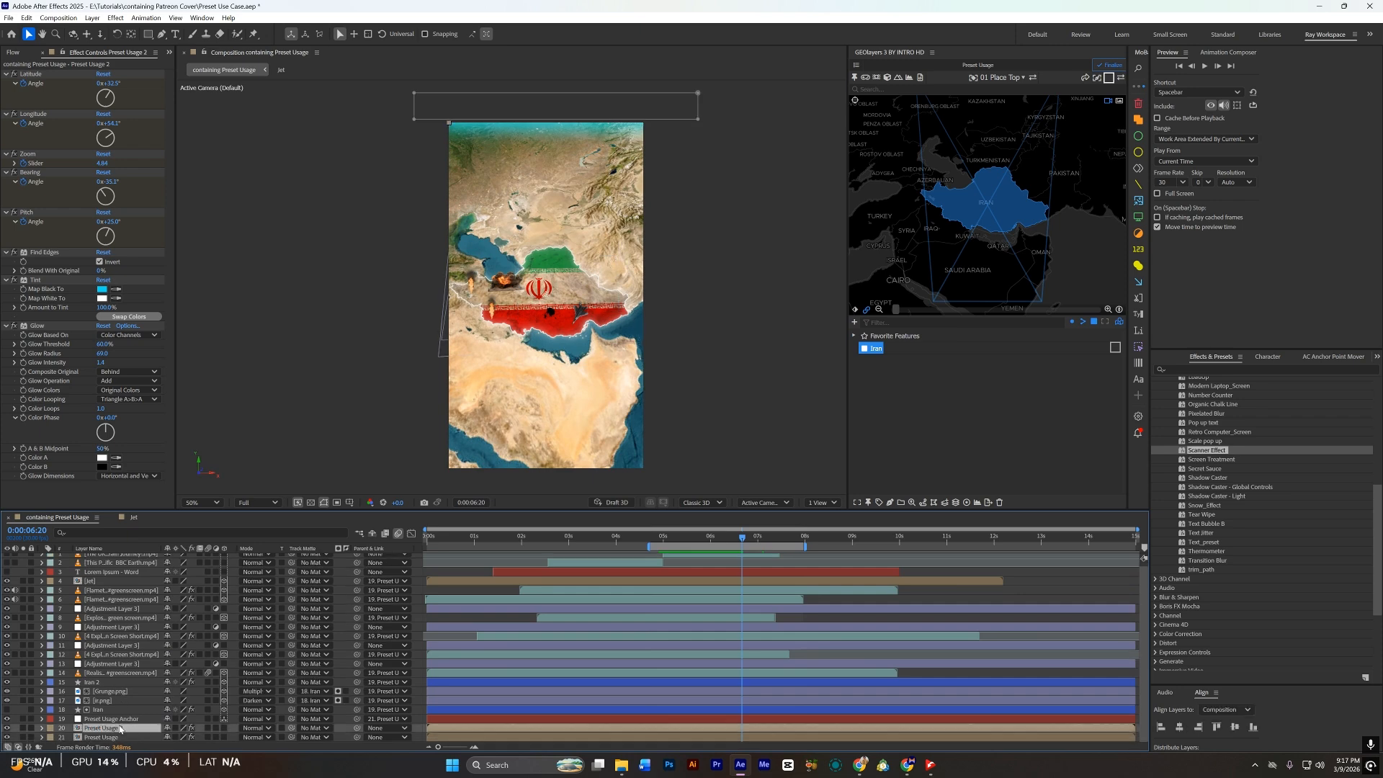
key(u)
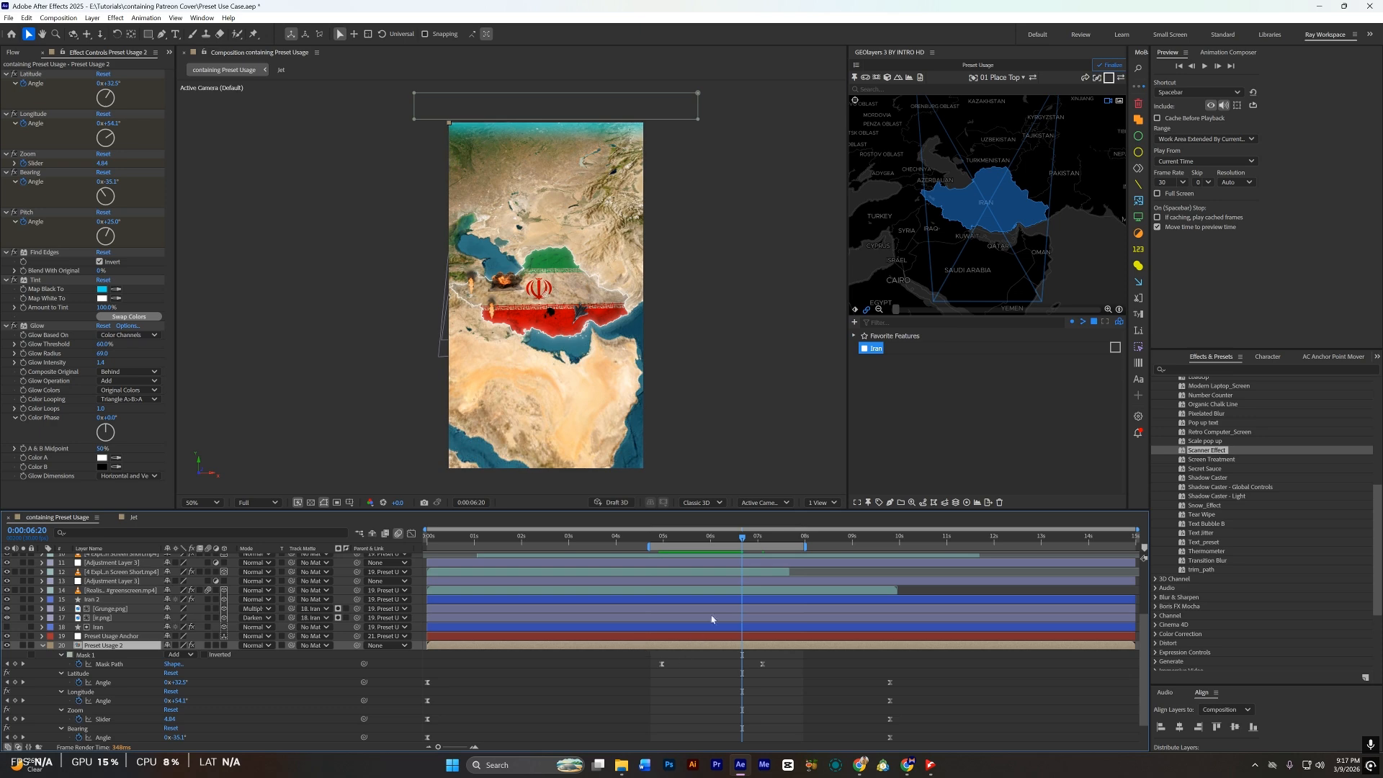
click(689, 537)
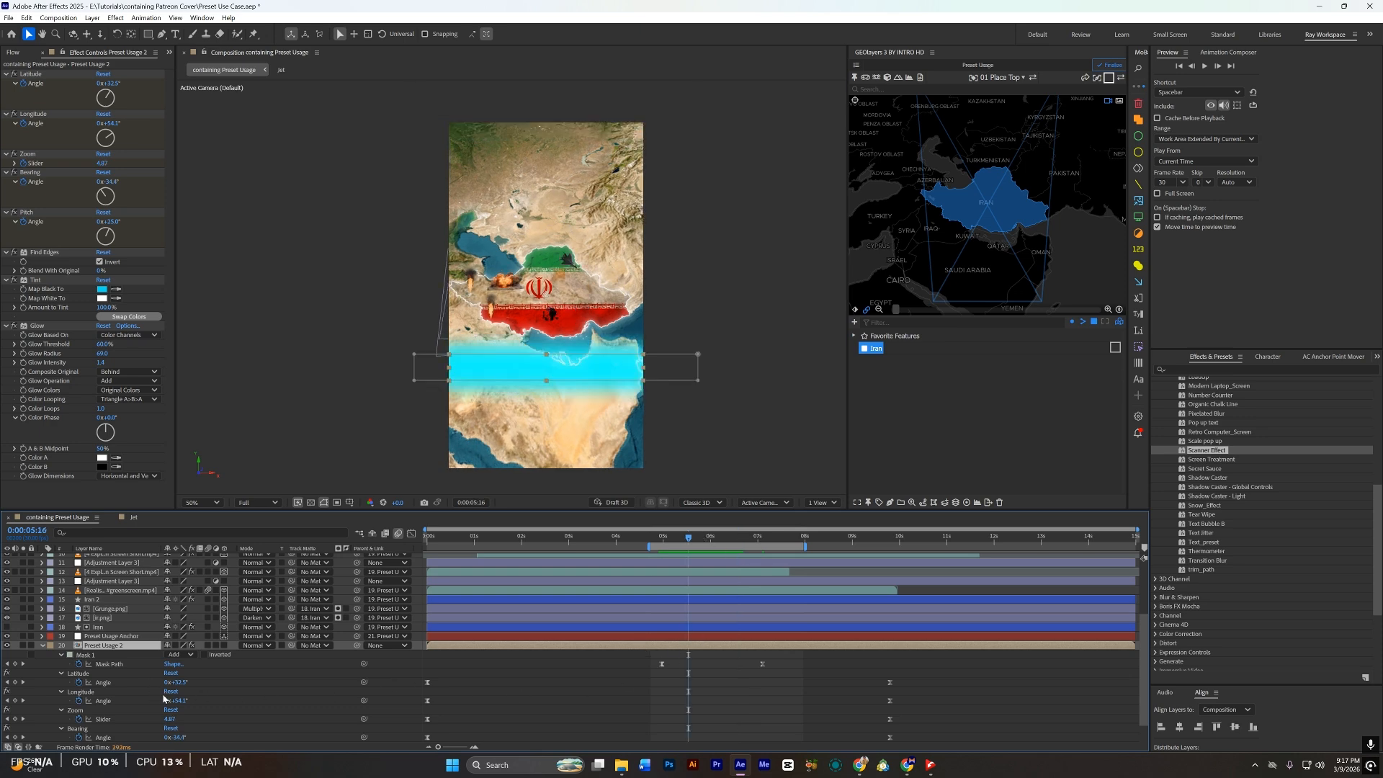
key(t)
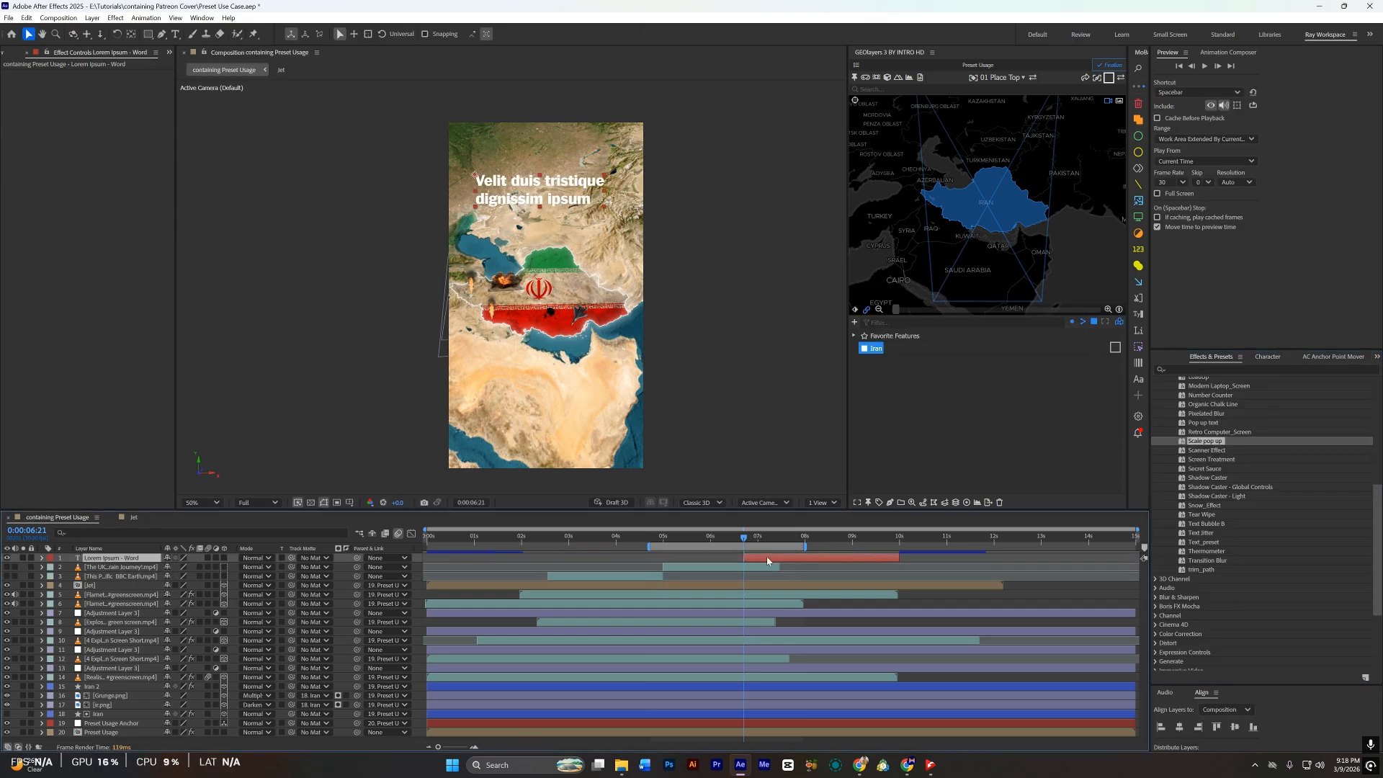
Step: Shift the Lorem Ipsum text layer to start just before 0:00:03:24 and apply the Scale pop up preset at 0:00:03:24
drag(675, 546, 625, 547)
drag(744, 557, 620, 558)
click(606, 537)
double_click(1205, 441)
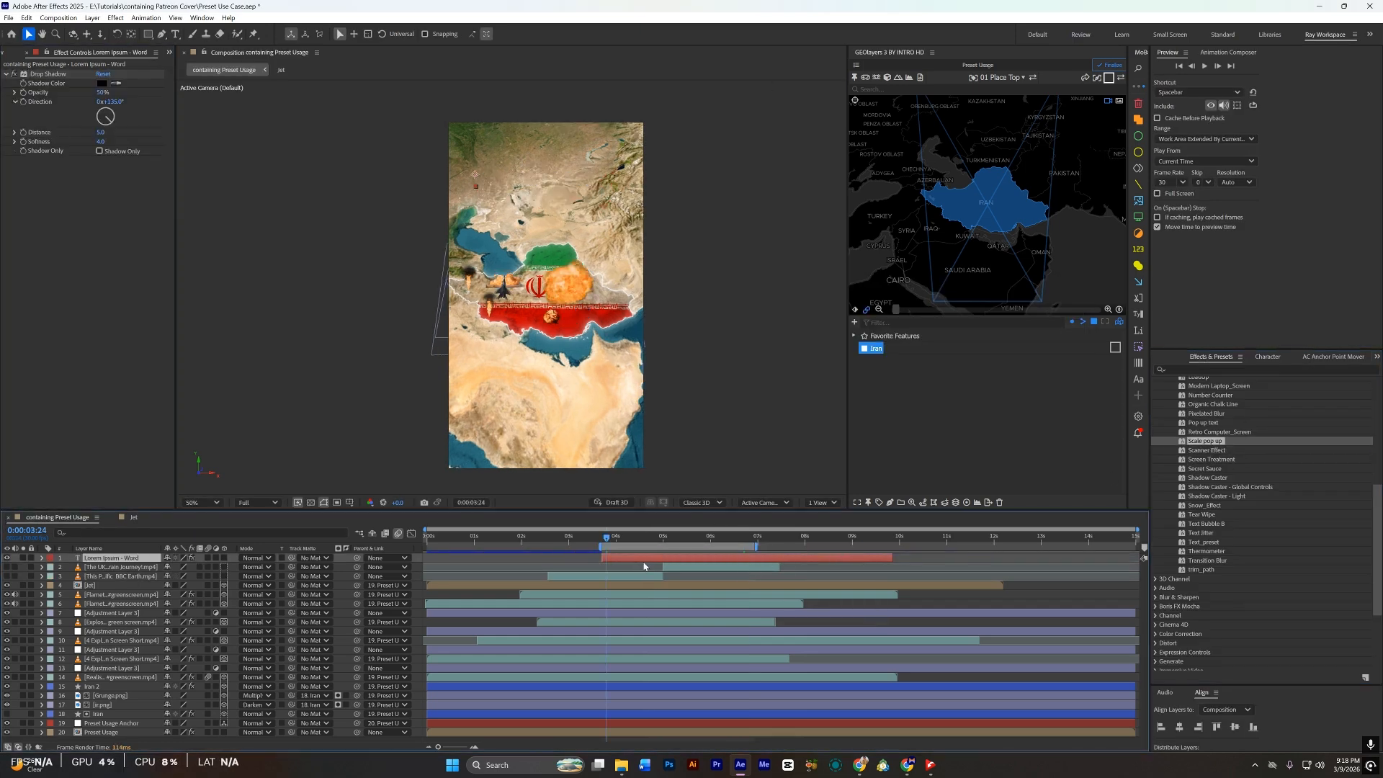
Step: Move the text layer's closing Scale, Opacity and Tracking Amount keyframes earlier, trim its end to the last keyframes, and preview the animation
key(u)
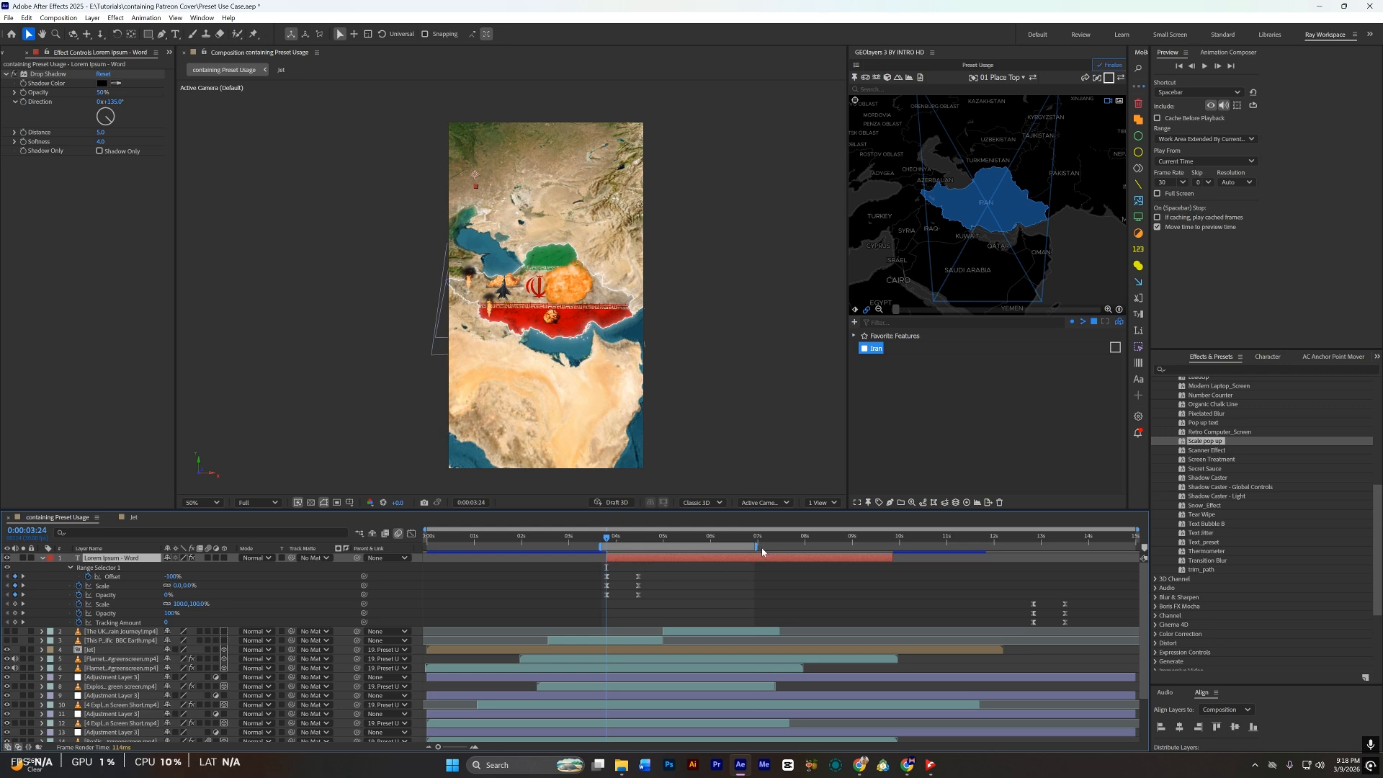
drag(1100, 602, 950, 609)
drag(734, 593, 736, 593)
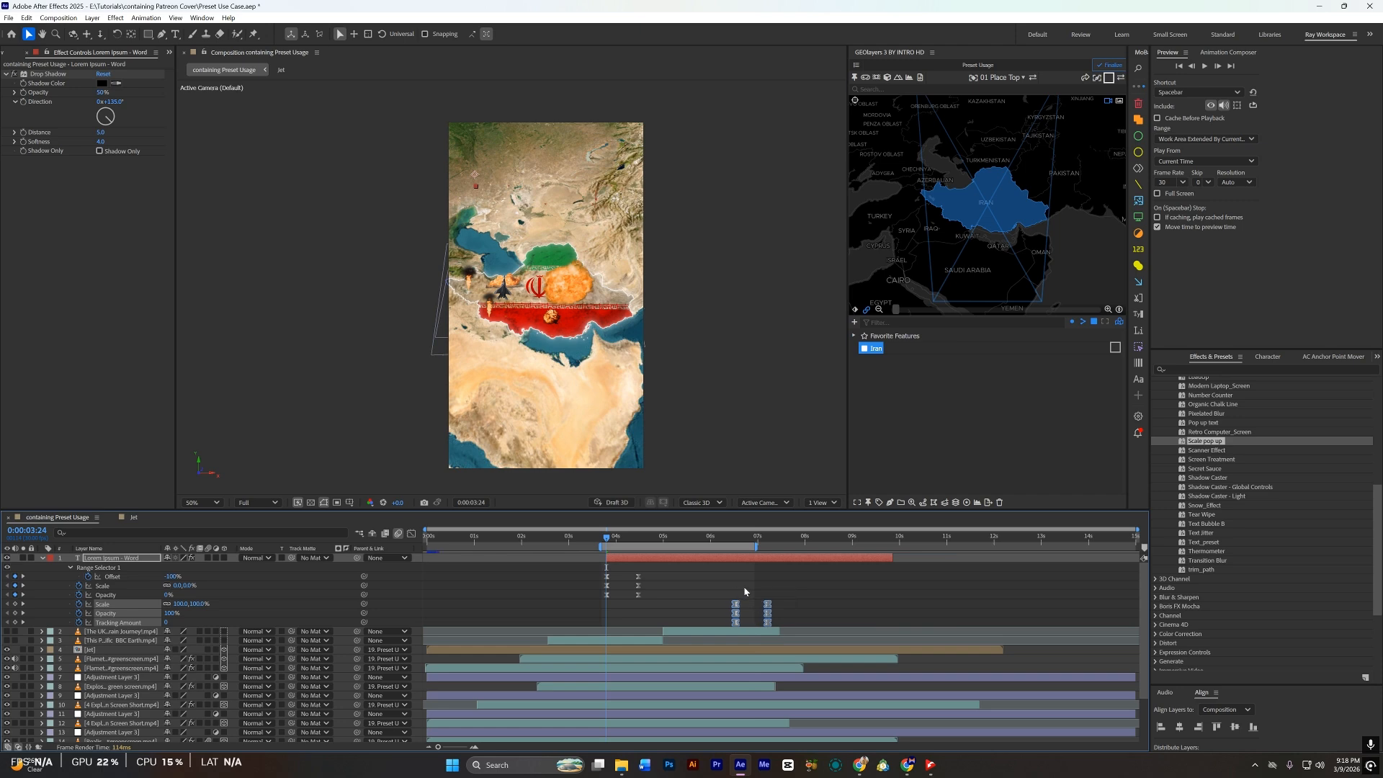
drag(893, 558, 798, 547)
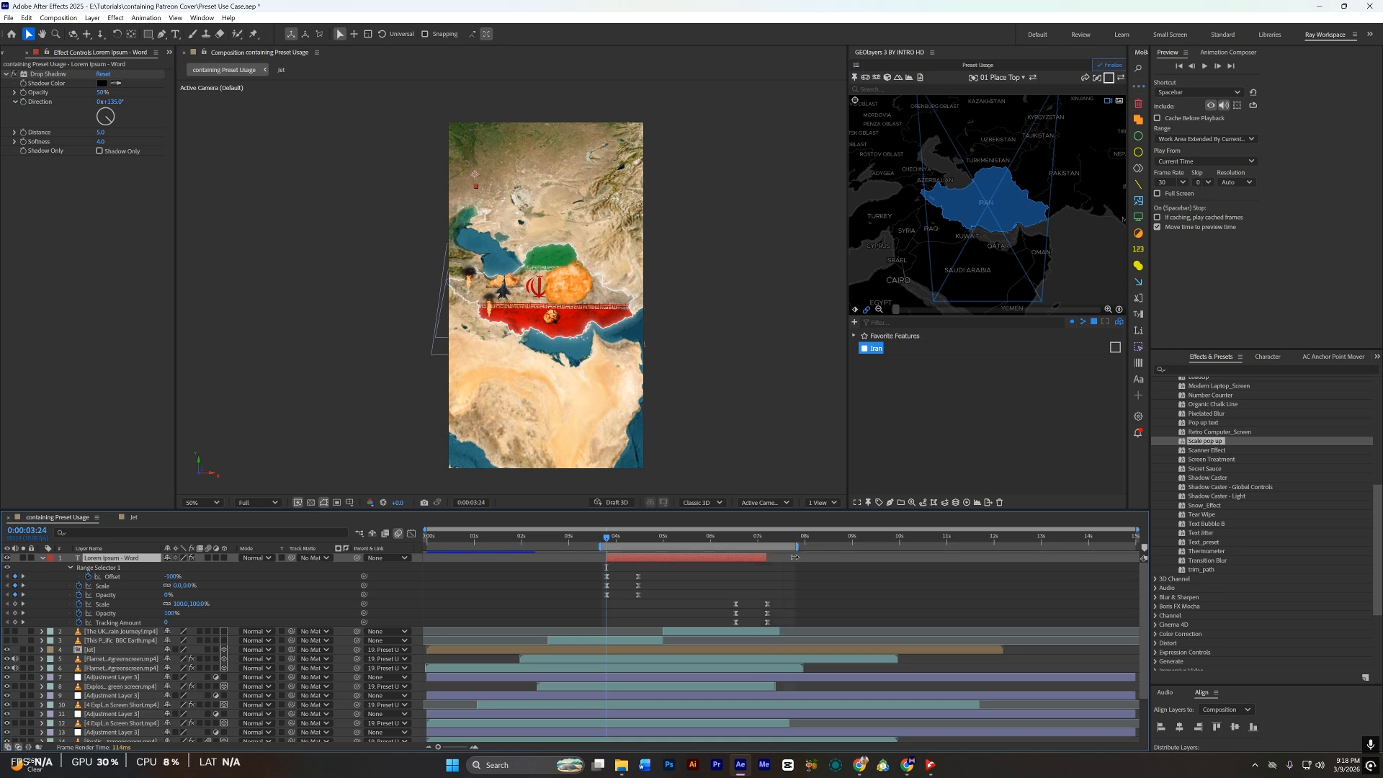
key(space)
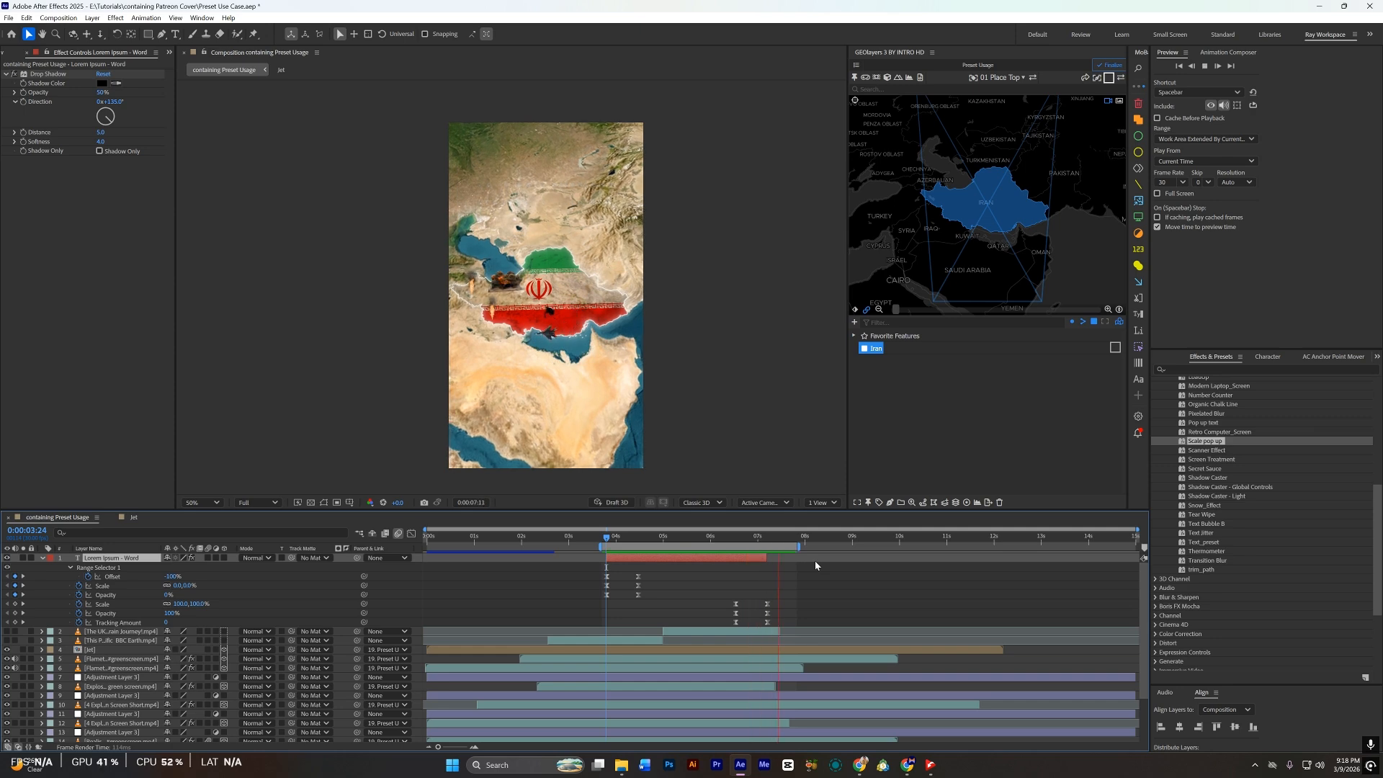
Step: Try the Retro Computer_Screen preset on a new adjustment layer at the top of the stack, preview it, and delete the layer
double_click(1211, 433)
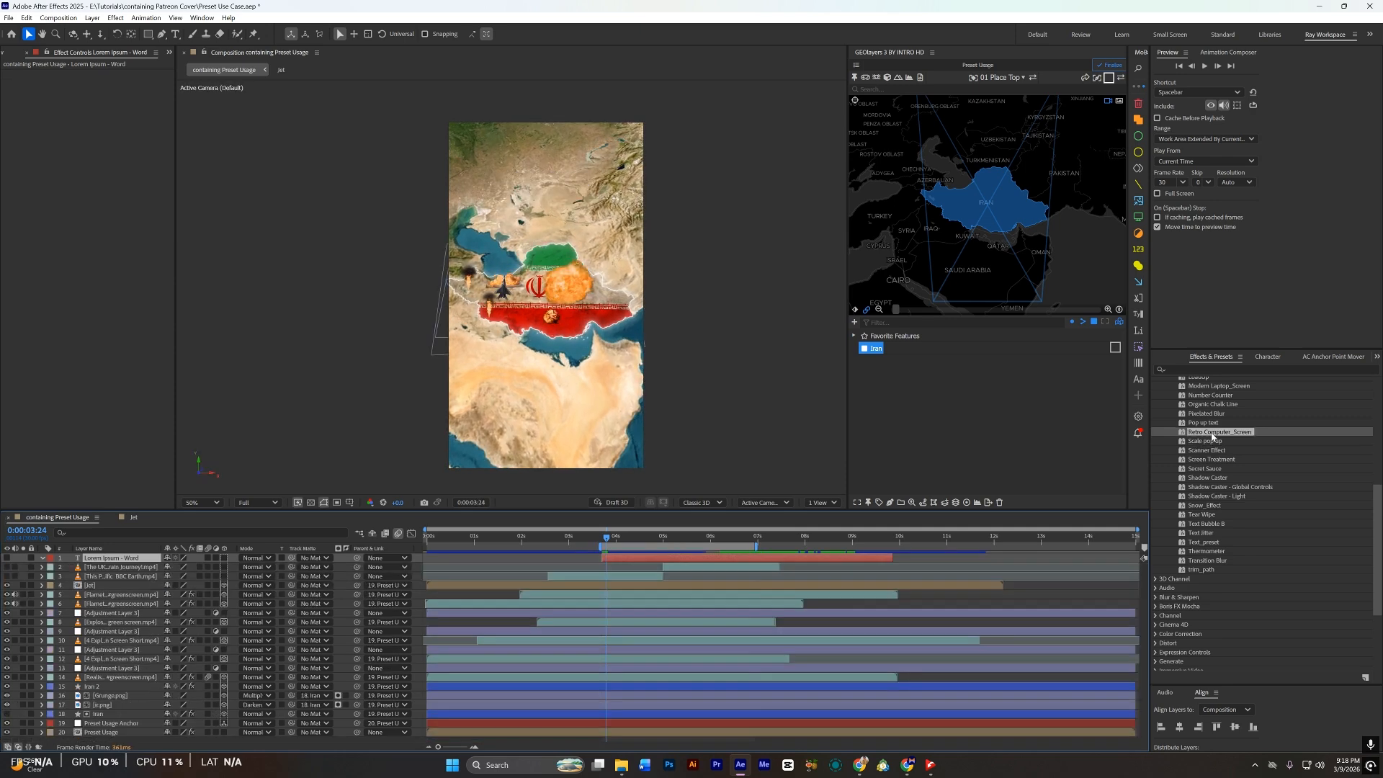
key(ctrl+z)
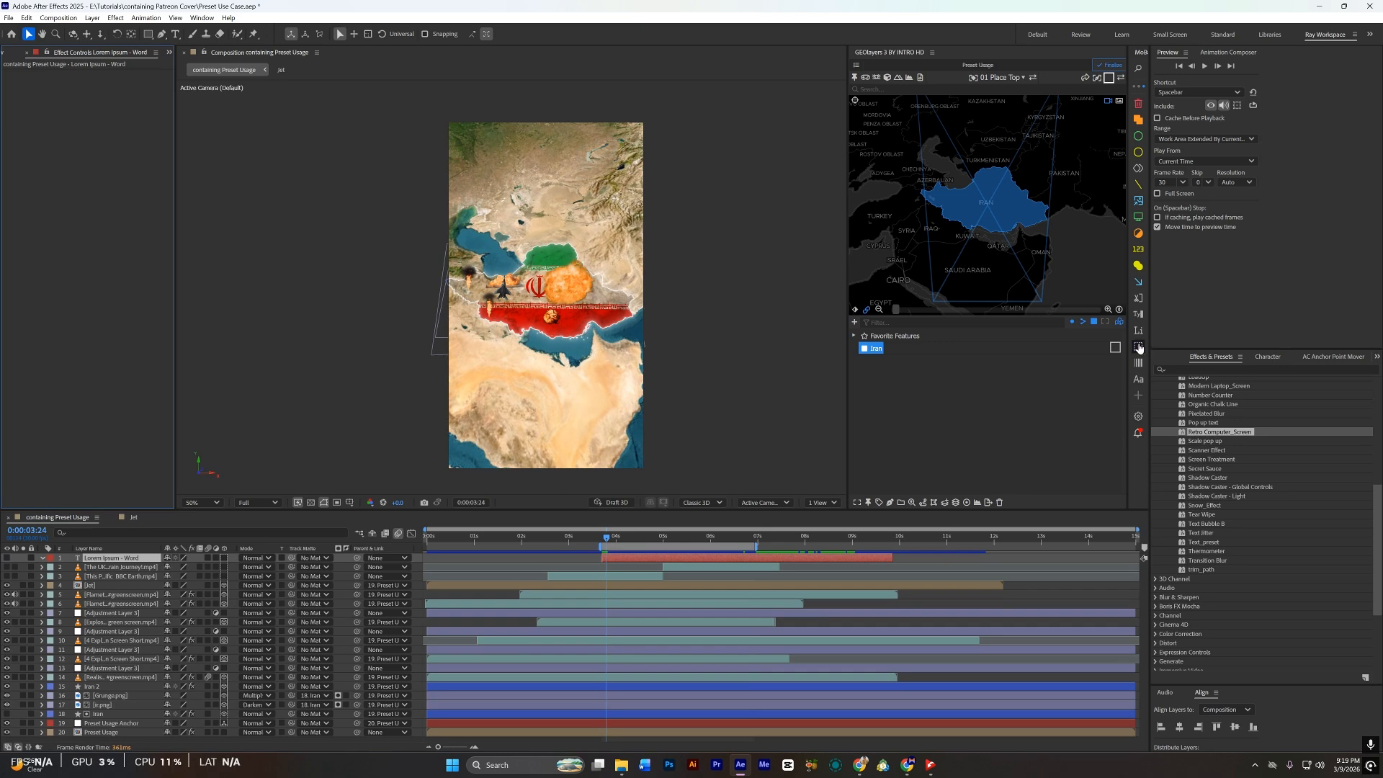
click(1139, 348)
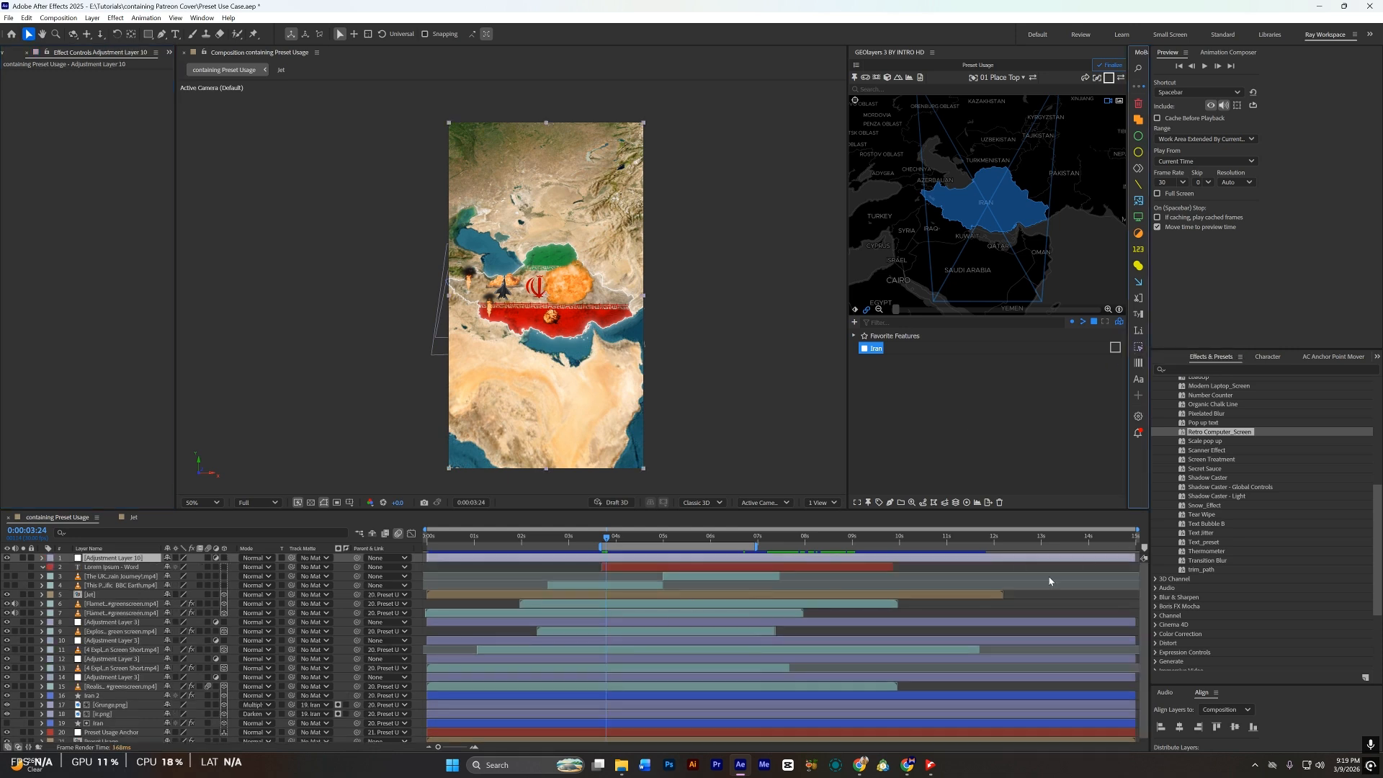
double_click(1215, 432)
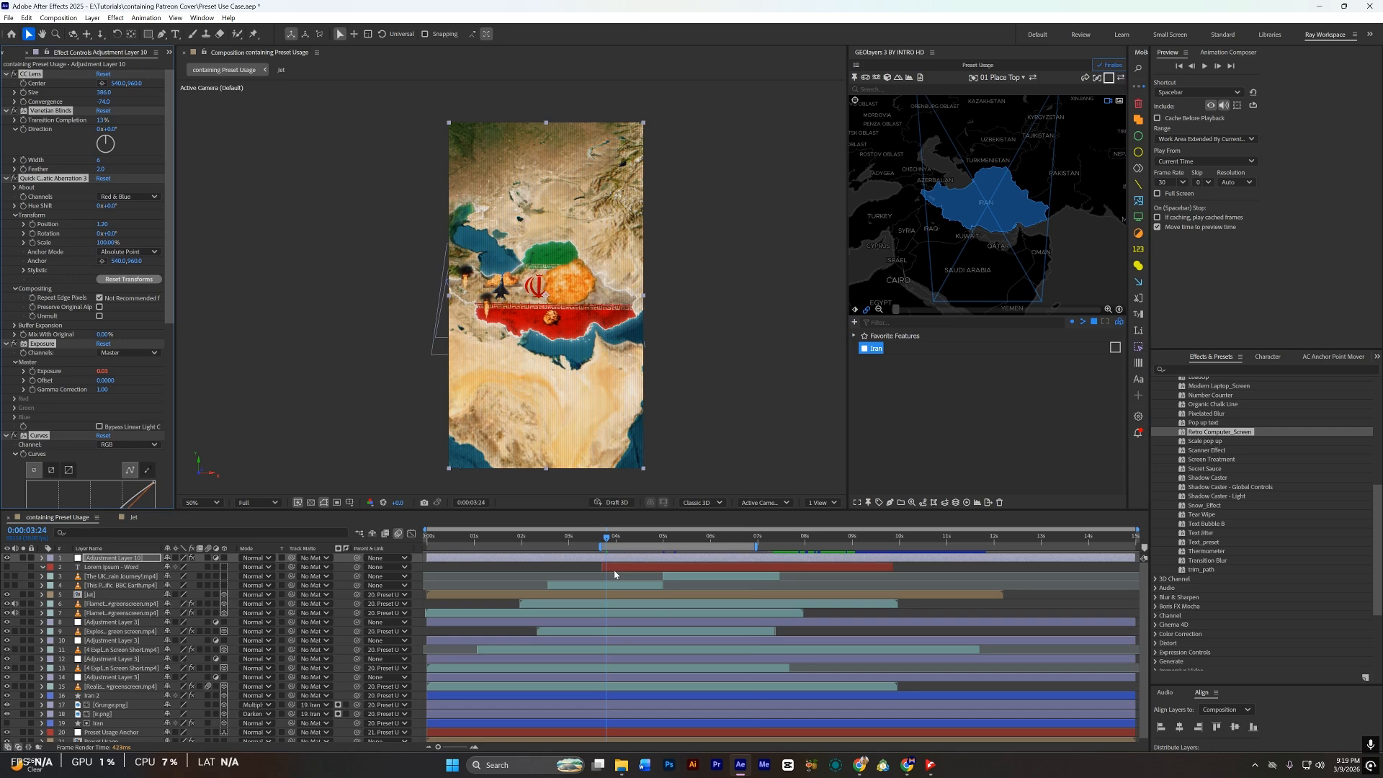
key(space)
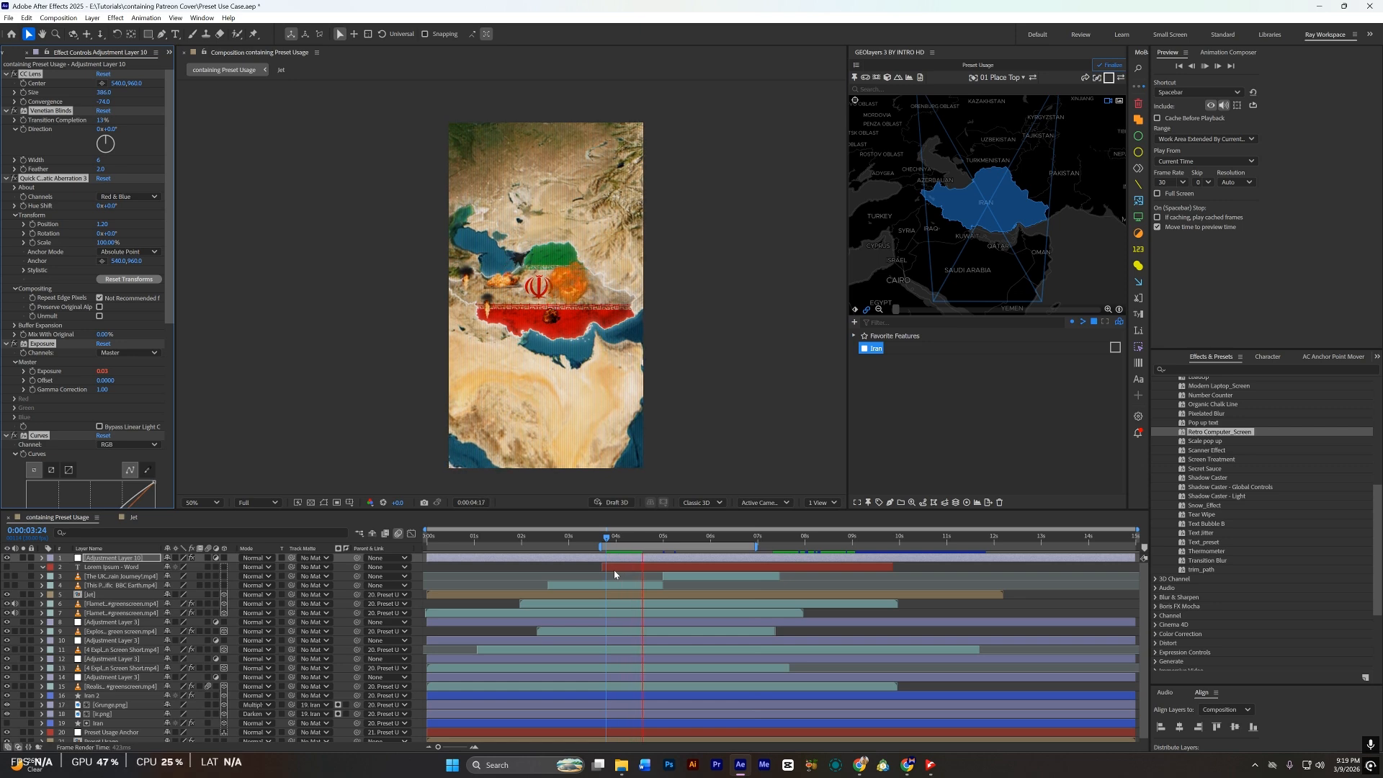
key(Delete)
Step: Apply the Pop up text preset to the text layer at 0:00:03:24 and move its closing keyframes to the layer's end
click(618, 560)
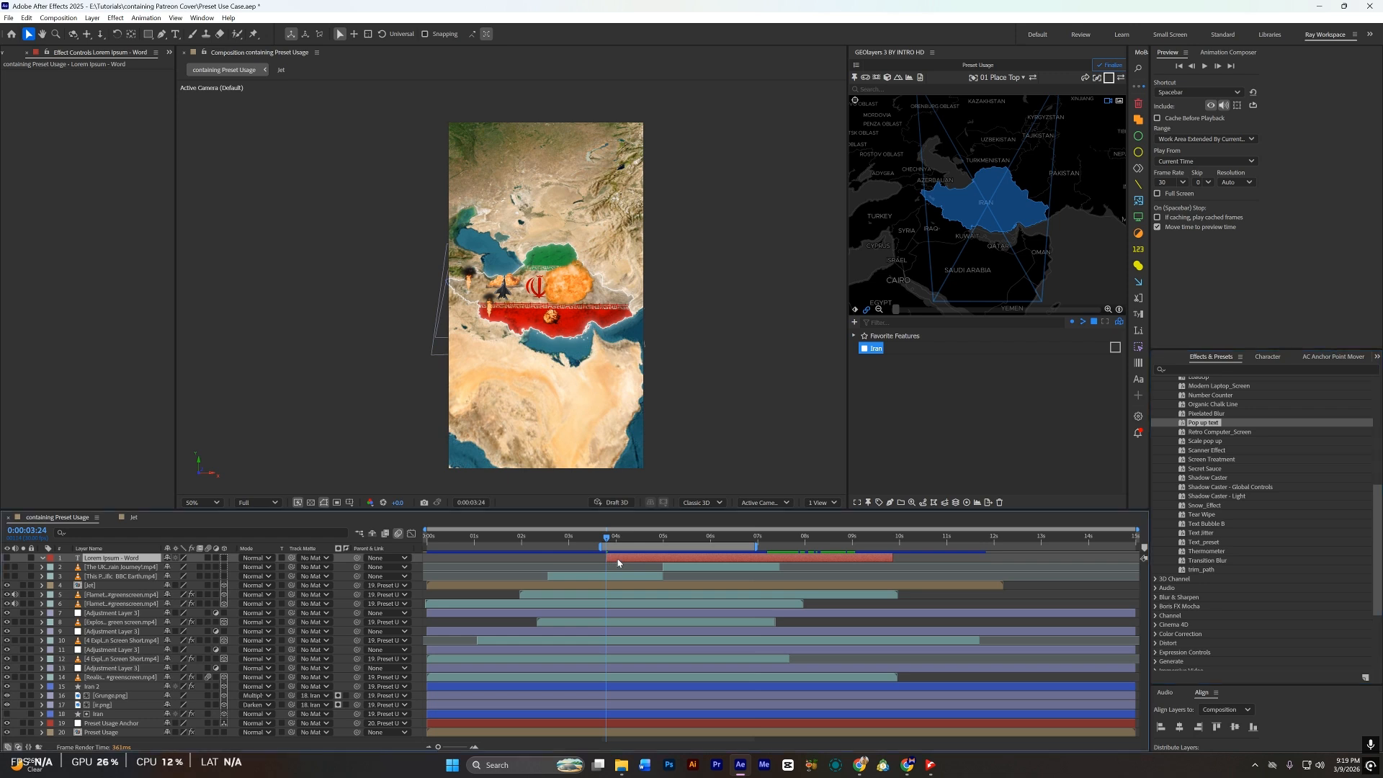
key(u)
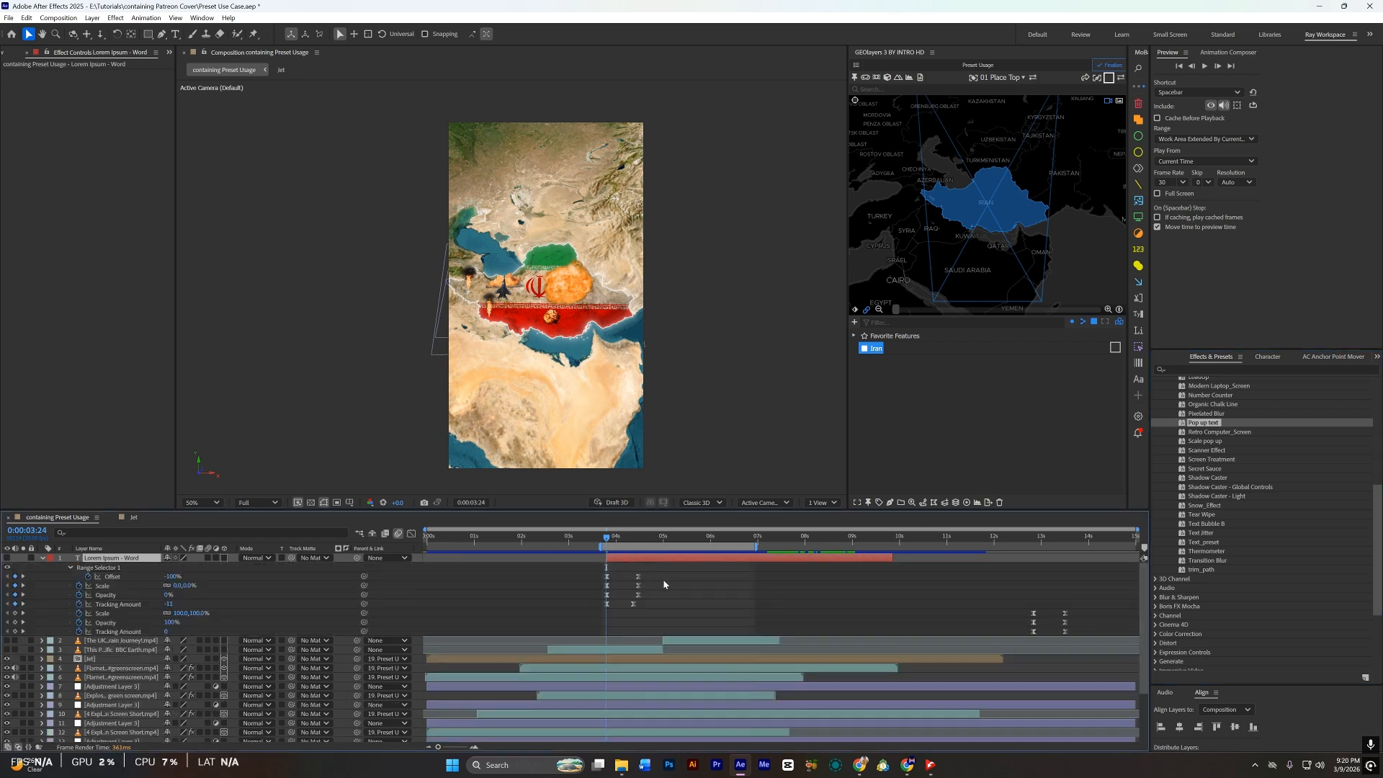
drag(1092, 606, 881, 569)
click(1032, 611)
Step: Make the text layer visible, preview the pop-up animation from 0:00:03:21, and return to 0:00:04:21
click(707, 538)
click(7, 557)
click(604, 537)
key(space)
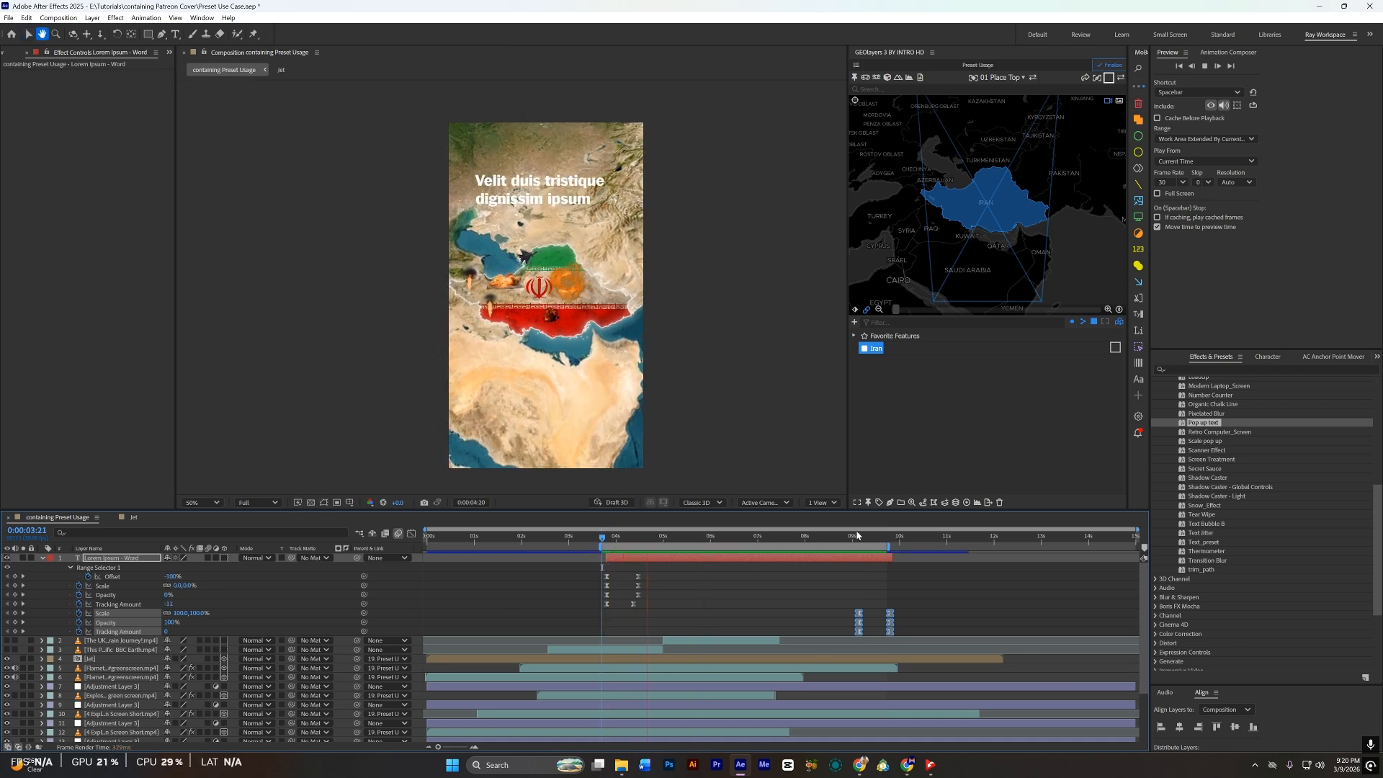
click(855, 539)
key(space)
click(649, 537)
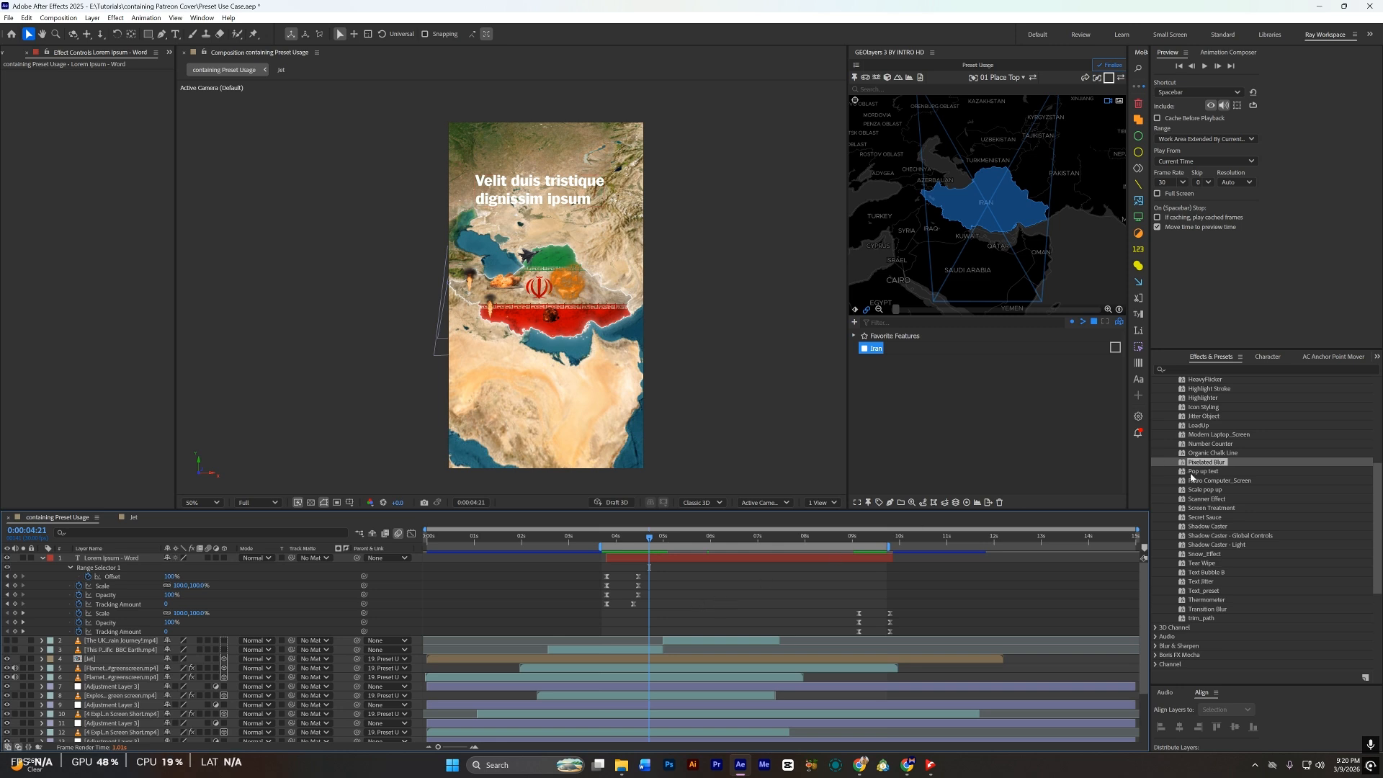
Step: Bring the Flow easing curve editor into view in place of the text layer's effect controls
click(169, 53)
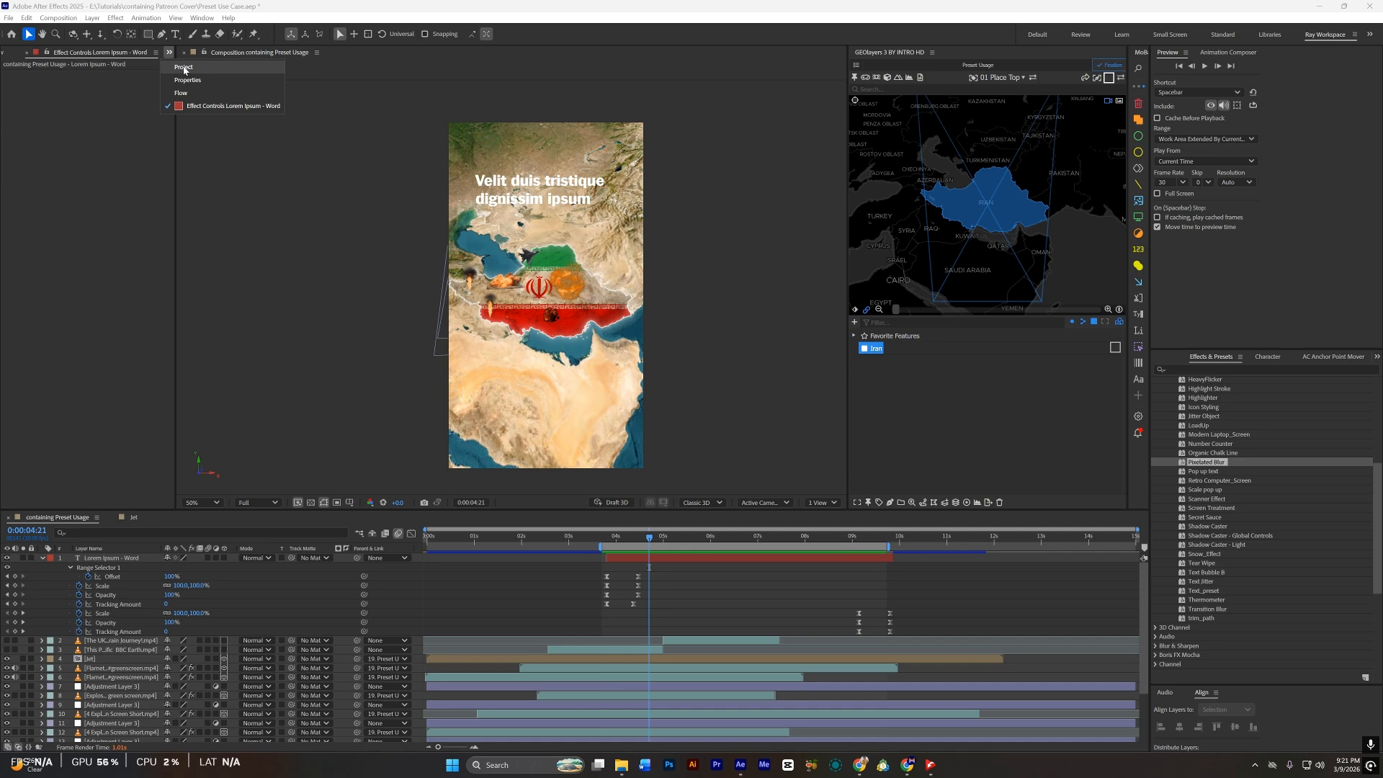
click(3, 54)
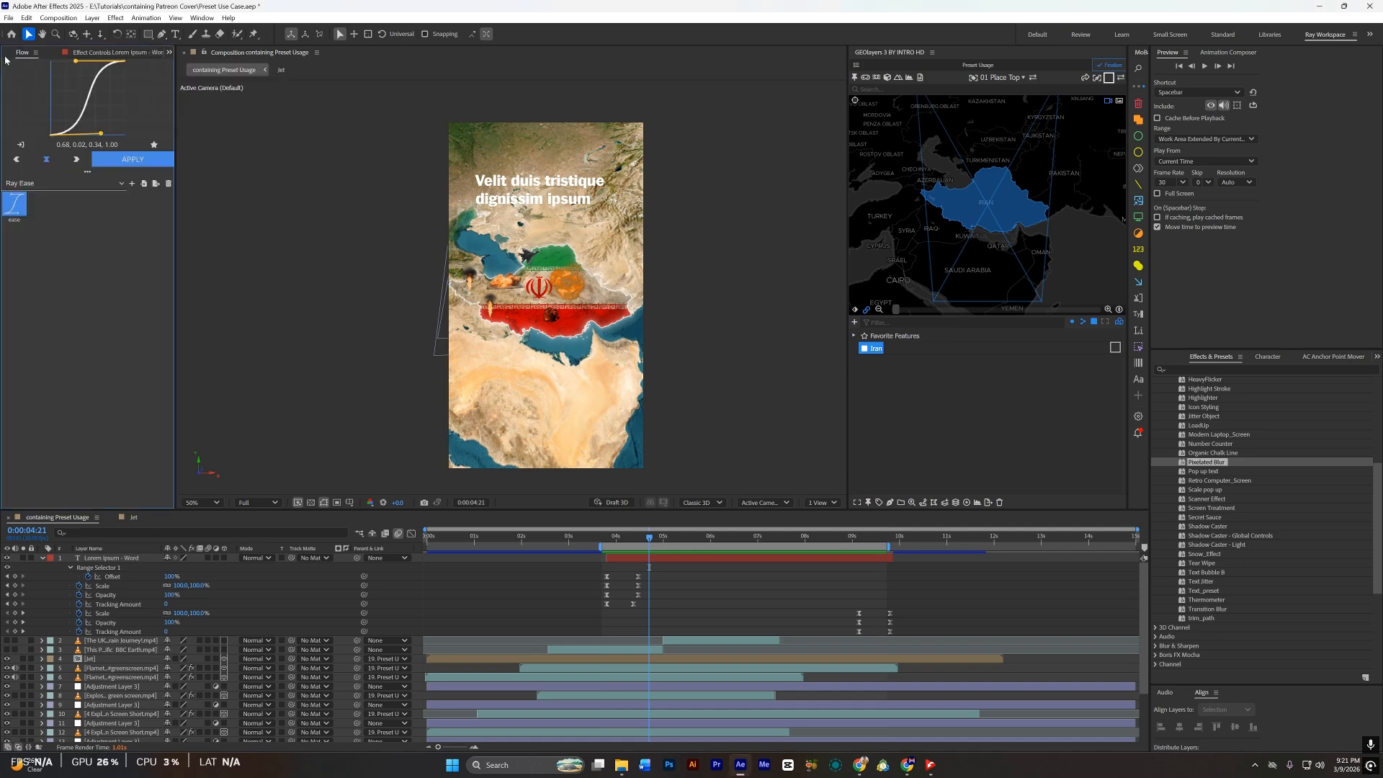
Step: Rename the Screenshot (46) image in the Downloads folder to Stupid and import it into the project
click(16, 54)
key(ctrl+i)
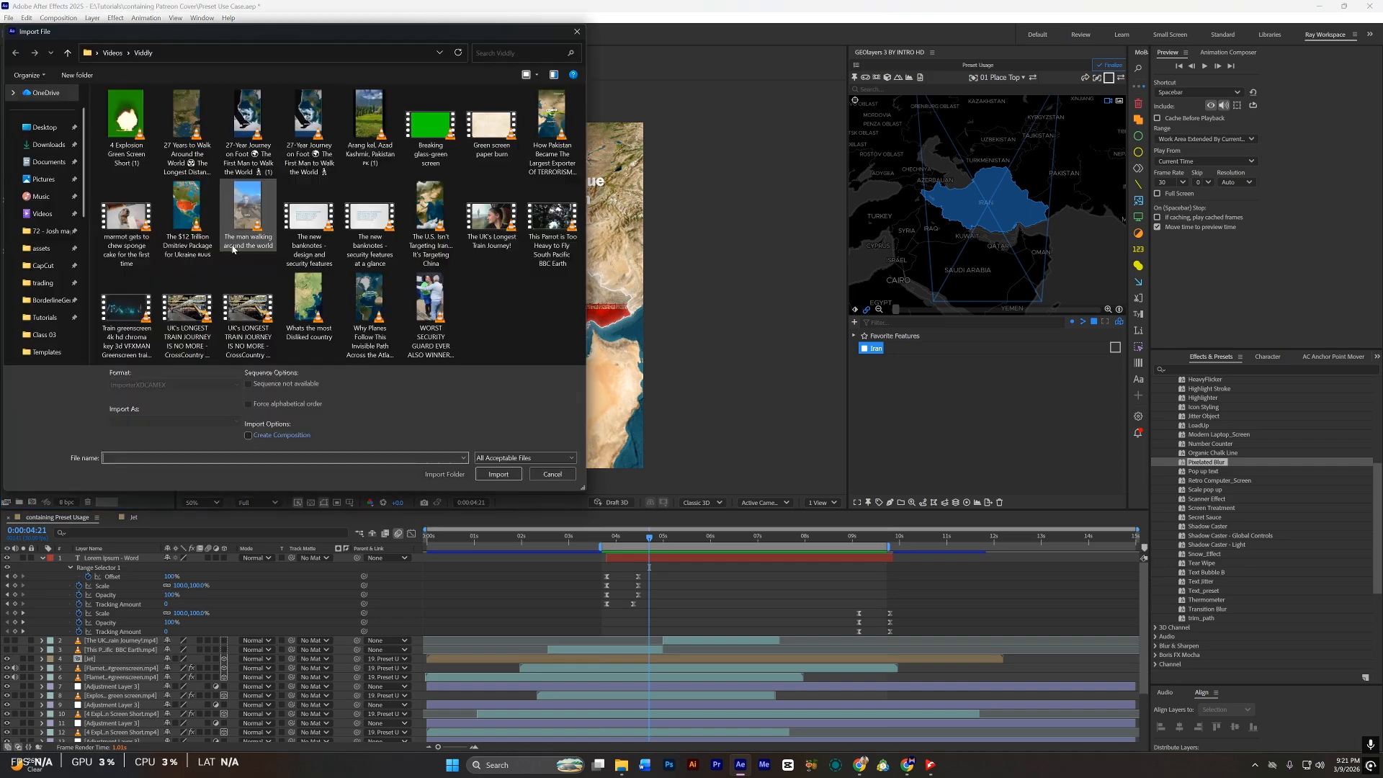
scroll(404, 324, down, 10)
scroll(404, 324, down, 1)
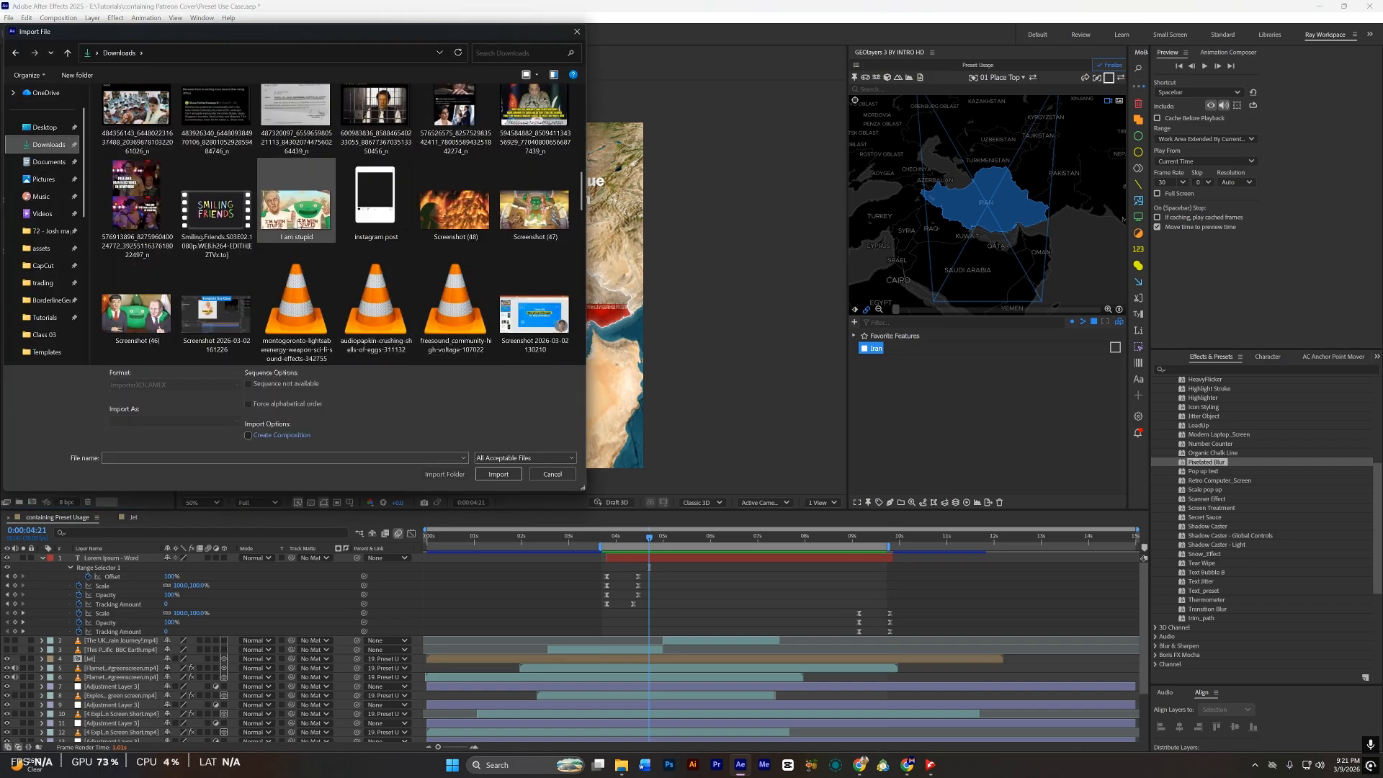
double_click(140, 308)
key(Delete)
key(ctrl+i)
scroll(297, 309, down, 10)
double_click(142, 306)
key(Delete)
key(ctrl+i)
scroll(288, 306, down, 10)
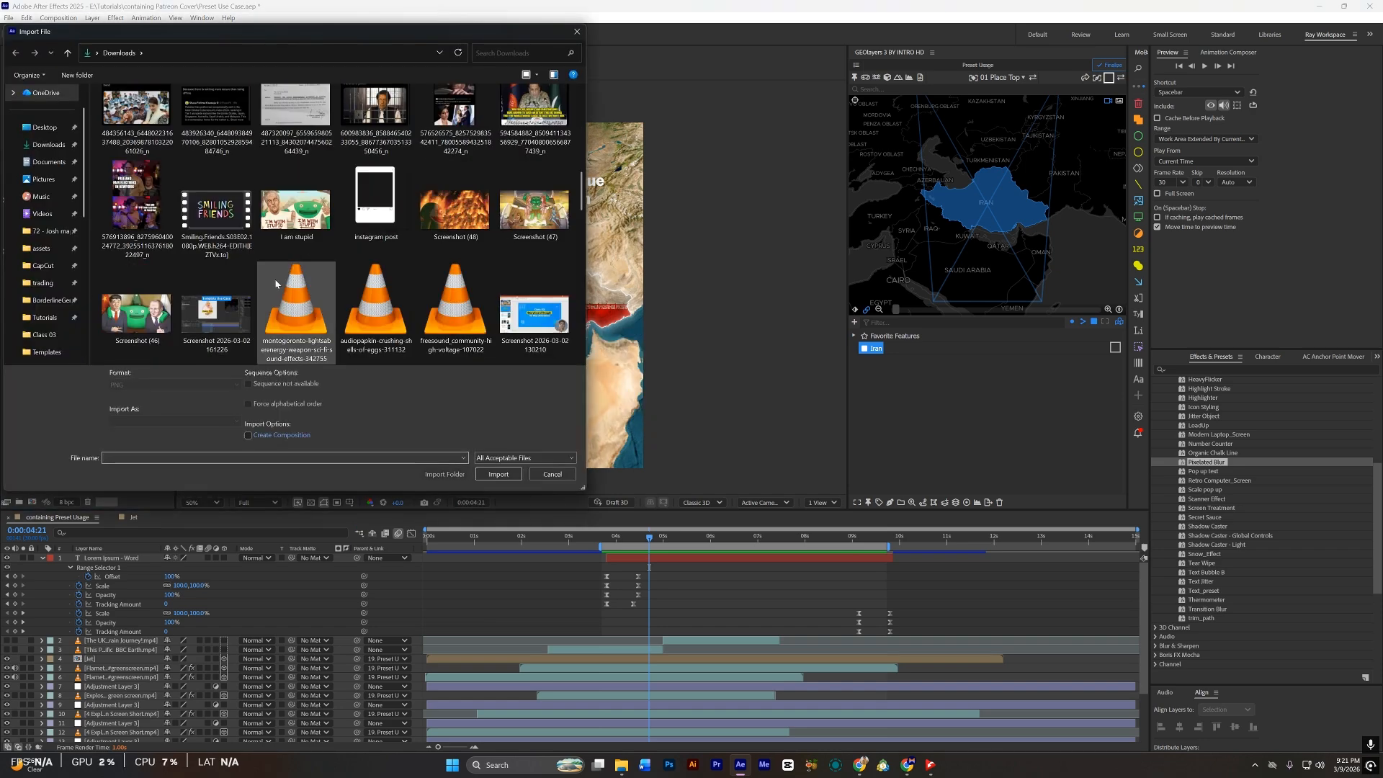
click(139, 306)
key(F2)
text(Stupid)
double_click(139, 309)
Step: Place Stupid.png above the text layer near 0:00:04:21, scale it to 55%, and mask it with a rectangle inside the frame
mouse_move(34, 261)
mouse_down()
mouse_move(667, 567)
mouse_move(642, 556)
mouse_up()
key(s)
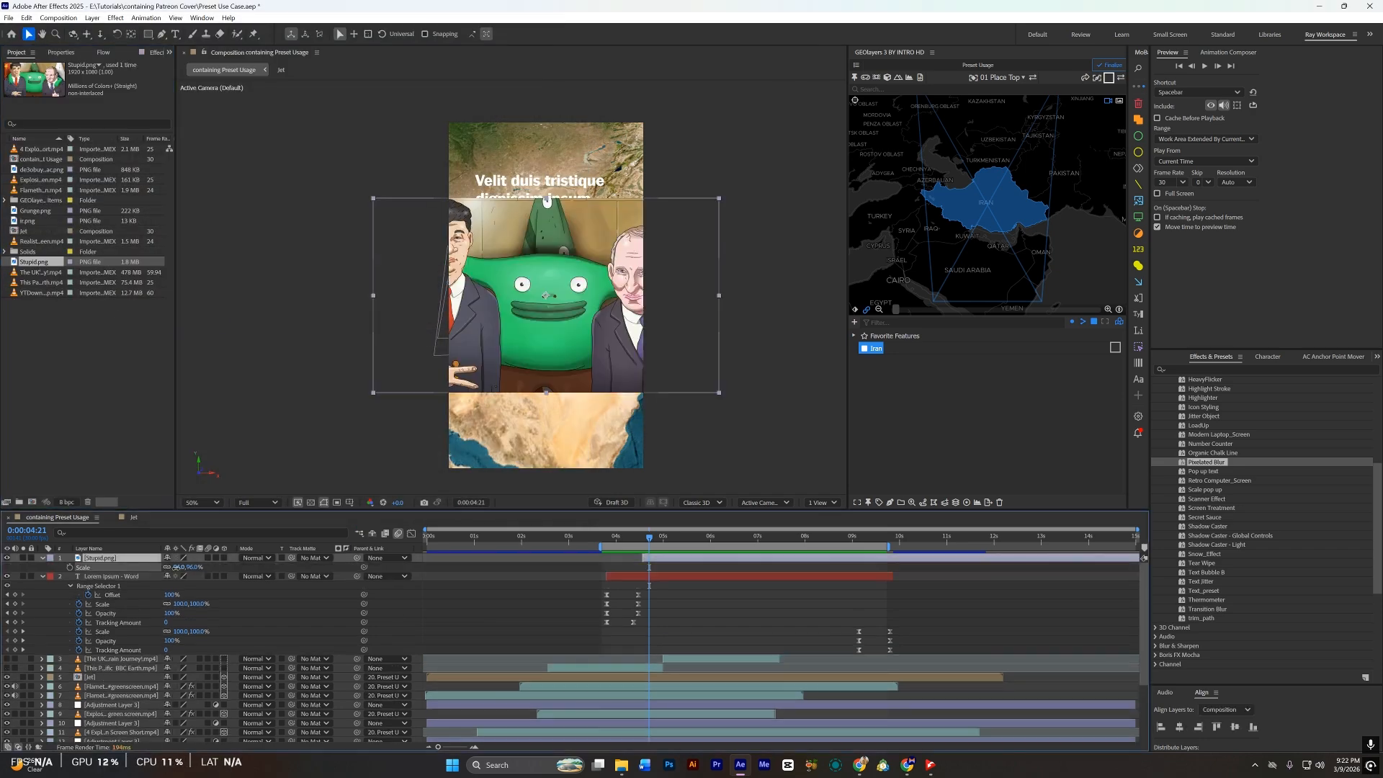
drag(178, 567, 156, 567)
click(148, 34)
drag(456, 244, 635, 341)
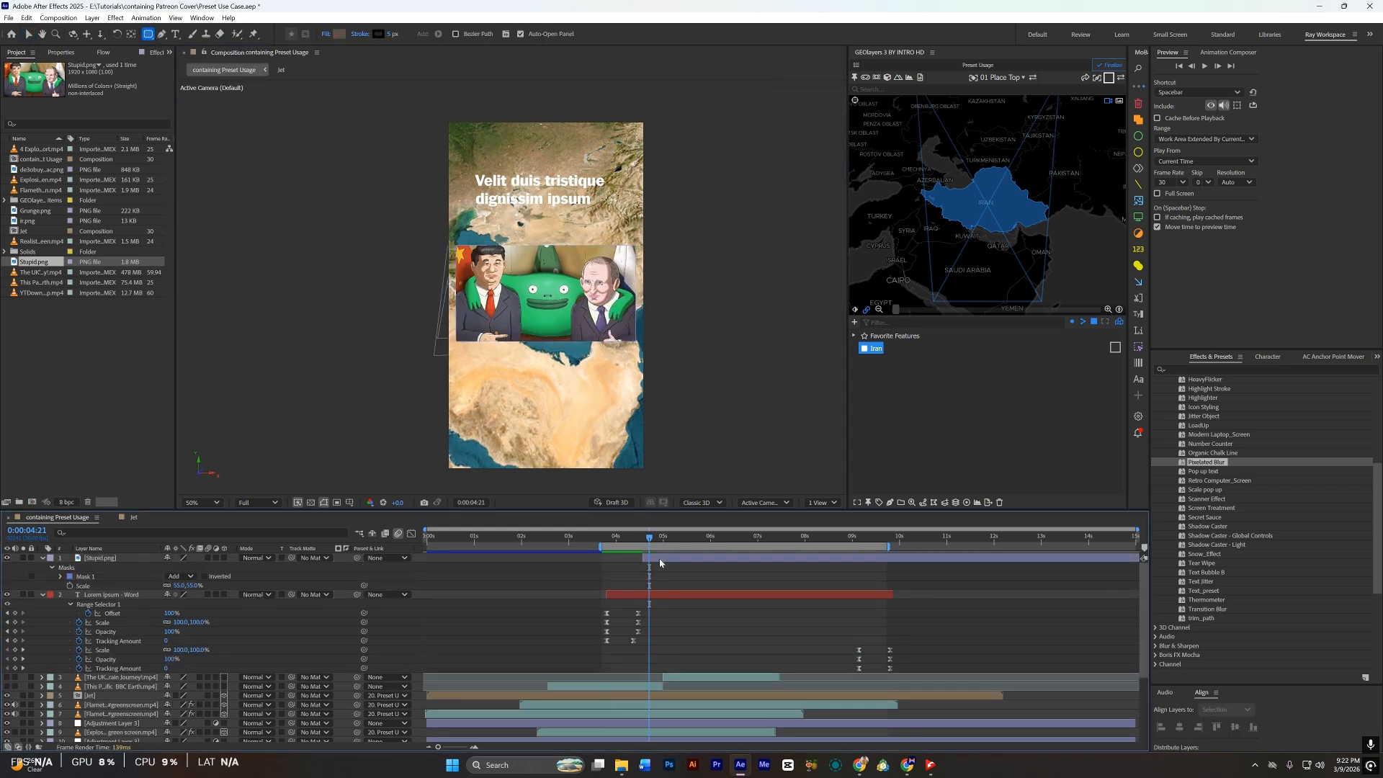
Step: Try the Pixelated Blur preset on a duplicate of the Stupid.png layer, and delete both image layers
key(ctrl+d)
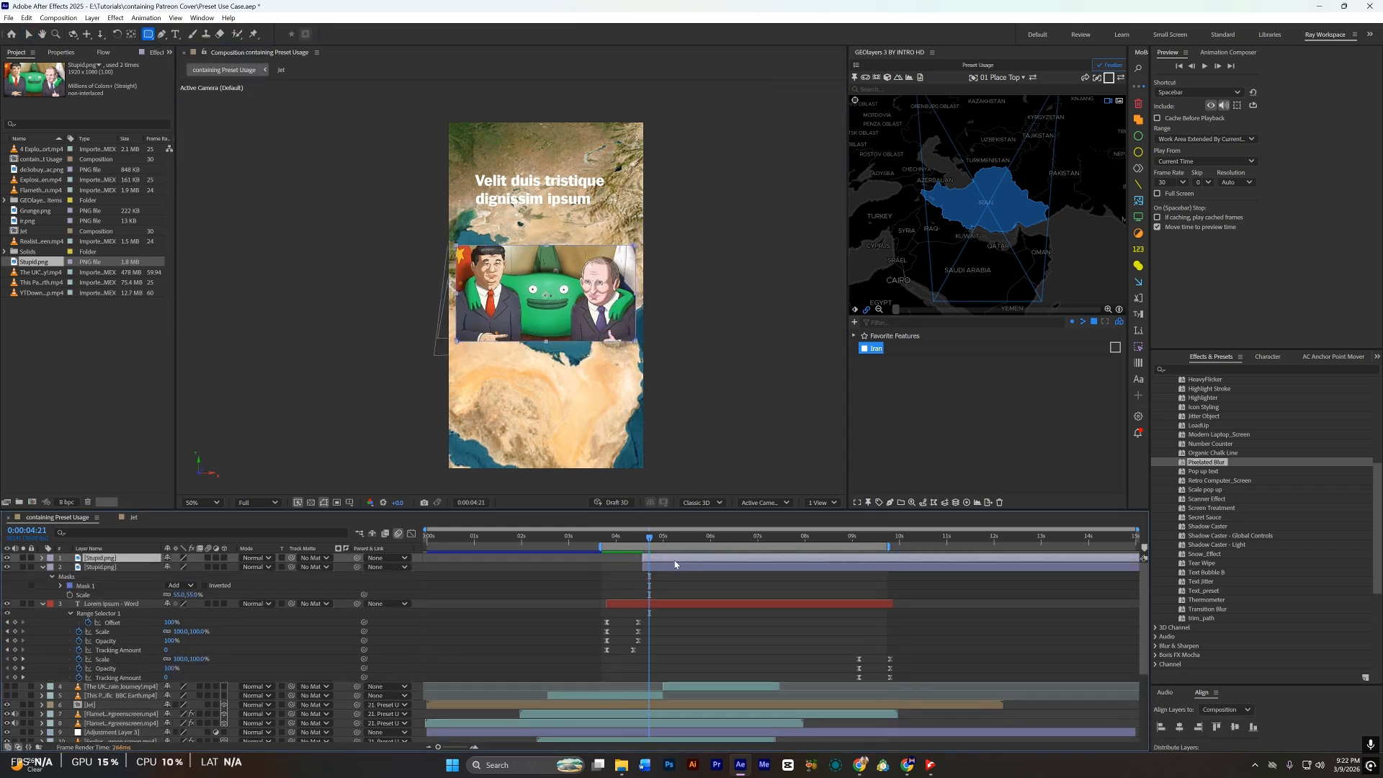
double_click(1206, 462)
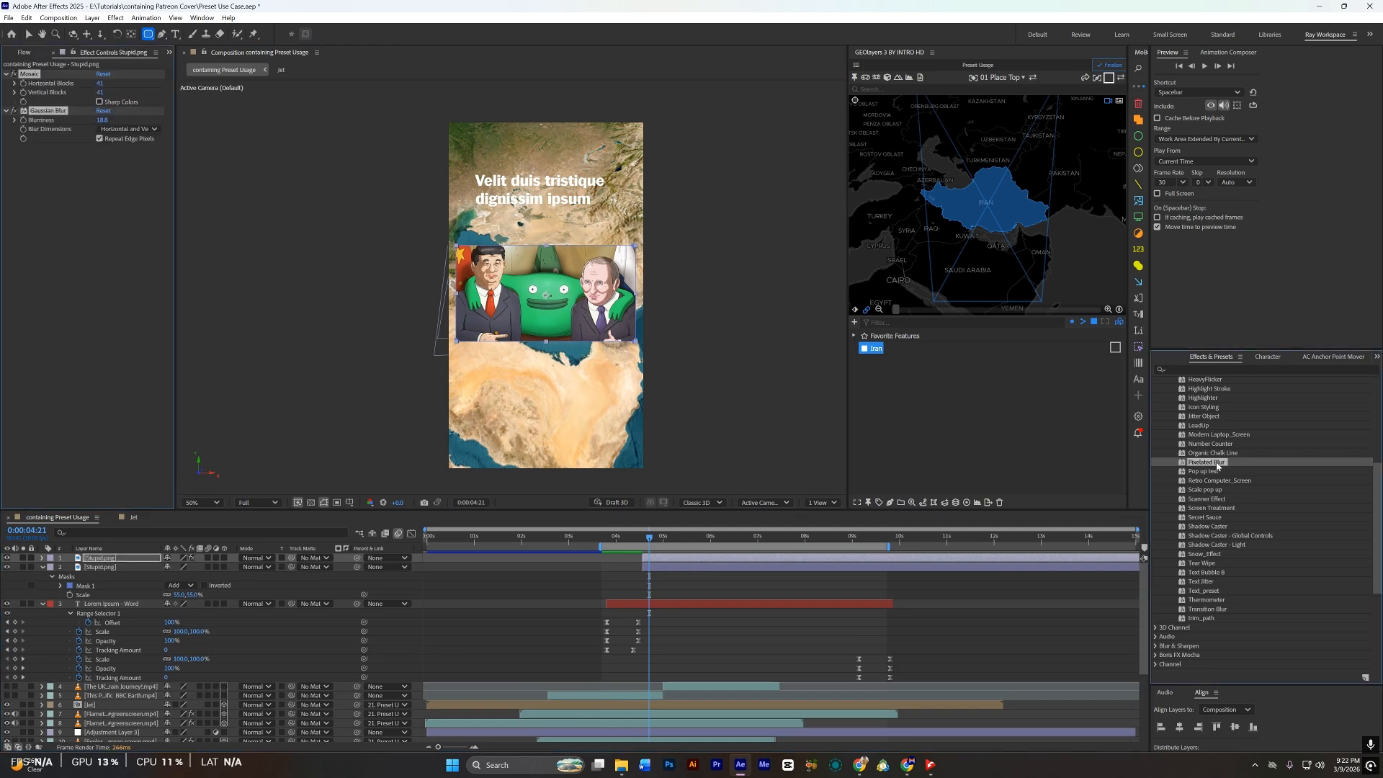
click(660, 592)
key(Delete)
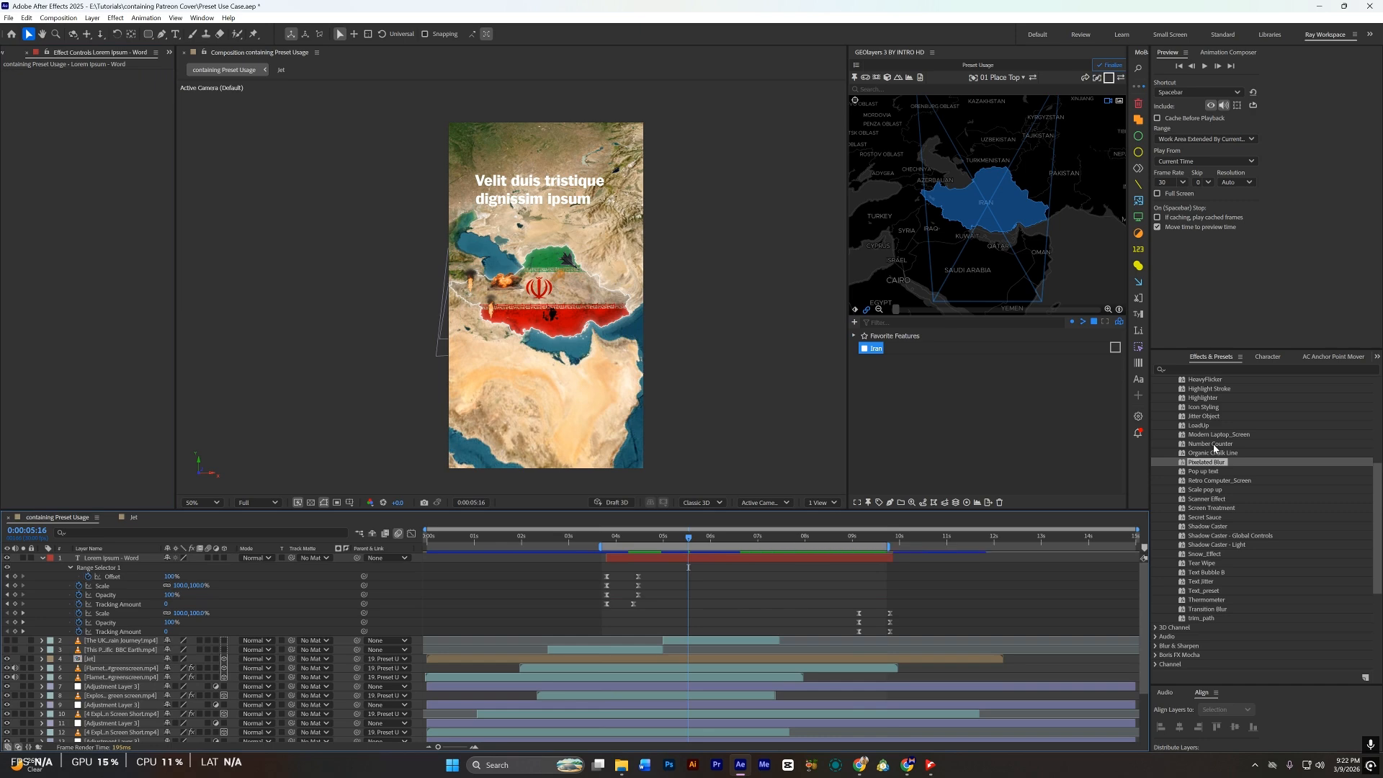
Step: Create a text layer reading 15 over the Iran map and trim its start to 0:00:05:16
click(175, 34)
click(515, 306)
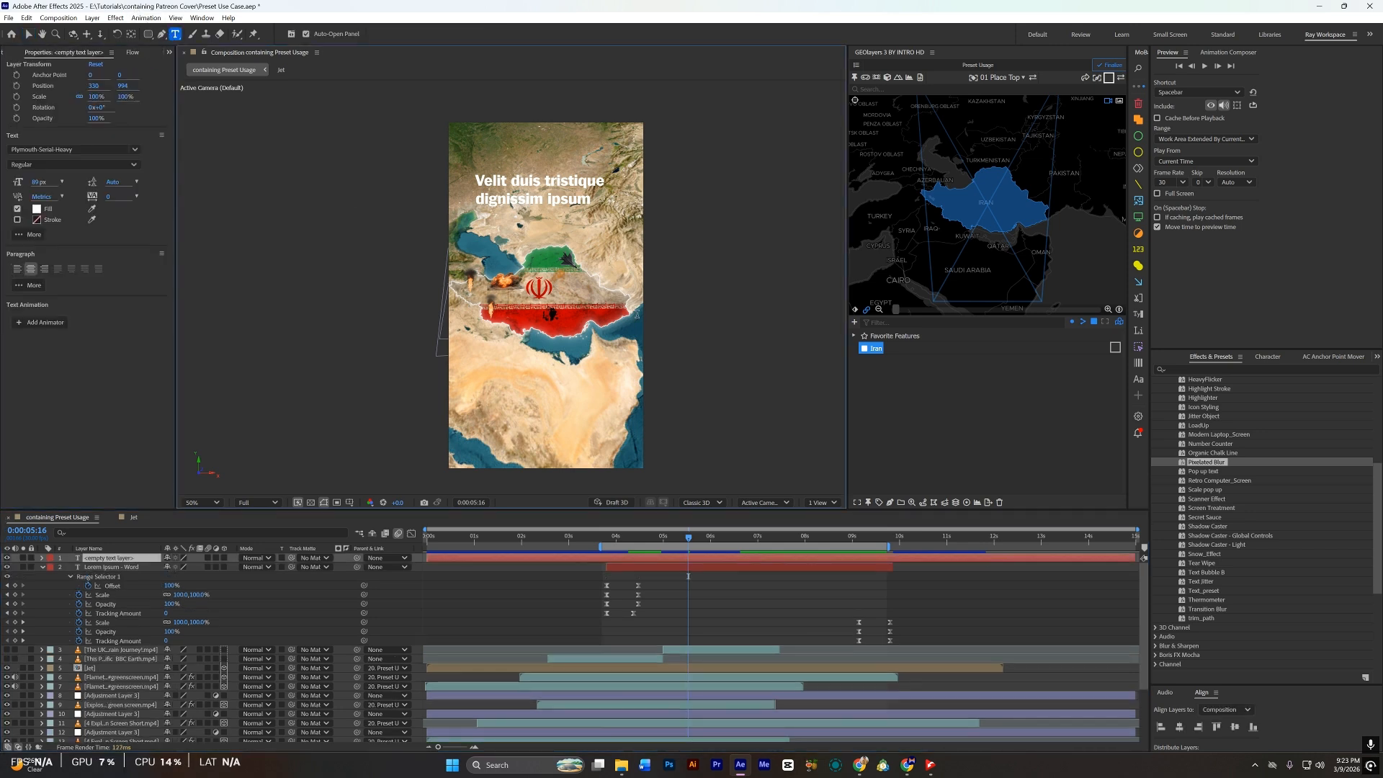
text(15)
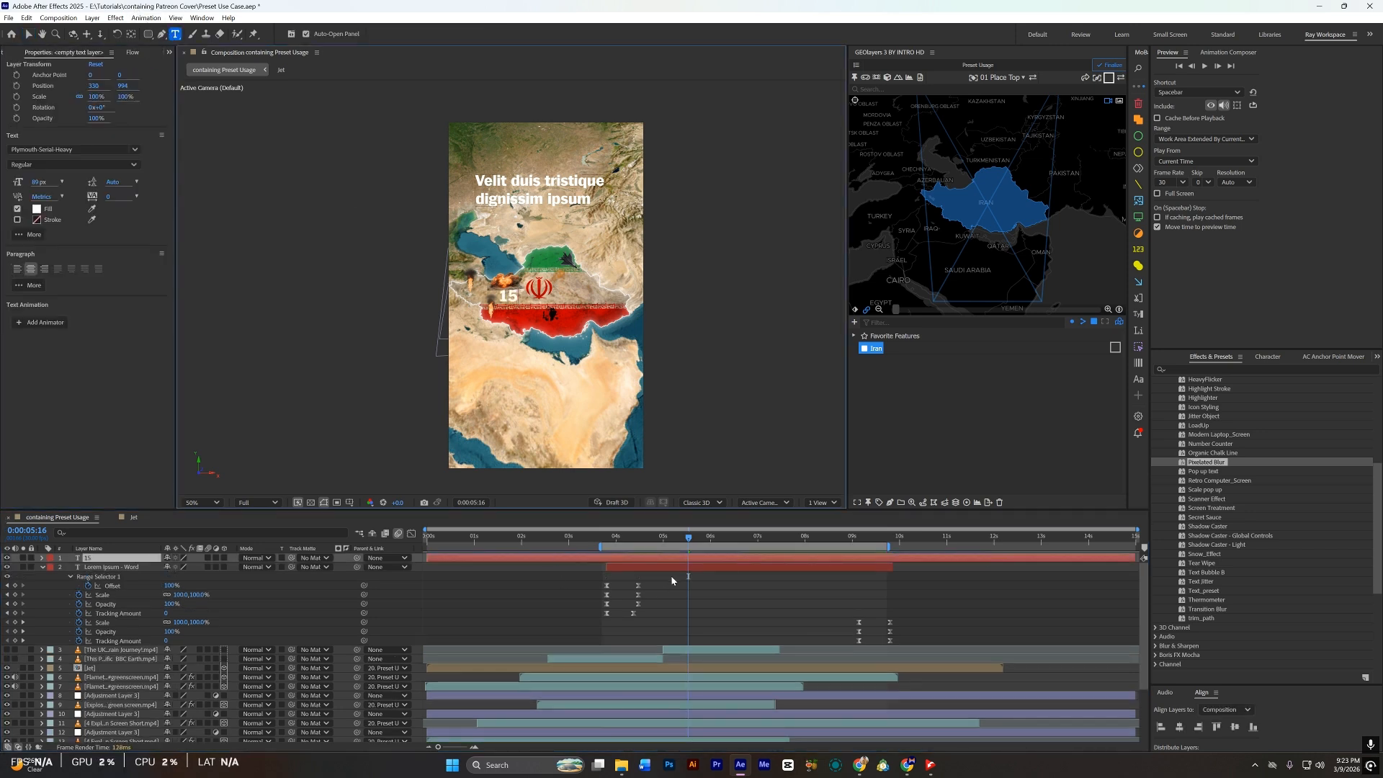
click(695, 560)
key(alt+bracketleft)
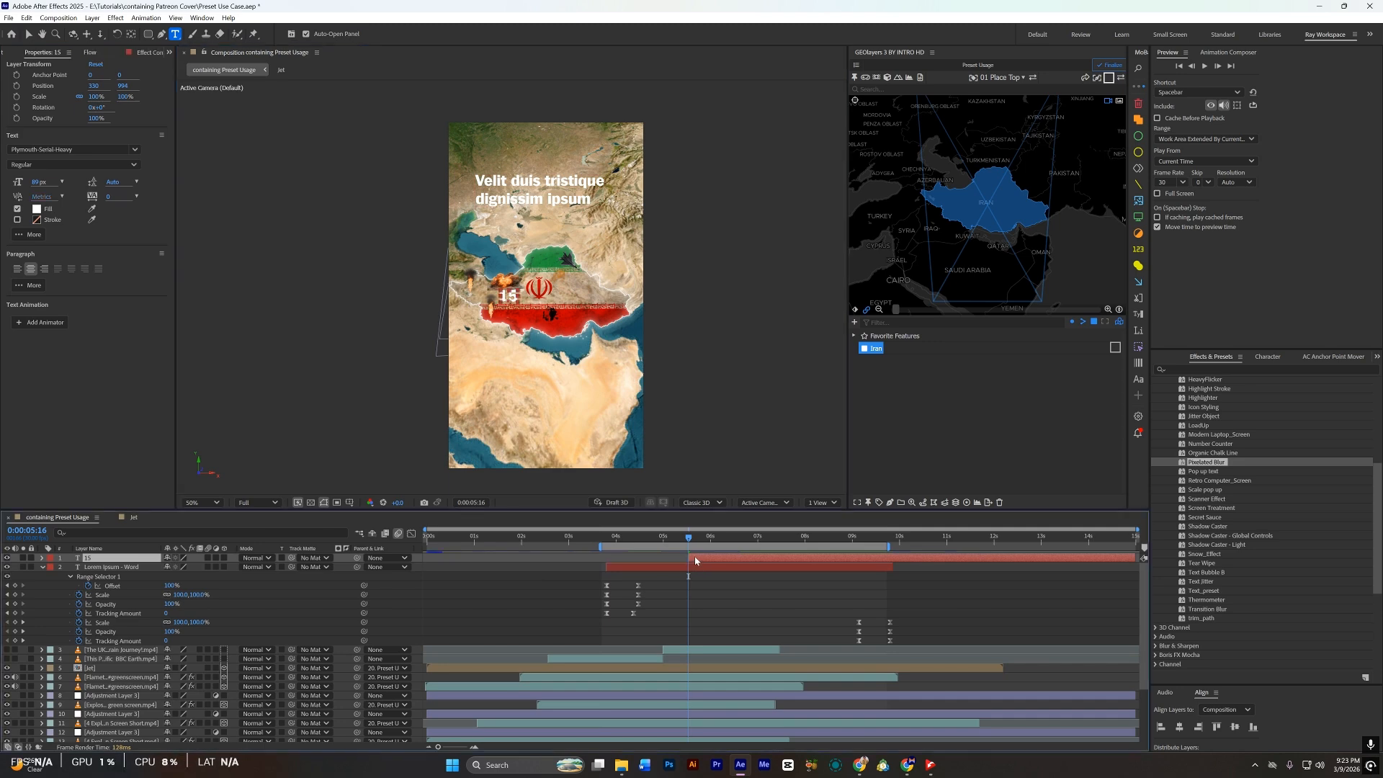
Step: Scale the 15 text layer to 261% and move it to the middle of the Iran map
click(1203, 444)
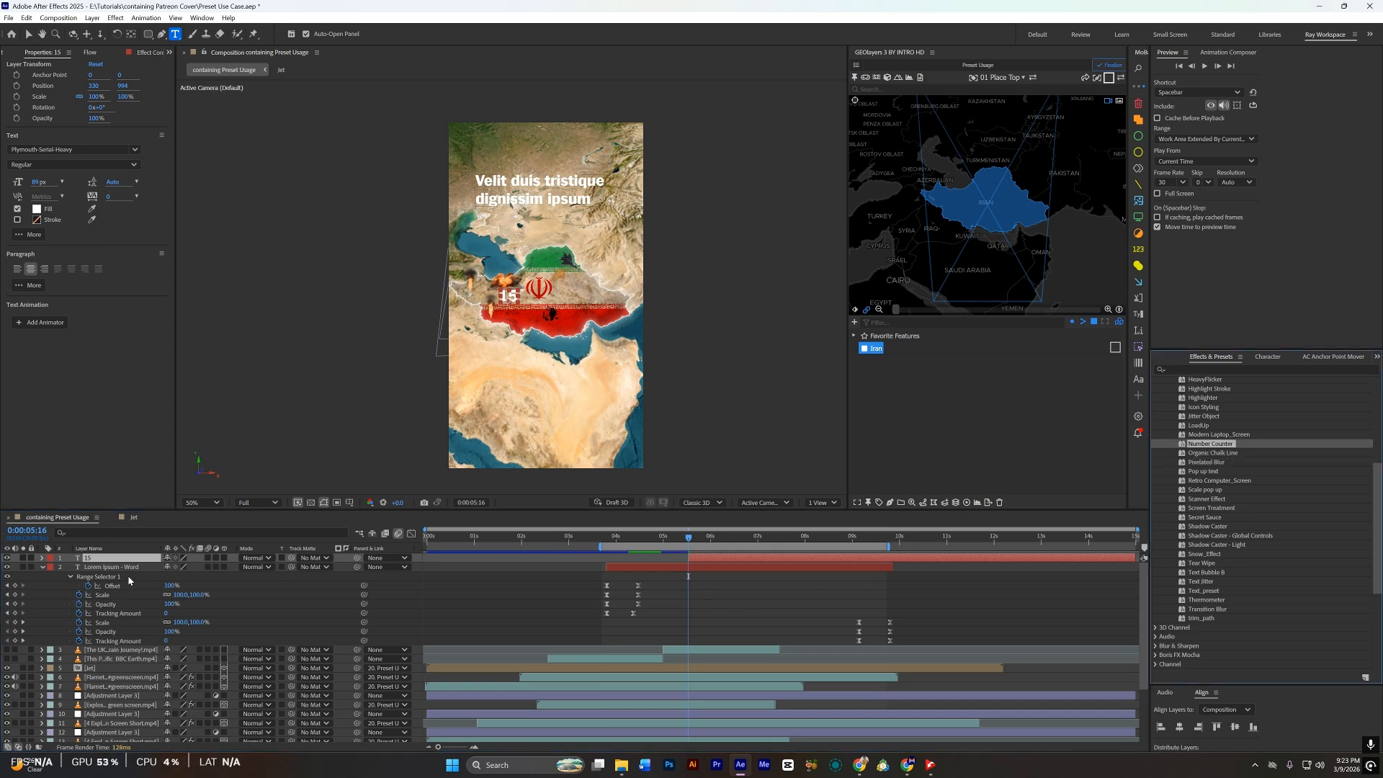
click(143, 559)
key(s)
drag(177, 568, 236, 568)
key(v)
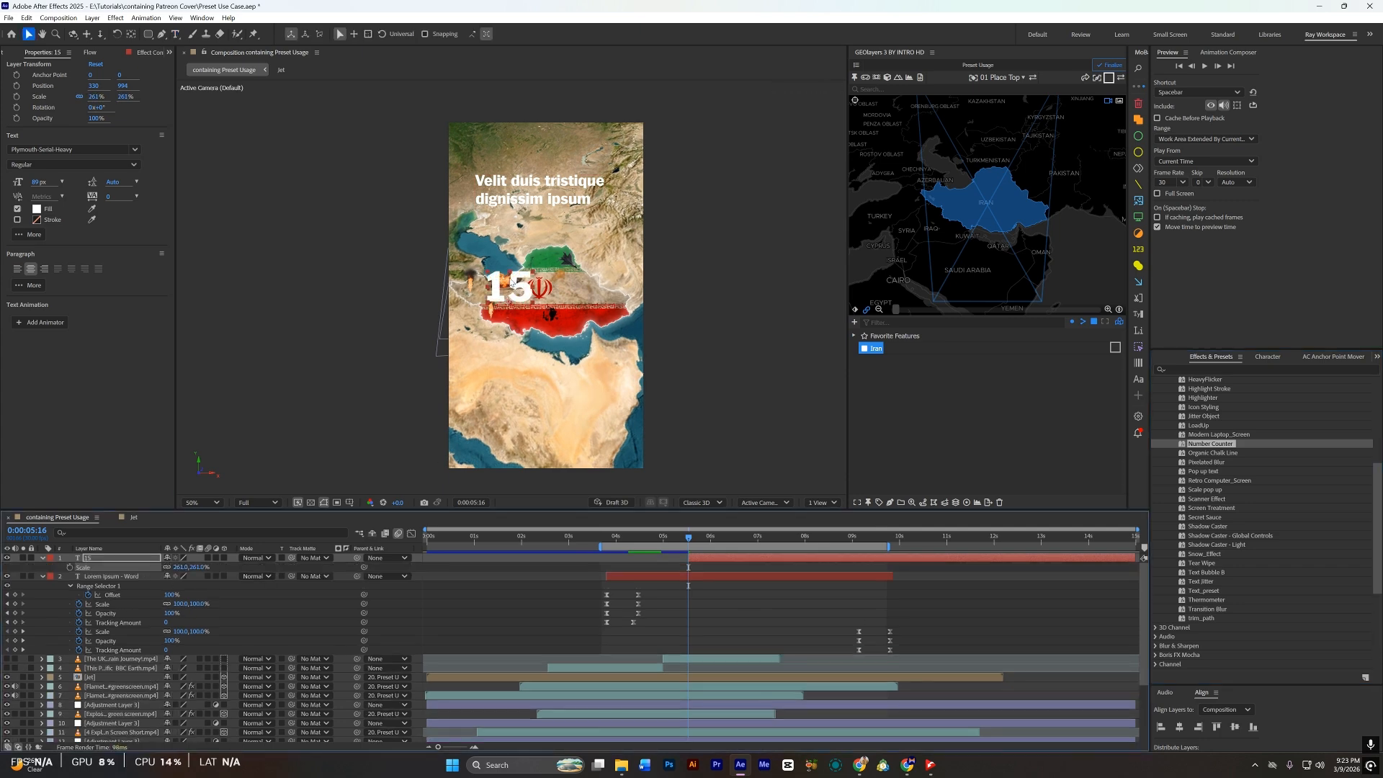
drag(512, 290, 547, 310)
Step: Apply the Number Counter preset to the 15 layer and scale the layer down to fit within the frame
double_click(1209, 444)
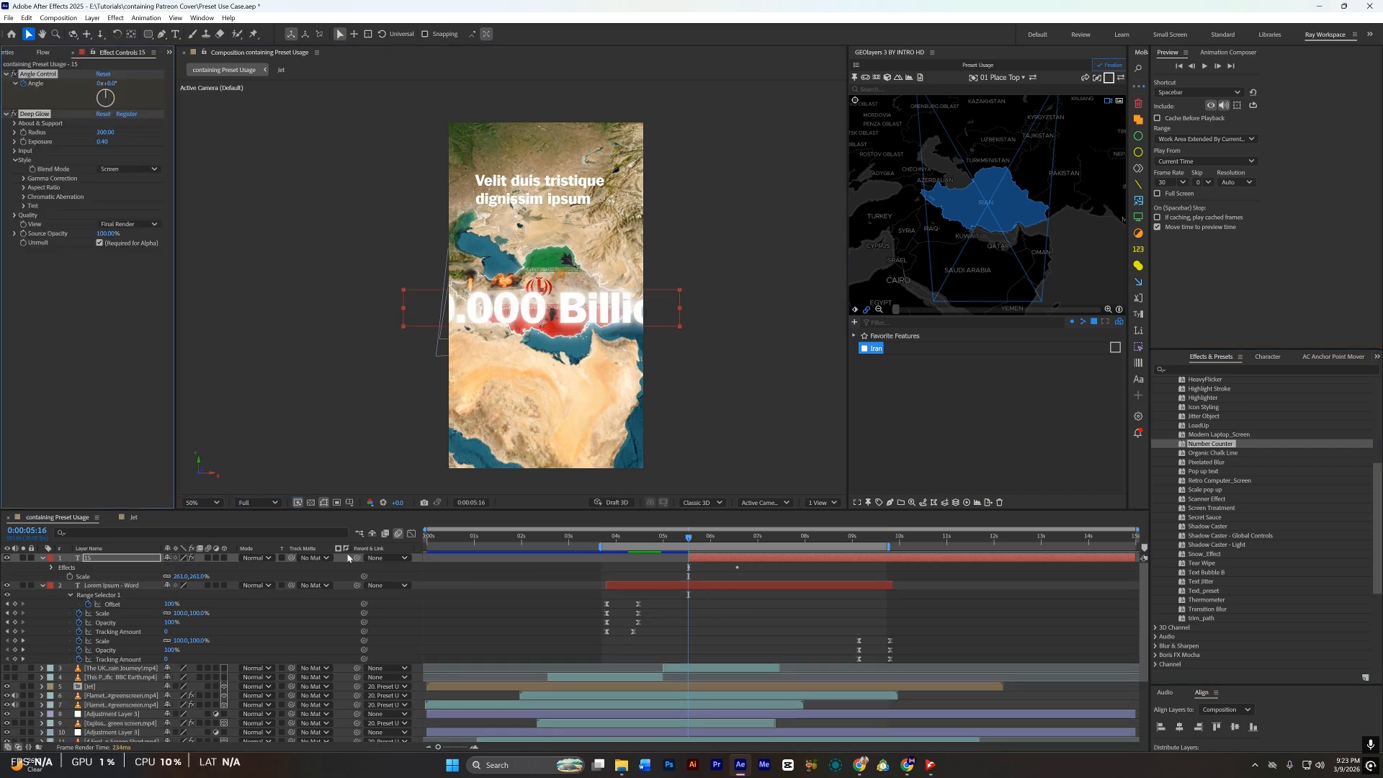
click(110, 560)
key(s)
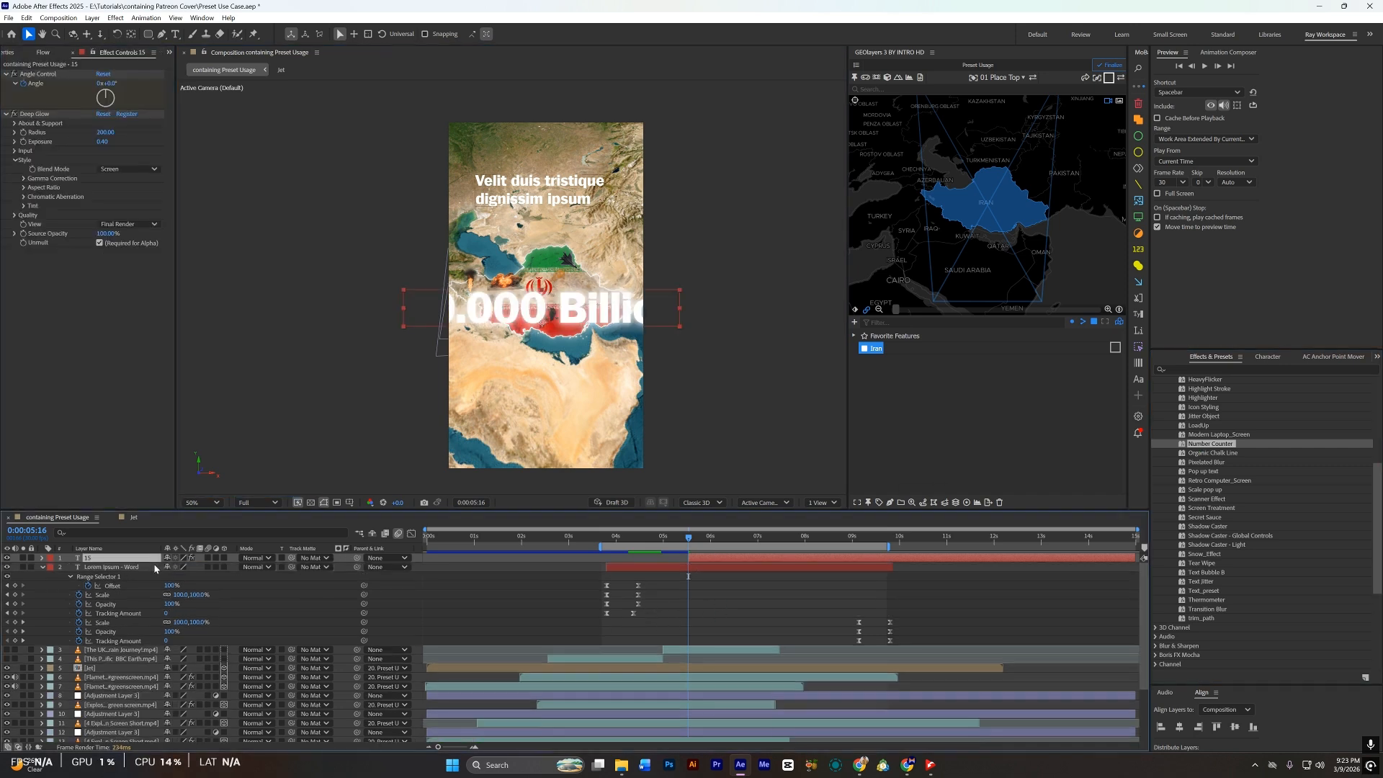
drag(178, 567, 100, 567)
Step: Reveal the counter's Angle keyframes and preview the count-up from 0:00:05:16 to 0:00:06:17
key(u)
key(space)
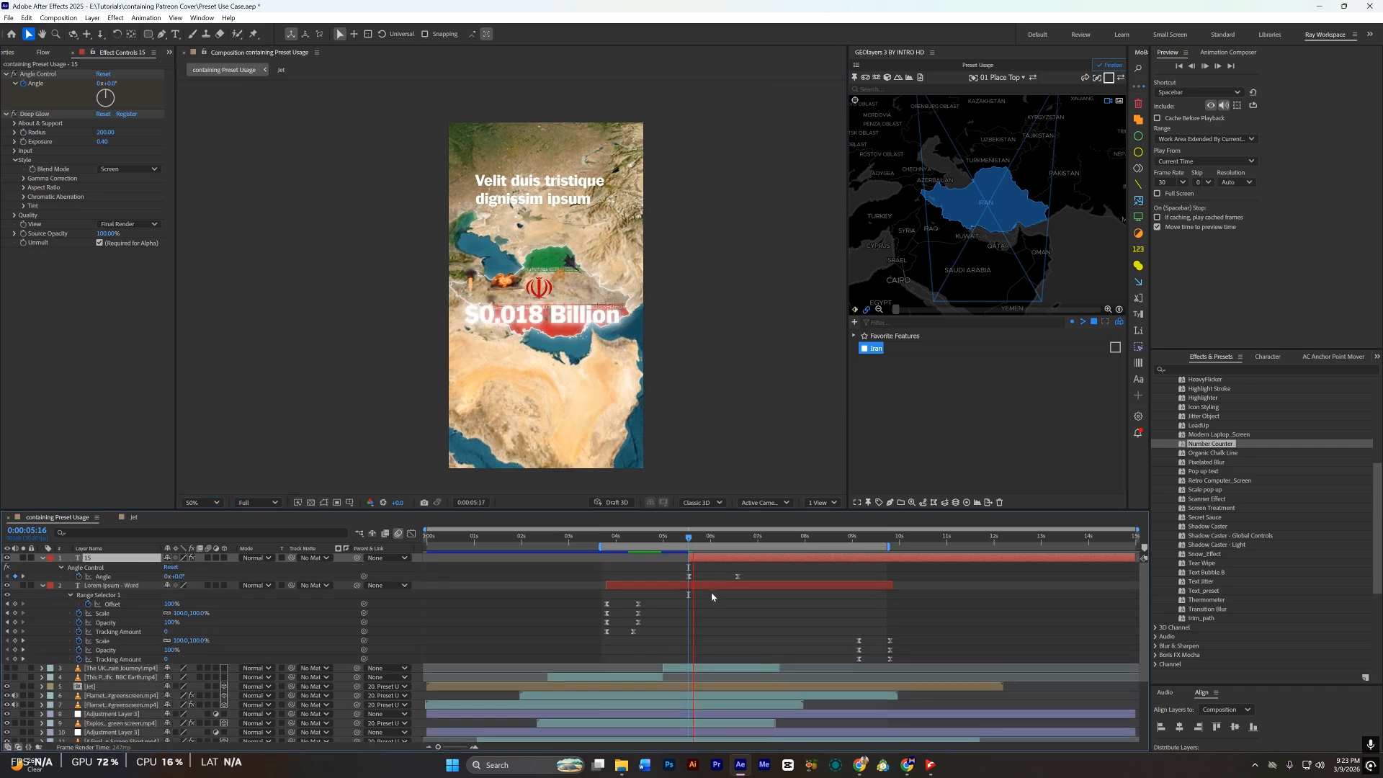
key(space)
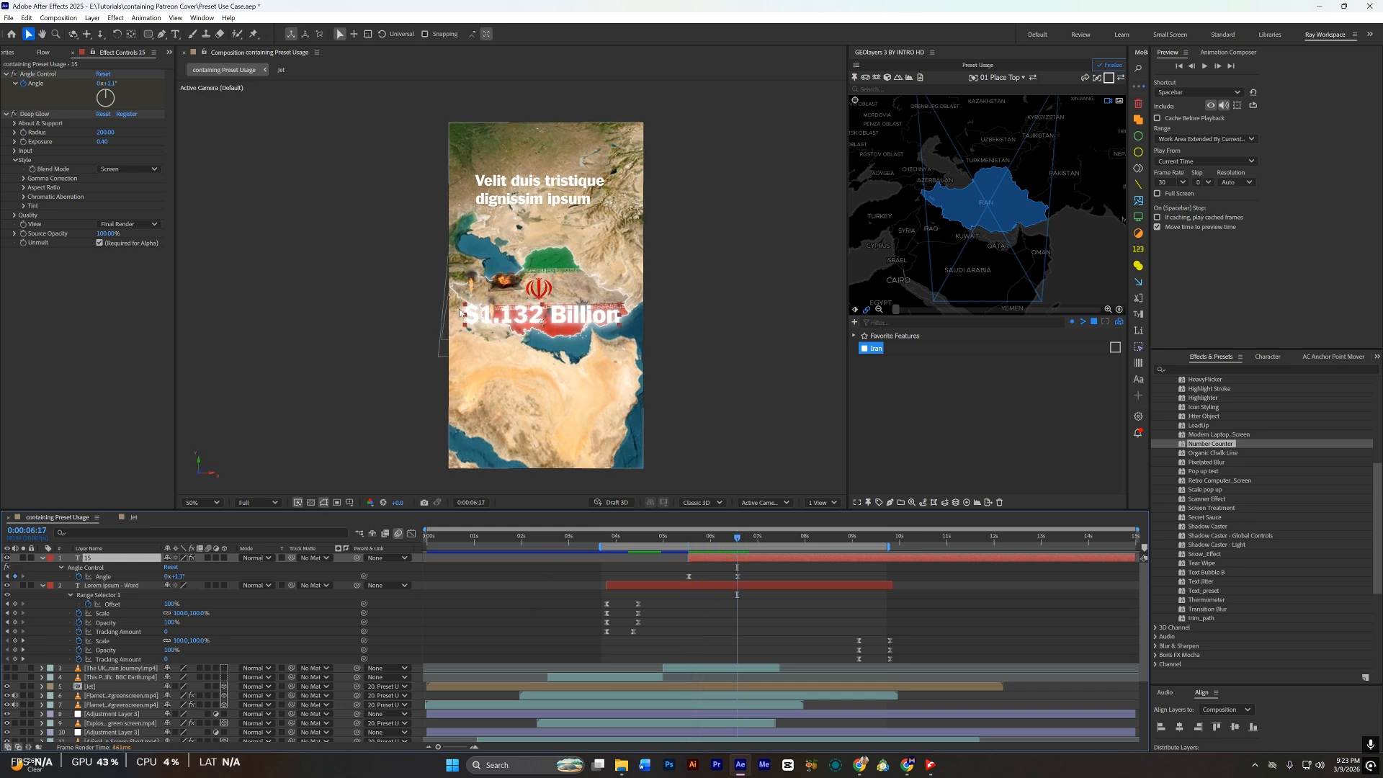
Step: Open the counter layer's Source Text expression and replace the dollar sign prefix with a euro sign
click(43, 559)
click(52, 567)
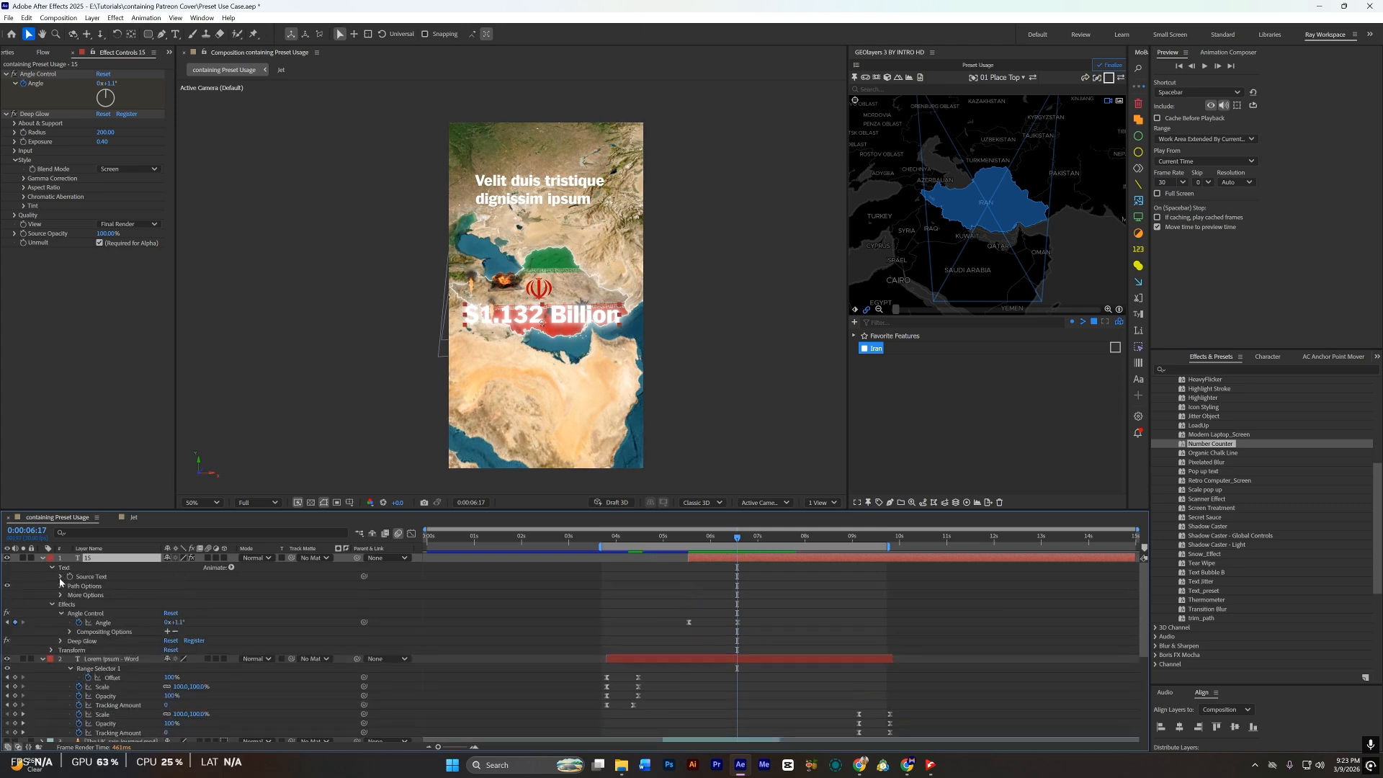
click(61, 577)
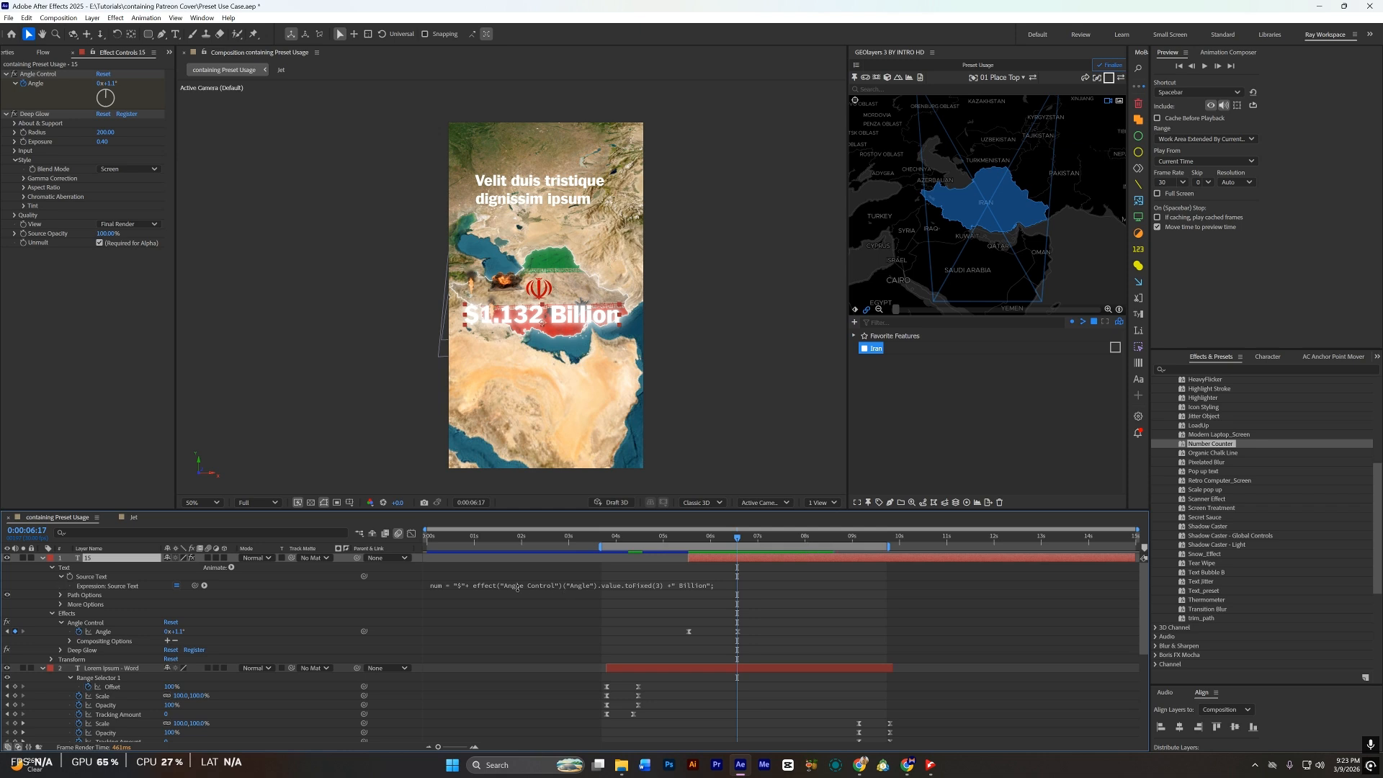
click(495, 586)
click(487, 592)
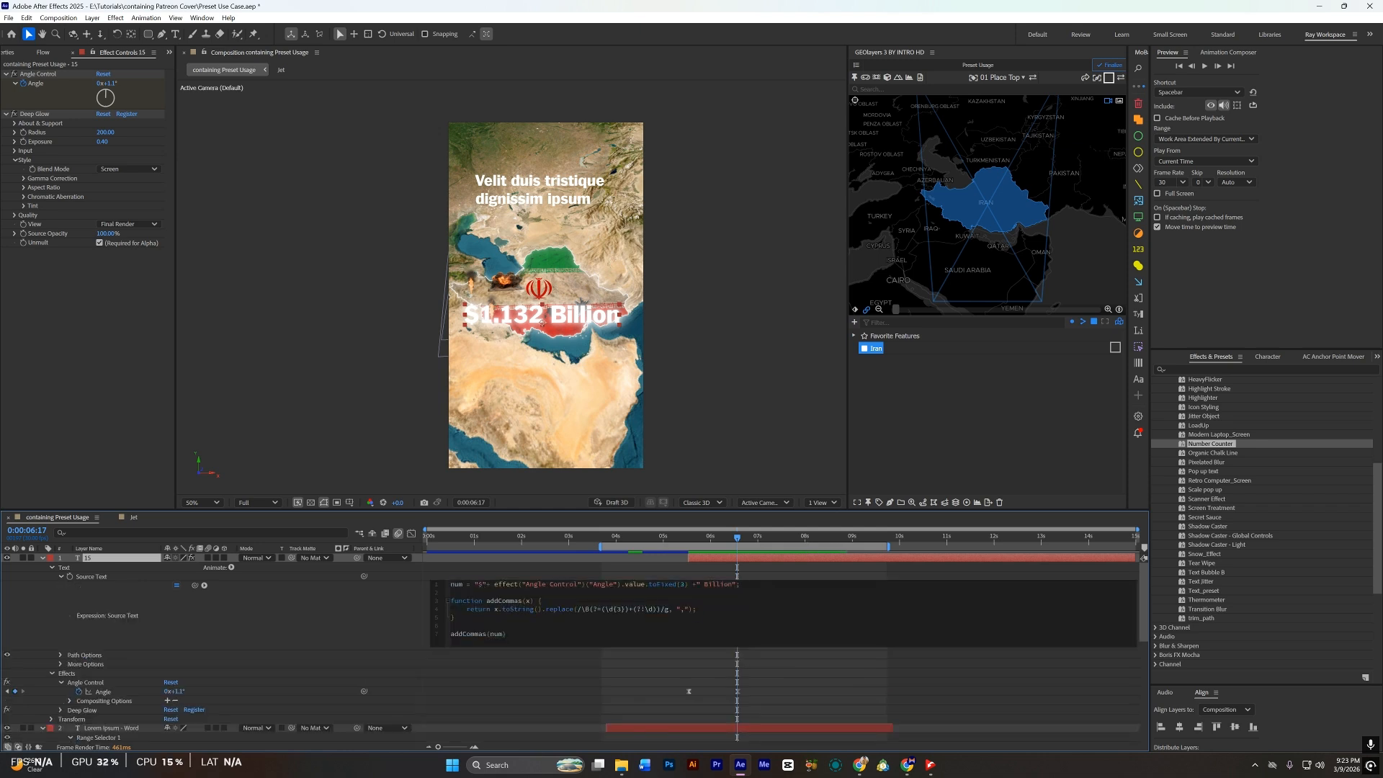
click(542, 322)
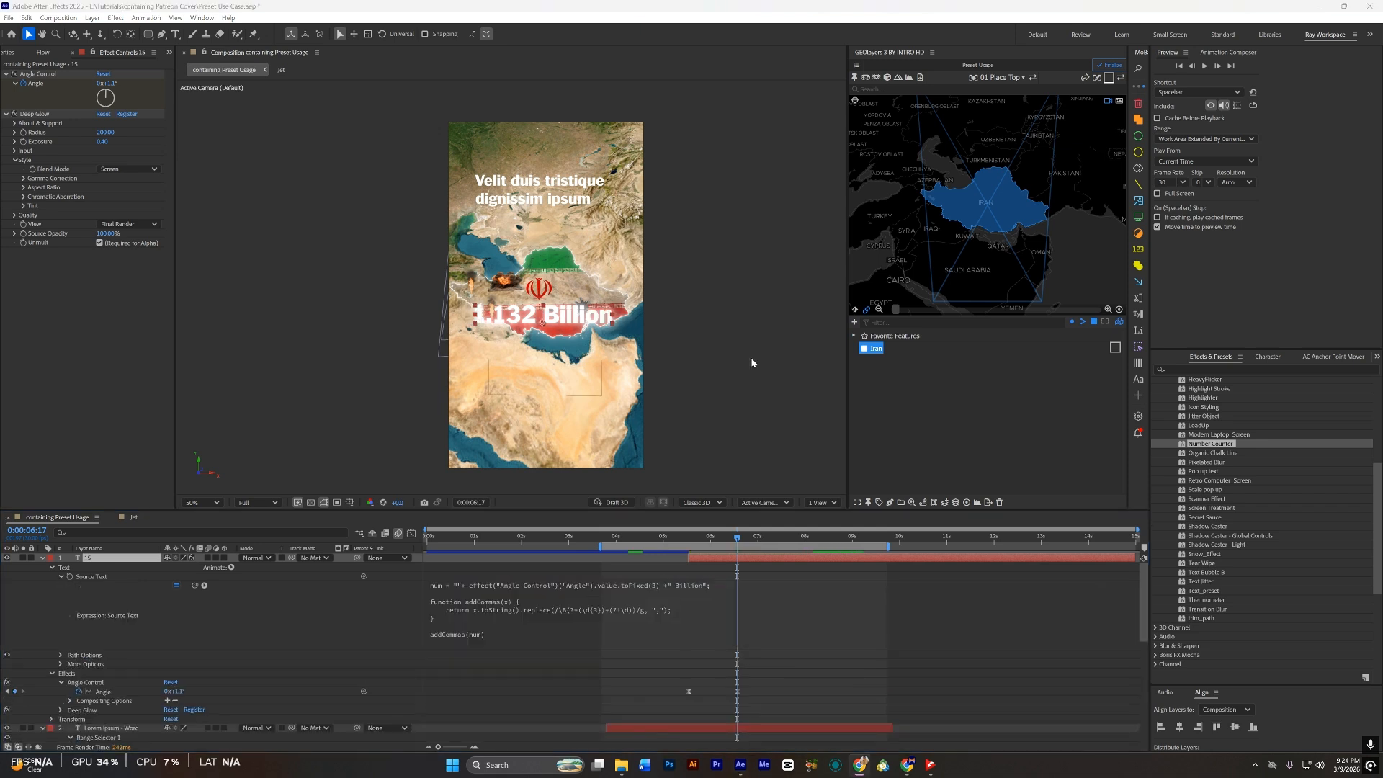
click(456, 587)
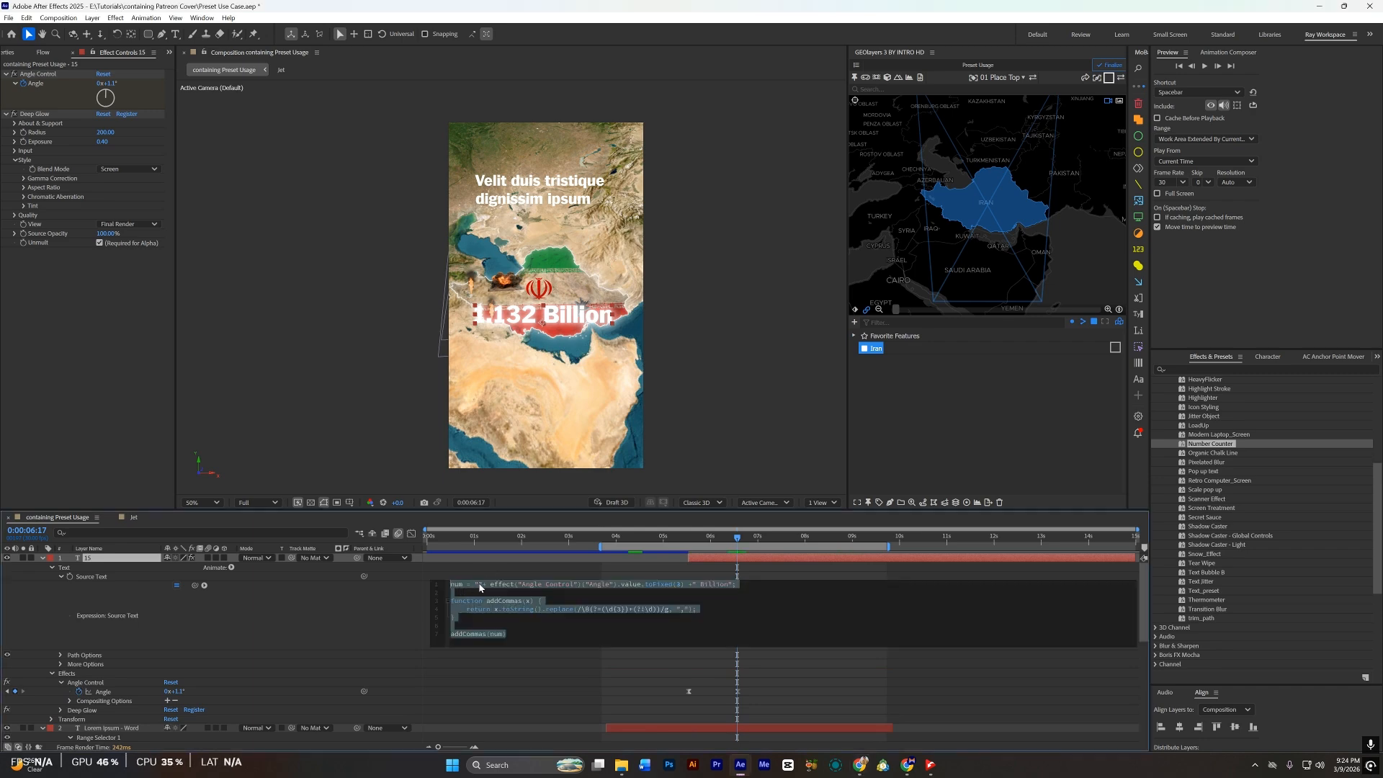
click(479, 585)
text(e)
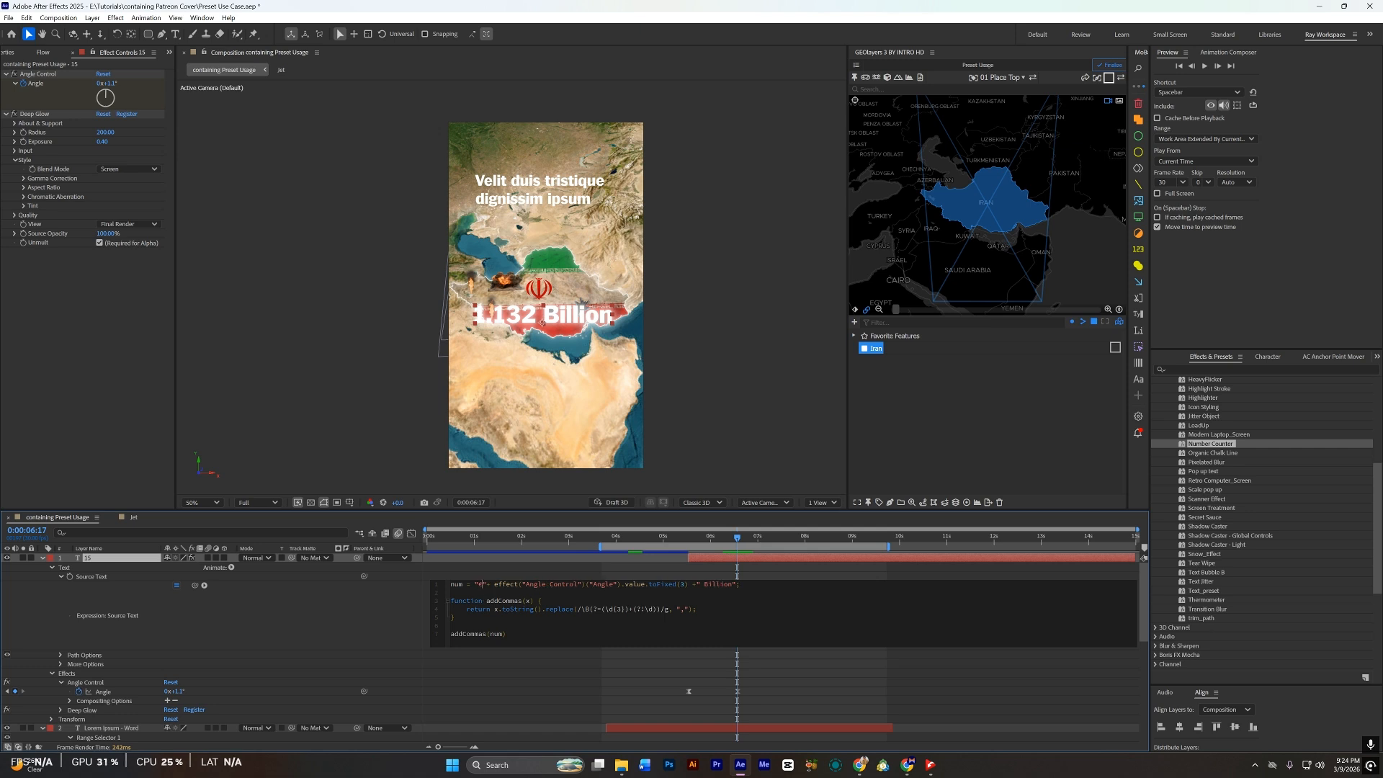
click(721, 559)
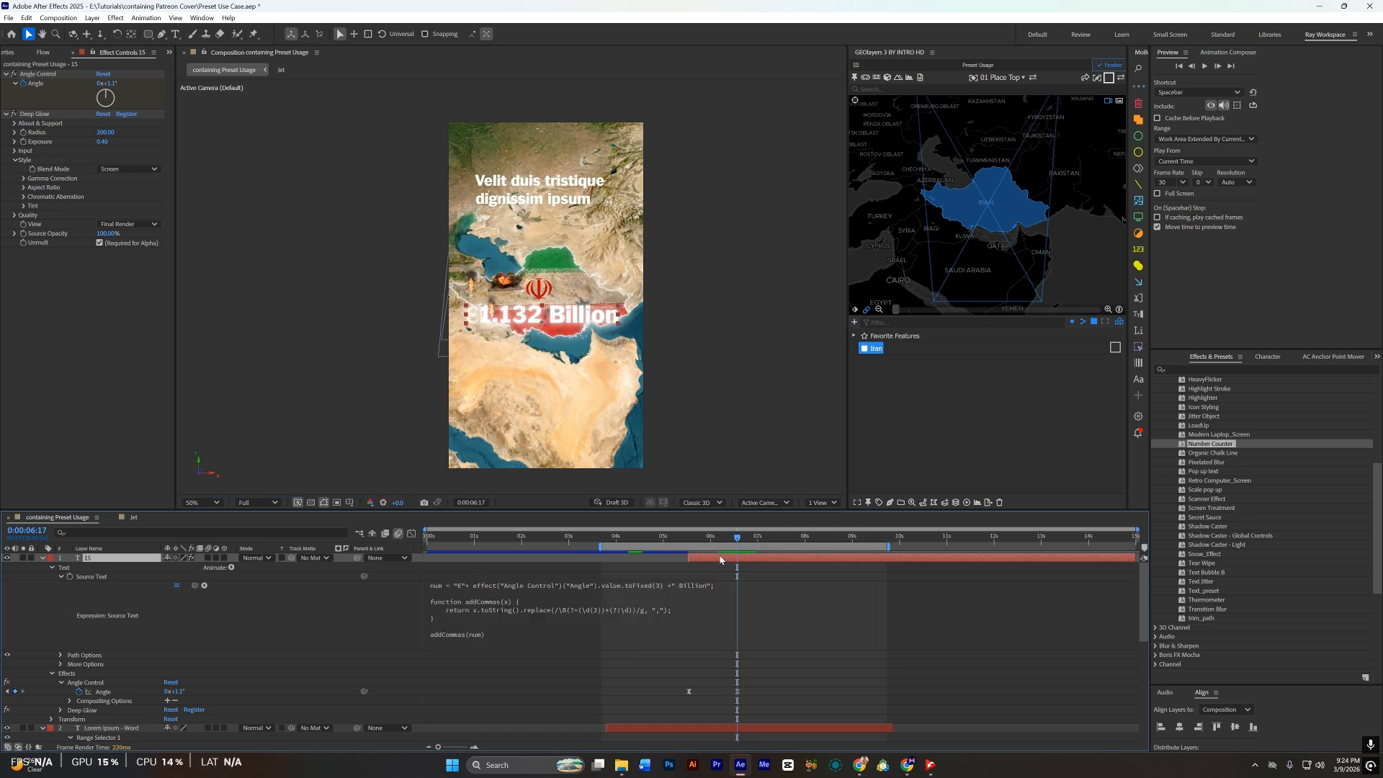
Step: Change the expression's suffix from Billion to Million and set its toFixed decimal places to 0
click(688, 587)
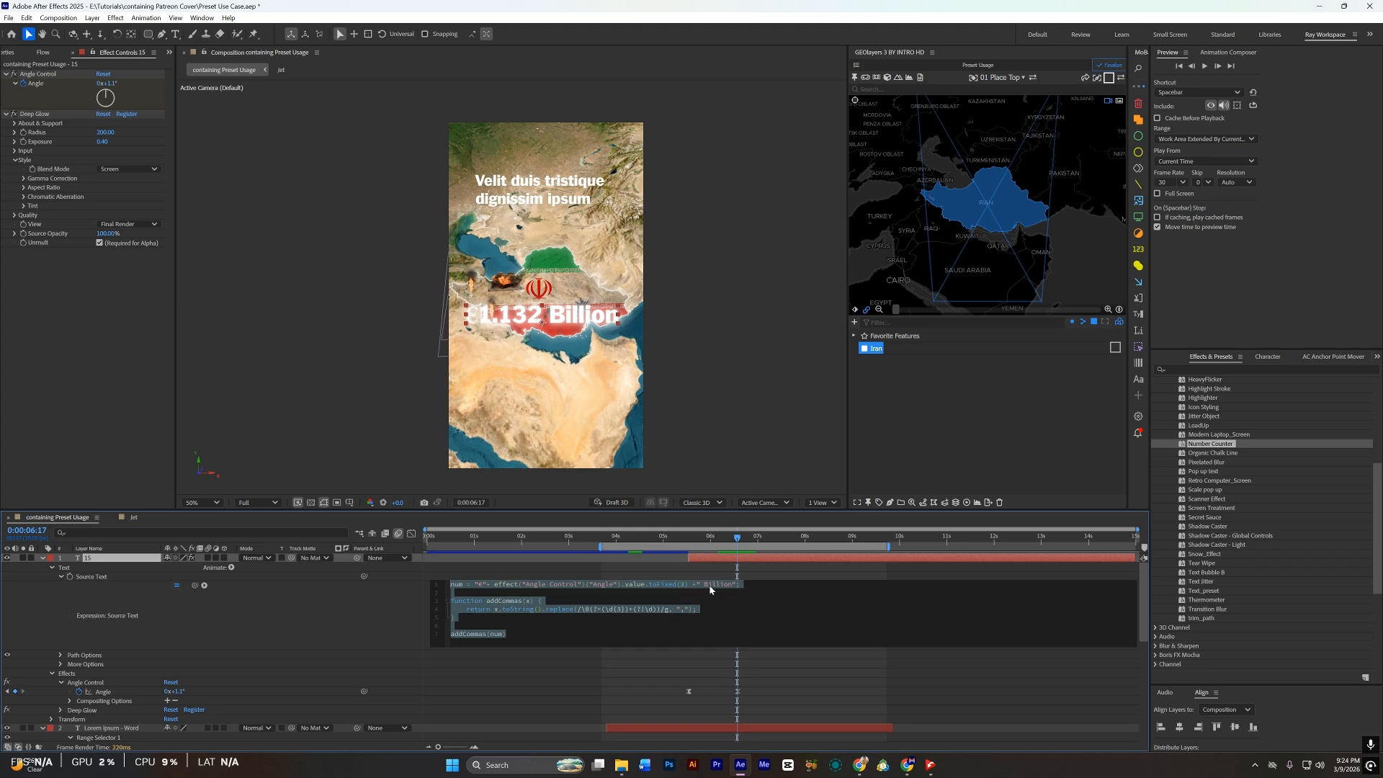
click(707, 585)
key(Delete)
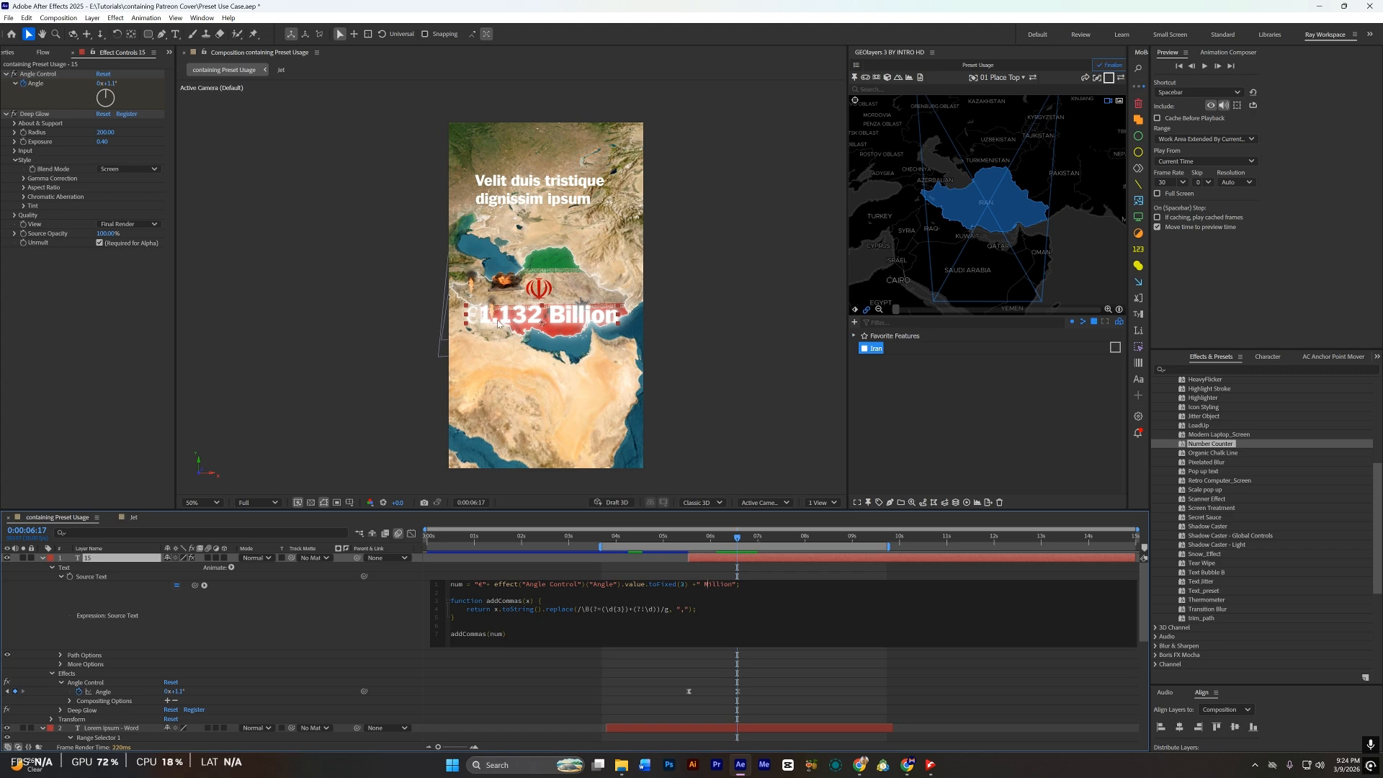
key(BackSpace)
text(0)
click(758, 559)
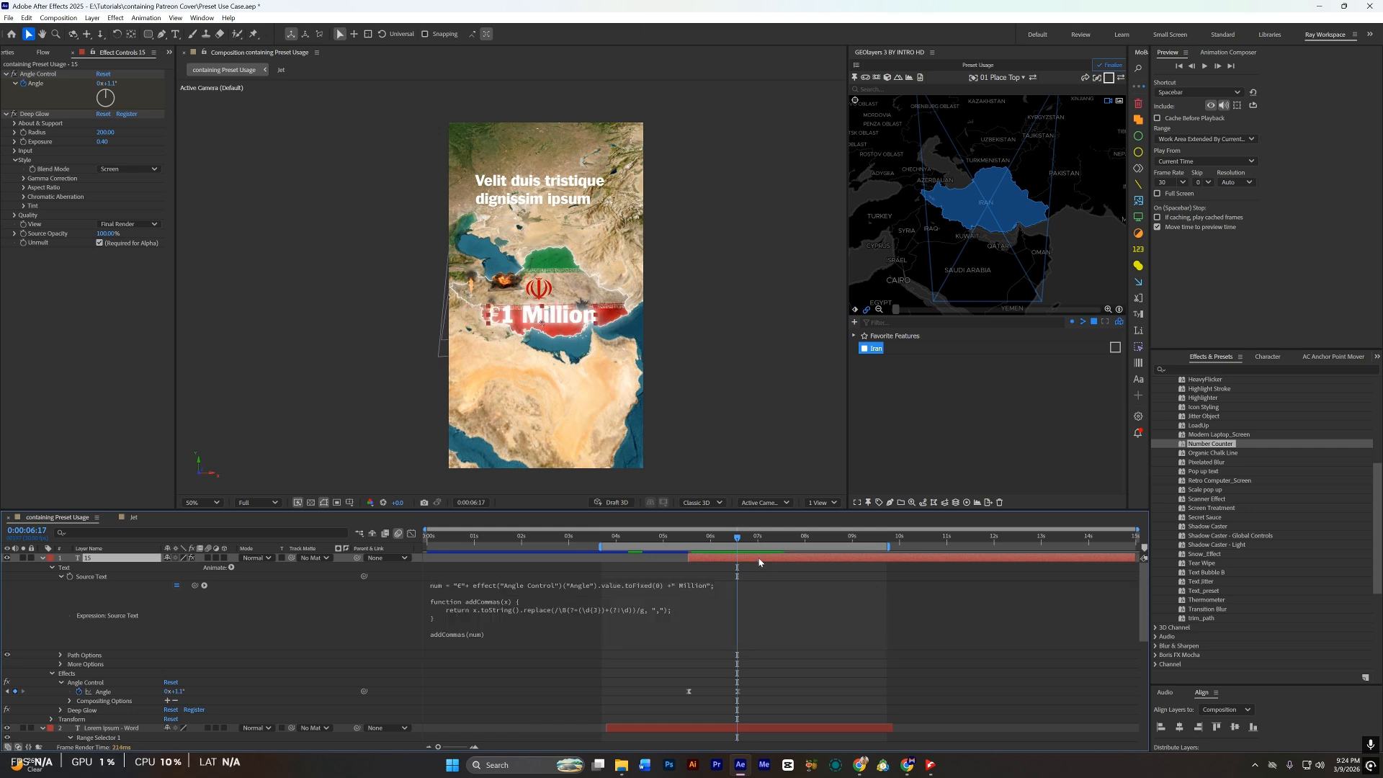
Step: Set the toFixed decimal places in the Source Text expression to 1, followed by 2
click(629, 587)
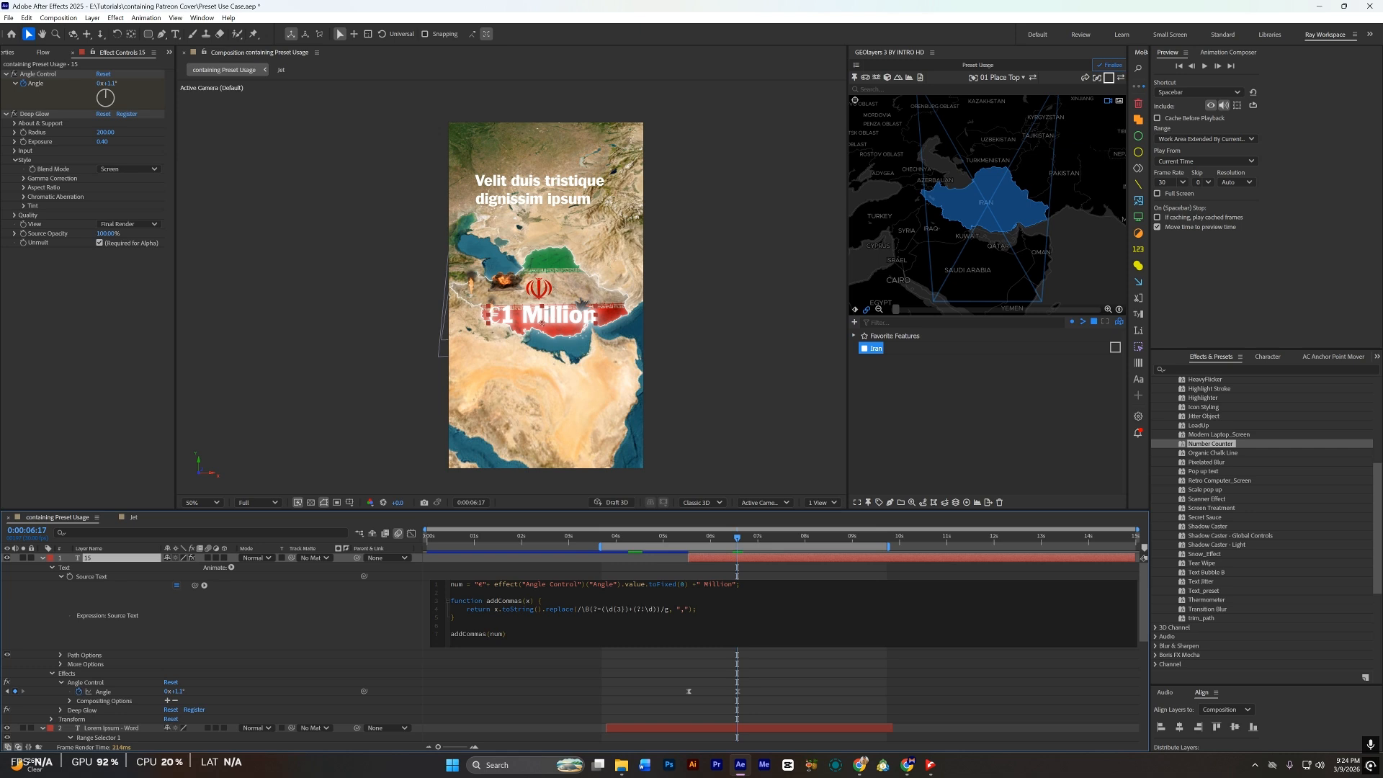
key(BackSpace)
text(1)
click(714, 564)
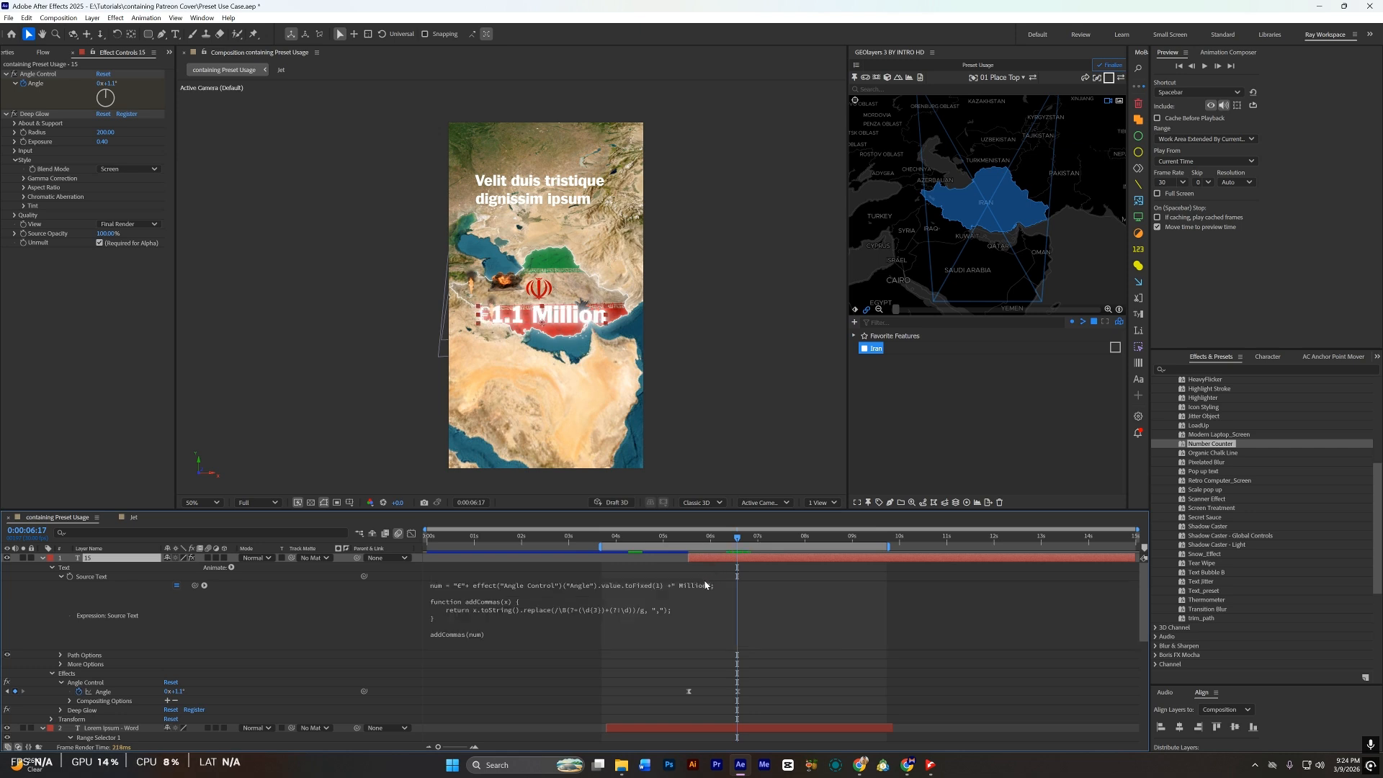
click(682, 602)
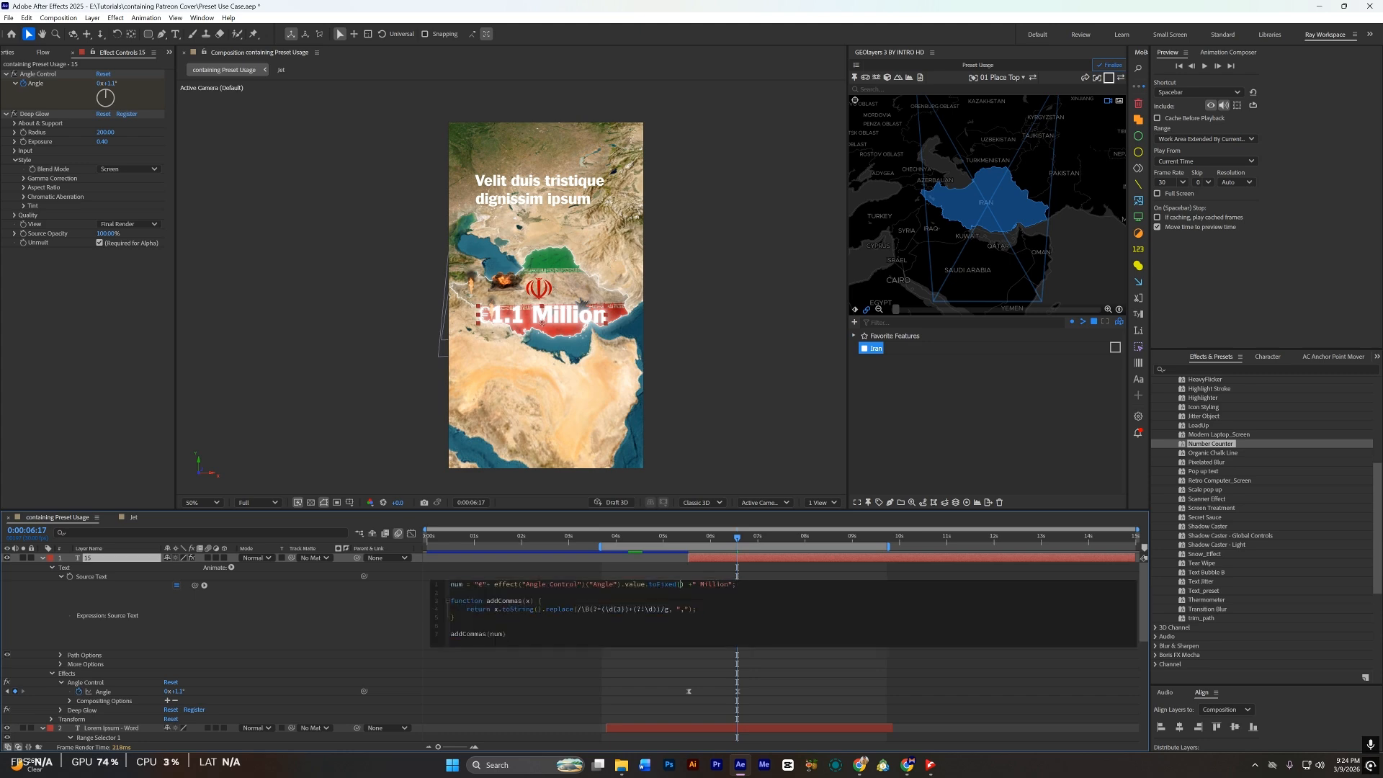
text(2)
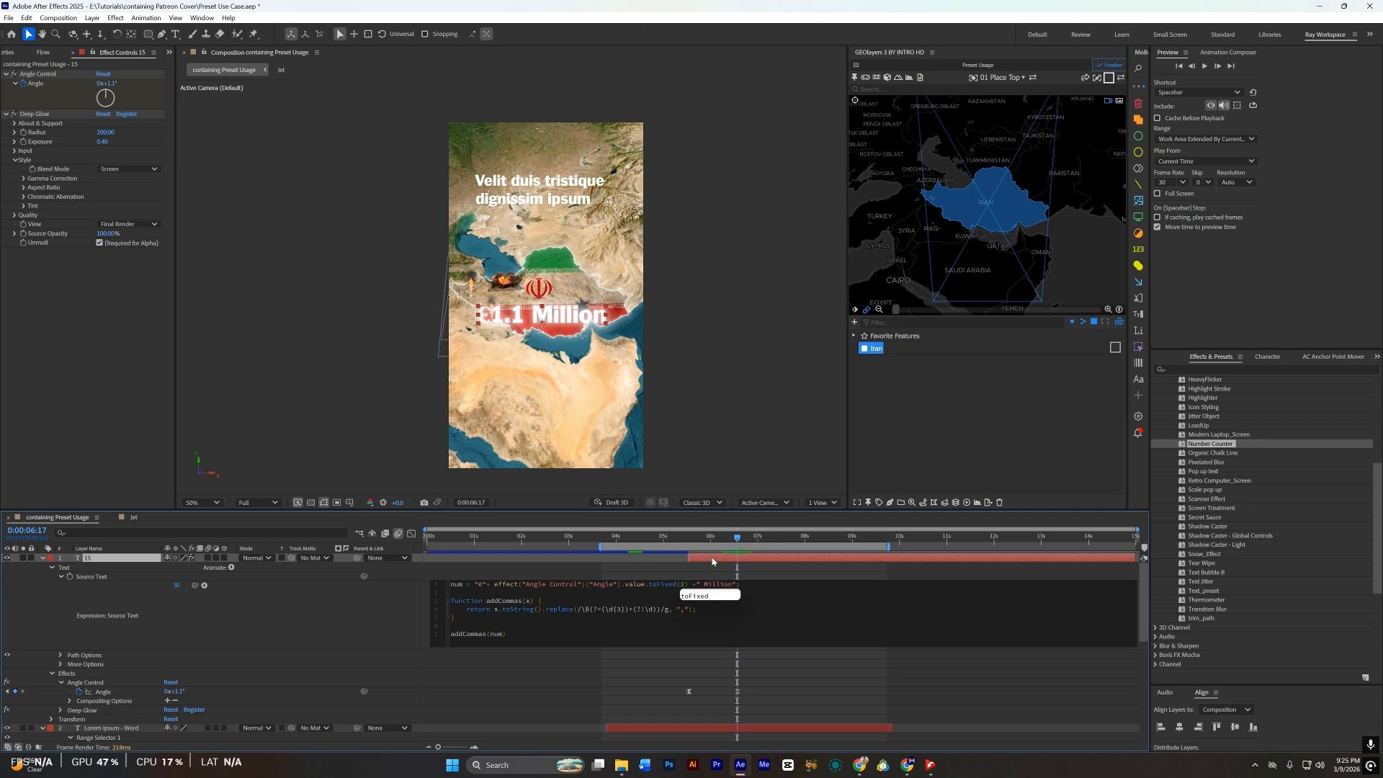
click(712, 561)
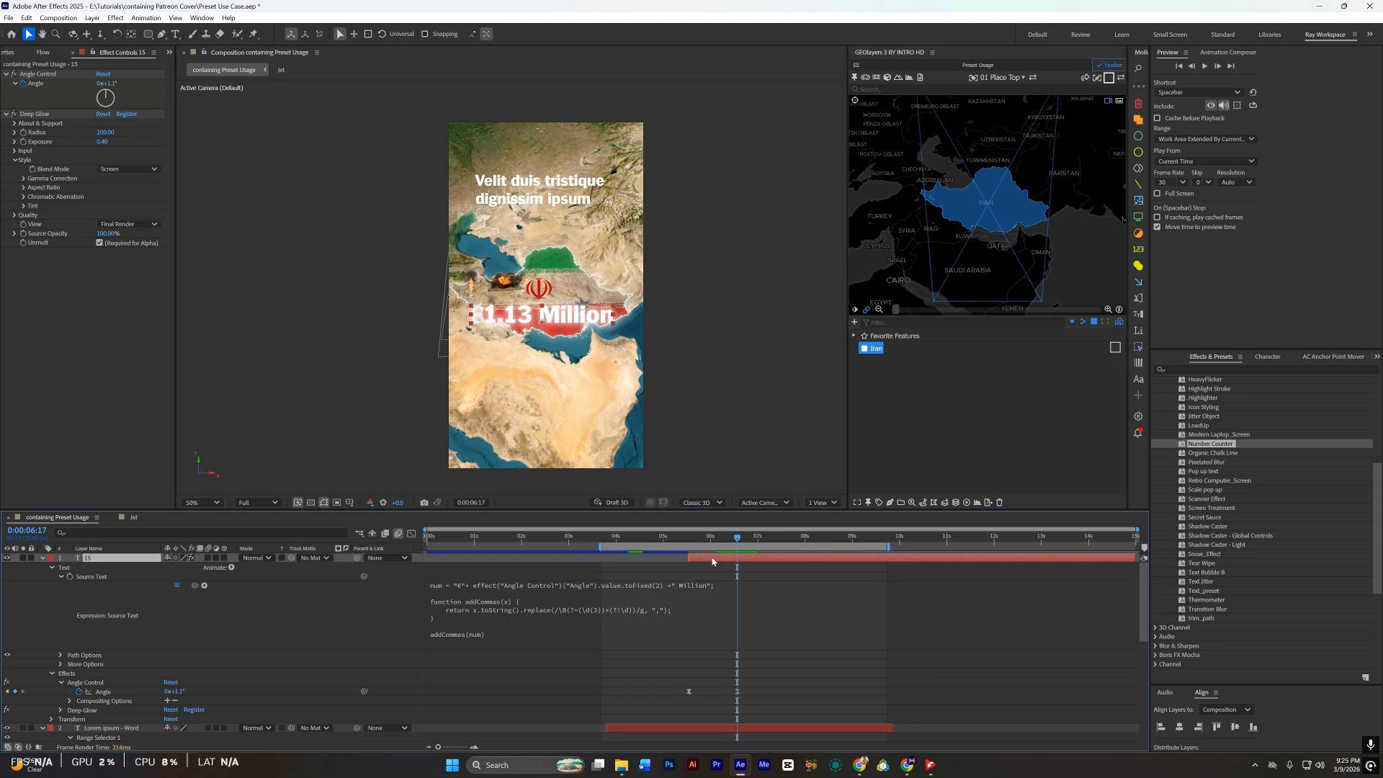
Step: Reveal the counter's Angle keyframes and return the playhead to the first one at 0:00:05:16
key(u)
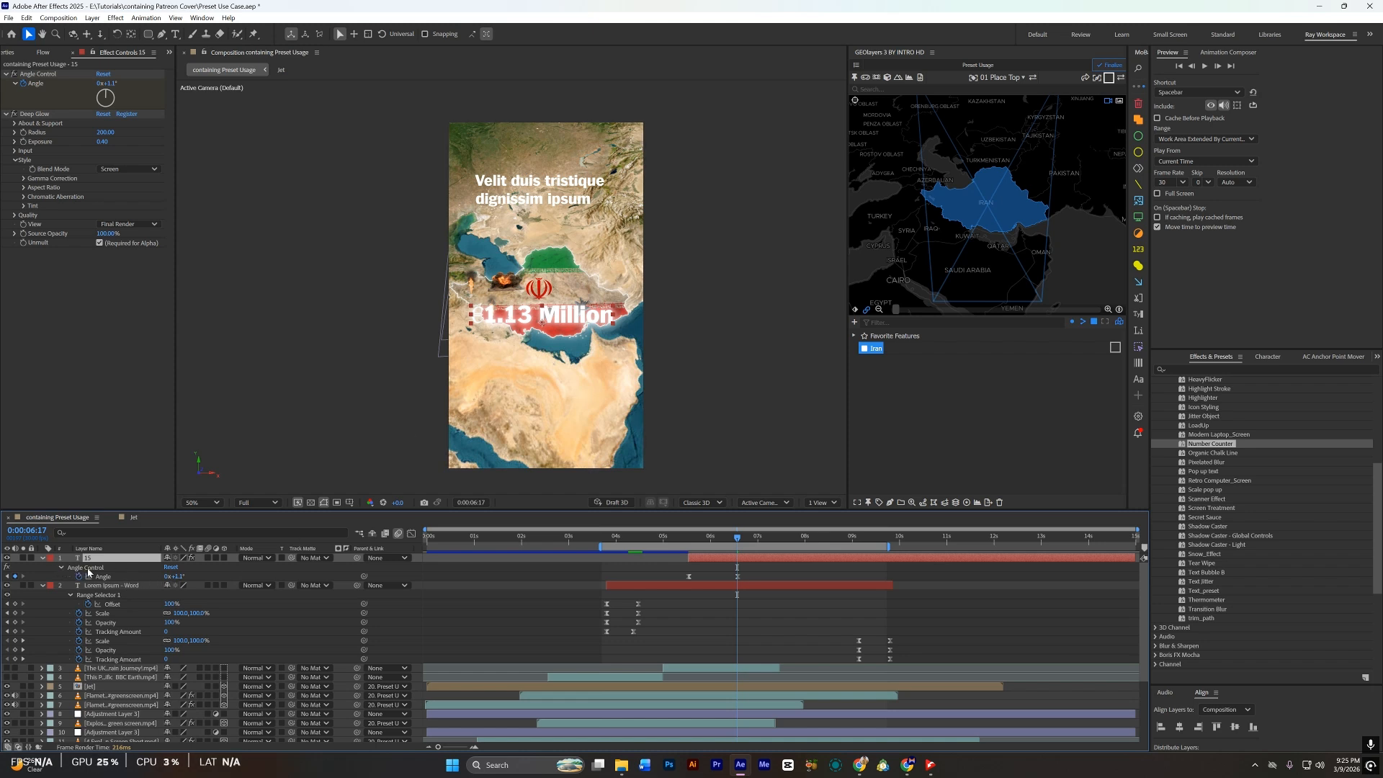
drag(736, 537, 690, 554)
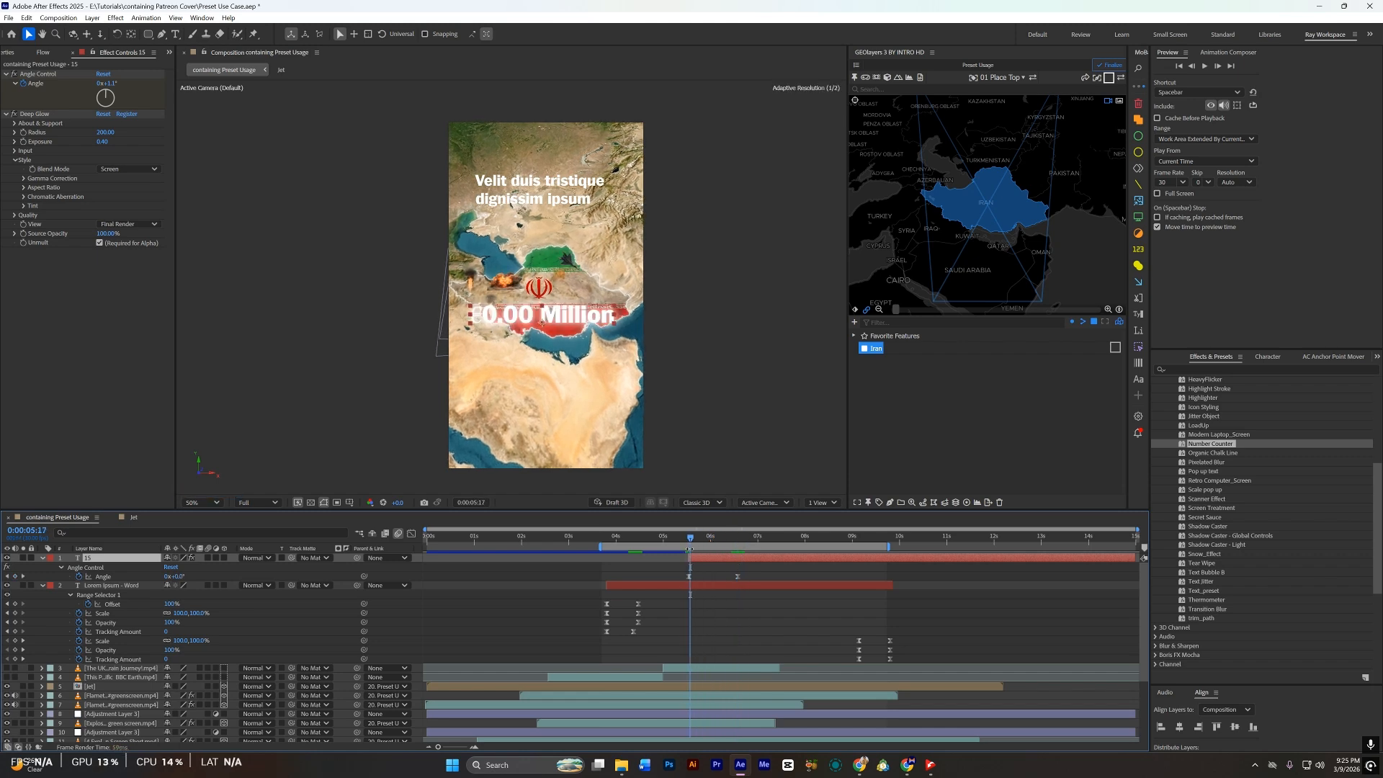
key(k)
key(j)
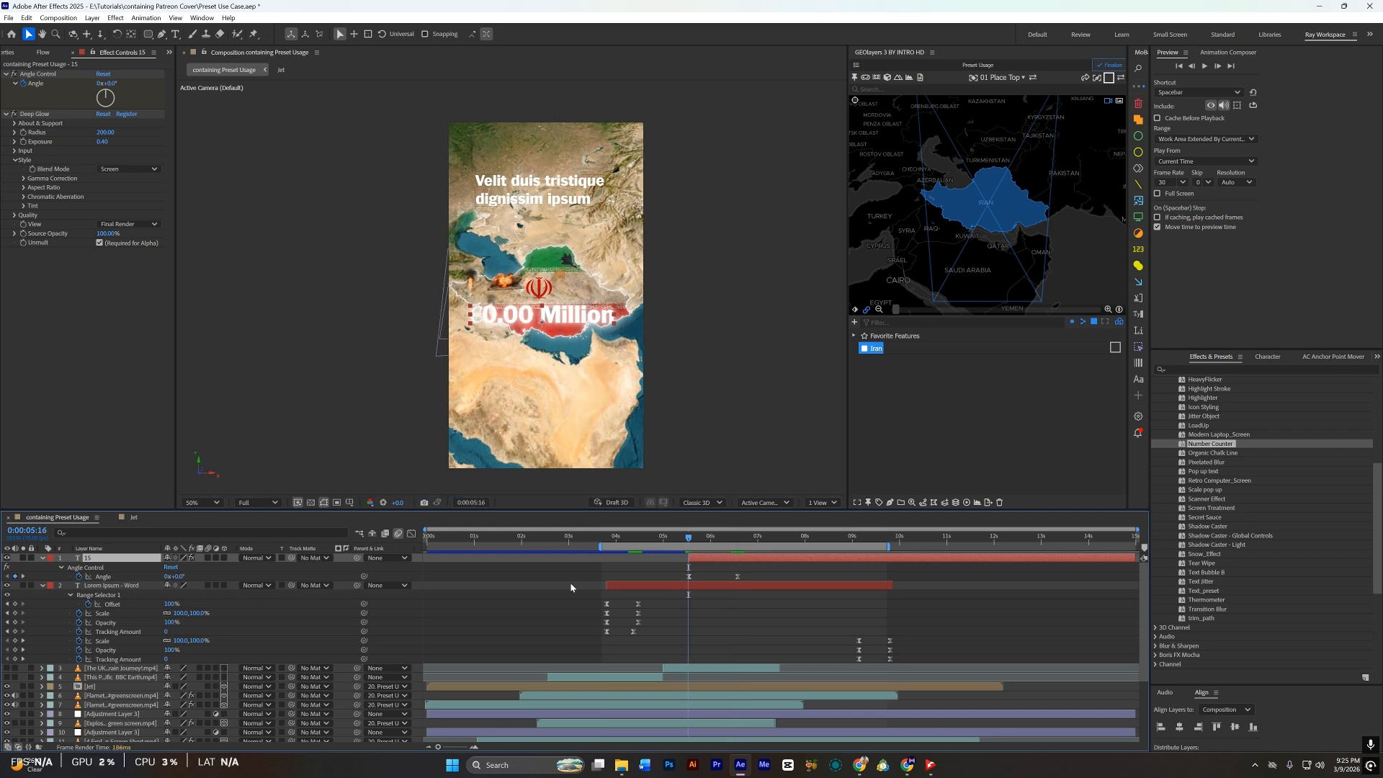
Step: Set the counter layer's second Angle keyframe at 0:00:06:17 to 1.12
click(742, 625)
key(k)
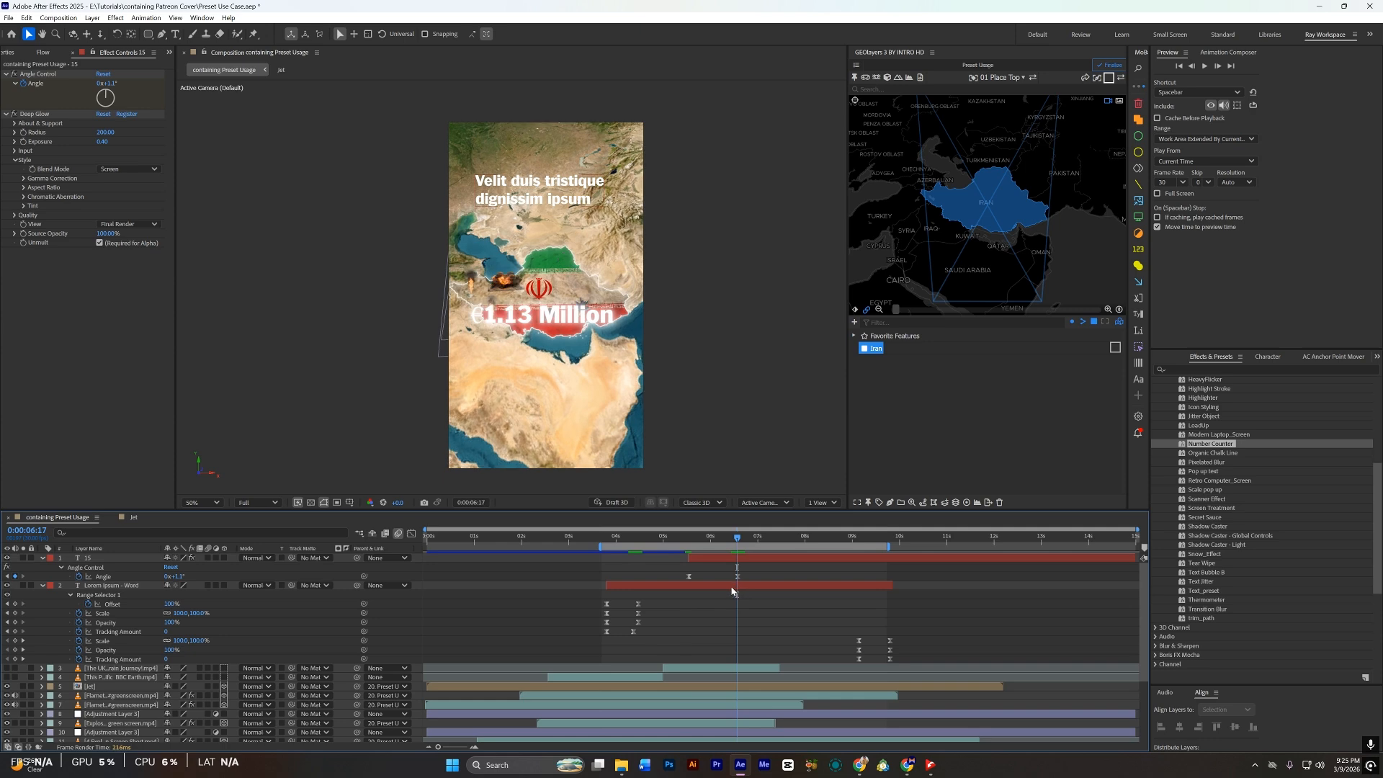
click(182, 577)
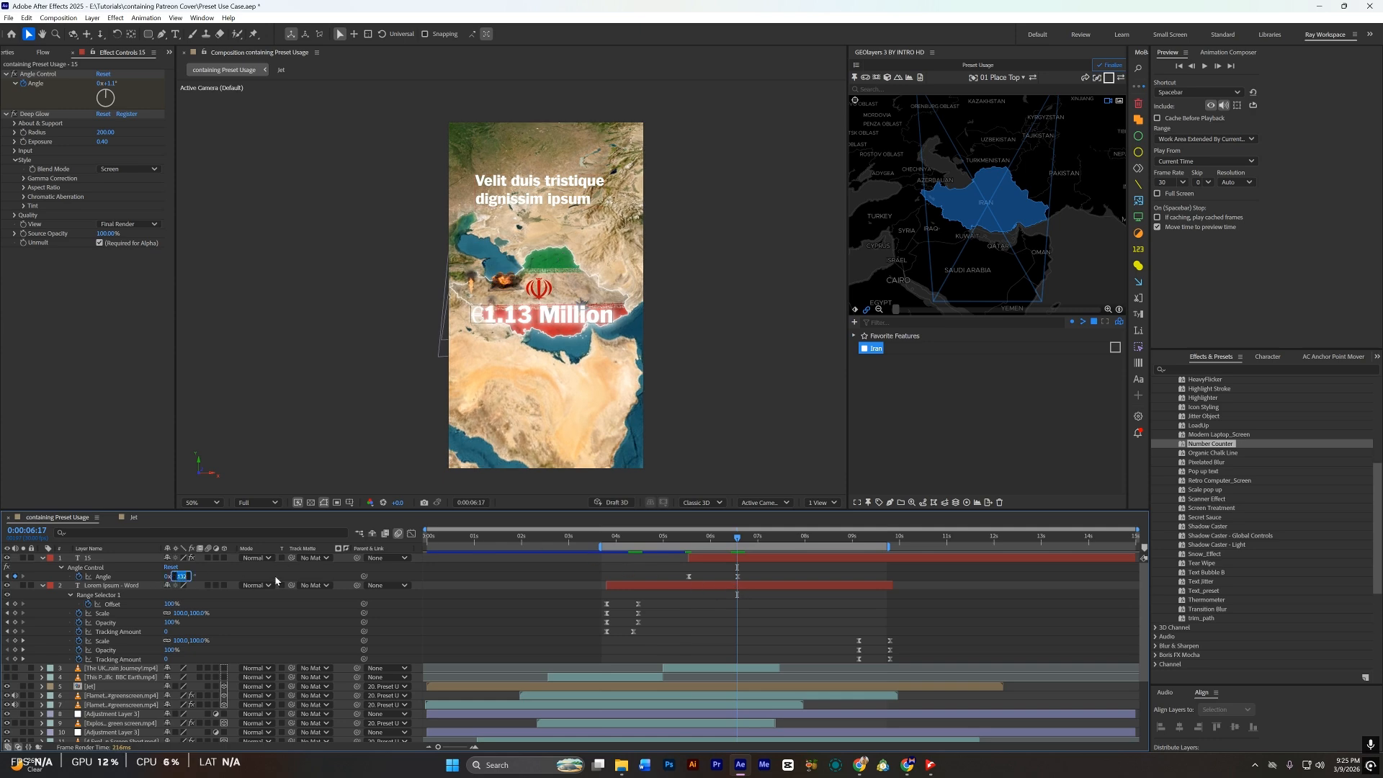
text(1.12)
key(Return)
click(728, 611)
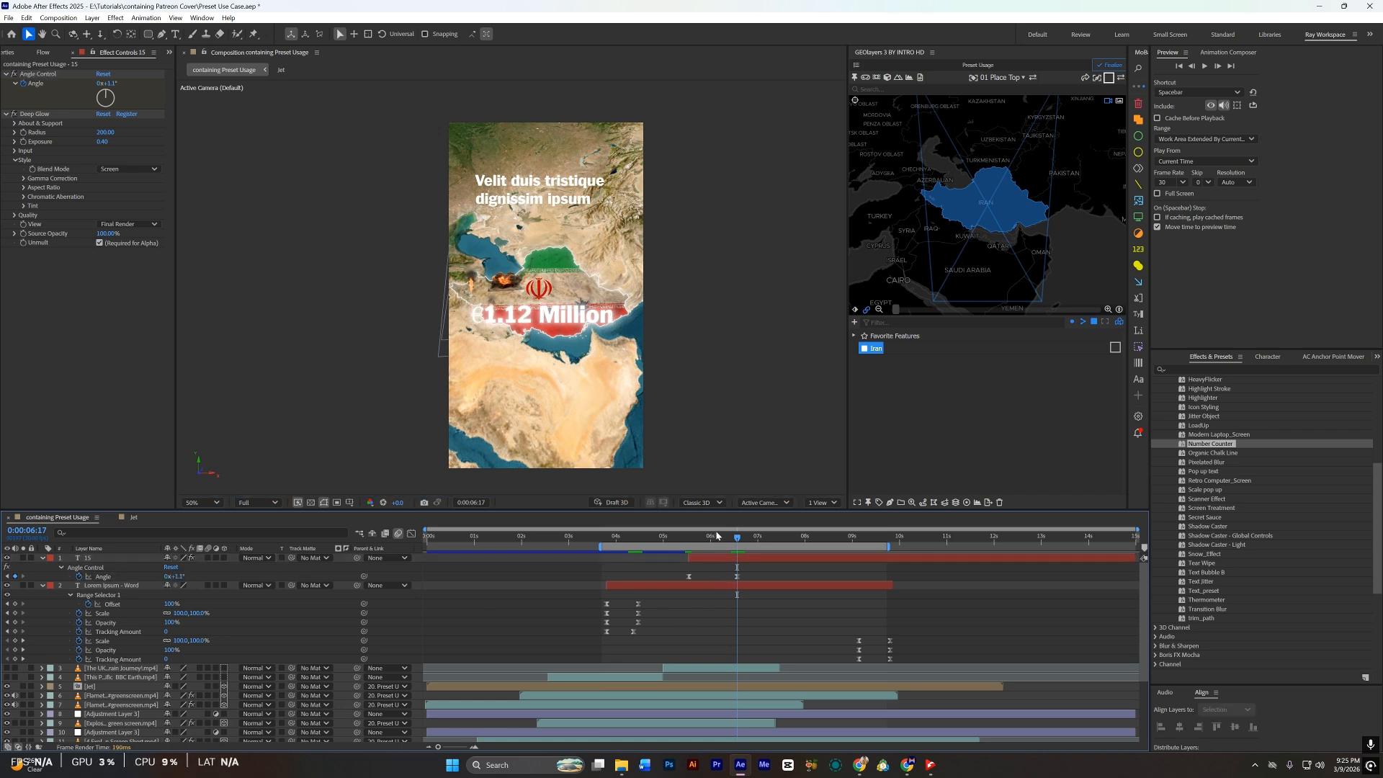
Step: Preview the number counter from 0:00:05:14 and delete the counter layer
drag(716, 538, 685, 549)
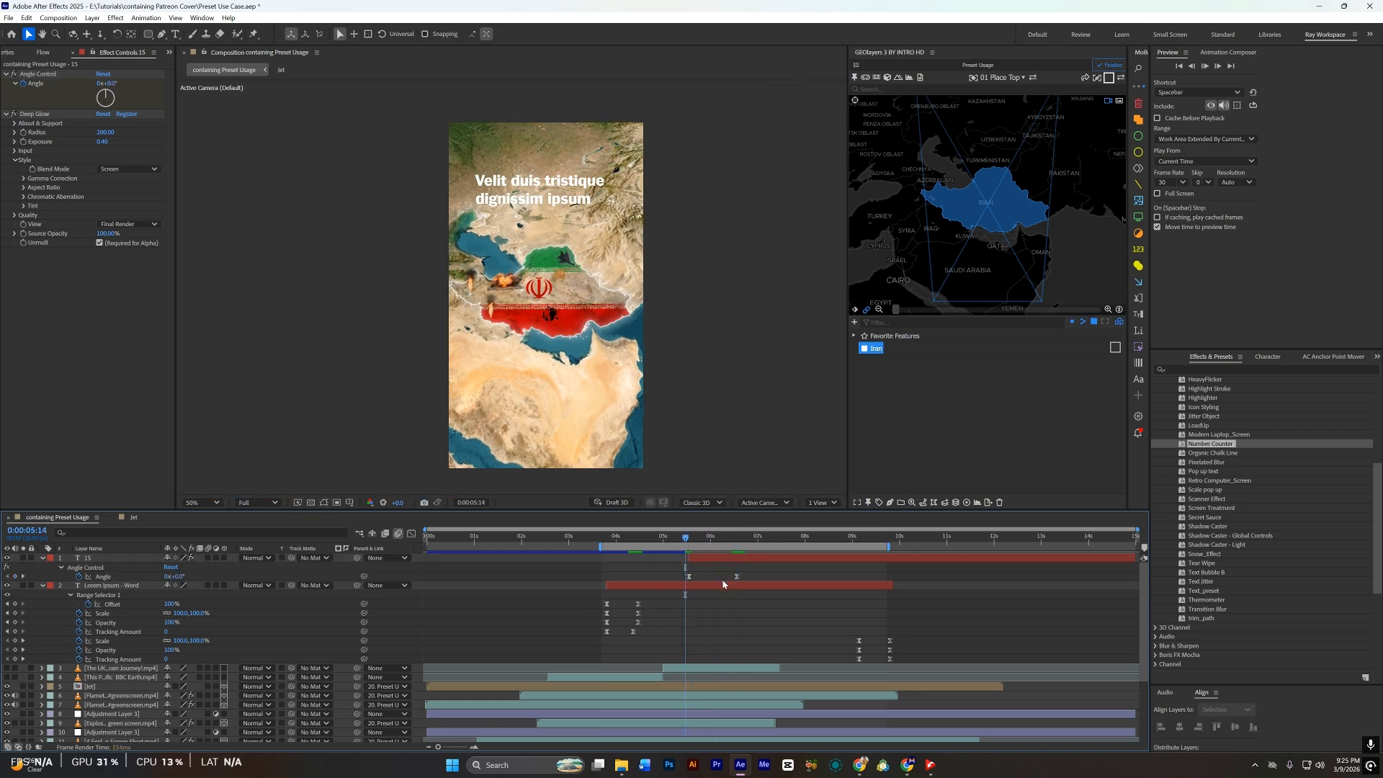
key(space)
key(Delete)
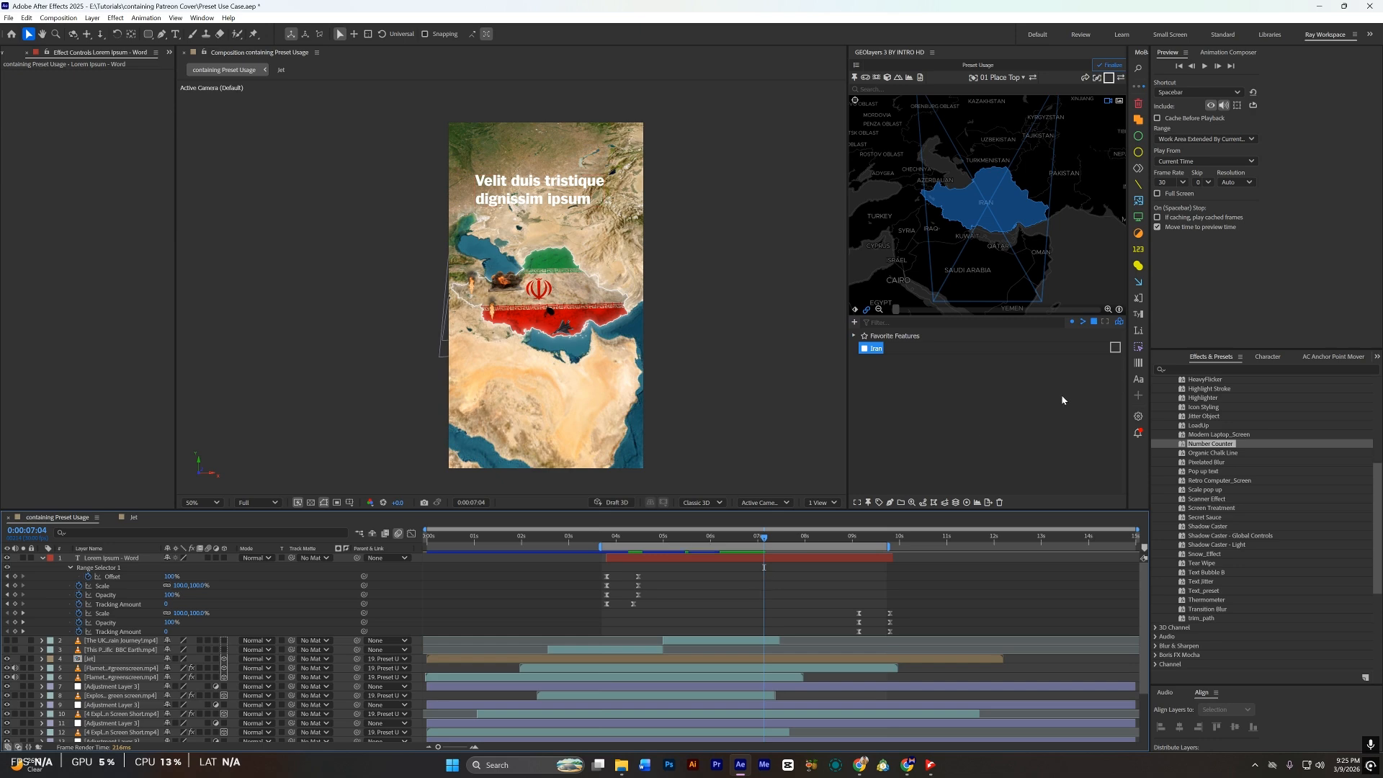
Step: Apply the Modern Laptop_Screen preset on a new adjustment layer above all layers and preview its screen texture over the map
drag(1218, 434, 762, 611)
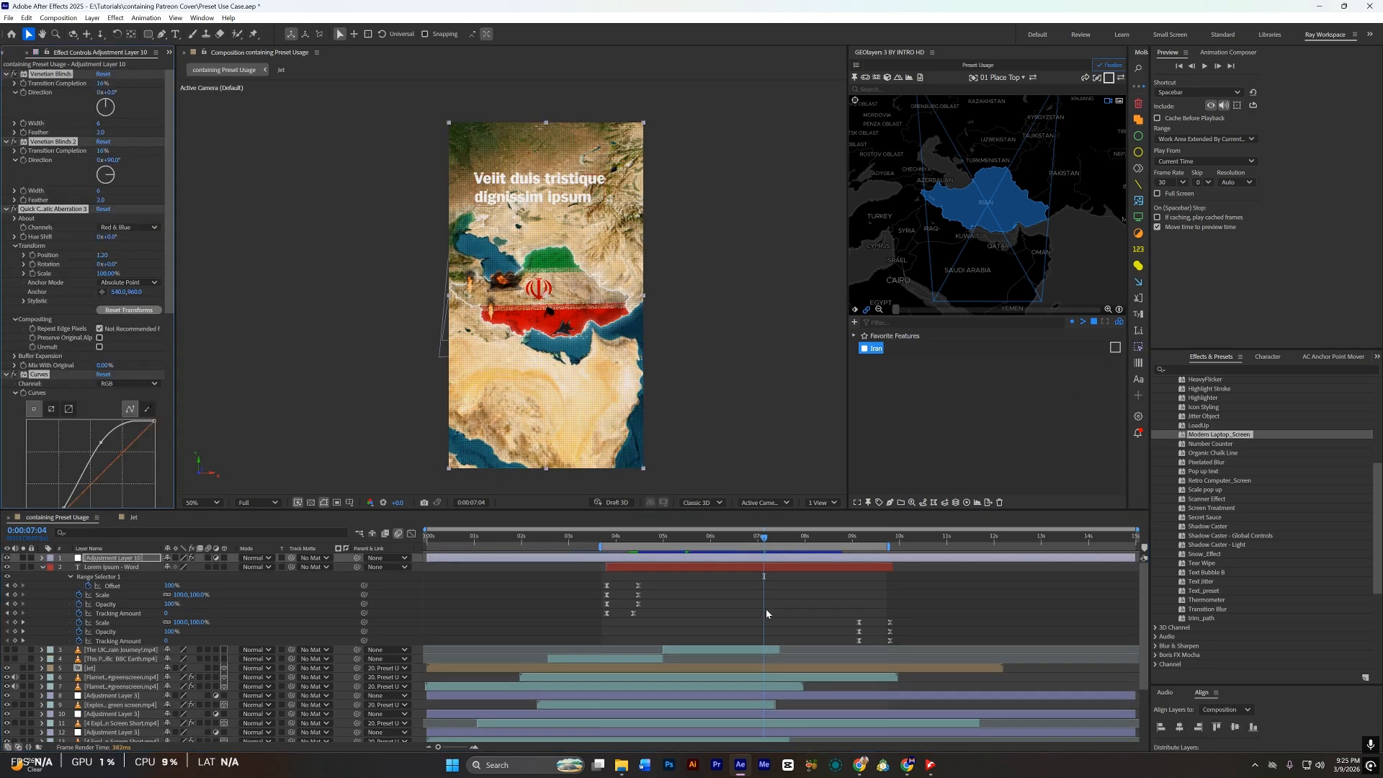
key(slash)
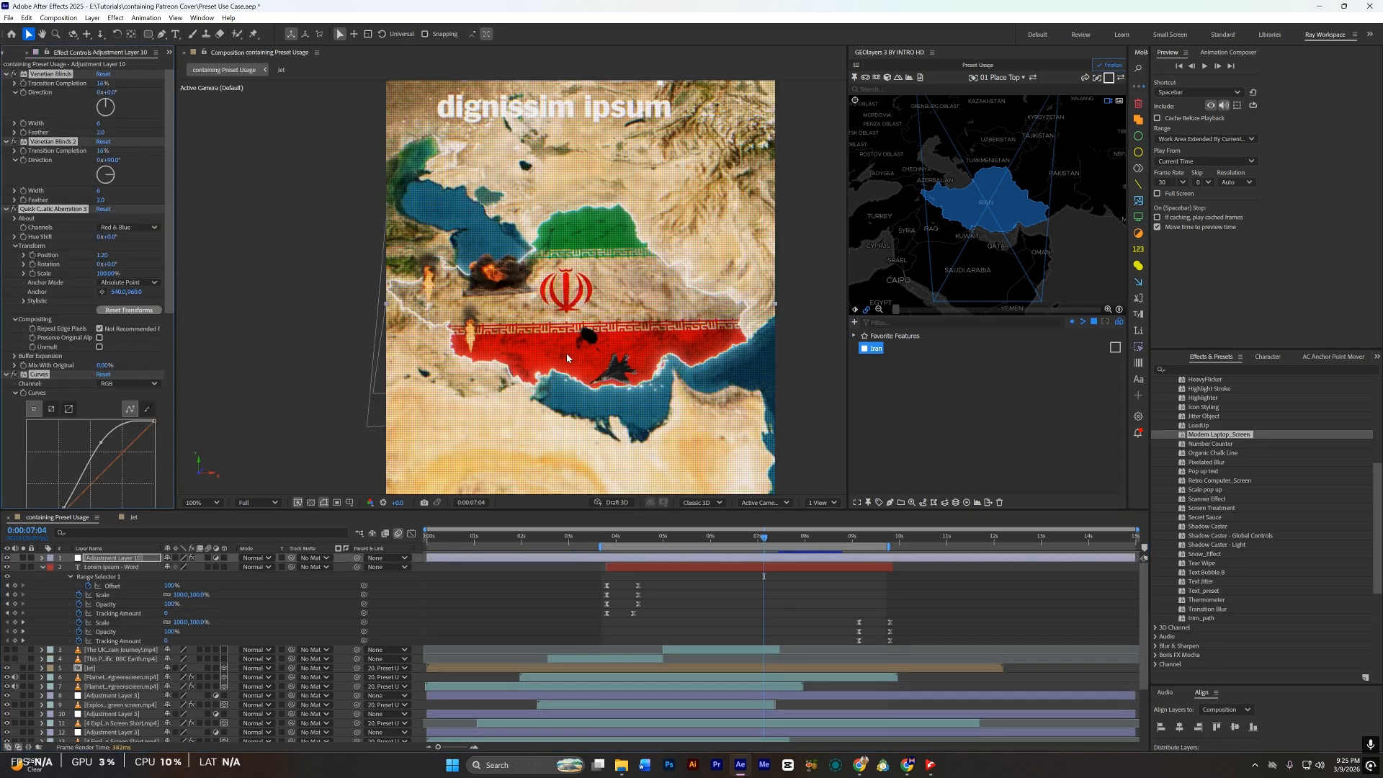
scroll(567, 347, down, 1)
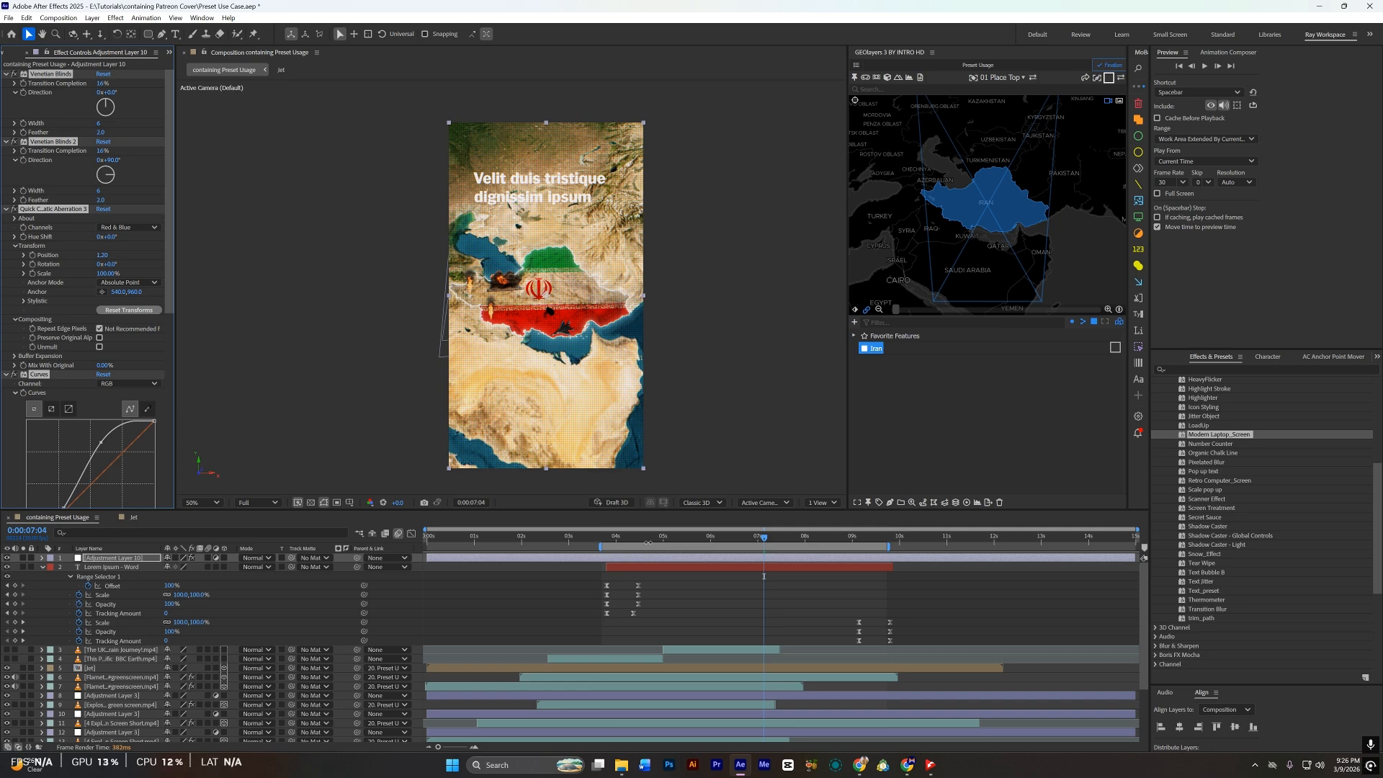
key(space)
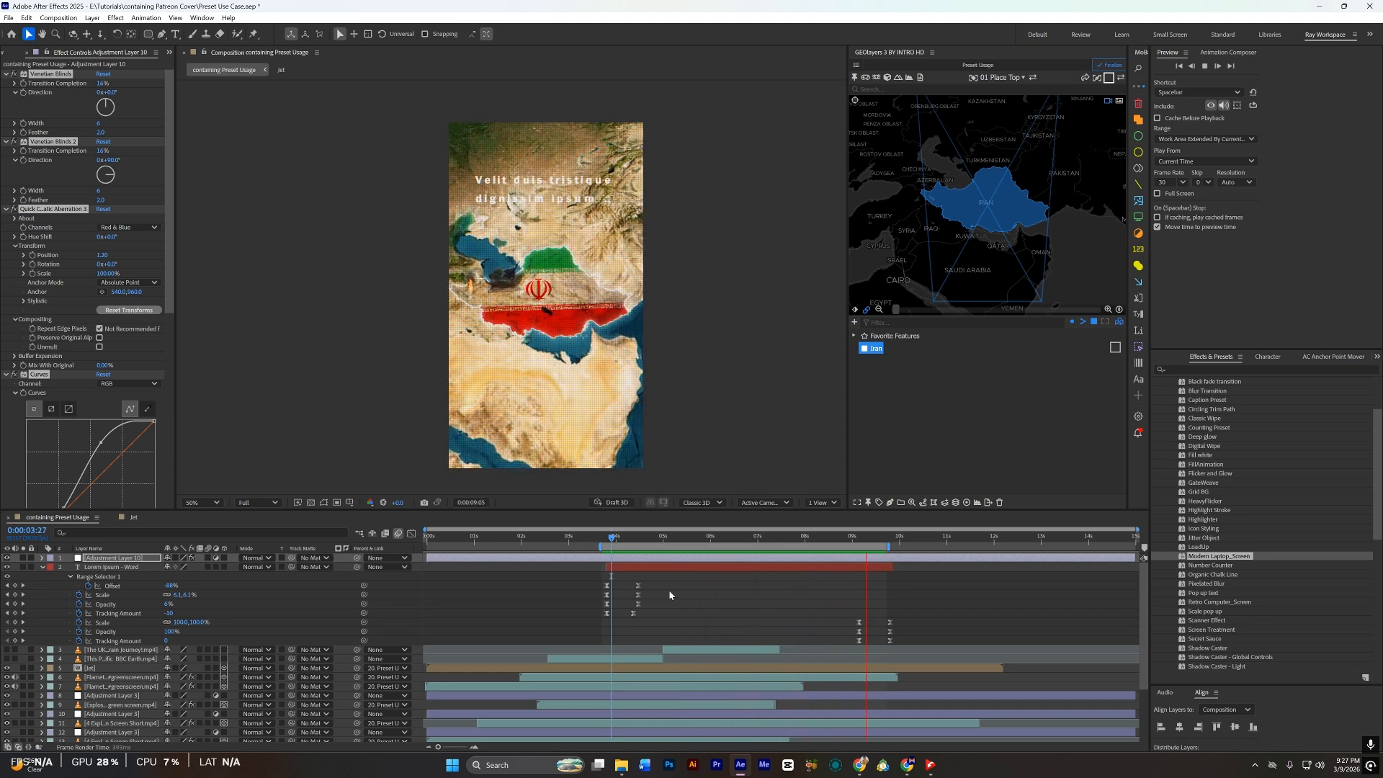
Step: Delete the adjustment layer carrying the laptop screen effect and the animated Lorem Ipsum text layer
click(723, 537)
key(Delete)
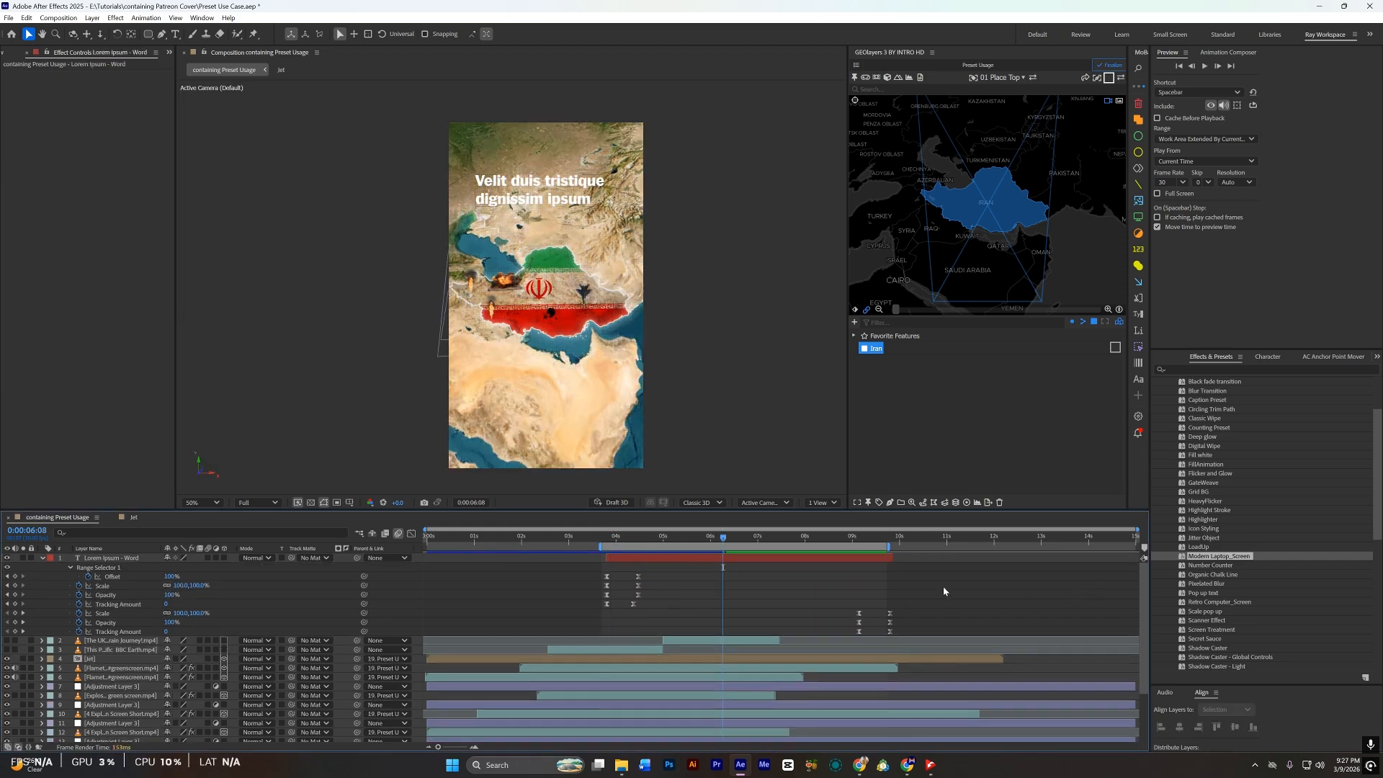
click(737, 559)
key(Delete)
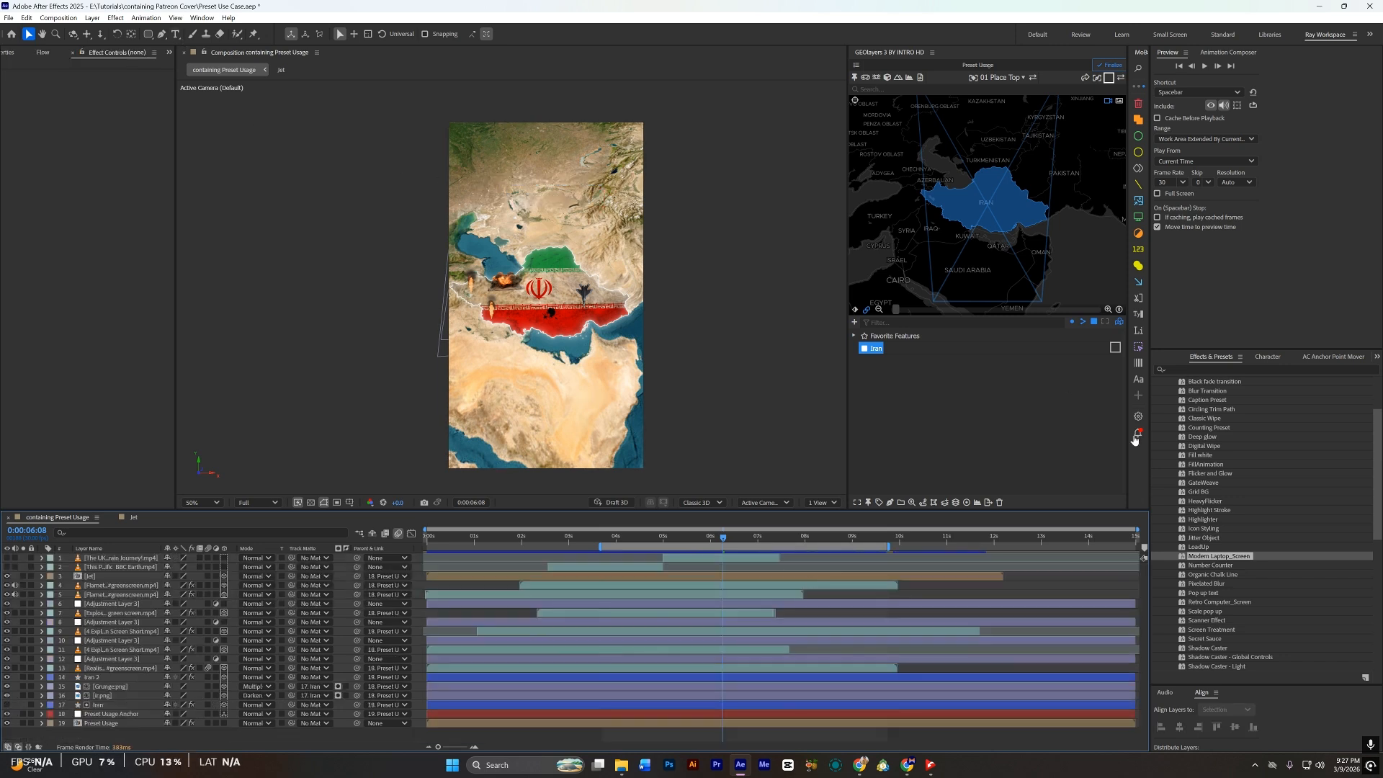
Step: Generate a five-word Lorem Ipsum text layer, scaled to about 68% and positioned horizontally centred over the Iran flag
click(1140, 333)
click(820, 300)
click(722, 561)
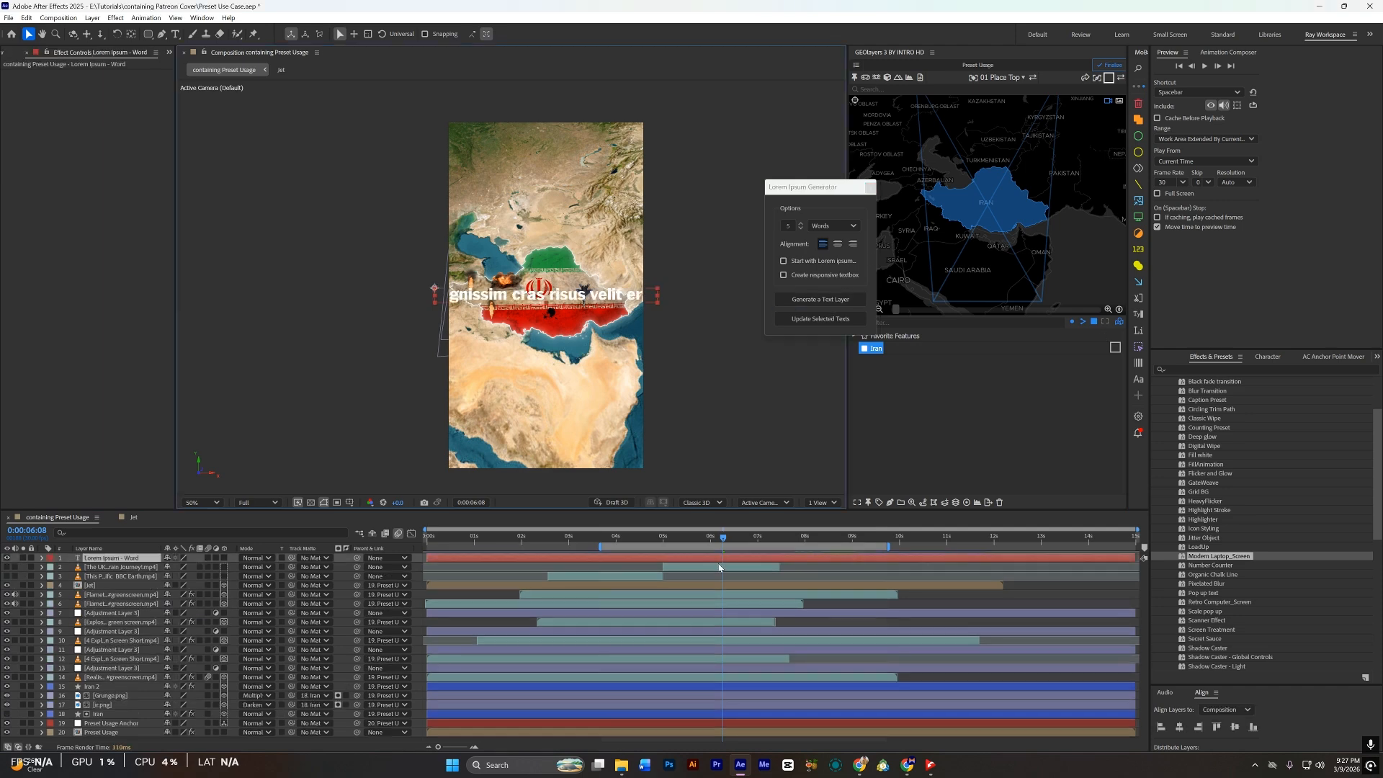
key(s)
mouse_move(192, 567)
mouse_down()
mouse_move(147, 565)
mouse_move(169, 566)
mouse_up()
drag(512, 292, 548, 307)
click(870, 187)
click(742, 559)
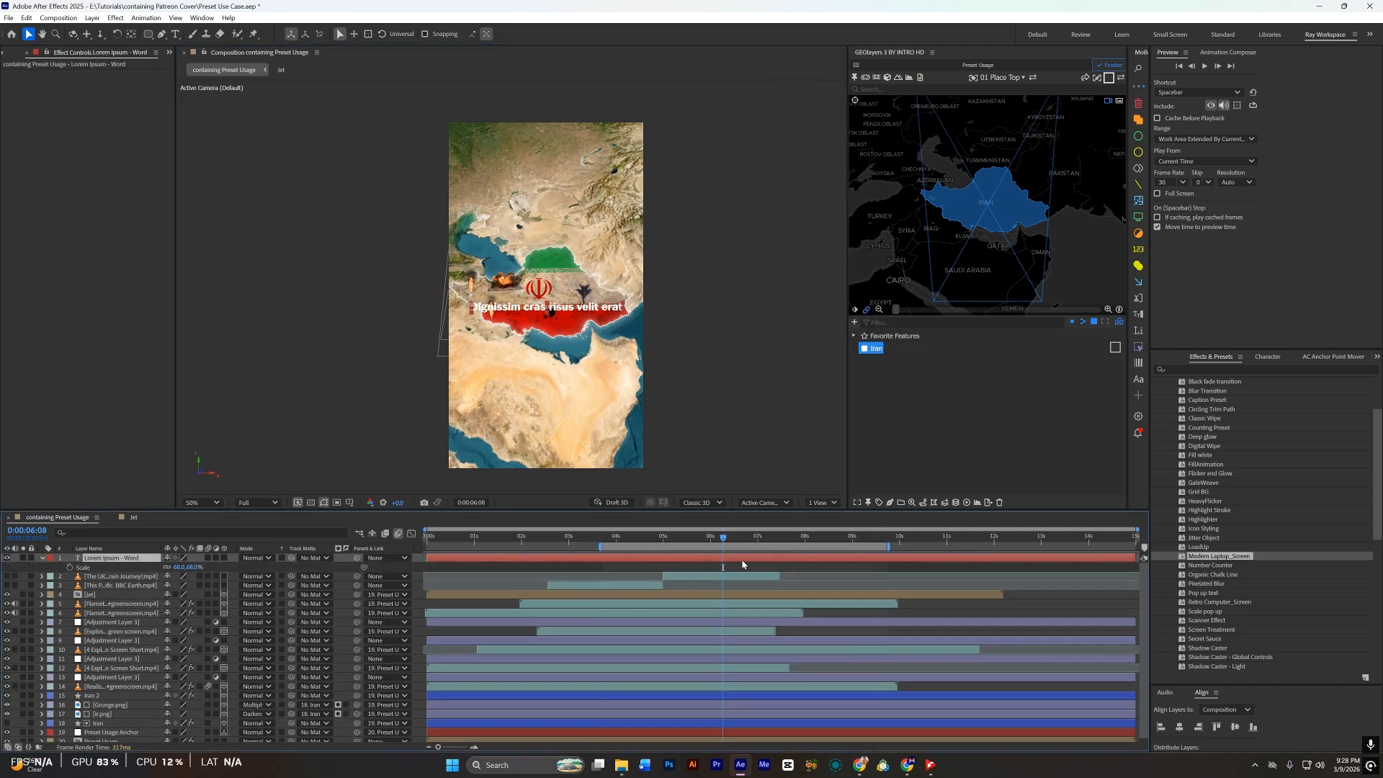
Step: Trim the text layer's start to 0:00:06:08 and apply the LoadUp preset to it
key(alt+[)
click(1201, 548)
double_click(1203, 551)
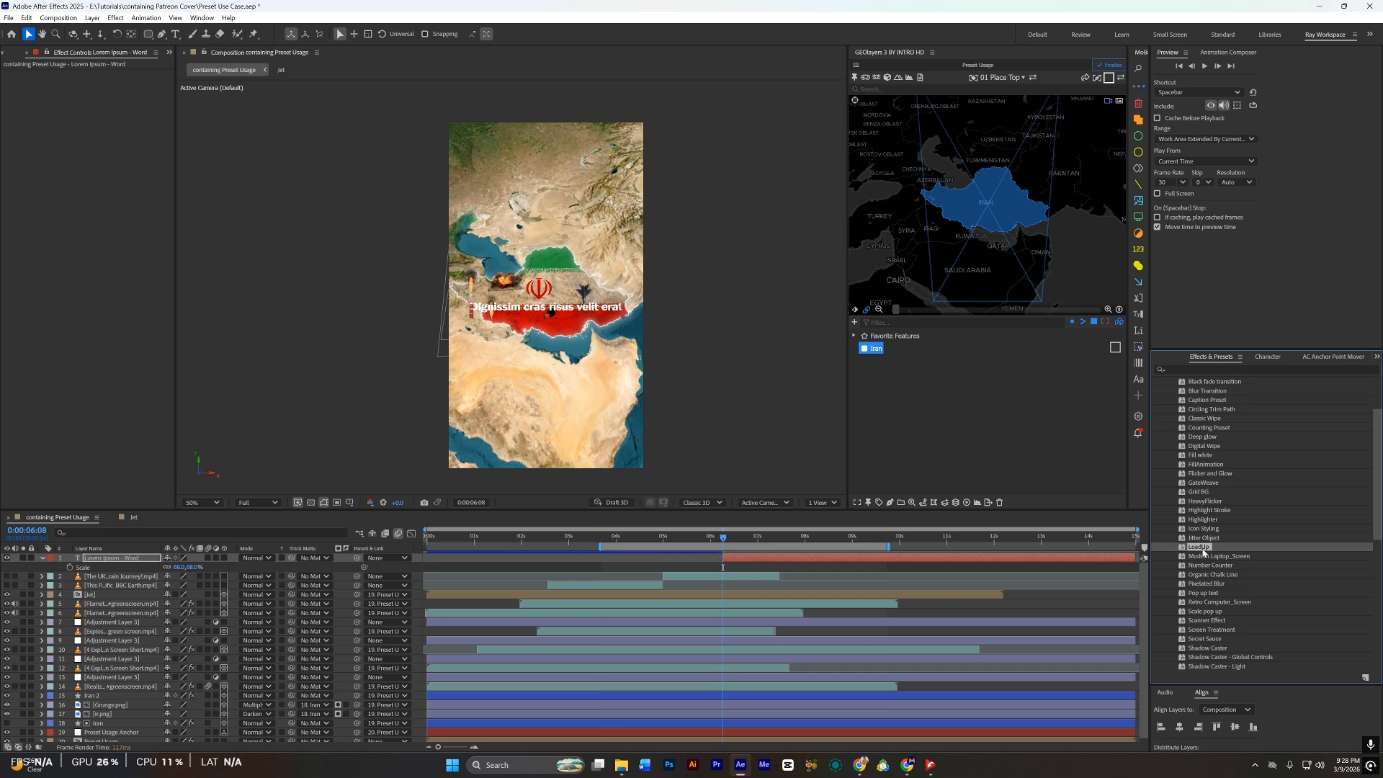
click(735, 560)
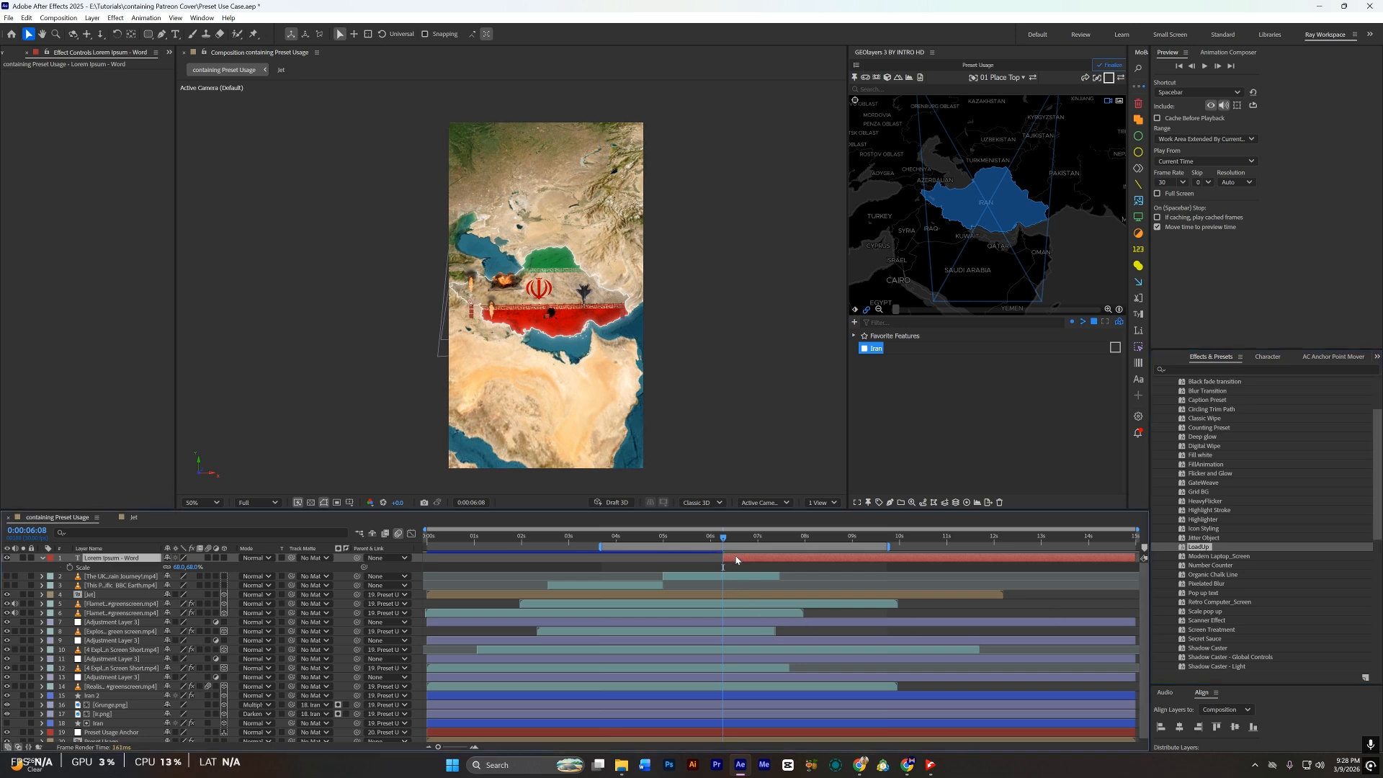
key(u)
drag(735, 558, 715, 561)
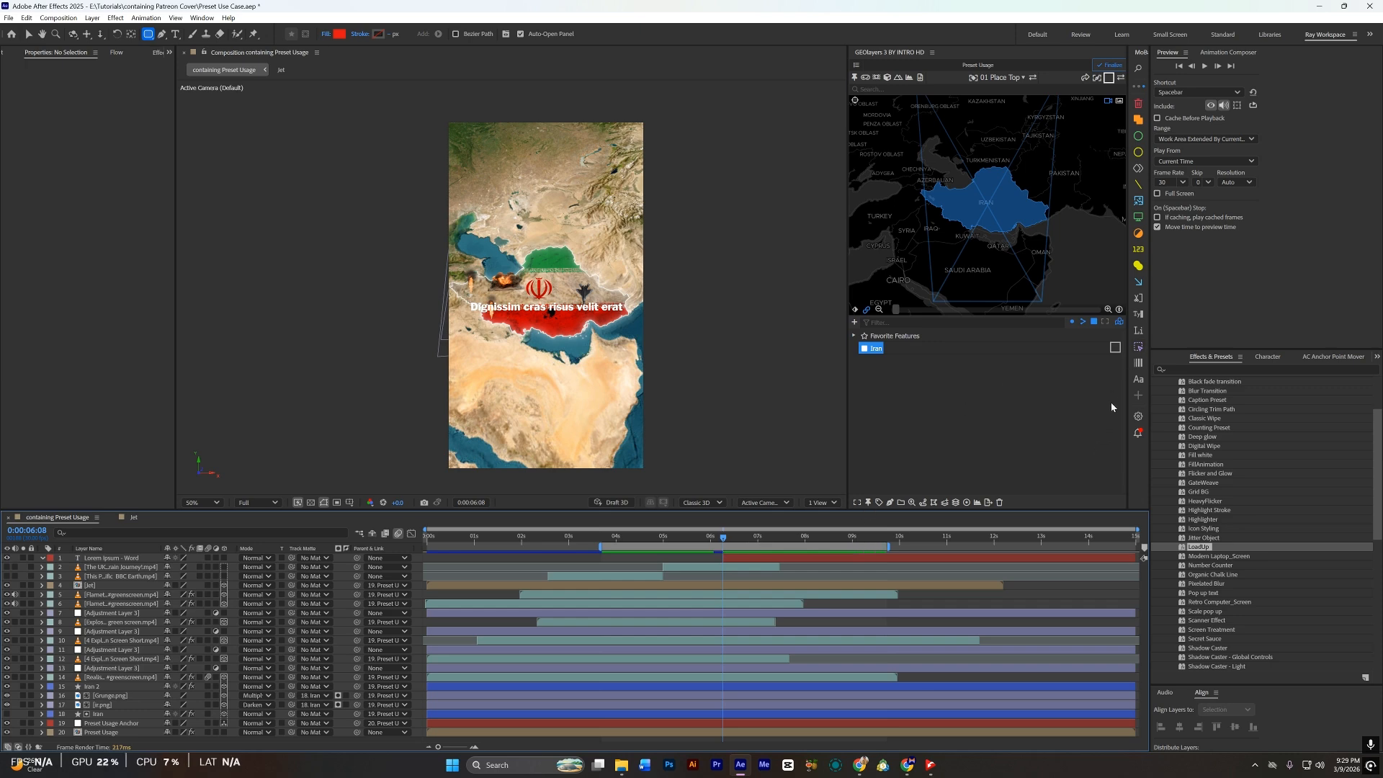
Step: Try the Jitter Object preset on a new adjustment layer with a playback preview, and remove that adjustment layer
click(1136, 361)
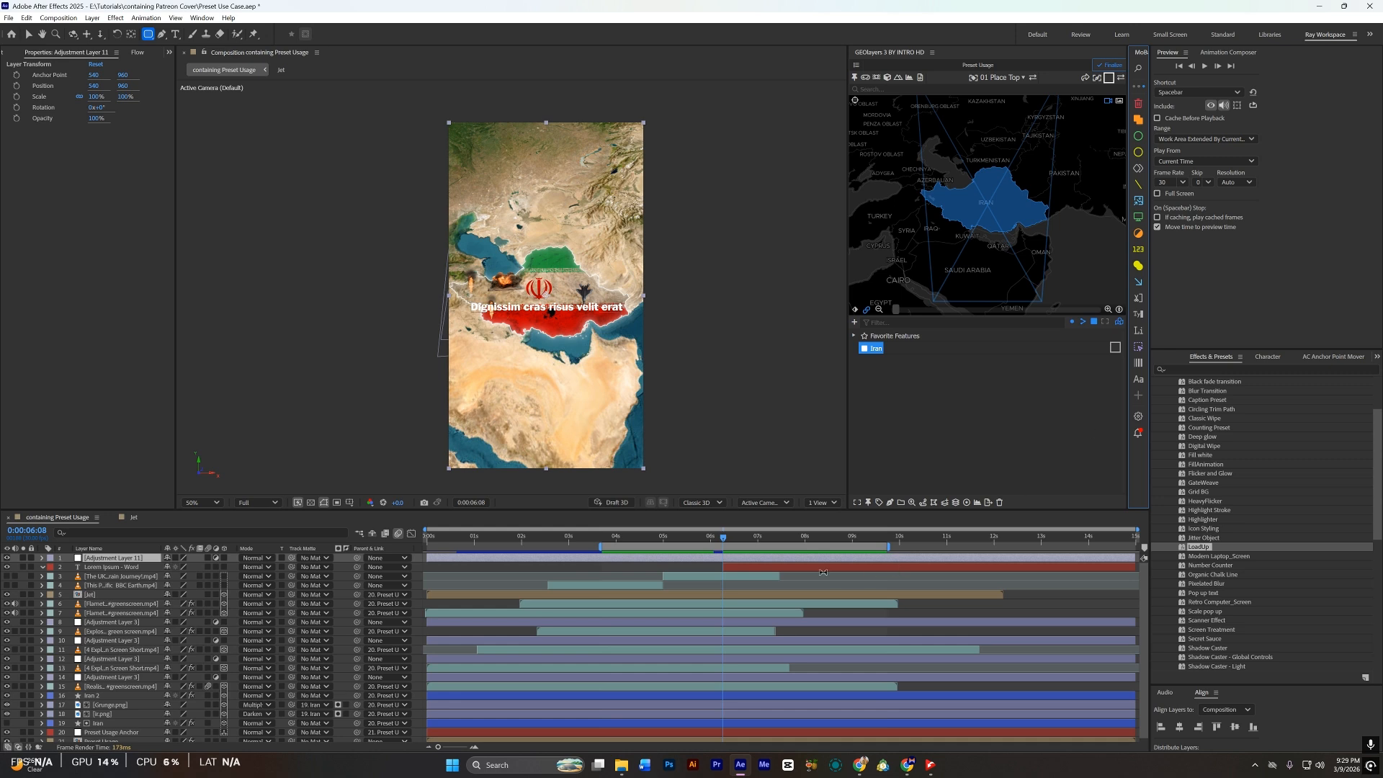
double_click(1203, 538)
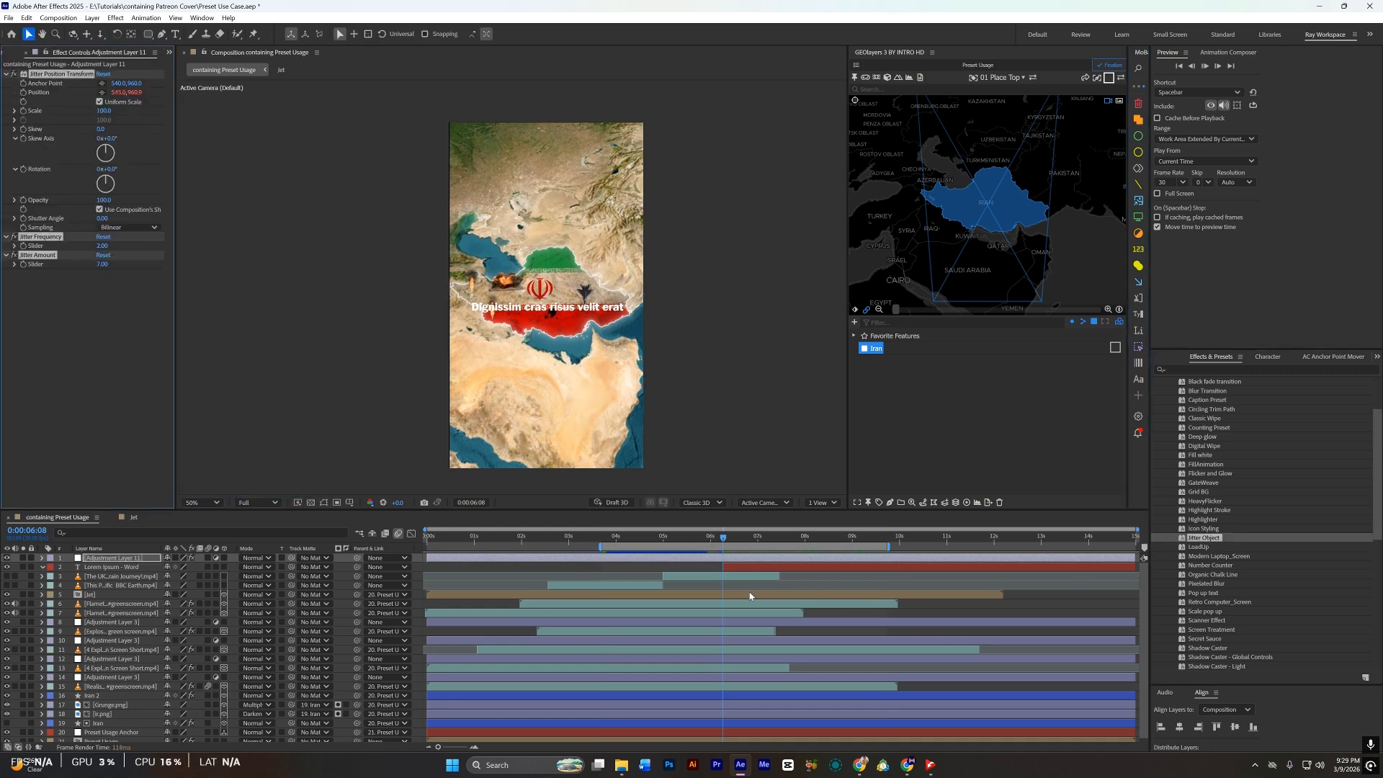
key(space)
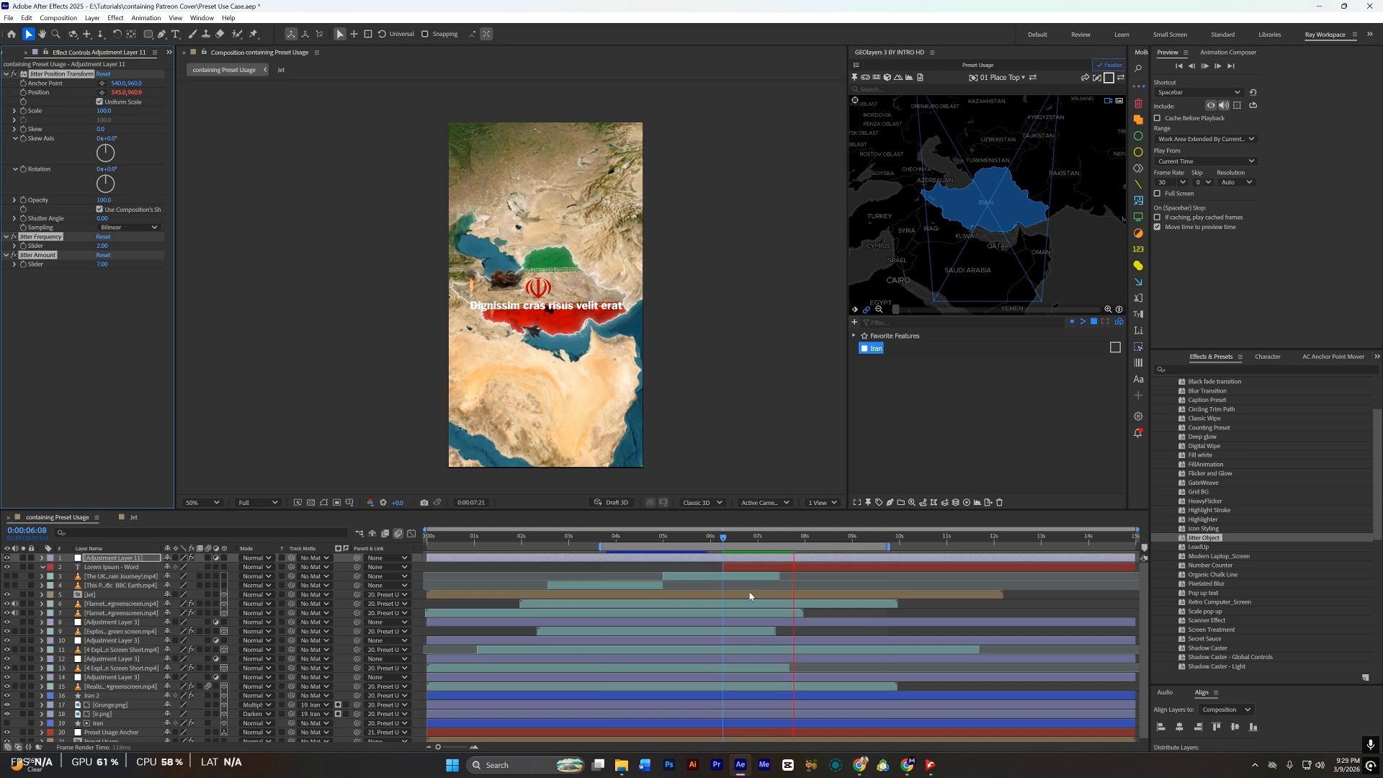
key(space)
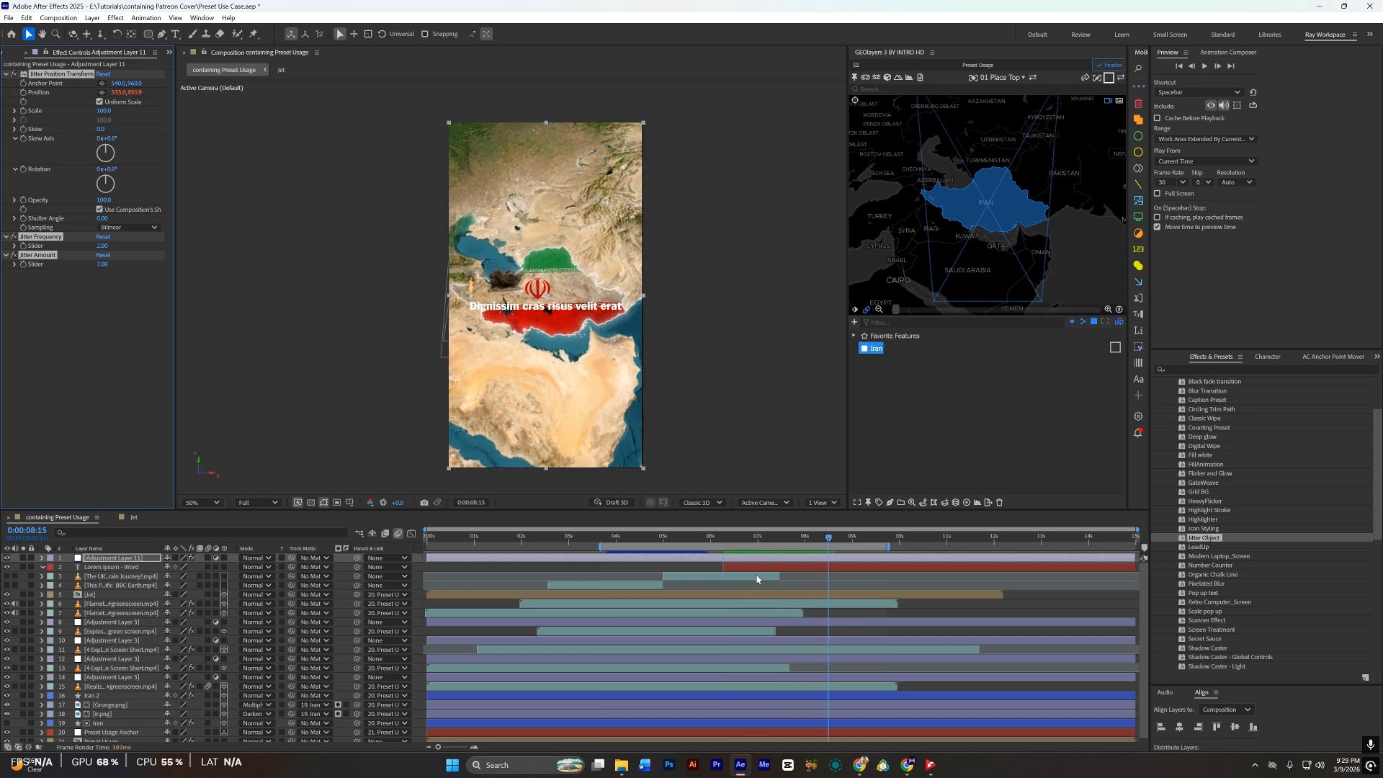
key(ctrl+shift+e)
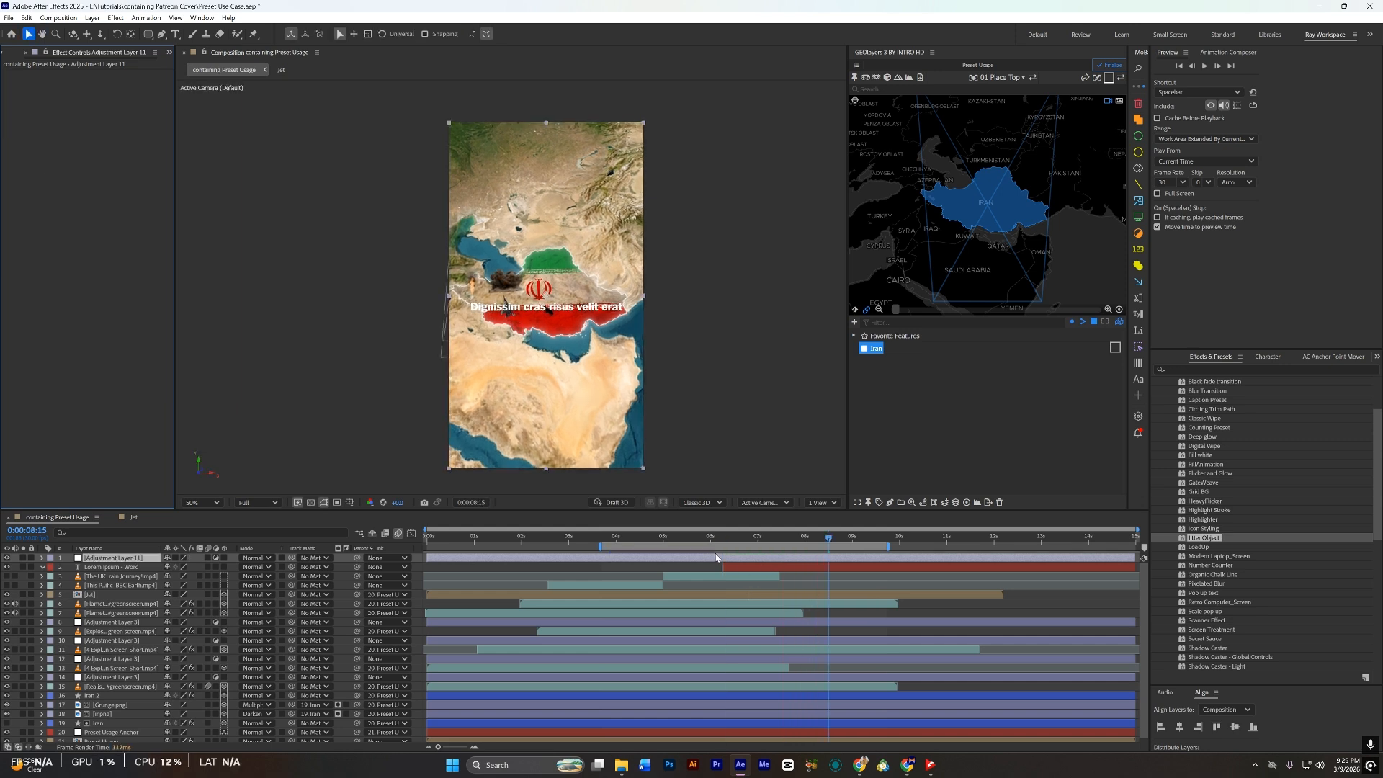
key(Delete)
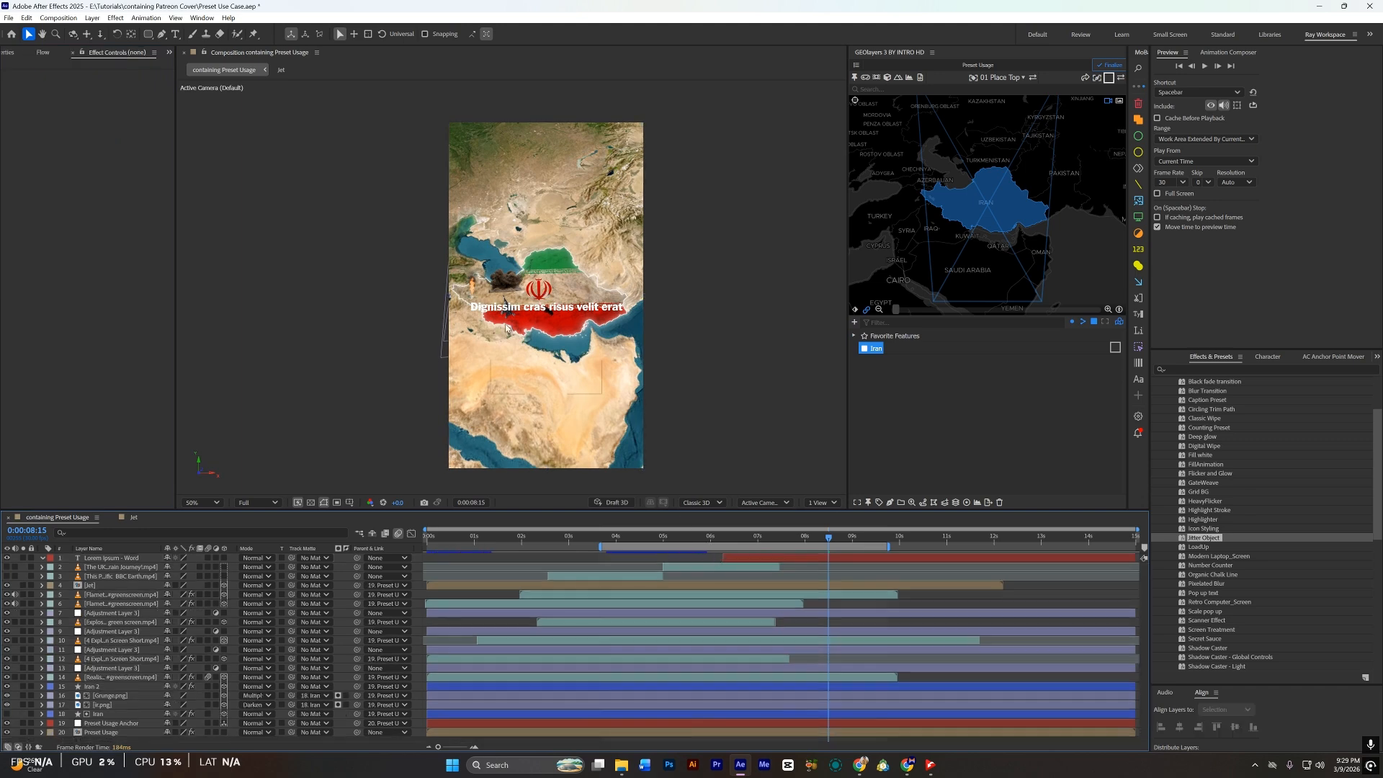
Step: Draw a red rectangle about 248 by 168 px above the Iran flag and trim its layer start to 0:00:08:15
key(q)
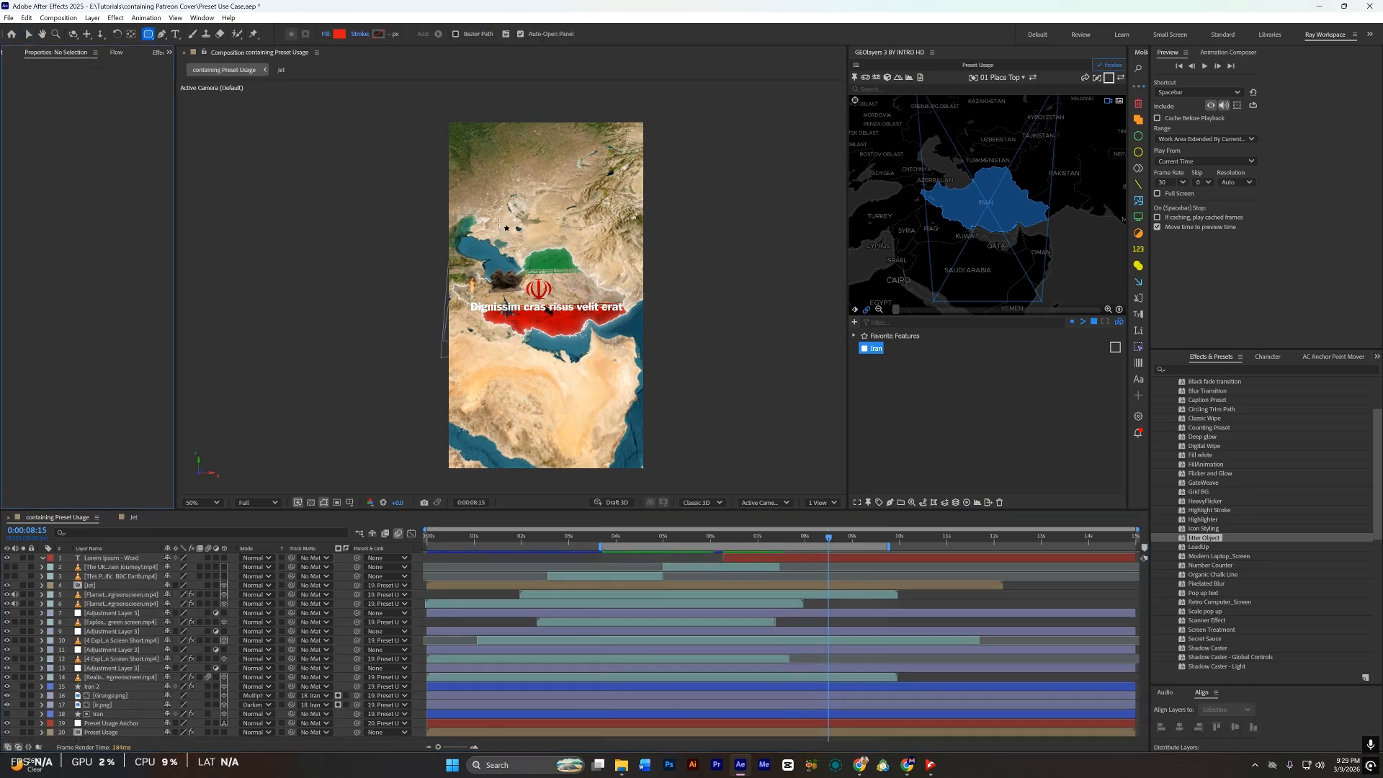
drag(499, 222, 544, 251)
click(794, 573)
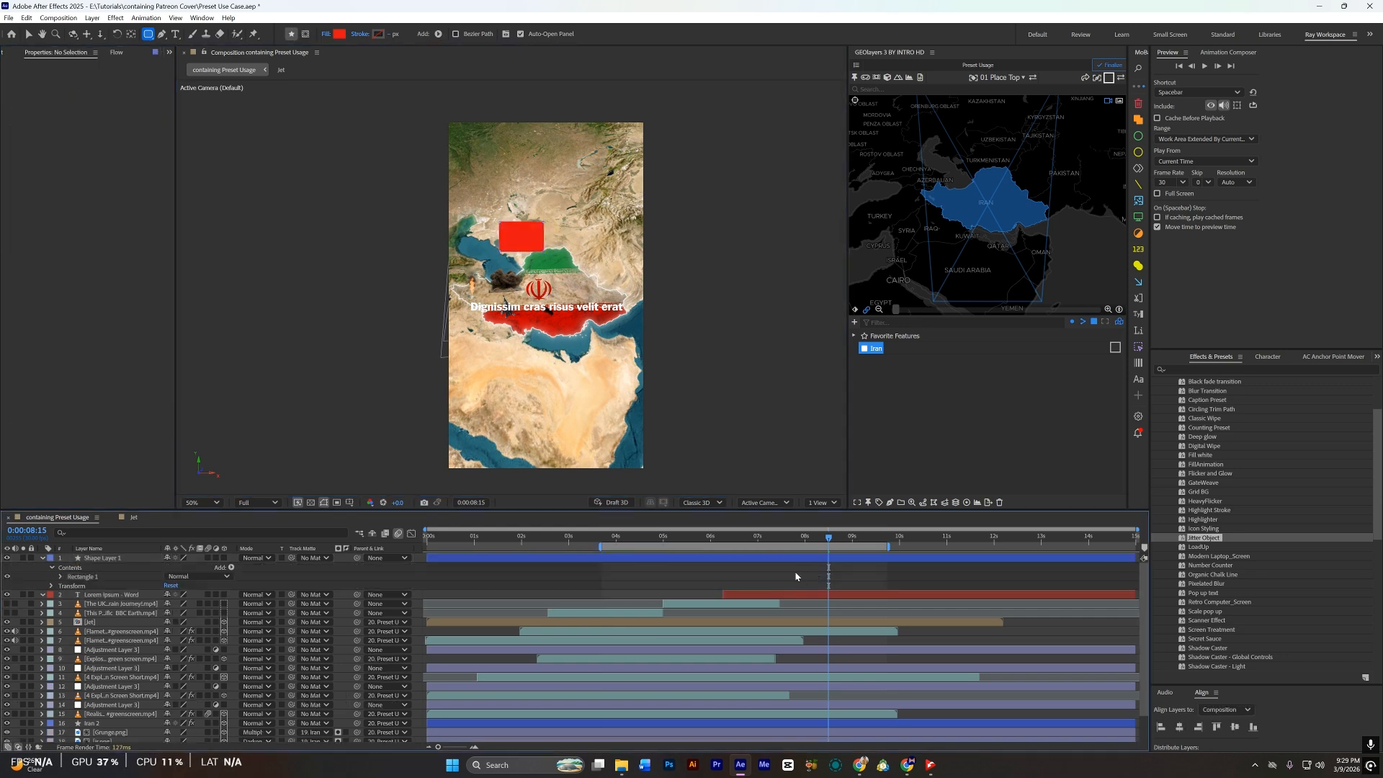
click(826, 558)
key(alt+[)
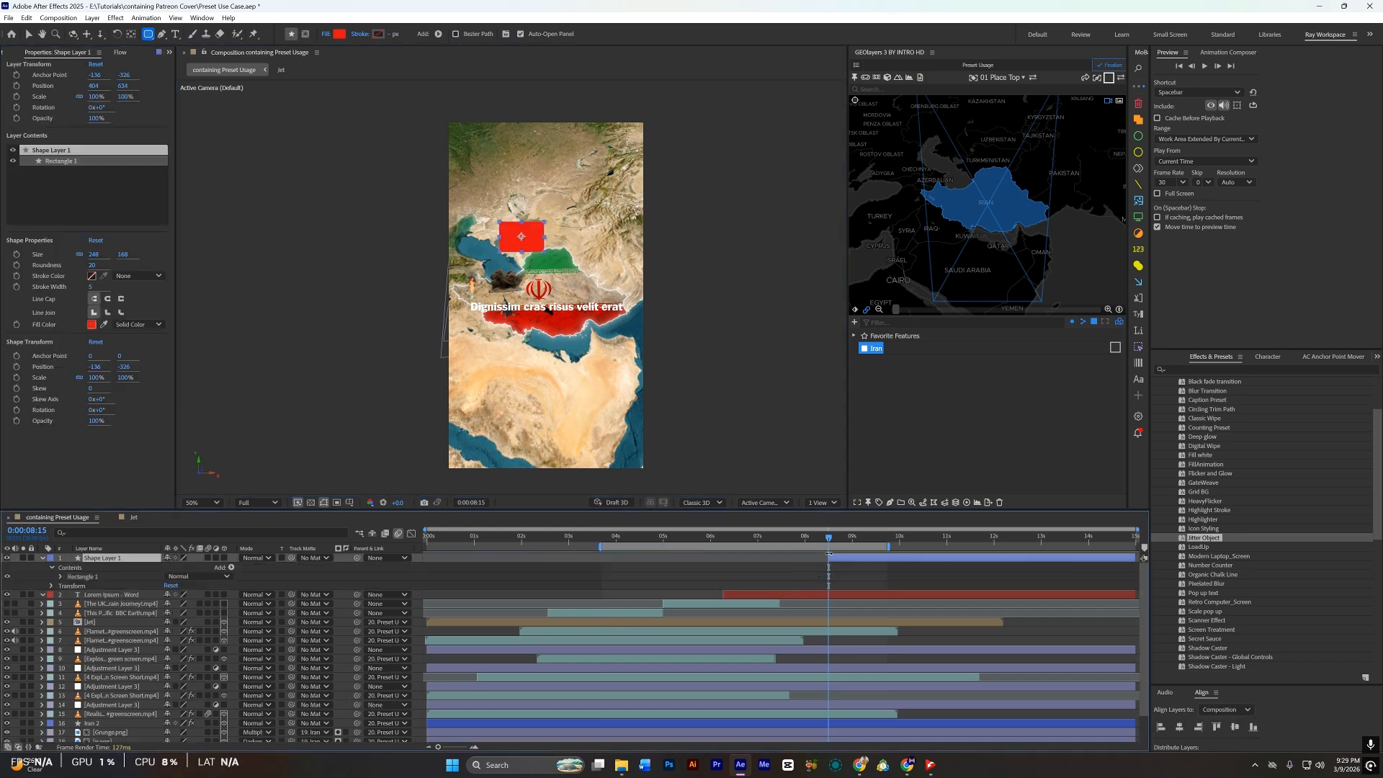
Step: Try the Jitter Object preset on the red rectangle and delete the shape layer
double_click(1201, 538)
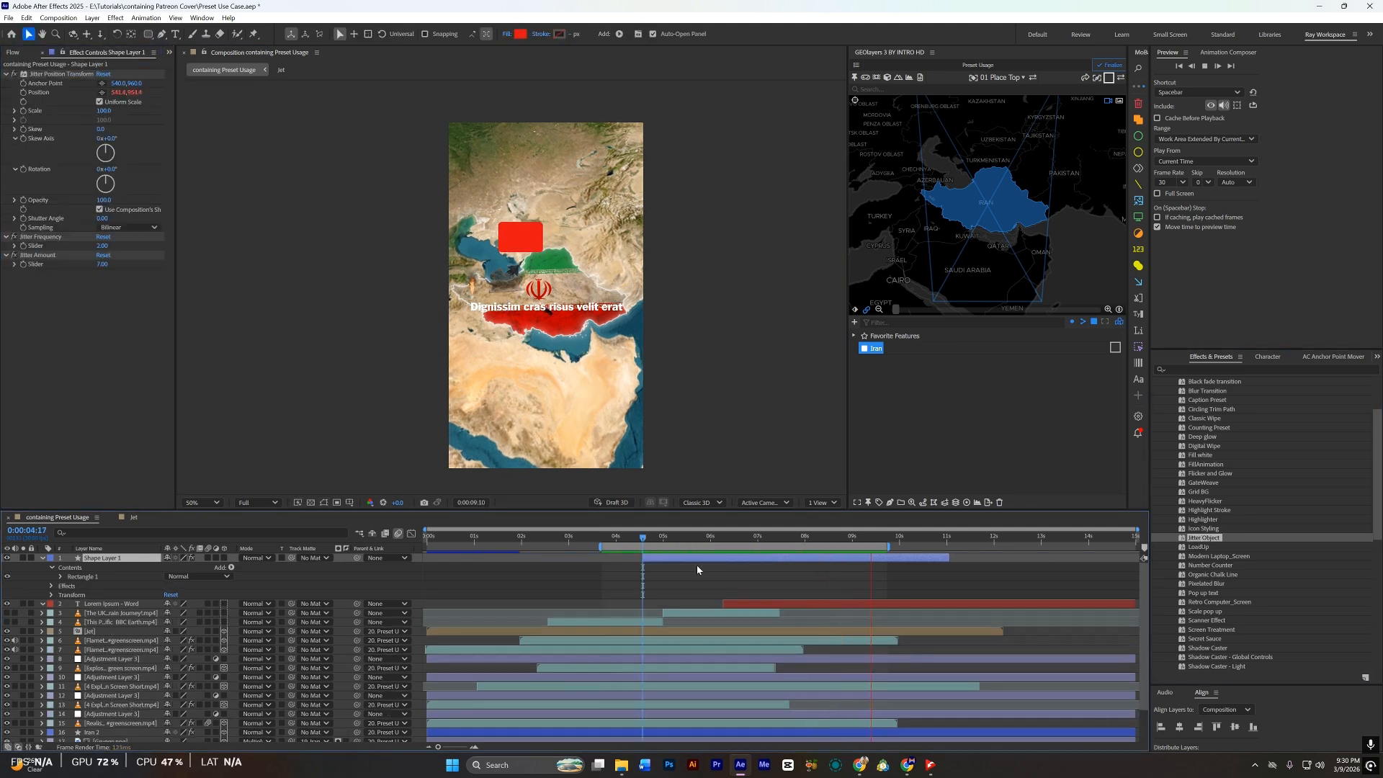
key(Delete)
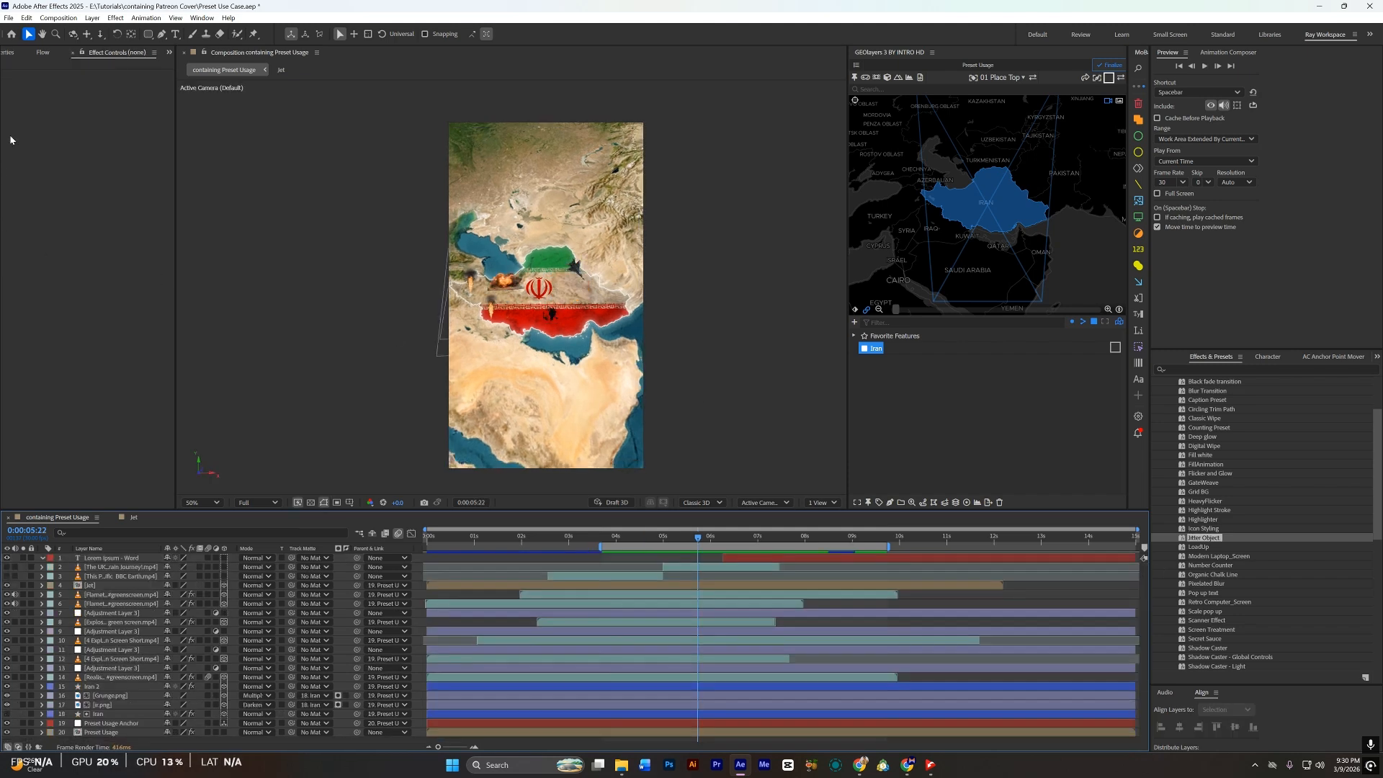
Step: Import the green-land-mine-clipart-xl image from Downloads and add it to the composition as the top layer
scroll(13, 58, up, 2)
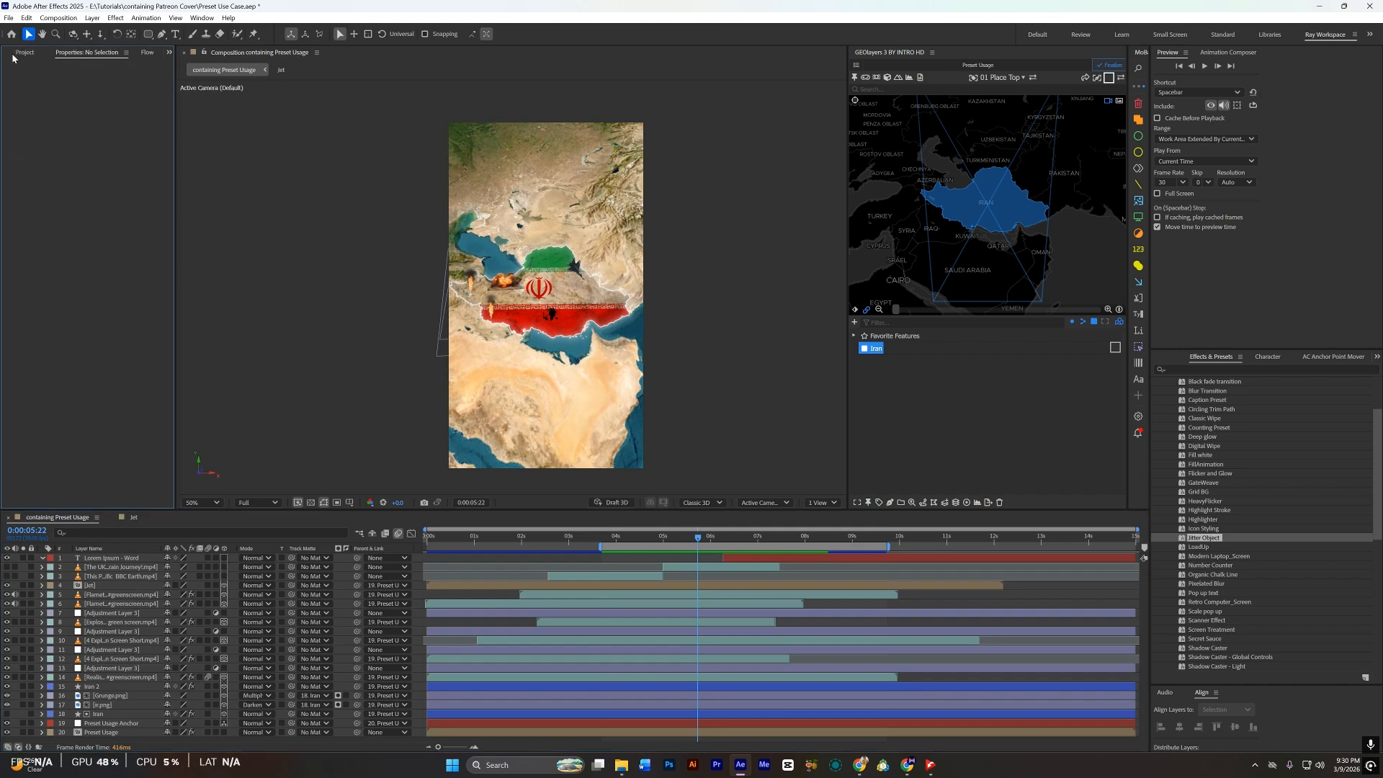
click(22, 56)
click(64, 379)
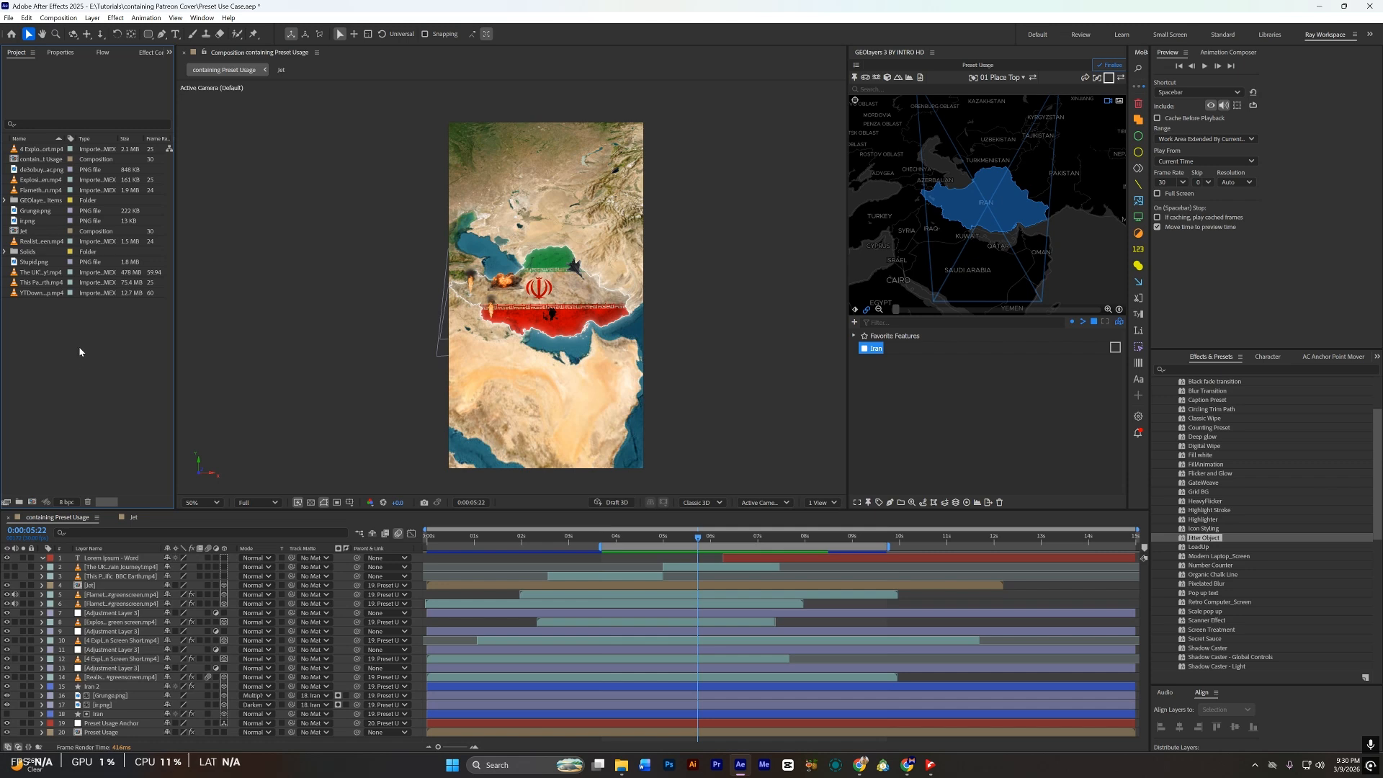
double_click(78, 347)
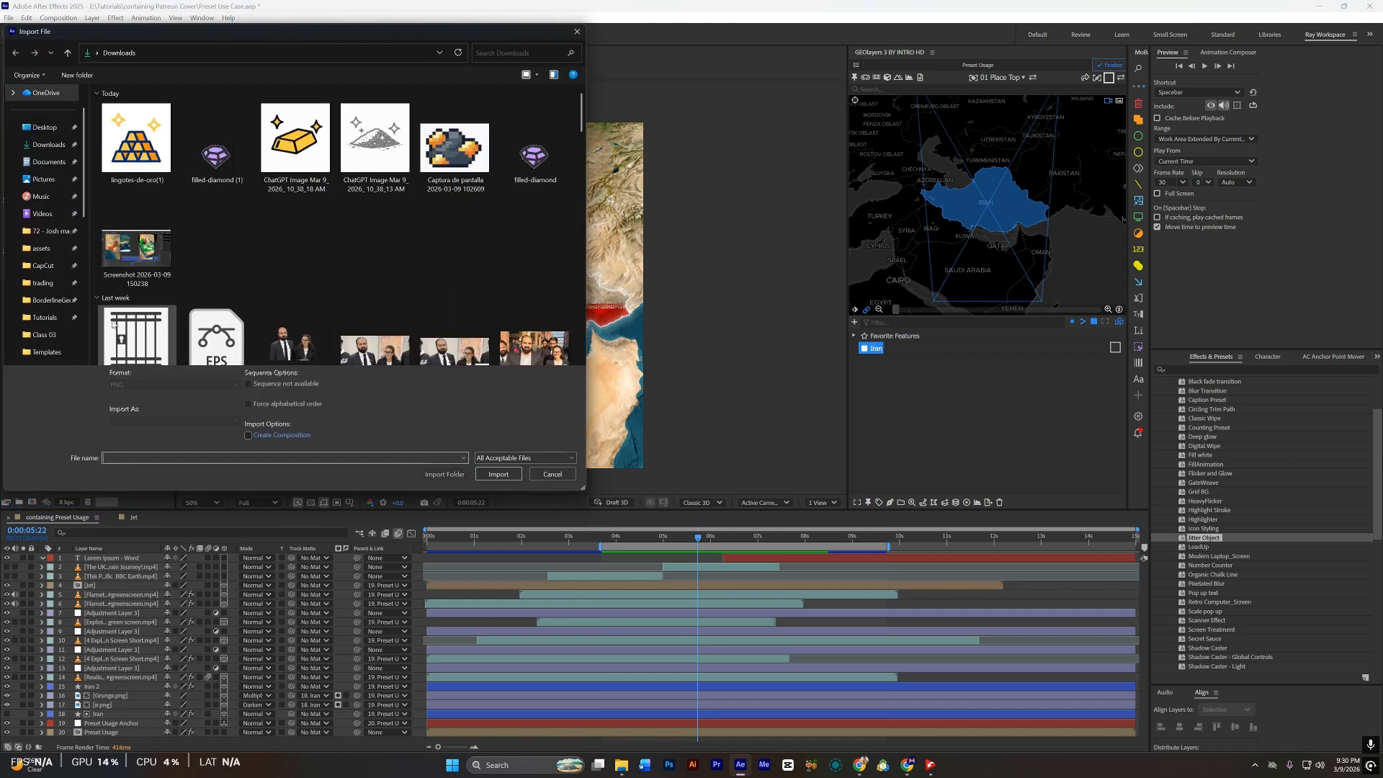
scroll(394, 242, down, 10)
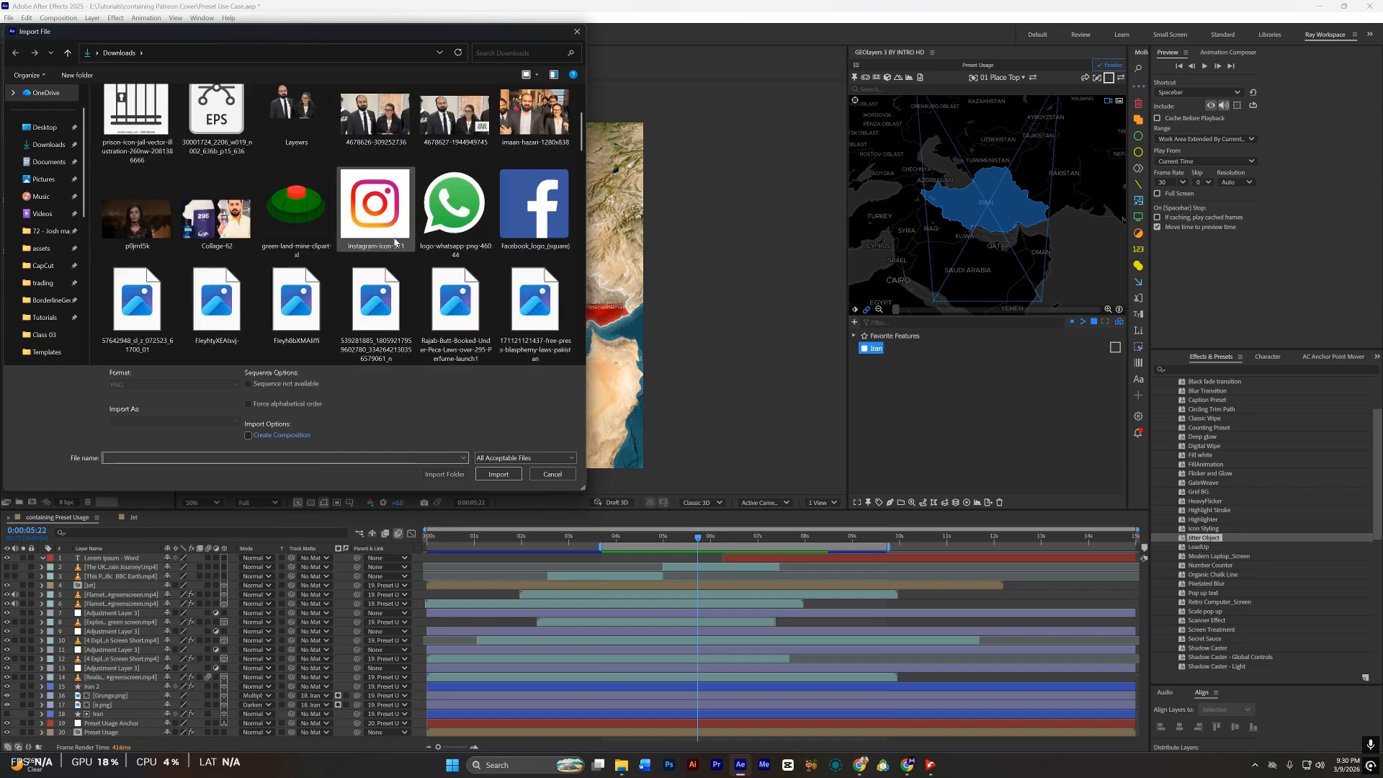
double_click(280, 136)
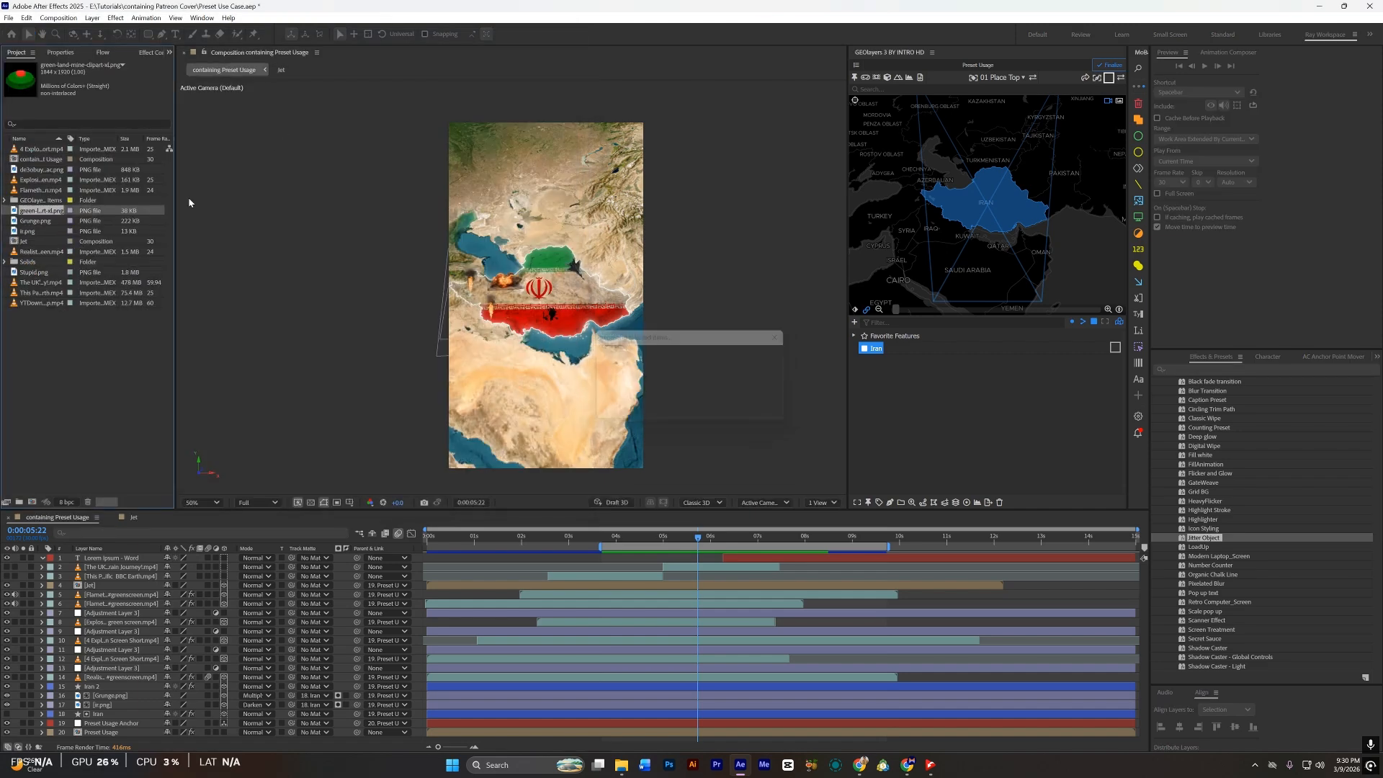
drag(42, 211, 680, 547)
Step: Scale the land mine layer to 20% and apply the Icon Styling preset to it
key(s)
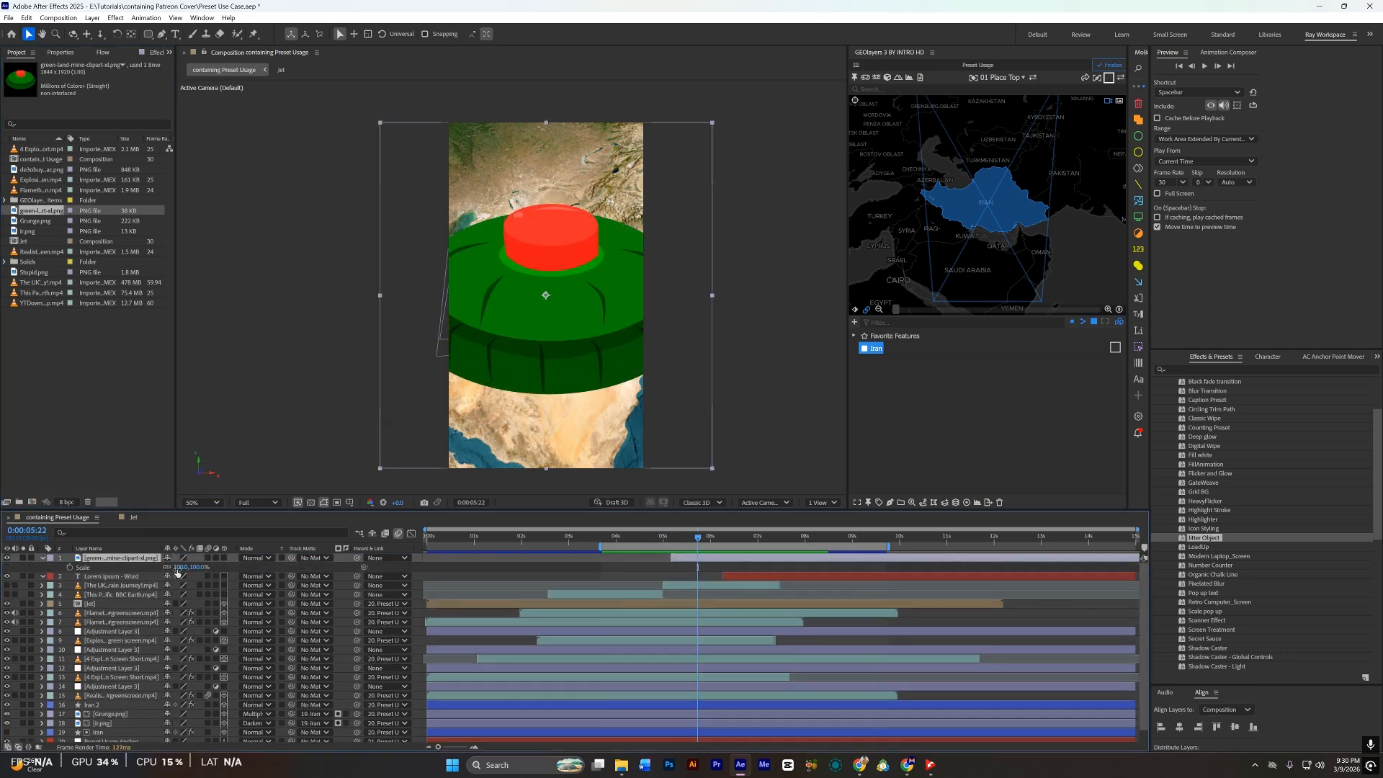
drag(176, 567, 147, 575)
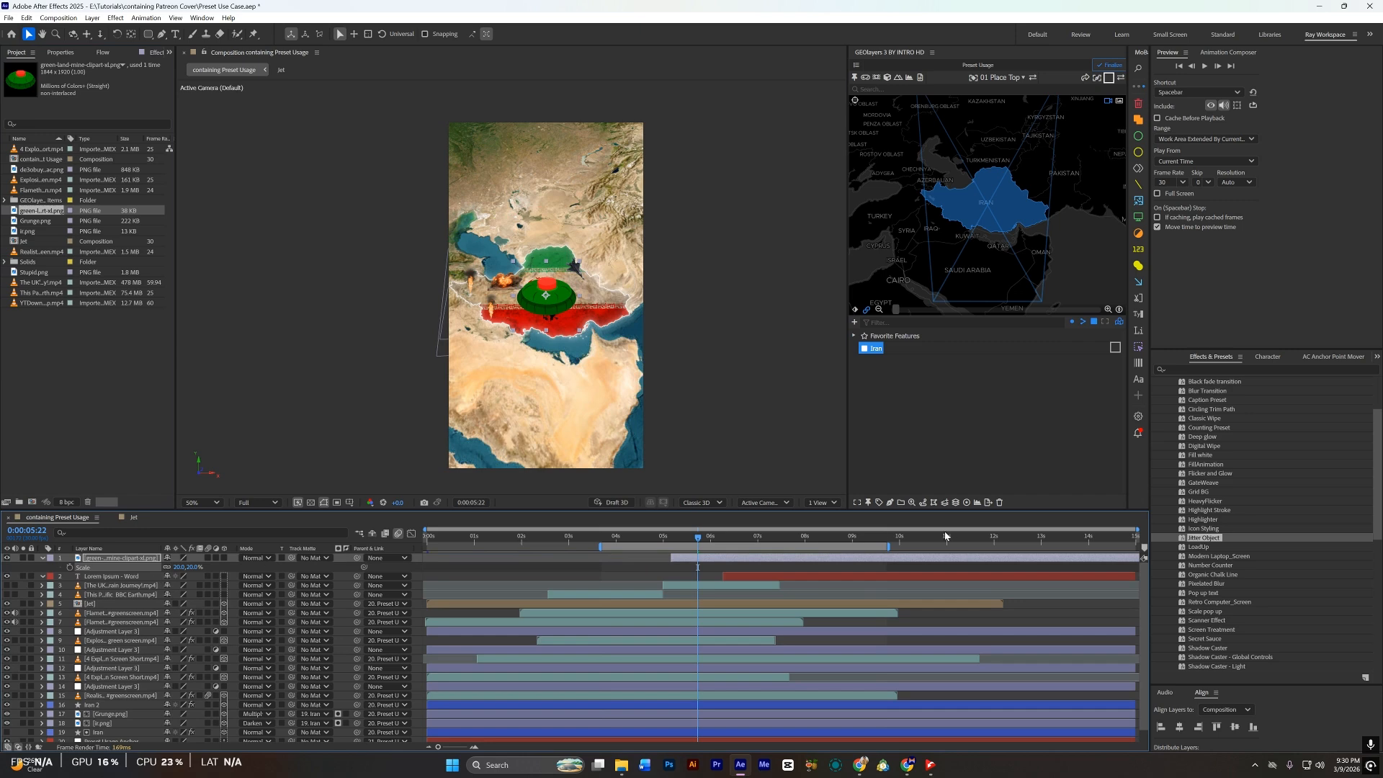
double_click(1203, 528)
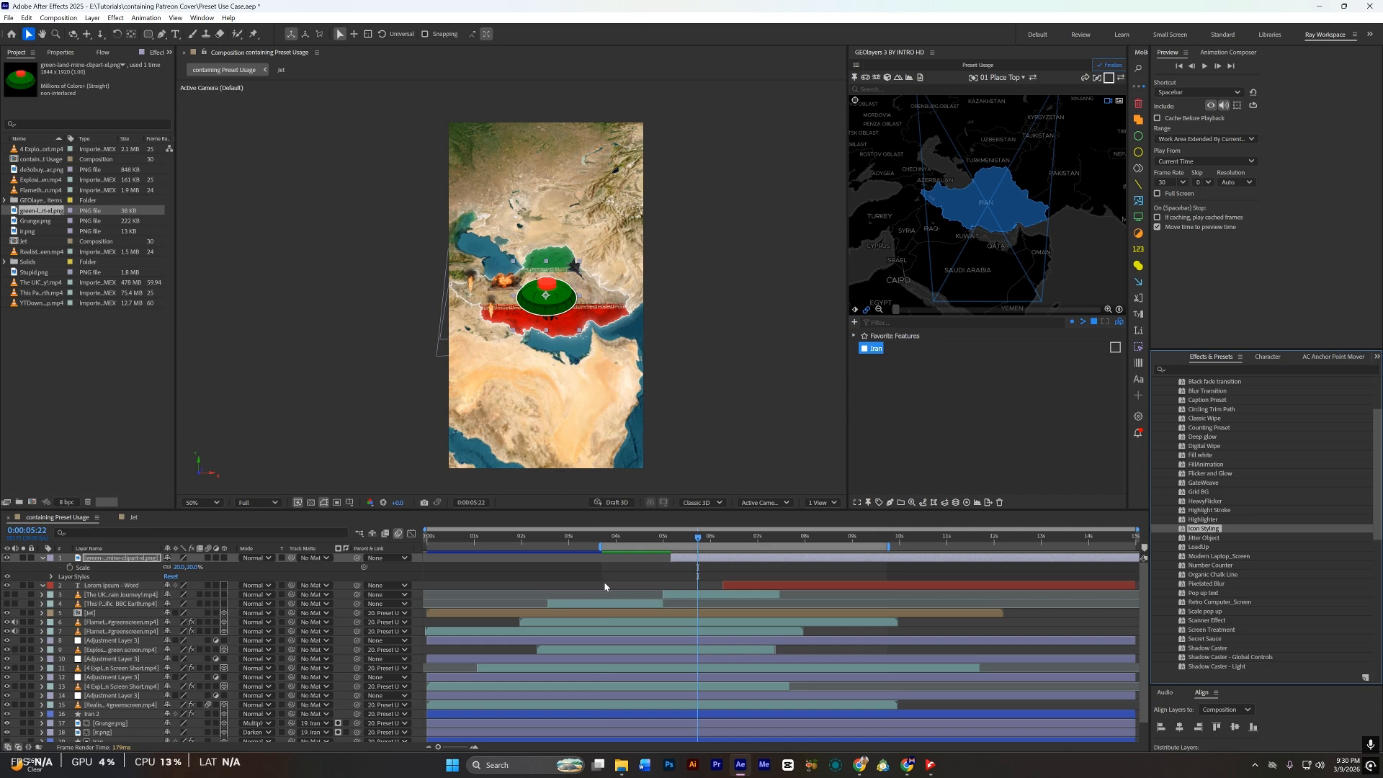
Step: Set the Stroke layer style size of the land mine image to 3
click(626, 559)
scroll(633, 340, up, 6)
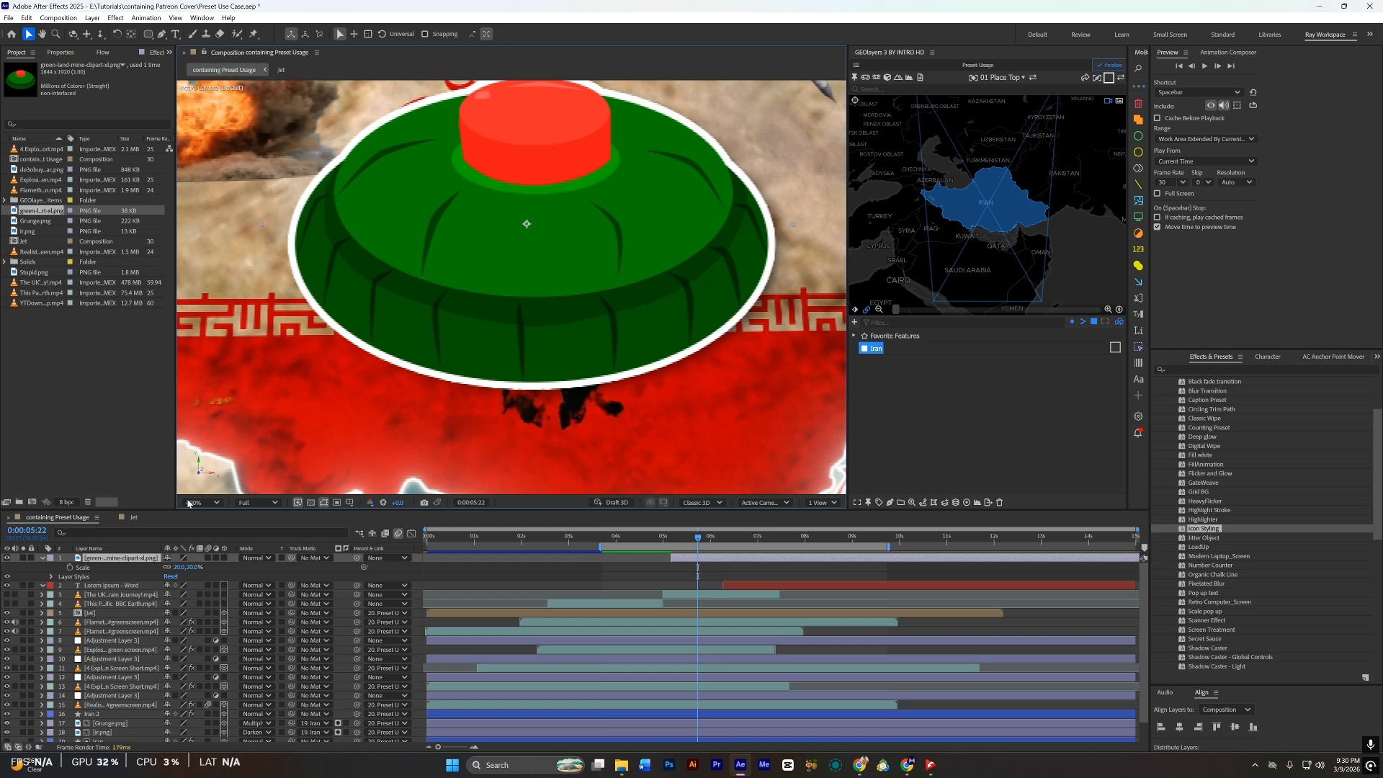
click(52, 578)
click(60, 595)
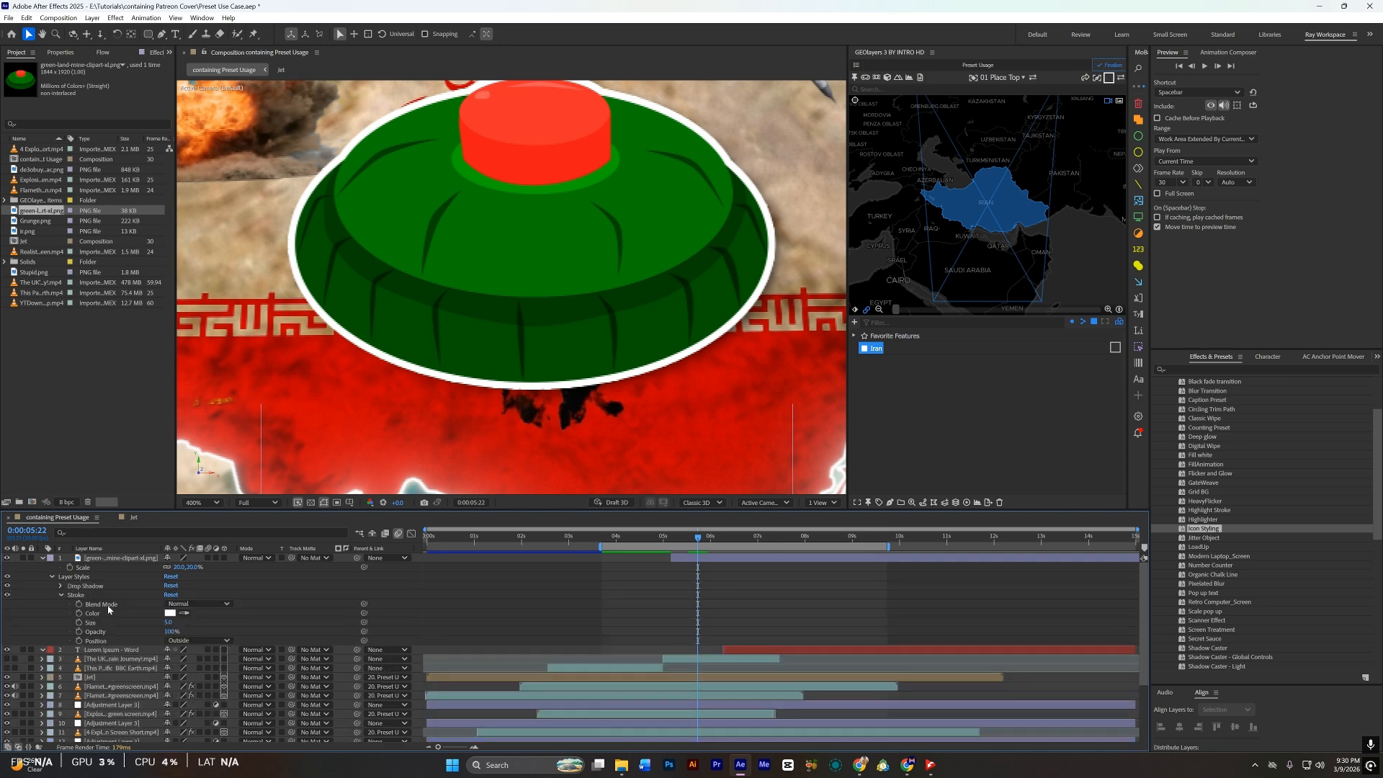
click(168, 623)
text(3)
key(Return)
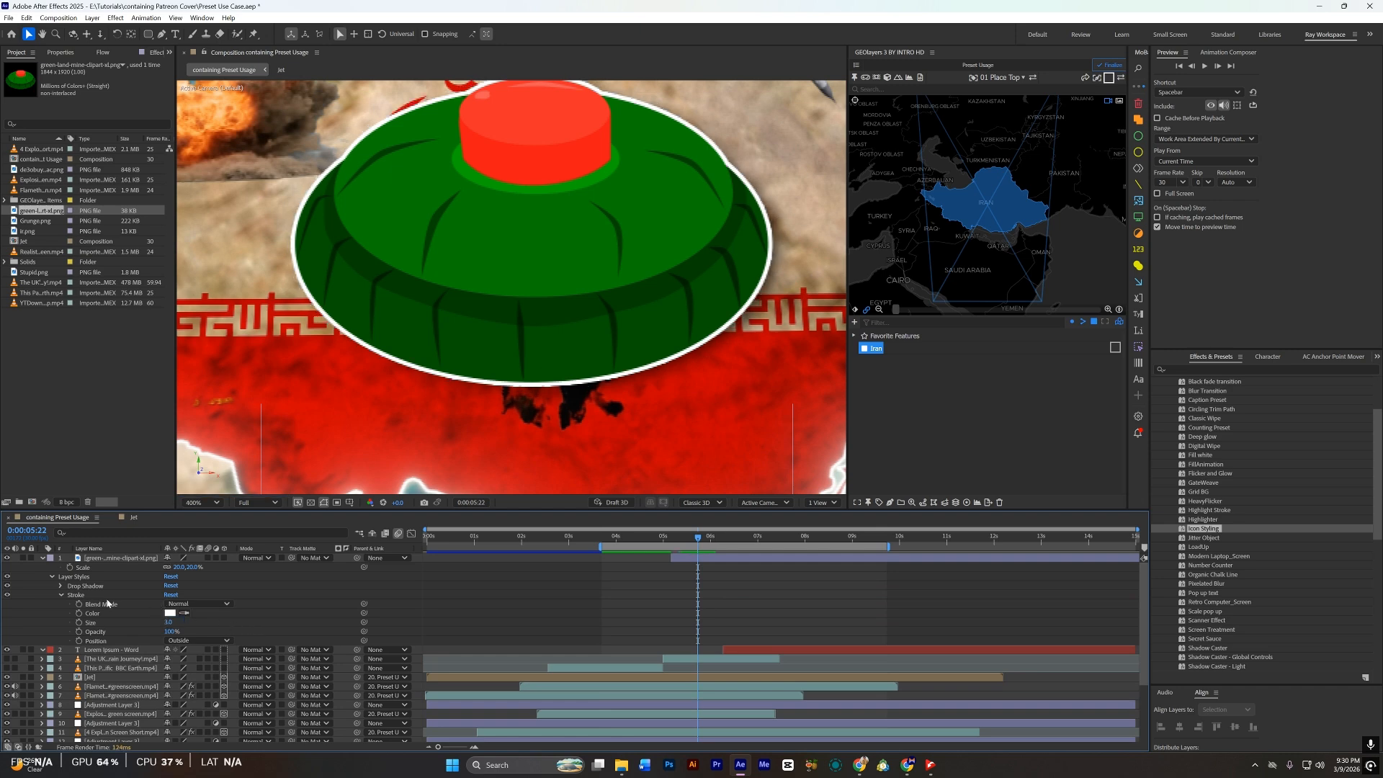
Step: Examine the Drop Shadow layer style settings of the land mine image, such as opacity, angle, spread and size
click(61, 586)
click(96, 613)
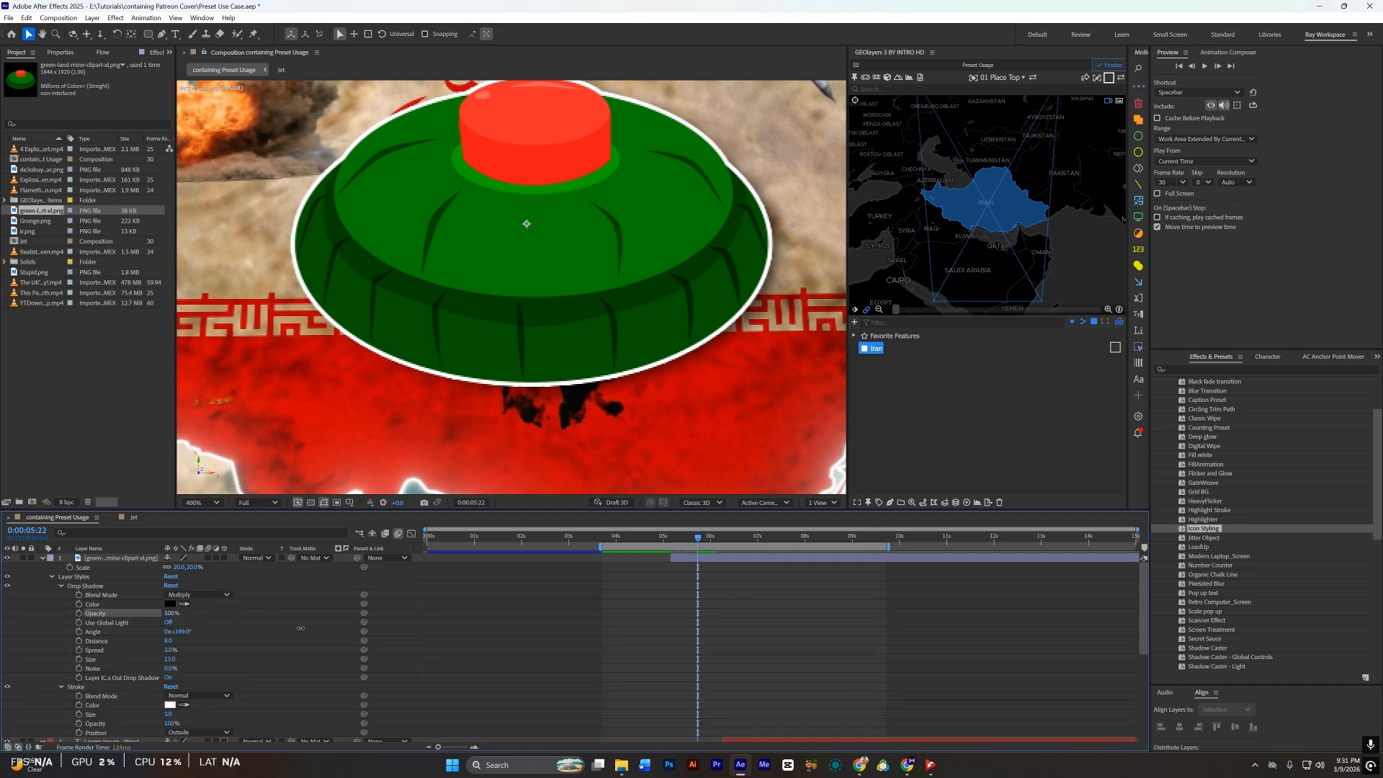
click(596, 633)
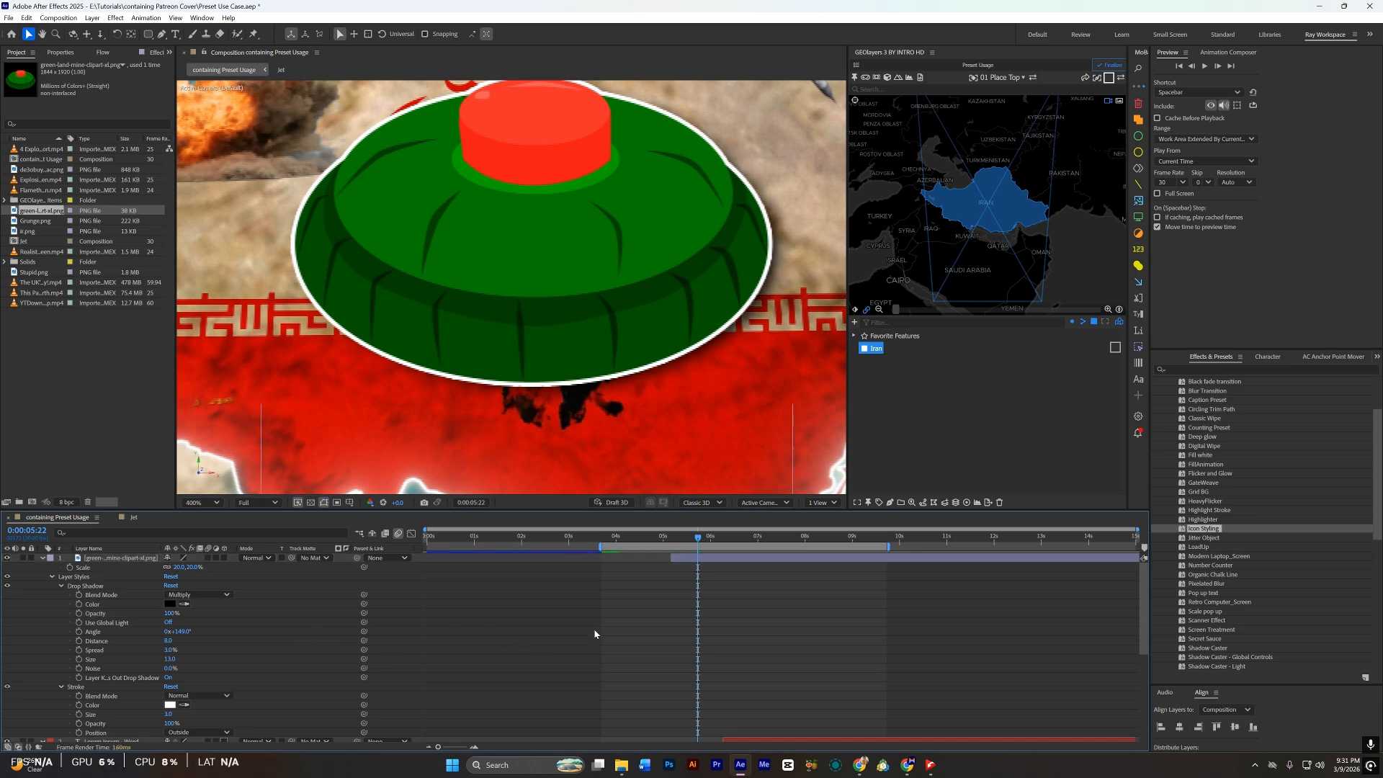
click(42, 558)
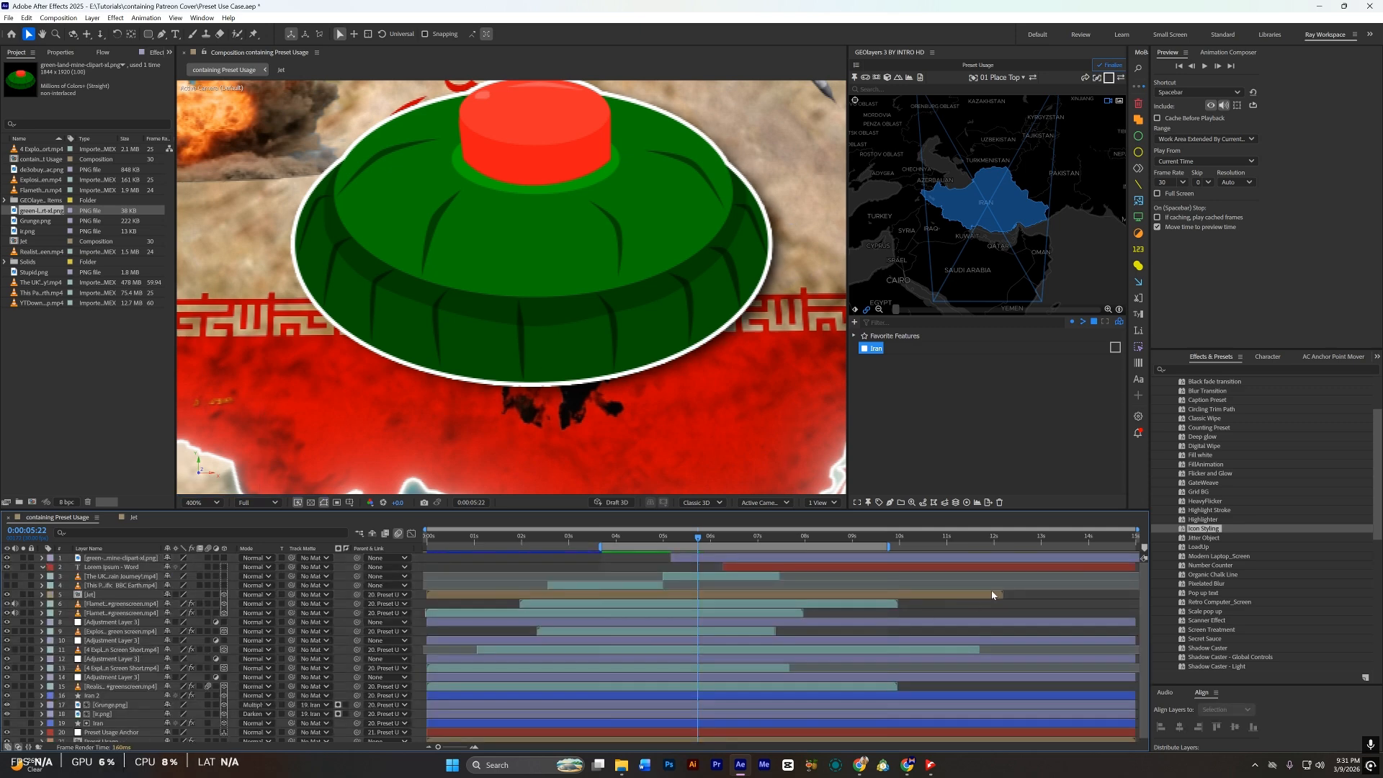
scroll(568, 385, down, 3)
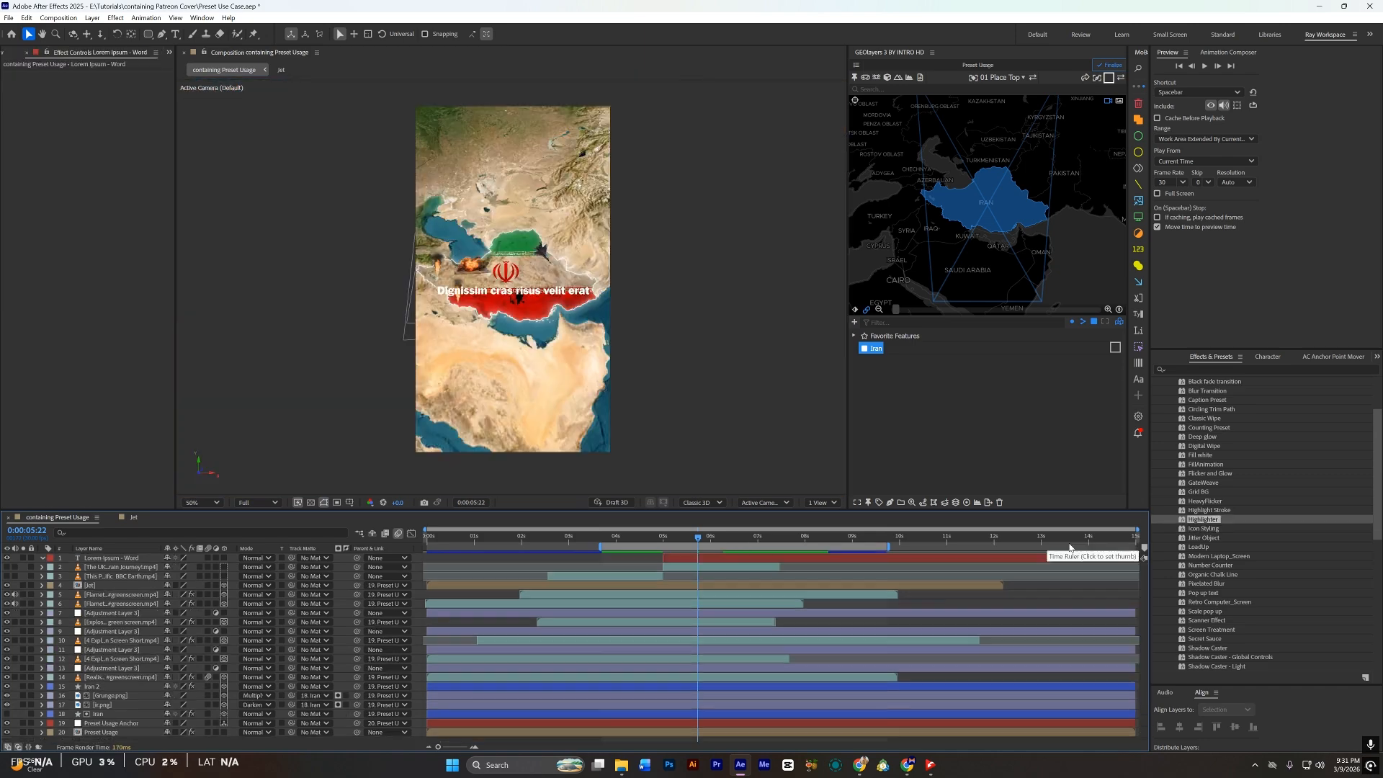
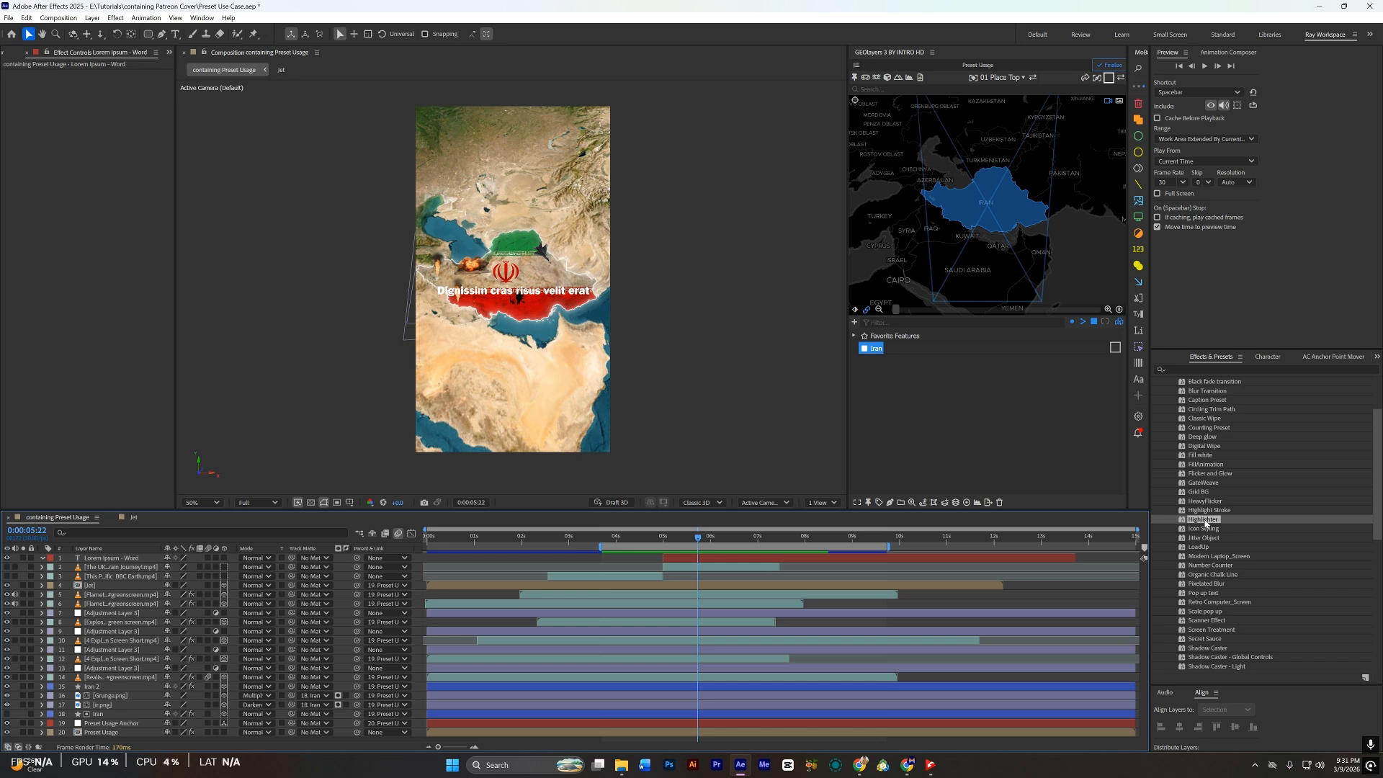
Step: Add the Highlighter preset to the composition and move its yellow bar onto the start of the caption line
drag(1205, 523, 734, 564)
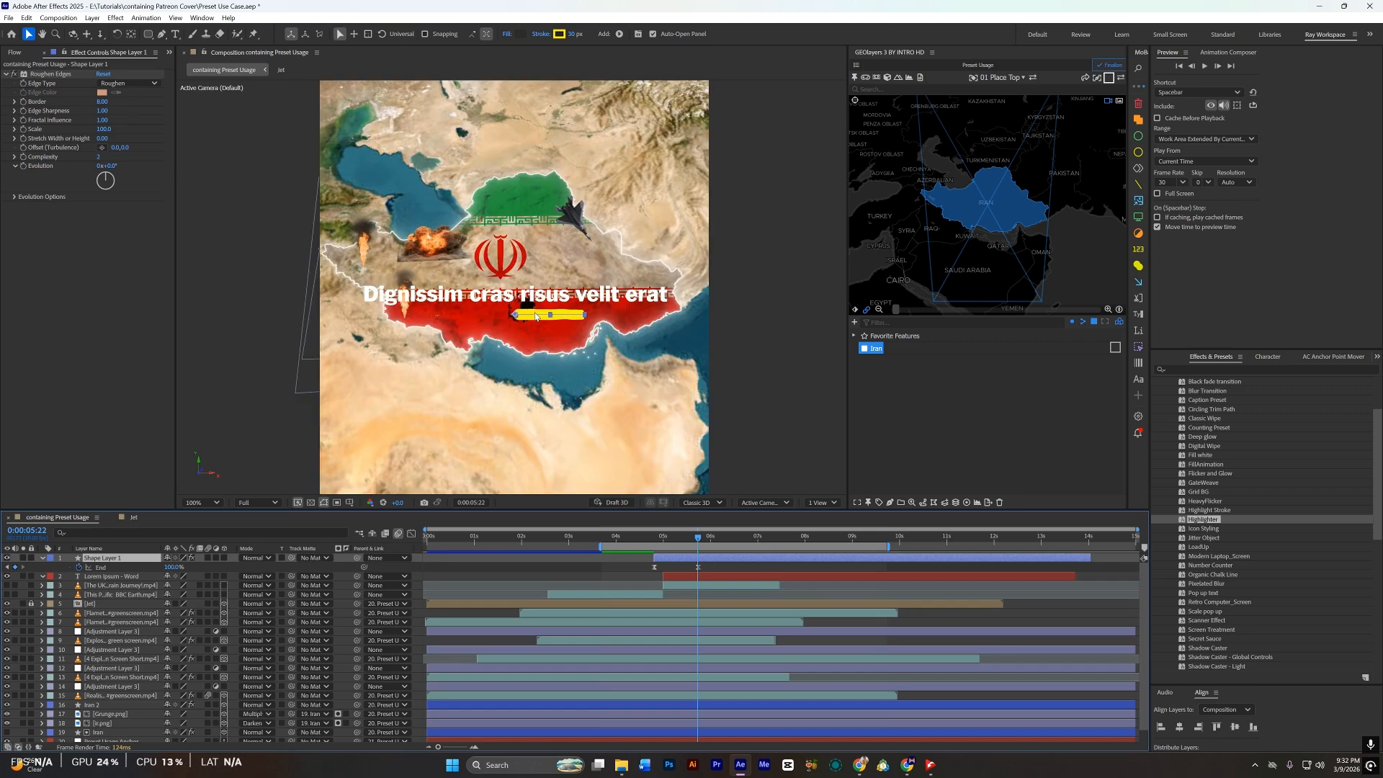
drag(528, 313, 375, 295)
Step: Thicken the highlight's stroke to cover the caption's text height and place its layer directly below the Lorem Ipsum text layer
key(s)
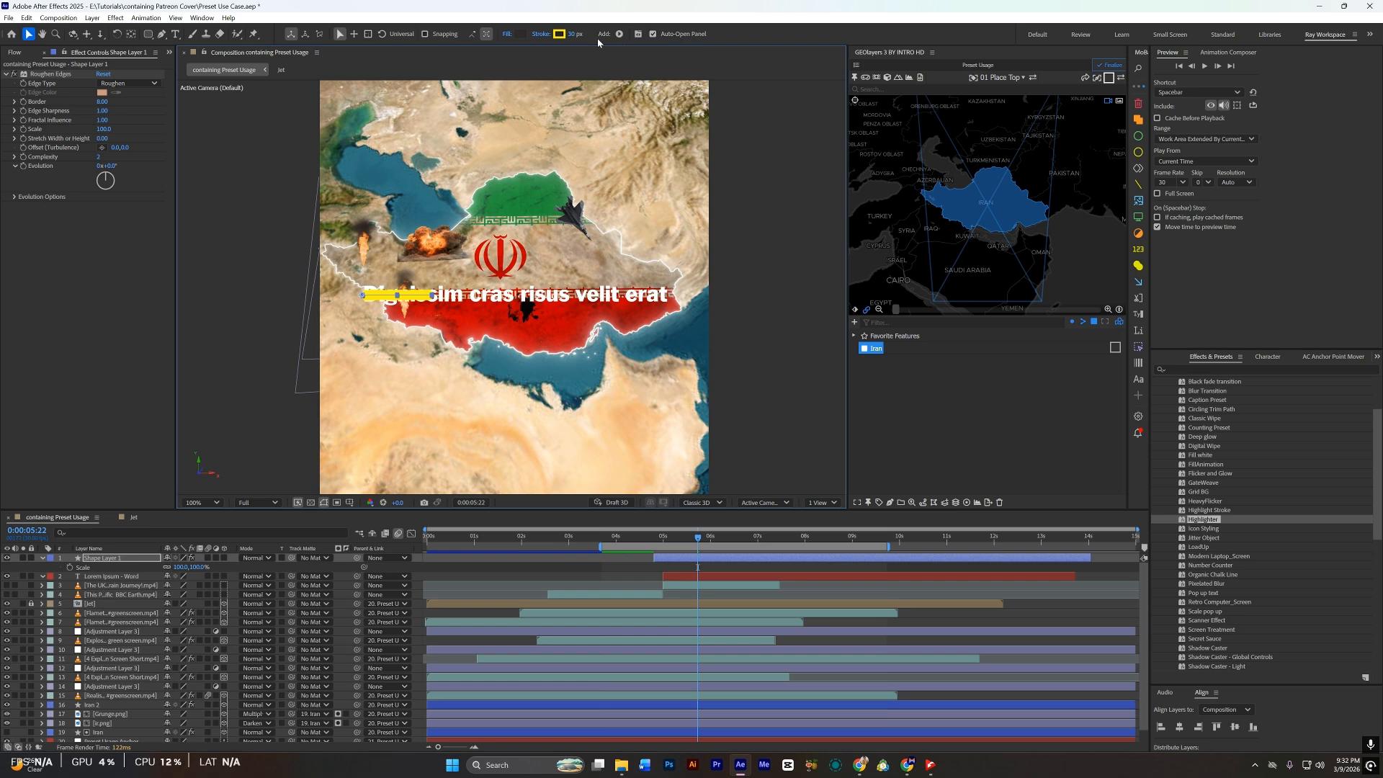
drag(575, 33, 601, 36)
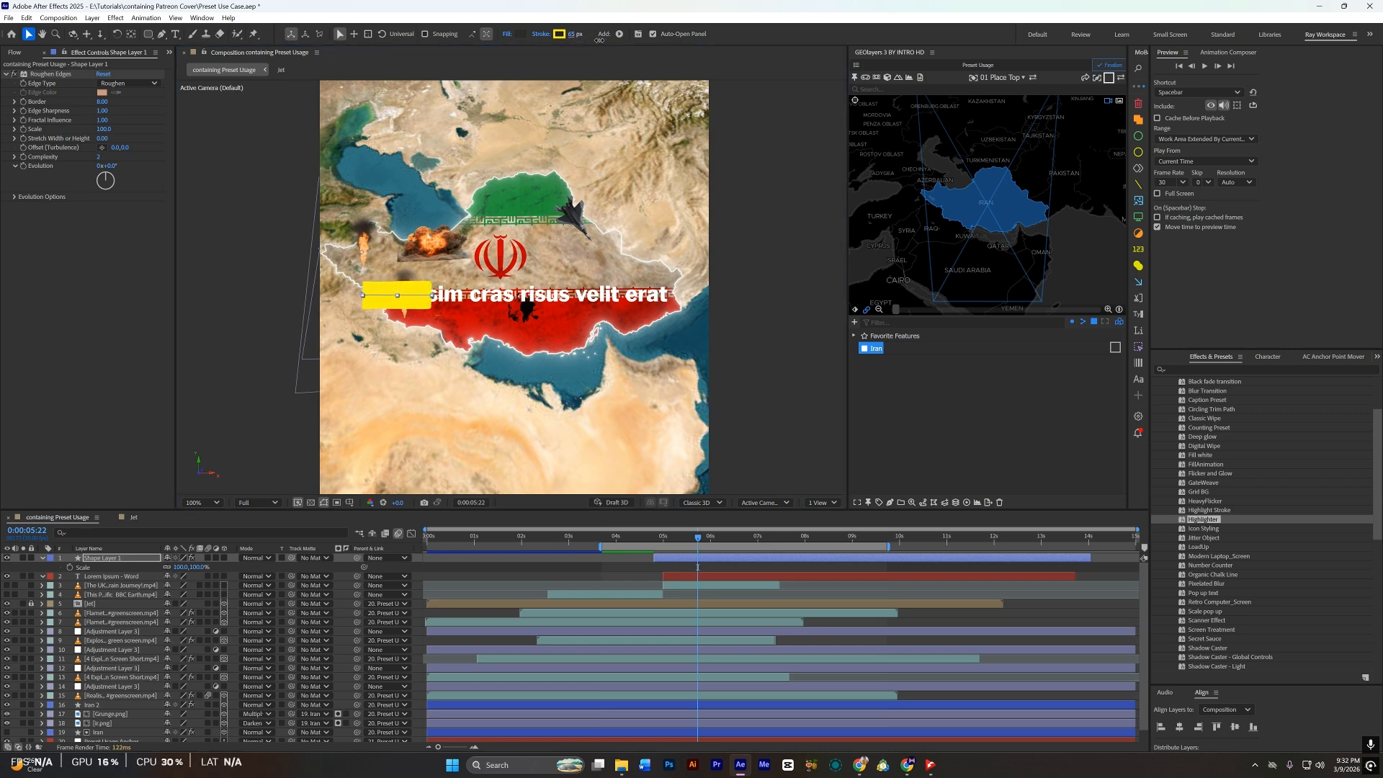
mouse_move(115, 558)
mouse_down()
mouse_move(122, 577)
mouse_move(238, 571)
mouse_up()
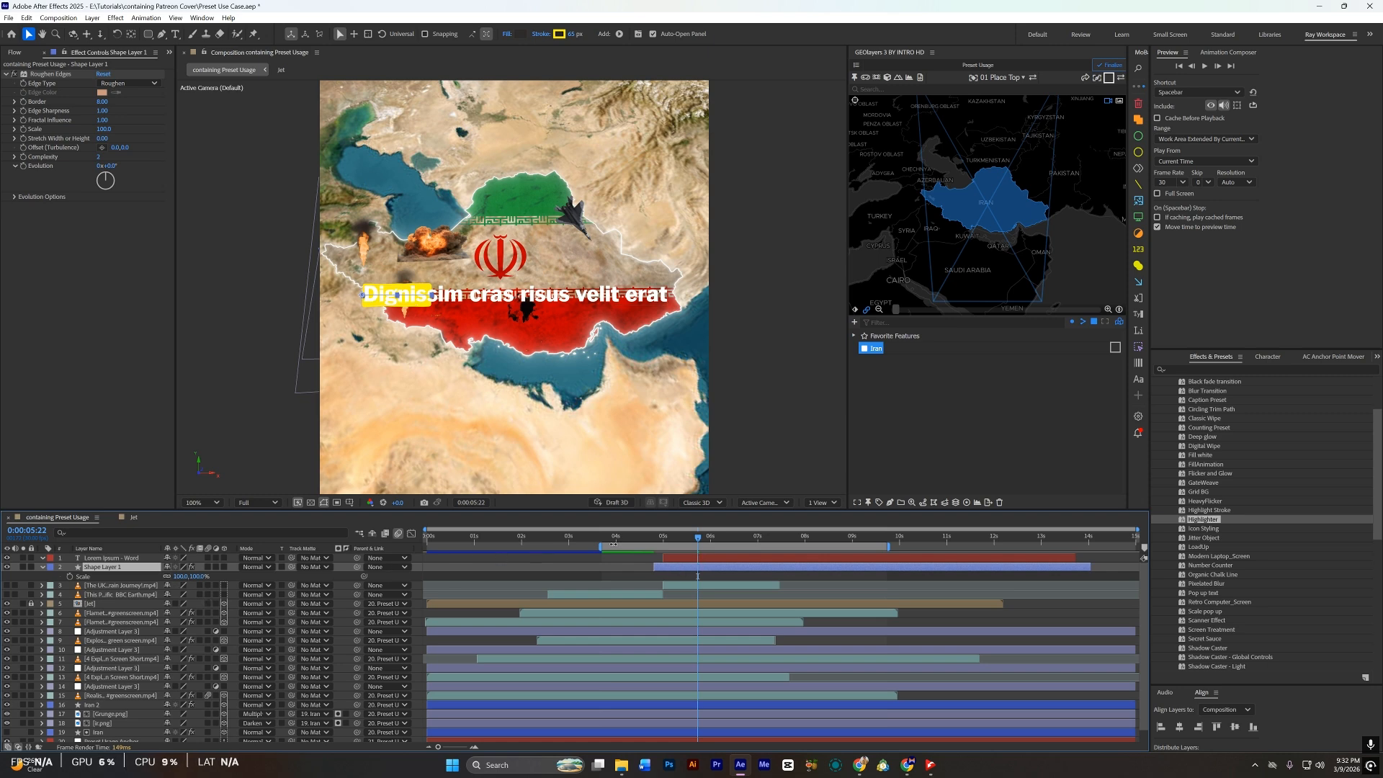
Step: Add a Drop Shadow effect to the caption text layer and recolour the highlight's stroke to a darker amber yellow
click(722, 560)
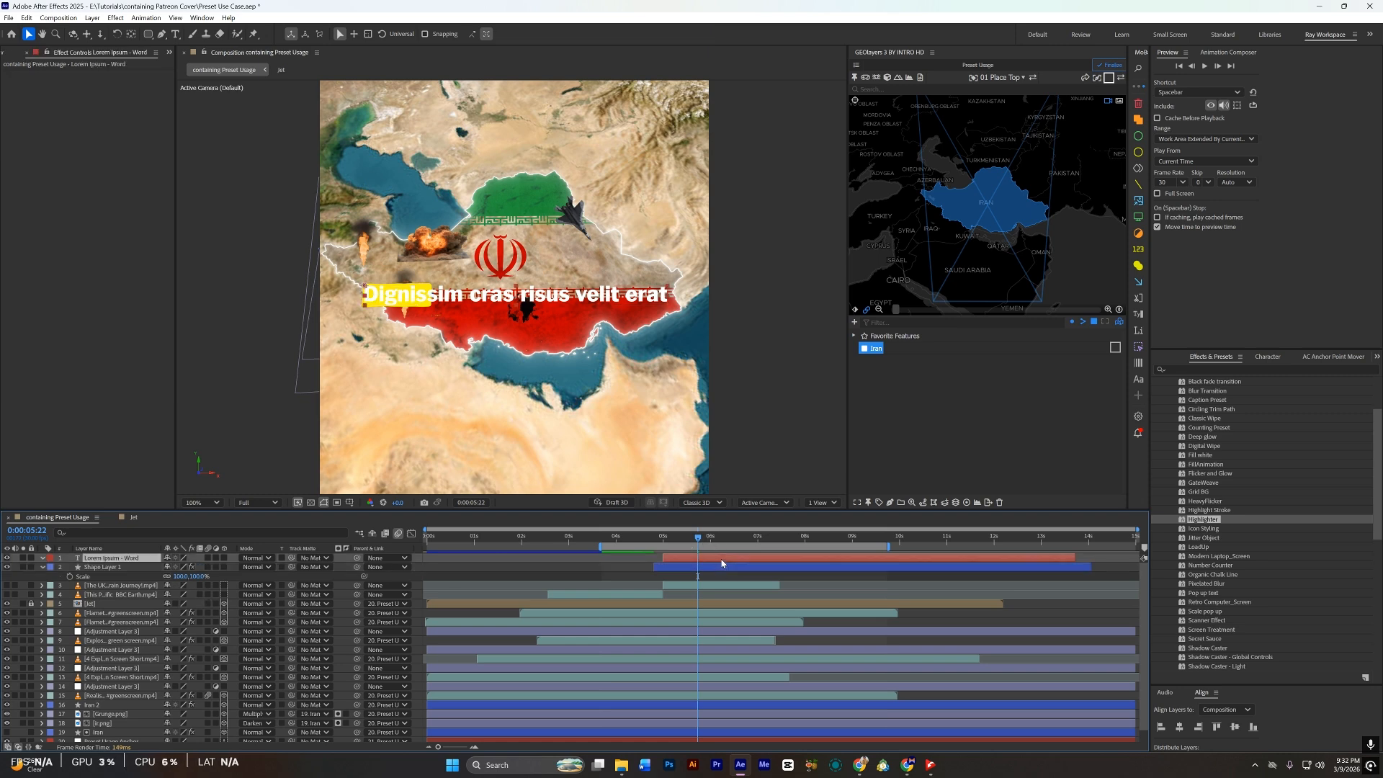
click(1138, 170)
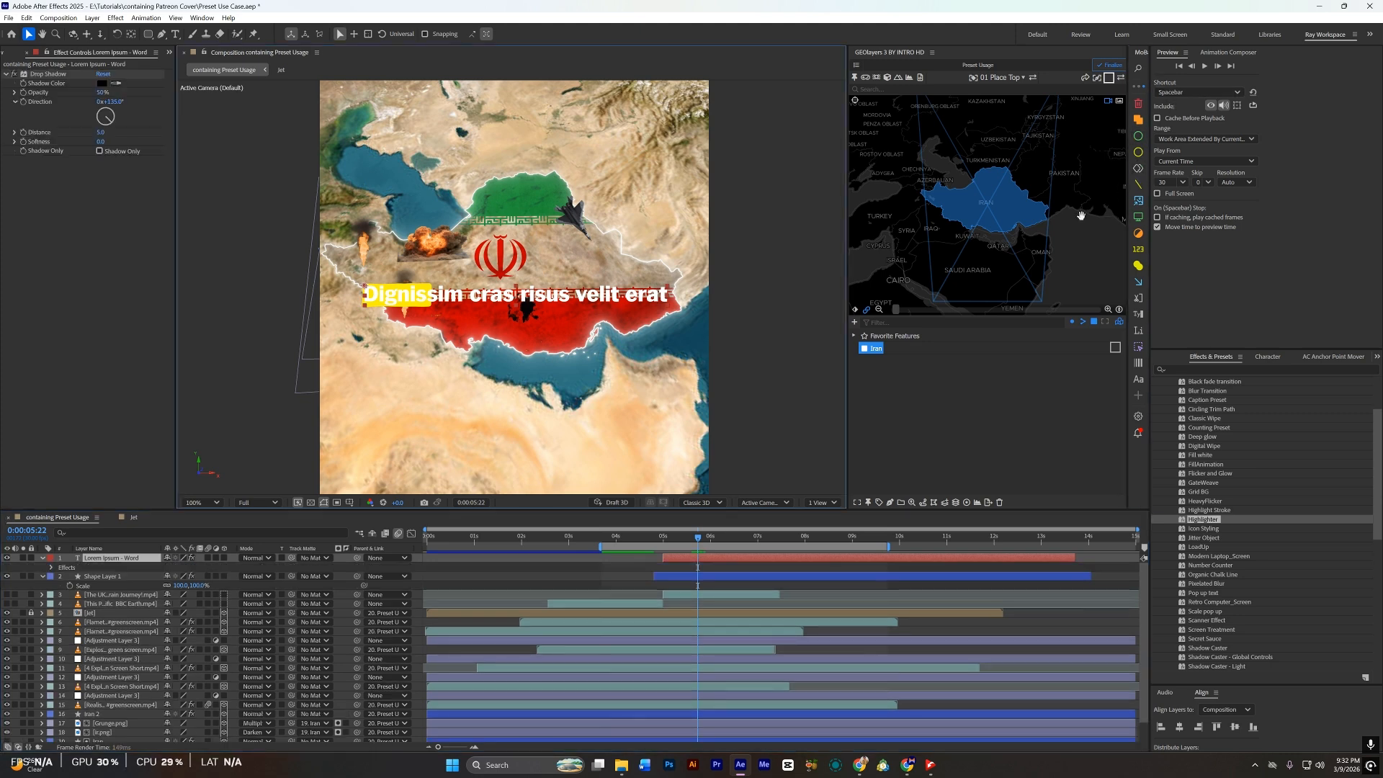
click(668, 575)
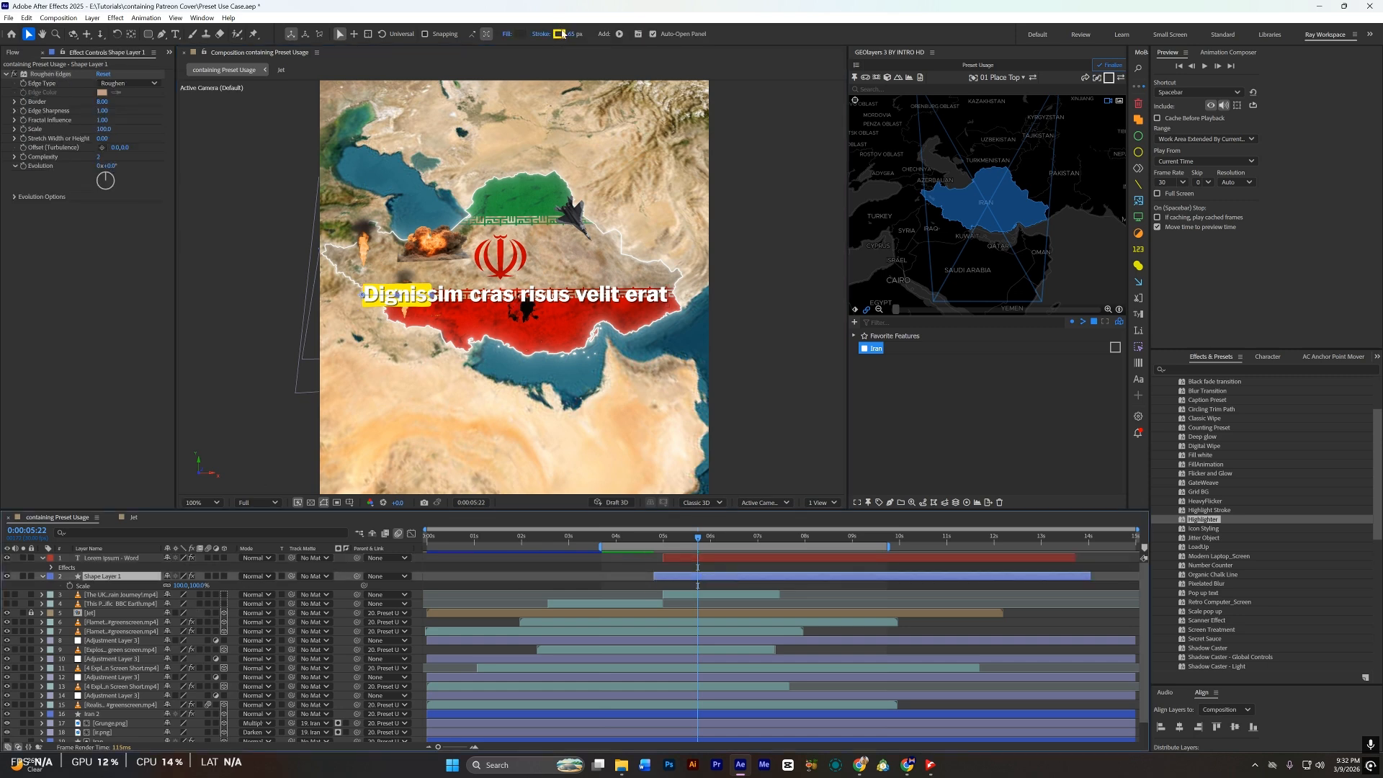
click(562, 34)
drag(958, 339, 960, 313)
drag(980, 419, 980, 425)
key(Return)
Step: At the End keyframe at 0:00:05:22, extend the highlight's path with the Pen tool so it spans the whole caption line
mouse_move(718, 539)
mouse_down()
mouse_move(750, 545)
mouse_move(733, 546)
mouse_up()
key(u)
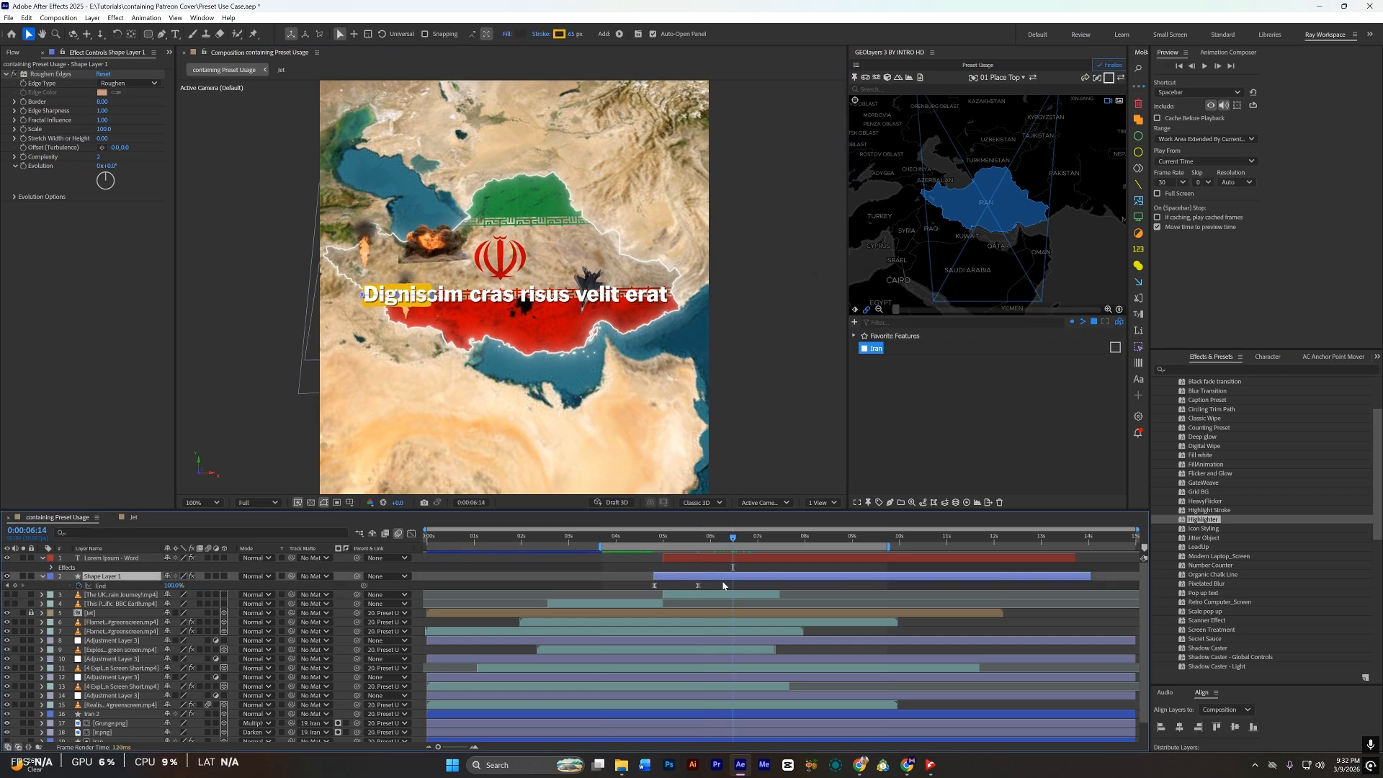
key(j)
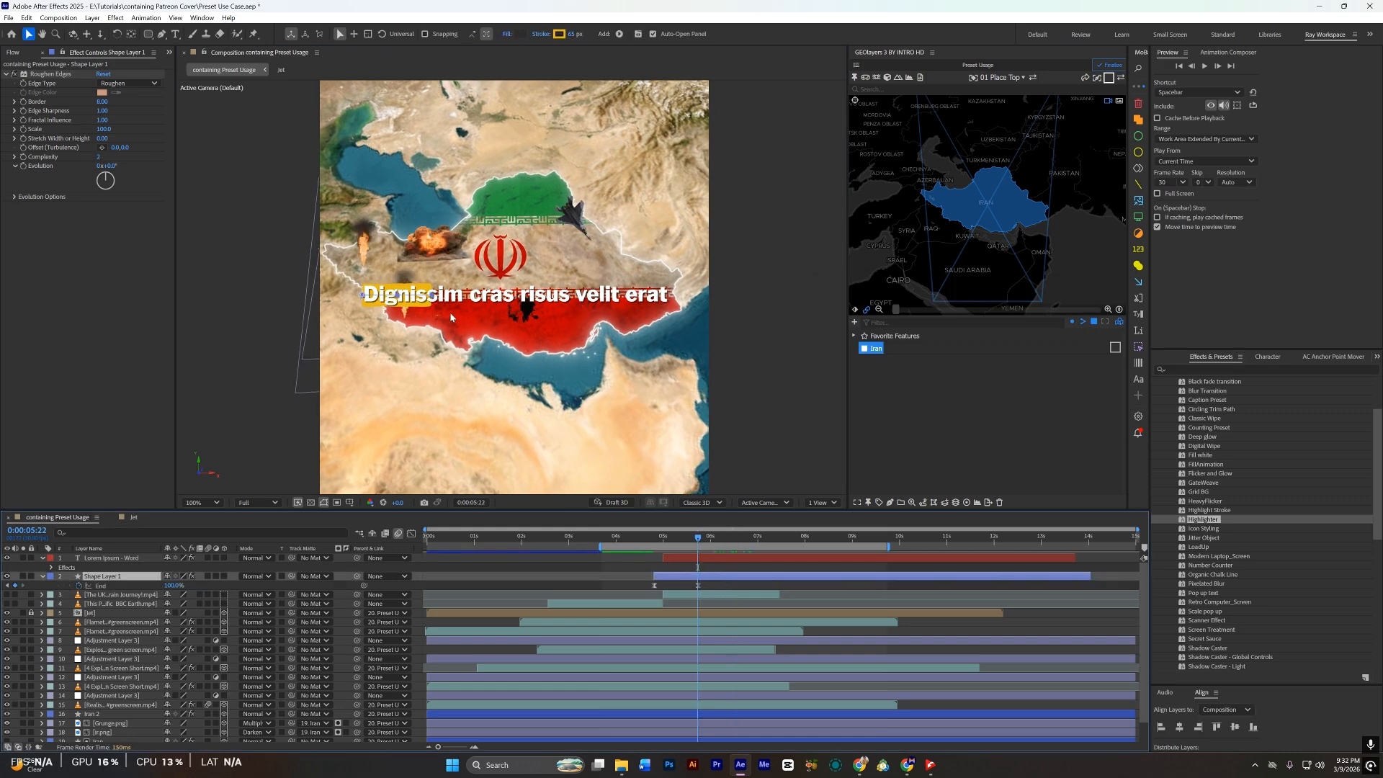
key(g)
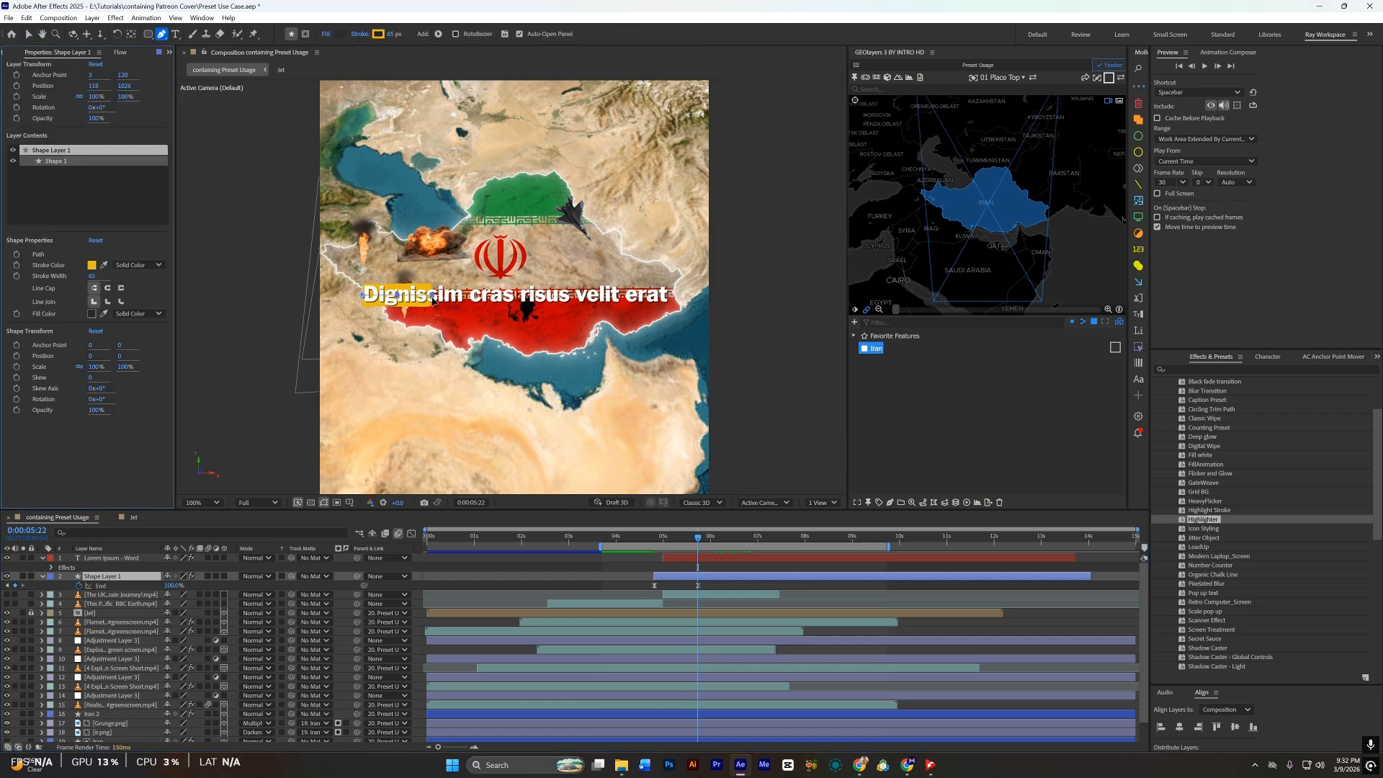
click(432, 297)
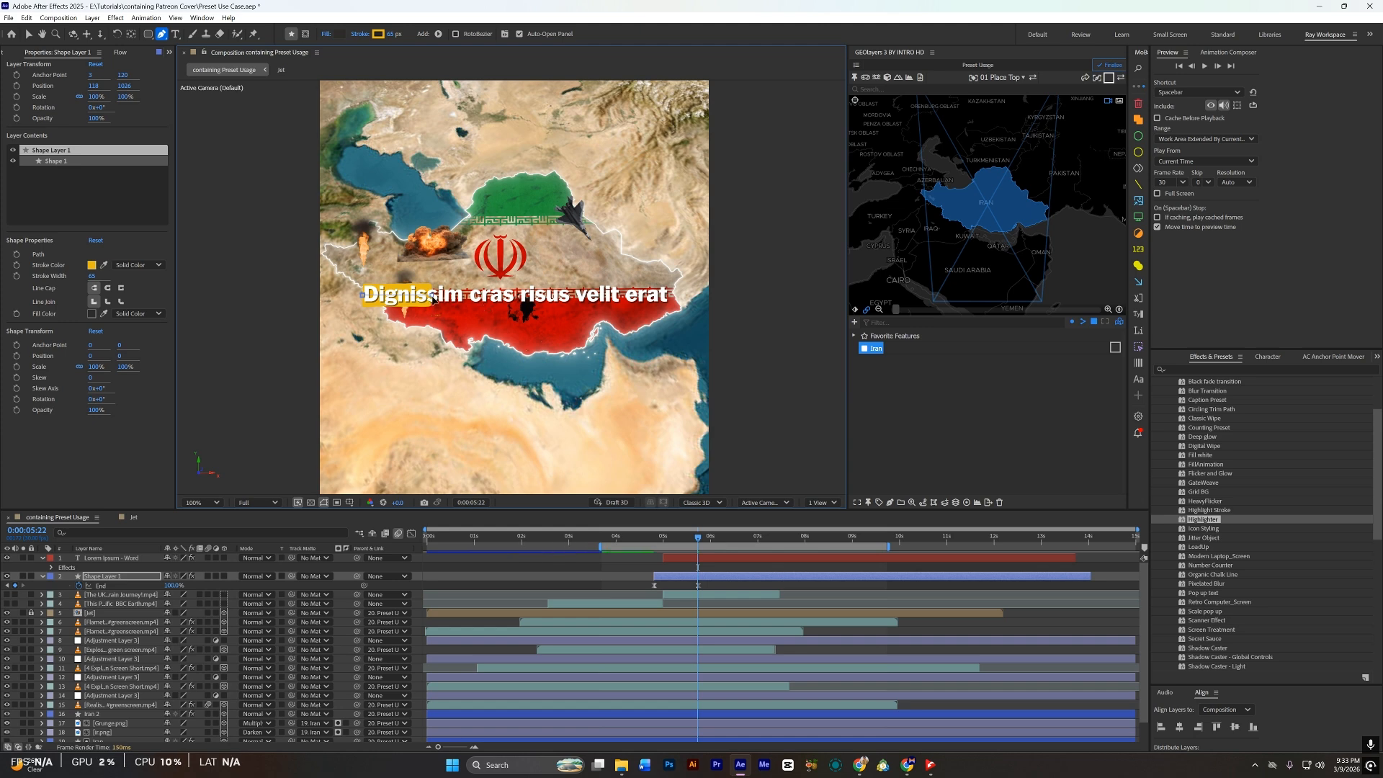
drag(432, 296, 679, 298)
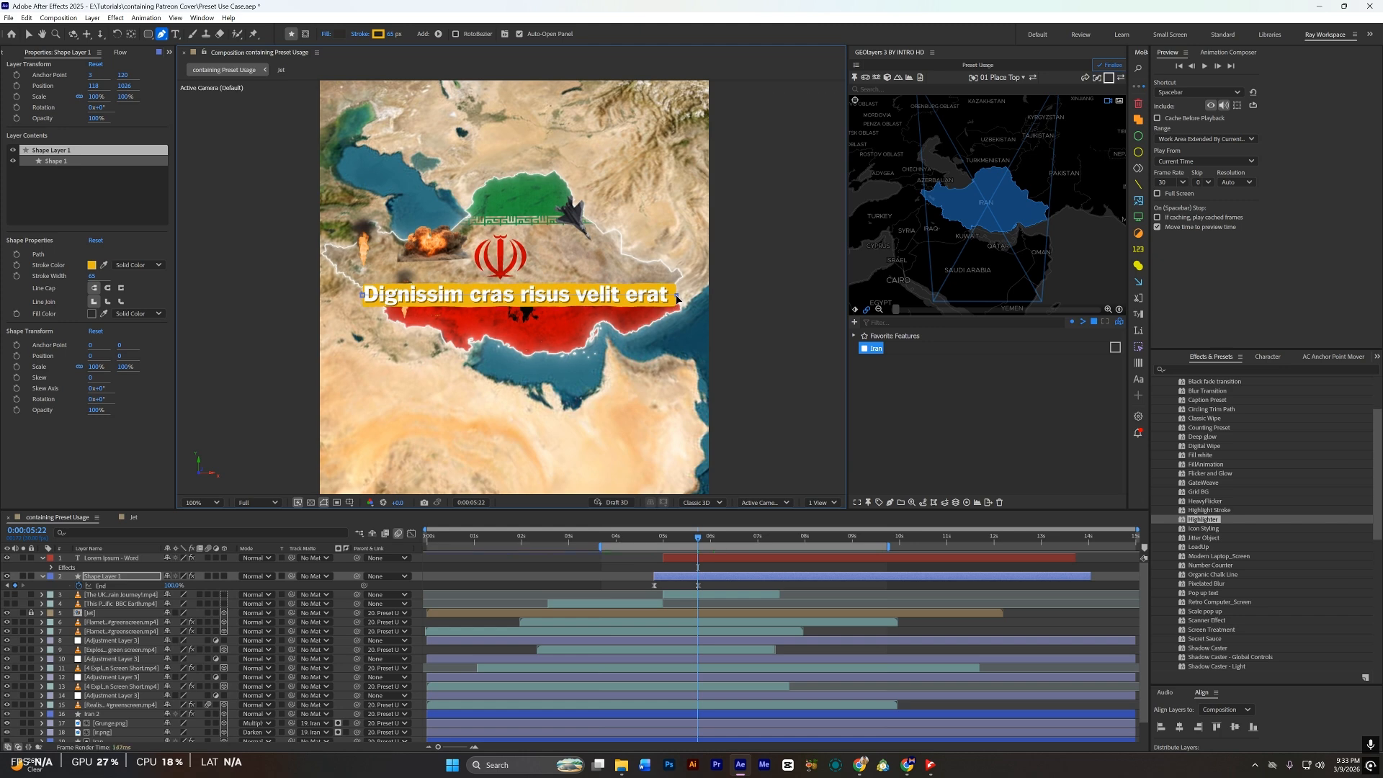
key(v)
click(606, 572)
Step: Play back the highlight animation from just before the caption appears
scroll(518, 489, down, 1)
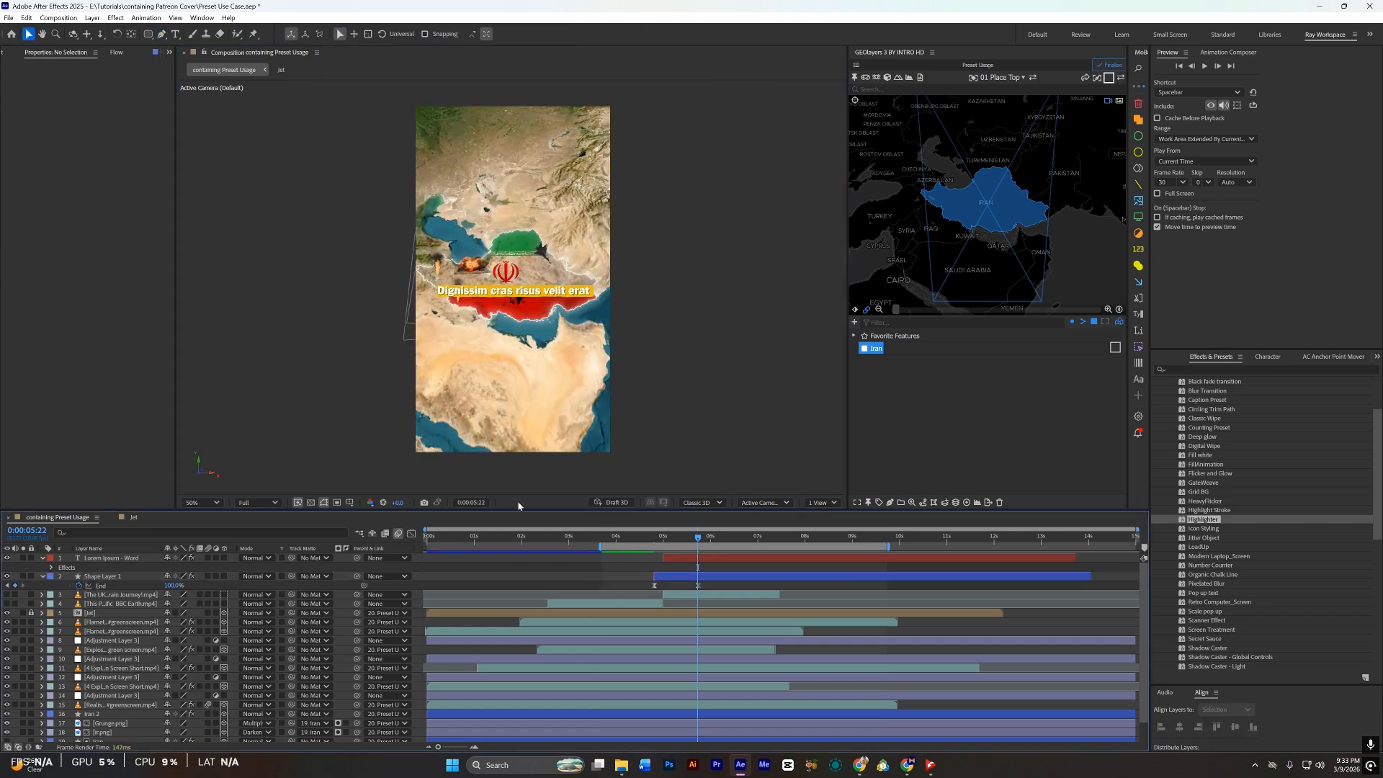
drag(678, 538, 651, 538)
key(space)
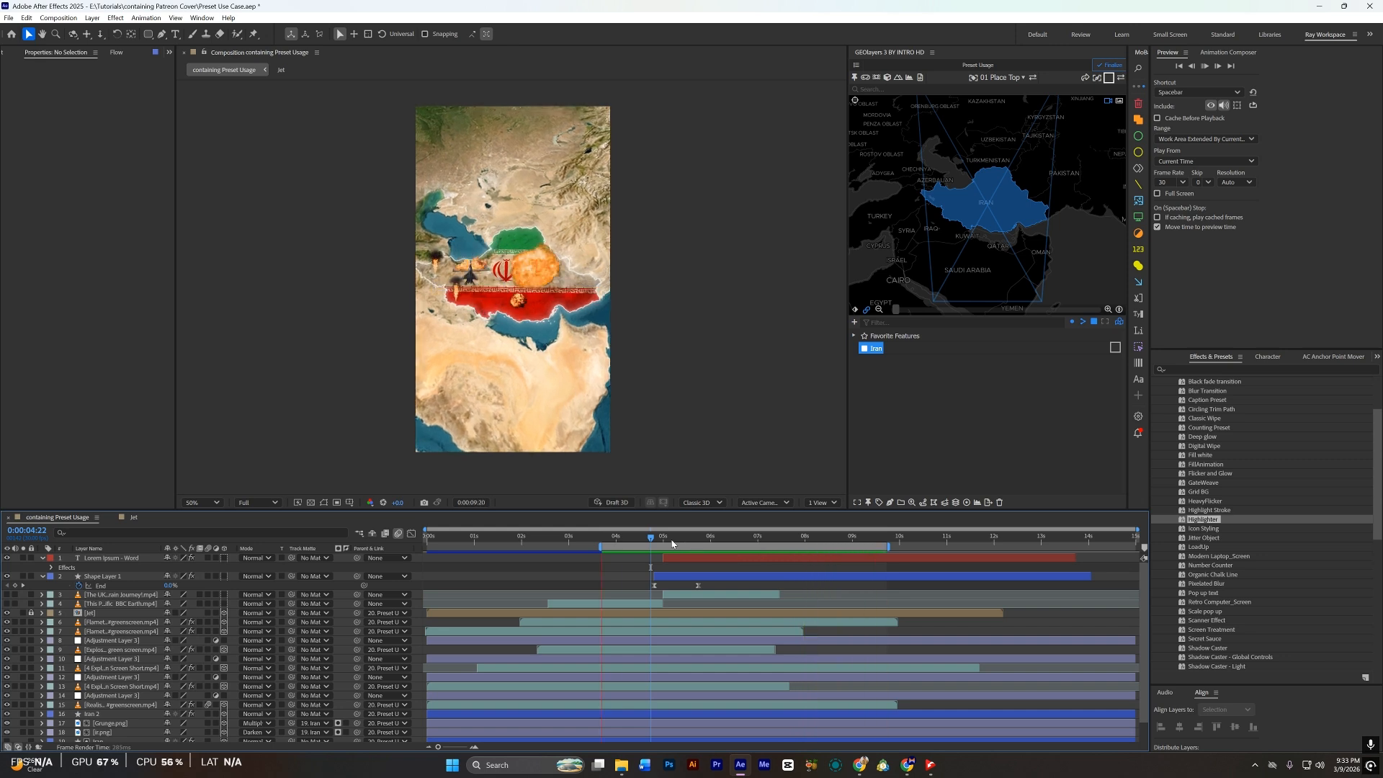
key(space)
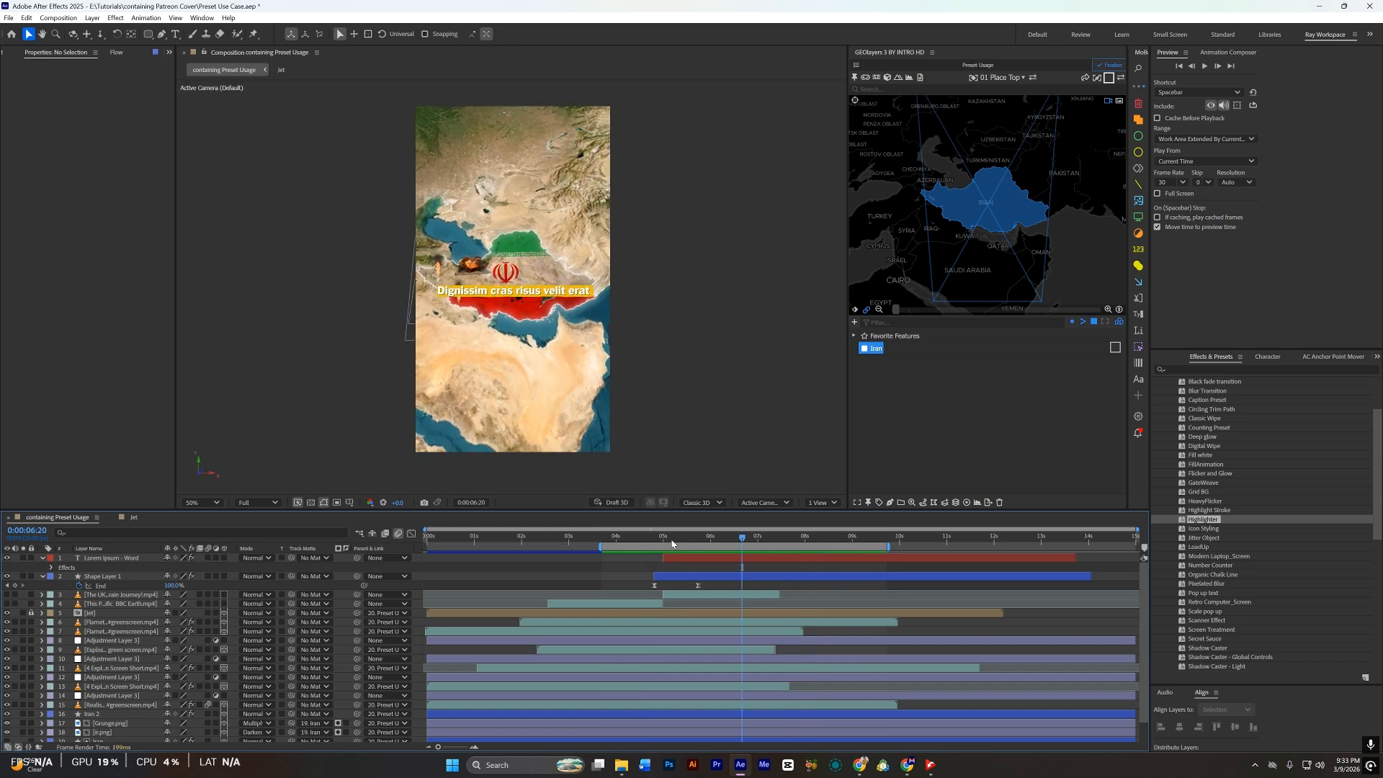
Step: Apply the Highlight Stroke preset, reveal its keyframes and shift the new shape layer so it starts slightly after 4 seconds
double_click(1224, 510)
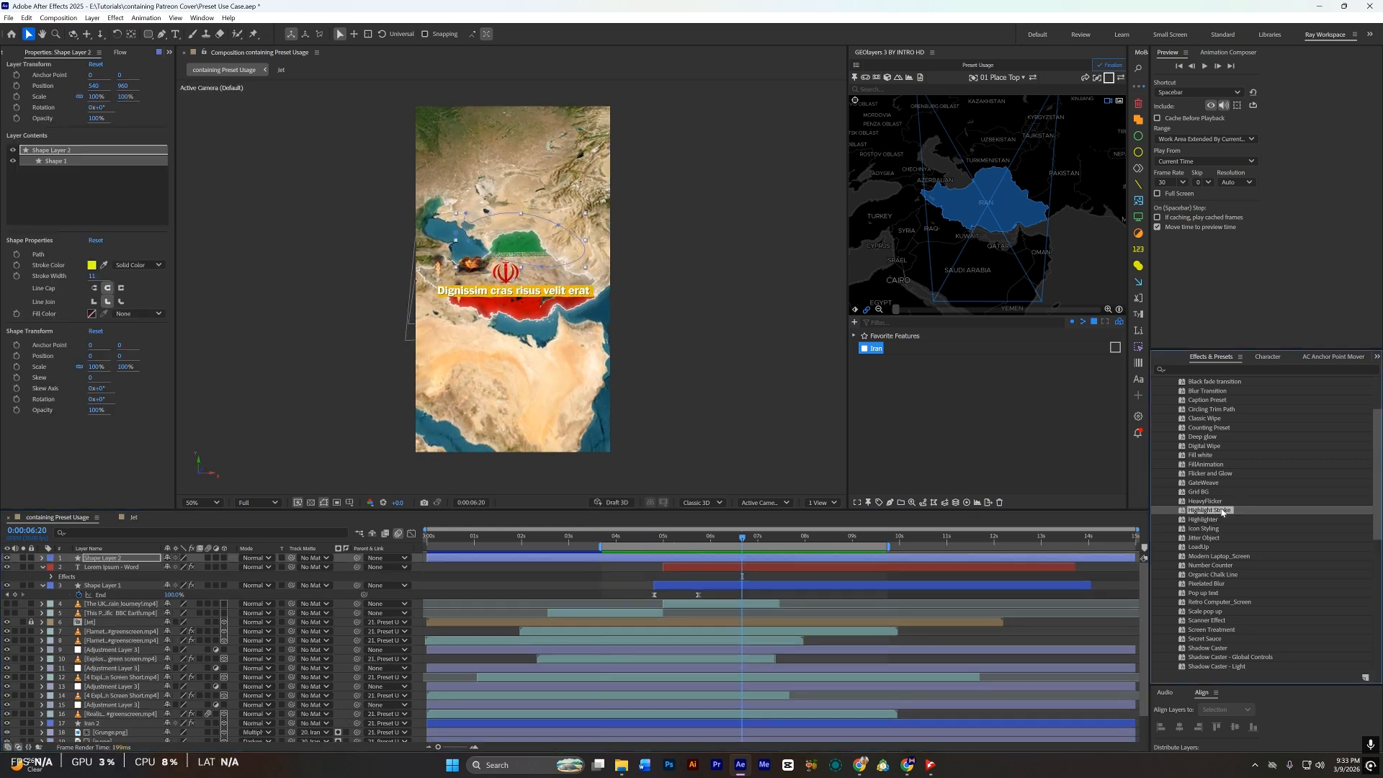
click(760, 559)
key(u)
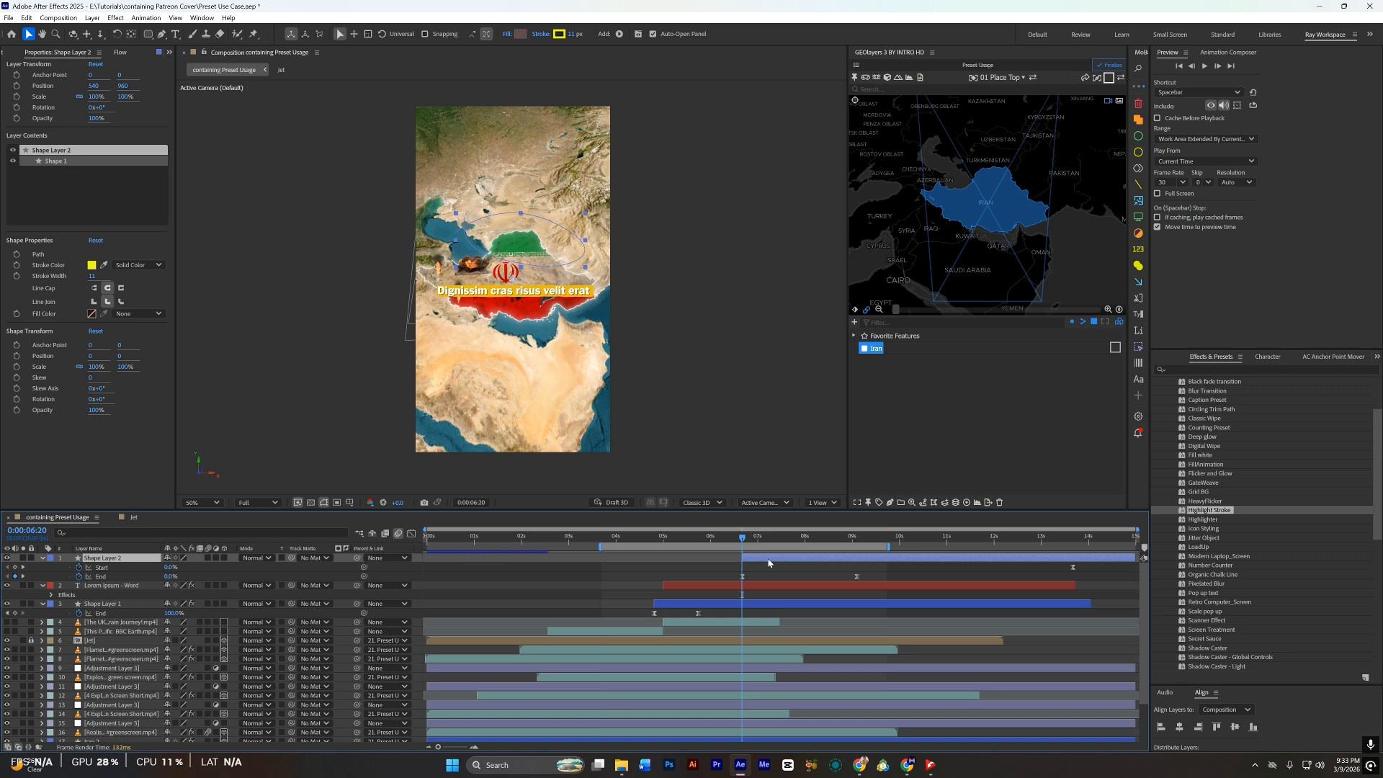
drag(768, 562, 655, 567)
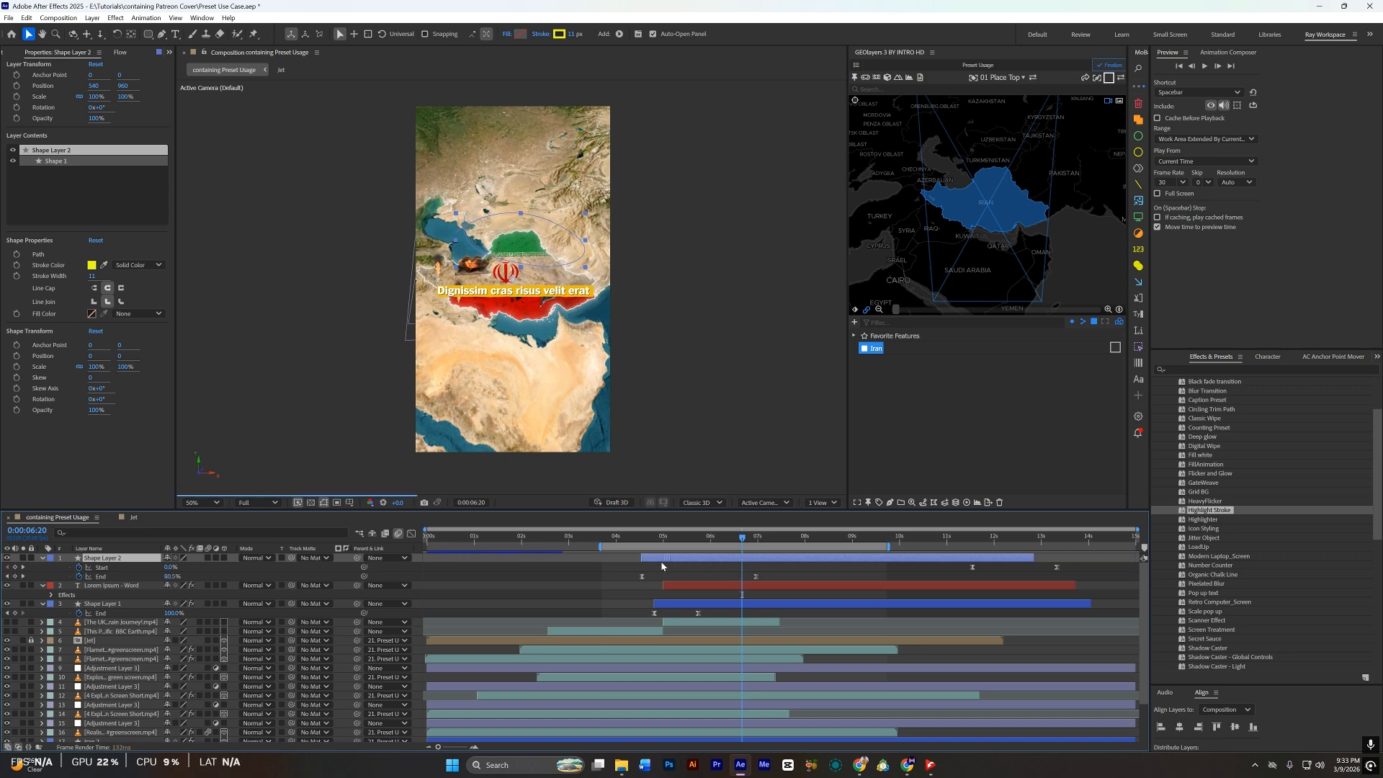
click(615, 572)
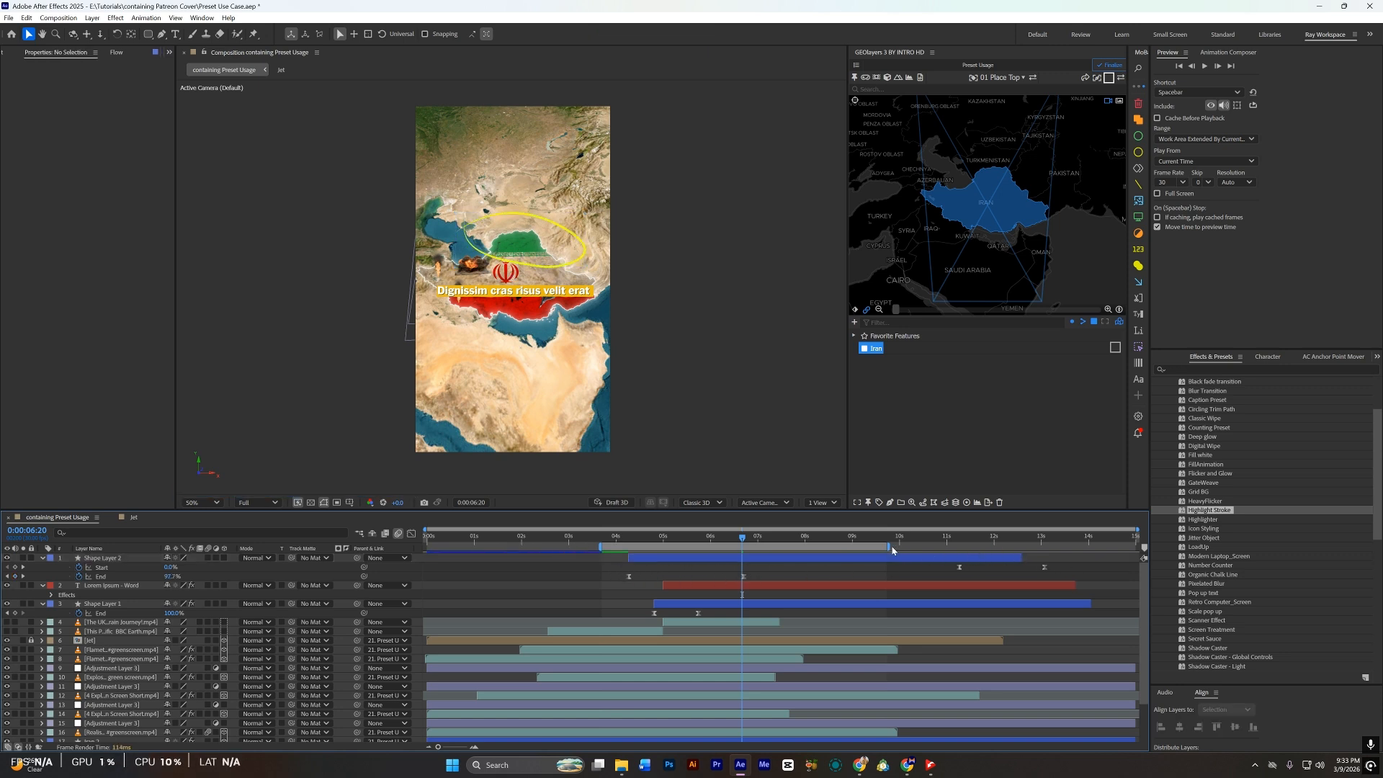
Step: Move the stroke's Start keyframes to about 7.6 and 8.5 seconds, and end the layer and work area near the second one
drag(889, 547, 779, 582)
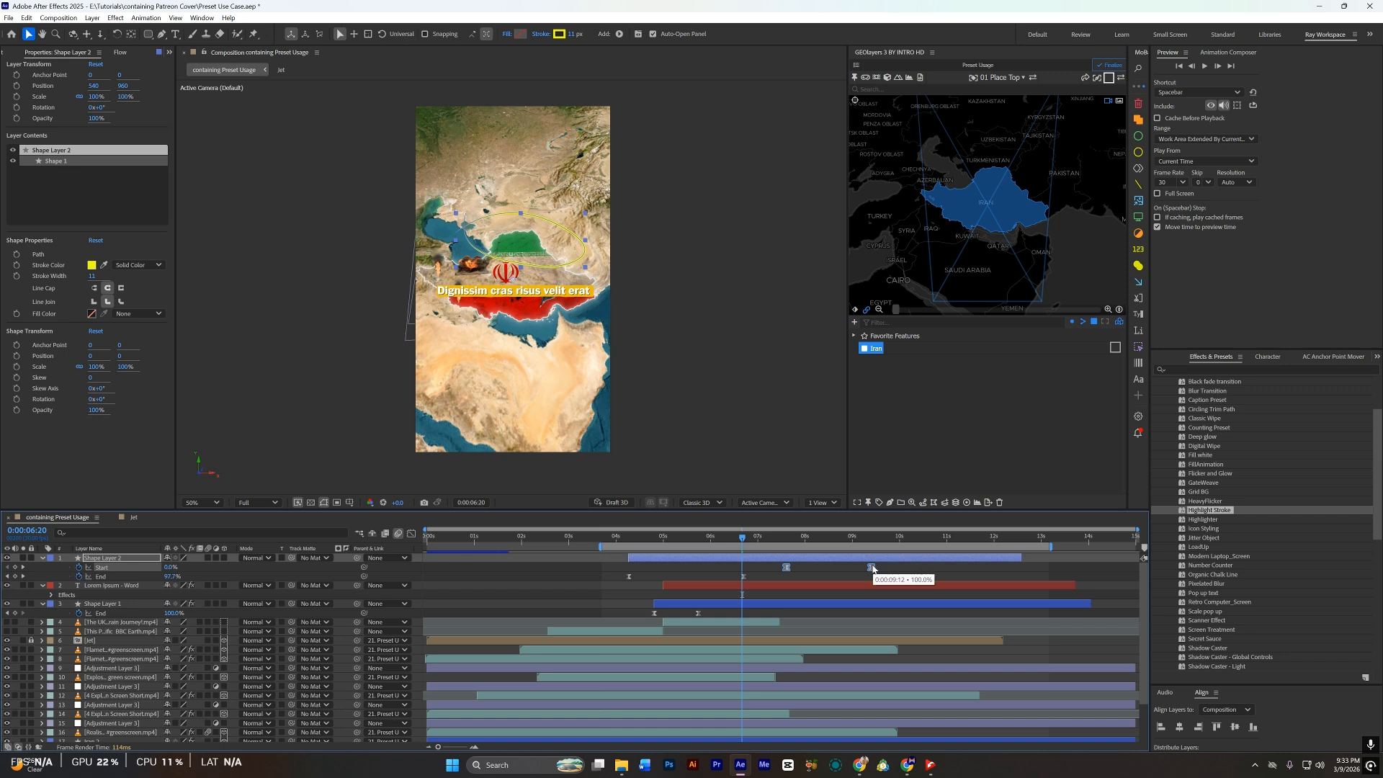
drag(870, 569, 826, 570)
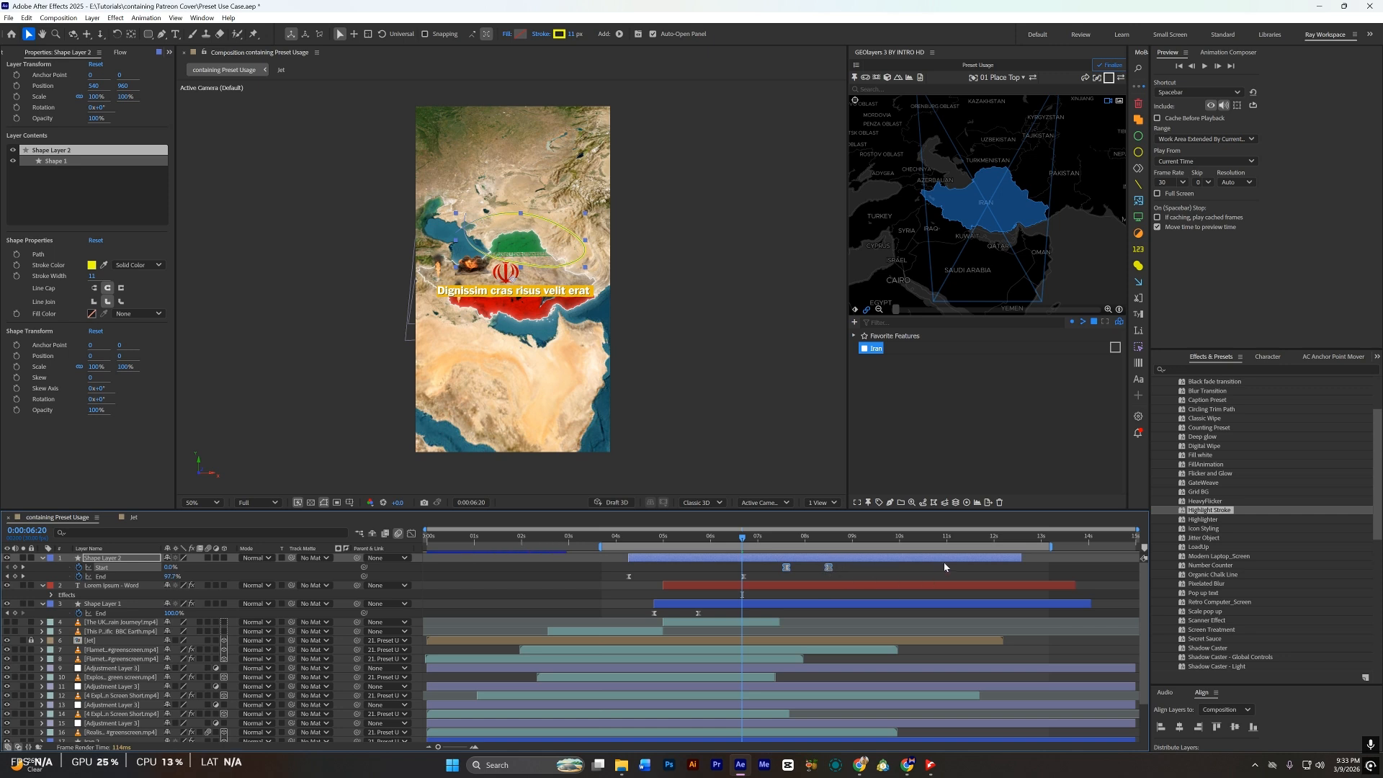
drag(1020, 562, 835, 547)
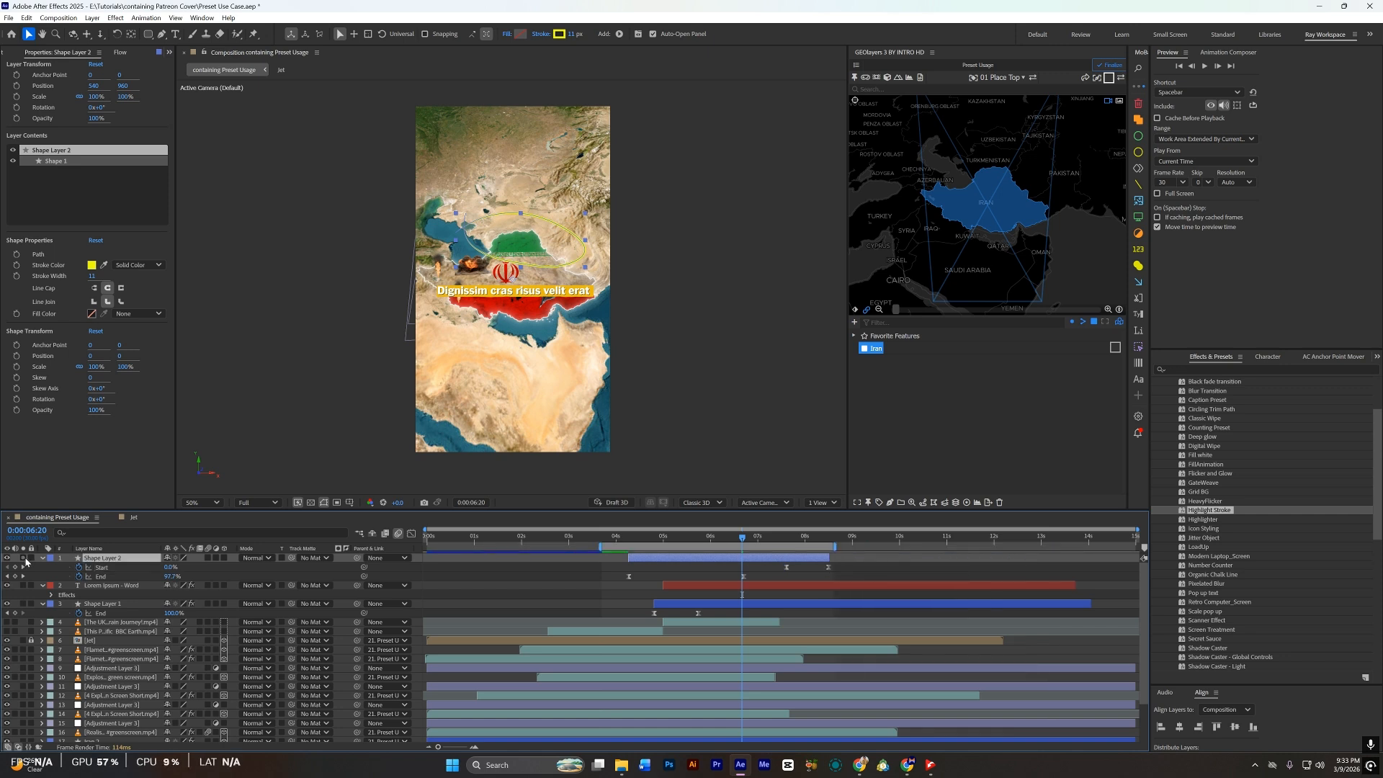
Step: Solo the highlight stroke layer and play back its draw-on and draw-off animation
click(23, 558)
key(space)
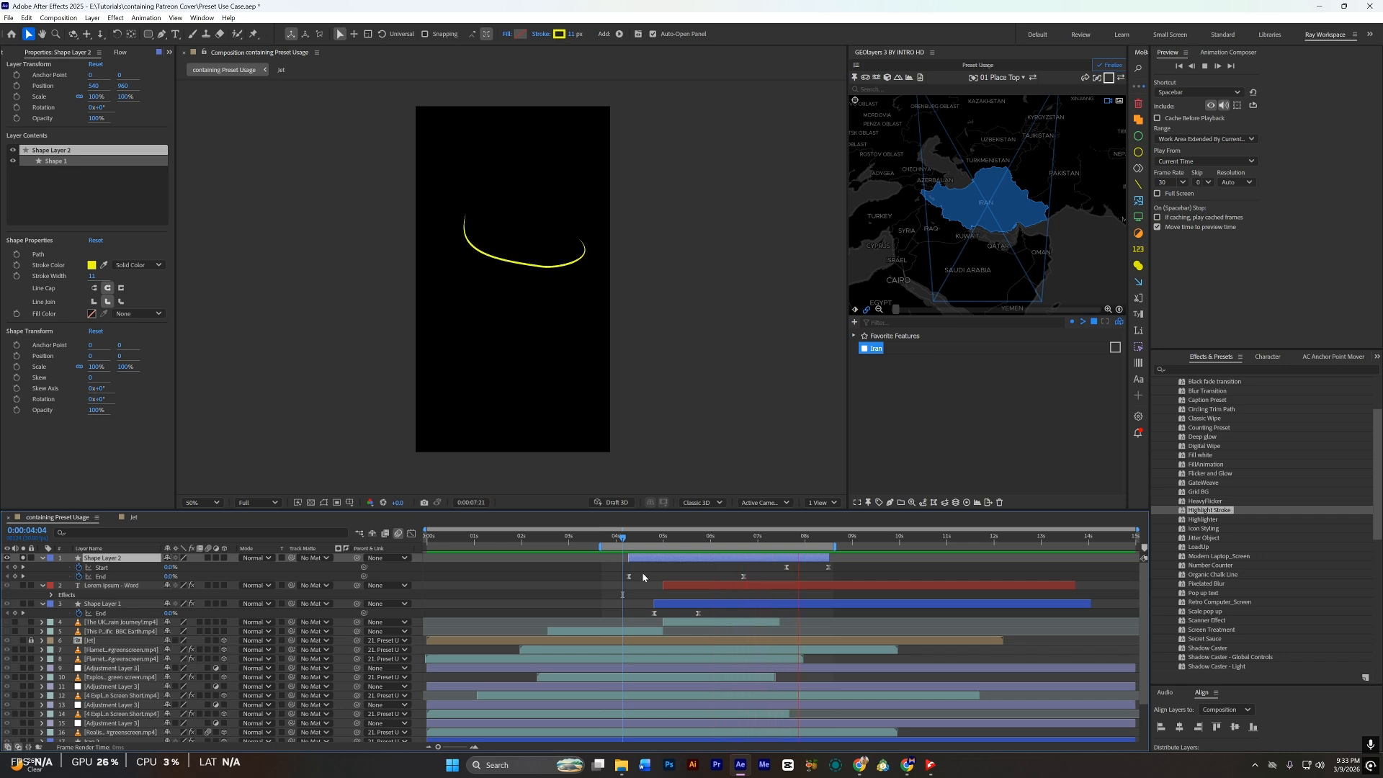
key(space)
drag(722, 542, 715, 564)
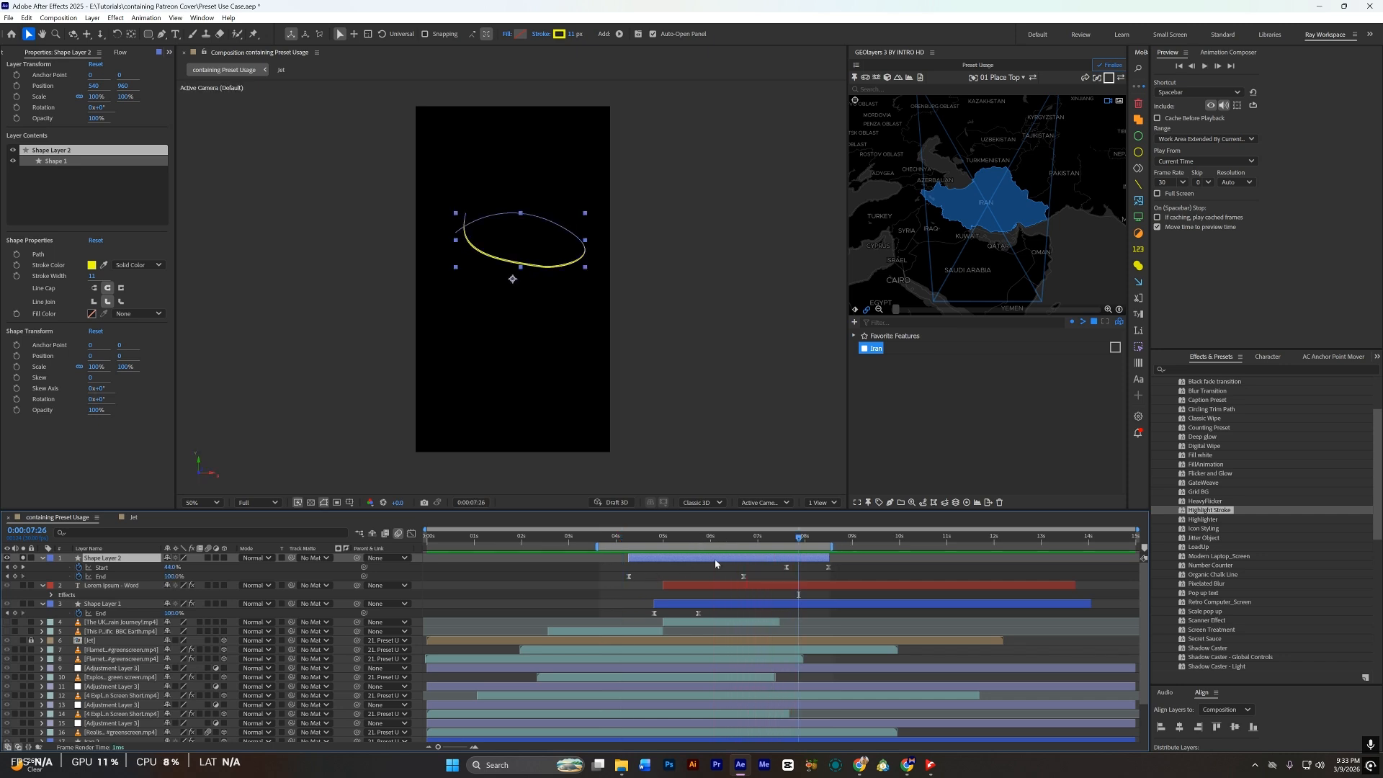
Step: Try reshaping the yellow ellipse's path into a taller, rounder loop with the Pen tool, and delete the shape layer
key(g)
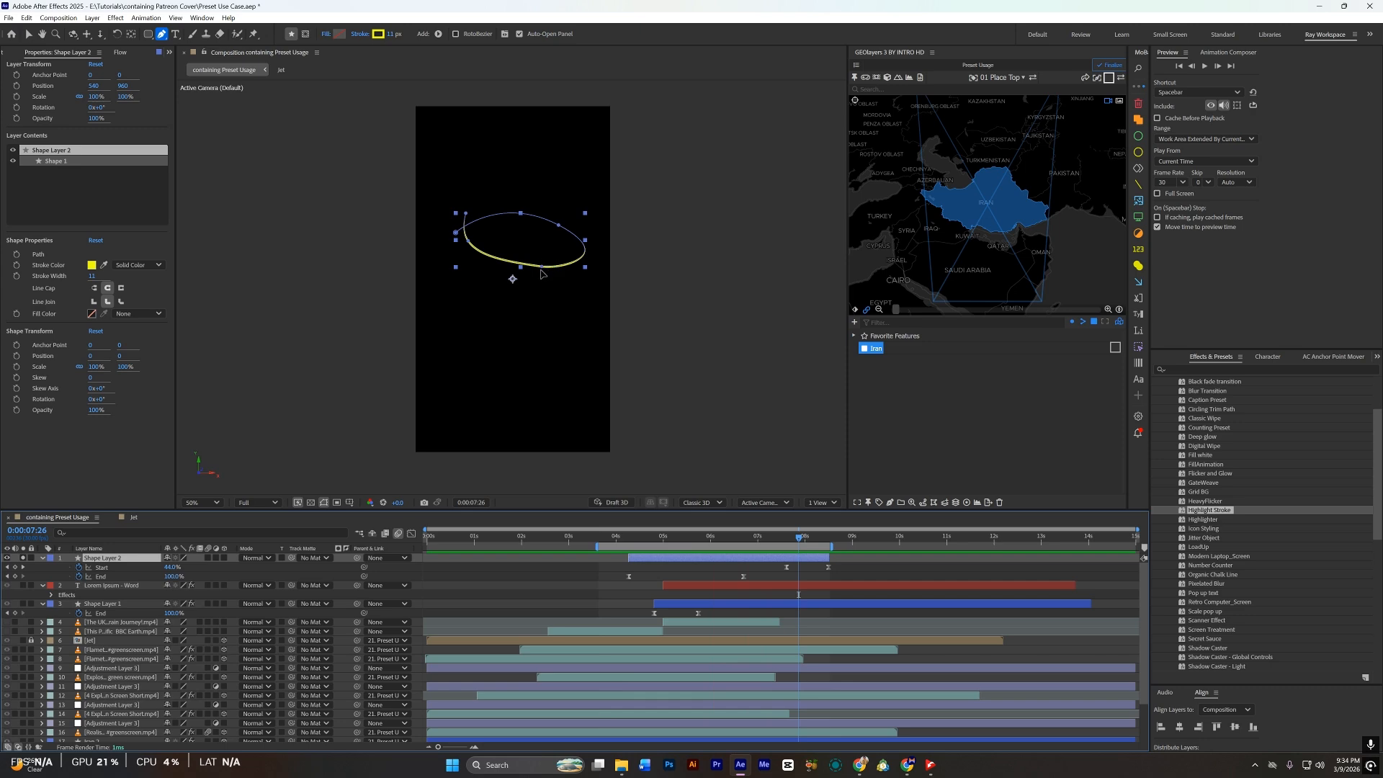
click(541, 268)
drag(540, 268, 534, 308)
drag(472, 253, 461, 278)
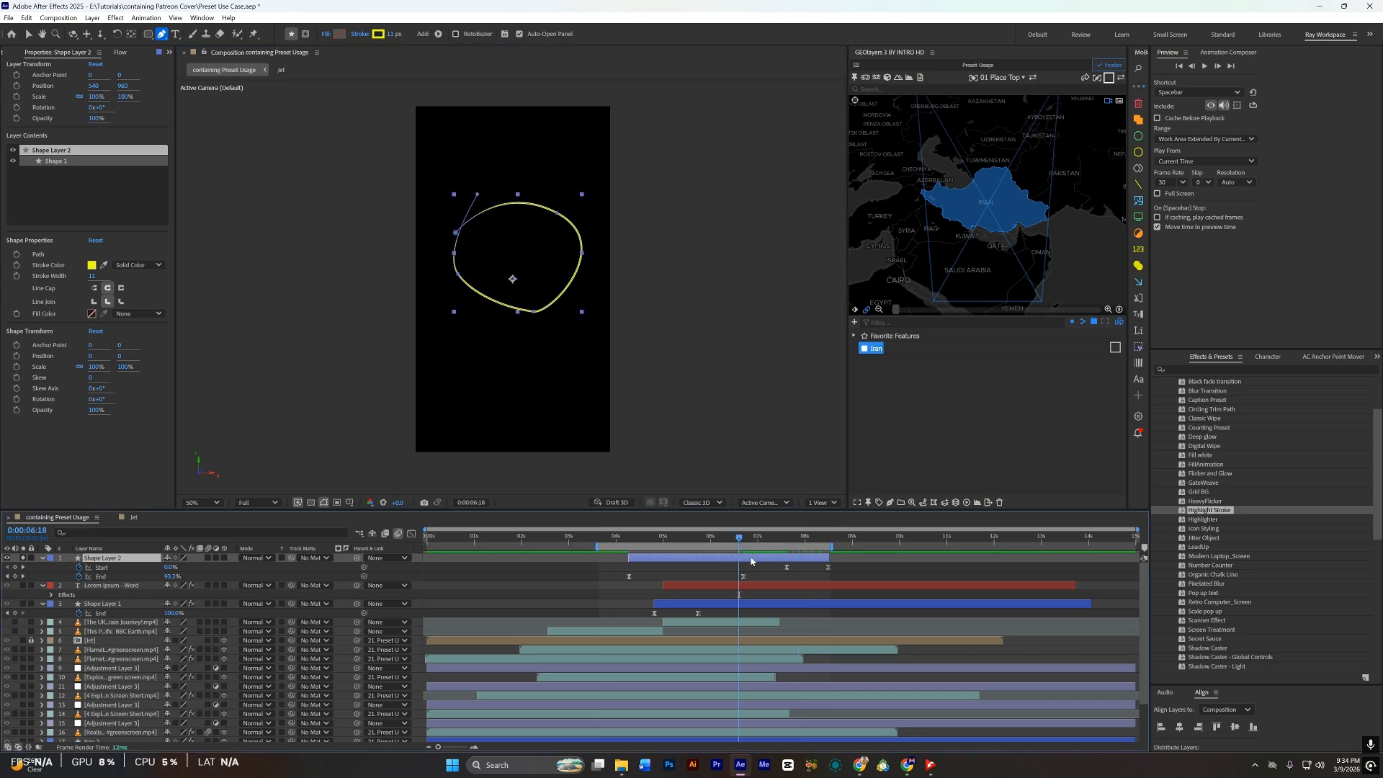
key(Delete)
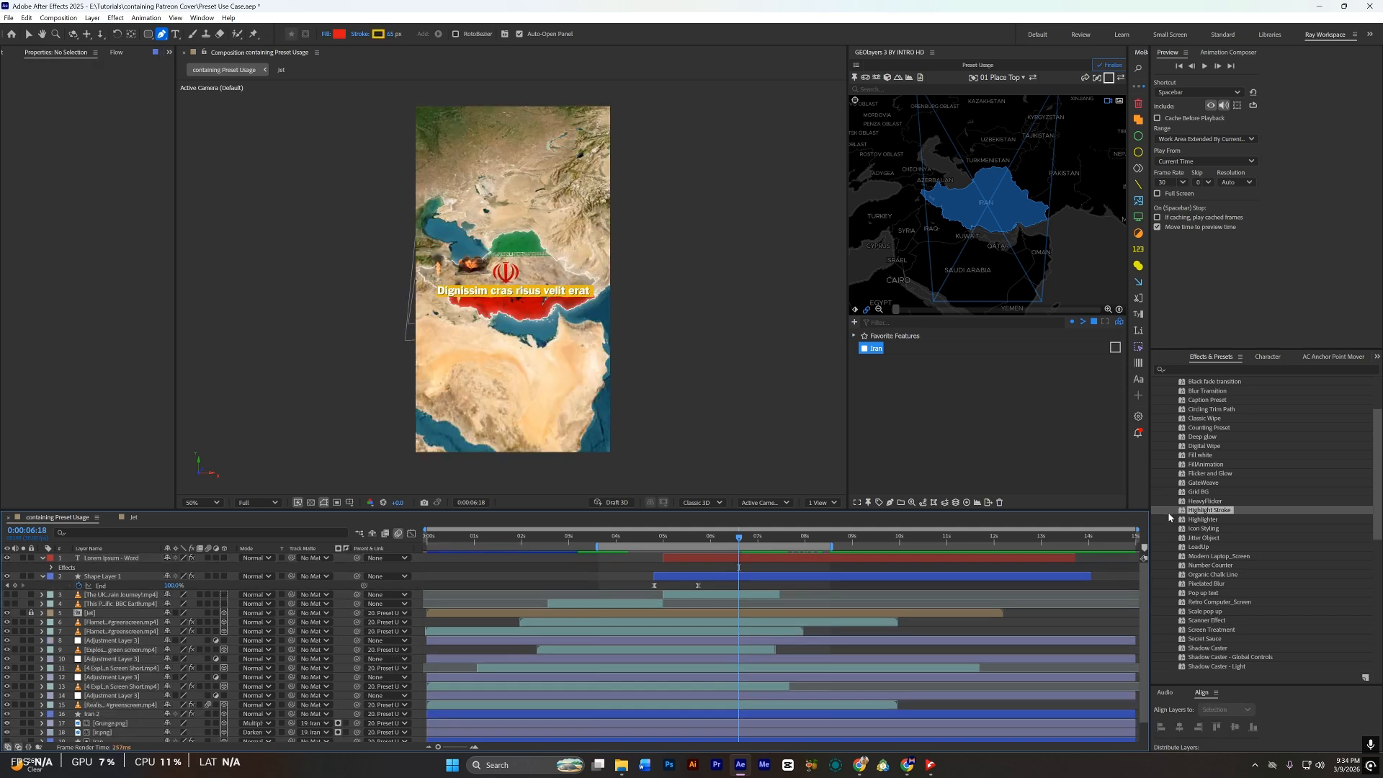
Step: Try the HeavyFlicker preset on an adjustment layer and on a solid, previewing the flicker and deleting each layer
double_click(1205, 500)
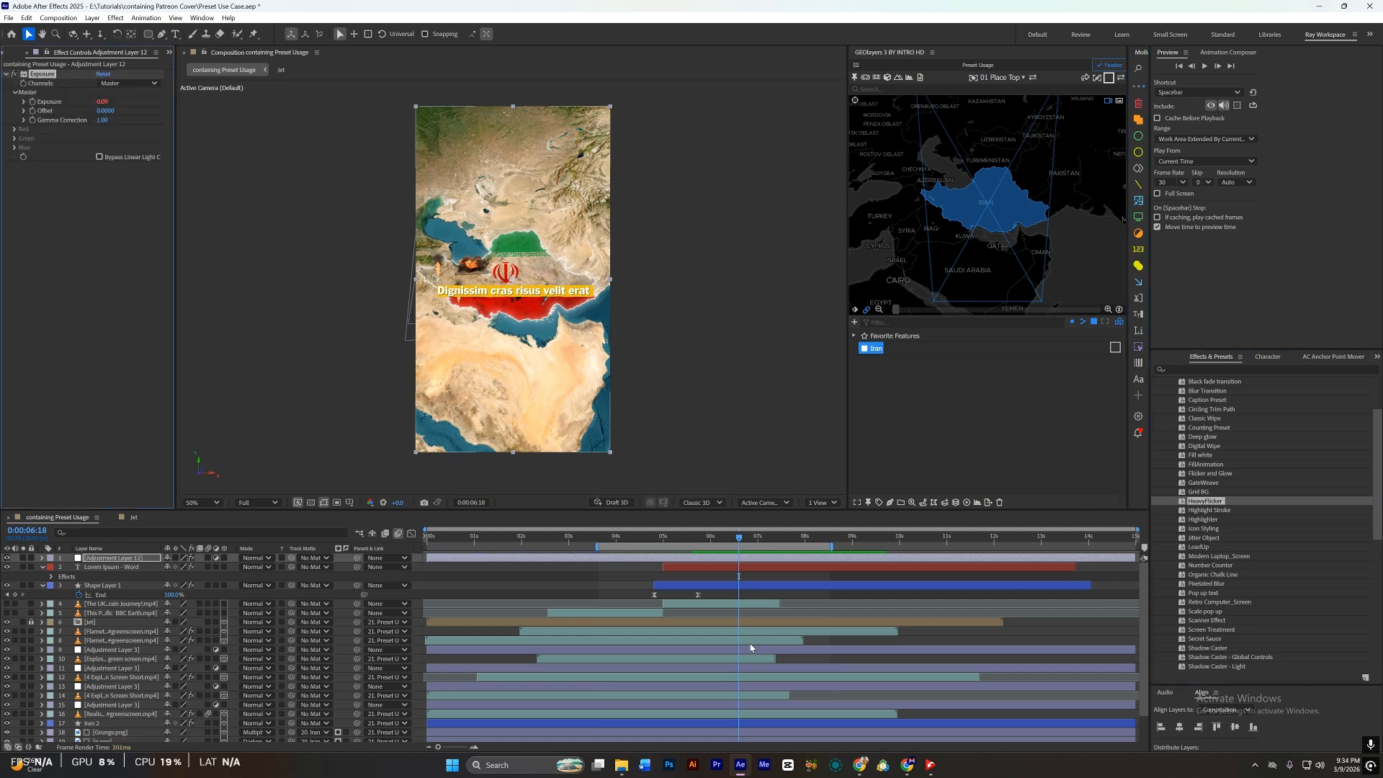
key(space)
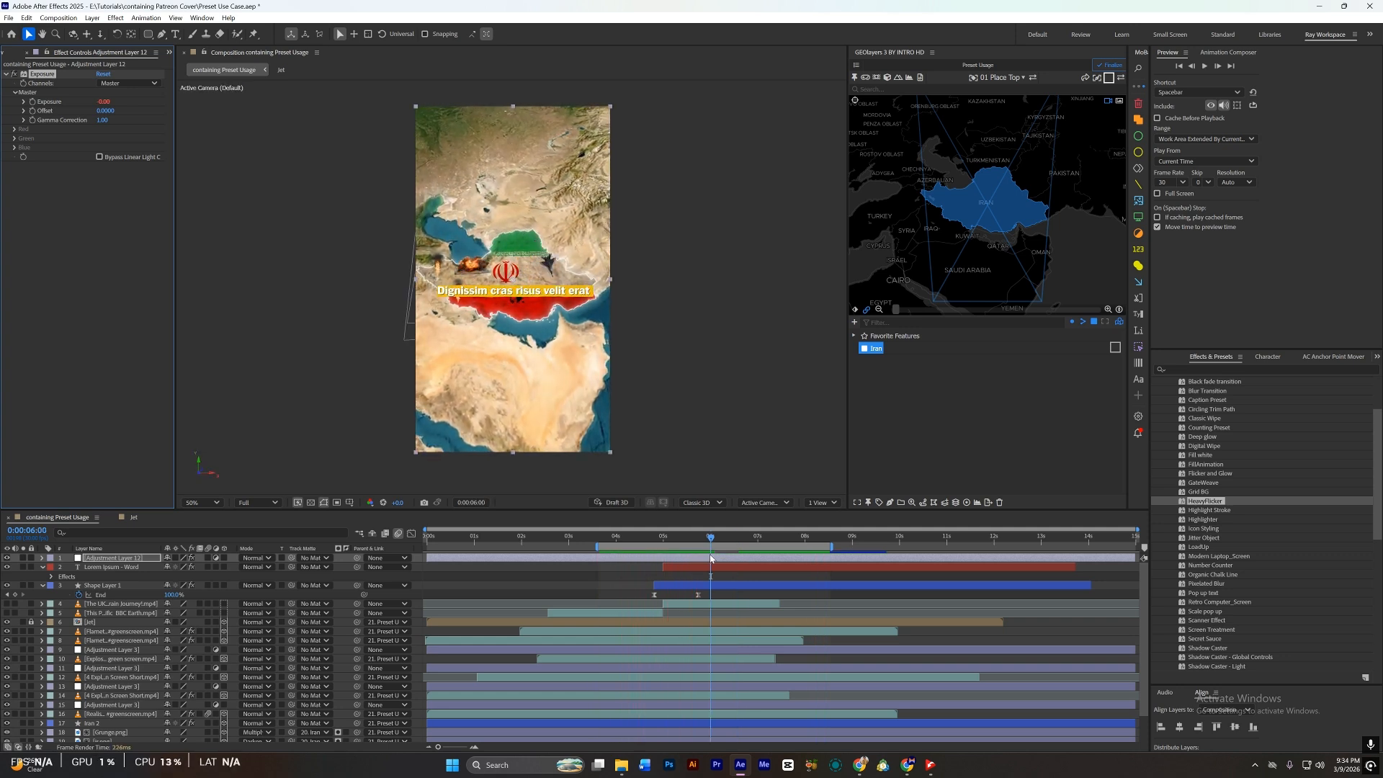
key(space)
key(Delete)
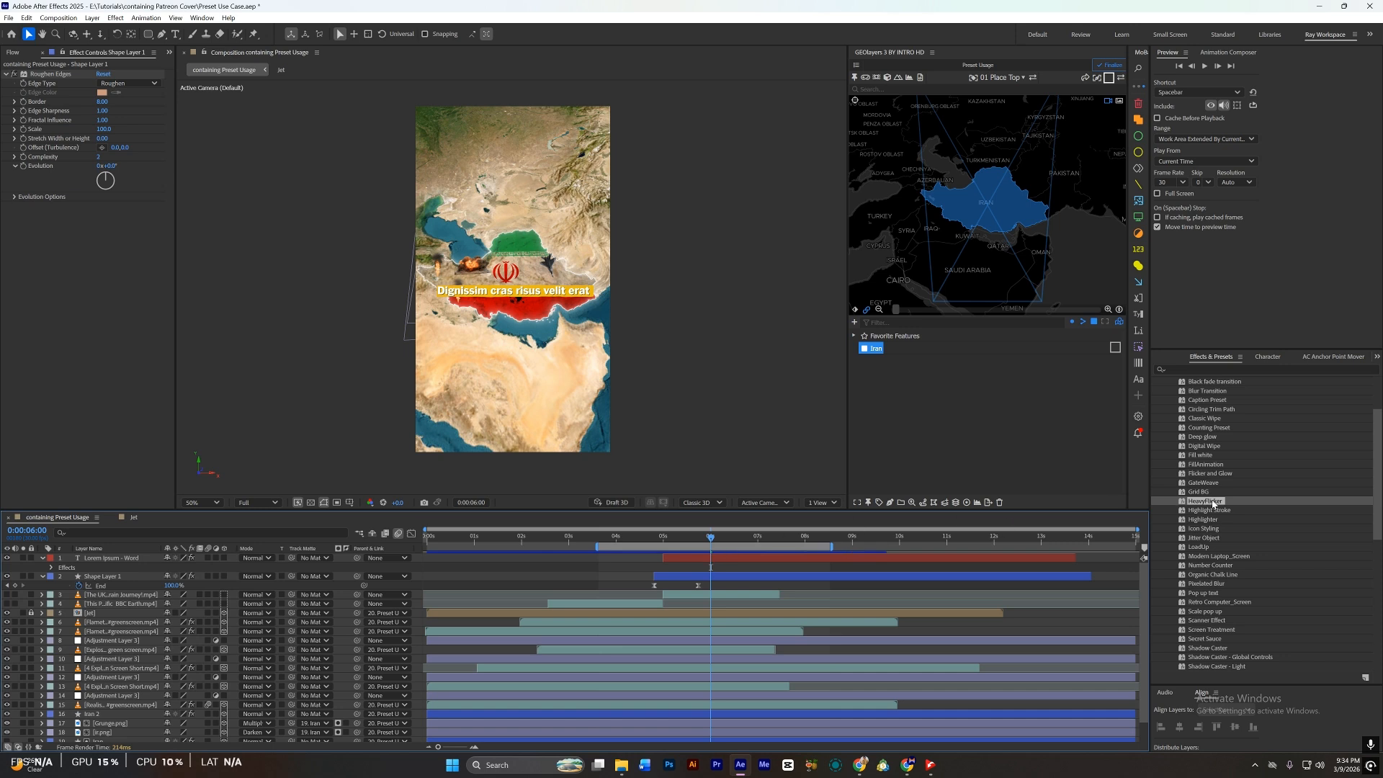
drag(1205, 500, 531, 138)
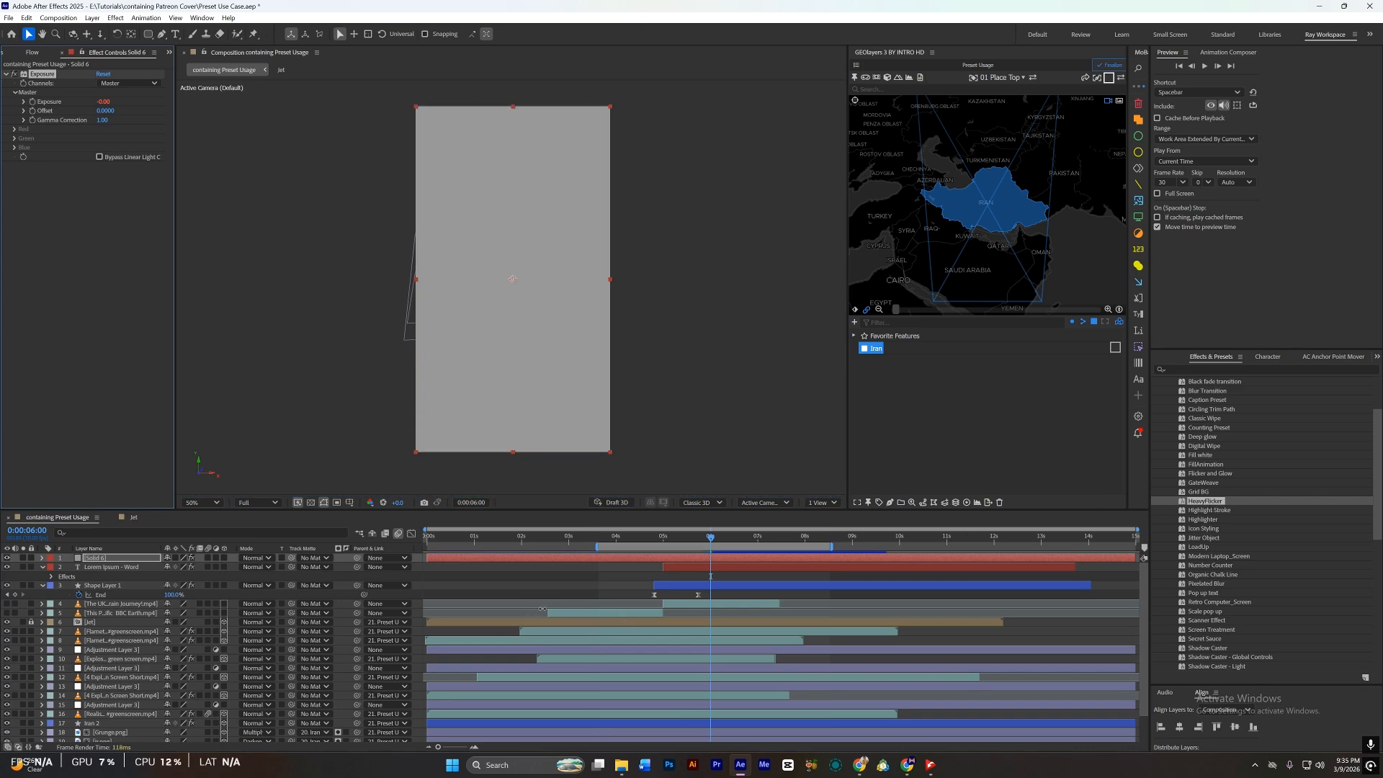
key(Delete)
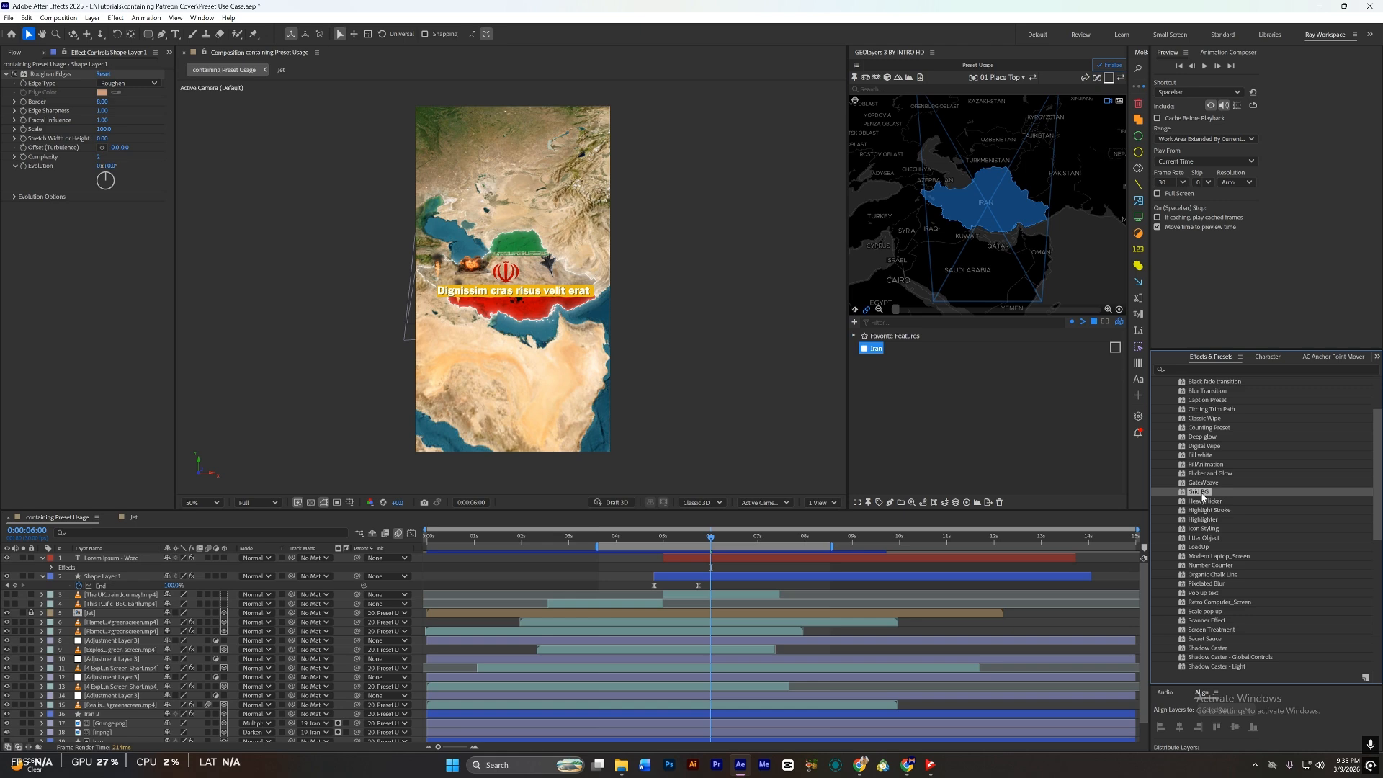
Step: Apply the Grid BG preset as a new solid and look through its effects from the fill and grids down to the added grain
double_click(1202, 496)
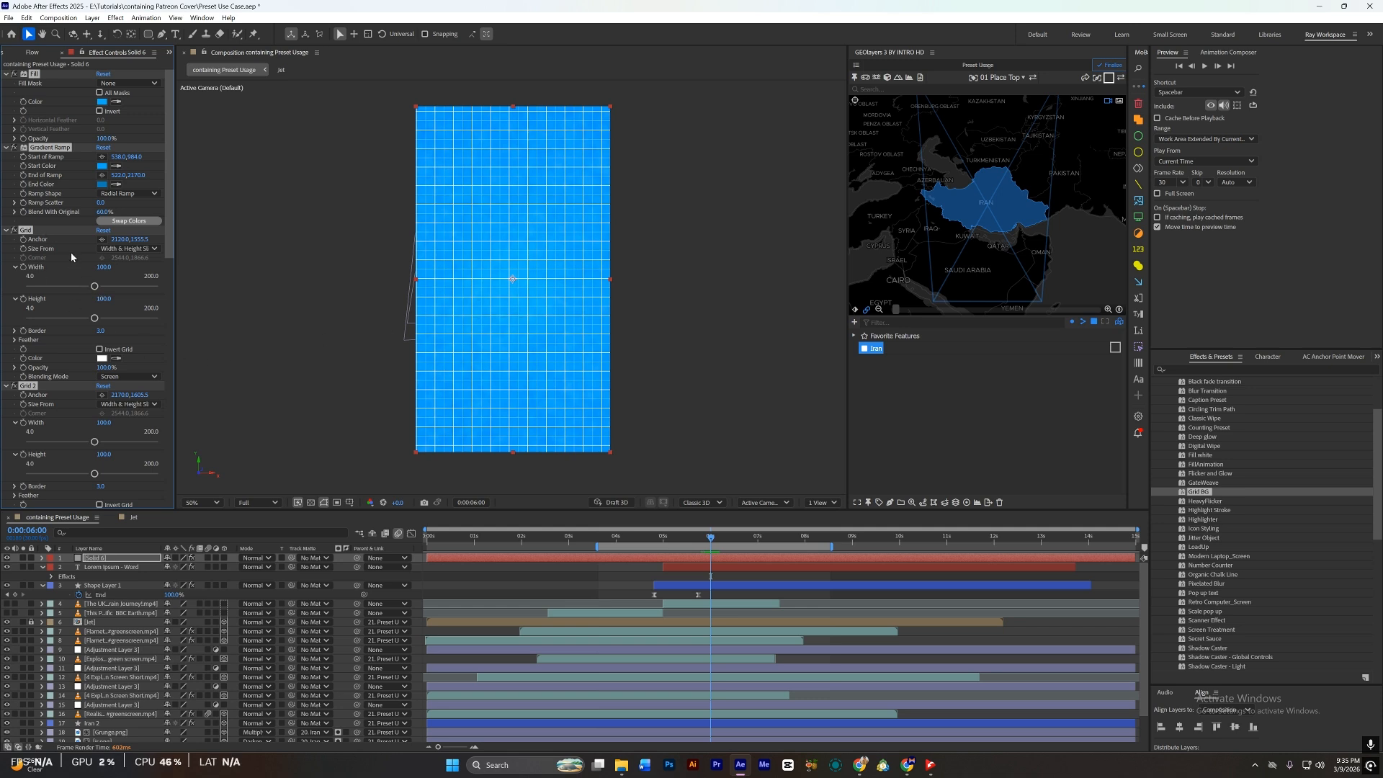
scroll(13, 412, down, 5)
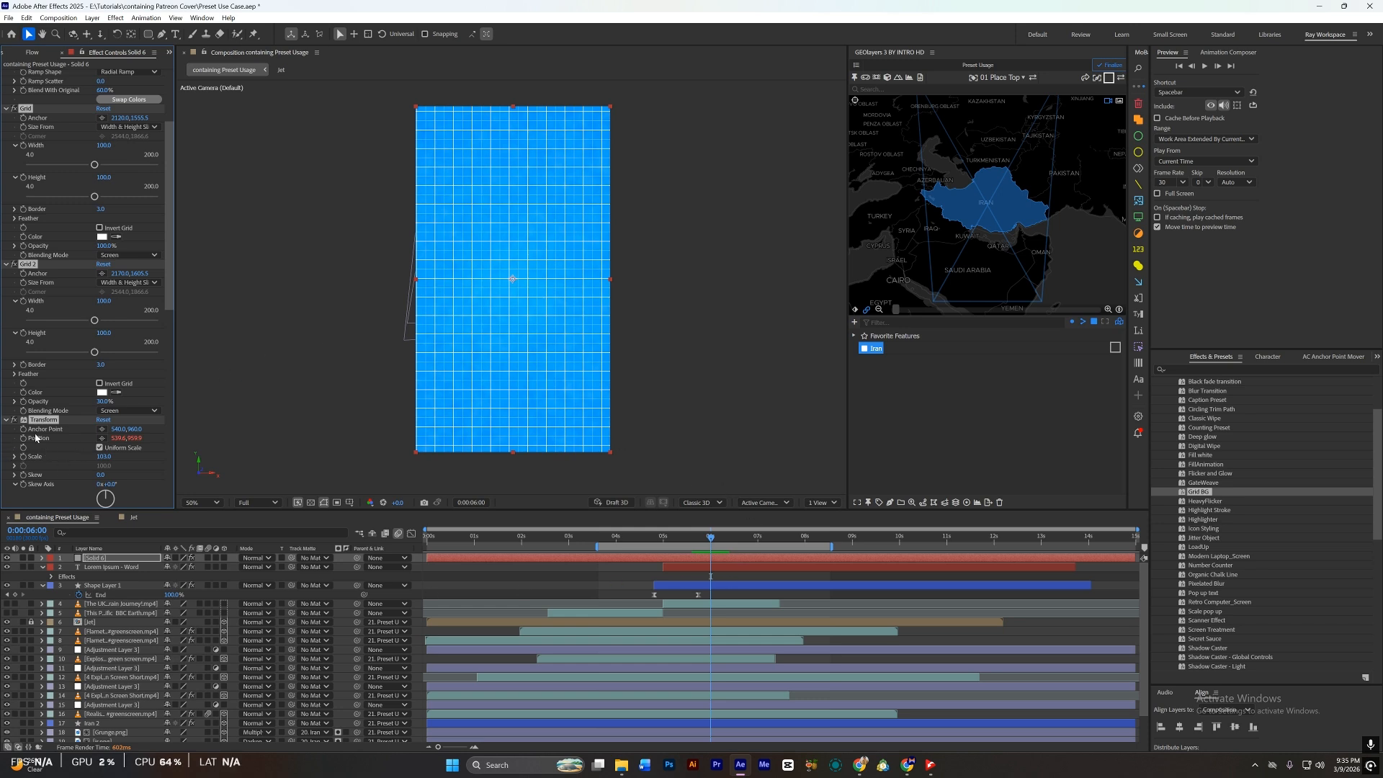
click(13, 422)
scroll(90, 432, down, 9)
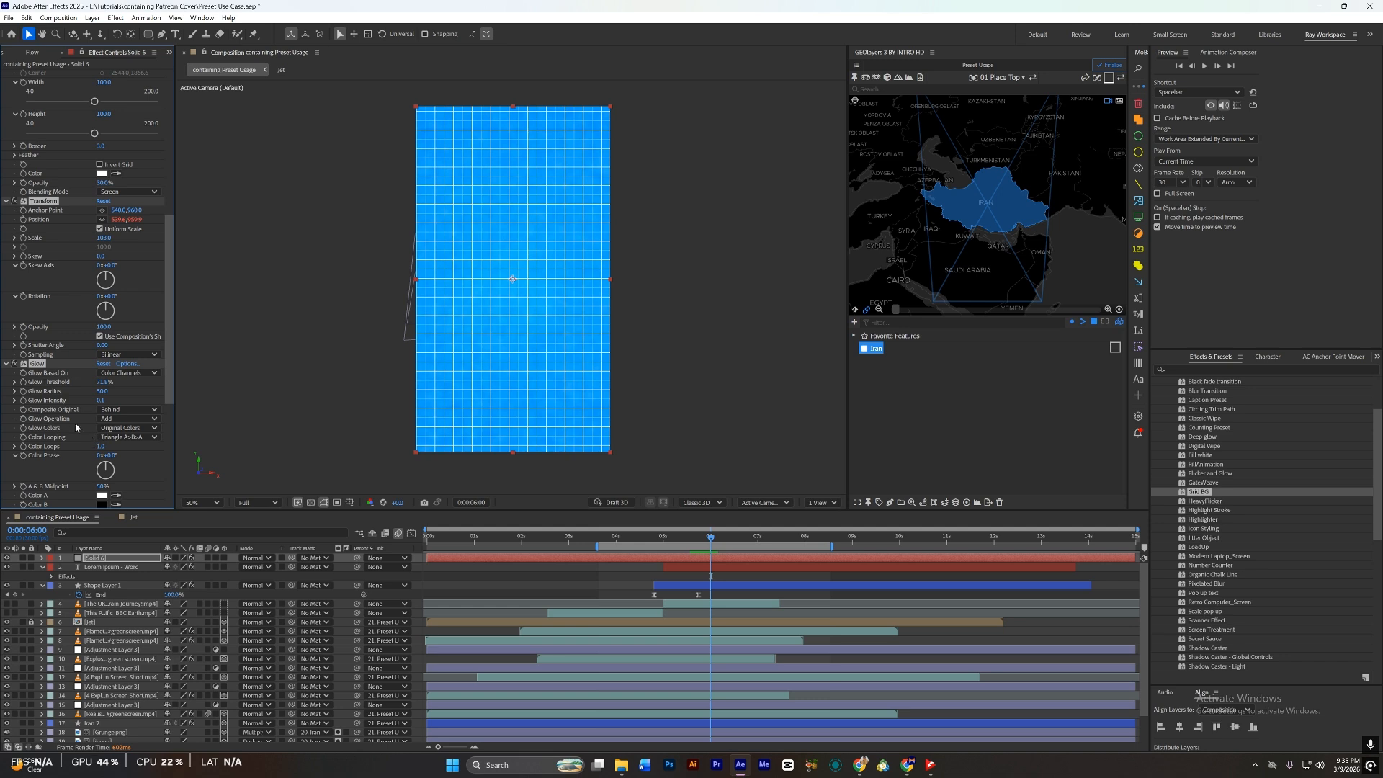
scroll(76, 428, down, 7)
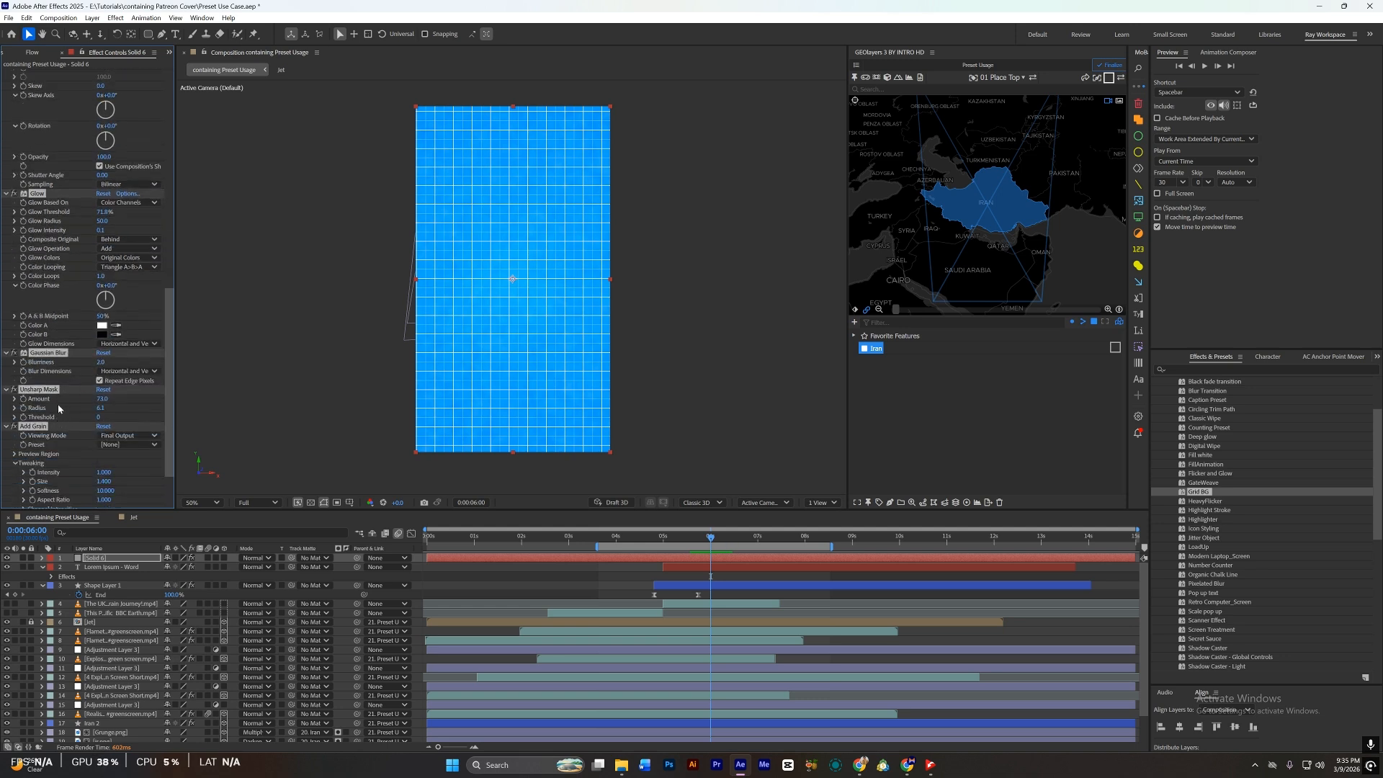
scroll(55, 430, down, 2)
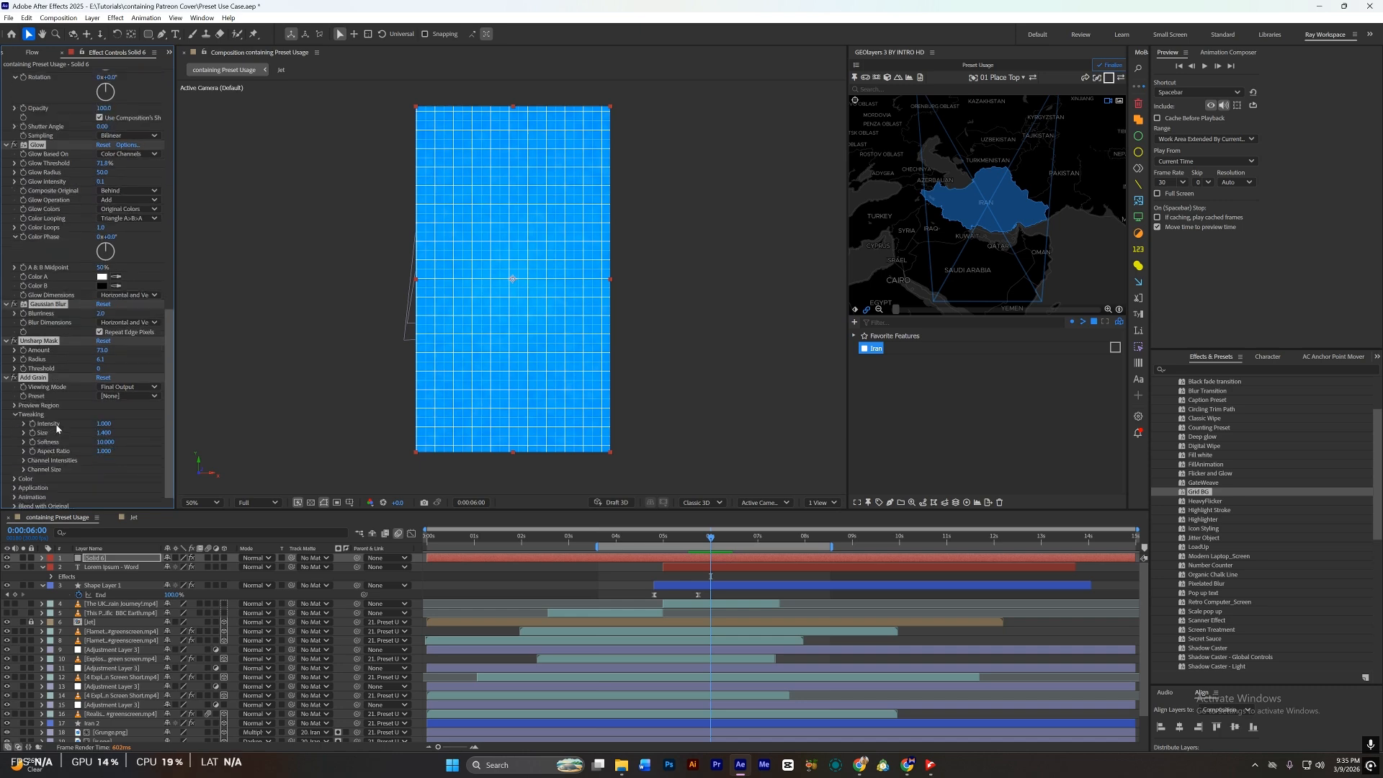
scroll(57, 425, down, 1)
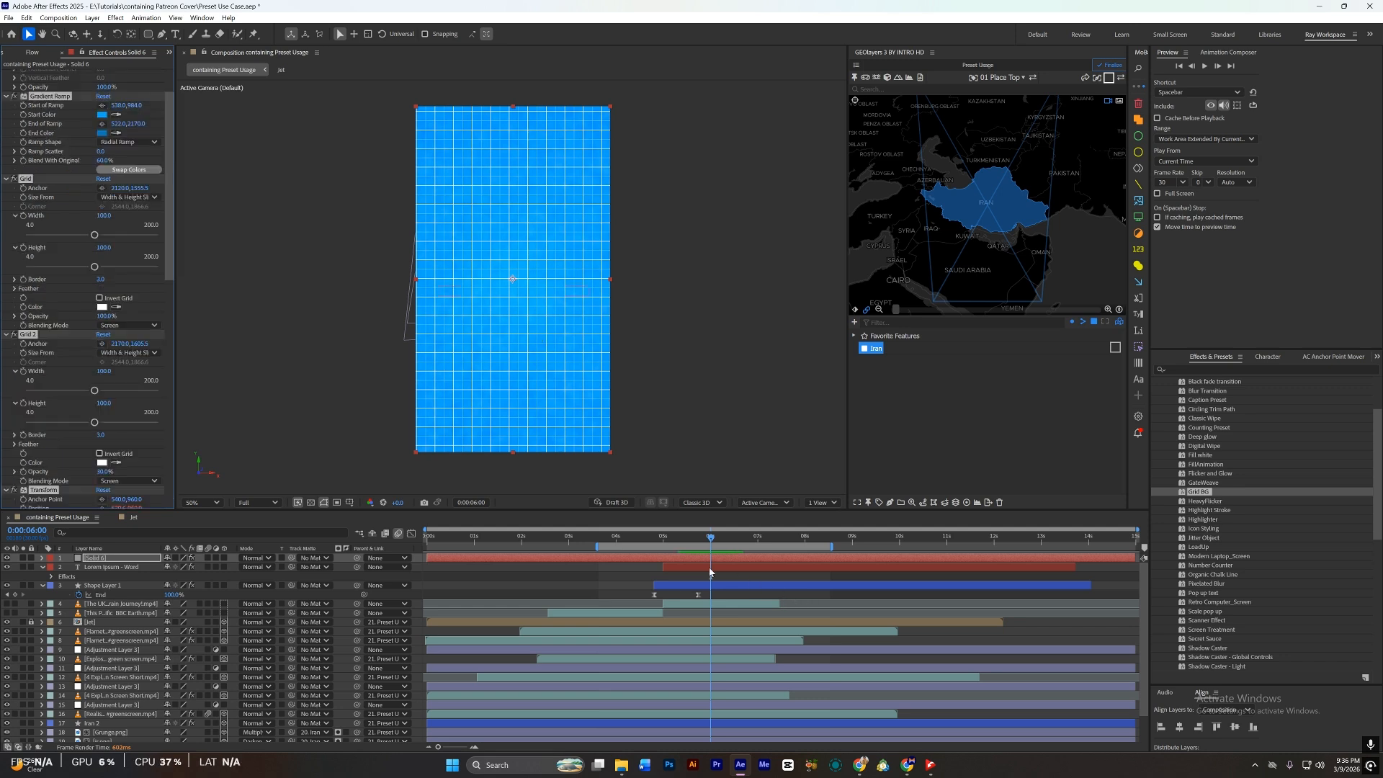
Step: Move the grid solid beneath the Preset Usage map layer and set the map's Zoom to 2 at 6 seconds
drag(101, 558, 127, 738)
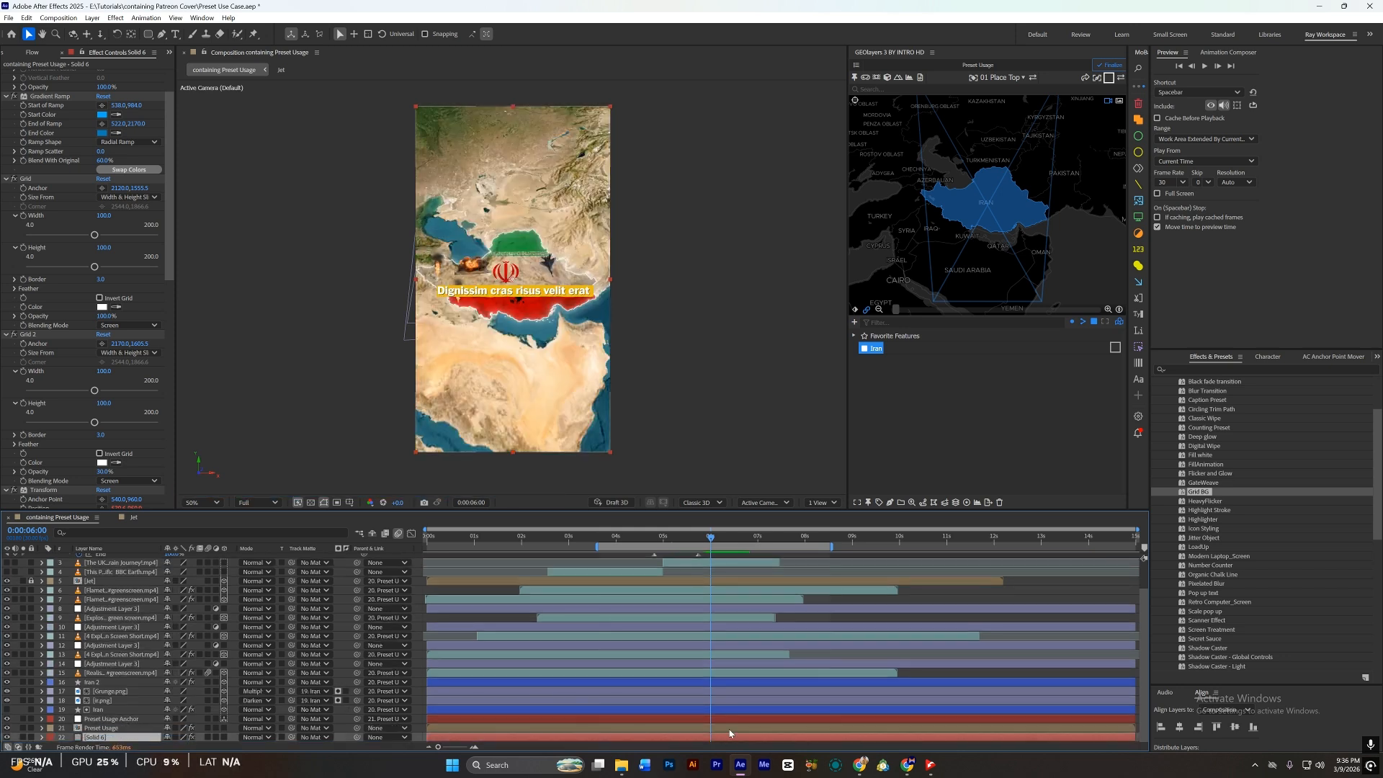
click(121, 729)
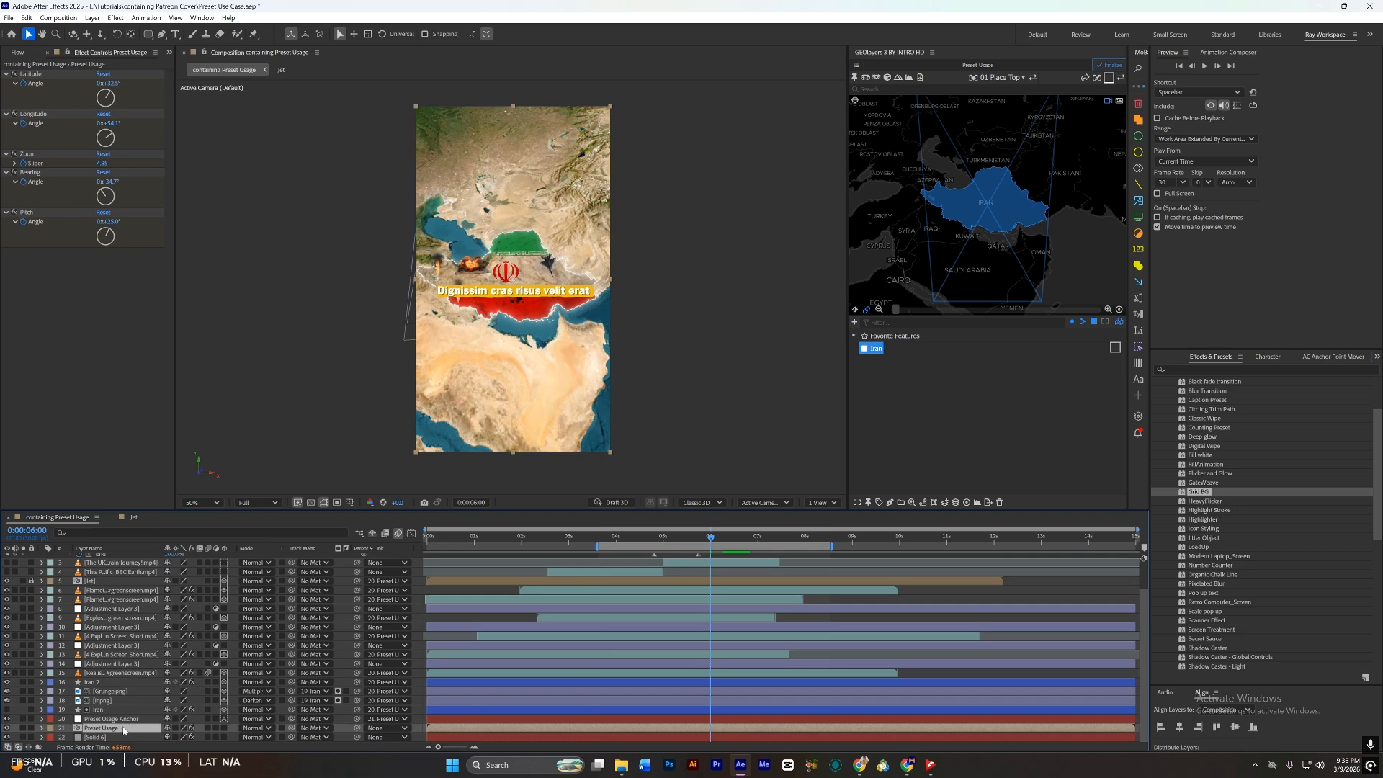
key(u)
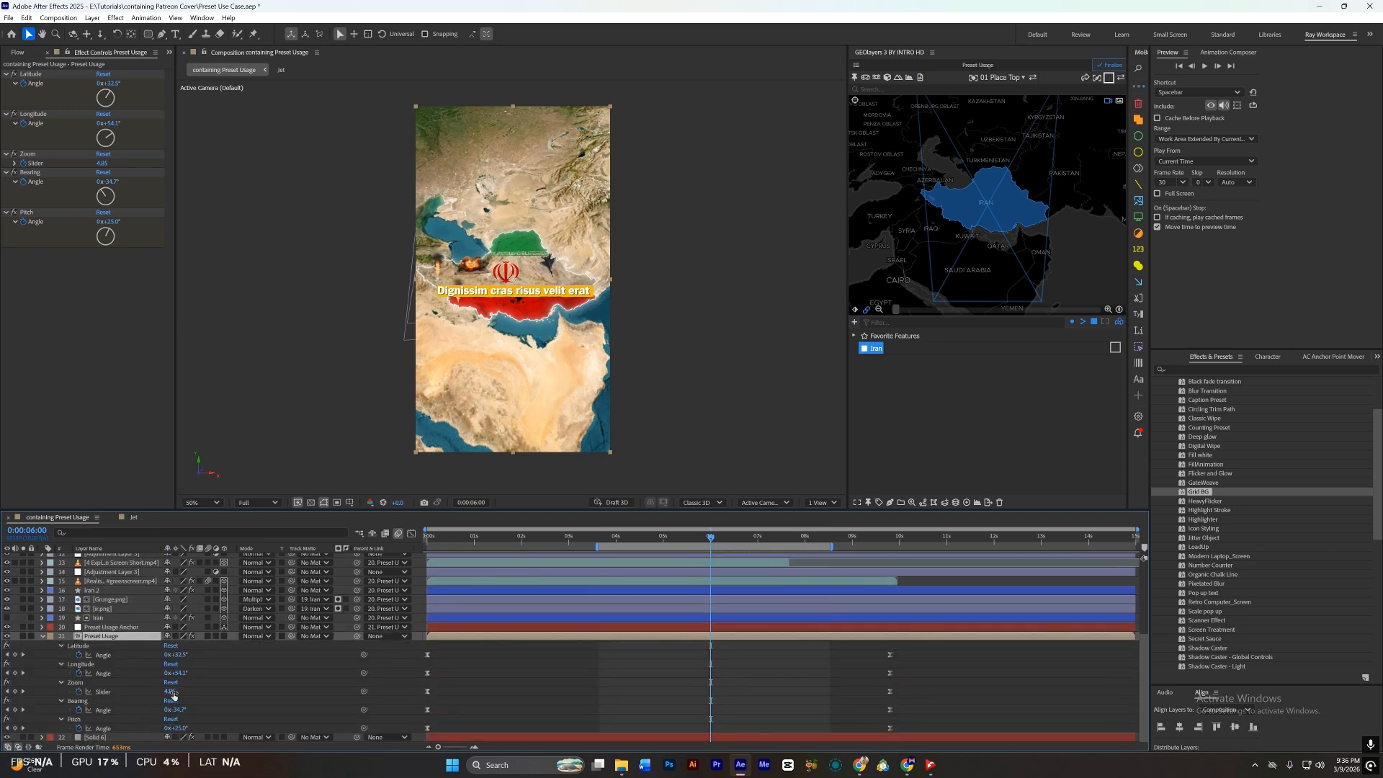
click(170, 691)
text(2)
key(Return)
key(ctrl+z)
click(171, 692)
text(2)
click(203, 693)
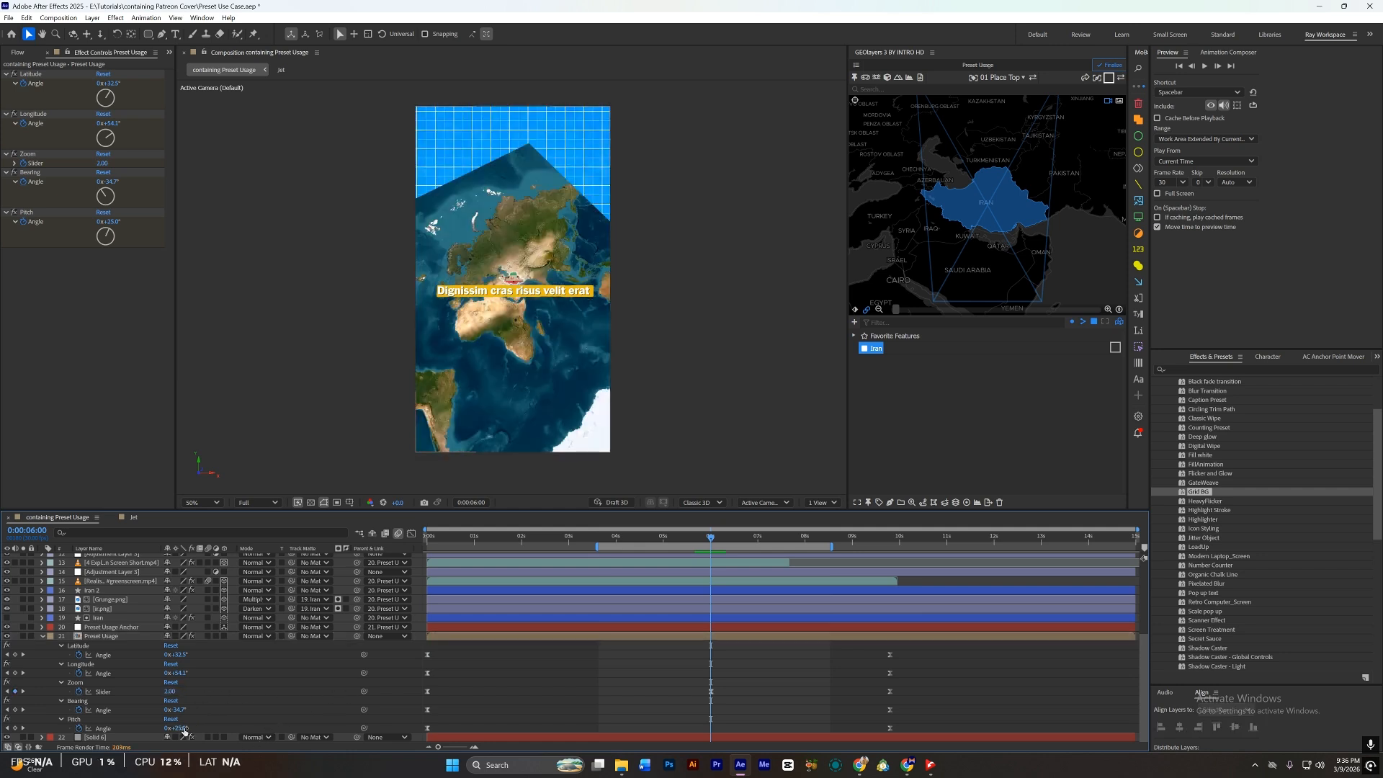
Step: Set the map's Pitch and Bearing angles to 0° at 6 seconds
click(184, 729)
text(0)
click(231, 724)
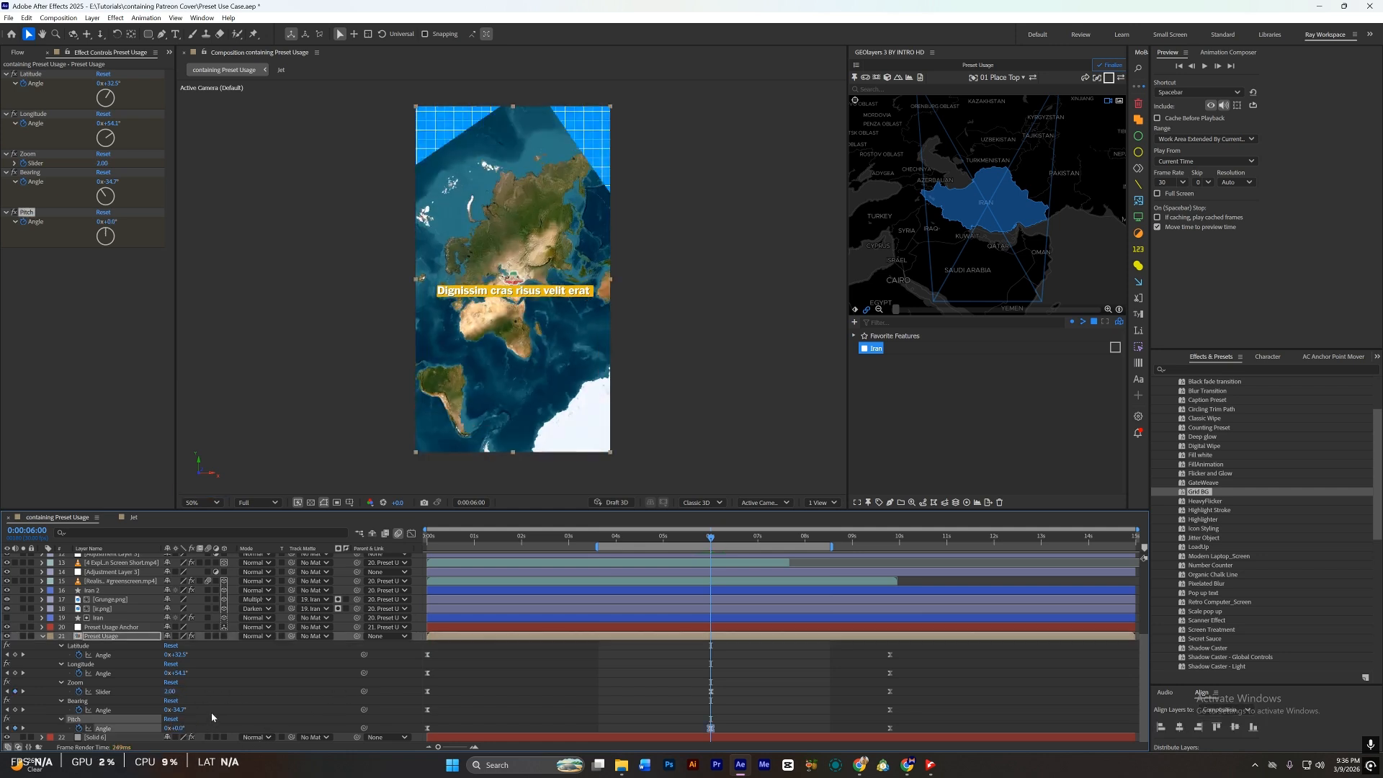
click(179, 711)
text(05)
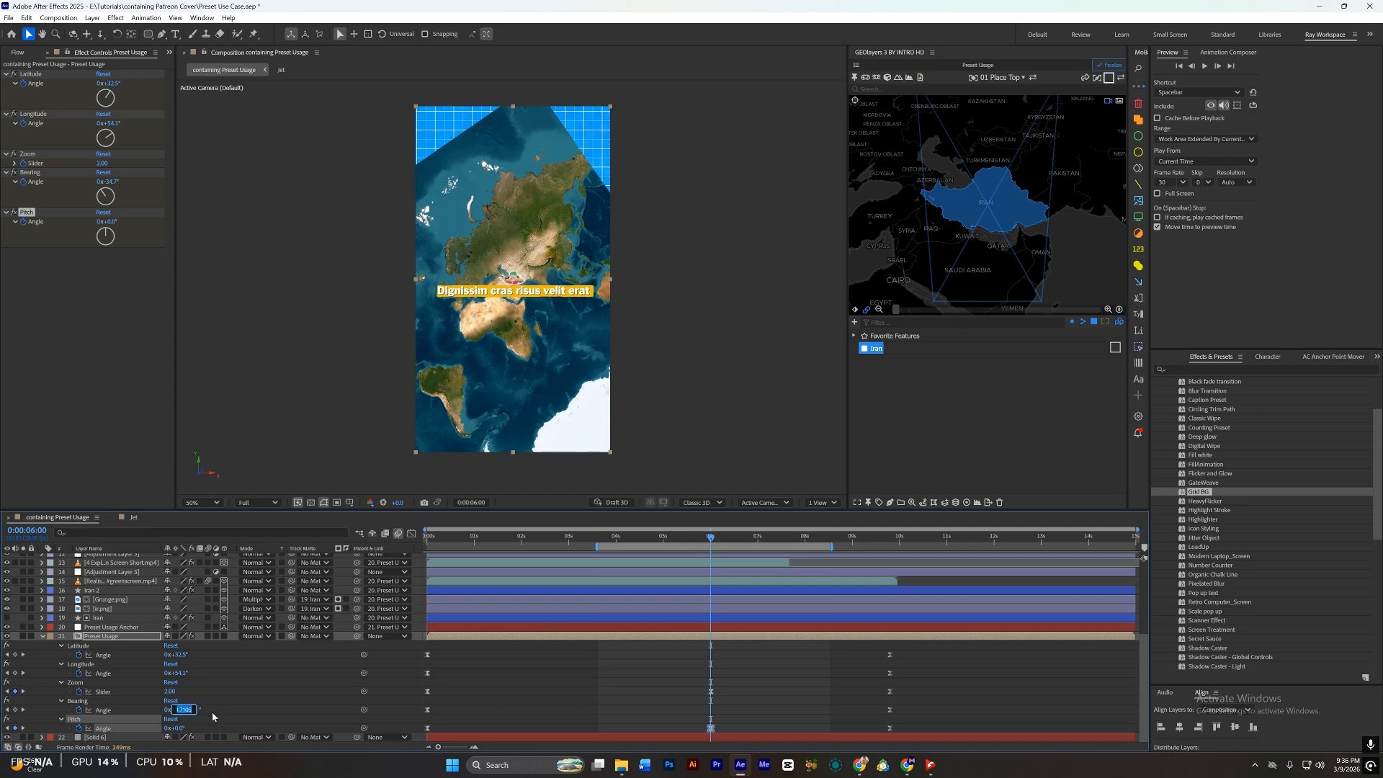
click(212, 712)
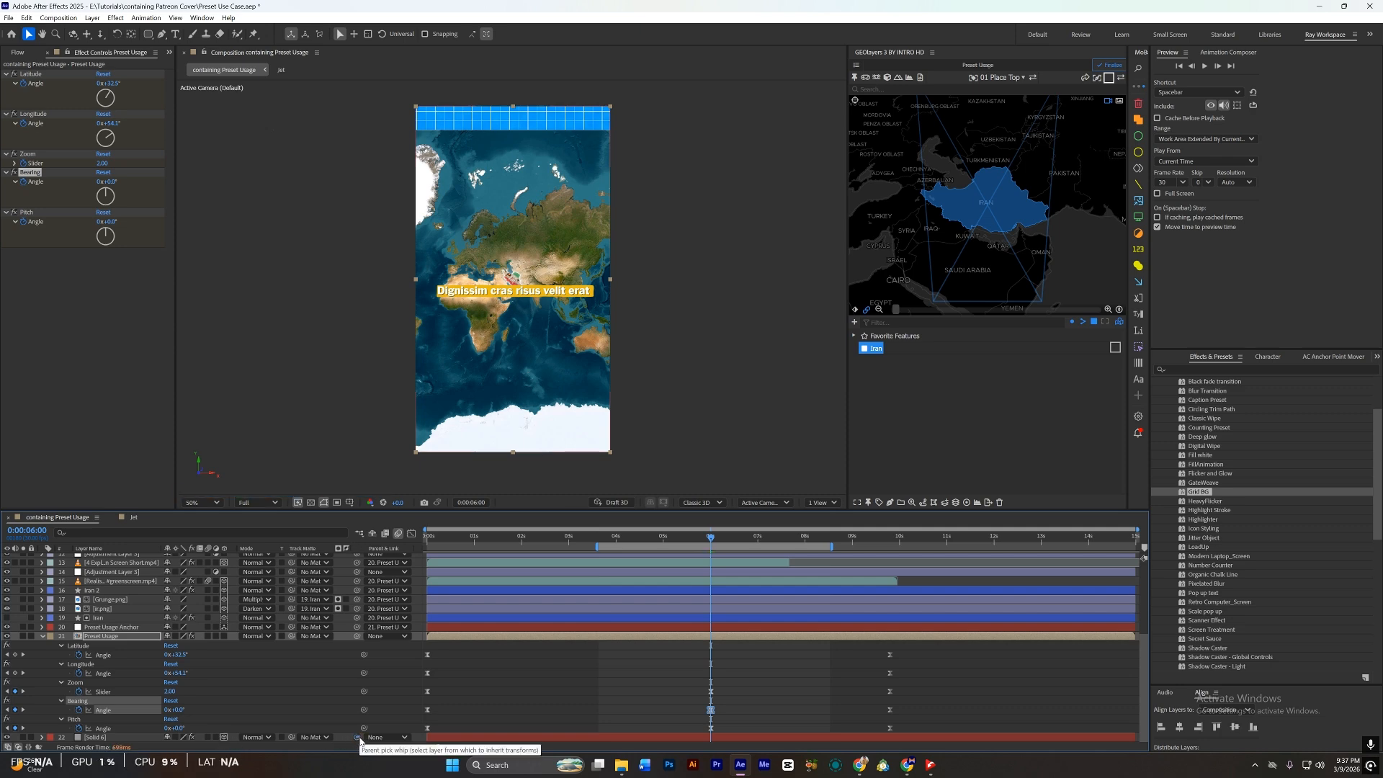
Step: Parent the grid solid to Preset Usage Anchor, and replace the map's 6-second keyframes with a Zoom of 2.1
drag(358, 738, 108, 627)
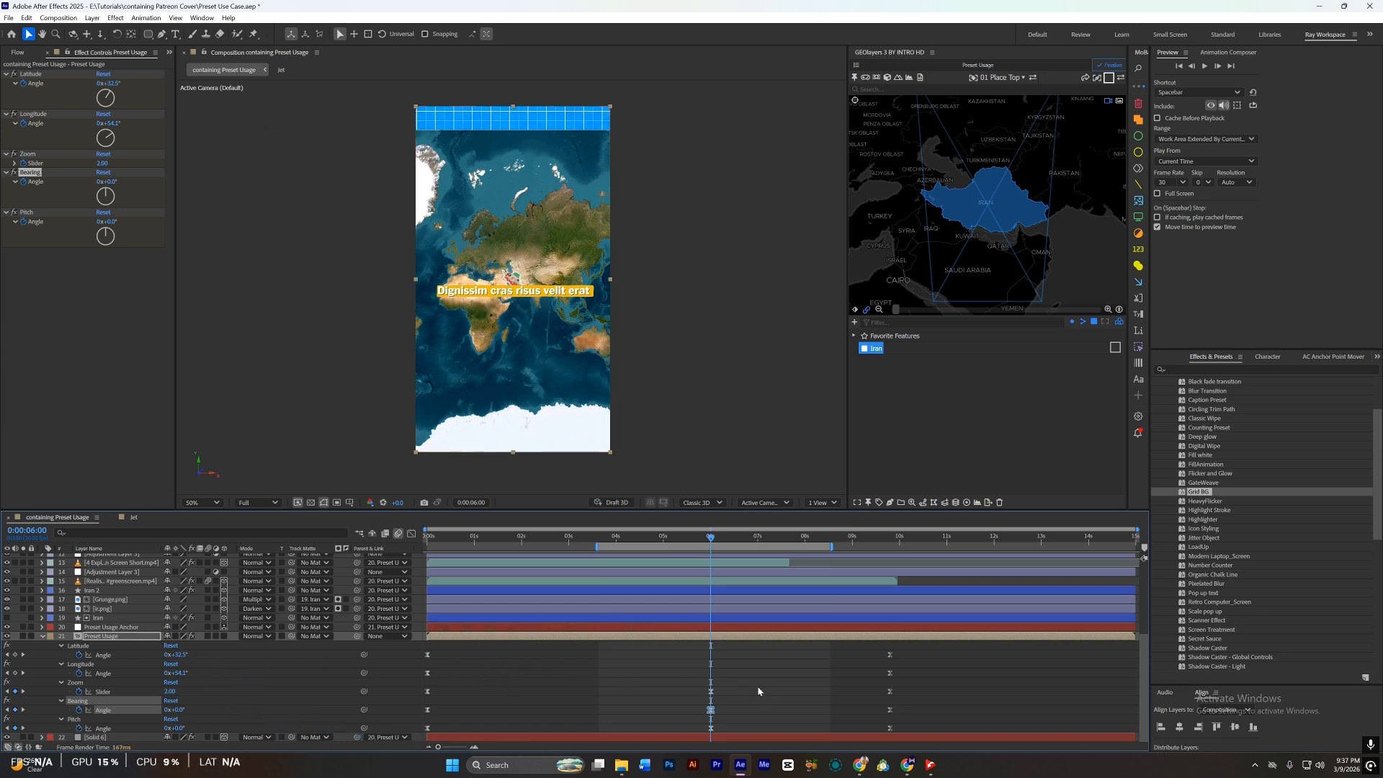
key(Delete)
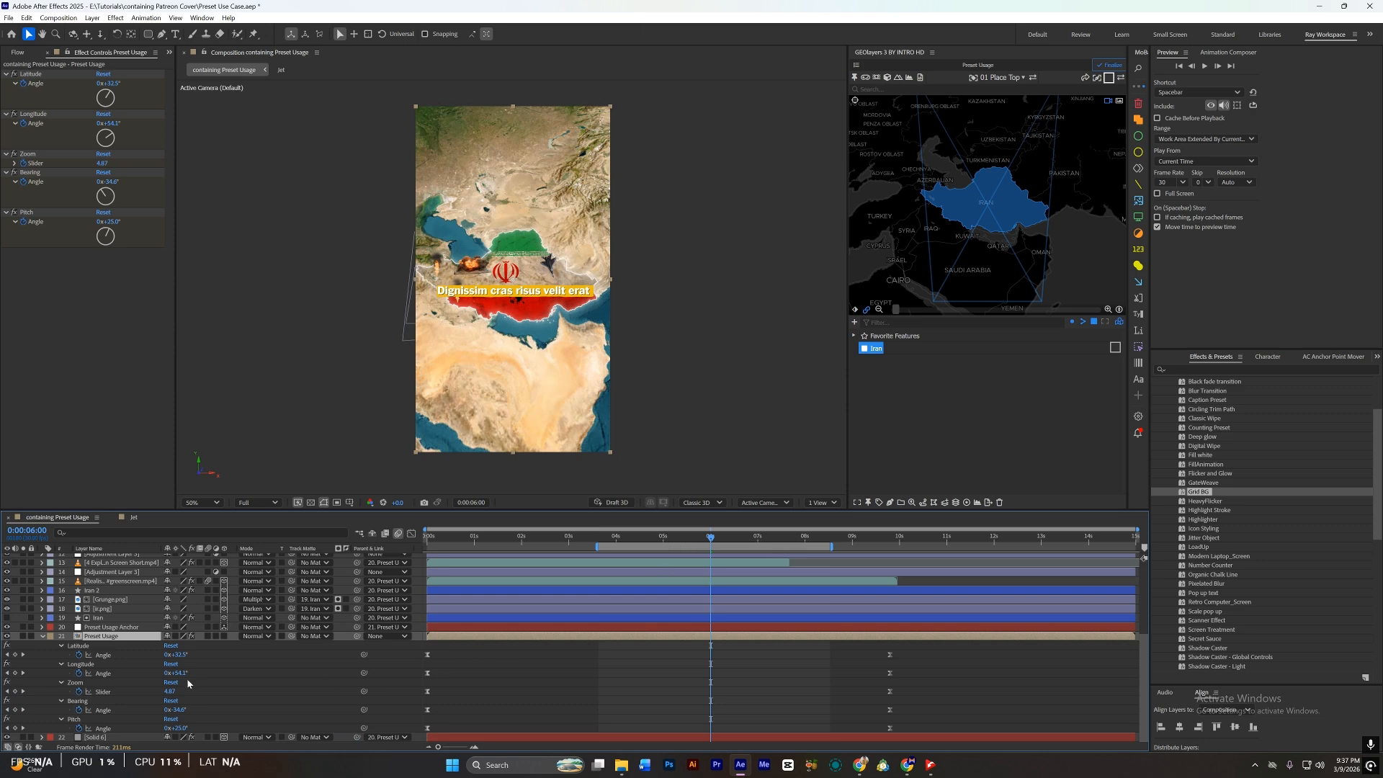
click(170, 691)
text(2.1)
key(Return)
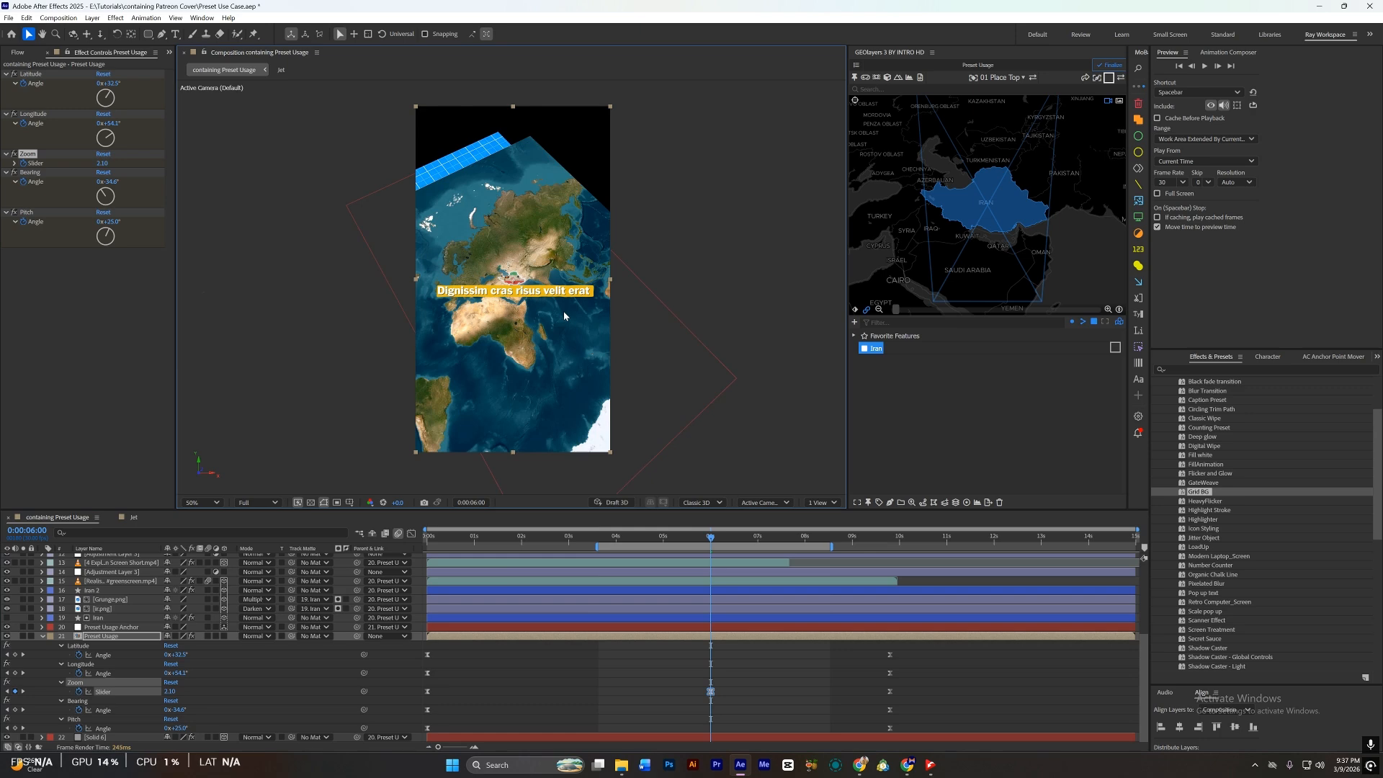
Step: Enlarge the grid solid's Scale and rotate the map to a smaller Bearing angle at 6 seconds
click(115, 736)
key(s)
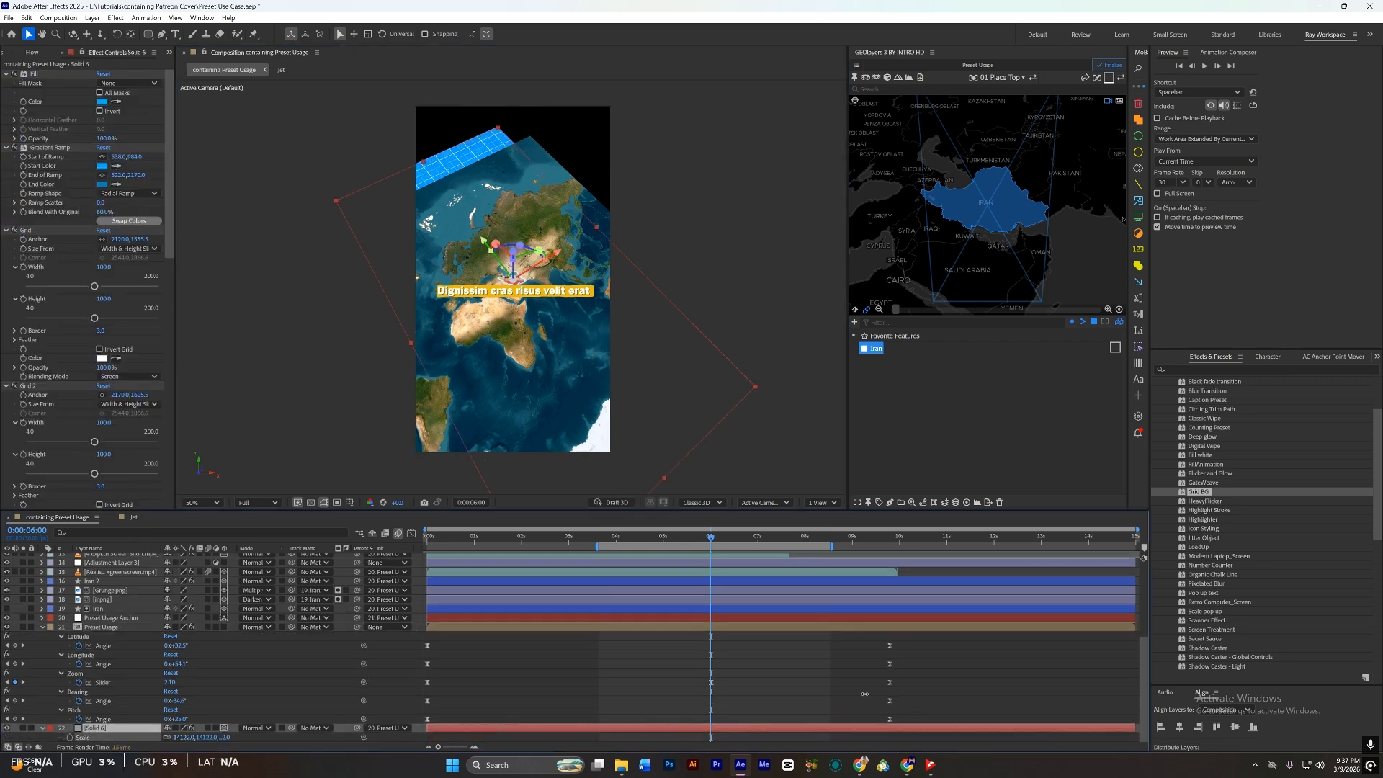
drag(864, 694, 963, 694)
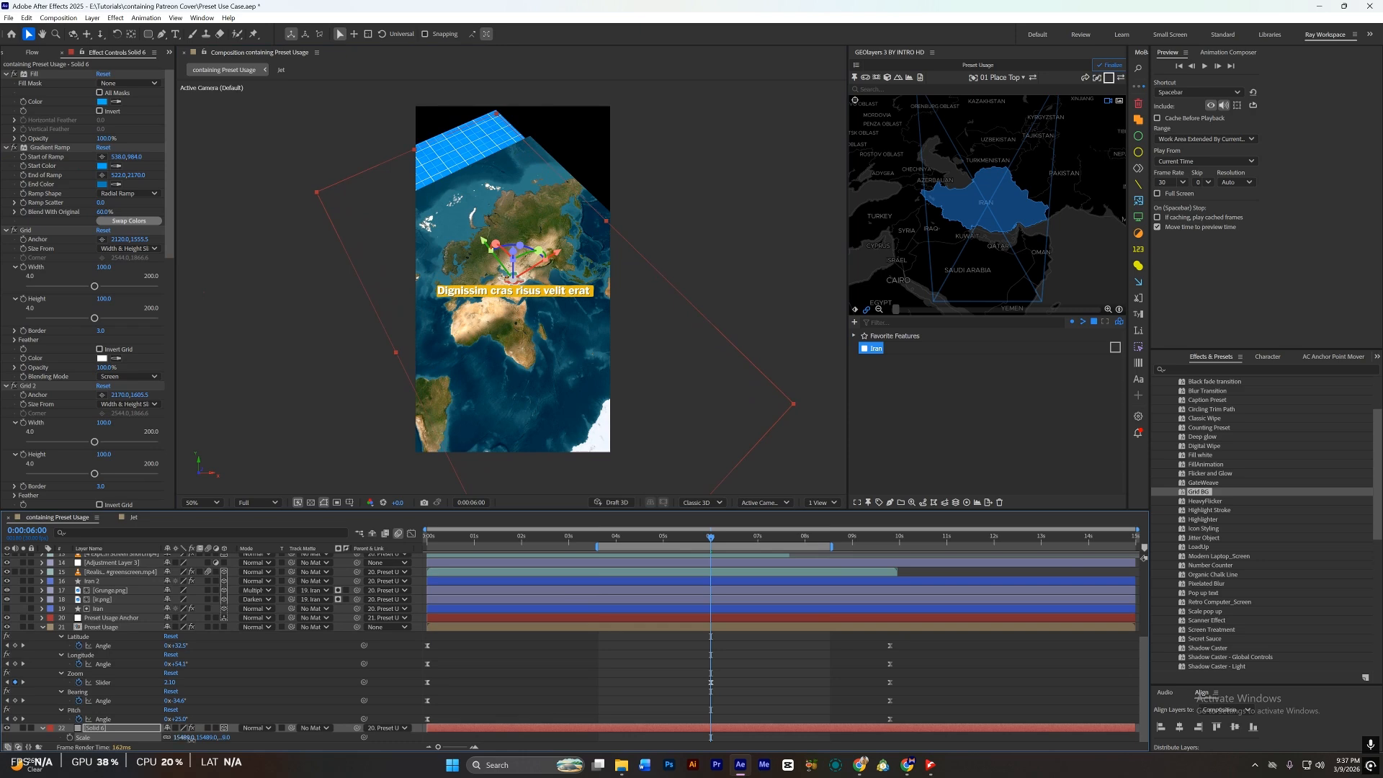
drag(190, 739, 752, 755)
drag(1004, 257, 1026, 256)
click(274, 652)
click(106, 729)
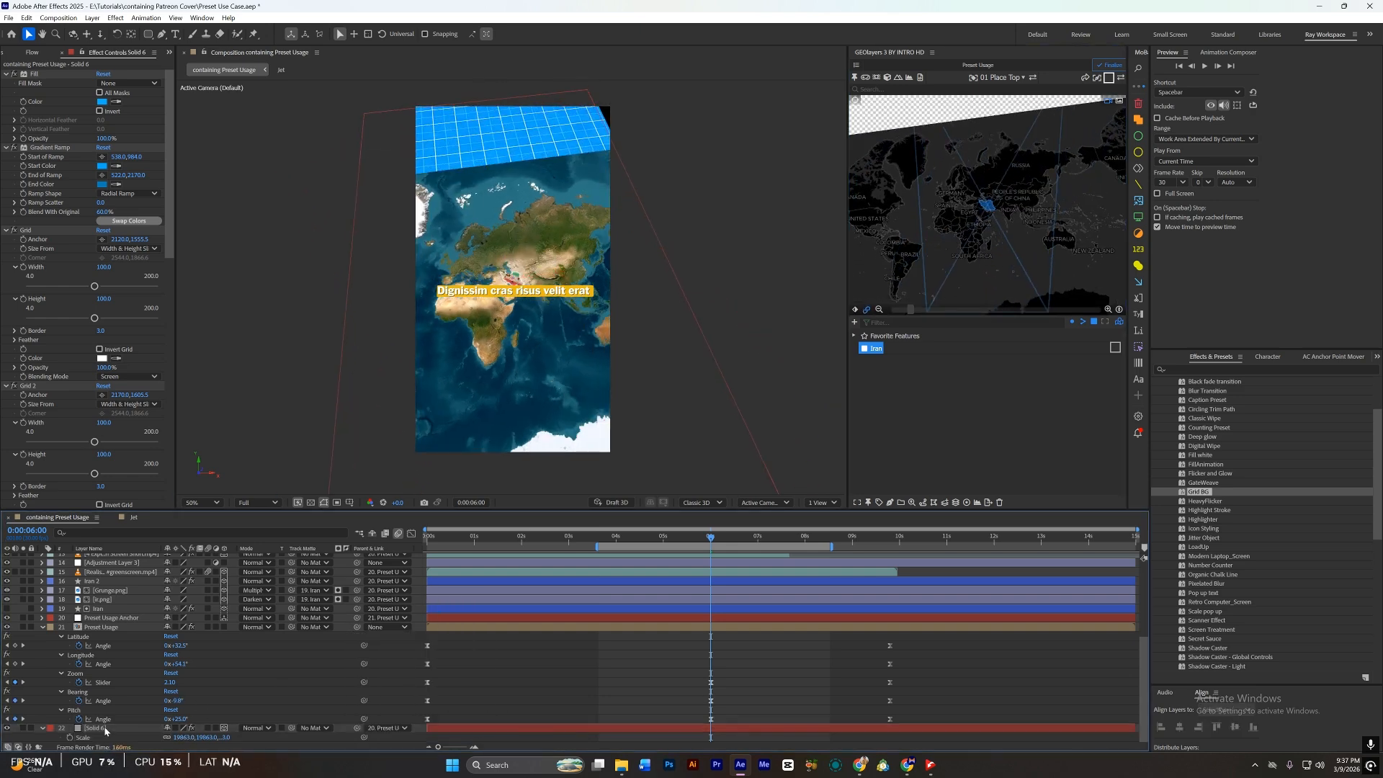
click(106, 729)
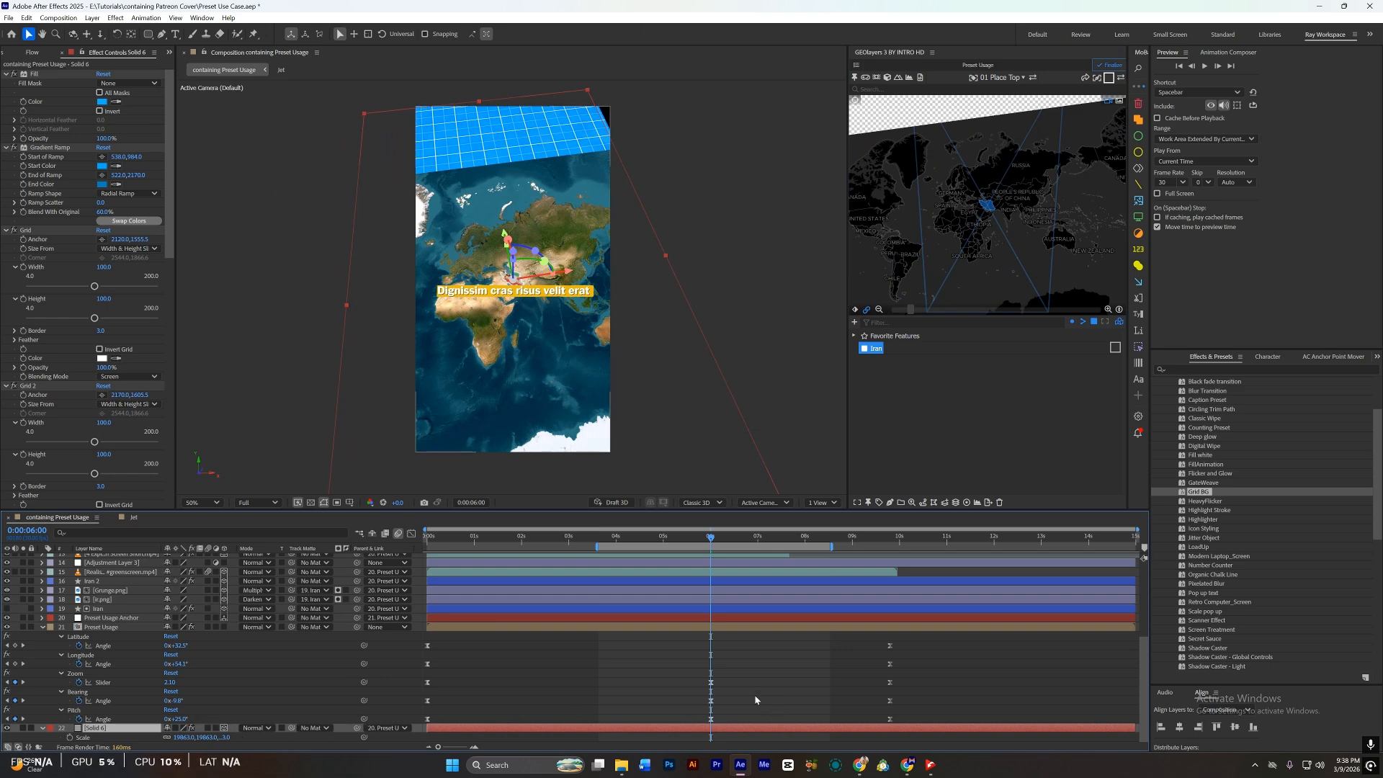
Step: Delete the grid solid and the map's Zoom, Bearing and Pitch keyframes at 6 seconds
drag(743, 680, 692, 726)
click(675, 690)
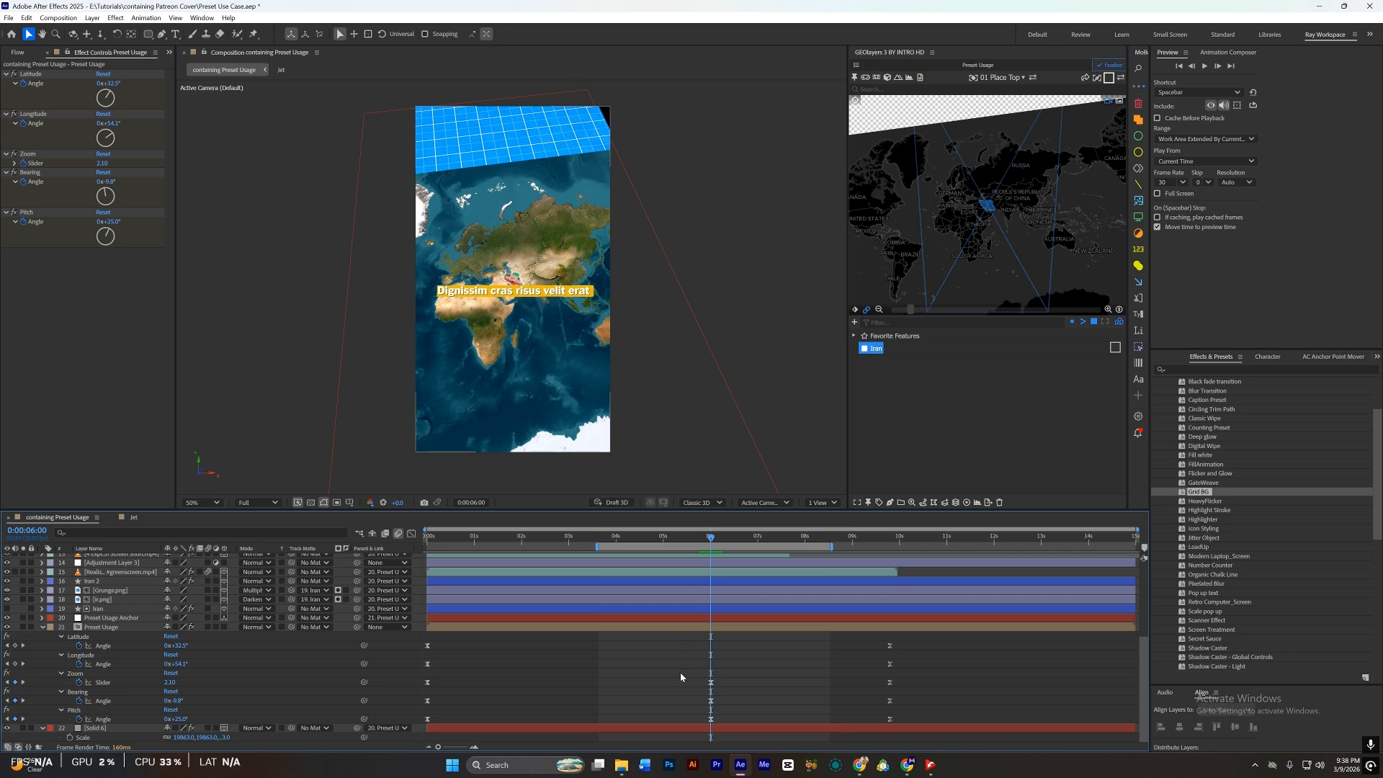
click(692, 727)
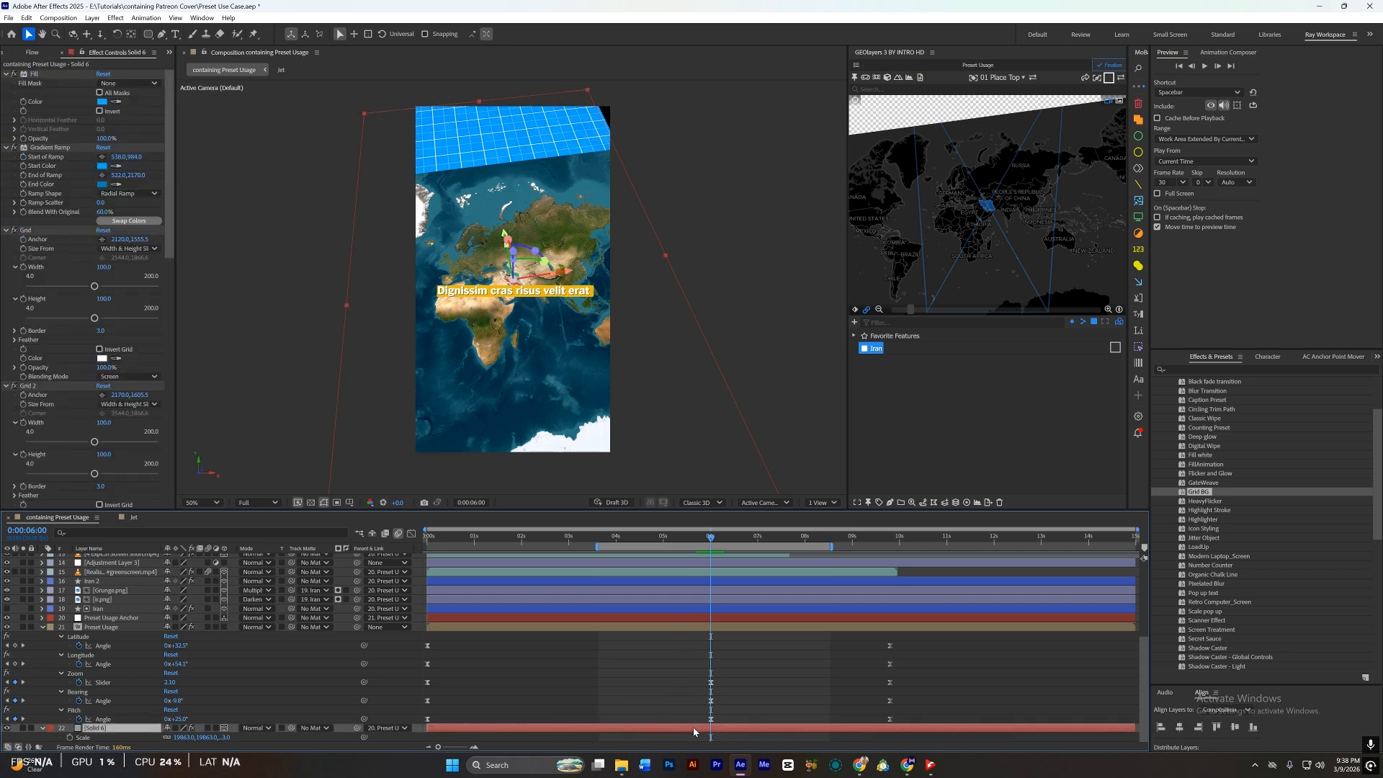
key(Delete)
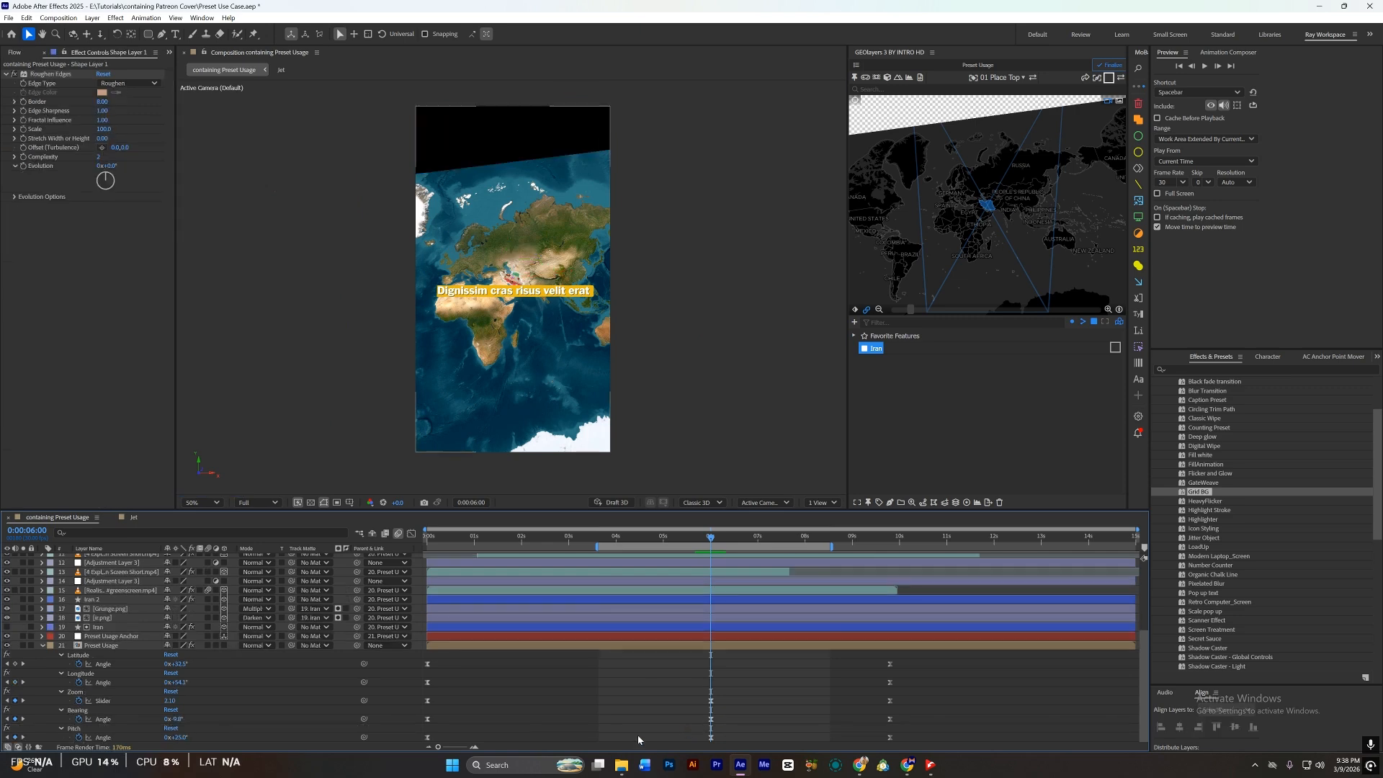
drag(737, 695, 690, 749)
key(Delete)
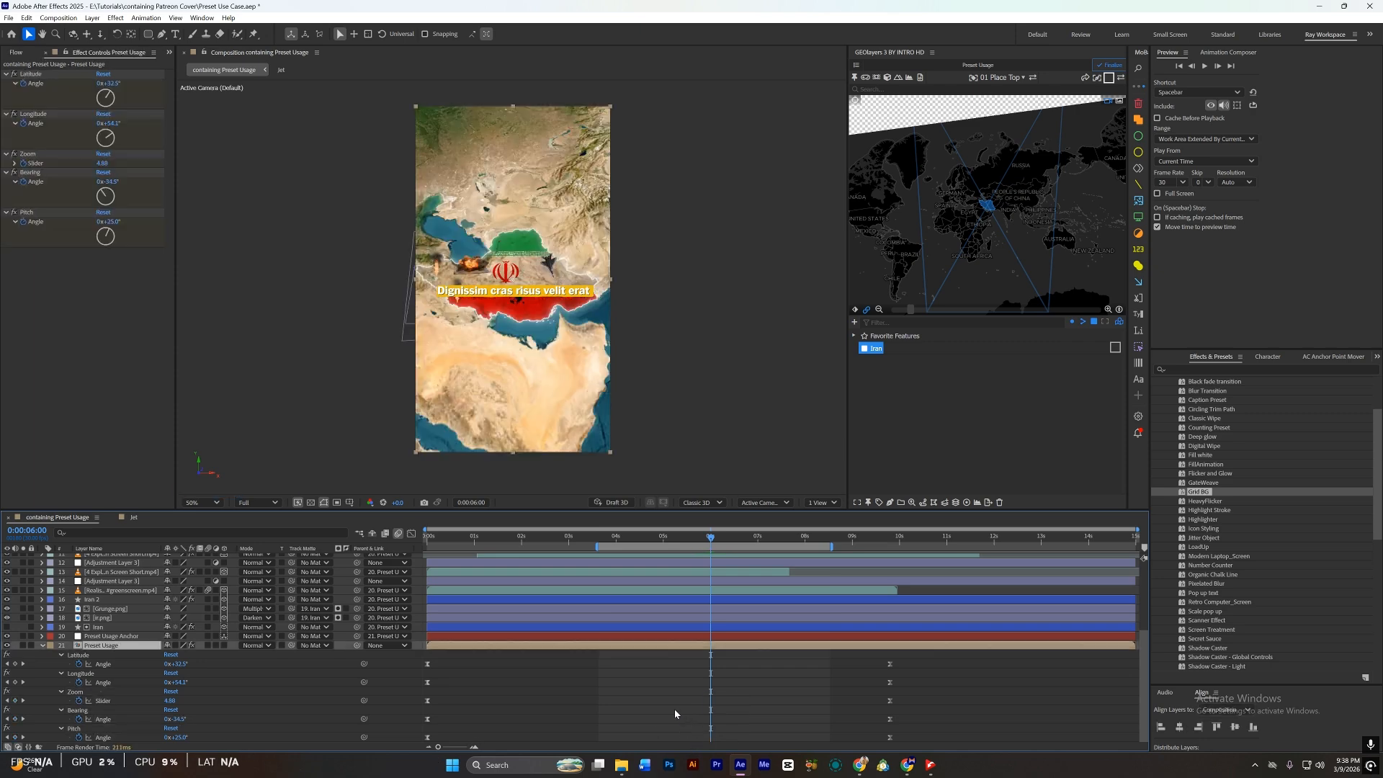
Step: Resize the composition to 3840 px wide by 2160 px high
key(ctrl+k)
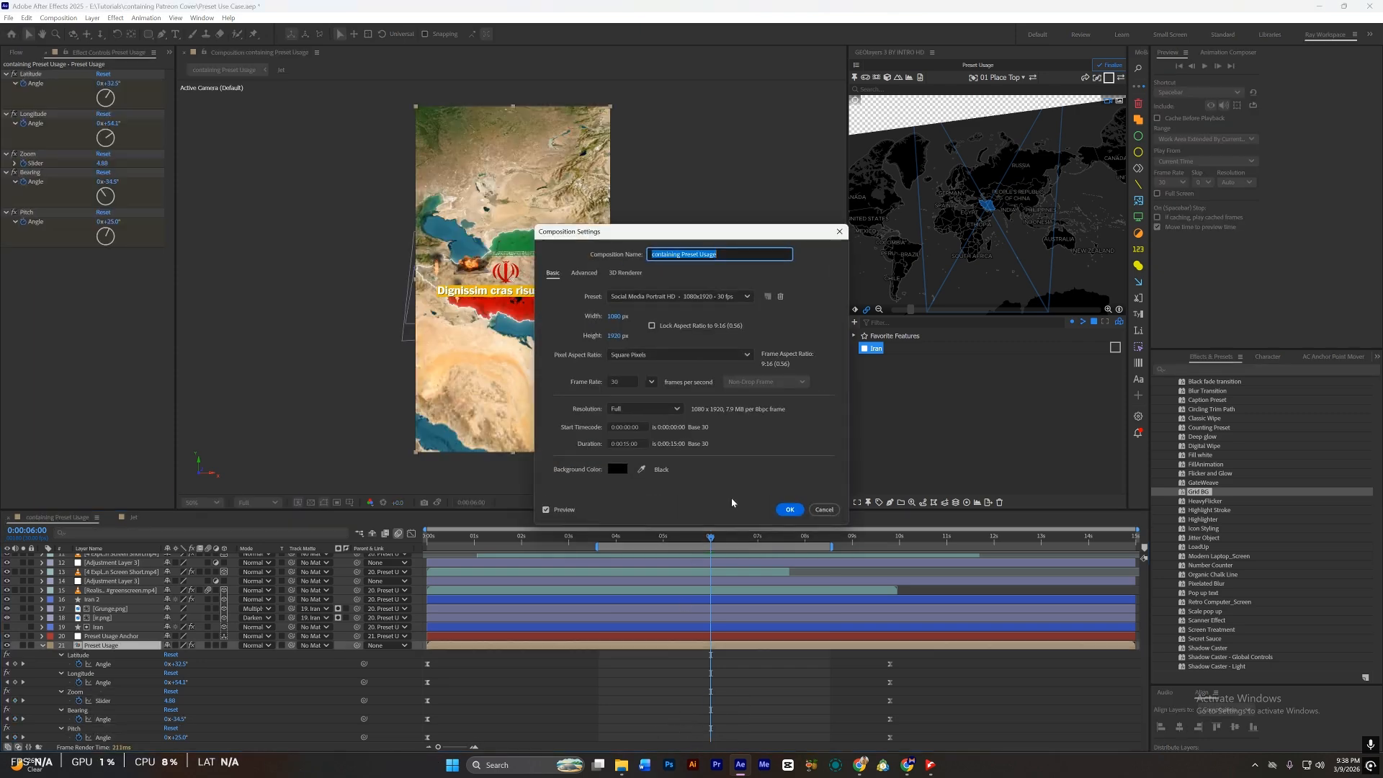
click(616, 317)
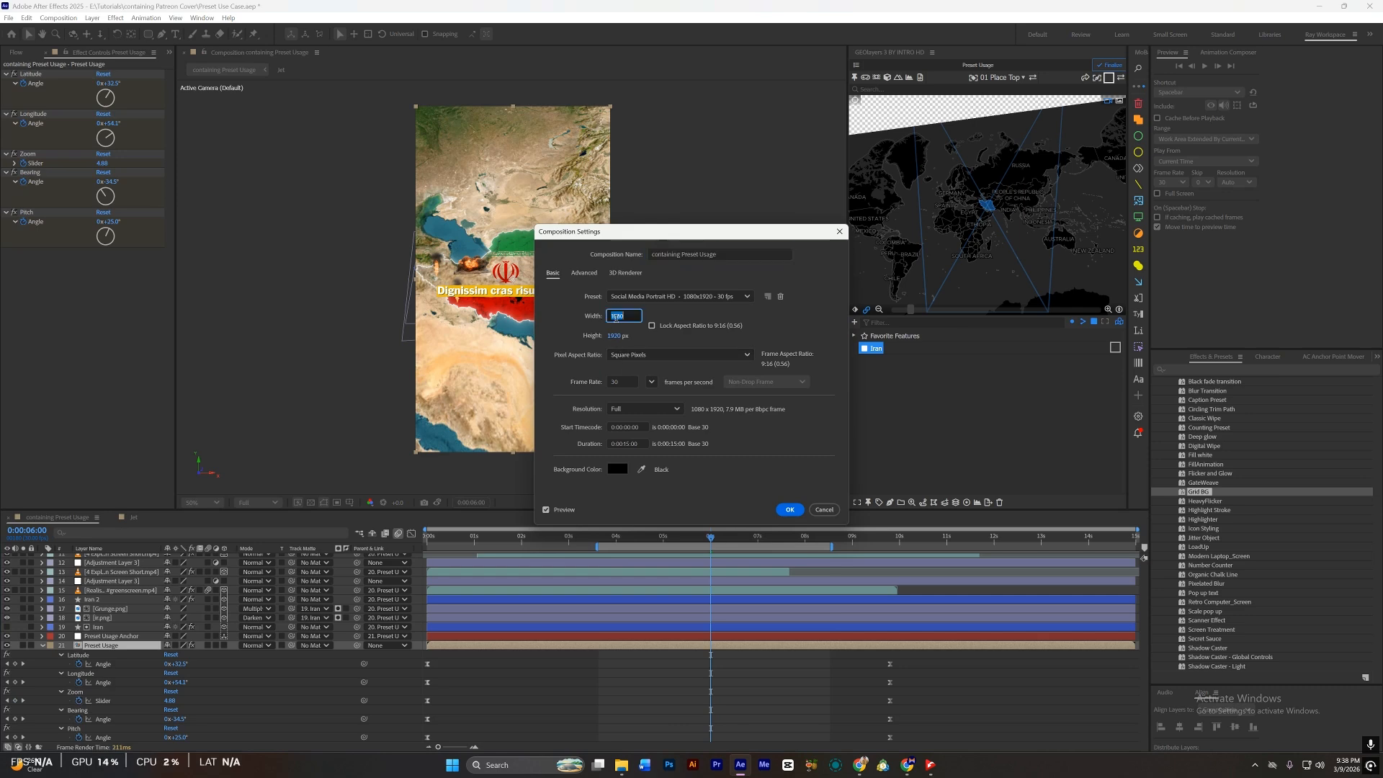
text(38)
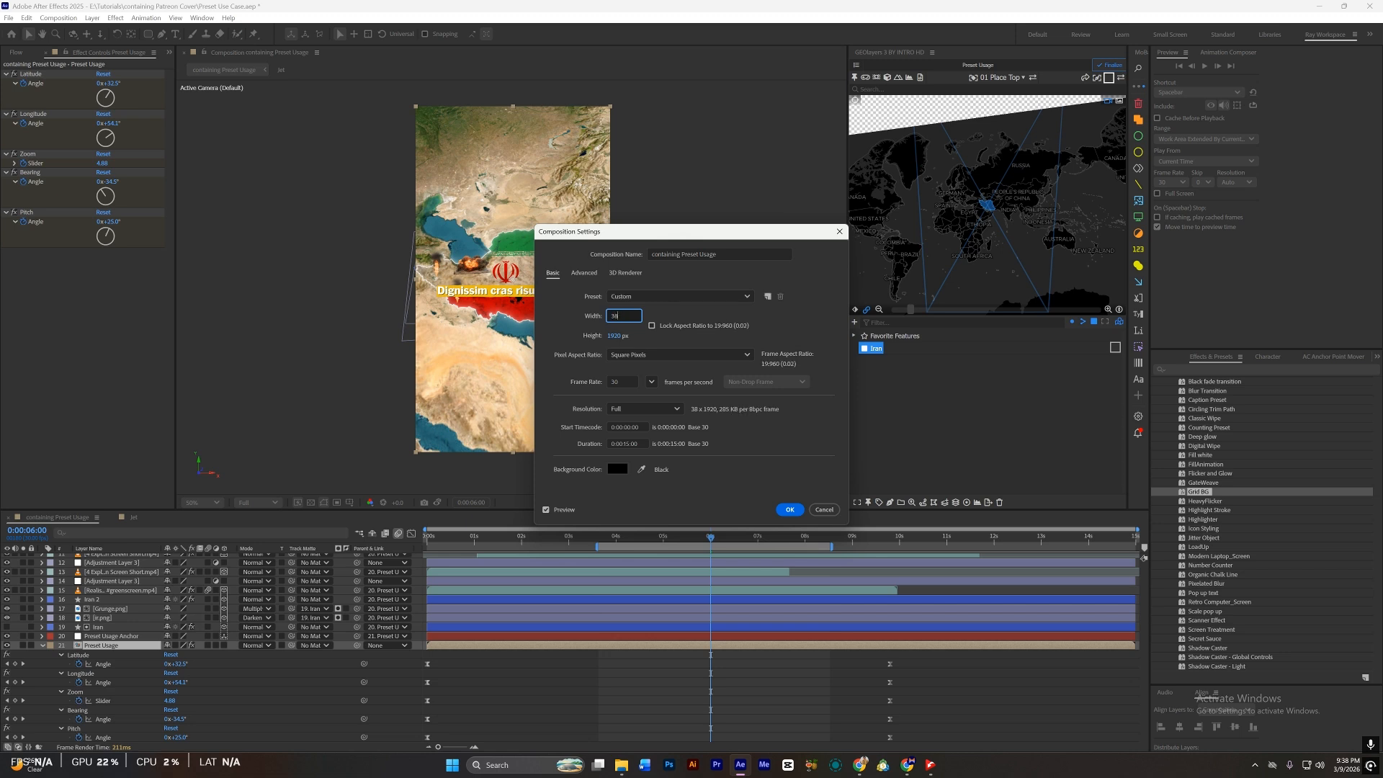
key(Return)
click(617, 316)
text(3840)
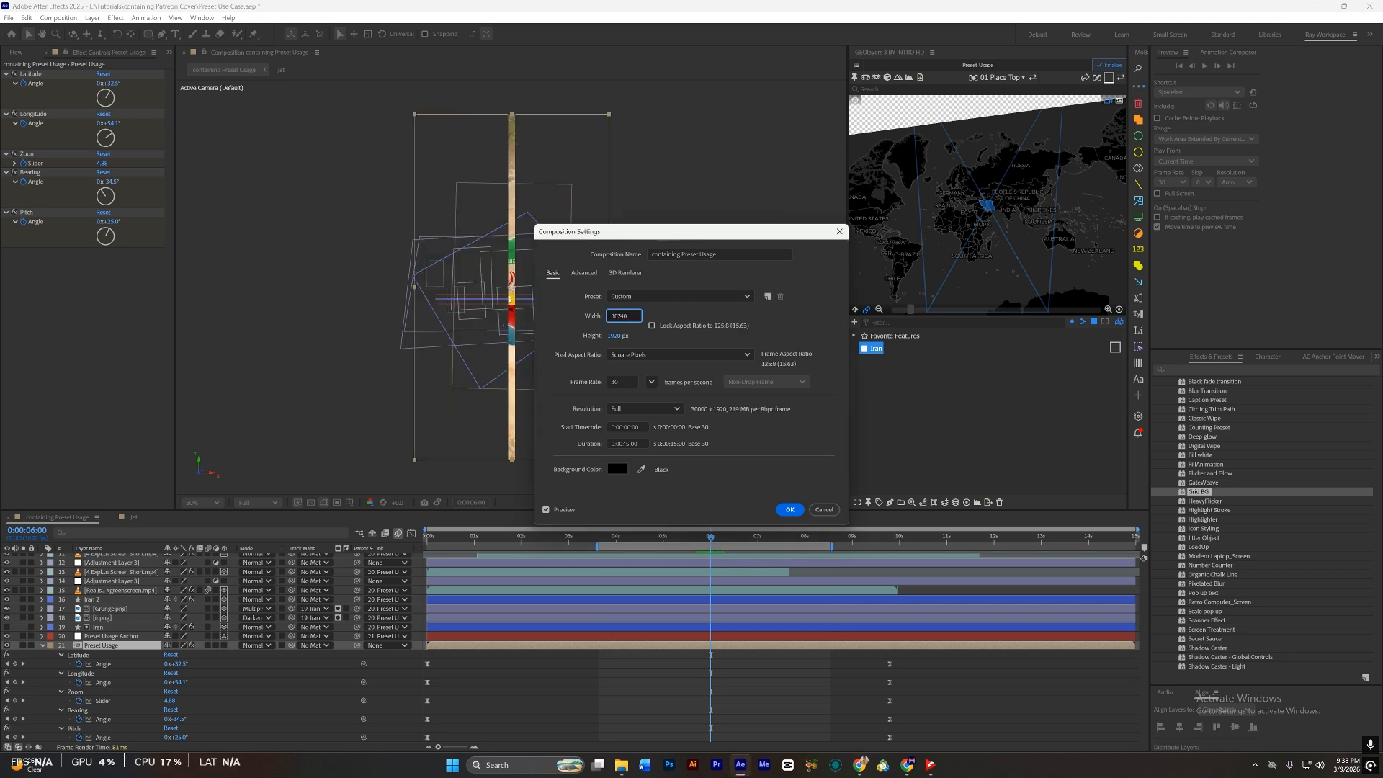
key(Tab)
click(629, 316)
text(3840)
key(Tab)
text(2160)
key(Return)
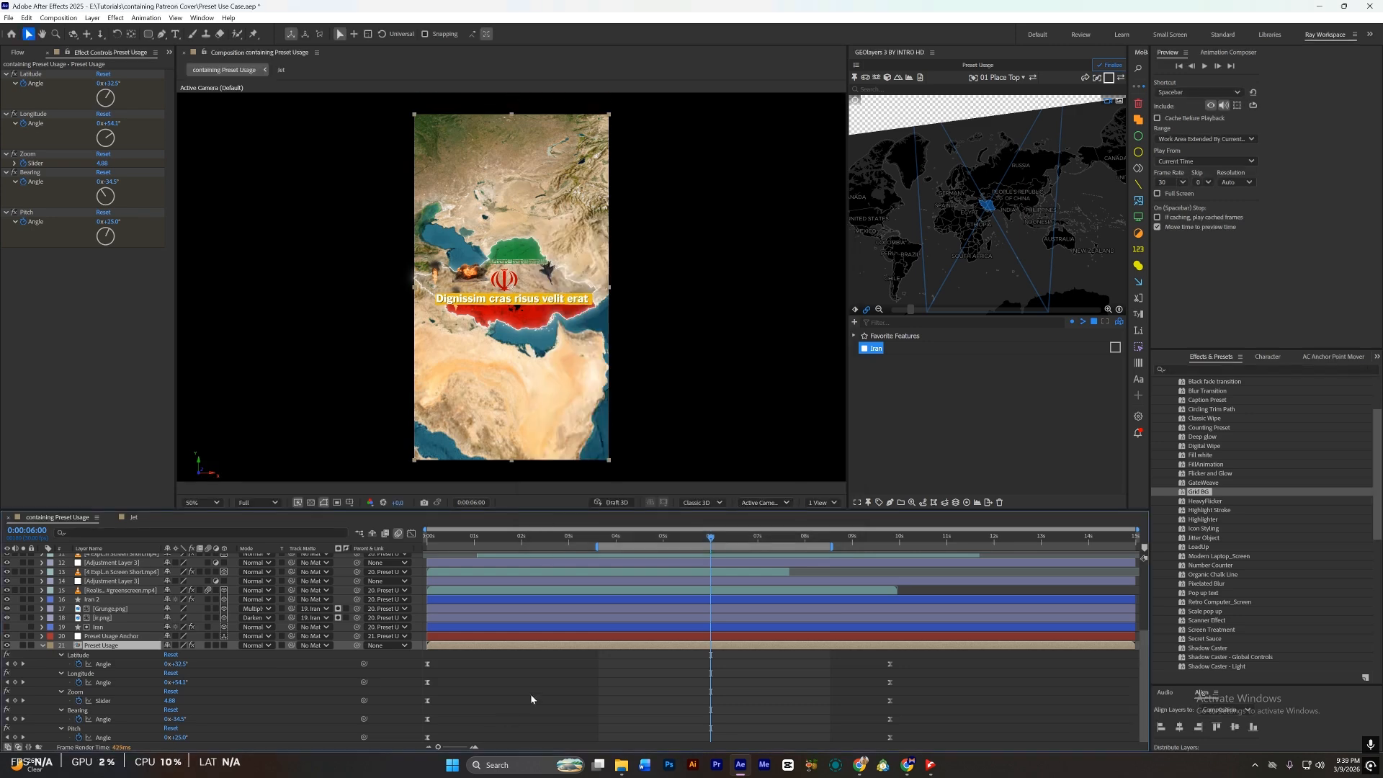
Step: Apply the Grid BG preset as a new solid and move that solid below the Preset Usage map layer
double_click(1205, 495)
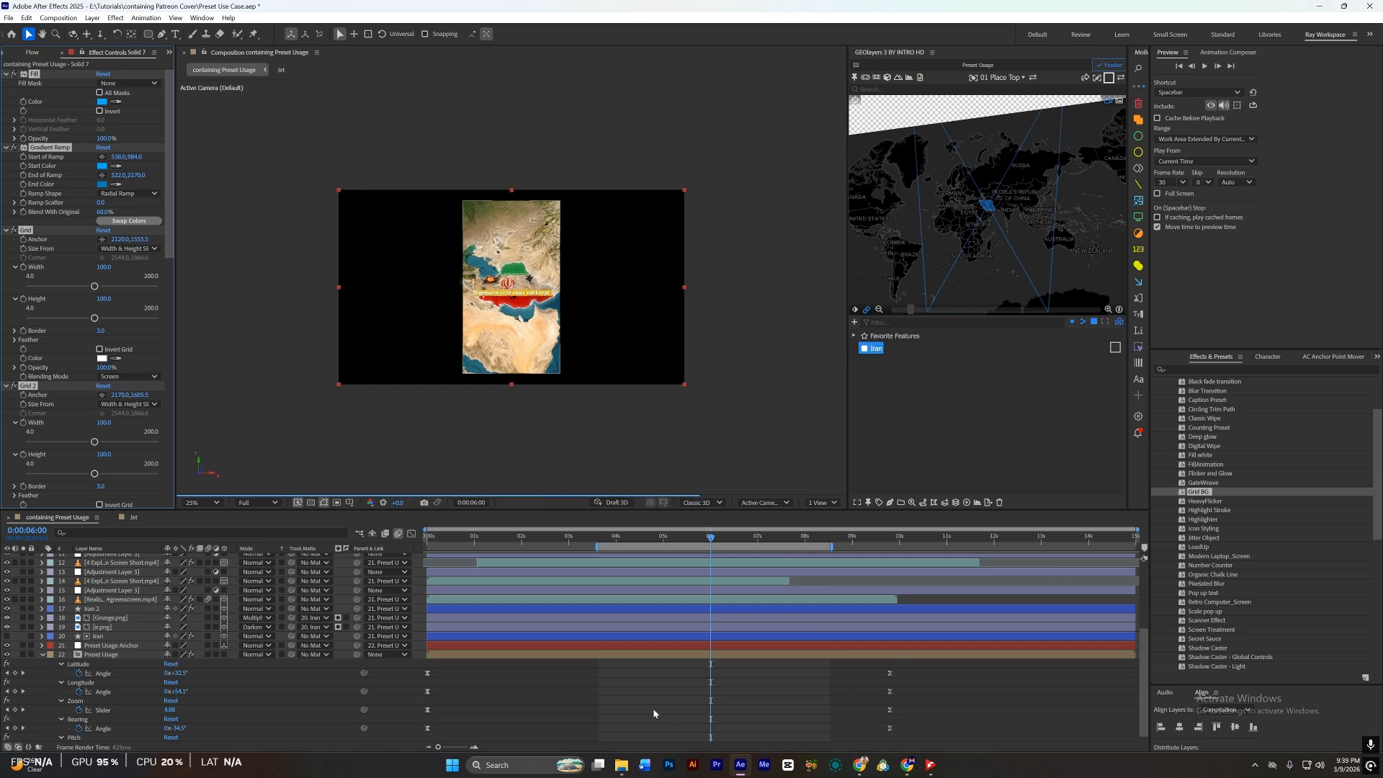
scroll(663, 691, up, 5)
drag(106, 558, 123, 739)
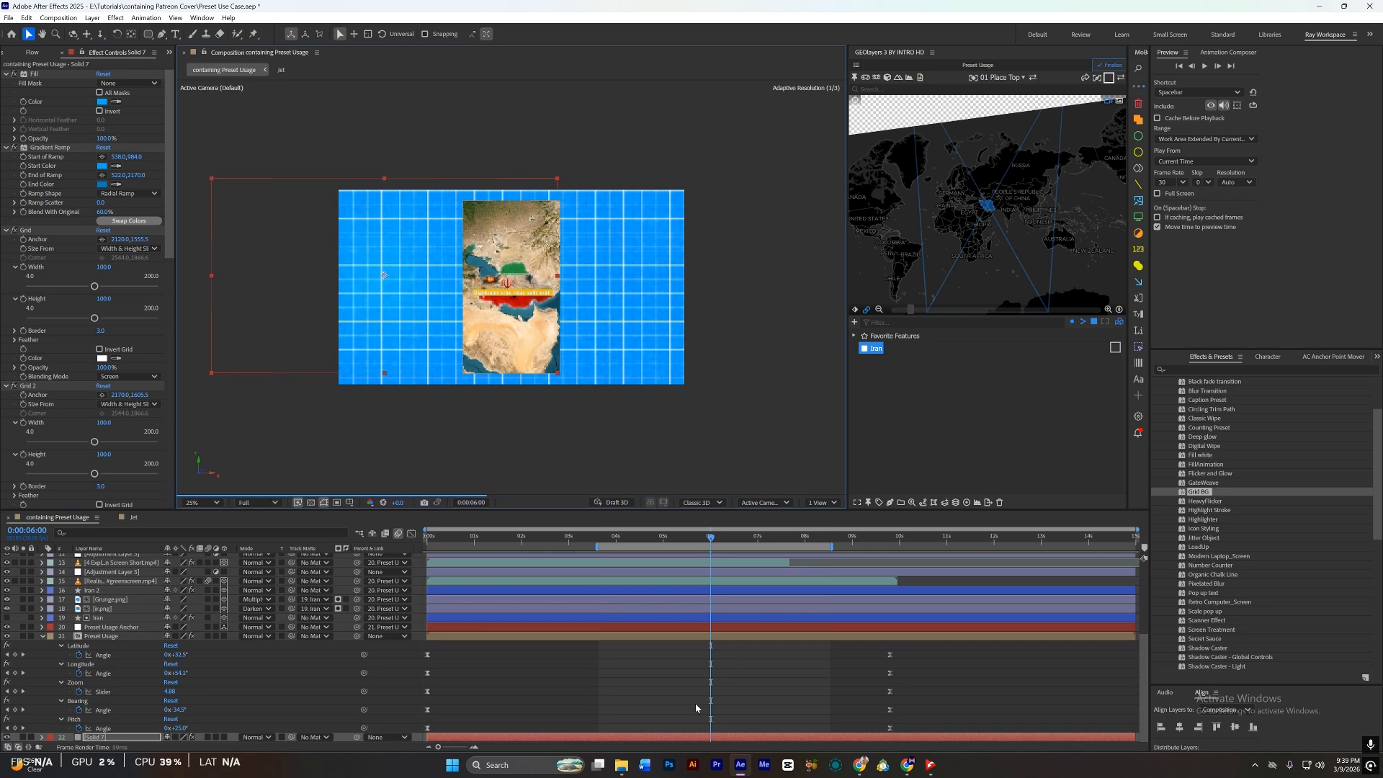
Step: Set the map's Zoom to 2 and its Pitch and Bearing to 0 at 6 seconds, and parent the grid solid to Preset Usage Anchor
drag(171, 692, 167, 692)
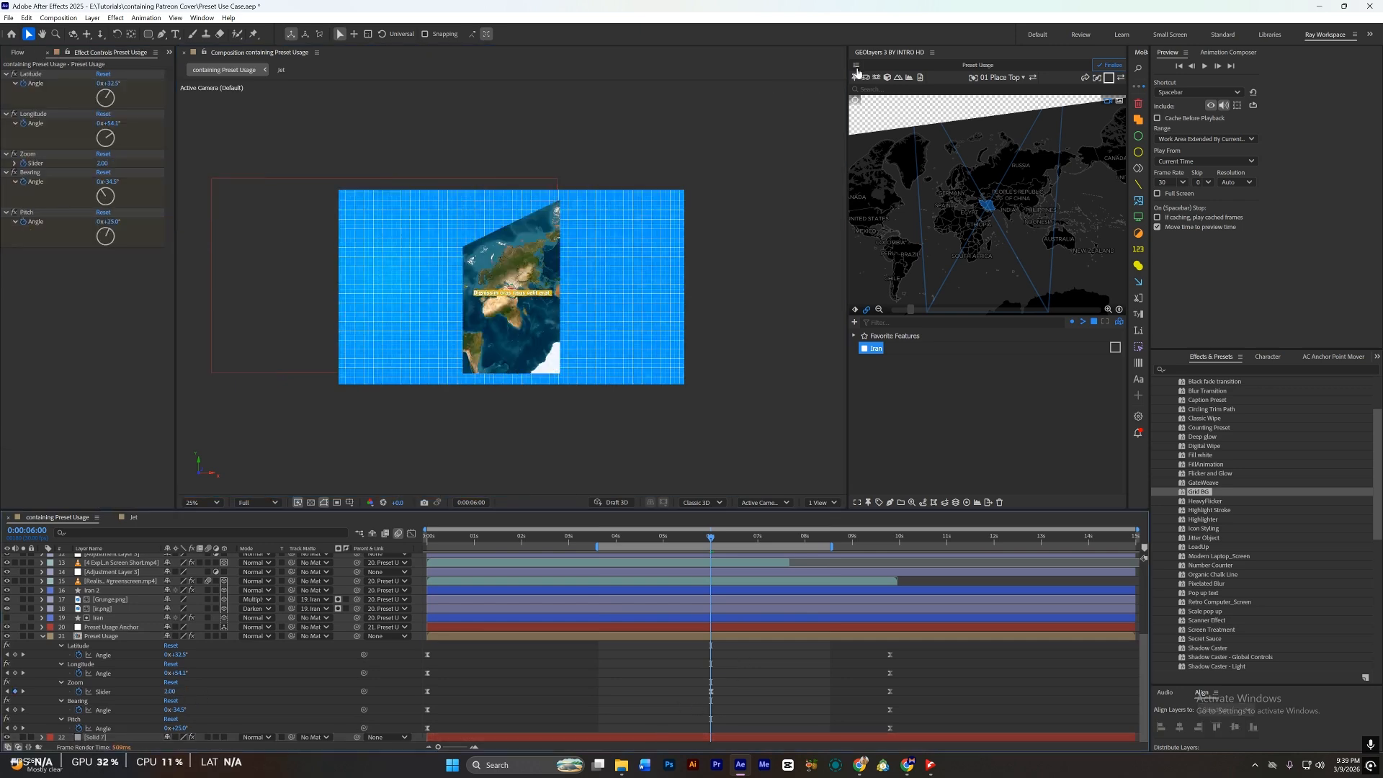
click(856, 67)
click(1105, 494)
click(178, 728)
text(0)
key(Return)
click(179, 710)
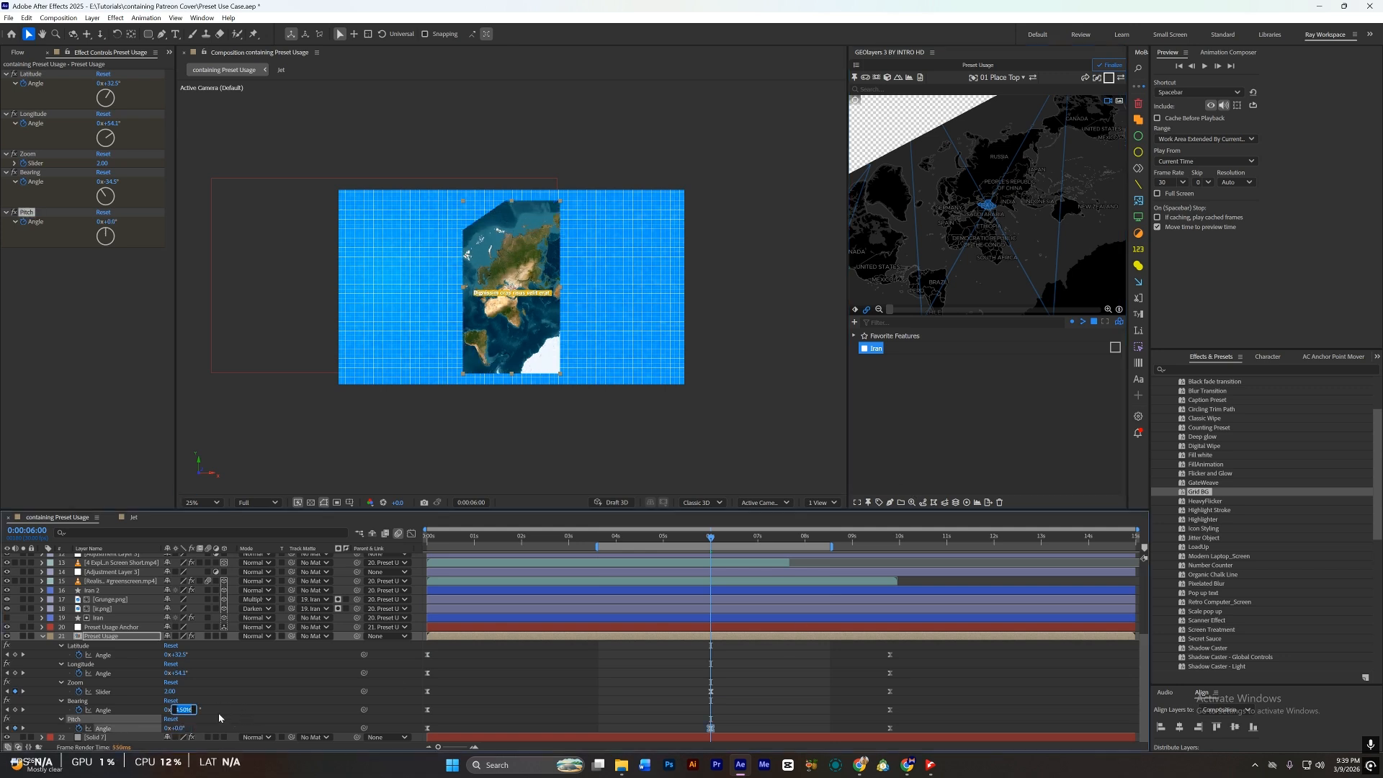
text(0)
key(Return)
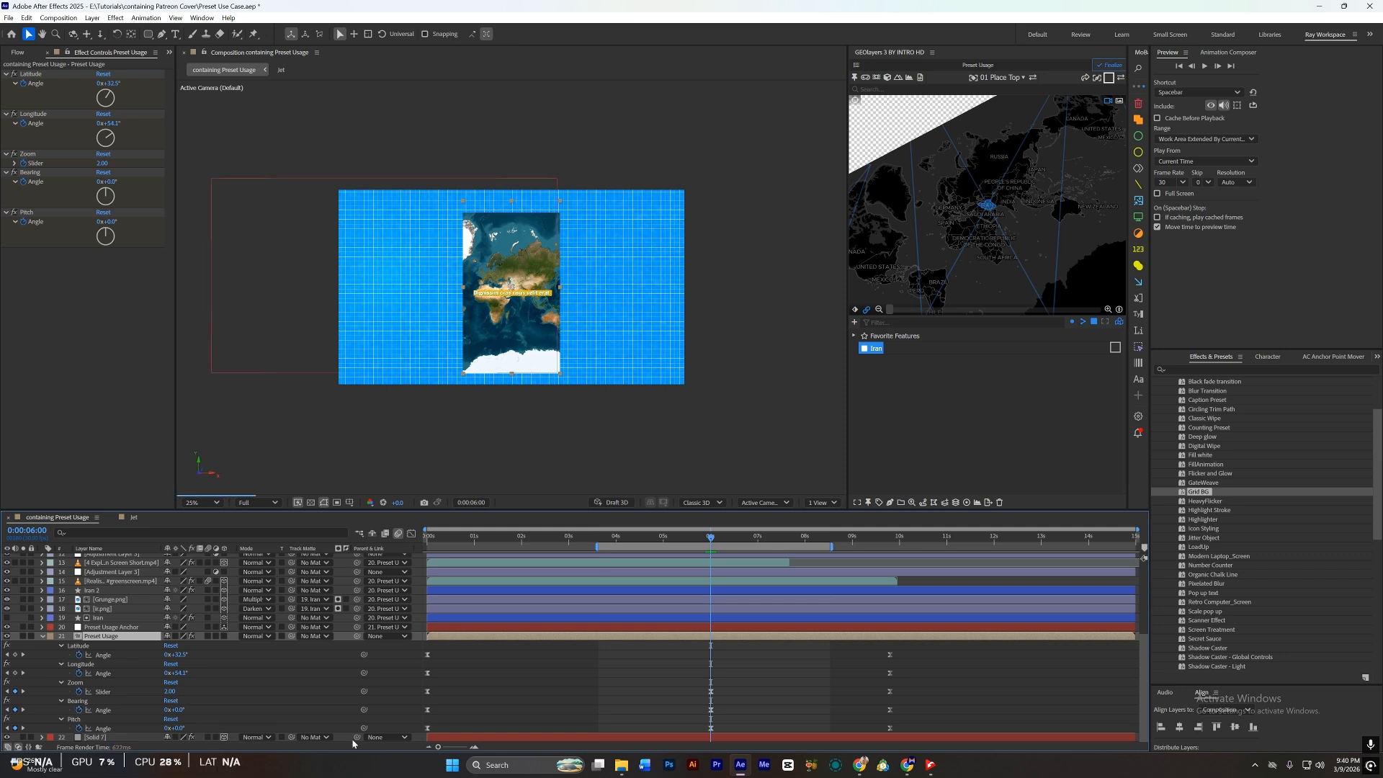
drag(356, 737, 115, 628)
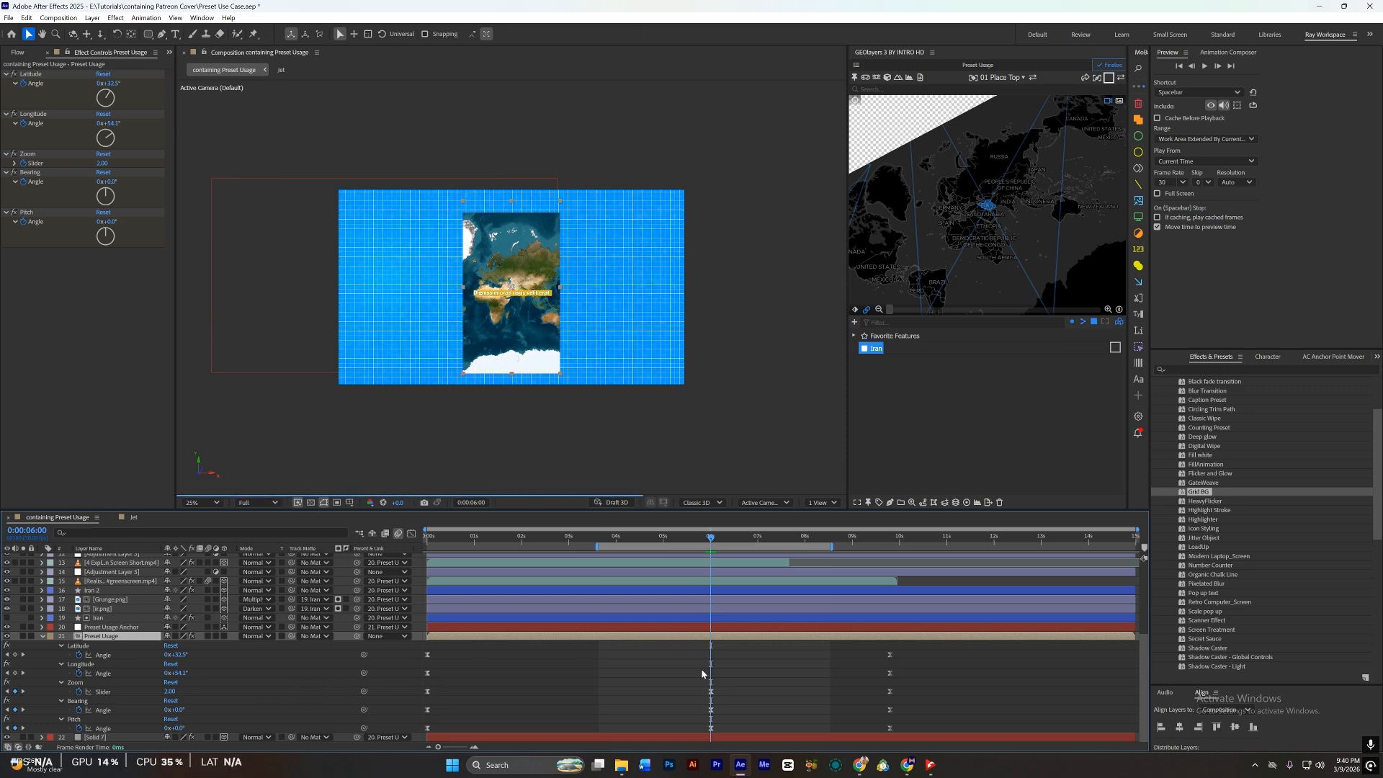
Step: Resize the composition to 1080 px wide by 1920 px high
key(ctrl+k)
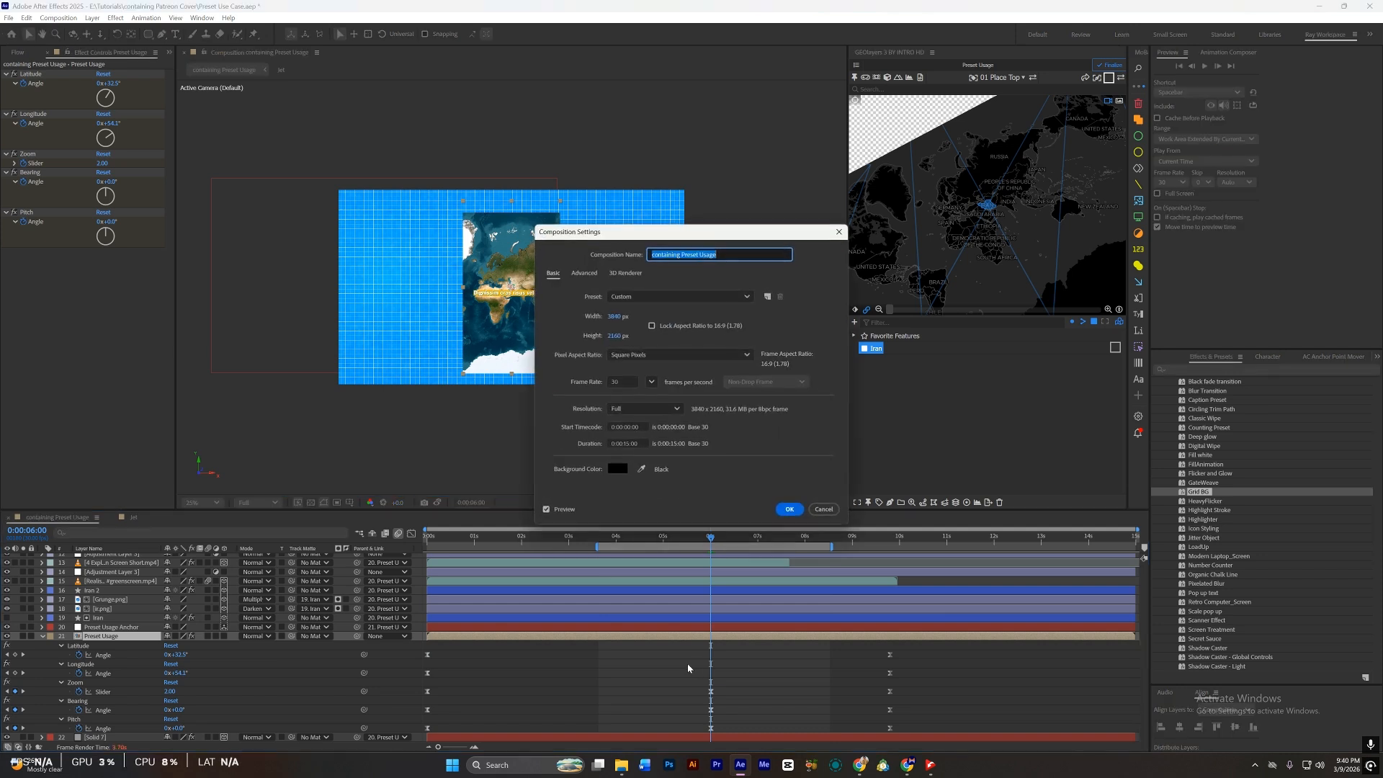
click(614, 319)
text(4)
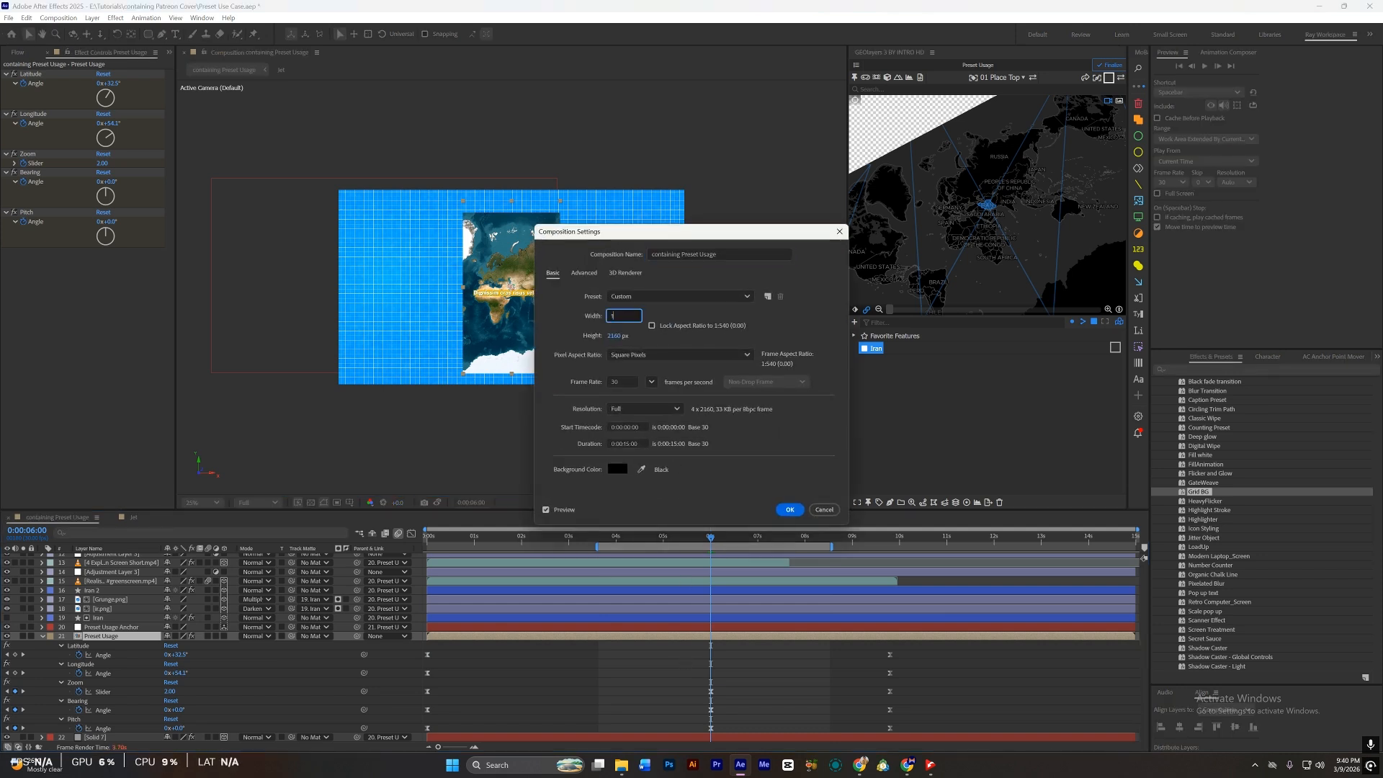
text(080)
key(Tab)
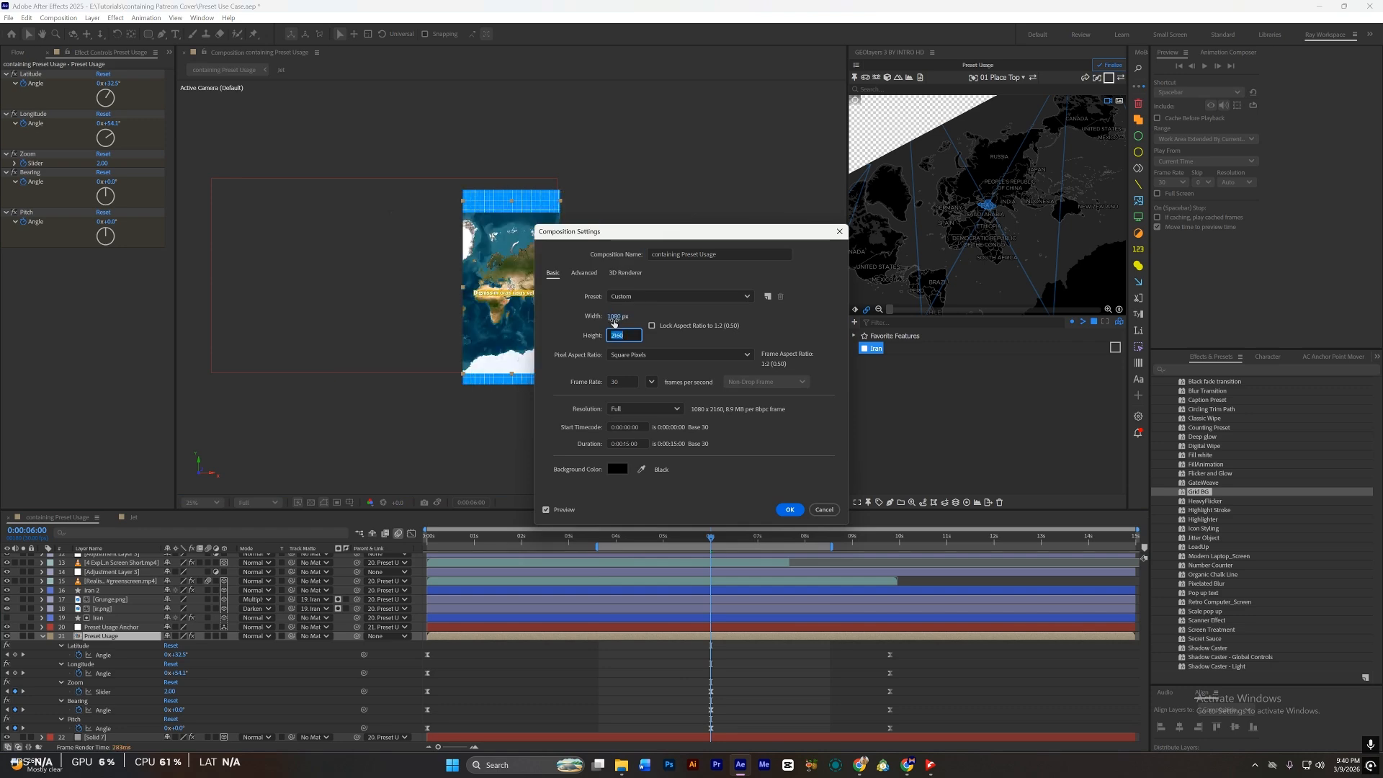
text(1920)
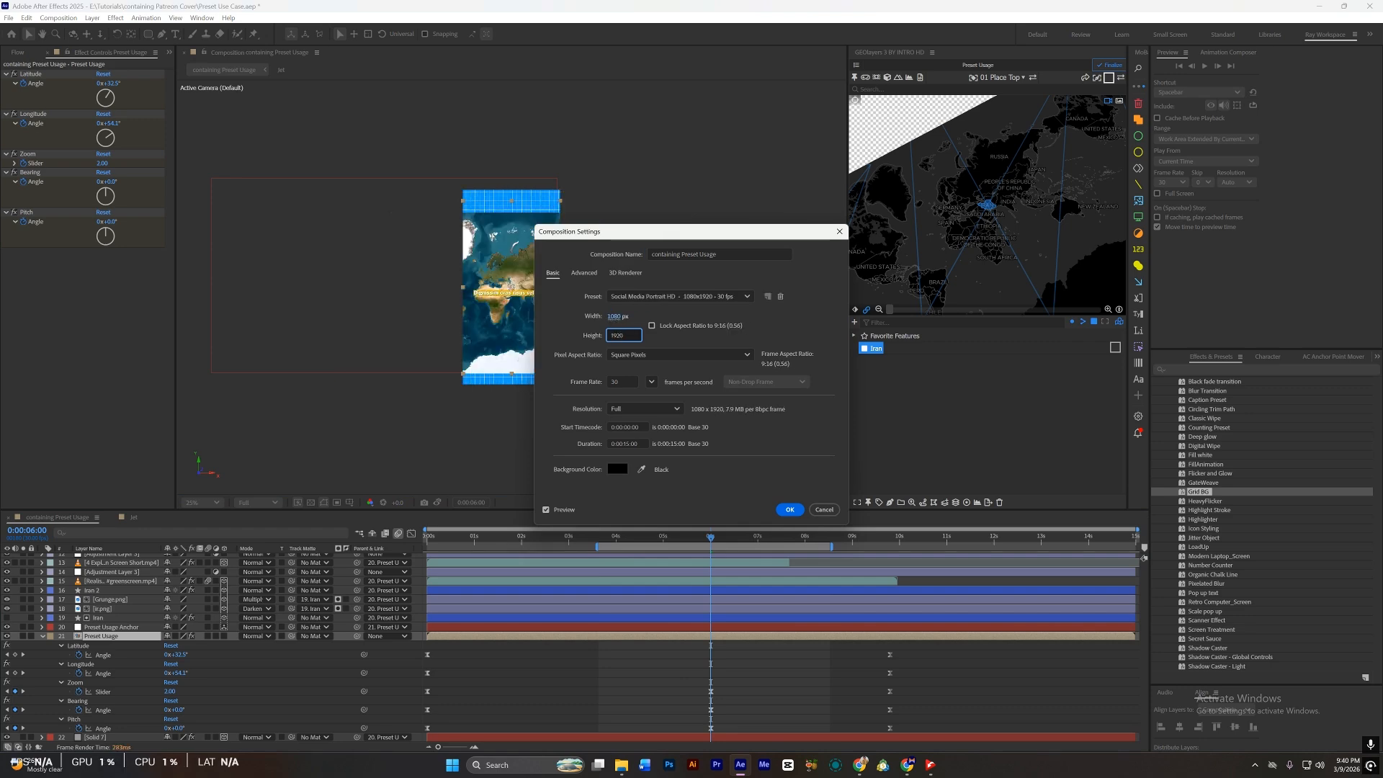
click(789, 510)
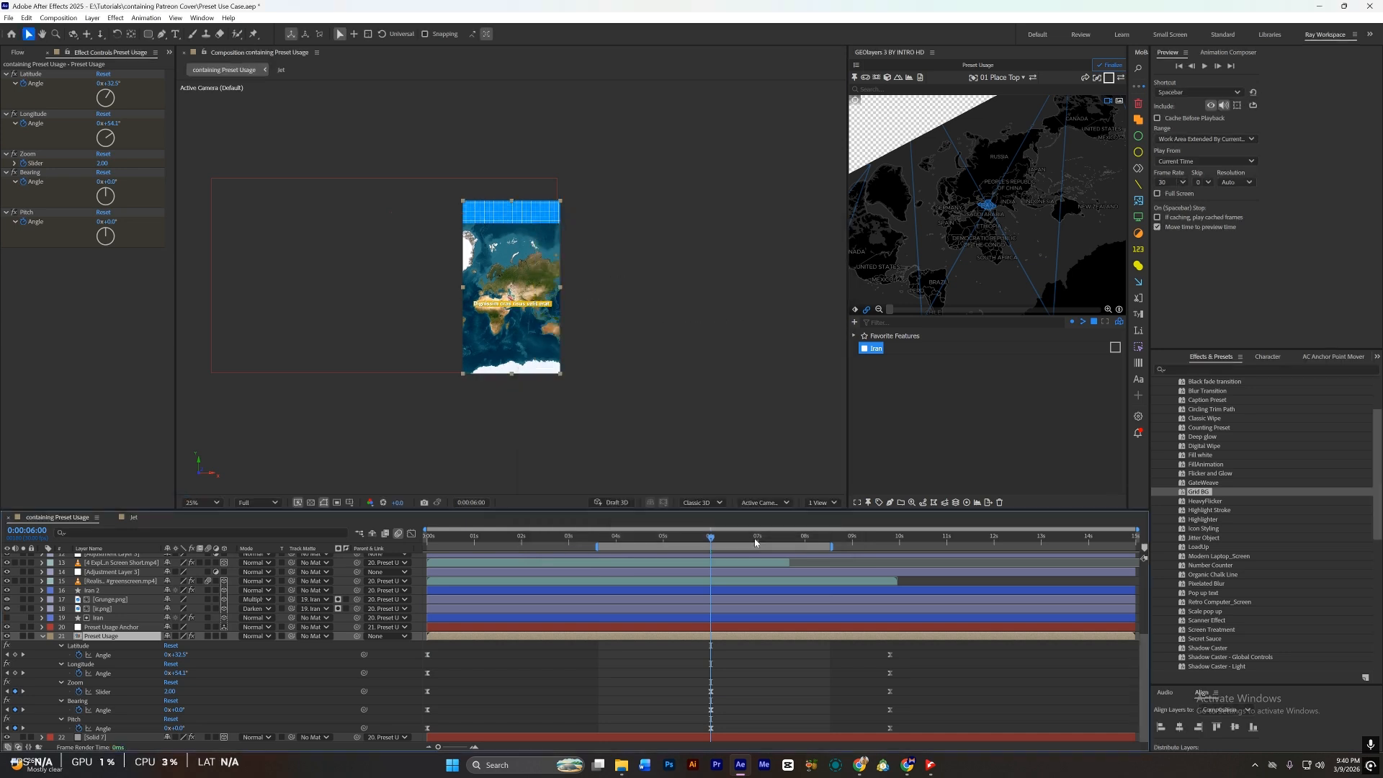
Step: Delete the off-centre grid solid beneath the map layer
click(611, 713)
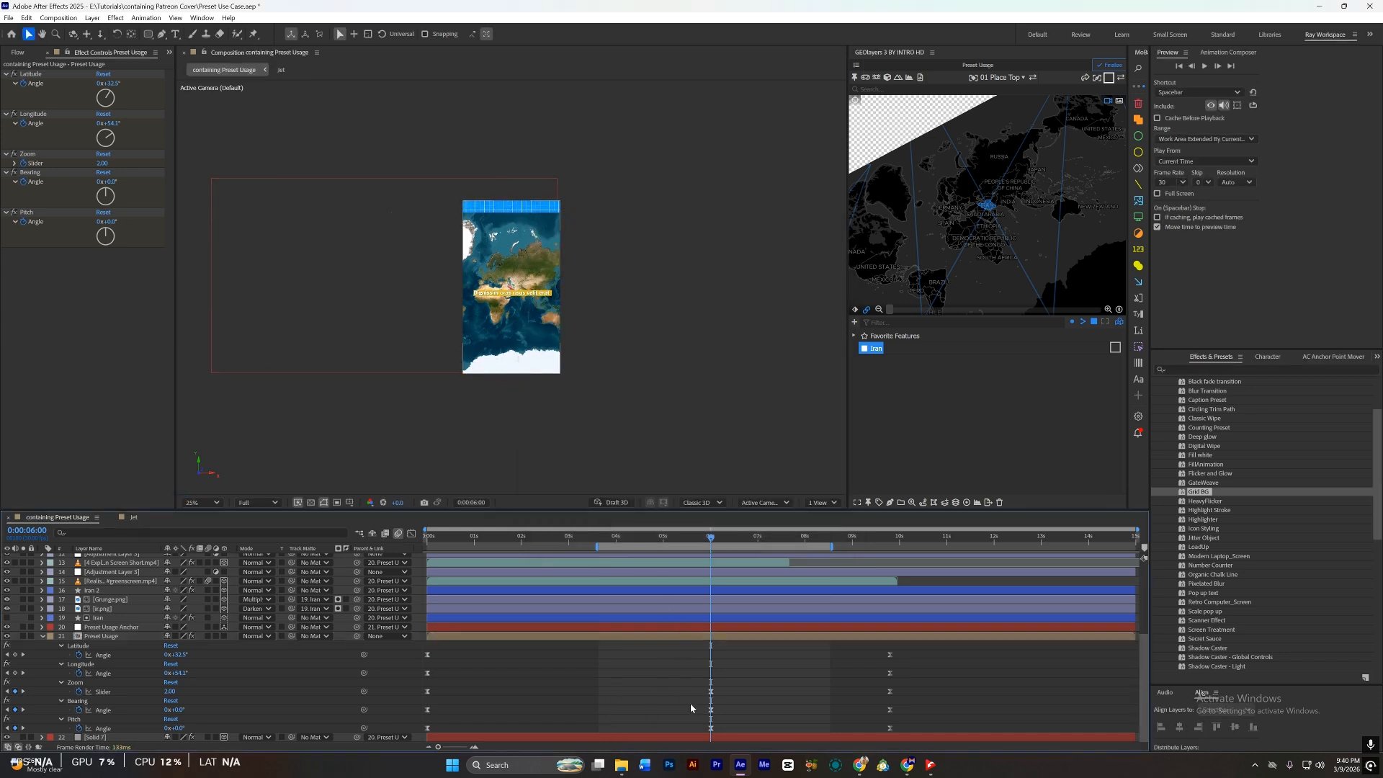
click(702, 737)
key(period)
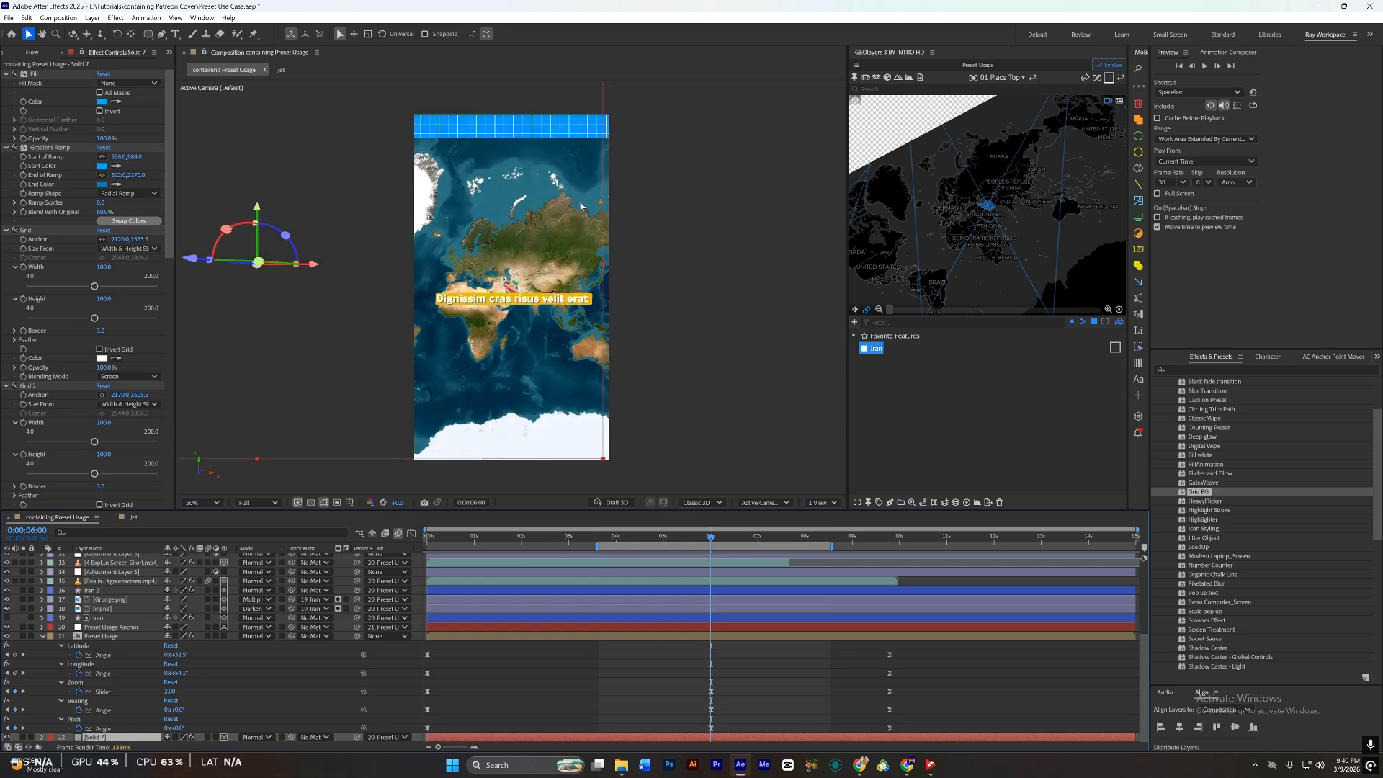
click(606, 743)
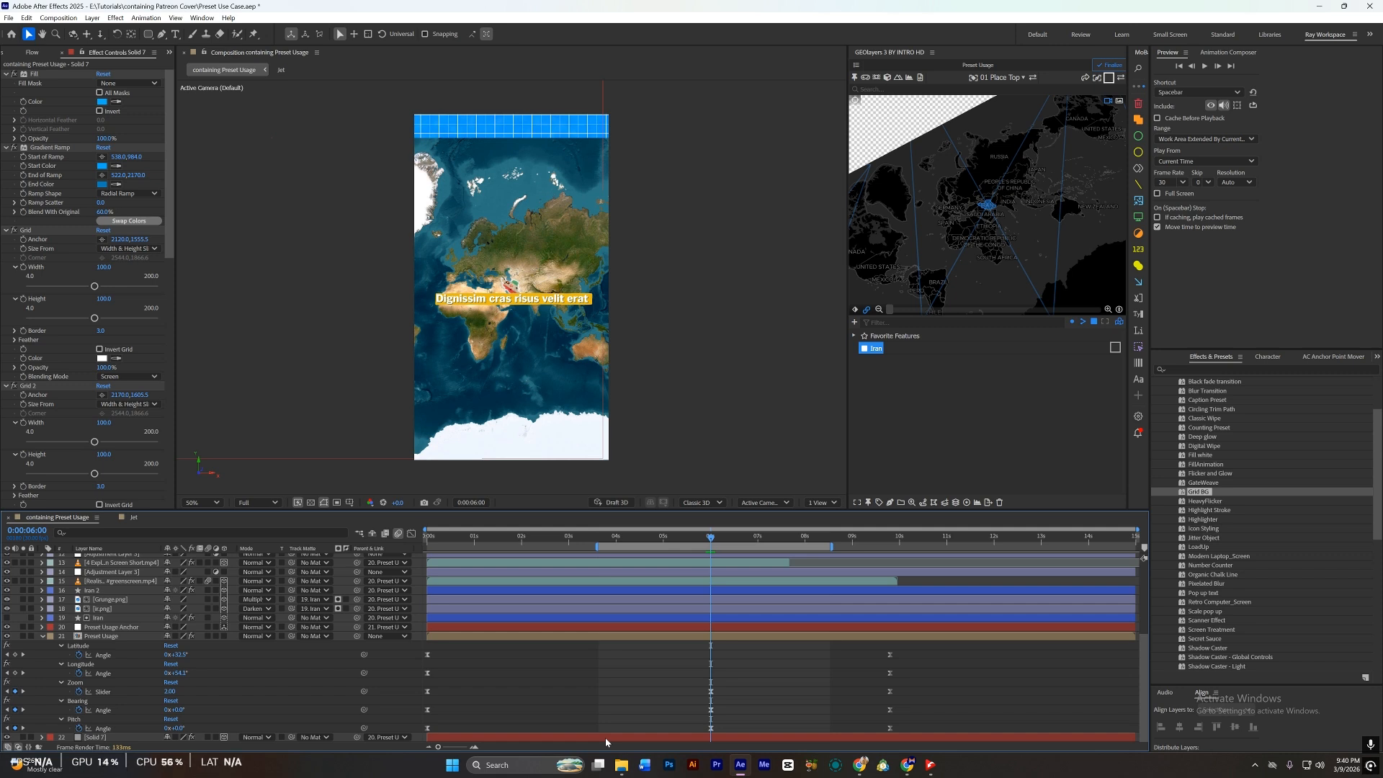
click(707, 737)
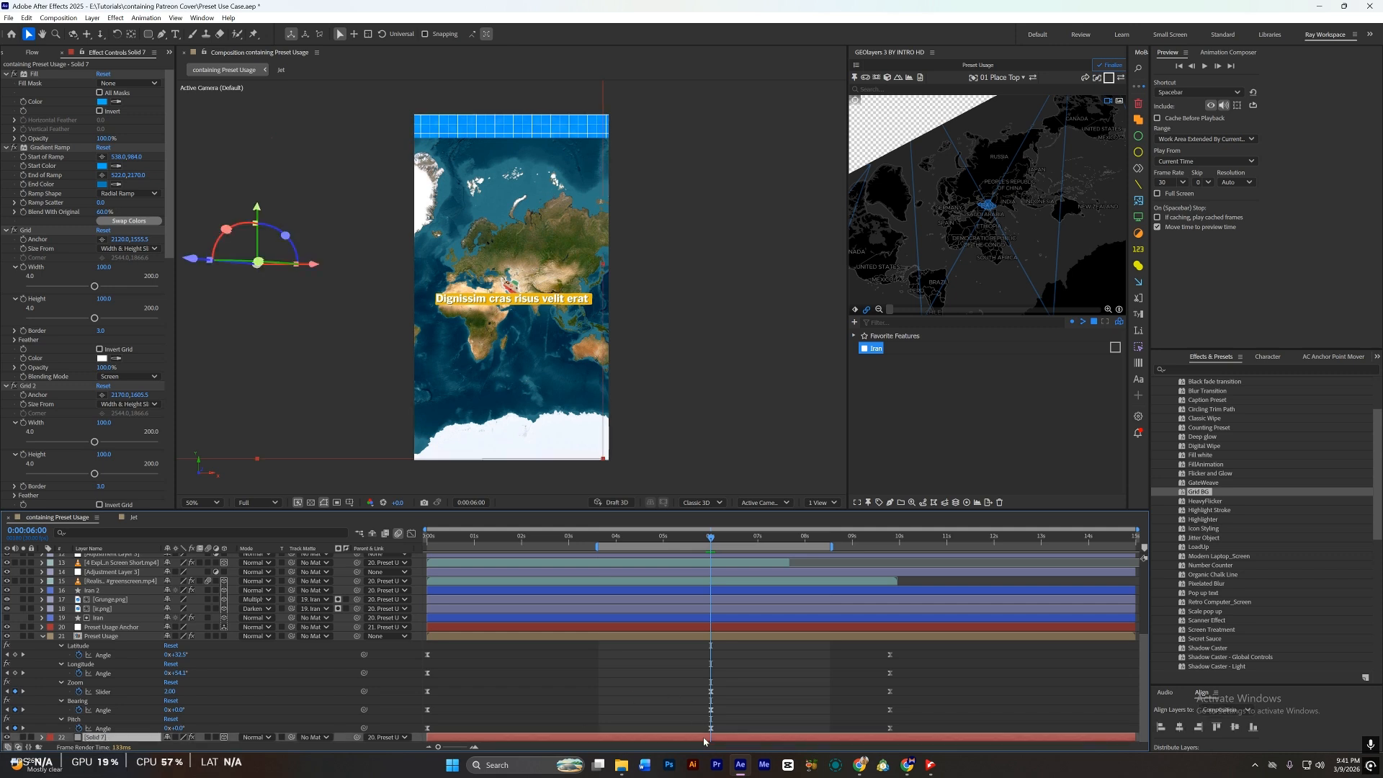
key(Delete)
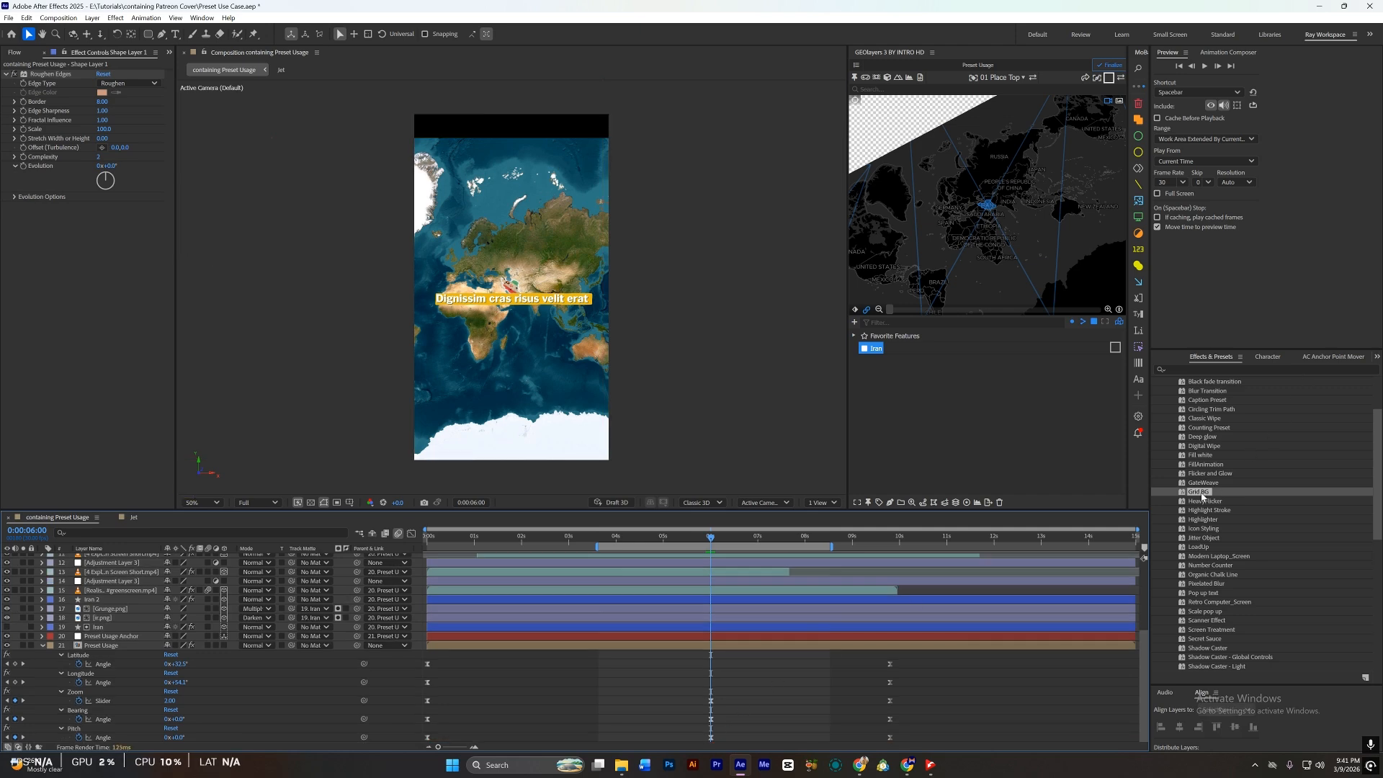
Step: Create a fresh Grid BG solid in the portrait composition and place it beneath the Preset Usage map layer
double_click(1210, 491)
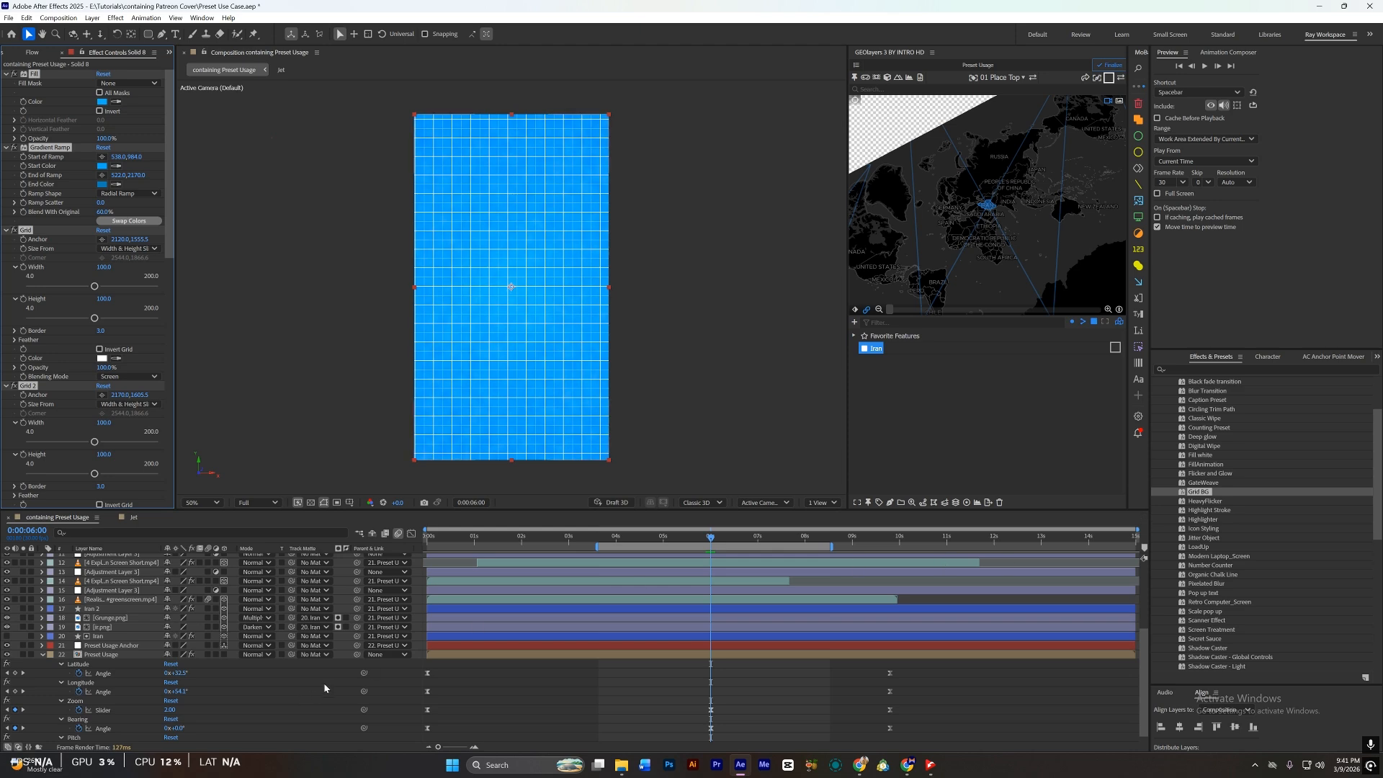
scroll(171, 610, up, 5)
drag(122, 560, 89, 710)
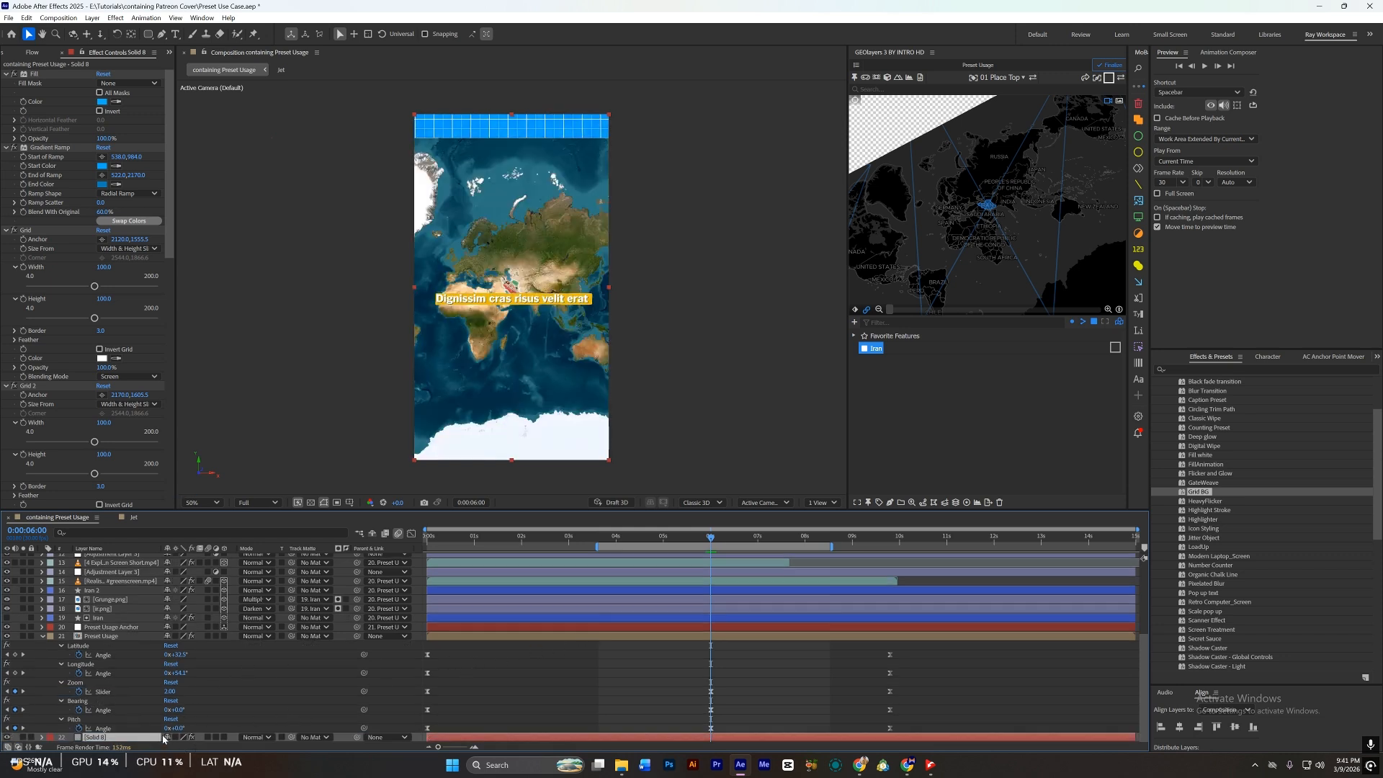
Step: Scale the grid solid up to about 159%, make it a 3D layer and parent it to Preset Usage Anchor
key(s)
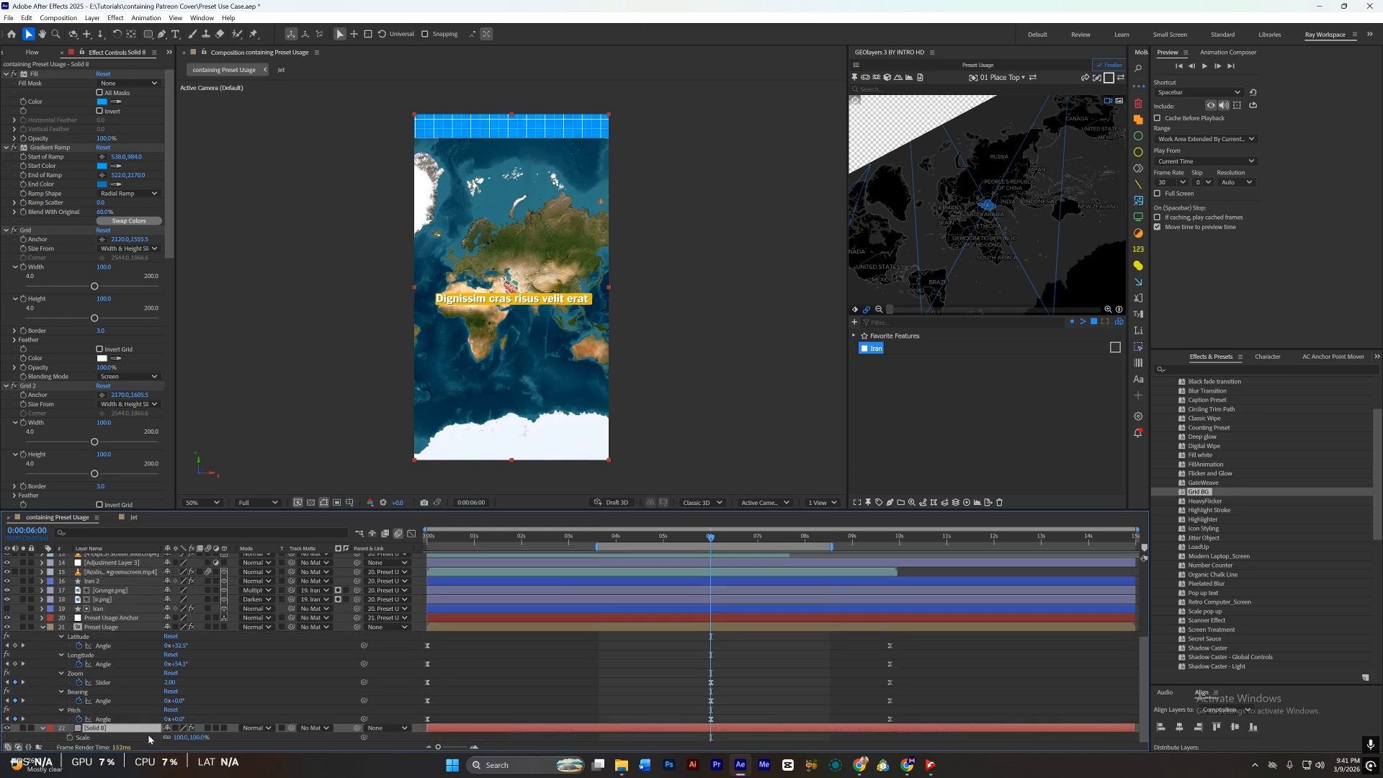
drag(179, 738, 221, 738)
click(208, 727)
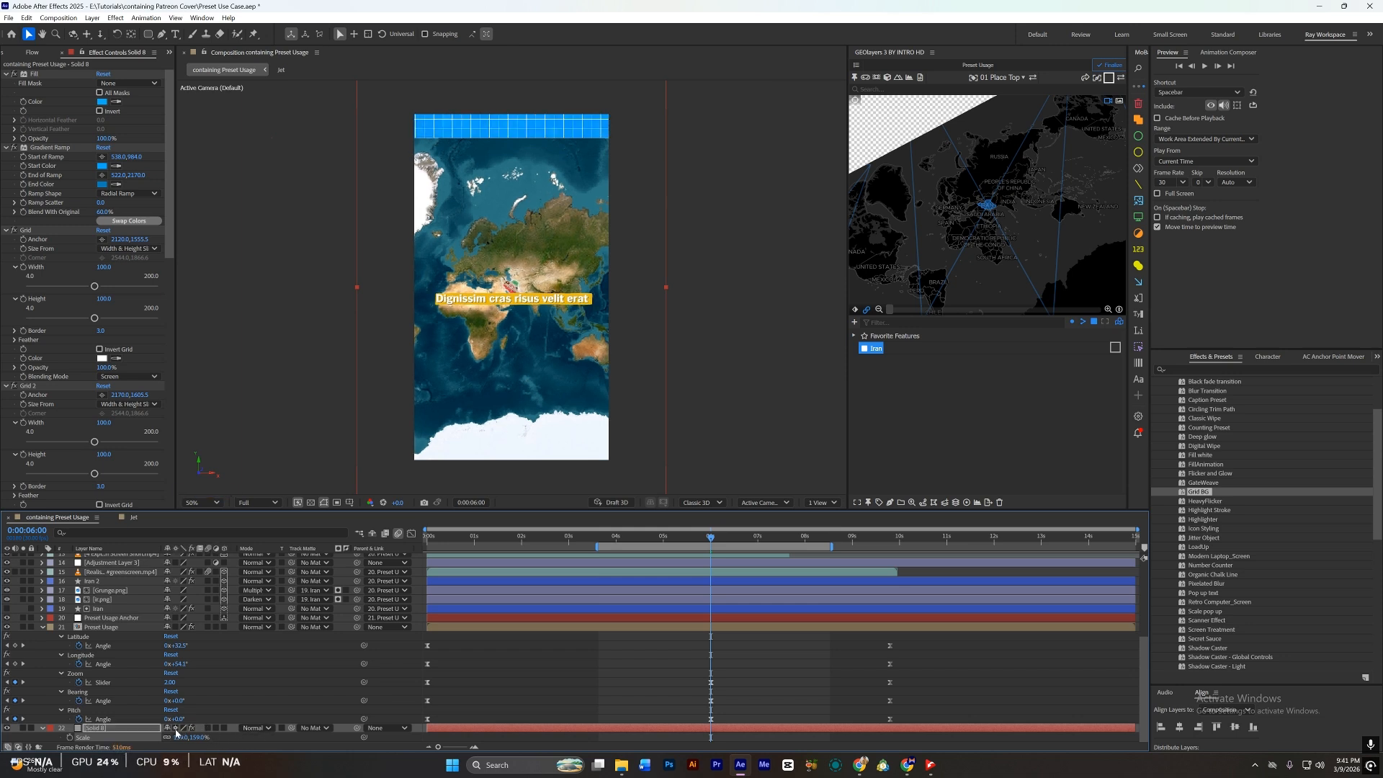
drag(357, 728, 96, 619)
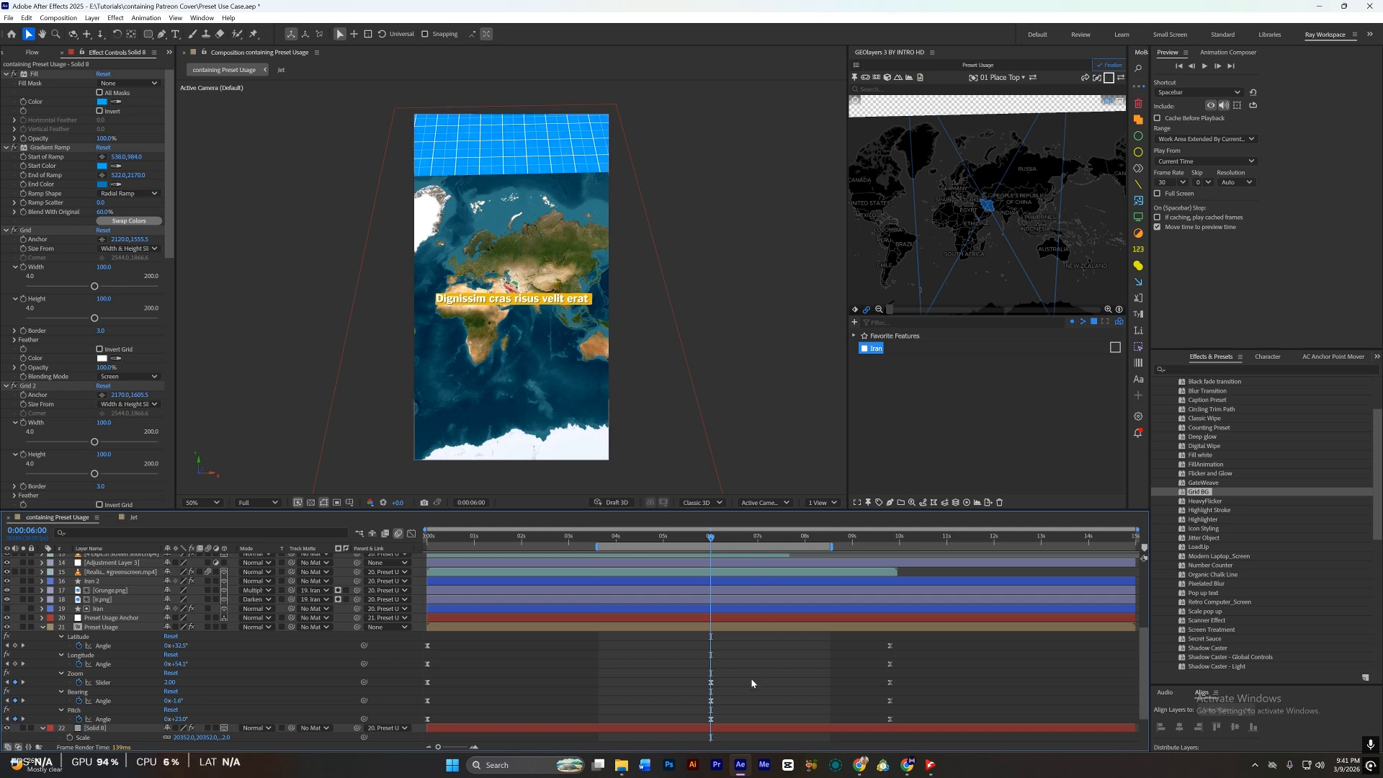
Step: Delete the map's Zoom, Bearing and Pitch keyframes at 6 seconds
drag(751, 677, 662, 727)
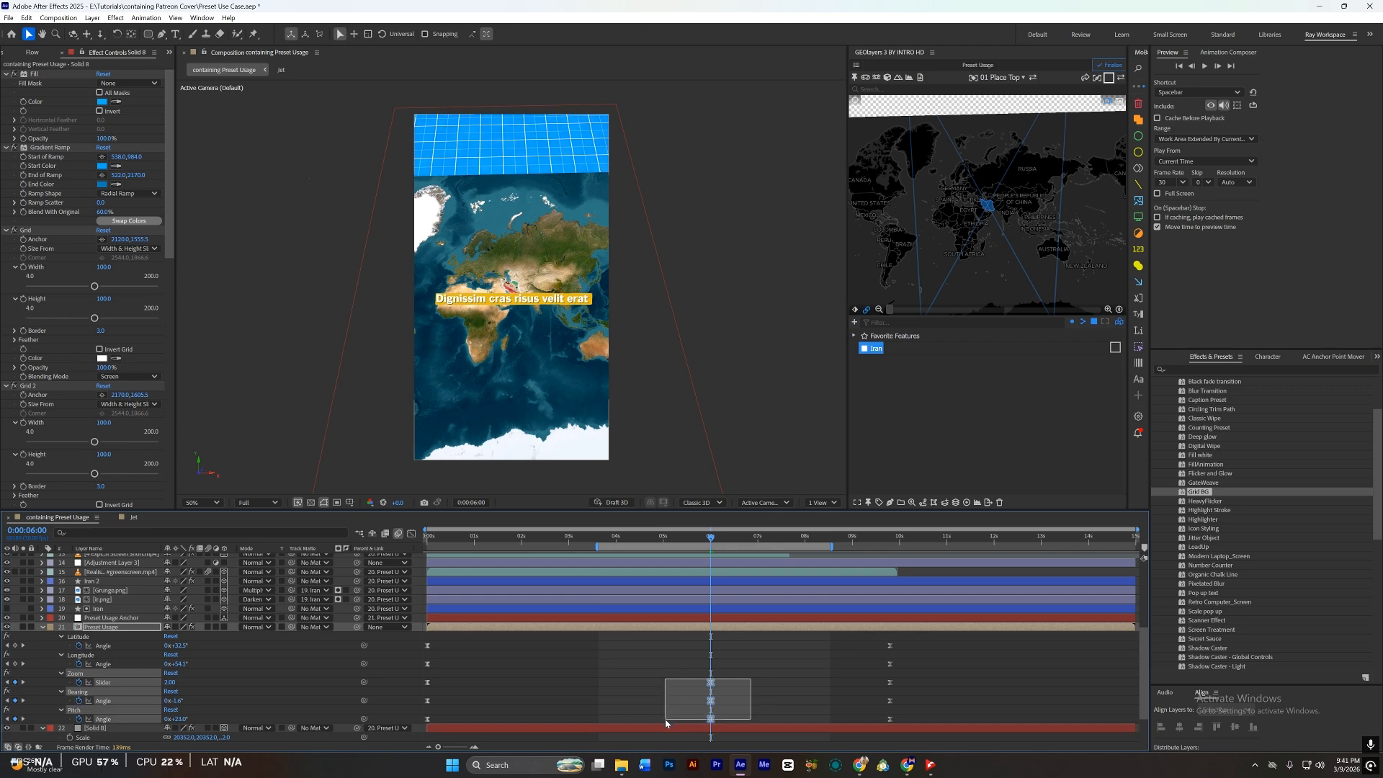
drag(662, 728, 663, 727)
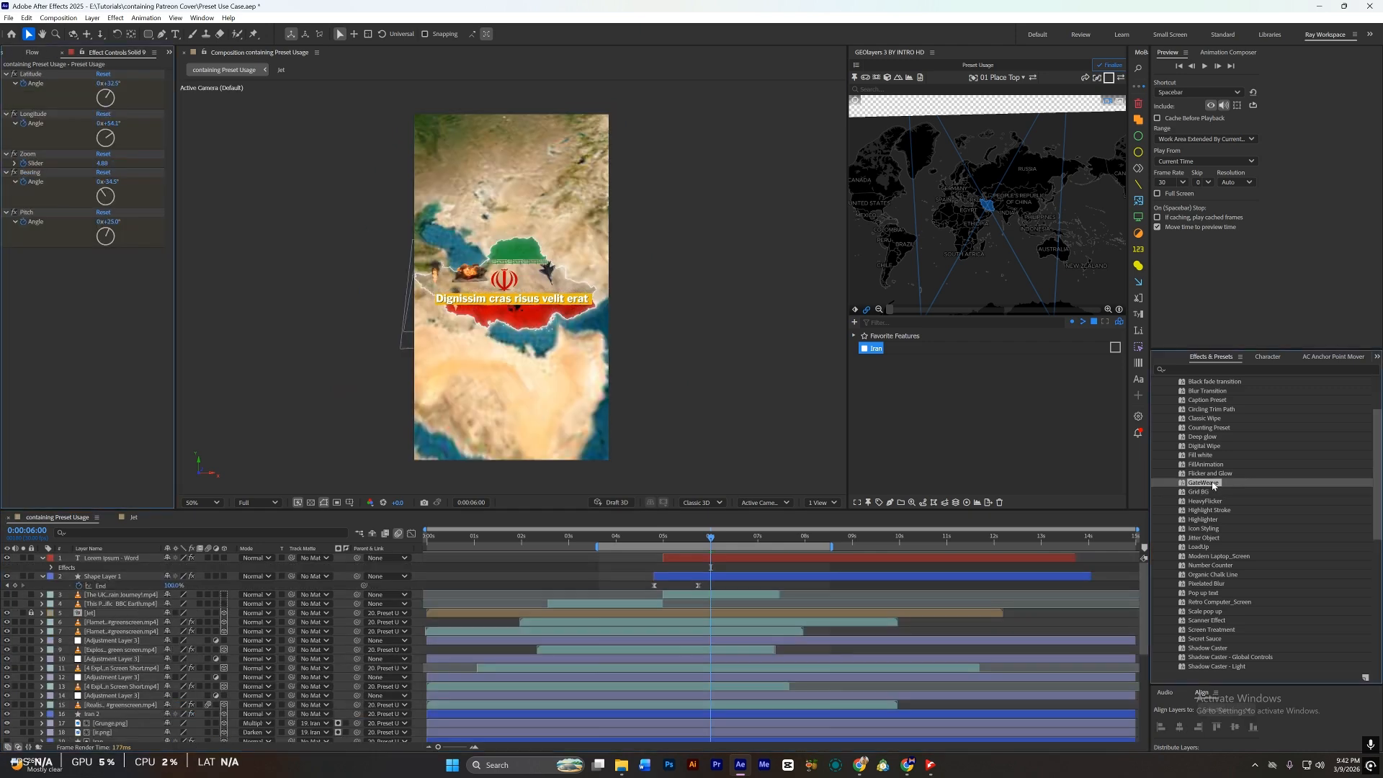
Step: Add an adjustment layer above all layers, apply the GateWeave preset to it and preview the animation
double_click(1213, 486)
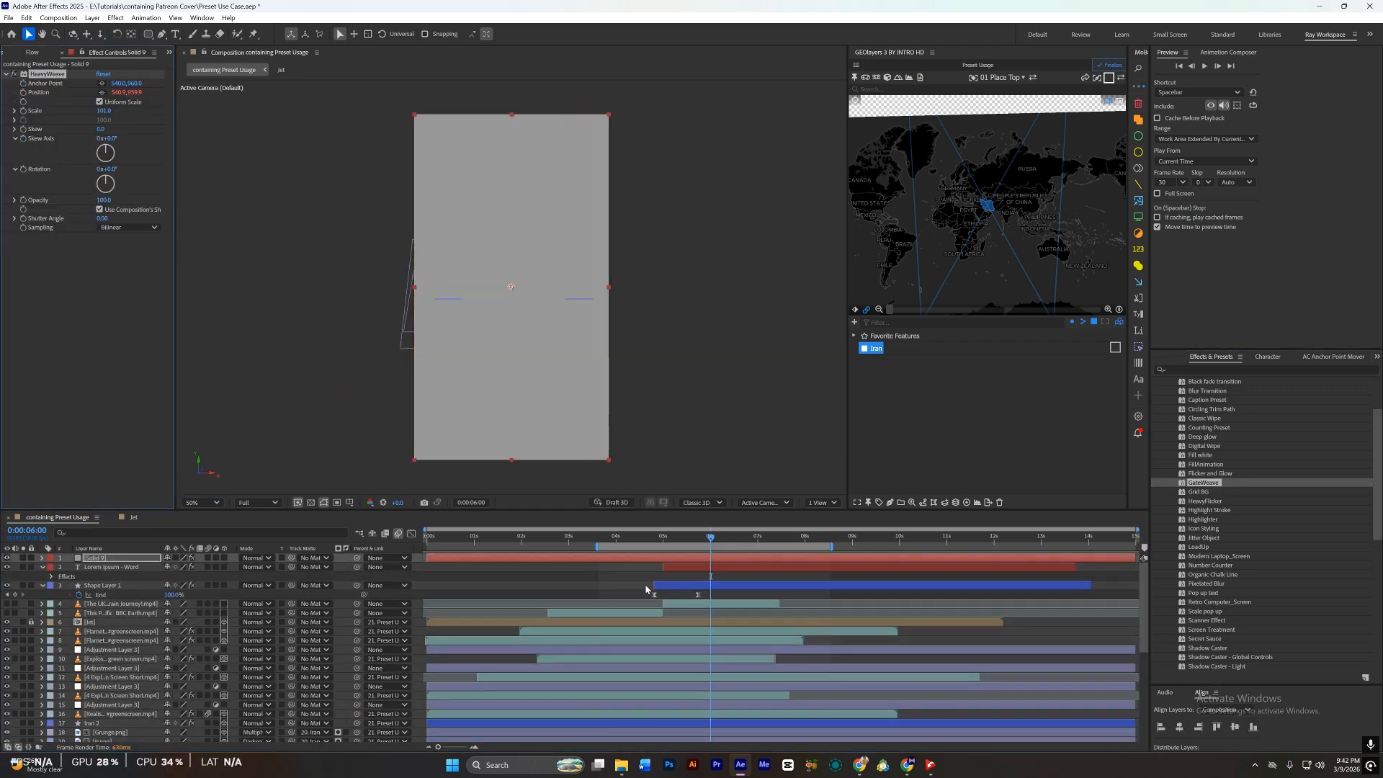
key(ctrl+z)
key(ctrl+alt+y)
double_click(1205, 484)
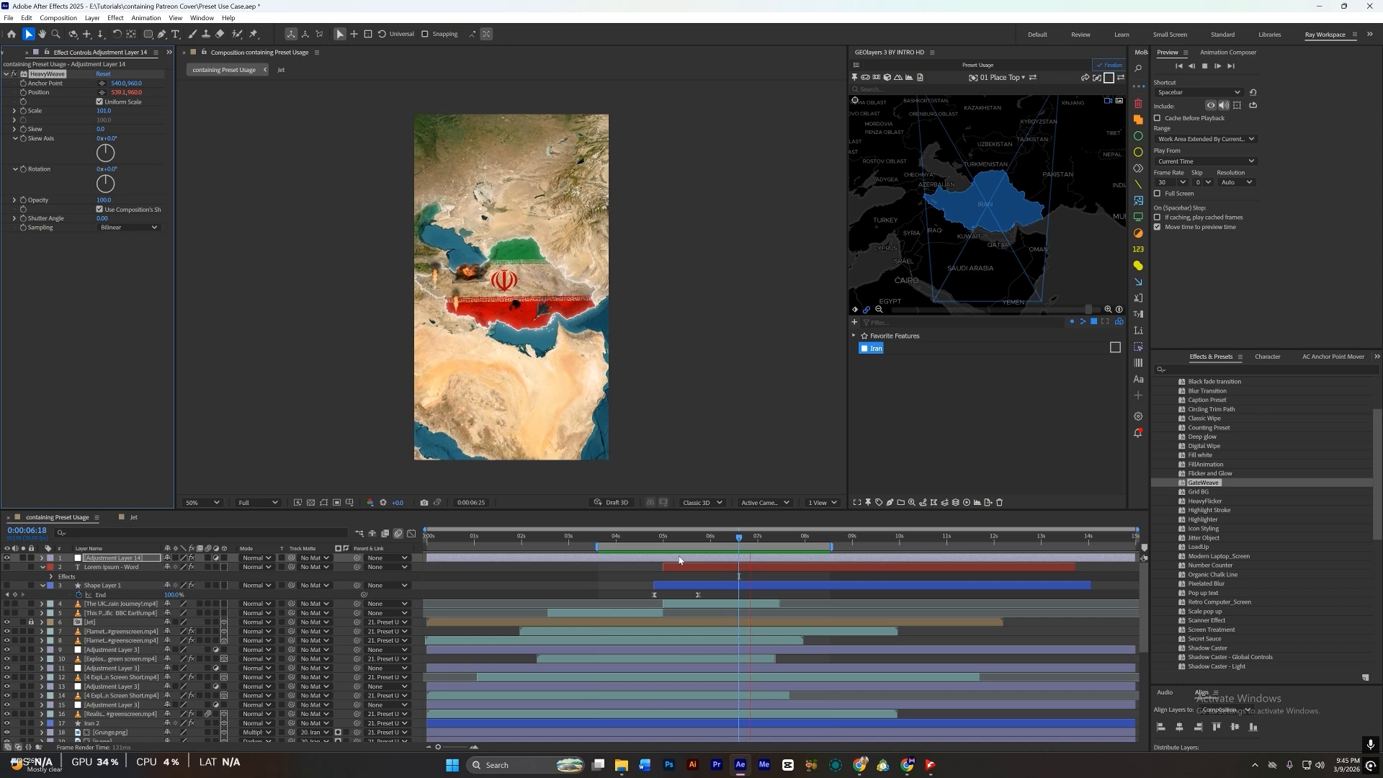
key(space)
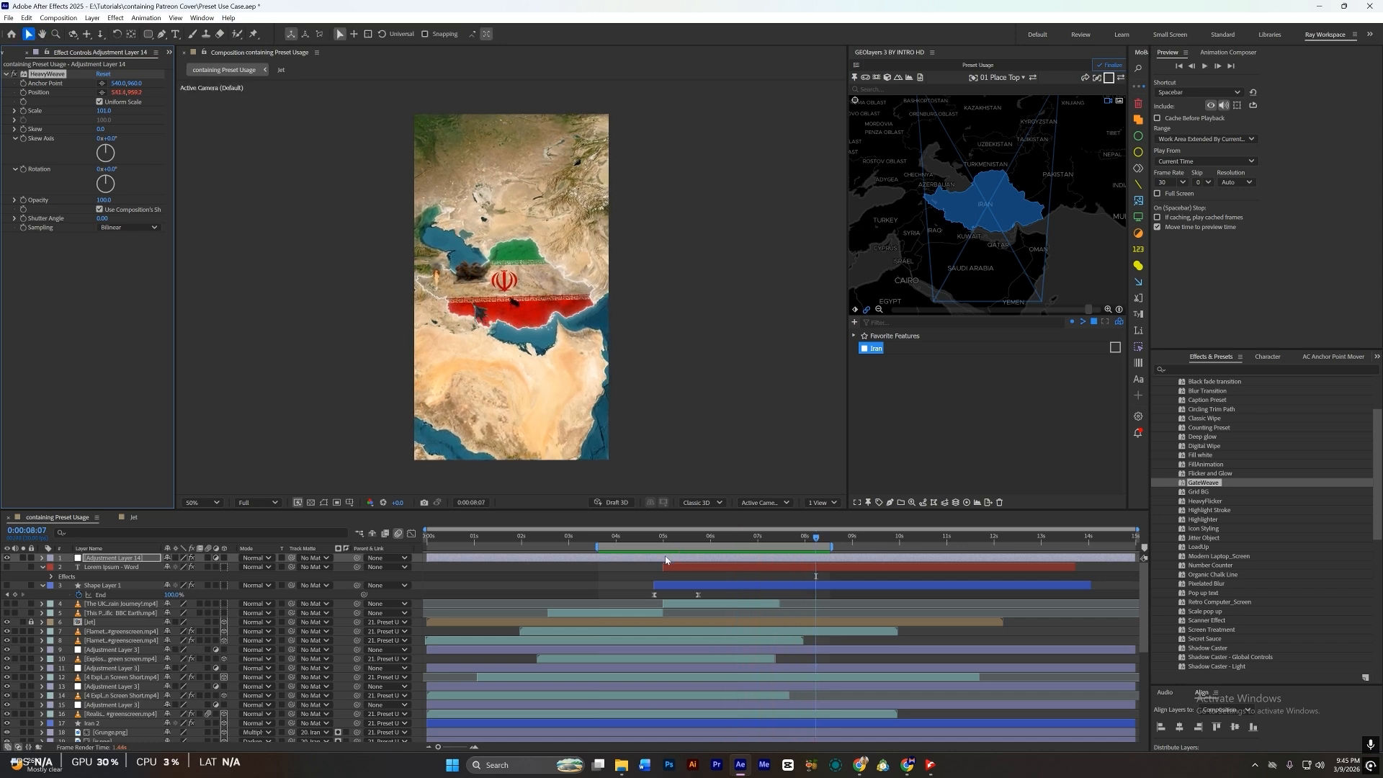
Step: Trim the GateWeave adjustment layer to start at 0:00:05:01 and end at 0:00:06:29
click(662, 545)
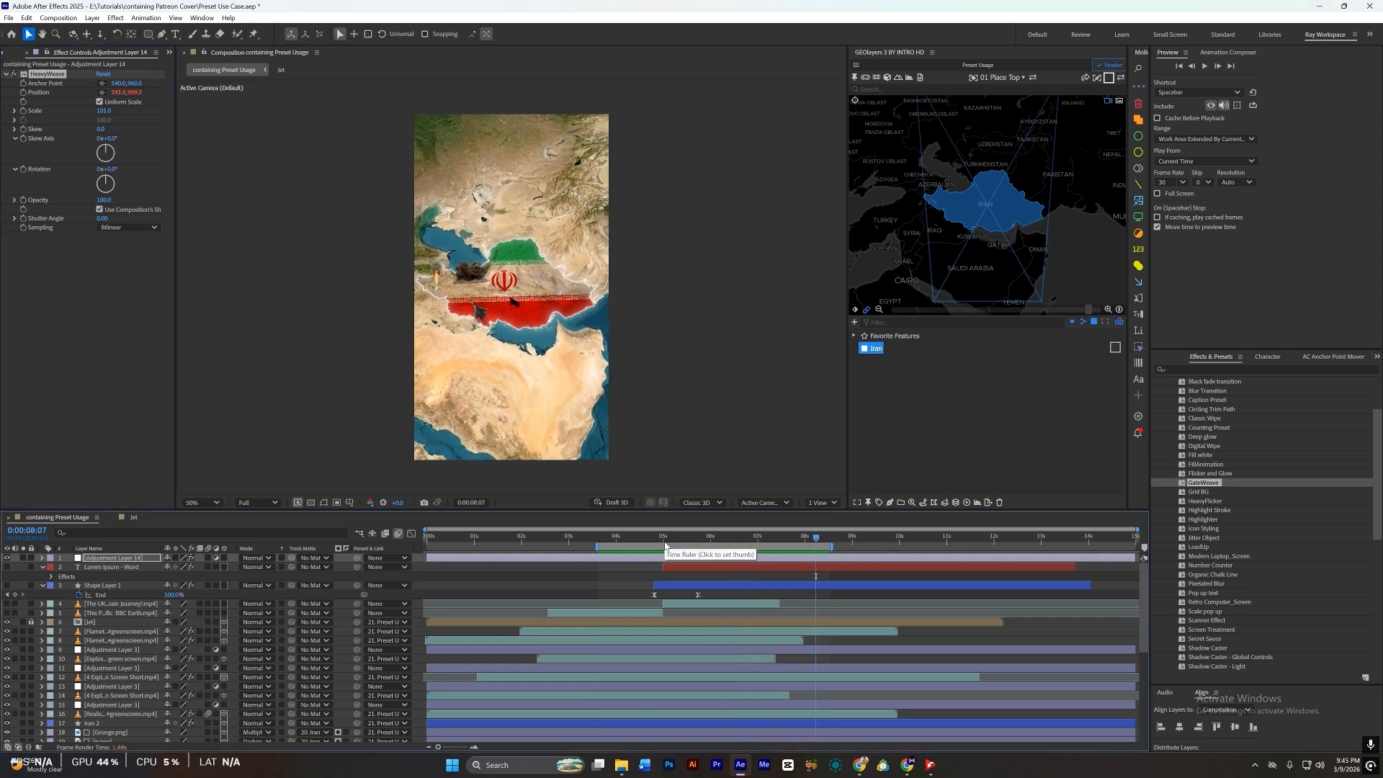
click(664, 539)
key(alt+bracketleft)
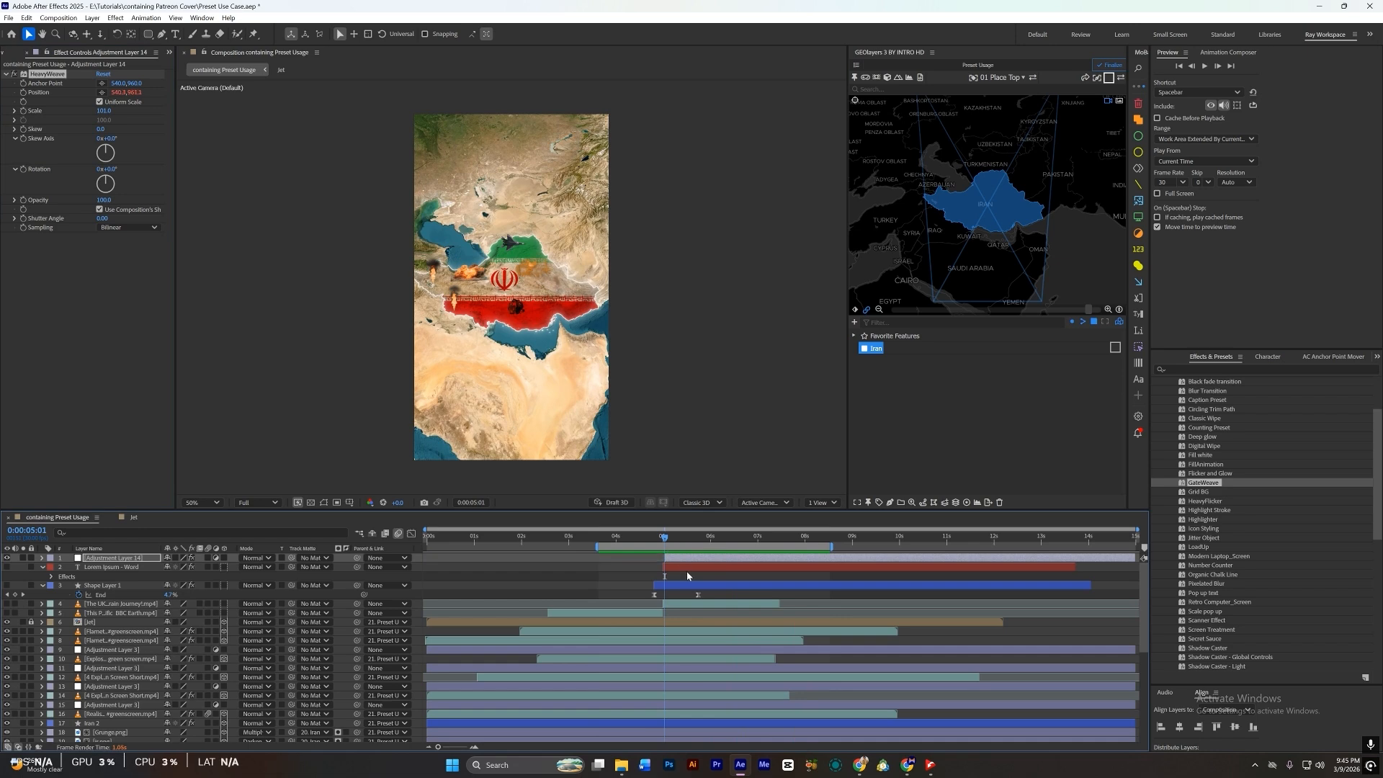
click(755, 542)
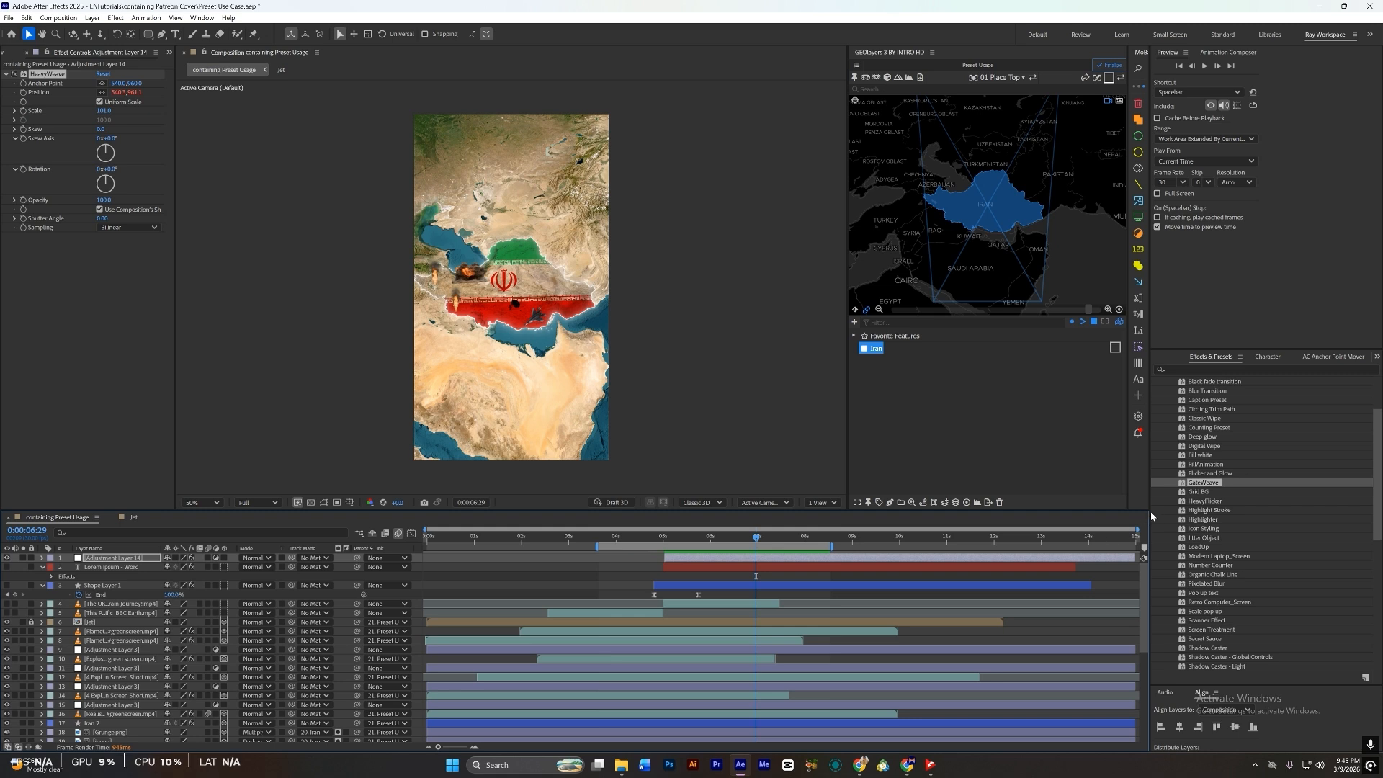
key(alt+bracketright)
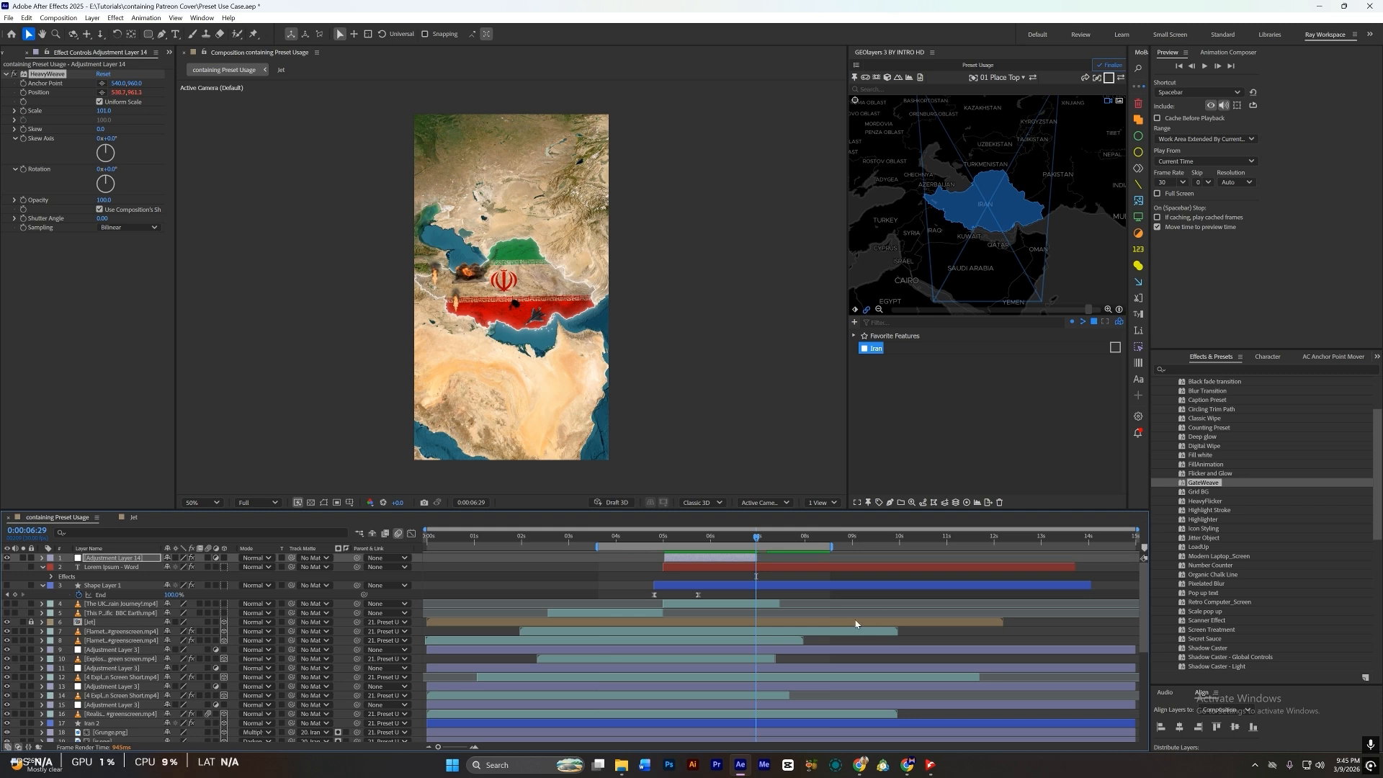
Step: Try the Fade In+Out - msec preset on the GateWeave adjustment layer, and undo it
key(ctrl+space)
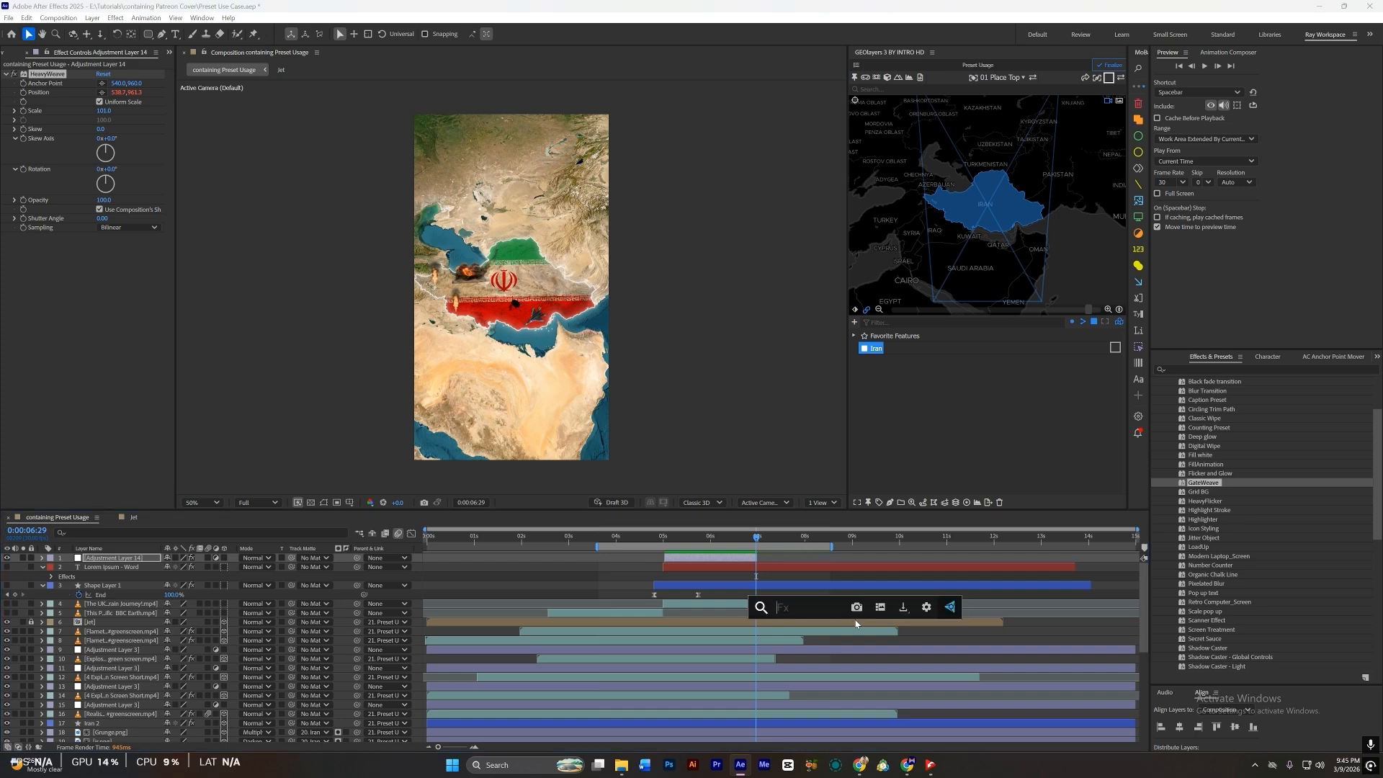
text(fade)
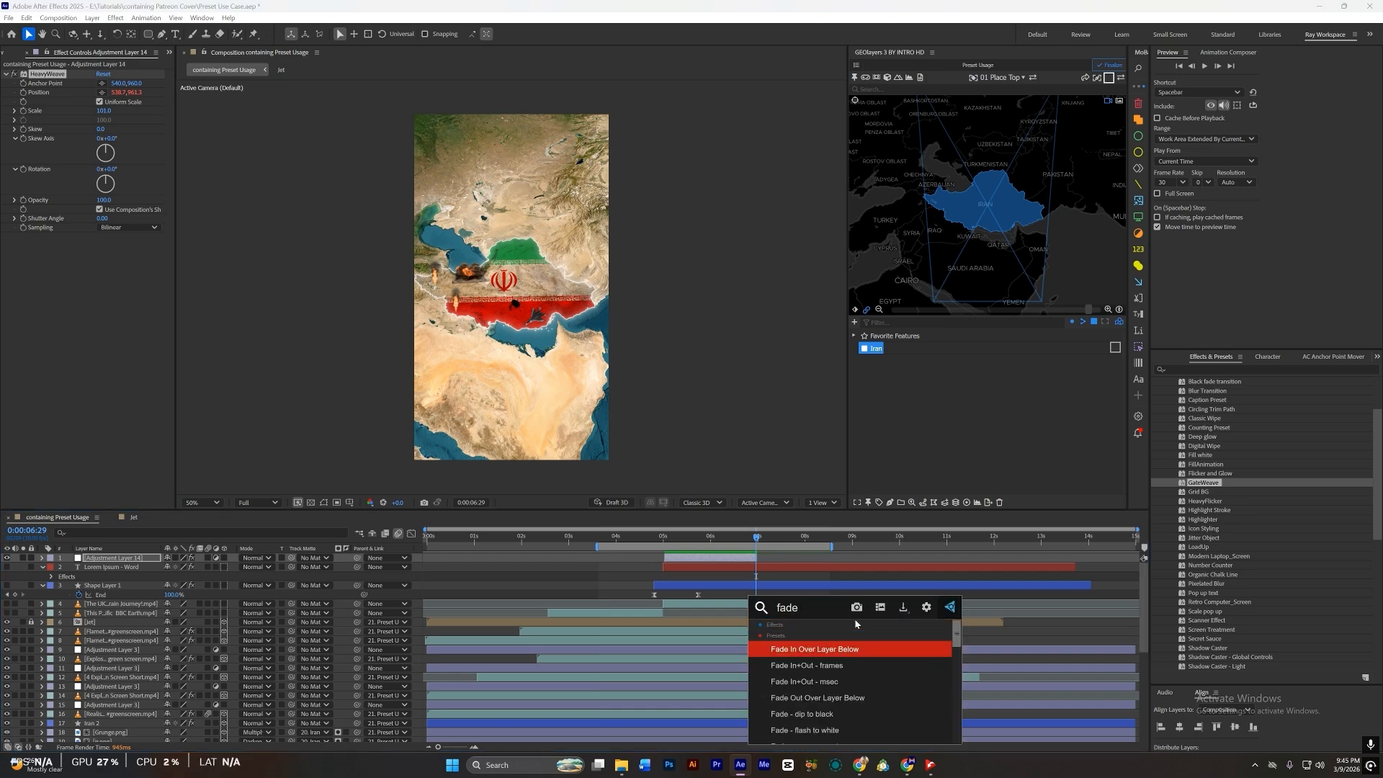
key(Down)
key(Down)
key(Return)
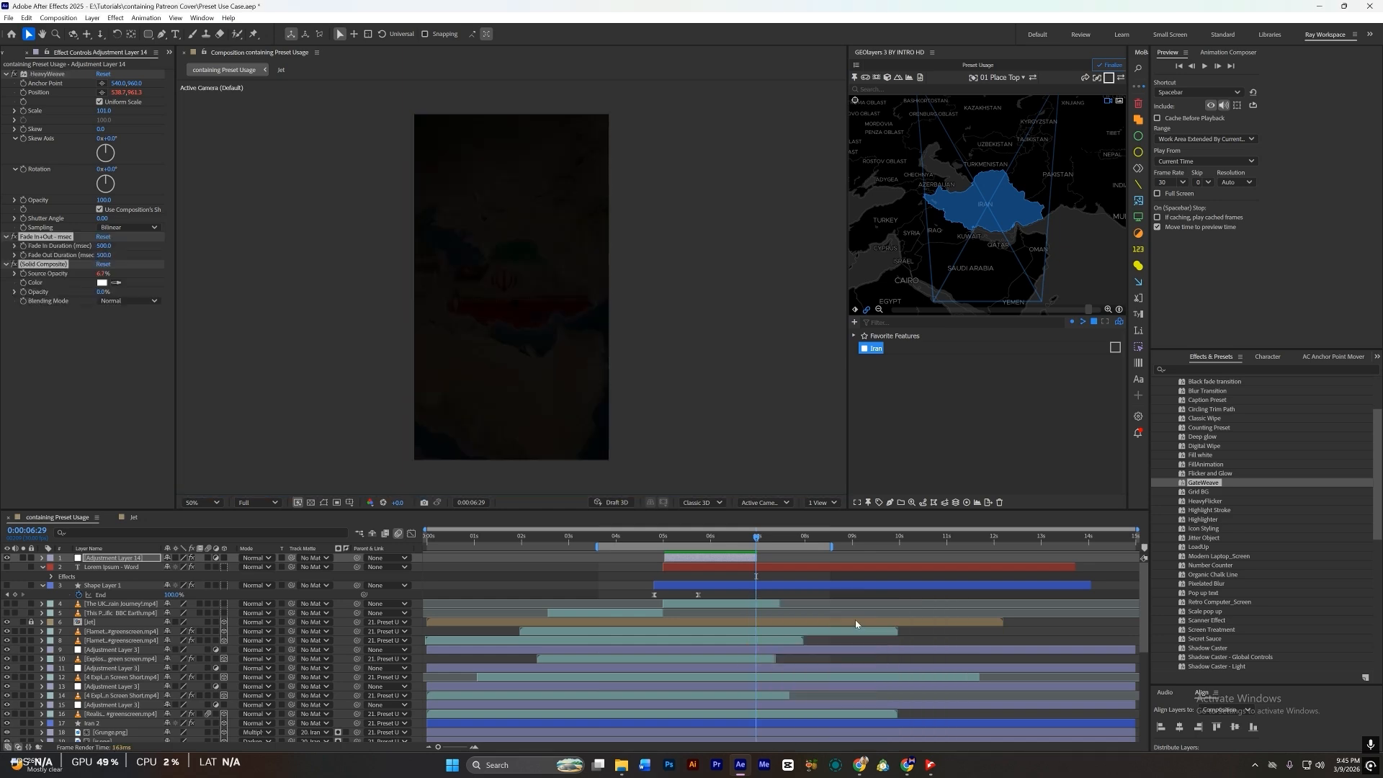
key(ctrl+z)
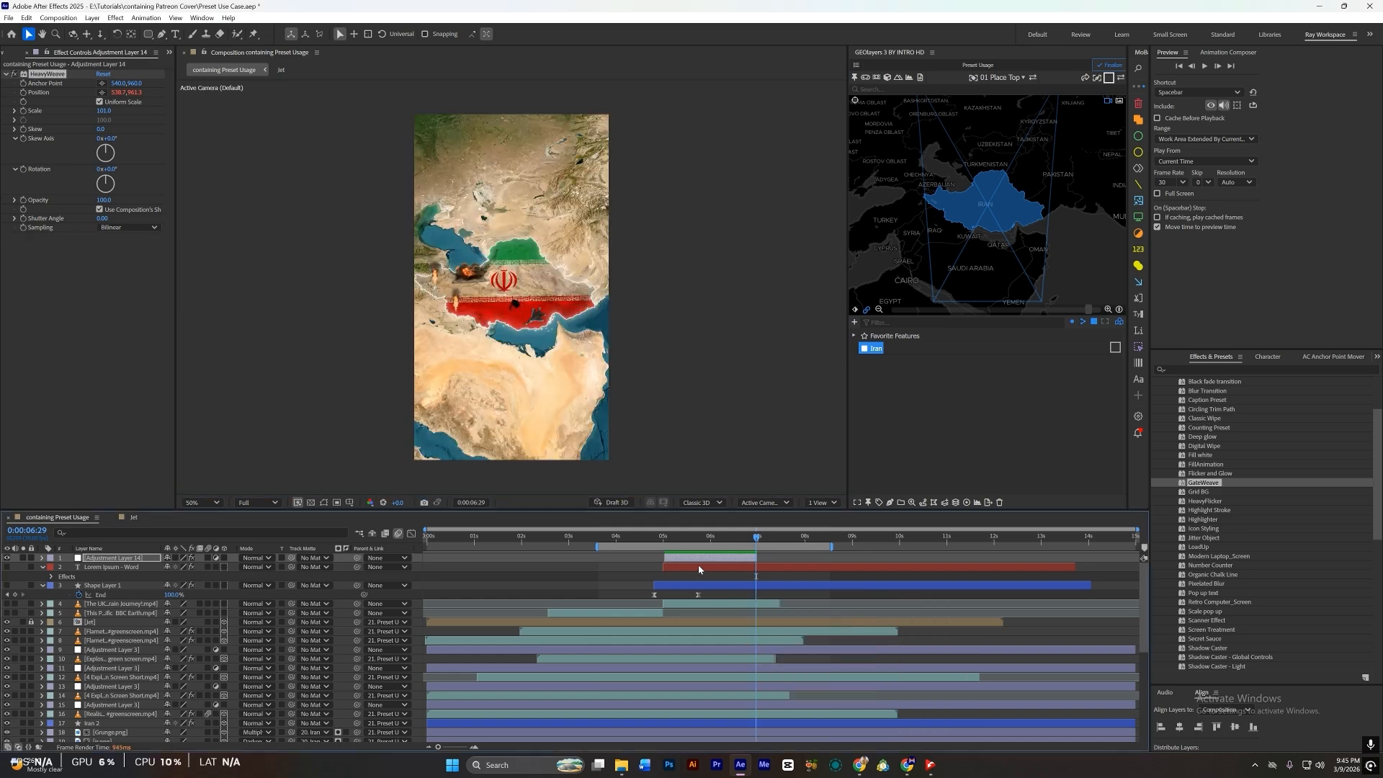
Step: Keyframe the GateWeave adjustment layer's opacity to fade in from 0% at 0:00:05:01 and fade out by 0:00:06:29, with eased keyframes
key(t)
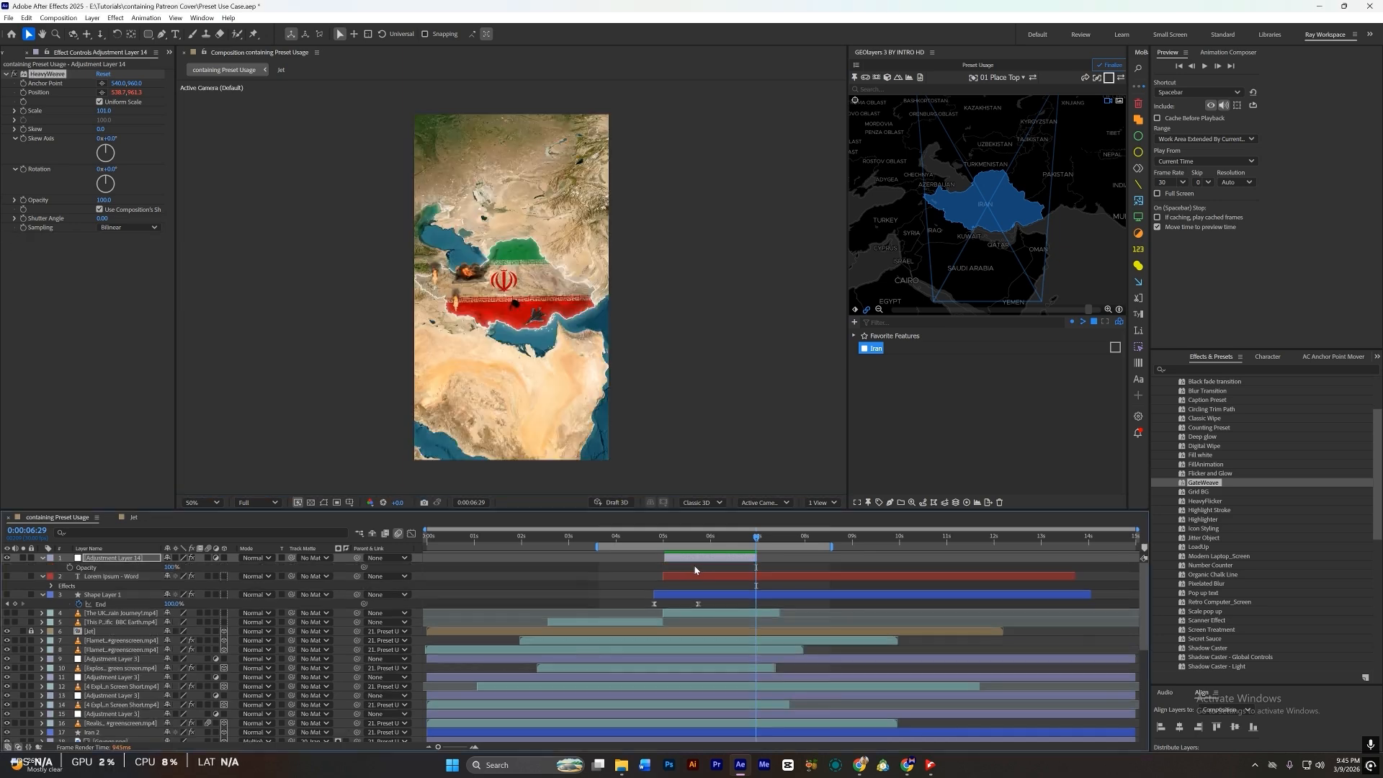
click(70, 568)
drag(757, 569, 681, 569)
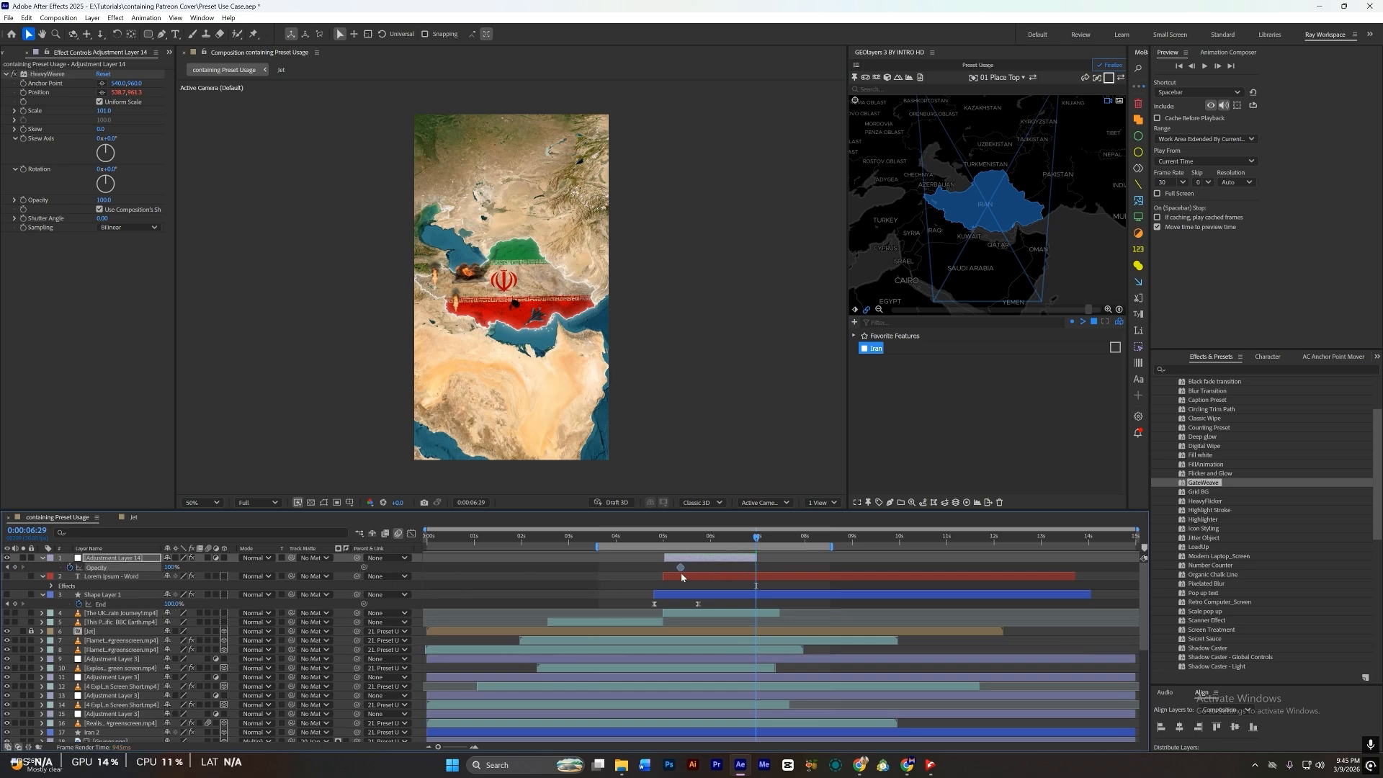
drag(170, 568, 93, 573)
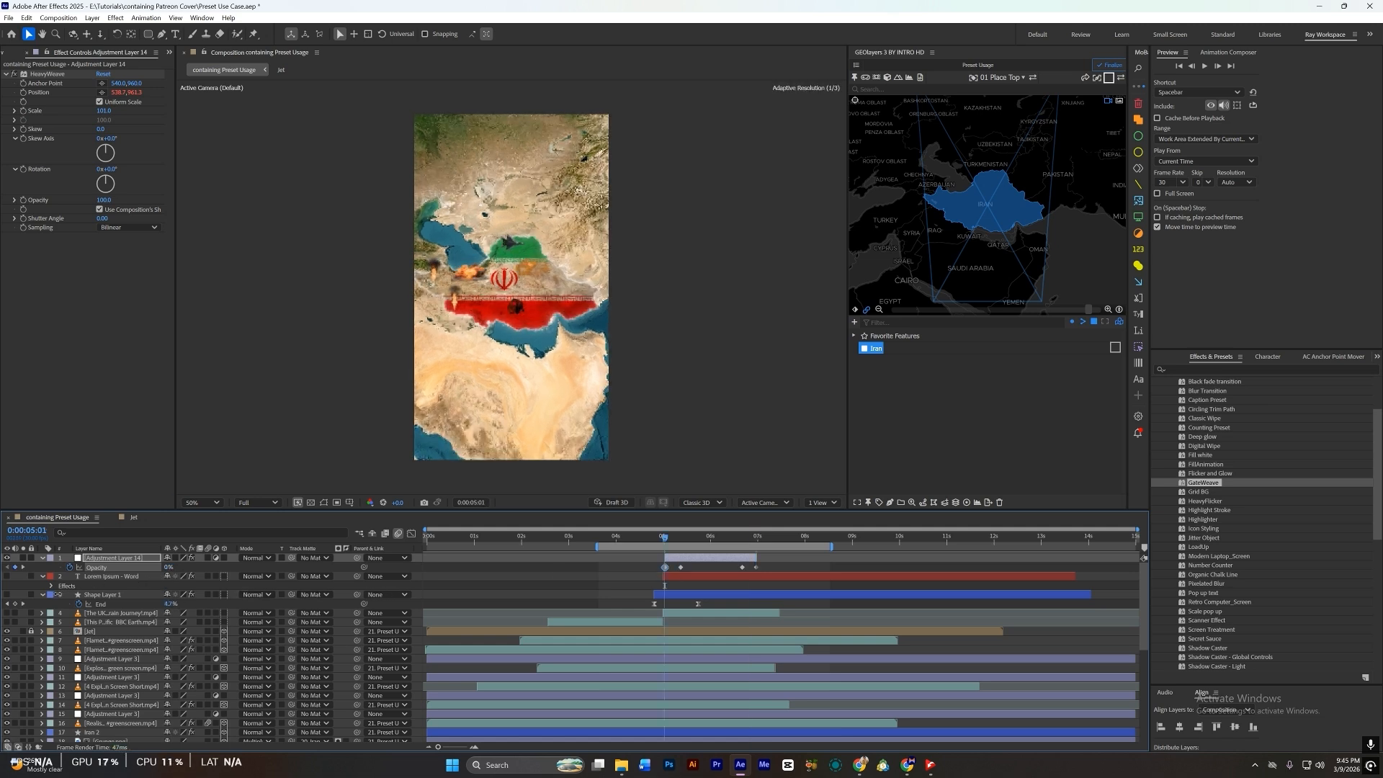
click(602, 583)
drag(776, 563, 619, 587)
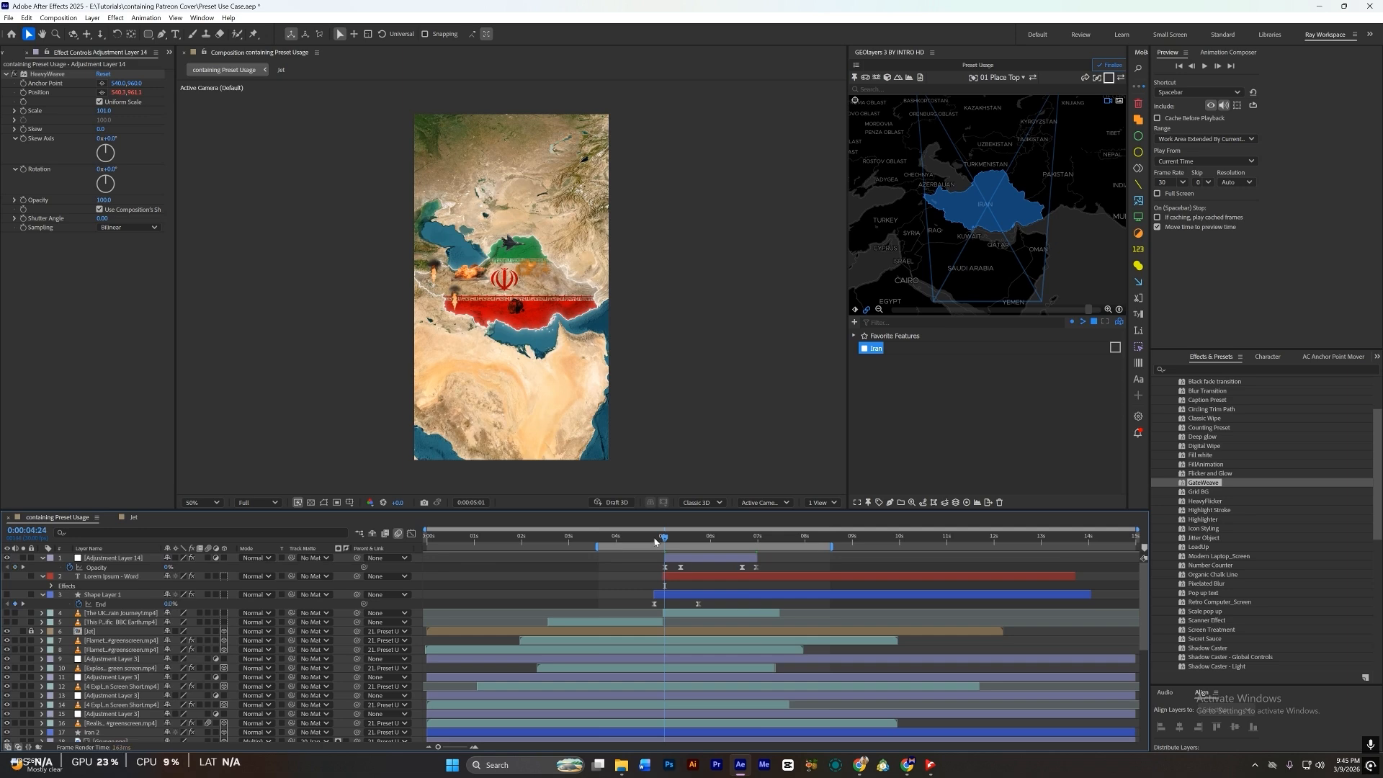
Step: Preview the faded GateWeave effect from 0:00:04:03 and delete its adjustment layer
click(621, 537)
key(space)
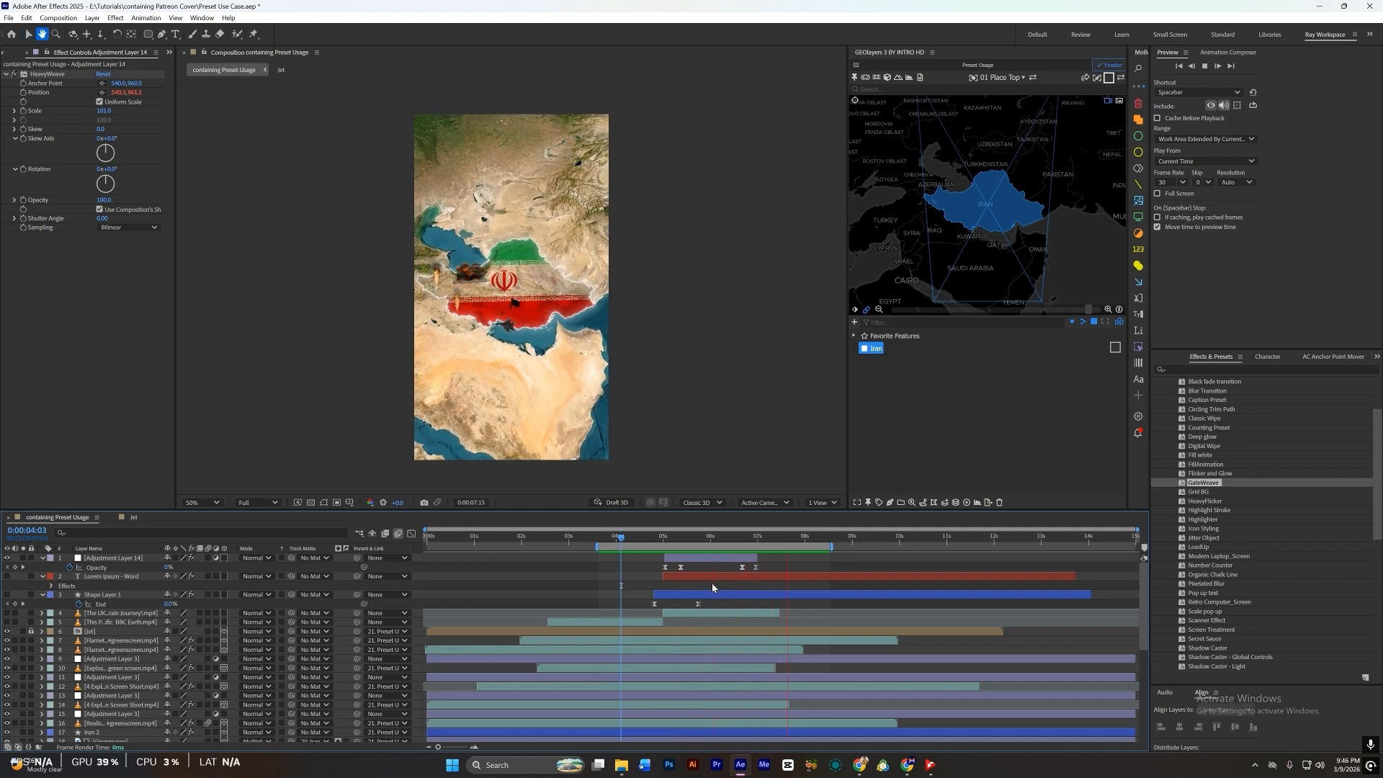
key(space)
click(721, 559)
key(Delete)
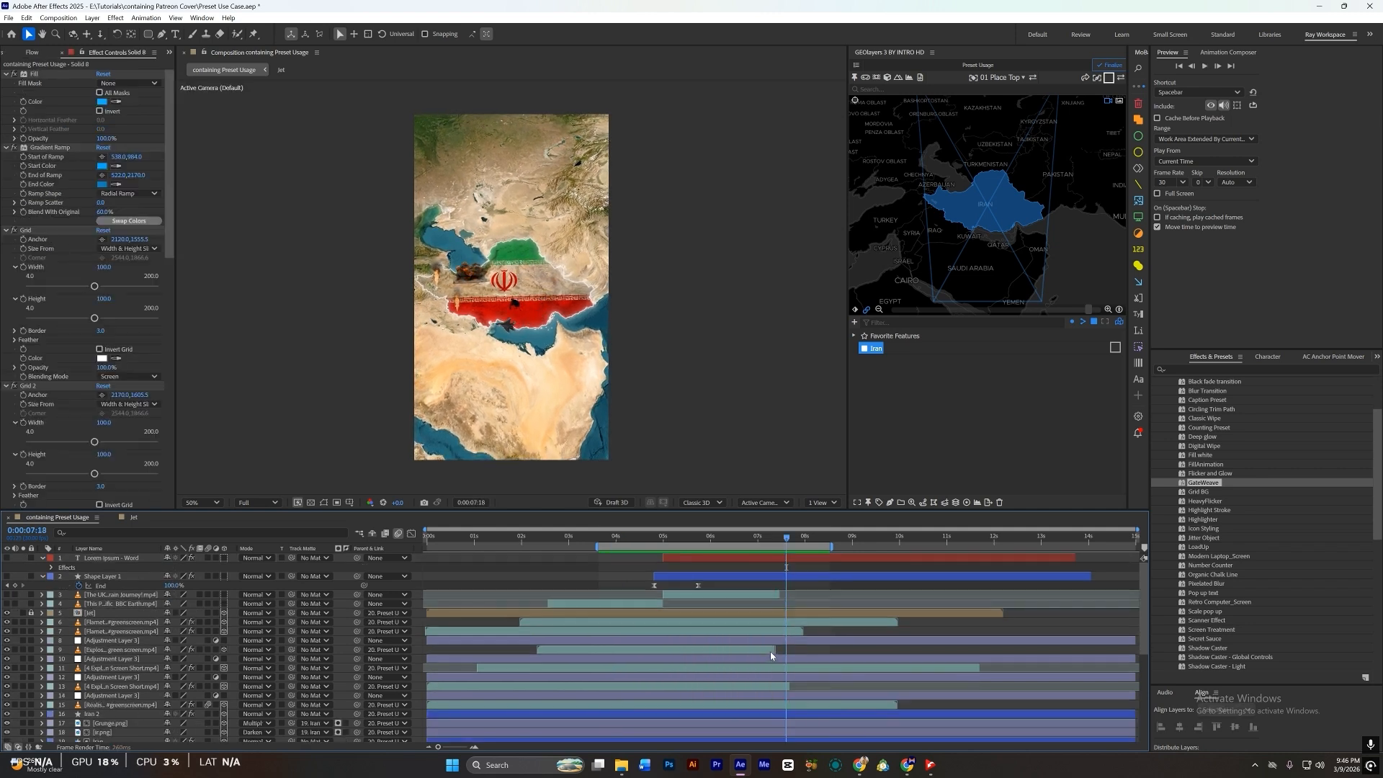
Step: Try the Flicker and Glow preset on a new adjustment layer above all layers, preview it, and delete that layer
click(1139, 345)
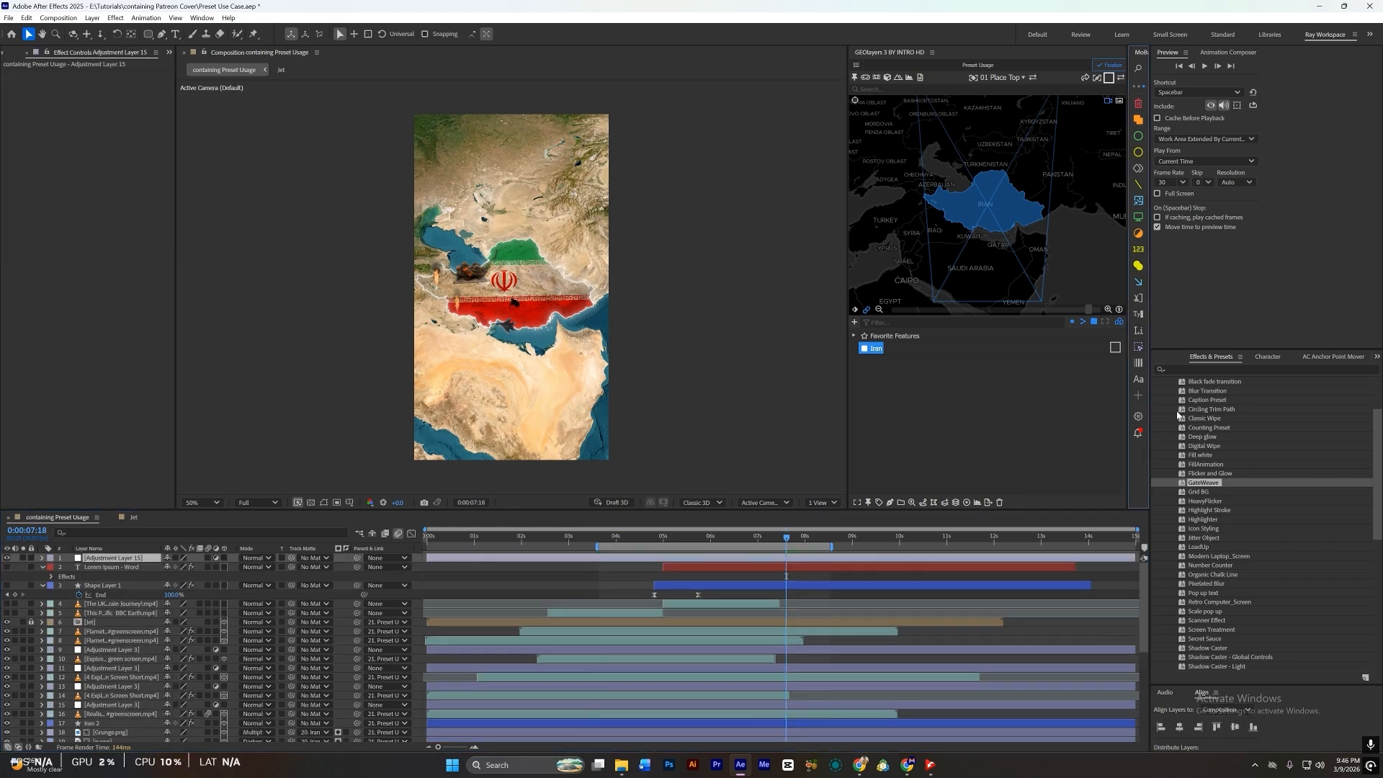
double_click(1224, 474)
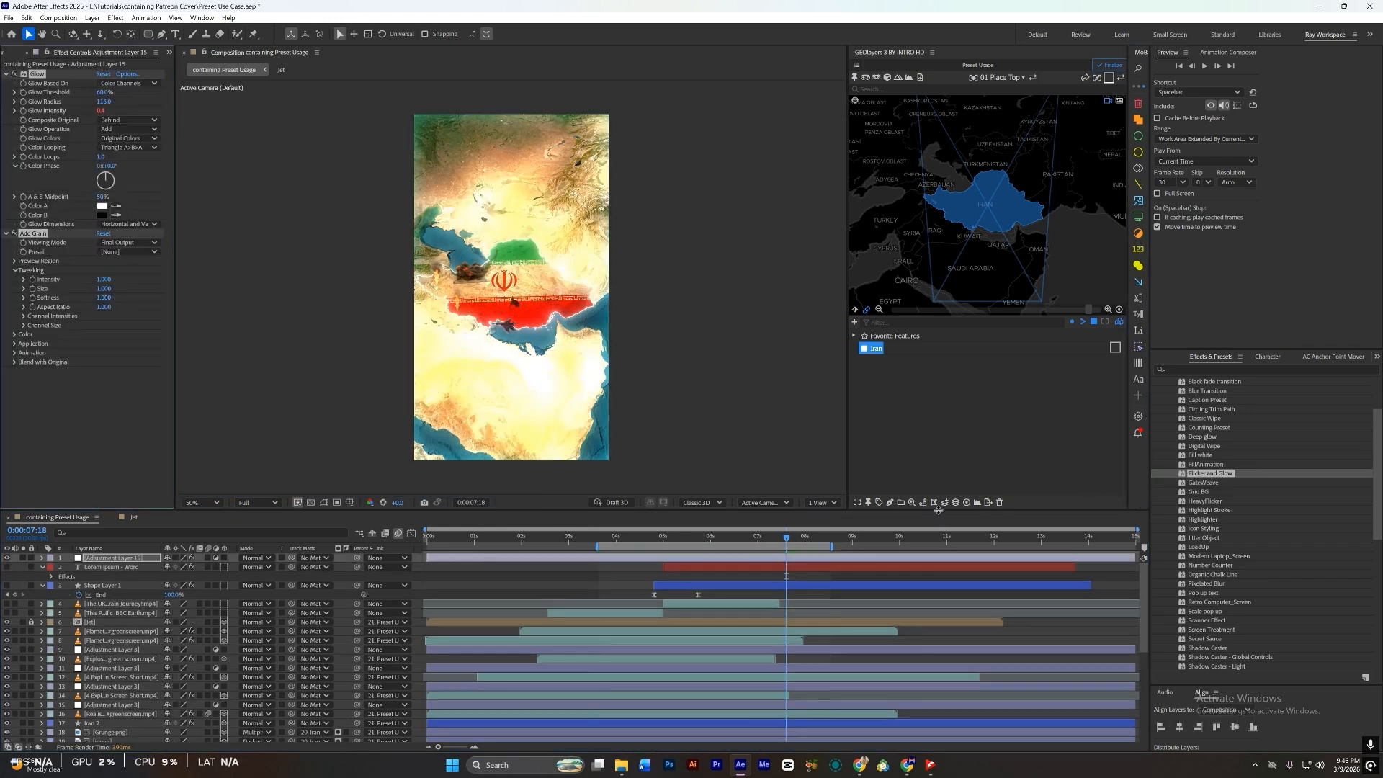
key(space)
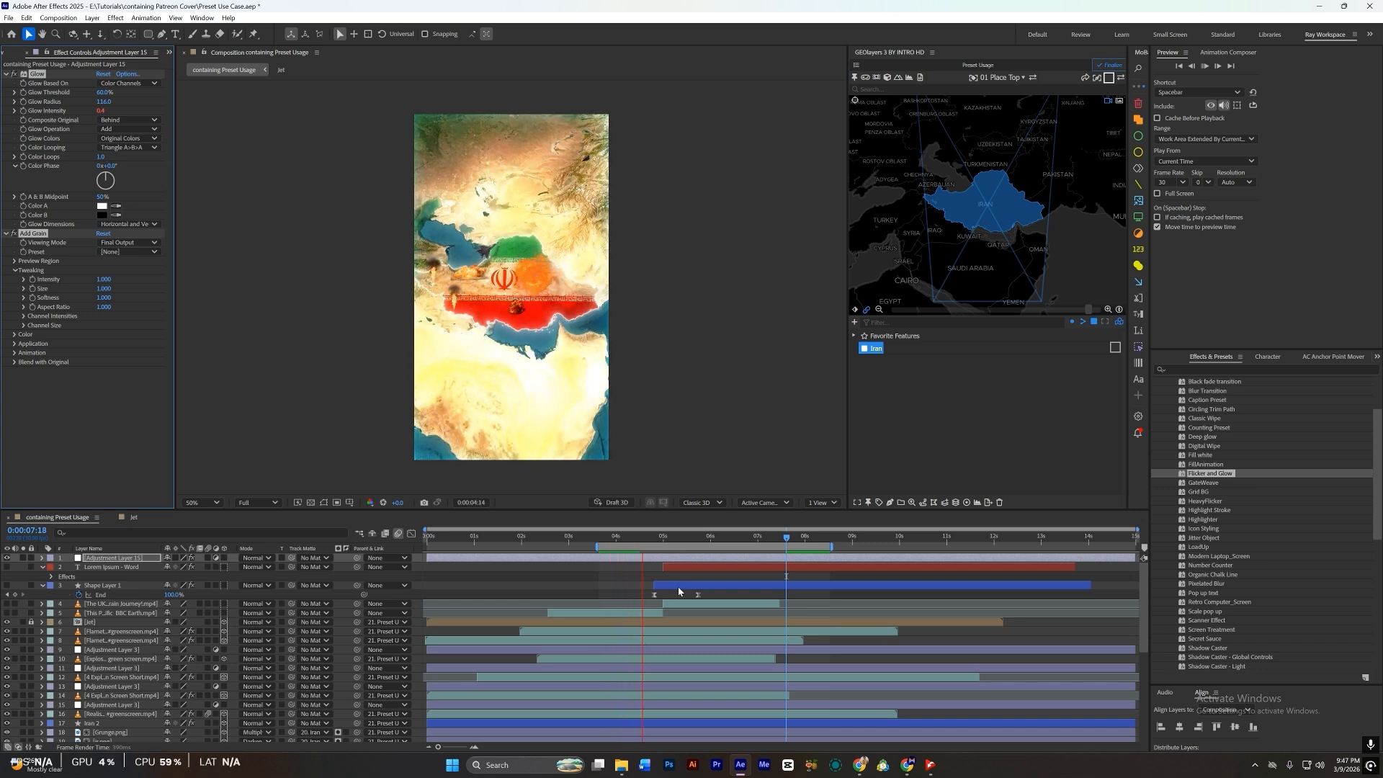
scroll(1209, 531, up, 3)
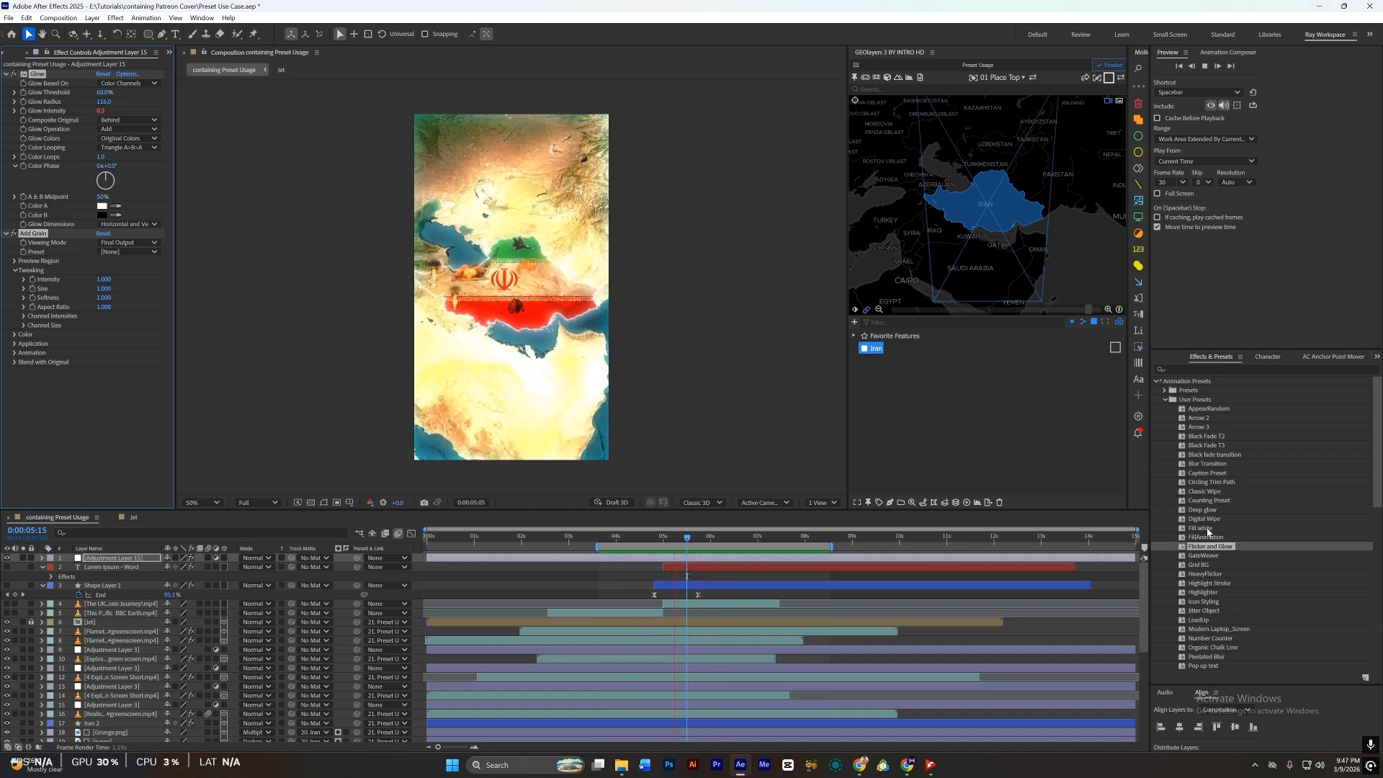
key(Delete)
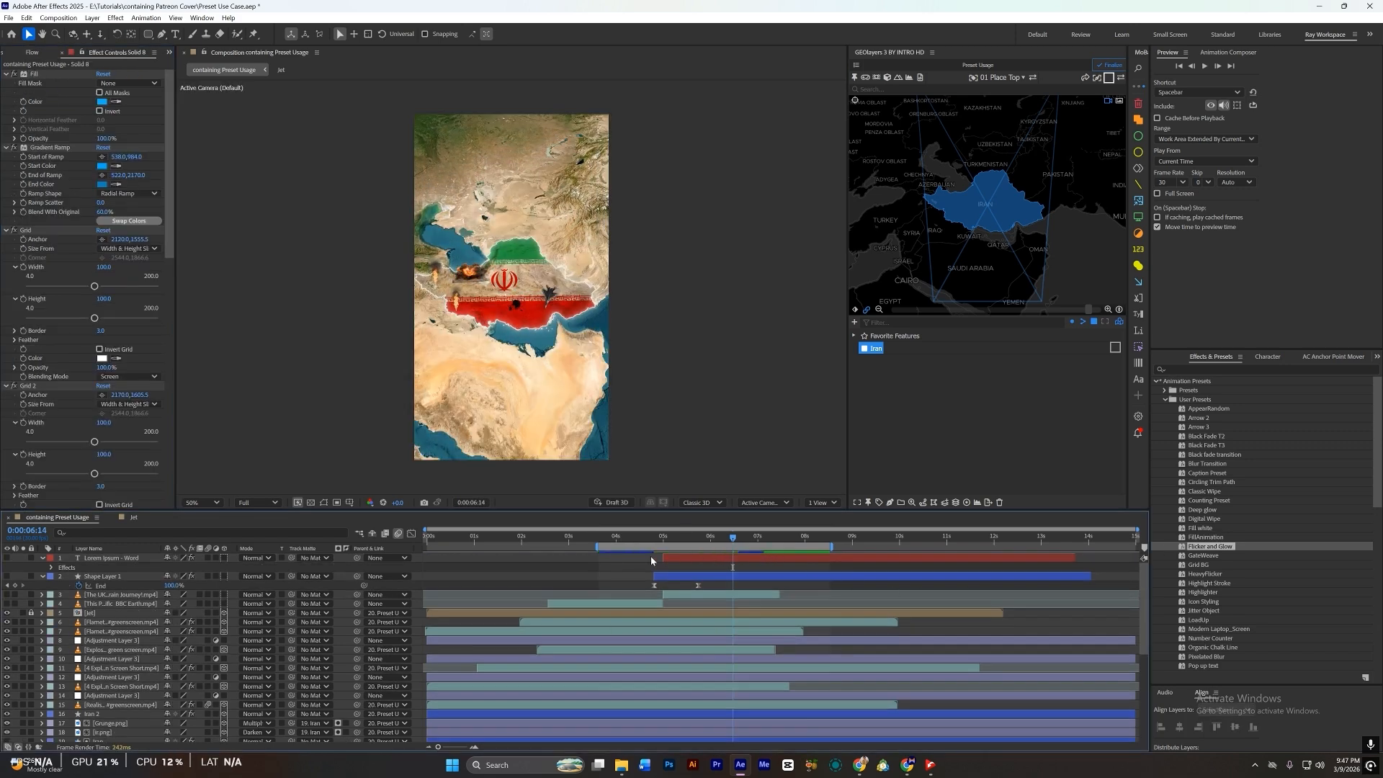
Step: Try the FillAnimation preset on the Lorem ipsum text layer at 0:00:05:00 with a preview, try Fill white on it, and undo both
click(122, 559)
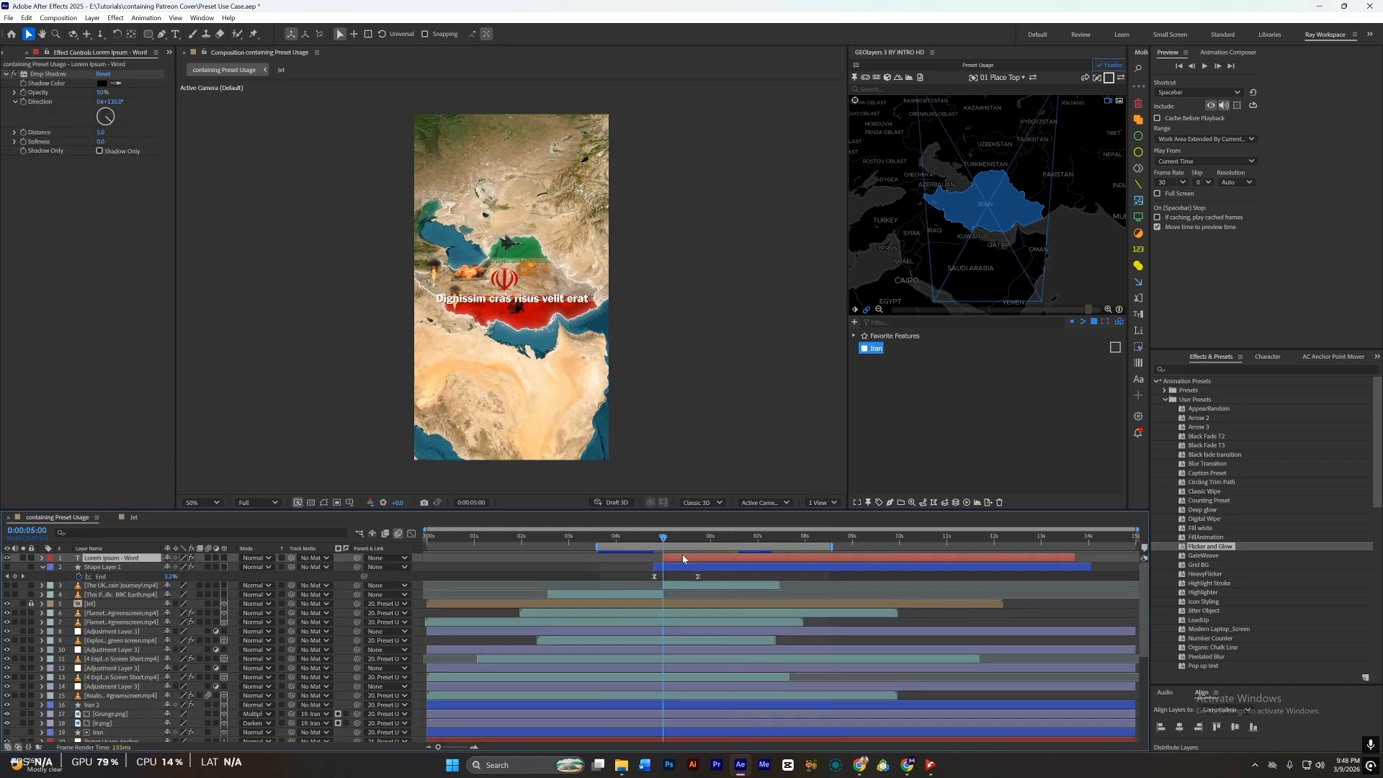
double_click(1208, 538)
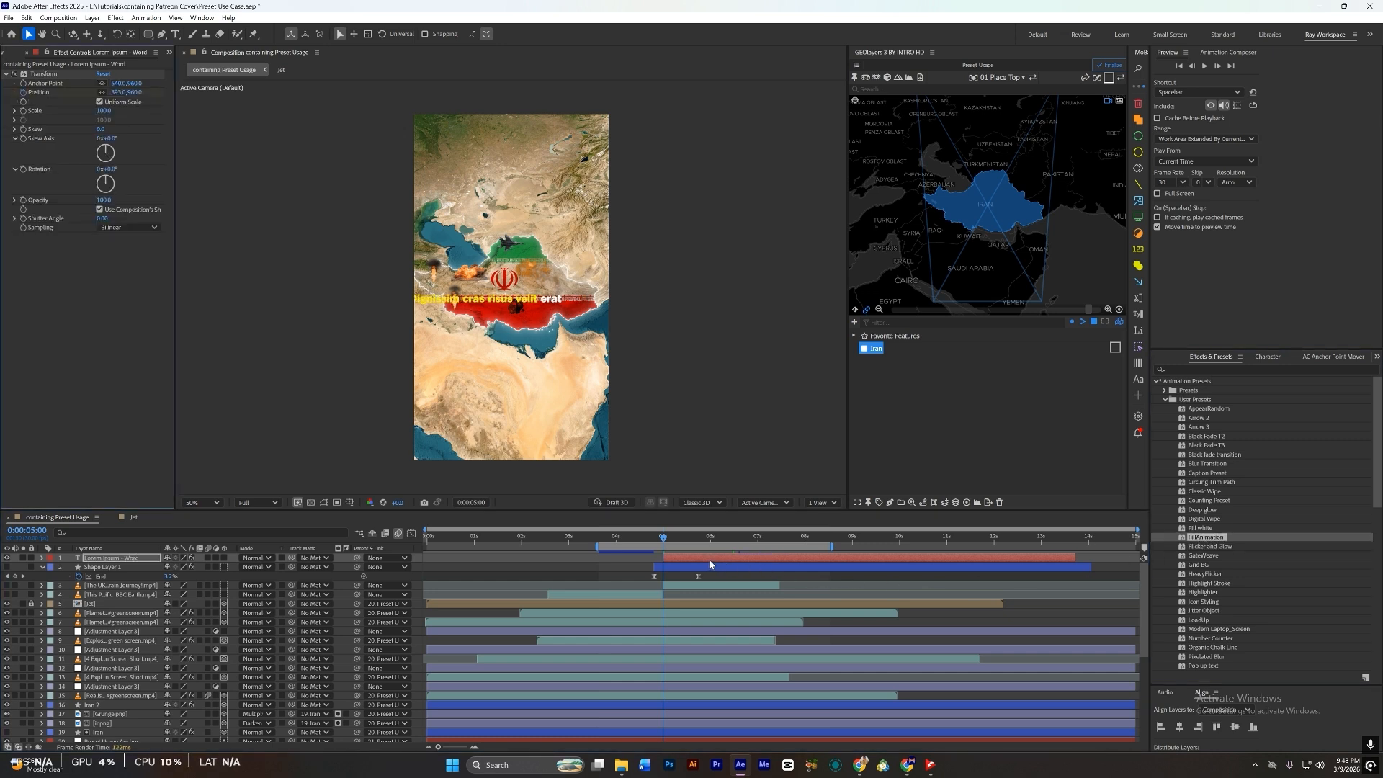
key(space)
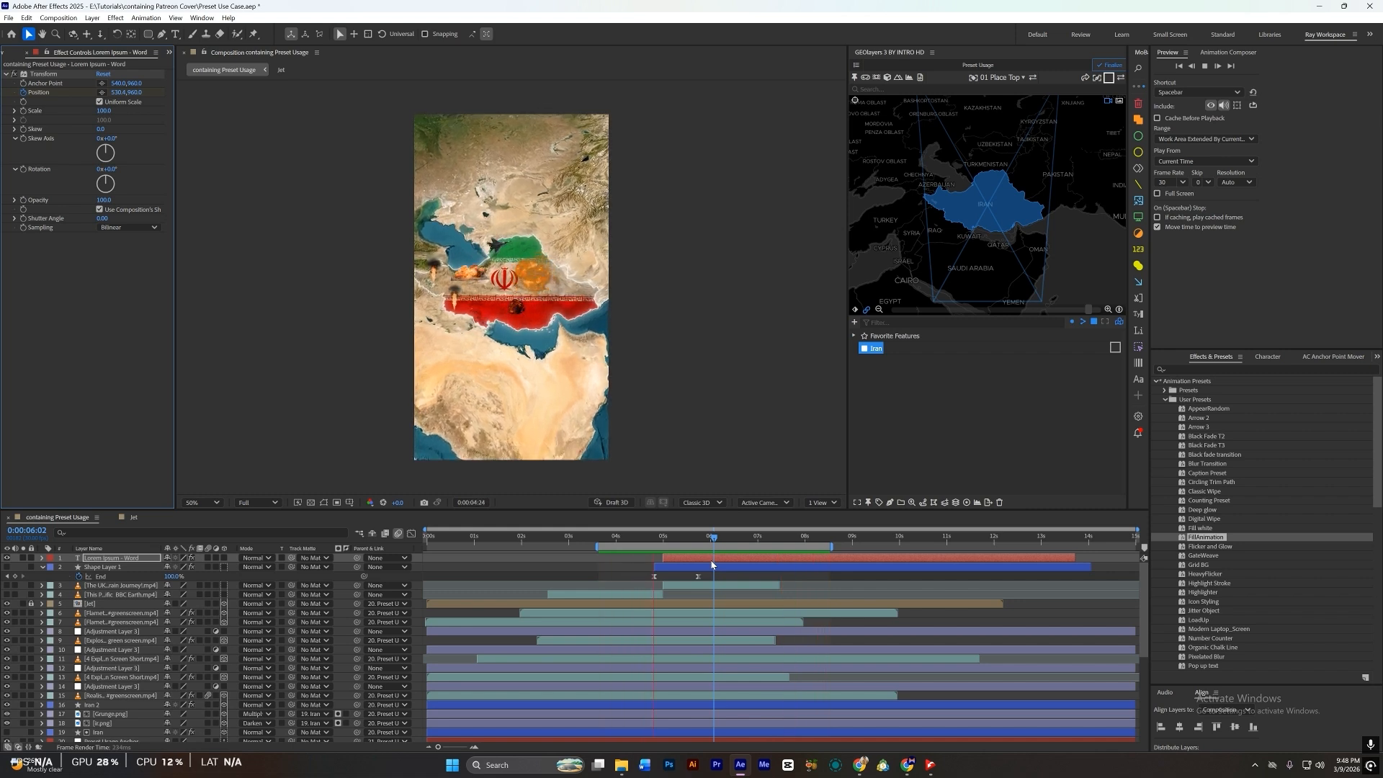
key(space)
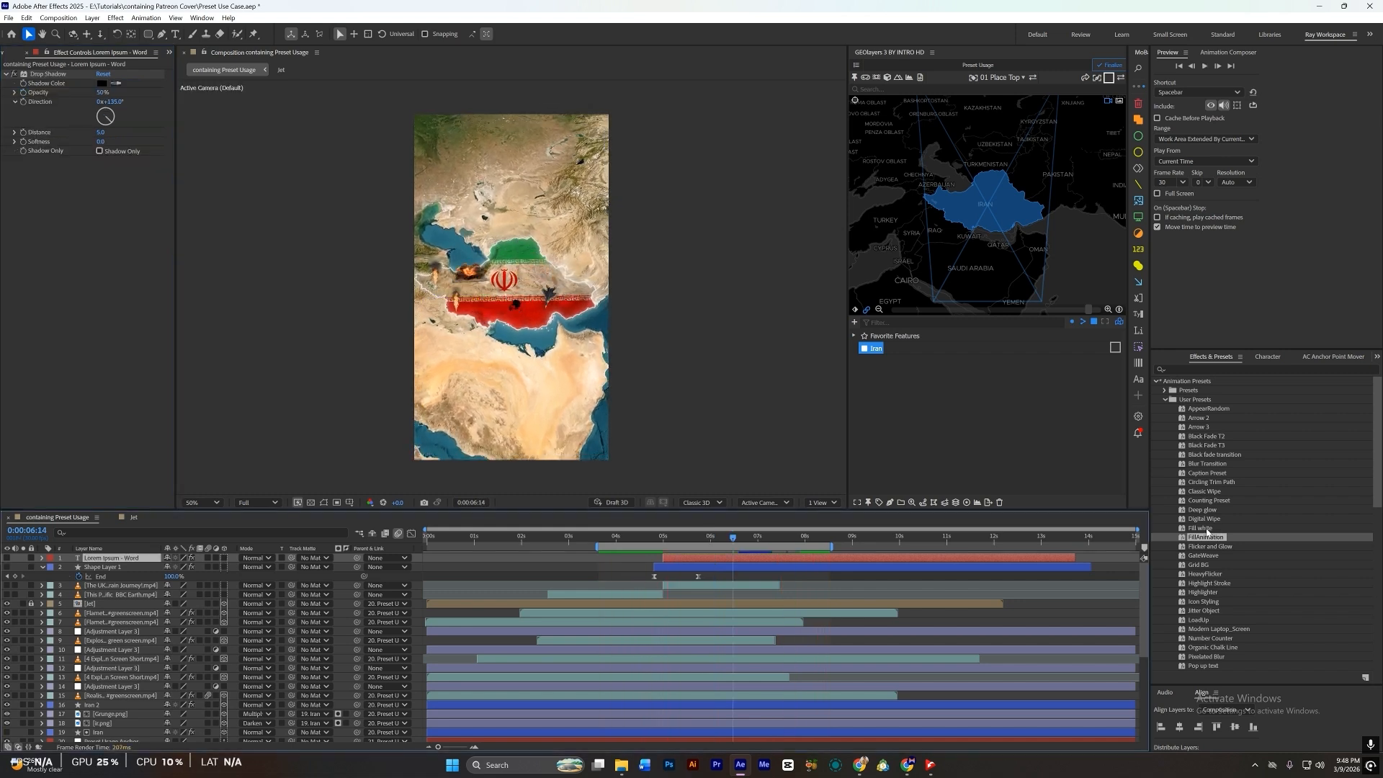
double_click(1203, 529)
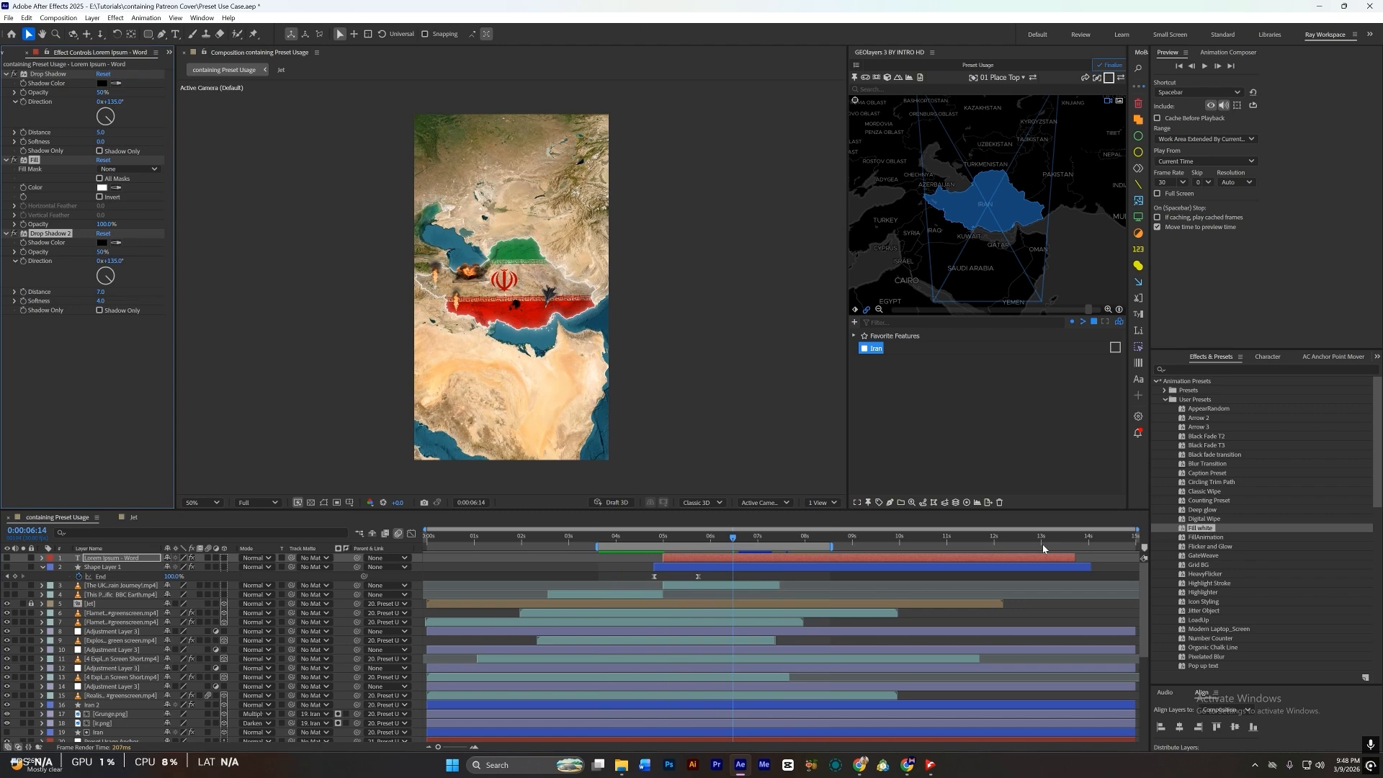
key(ctrl+z)
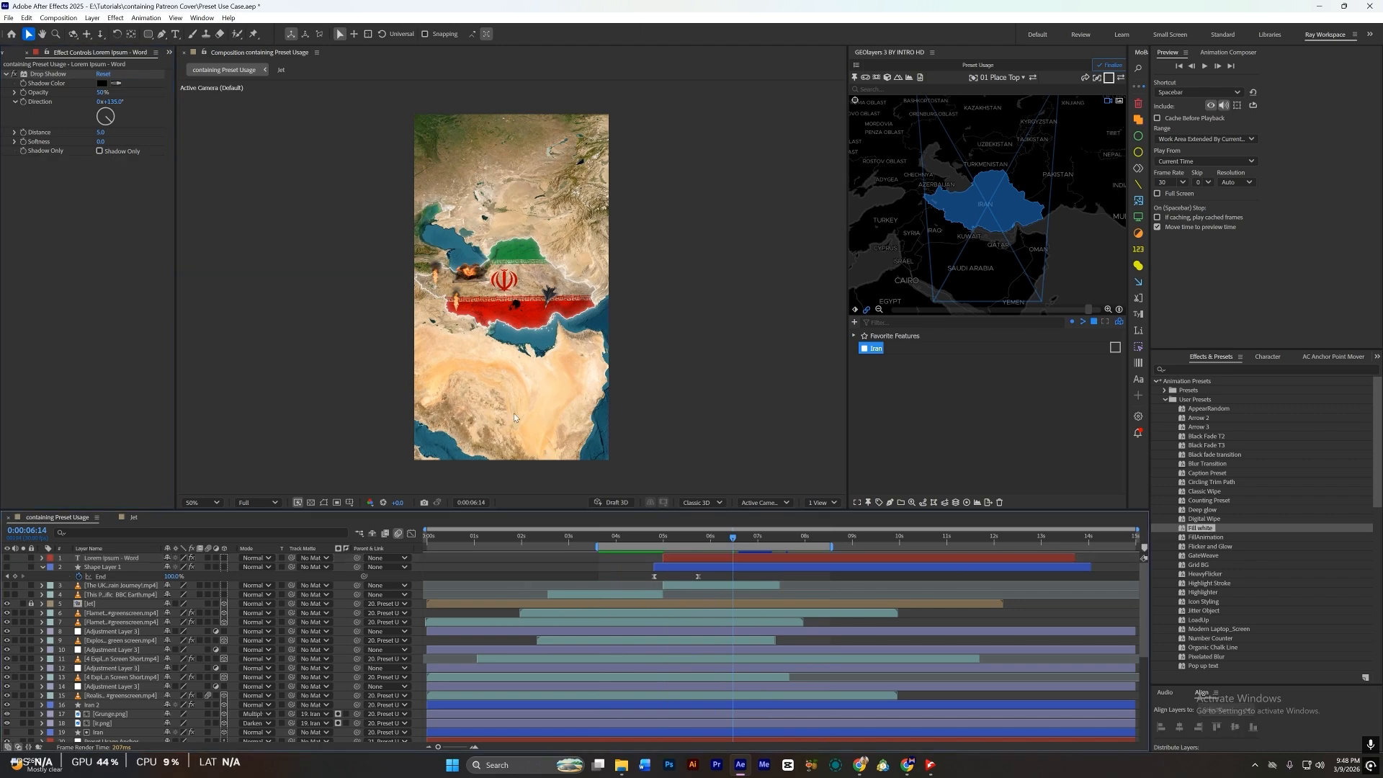
Step: Import person.png from the assets folder and place it as the topmost layer, starting just before 5 seconds
click(17, 56)
click(11, 56)
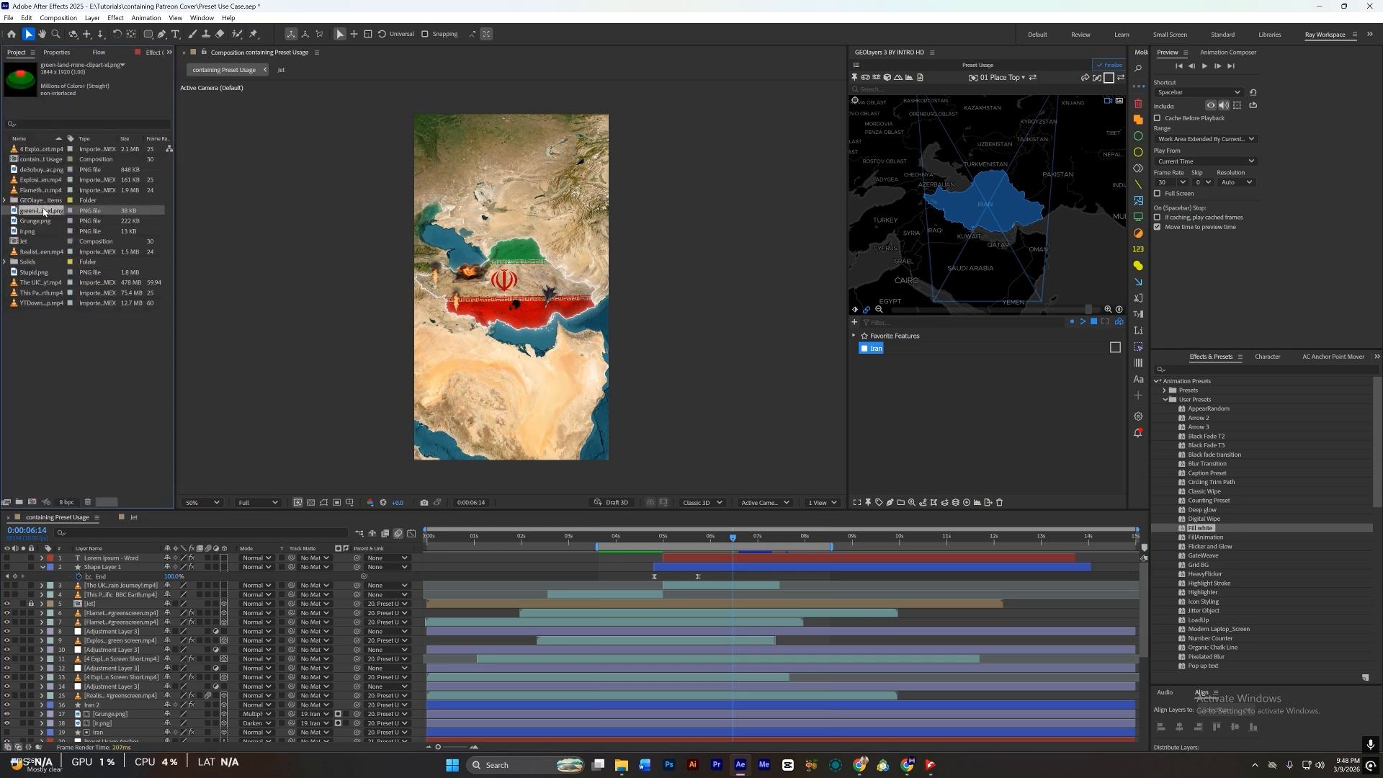
double_click(95, 347)
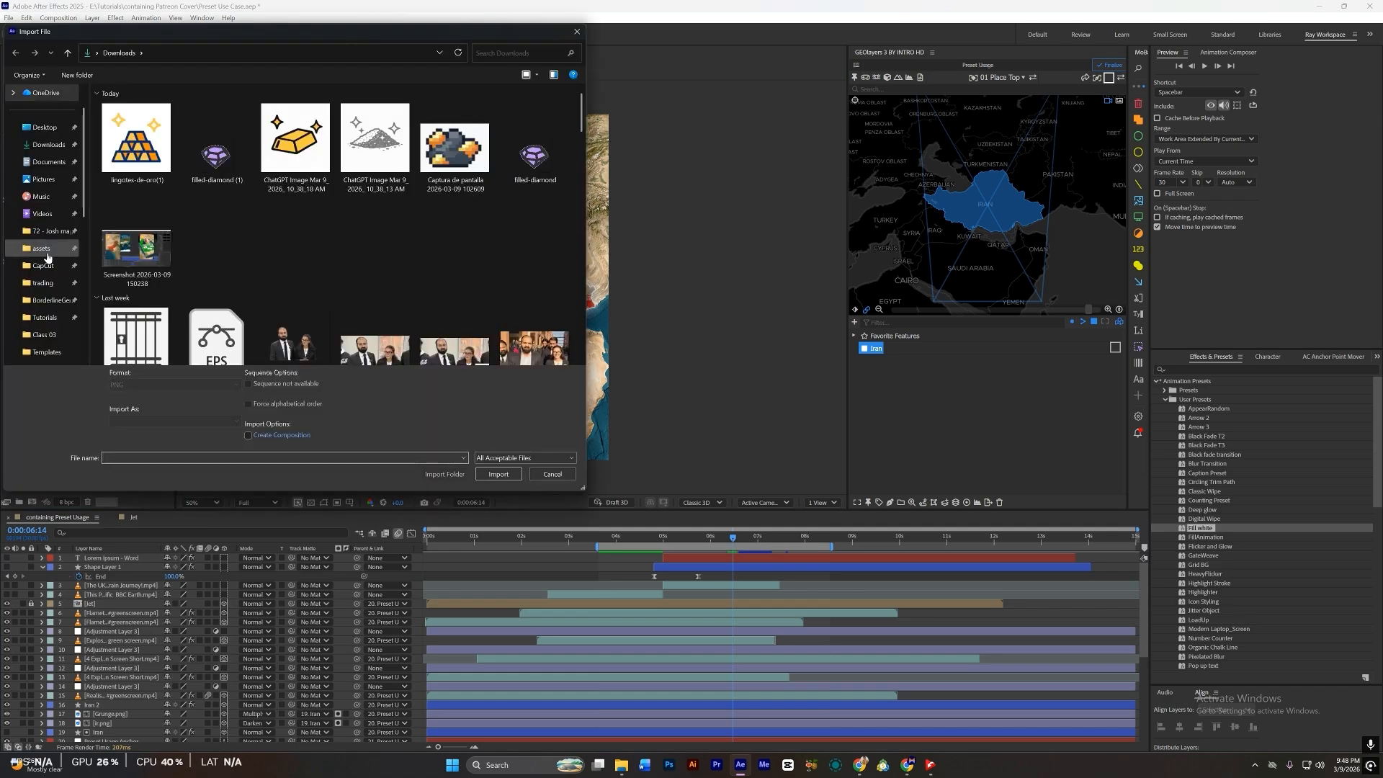
double_click(251, 211)
double_click(241, 183)
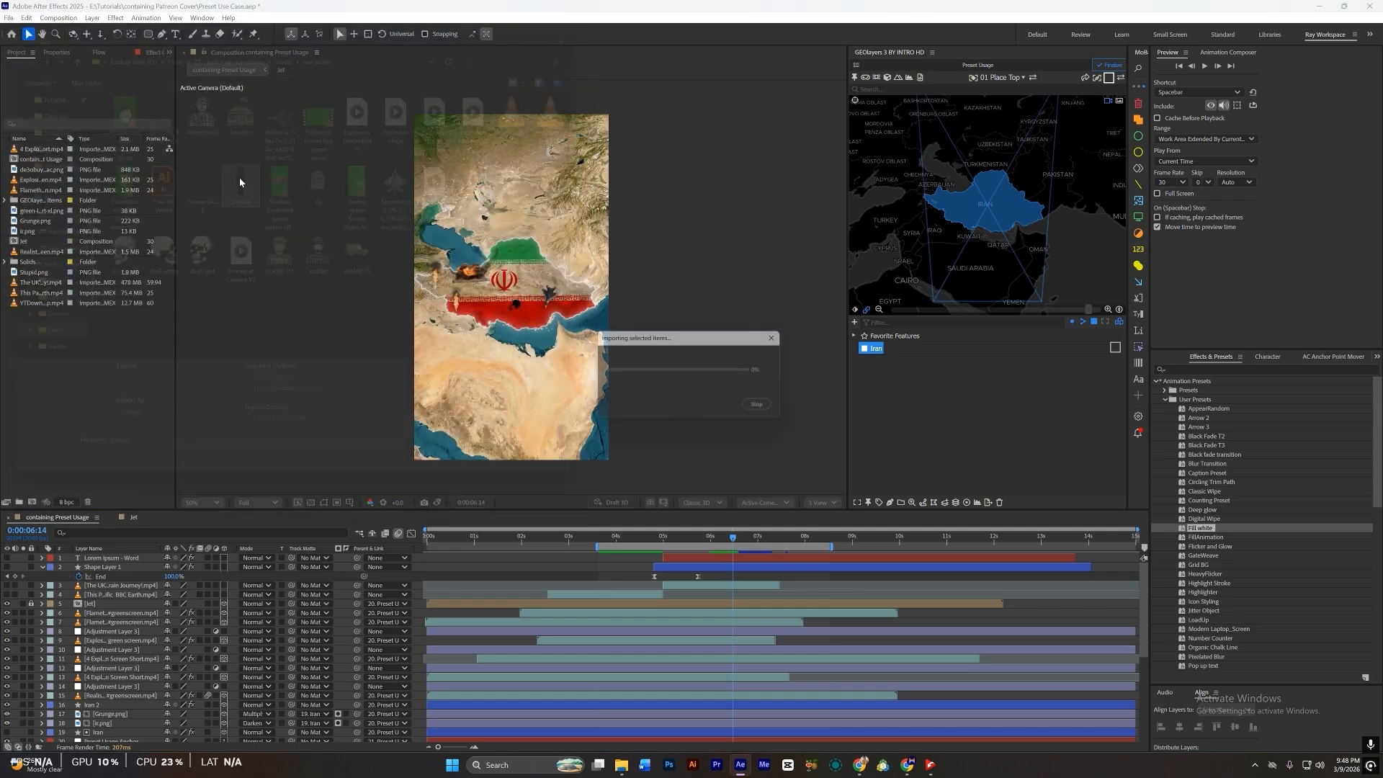
mouse_move(36, 251)
mouse_down()
mouse_move(663, 468)
mouse_move(657, 558)
mouse_up()
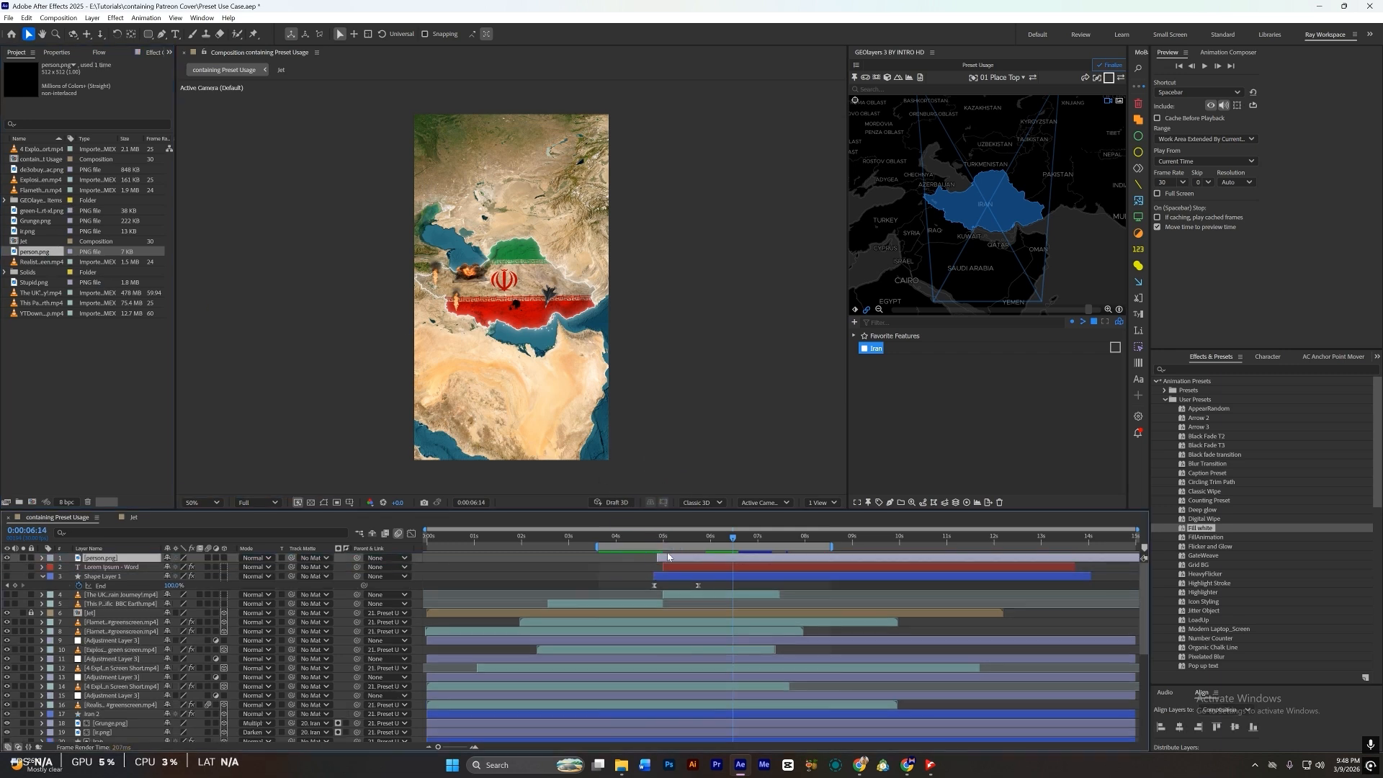
Step: Apply the Fill white preset to the person.png layer and examine the white fill and drop shadow up close
double_click(1202, 528)
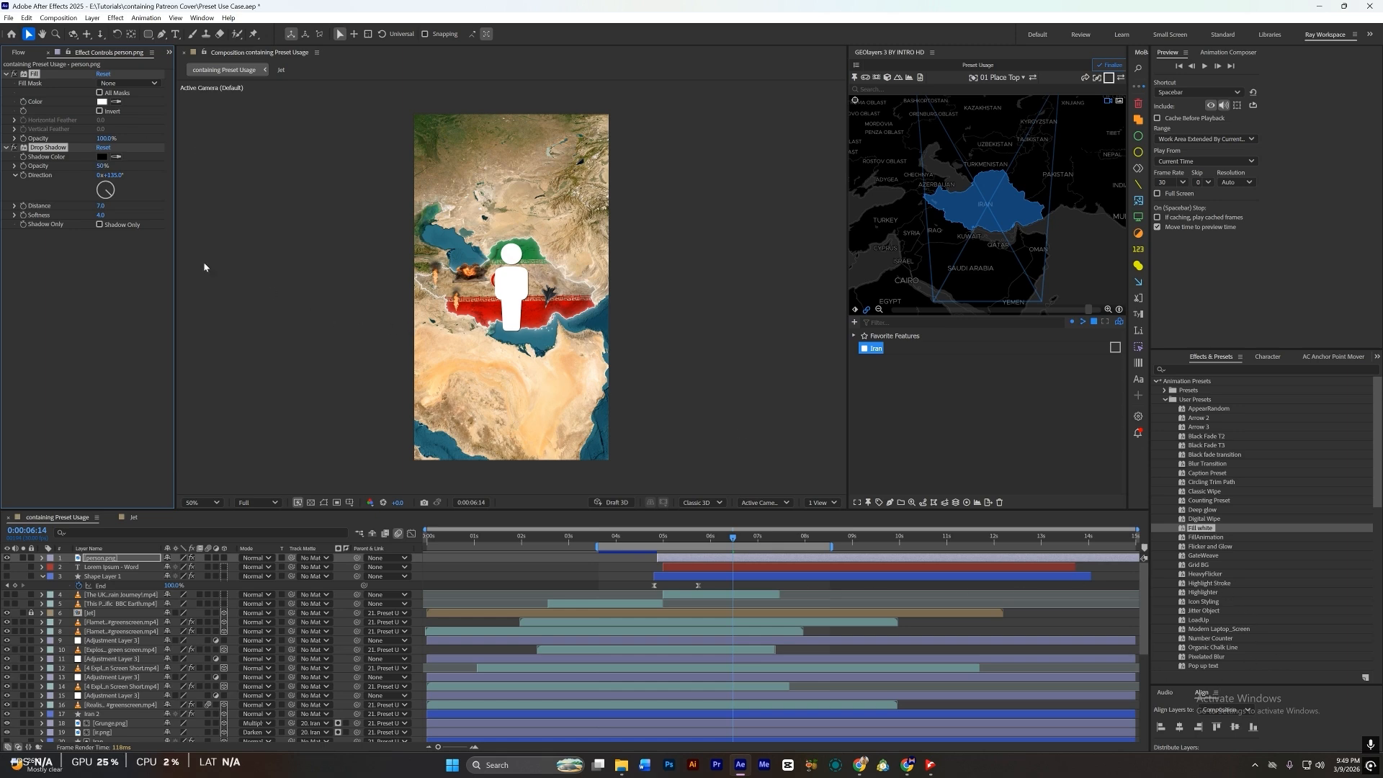
scroll(508, 307, up, 3)
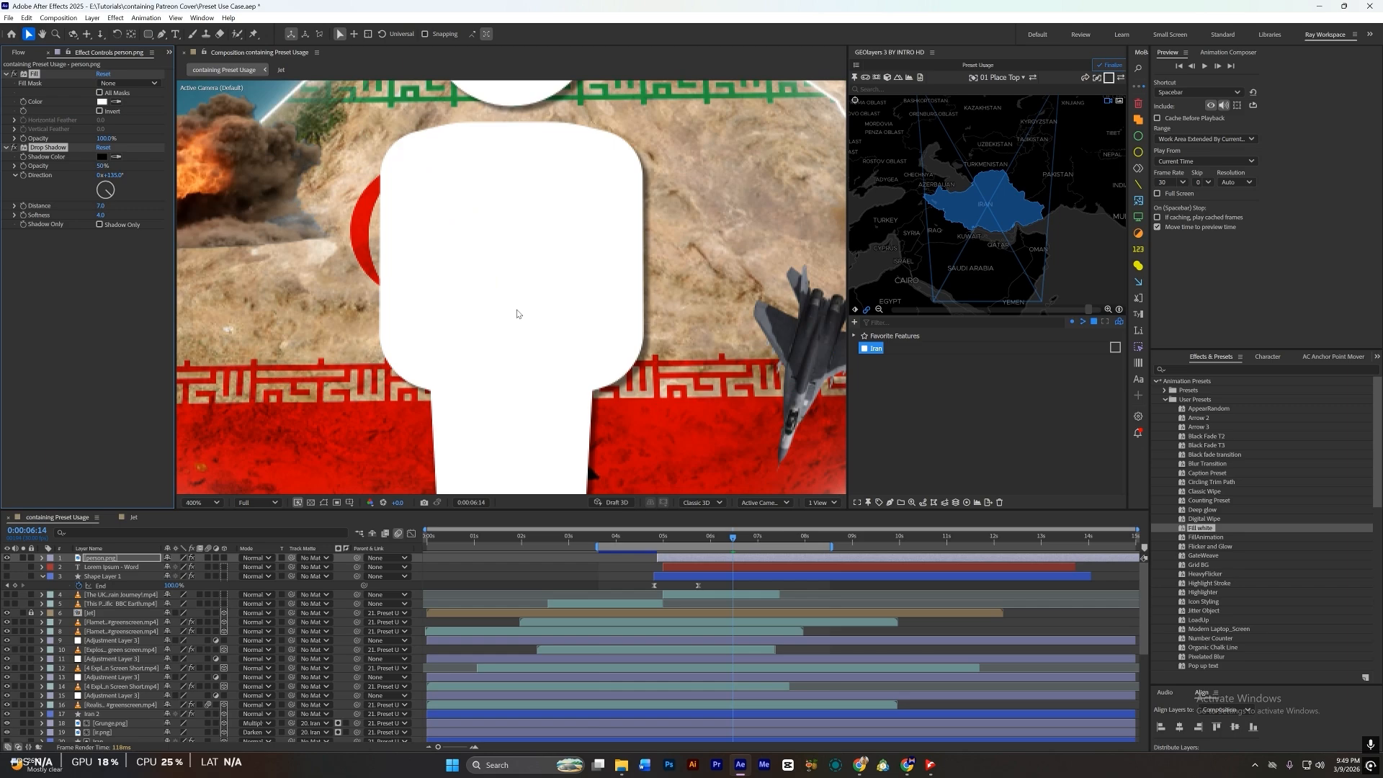
scroll(517, 311, down, 1)
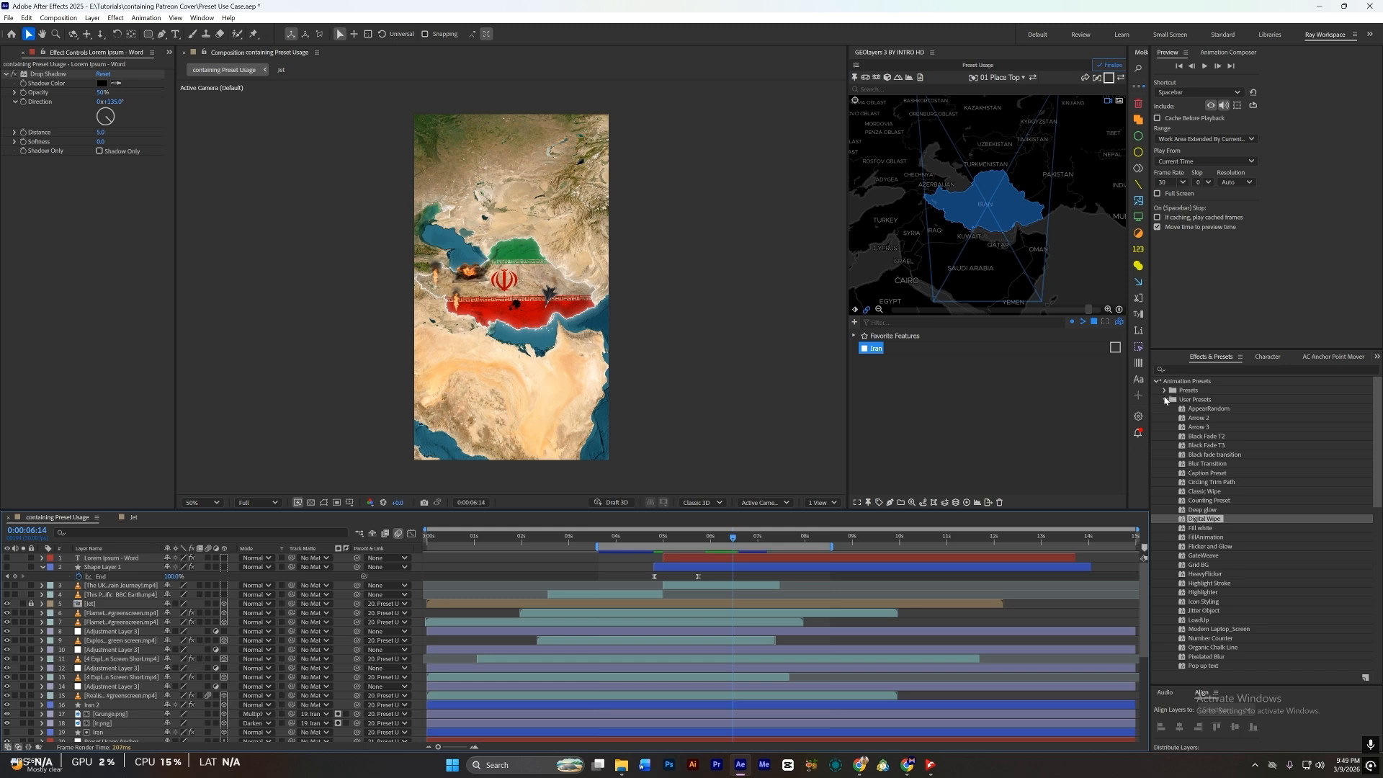
Step: Apply the Digital Wipe preset to a new topmost solid, reveal its keyframes and align the middle of the wipe with 0:00:05:00
drag(1204, 519, 818, 556)
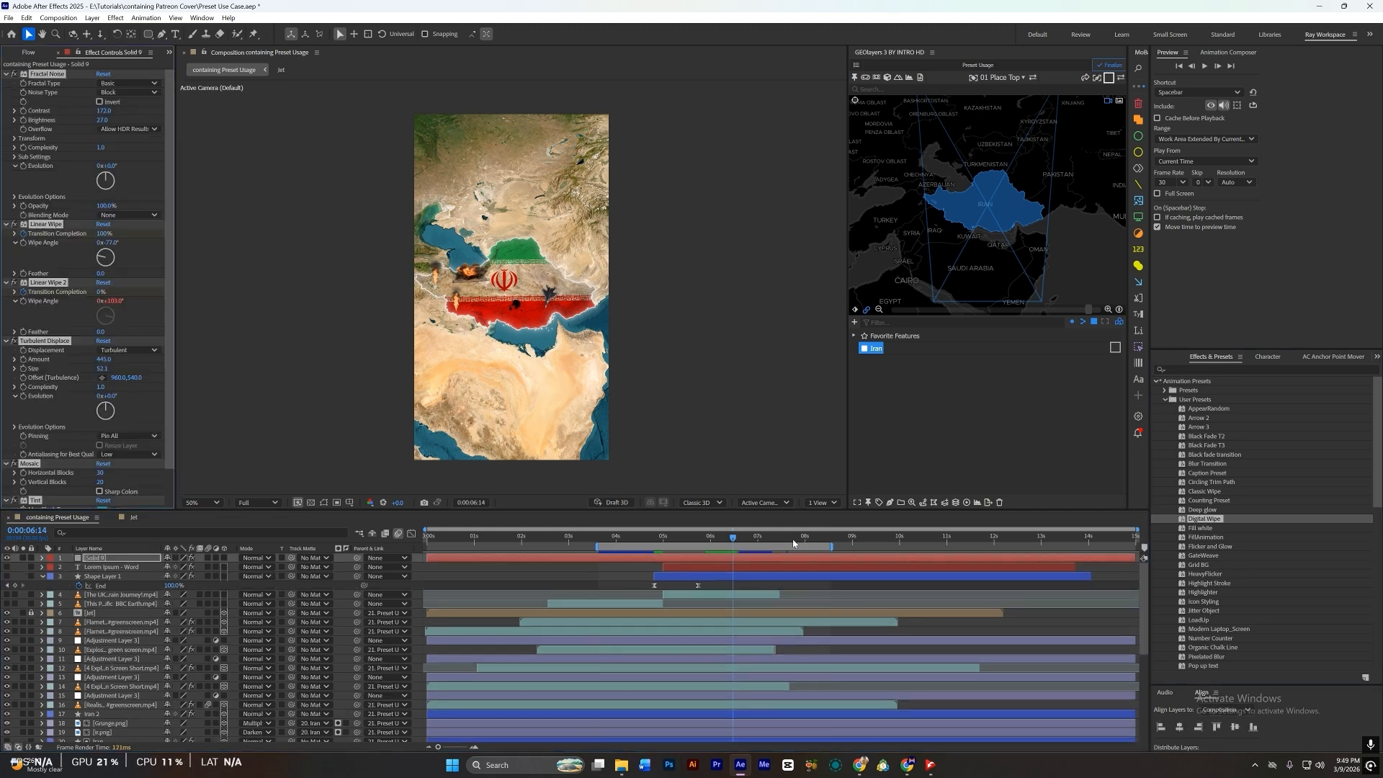
key(u)
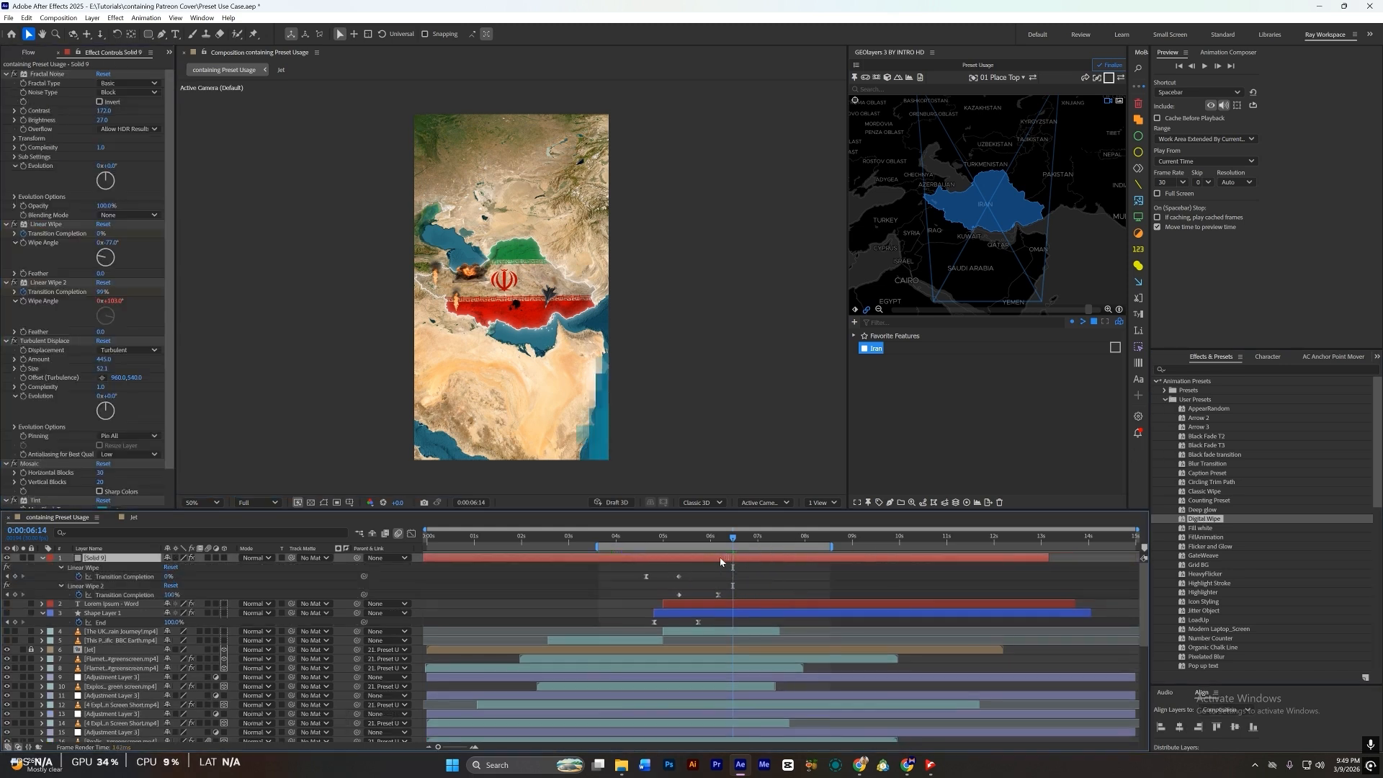
scroll(674, 566, up, 1)
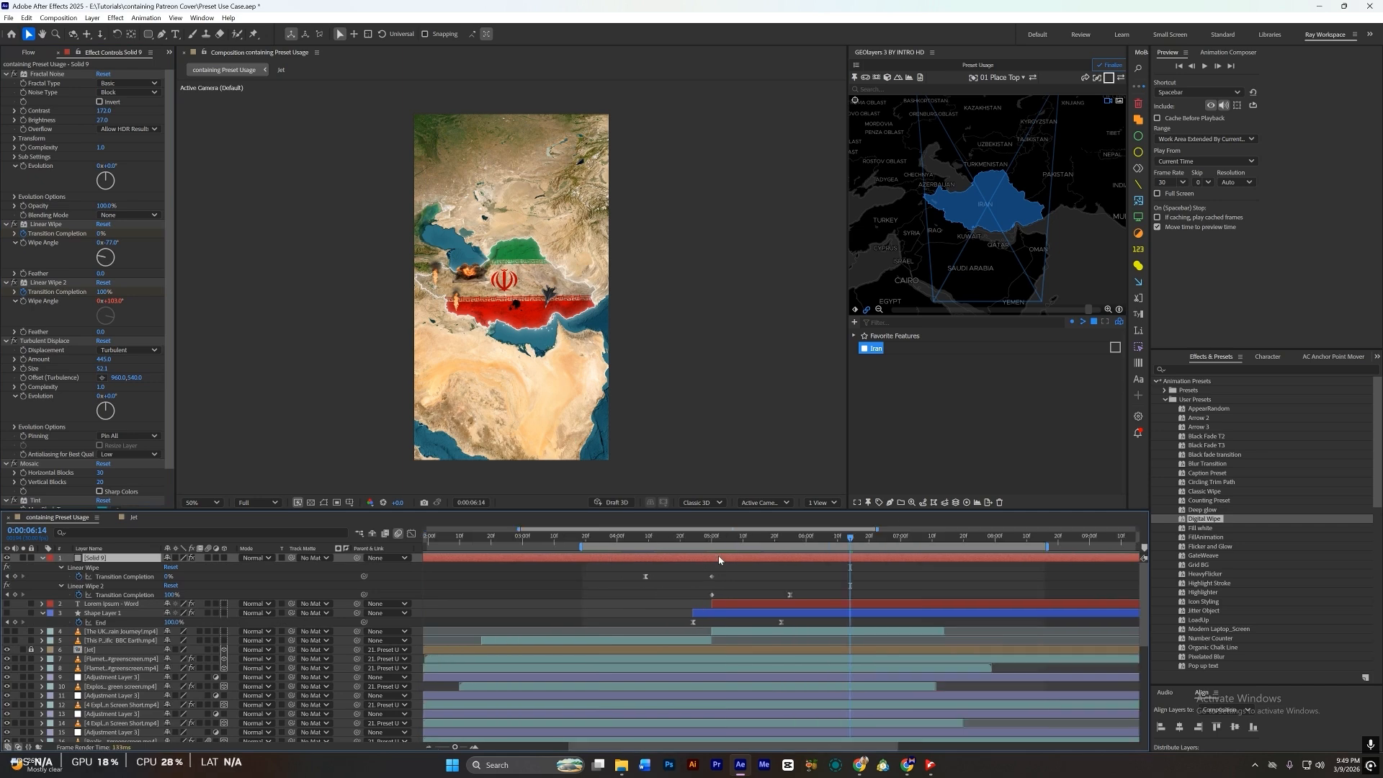
mouse_move(709, 538)
mouse_down()
mouse_move(627, 549)
mouse_move(705, 558)
mouse_up()
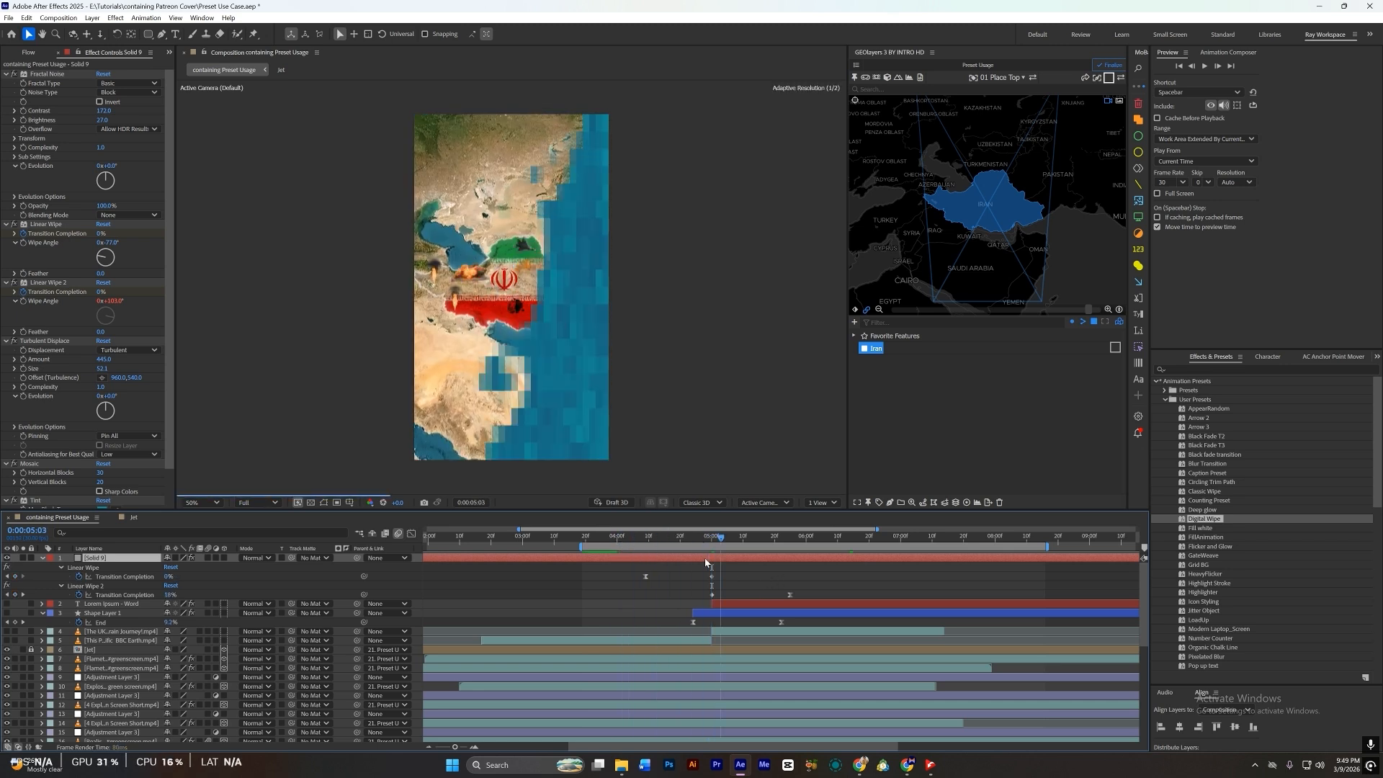
Step: Set Map White To in the Digital Wipe solid's Tint effect to black
scroll(106, 496, down, 2)
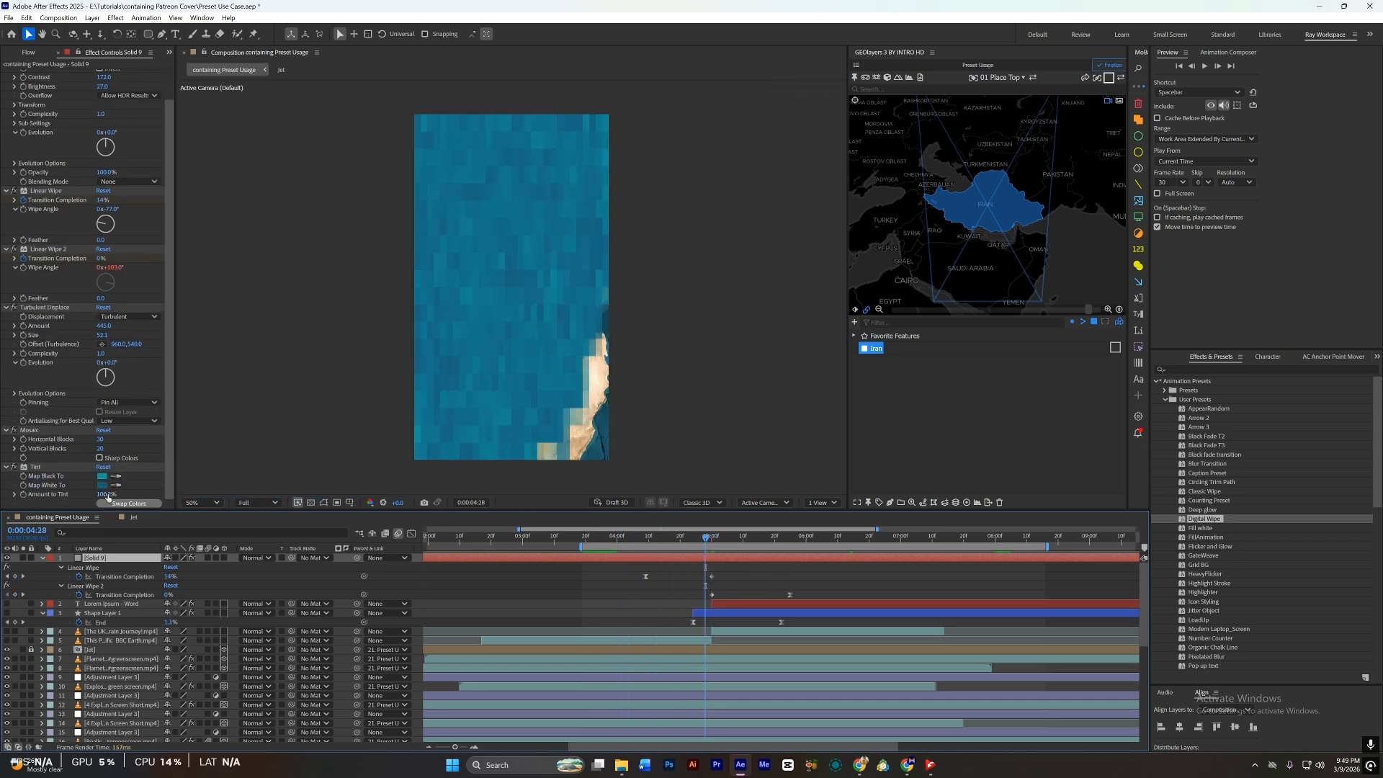
click(102, 486)
drag(851, 421, 833, 443)
click(1056, 309)
Step: Set the Tint effect's Map Black To colour to dark grey 333333 and preview the wipe from 0:00:04:00
click(104, 476)
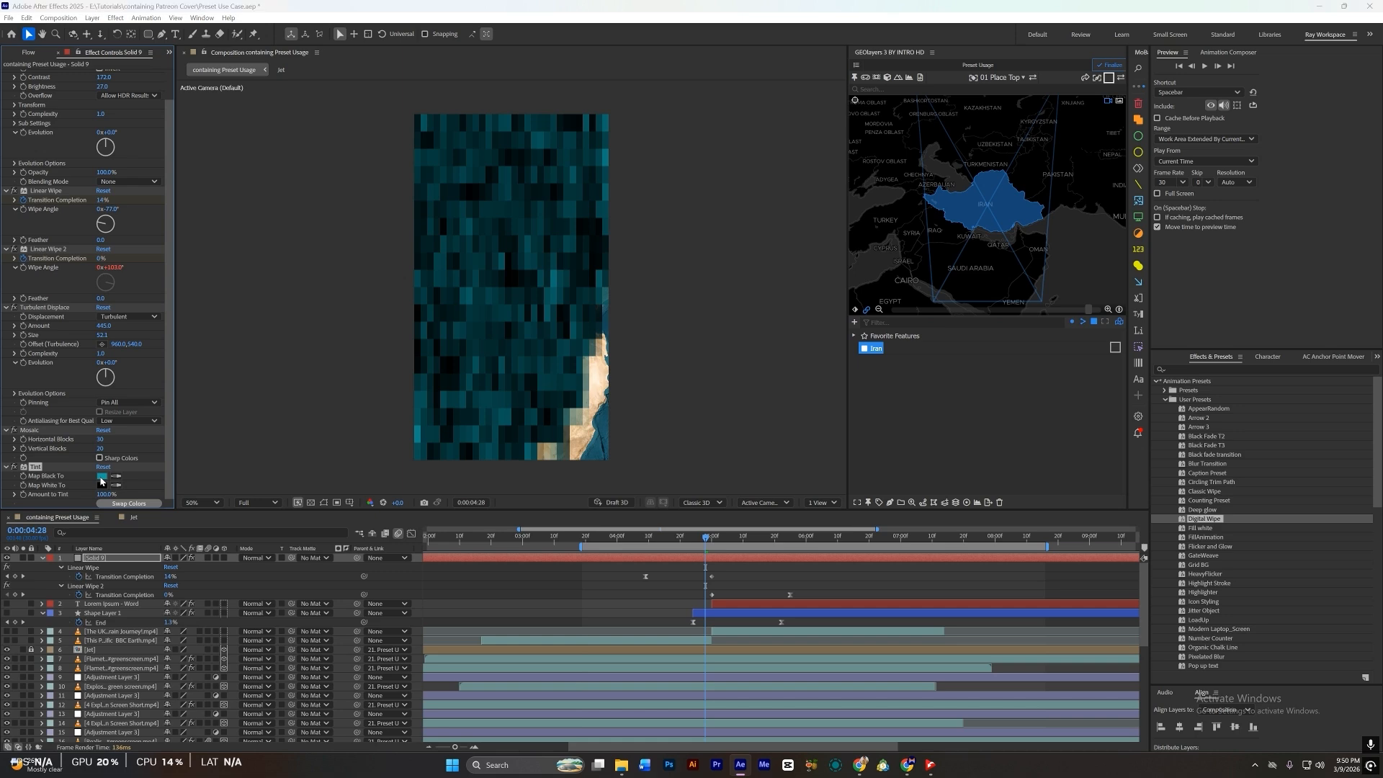
click(830, 413)
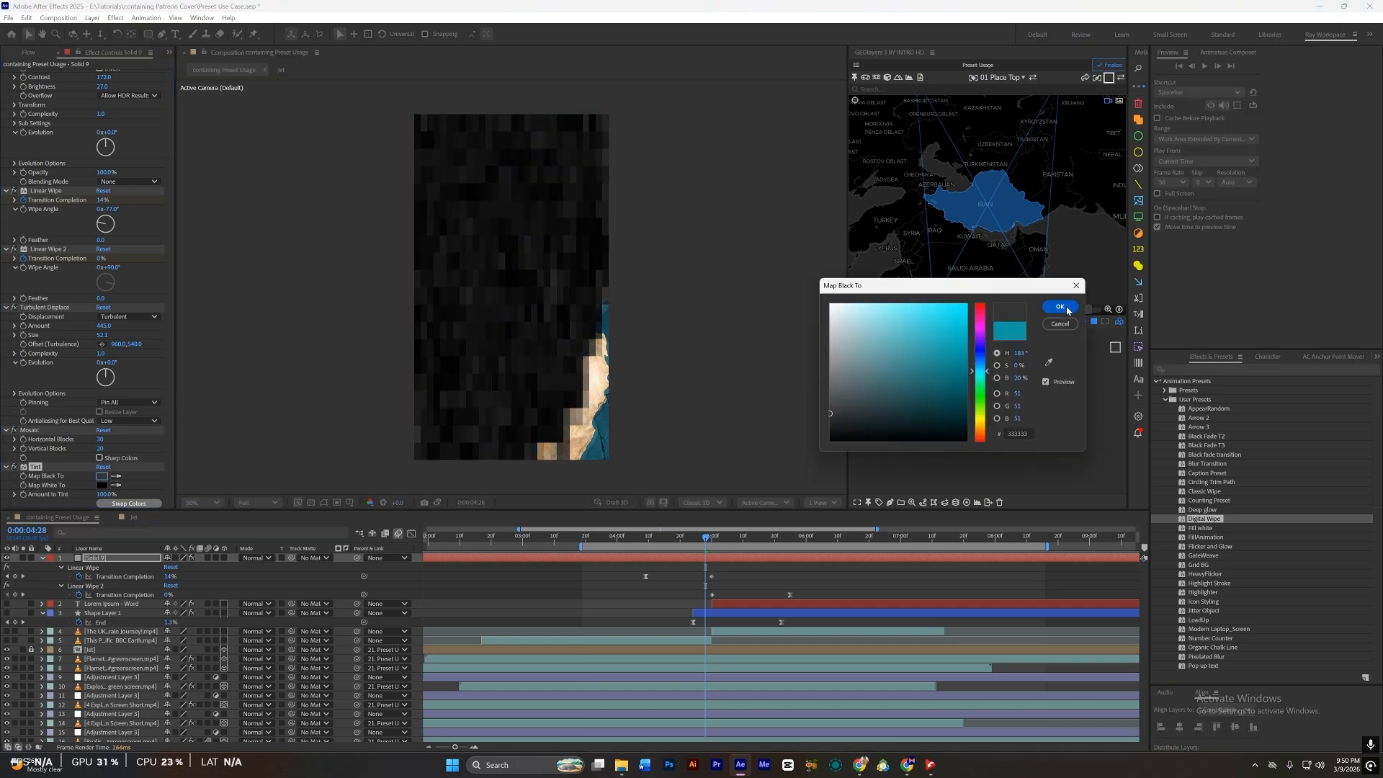
click(1066, 310)
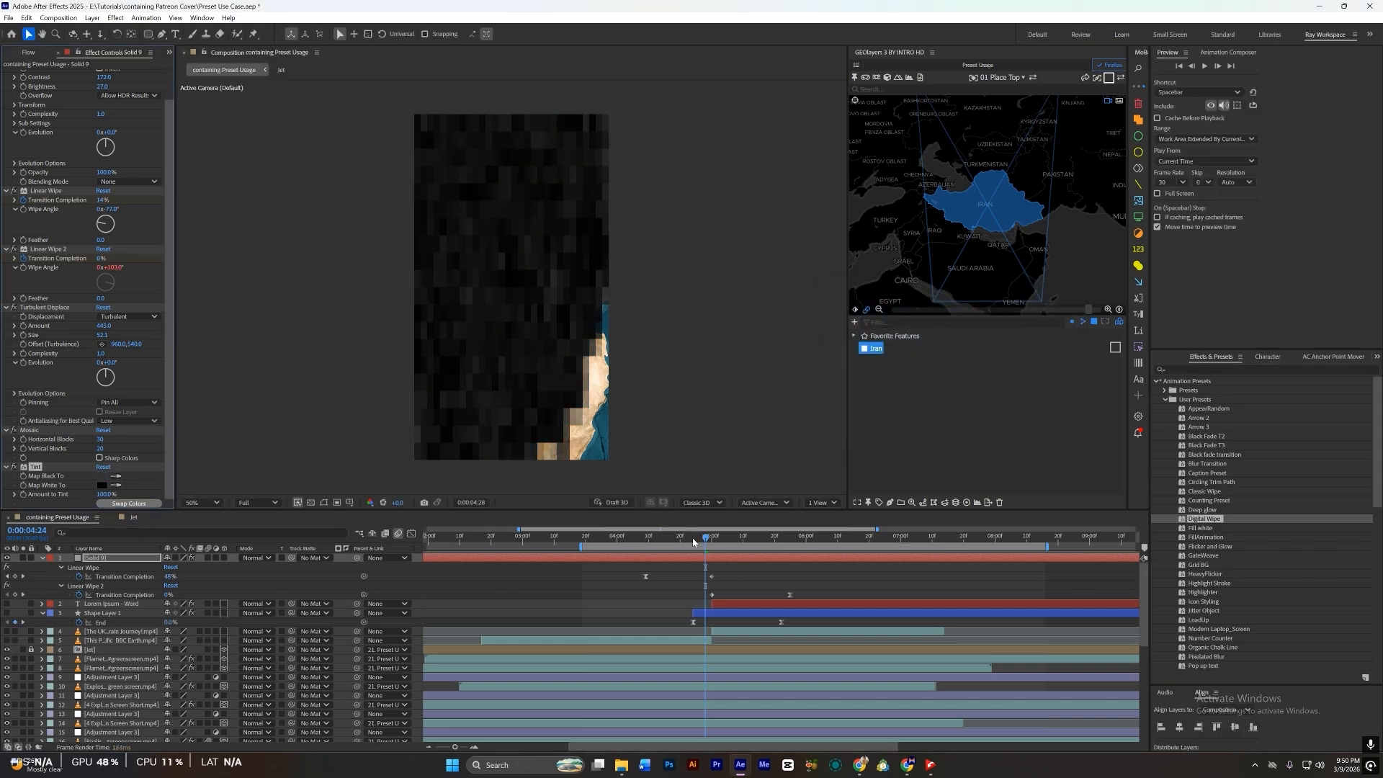
click(617, 536)
key(space)
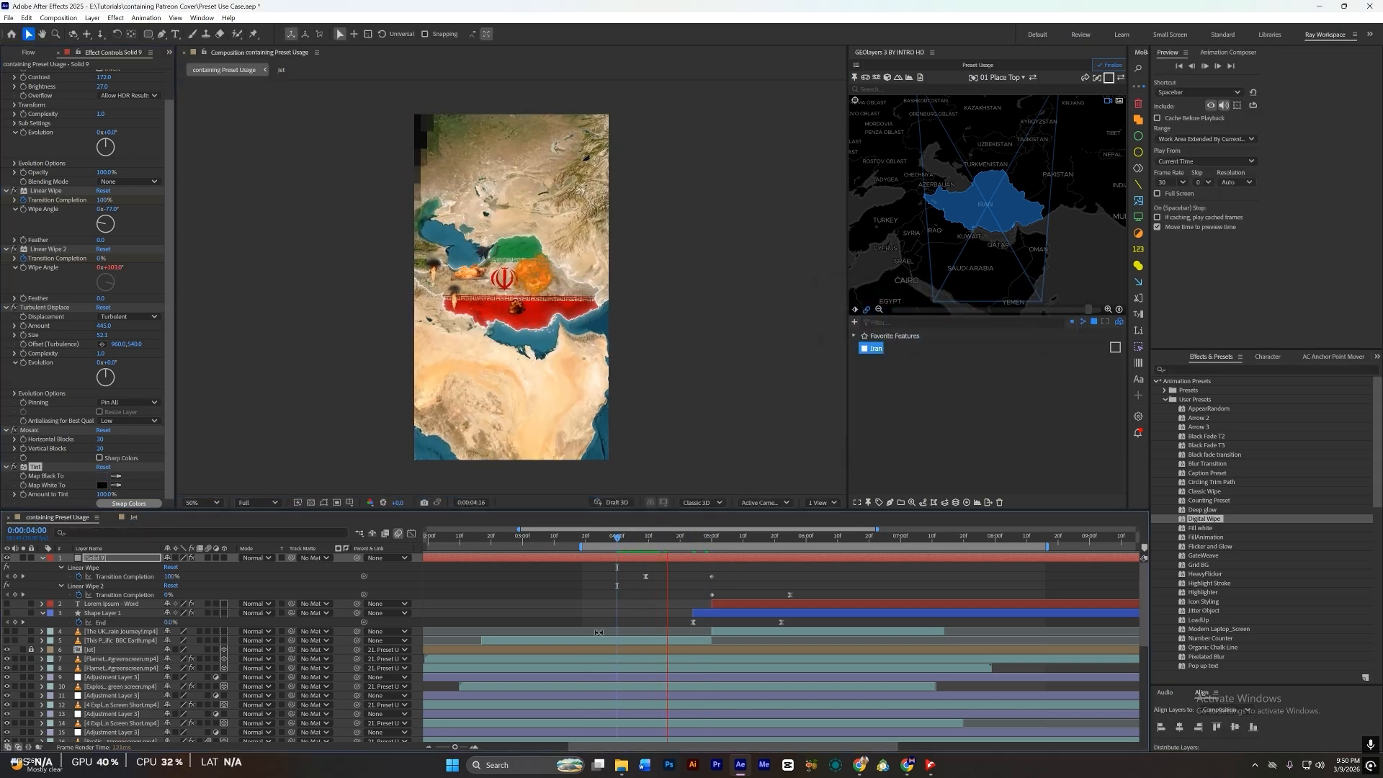
Step: Compress the keyframes of both Linear Wipe transitions, shift them so the wipes meet near 0:00:05:00, and preview from 0:00:04:08
drag(830, 576, 624, 595)
alt+drag(792, 595, 733, 595)
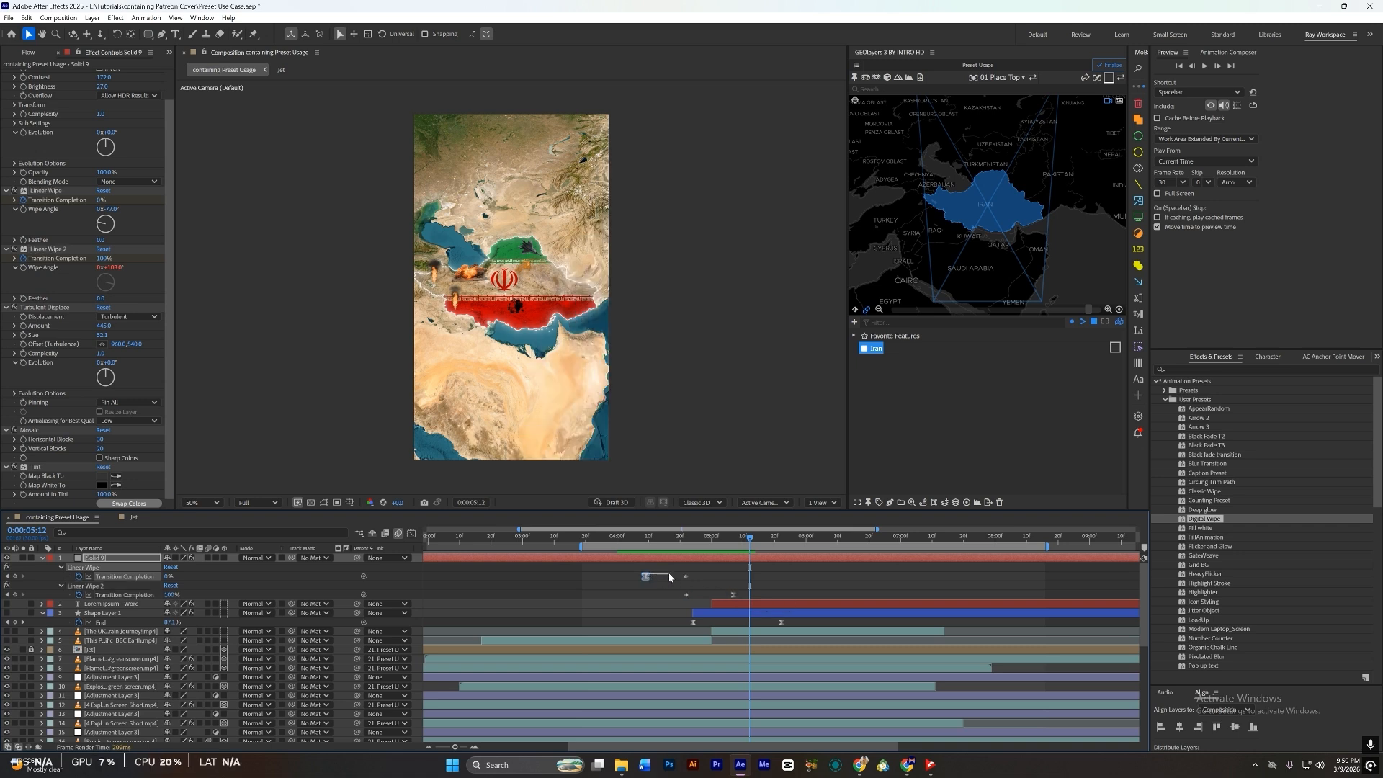
drag(626, 566, 755, 595)
click(712, 539)
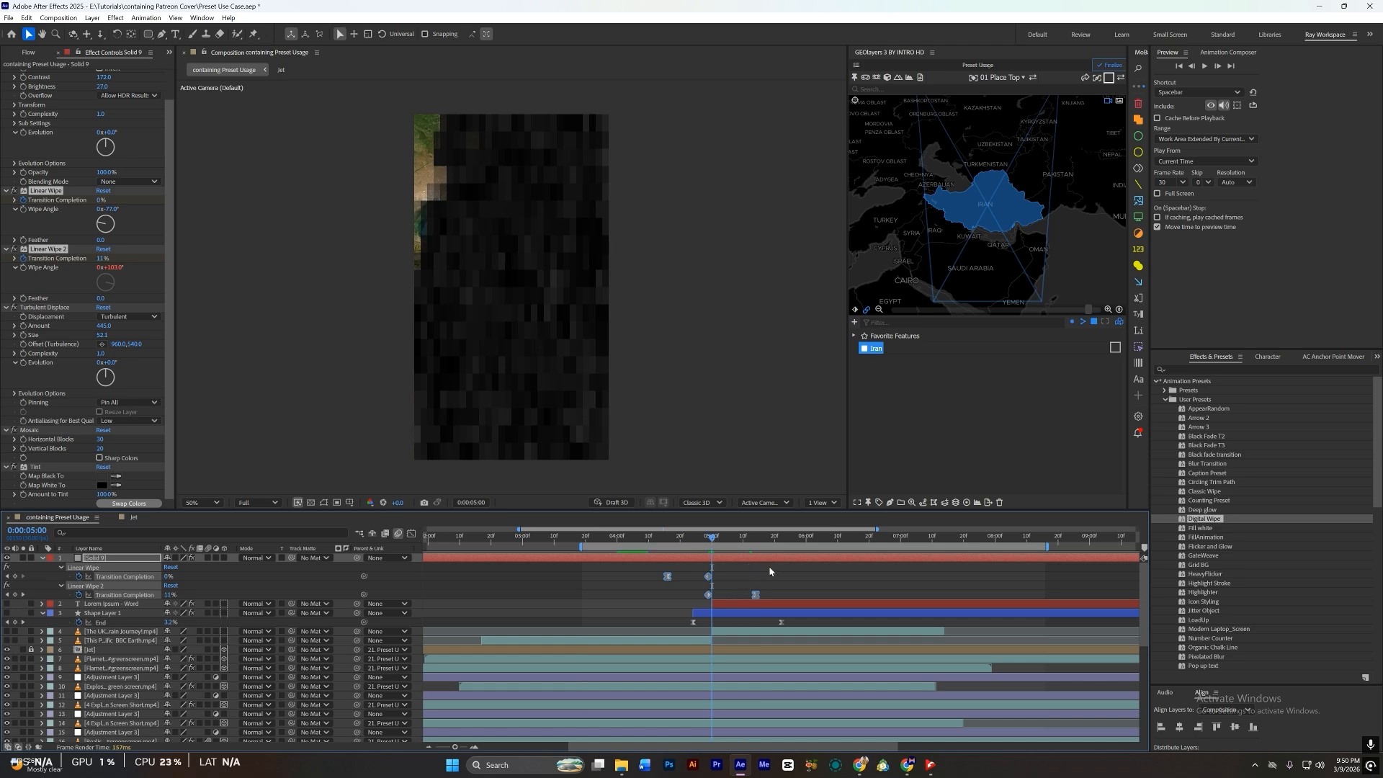
click(642, 540)
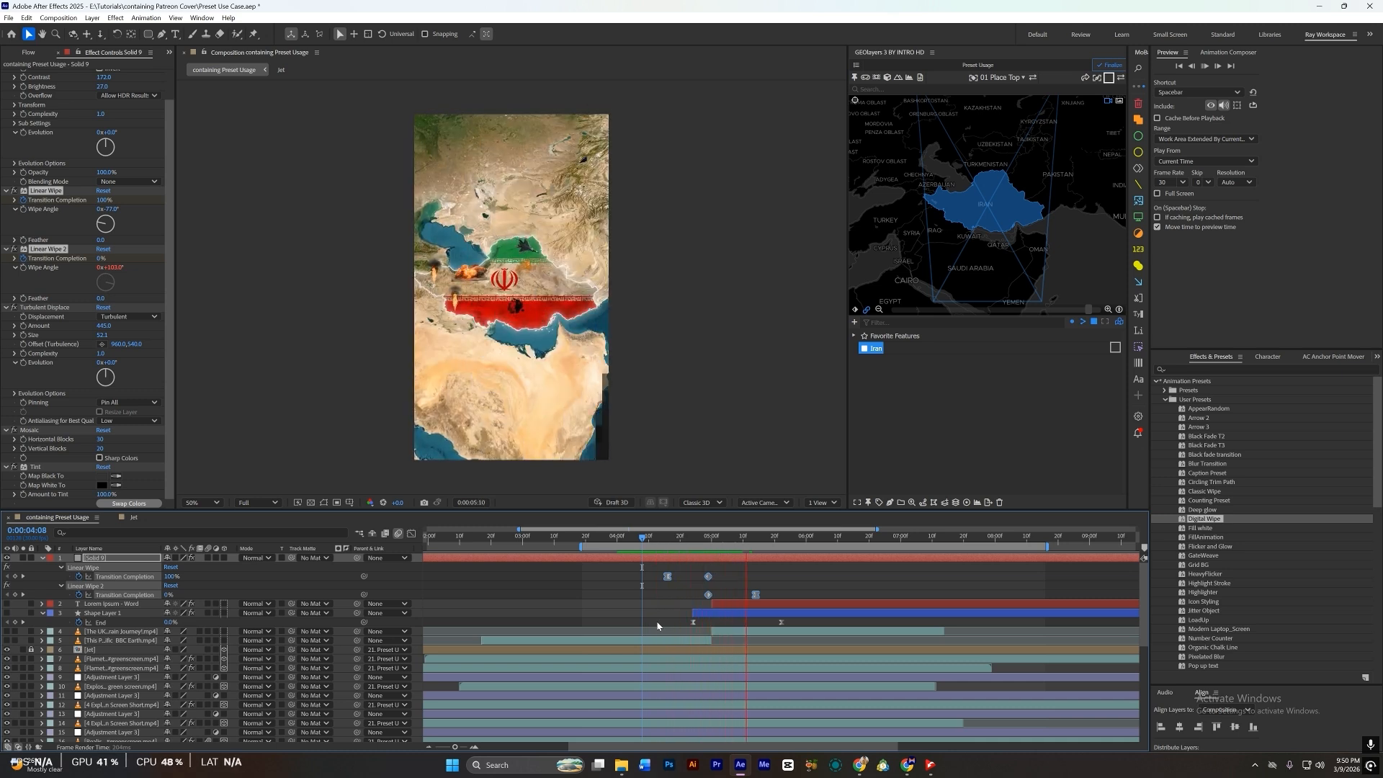
key(space)
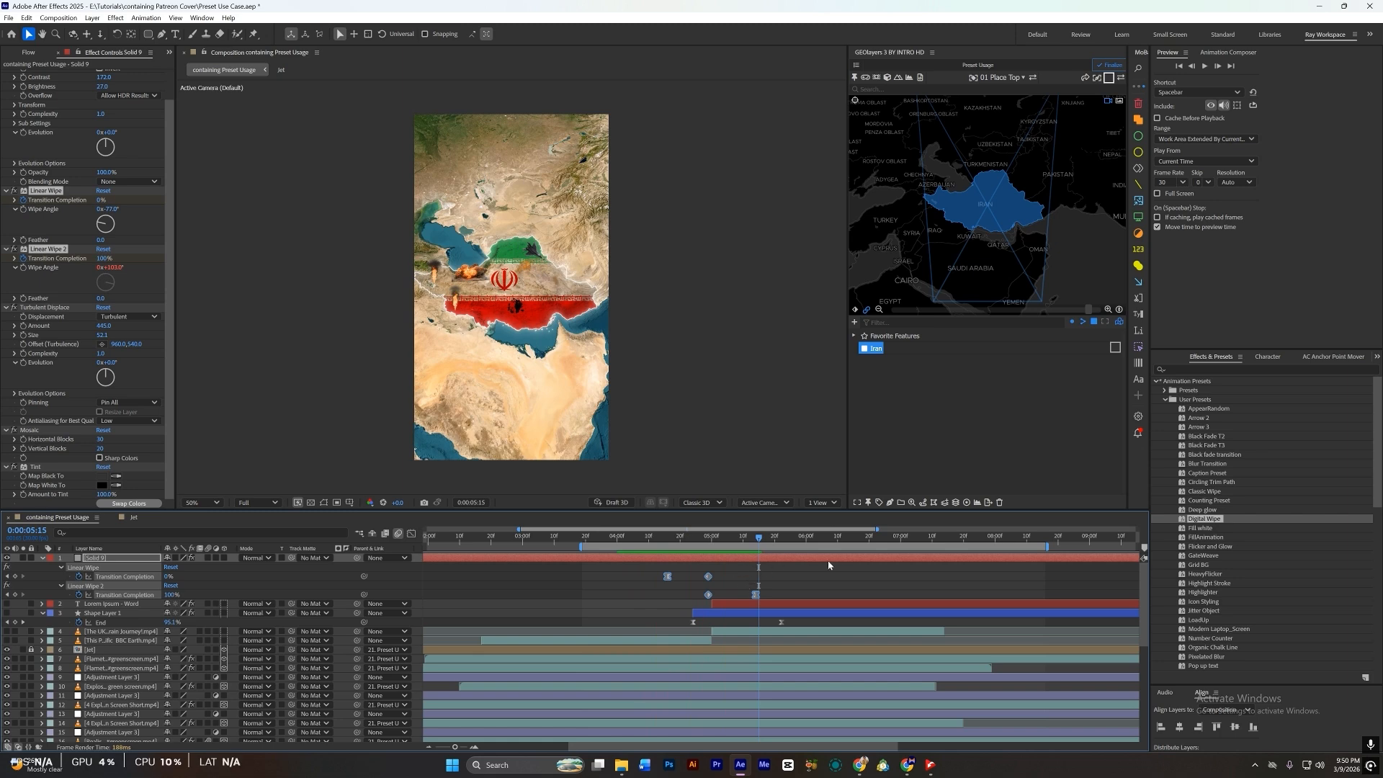
Step: Undo the wipe keyframe retiming and the Tint effect's Map Black To colour change
key(ctrl+z)
key(ctrl+z)
key(ctrl+z)
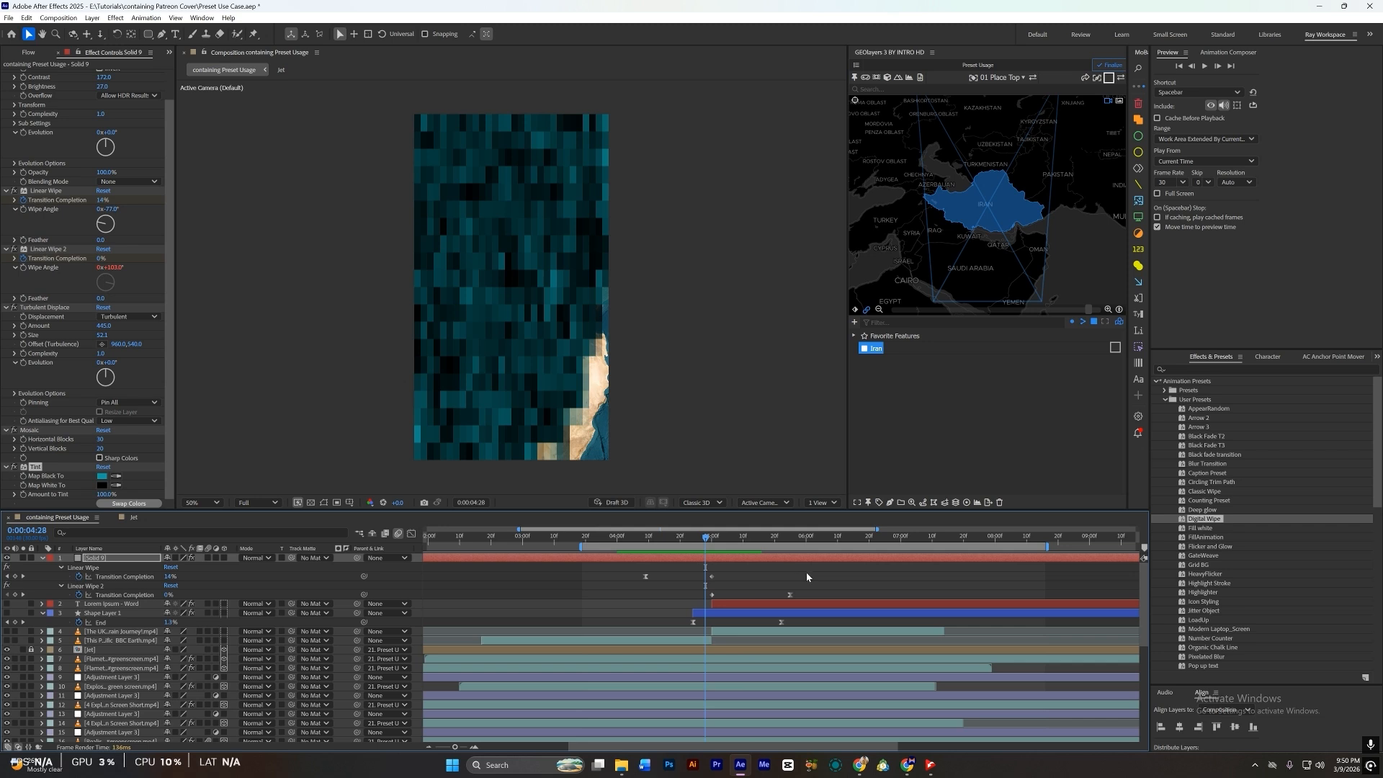
Step: Add a text layer reading "14" over the composition and trim its start to 0:00:04:28
click(806, 572)
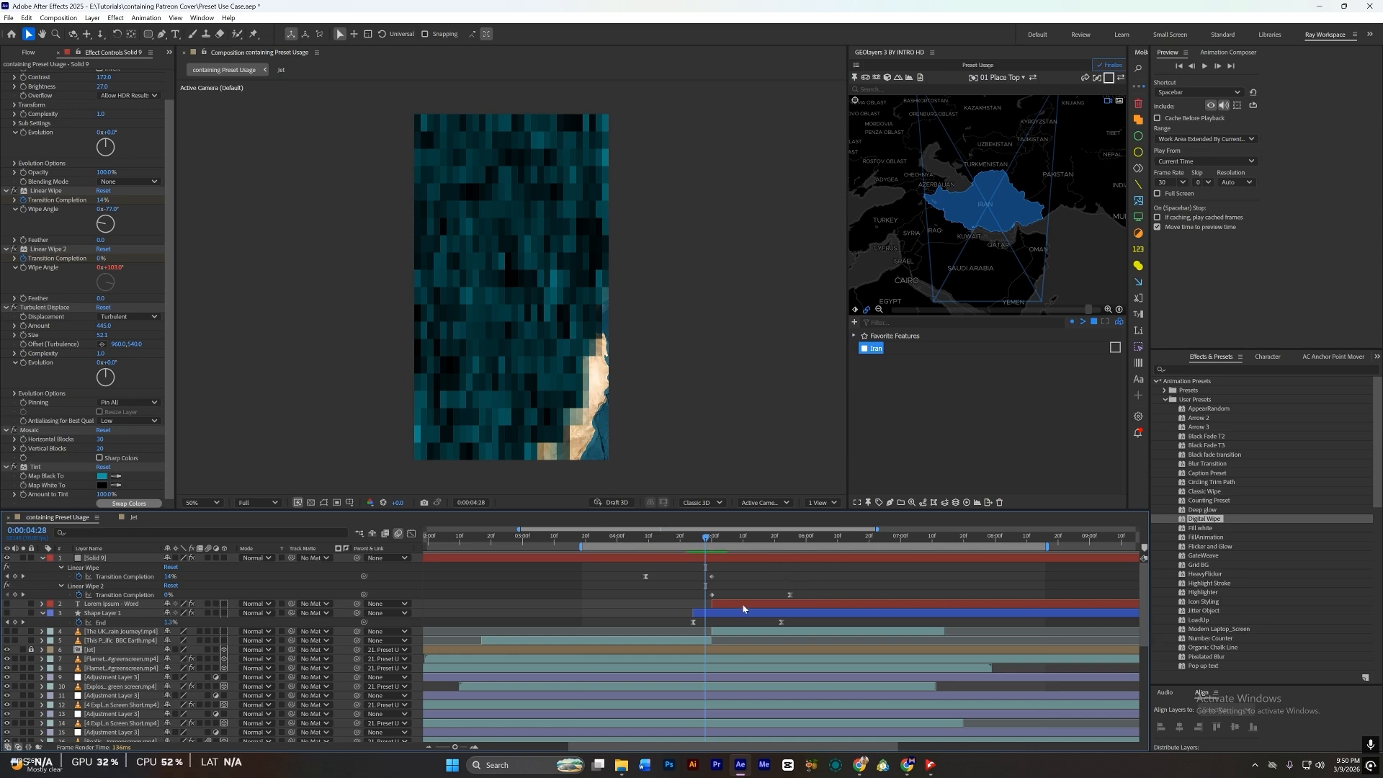
click(175, 33)
click(493, 261)
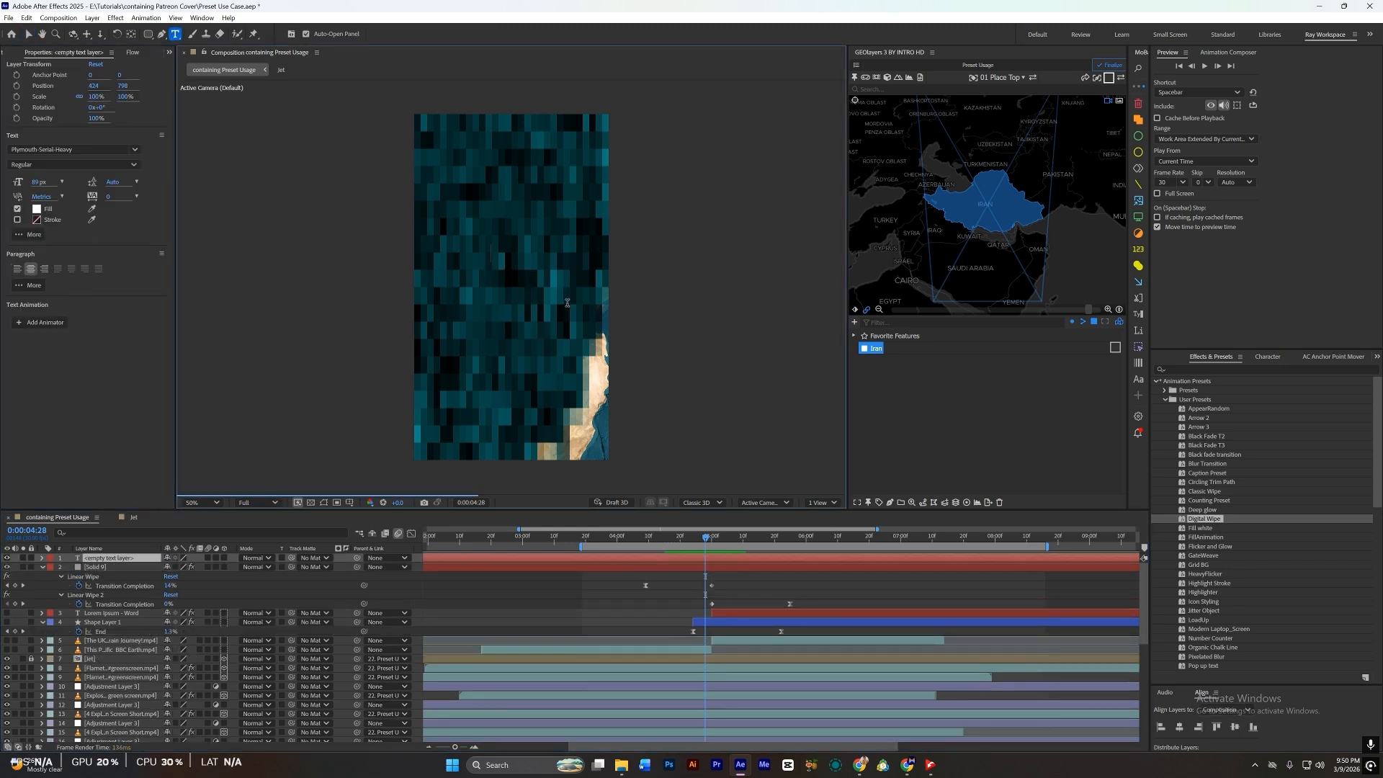
text(14)
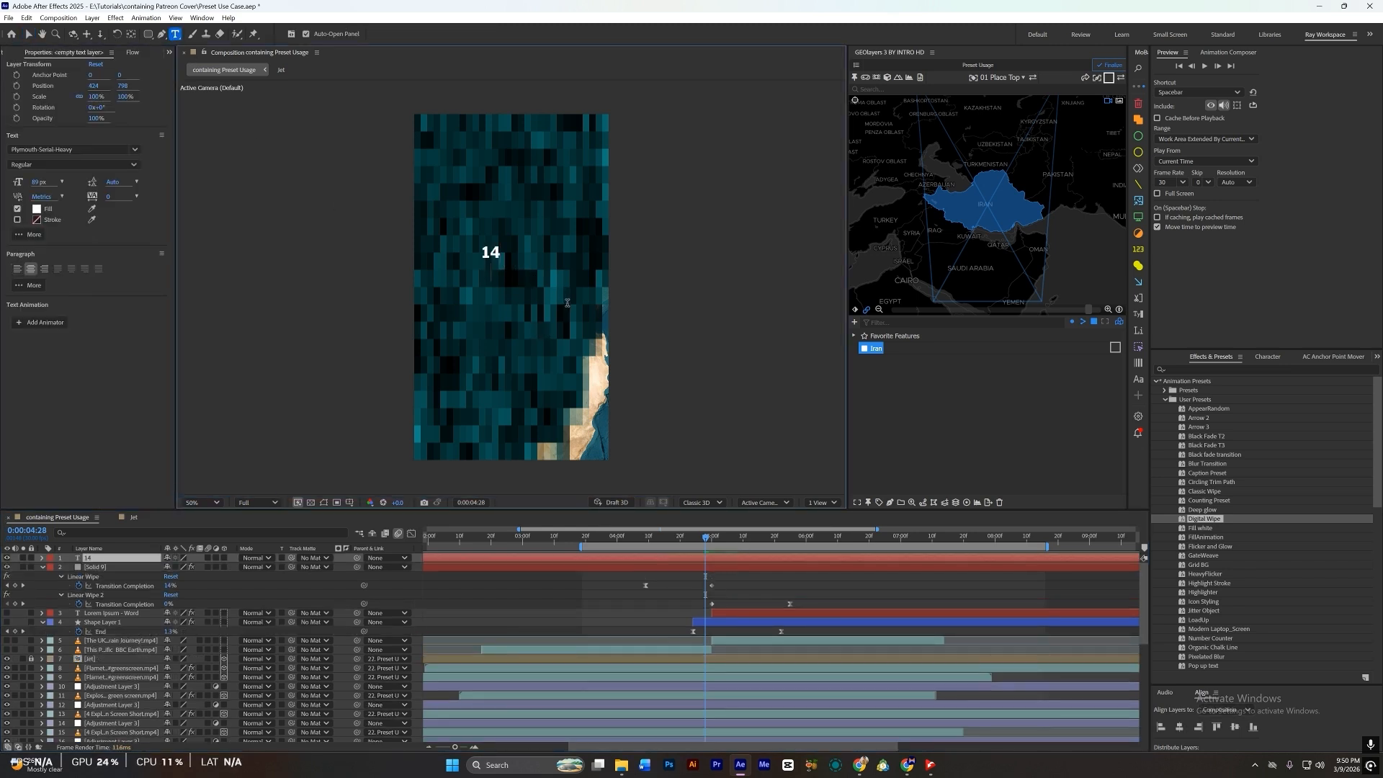
click(710, 563)
key(alt+bracketleft)
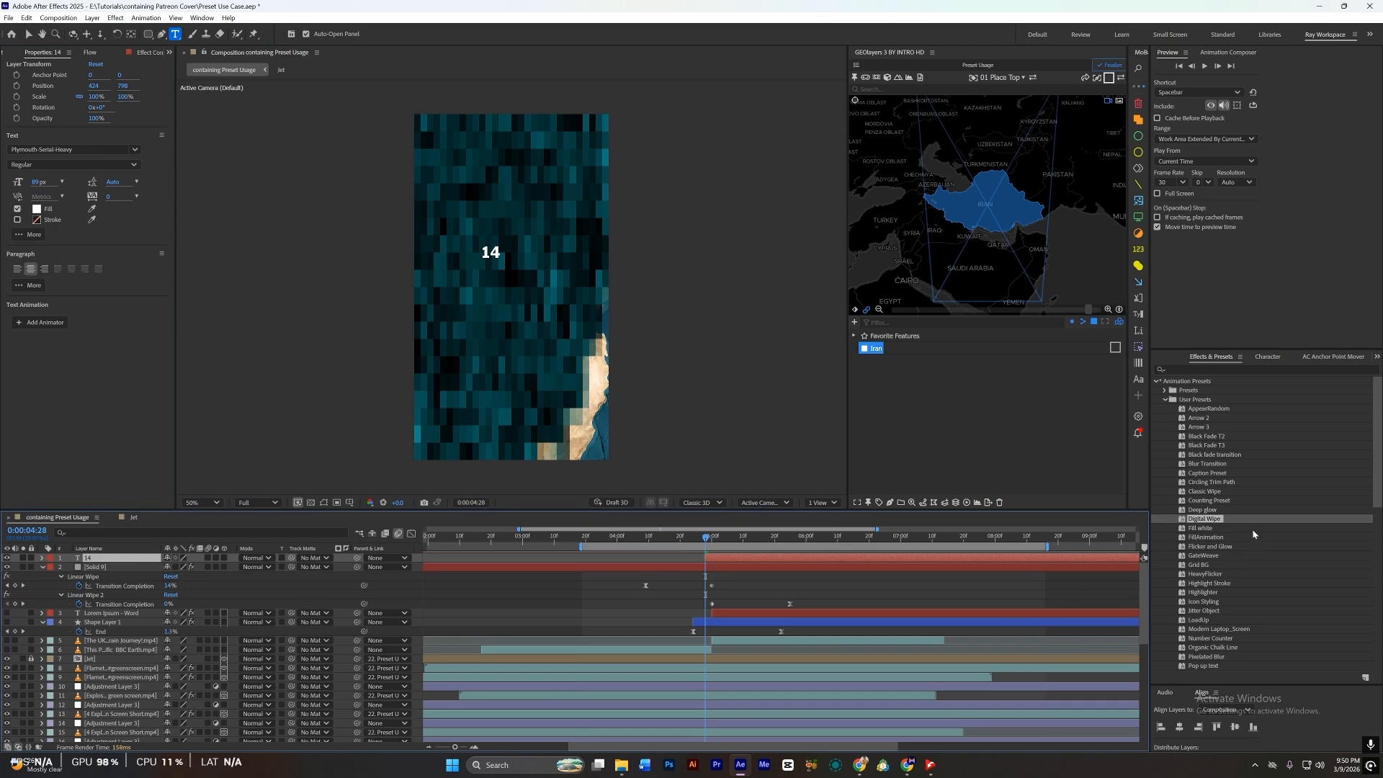
Step: Apply the Counting Preset to the text layer, reviewing its animated count before removing the layer
double_click(1210, 500)
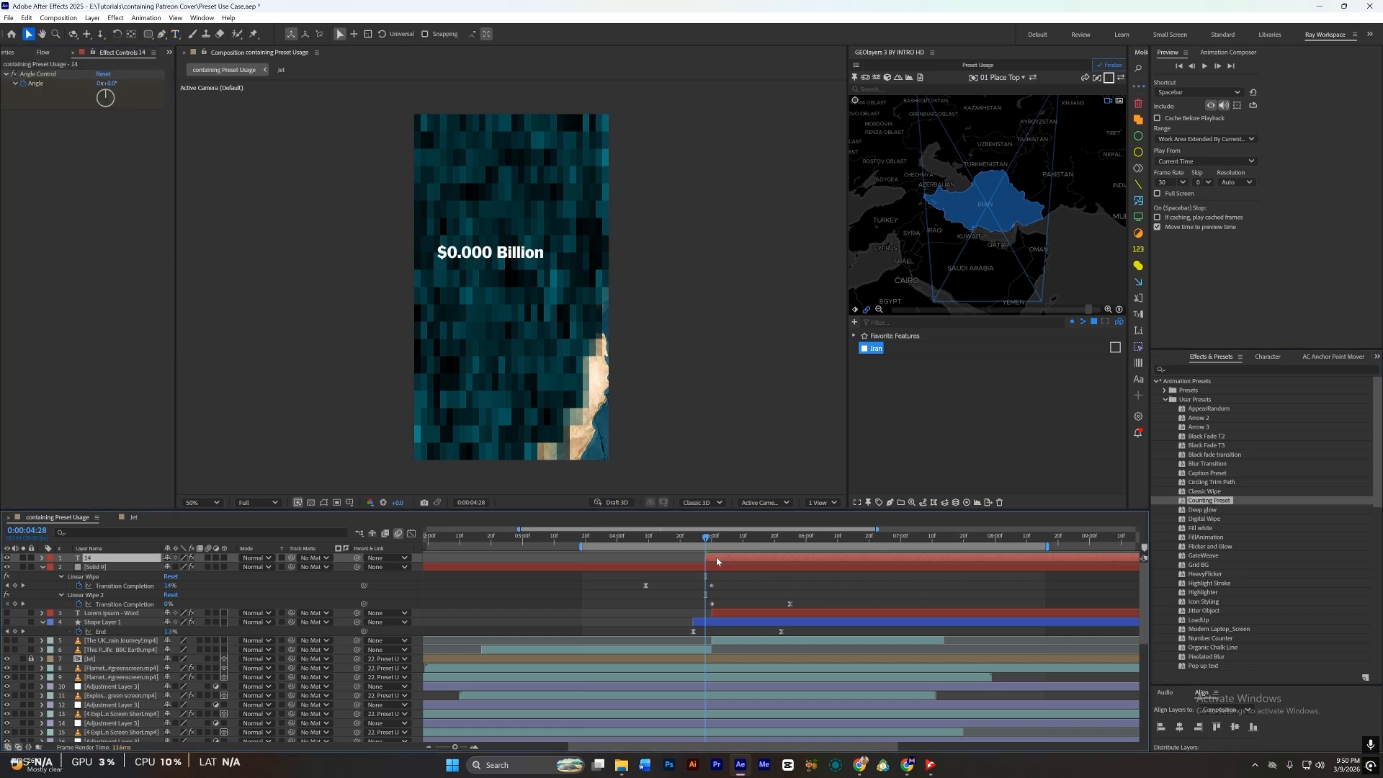
key(u)
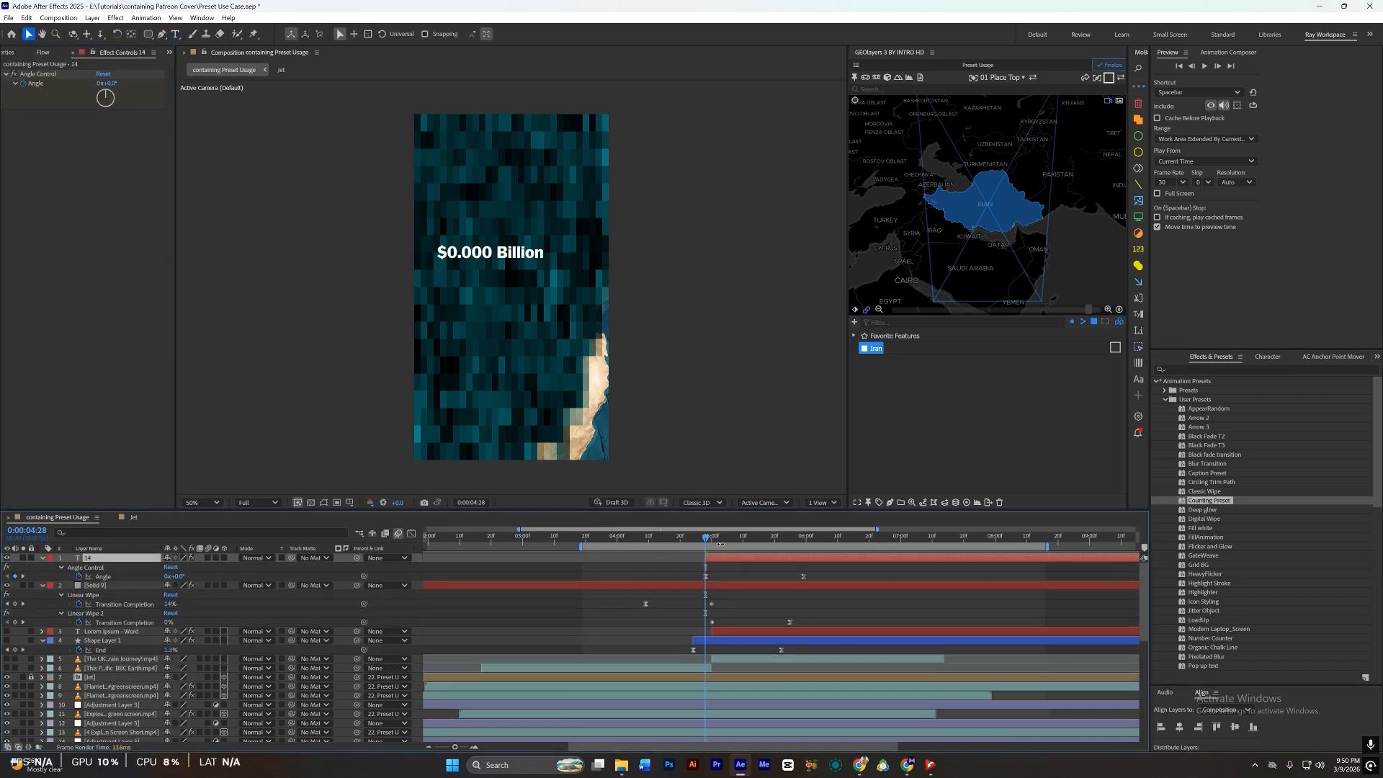
mouse_move(800, 539)
mouse_down()
mouse_move(811, 549)
mouse_move(796, 565)
mouse_up()
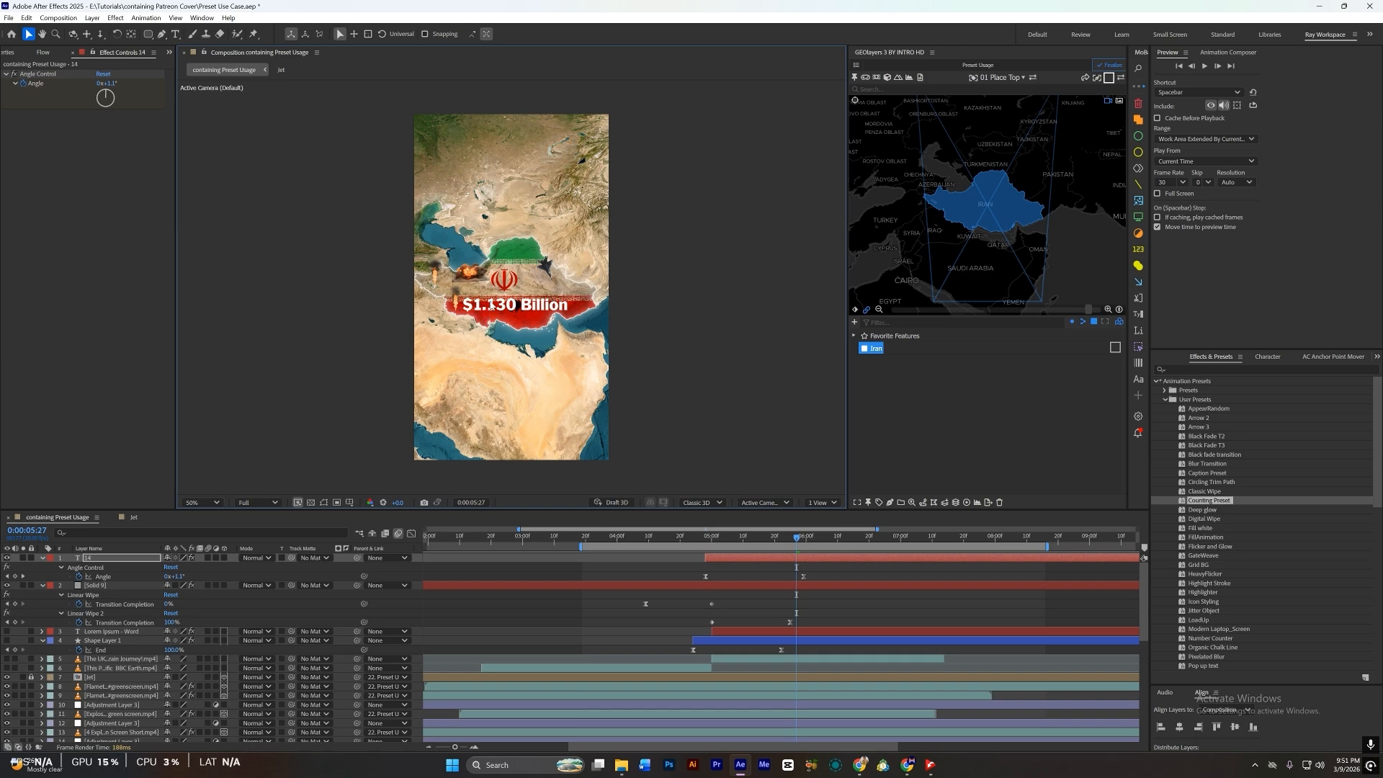
key(Delete)
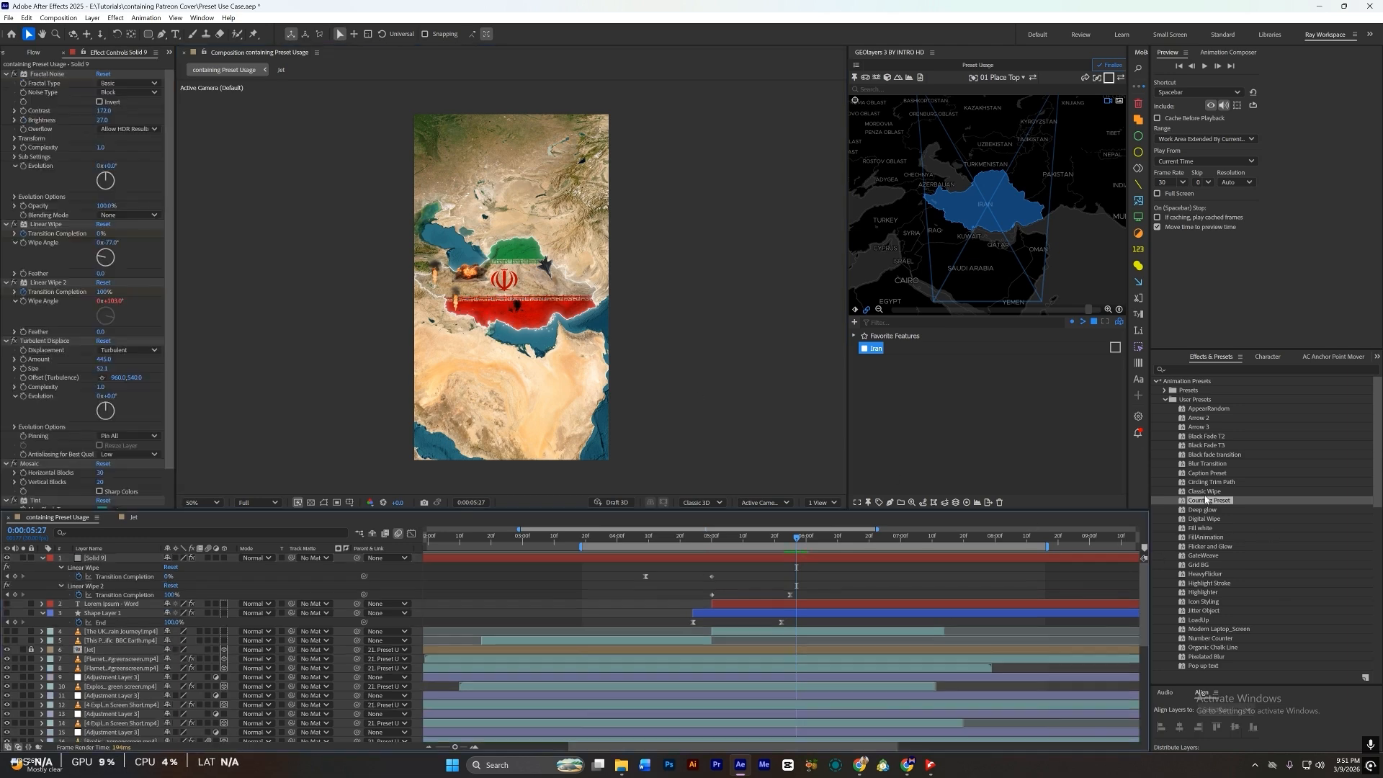
Step: Apply the Classic Wipe preset as a new solid and shift that layer earlier in the timeline
double_click(1207, 493)
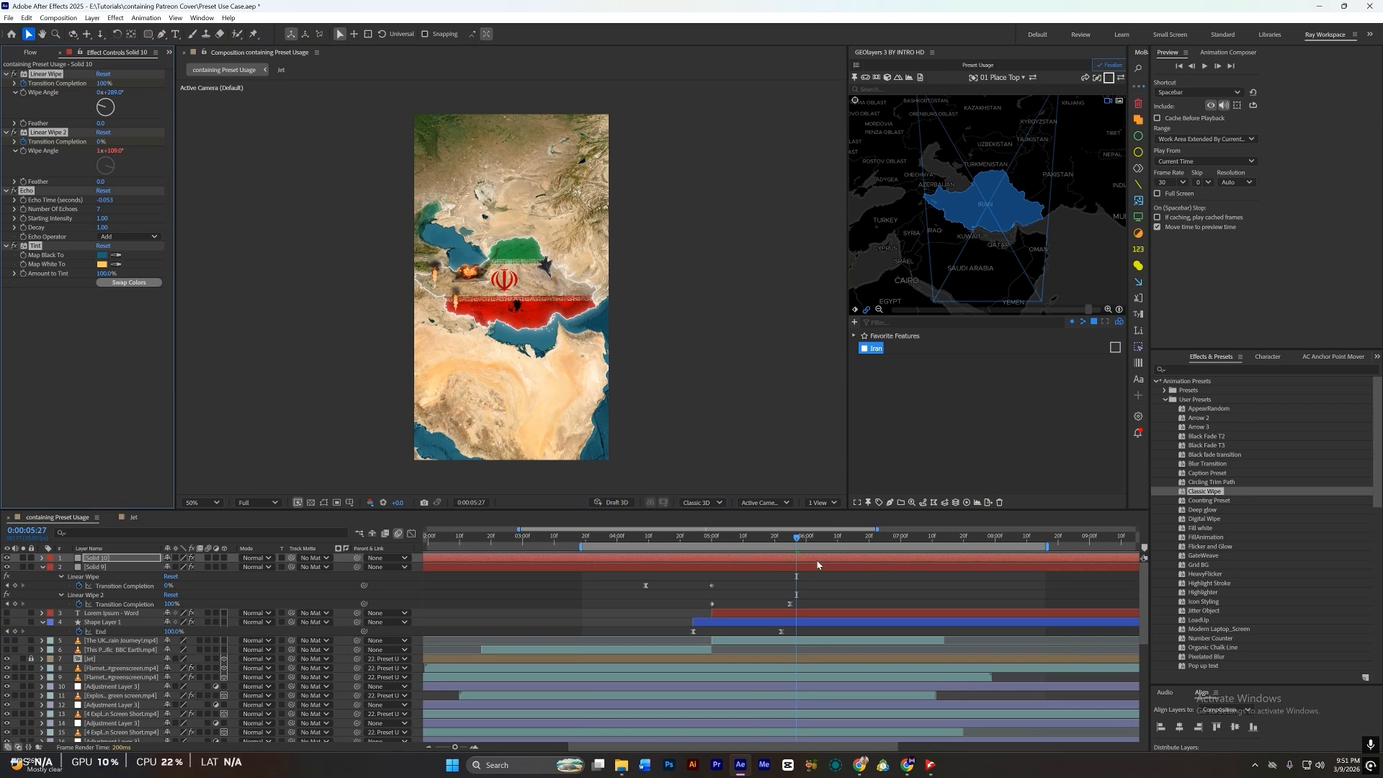
key(u)
drag(817, 561, 650, 576)
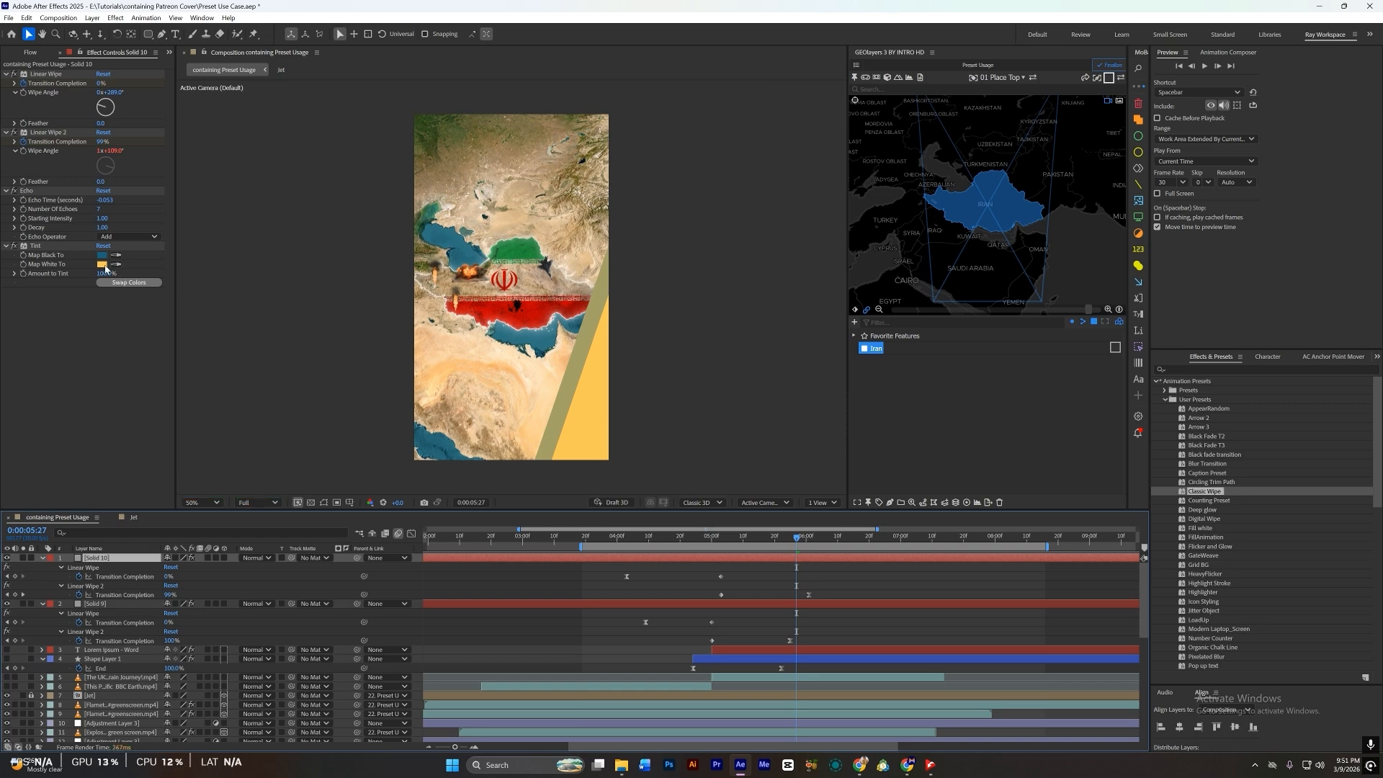
Step: Recolor the classic wipe's Tint, mapping white to black and mapping black to a teal sampled from the sea on the map
click(102, 264)
drag(901, 414, 832, 437)
click(1046, 310)
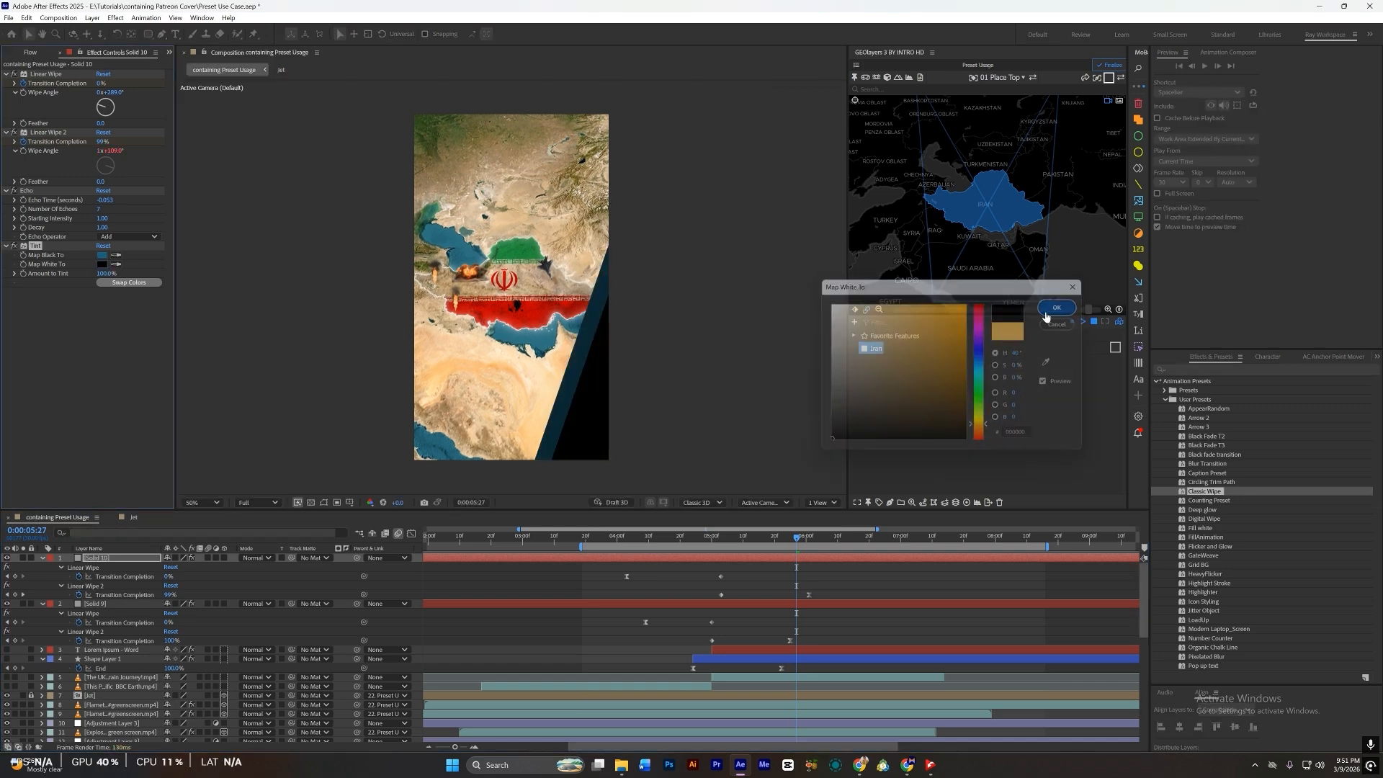
click(102, 255)
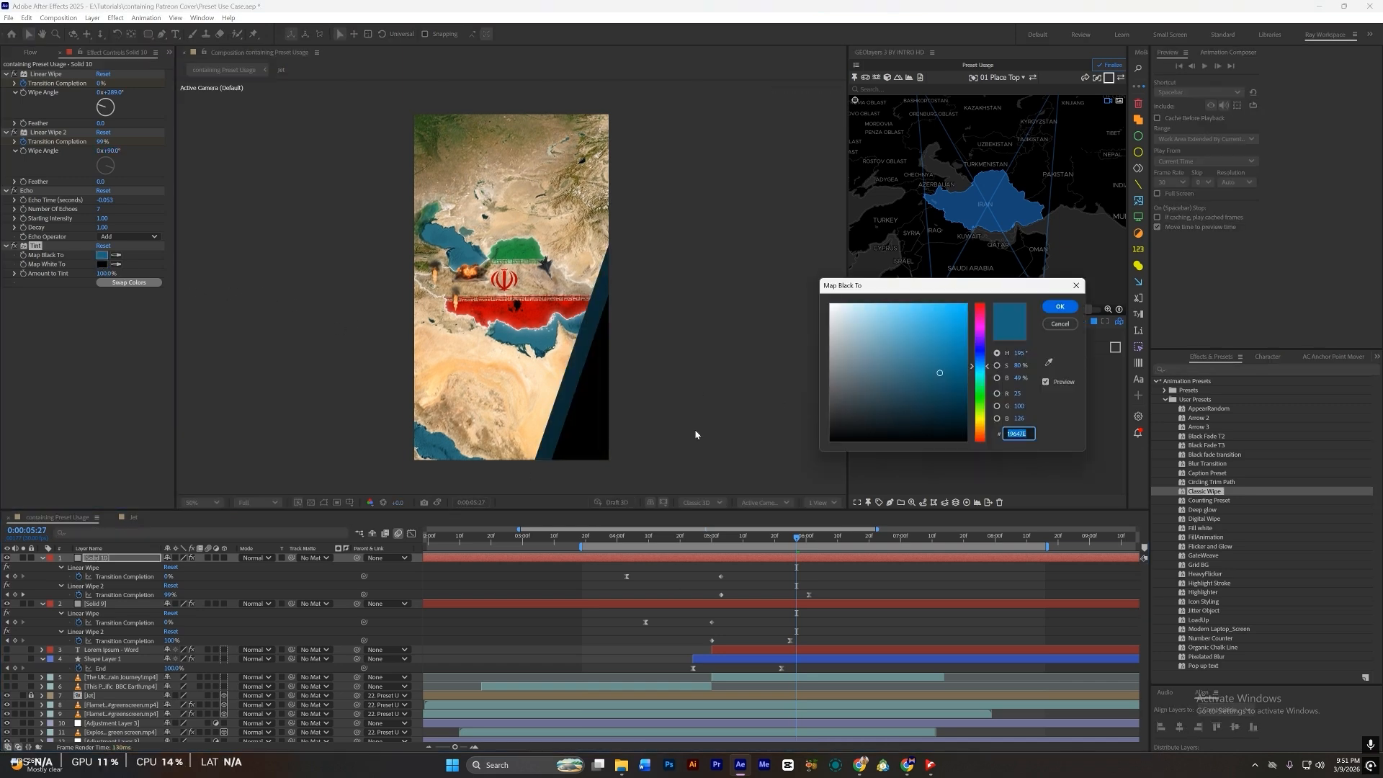
click(1049, 362)
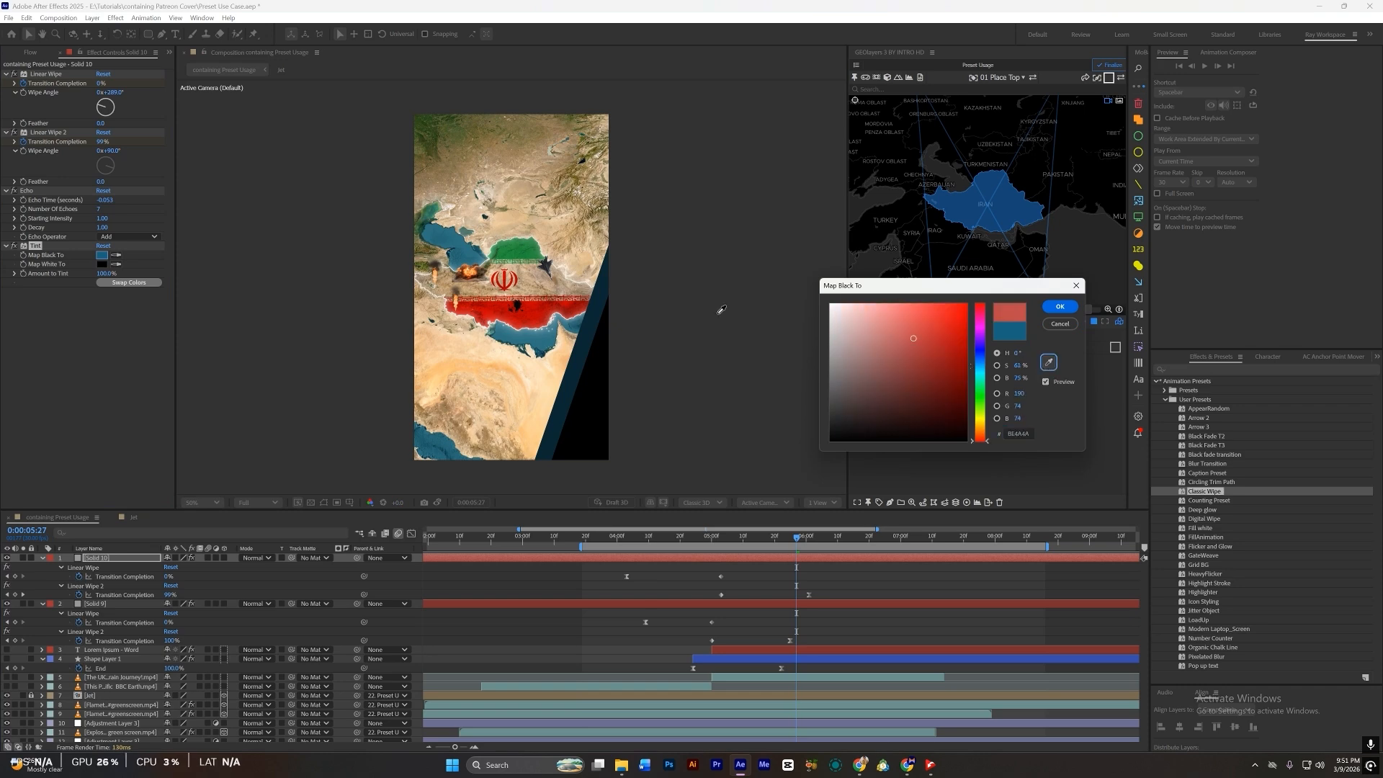
click(439, 438)
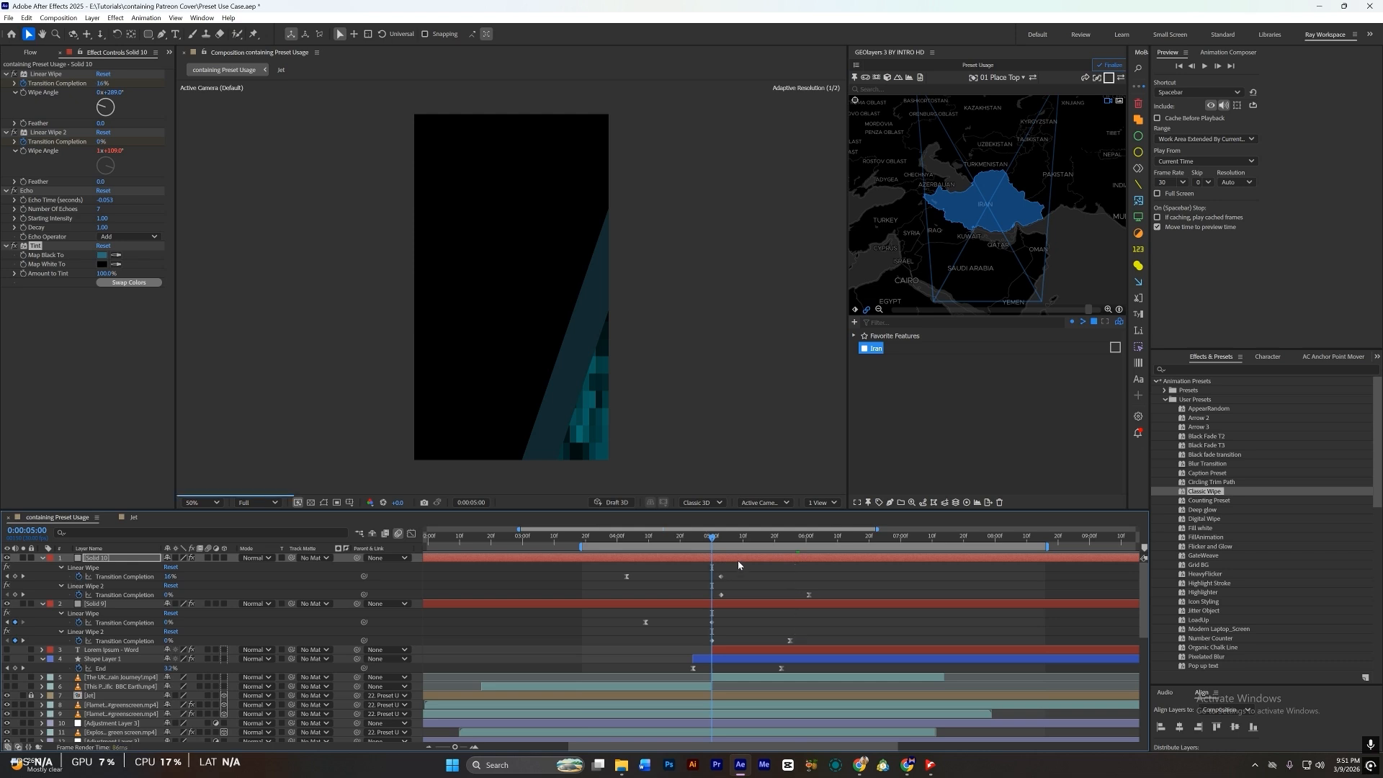
Step: Align the classic wipe's middle keyframes with 0:00:05:00 and delete the older digital wipe layer, Solid 9
drag(738, 561, 729, 560)
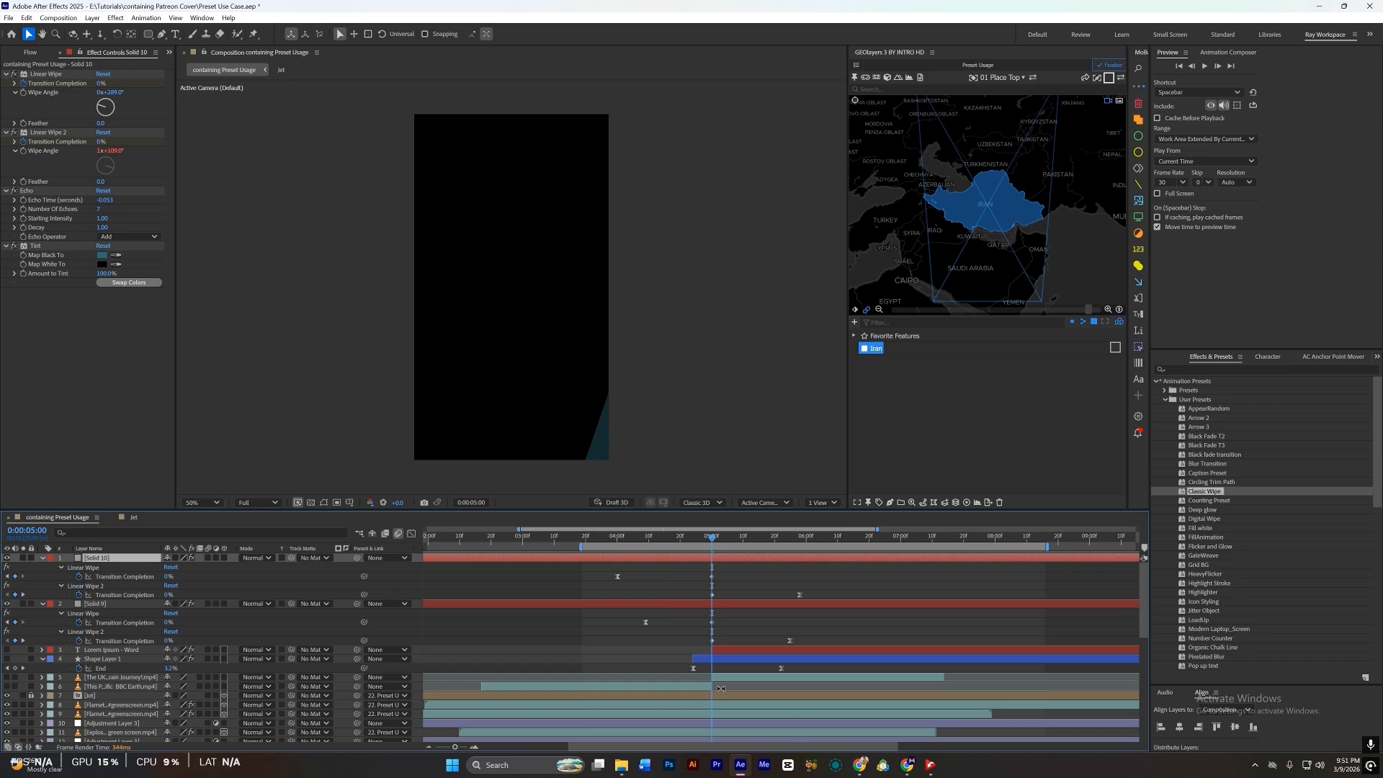
drag(828, 564, 549, 610)
click(657, 607)
key(Delete)
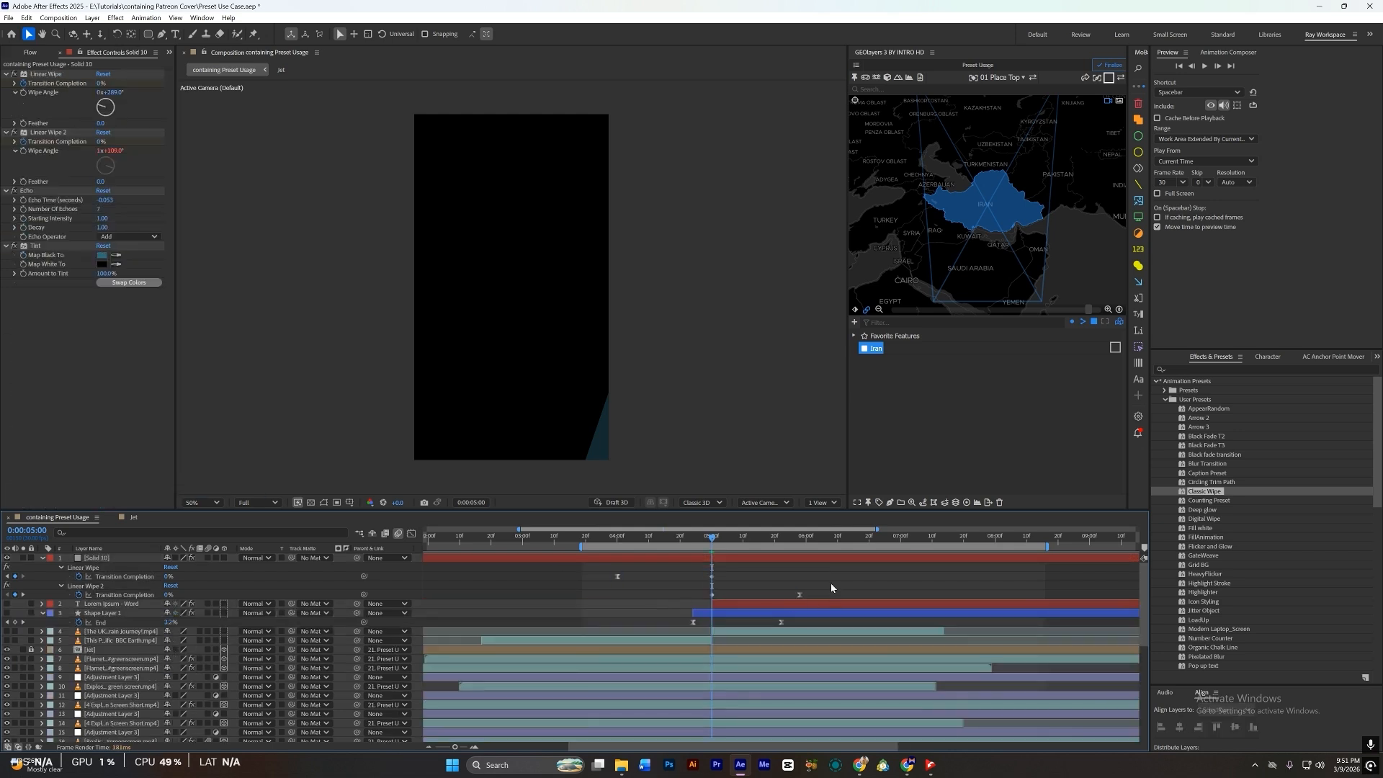
Step: Shorten the classic wipe by moving the outer Transition Completion keyframes of both Linear Wipes closer to 0:00:05:00
drag(831, 573, 599, 601)
drag(798, 598, 747, 596)
right_click(747, 594)
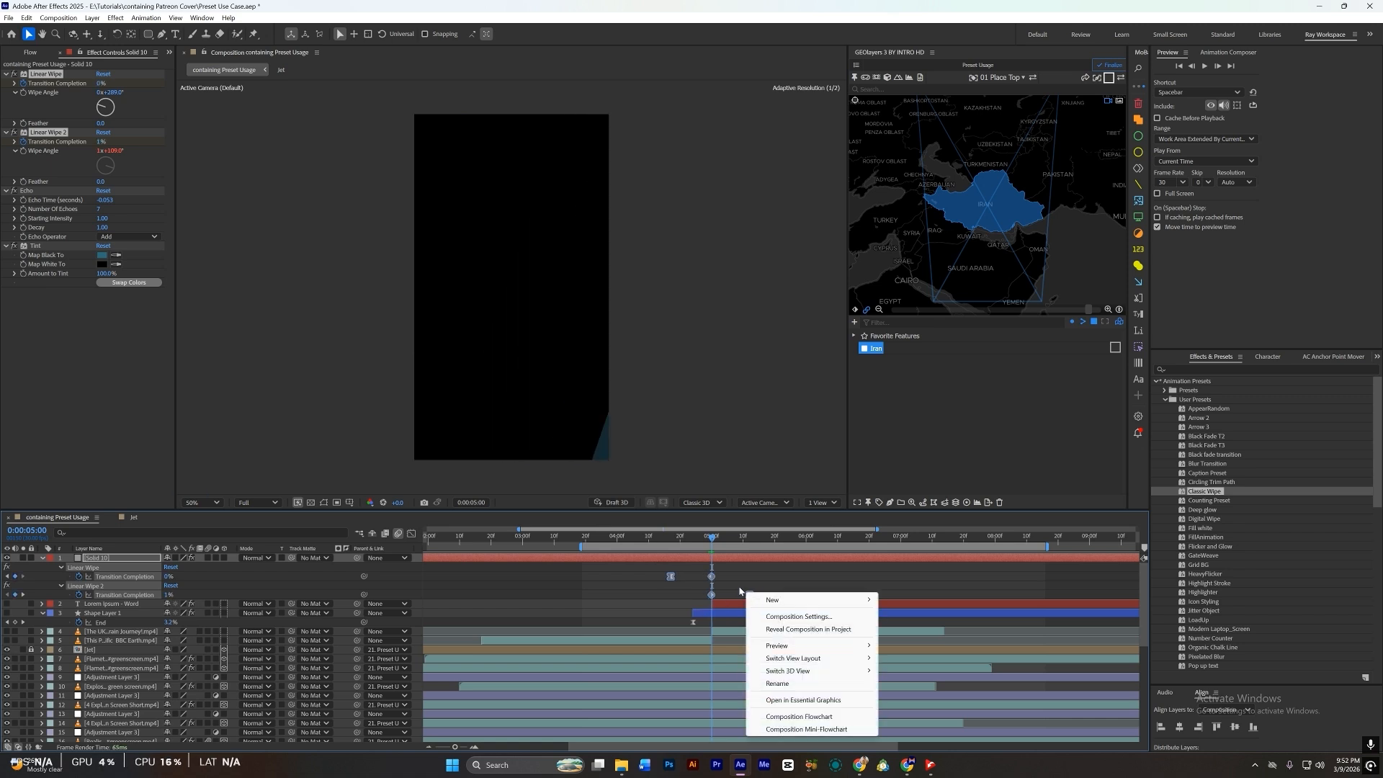
Step: Preview the shortened wipe from 0:00:04:12 and delete its solid layer
drag(710, 540, 655, 541)
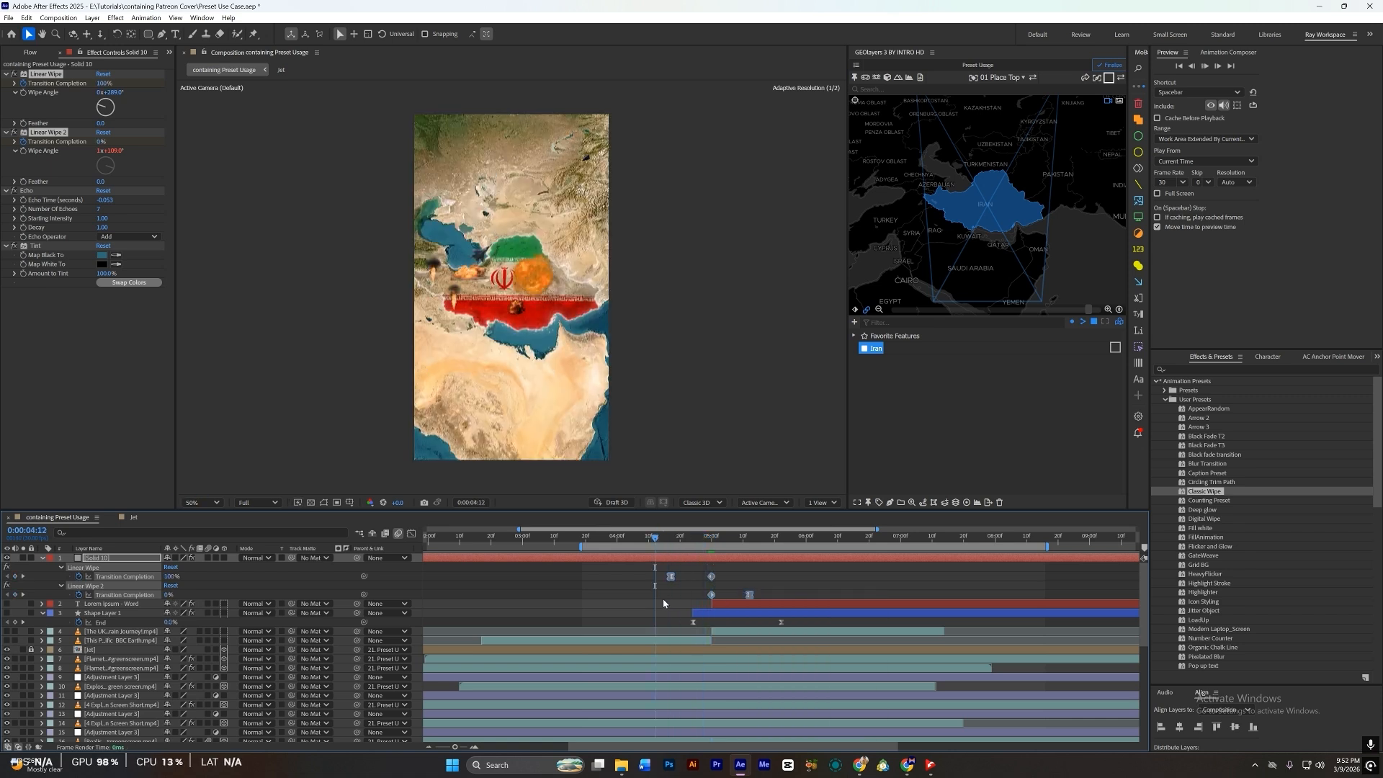
key(space)
key(Delete)
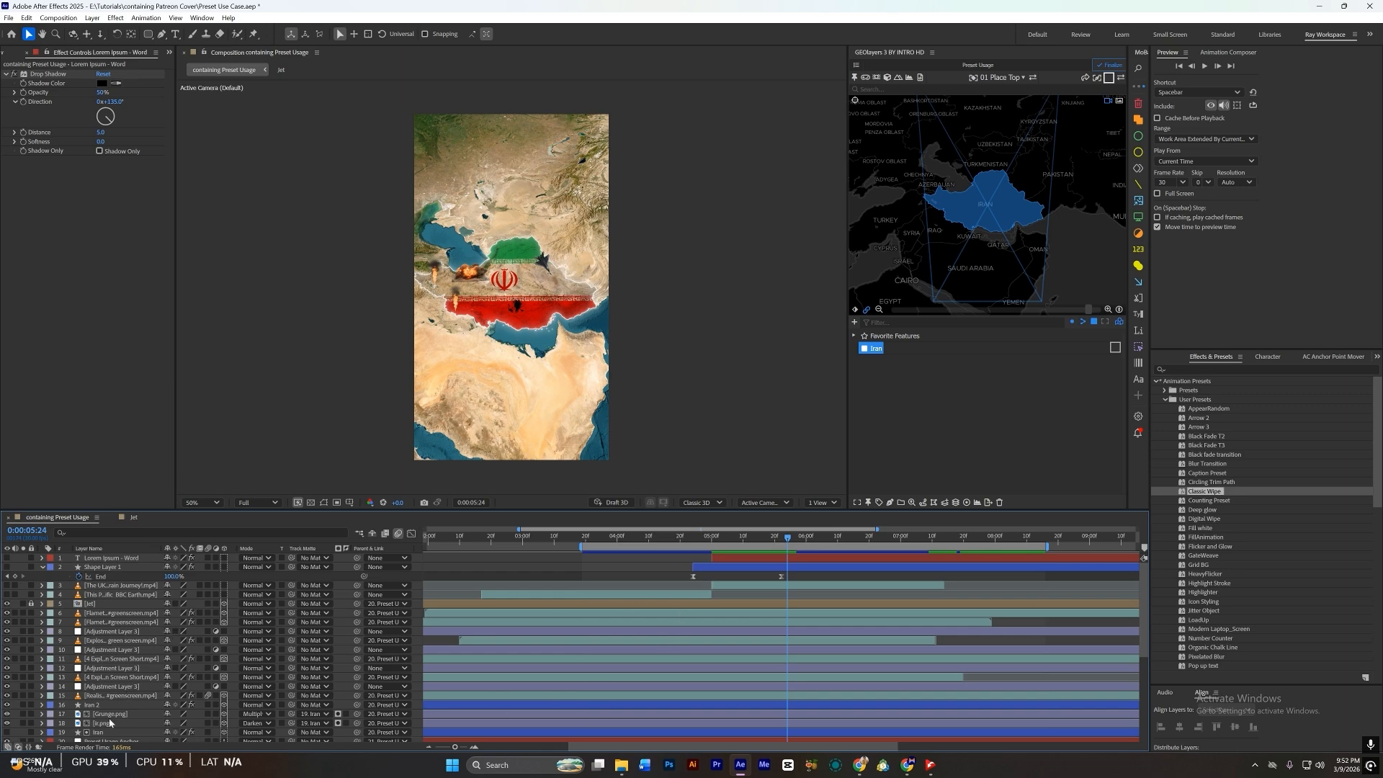
Step: Duplicate the Iran 2 outline layer and move the copy to the top of the layer stack
scroll(497, 709, down, 3)
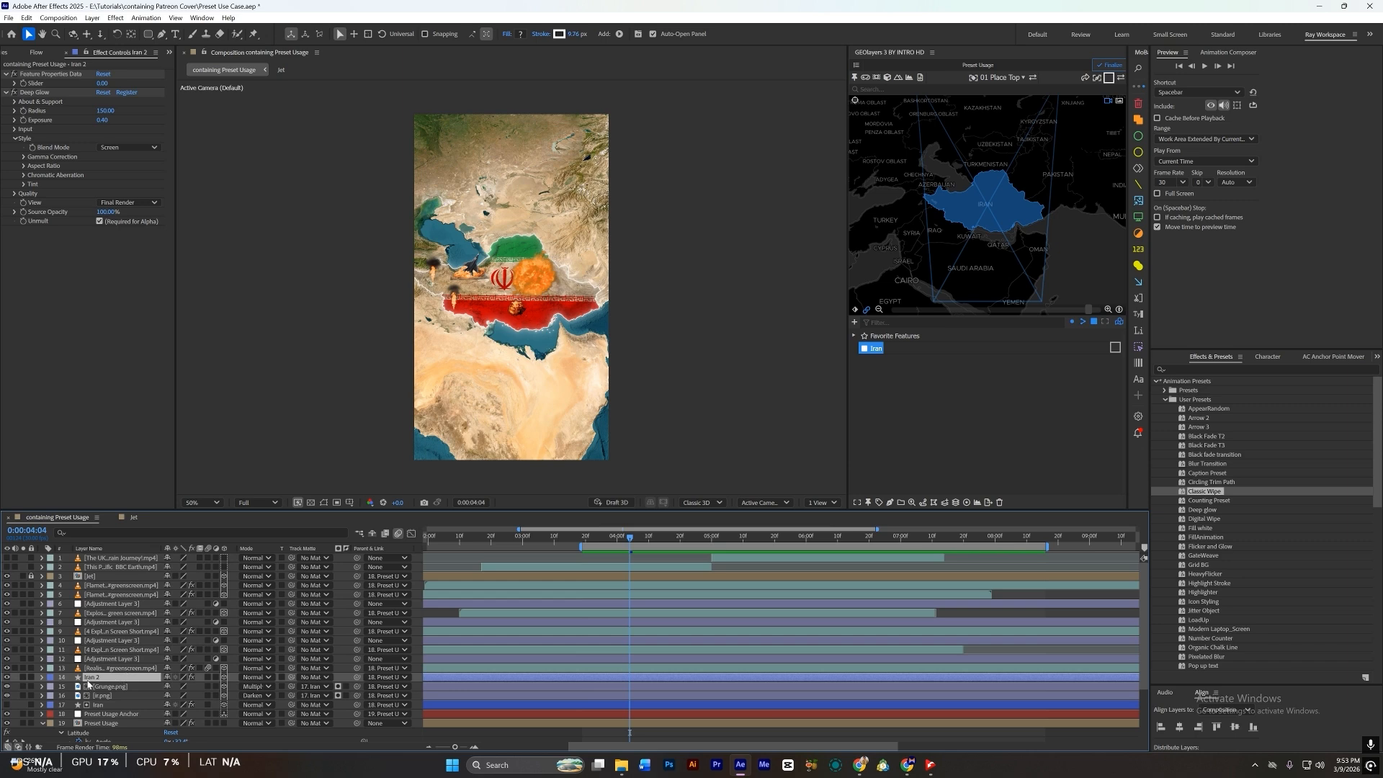
key(ctrl+d)
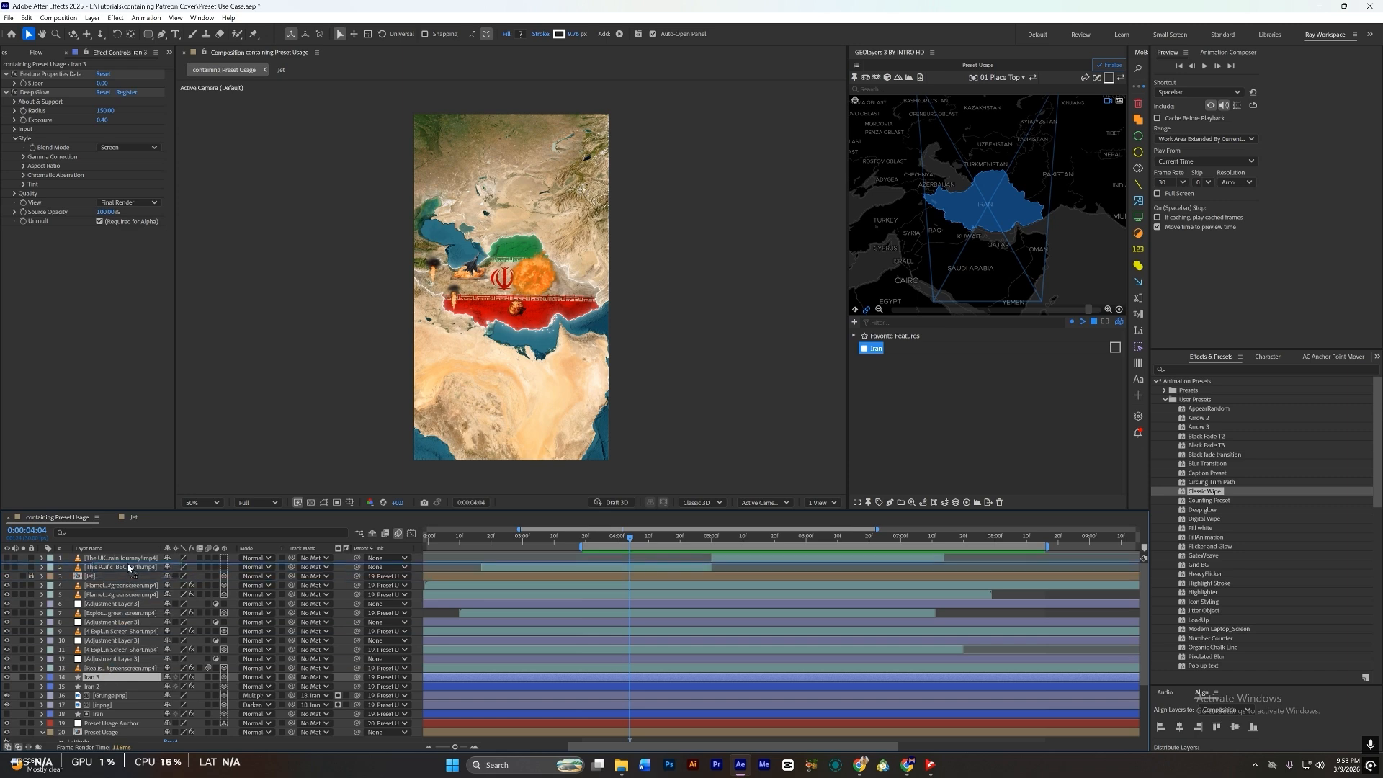
key(ctrl+shift+bracketright)
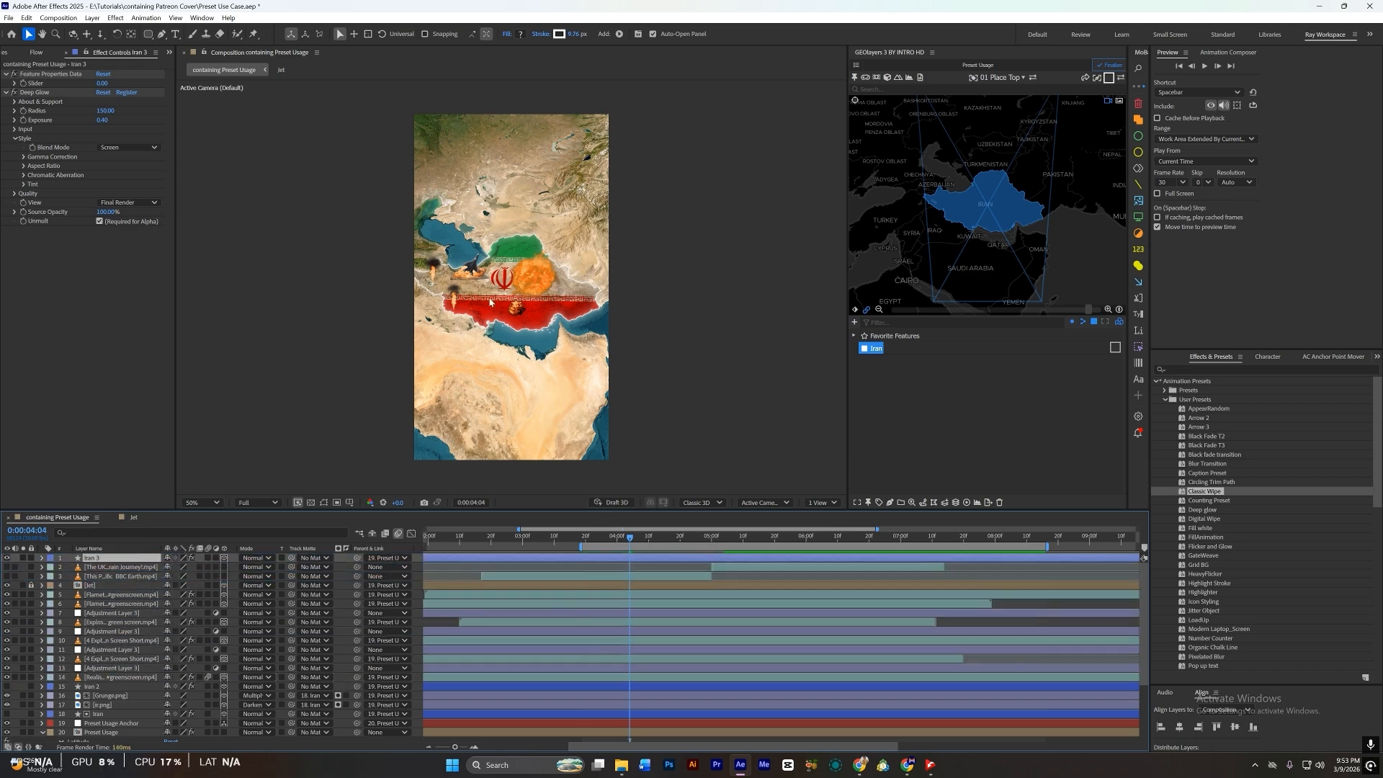
Step: Trim the start of the duplicated Iran outline layer to 0:00:04:04
key(slash)
drag(496, 344, 512, 365)
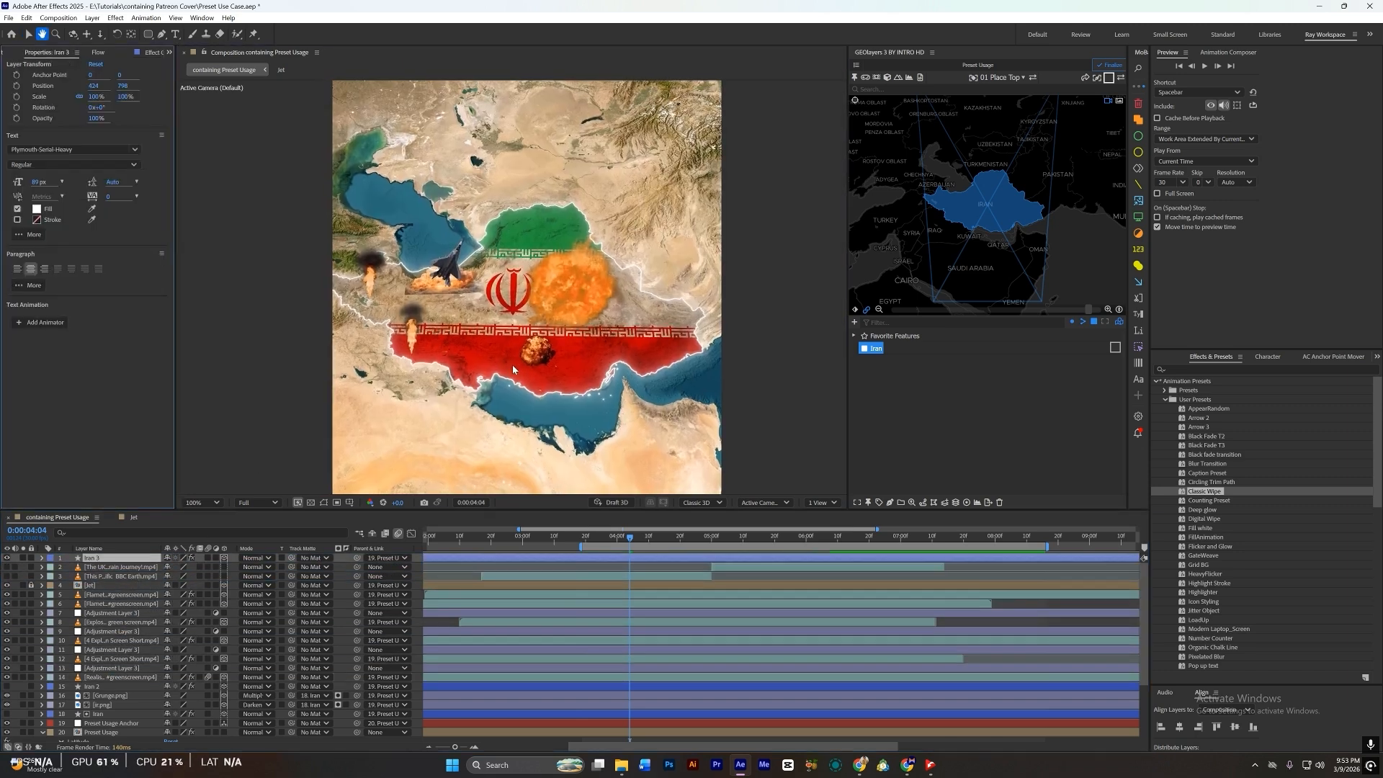
key(period)
key(comma)
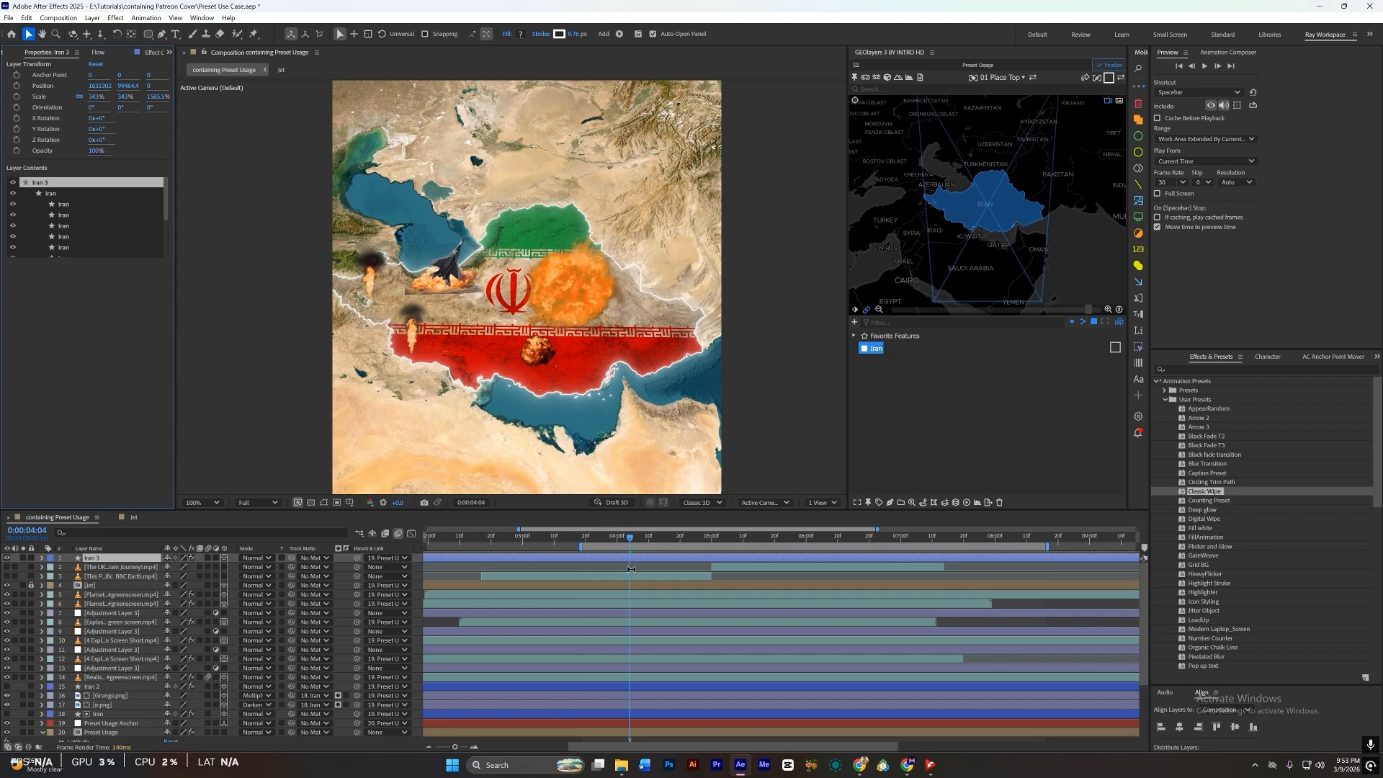
key(alt+bracketleft)
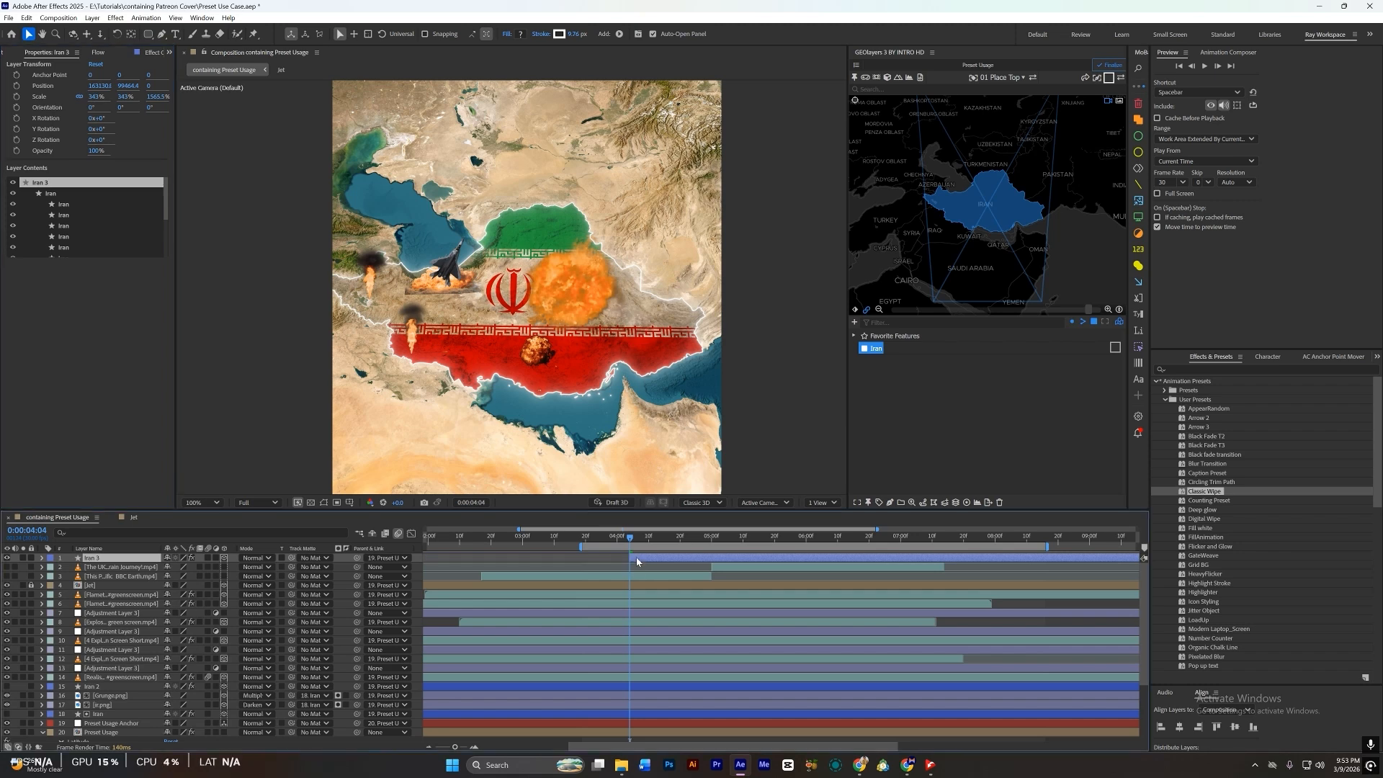
Step: Apply the Circling Trim Path preset to the duplicated Iran outline and reveal its keyframes
double_click(1215, 484)
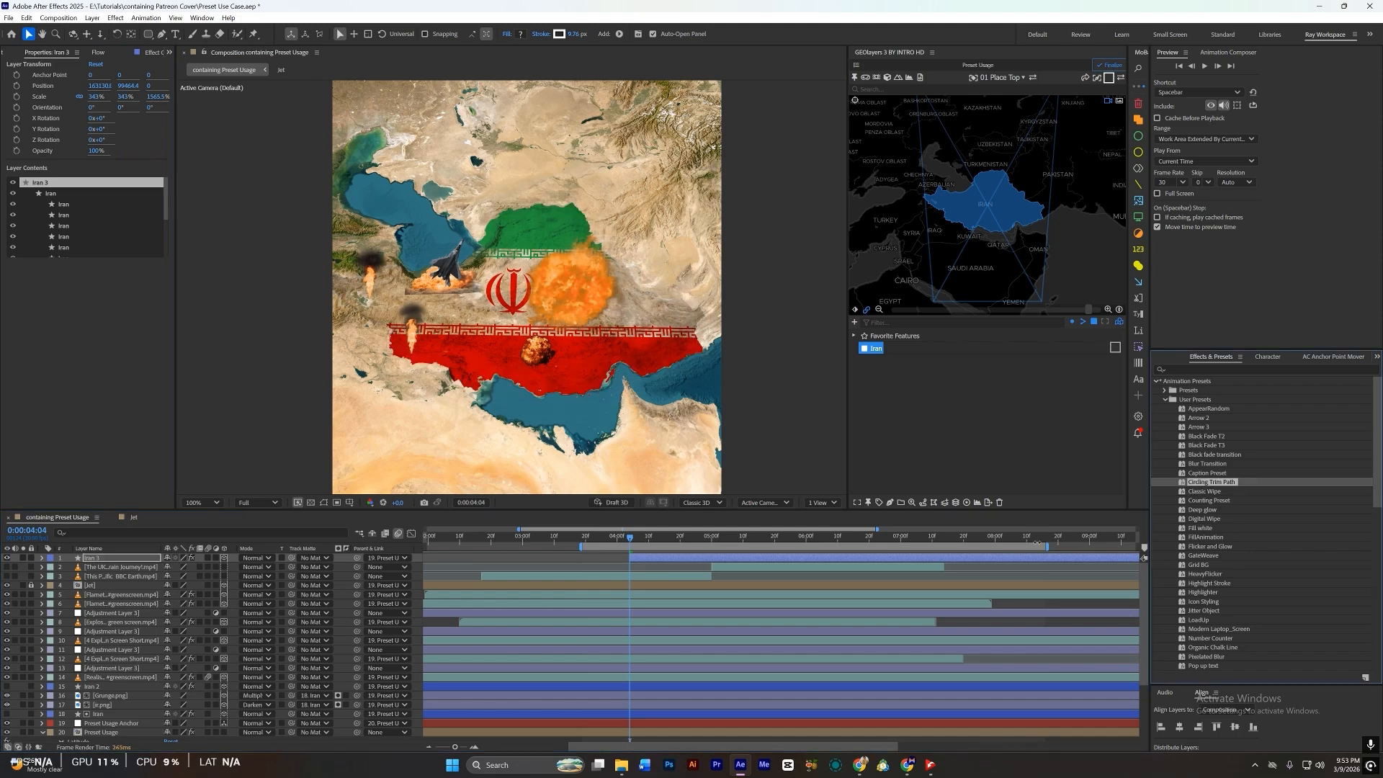
click(660, 556)
key(u)
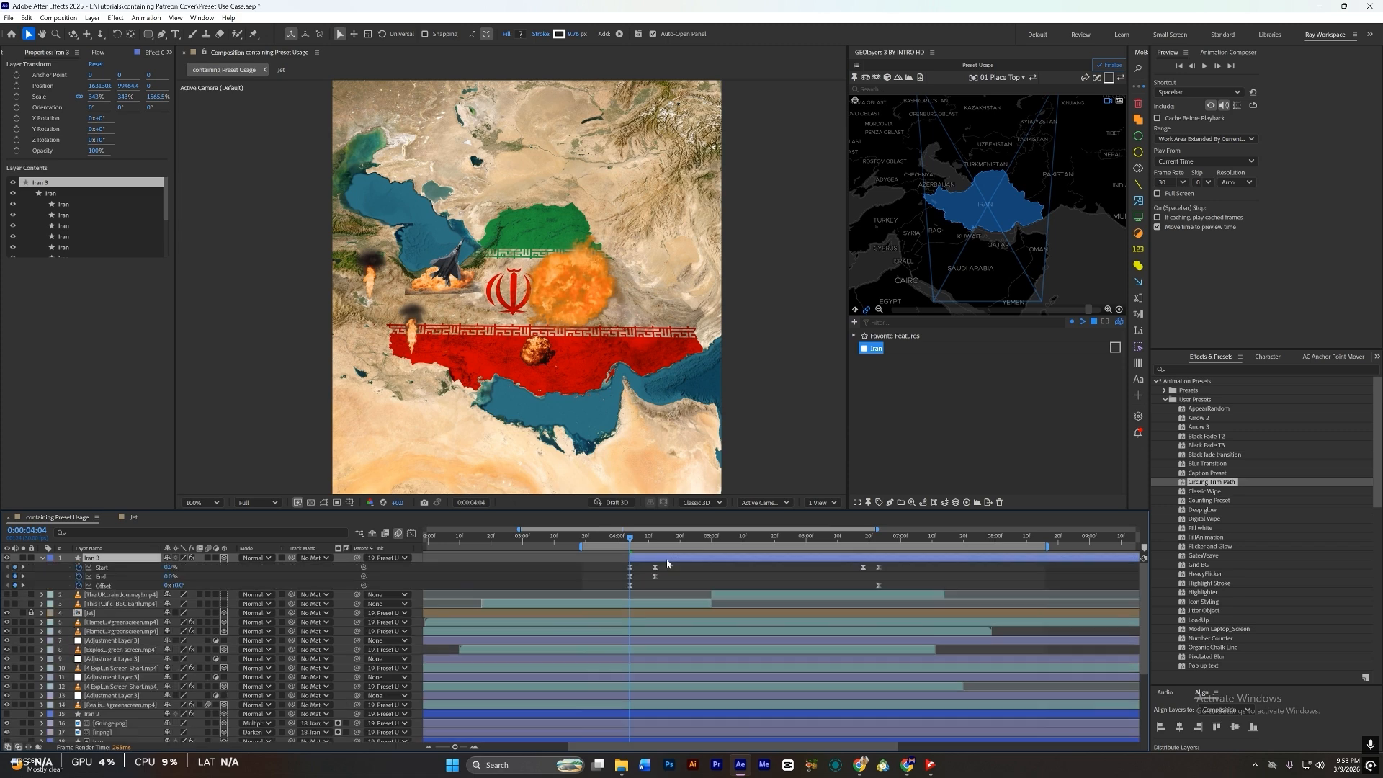
Step: Trim the end of the Iran 3 layer to 0:00:06:23 and preview the outline animation from 0:00:04:04
drag(643, 539, 880, 563)
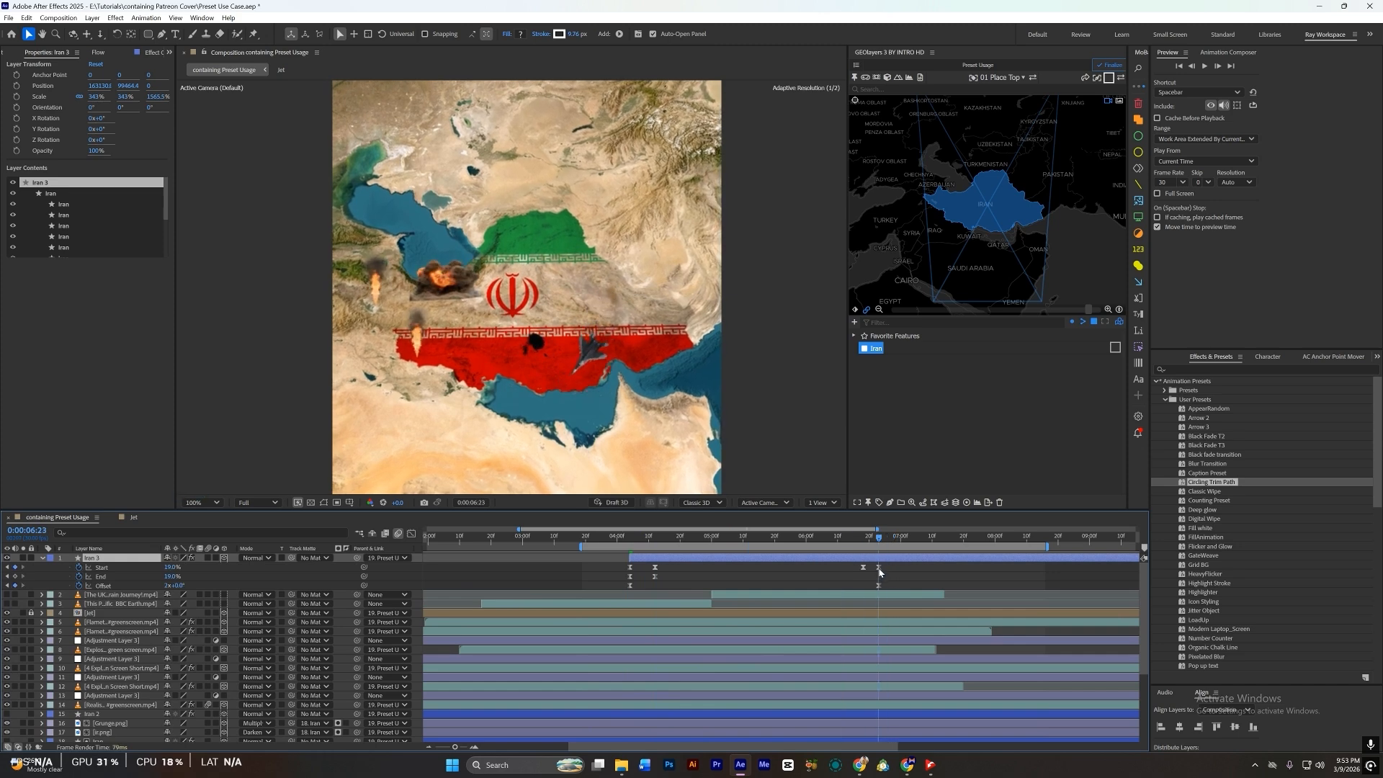
key(alt+bracketright)
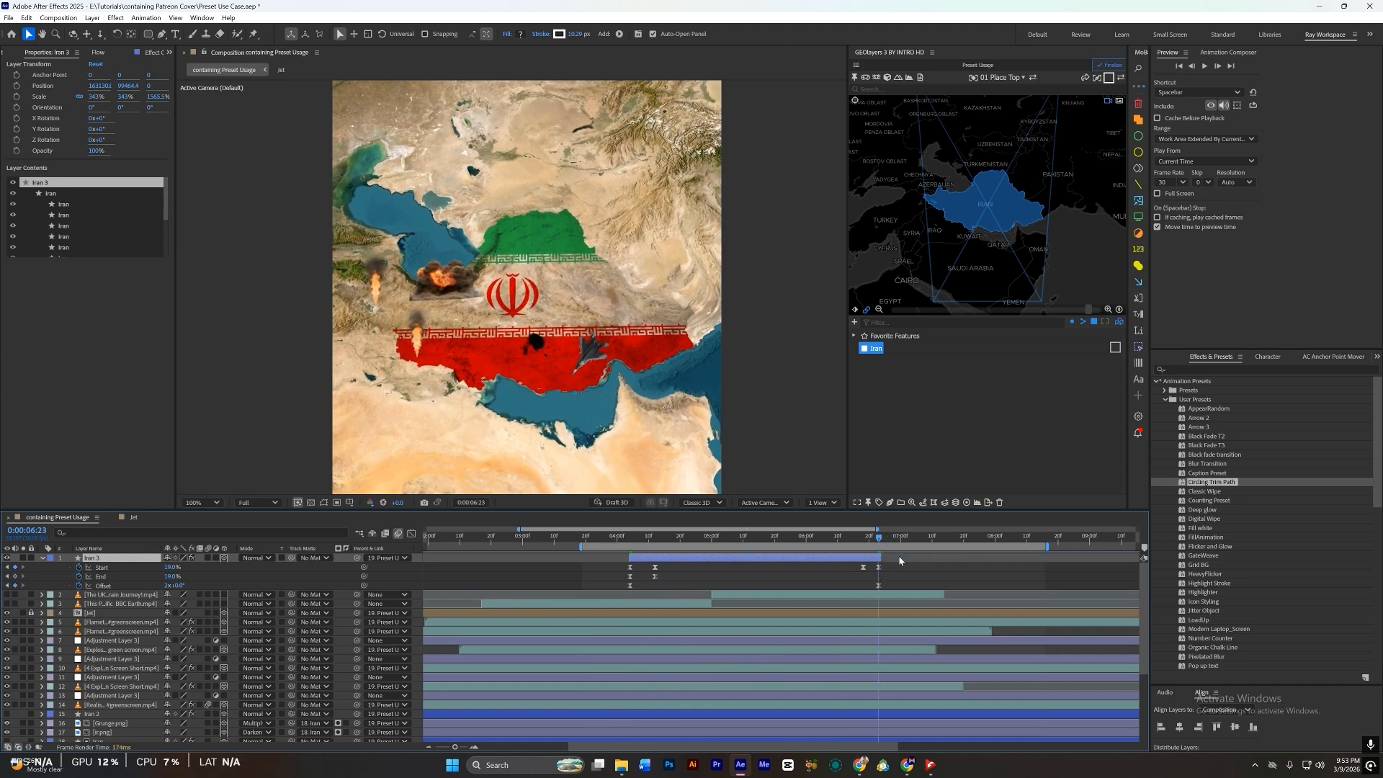
click(632, 542)
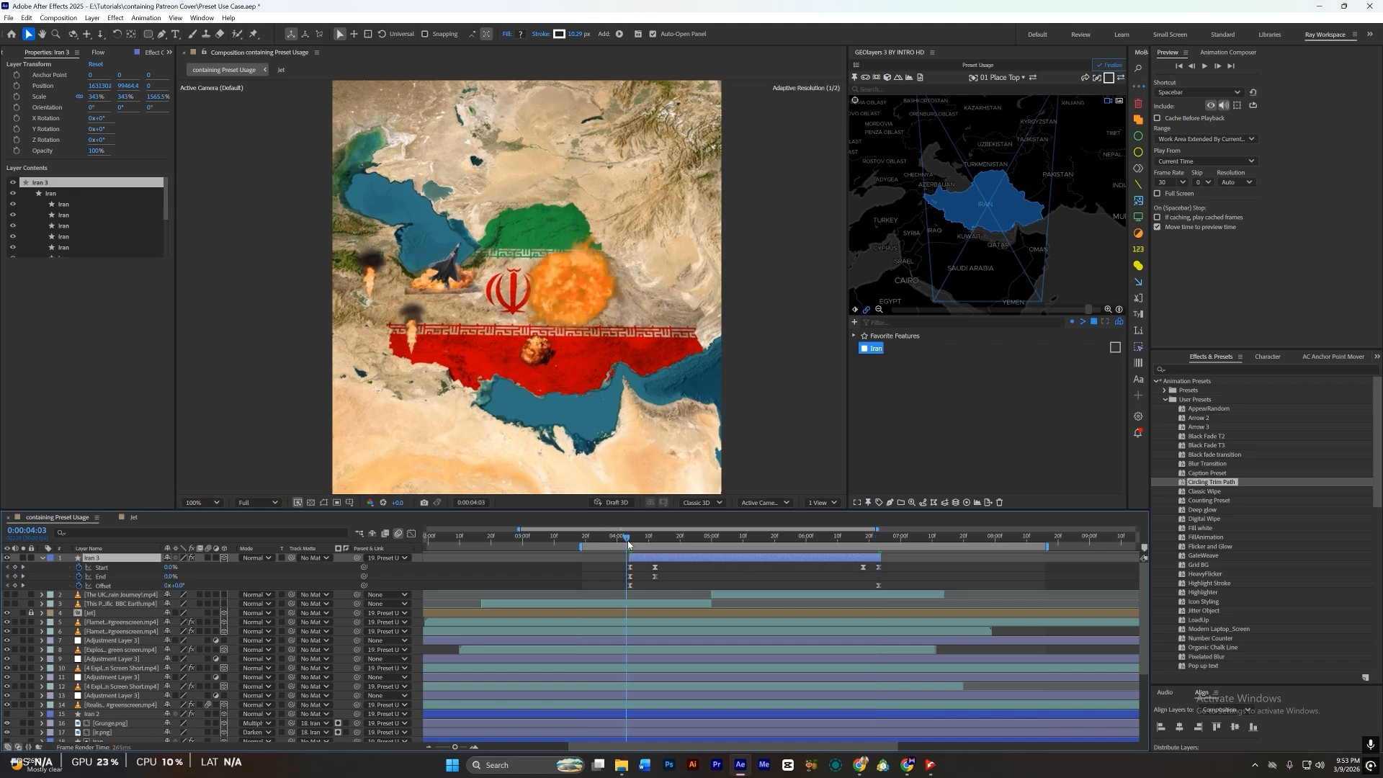
drag(633, 543, 629, 544)
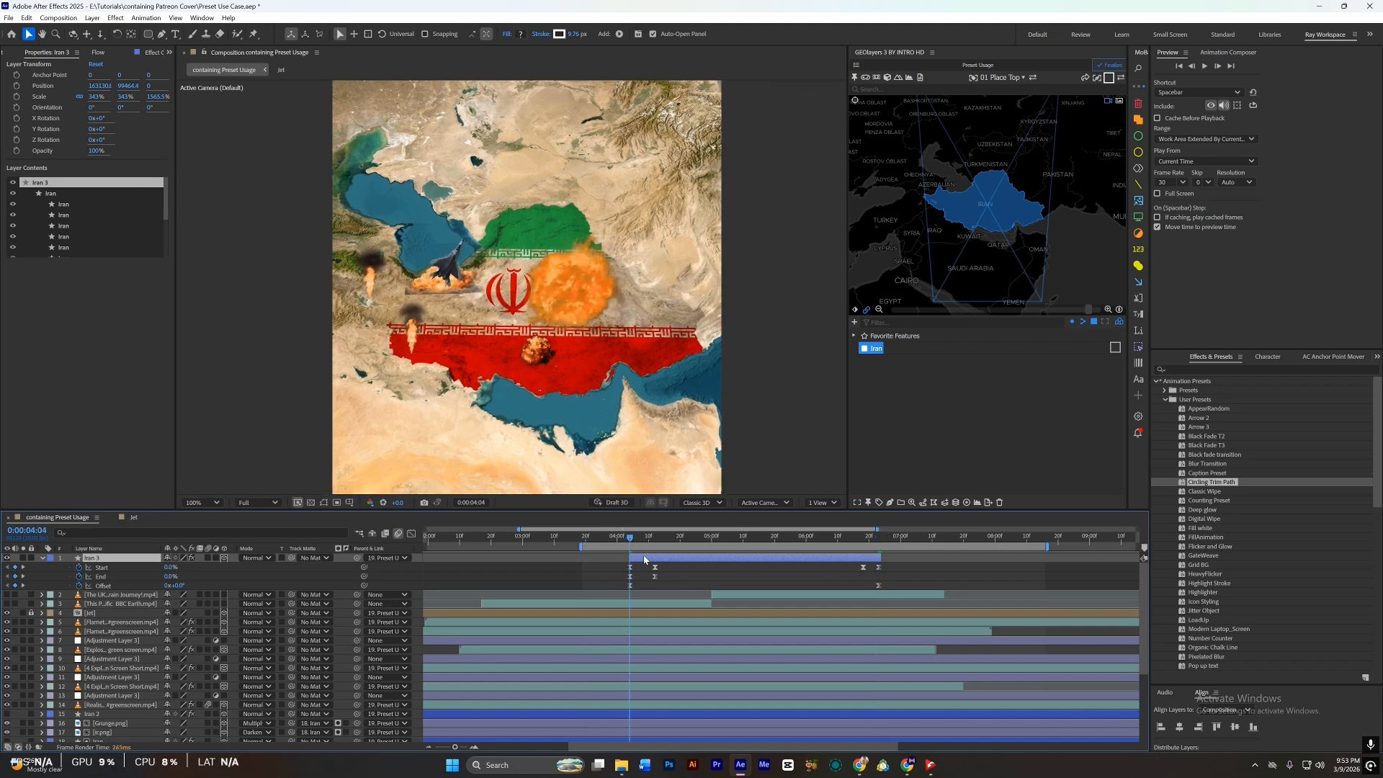
key(space)
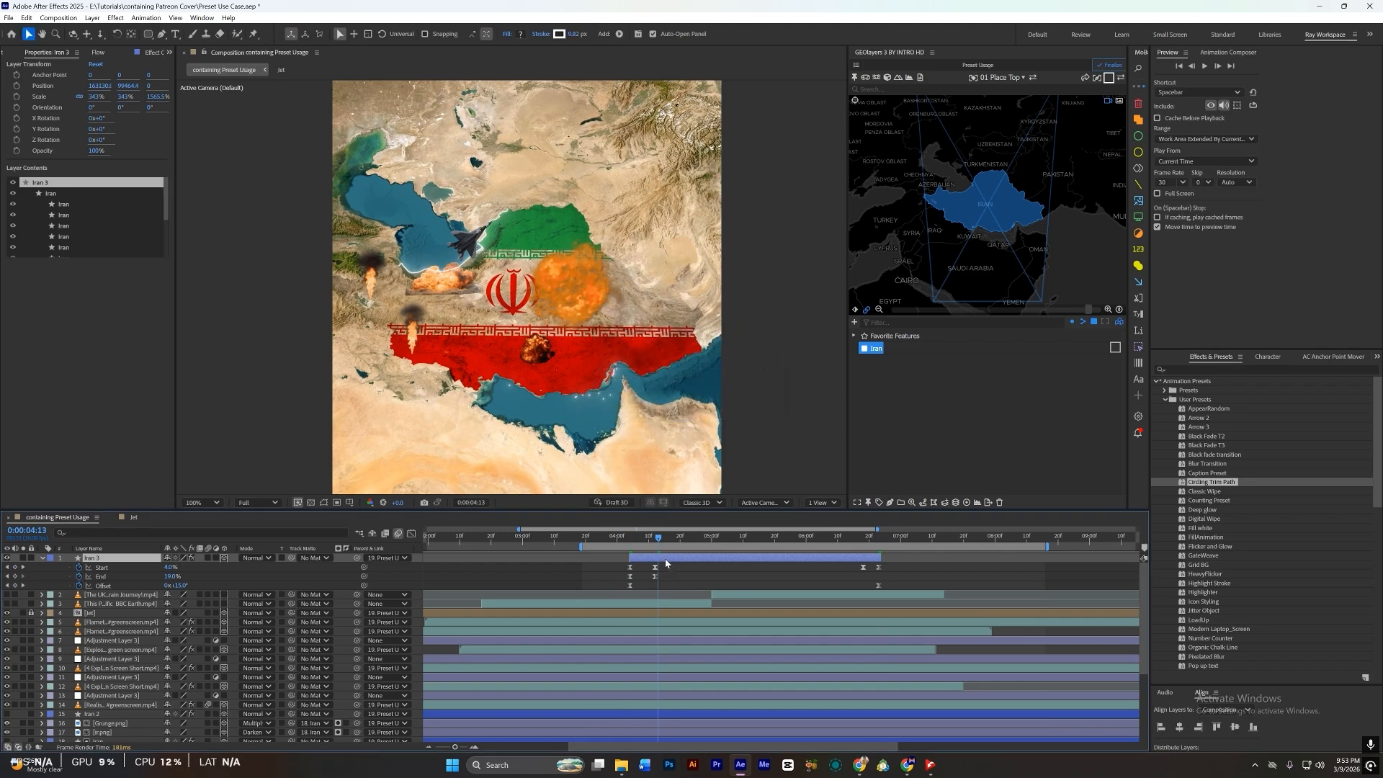
Step: Duplicate the Iran 3 outline layer and set the original's first Offset keyframe at 0:00:04:04 to 180°
key(ctrl+d)
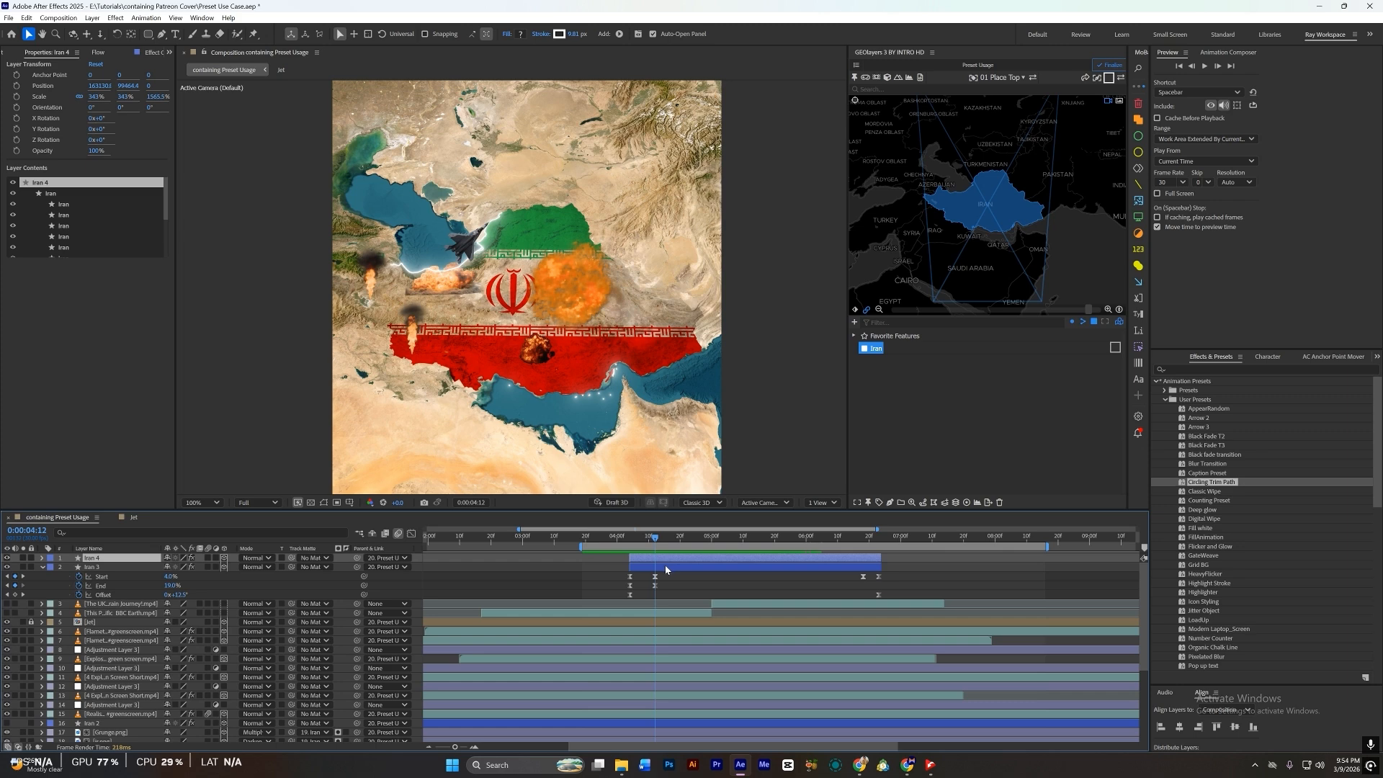
key(j)
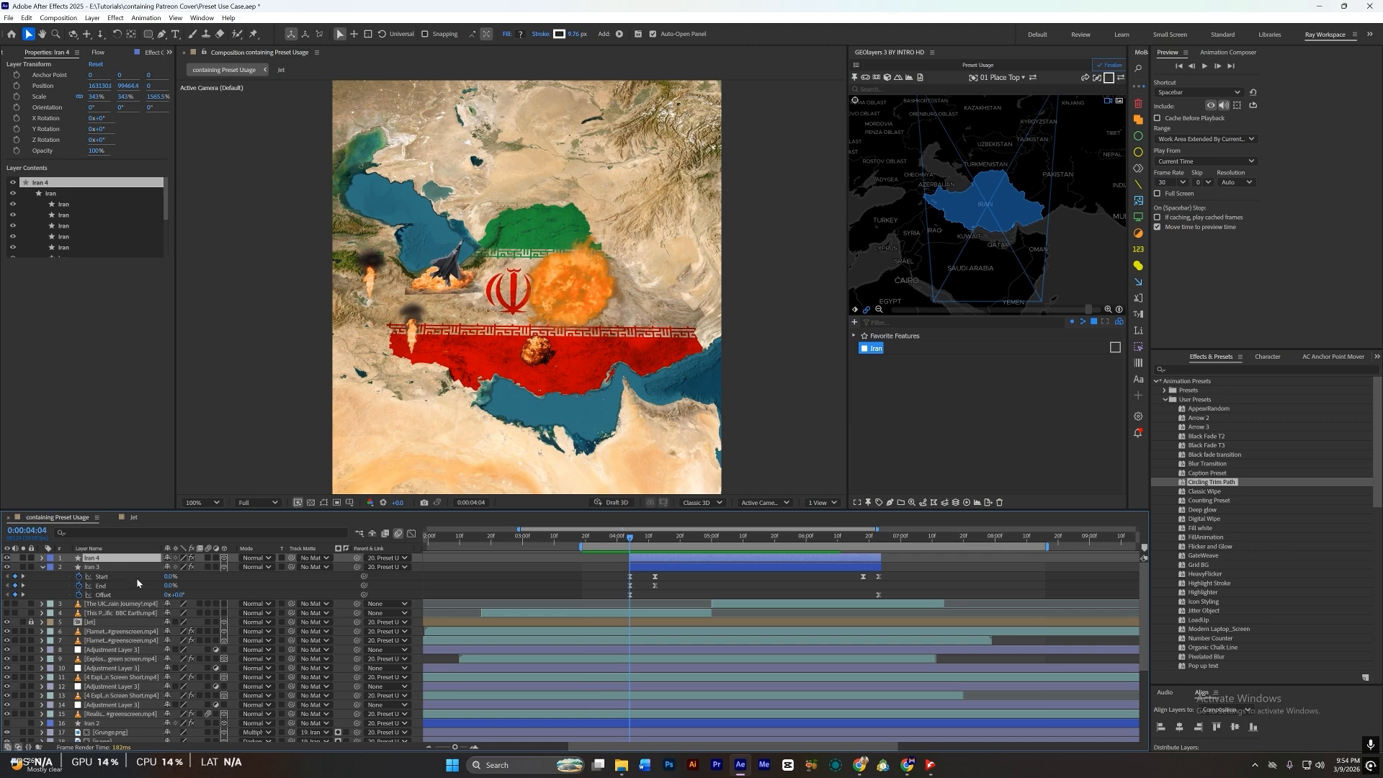
click(177, 594)
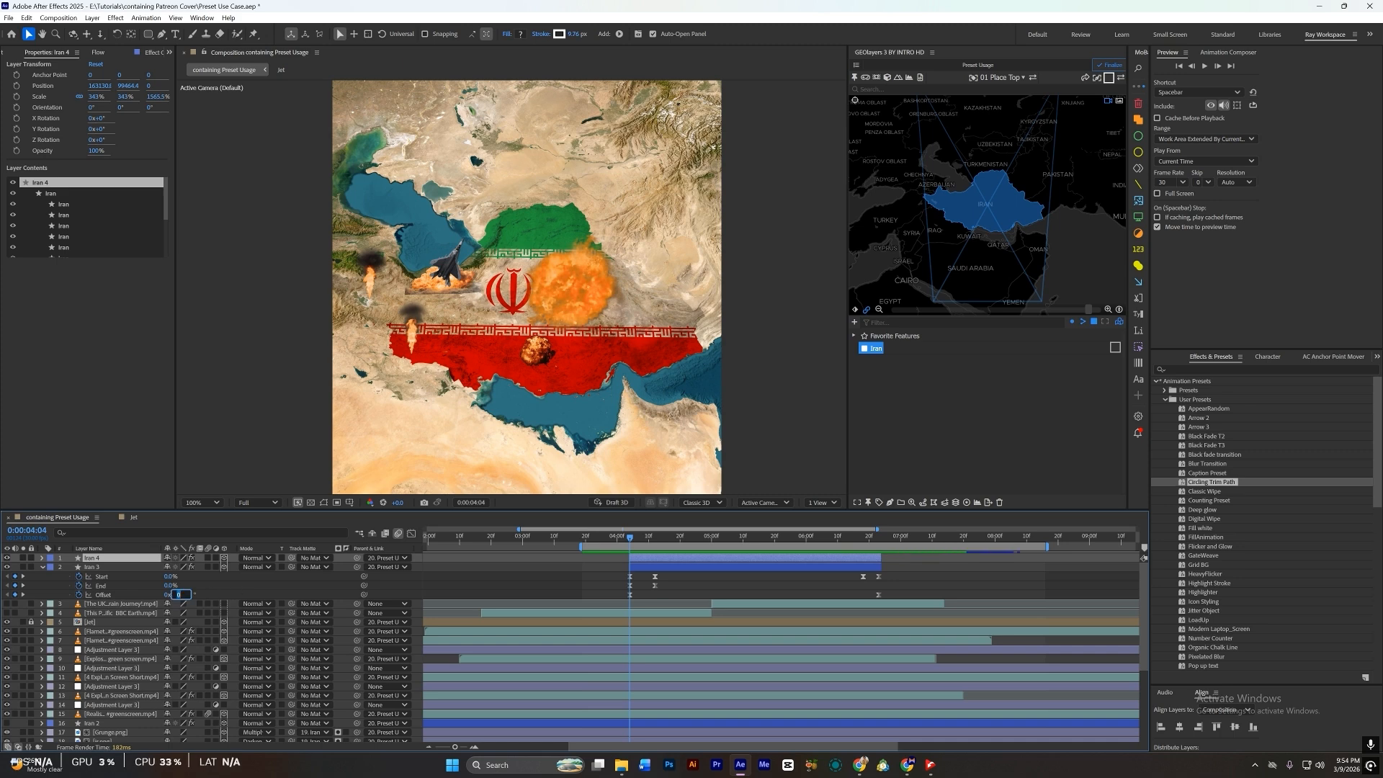
text(180)
click(537, 579)
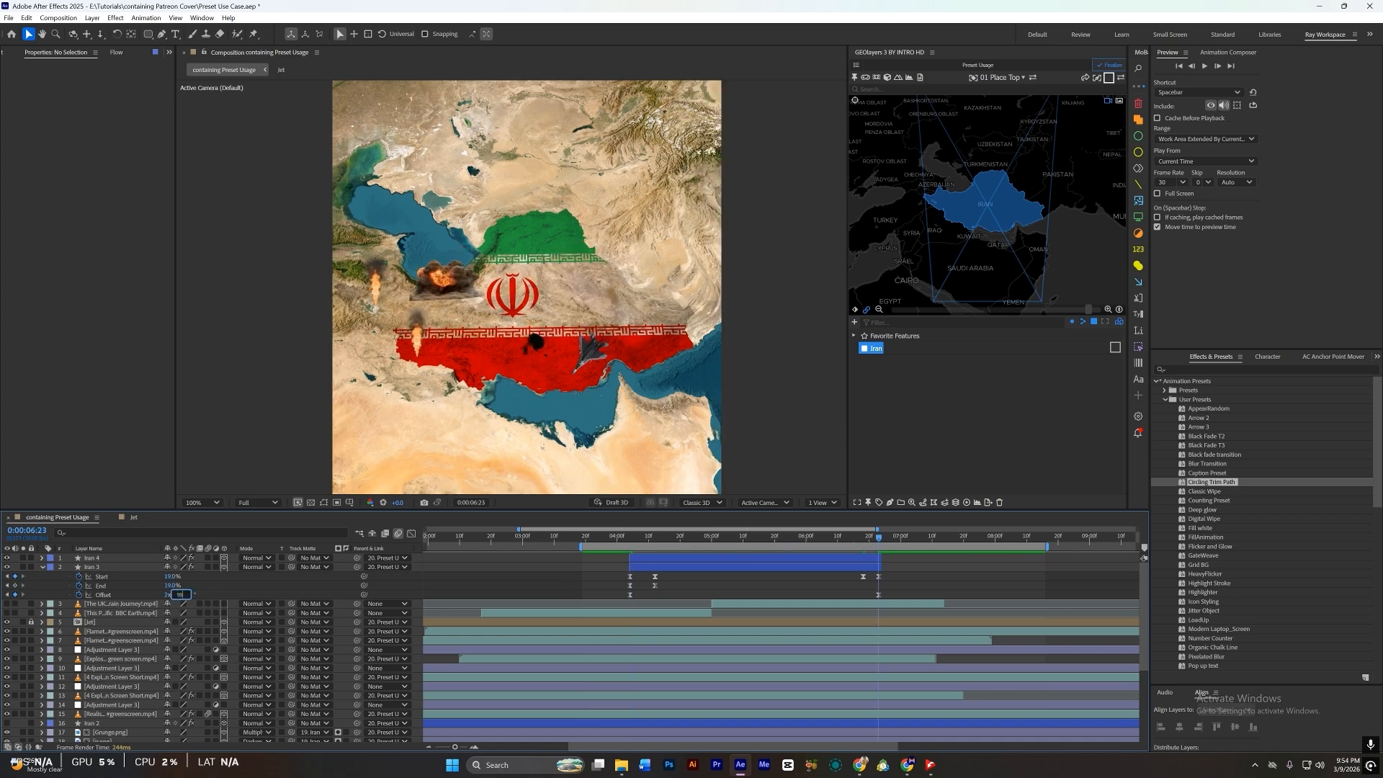
Step: Set Iran 3's last Offset keyframe at 0:00:06:23 to 2x+180° and preview both outlines from 0:00:03:29
text(180)
key(Return)
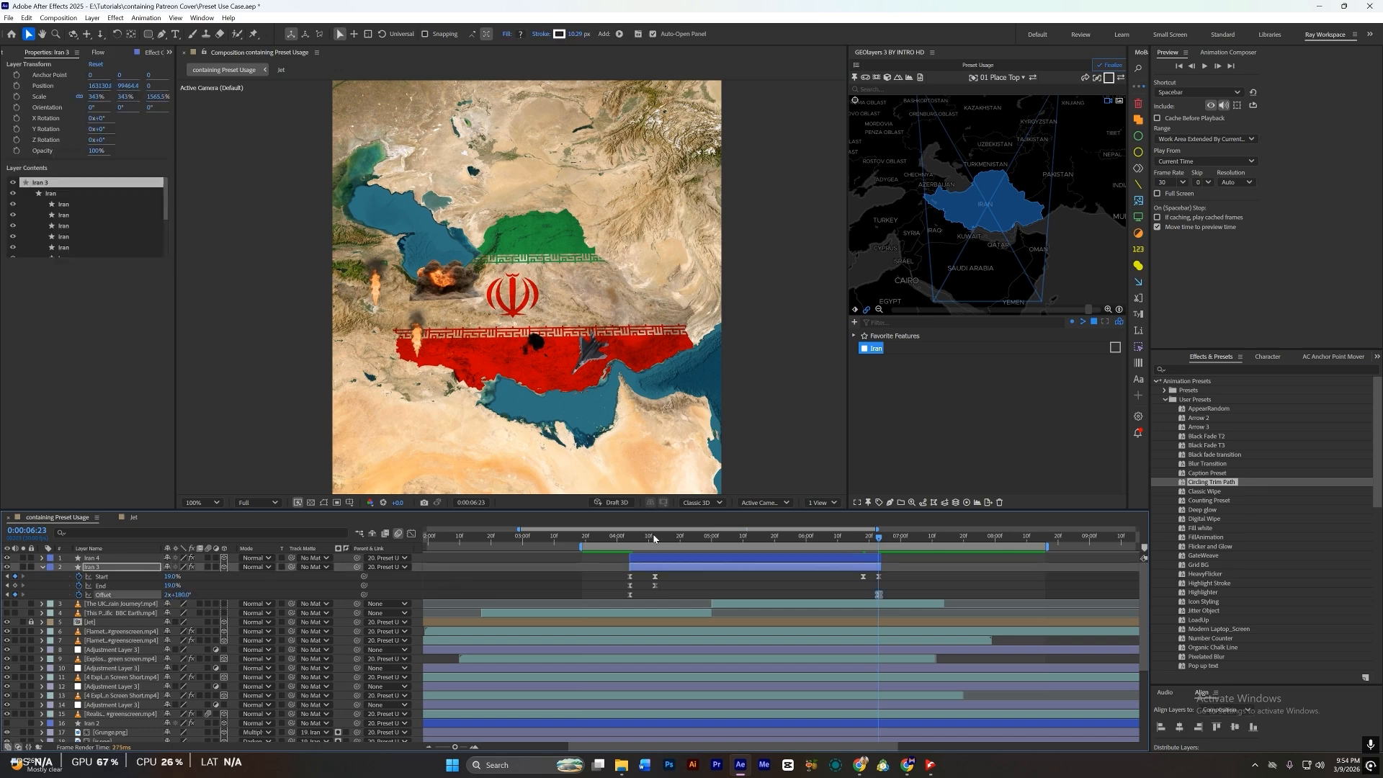
click(616, 544)
key(space)
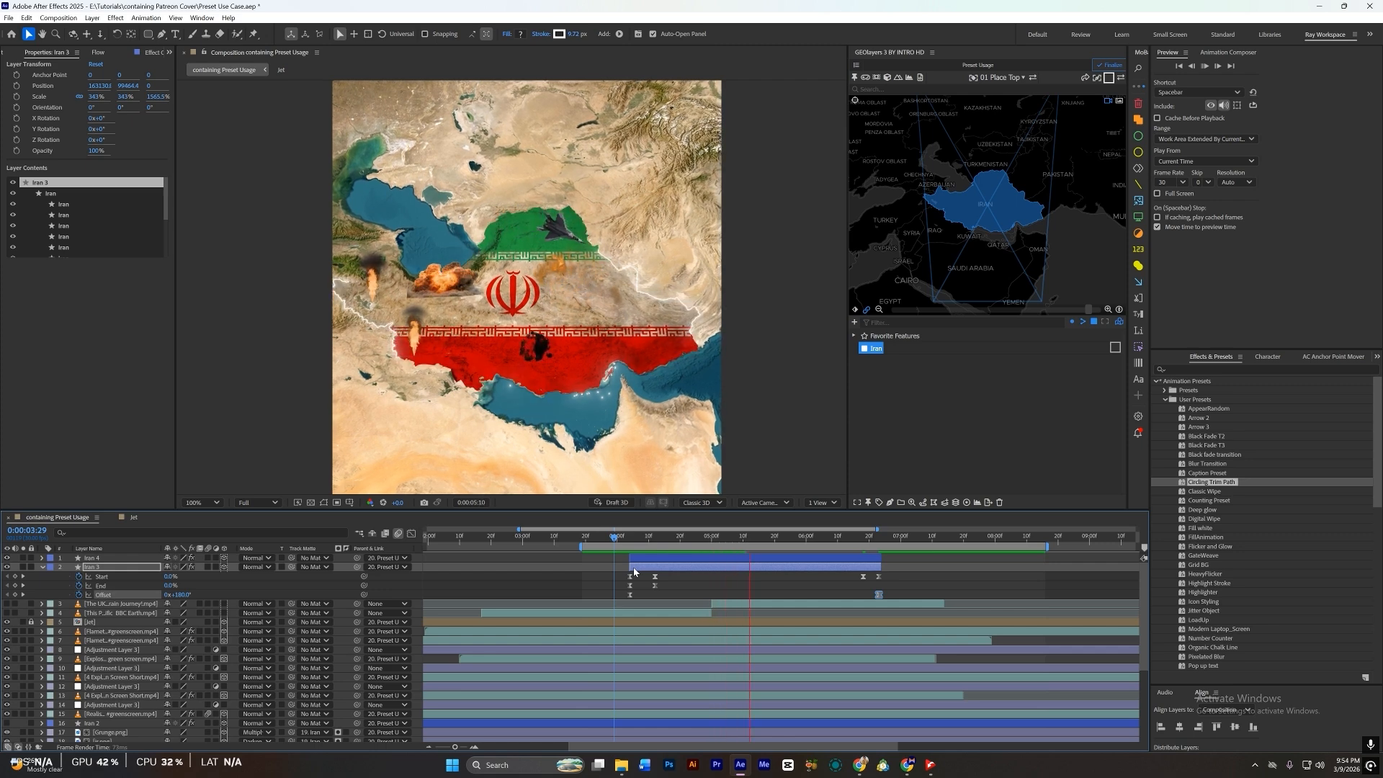
key(space)
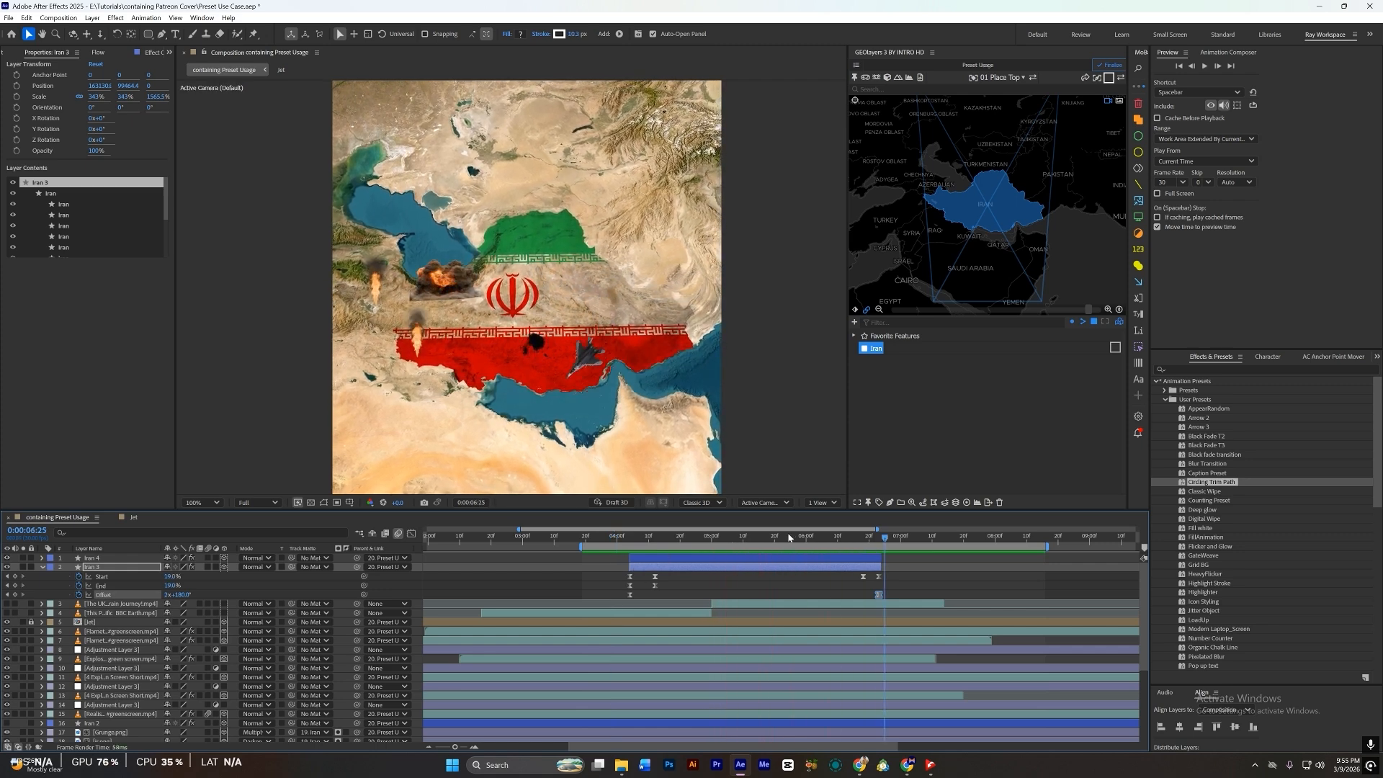
Step: Move the closing Start keyframes of Iran 3 and Iran 4 to end at 0:00:05:24, and their last Offset keyframes to 0:00:06:01
shift+click(874, 559)
key(u)
key(u)
drag(849, 632, 903, 563)
drag(876, 568, 788, 569)
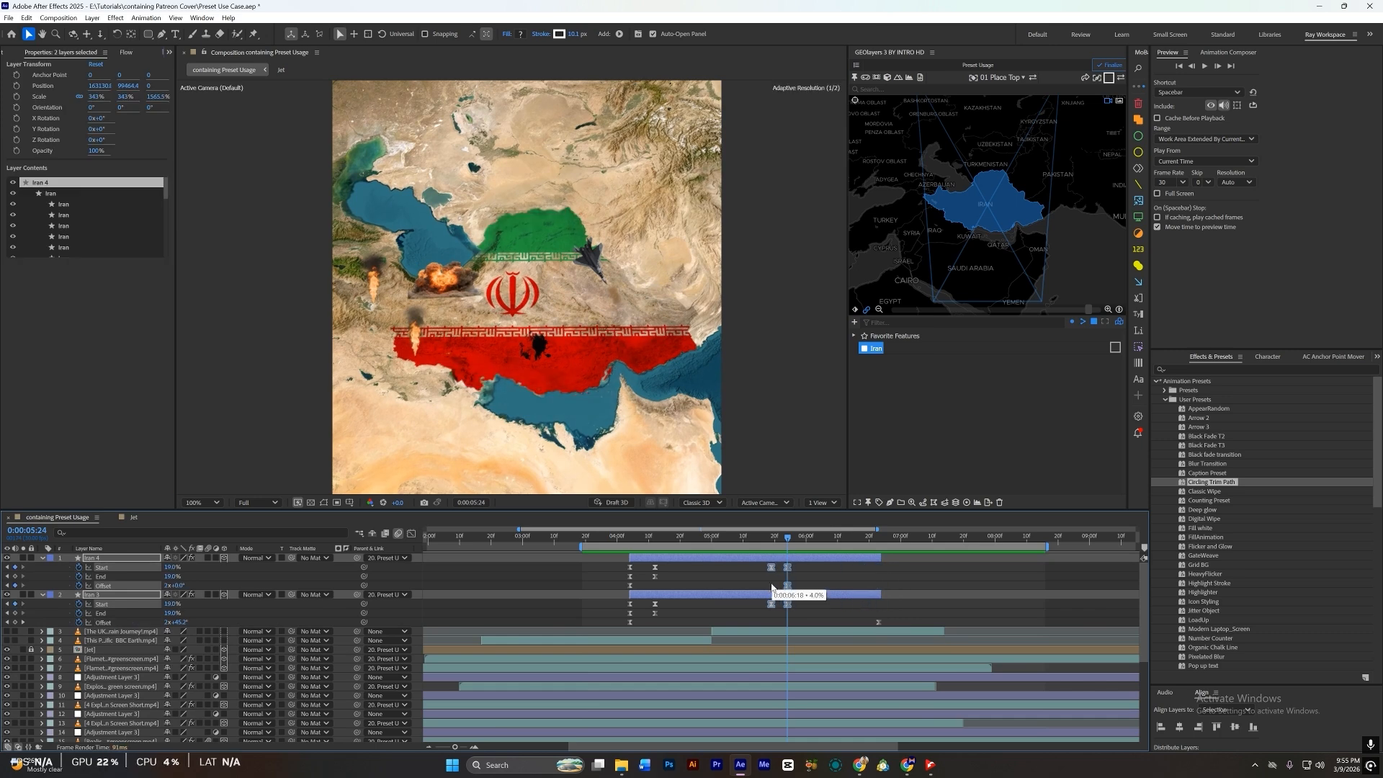
drag(799, 616, 829, 626)
drag(787, 585, 810, 586)
click(810, 607)
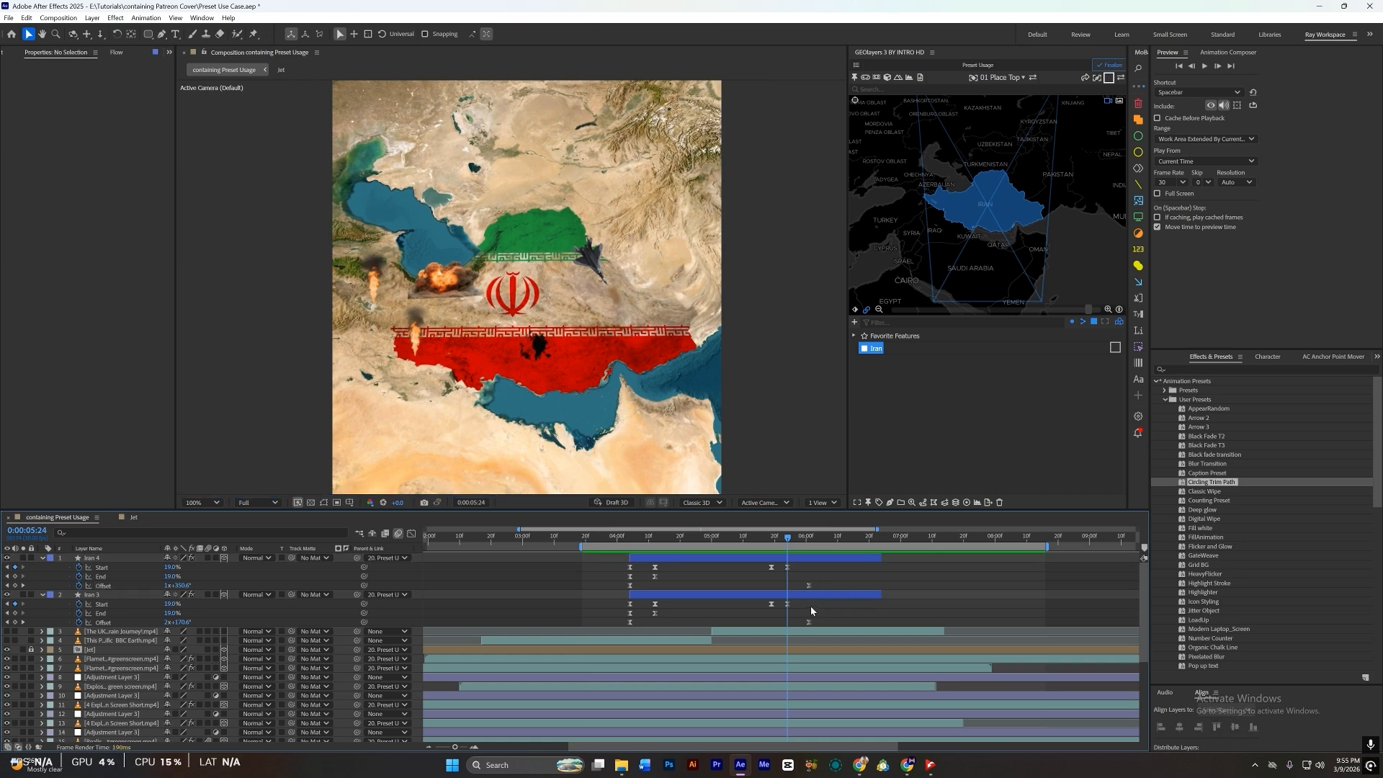
Step: Set the last Offset keyframe at 0:00:06:01 to 1x+180° on Iran 3 and 1x+0° on Iran 4
key(k)
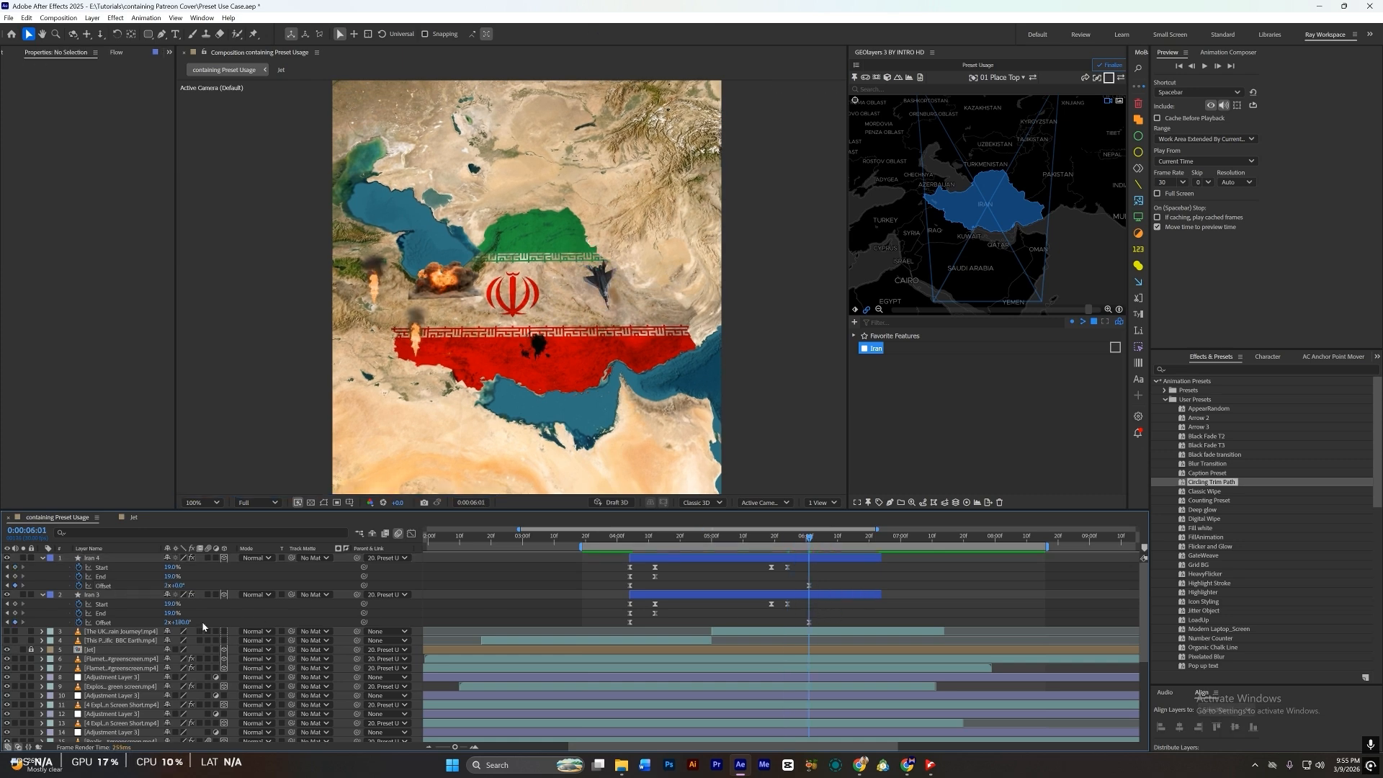
click(170, 622)
text(1)
click(166, 585)
click(219, 578)
Step: Trim the ends of the Iran 3 and Iran 4 layers to 0:00:06:01
click(837, 559)
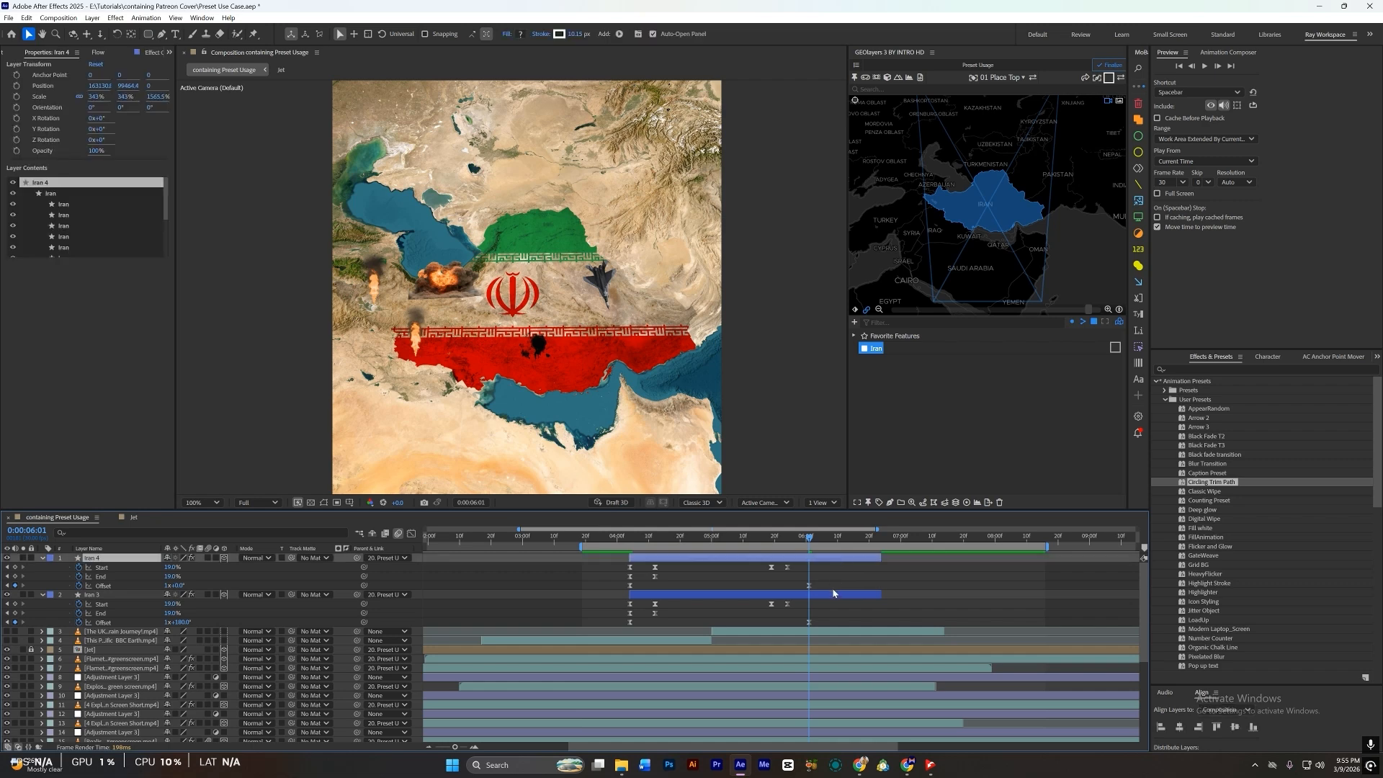
shift+click(833, 596)
key(alt+bracketright)
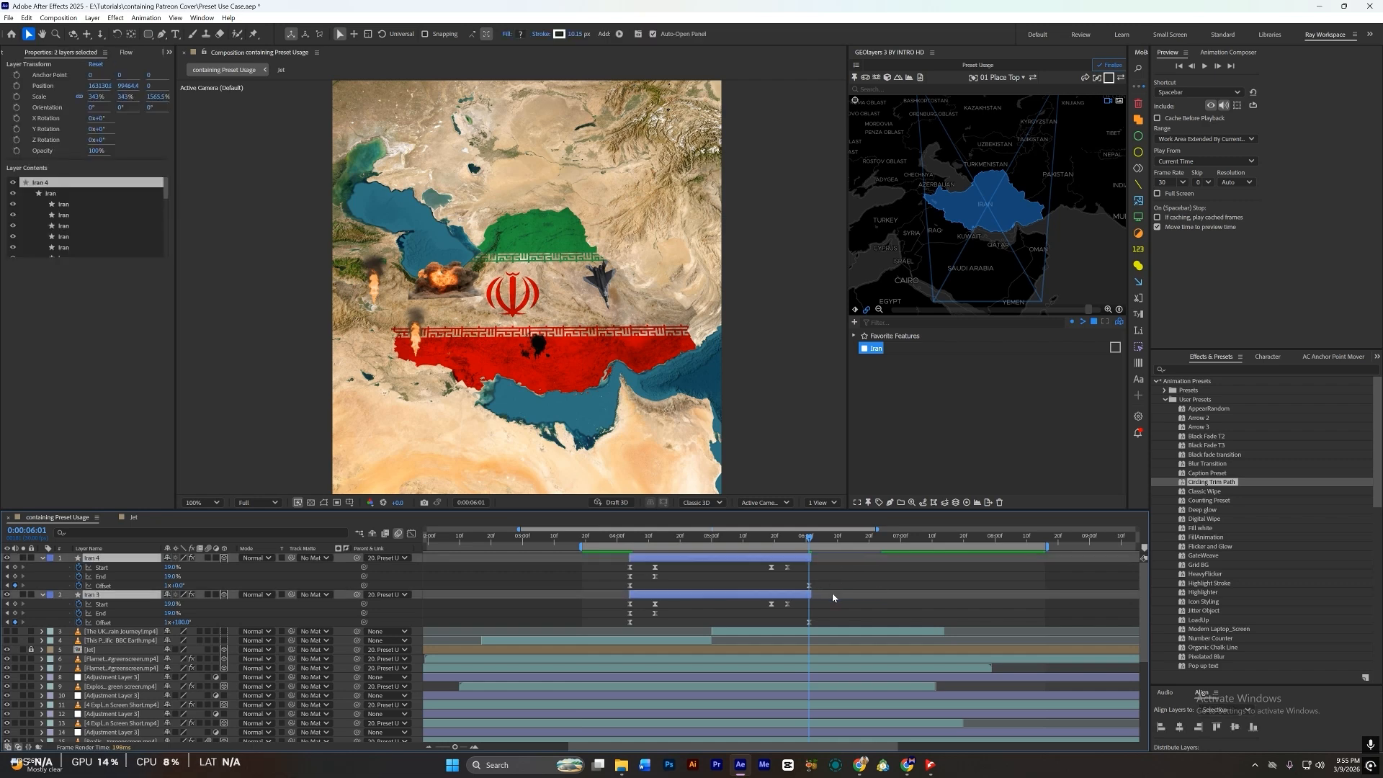
click(832, 596)
Step: Trim the start of the Iran 2 layer to 0:00:04:21 and add a Trim Controller with End keyframes to it
drag(801, 542, 683, 597)
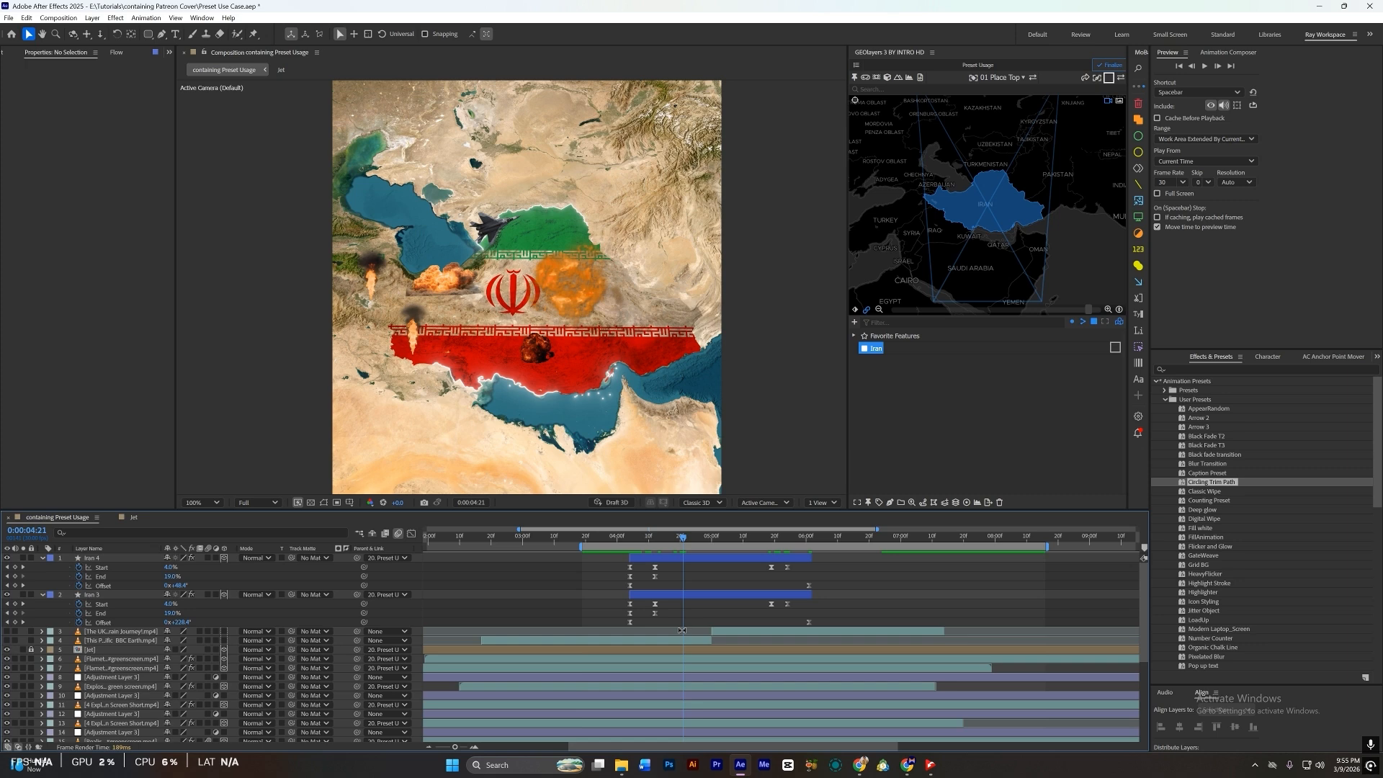
scroll(513, 631, down, 5)
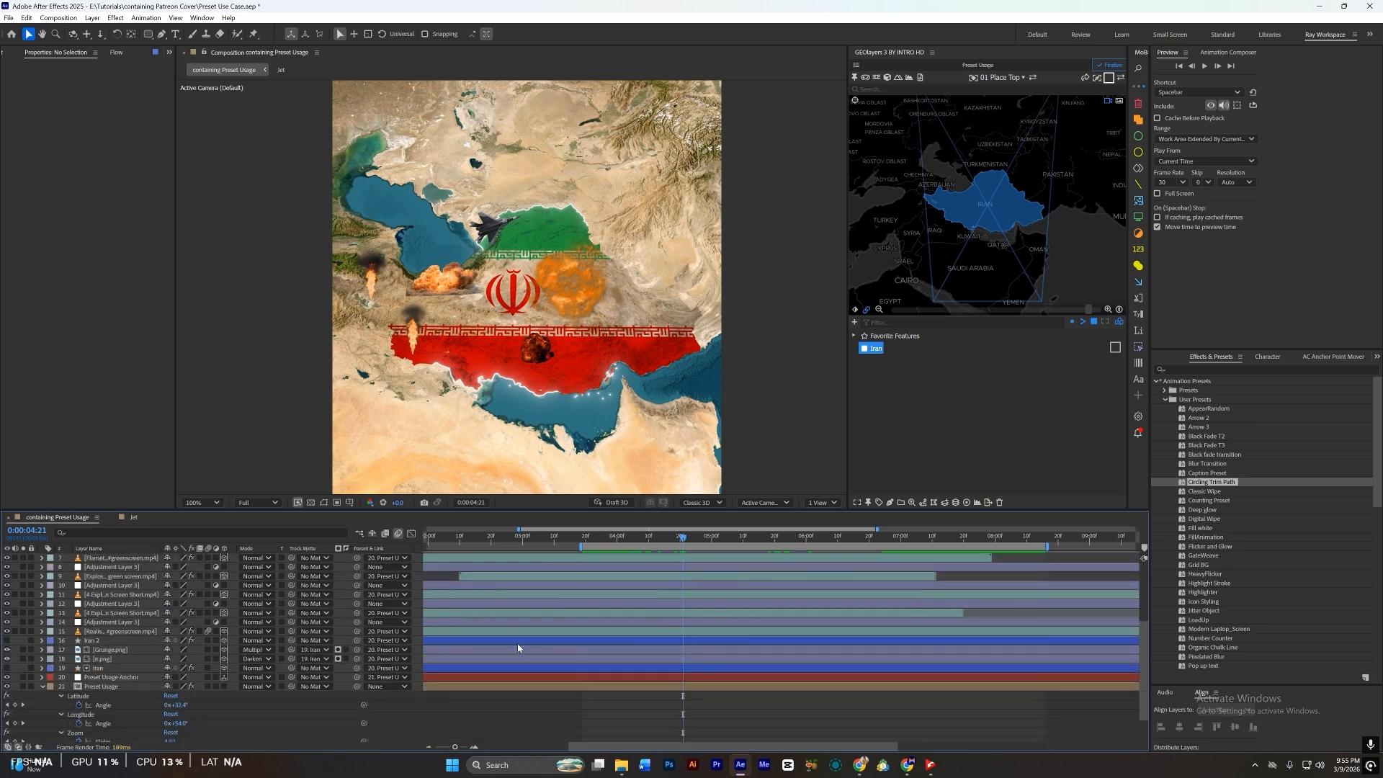
click(686, 642)
key(alt+bracketleft)
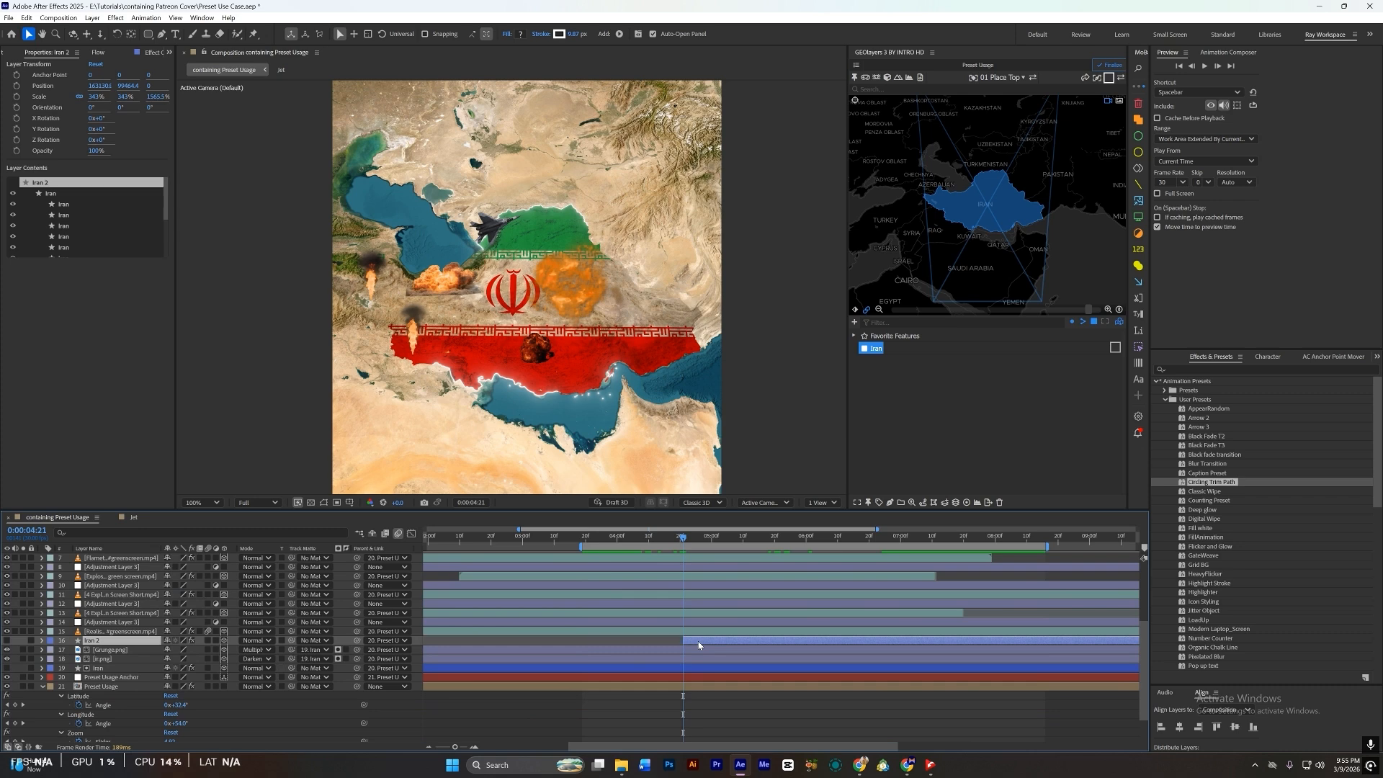
click(1138, 298)
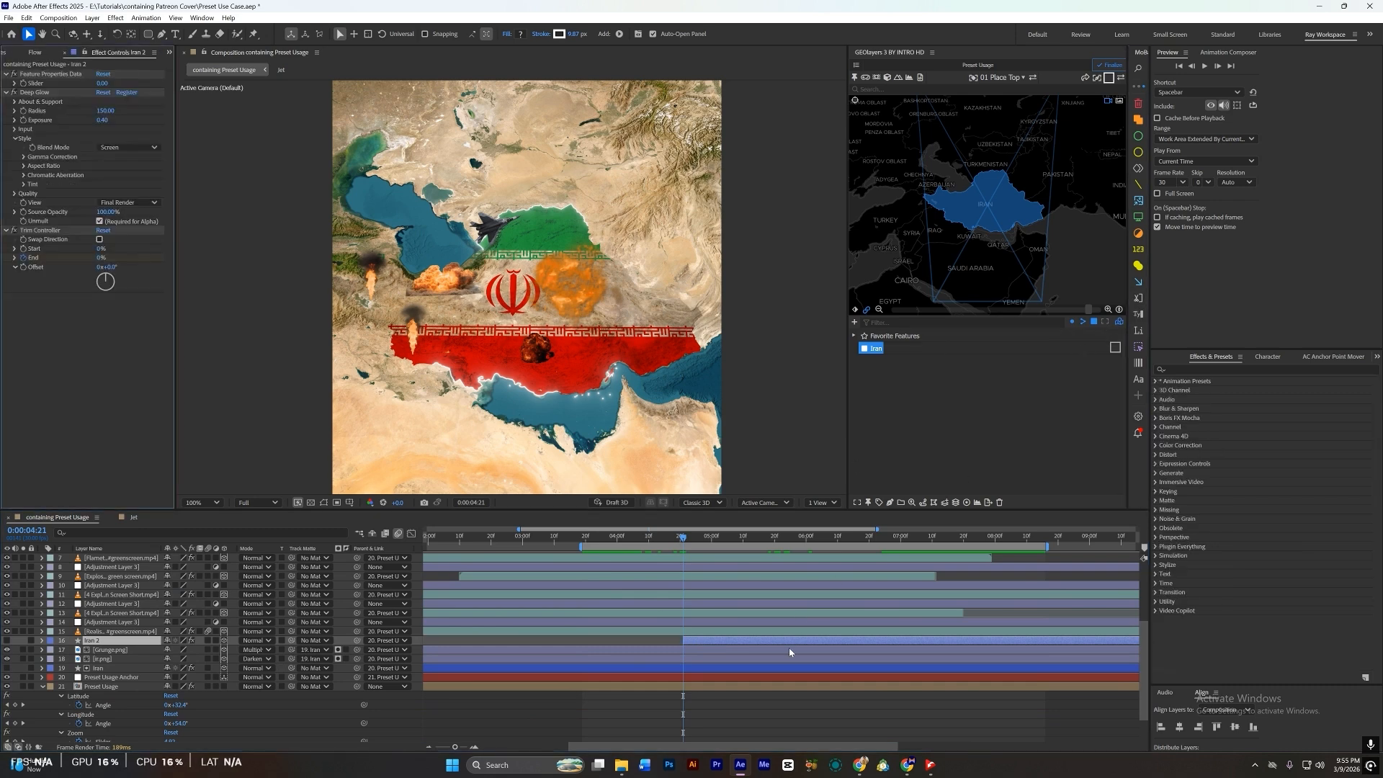
key(u)
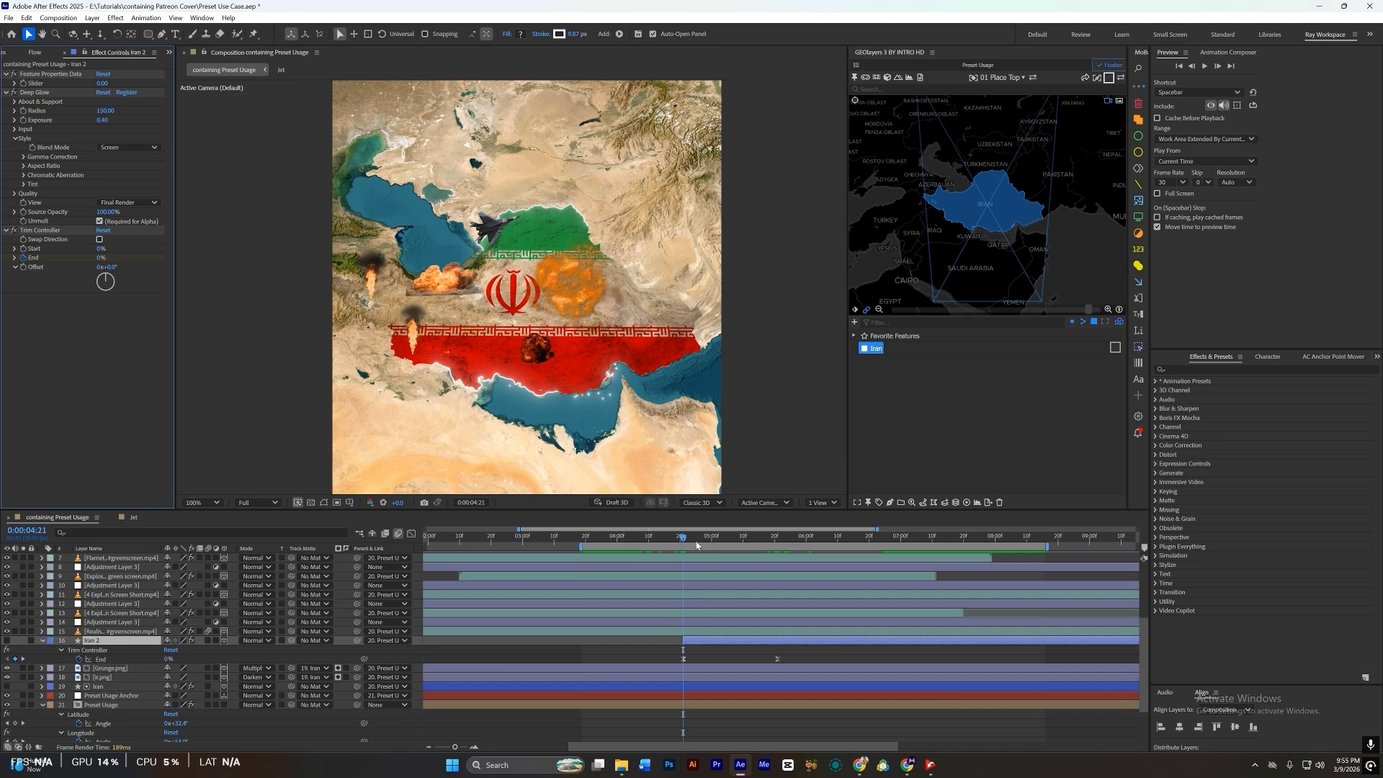
Step: Preview the circling outlines together with the Iran 2 trim animation, playing from 0:00:04:16 and from 0:00:03:21
drag(697, 538, 667, 566)
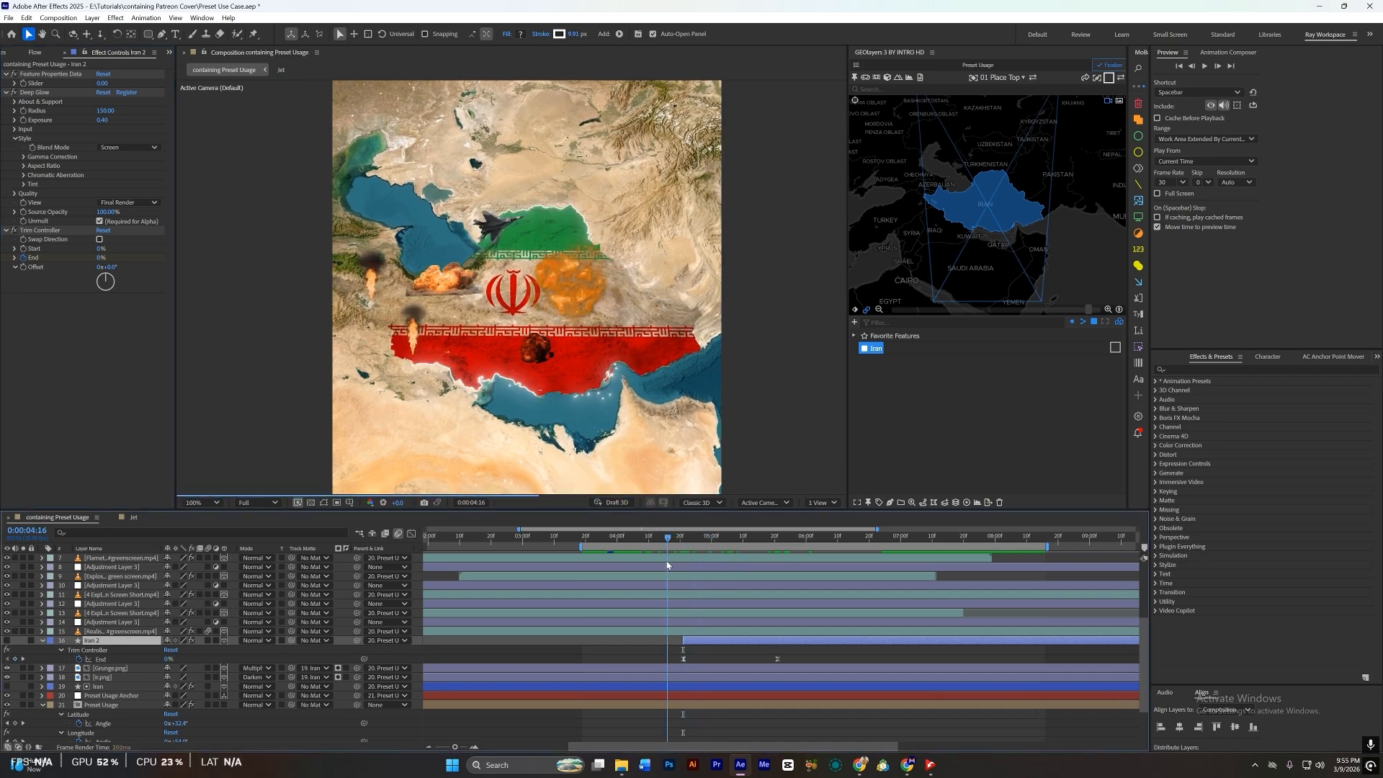
key(minus)
key(space)
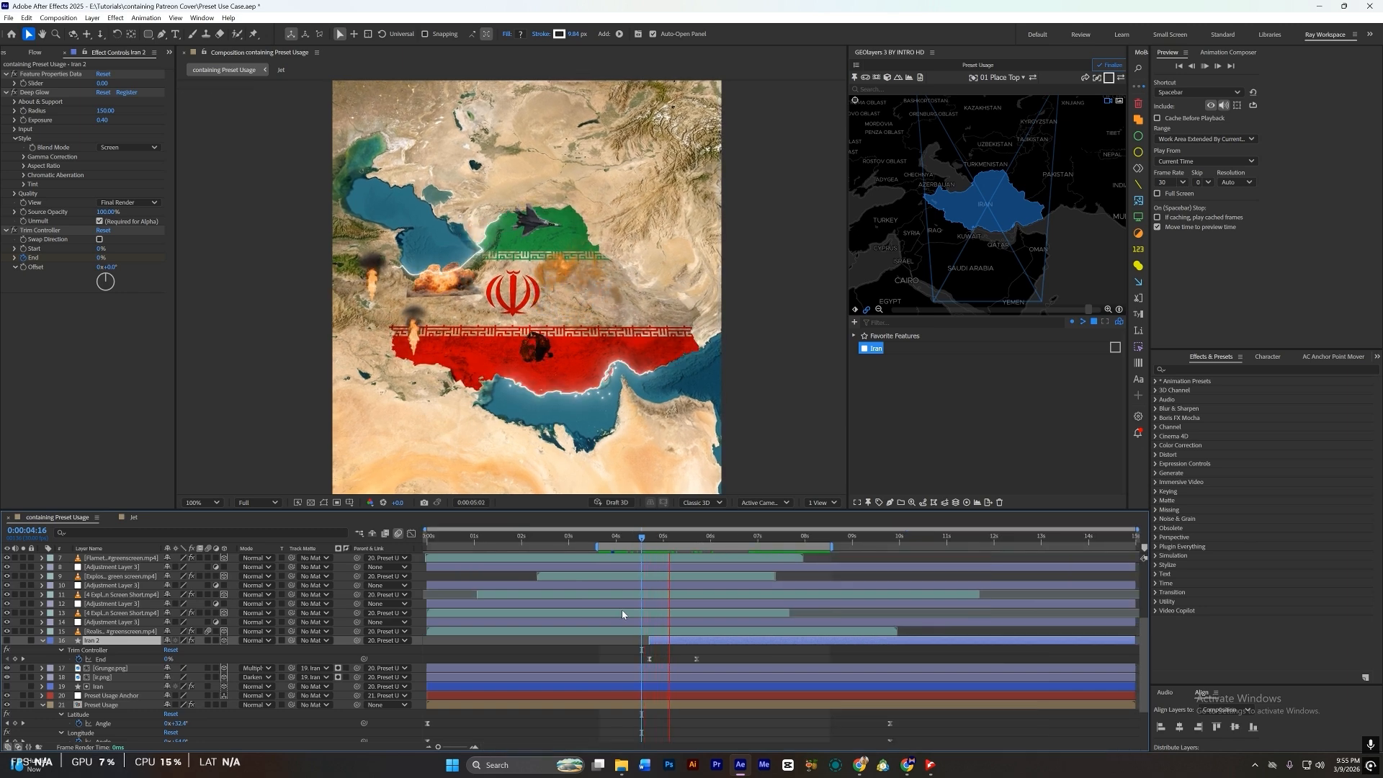
key(space)
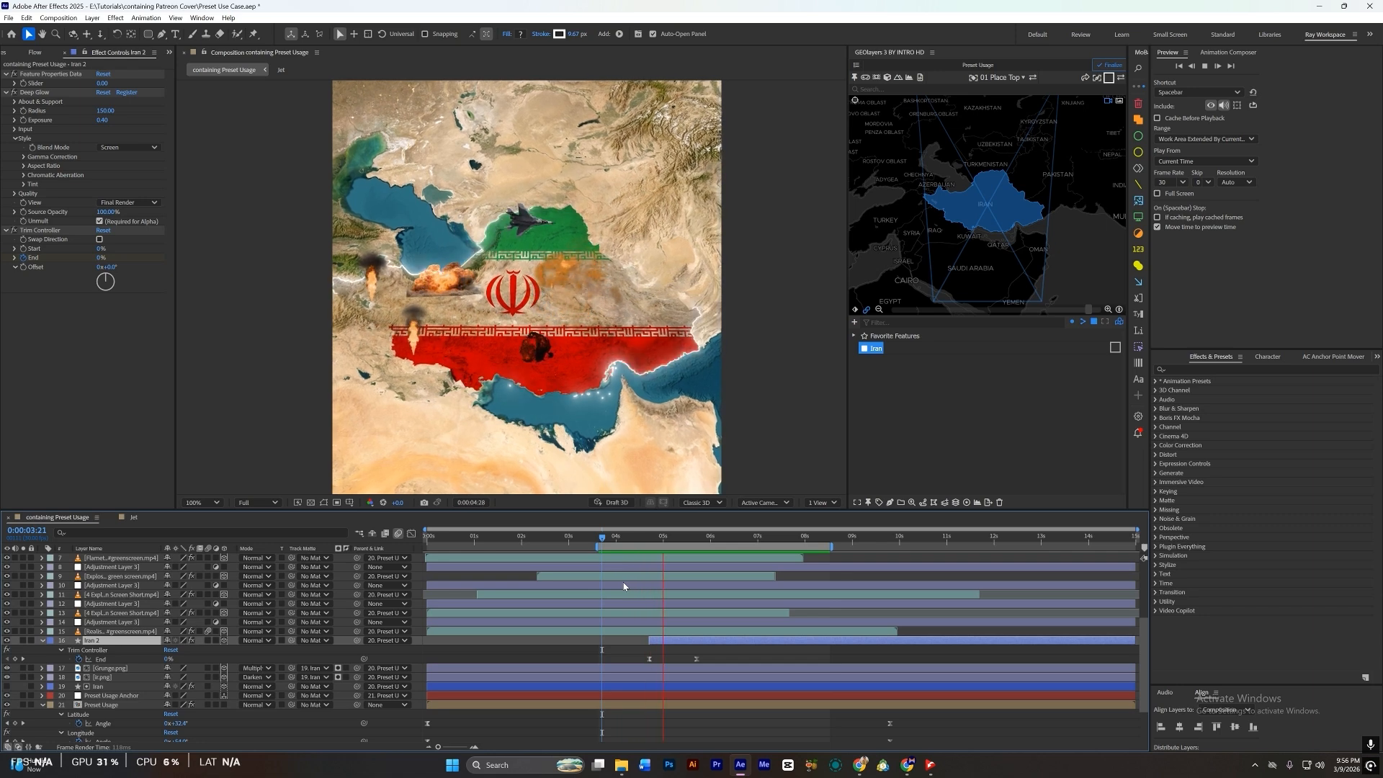
key(space)
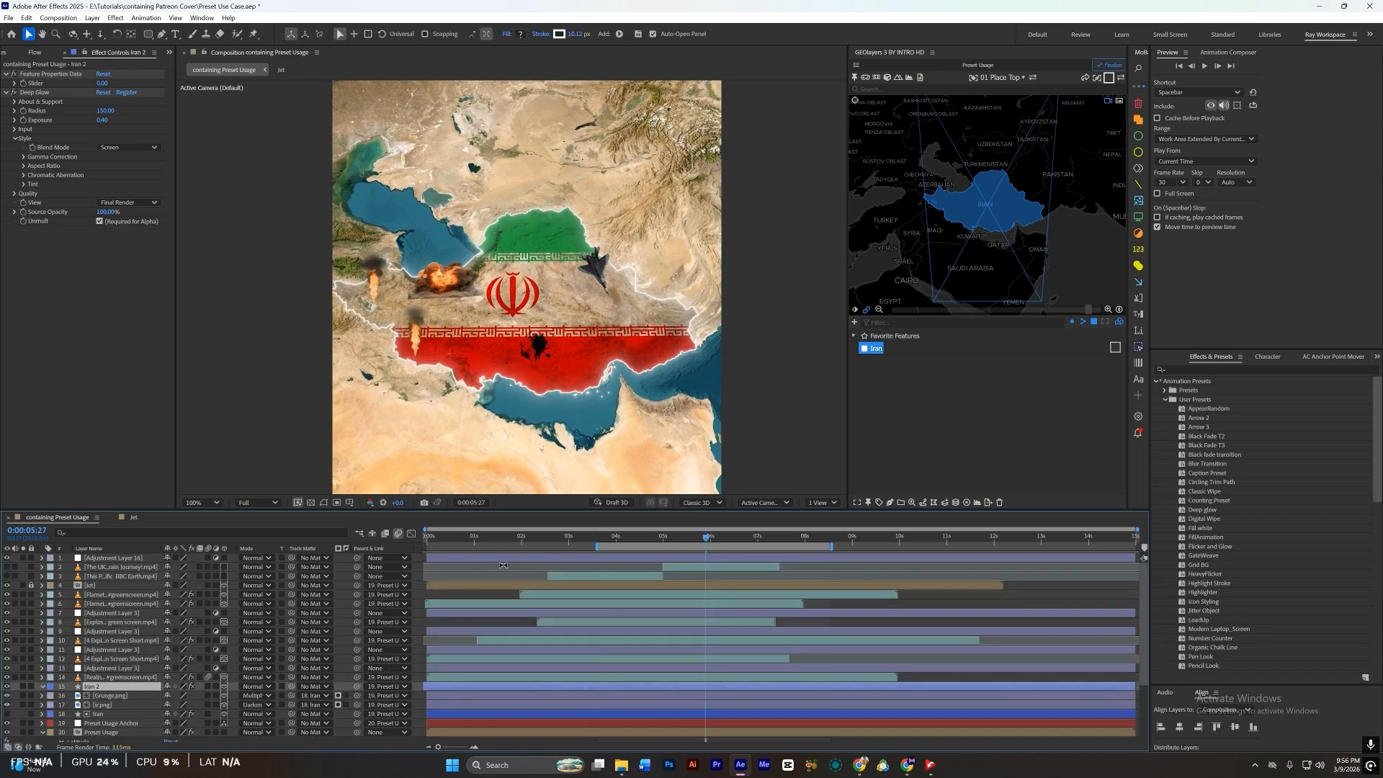
Step: Add a text layer reading "I am an angel." over the map, with its start trimmed to 0:00:05:27
key(F2)
click(175, 34)
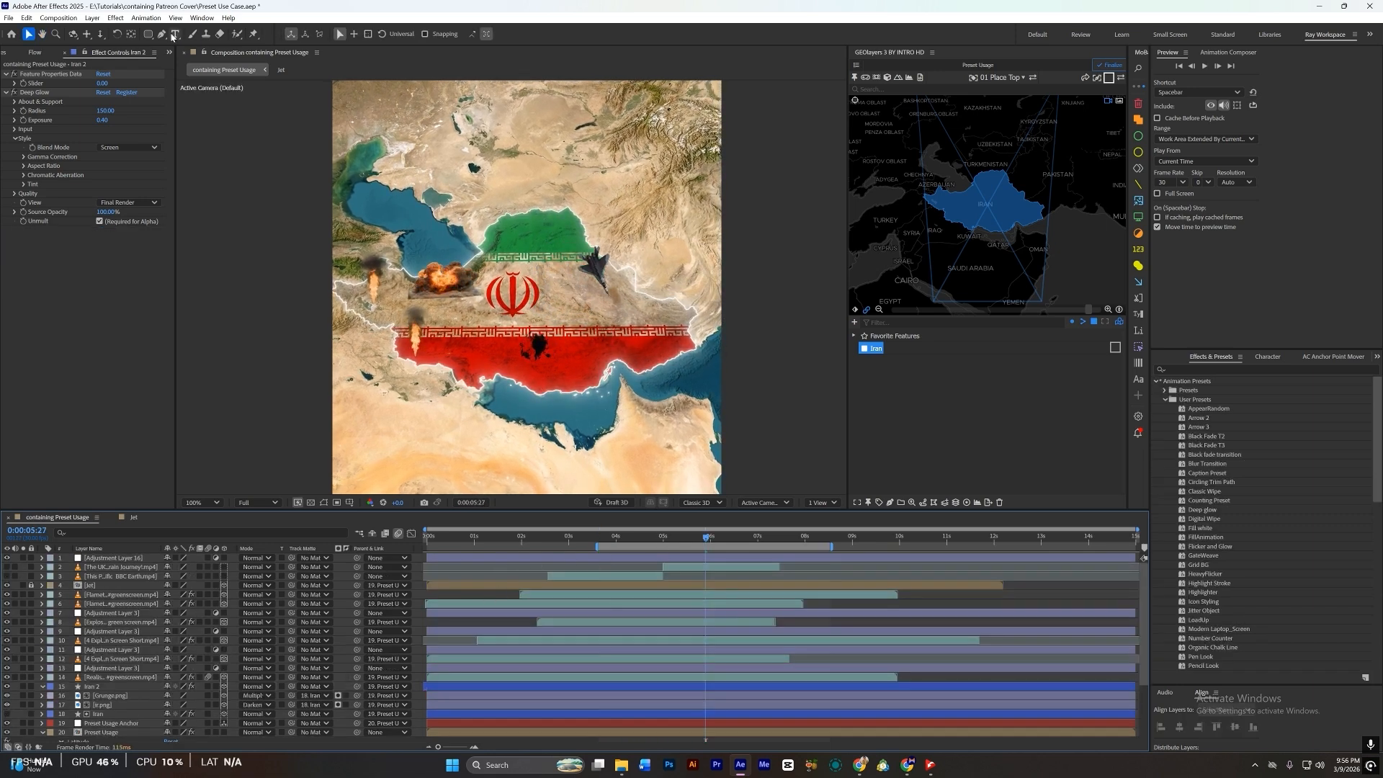
click(503, 297)
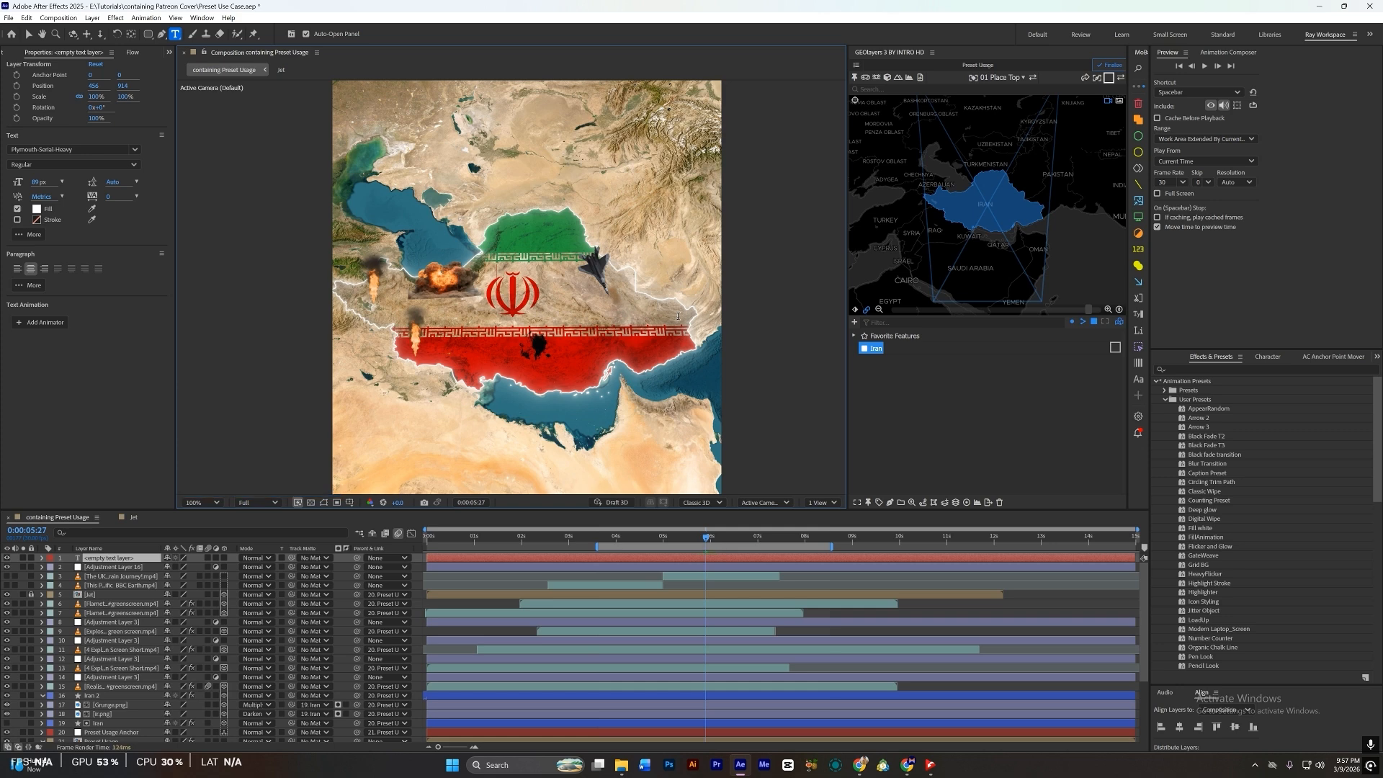
text(I am a)
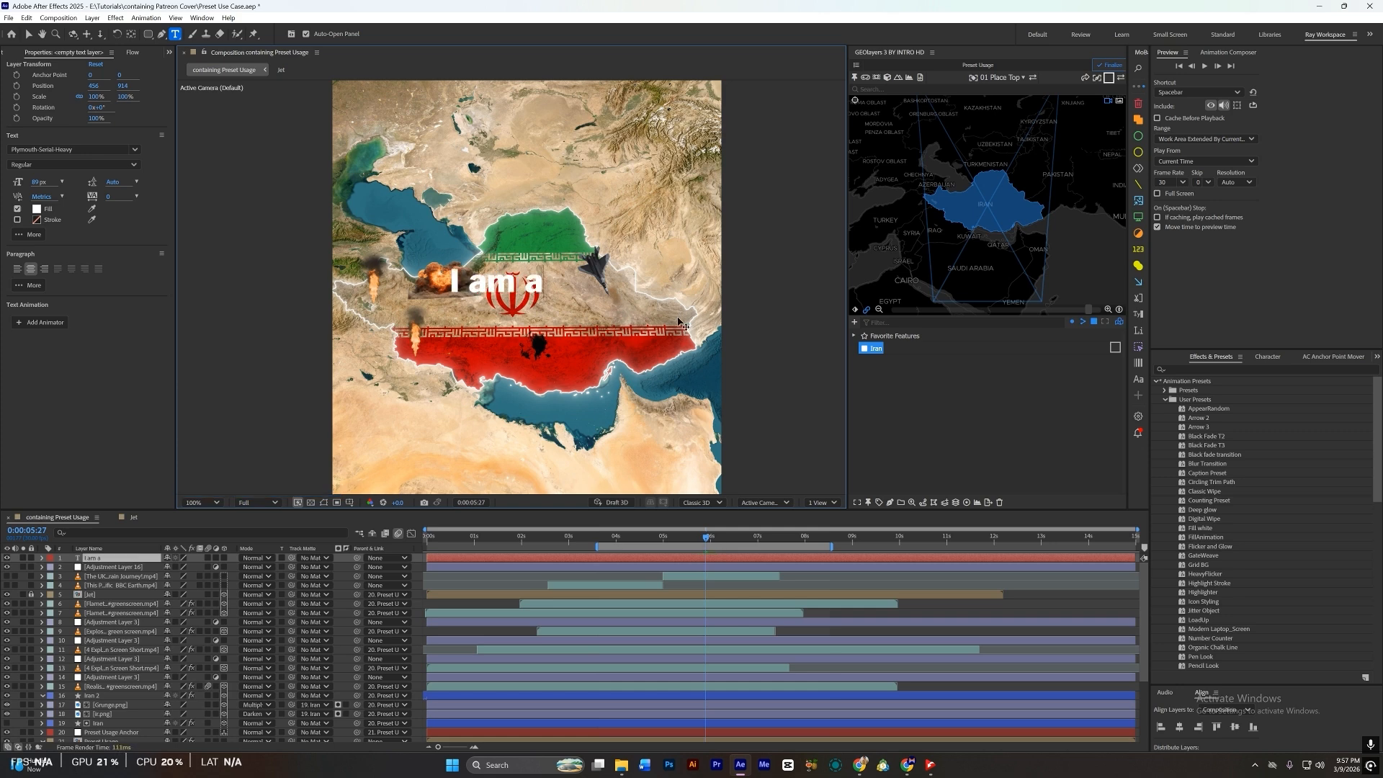
text(n)
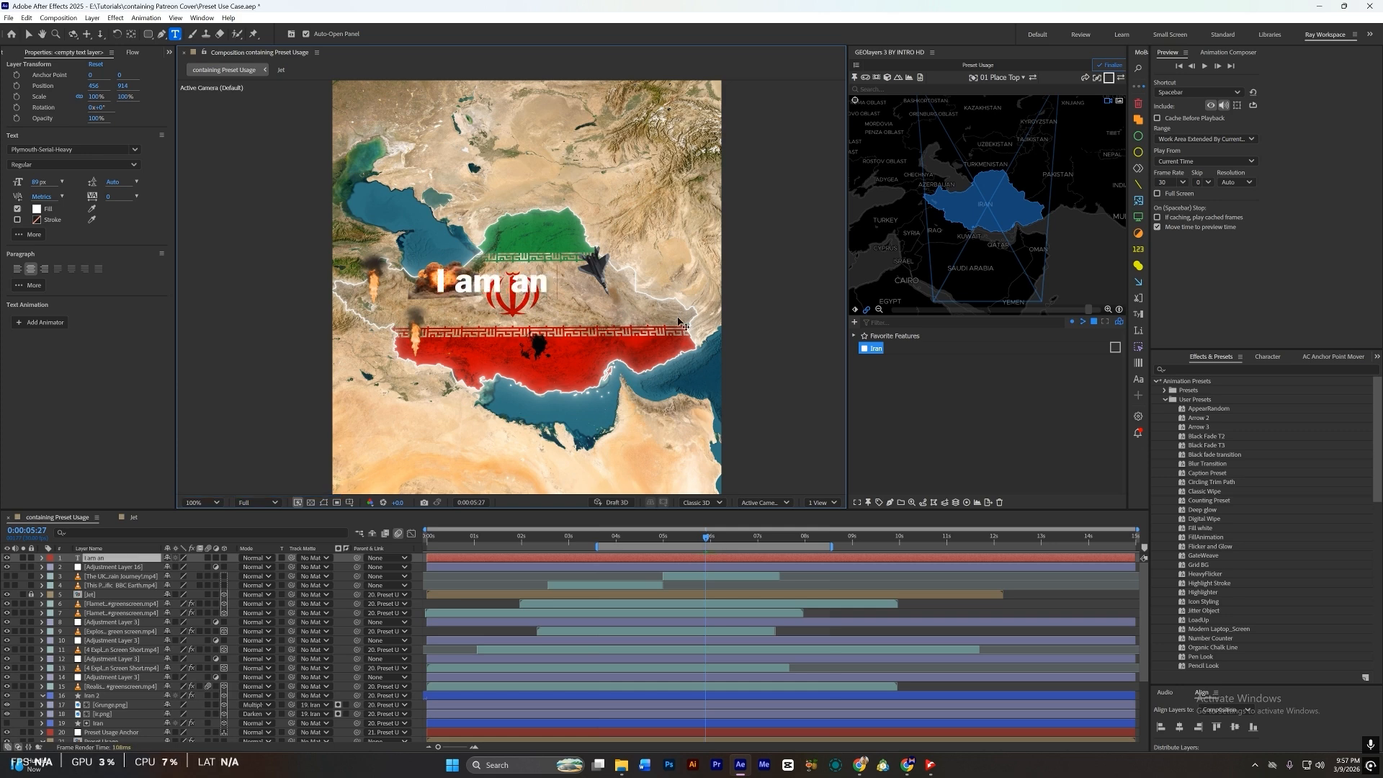
text( angel.)
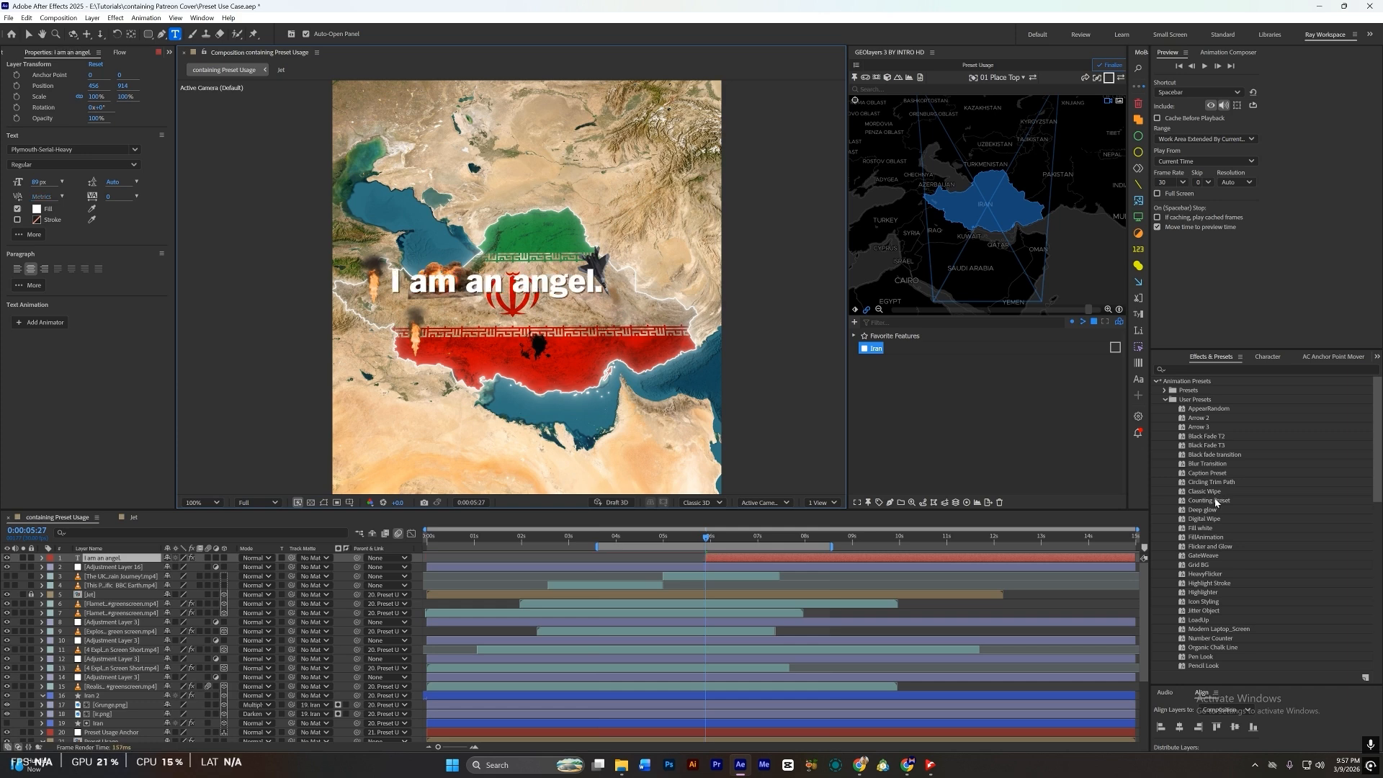
Step: Try the Caption Preset on the "I am an angel." text layer and delete that layer
double_click(1204, 475)
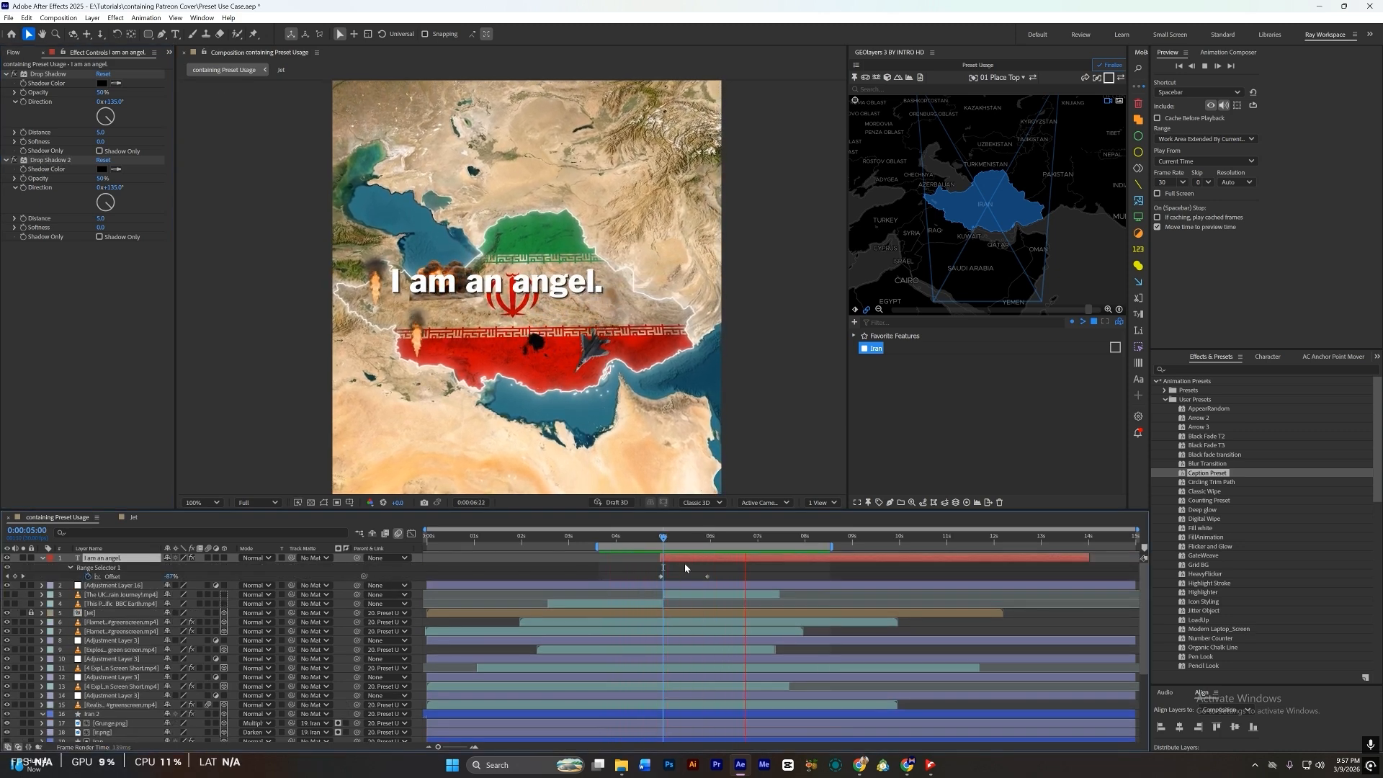
key(space)
key(Delete)
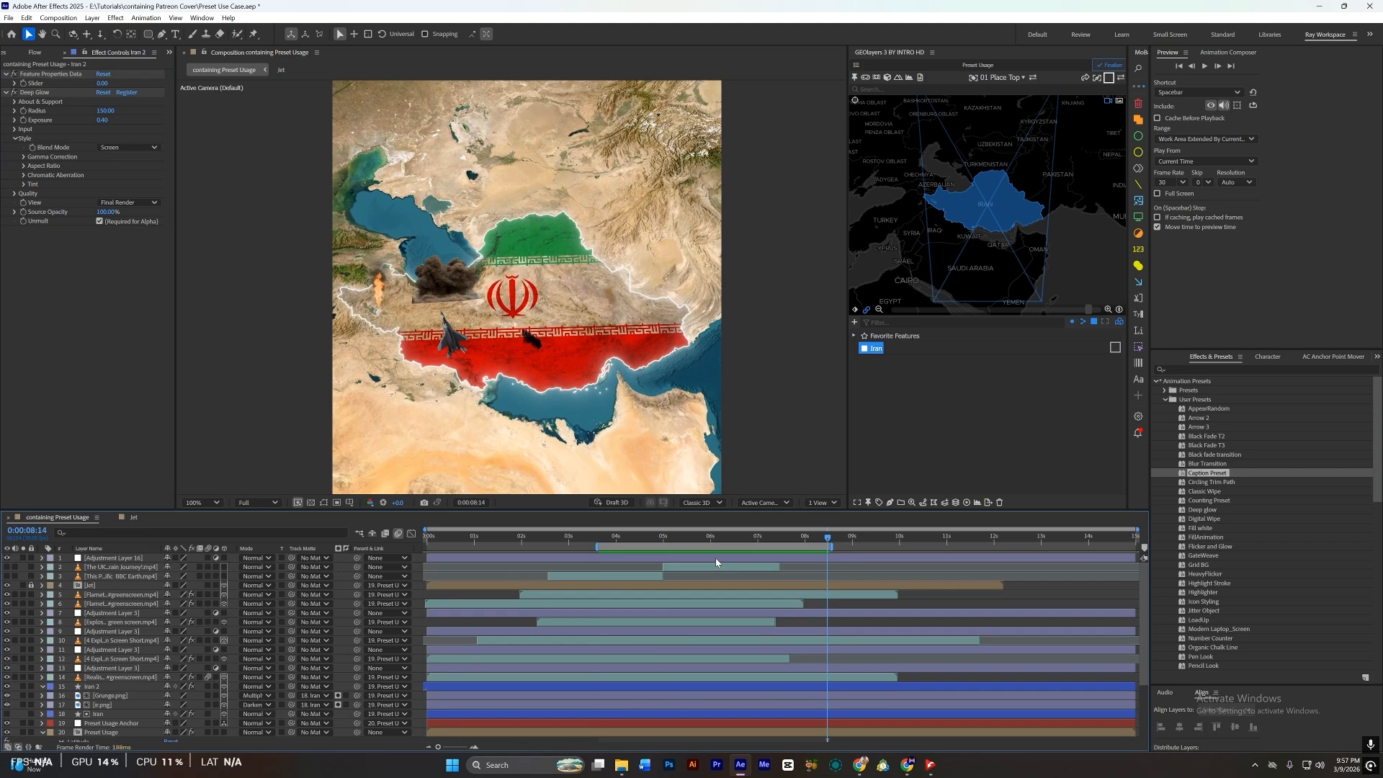
Step: Apply the Blur Transition preset to Adjustment Layer 16 at 0:00:05:00 and reveal its keyframes
click(662, 541)
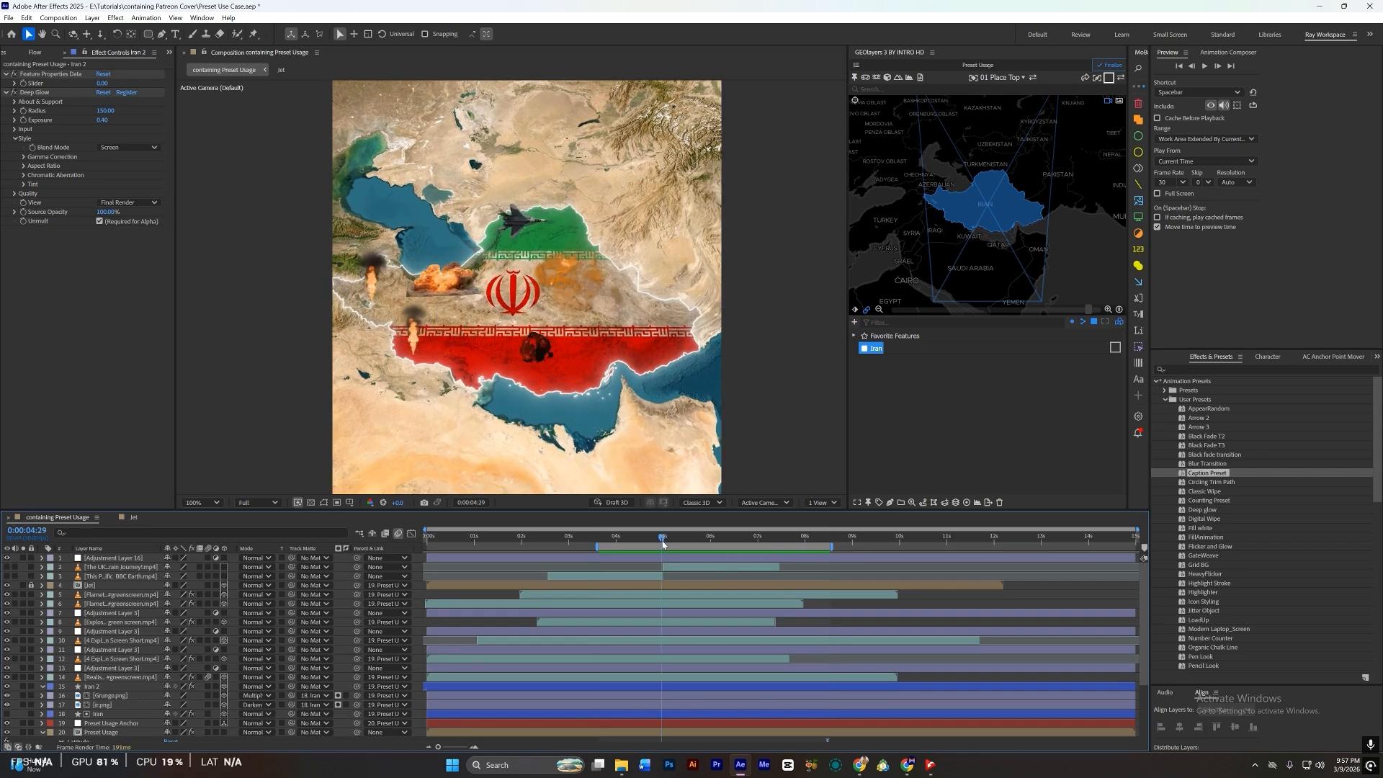
drag(662, 541, 664, 543)
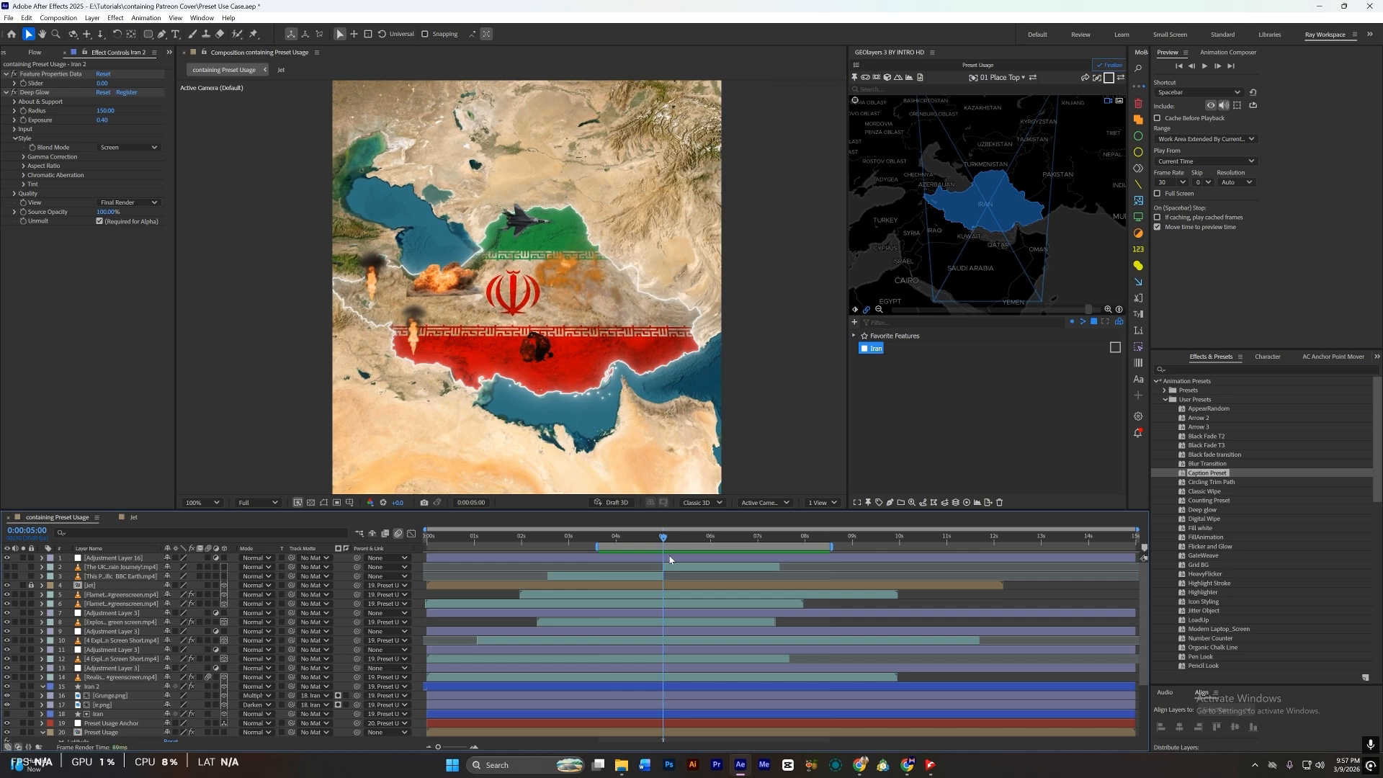
click(669, 559)
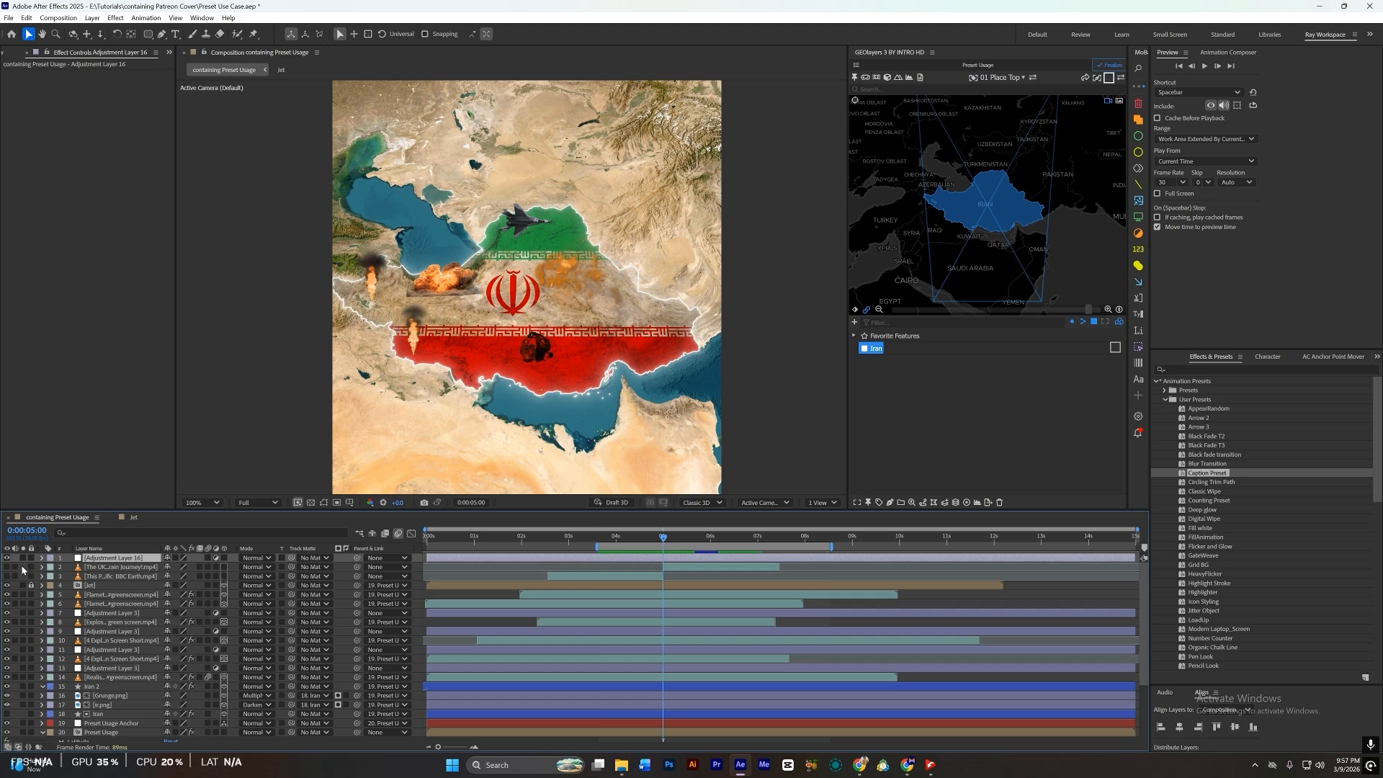
double_click(1207, 464)
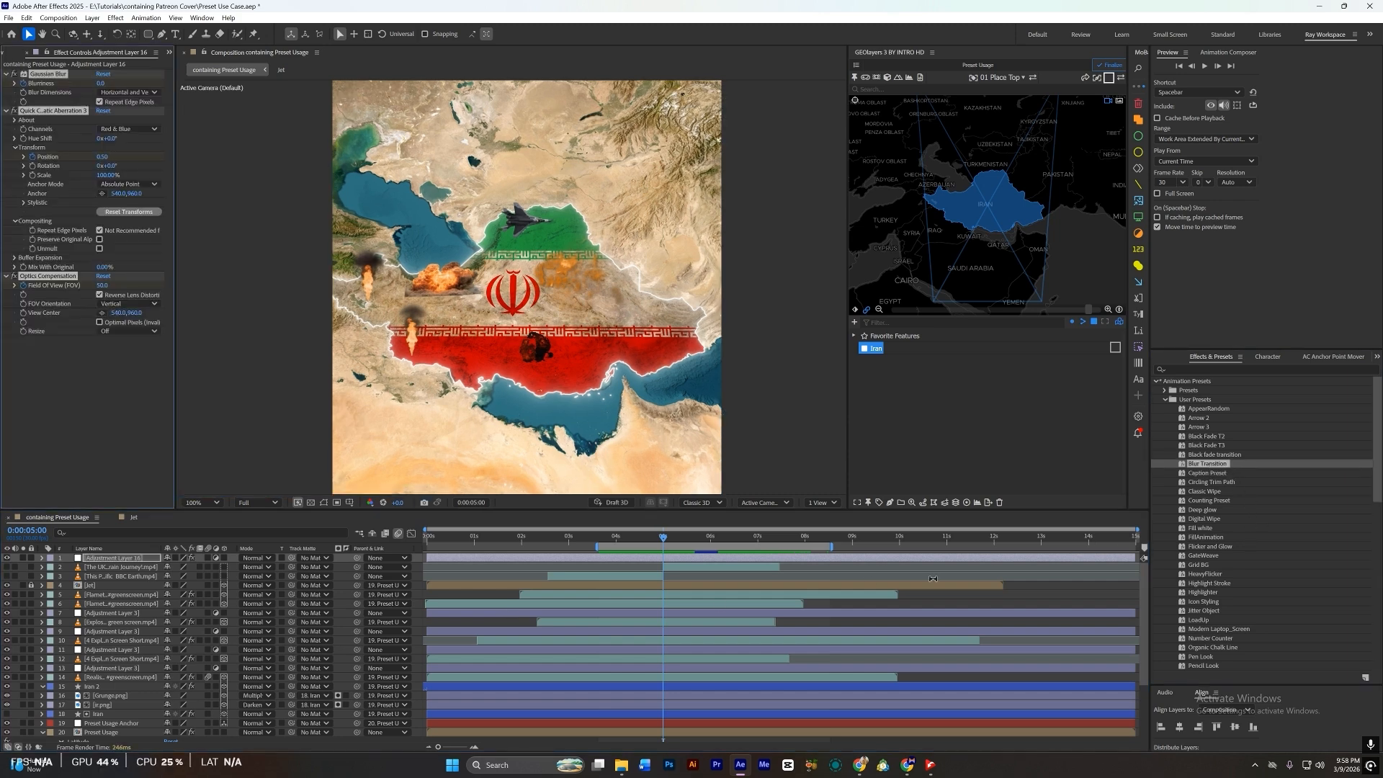
key(u)
scroll(642, 578, up, 5)
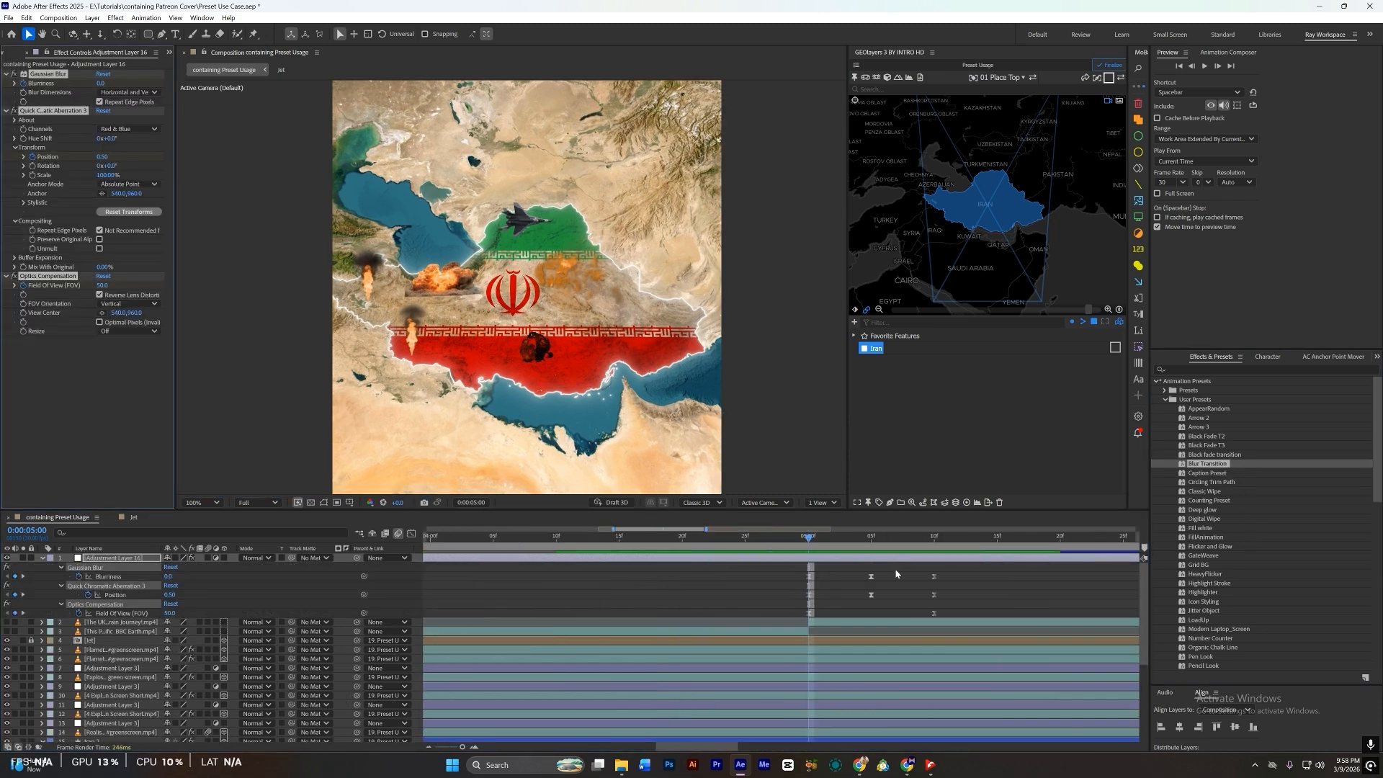
Step: Shift Adjustment Layer 16 earlier so the blur peaks at 0:00:05:00, and trim its start to 0:00:04:25
drag(902, 560, 839, 560)
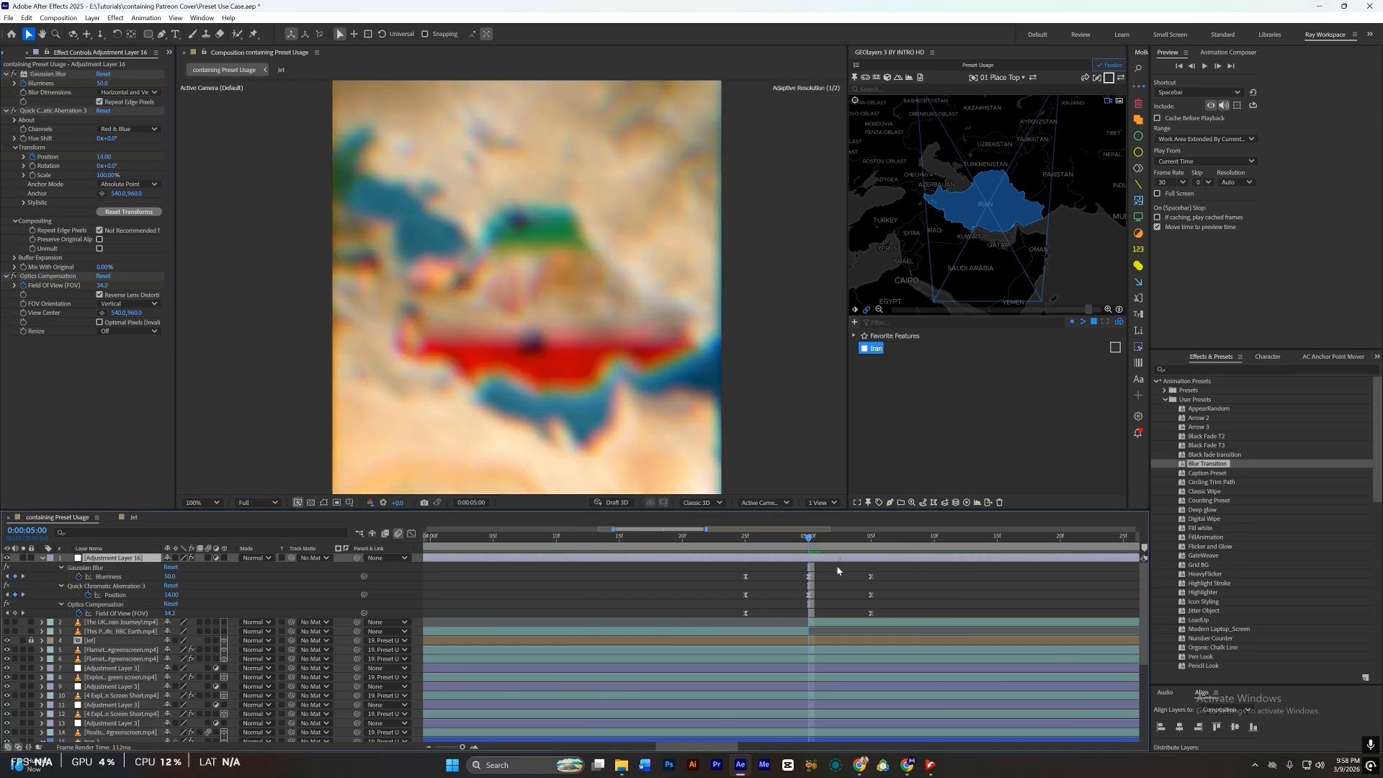
click(744, 539)
key(alt+bracketleft)
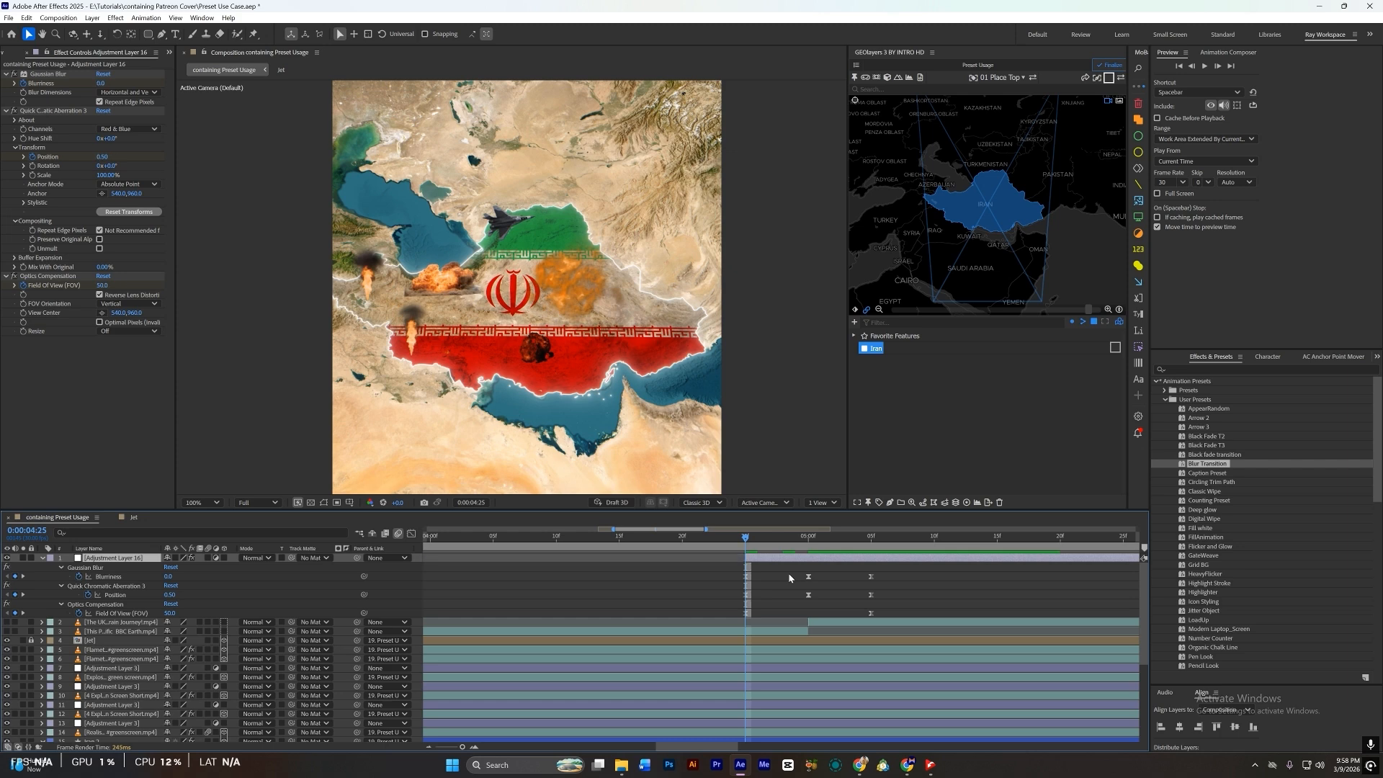
Step: Trim the end of Adjustment Layer 16 to its last blur keyframe at 0:00:05:05
drag(858, 537, 872, 539)
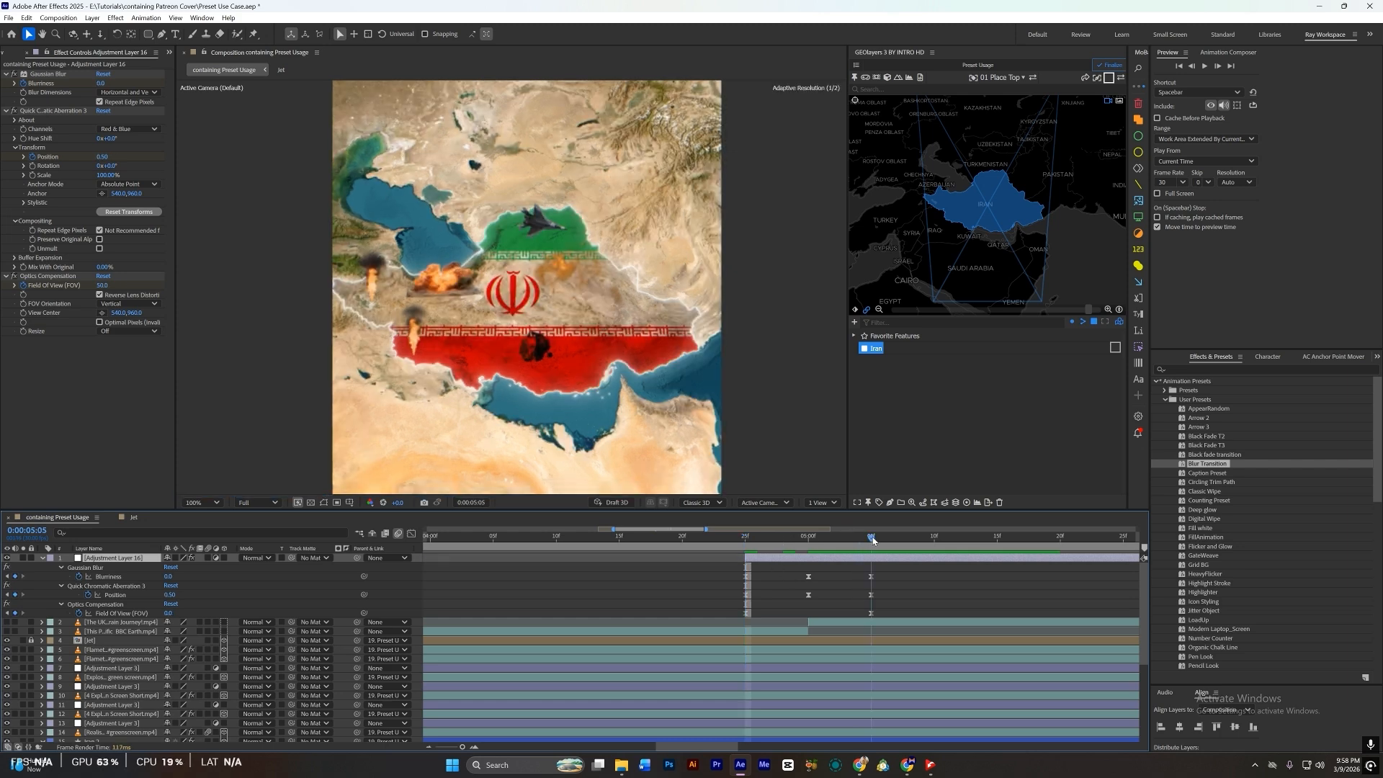
key(alt+bracketright)
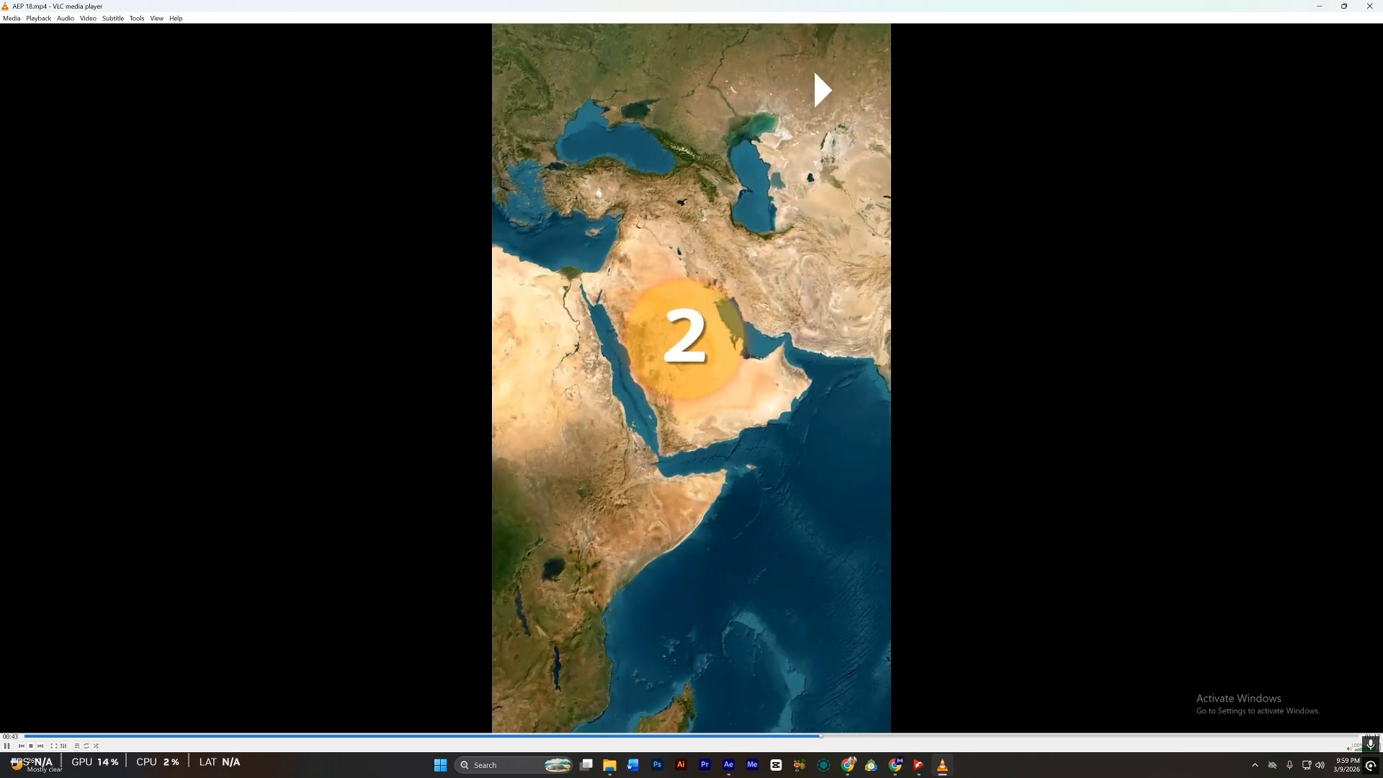
Step: Replay the transition from the news article to the map in the AEP 18.mp4 video and close the player
click(804, 737)
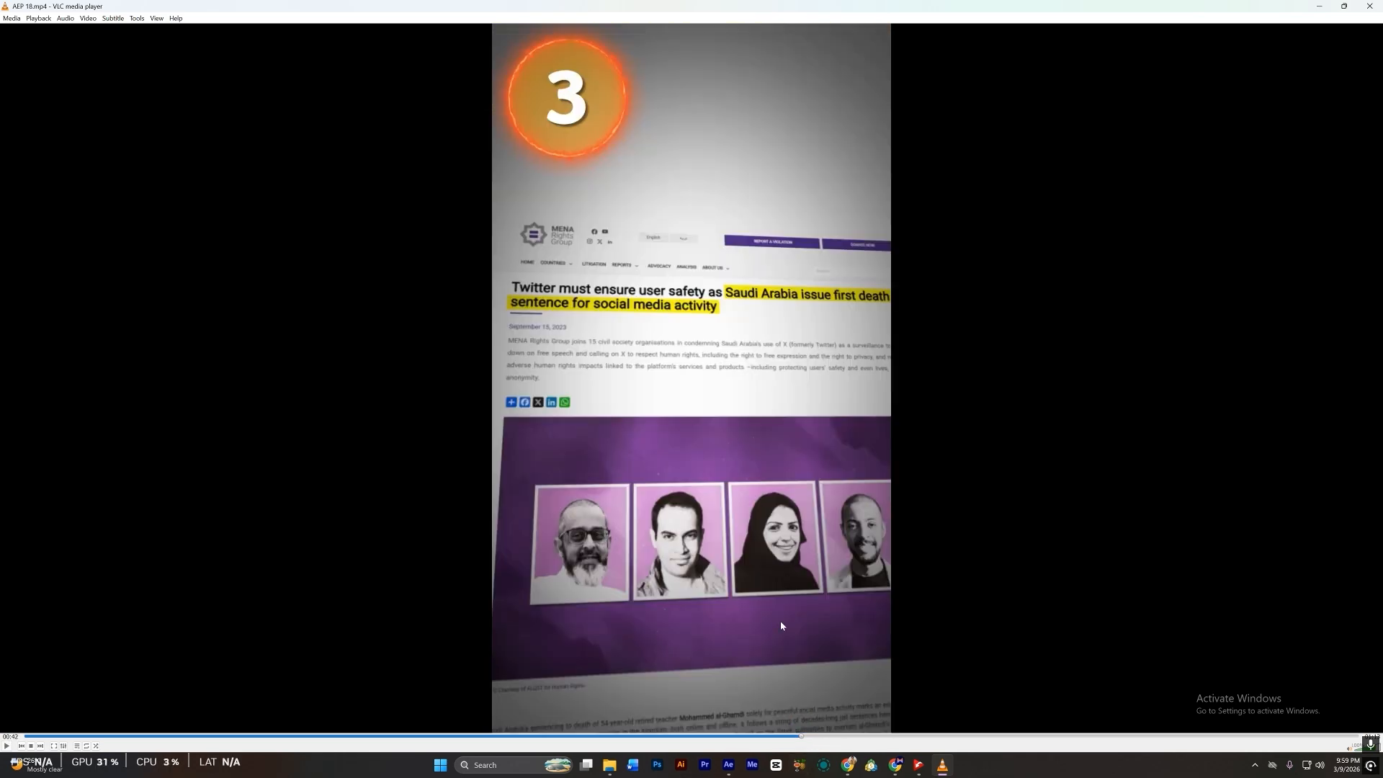
key(space)
key(space)
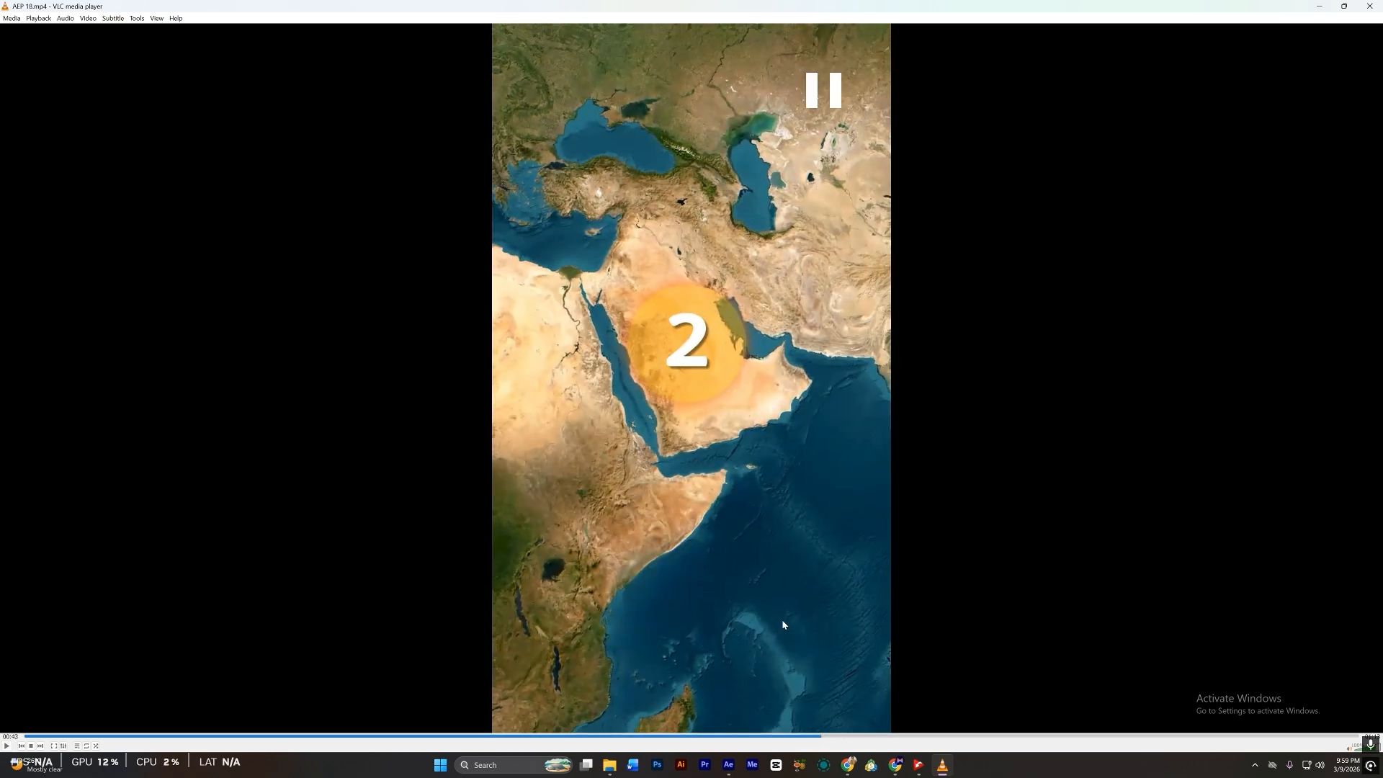
click(1368, 6)
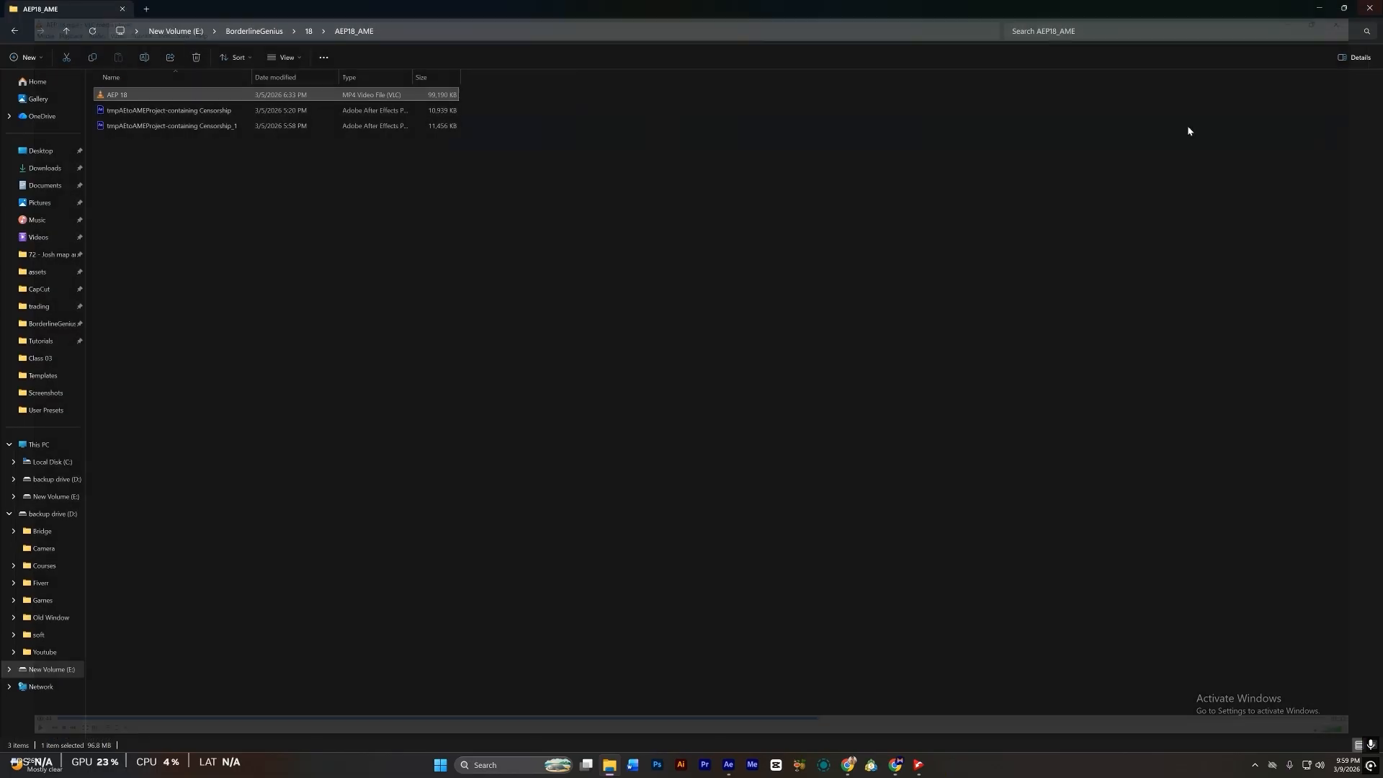
Step: Open the AEP18 project from folder 18 and preview the article-to-map blur transition on Adjustment Layer 3
click(308, 31)
double_click(339, 126)
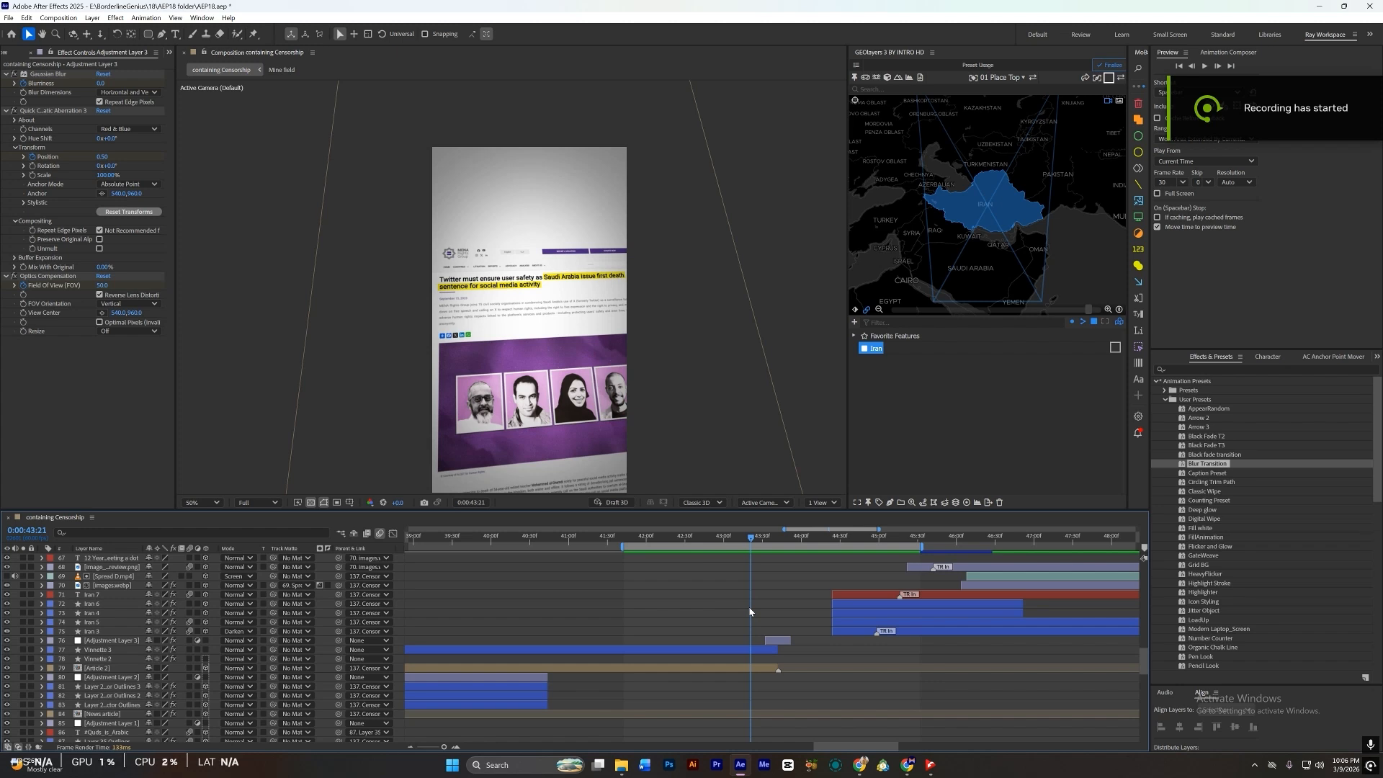
click(786, 641)
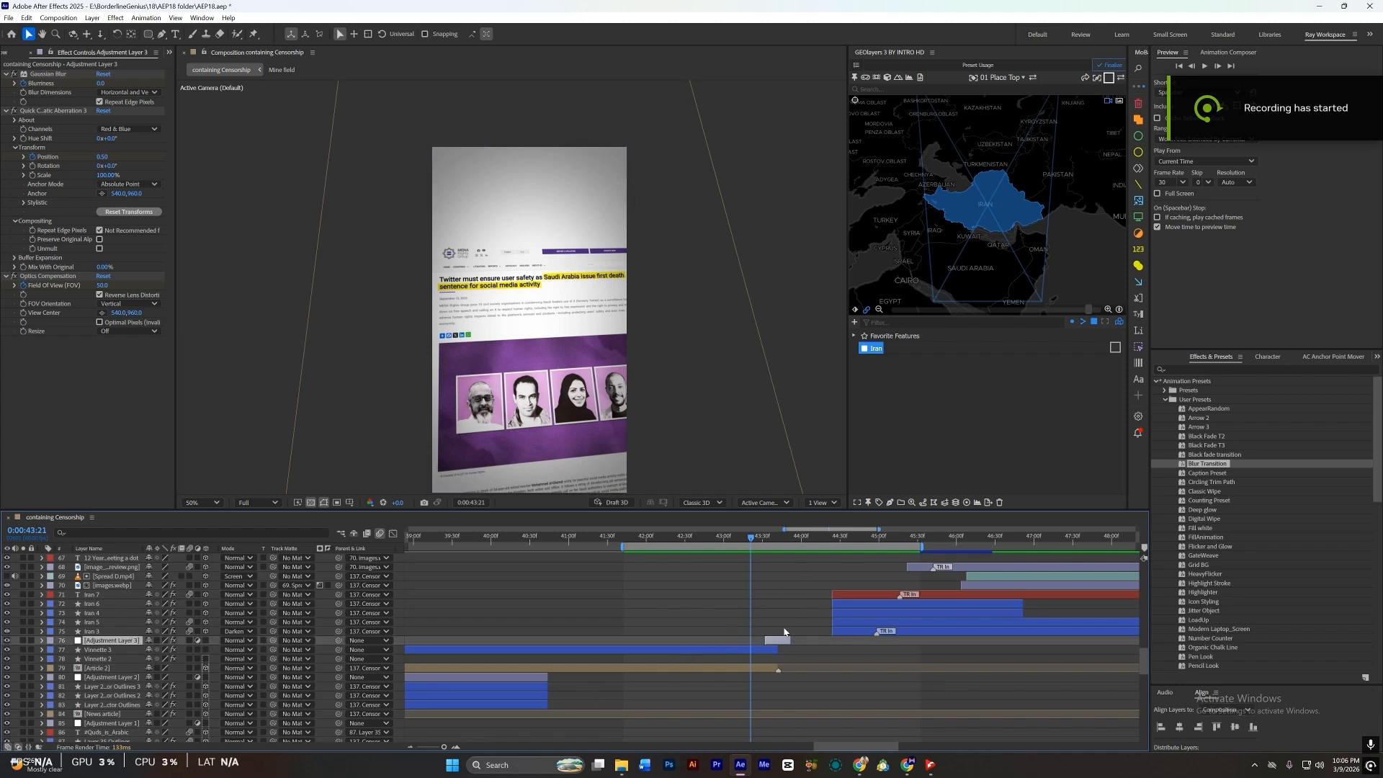
click(754, 541)
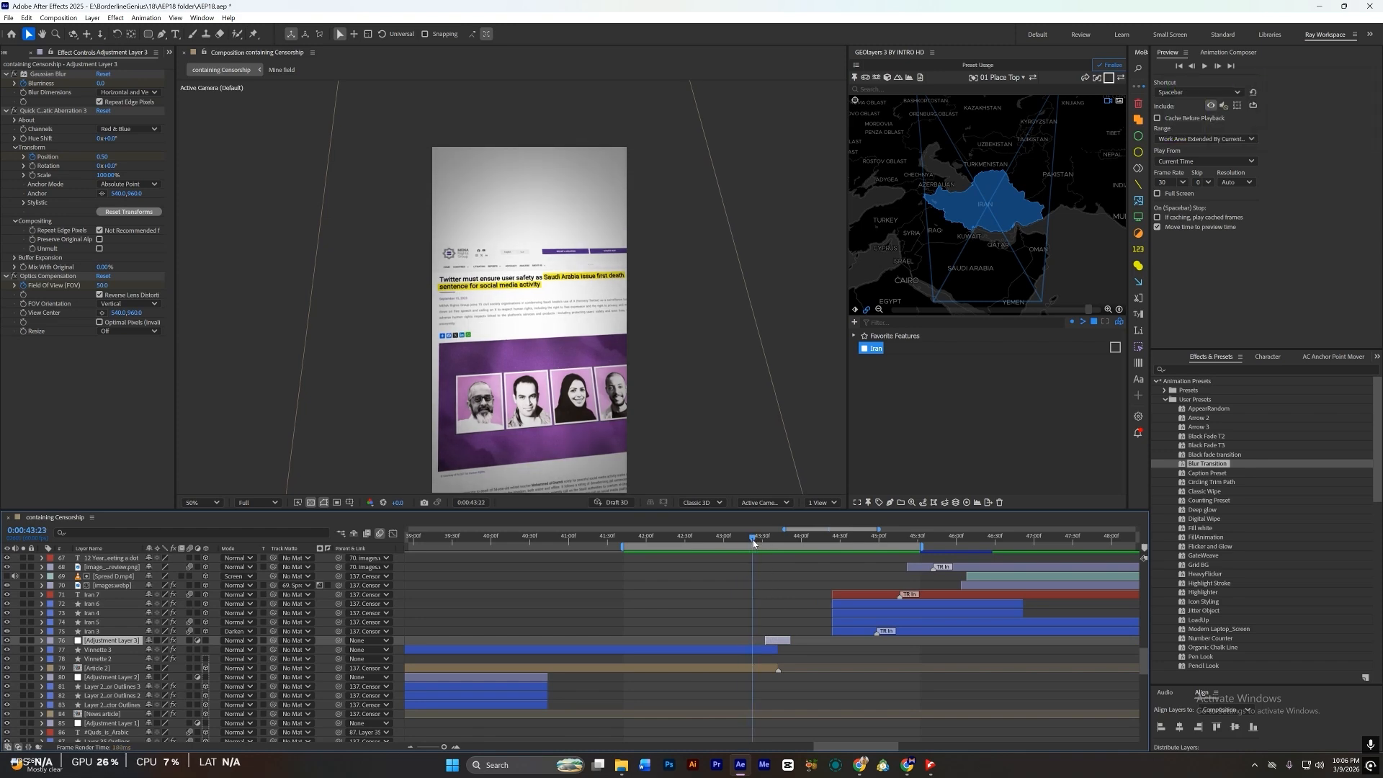
drag(754, 542, 638, 556)
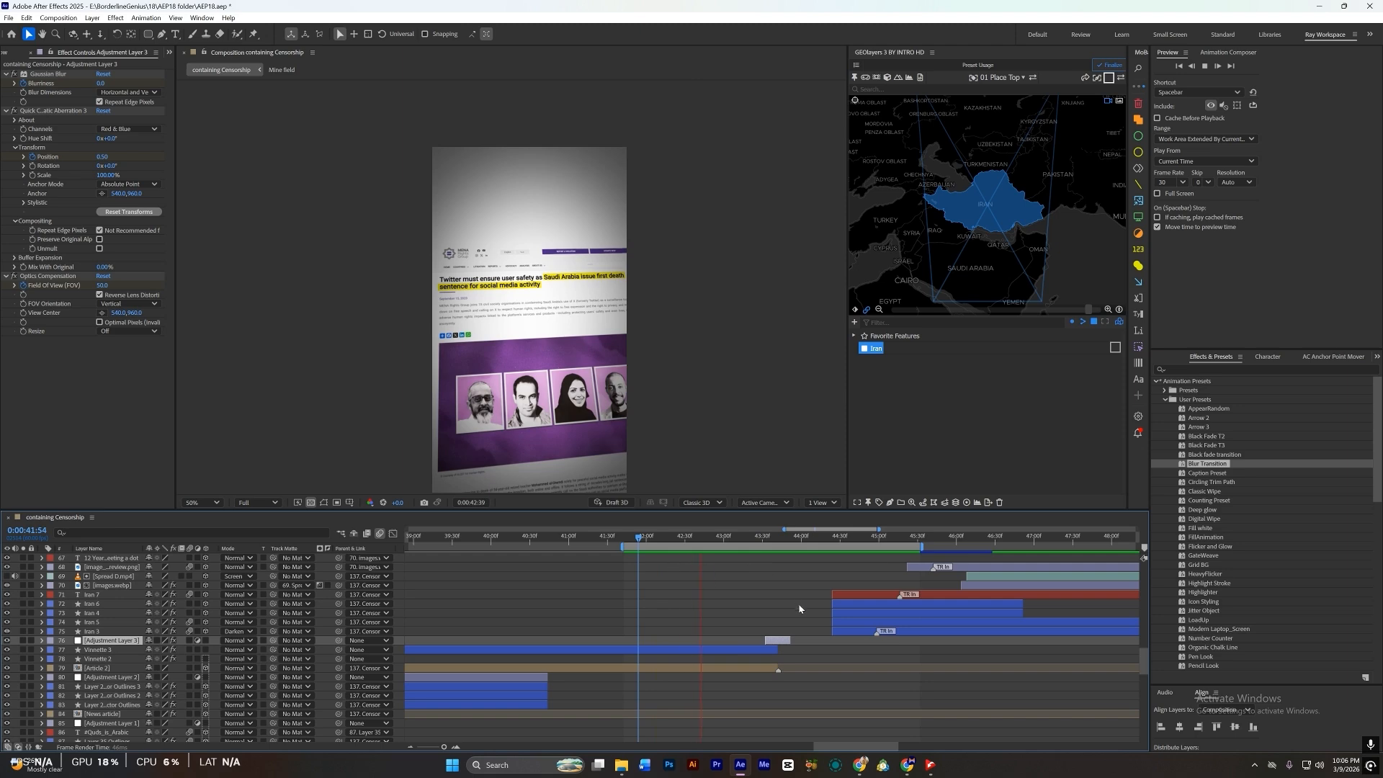
scroll(799, 608, up, 3)
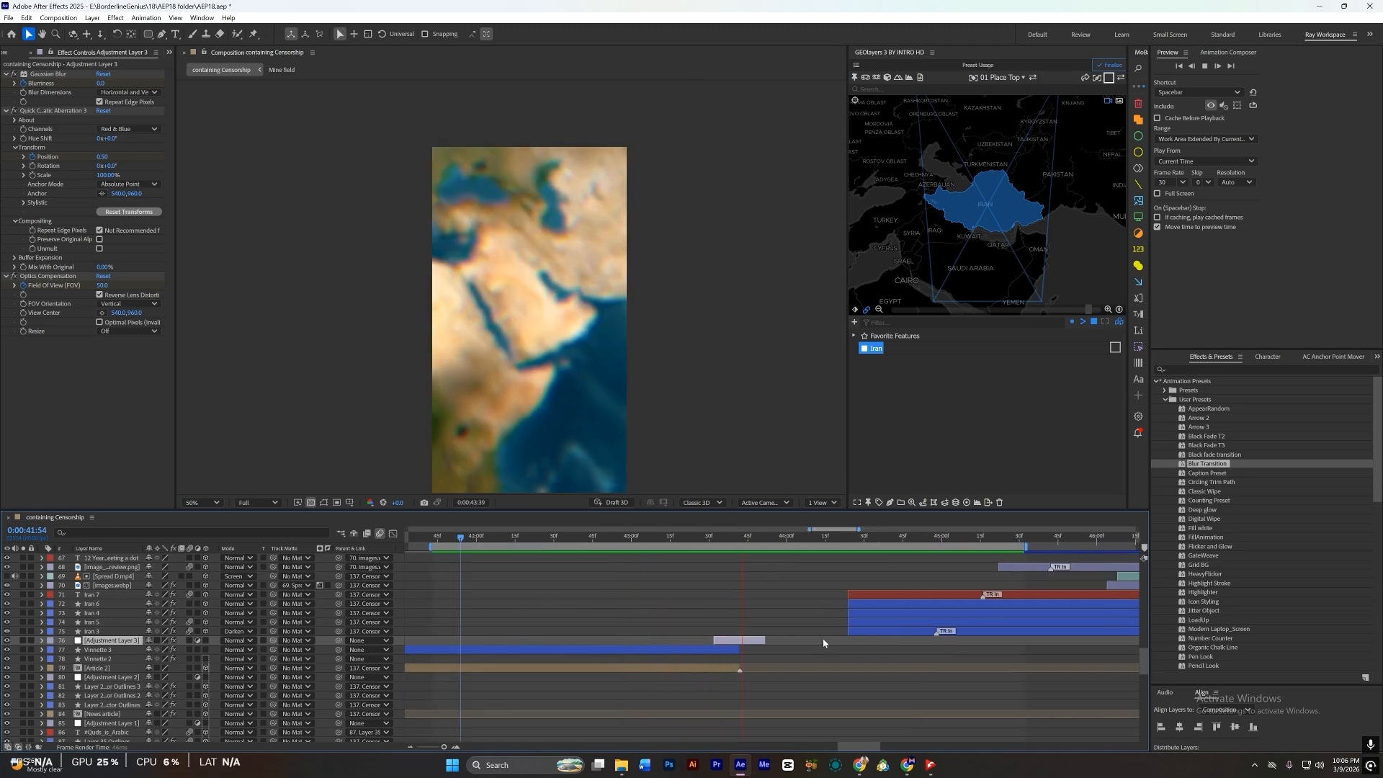
key(space)
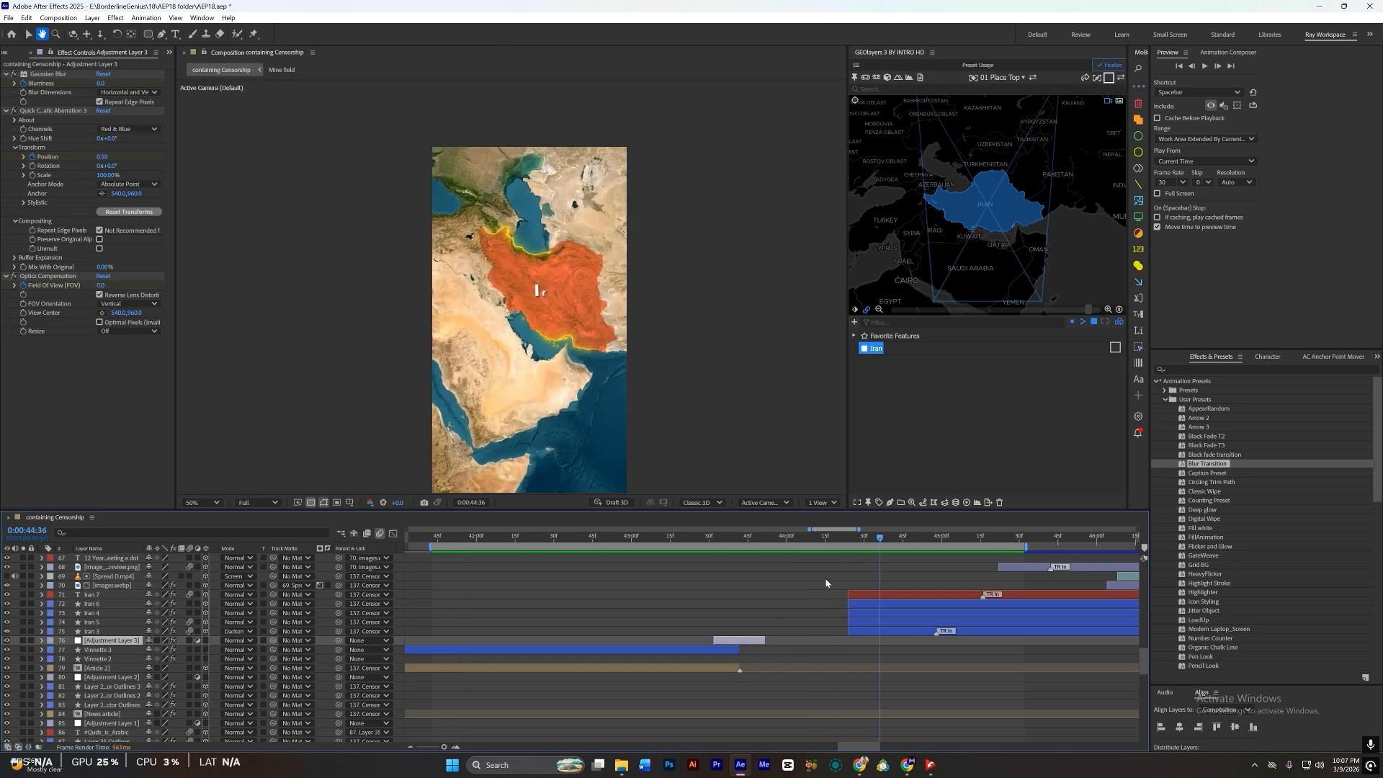
key(space)
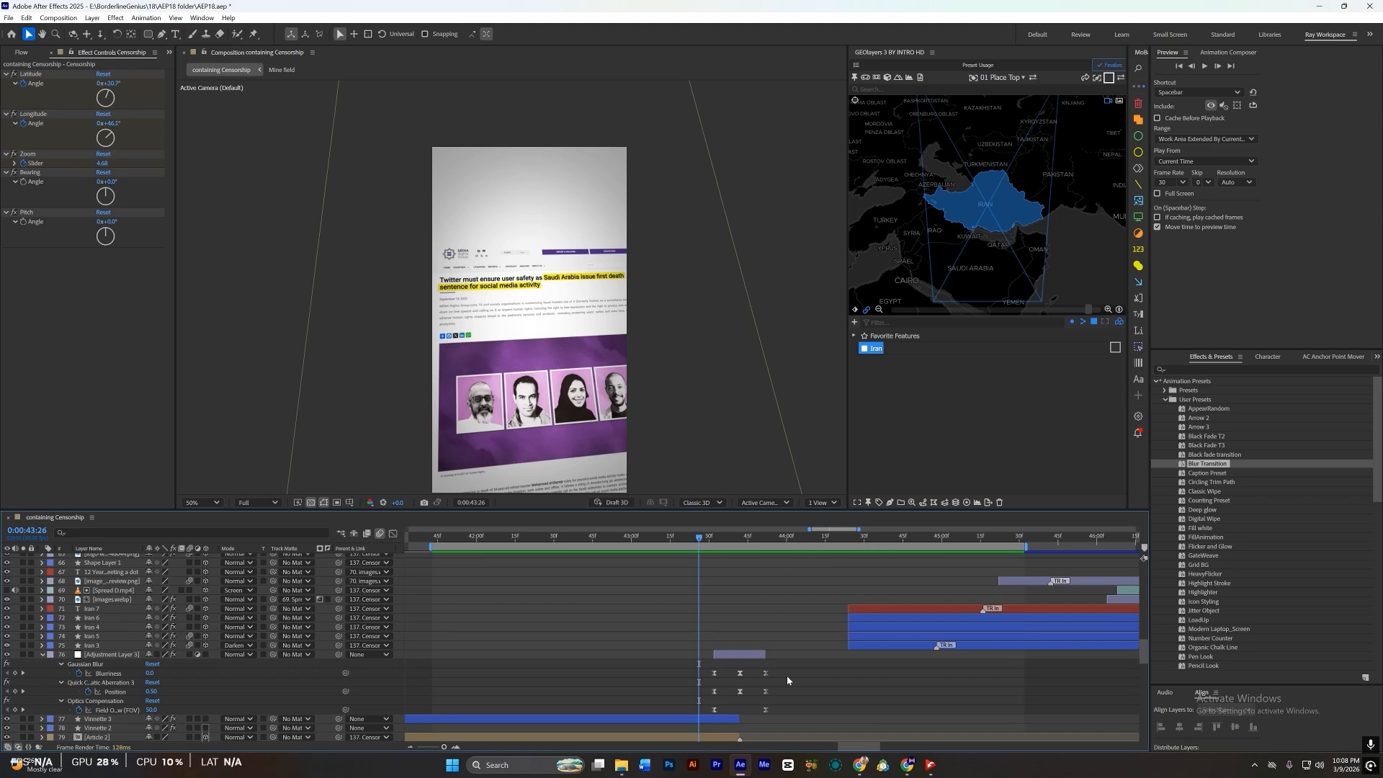
key(space)
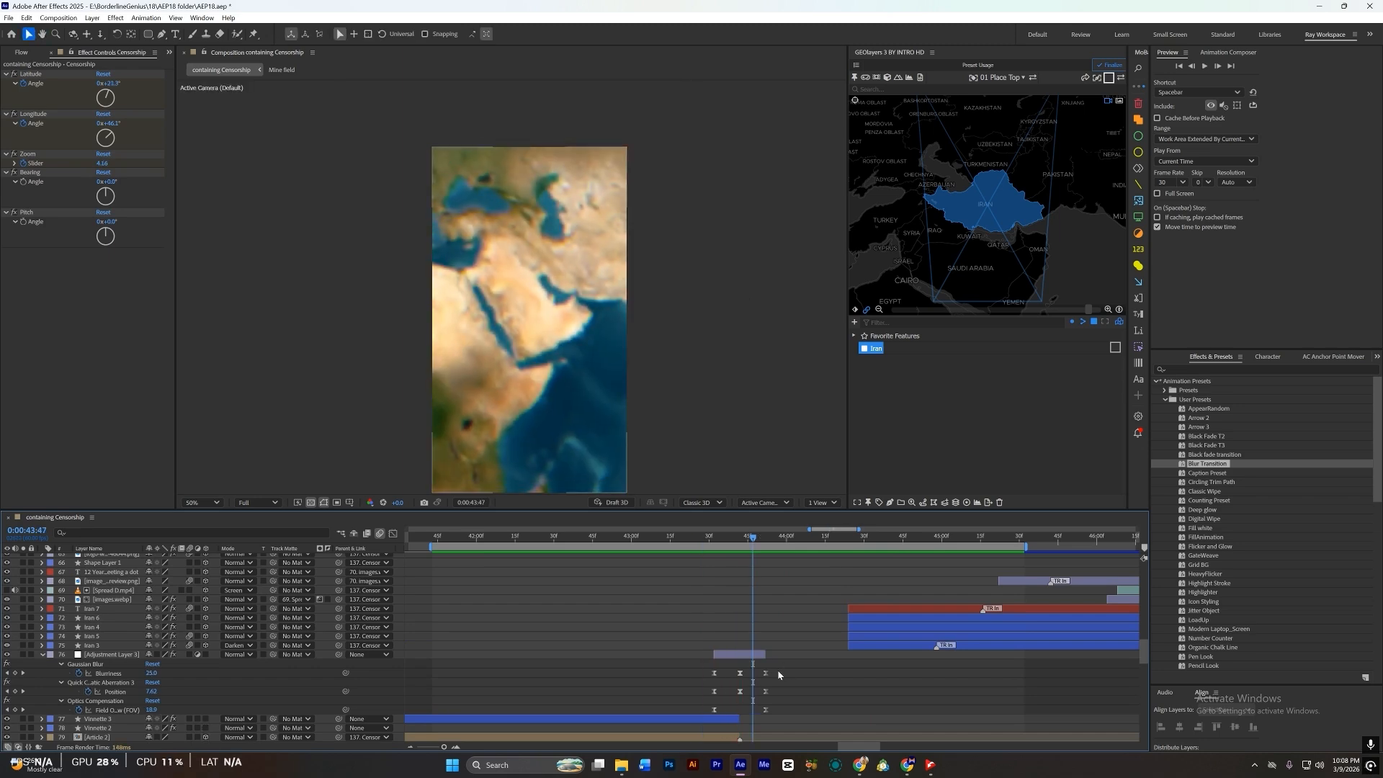
Step: Examine how Adjustment Layer 3's blur keyframes line up with the end of the article layer, checking the peak and last keyframes
key(j)
scroll(755, 667, up, 2)
scroll(677, 641, down, 3)
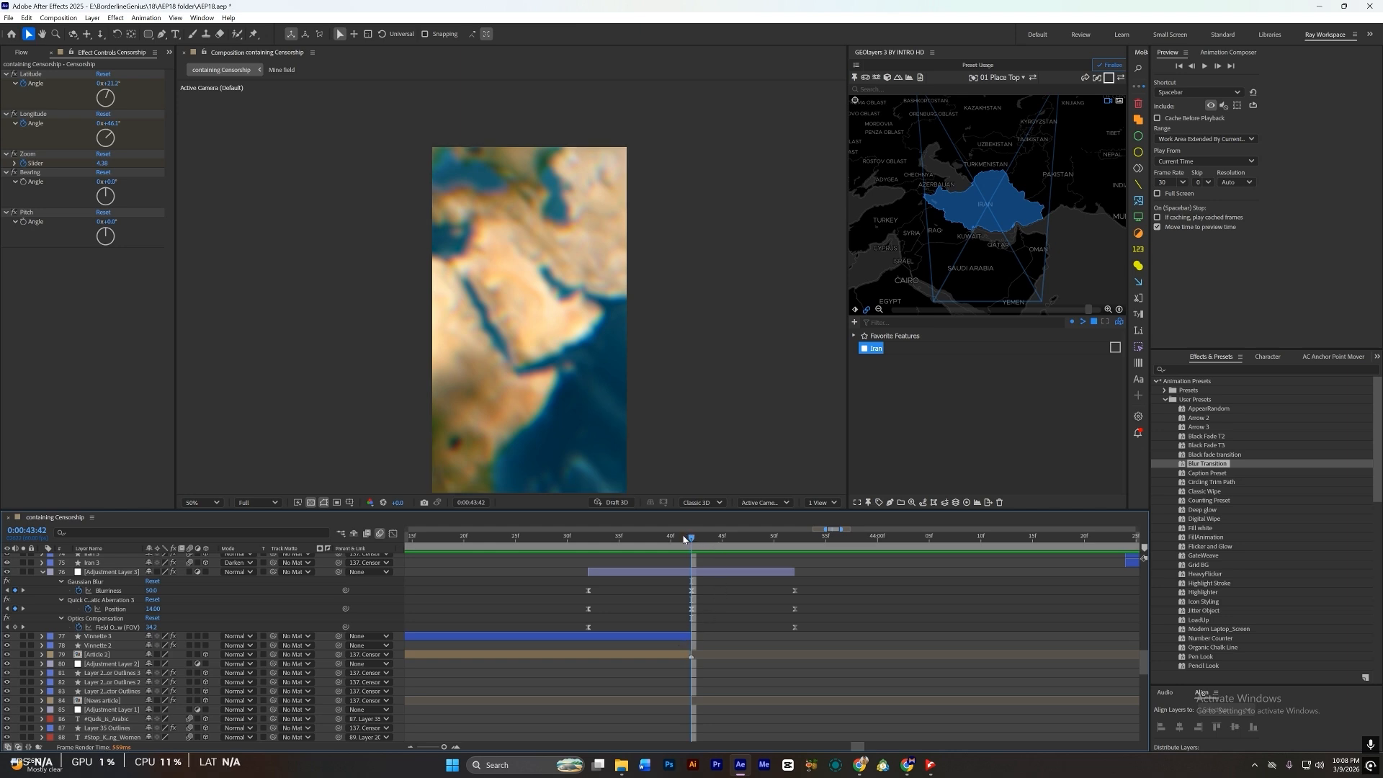
drag(683, 539, 795, 566)
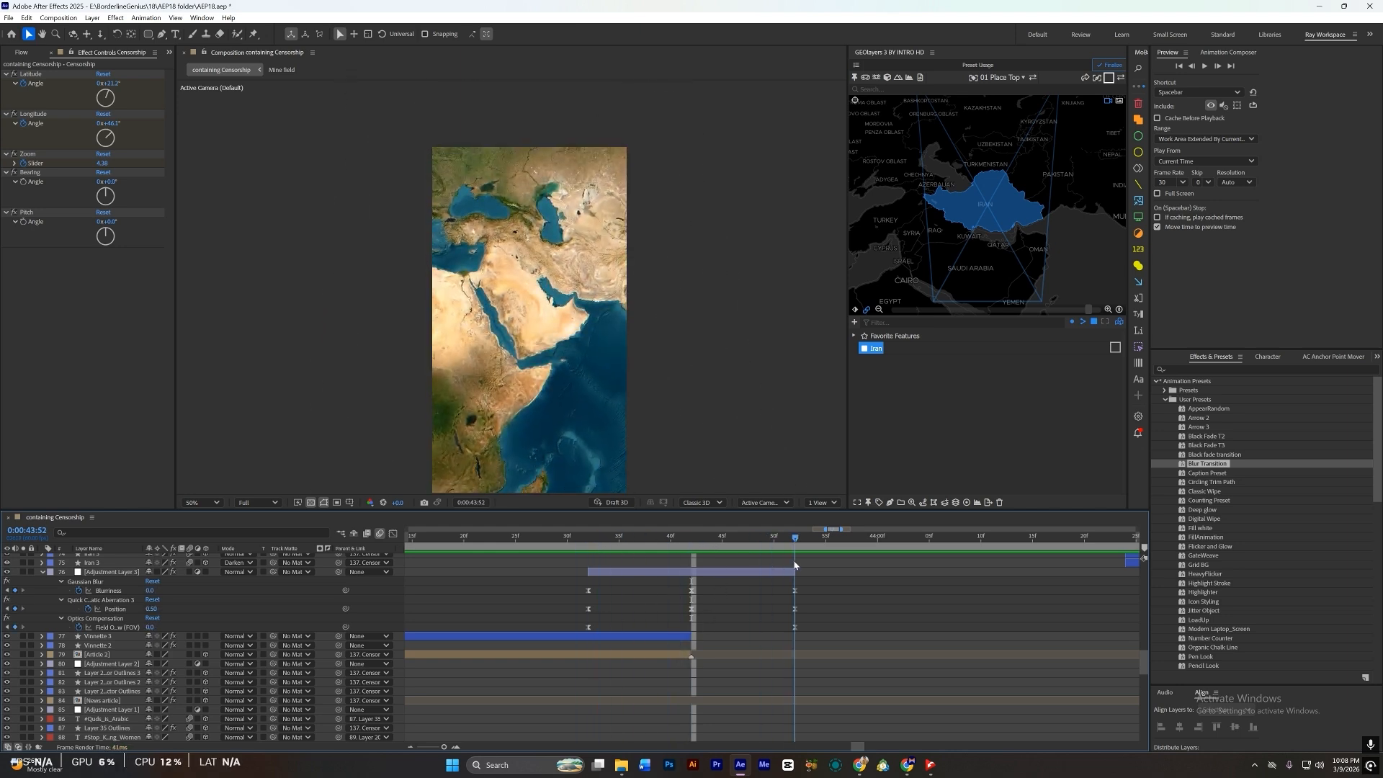
scroll(757, 597, down, 1)
scroll(691, 634, up, 5)
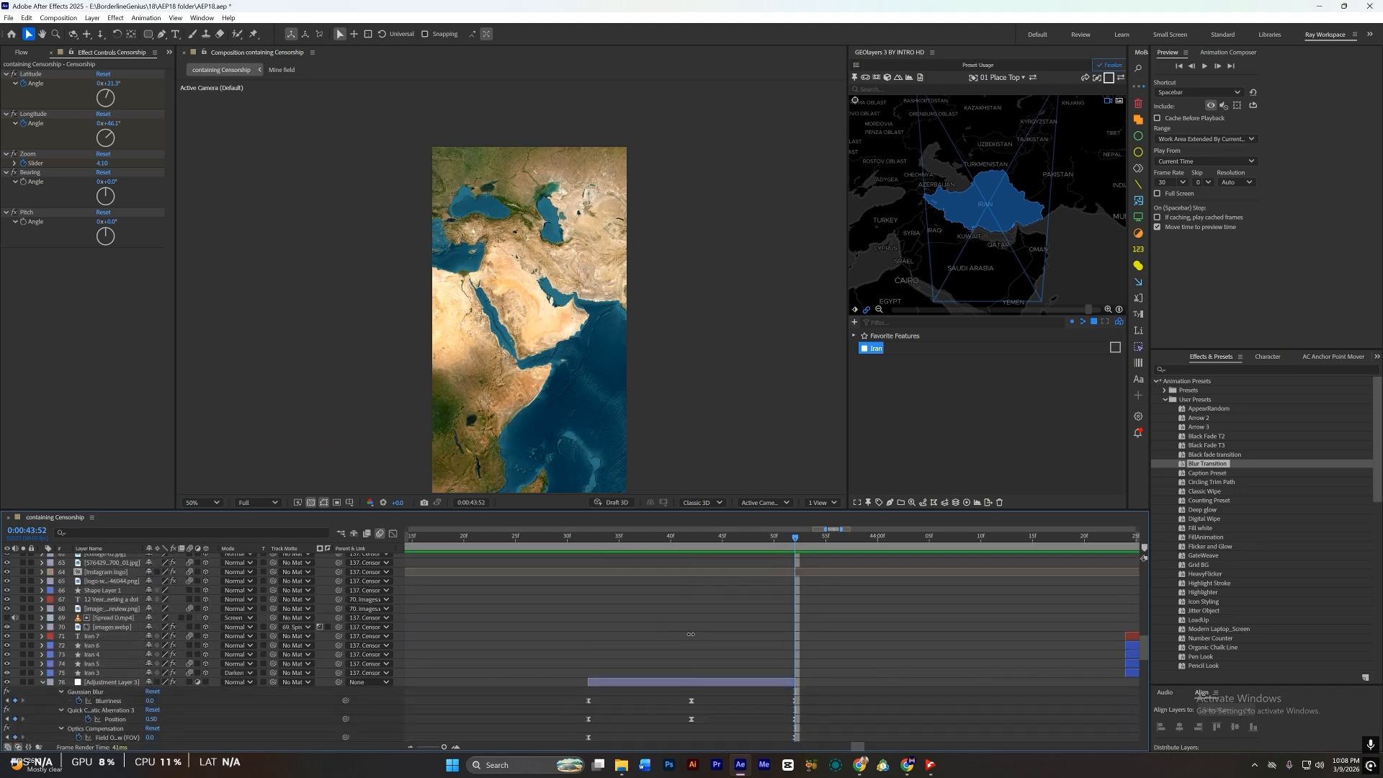
key(j)
scroll(708, 671, down, 3)
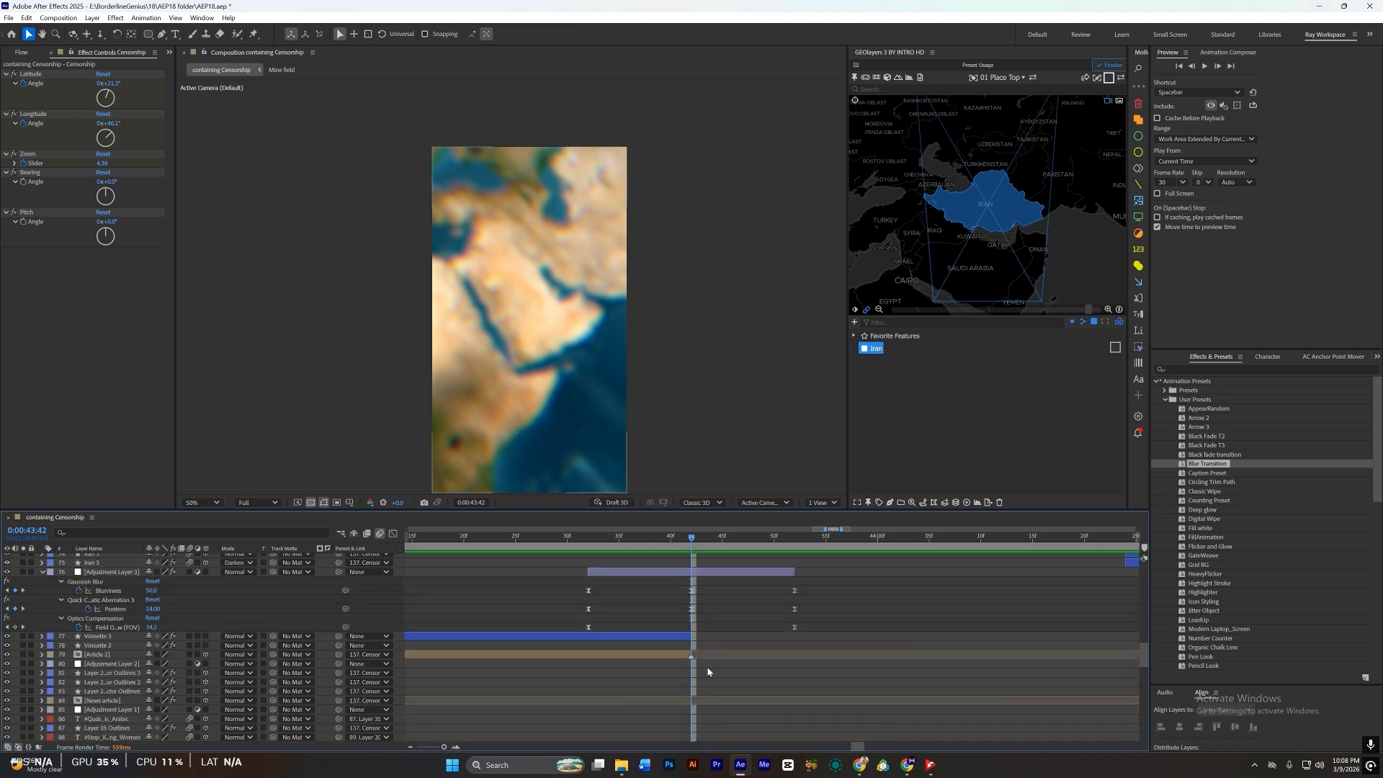
Step: Examine the Censorship layer's Longitude and Zoom keyframes around the transition, including the Zoom speed graph
scroll(698, 672, down, 10)
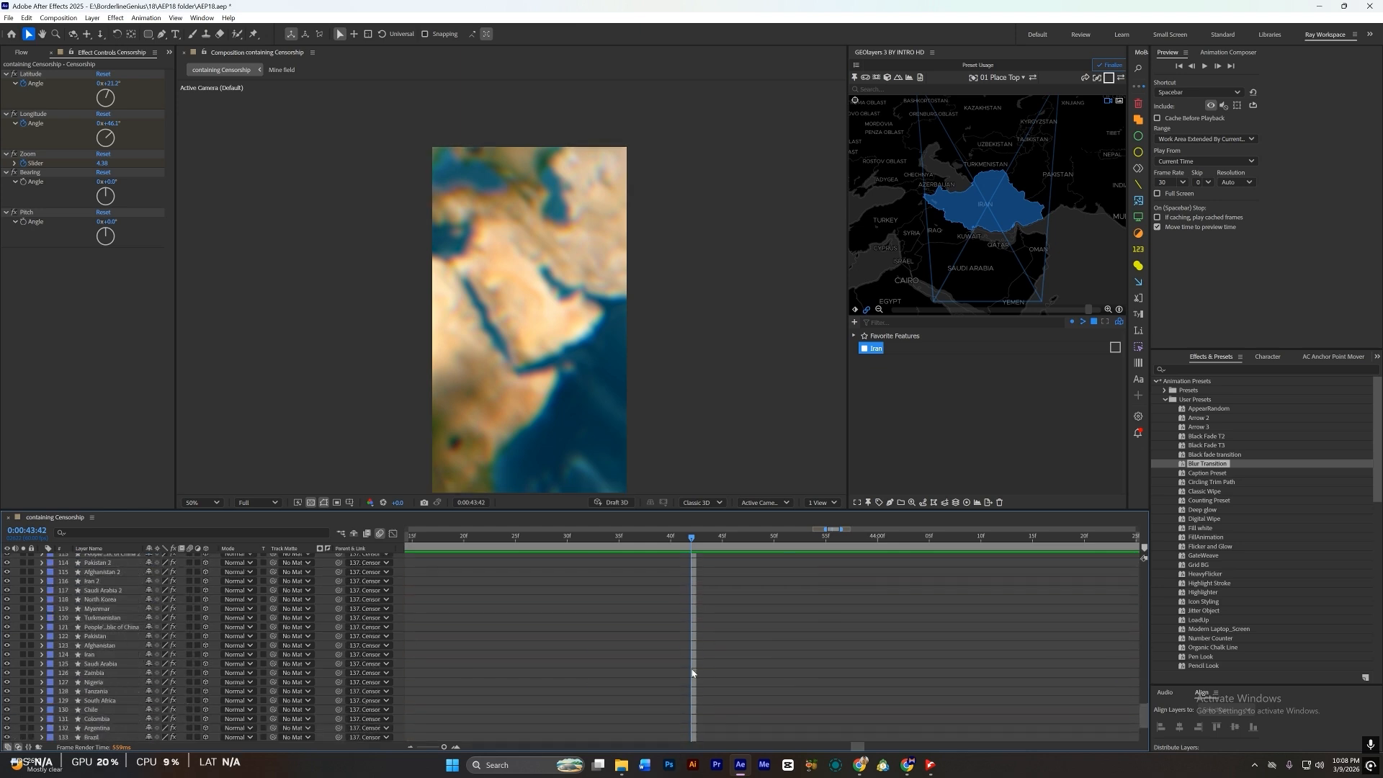
scroll(692, 674, down, 3)
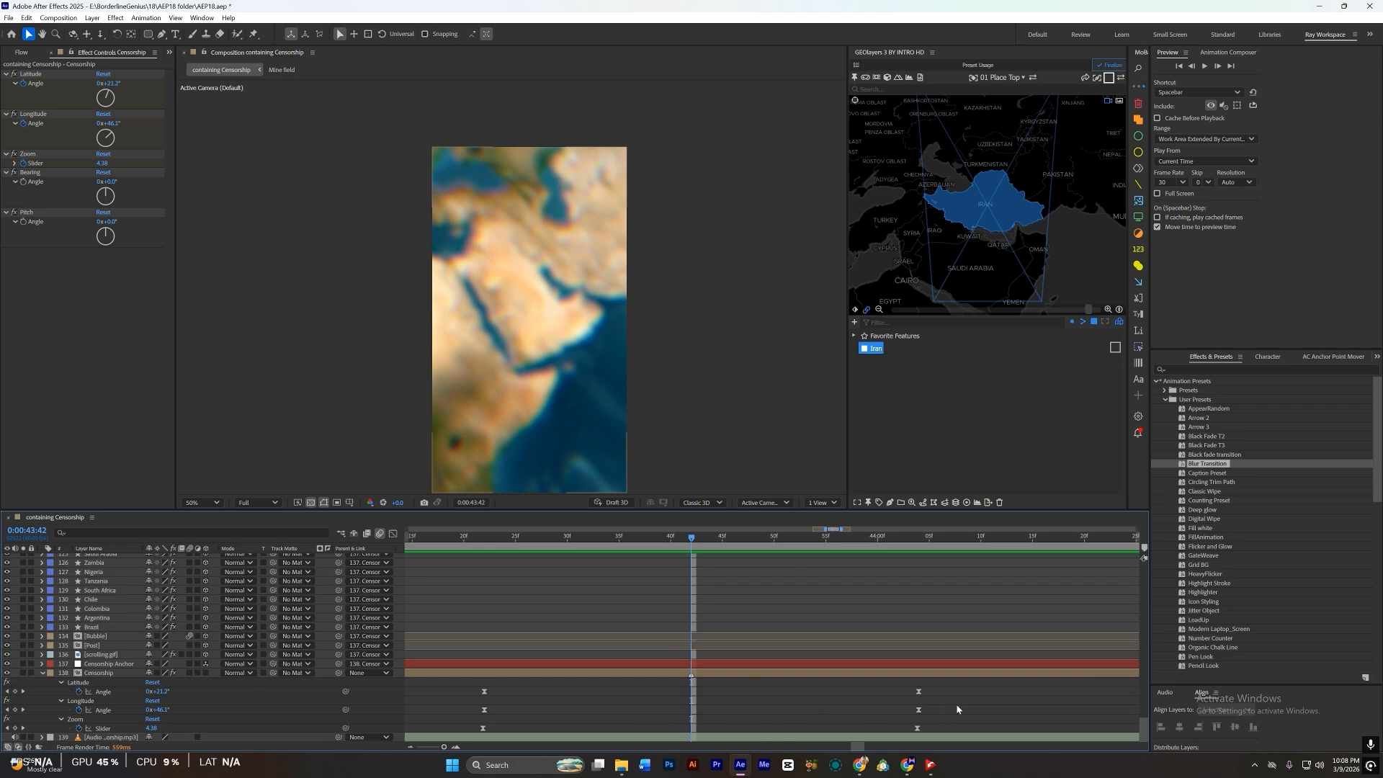
drag(957, 704, 458, 720)
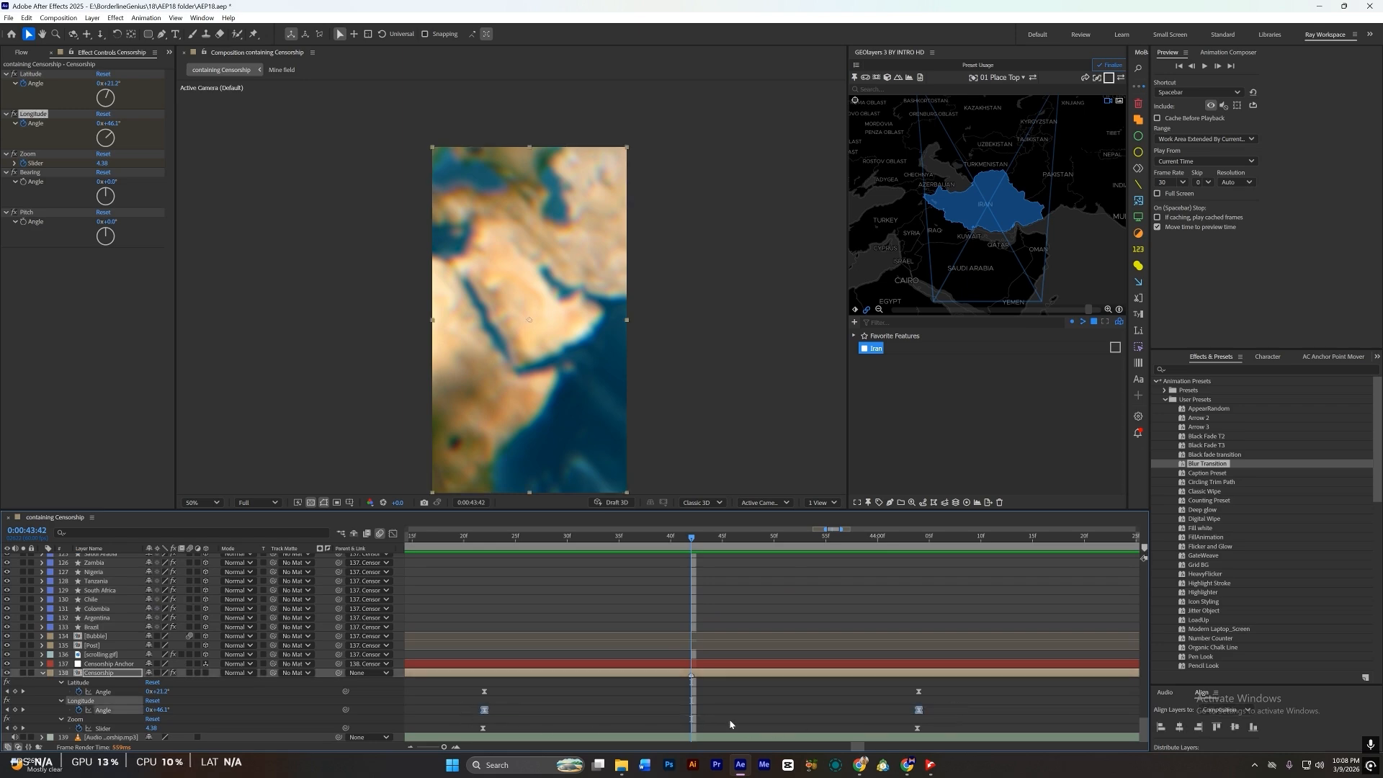
drag(979, 724, 480, 730)
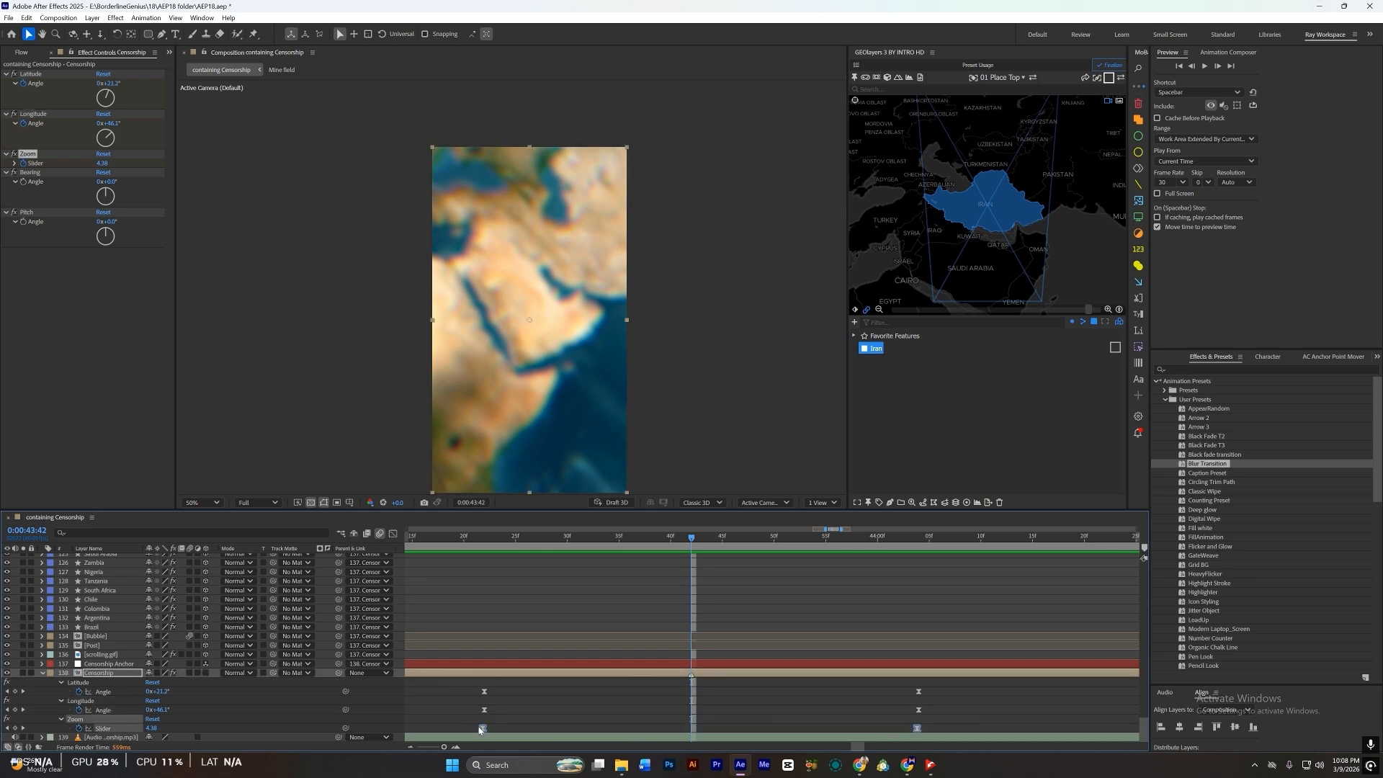
click(393, 534)
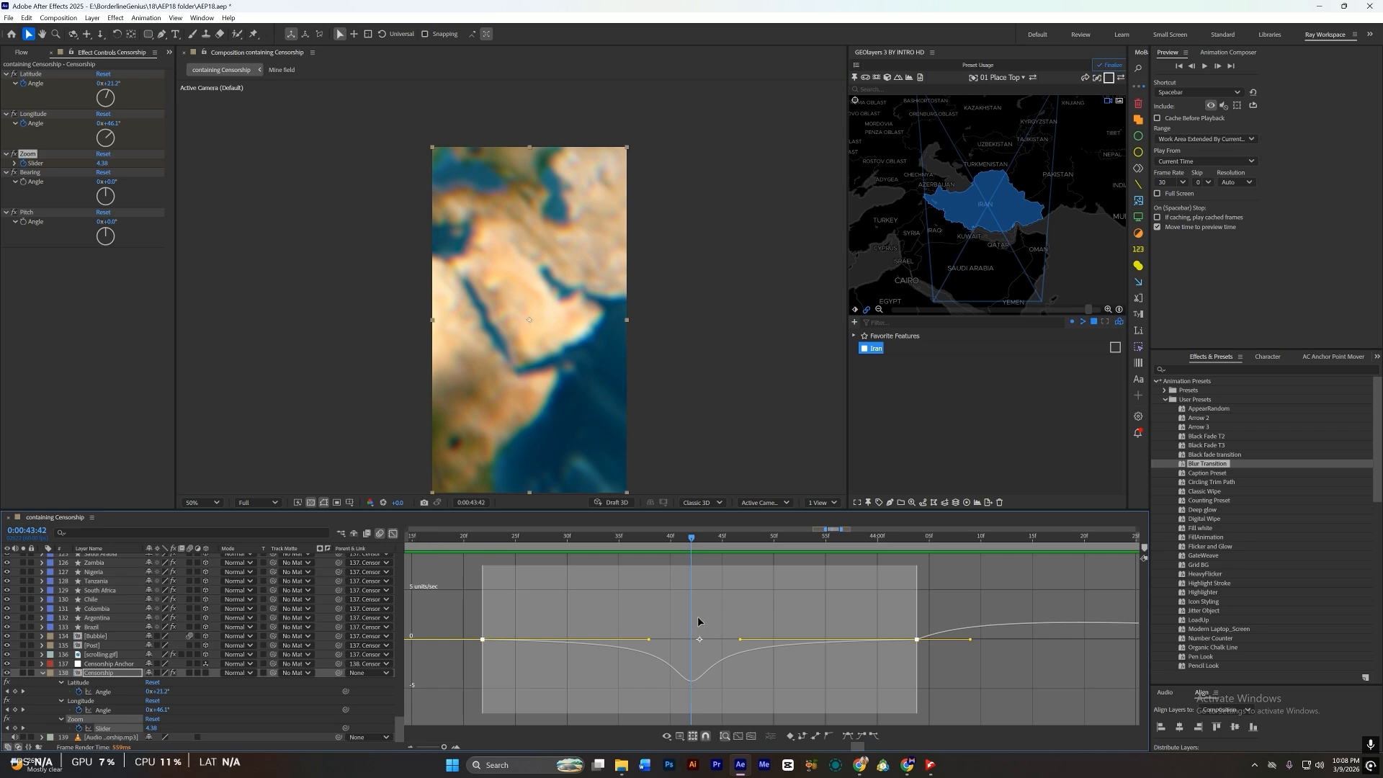
click(394, 534)
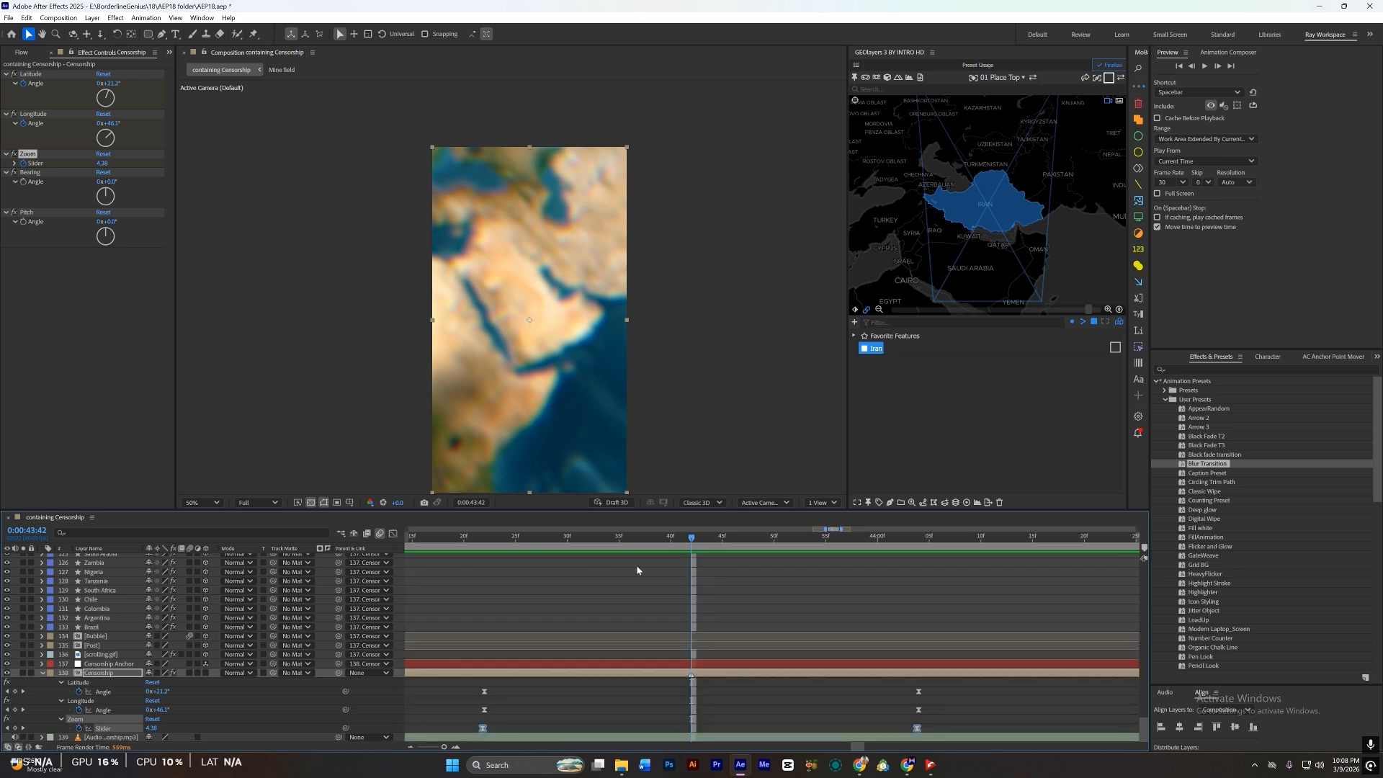
drag(687, 543, 476, 578)
scroll(737, 647, down, 5)
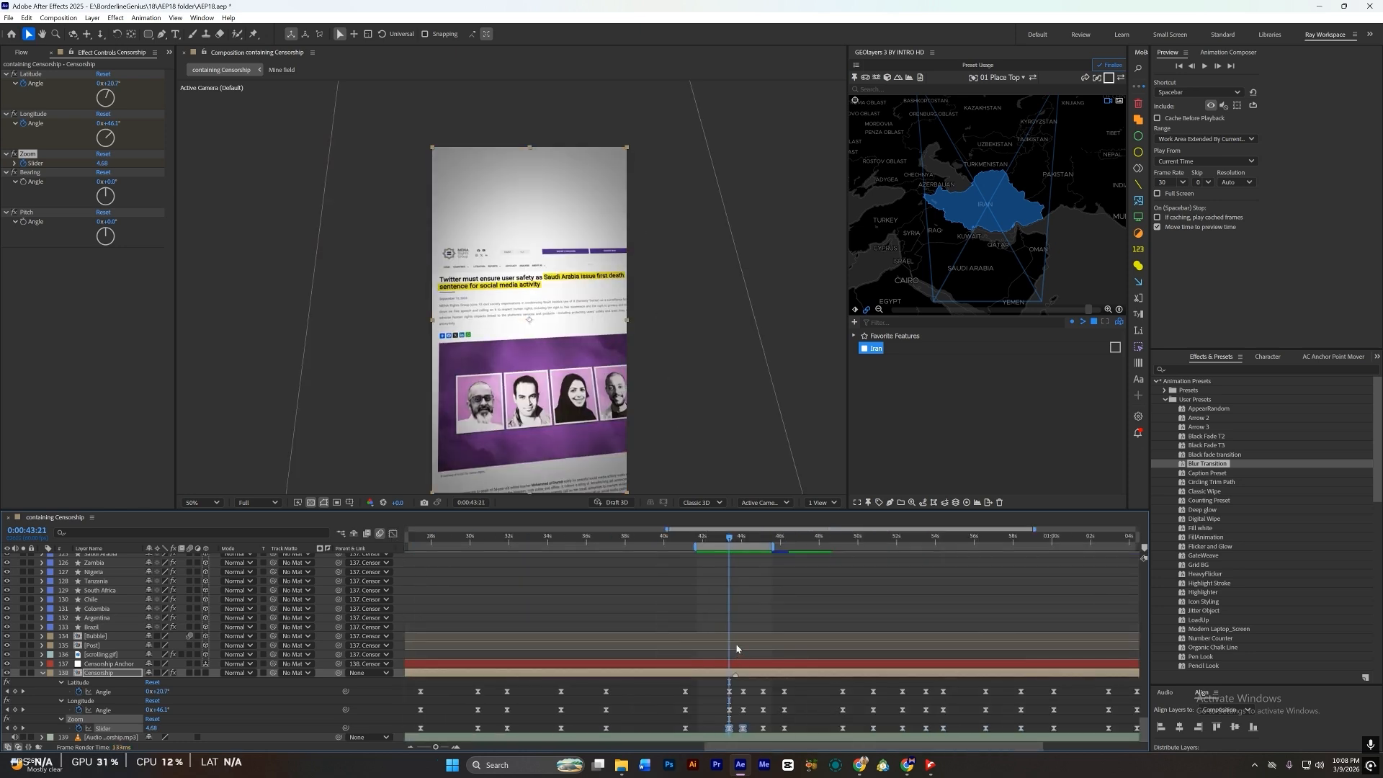
drag(728, 544, 703, 544)
scroll(763, 584, up, 3)
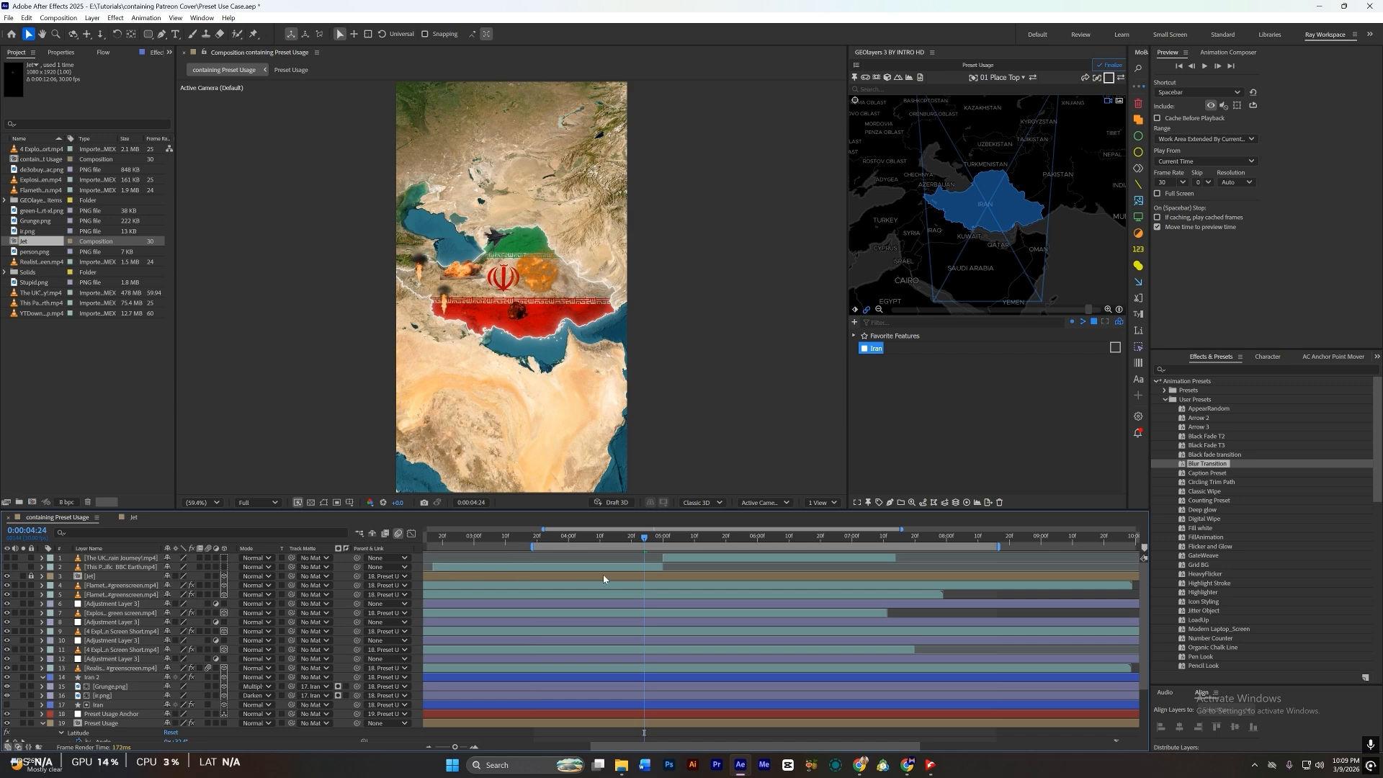
Step: Apply the Black Fade T3 preset as a new layer at 0:00:04:24 in the containing Preset Usage composition
scroll(690, 556, down, 4)
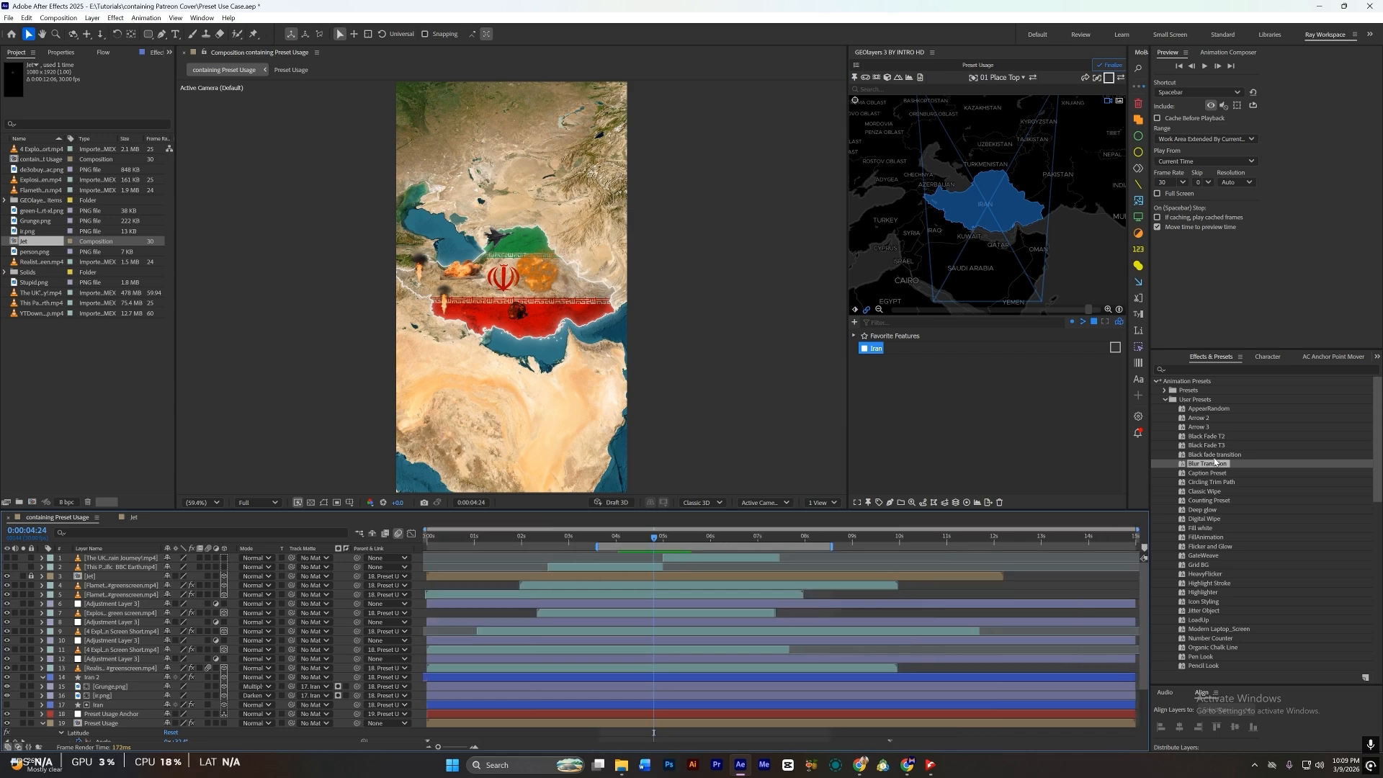
click(1211, 446)
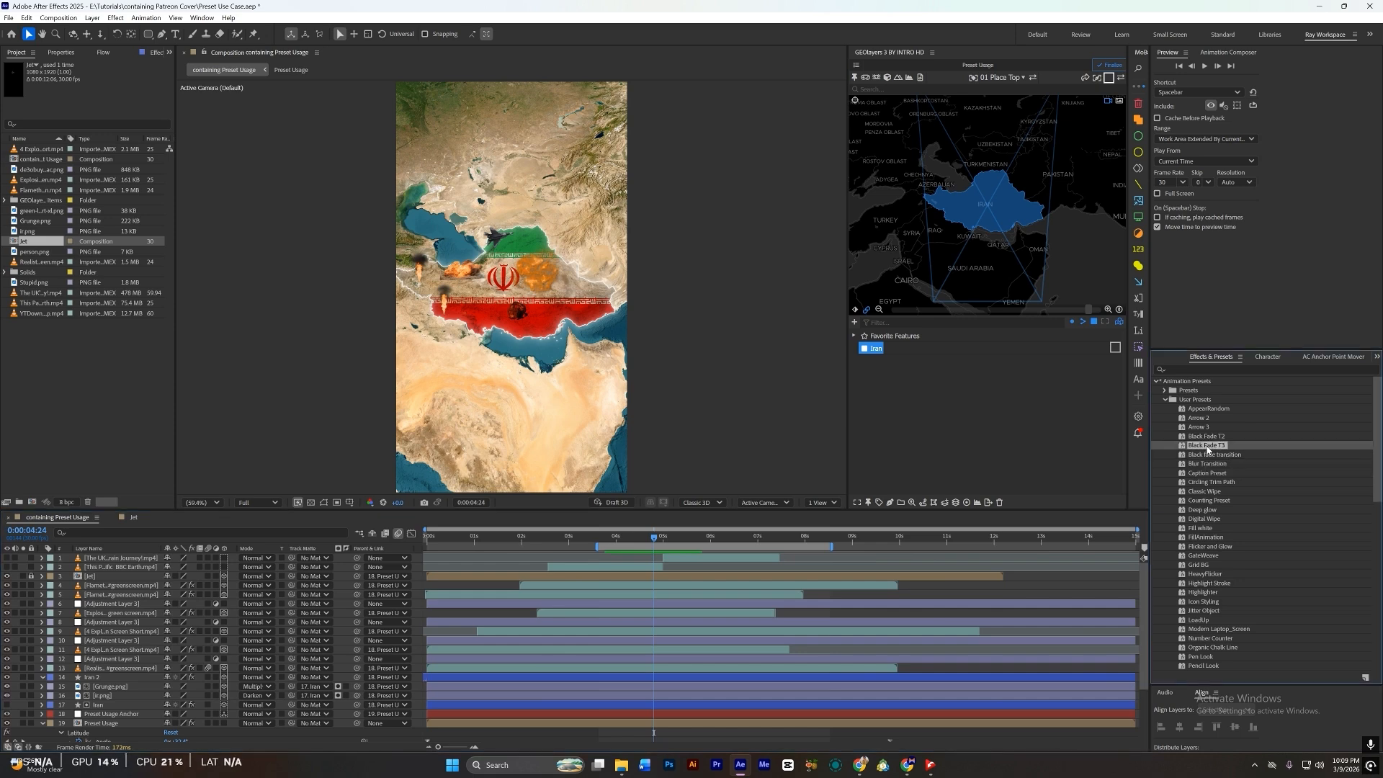
drag(1206, 451, 786, 592)
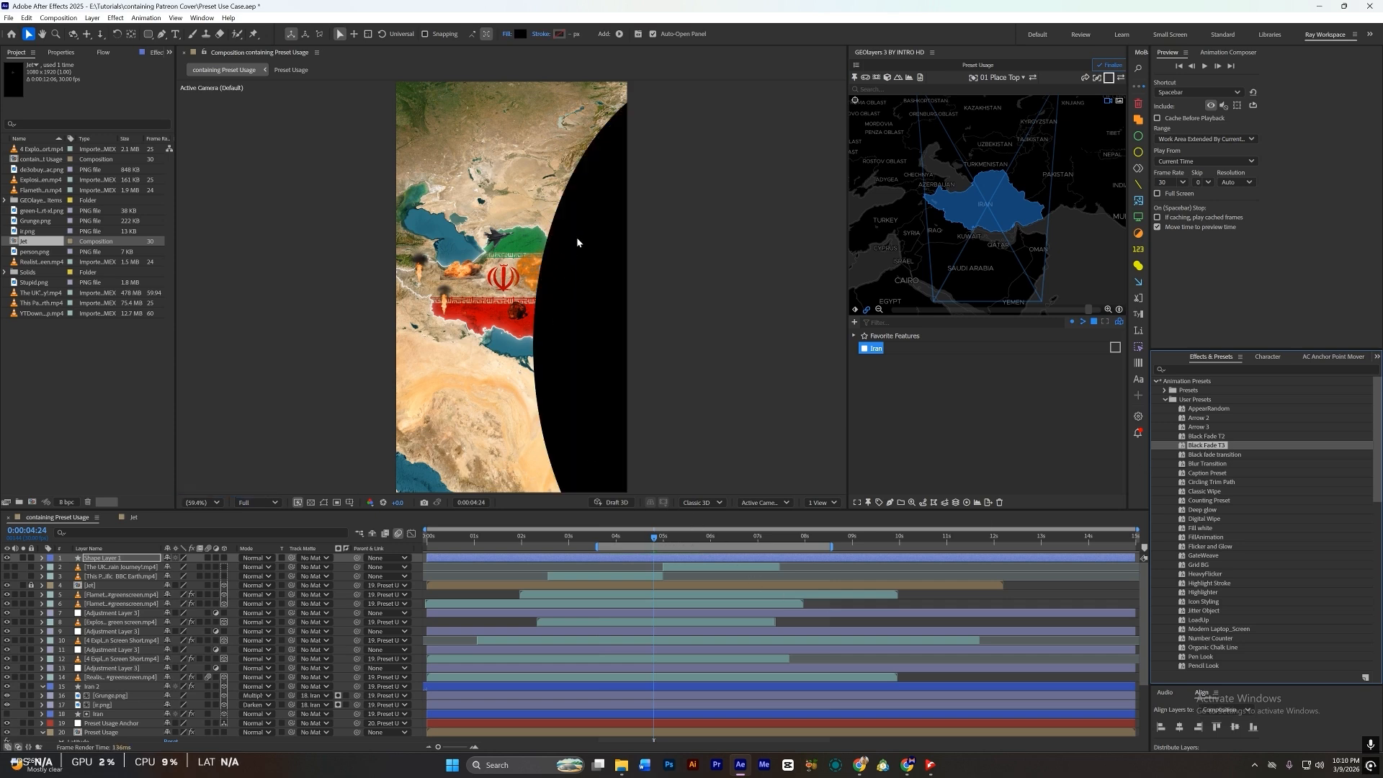
key(comma)
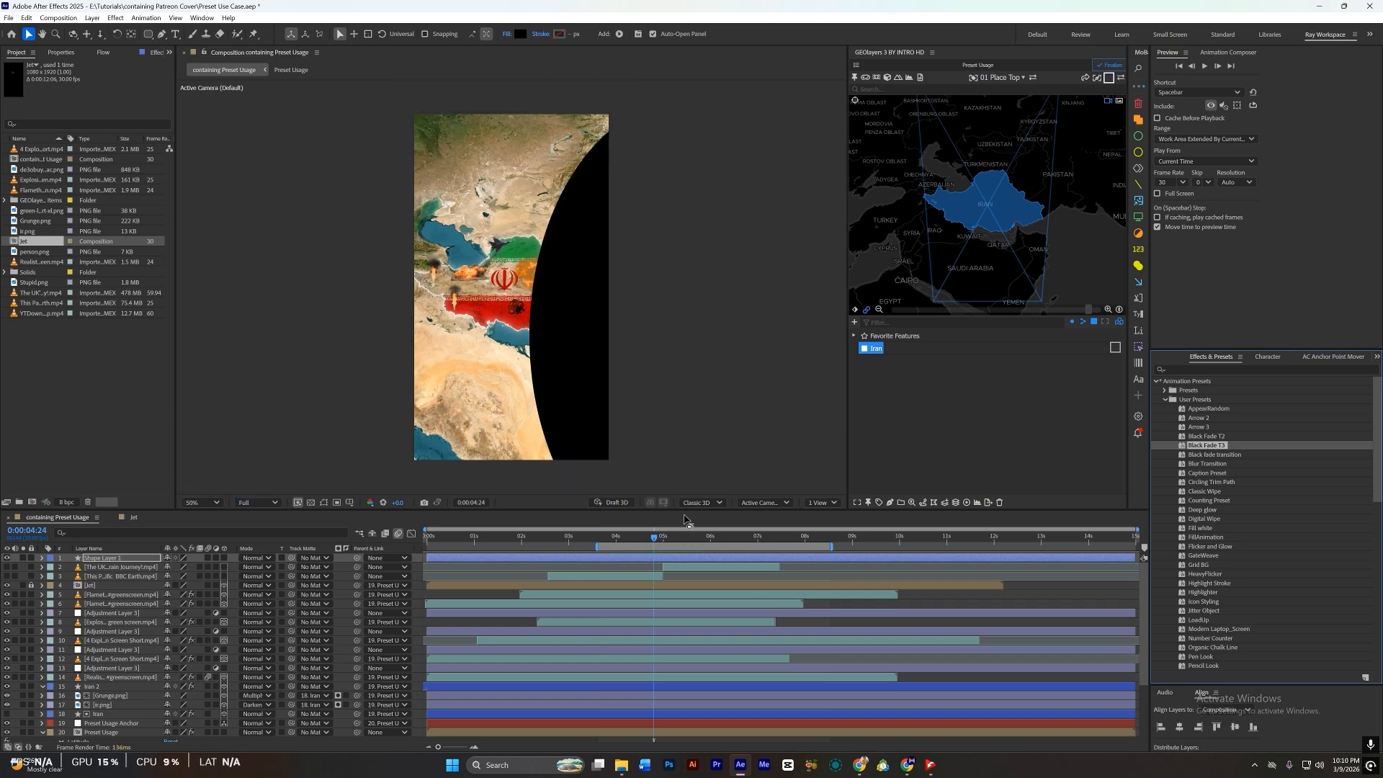
Step: Reveal Shape Layer 1's Position keyframes and trim the layer to span from 0:00:04:24 to its last keyframe
click(664, 559)
key(p)
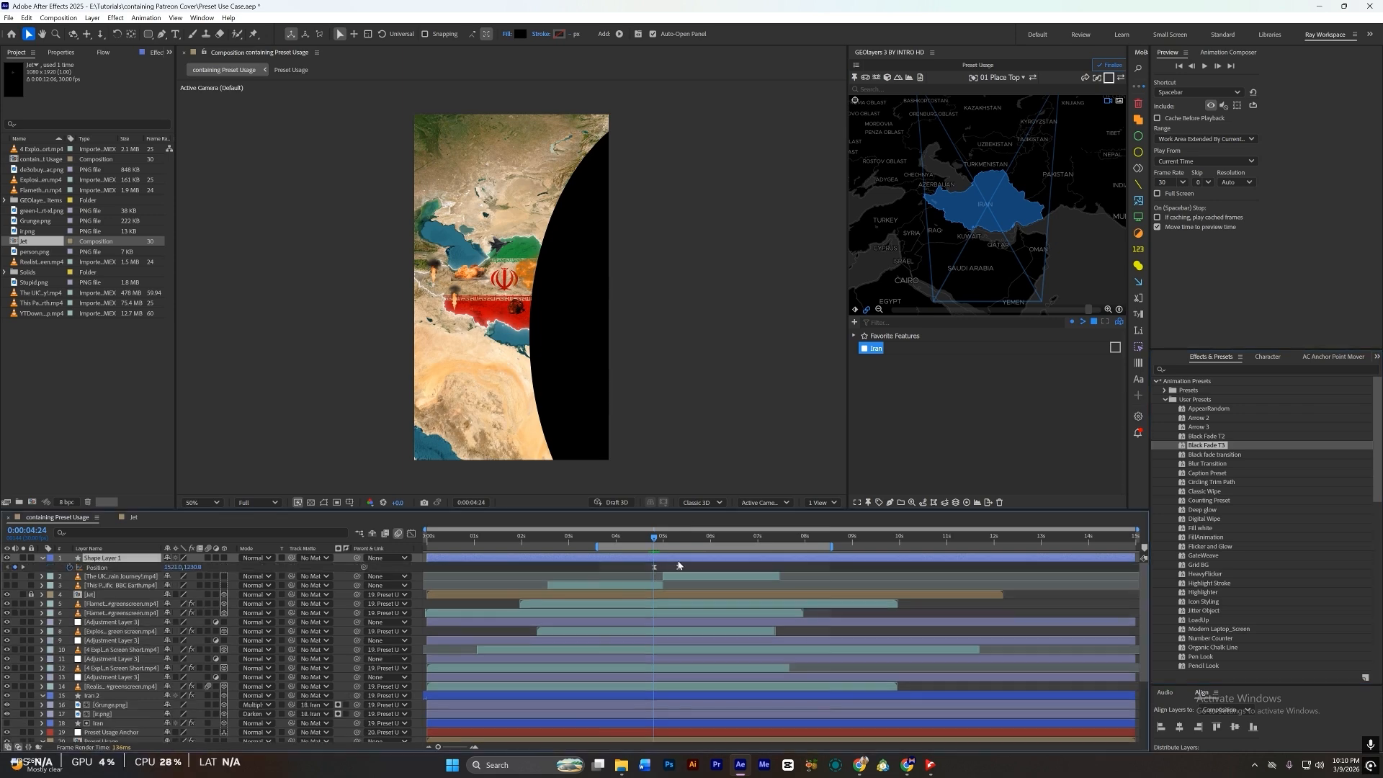
key(alt+bracketleft)
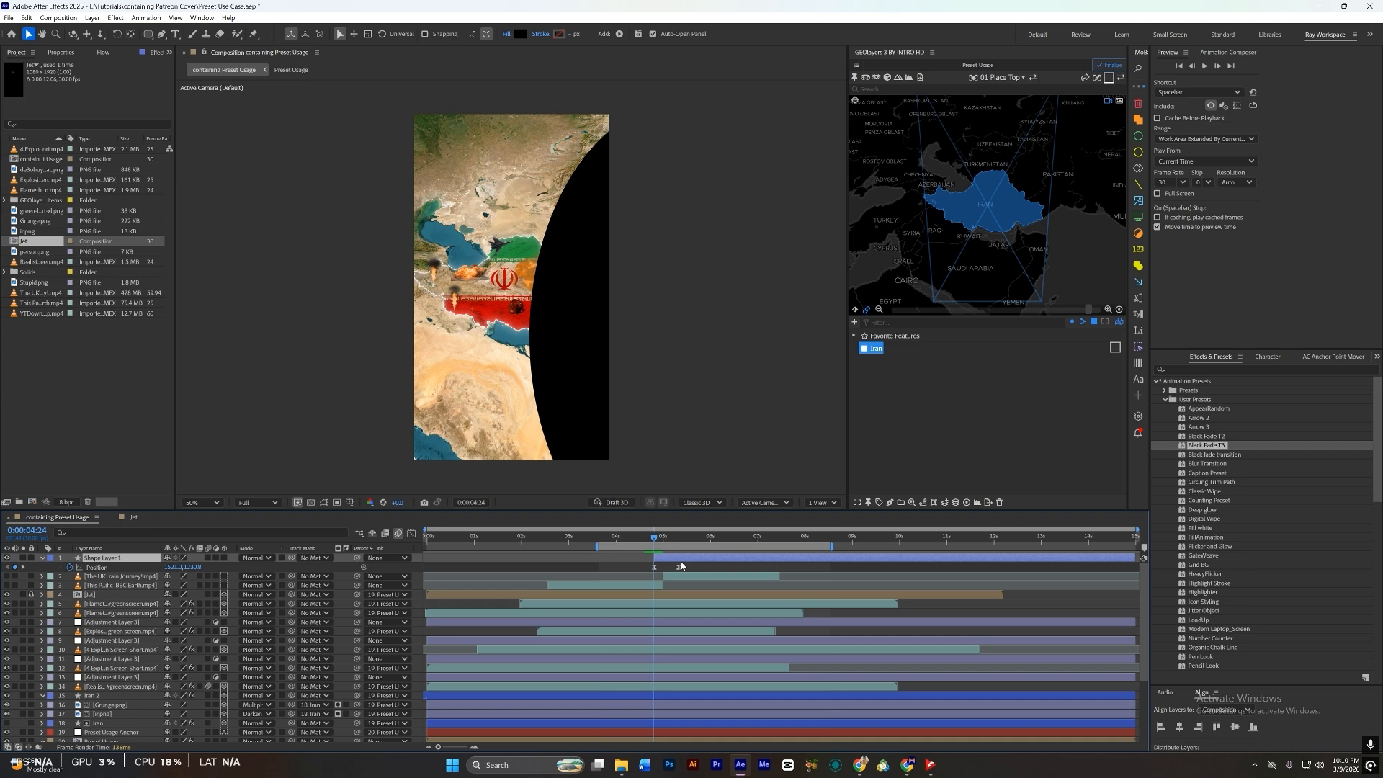
scroll(697, 574, up, 2)
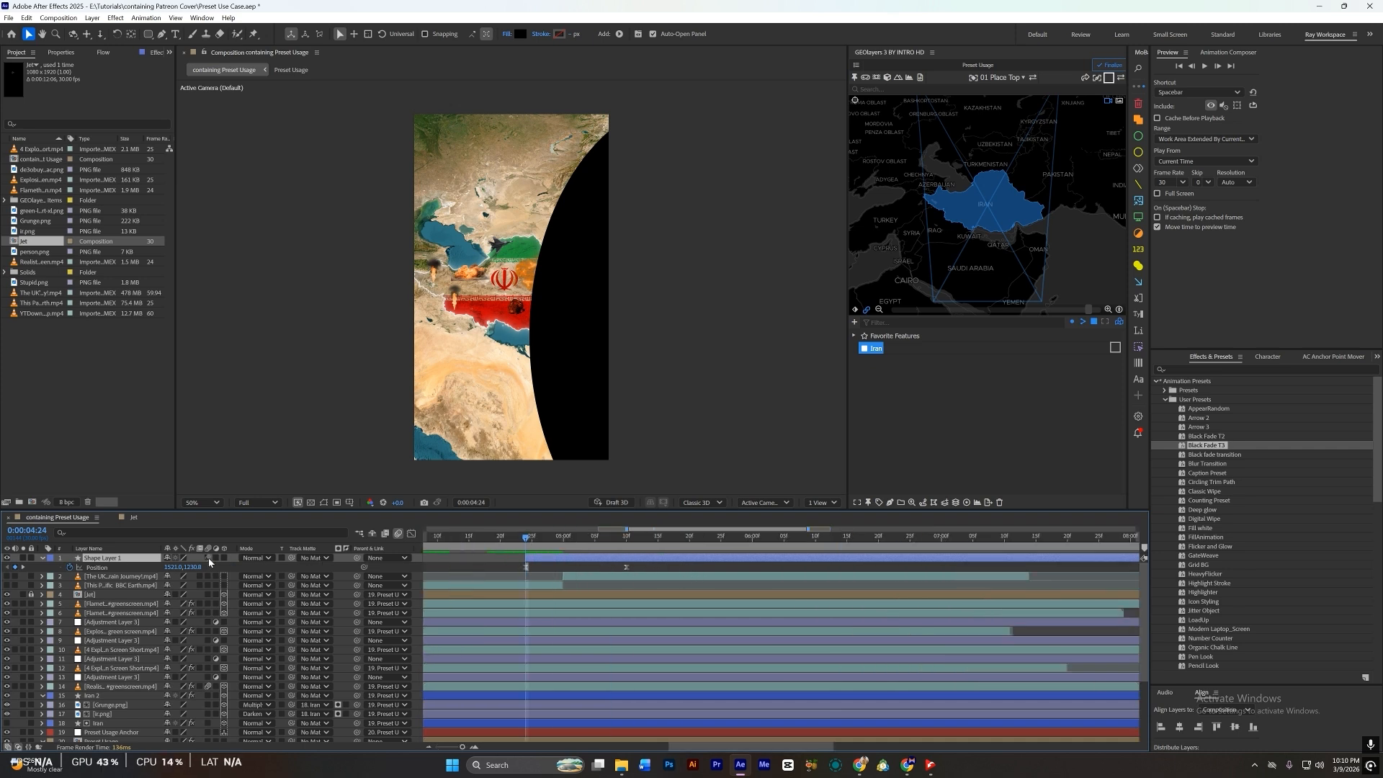
drag(550, 541, 613, 546)
key(alt+bracketright)
scroll(668, 562, down, 2)
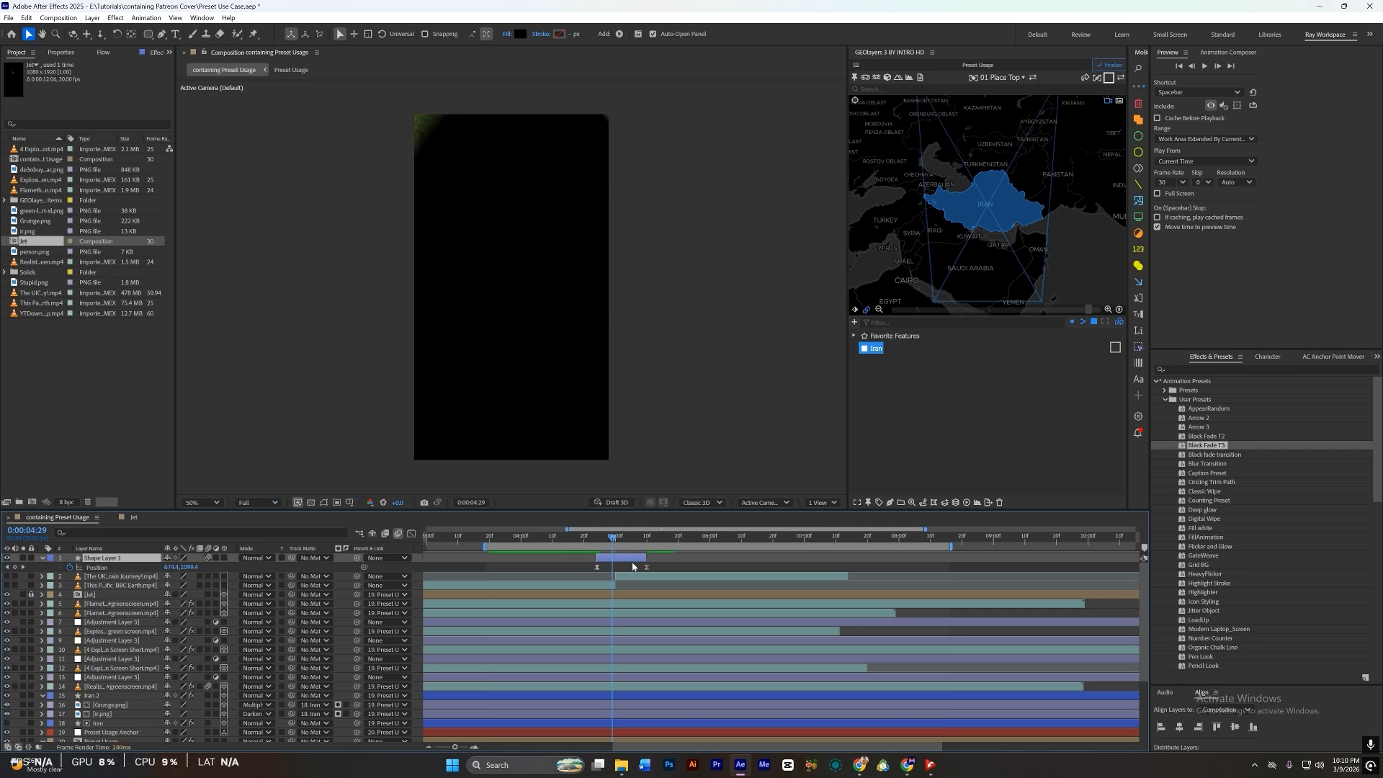
Step: Shift Shape Layer 1 one frame later so its black frame falls on the video cut at 0:00:05:00
scroll(624, 556, up, 2)
scroll(623, 555, up, 1)
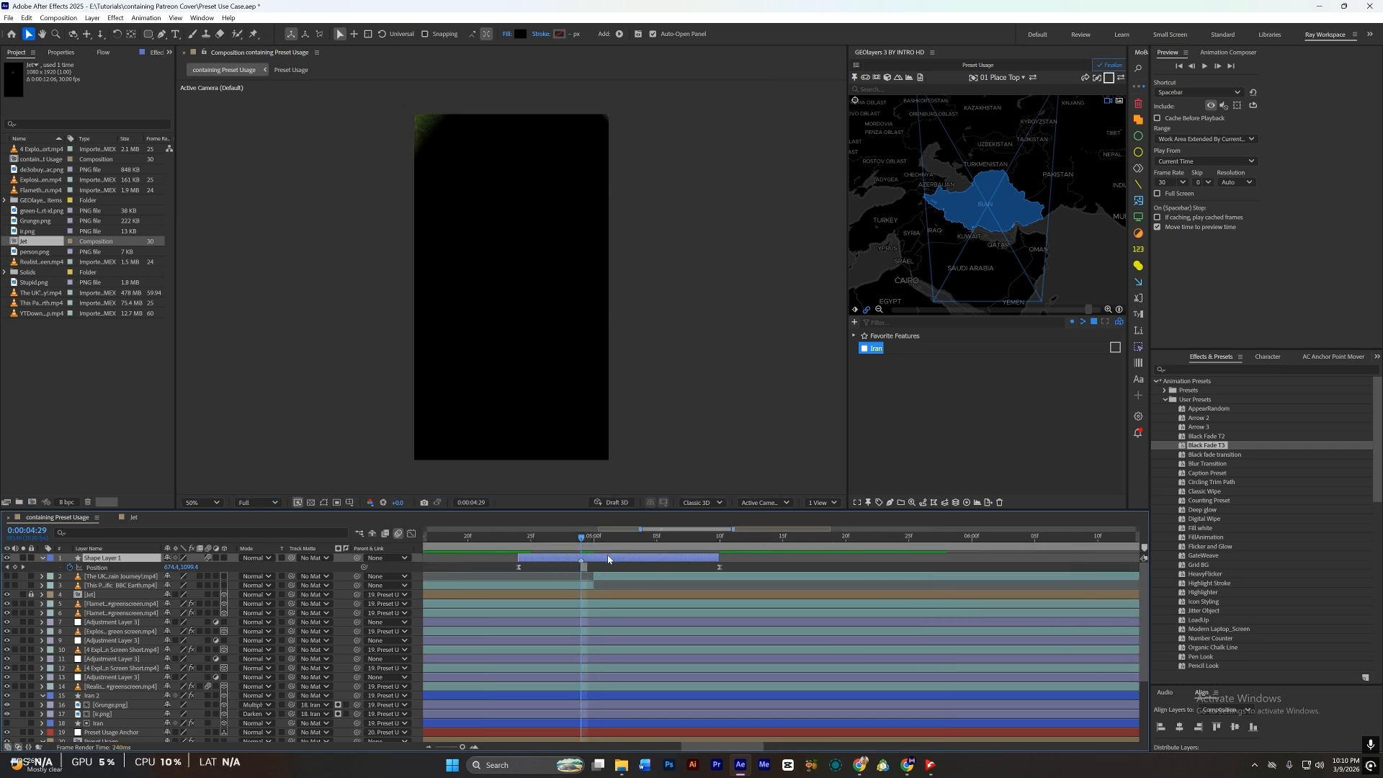
drag(608, 556, 631, 537)
scroll(587, 564, up, 1)
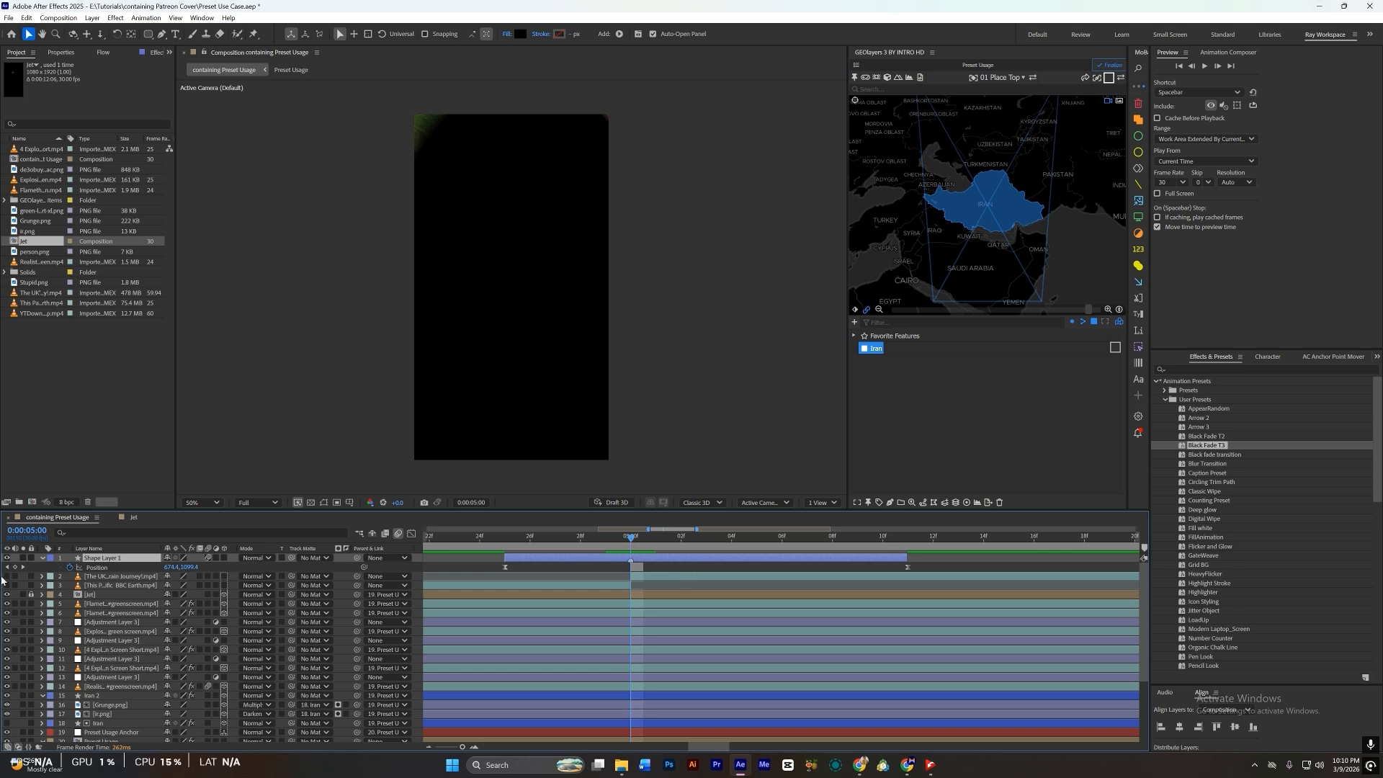
Step: Turn on the two video layers below Shape Layer 1 and preview the black fade from about 0:00:04:08
drag(5, 576, 7, 585)
scroll(785, 570, down, 3)
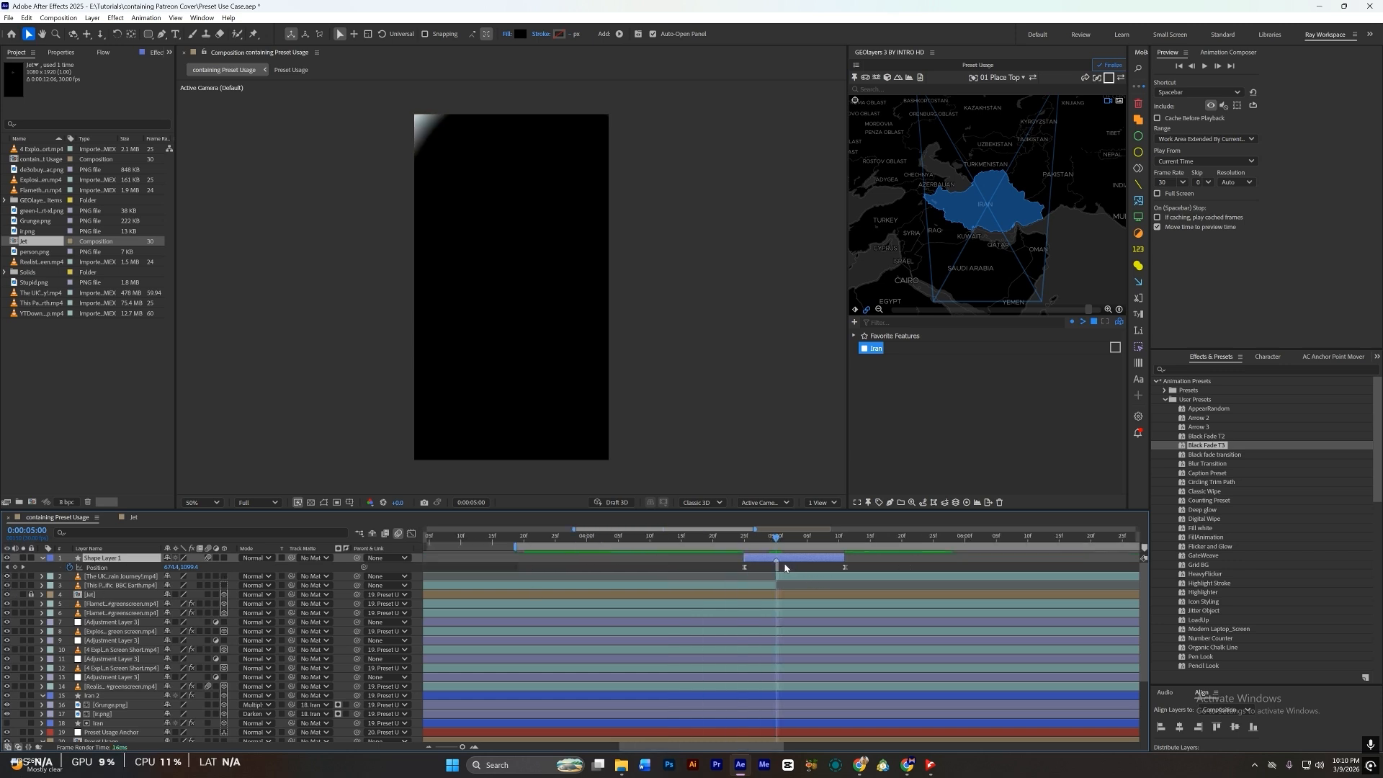
scroll(775, 539, down, 3)
drag(777, 538, 633, 558)
key(space)
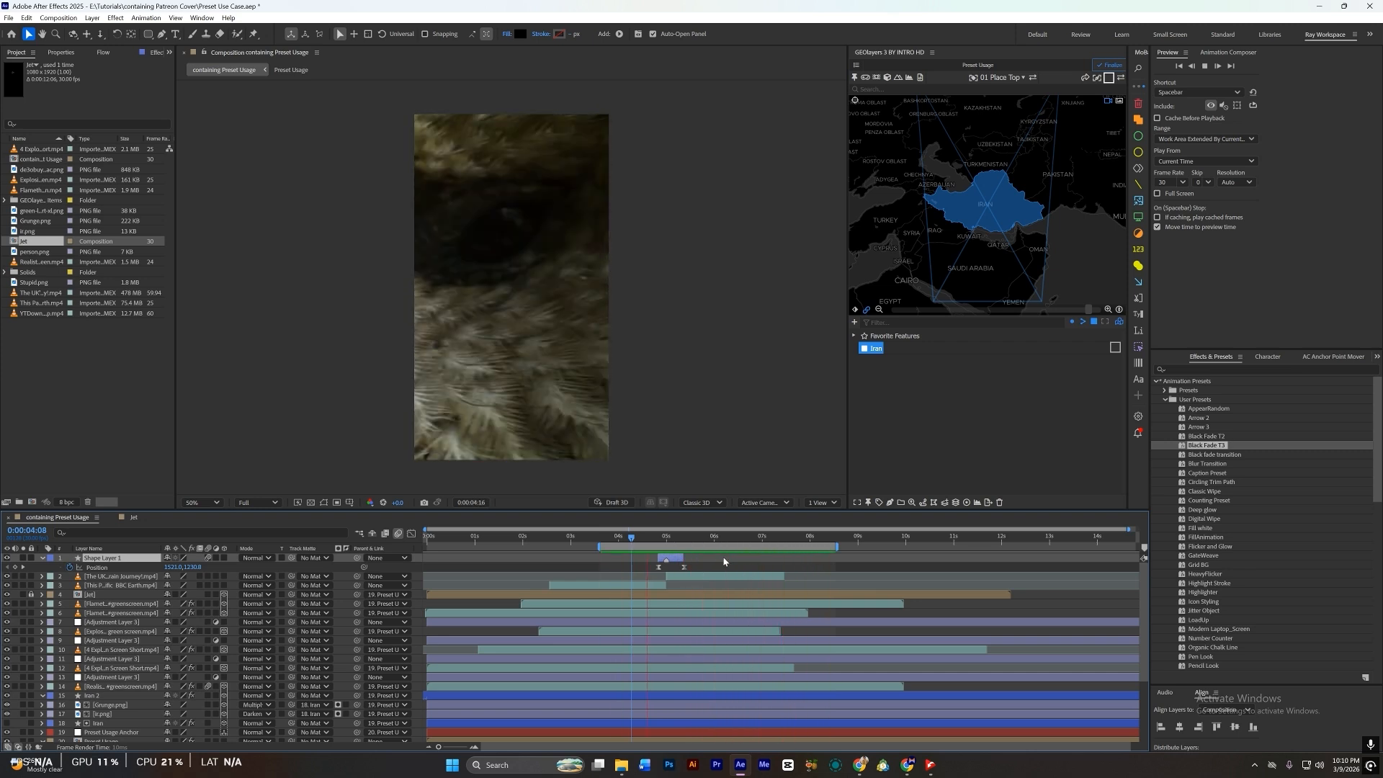
Step: Move Shape Layer 1's last Position keyframe earlier to about 0:00:05:05 and preview the faster fade
drag(683, 540, 710, 567)
scroll(663, 562, up, 2)
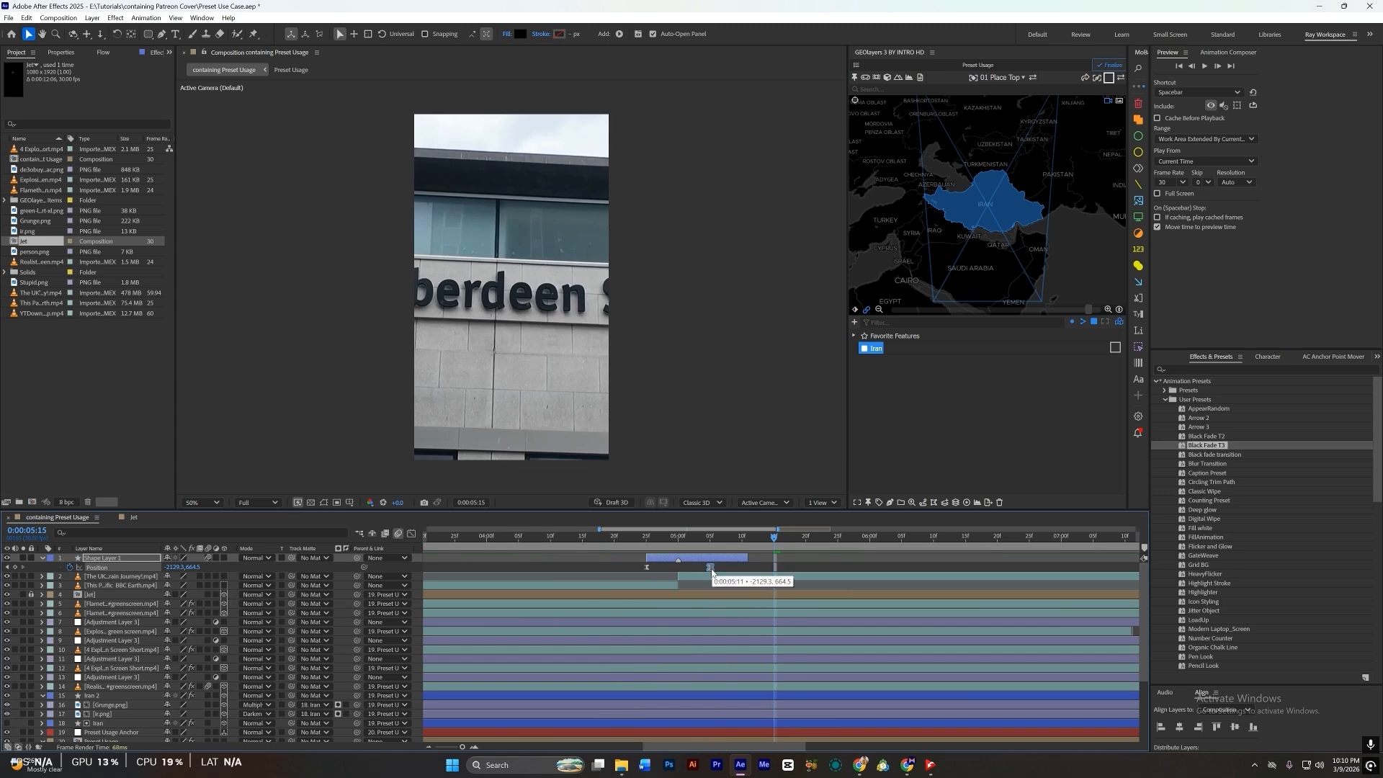
click(641, 544)
key(space)
scroll(641, 576, down, 2)
click(620, 544)
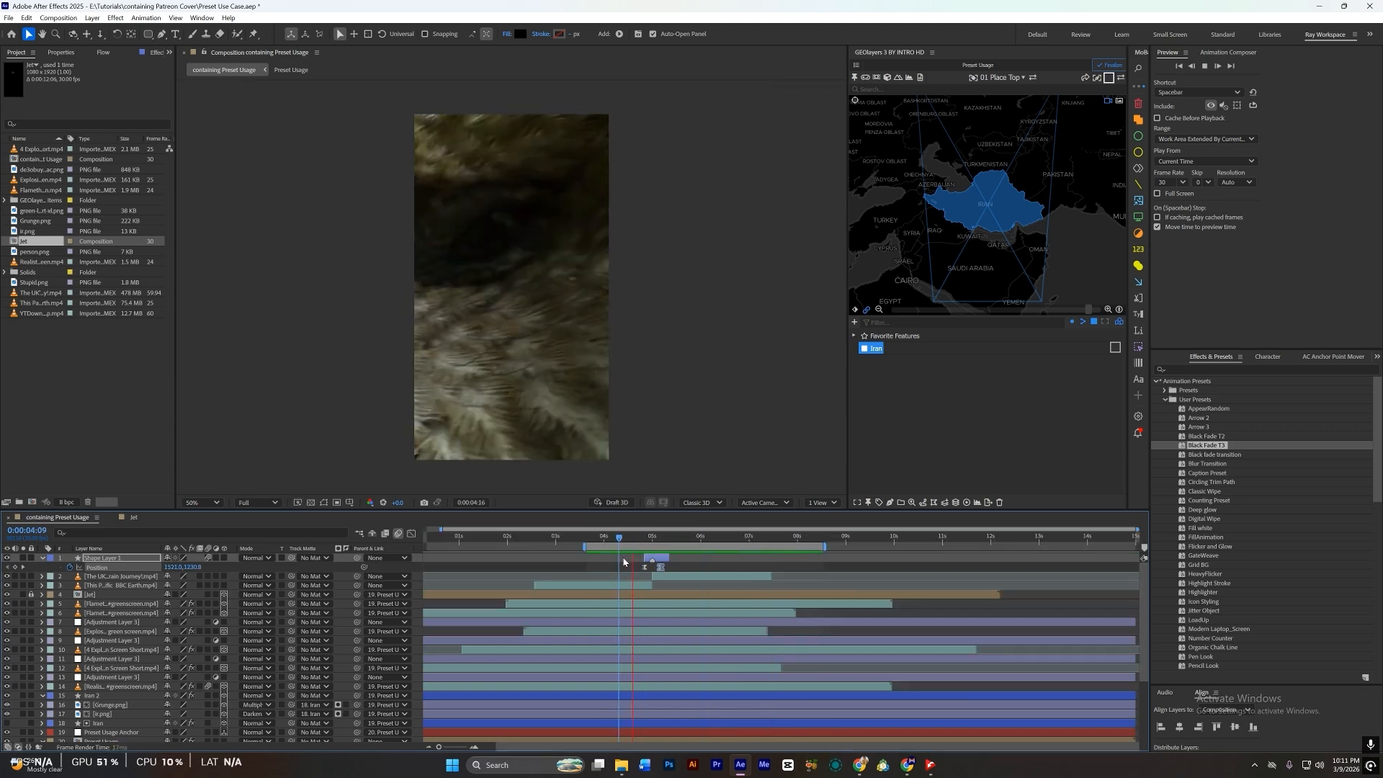
key(space)
Step: Shift Shape Layer 1 about two frames later around the 0:00:05:00 video cut and preview the transition
scroll(633, 559, up, 3)
click(855, 544)
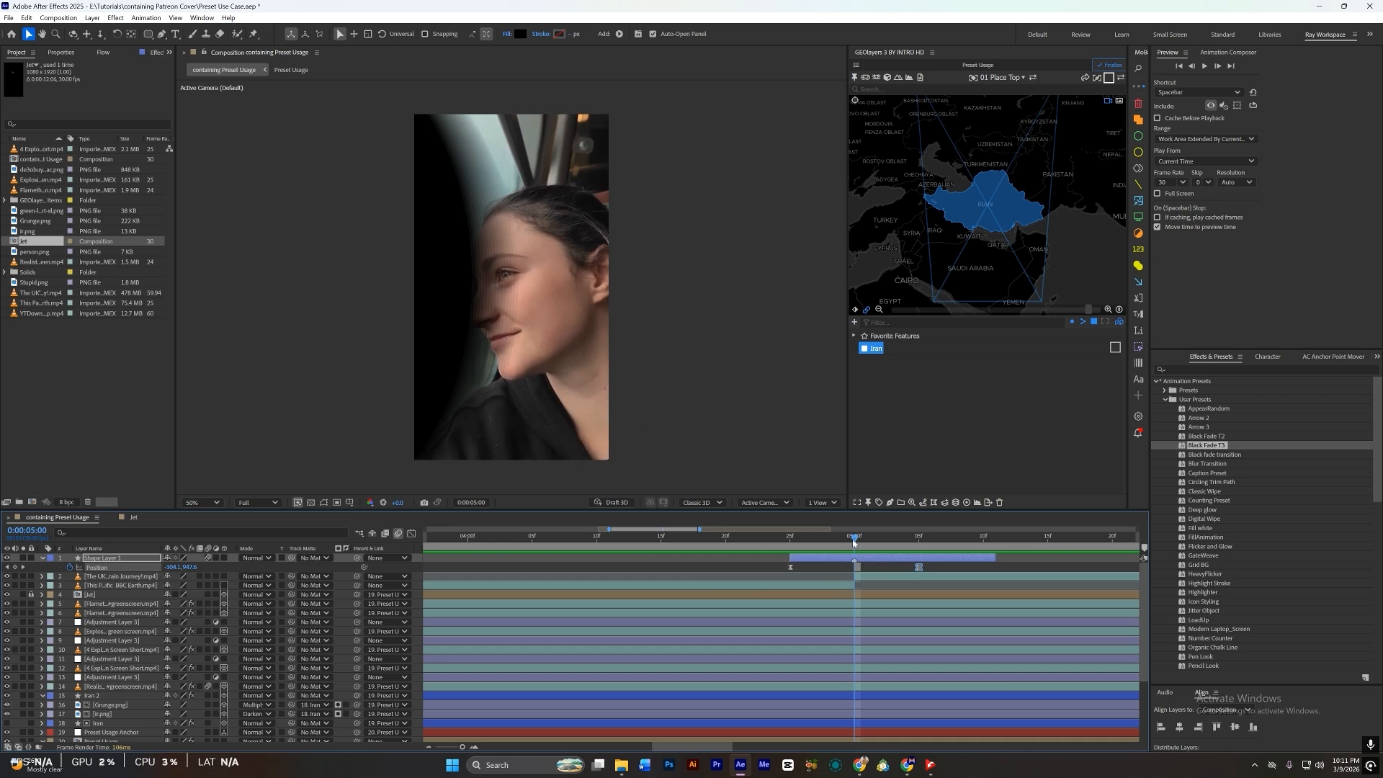
drag(869, 558, 894, 568)
scroll(893, 568, down, 3)
key(space)
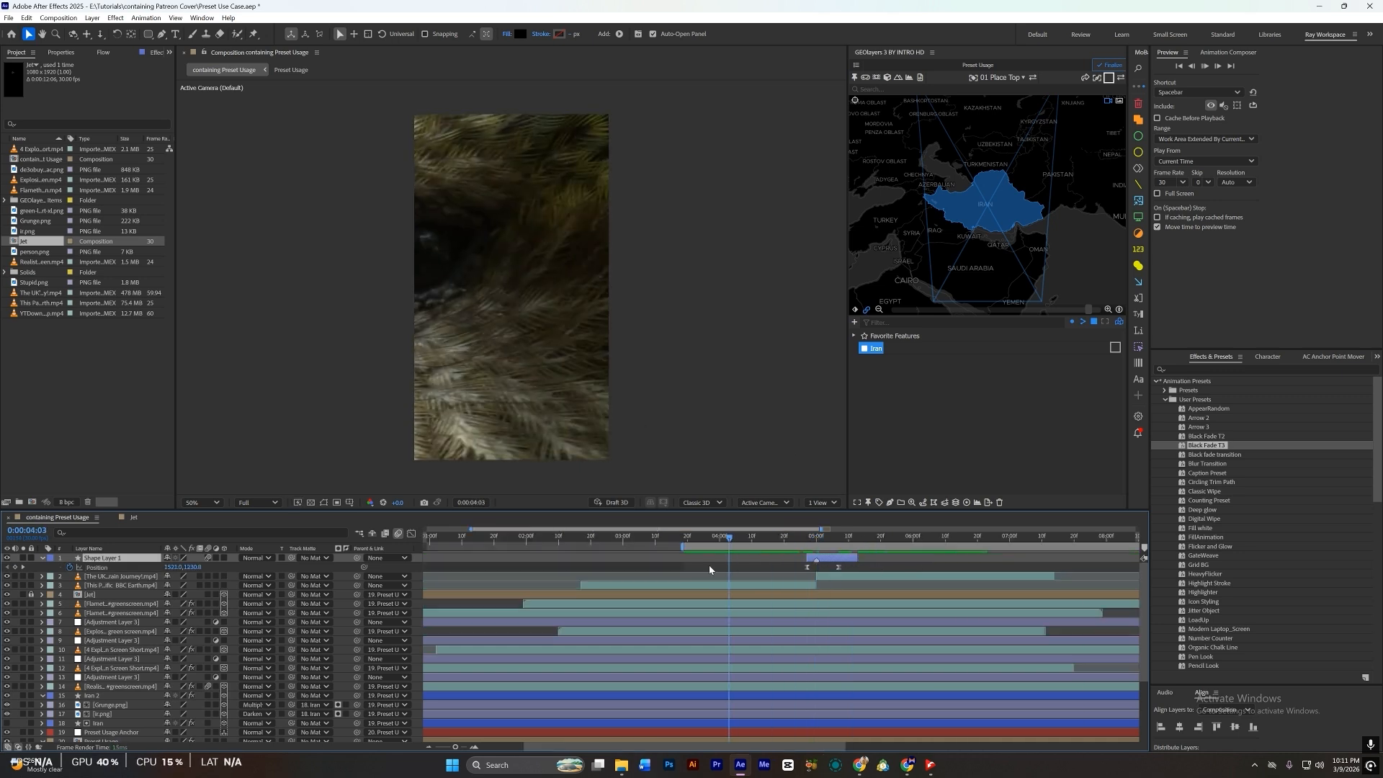
key(space)
Step: Hide Shape Layer 1 and the two video layers so the Iran map shows at 0:00:05:23
scroll(841, 562, down, 2)
right_click(599, 559)
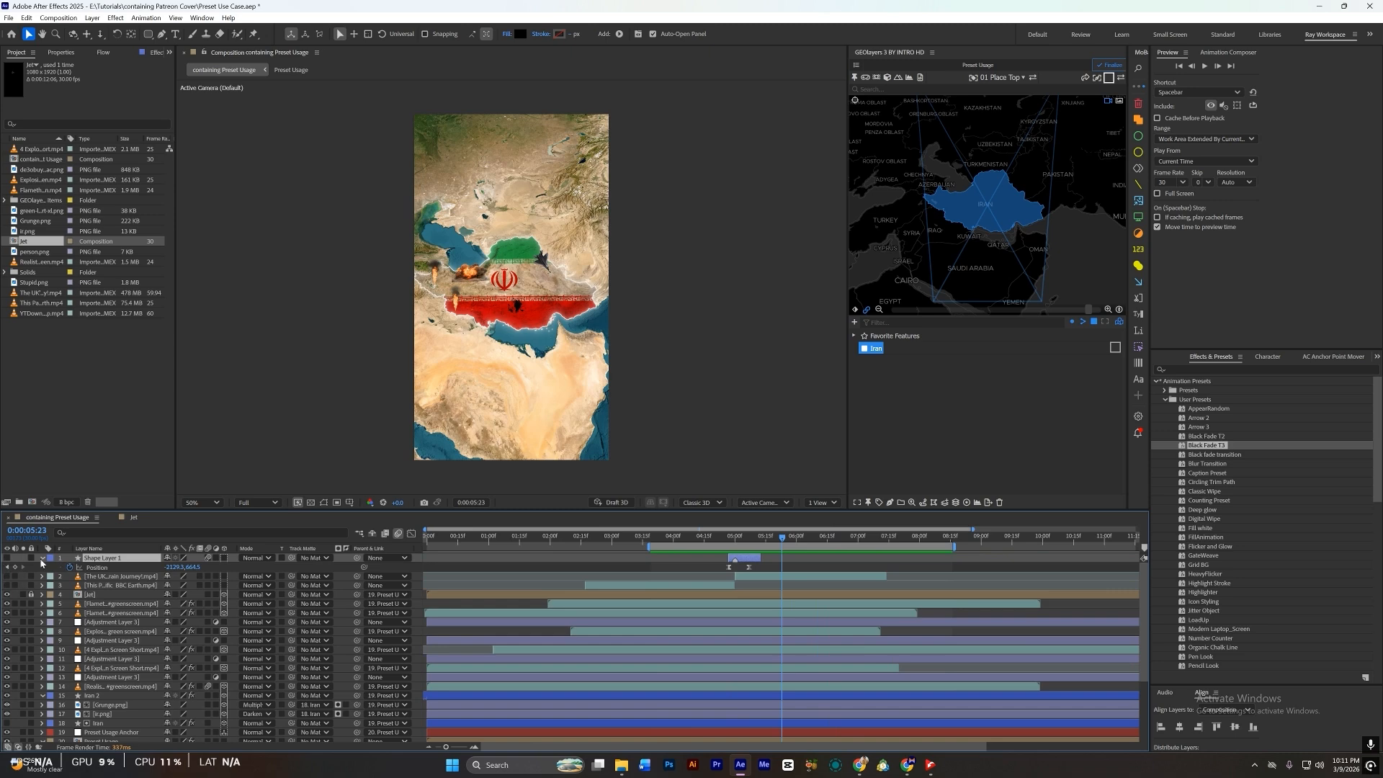
click(41, 564)
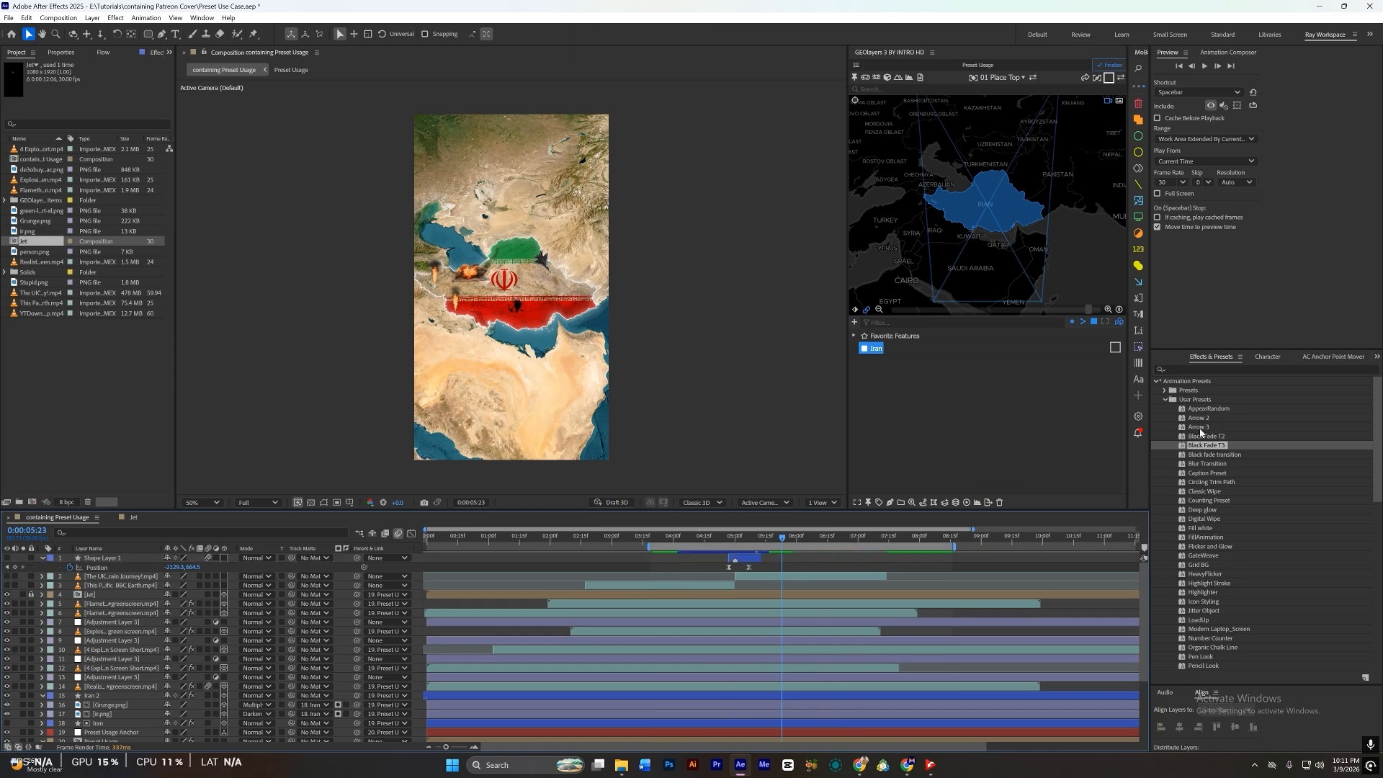
Step: Apply the Arrow 3 preset as a new layer at 0:00:05:23
click(1203, 428)
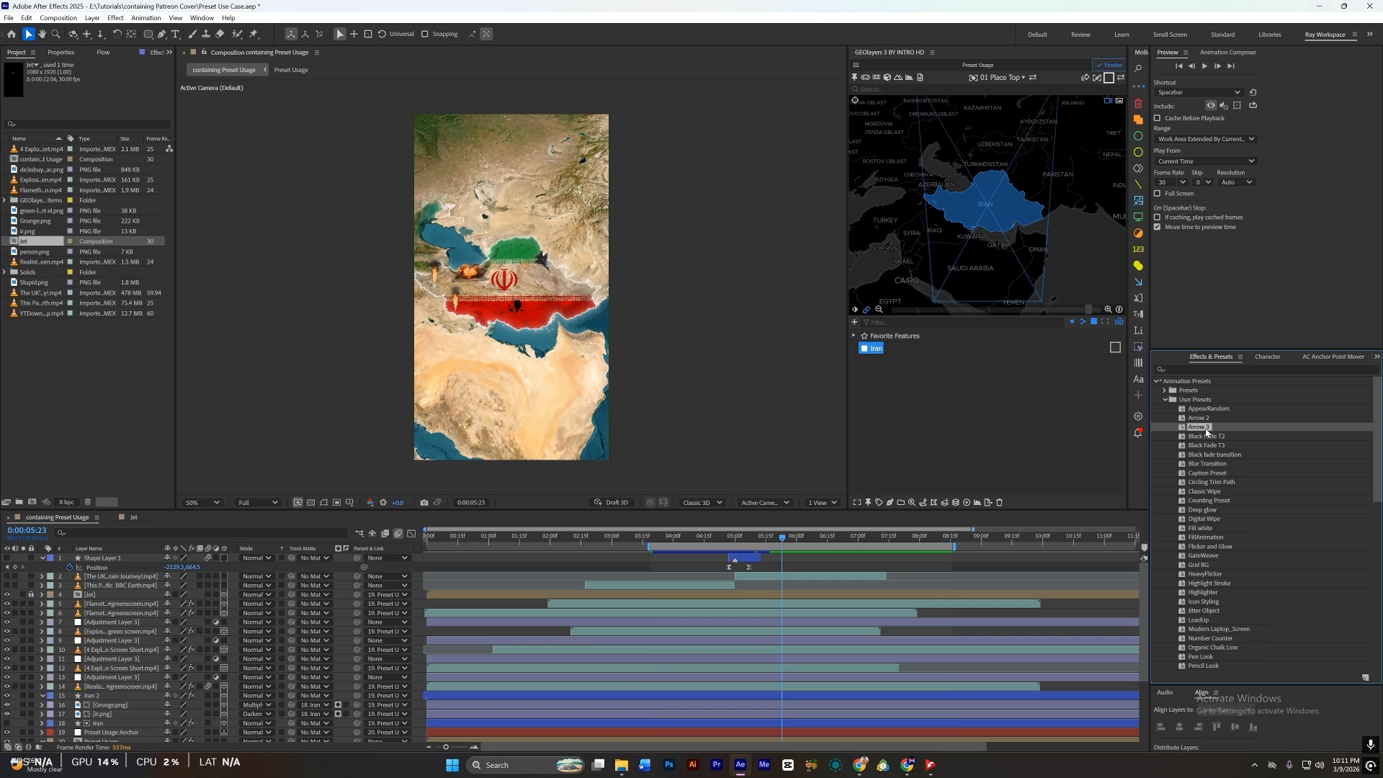
drag(1206, 430, 813, 560)
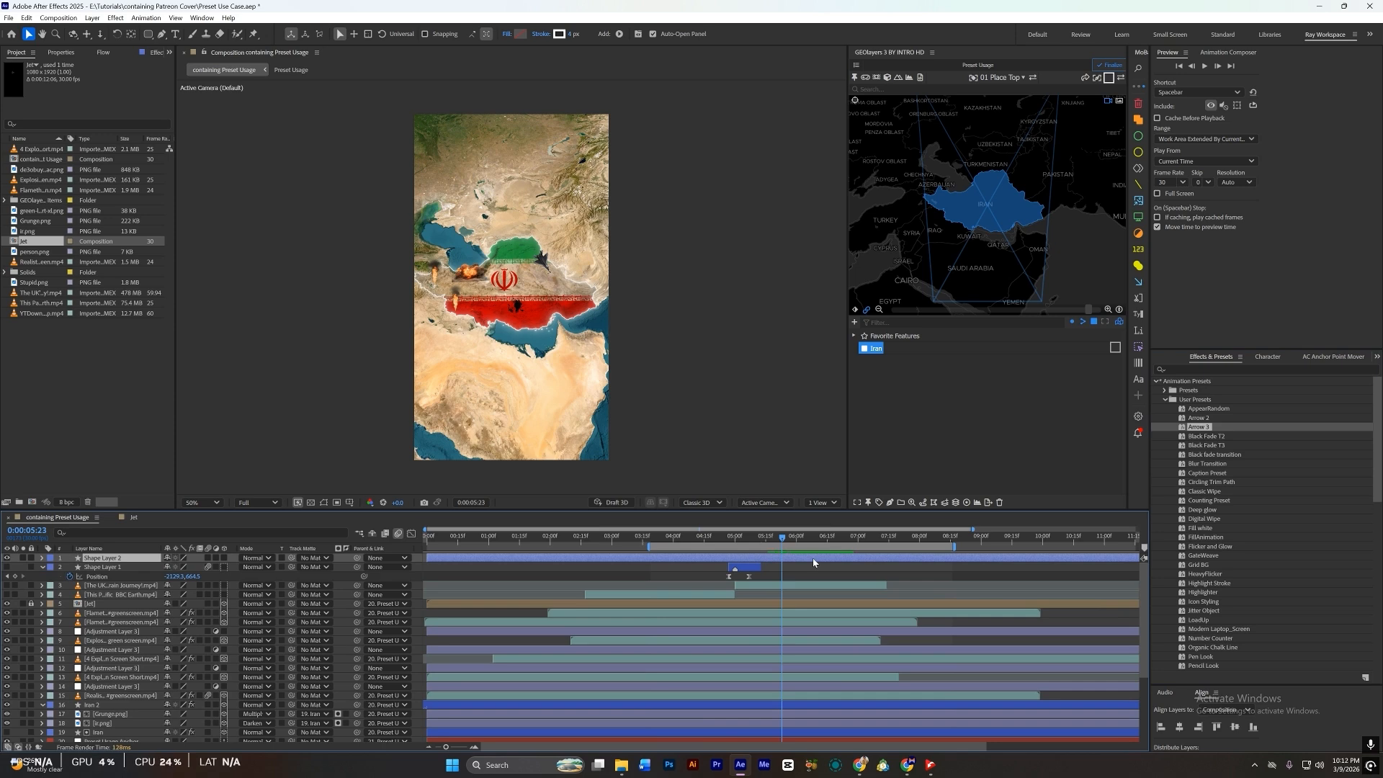
Step: Reveal the arrow layer's Start and End keyframes, trim it to their span and move it earlier to begin at about 0:00:03:21
key(u)
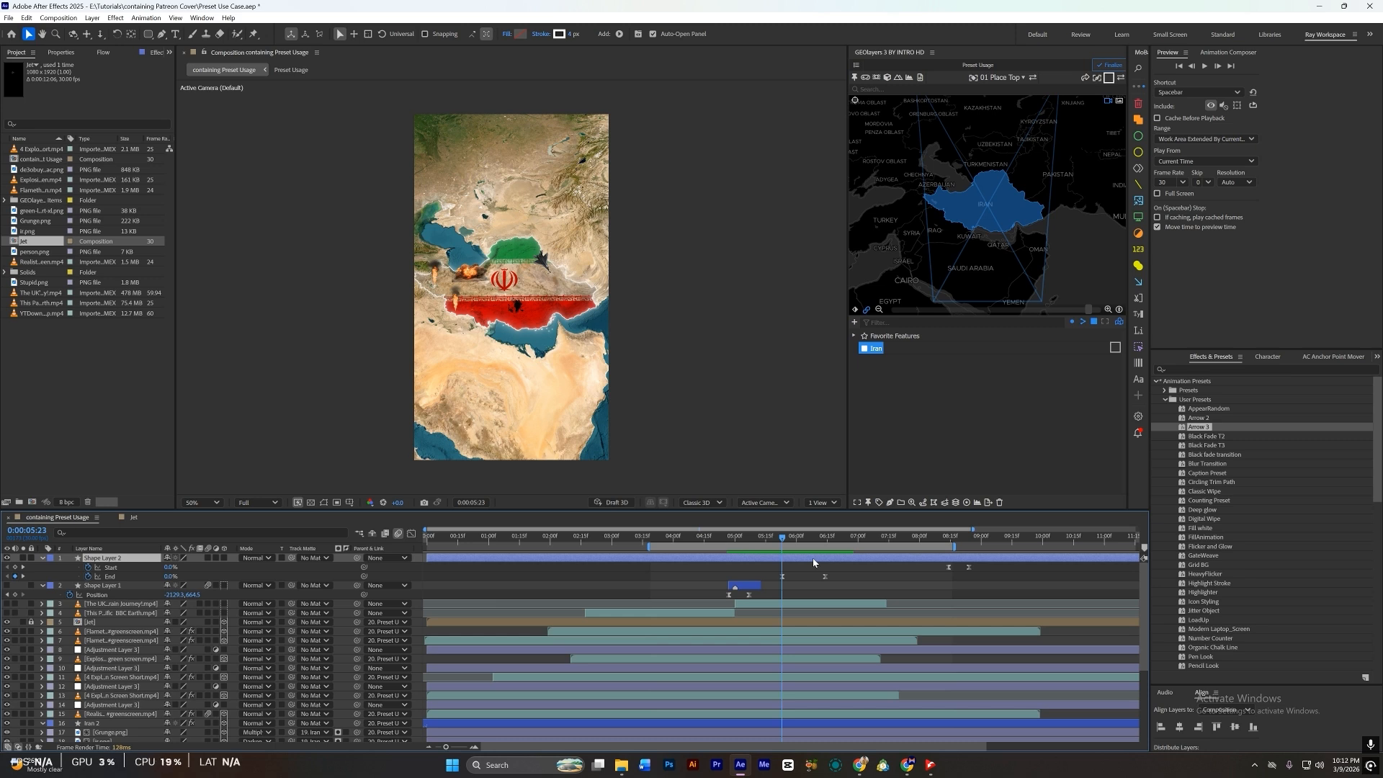
key(alt+bracketleft)
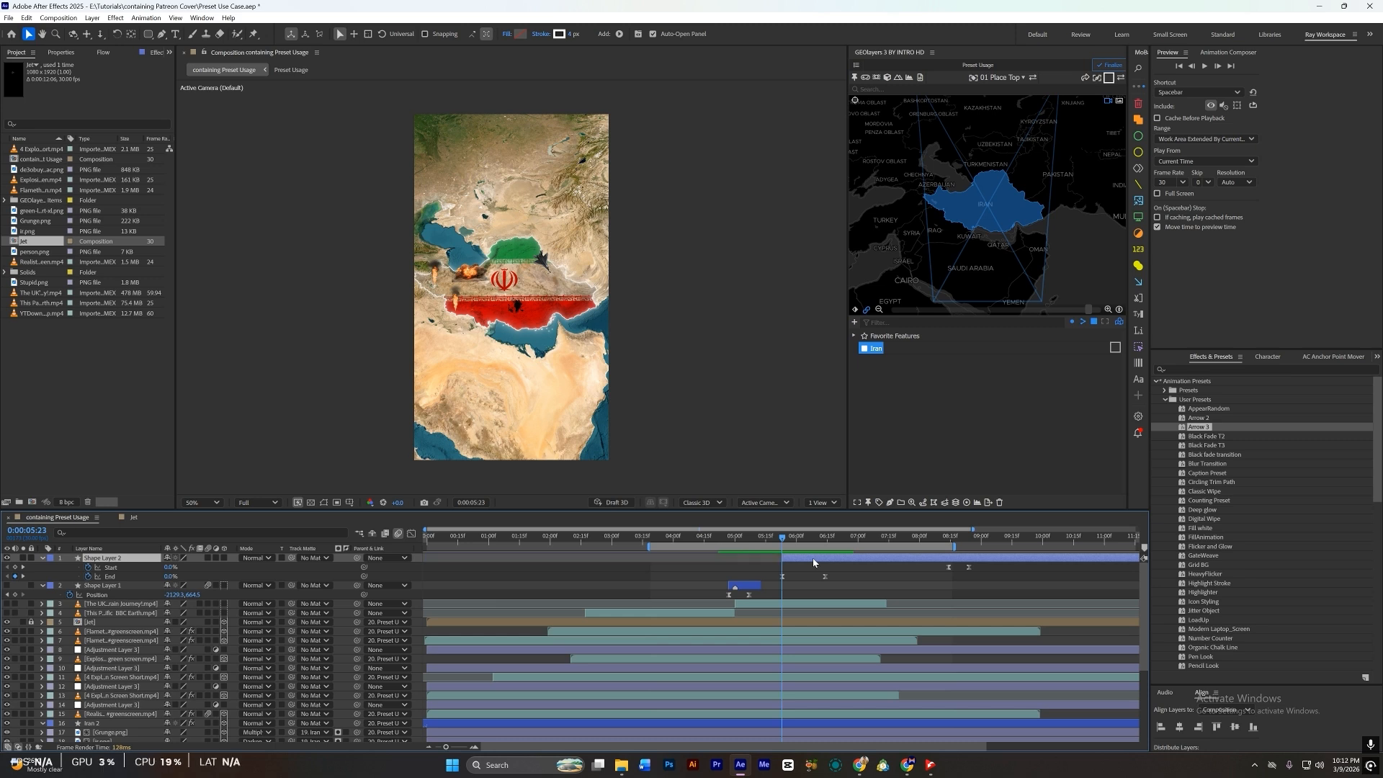
scroll(566, 329, up, 2)
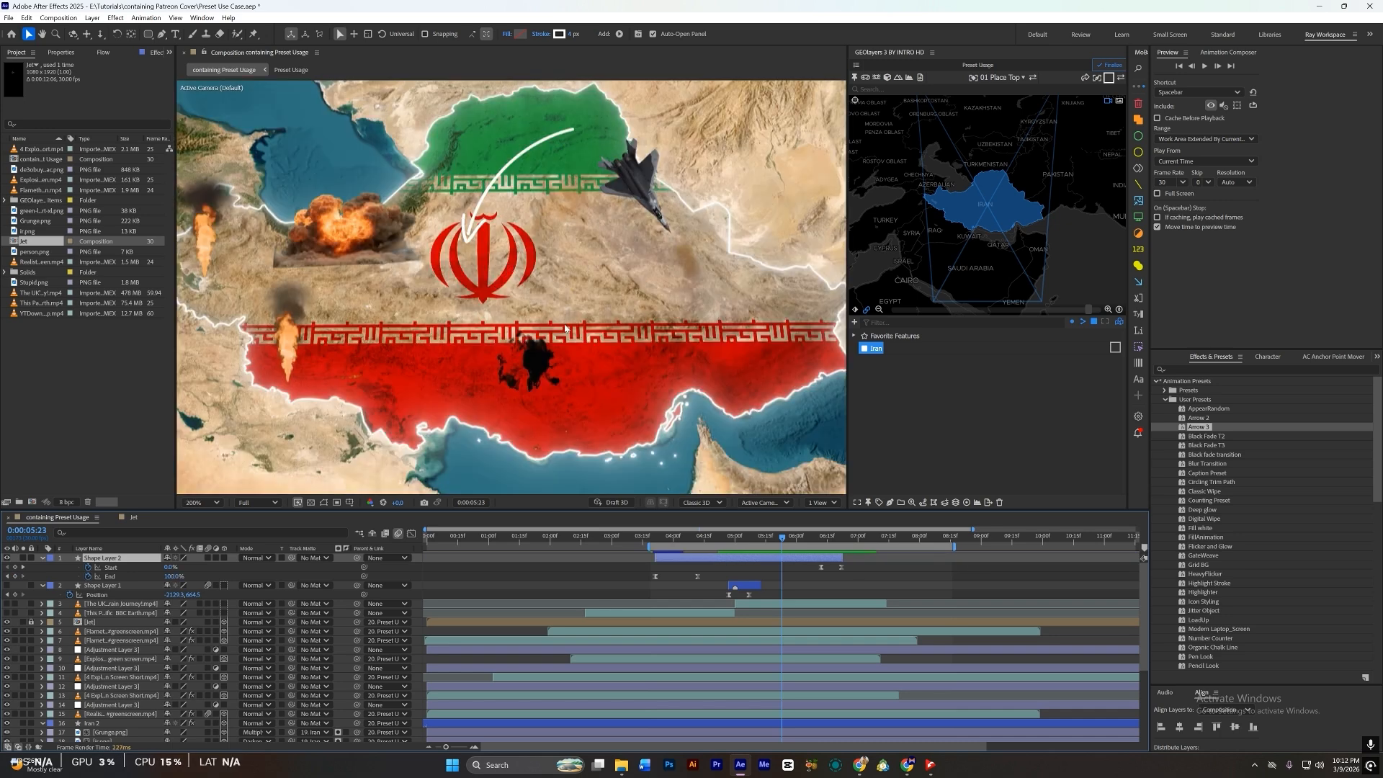
Step: Thicken the arrow's stroke and reshape its path by pulling the tail point out beyond the jet and adjusting its curve handle
mouse_move(575, 34)
mouse_down()
mouse_move(594, 33)
mouse_move(576, 34)
mouse_up()
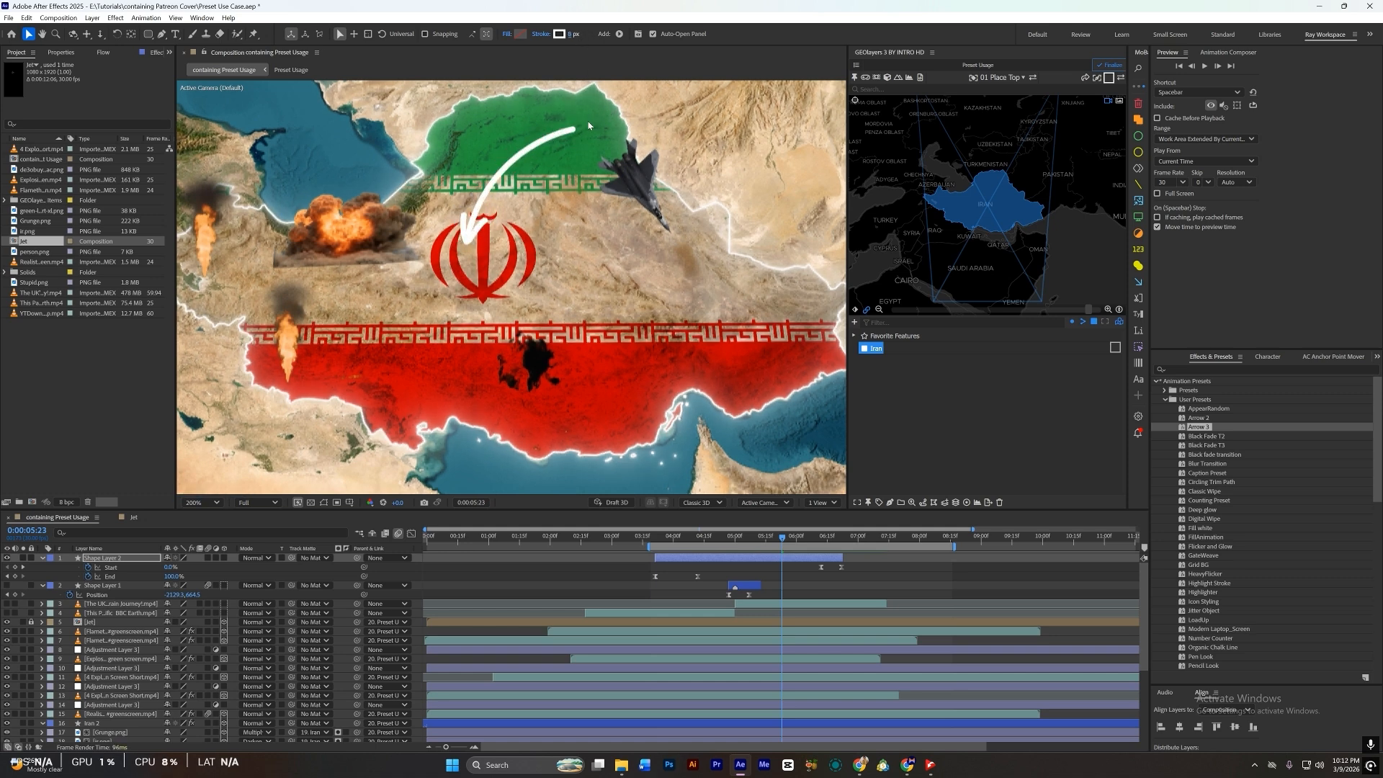
key(g)
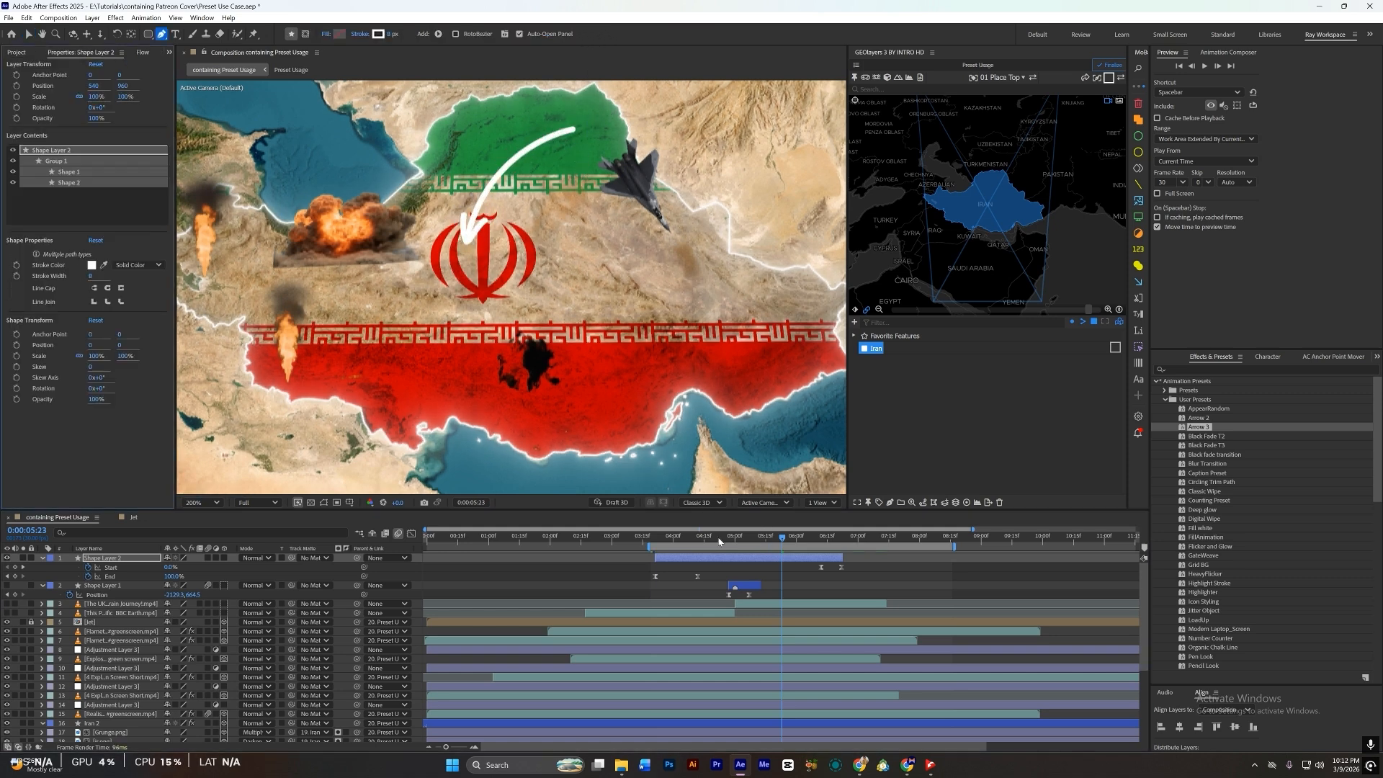
click(736, 560)
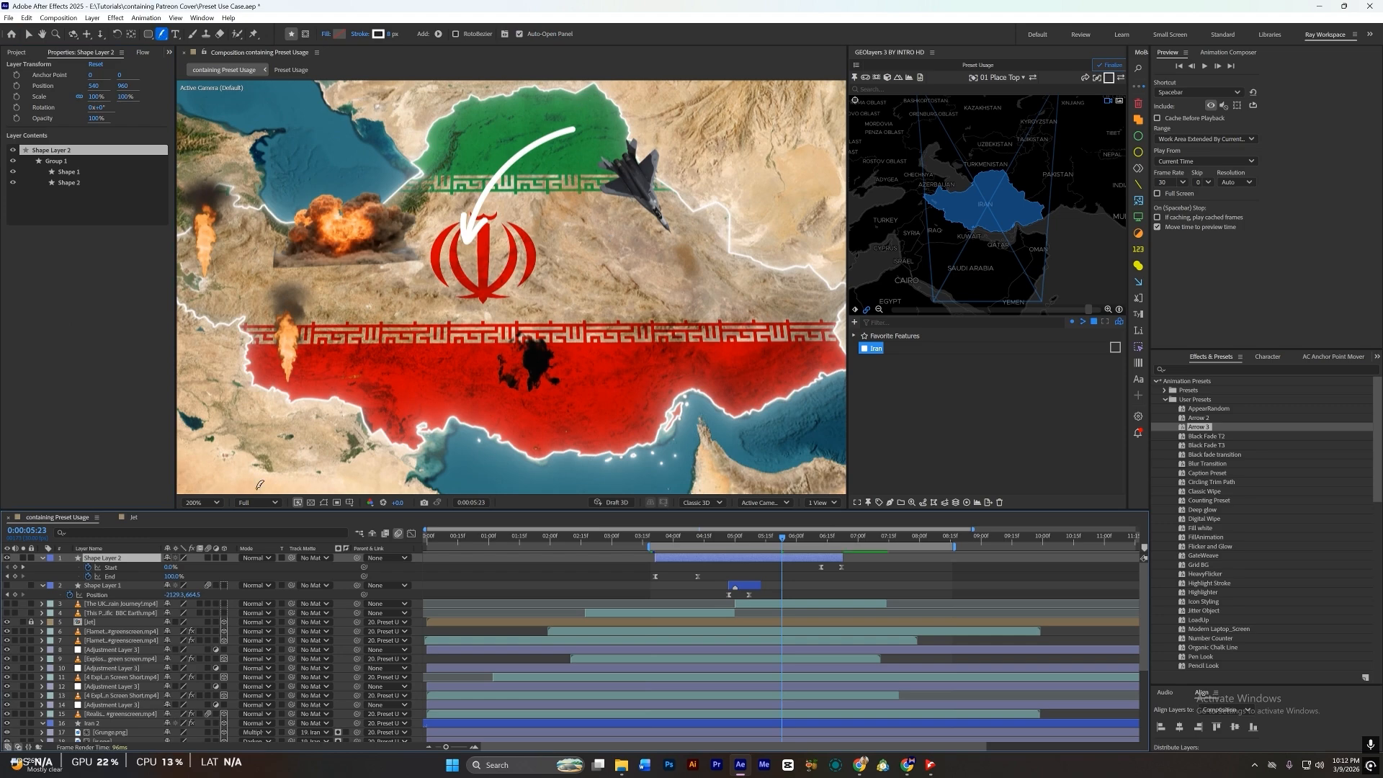
click(325, 503)
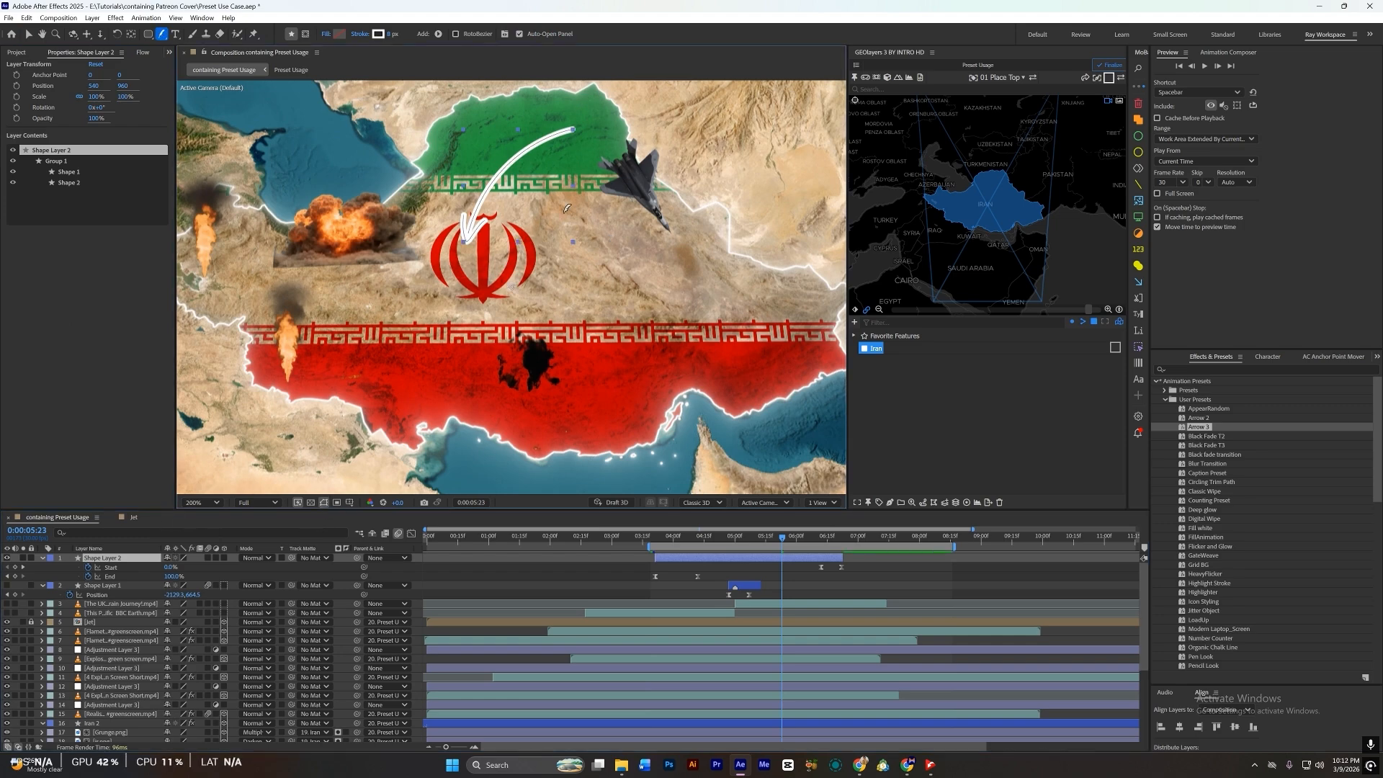
click(573, 130)
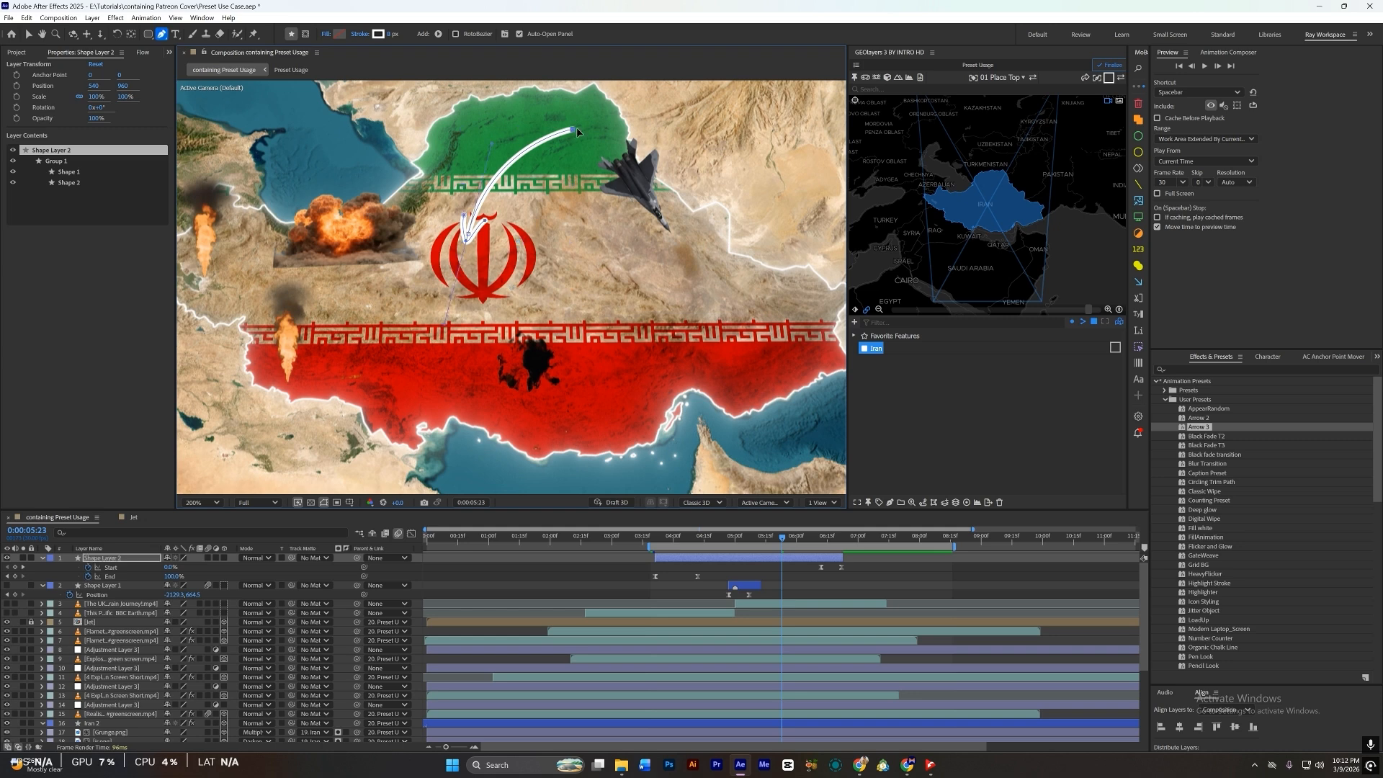
drag(574, 130, 681, 111)
mouse_move(479, 152)
mouse_down()
mouse_move(437, 253)
mouse_move(475, 153)
mouse_up()
key(v)
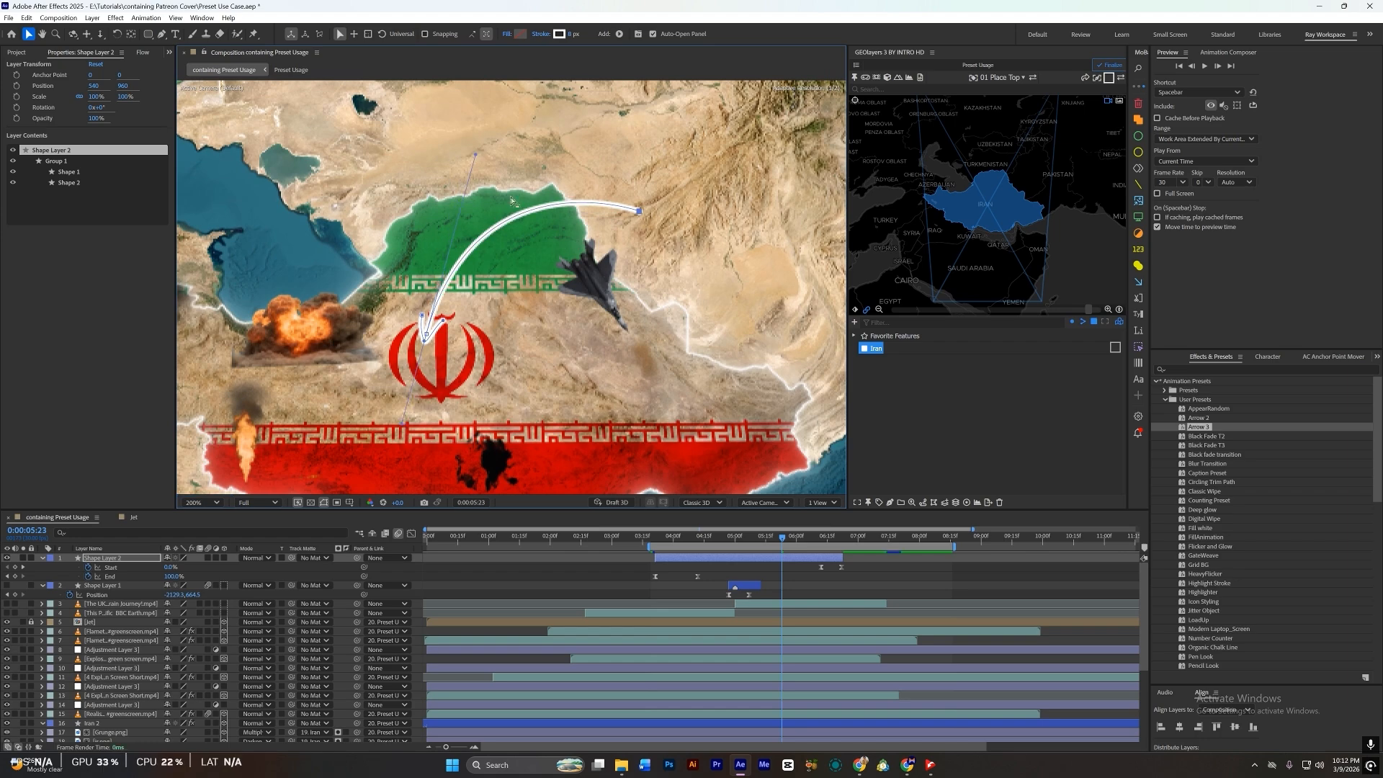
Step: Add a Drop Shadow effect to the Arrow 3 layer and check it with the layer deselected
scroll(511, 201, down, 1)
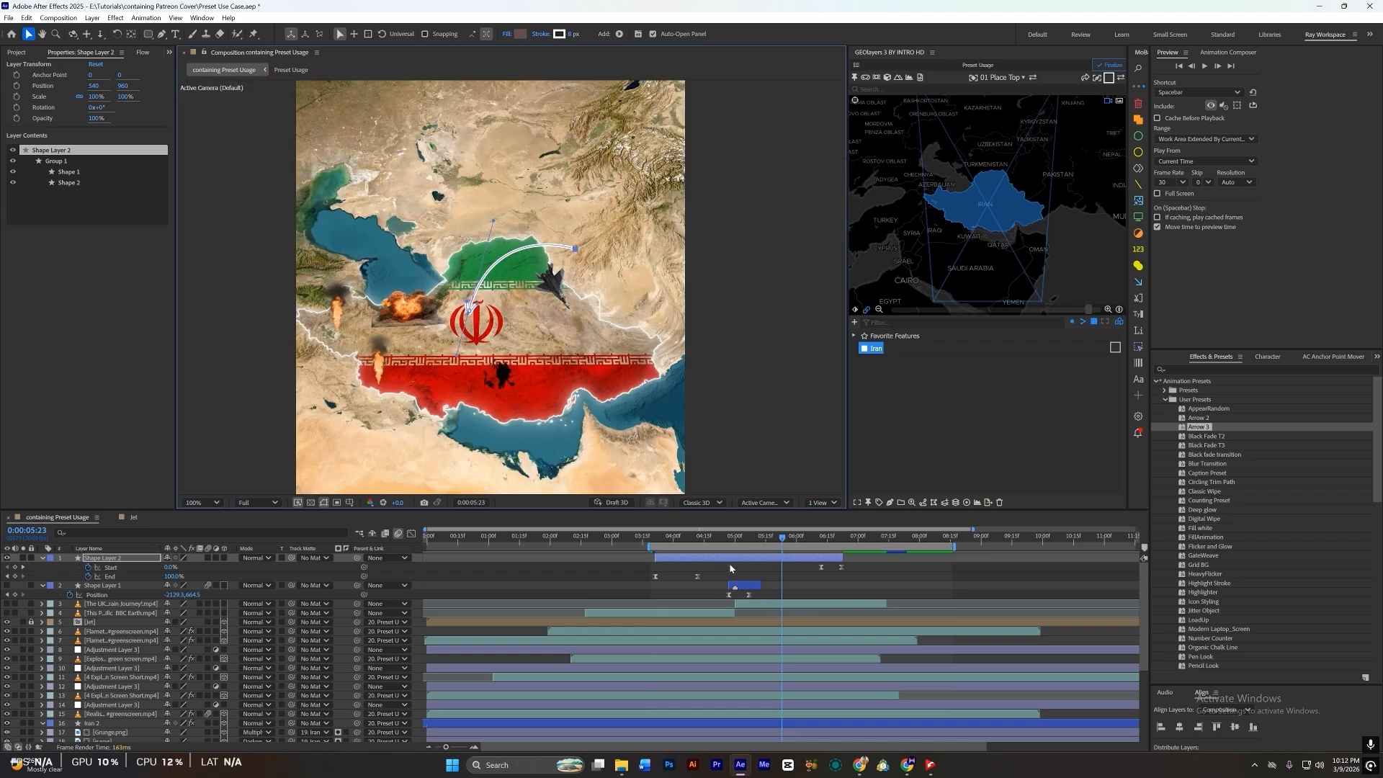
click(144, 53)
key(F3)
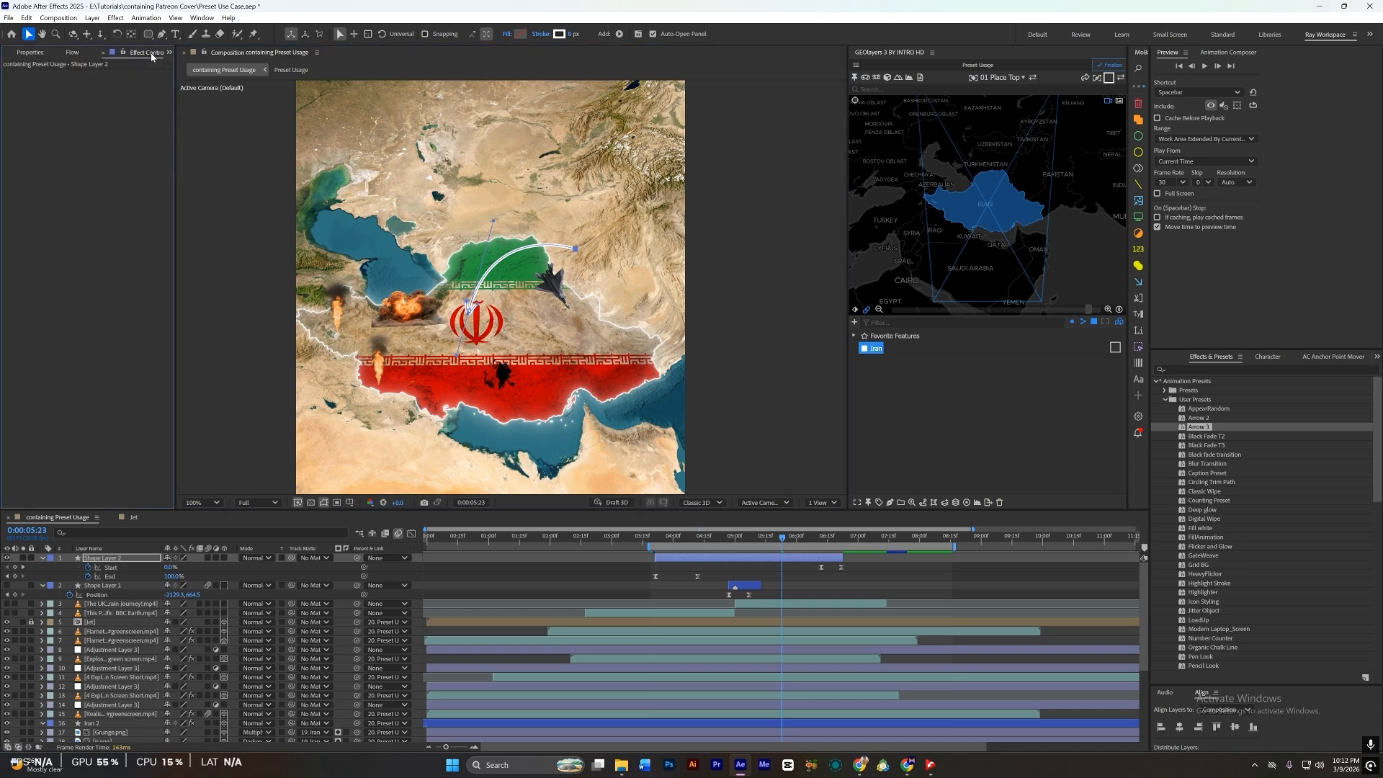
click(1137, 169)
click(631, 590)
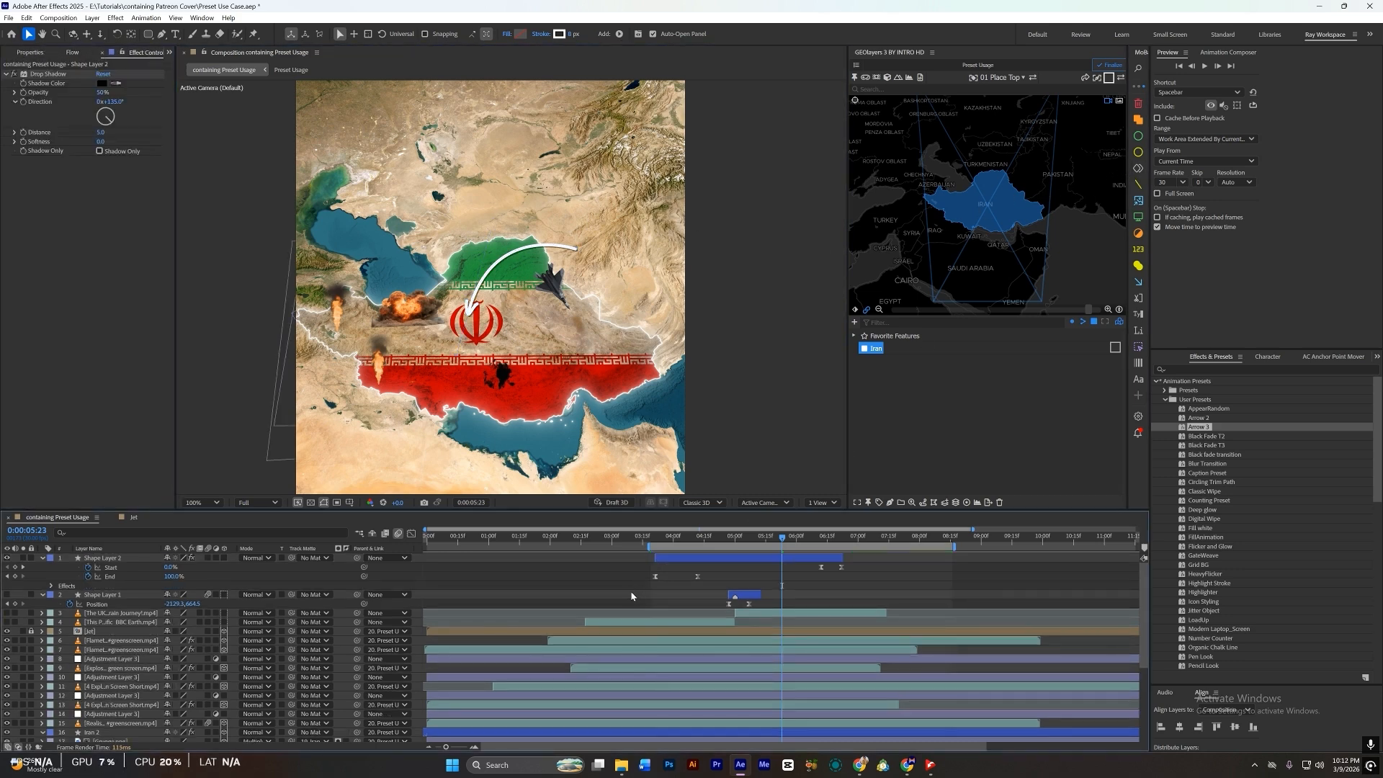
Step: Replace the Arrow 3 layer with a new layer from the Arrow 2 preset and reveal its End keyframes
click(736, 559)
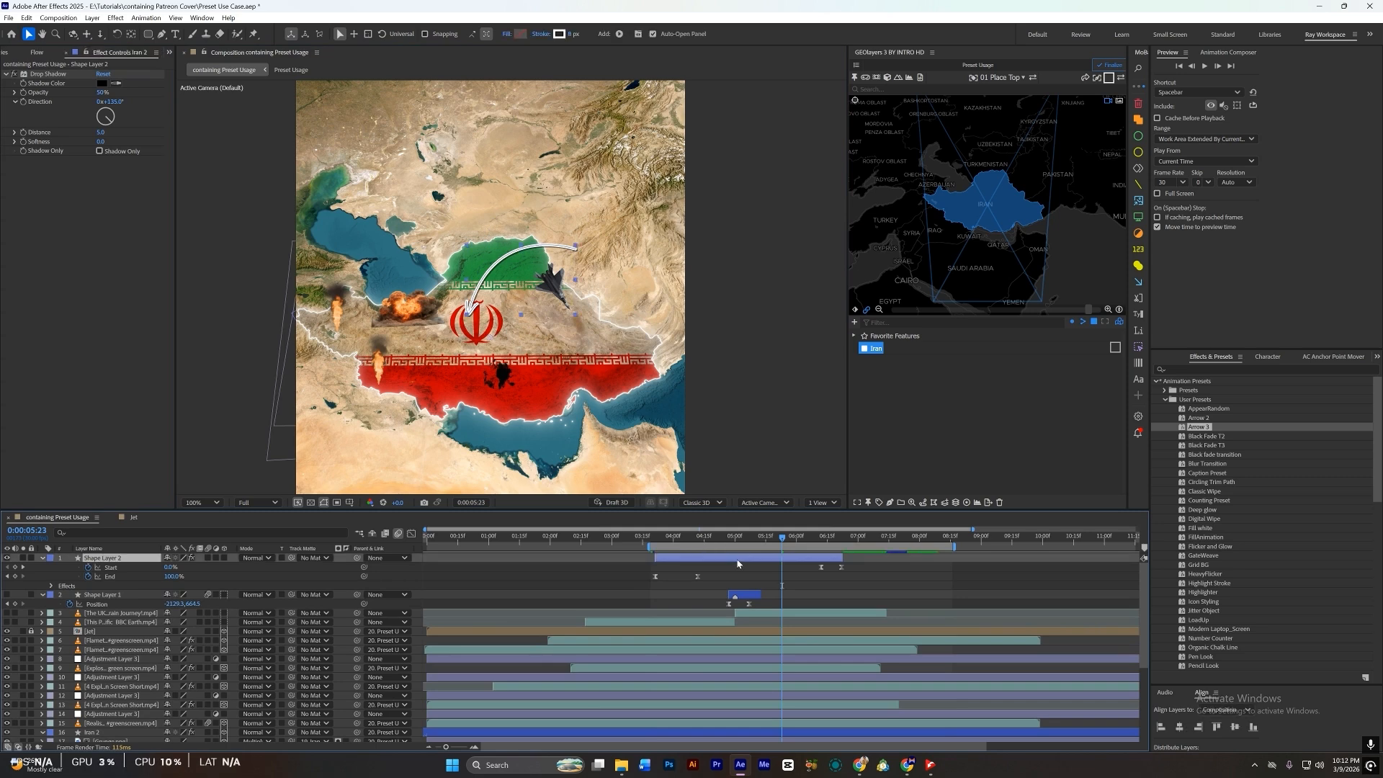
double_click(1201, 419)
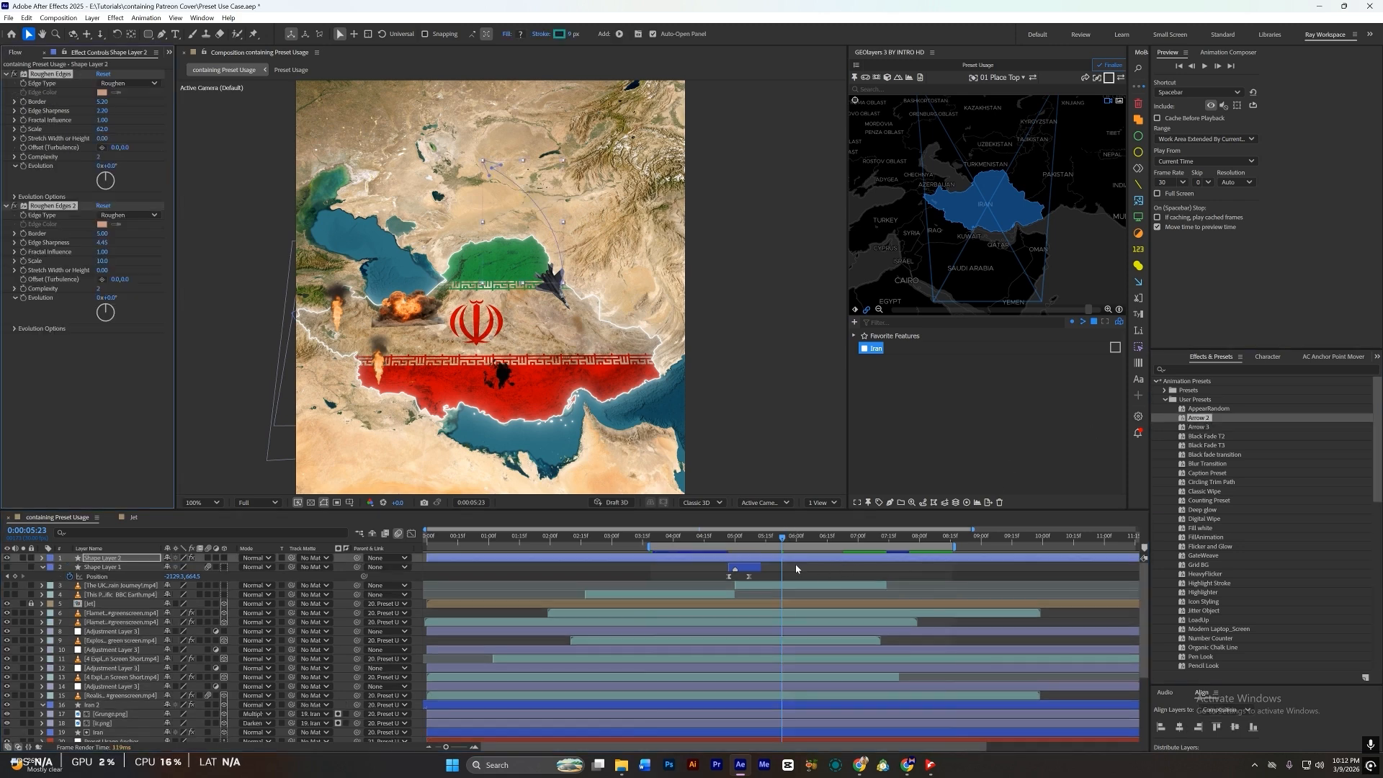
key(u)
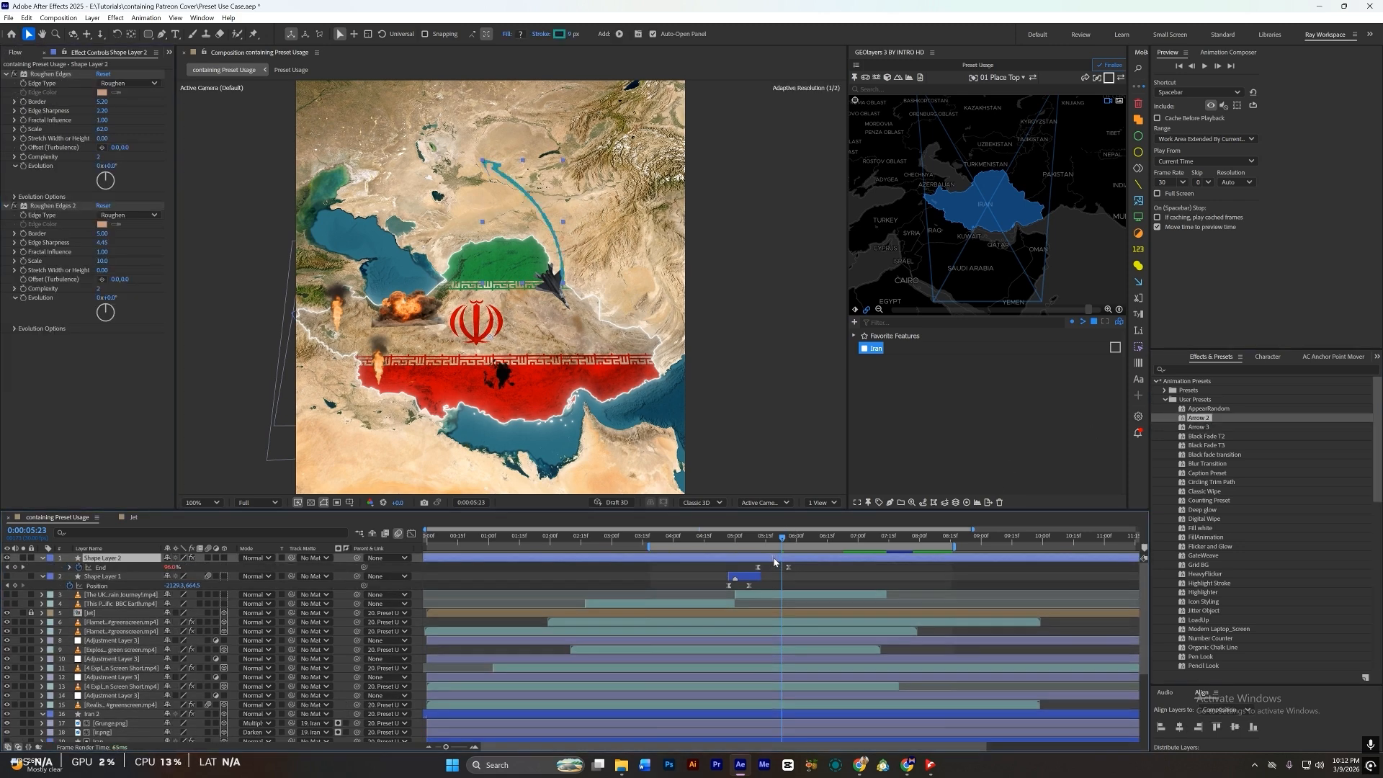
Step: Change the Arrow 2 layer's stroke color from teal to near-white
click(560, 35)
mouse_move(942, 328)
mouse_down()
mouse_move(955, 309)
mouse_move(800, 276)
mouse_up()
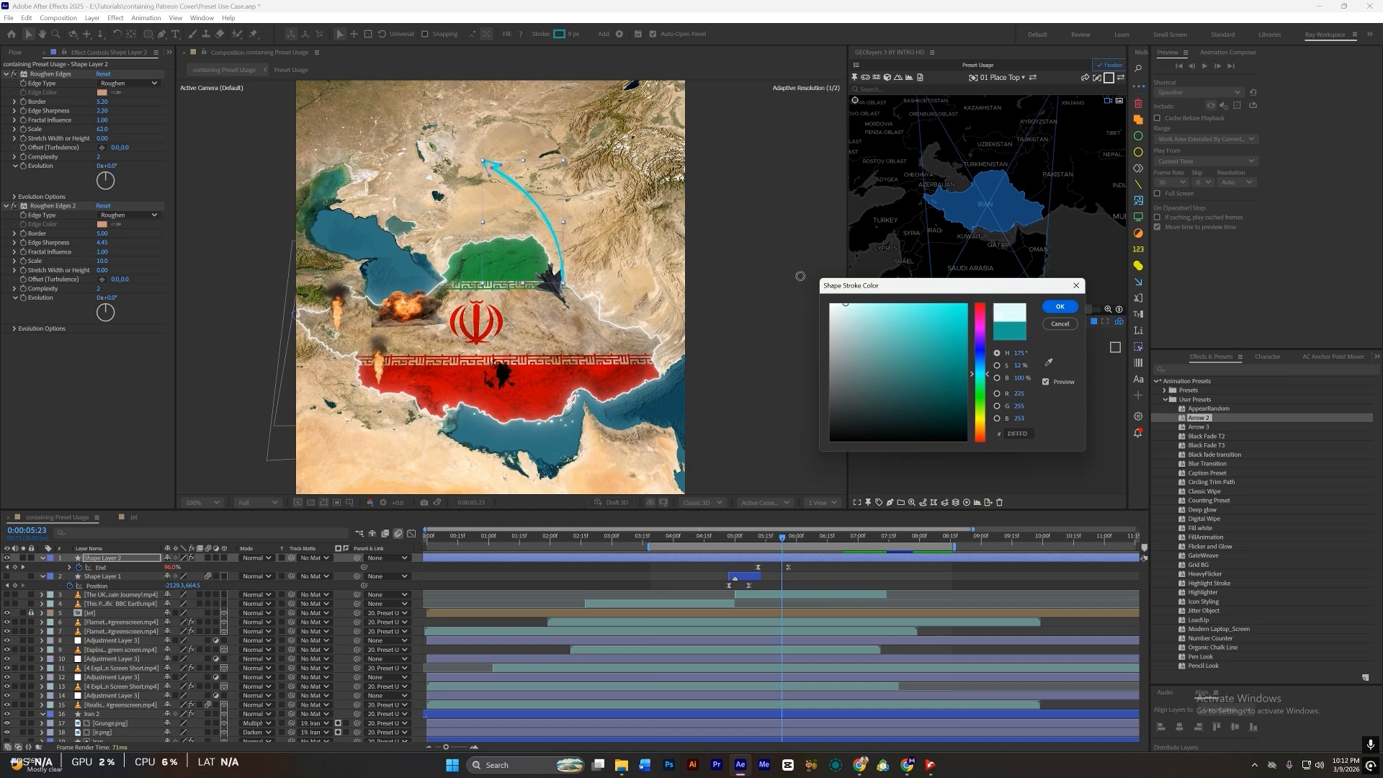
click(1060, 307)
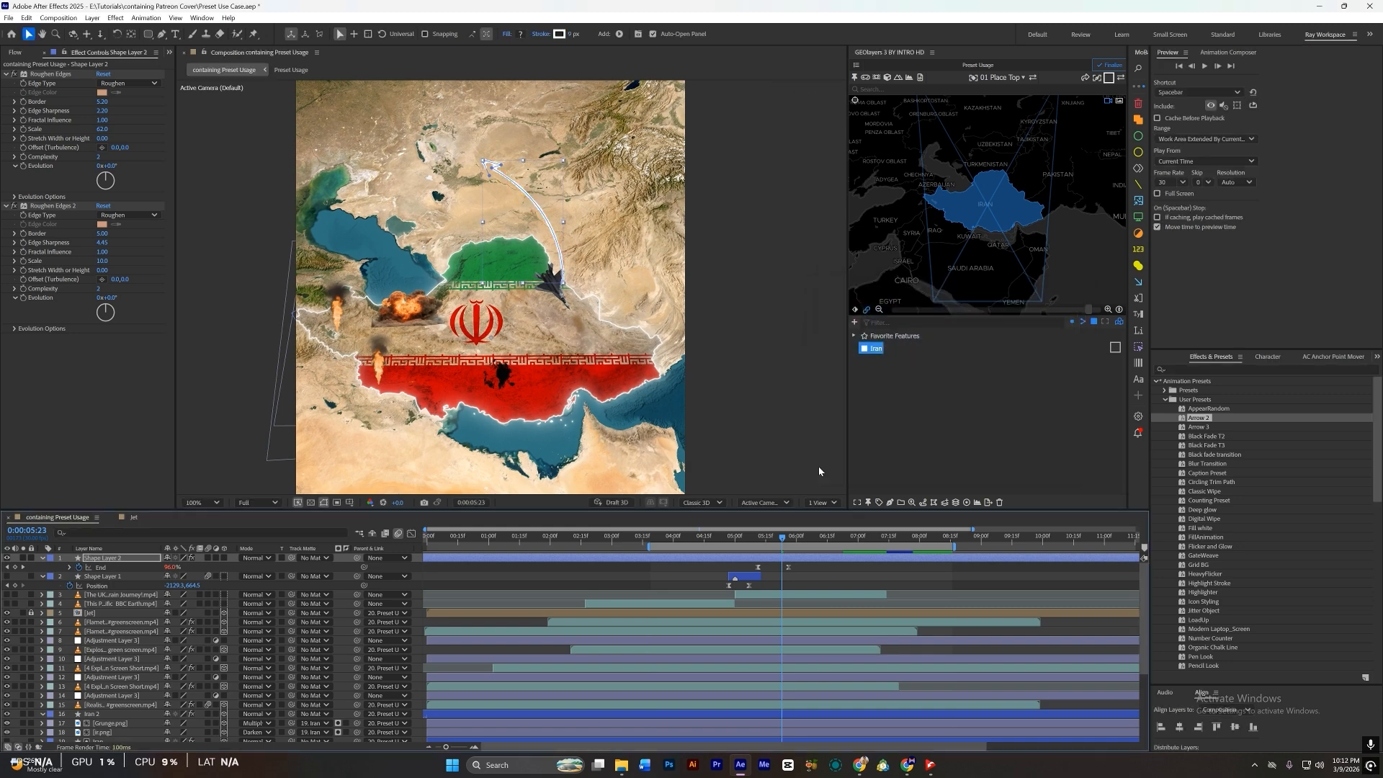
Step: Delete the Arrow 2 shape layer from the composition
click(691, 594)
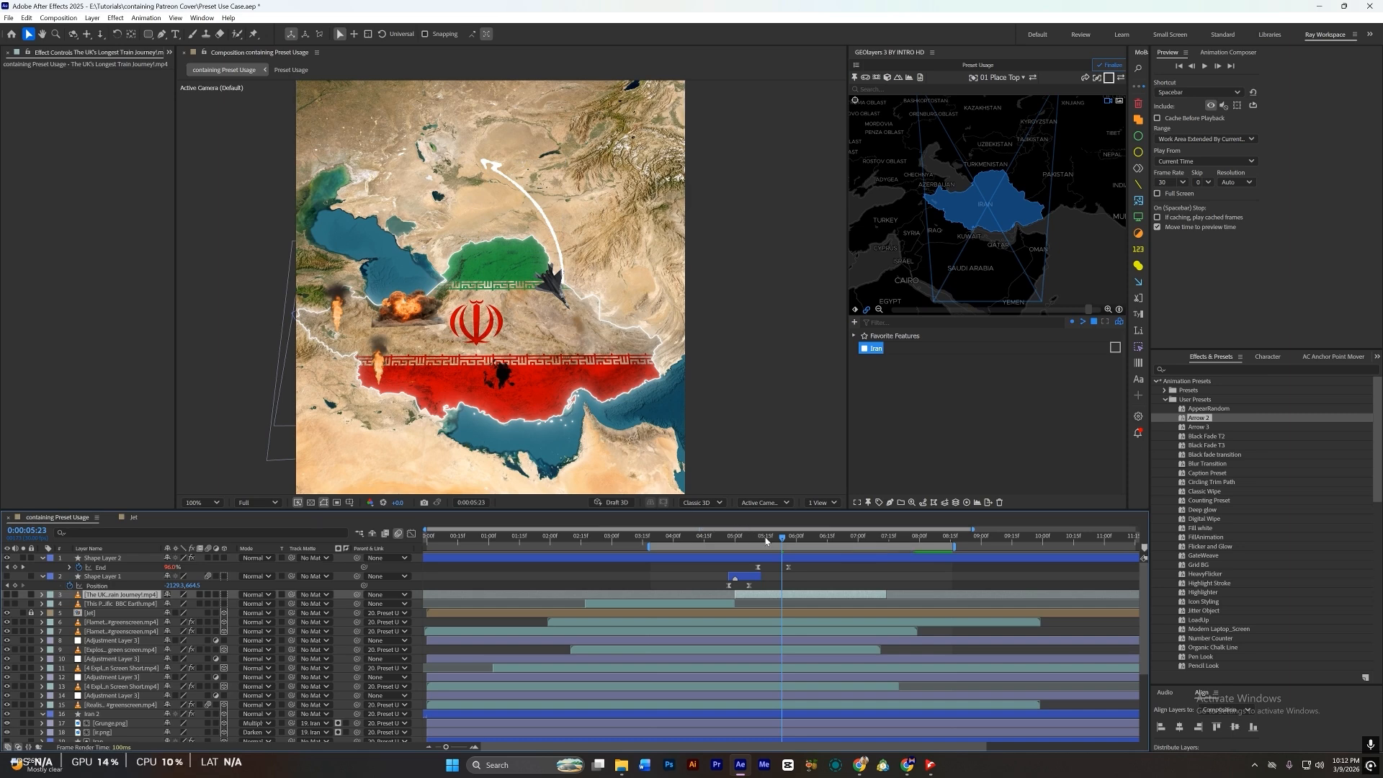
click(774, 557)
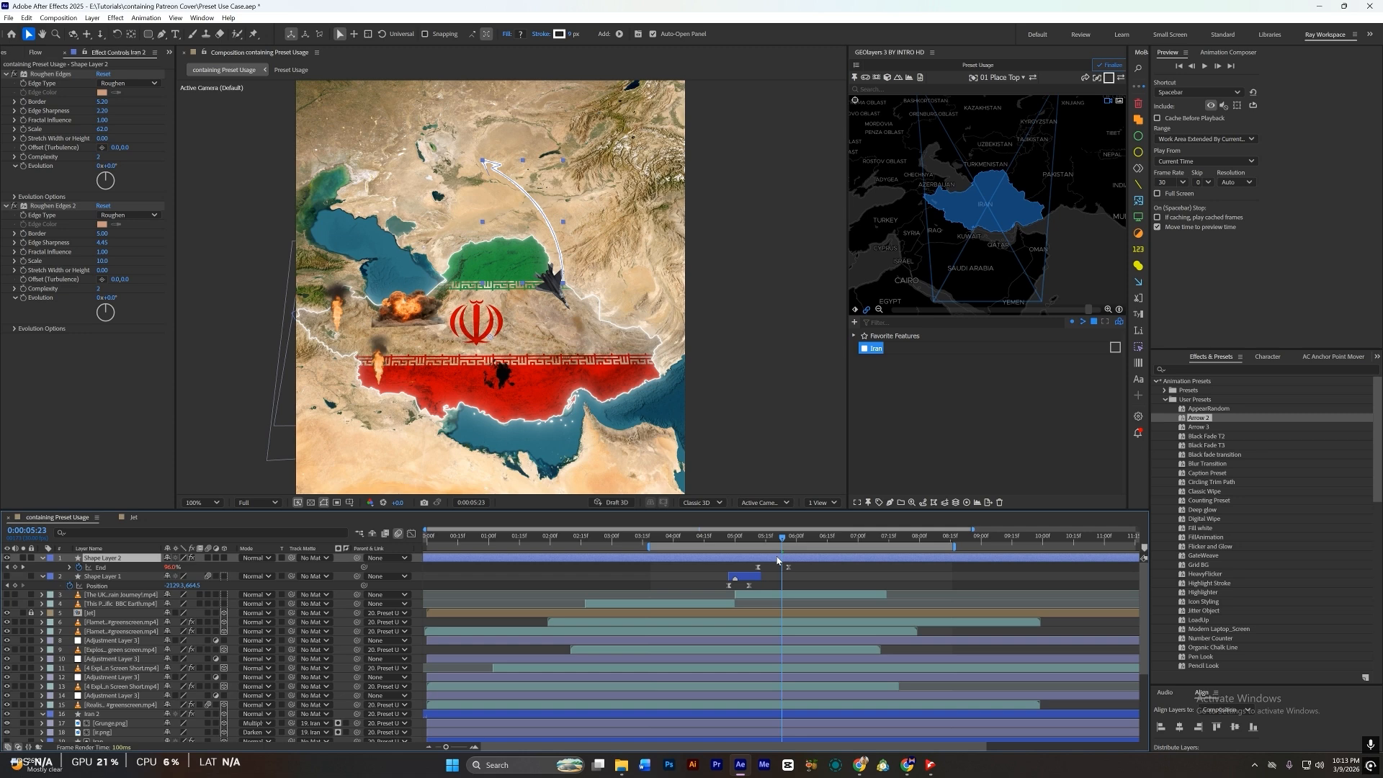
key(Delete)
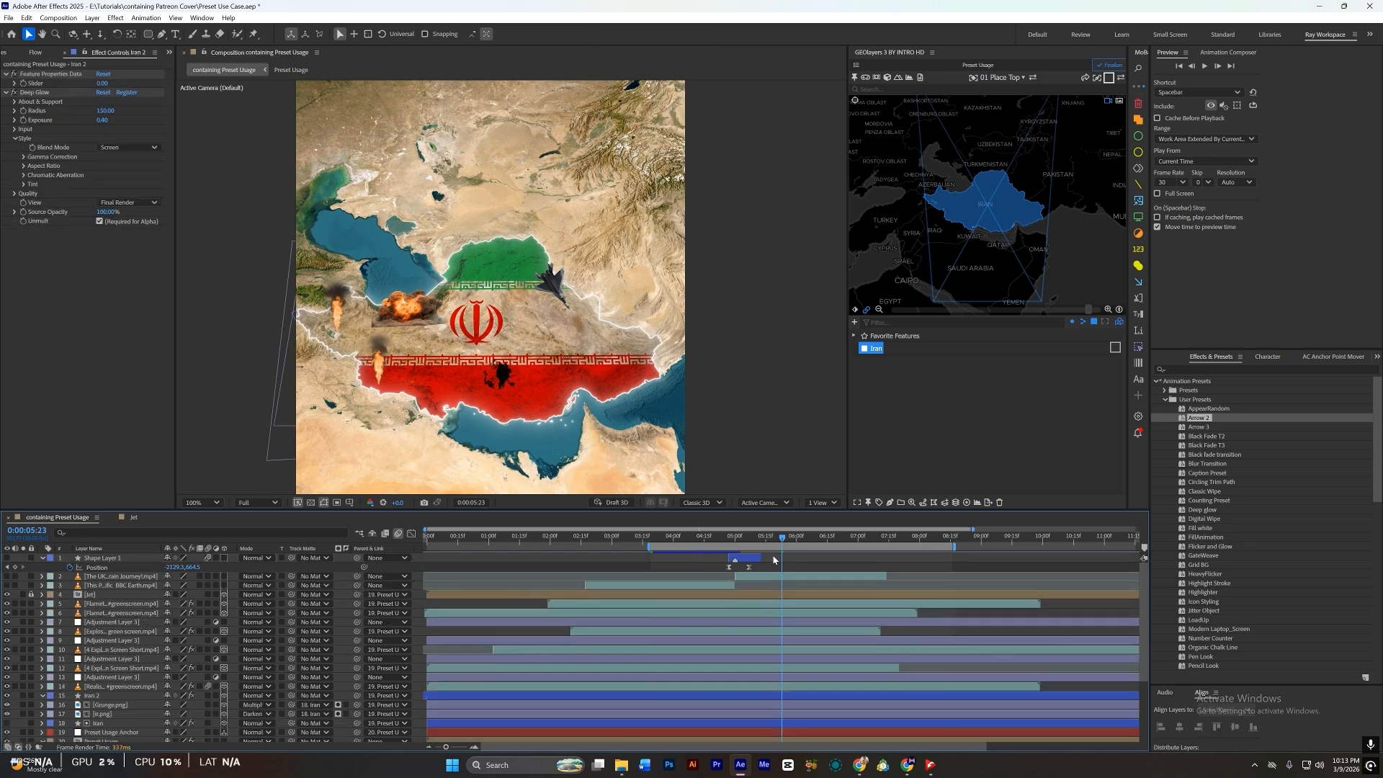
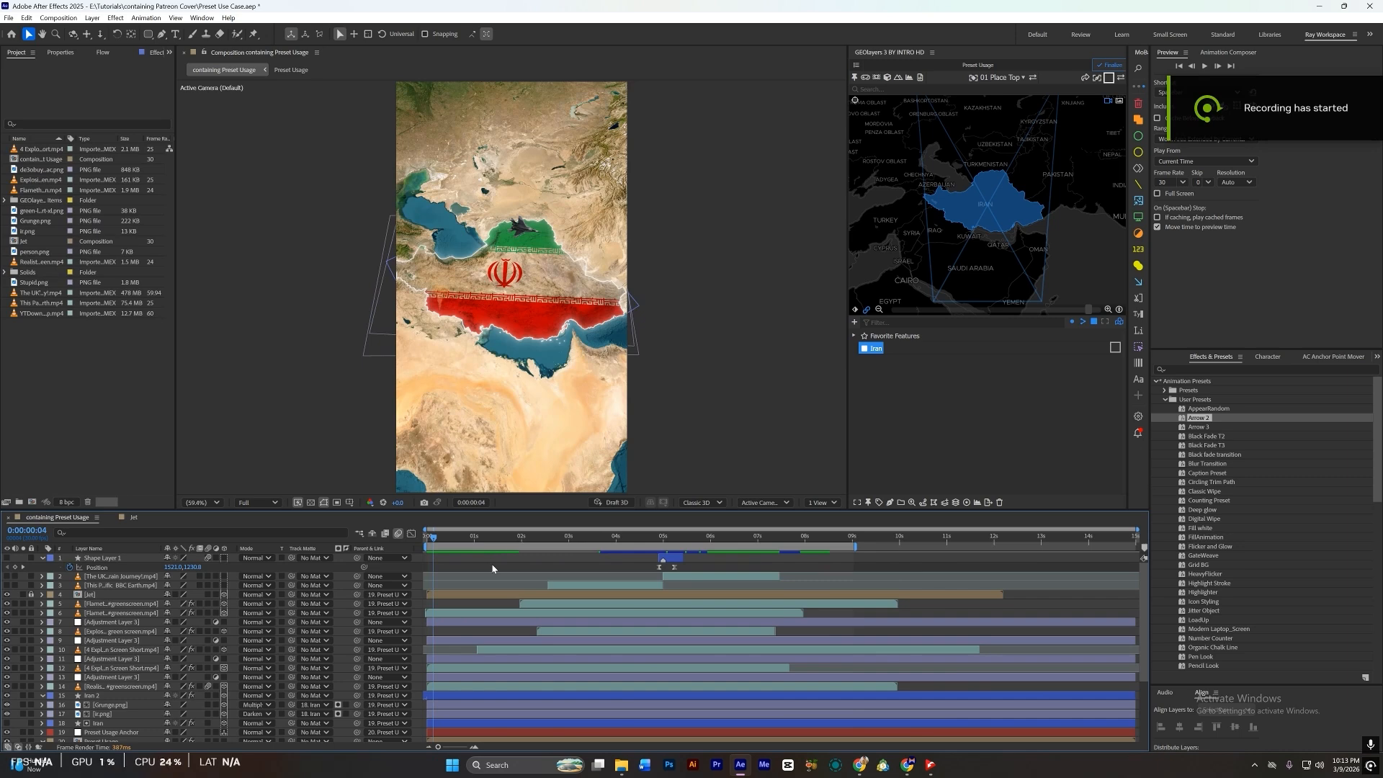
Step: Import the Black Fade Transition template project from the Templates folder inside assets
key(space)
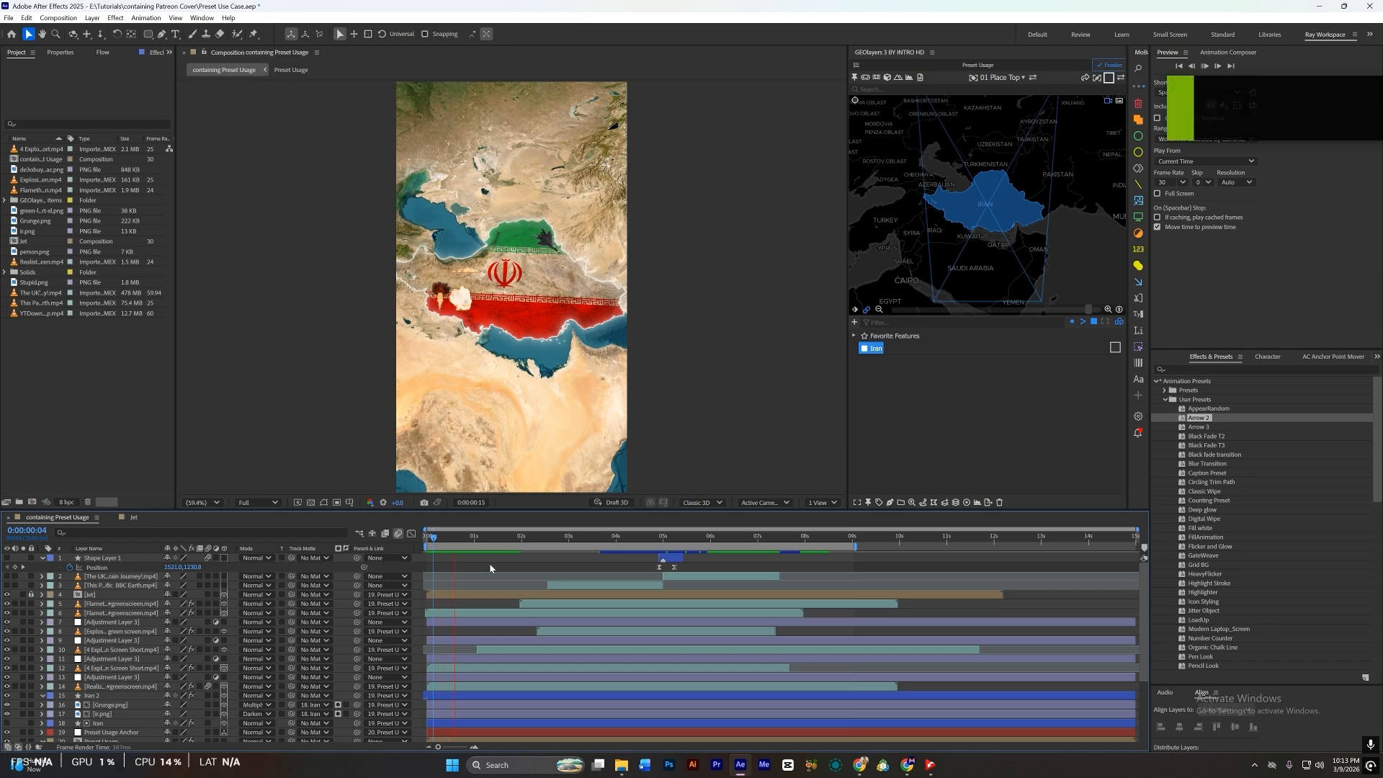
key(space)
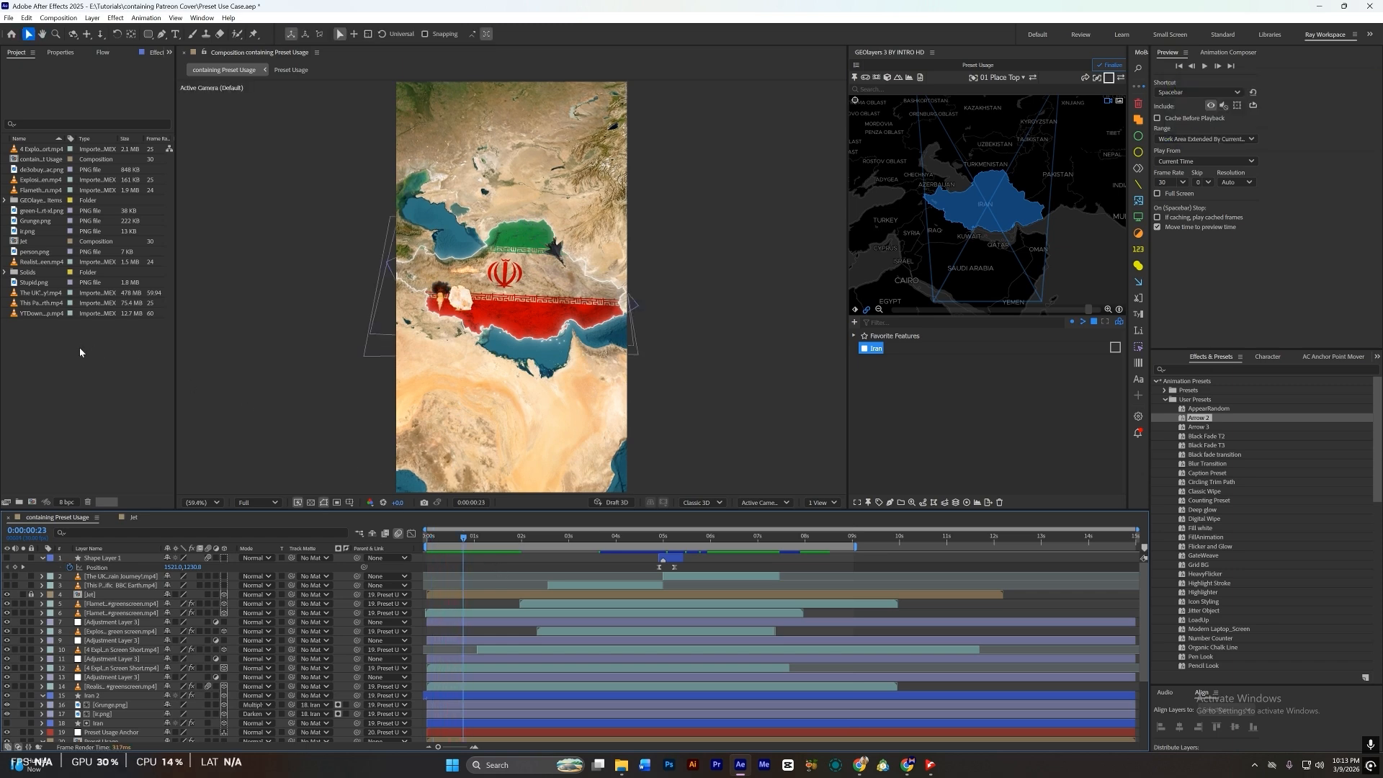
double_click(80, 353)
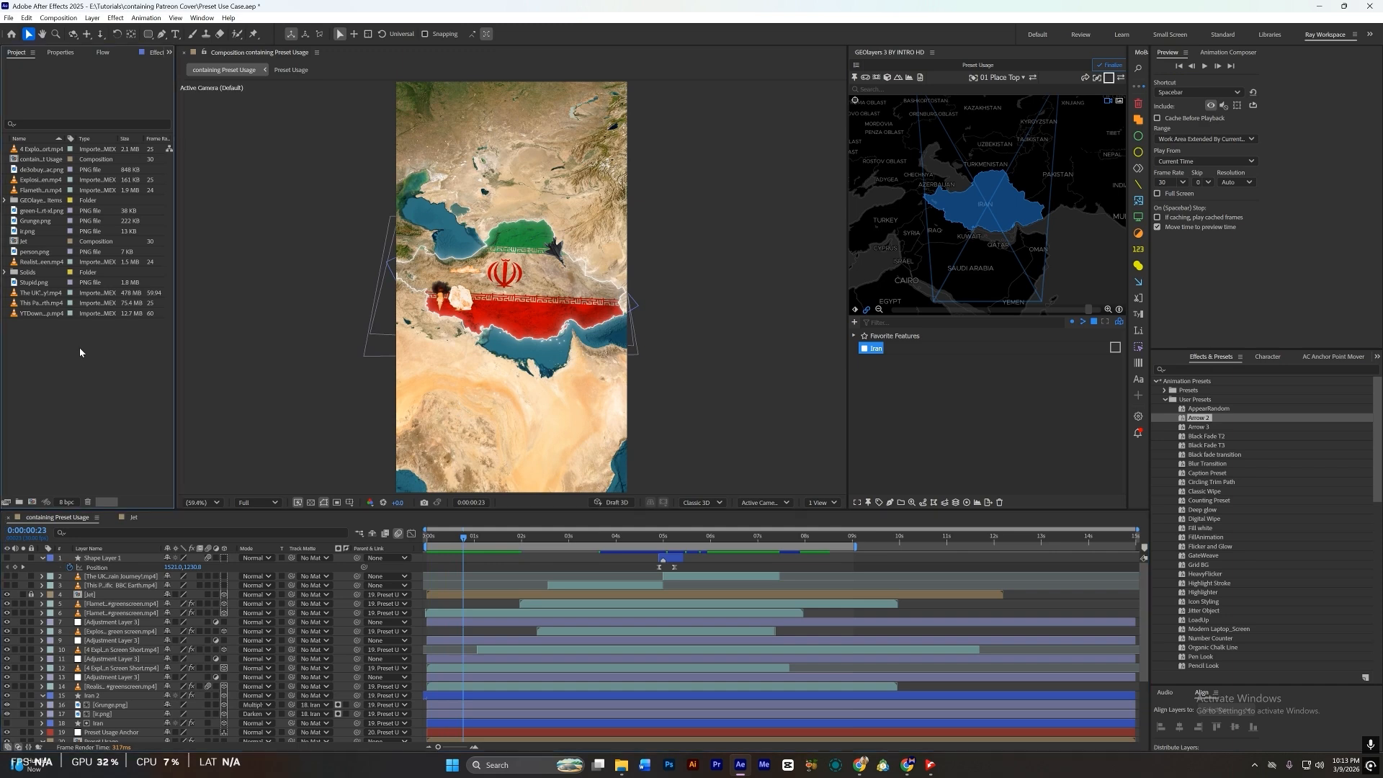
scroll(63, 230, up, 4)
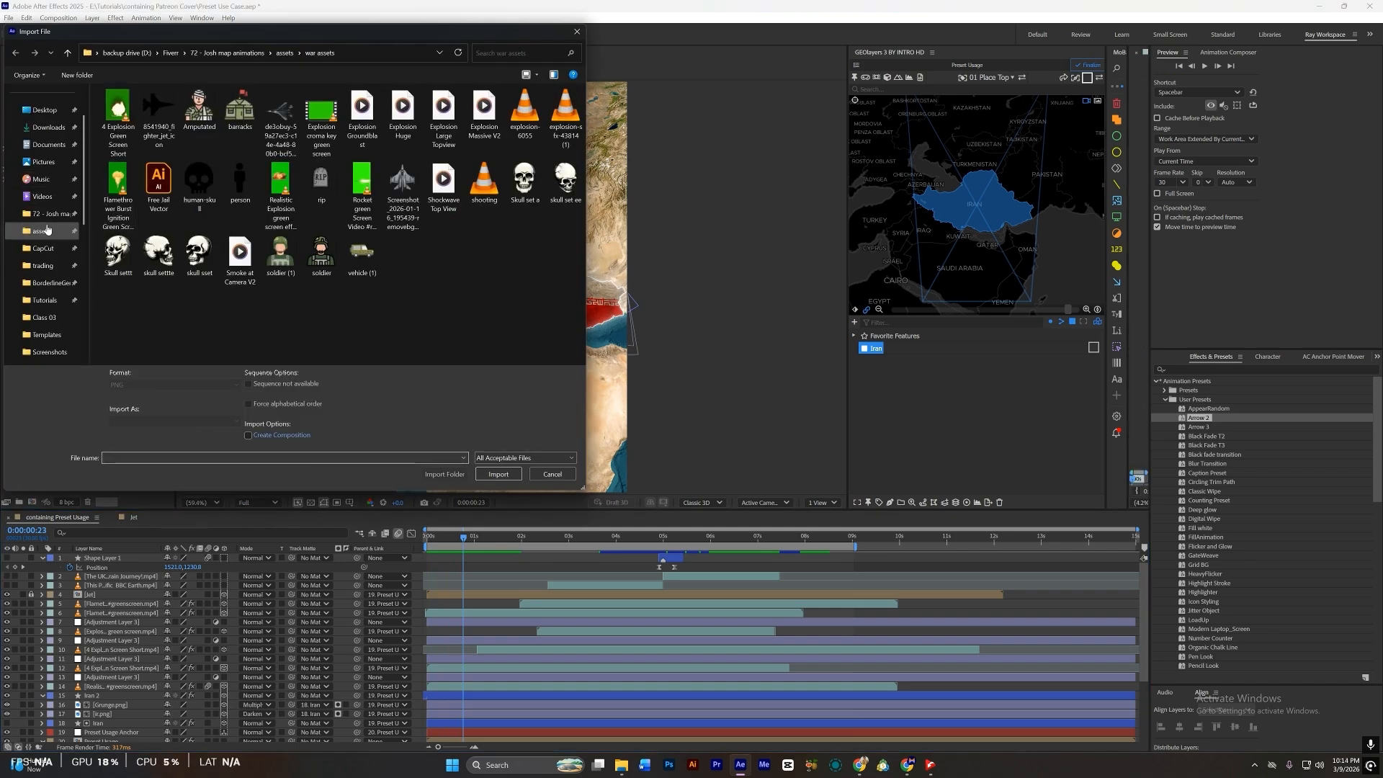
click(63, 231)
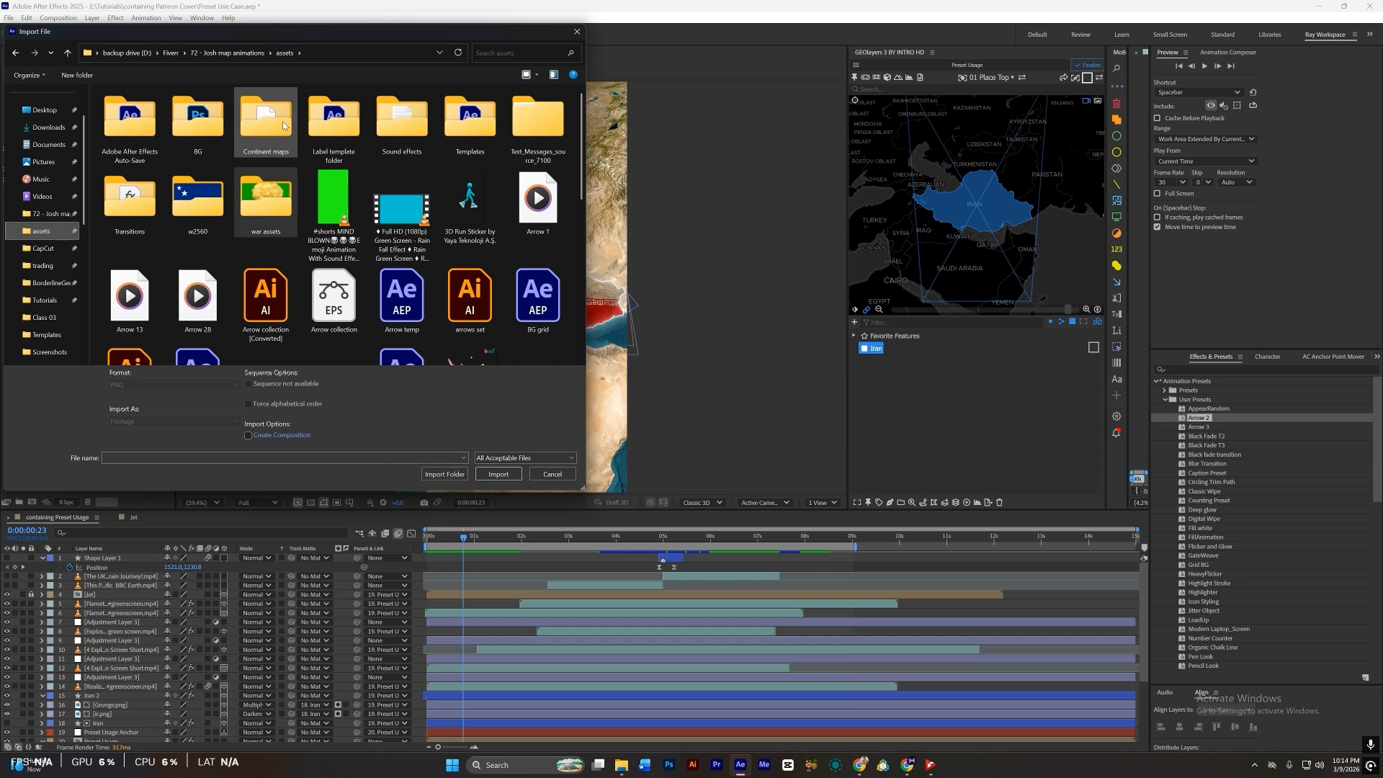
double_click(470, 117)
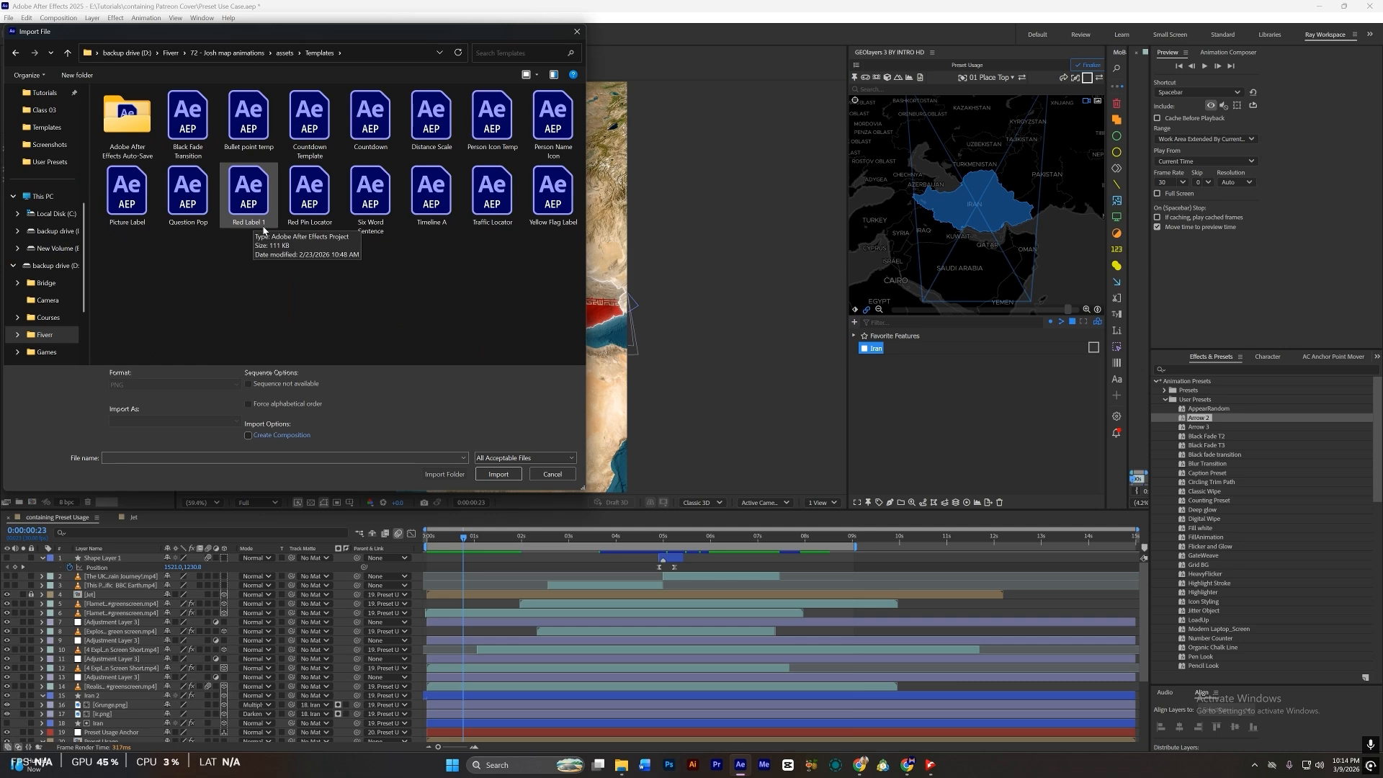
double_click(196, 118)
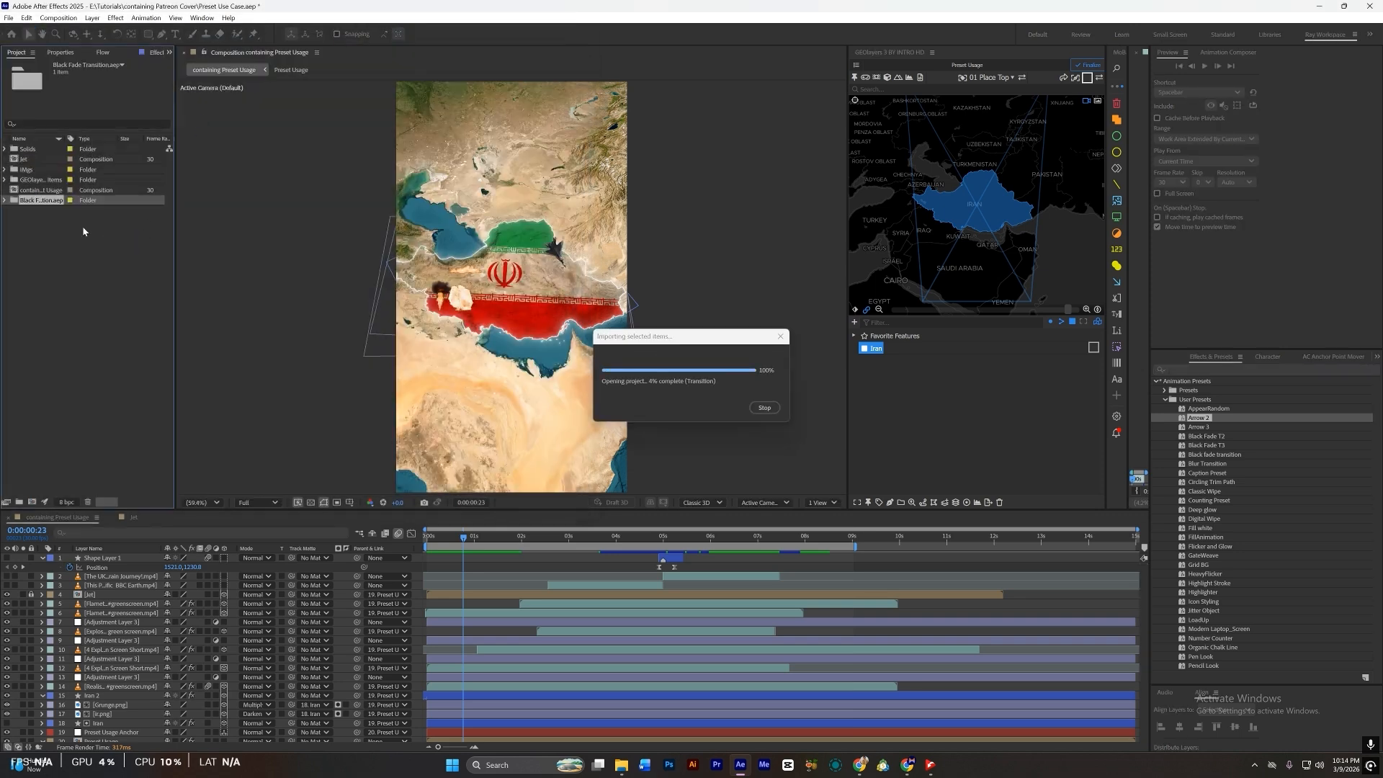
Step: Place the imported Transition composition above Shape Layer 1, starting near that layer's end at about 5 seconds
click(4, 201)
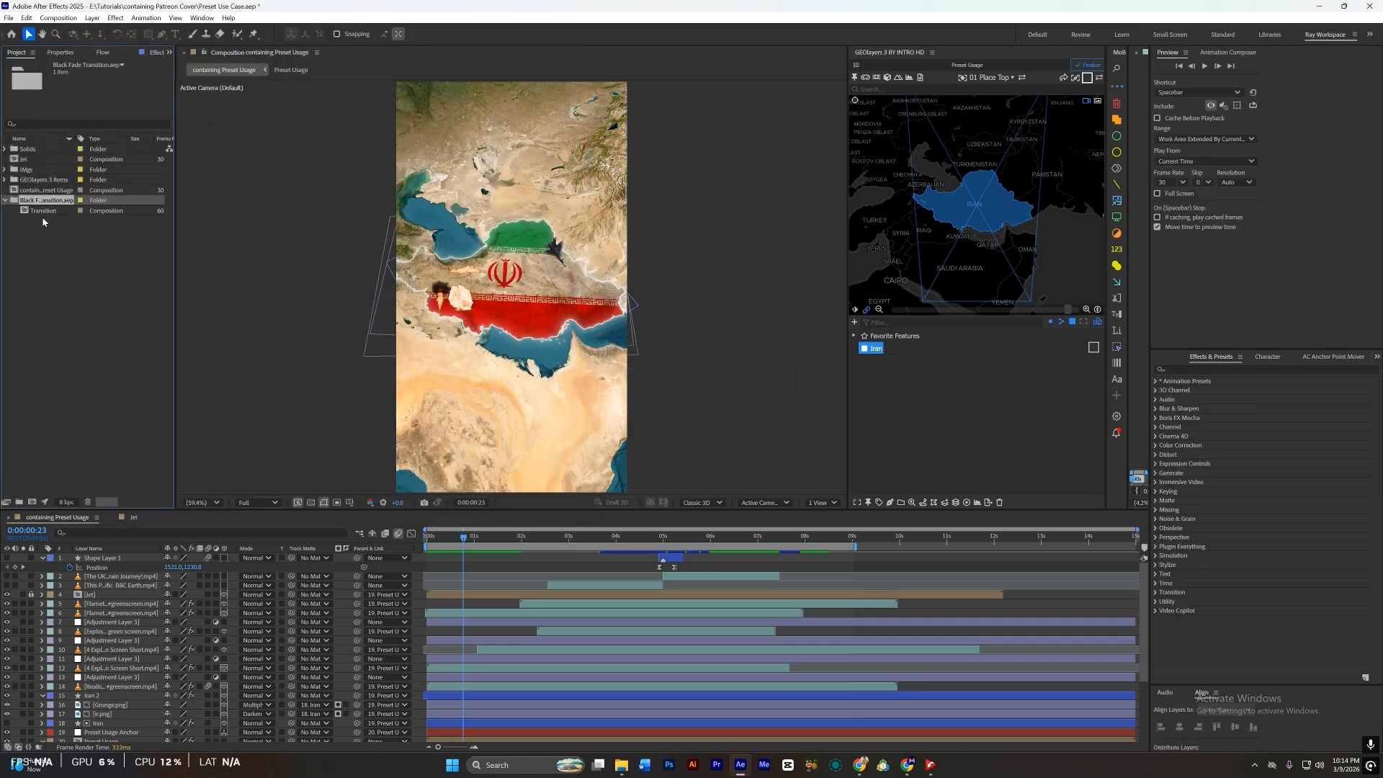
drag(42, 211, 679, 557)
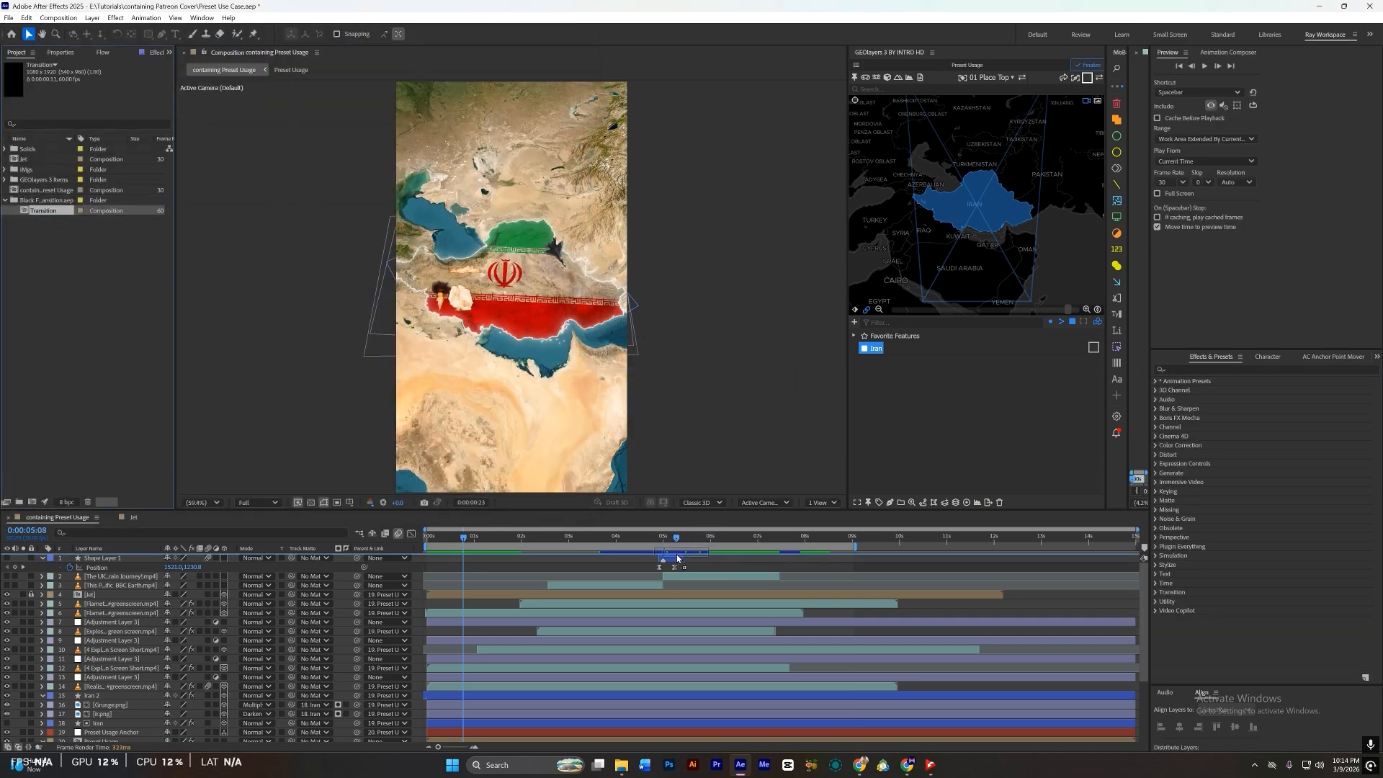
click(680, 540)
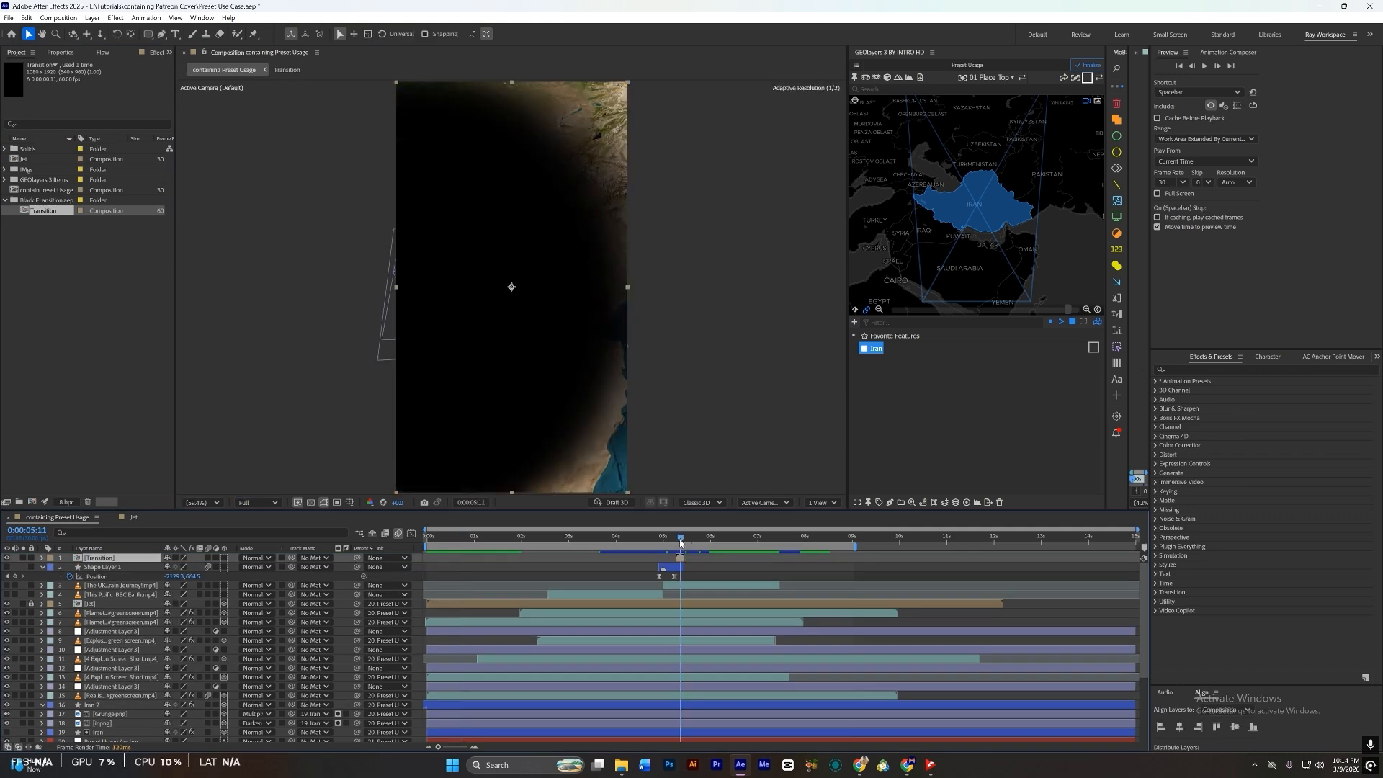
scroll(682, 566, up, 2)
mouse_move(676, 560)
mouse_down()
mouse_move(695, 557)
mouse_move(689, 545)
mouse_up()
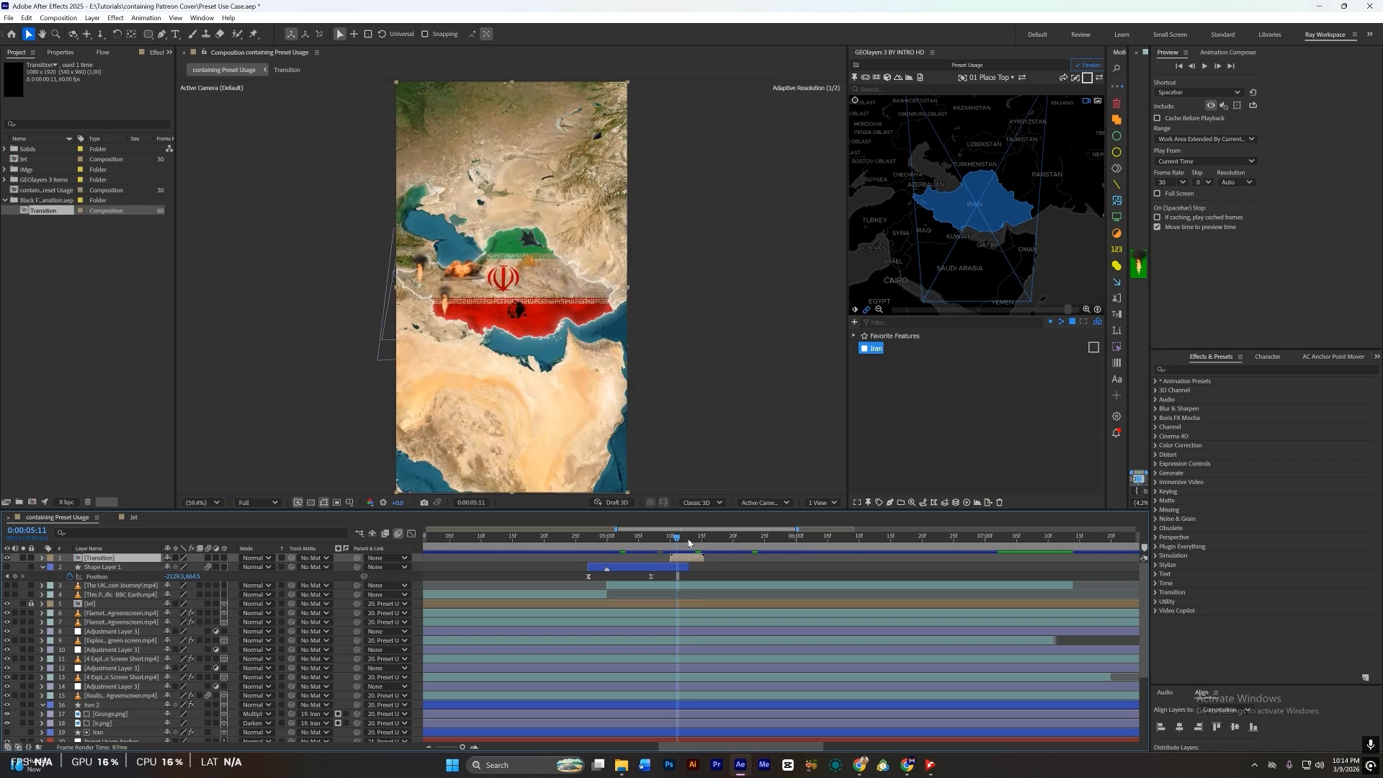
Step: Play the timeline from just before the Transition layer to preview the black fade
scroll(690, 558, down, 1)
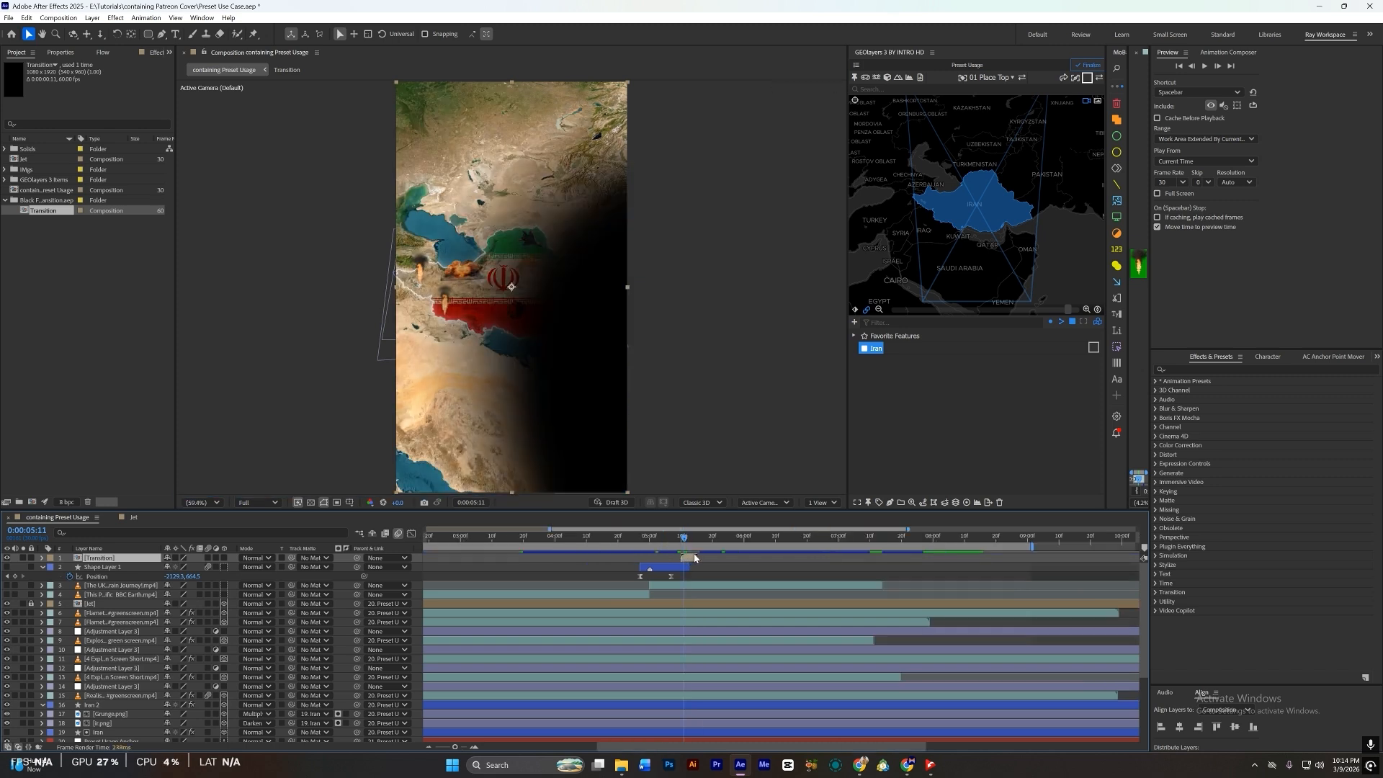
drag(688, 540, 675, 541)
key(space)
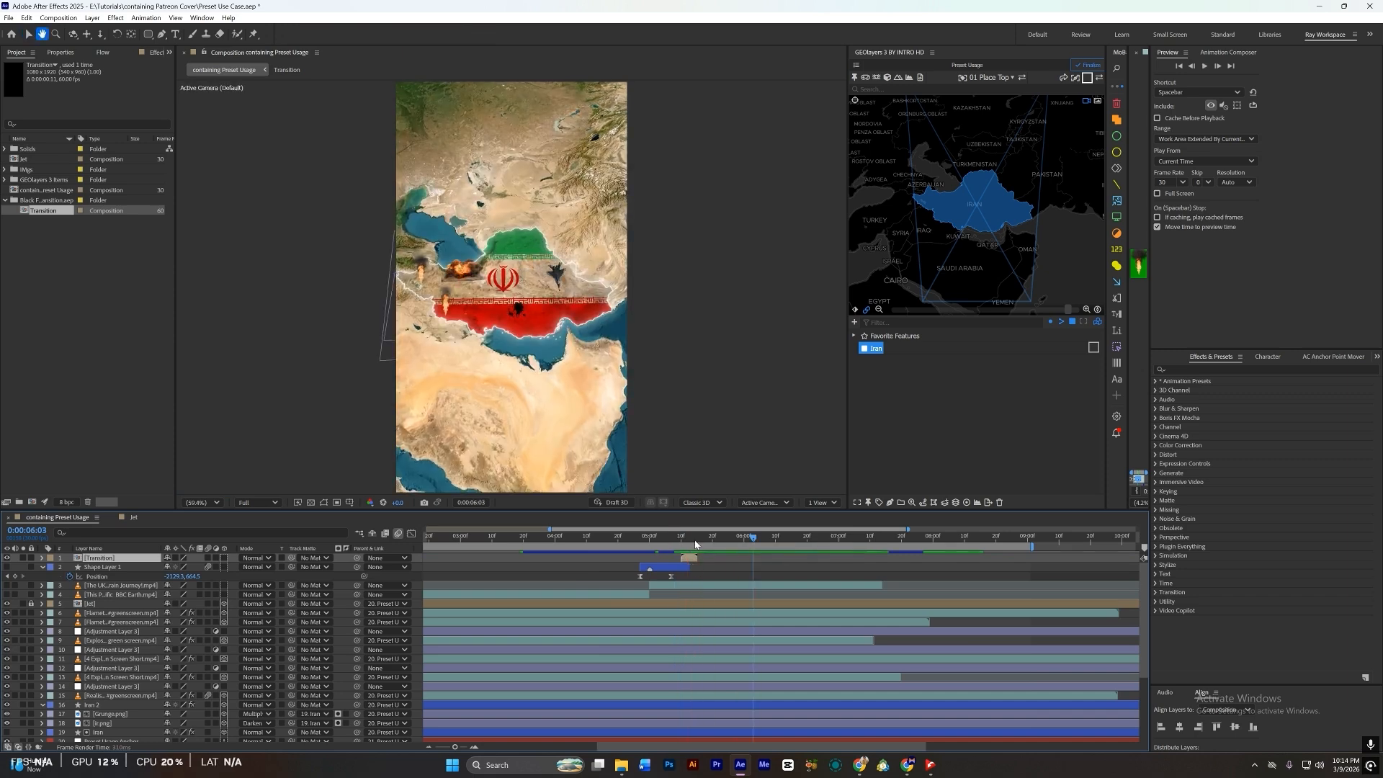
key(space)
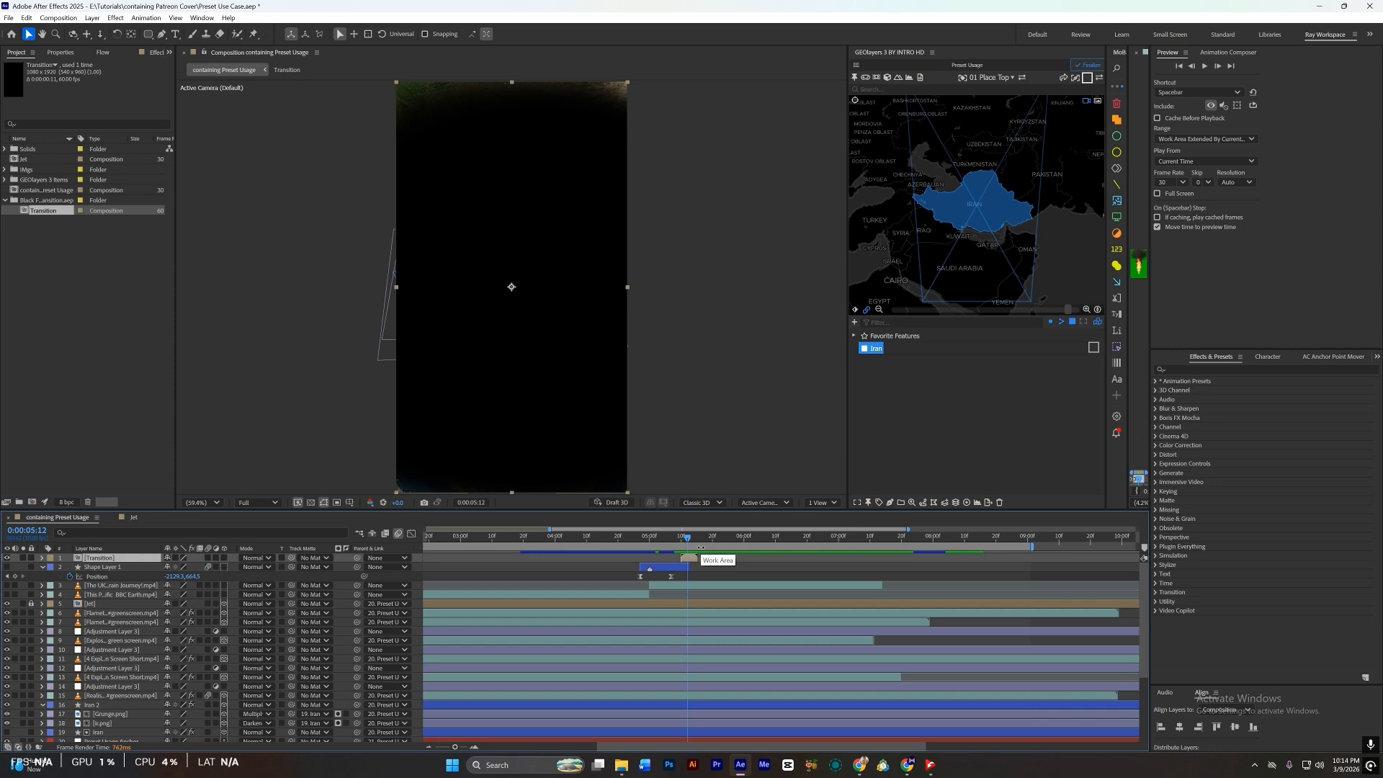
Step: Import the Bullet point temp template project and preview its Comp 1 from the start
key(ctrl+i)
double_click(244, 124)
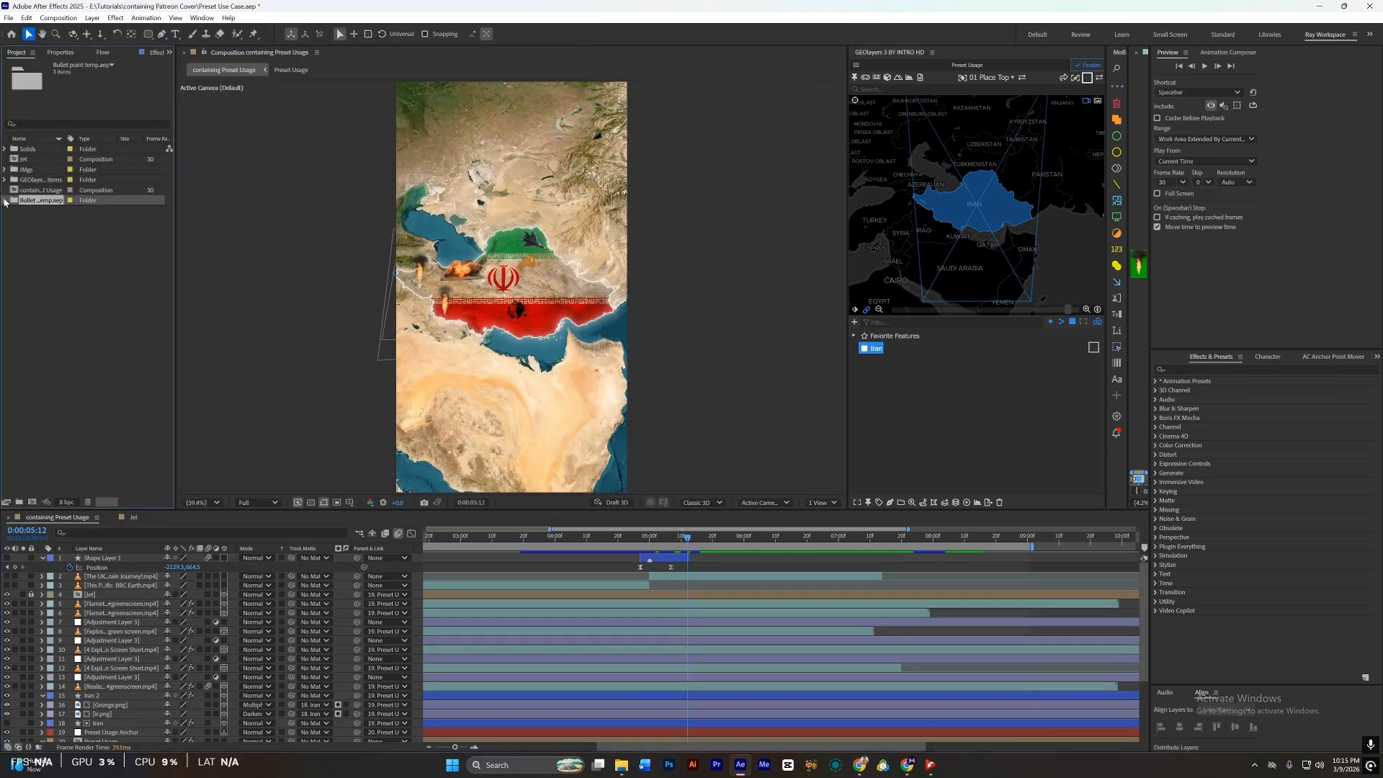
double_click(23, 201)
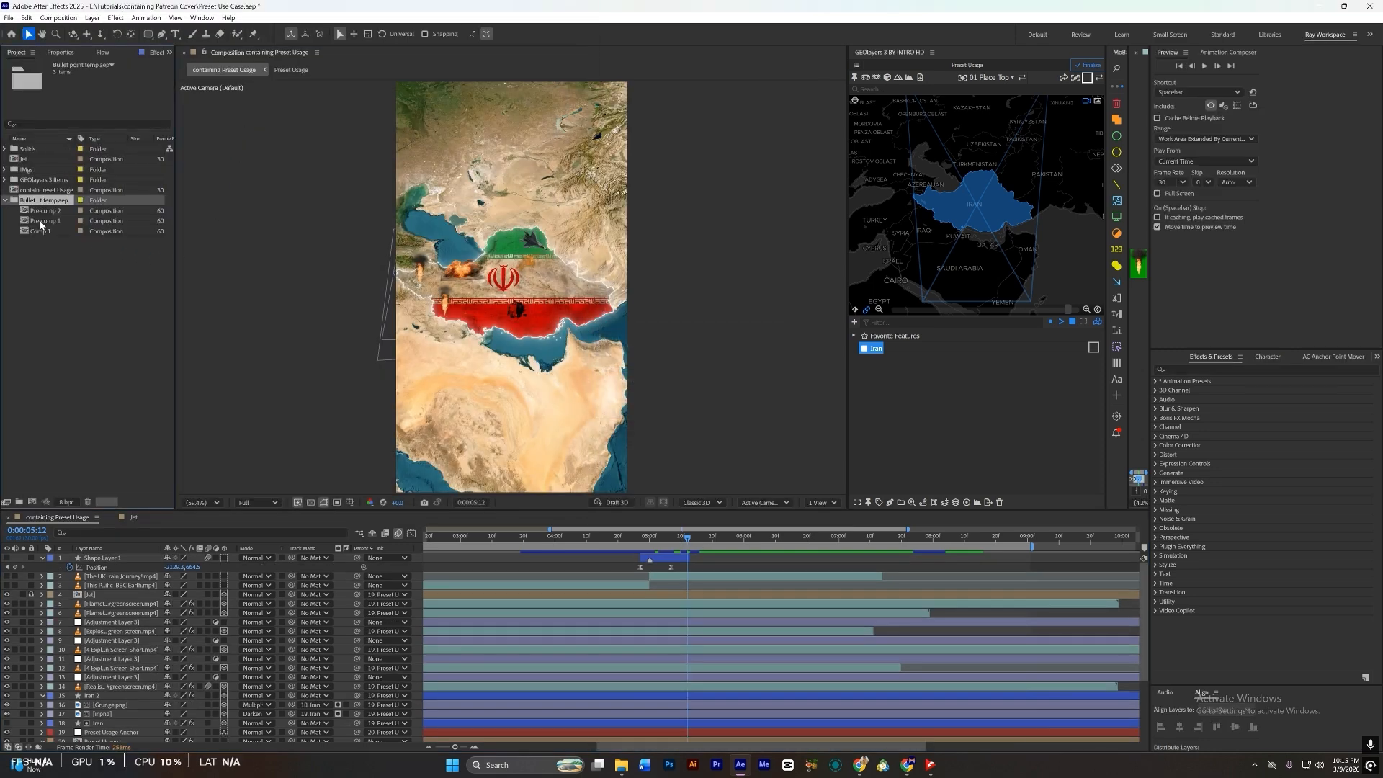
double_click(81, 232)
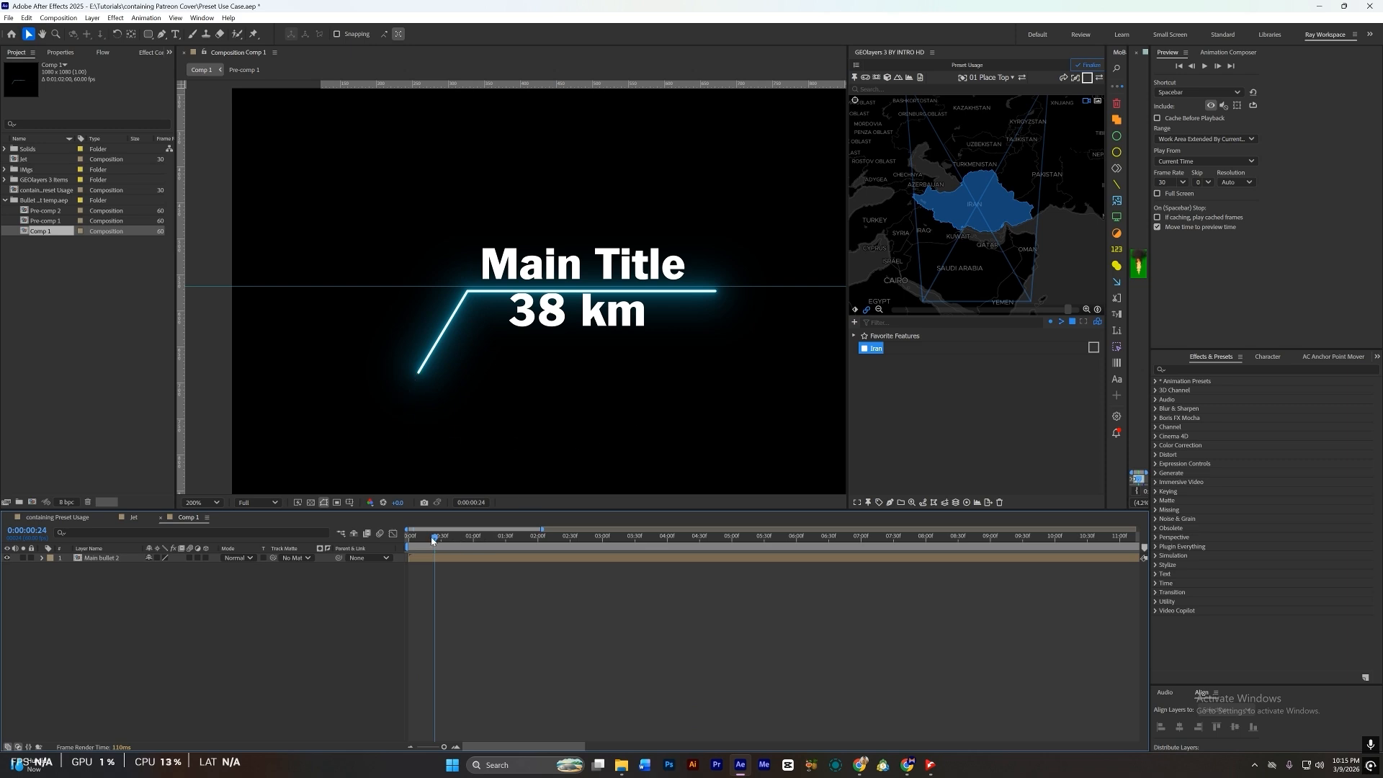
drag(433, 541, 405, 542)
key(space)
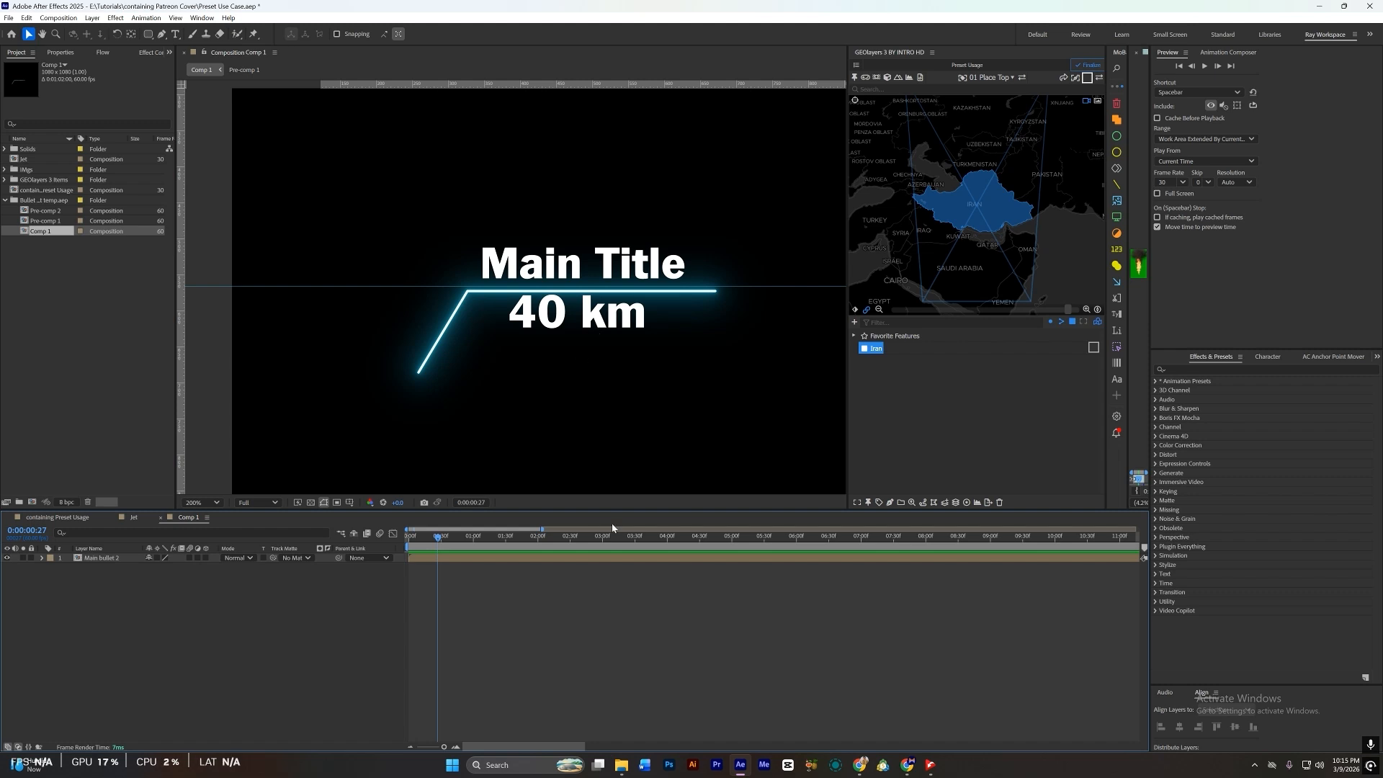
Step: Open the nested Main Bullet 2 composition and change the "Main Title" text to "Finland"
double_click(448, 558)
double_click(484, 286)
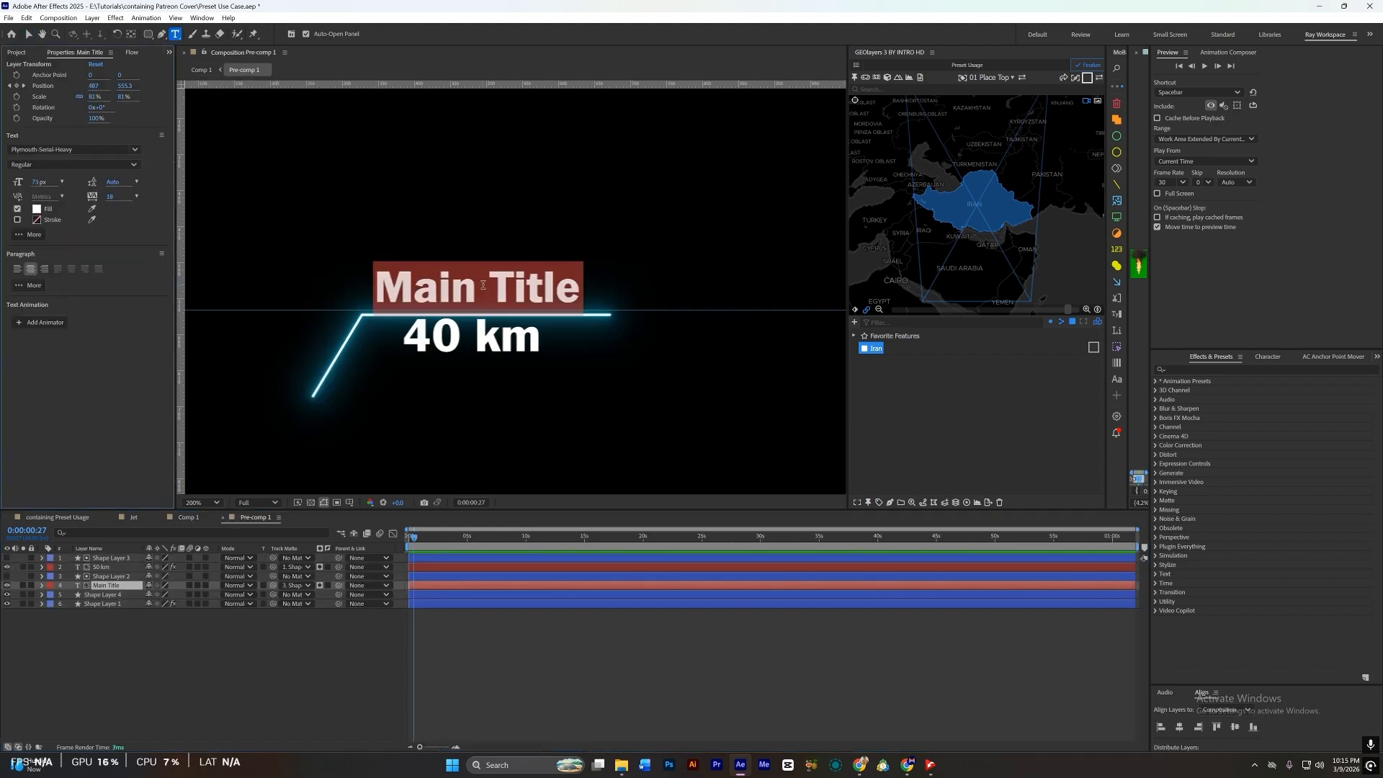
text(Finland)
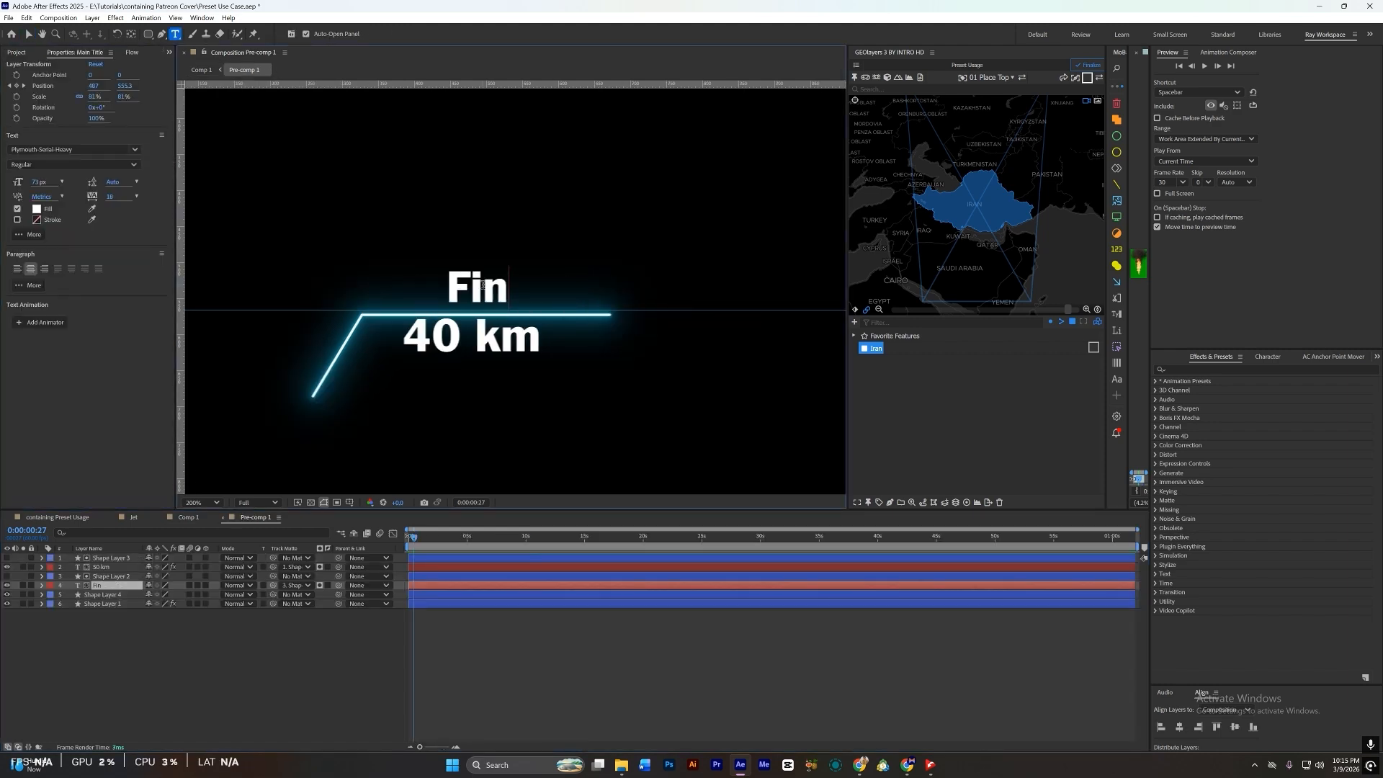
Step: Change the unit suffix in the 50 km layer's Source Text expression from km to °C
click(101, 567)
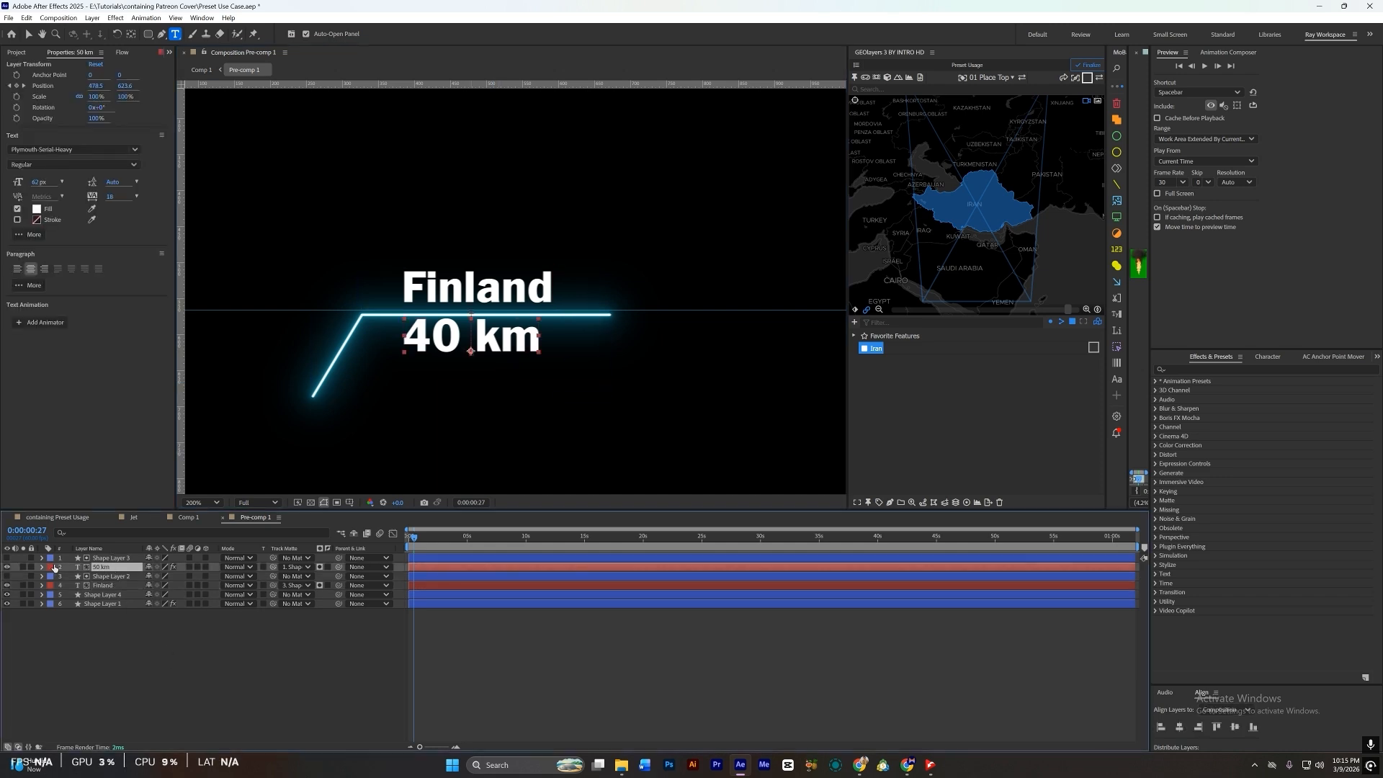
click(42, 567)
click(51, 576)
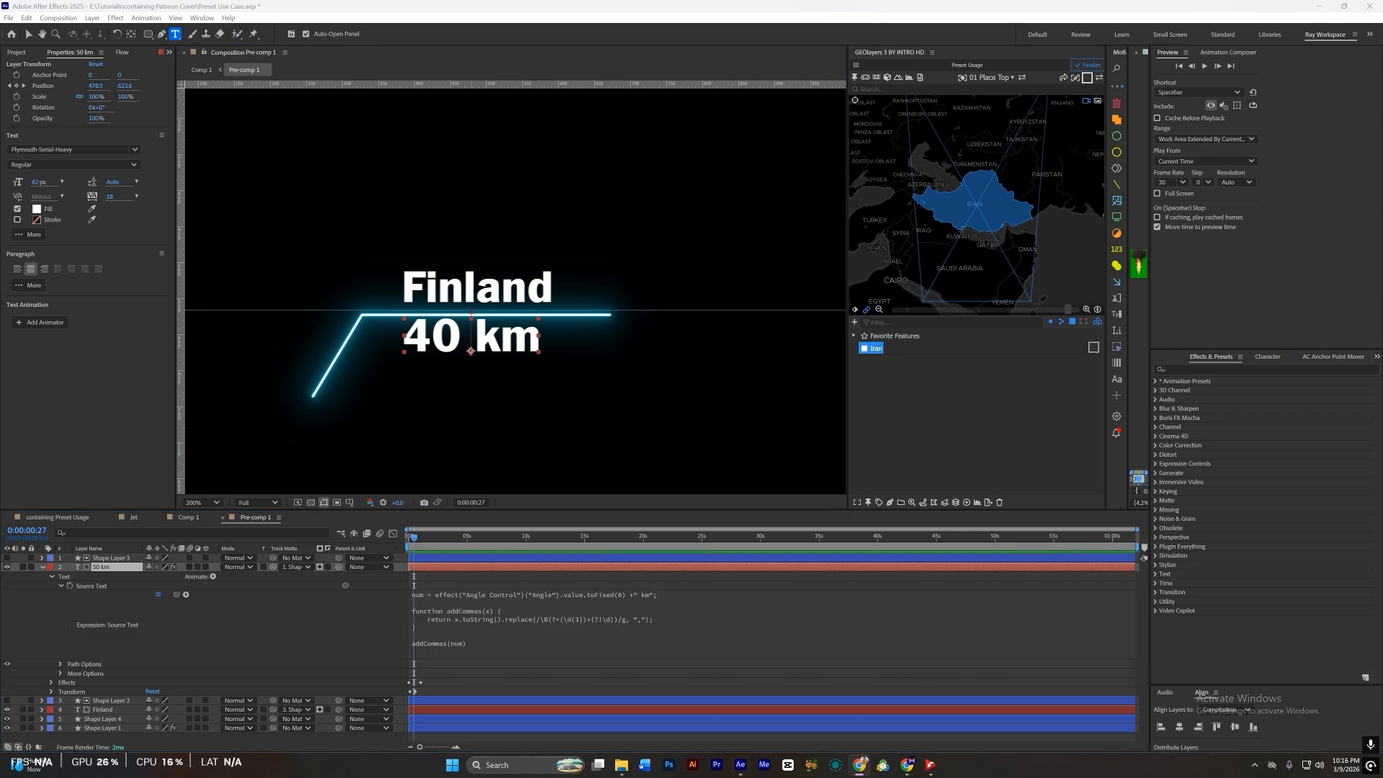
click(671, 596)
click(671, 595)
key(BackSpace)
key(BackSpace)
text(°C)
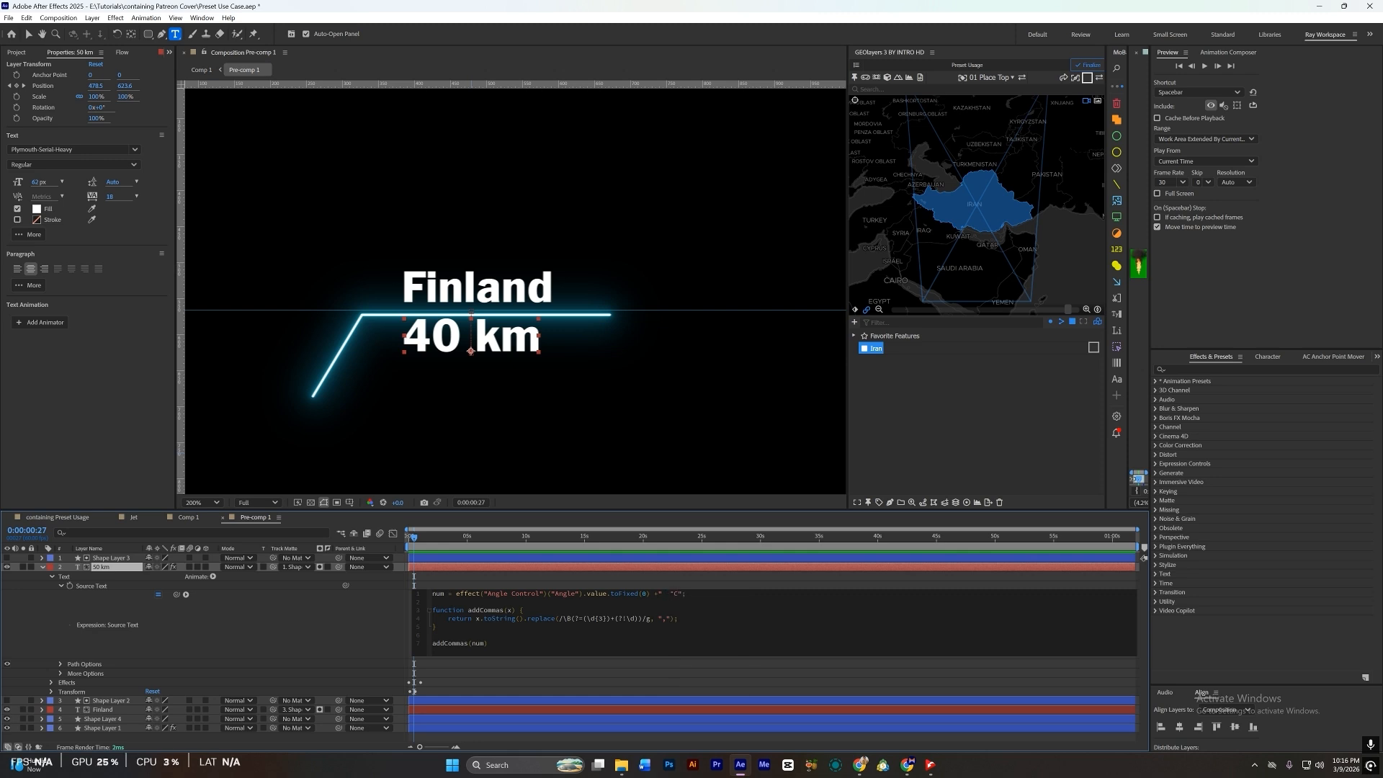
click(605, 570)
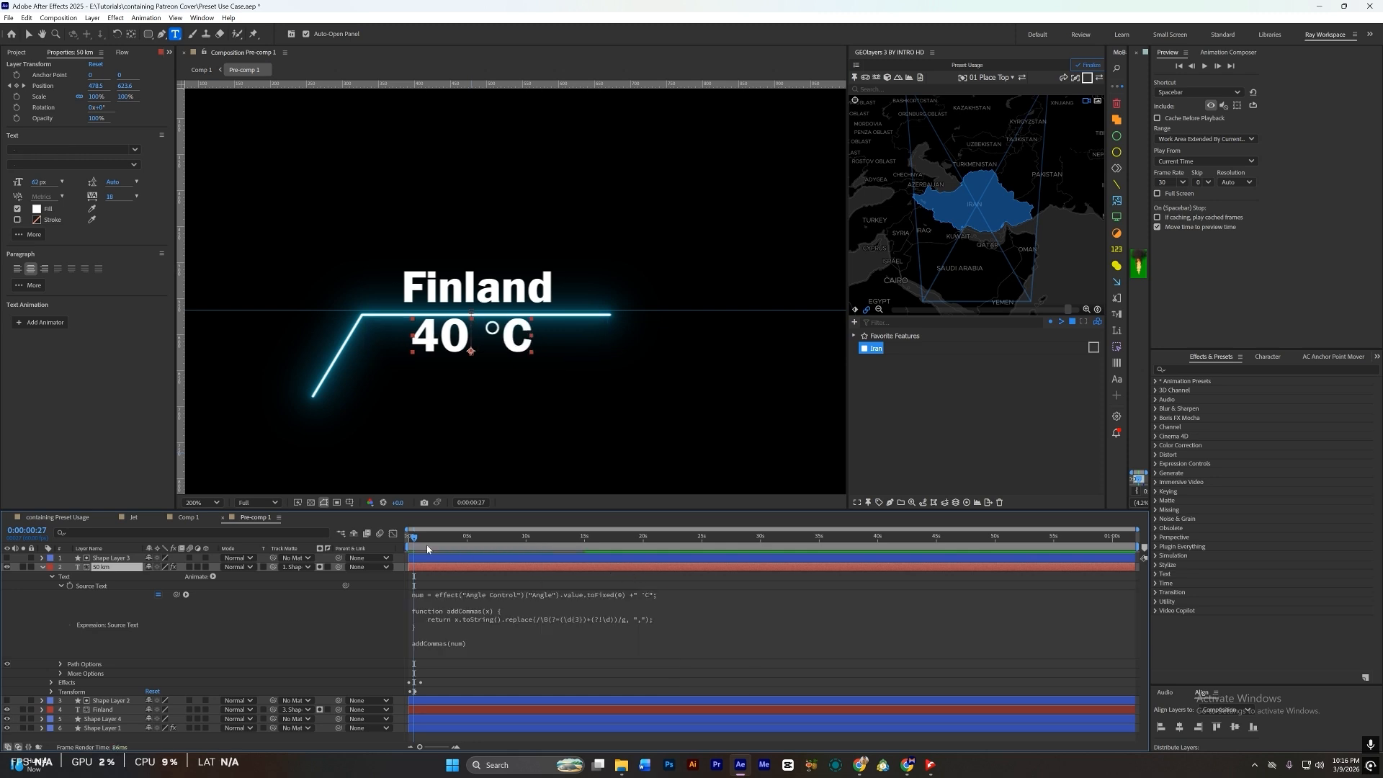
Step: Reveal the 50 km layer's keyframes and play the counter animation from the start
drag(415, 538, 405, 541)
key(u)
key(space)
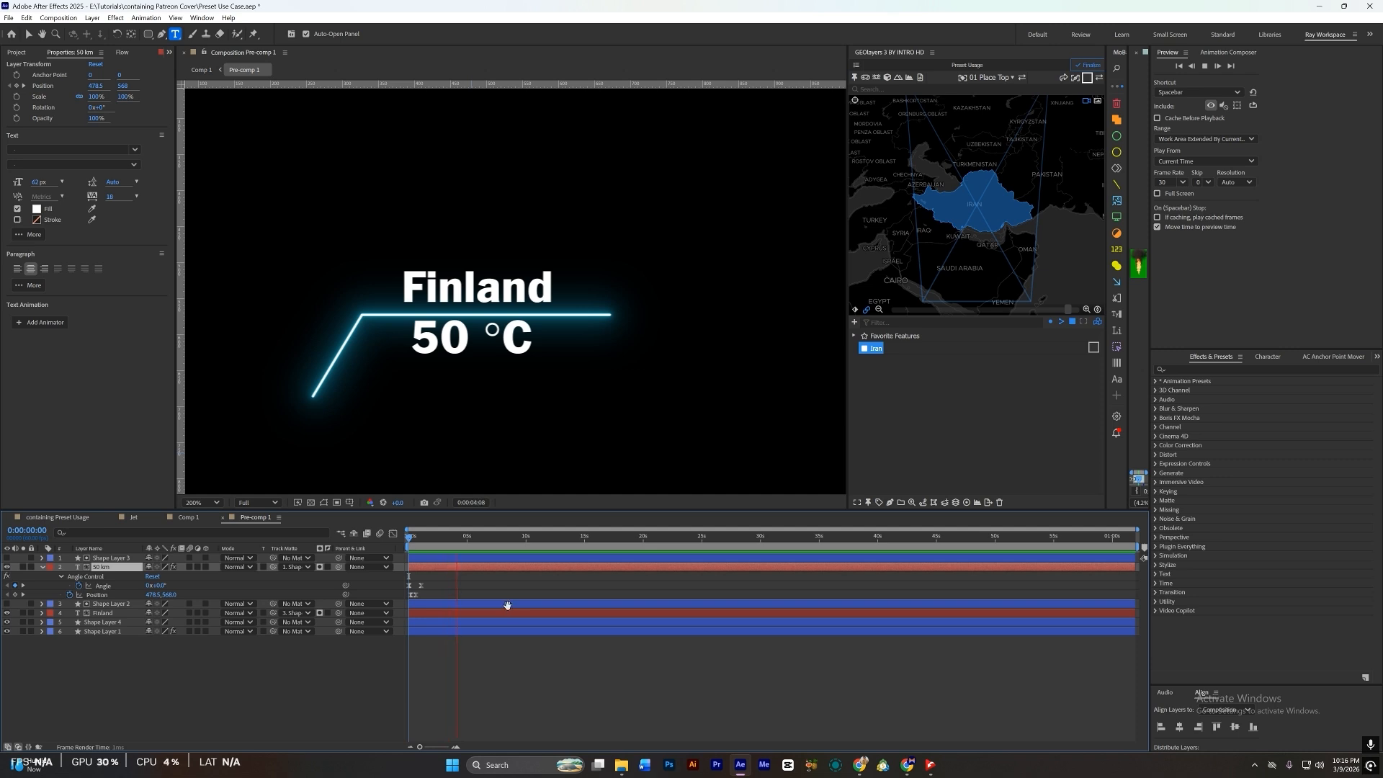
key(space)
Step: Move Comp 1 from the Bullet point temp folder into the GEOlayers Label Templates folder and close the extra composition timelines
click(16, 52)
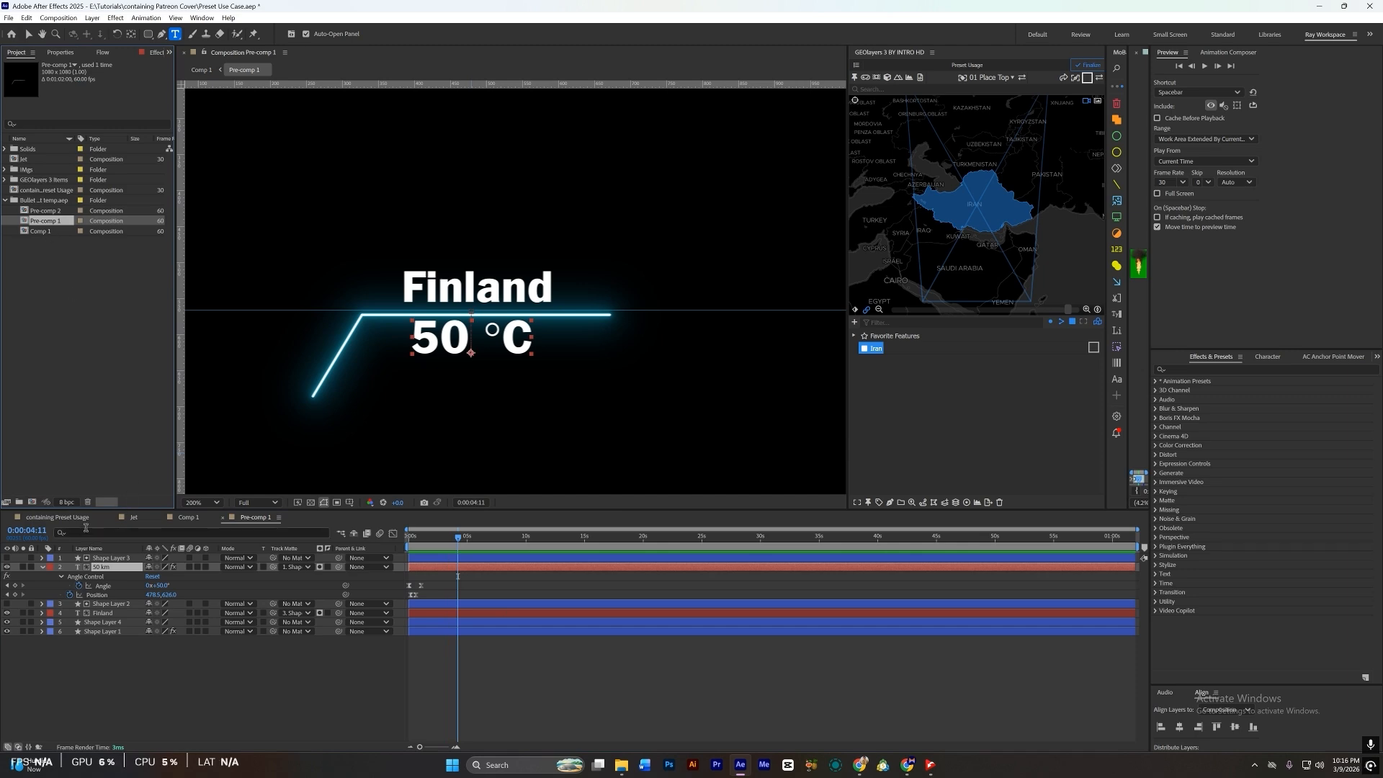
click(188, 518)
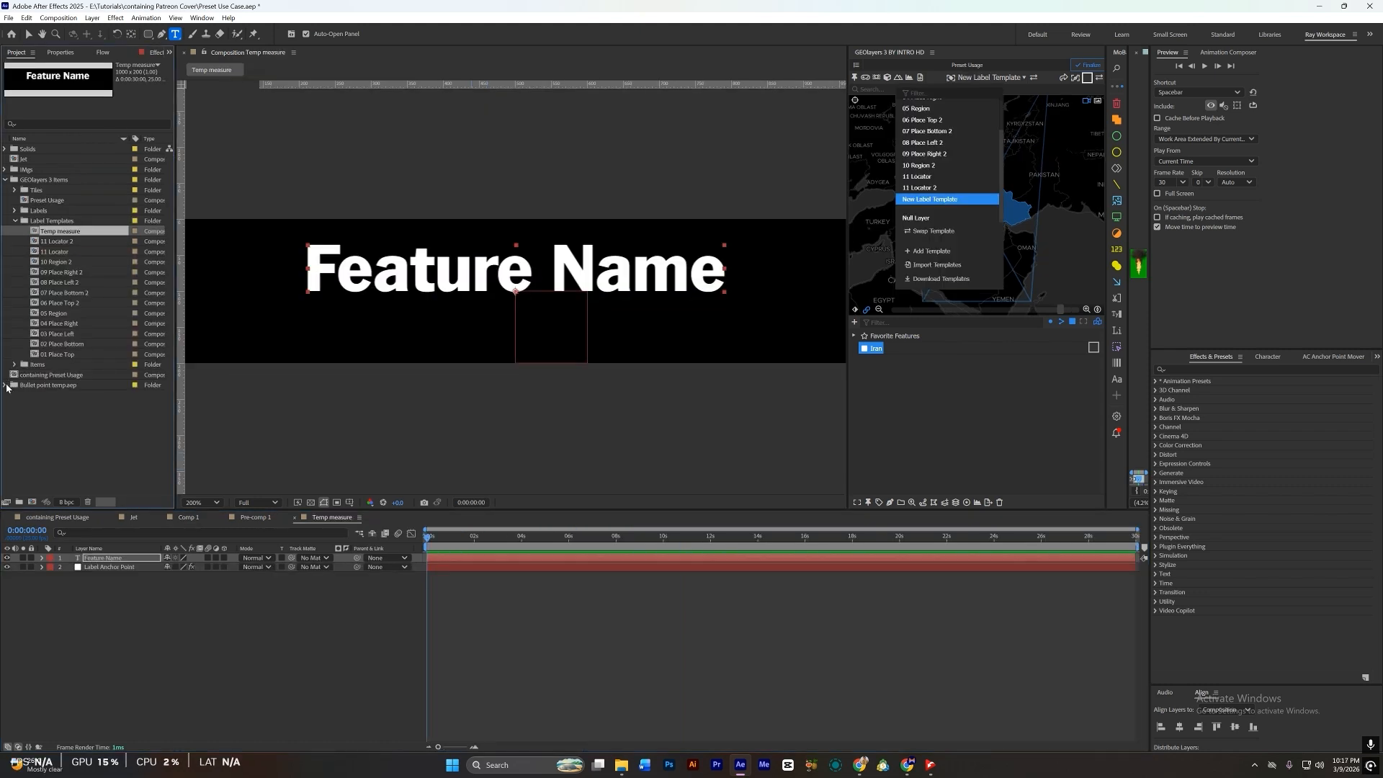
click(6, 385)
double_click(36, 416)
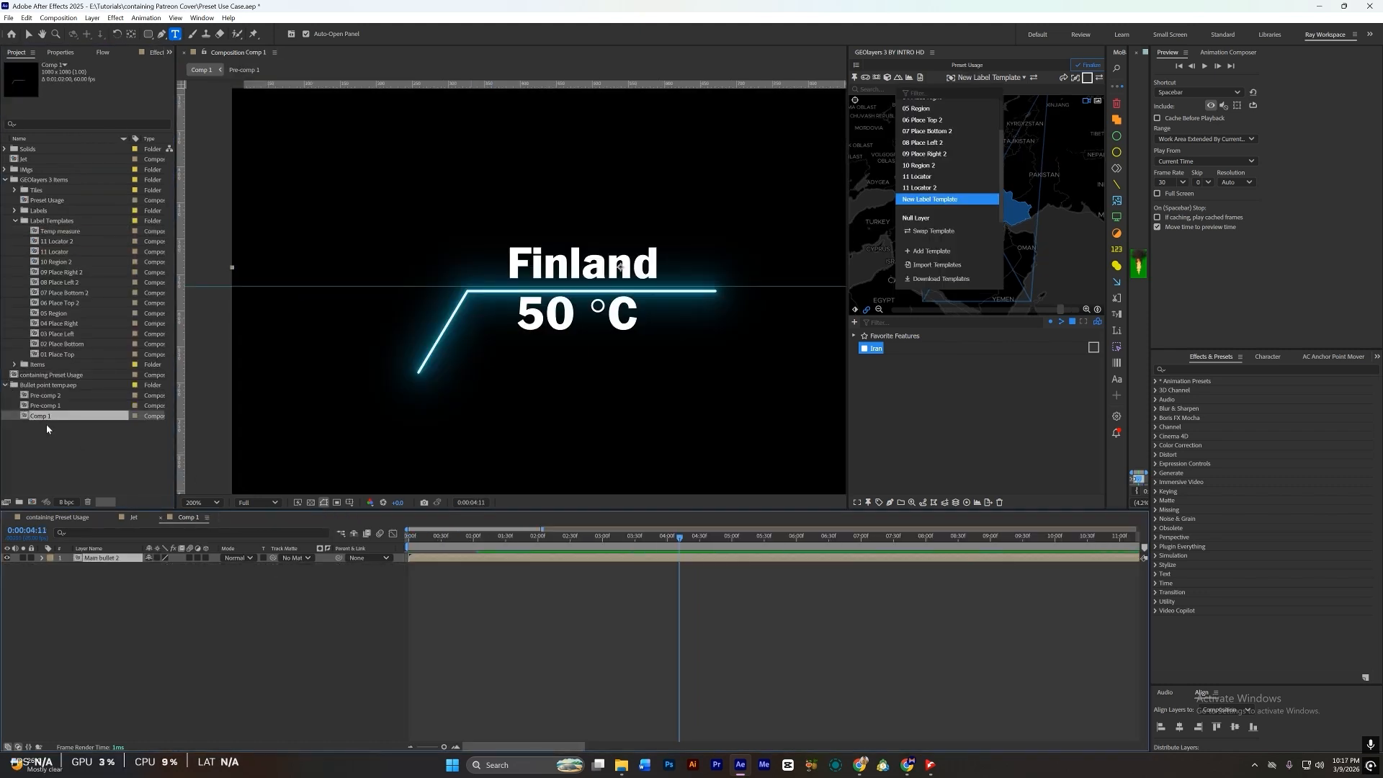
drag(39, 229, 42, 227)
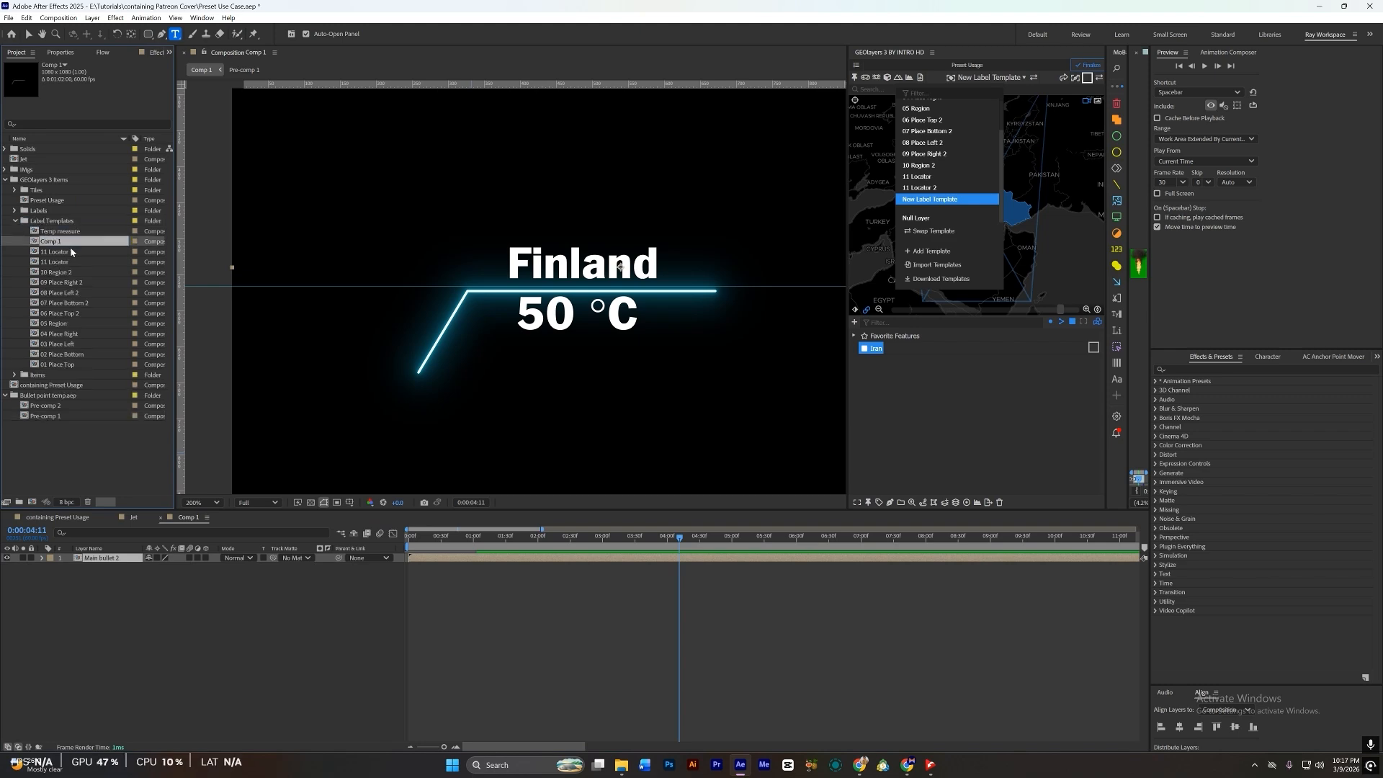
click(113, 517)
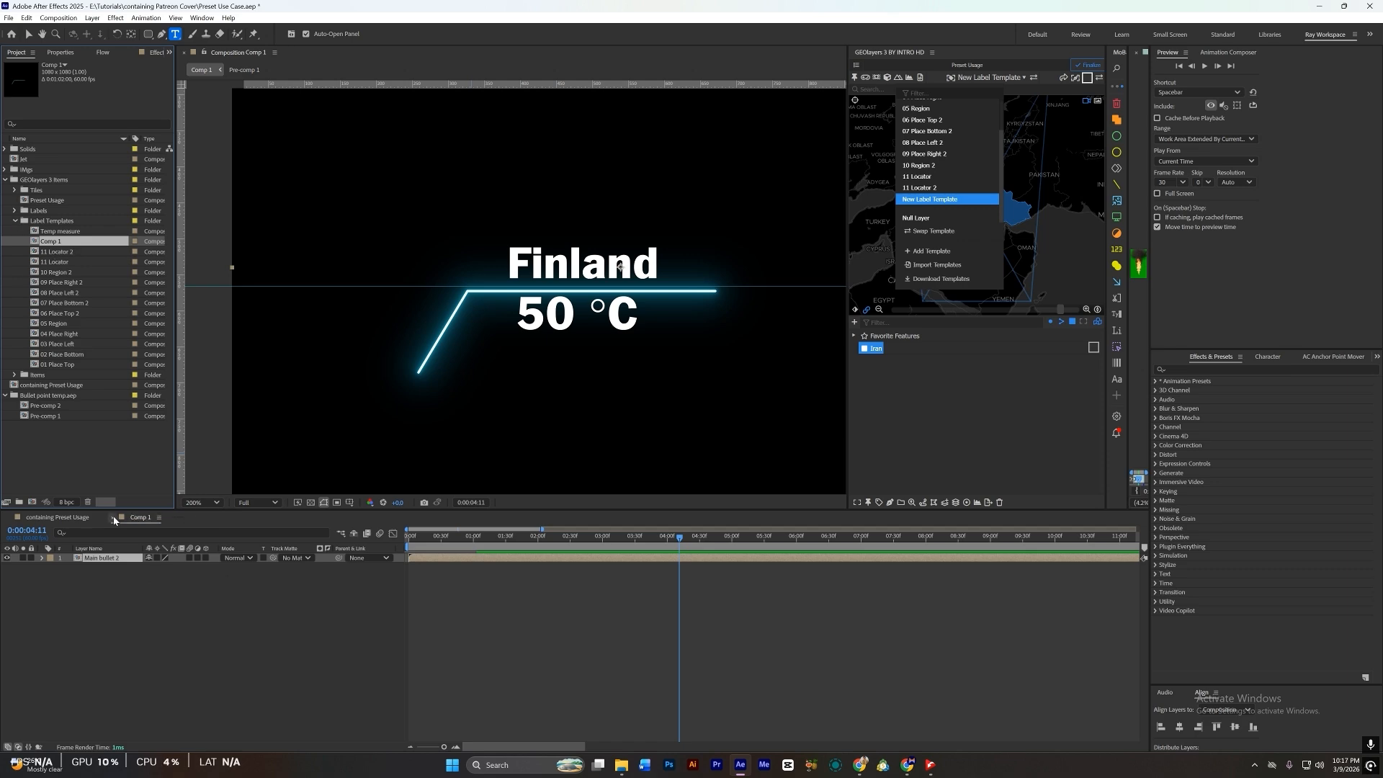
click(114, 517)
Step: Choose Comp 1 as the GEOlayers label template and add a label for the Iran feature to the map composition
click(969, 366)
click(1007, 81)
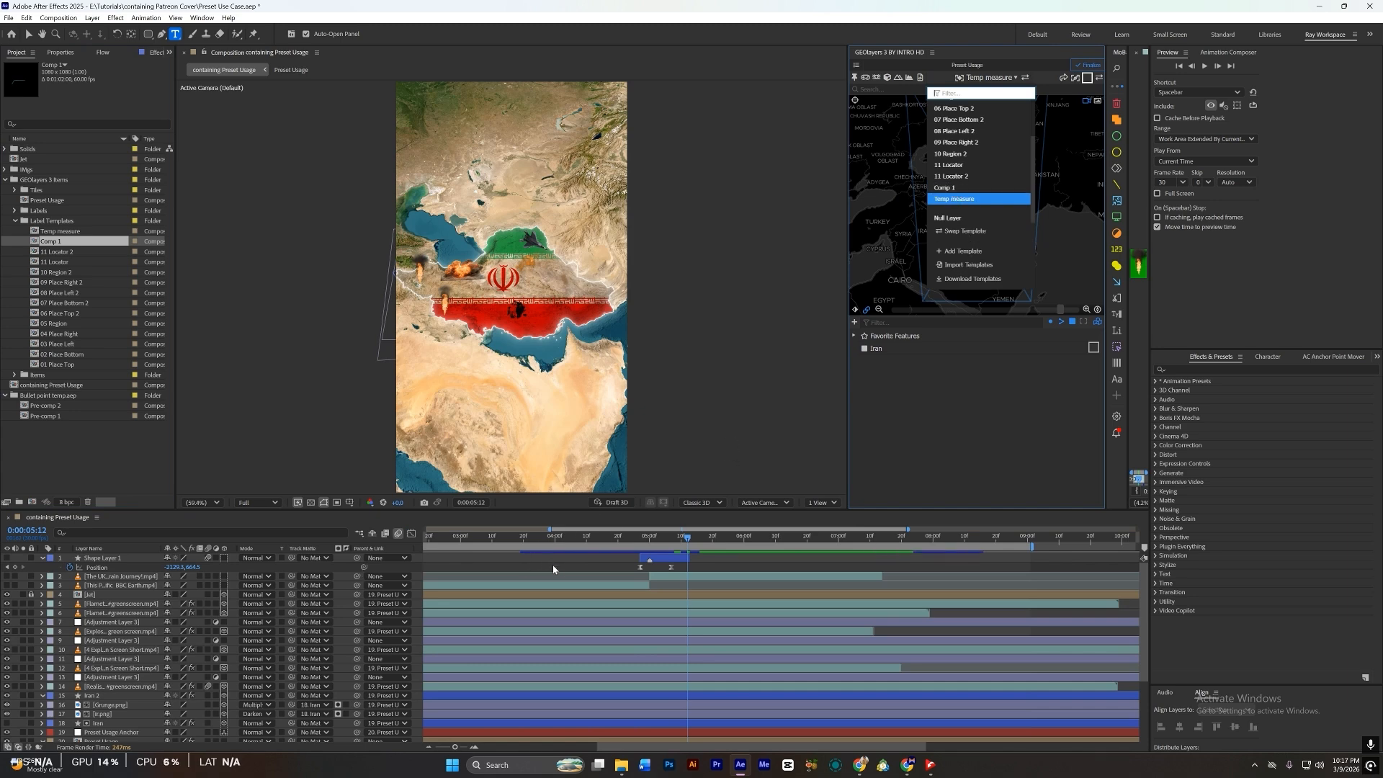
click(967, 392)
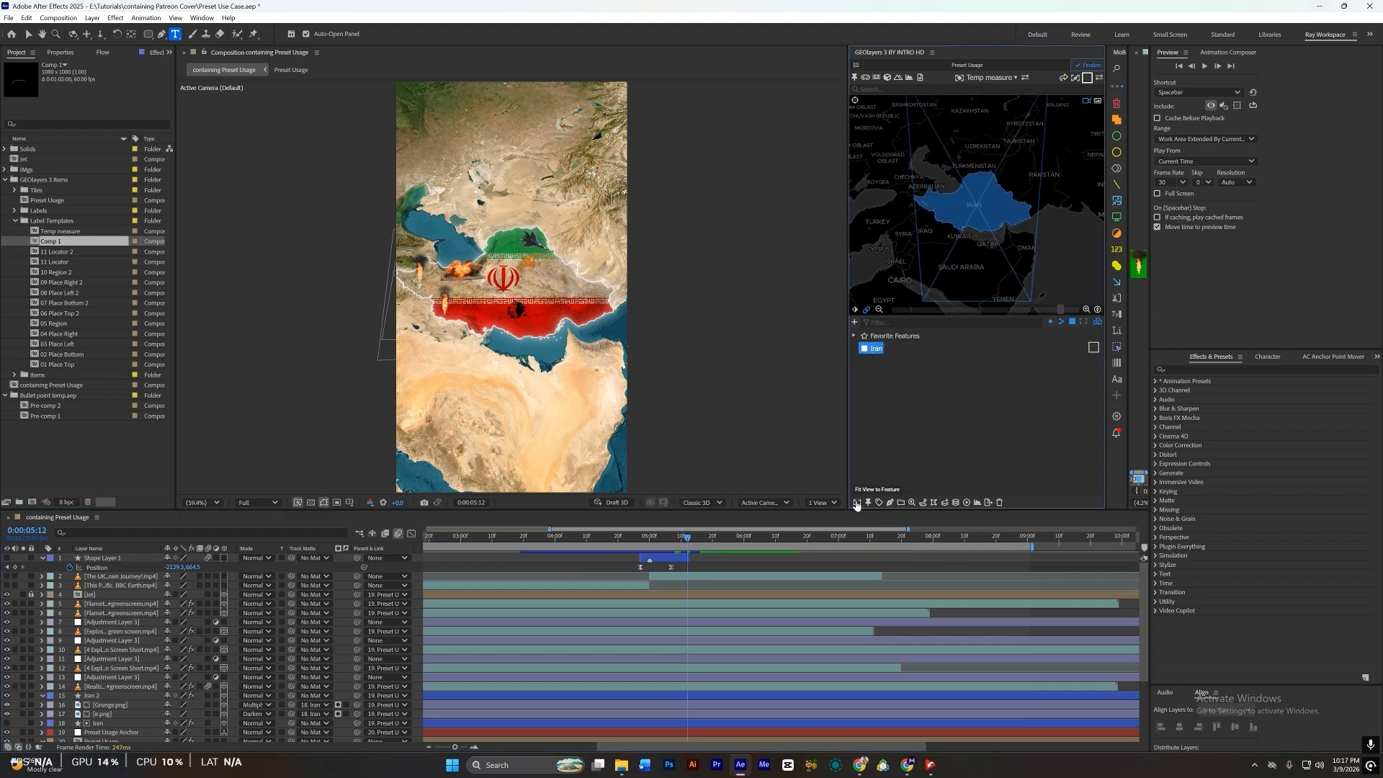
click(993, 78)
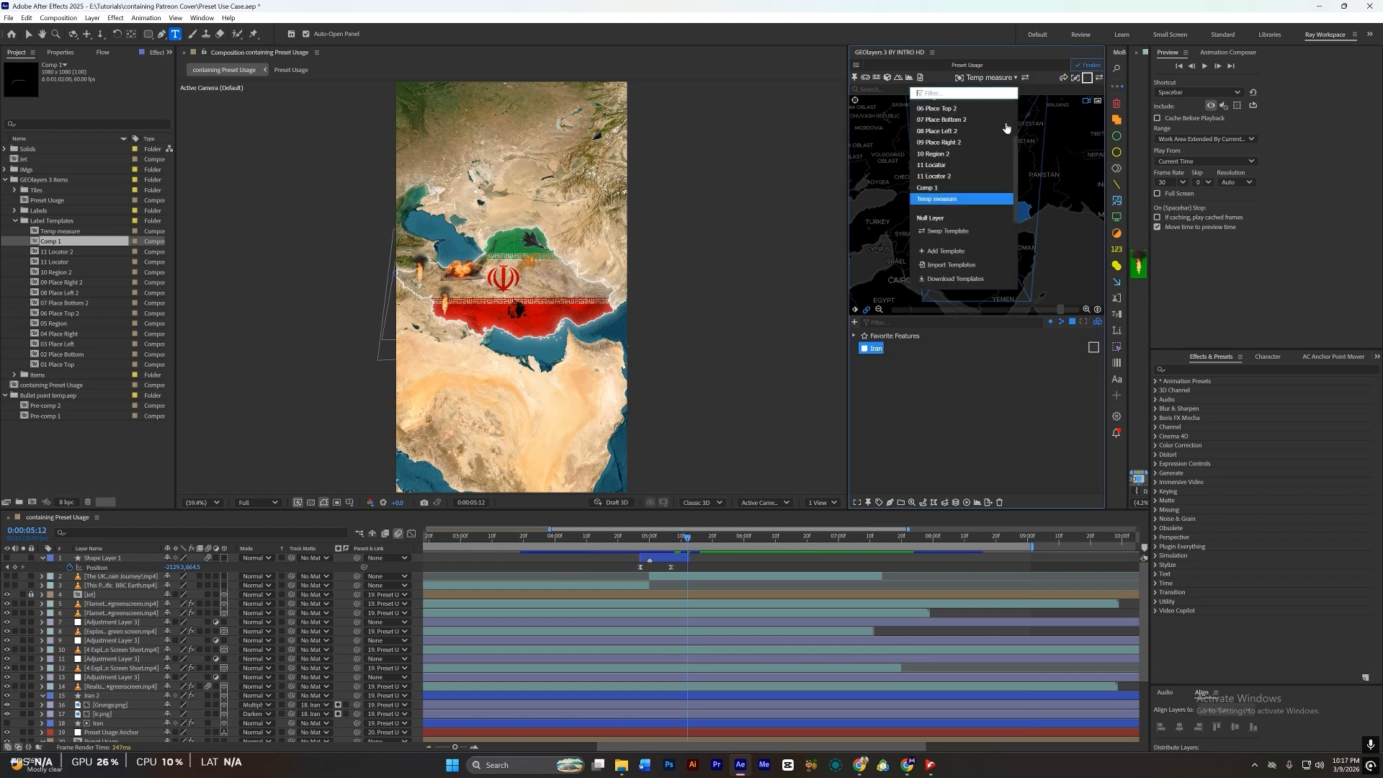
click(940, 189)
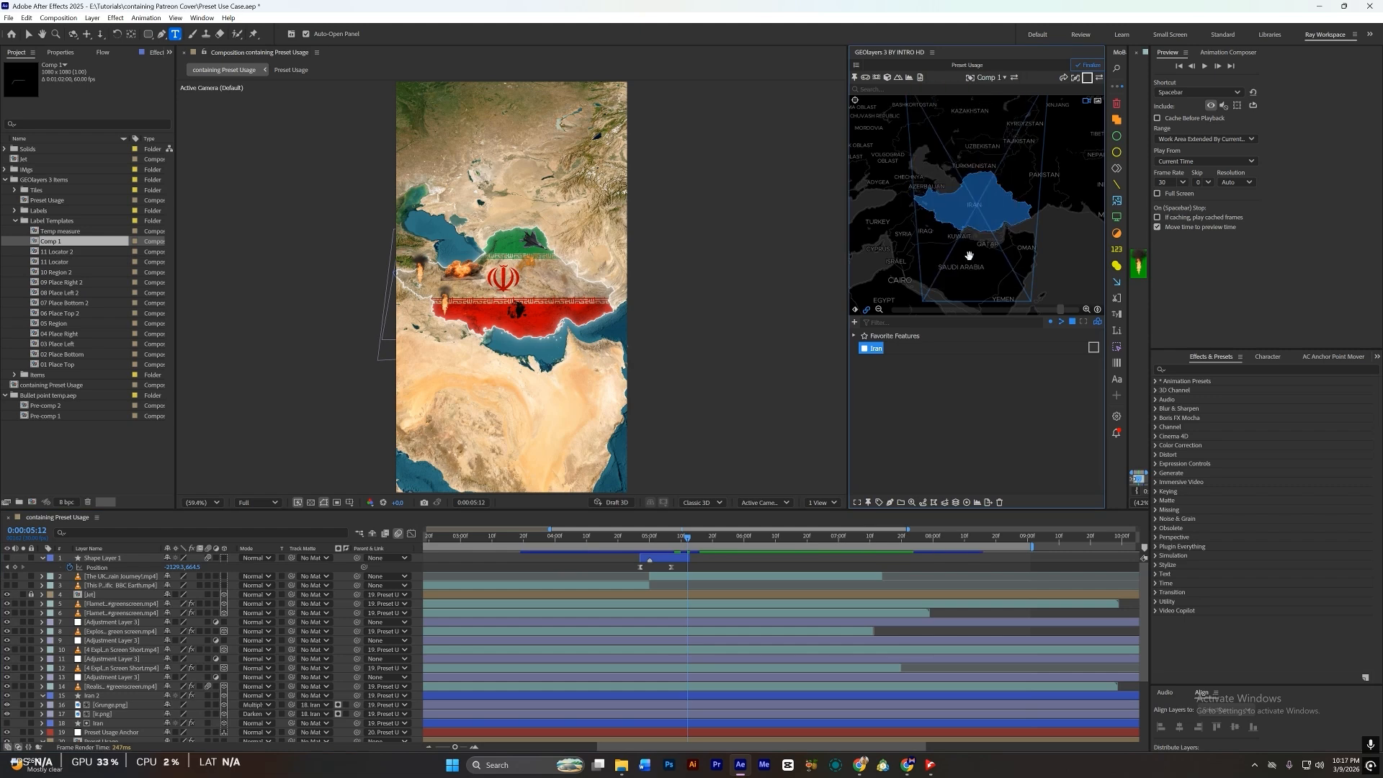
click(878, 505)
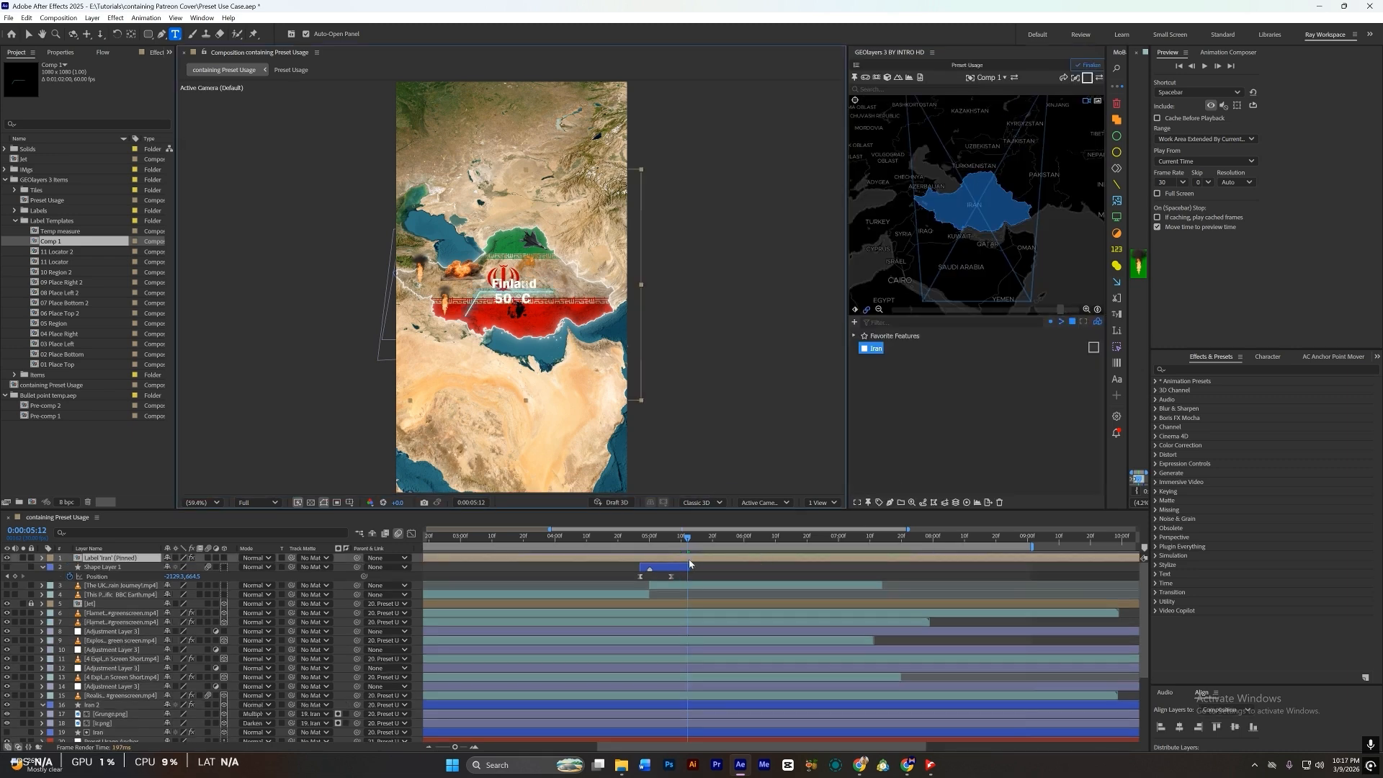
Step: Delete the Iran label layer from the map composition and import the Countdown Template project
drag(691, 560, 799, 563)
key(Delete)
key(ctrl+i)
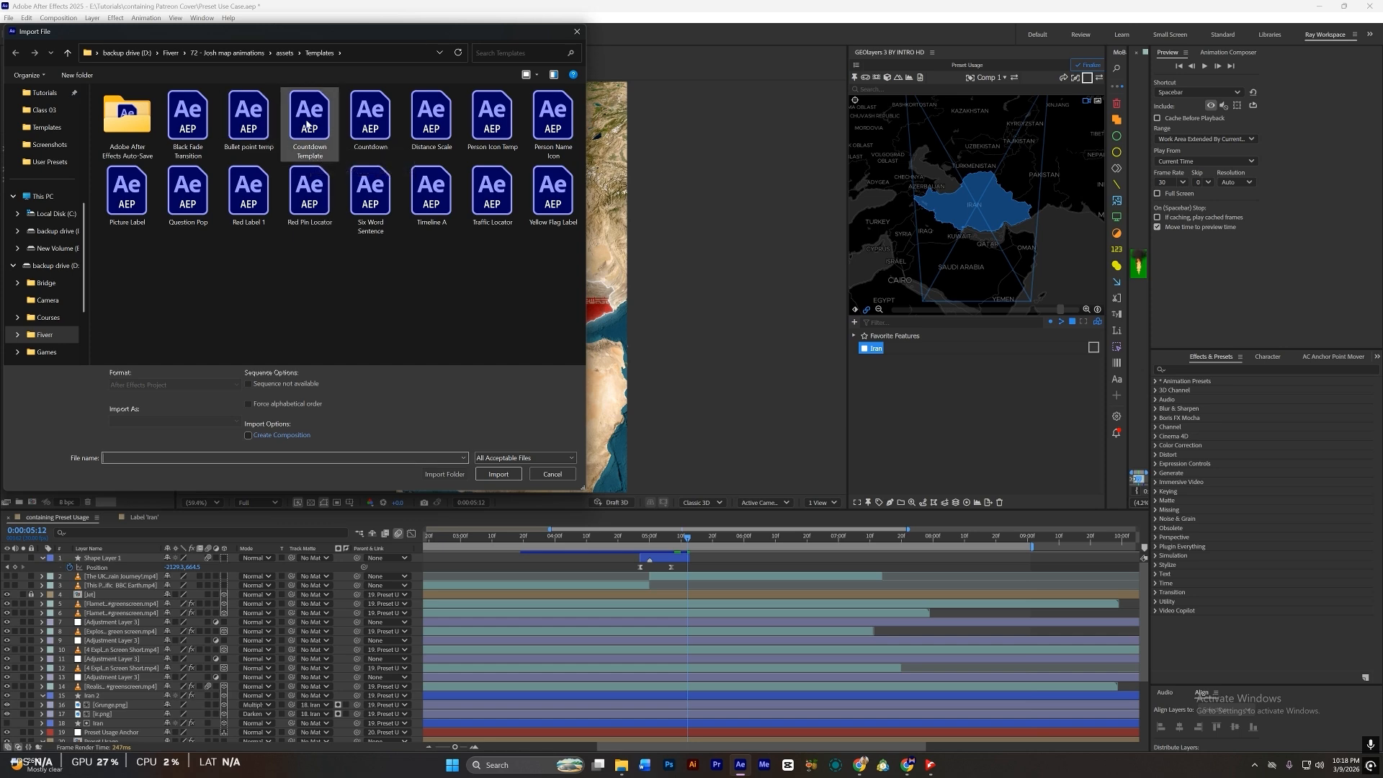
double_click(308, 124)
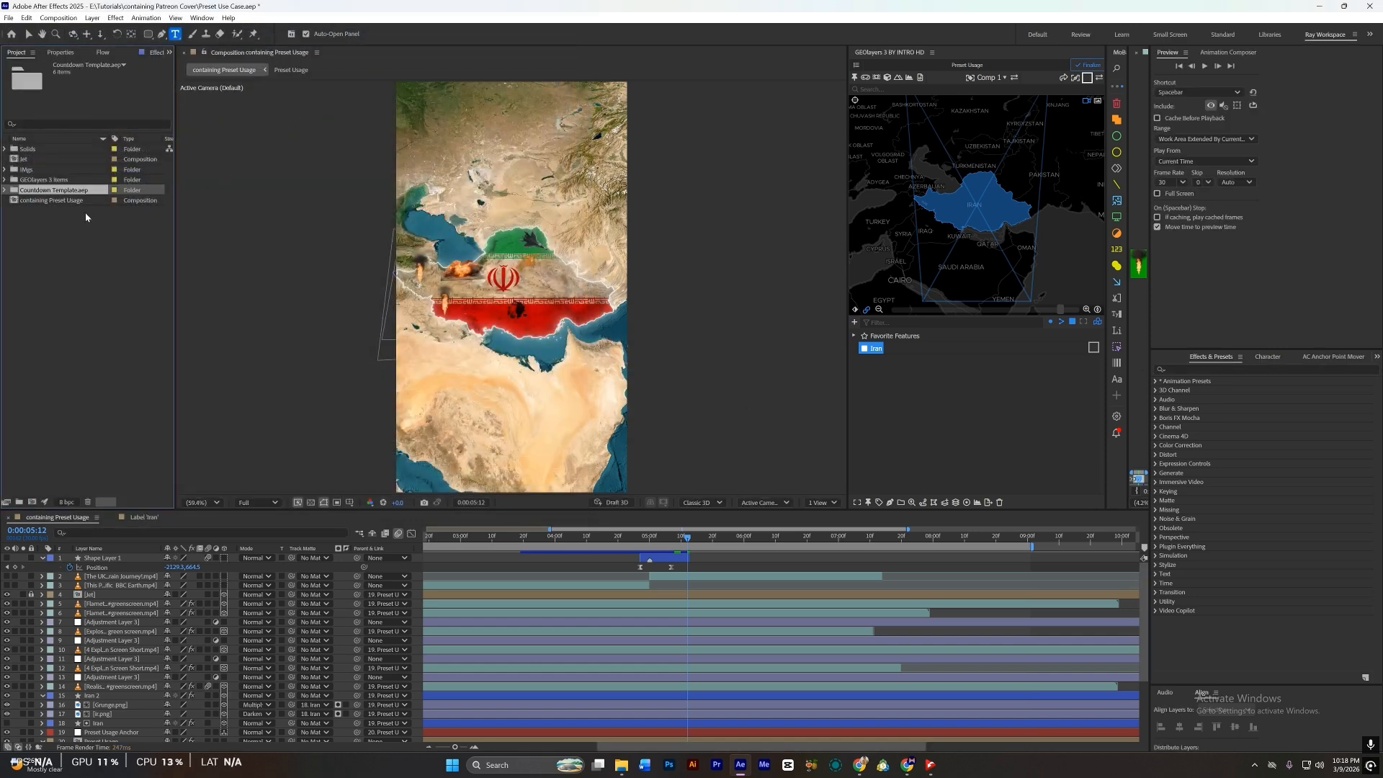
Step: Add the Comp composition from the imported Countdown folder to the top of the map composition's layers
click(6, 190)
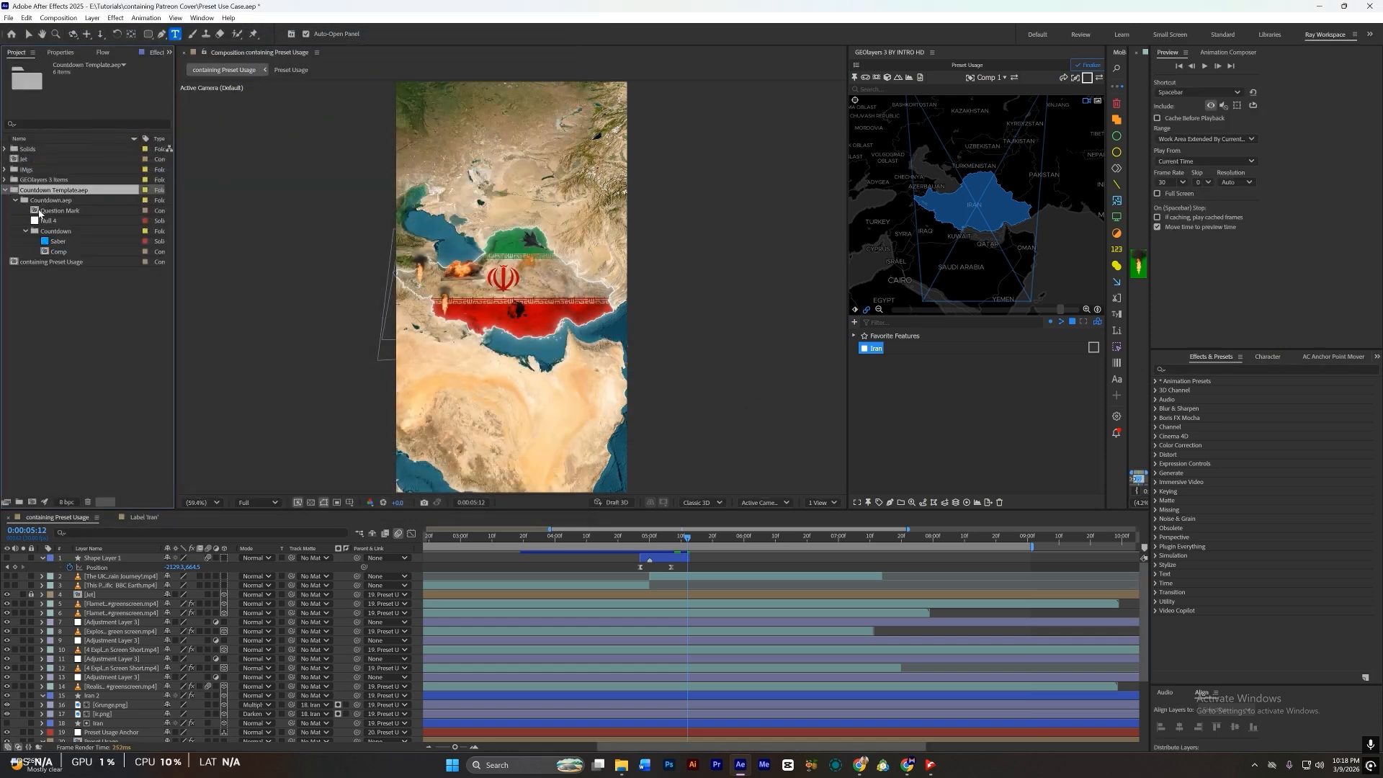
click(60, 253)
drag(58, 256, 565, 572)
Step: Open the countdown Comp and scrub through its opening frames to inspect how the number circle appears
double_click(497, 559)
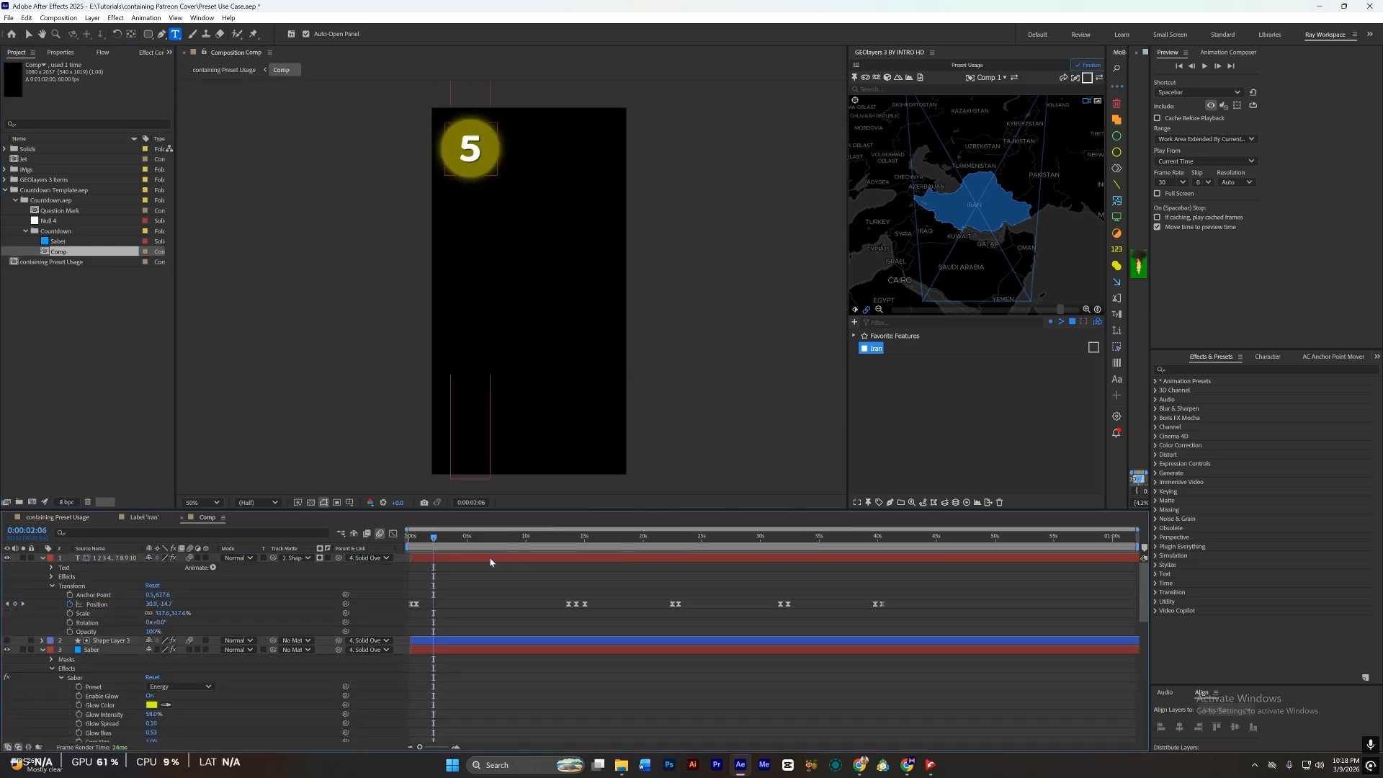
key(equal)
key(equal)
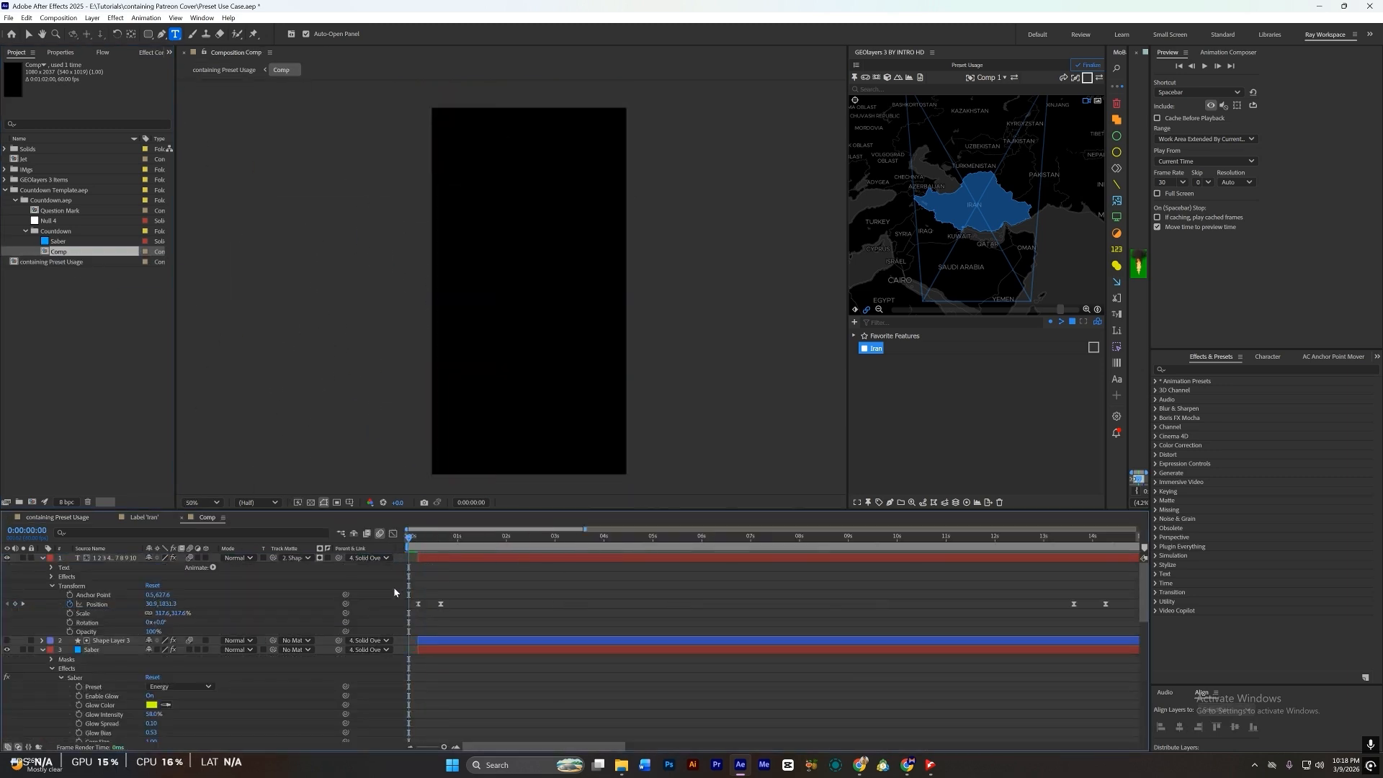
mouse_move(416, 539)
mouse_down()
mouse_move(430, 541)
mouse_move(420, 548)
mouse_up()
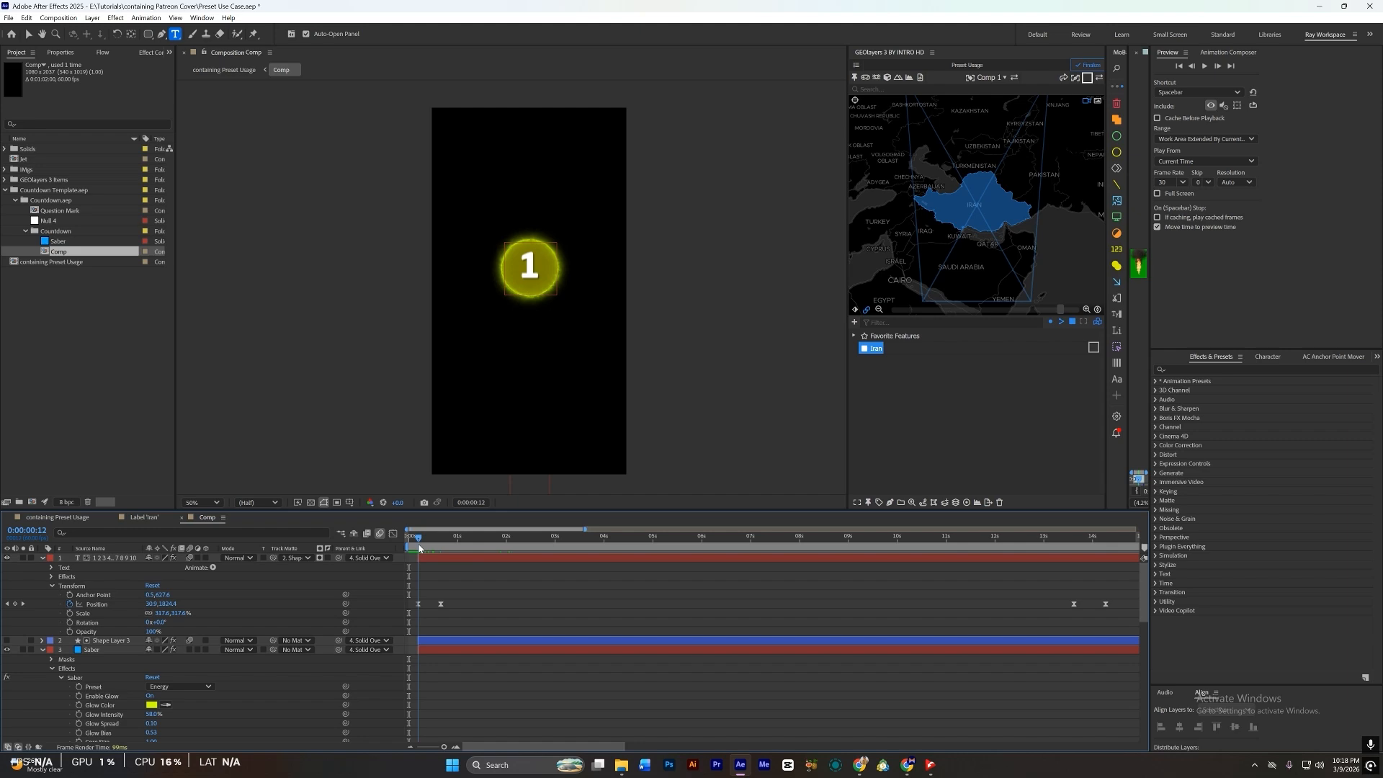
Step: Shift the start of the Comp layer to about 3:22 in the map composition and scrub through the countdown
click(84, 520)
drag(517, 559, 564, 561)
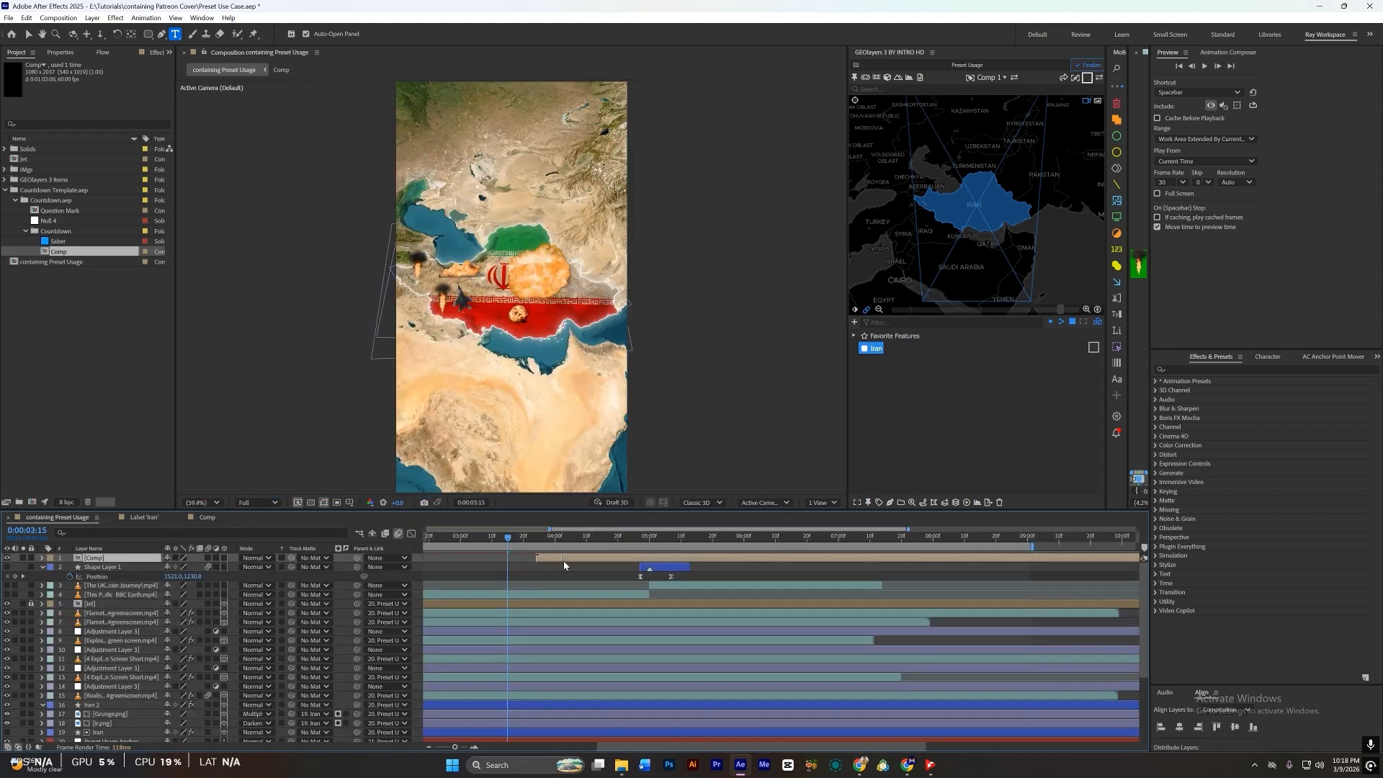
click(529, 539)
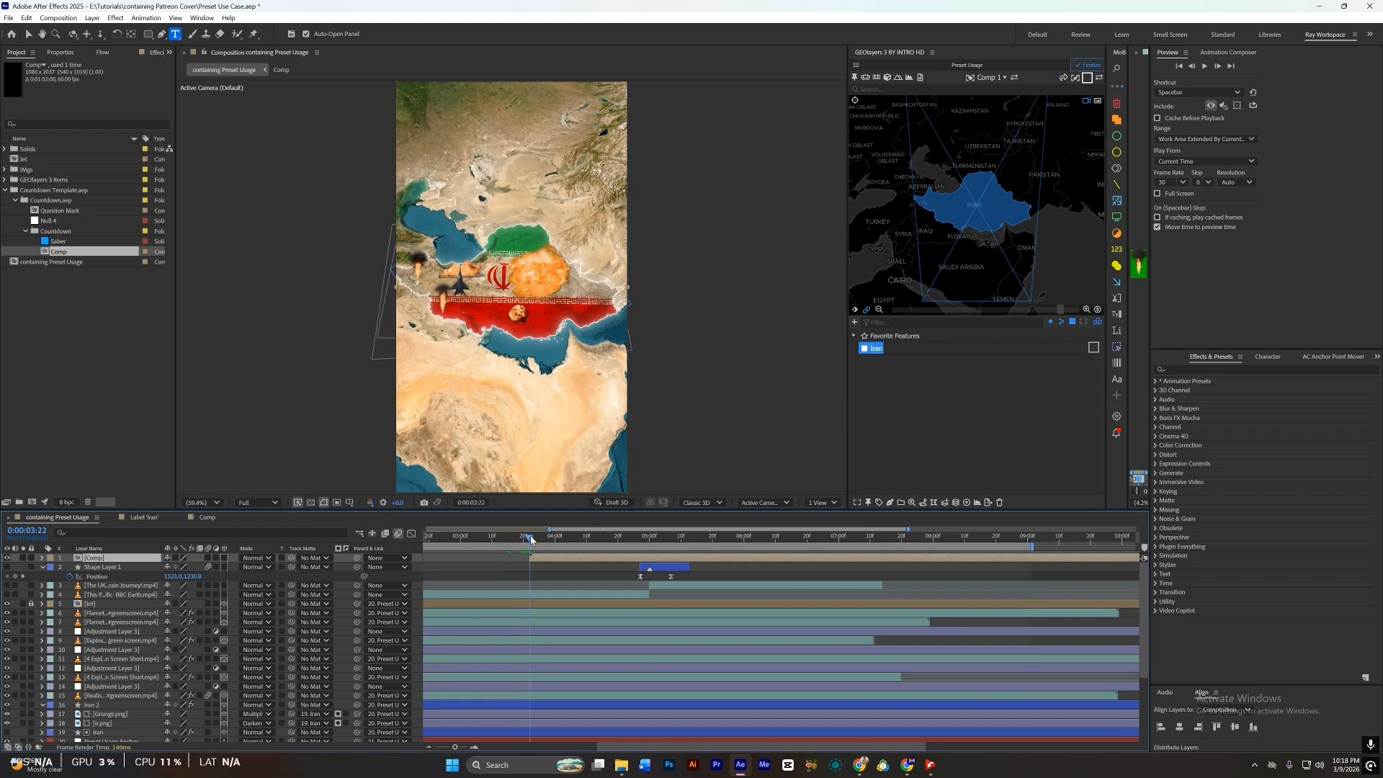
drag(538, 541, 632, 548)
Step: Inspect the countdown's keyframes inside Comp and check the countdown over the map at about 9:29
double_click(635, 559)
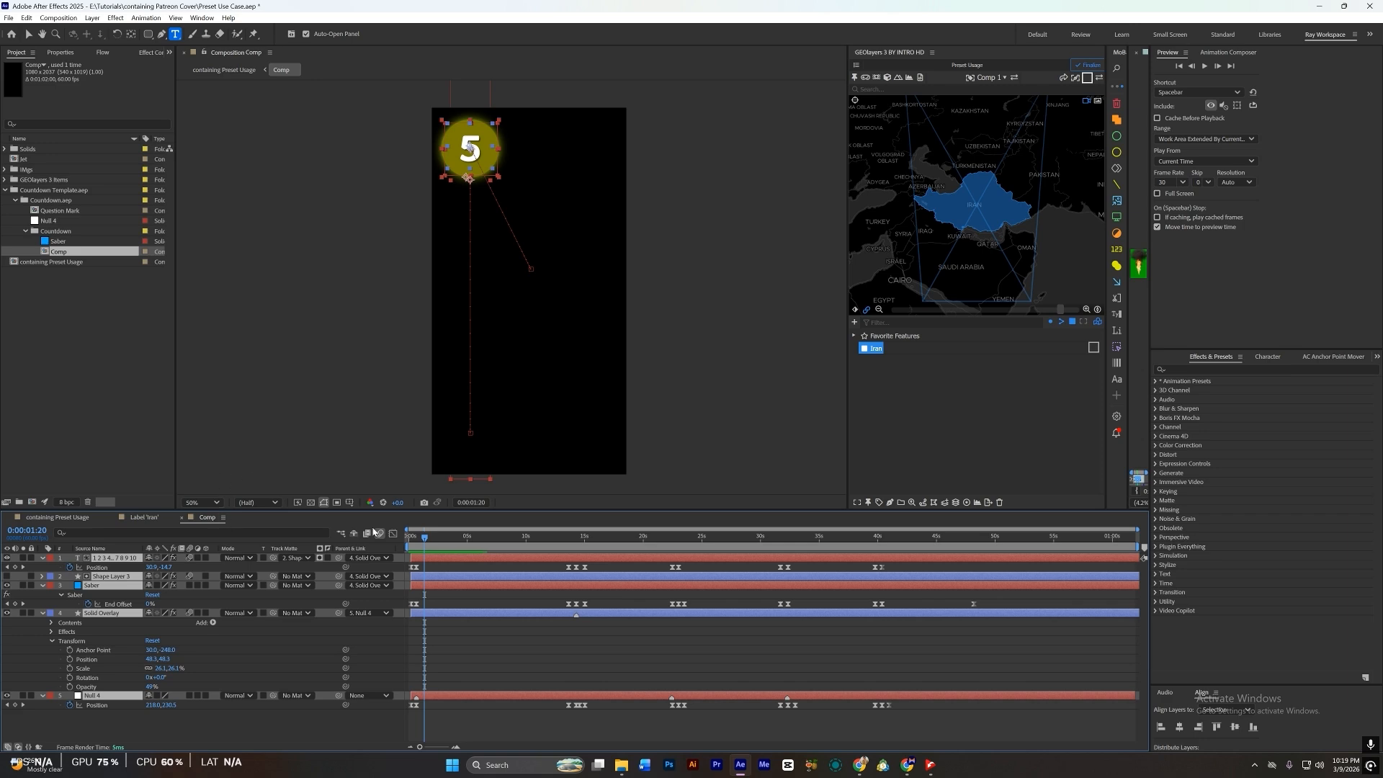
click(517, 537)
click(74, 517)
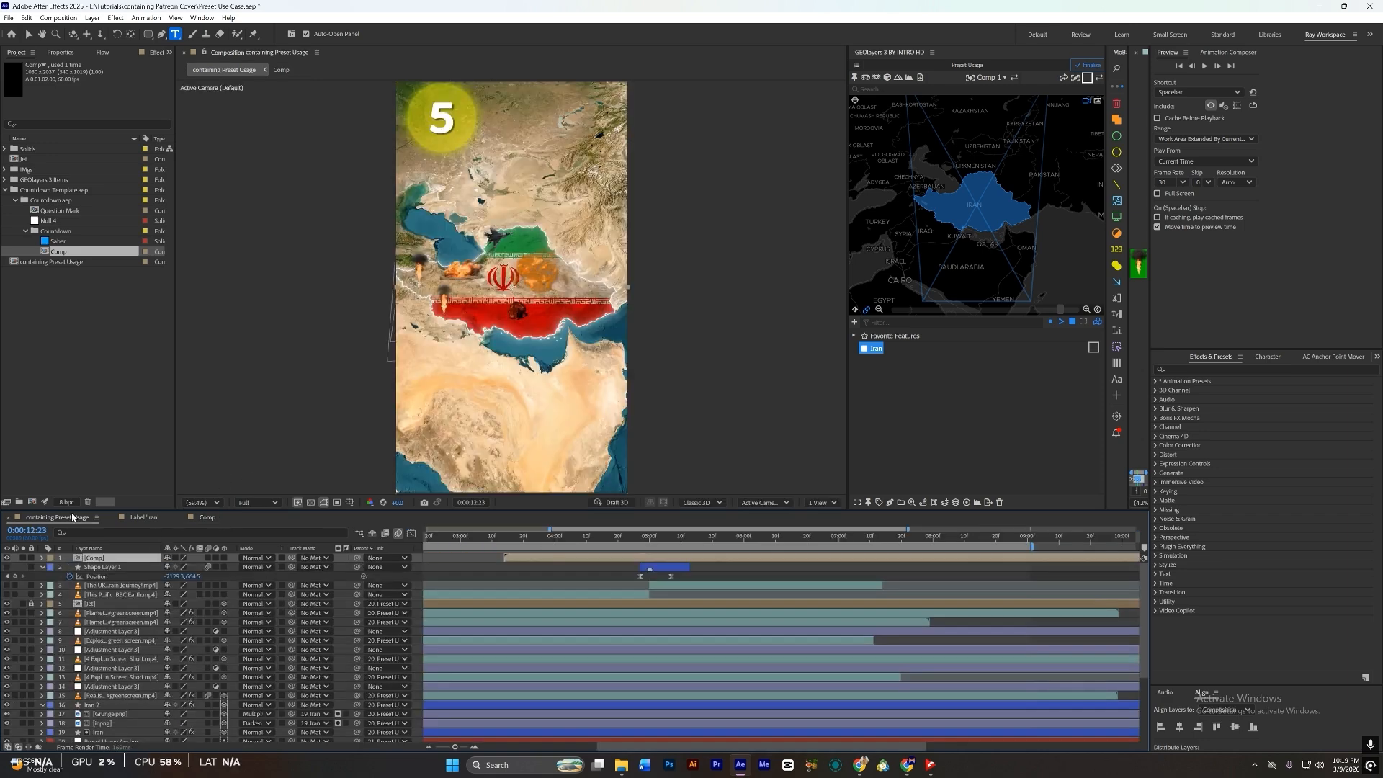
scroll(670, 592, down, 3)
drag(930, 545, 900, 562)
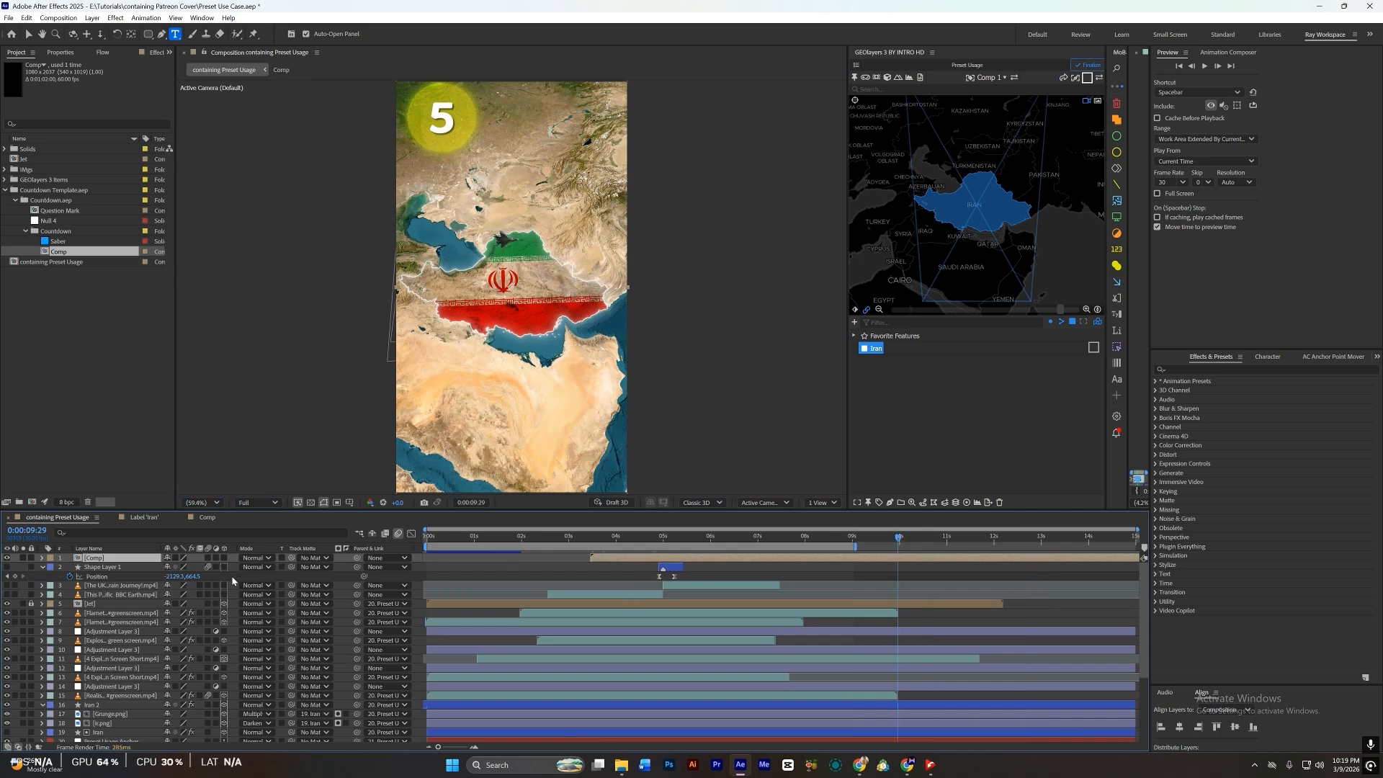
Step: In the countdown Comp, move the second group of Position and End Offset keyframes to 0:00:06:30
click(143, 517)
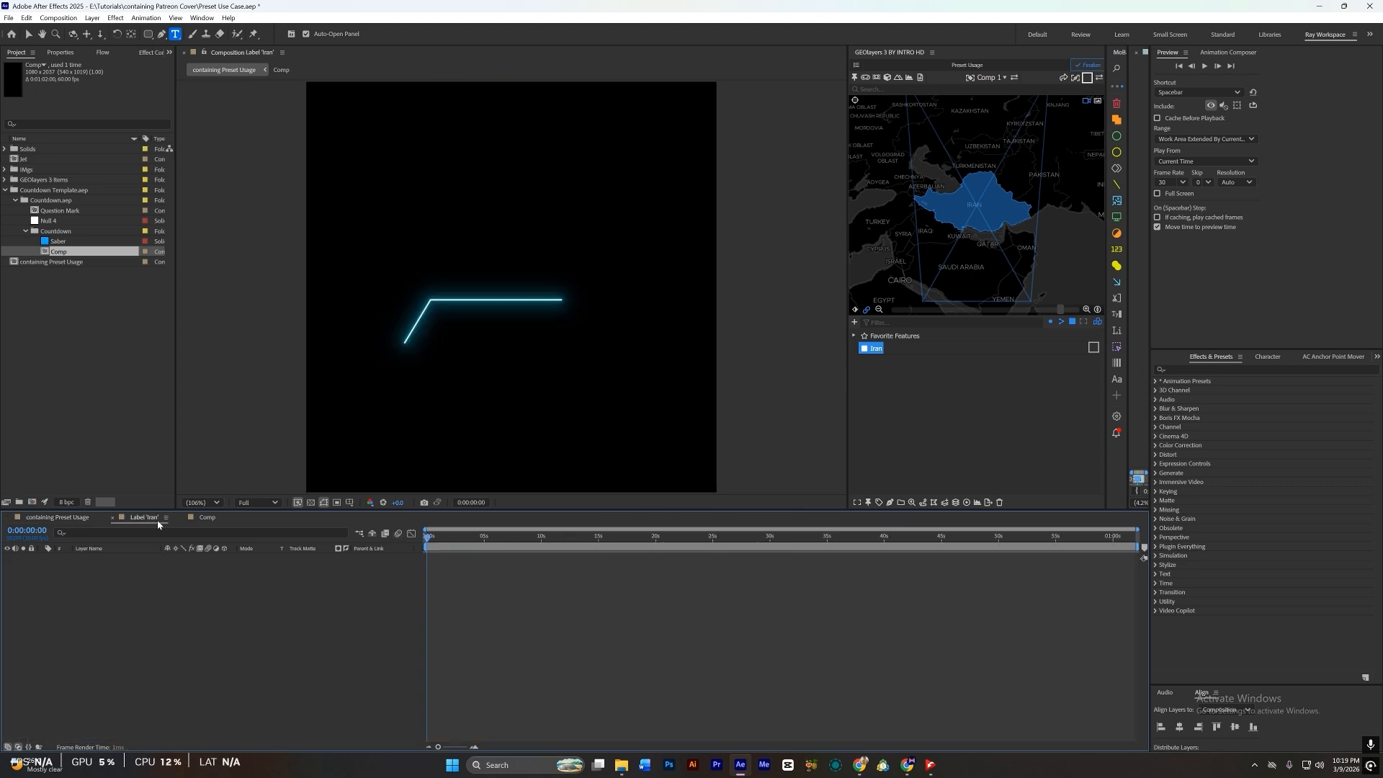
click(204, 518)
click(558, 566)
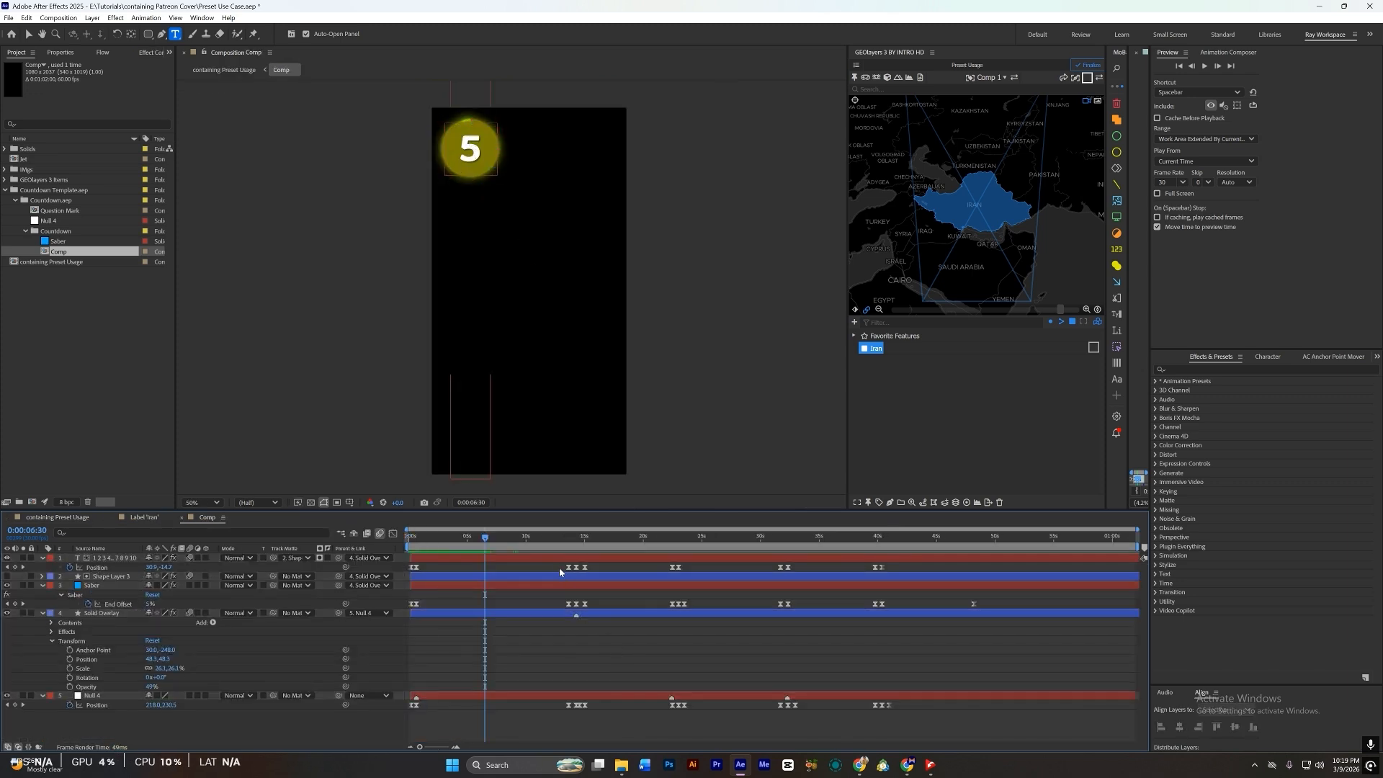
drag(560, 566, 486, 708)
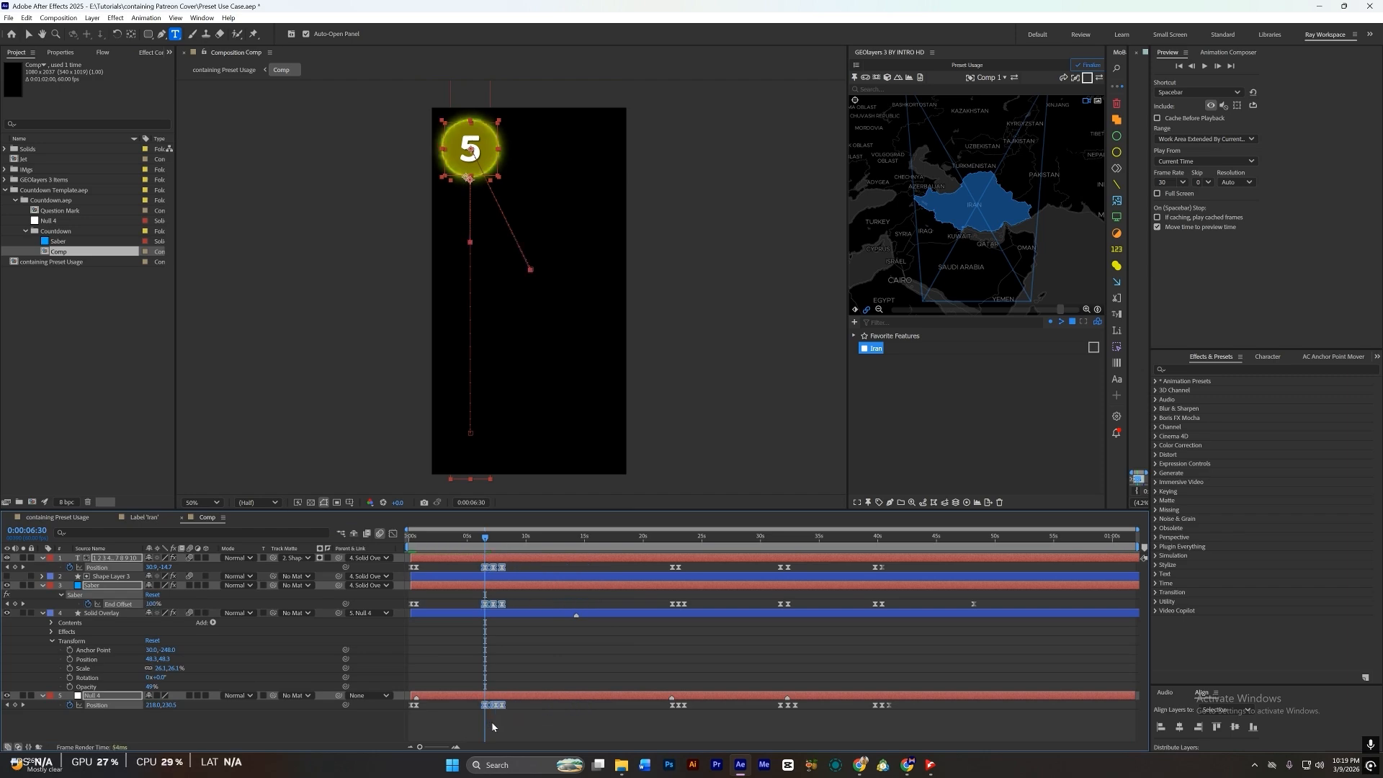
click(504, 590)
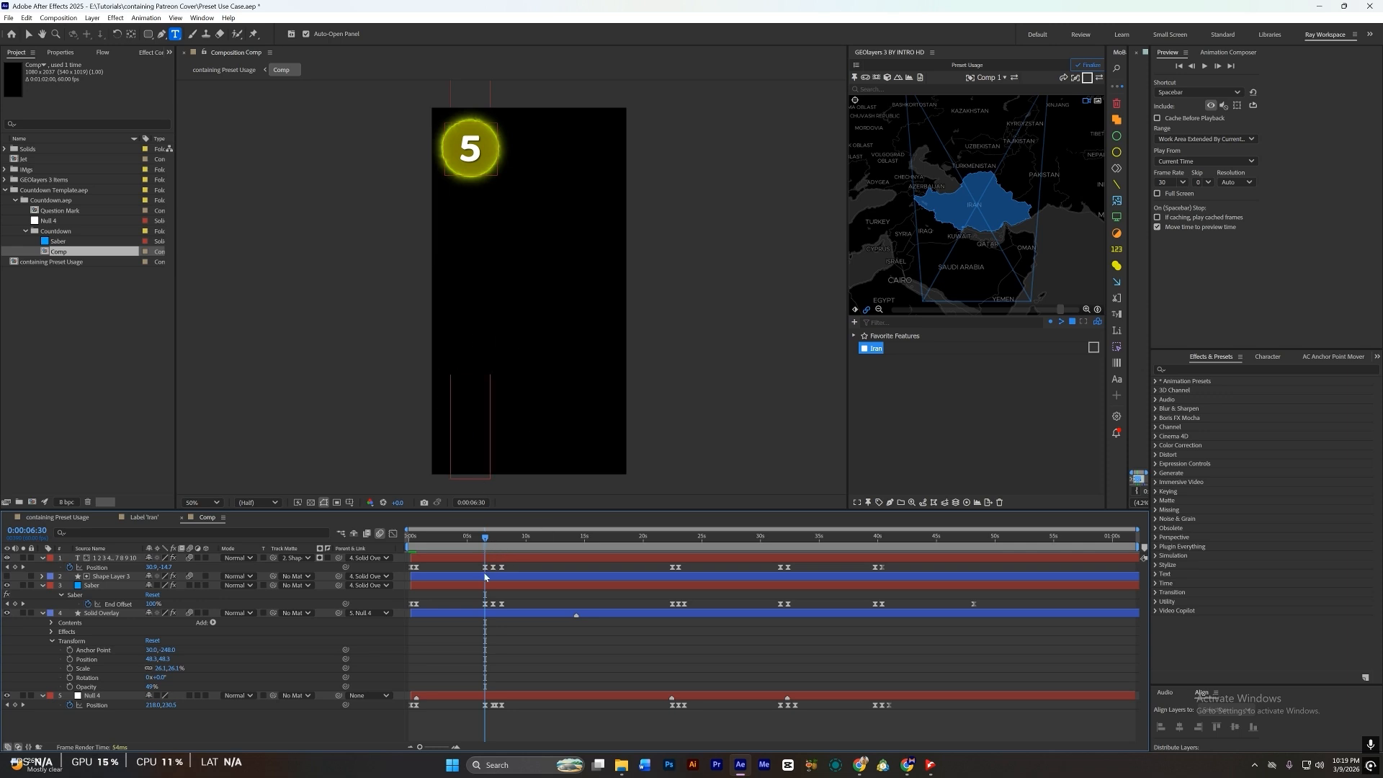
Step: Scrub through the countdown Comp to check the number changes and the remaining keyframe groups
drag(484, 542, 606, 559)
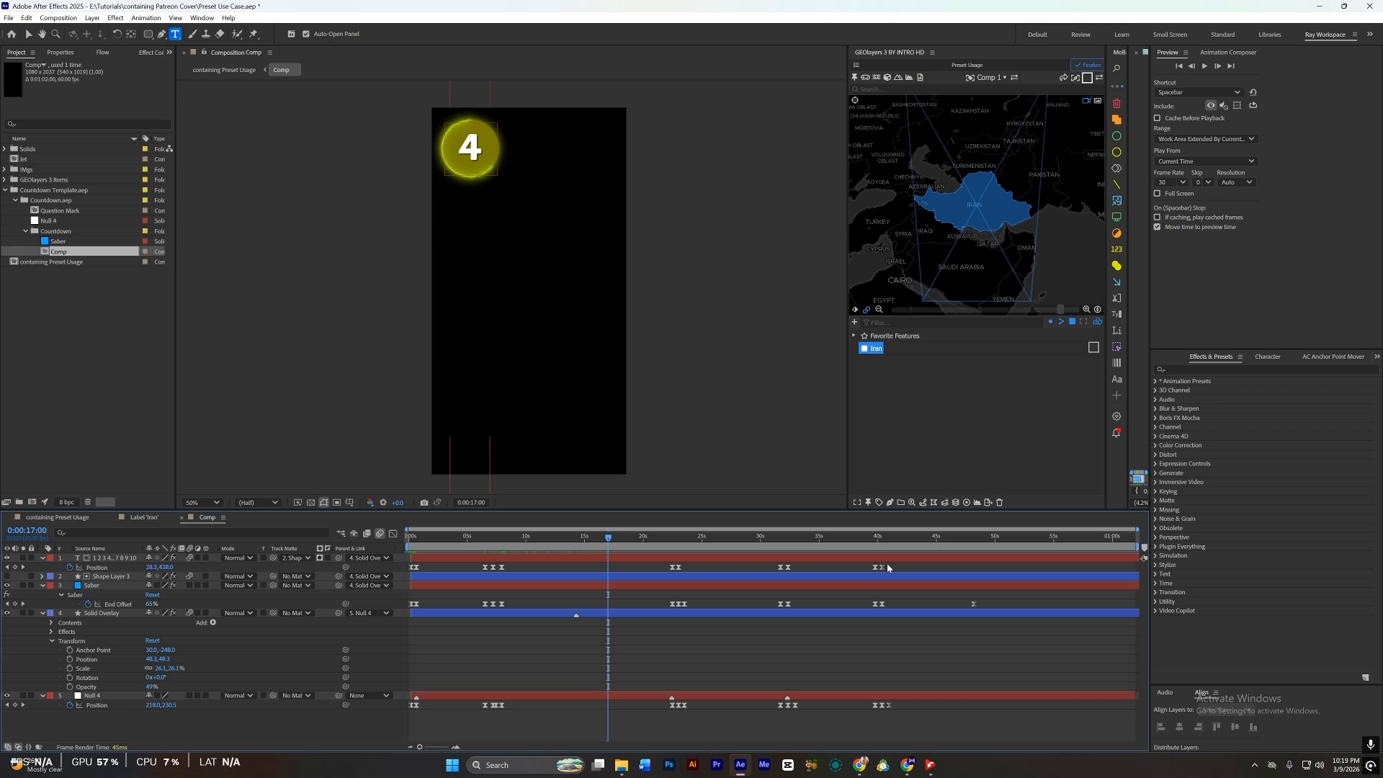
drag(886, 564, 845, 550)
click(845, 539)
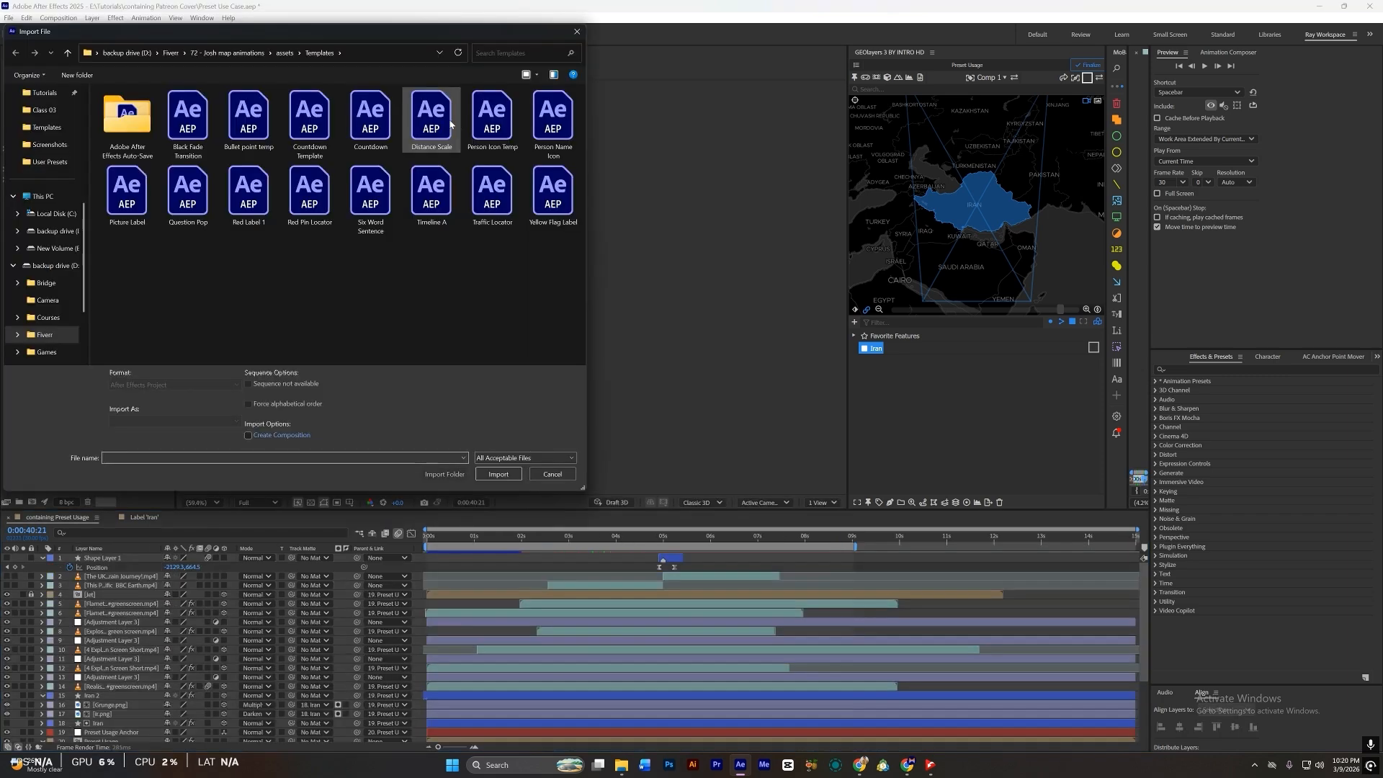
Step: Import the Distance Scale project, move to 0:00:04:13 in the map composition and select the imported Scale composition
double_click(435, 125)
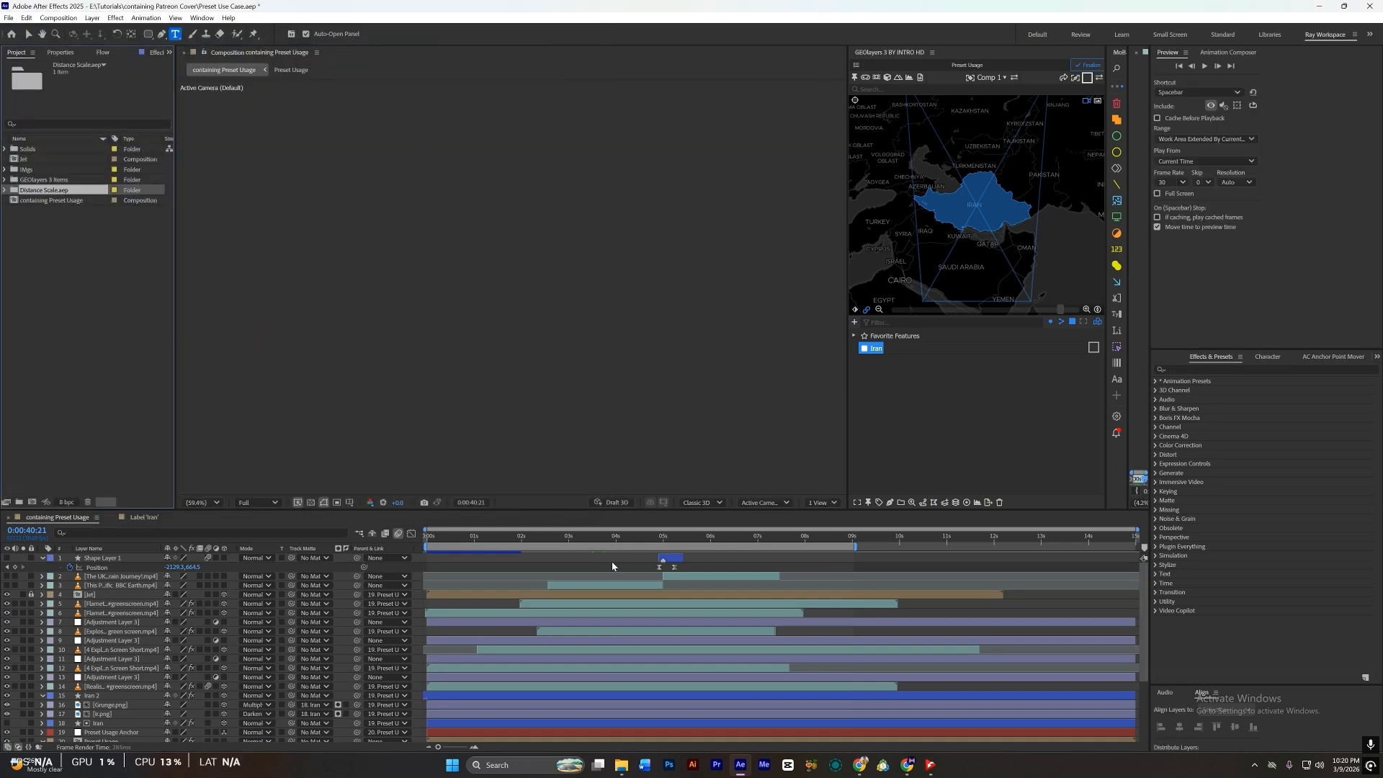
click(636, 538)
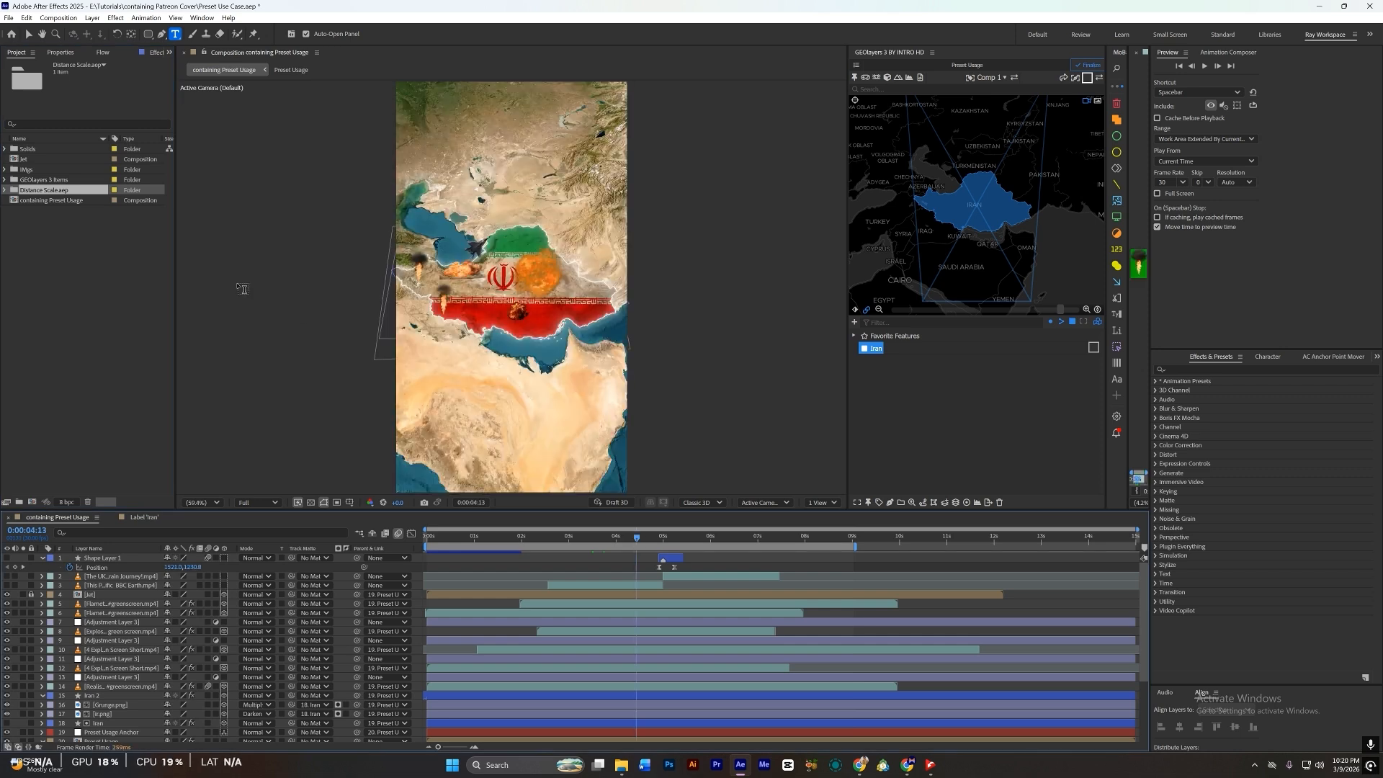
click(6, 191)
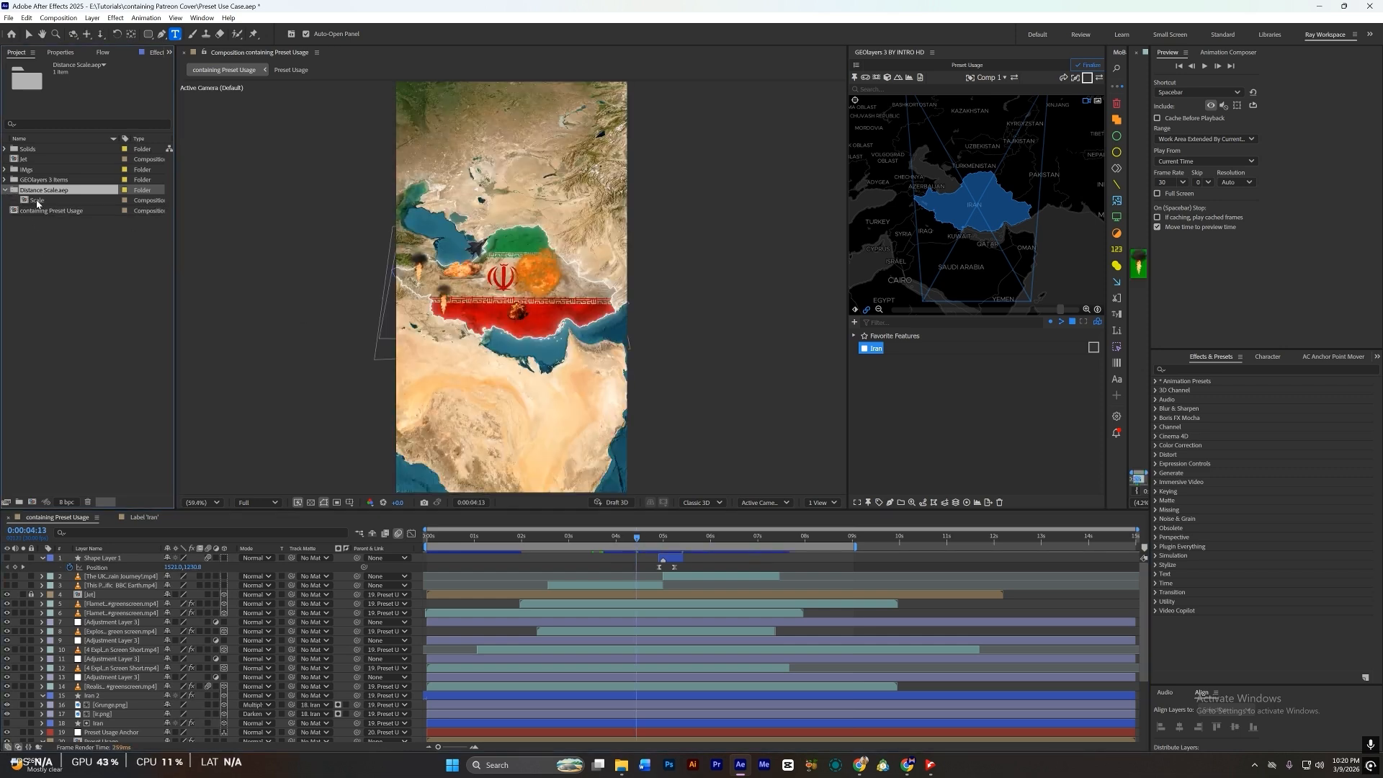
click(36, 199)
Step: Set the Preset Usage layer's Pitch and Bearing angles to 0° at 0:00:04:13
key(u)
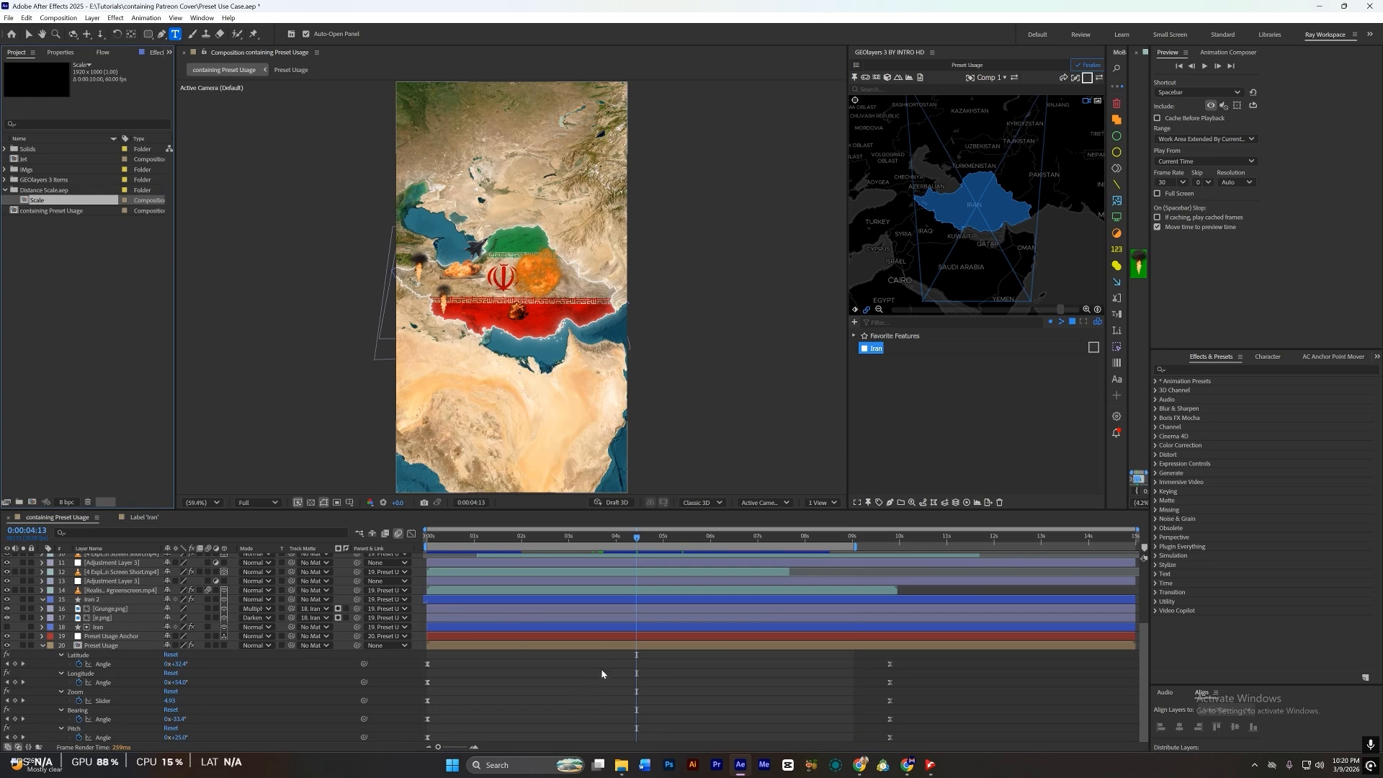
click(180, 737)
text(0)
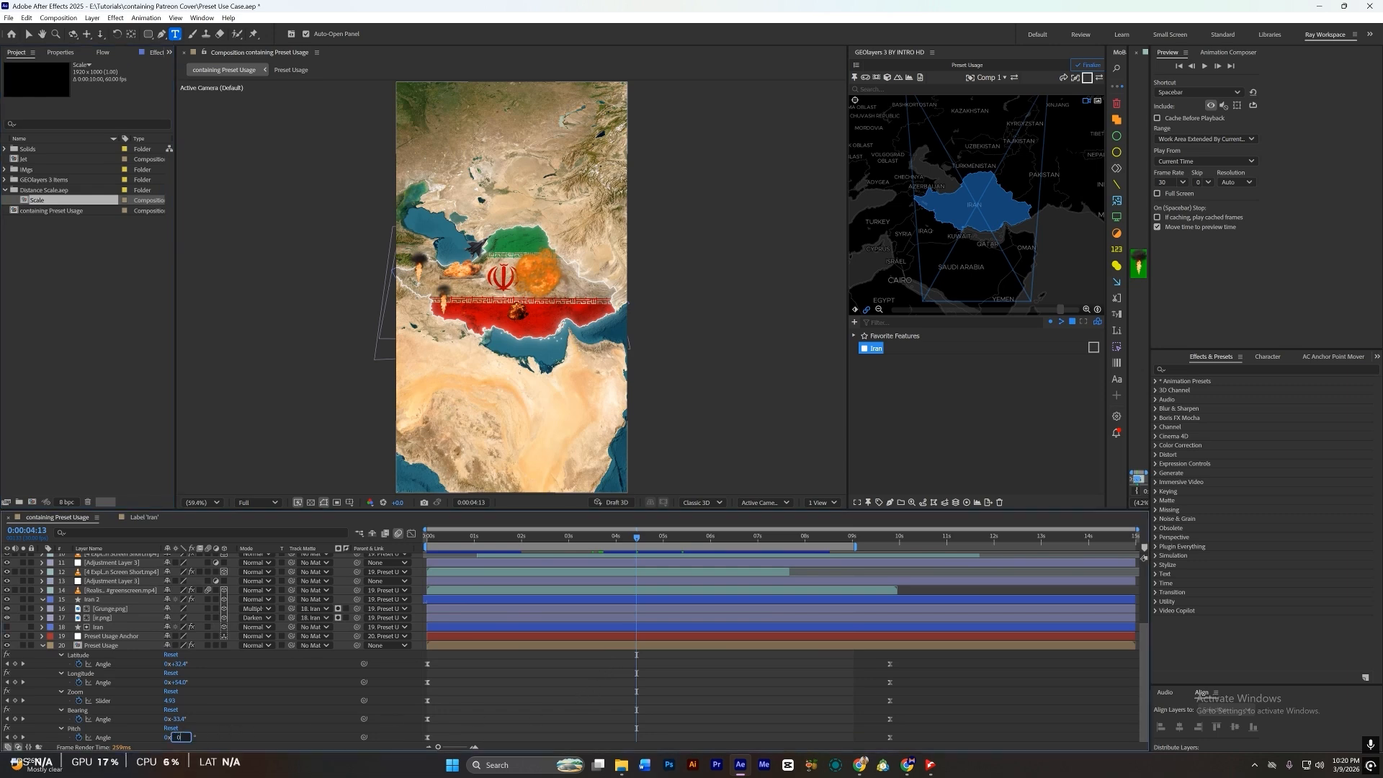
key(Return)
click(179, 719)
text(0)
key(Return)
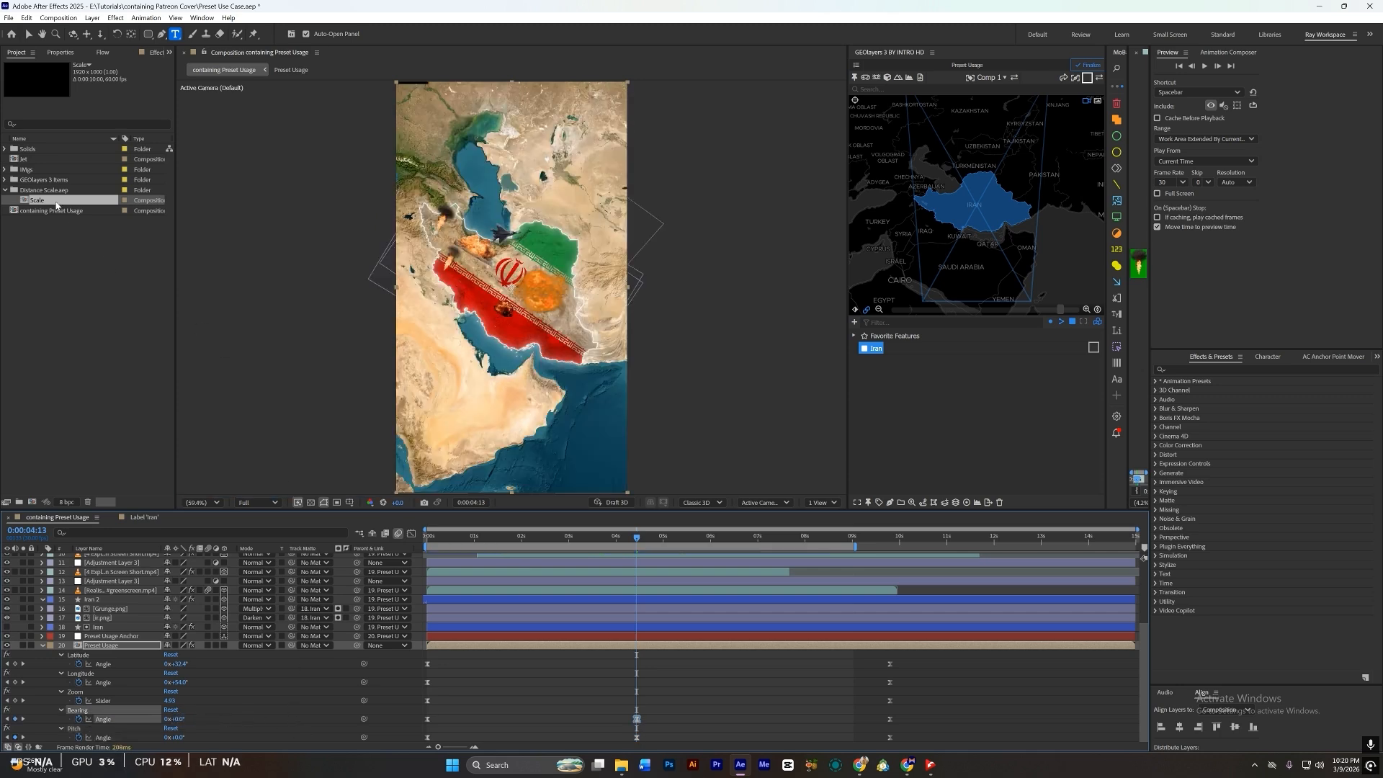
Step: Move Scale out of the Distance Scale folder and zoom the GEOlayers map to the strait north of the United Arab Emirates
drag(57, 205, 101, 311)
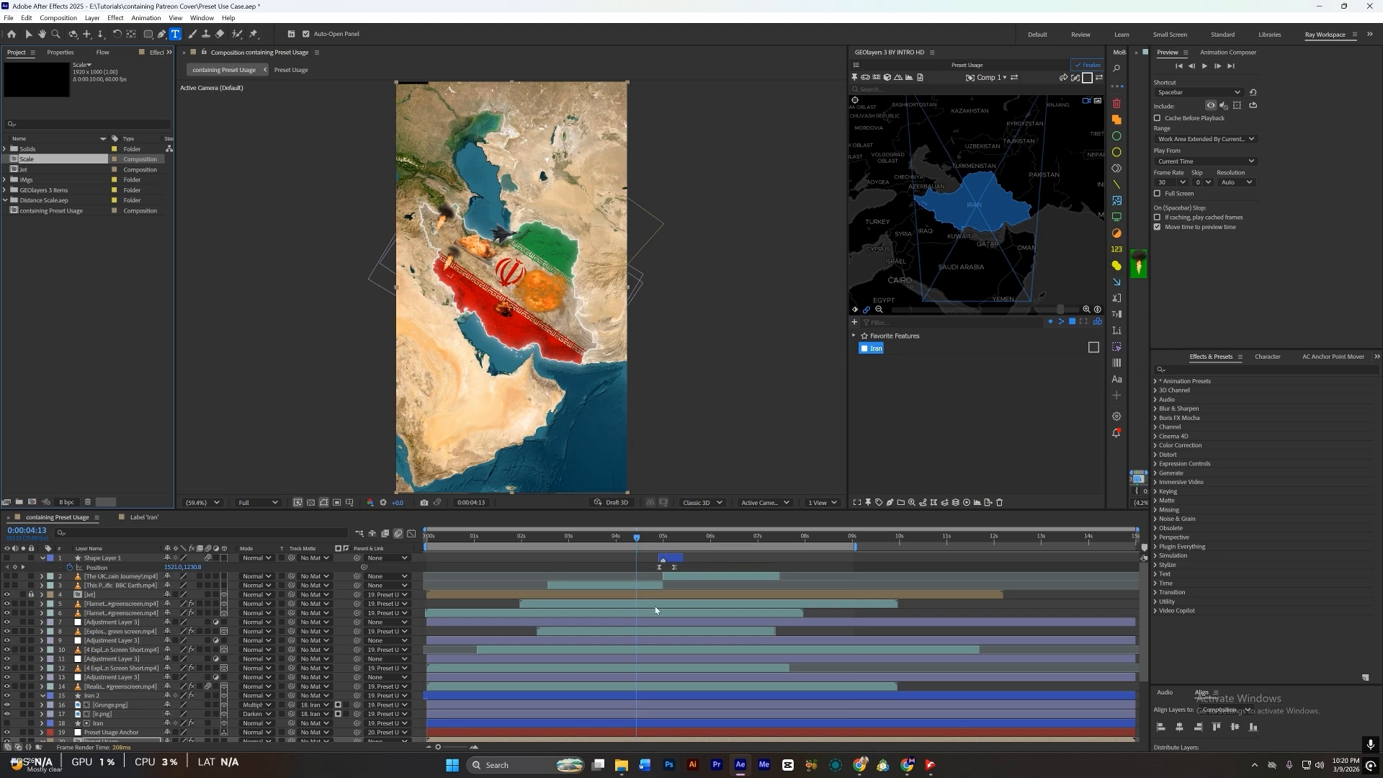
scroll(655, 611, down, 5)
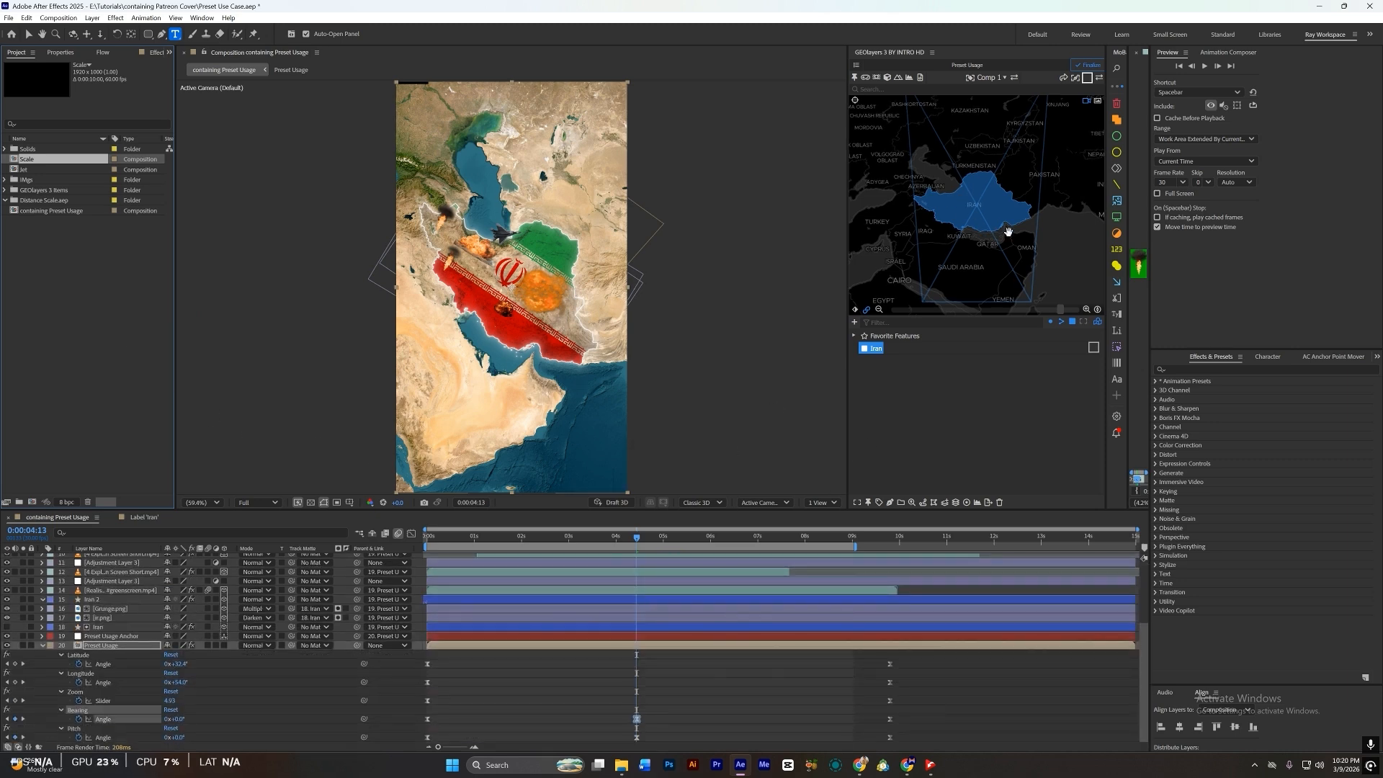
scroll(1008, 231, up, 5)
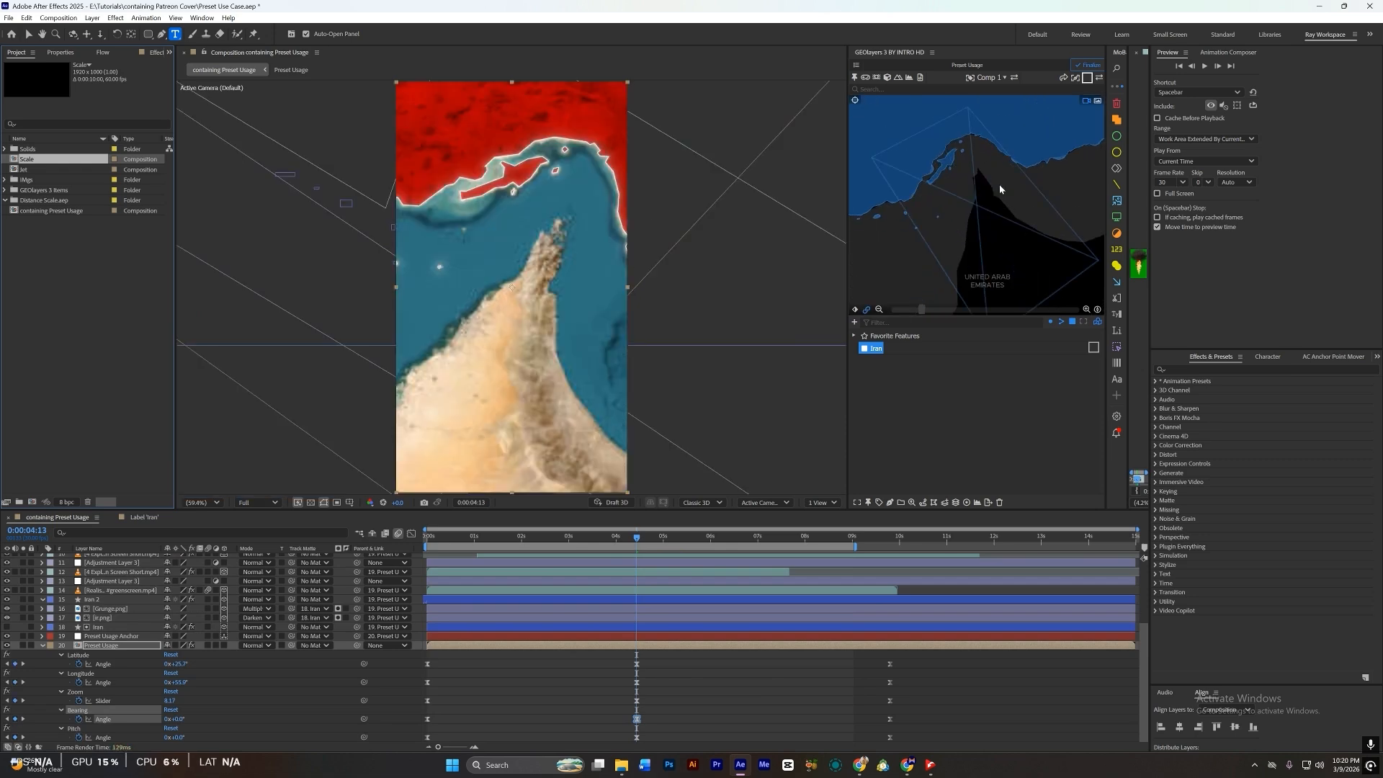
drag(999, 190, 967, 210)
Step: Add the Scale composition to the map timeline at about 3.8 seconds and delete Shape Layer 1
drag(28, 159, 607, 560)
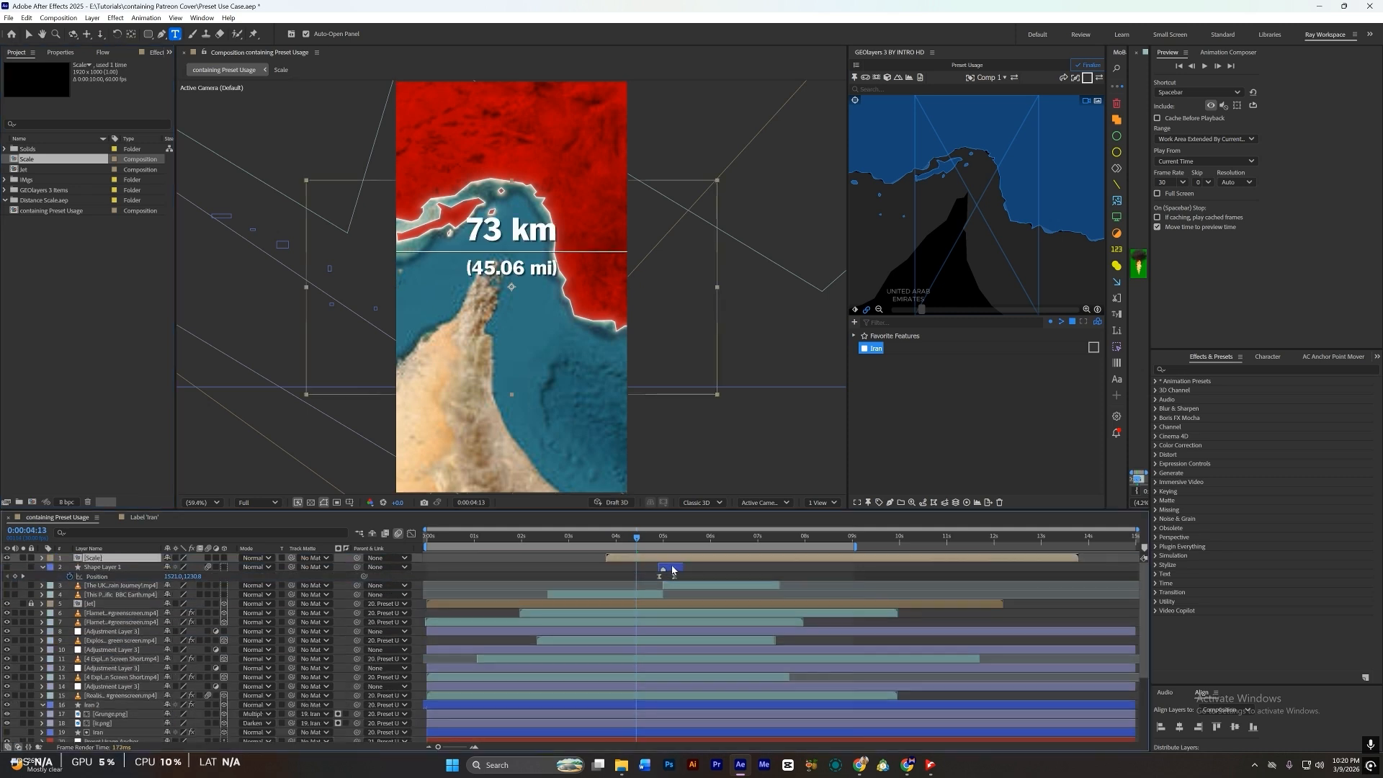
click(671, 569)
key(Delete)
Step: Rotate the Scale layer to run nearly vertically, reduce its size and remove the accidental empty text layer
click(105, 559)
key(r)
drag(189, 567, 143, 568)
key(s)
click(533, 282)
key(Escape)
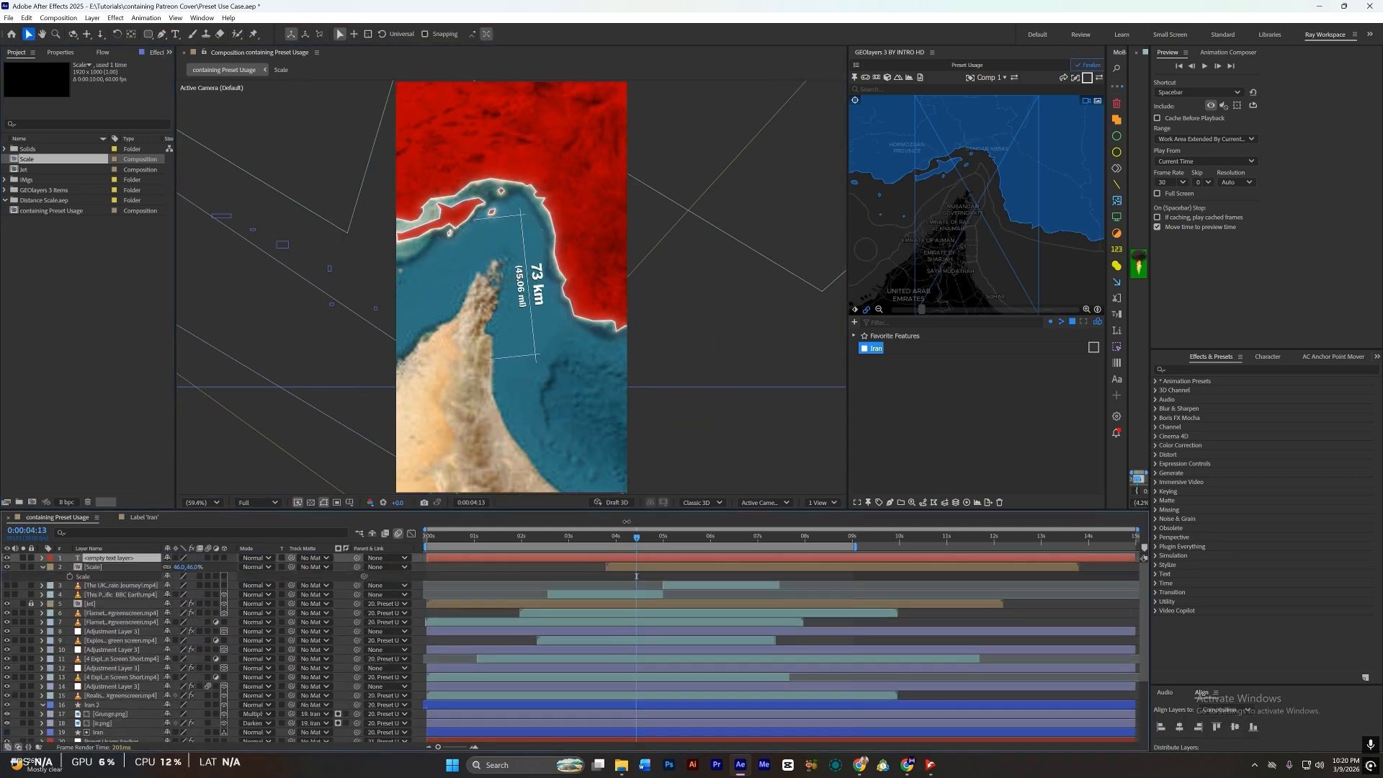
key(Delete)
Step: Move the Scale layer over the strait, fine-tune its rotation and reduce its scale to 27%
drag(537, 284, 558, 264)
key(r)
mouse_move(186, 567)
mouse_down()
mouse_move(204, 566)
mouse_move(179, 567)
mouse_up()
key(s)
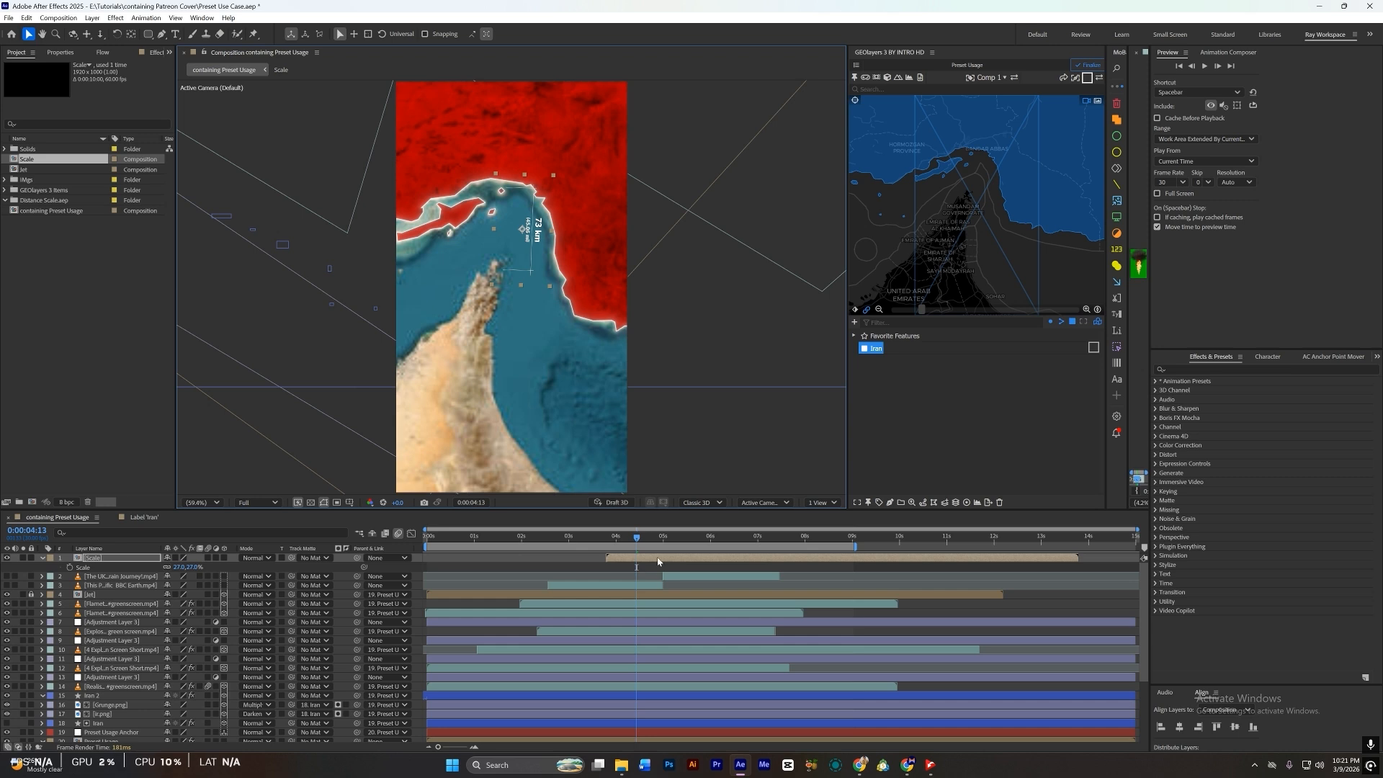
Step: Open the Scale composition and reveal the keyframes of its Strokes layer and both distance text layers
double_click(657, 561)
click(584, 537)
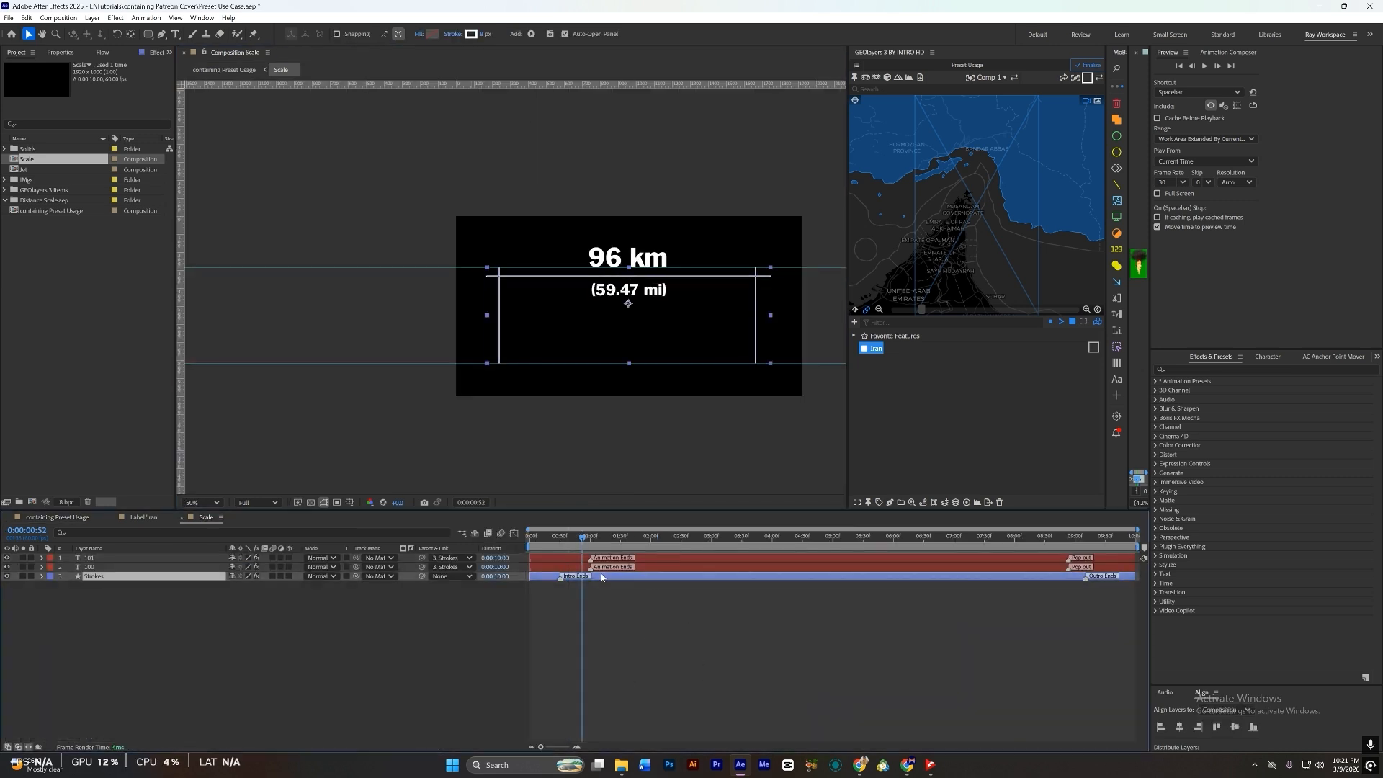
key(u)
drag(1138, 530, 584, 529)
click(879, 537)
click(829, 559)
shift+click(850, 568)
key(u)
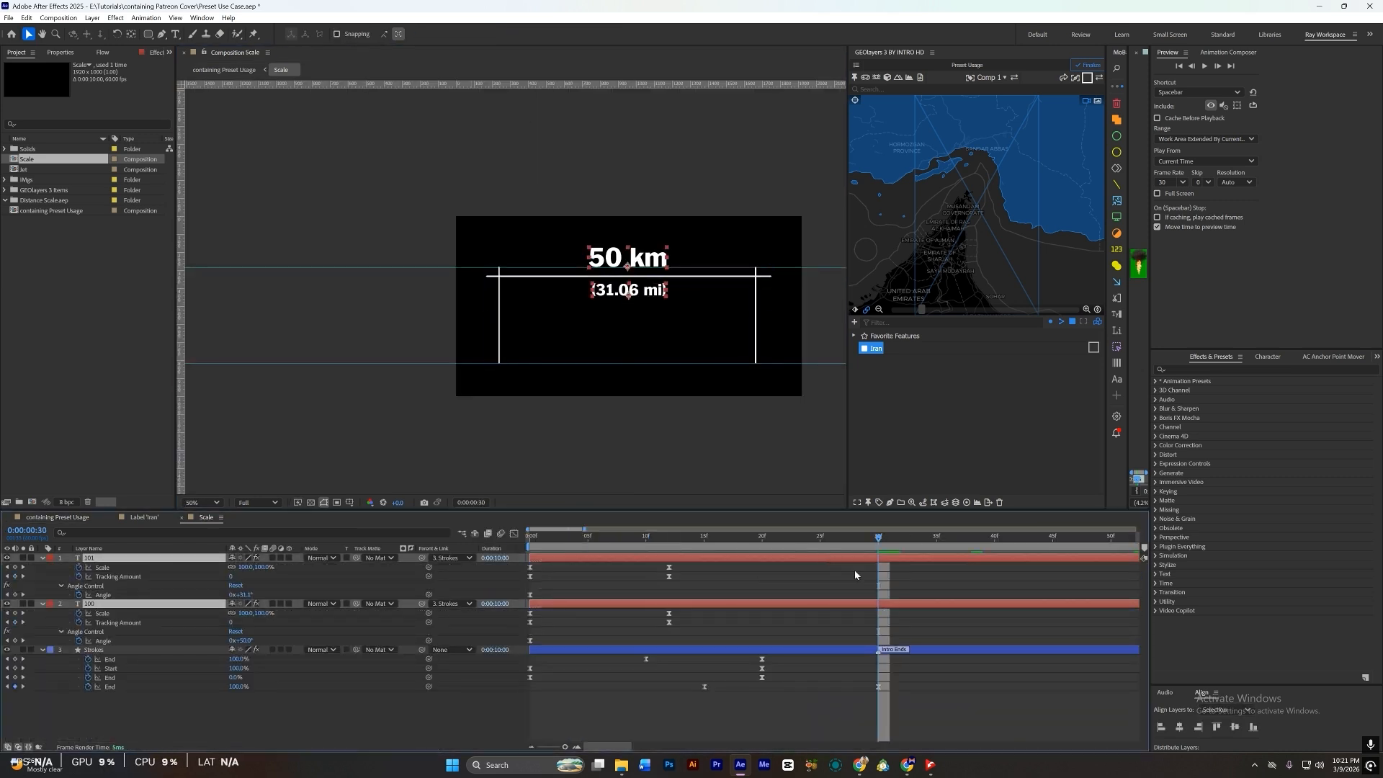
Step: Hide the miles text layer and set the kilometre text layer's Angle Control to 21° at frame 12
click(669, 536)
click(7, 558)
click(130, 585)
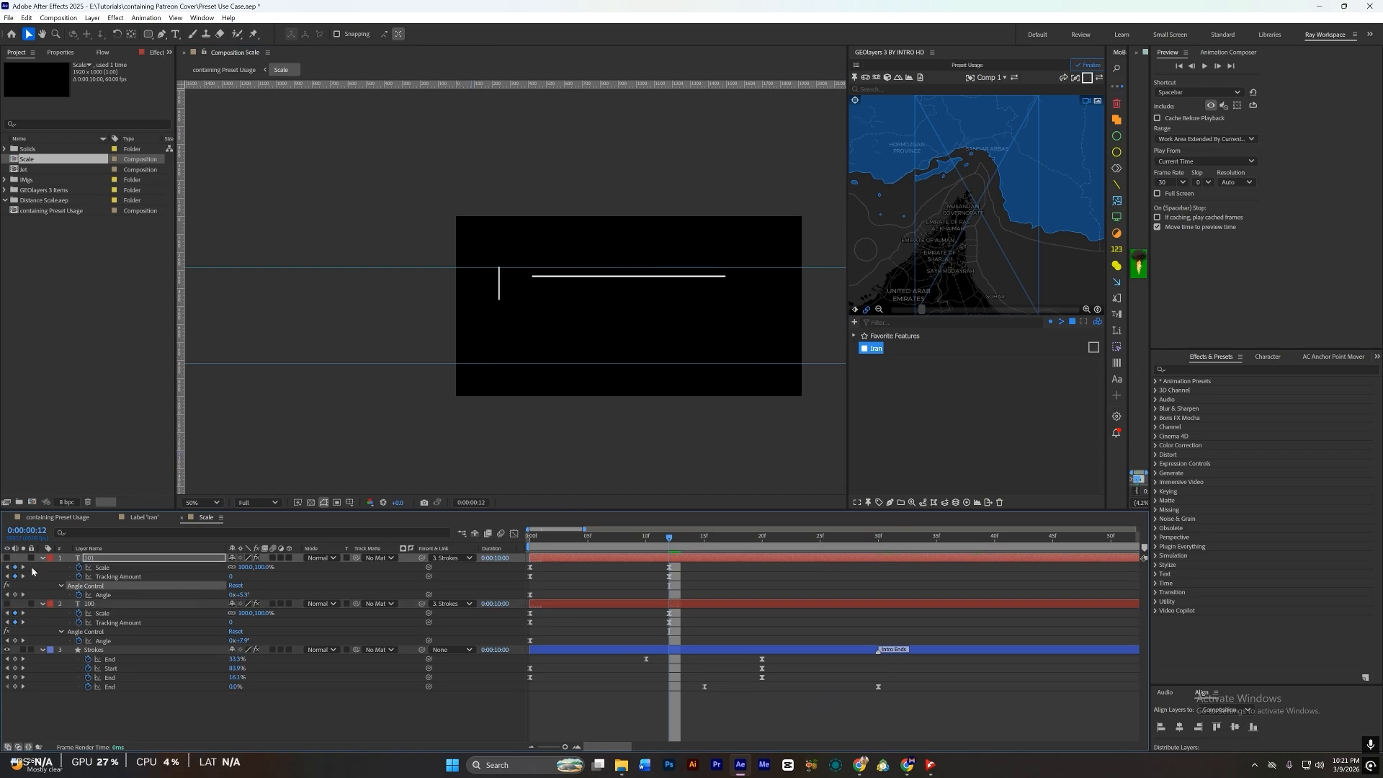
click(7, 604)
mouse_move(242, 642)
mouse_down()
mouse_move(271, 642)
mouse_move(251, 642)
mouse_up()
click(524, 671)
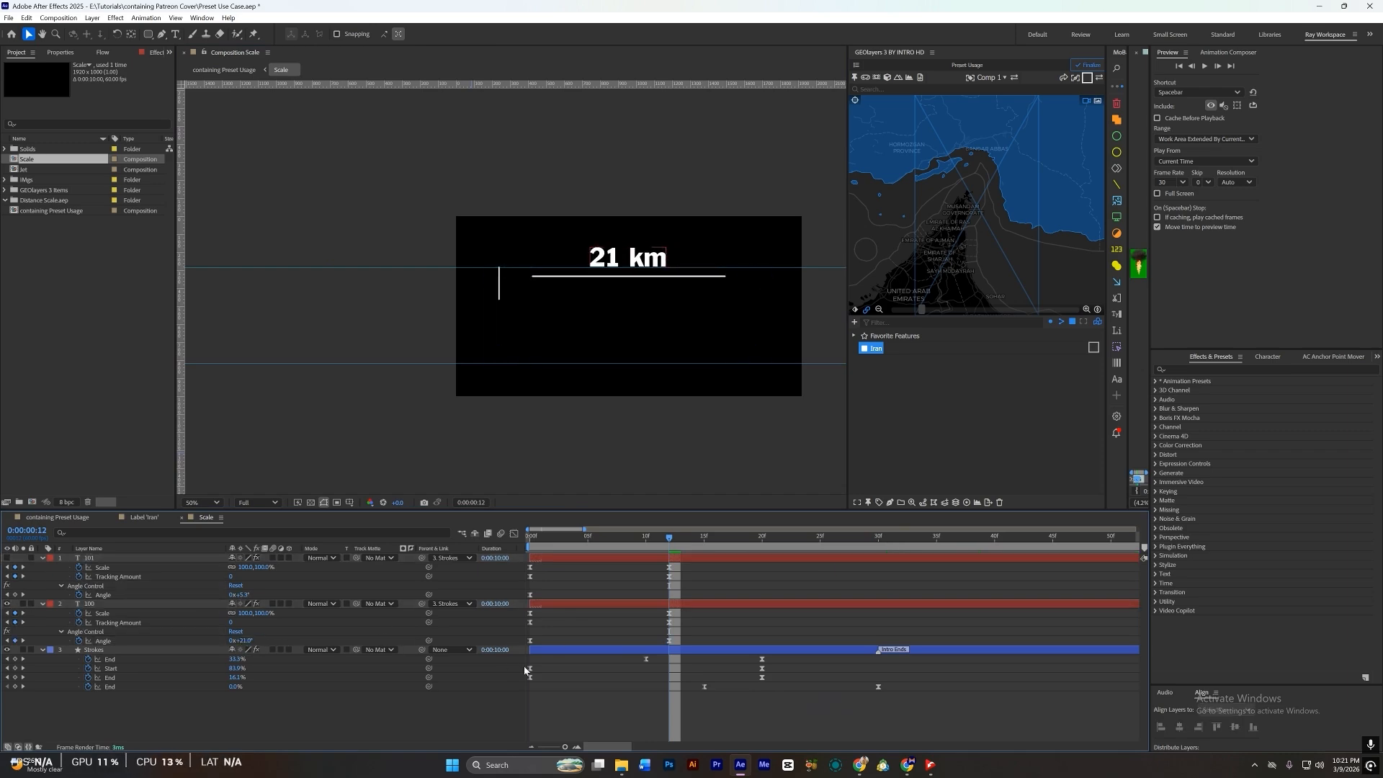
Step: Play the Scale animation from its start, and shrink the Scale layer to fit the strait in the map composition
click(529, 538)
key(space)
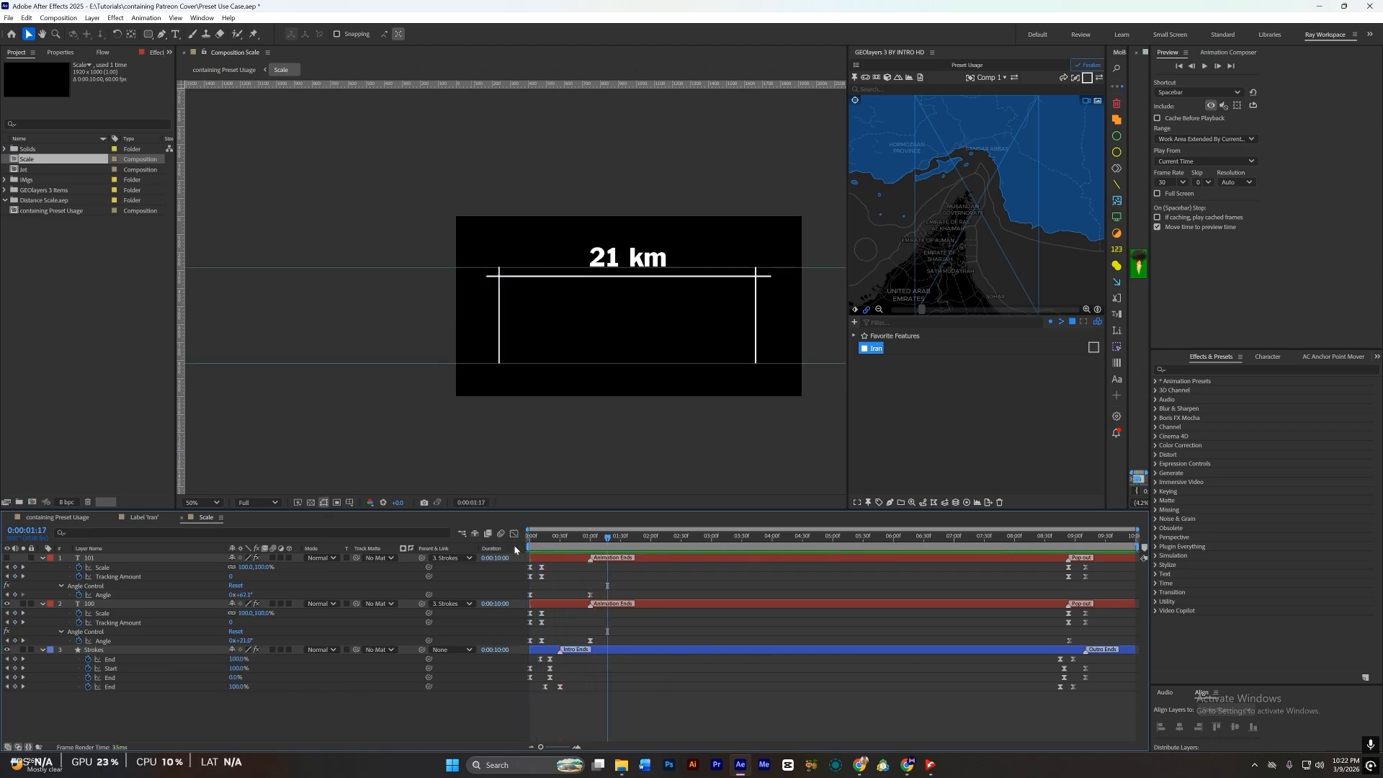
click(58, 517)
key(u)
key(s)
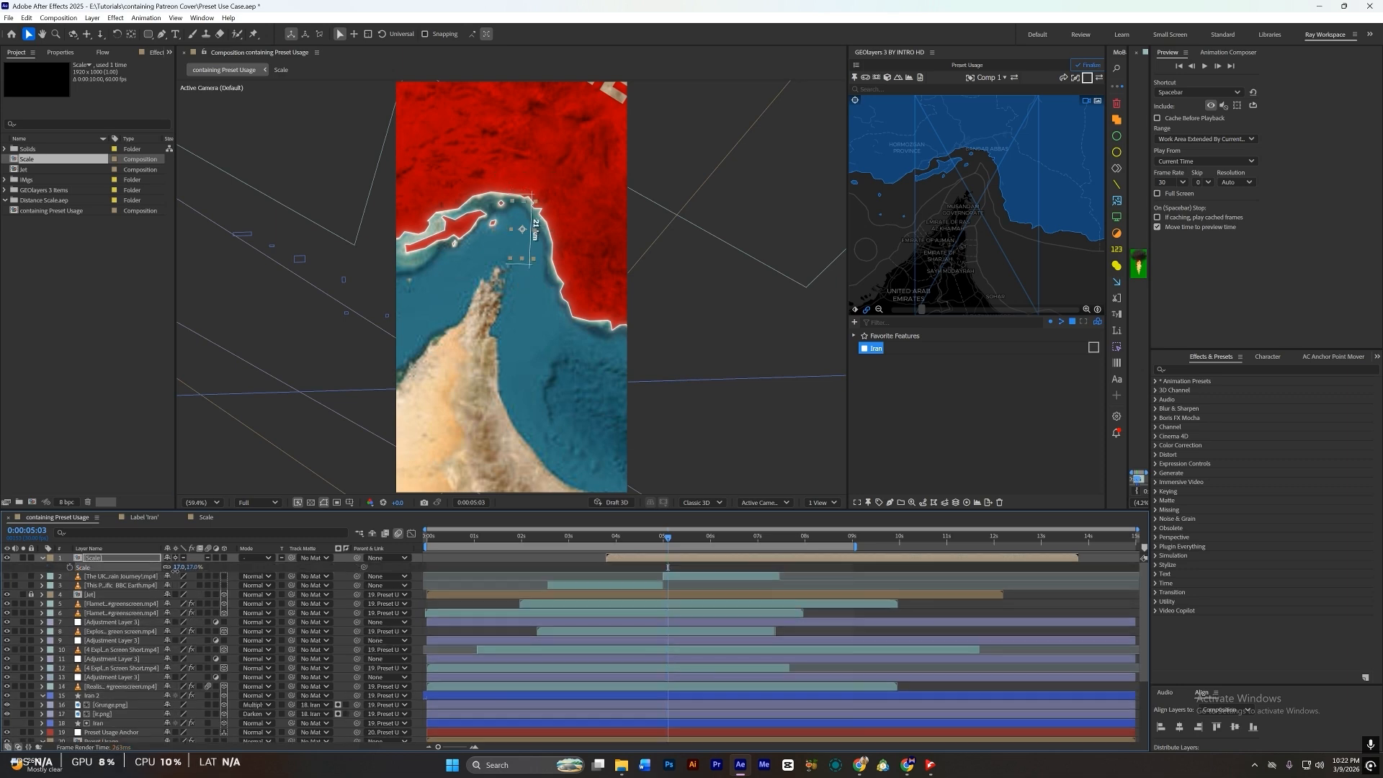
Step: Open the Scale composition, expand the contents of its Strokes layer and hide Shape 3
double_click(101, 558)
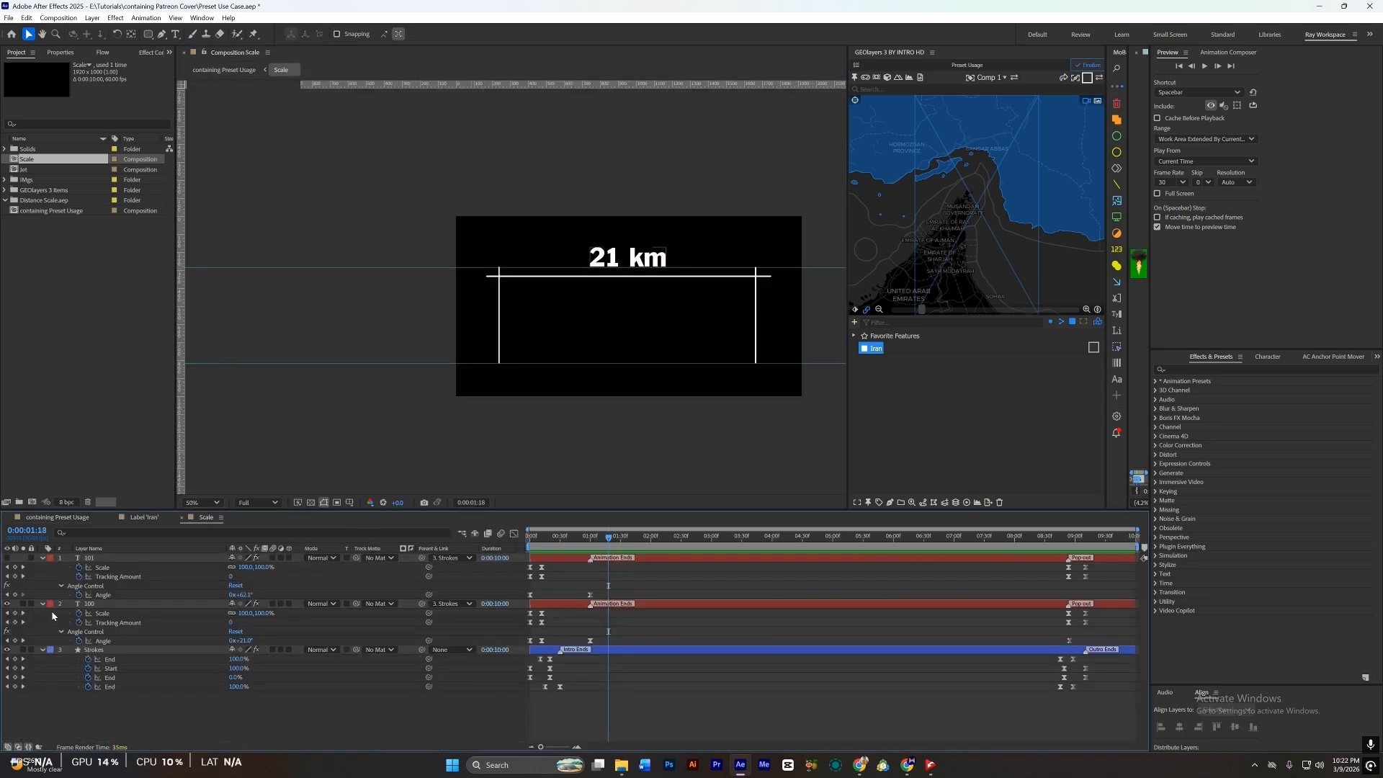
click(40, 649)
double_click(42, 649)
click(61, 667)
click(60, 677)
scroll(79, 687, down, 2)
click(7, 619)
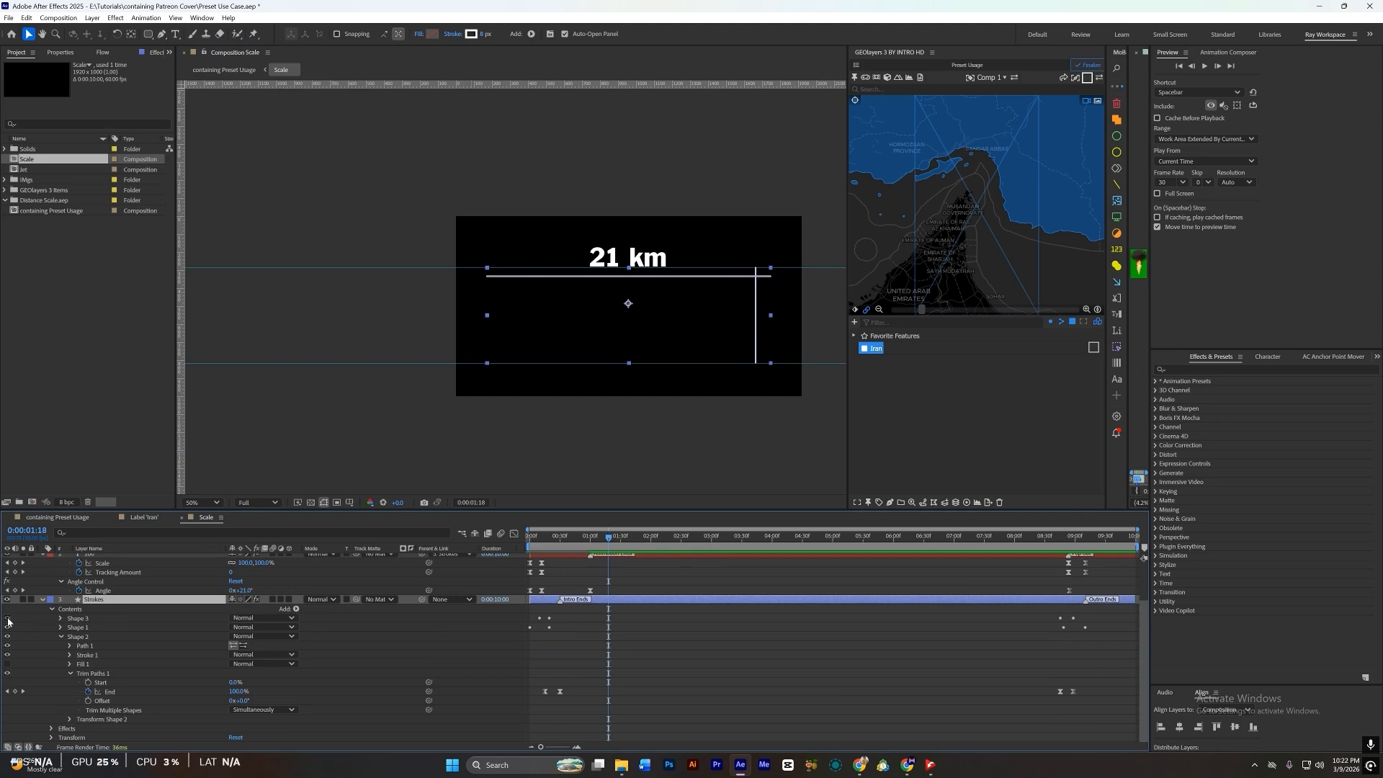
Step: Reposition the Scale layer across the strait in the map composition, reduce its scale to 24% and make it a 3D layer
click(69, 519)
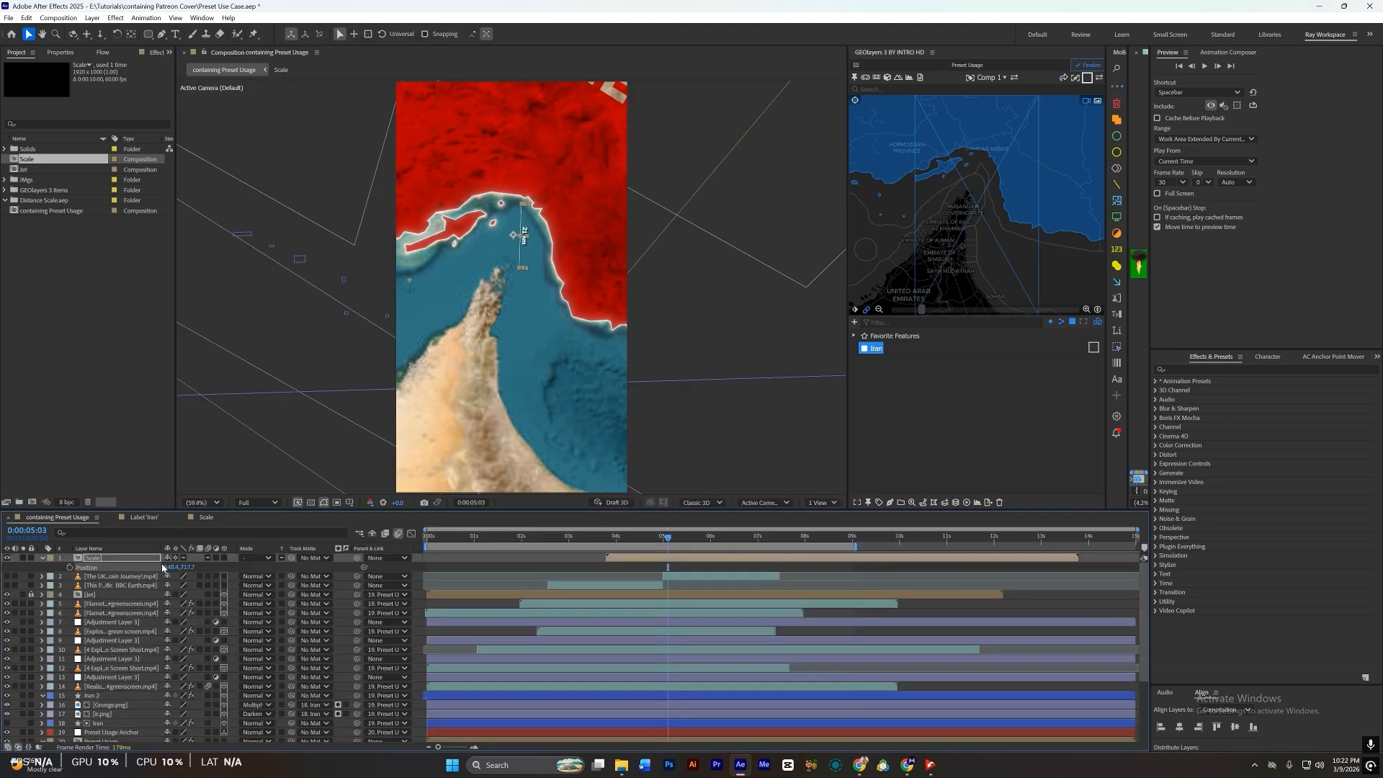
key(s)
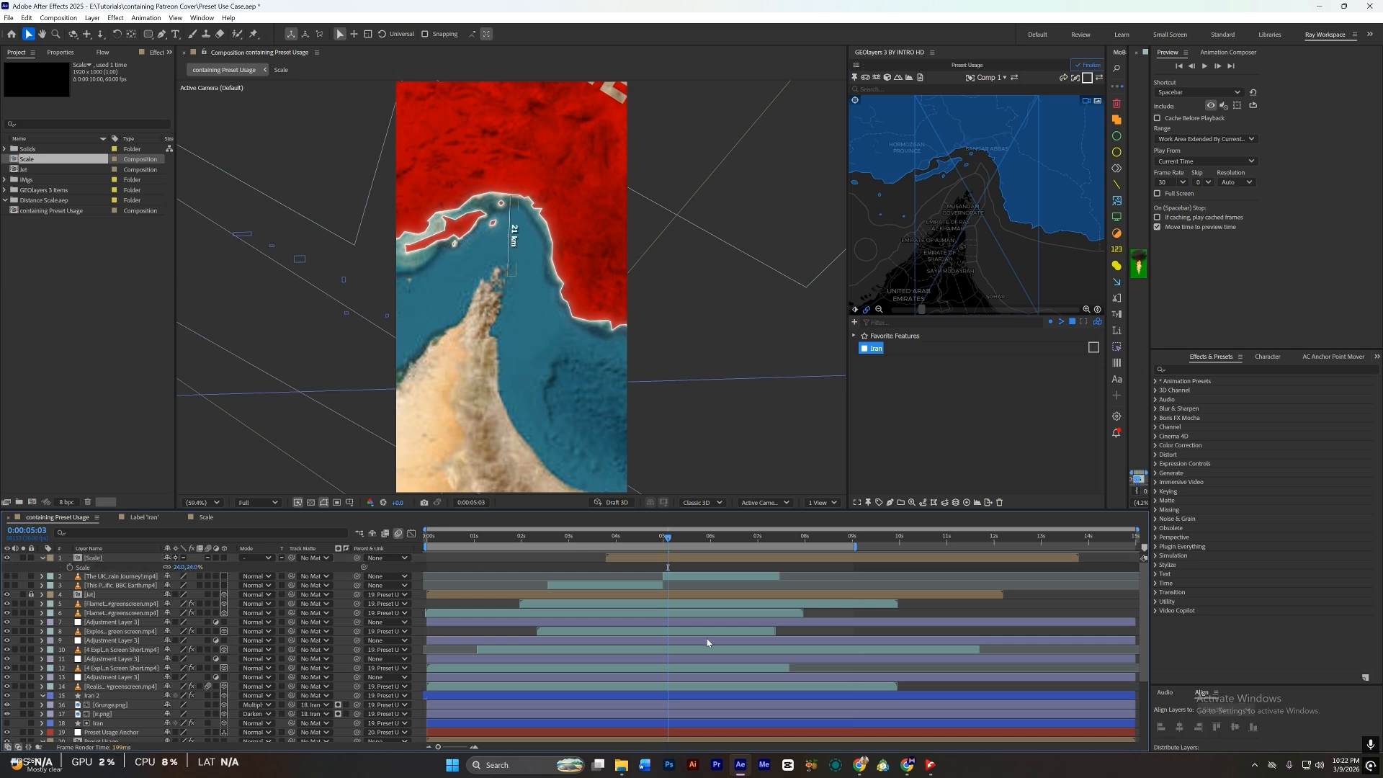
click(223, 558)
drag(337, 580, 121, 670)
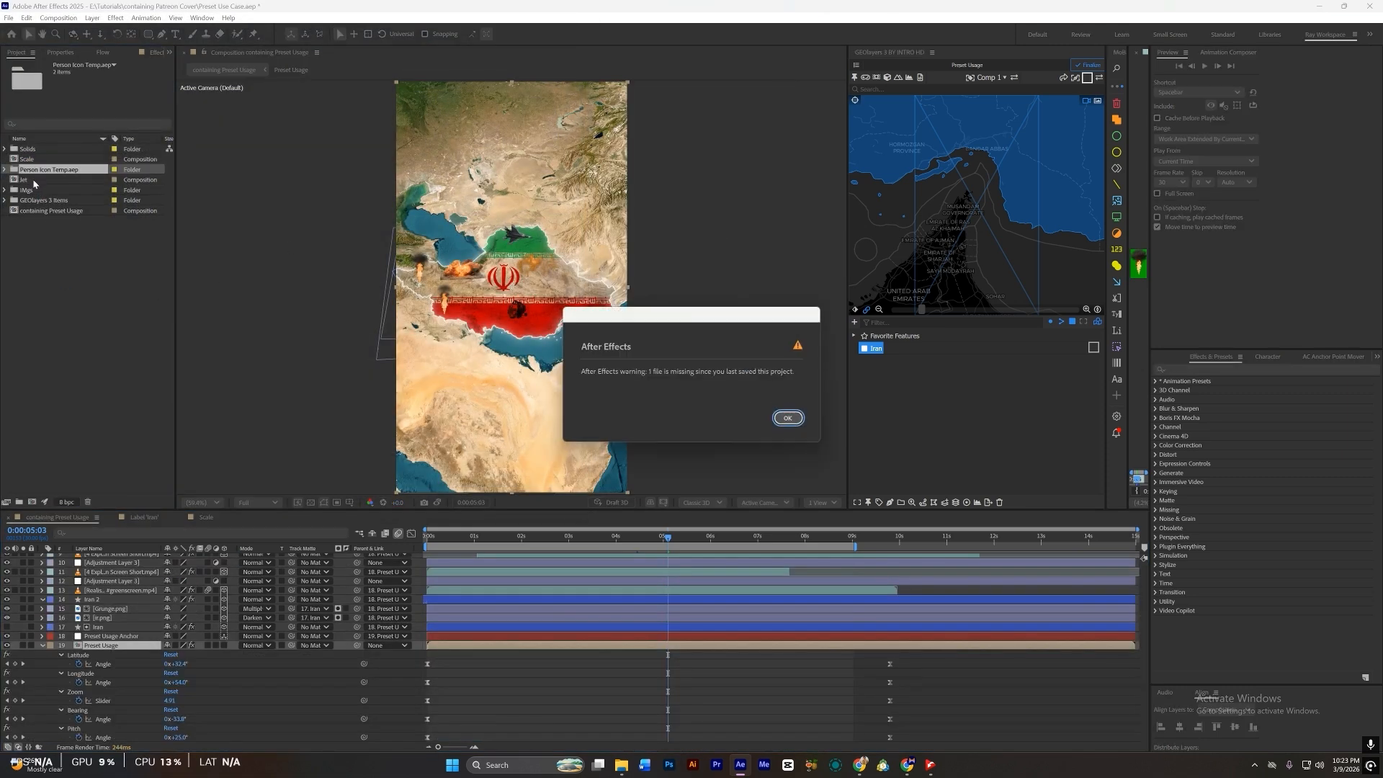
Step: Dismiss the missing-file warning and delete the imported Person Icon Temp.aep folder from the project
key(Return)
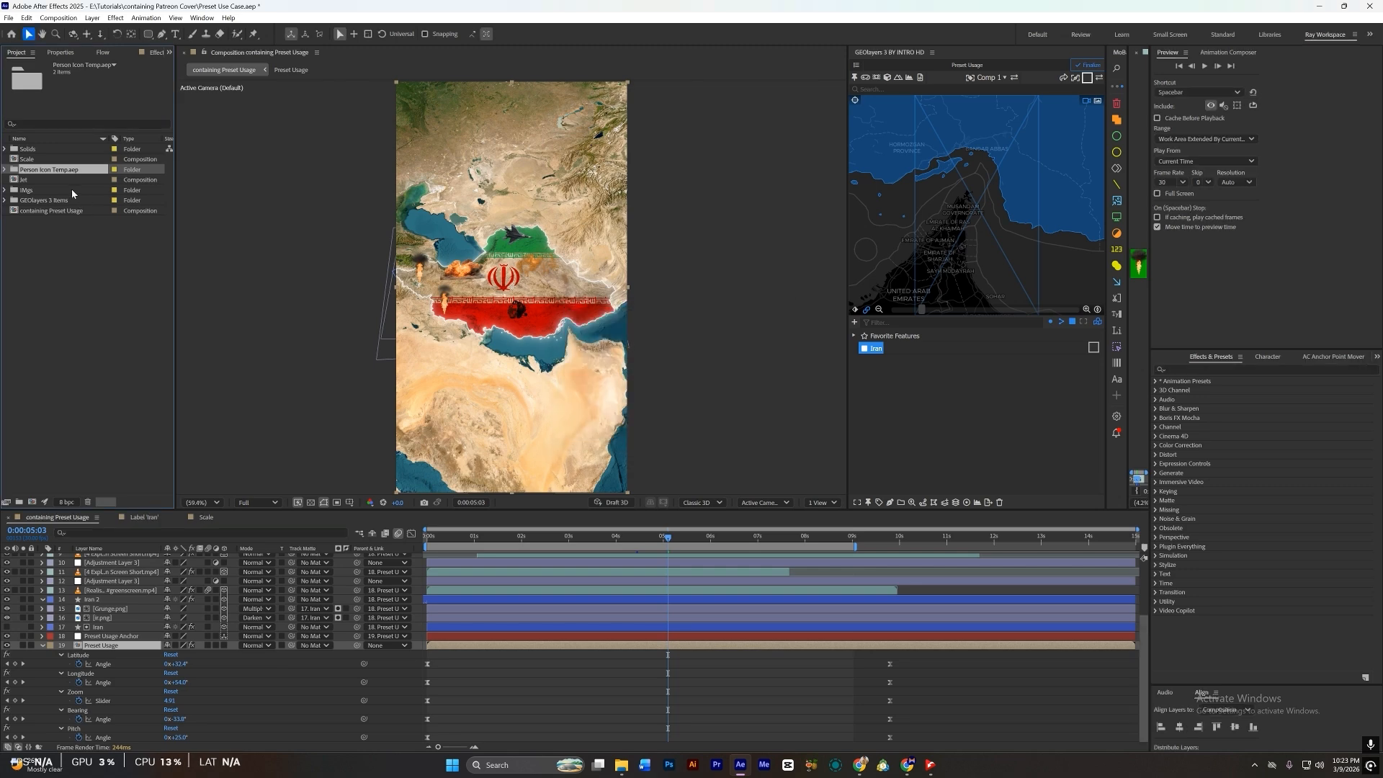
key(Delete)
key(Return)
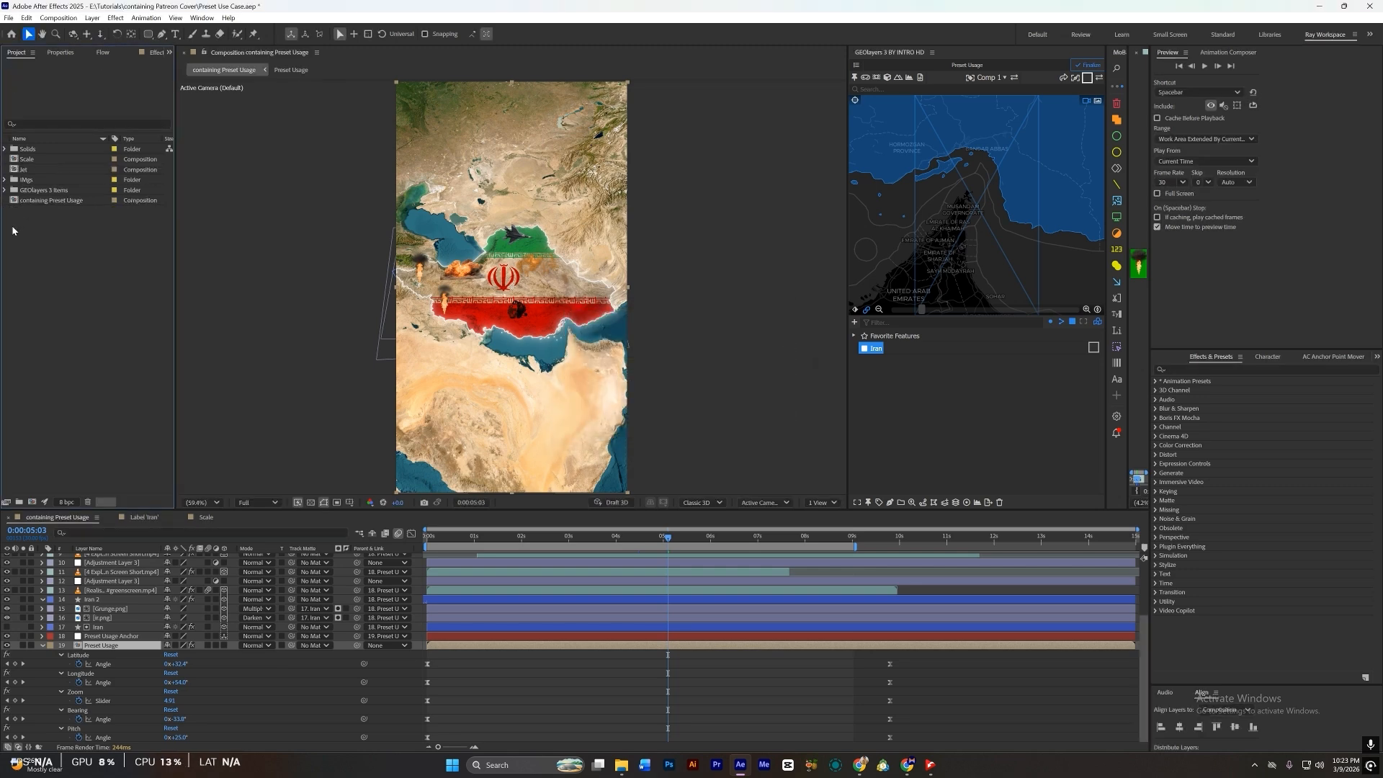
Step: Import Person Name Icon.aep from the Templates folder and open its Person Icon composition
double_click(51, 230)
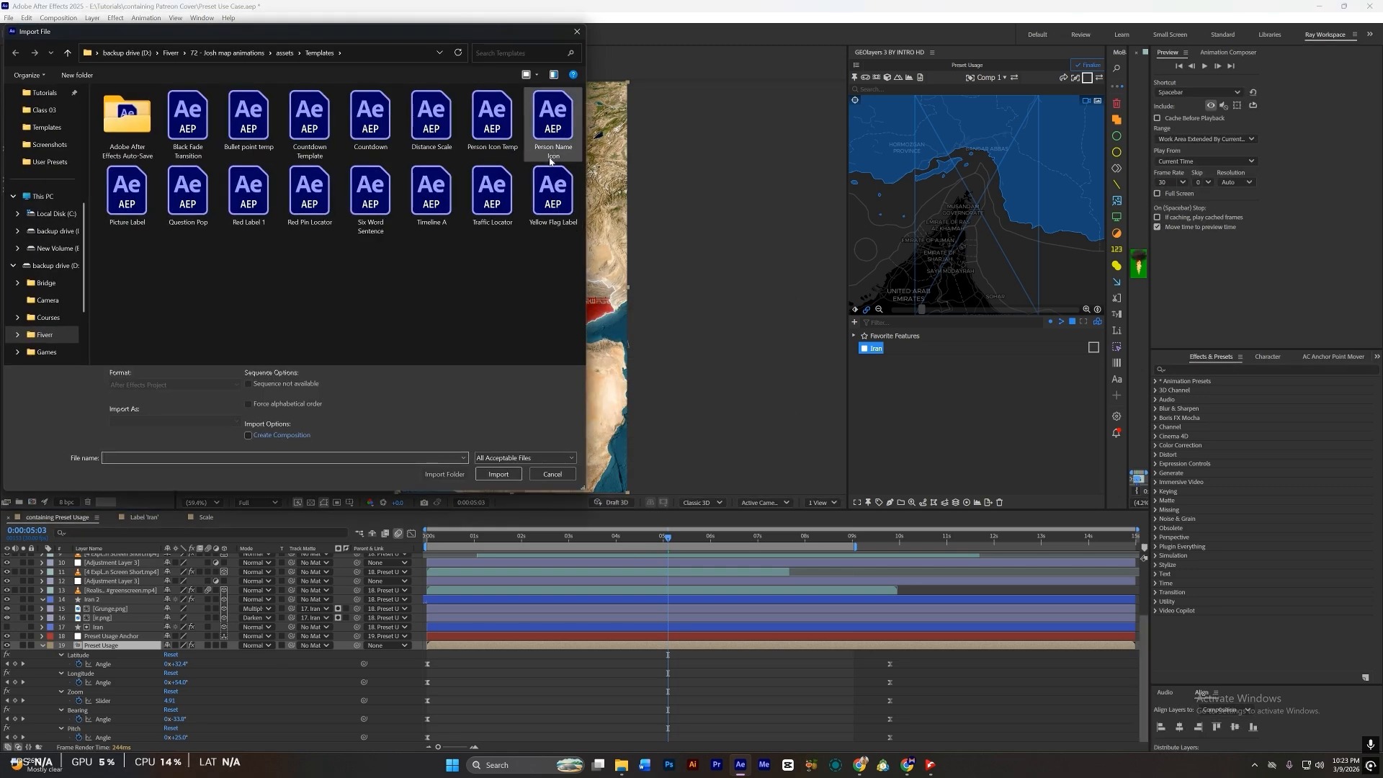
double_click(555, 130)
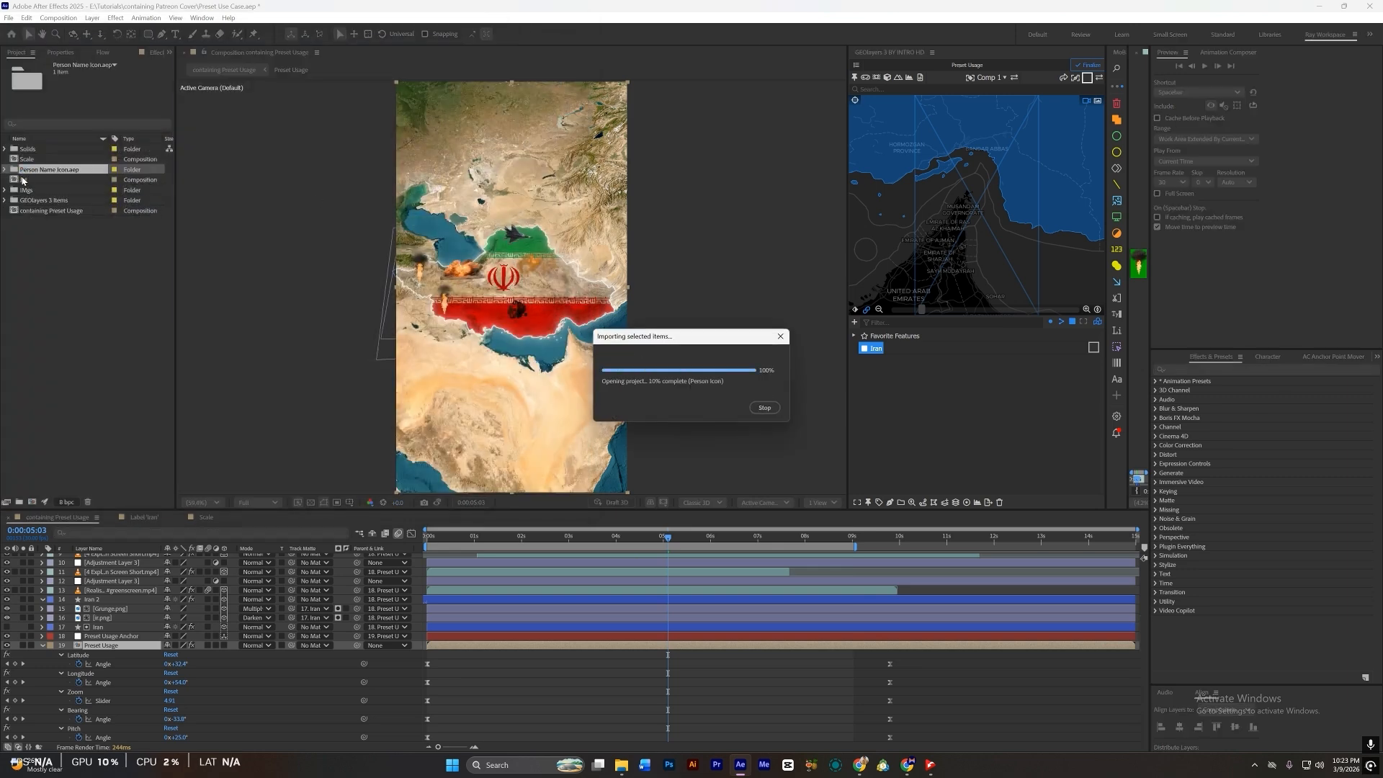
click(5, 170)
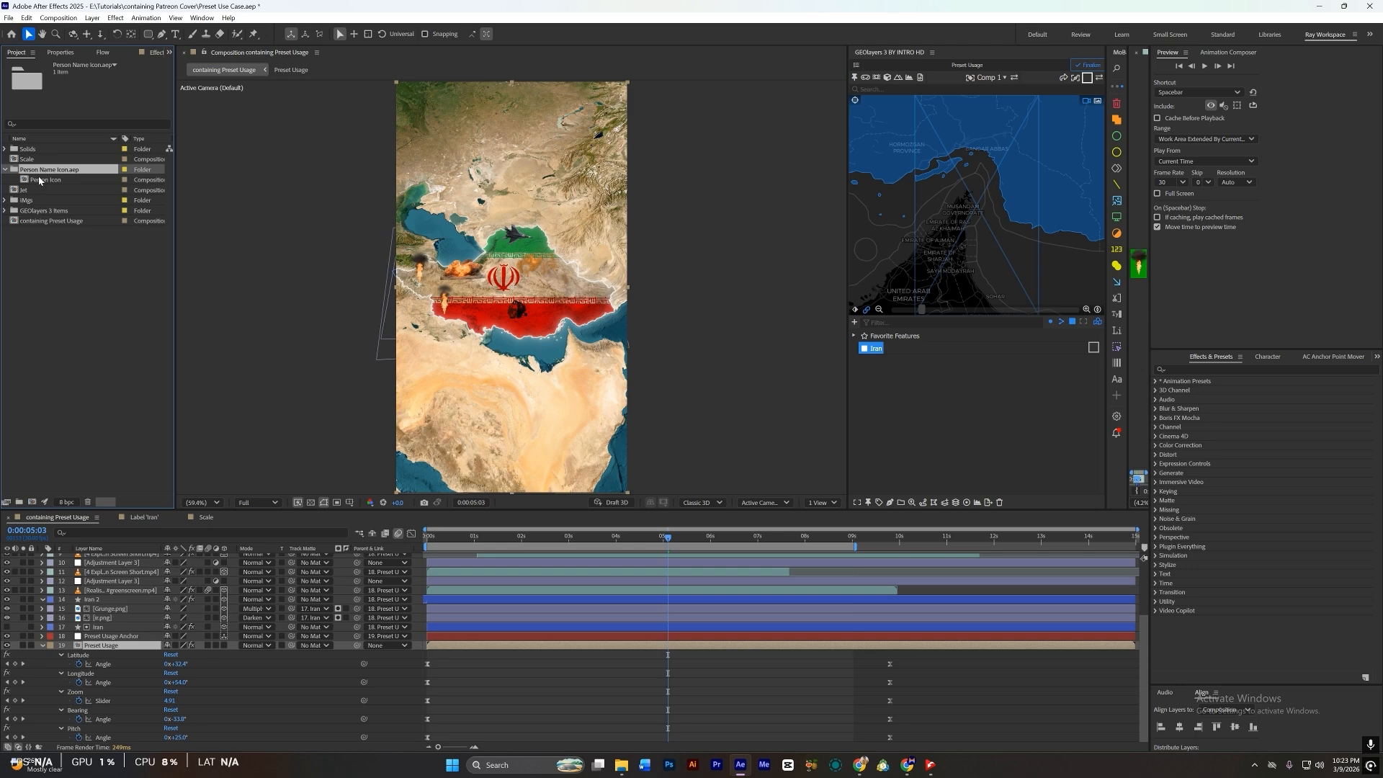
double_click(40, 180)
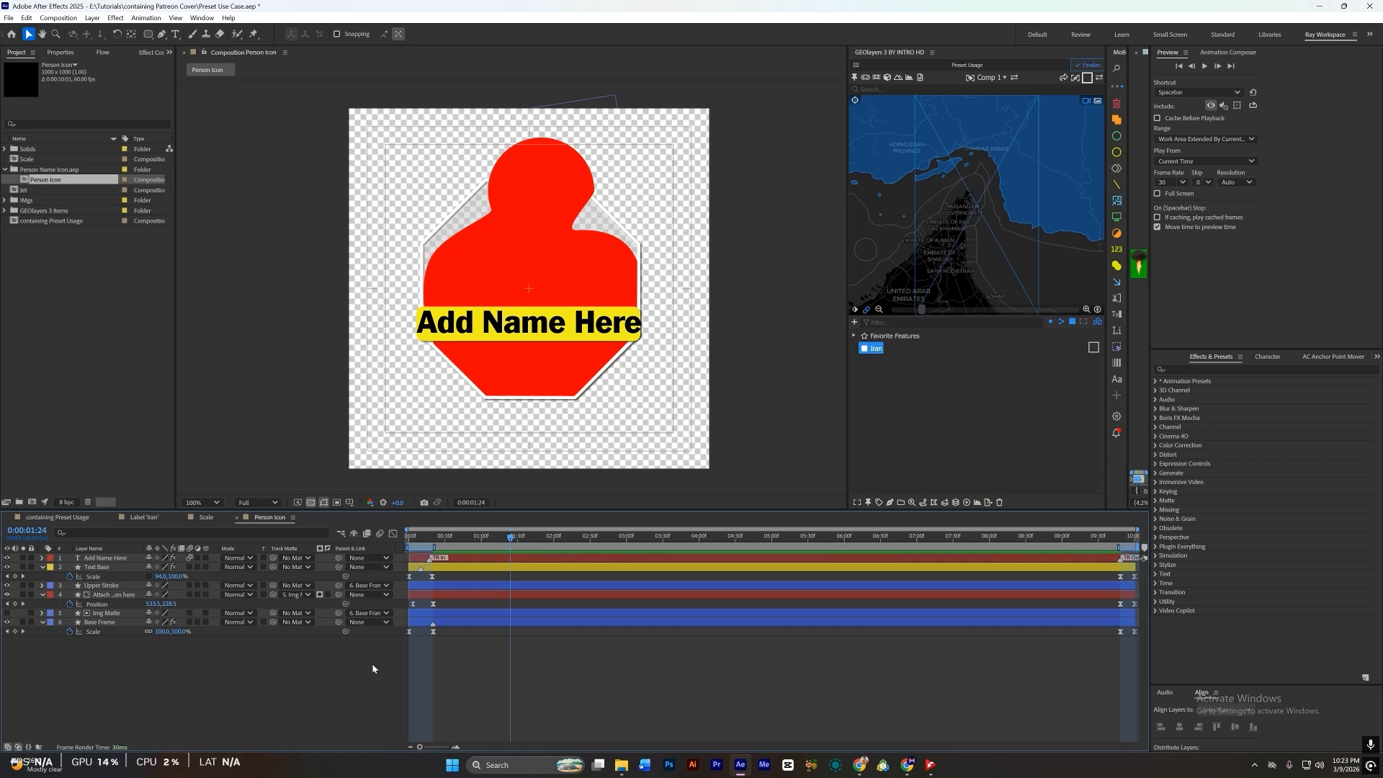
Step: Import modi.png from the Downloads folder and place it just below the Upper Stroke layer in the Person Icon composition
double_click(92, 312)
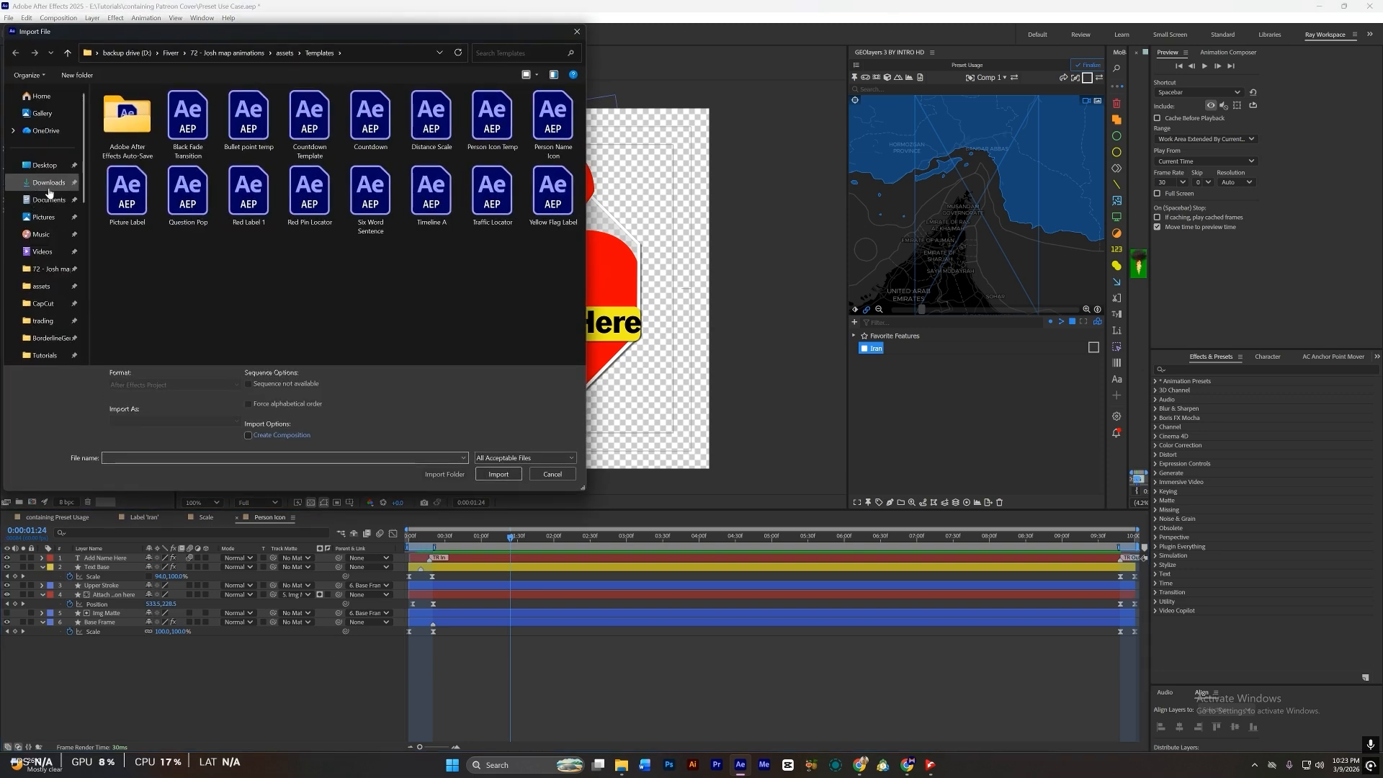
click(47, 183)
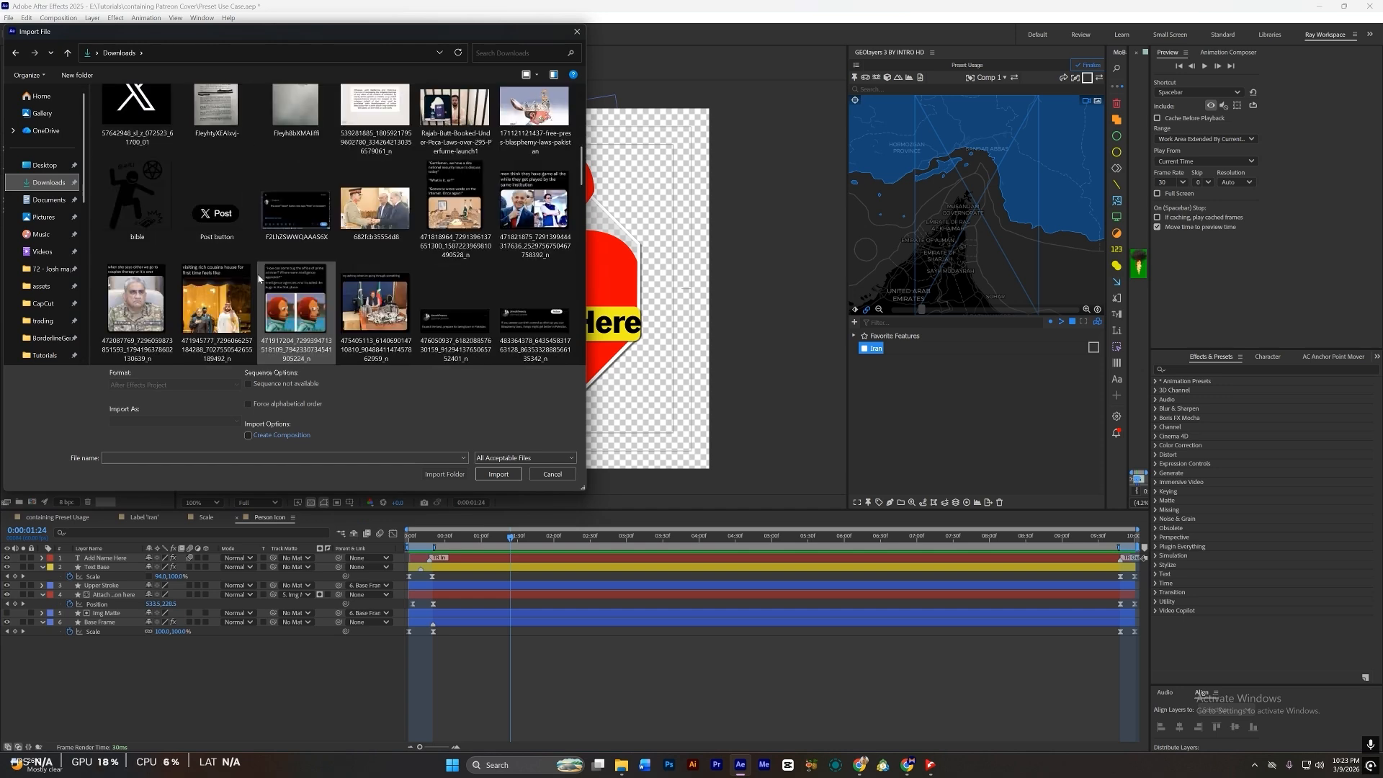
scroll(258, 278, down, 5)
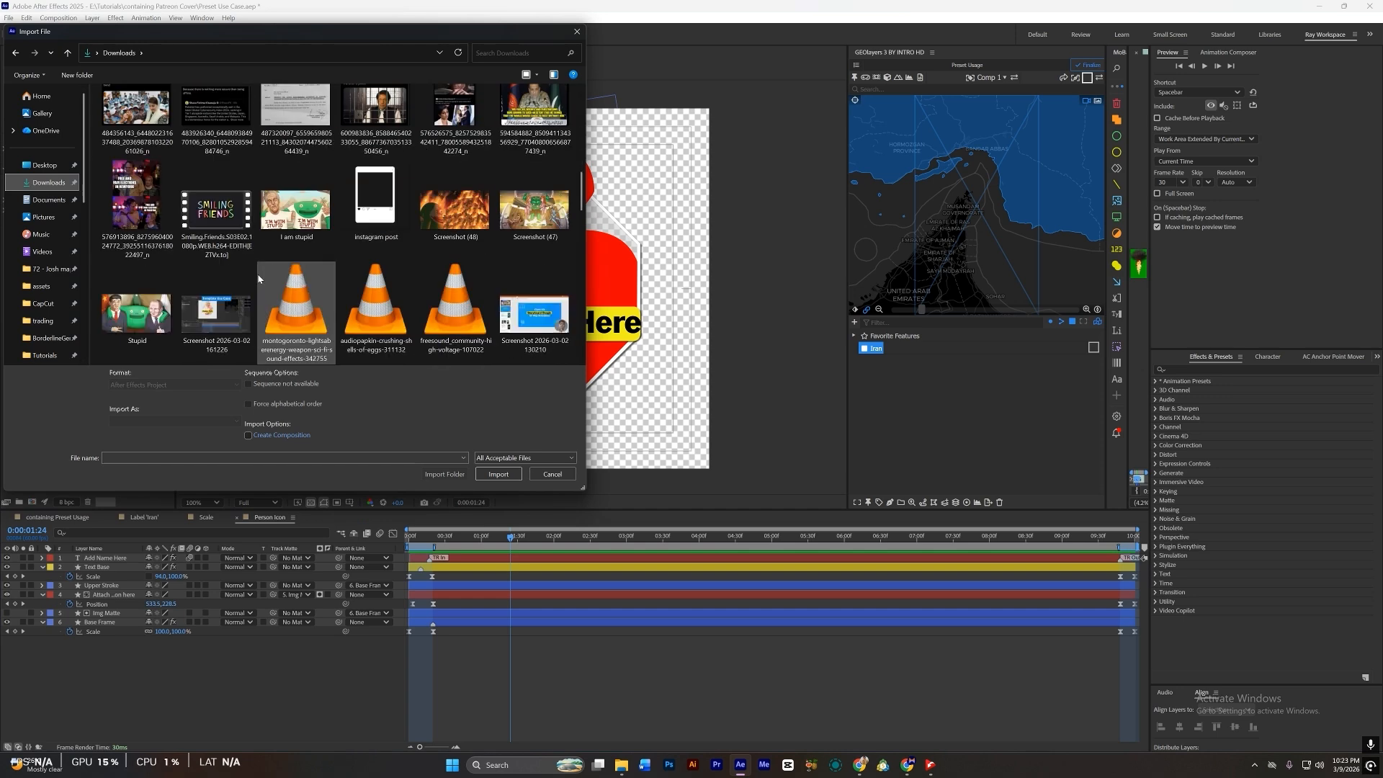
scroll(258, 279, down, 6)
click(317, 220)
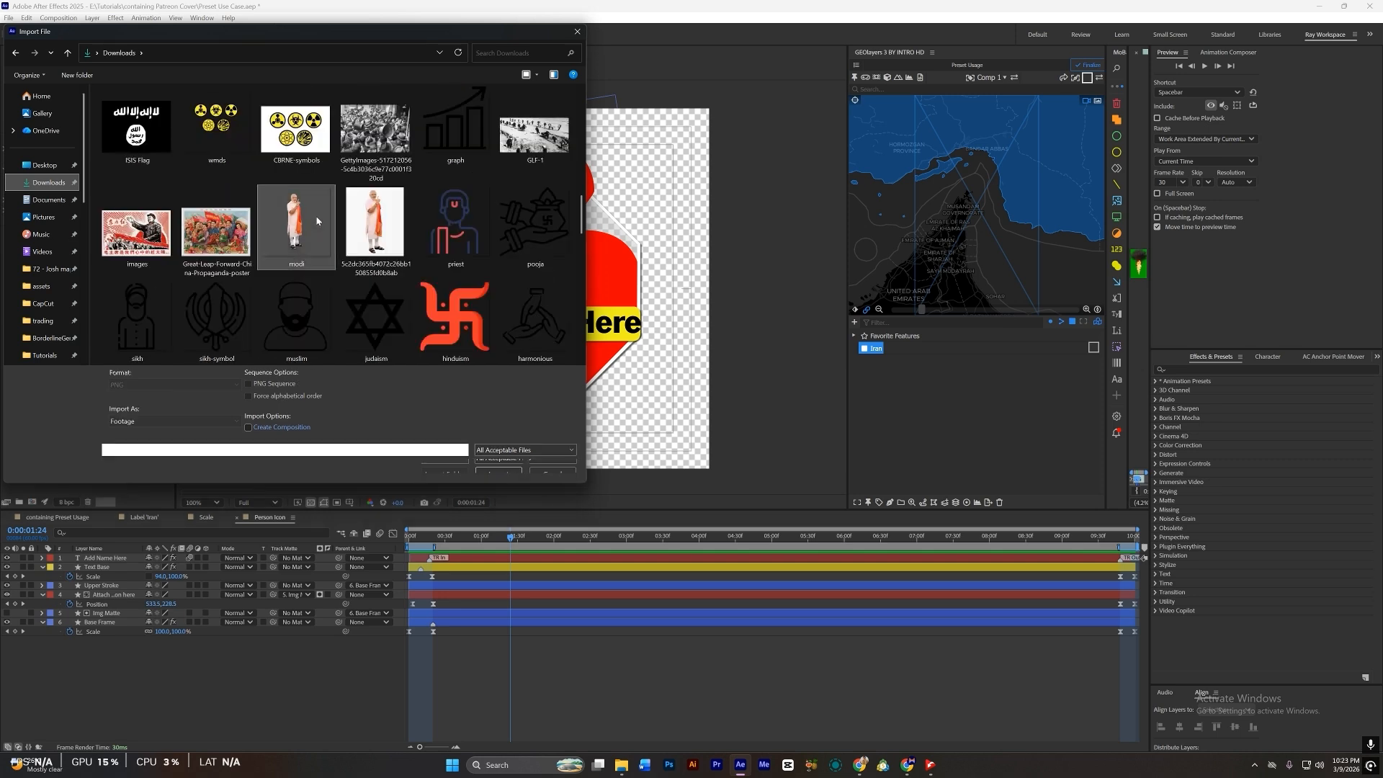
double_click(317, 220)
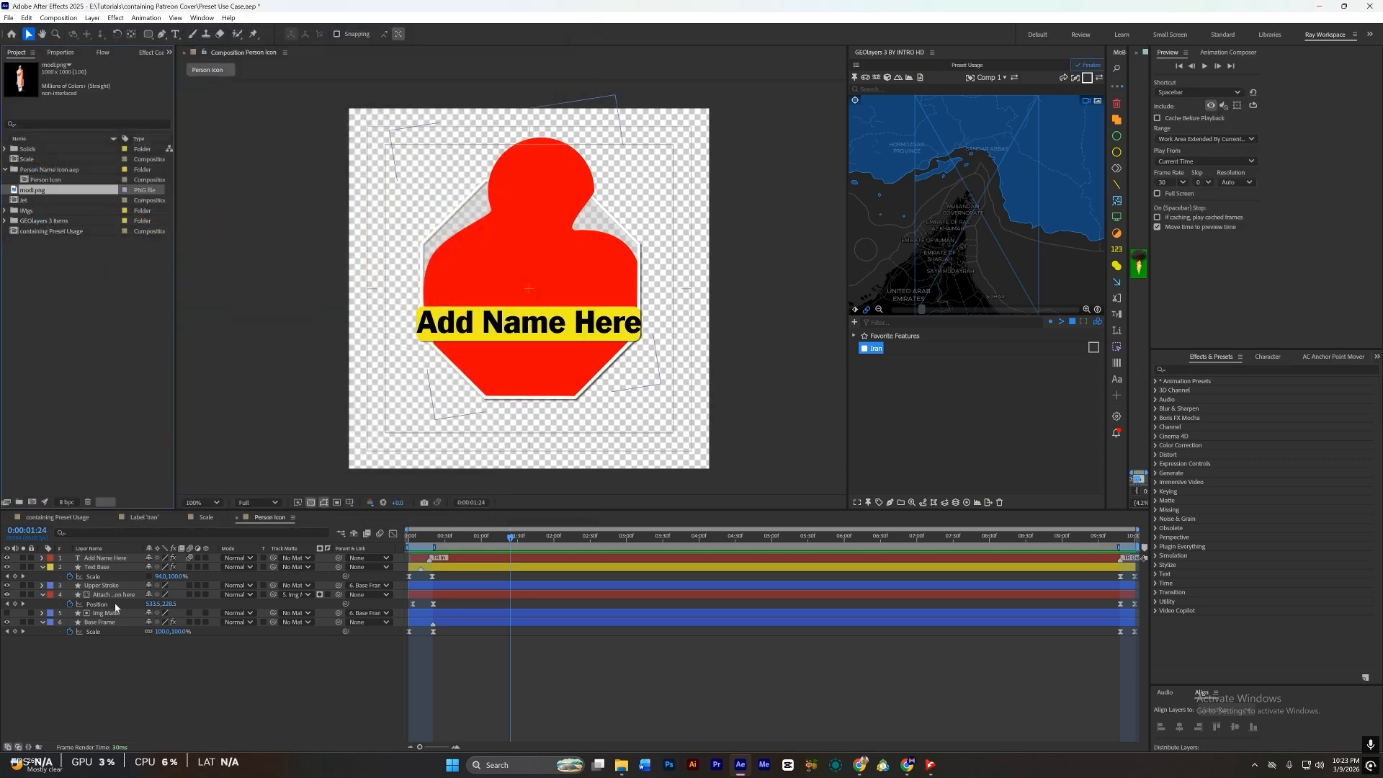
drag(106, 623, 102, 596)
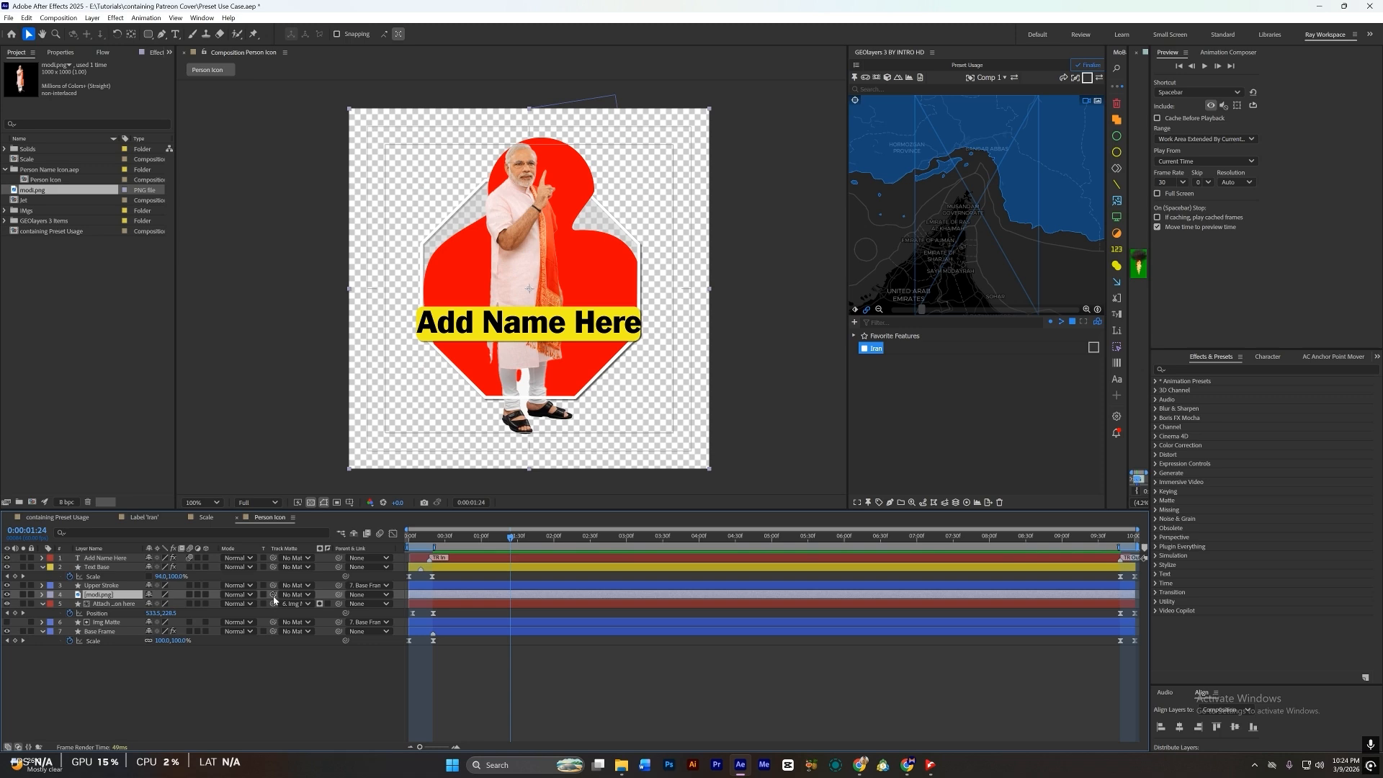
Step: Use Img Matte as the track matte of the modi.png layer and delete the red placeholder layer
drag(274, 594, 116, 626)
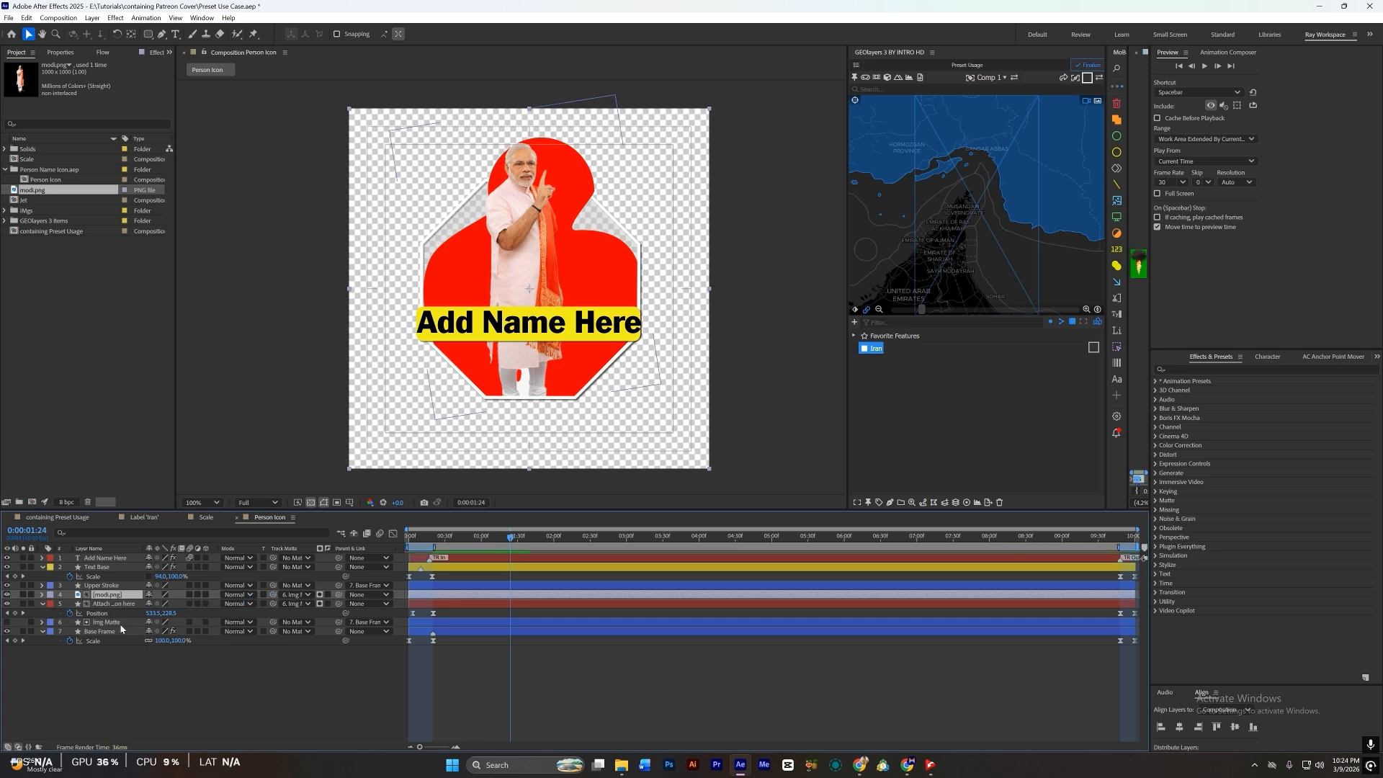
click(118, 606)
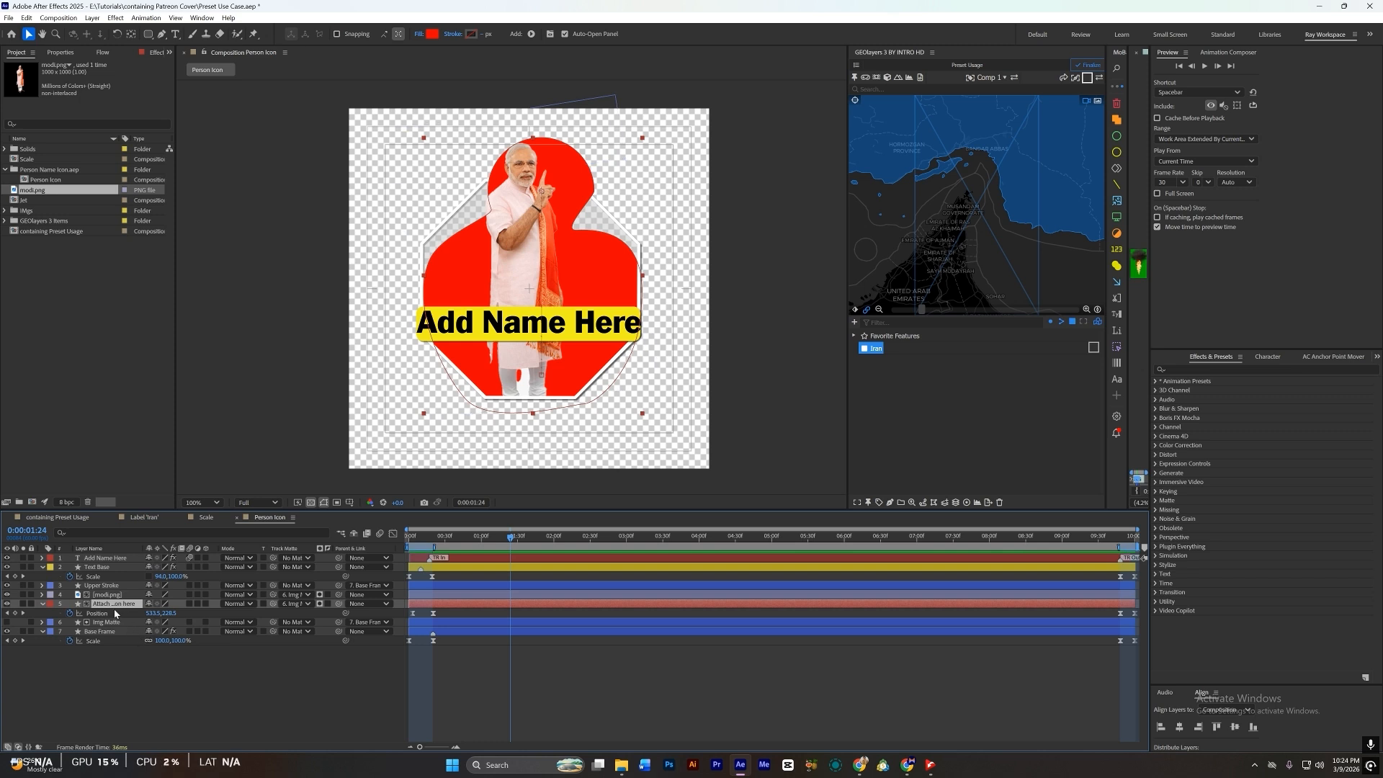
key(Delete)
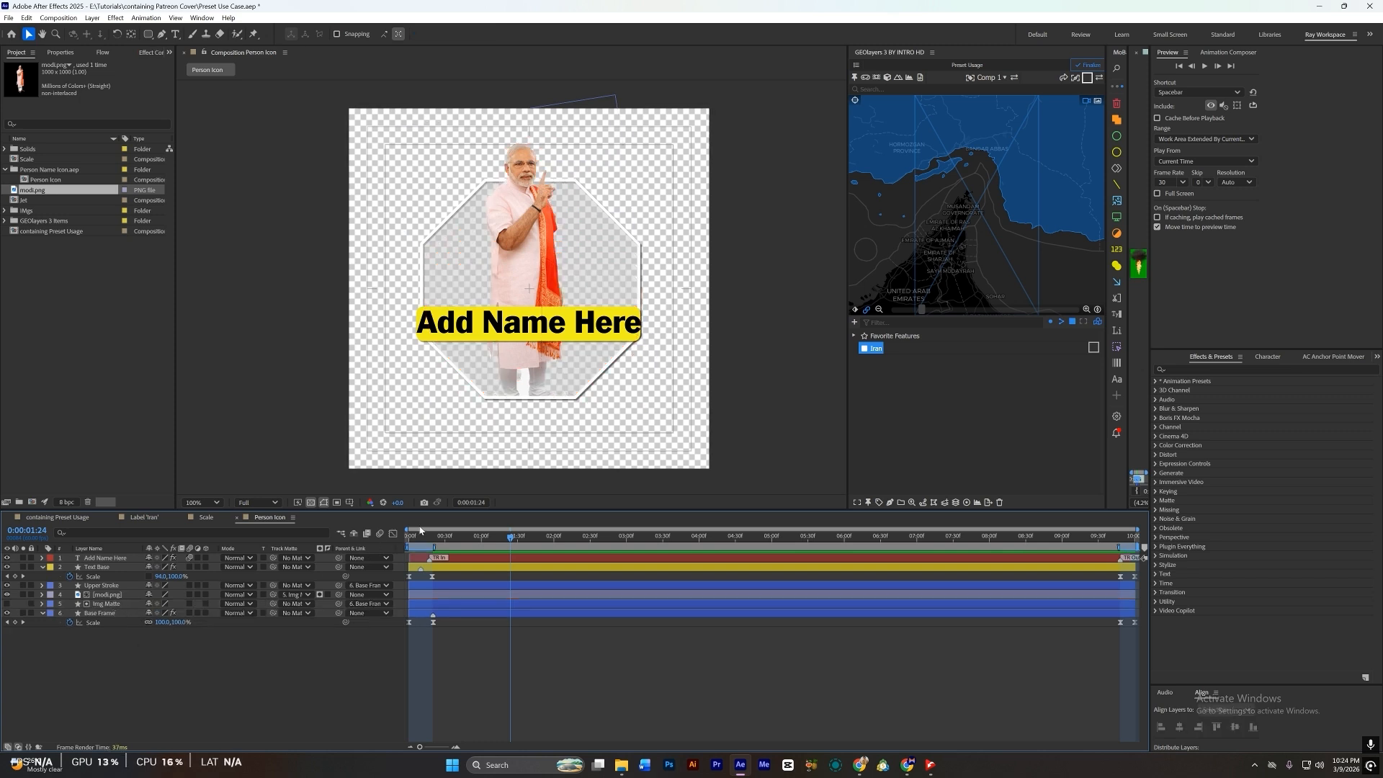
Step: At frame 19, enlarge the modi.png layer and position it so the head and shoulders fill the octagonal frame
click(433, 536)
drag(433, 538, 432, 538)
click(109, 595)
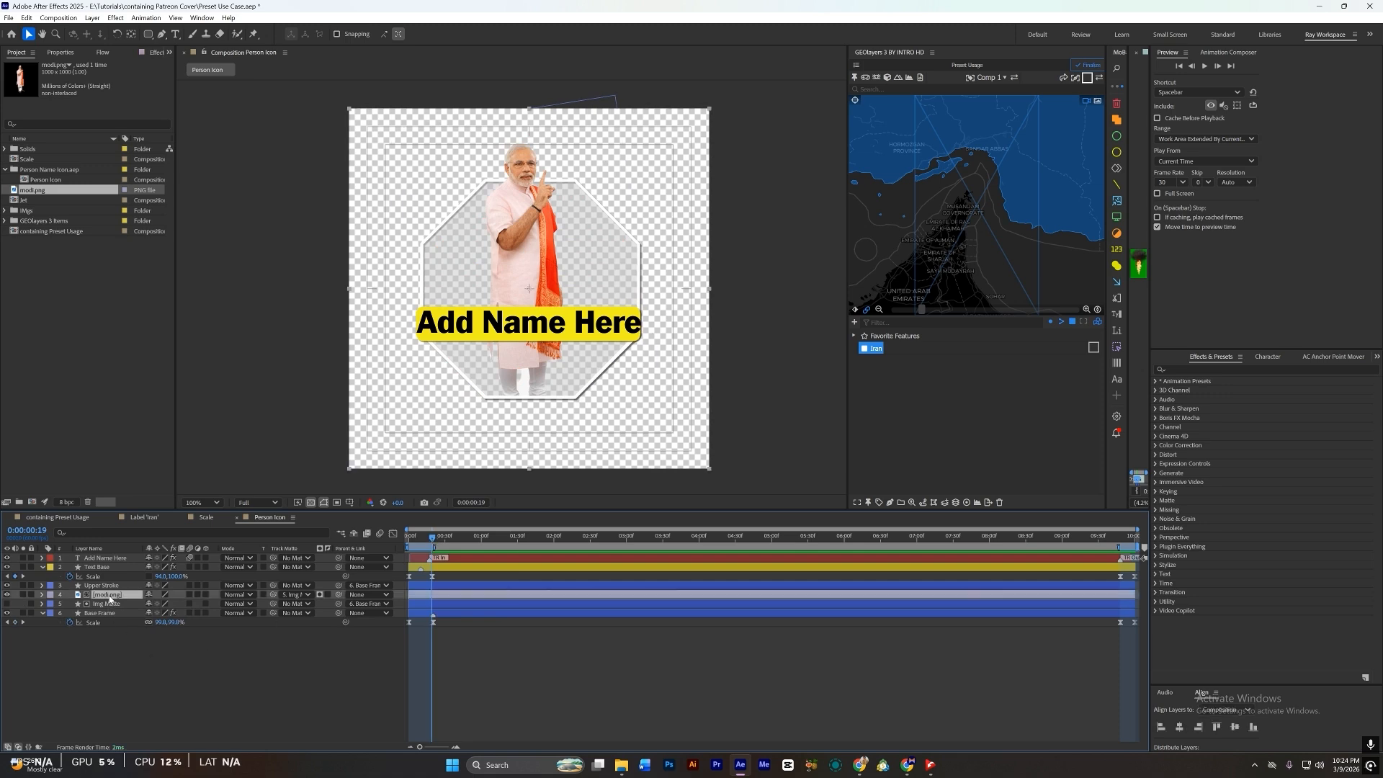
key(s)
drag(161, 607, 566, 531)
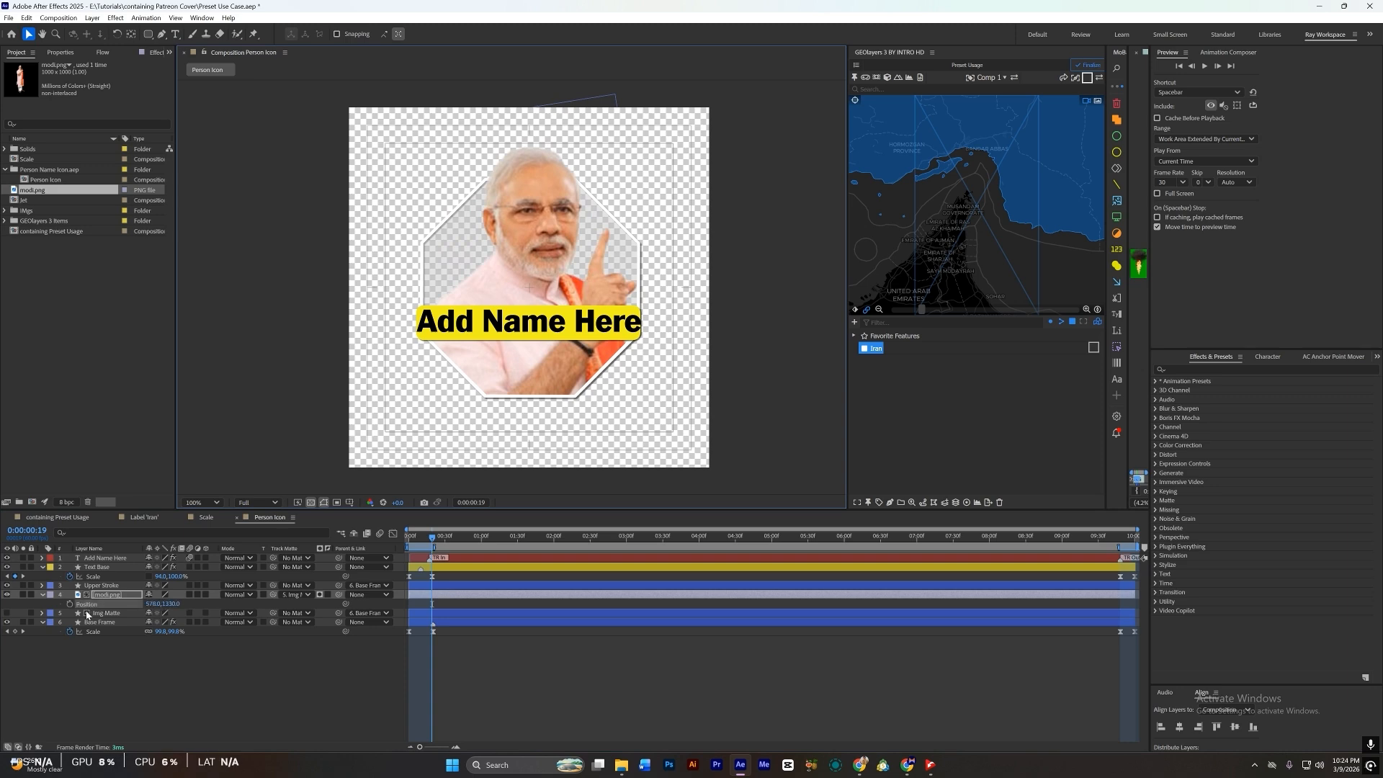
Step: Make the modi.png layer 3D and keyframe its position to rise from below the frame between frames 0 and 20
click(206, 594)
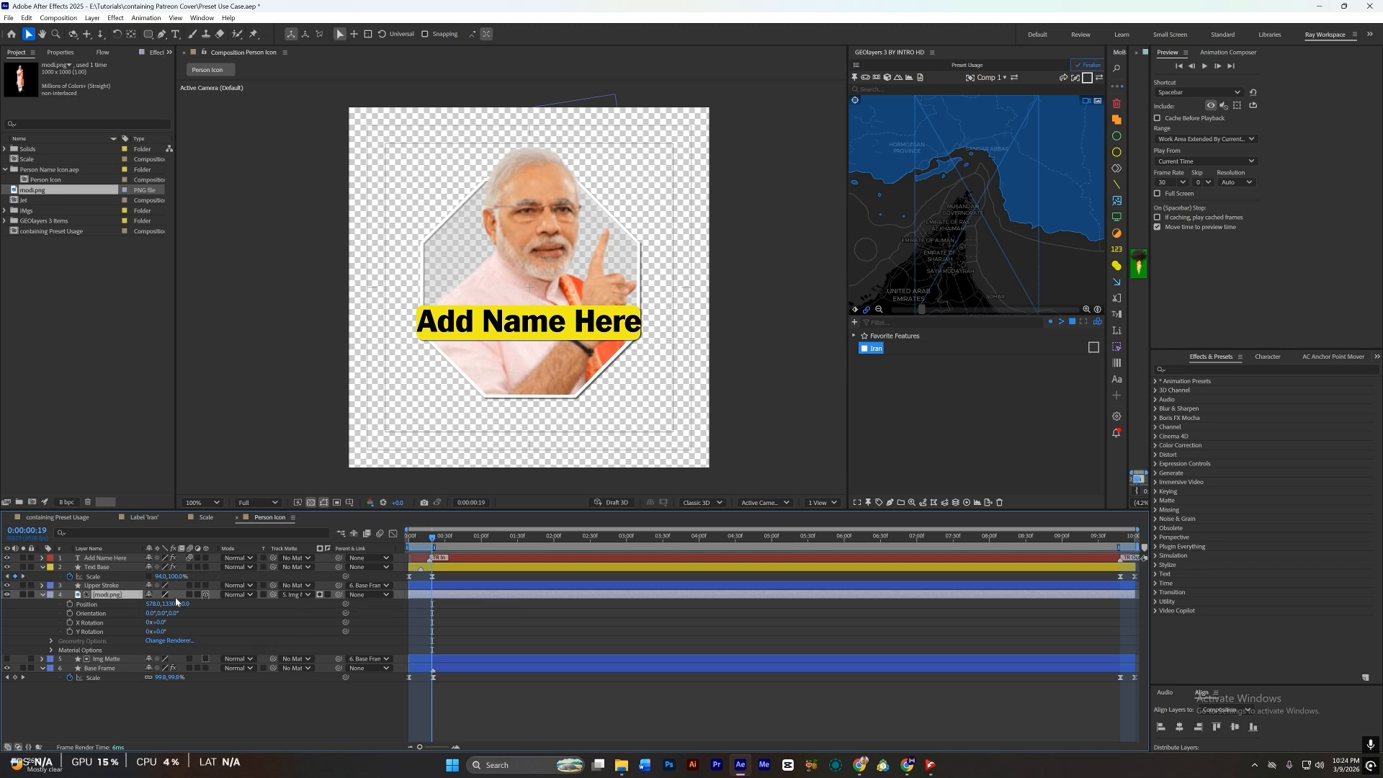
drag(432, 538, 433, 539)
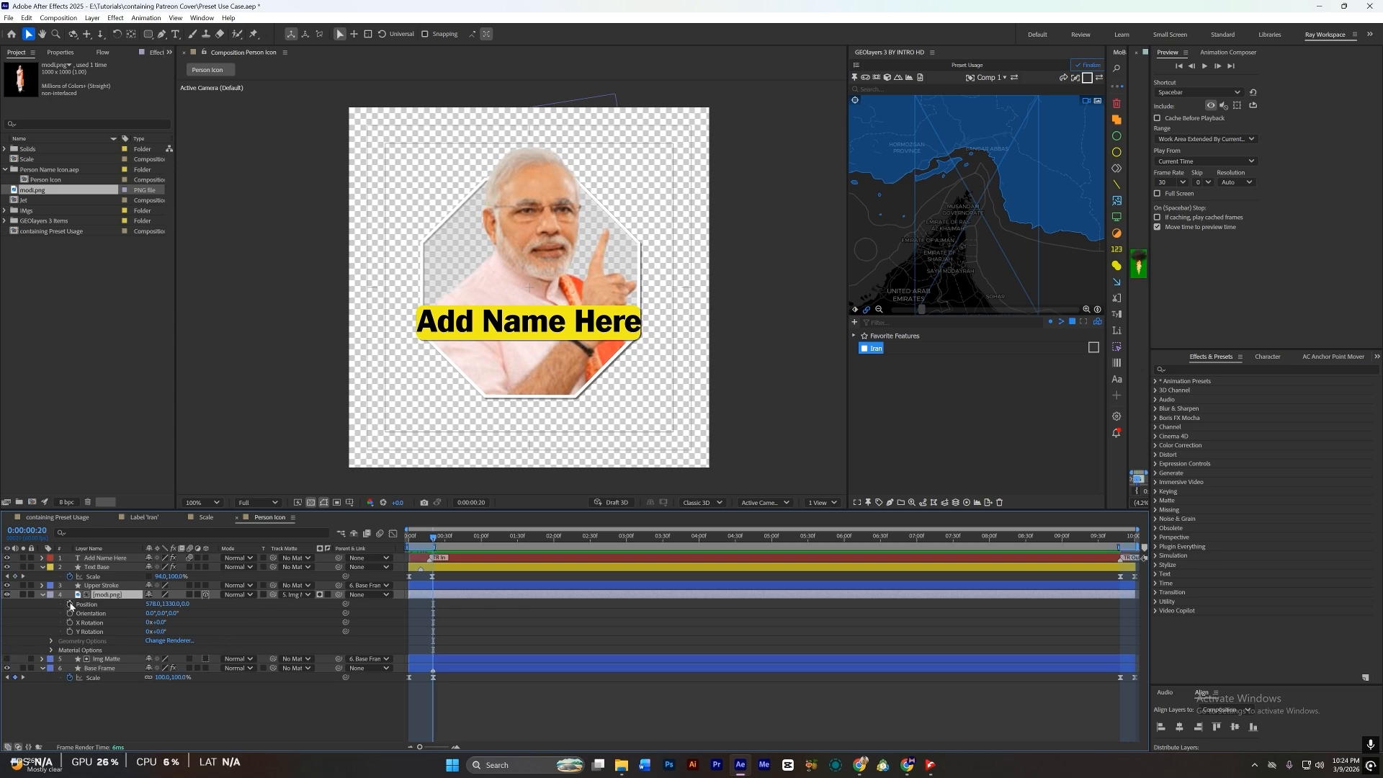
click(70, 603)
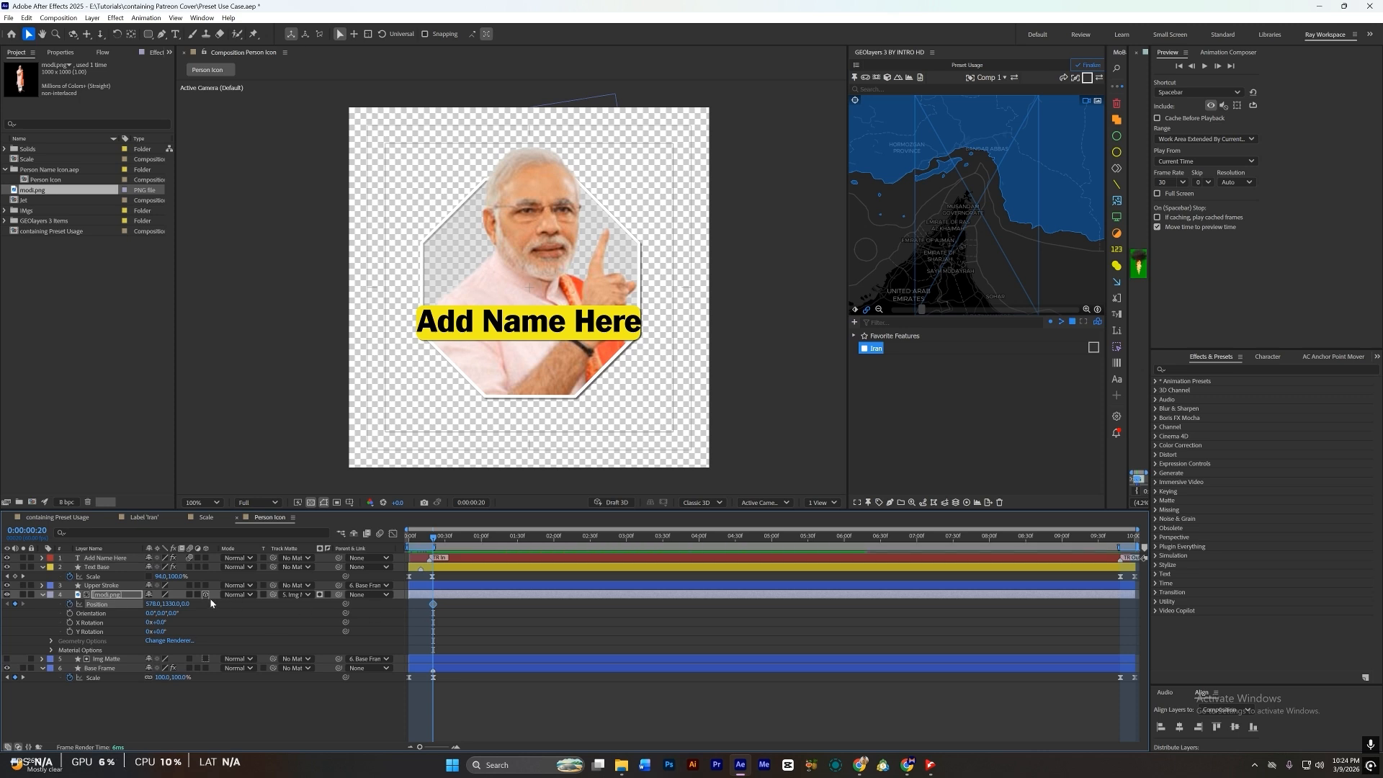
key(Home)
drag(175, 604, 401, 599)
Step: Apply Easy Ease to the portrait's position keyframes, with the second one slightly earlier, and play the animation from the start
key(space)
key(space)
key(equal)
key(equal)
key(equal)
key(F9)
drag(503, 538, 361, 584)
key(space)
key(space)
key(minus)
key(minus)
key(minus)
click(408, 540)
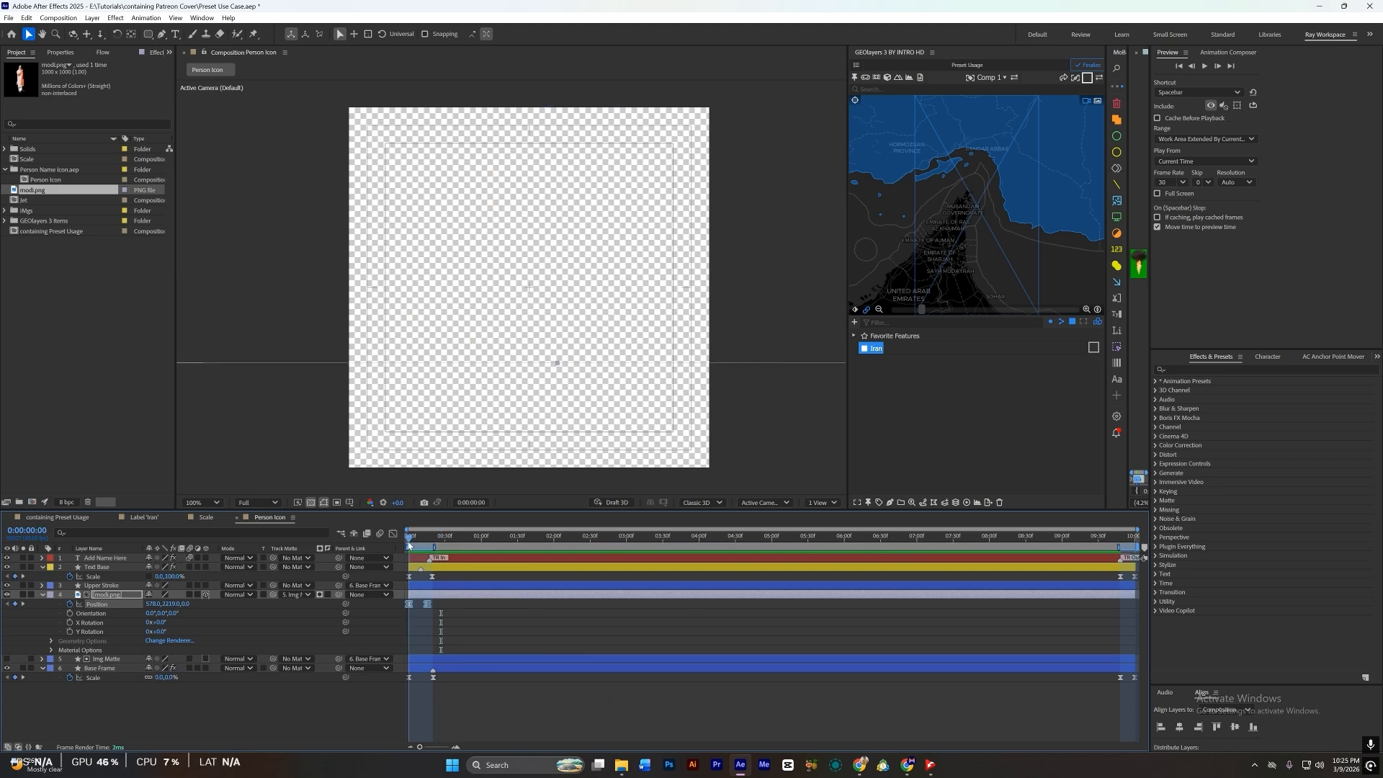
key(space)
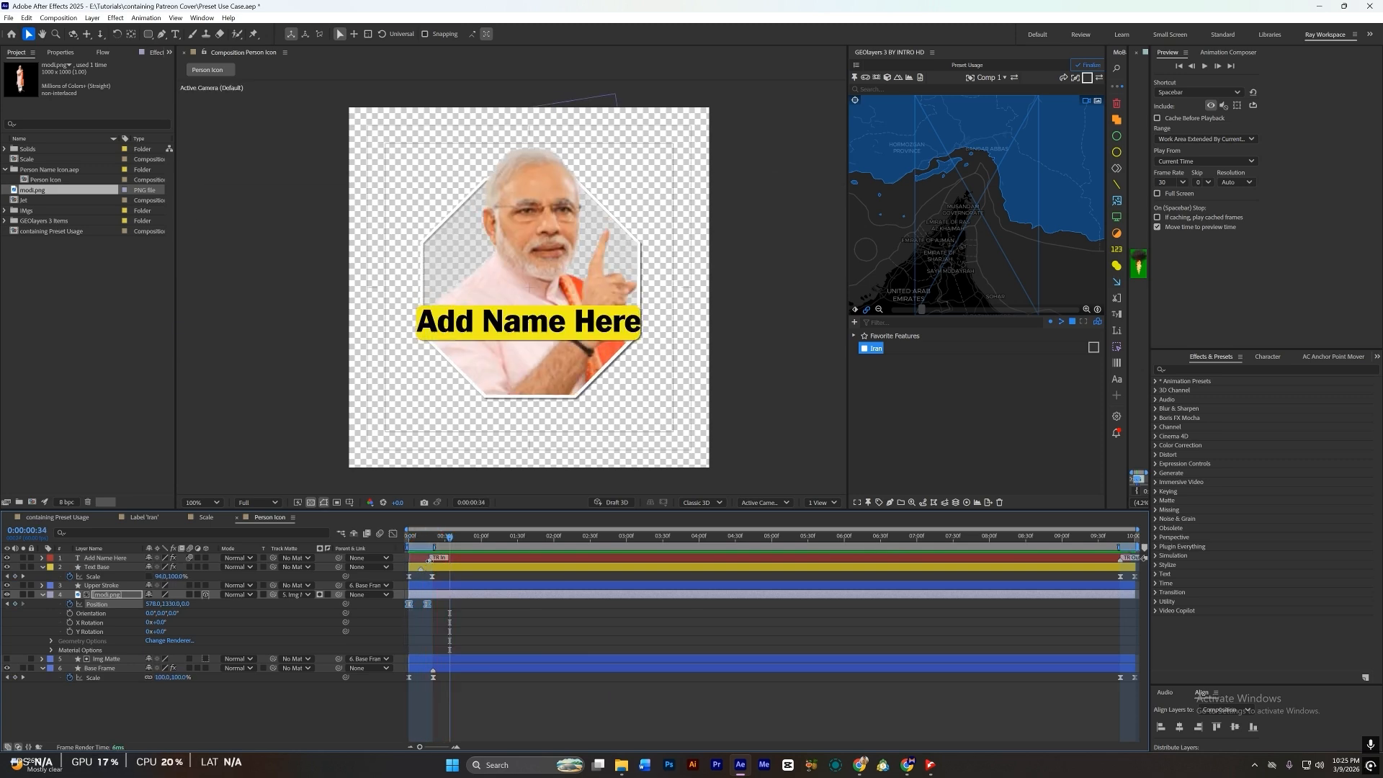
Step: Replace the "Add Name Here" text on the yellow label with "PM Indian"
click(458, 558)
double_click(580, 320)
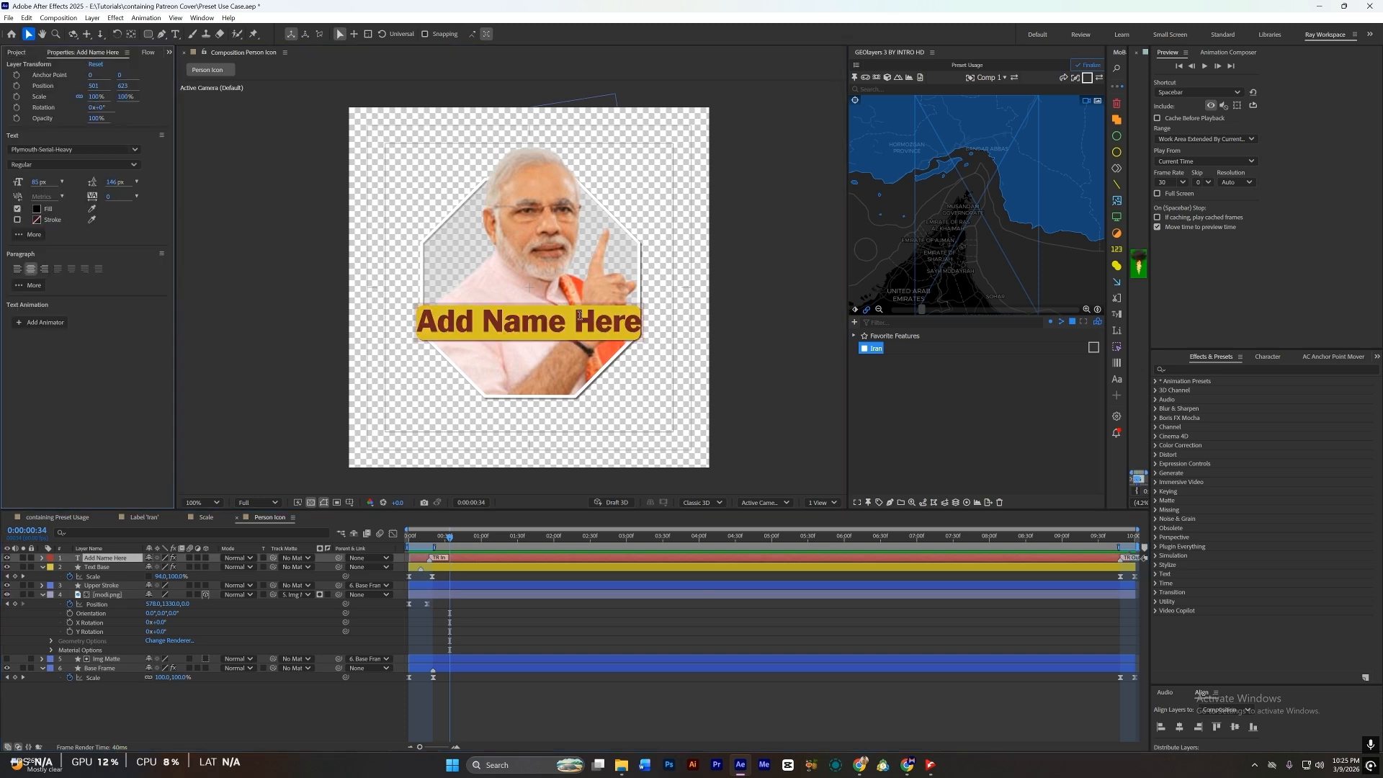
text(PM Indian)
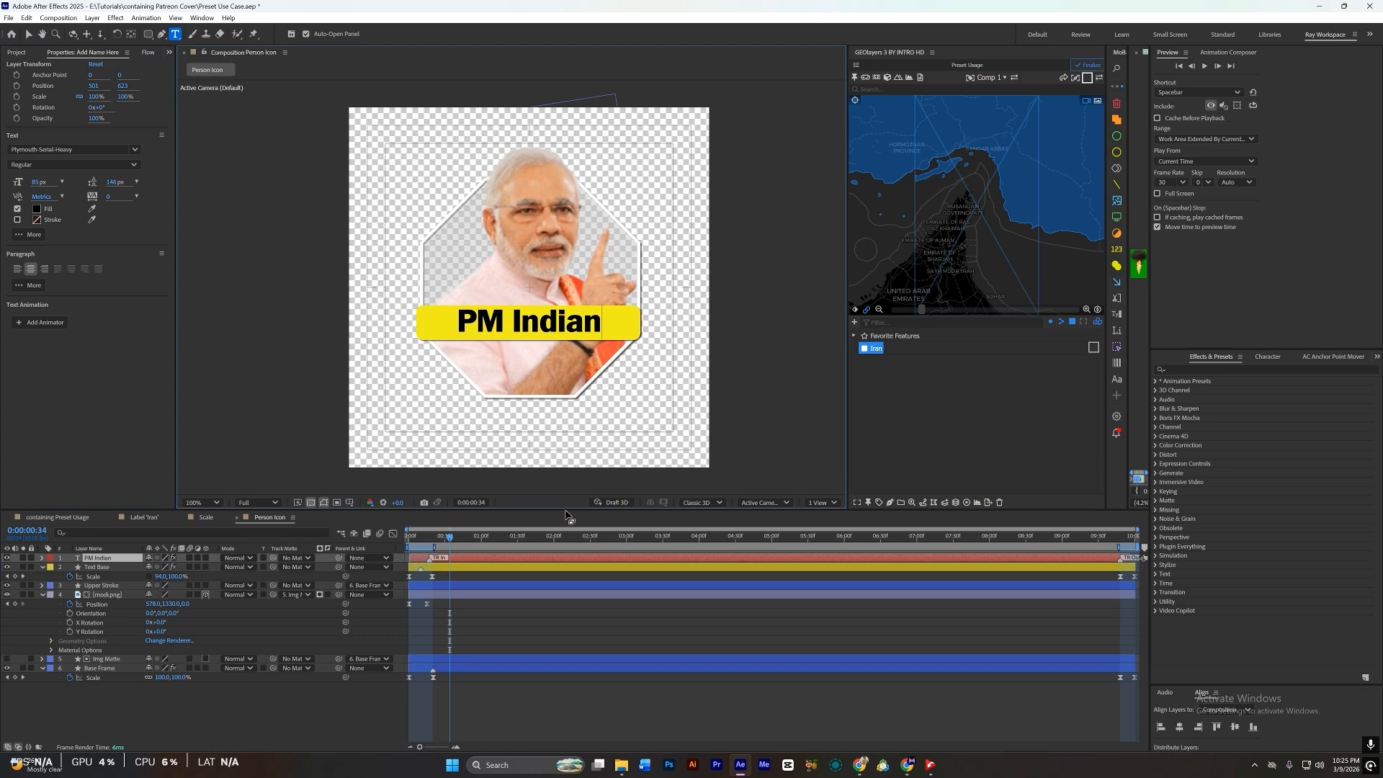
click(571, 714)
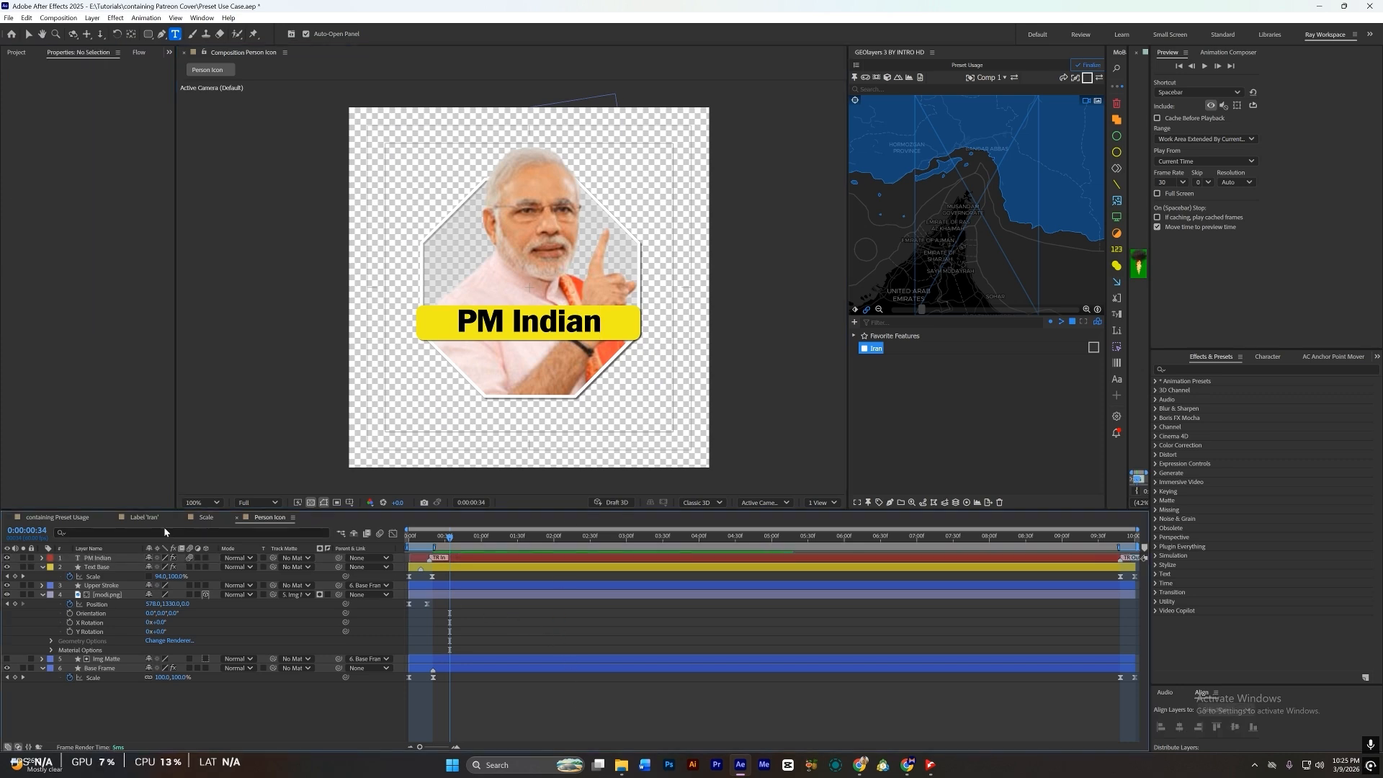
Step: Add the Person Icon composition as the topmost layer of the containing Preset Usage composition
click(58, 517)
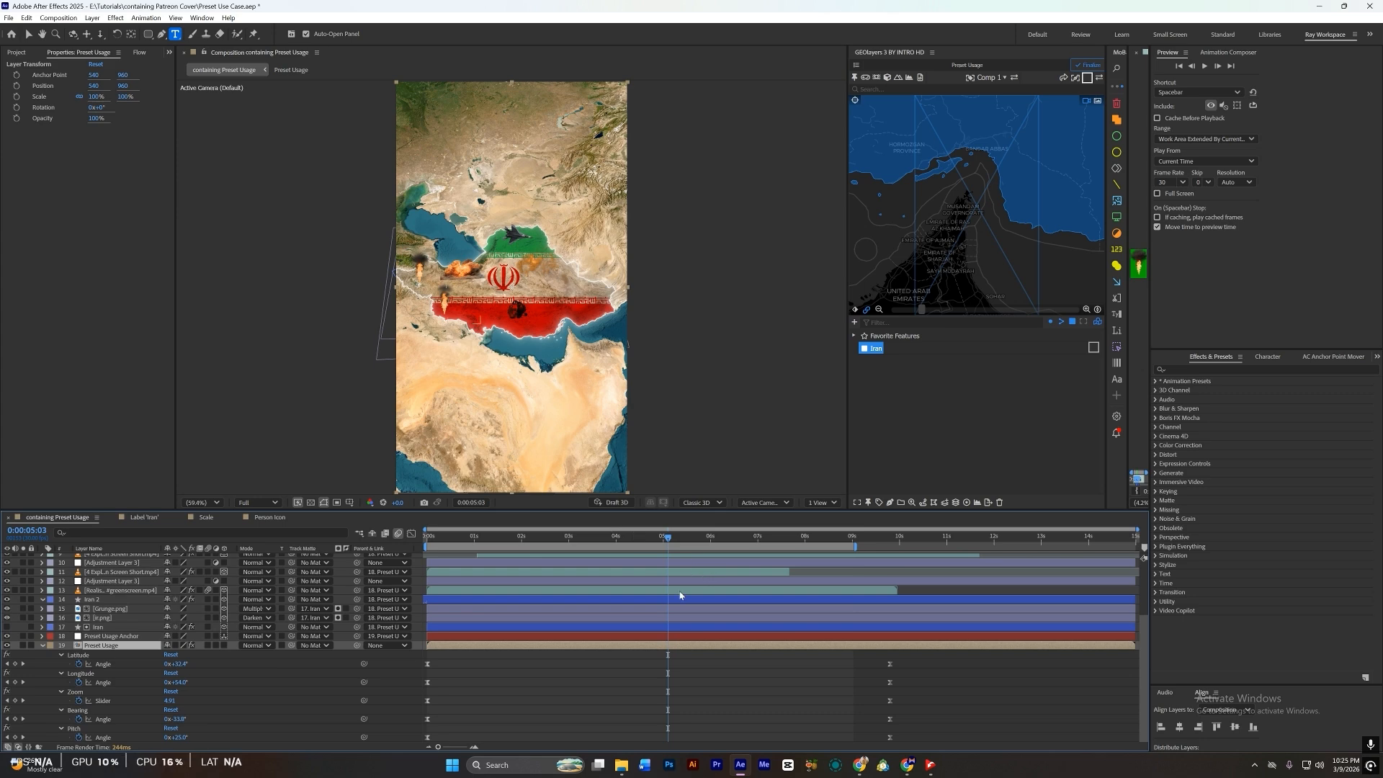
scroll(677, 585, up, 3)
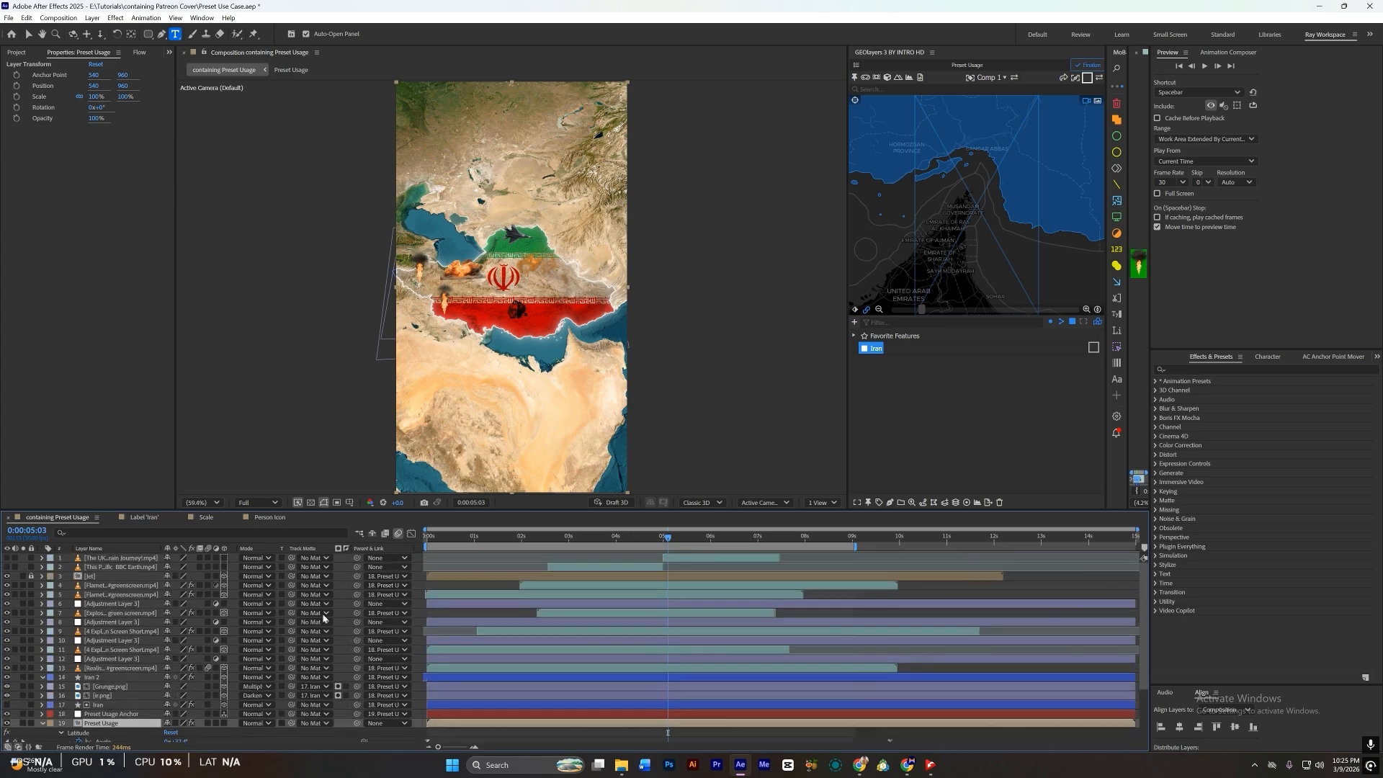
click(21, 53)
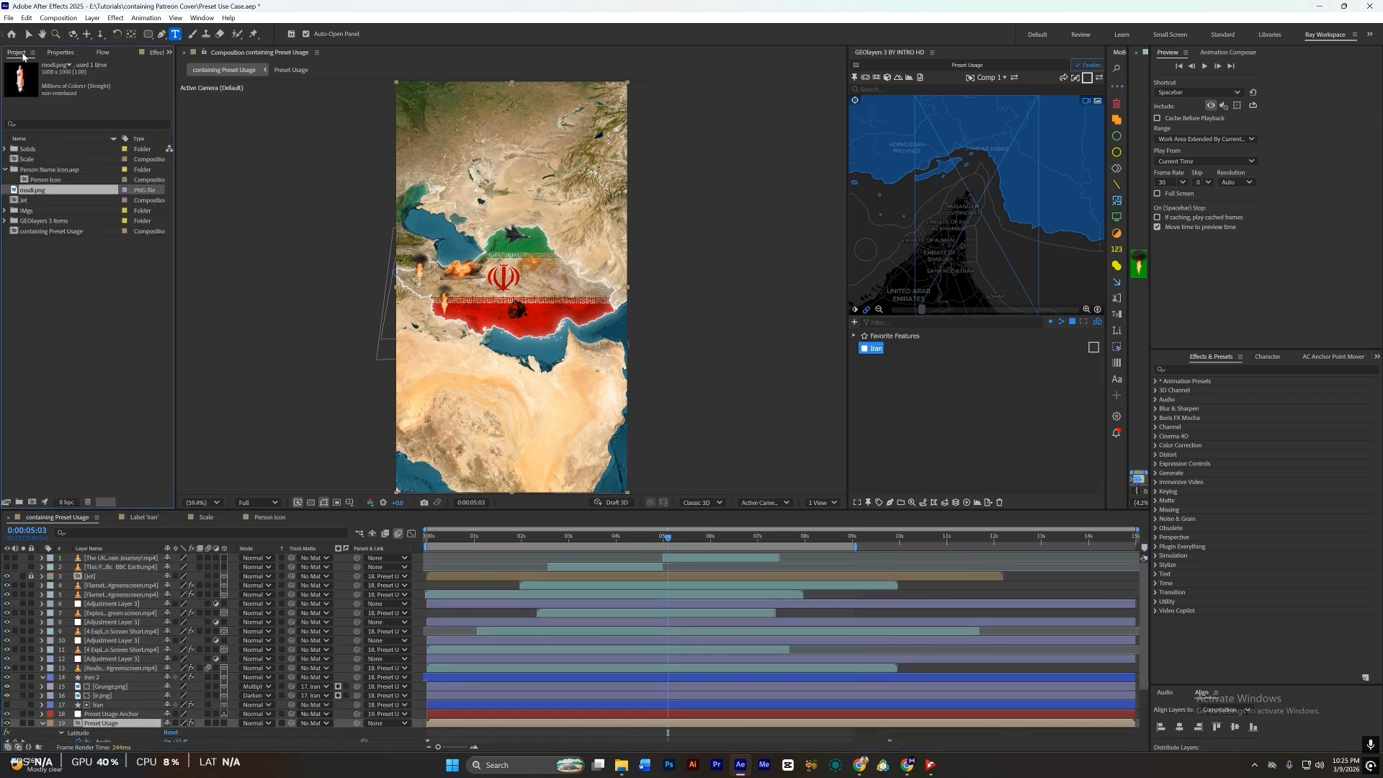
click(37, 180)
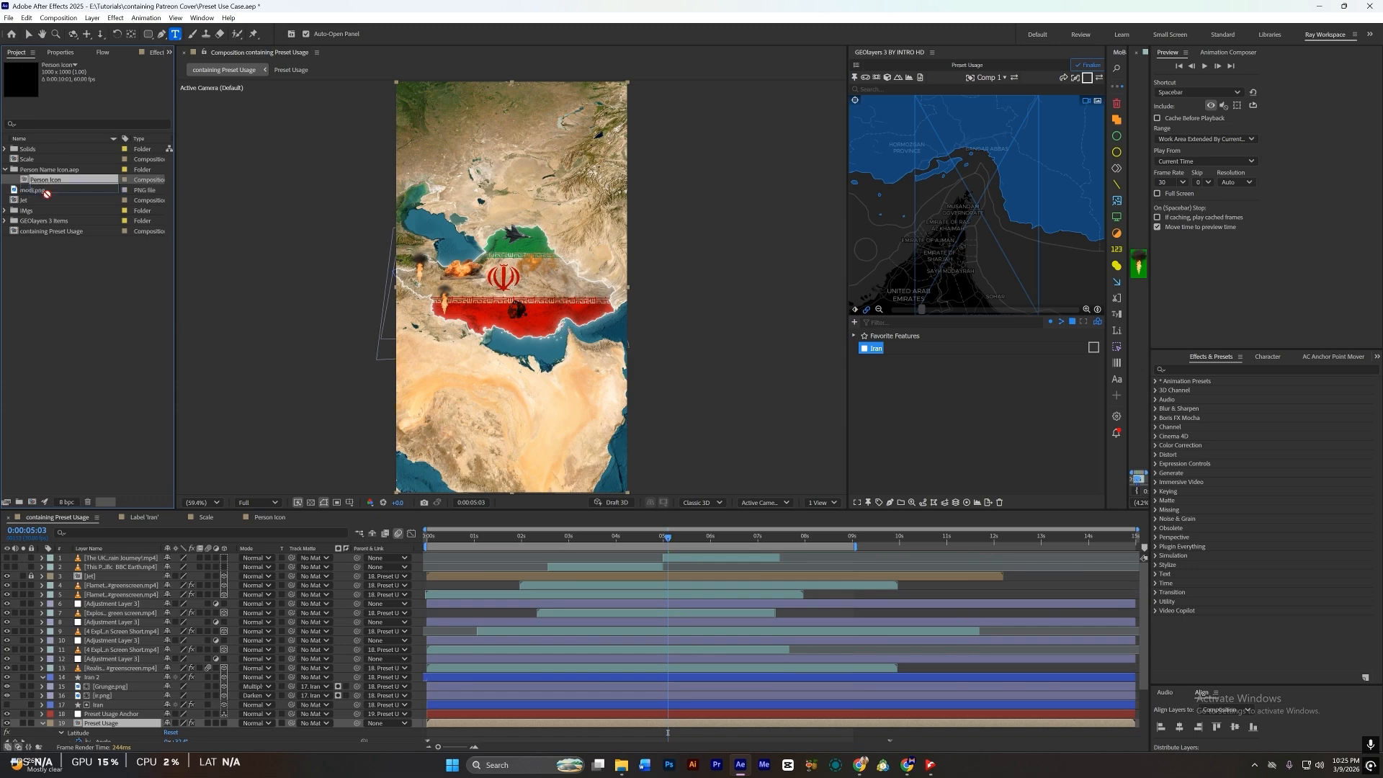
drag(46, 194, 128, 558)
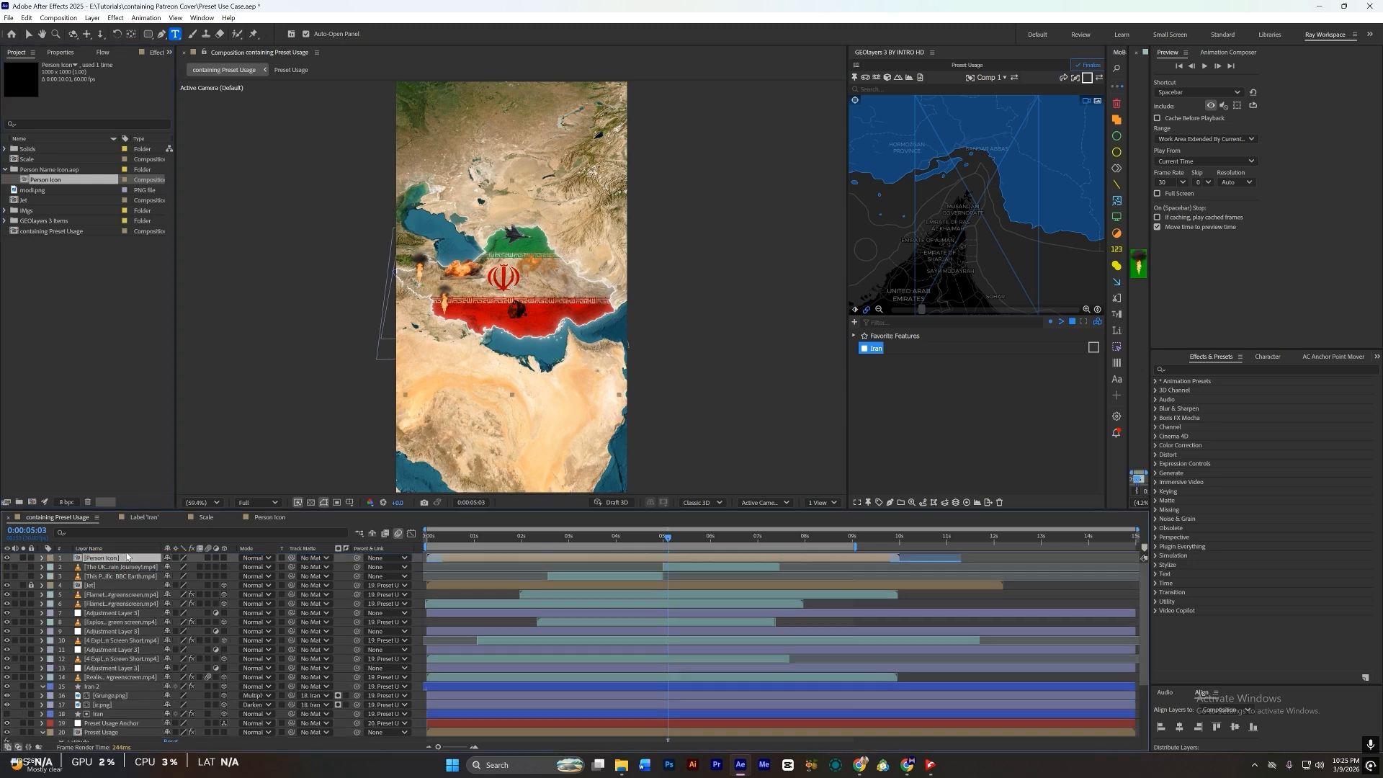
Step: Scale the Person Icon layer to 49% and turn it into a 3D layer
key(s)
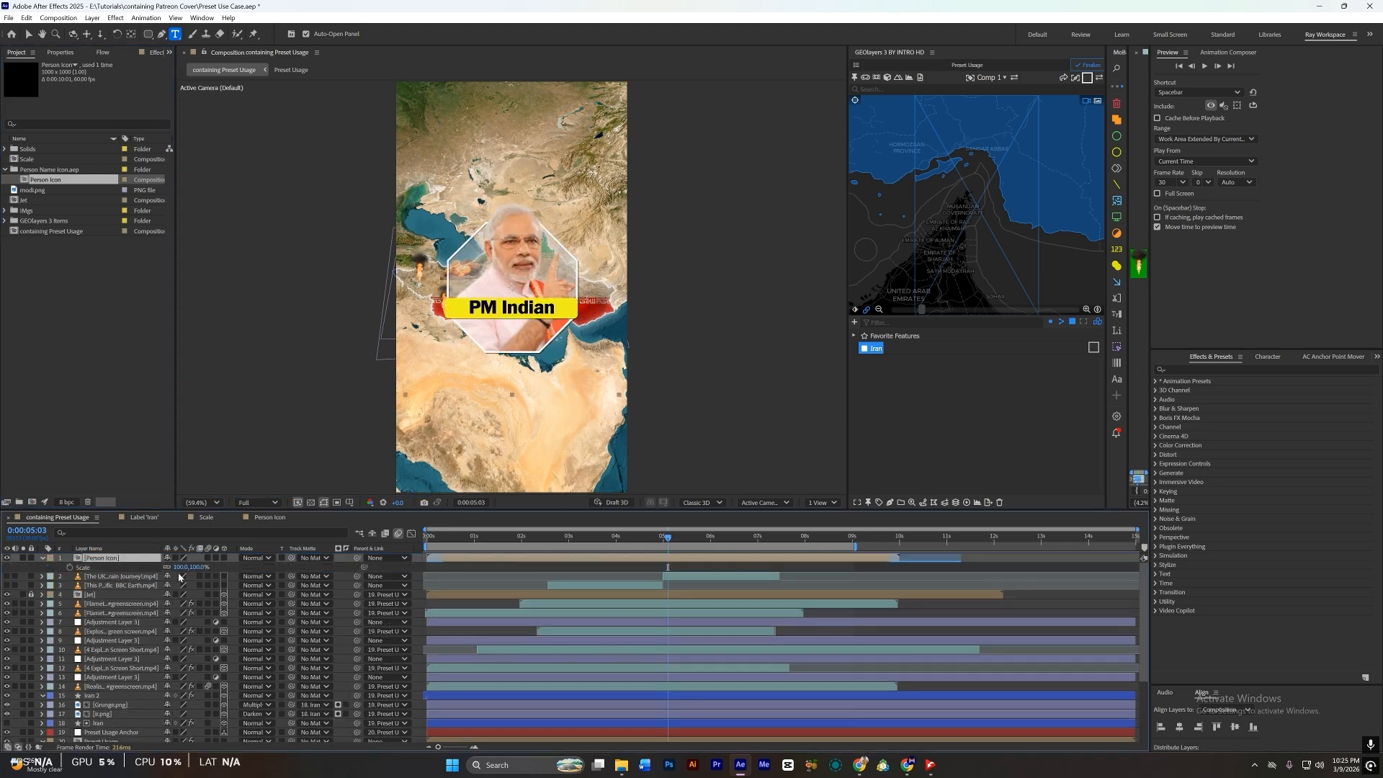
click(182, 567)
text(49)
key(Return)
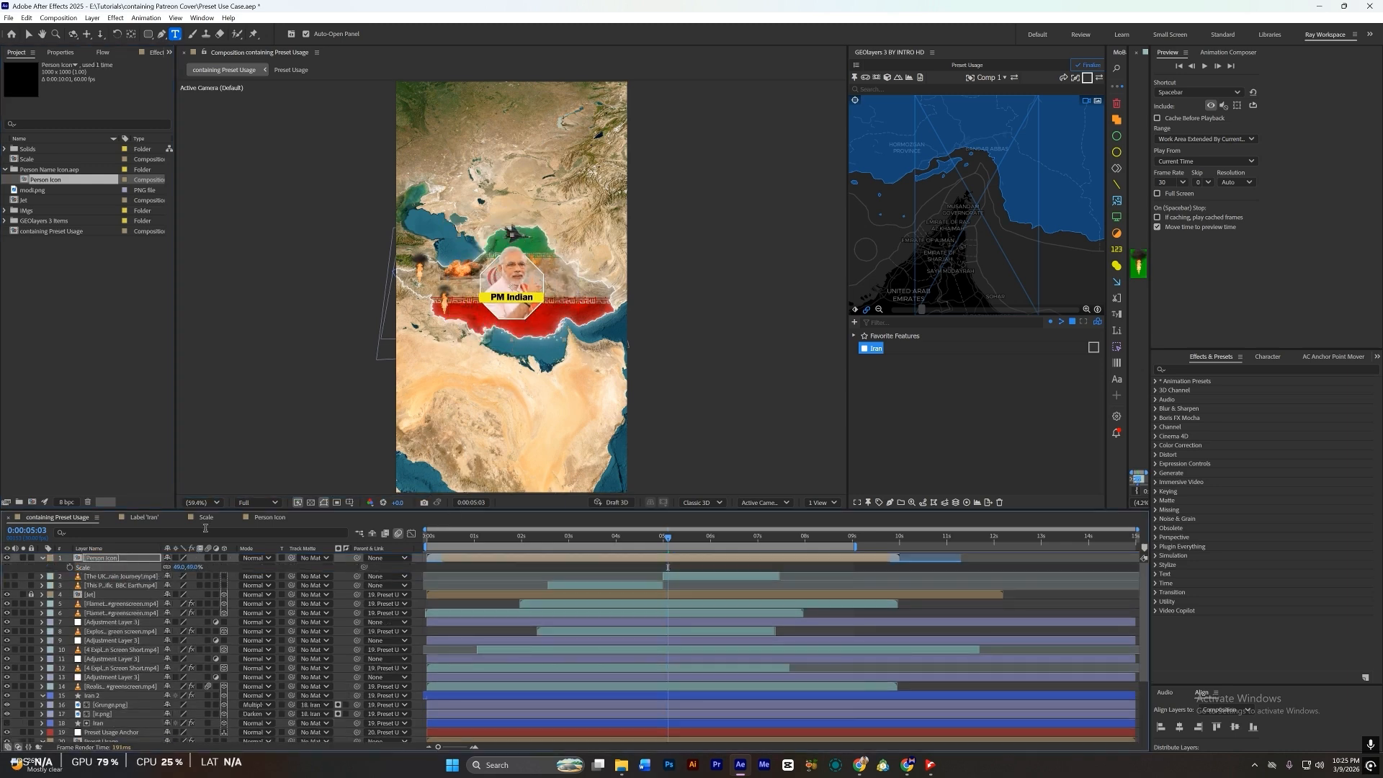
click(224, 558)
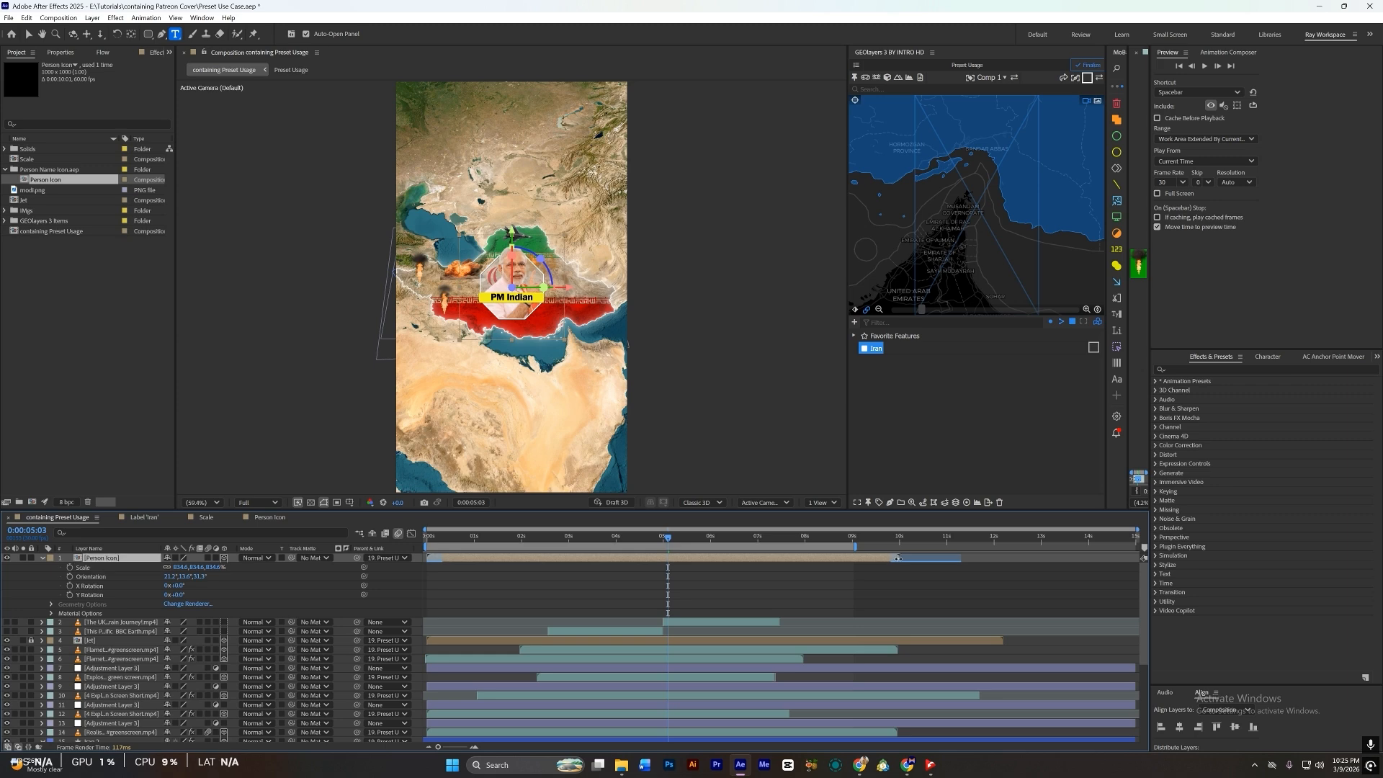
Step: Shorten the Person Icon layer to end at about 6 seconds and check its exit animation at 0:00:05:25
drag(893, 558, 707, 583)
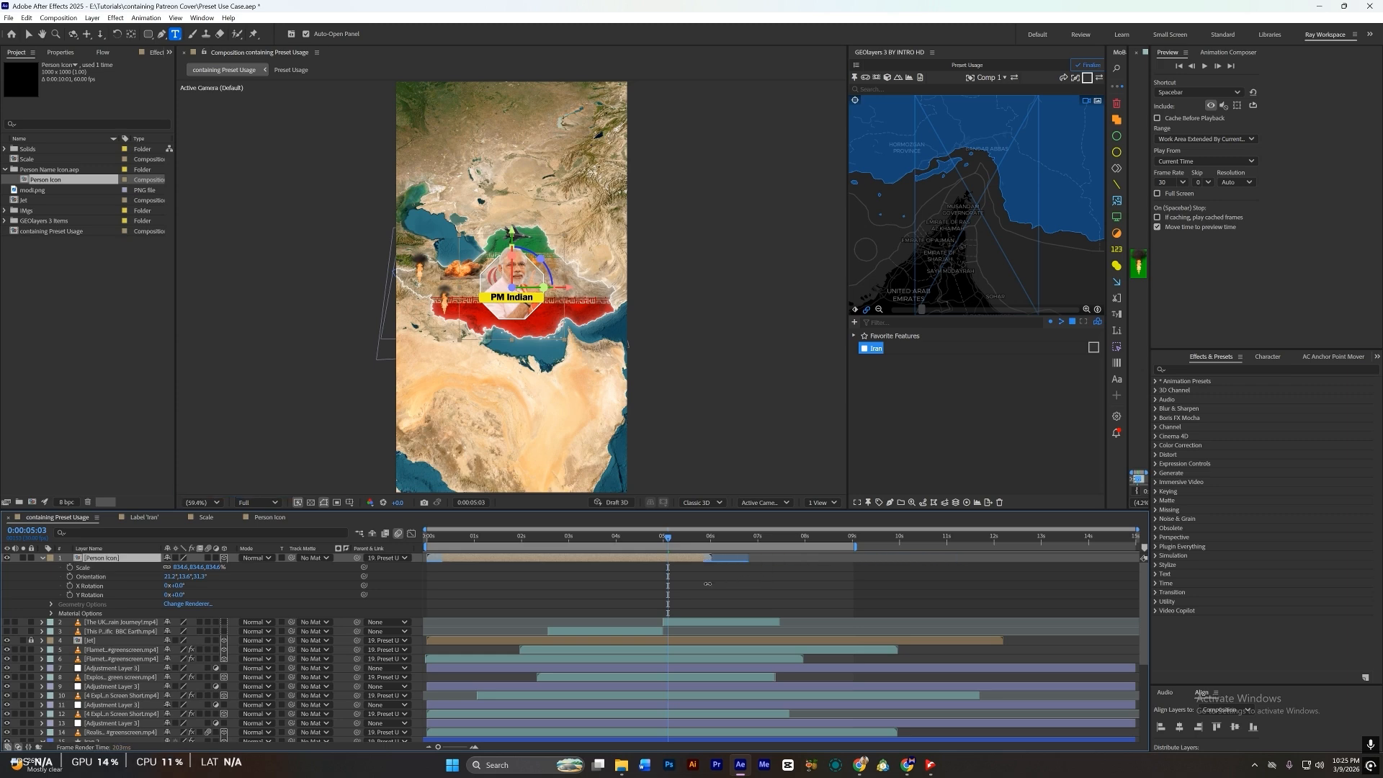
click(703, 541)
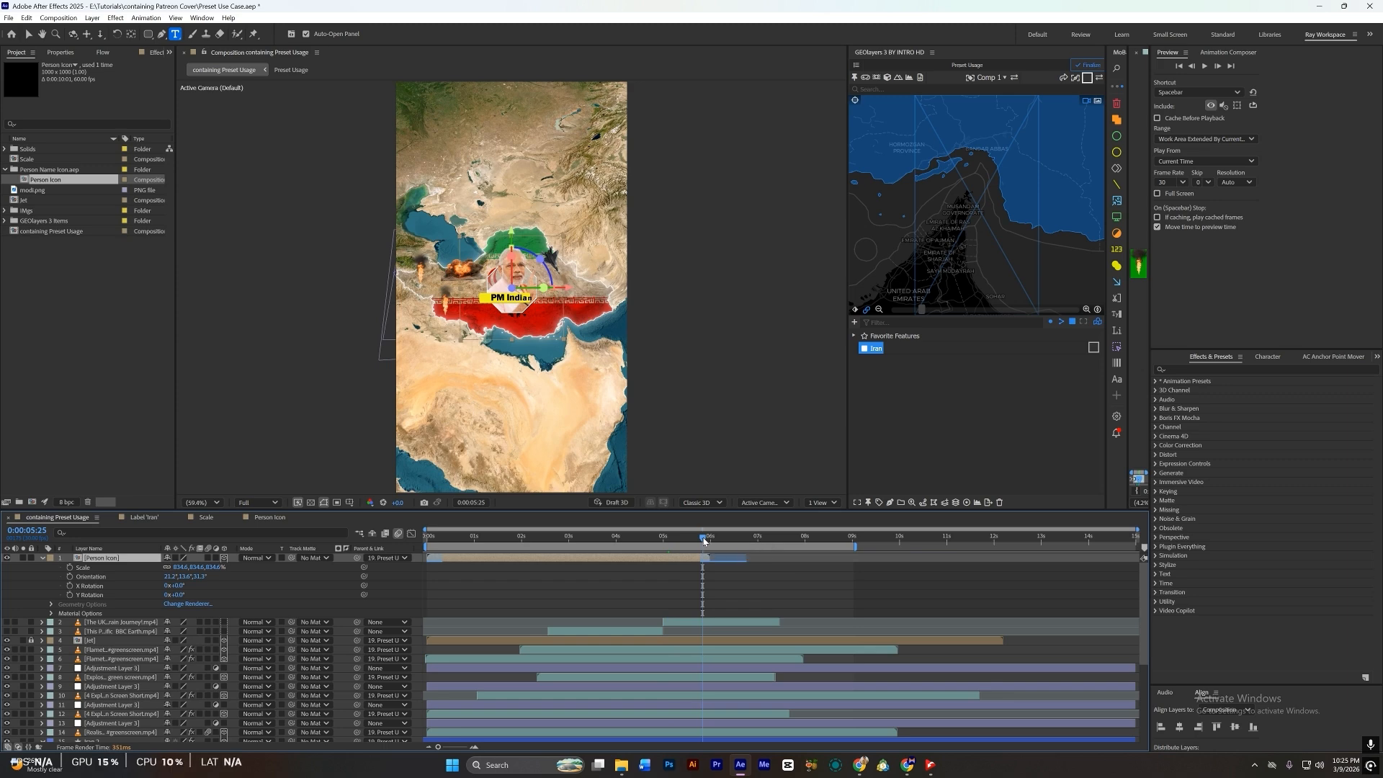
drag(479, 607, 556, 585)
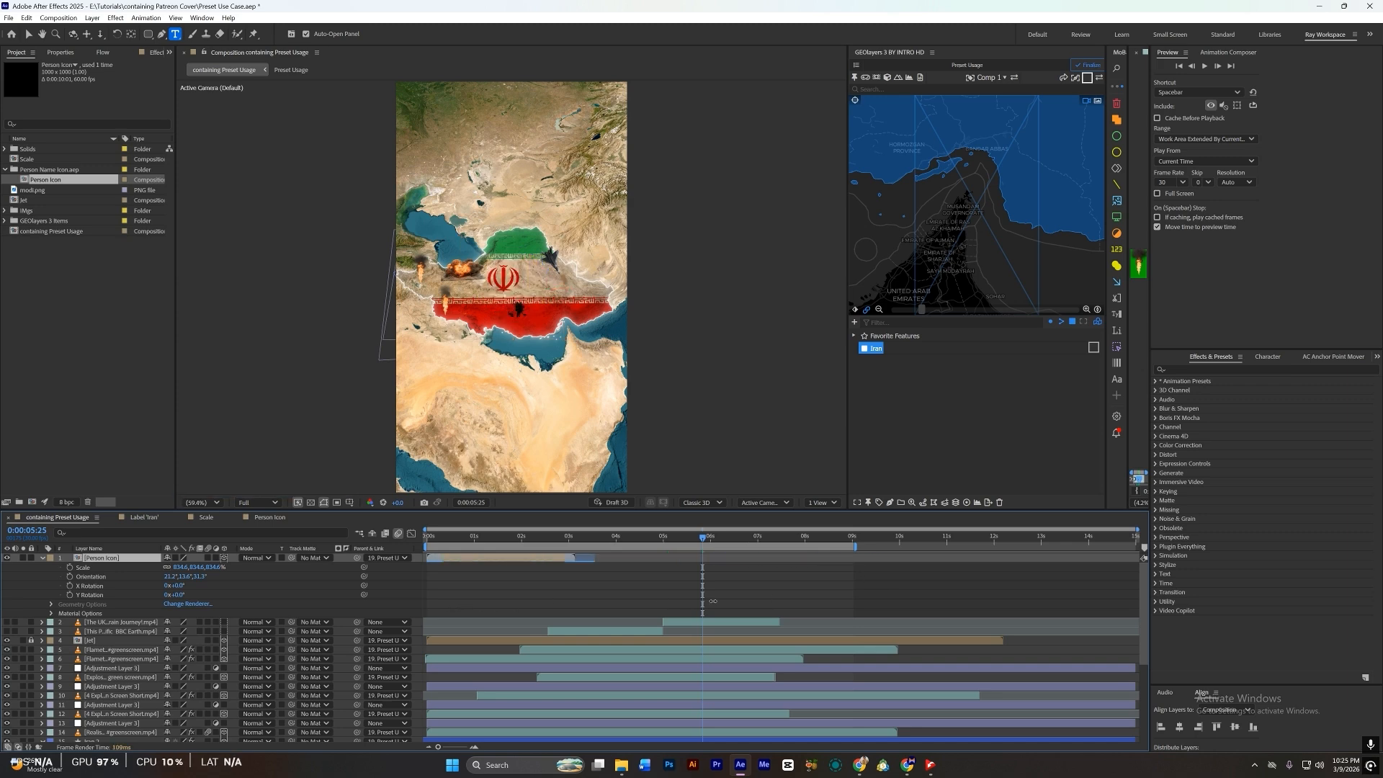
key(ctrl+z)
Step: Delete the Person Icon layer from the composition and the Person Name Icon.aep folder with its contents from the project
key(Delete)
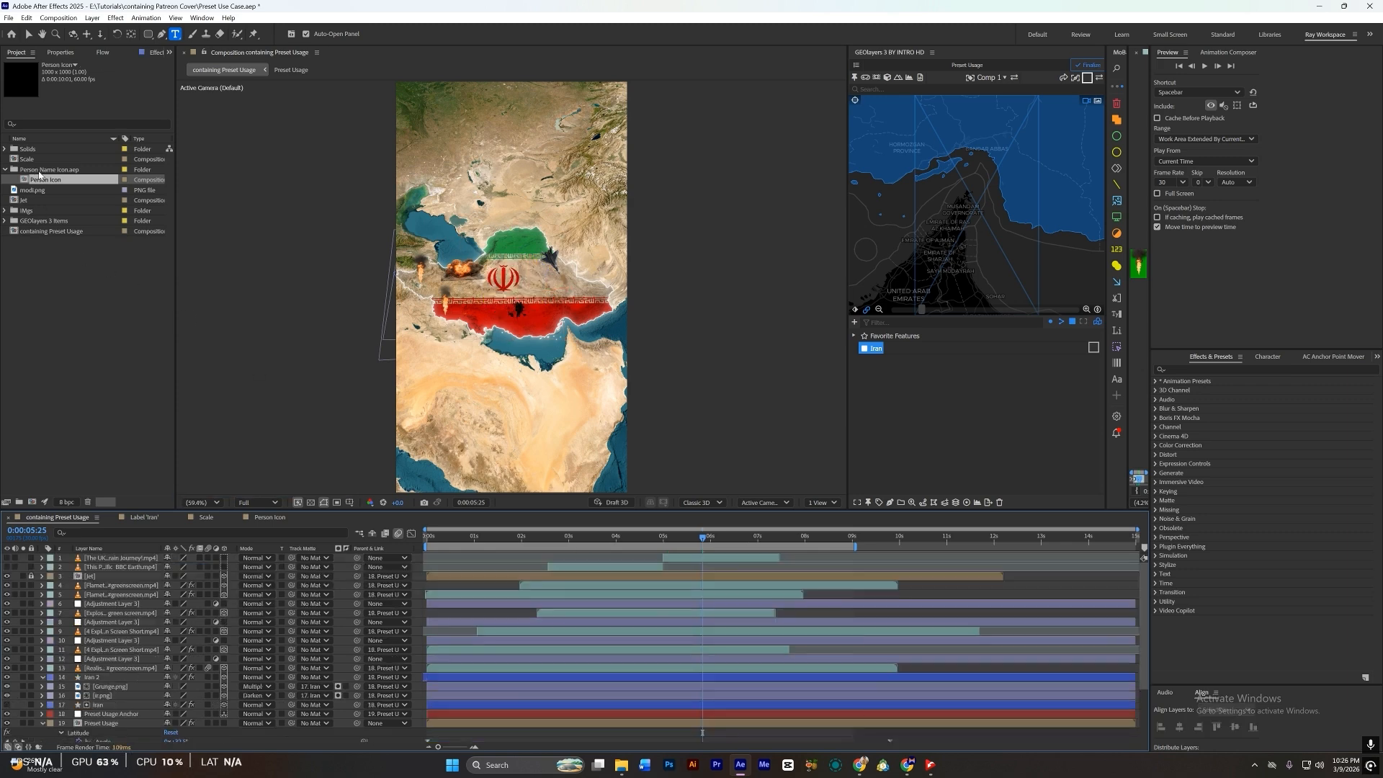
shift+click(34, 170)
key(Delete)
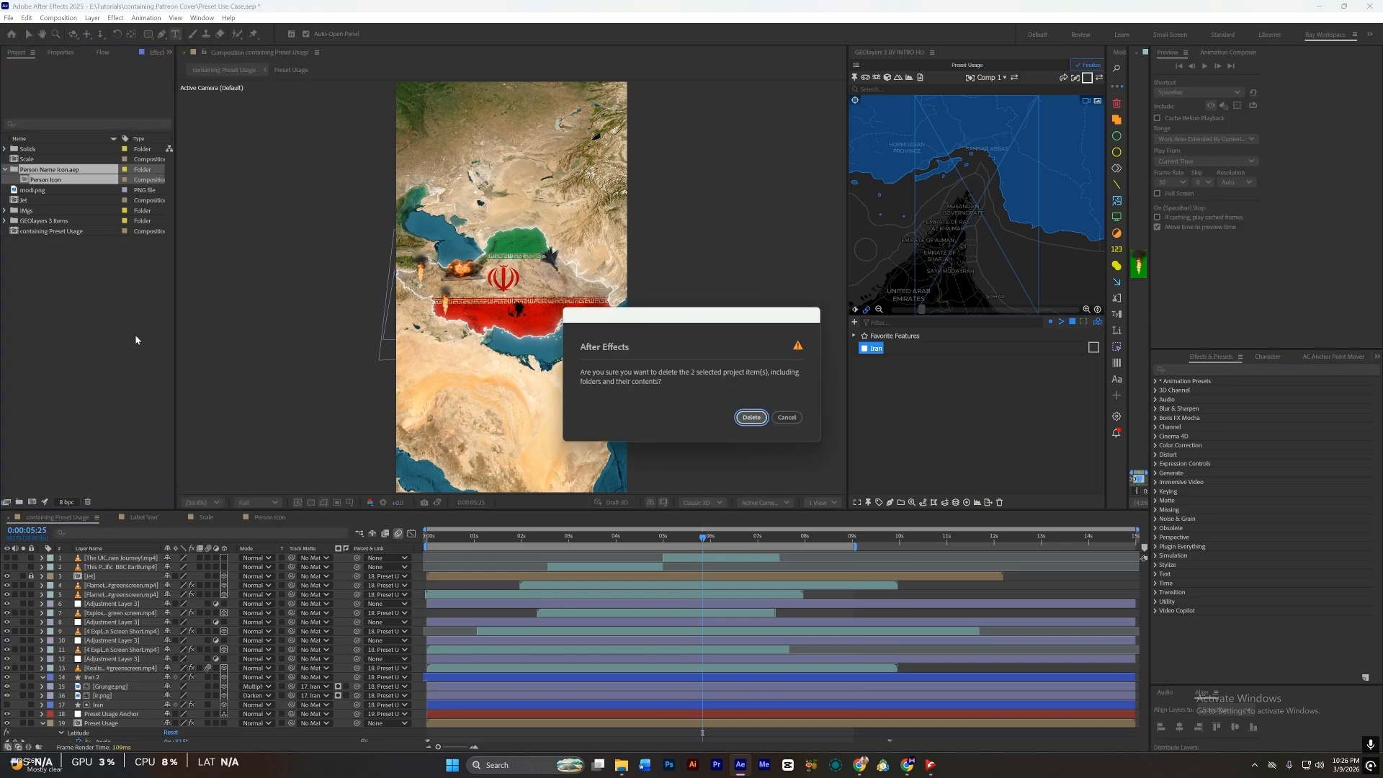
key(Return)
Step: Import Picture Label.aep from the Templates folder inside assets and open its Picture Label composition
double_click(137, 338)
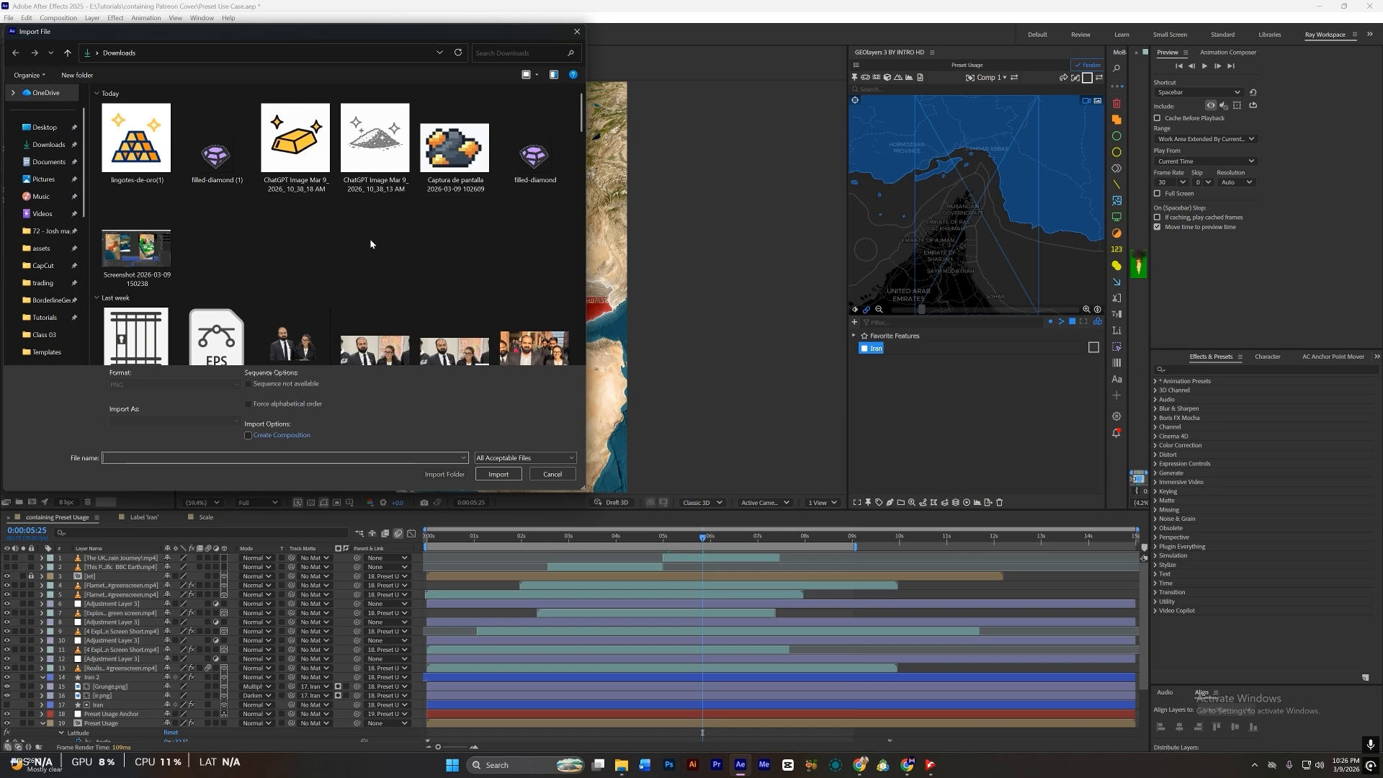
click(41, 248)
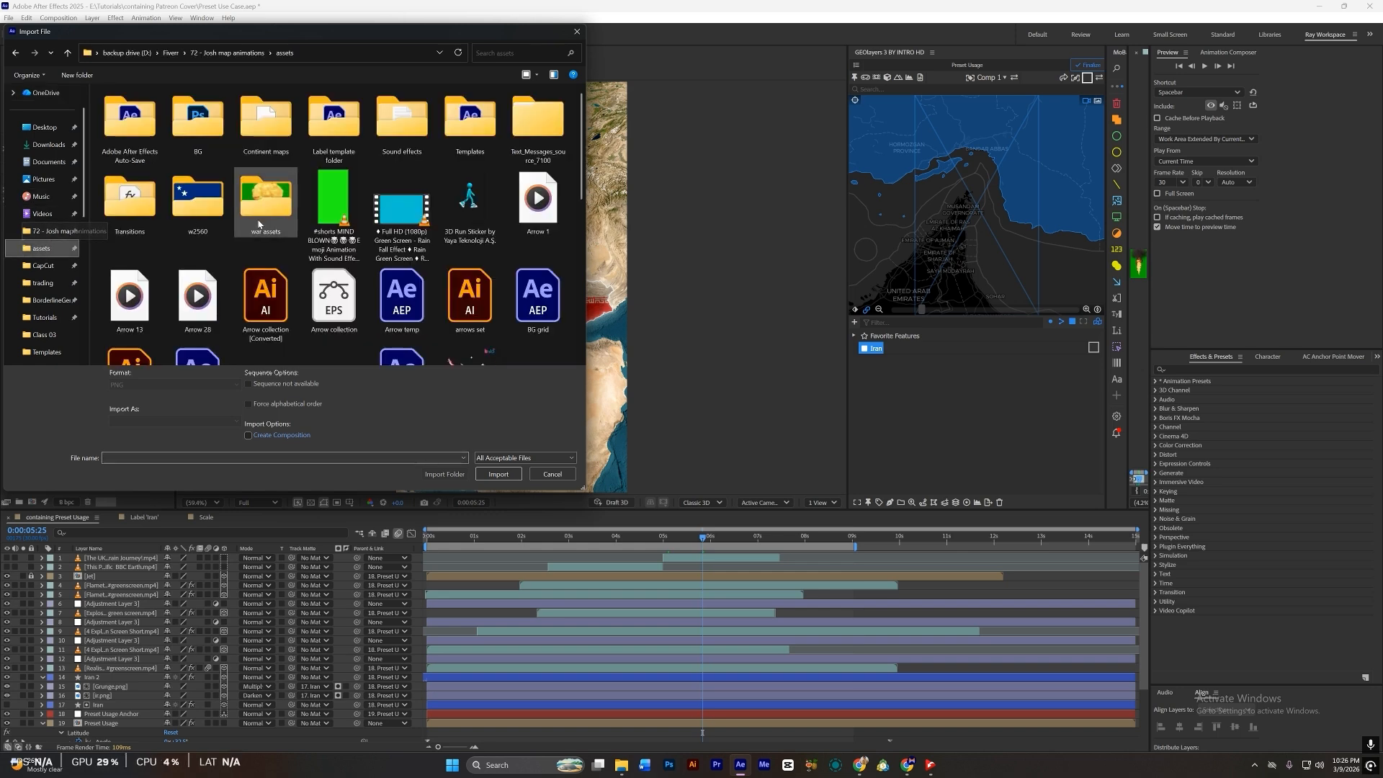
double_click(484, 123)
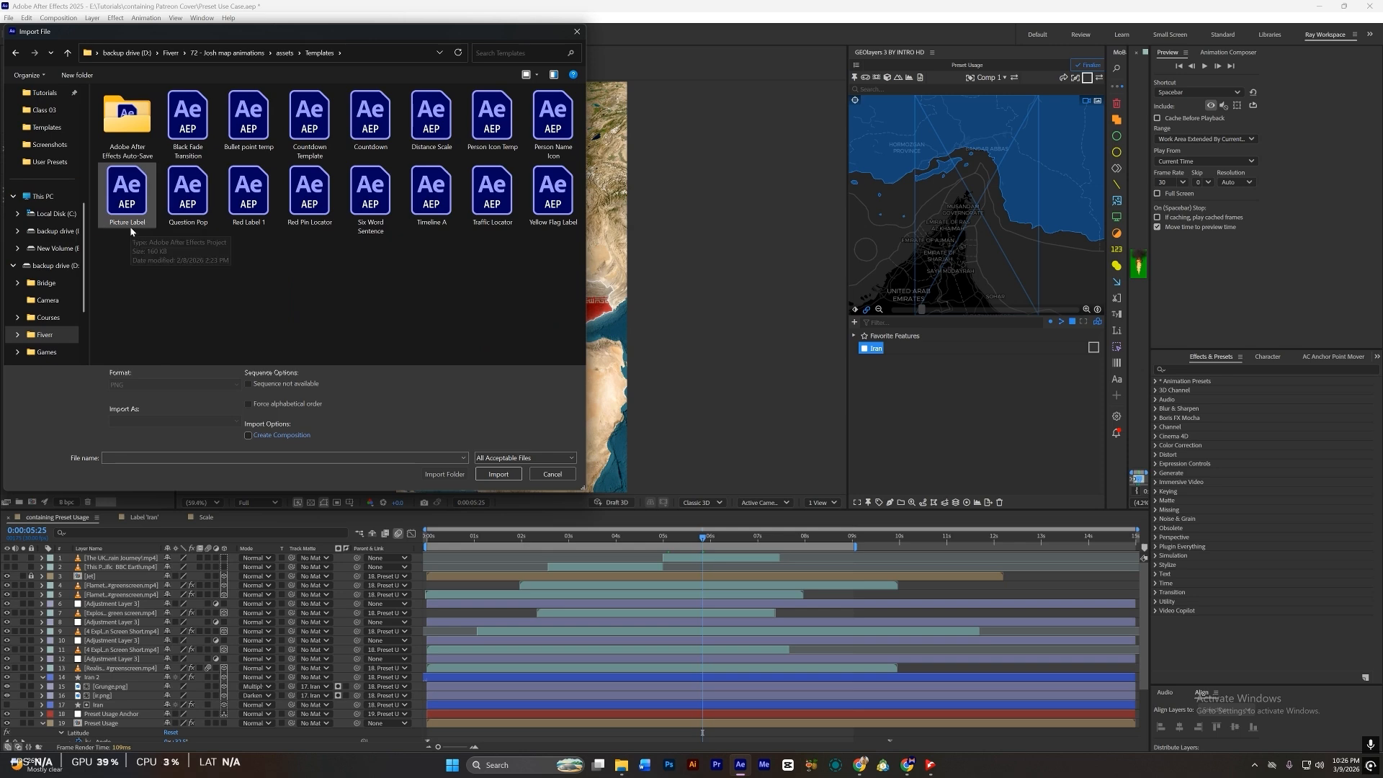
double_click(128, 202)
click(793, 417)
double_click(42, 169)
double_click(51, 179)
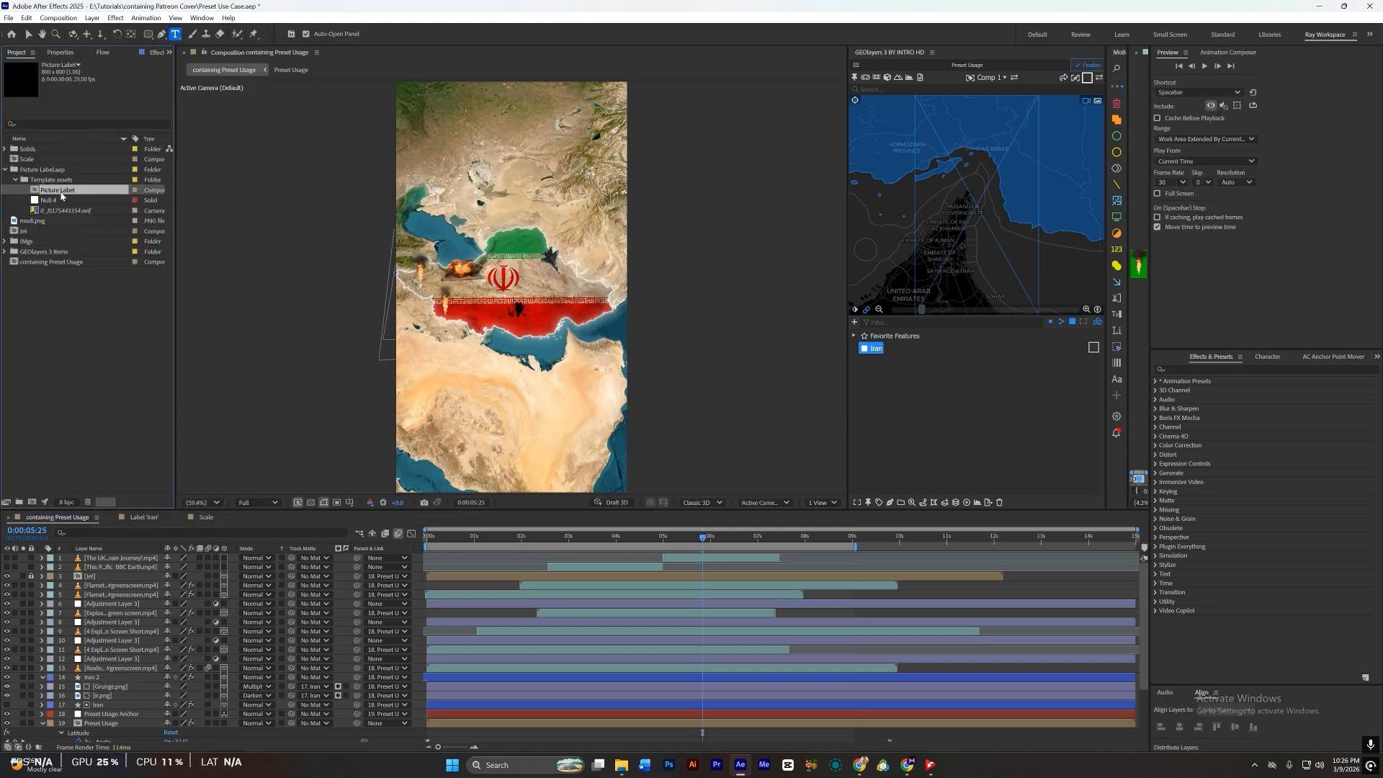
double_click(58, 190)
Step: Preview the Picture Label's opening animation and place the playhead at its end, 0:00:00:13
mouse_move(547, 538)
mouse_down()
mouse_move(532, 563)
mouse_move(555, 563)
mouse_up()
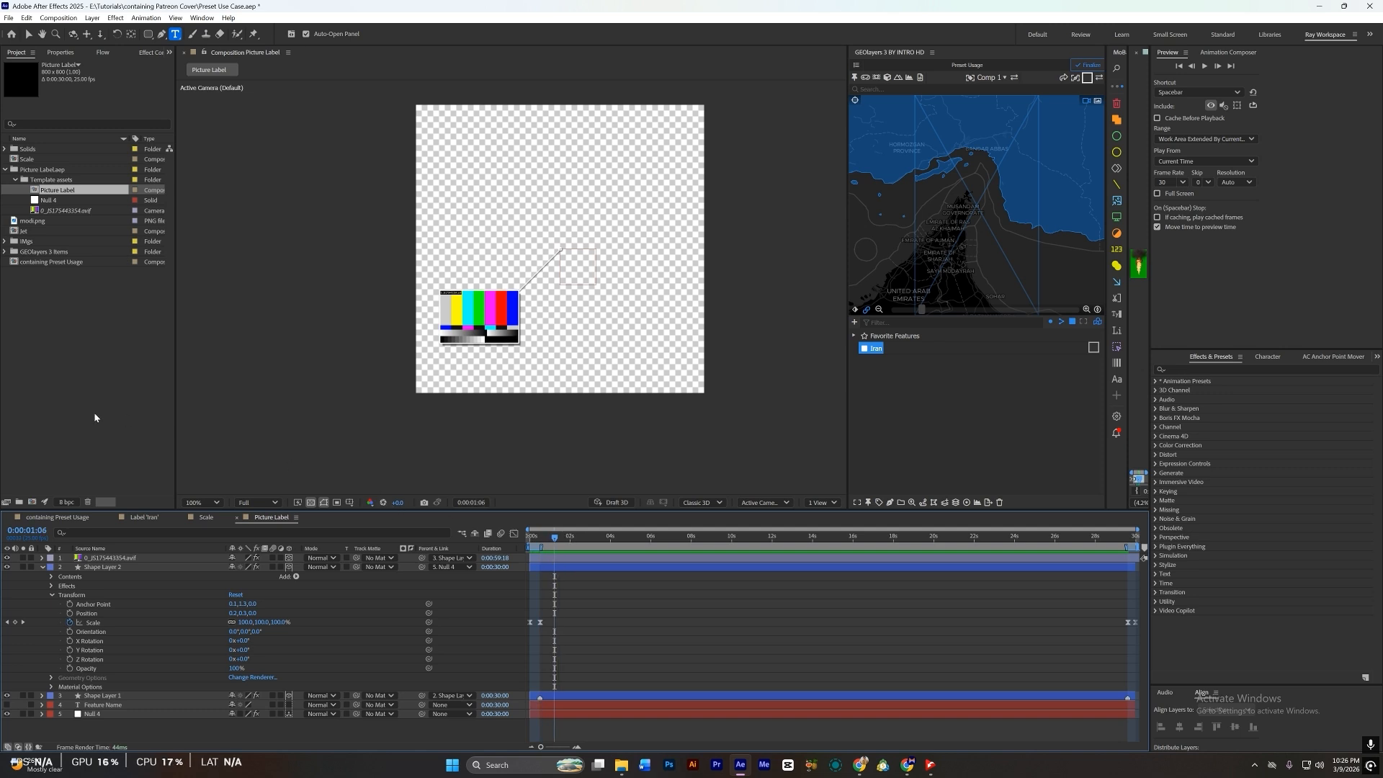
key(equal)
key(equal)
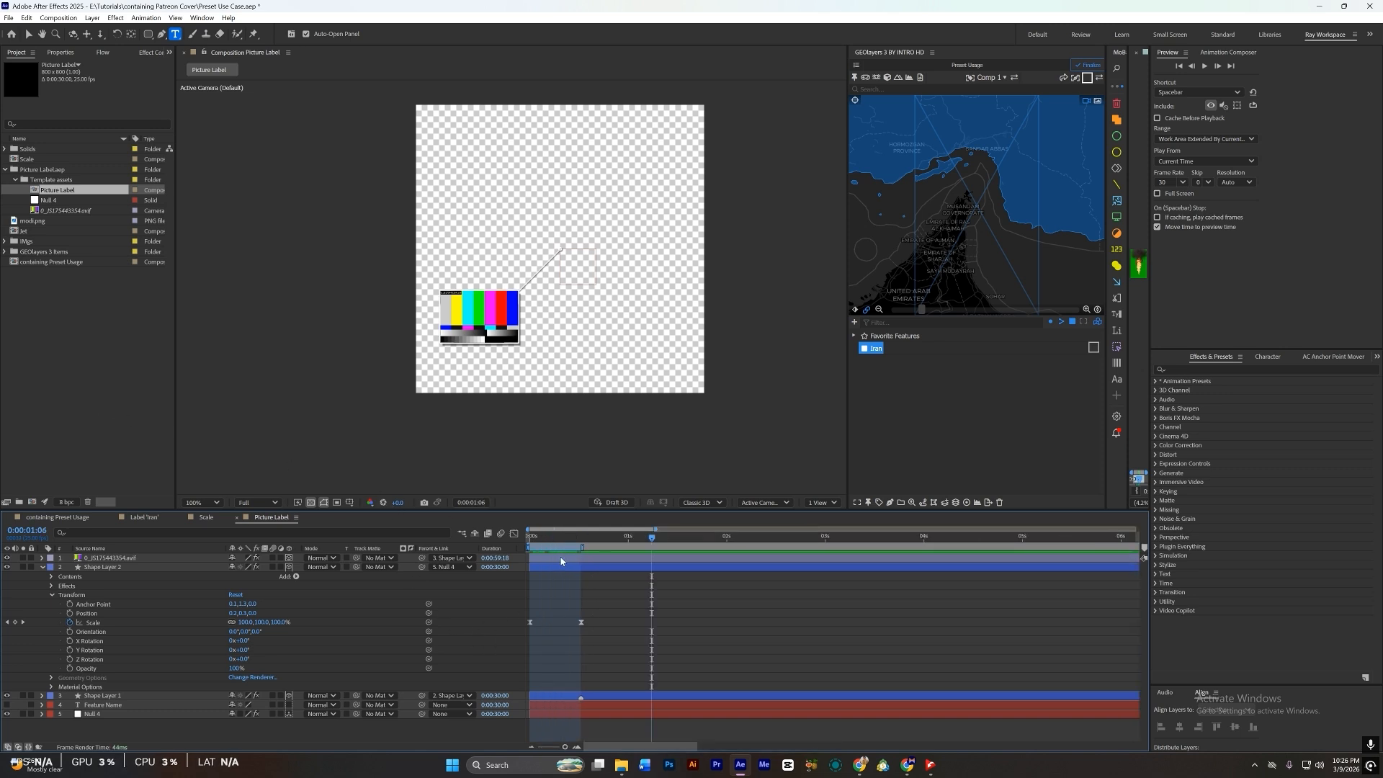
mouse_move(562, 541)
mouse_down()
mouse_move(509, 554)
mouse_move(581, 551)
mouse_up()
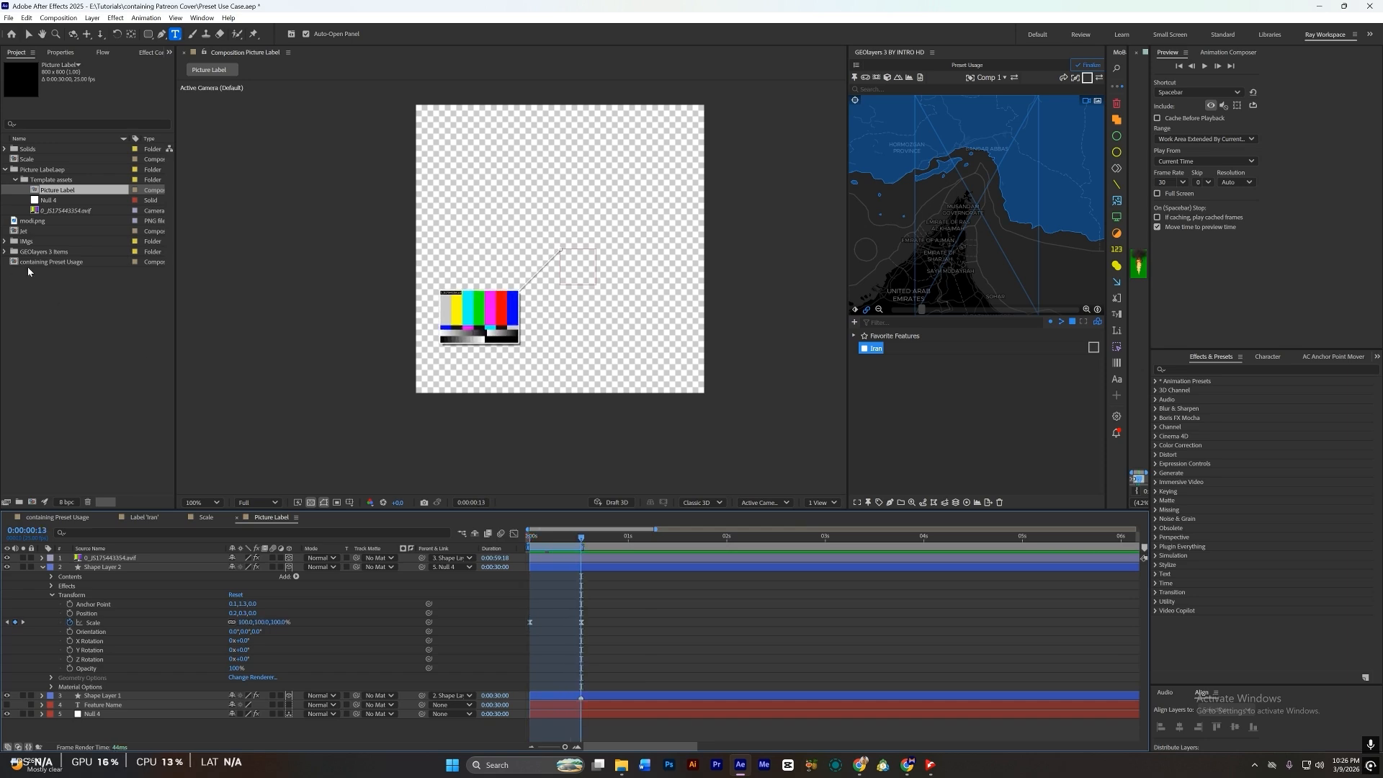
Step: Import the red propaganda poster image, images.jpg, from the Downloads folder
double_click(115, 309)
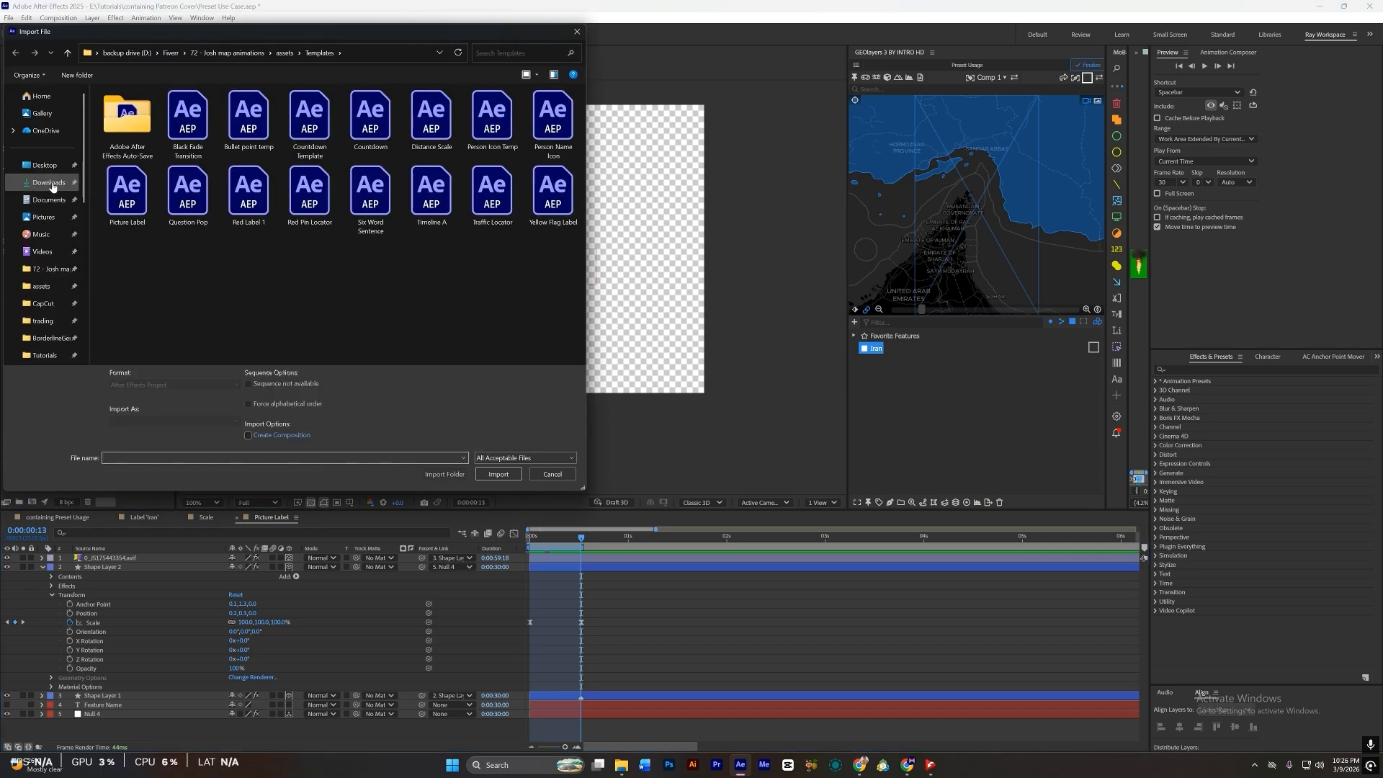
click(49, 183)
scroll(186, 250, down, 6)
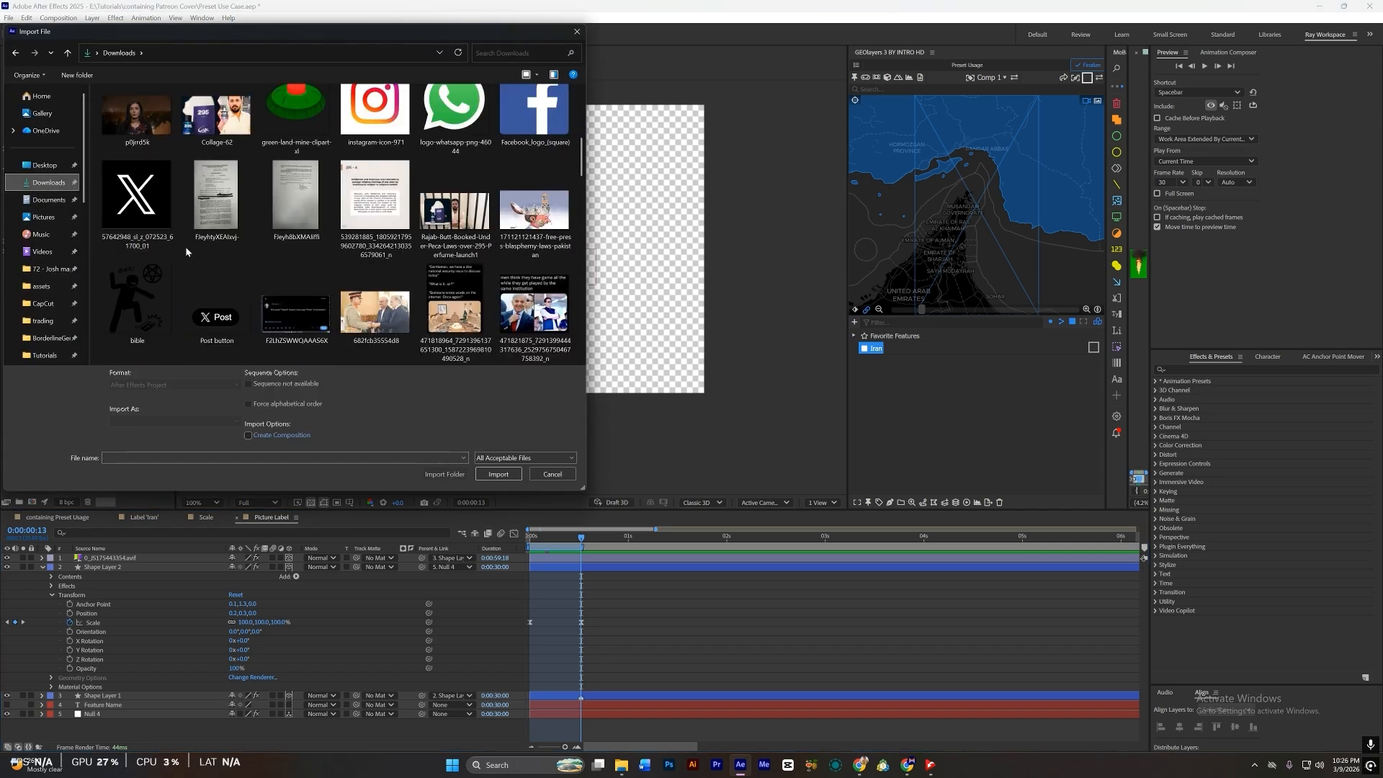
scroll(434, 357, down, 8)
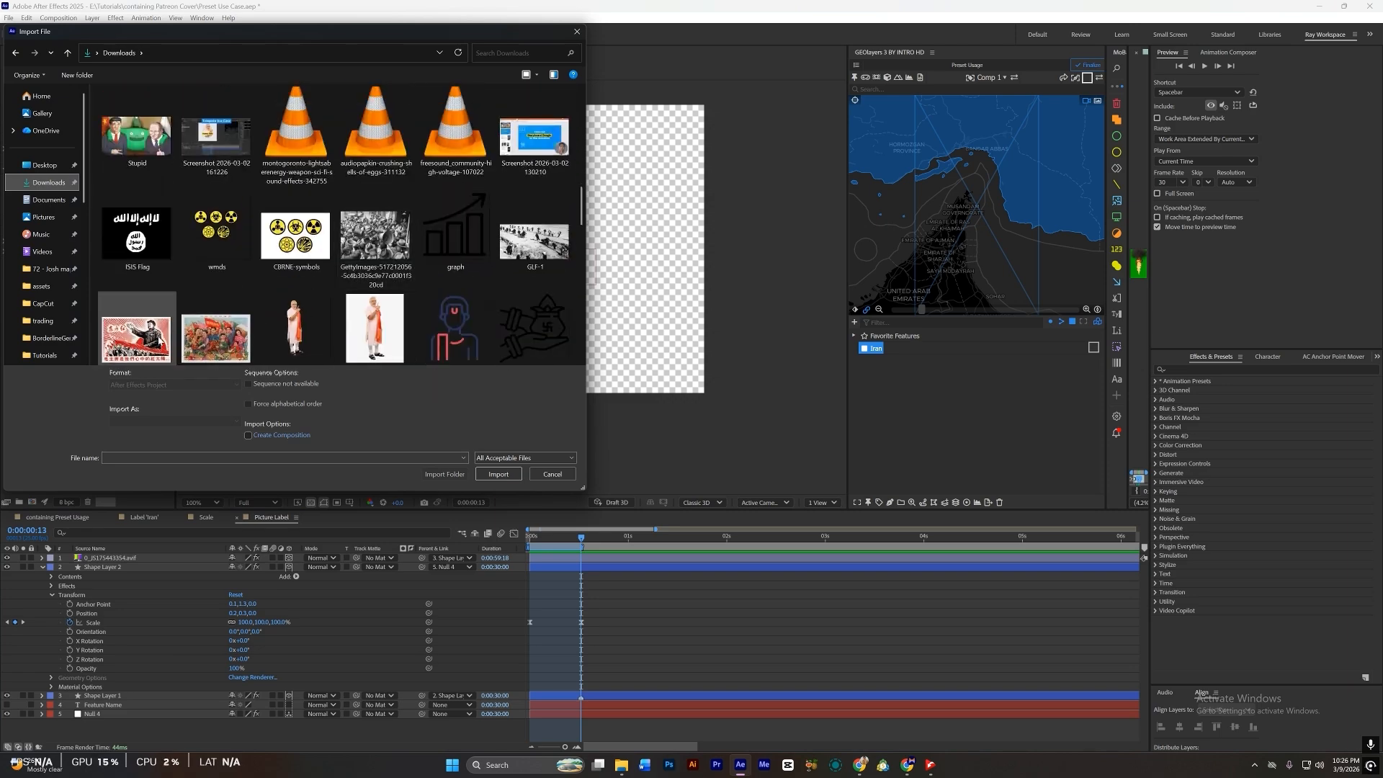
double_click(144, 337)
Step: Replace the colour-bar placeholder layer with images.jpg and delete the missing placeholder file from the project
click(135, 557)
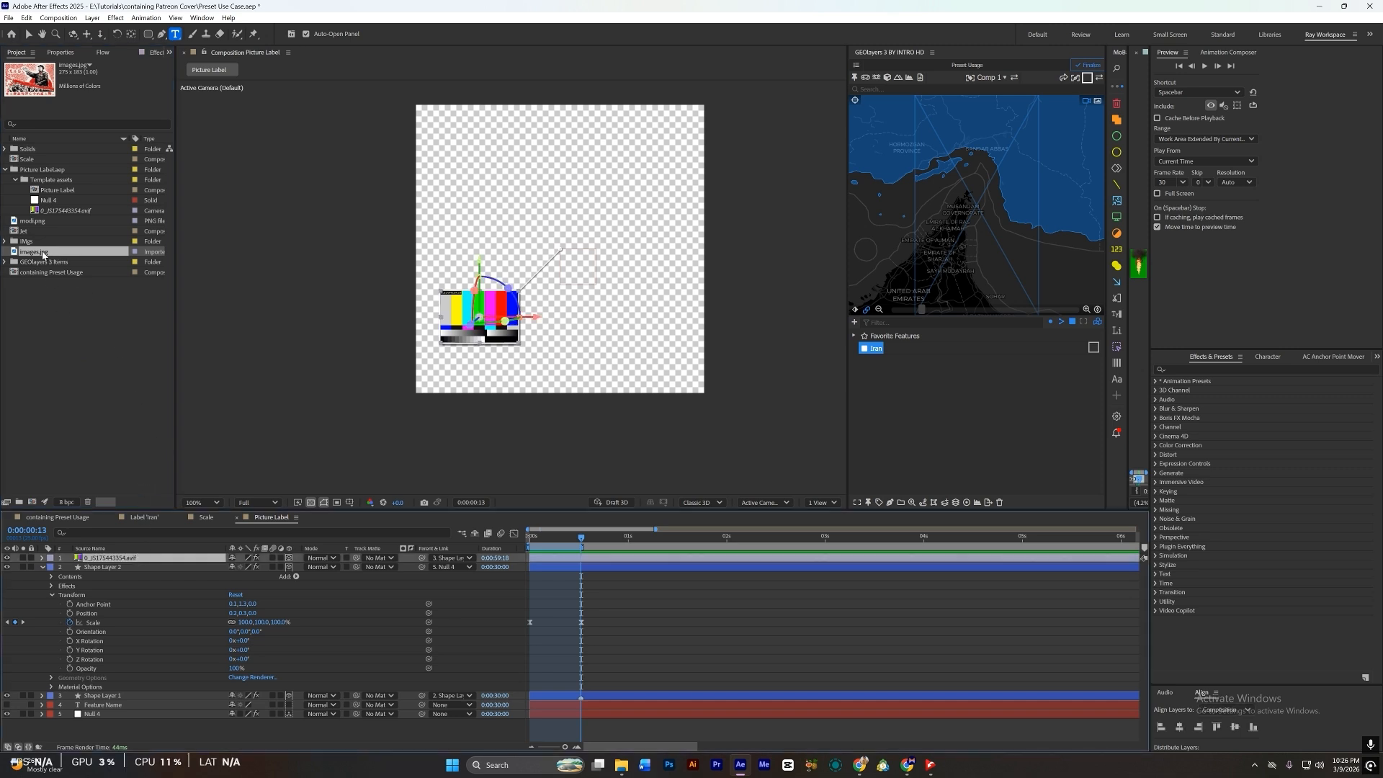
drag(44, 255, 138, 559)
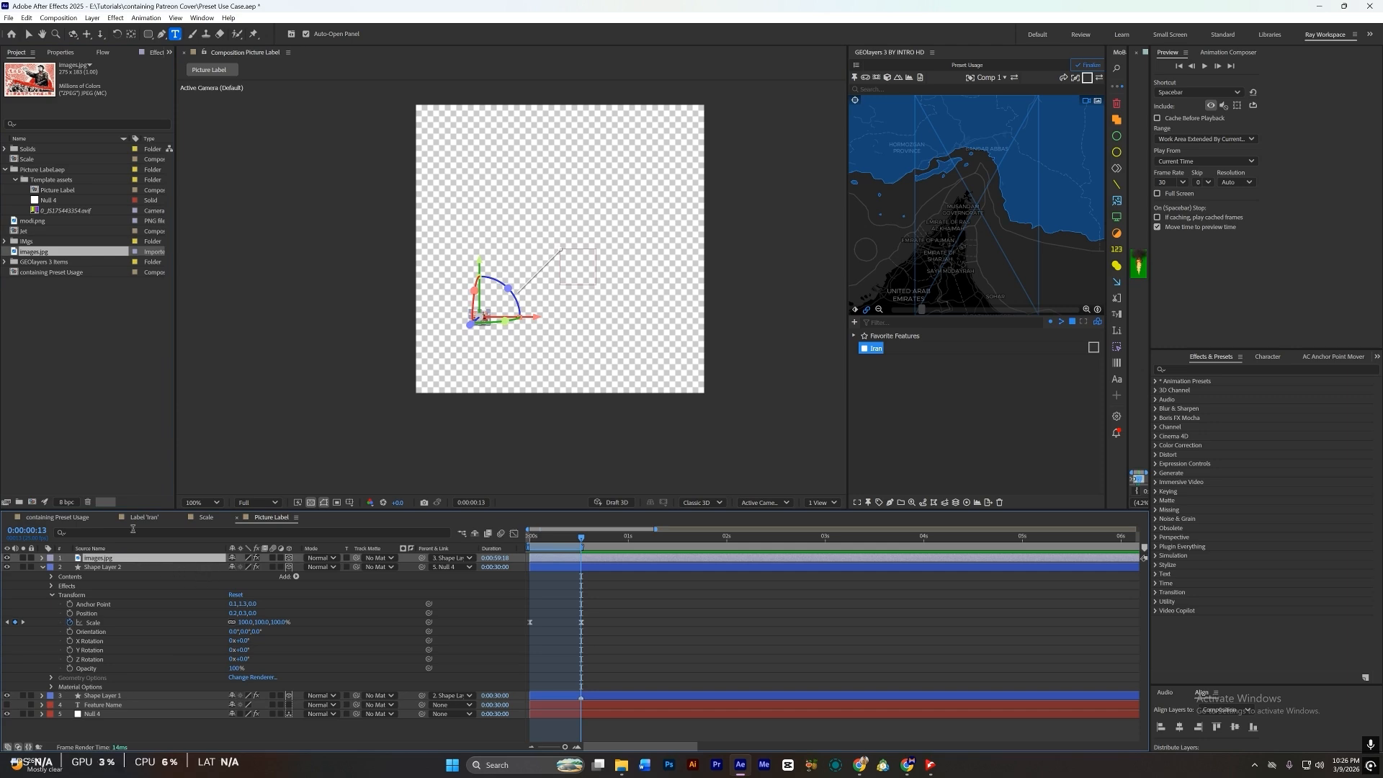
click(52, 213)
key(Delete)
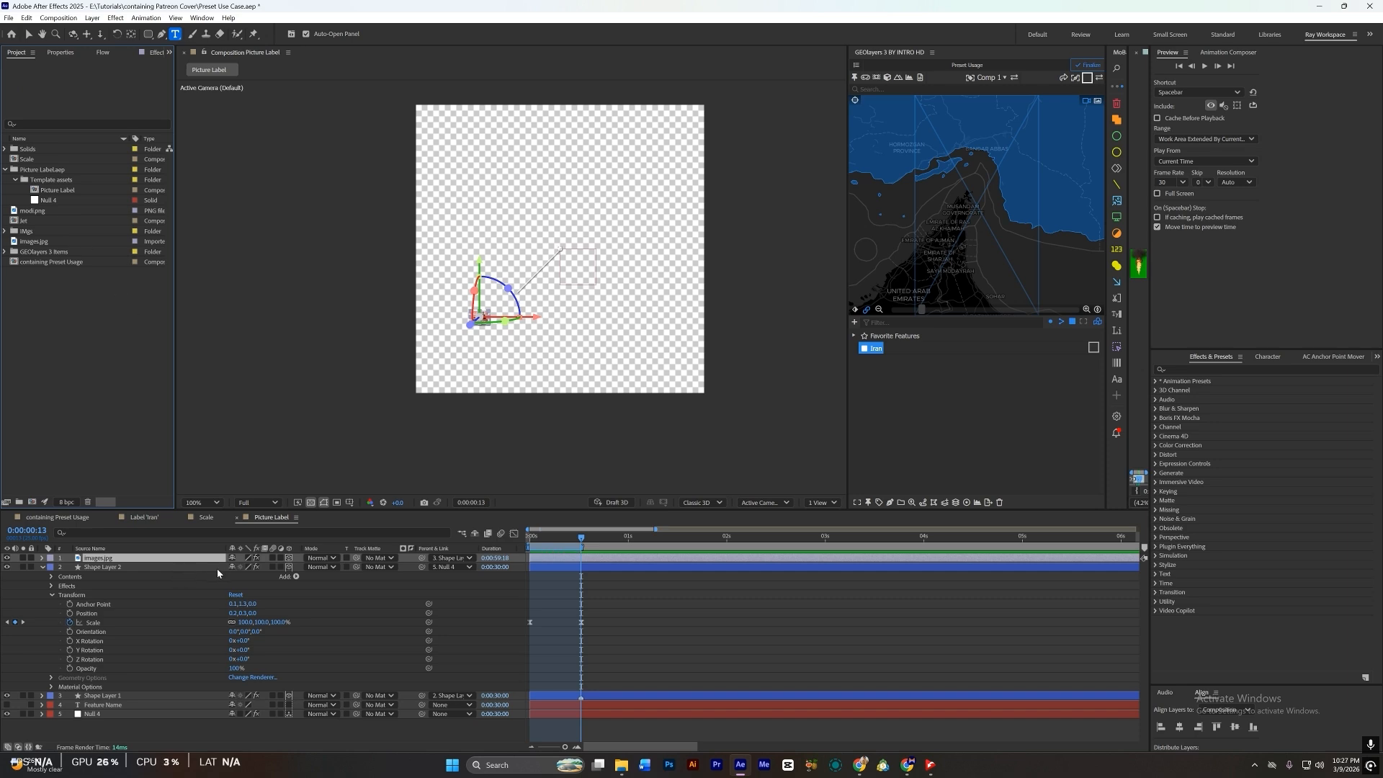
Step: Scale the images.jpg layer to about 82% and fit it inside the label's white frame
key(s)
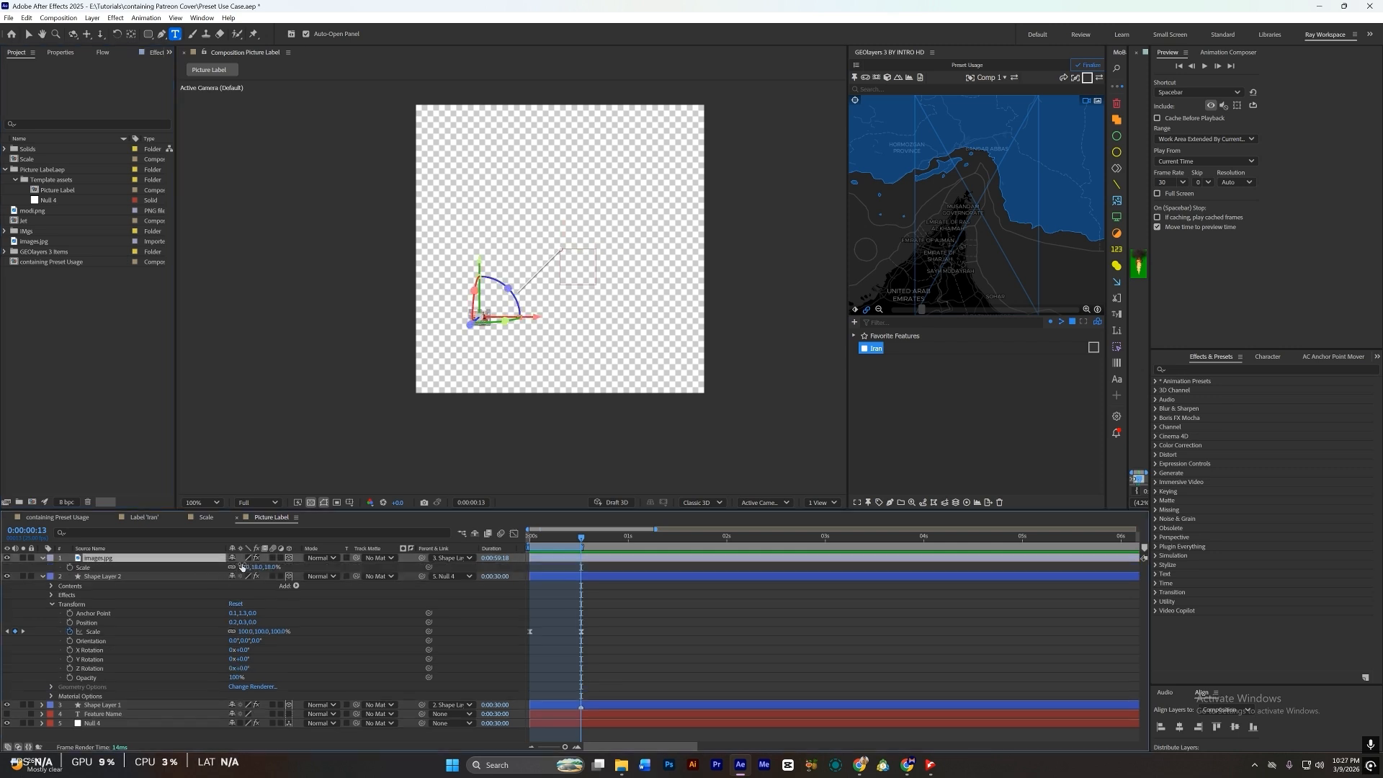
drag(241, 567, 286, 578)
scroll(503, 308, up, 4)
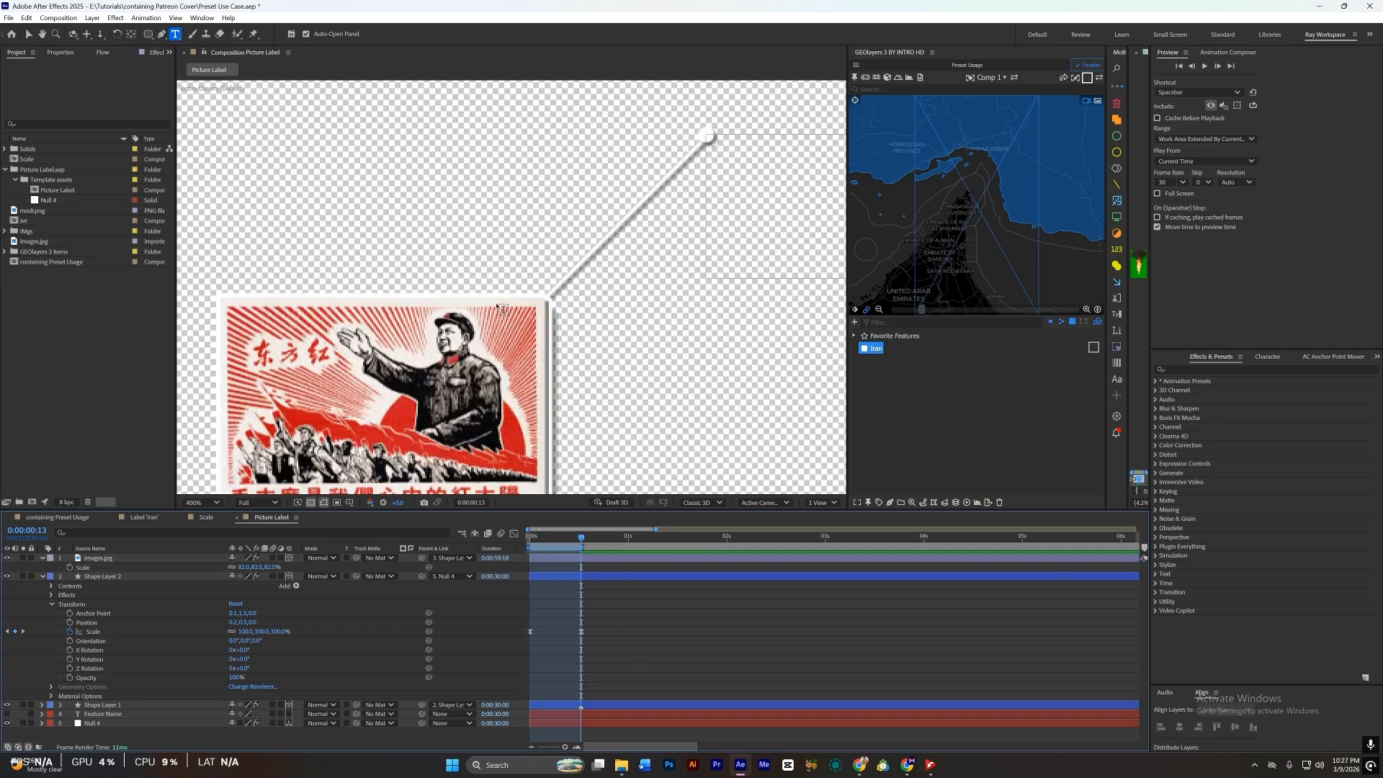
key(v)
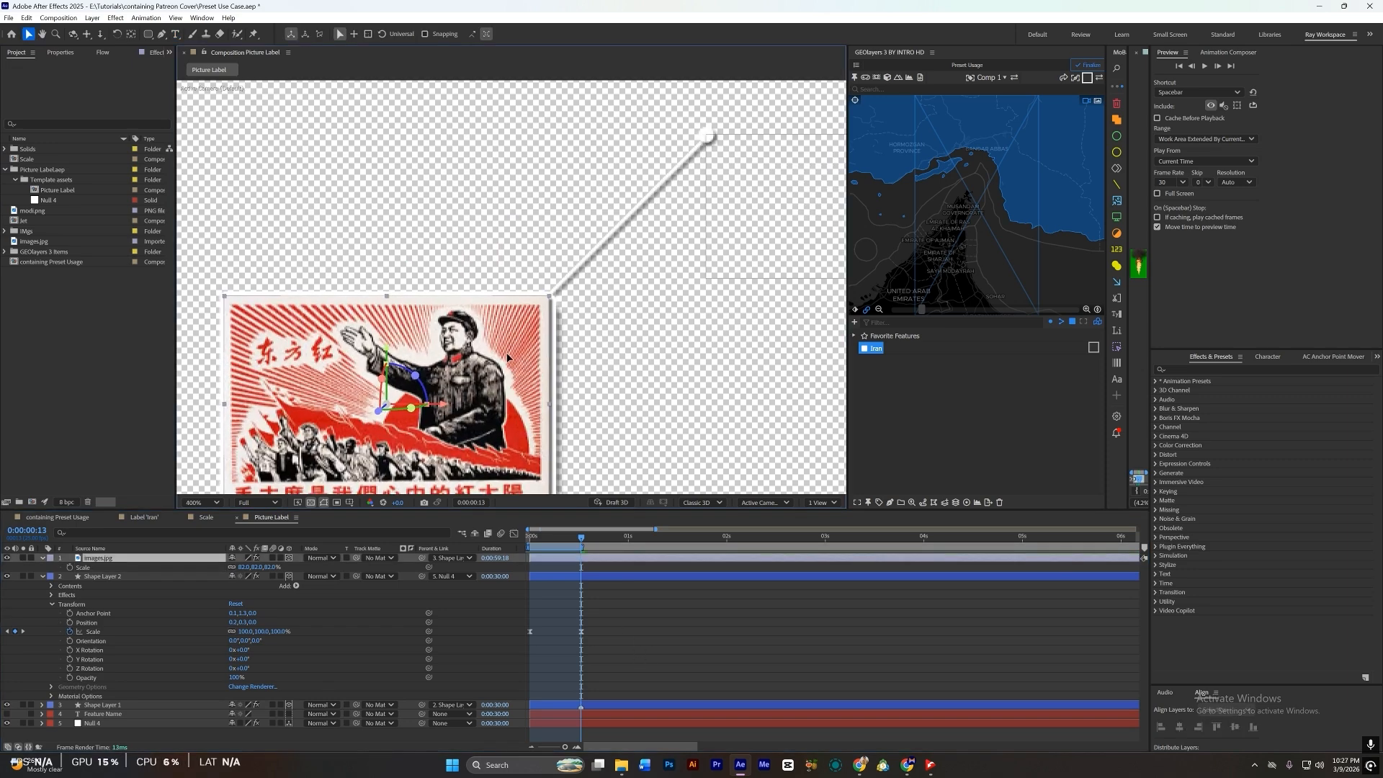
click(466, 390)
click(40, 564)
click(43, 559)
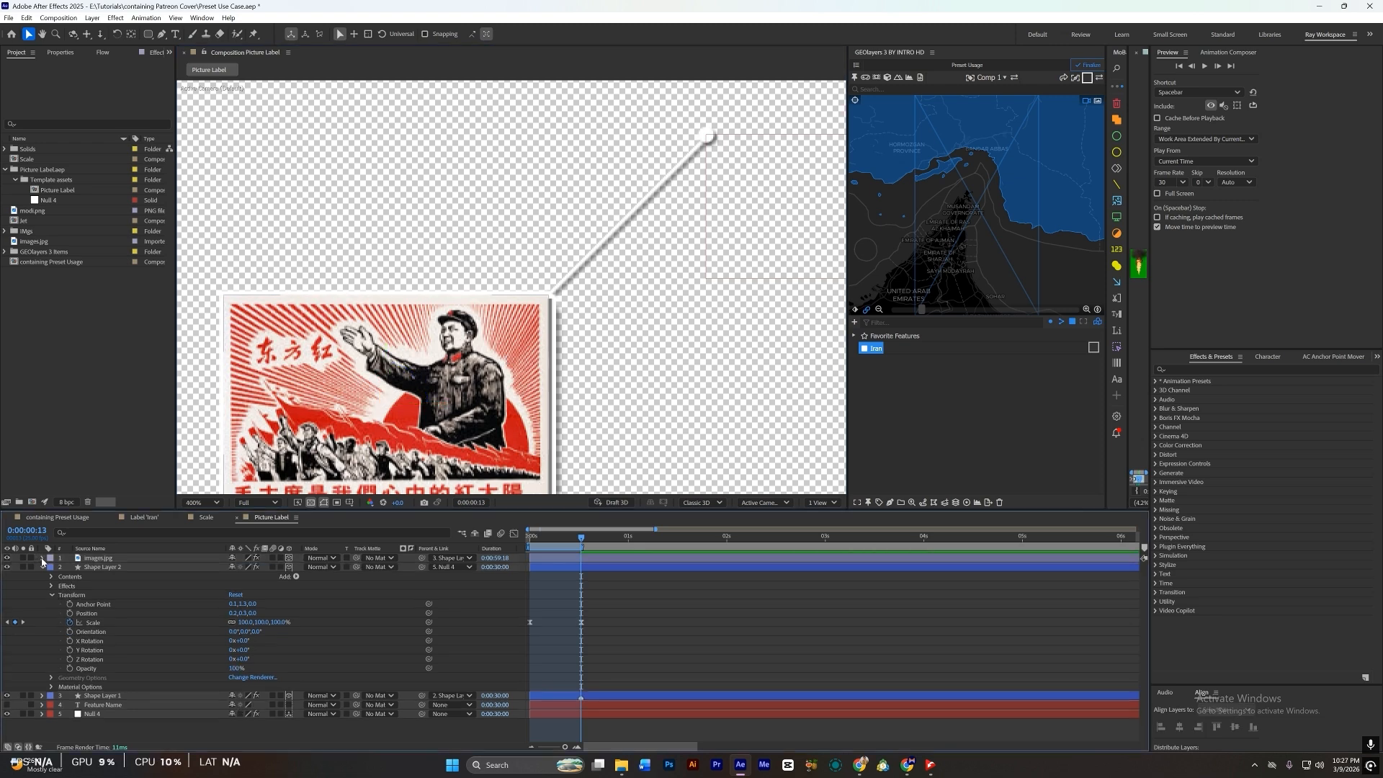
click(43, 559)
click(52, 576)
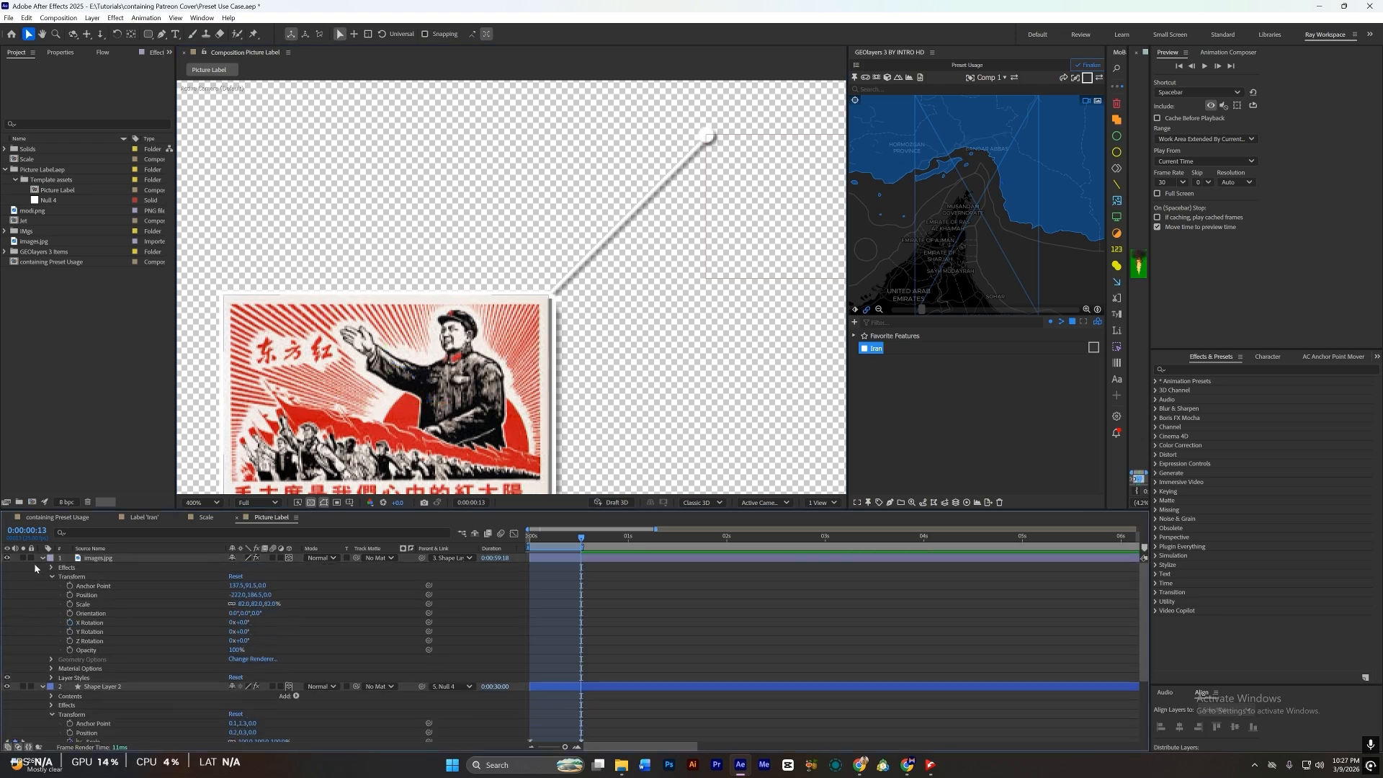
click(41, 560)
scroll(578, 355, down, 2)
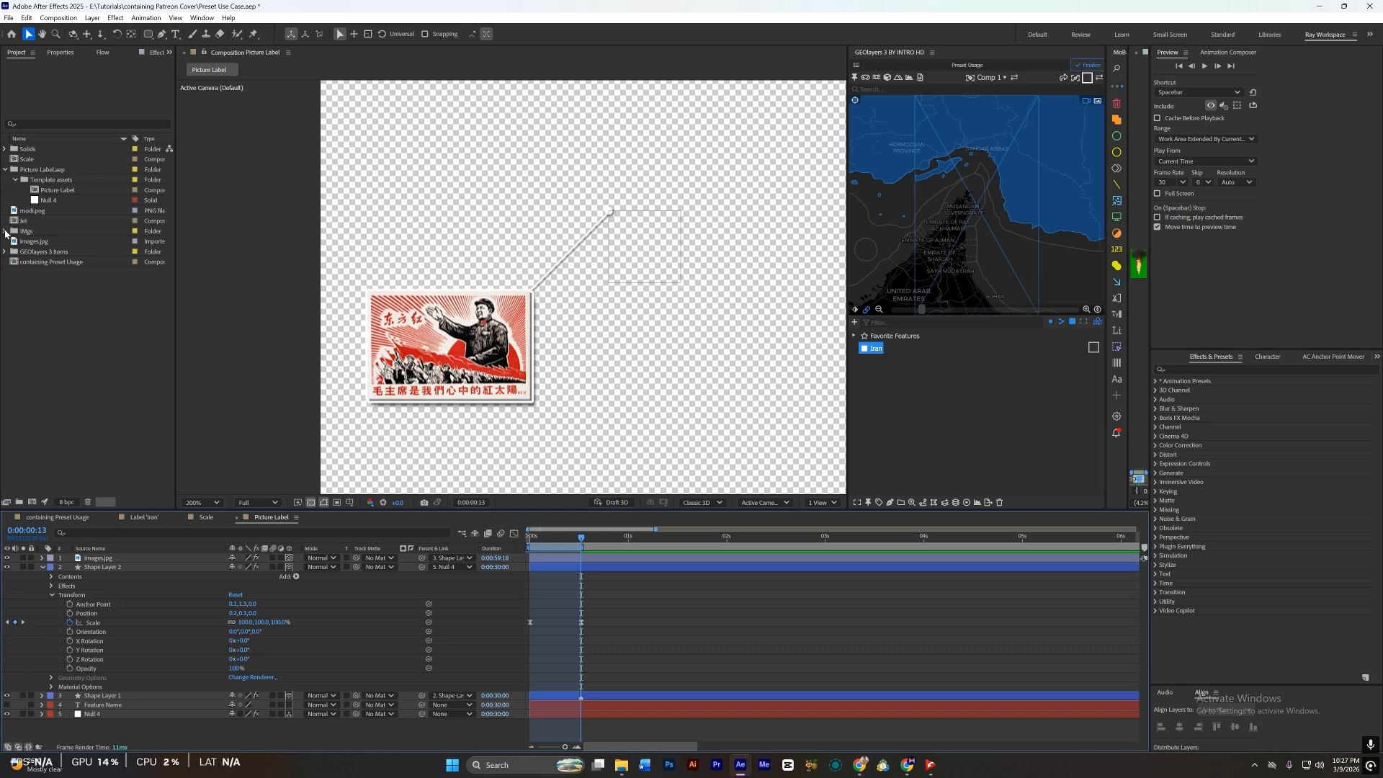
Step: Move the Picture Label composition into the Label Templates folder of GEOlayers 3 Items
click(52, 191)
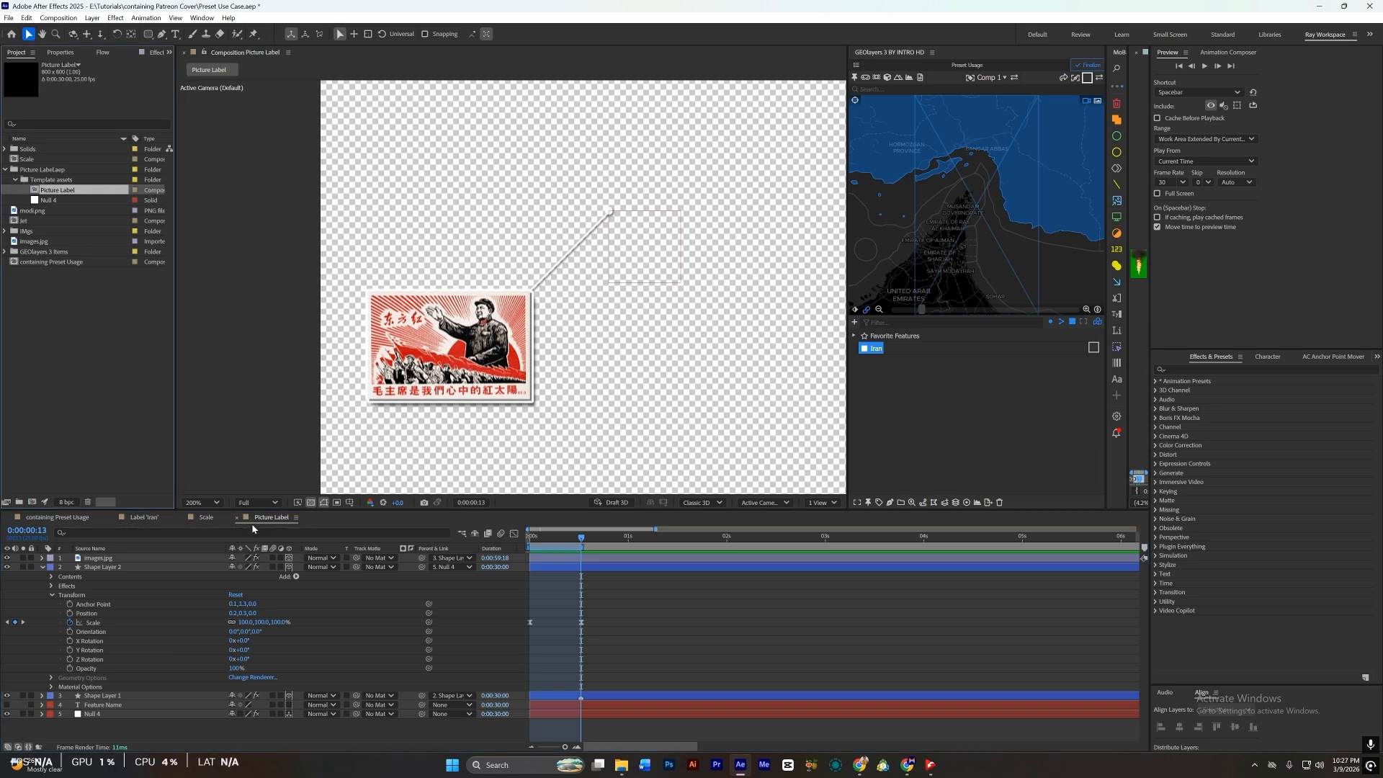
click(5, 253)
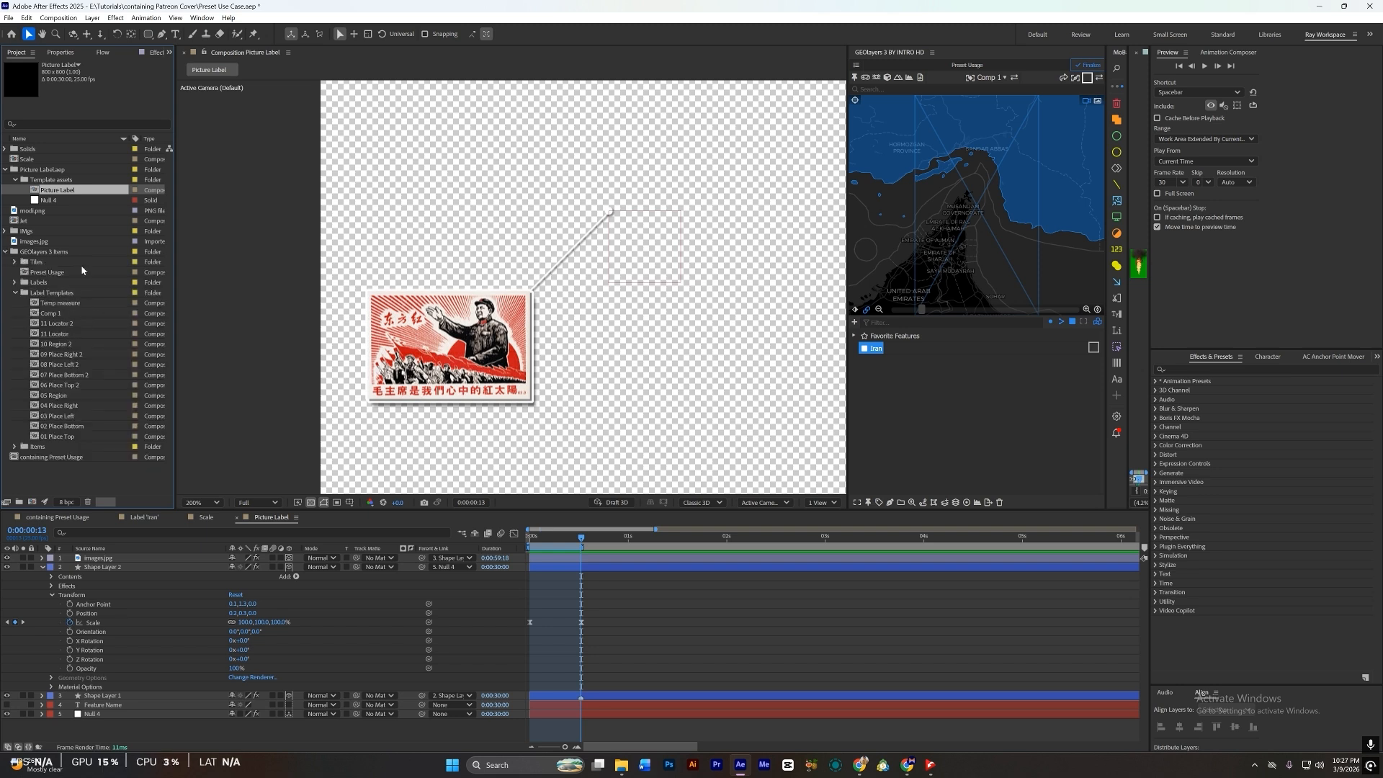
drag(57, 196, 65, 302)
Step: In the containing Preset Usage composition, select the Iran feature and choose Picture Label as the GEOlayers label template
click(81, 517)
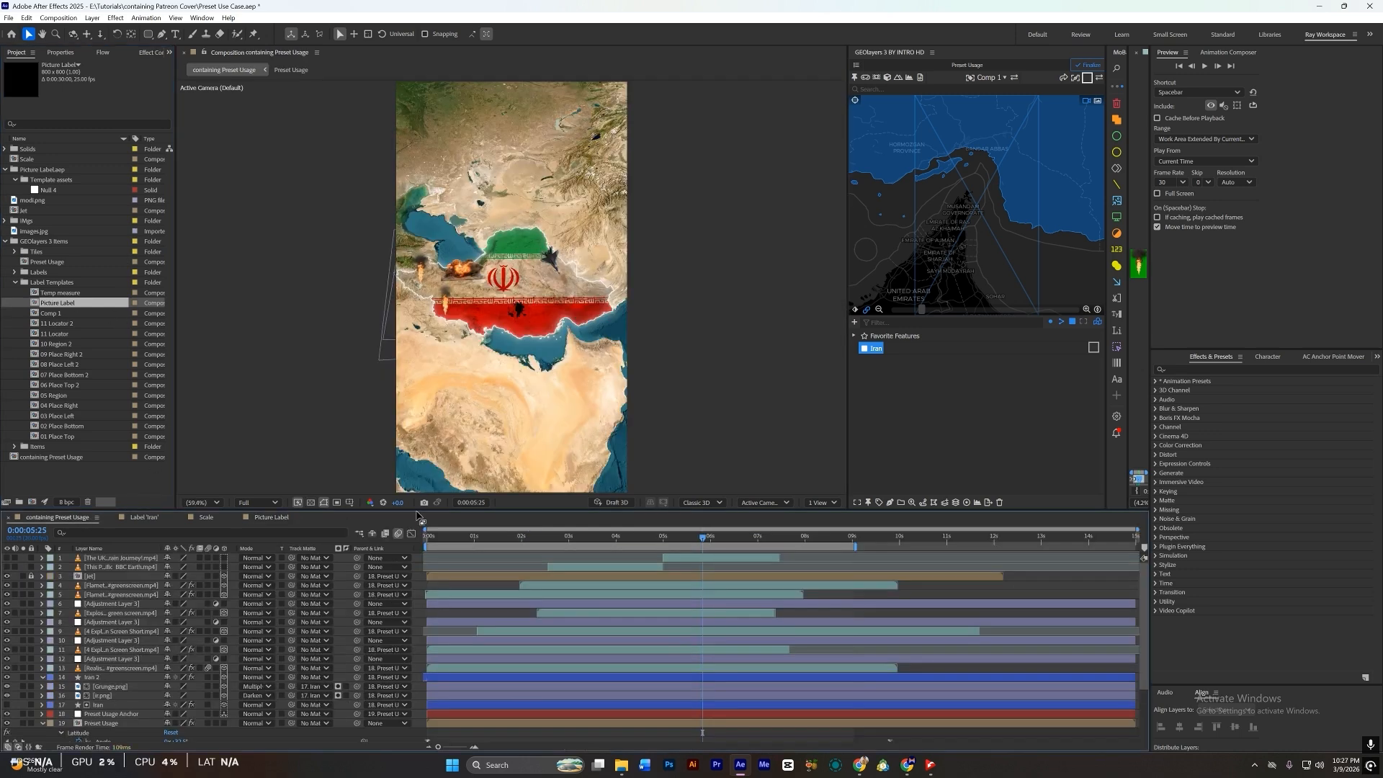
click(899, 374)
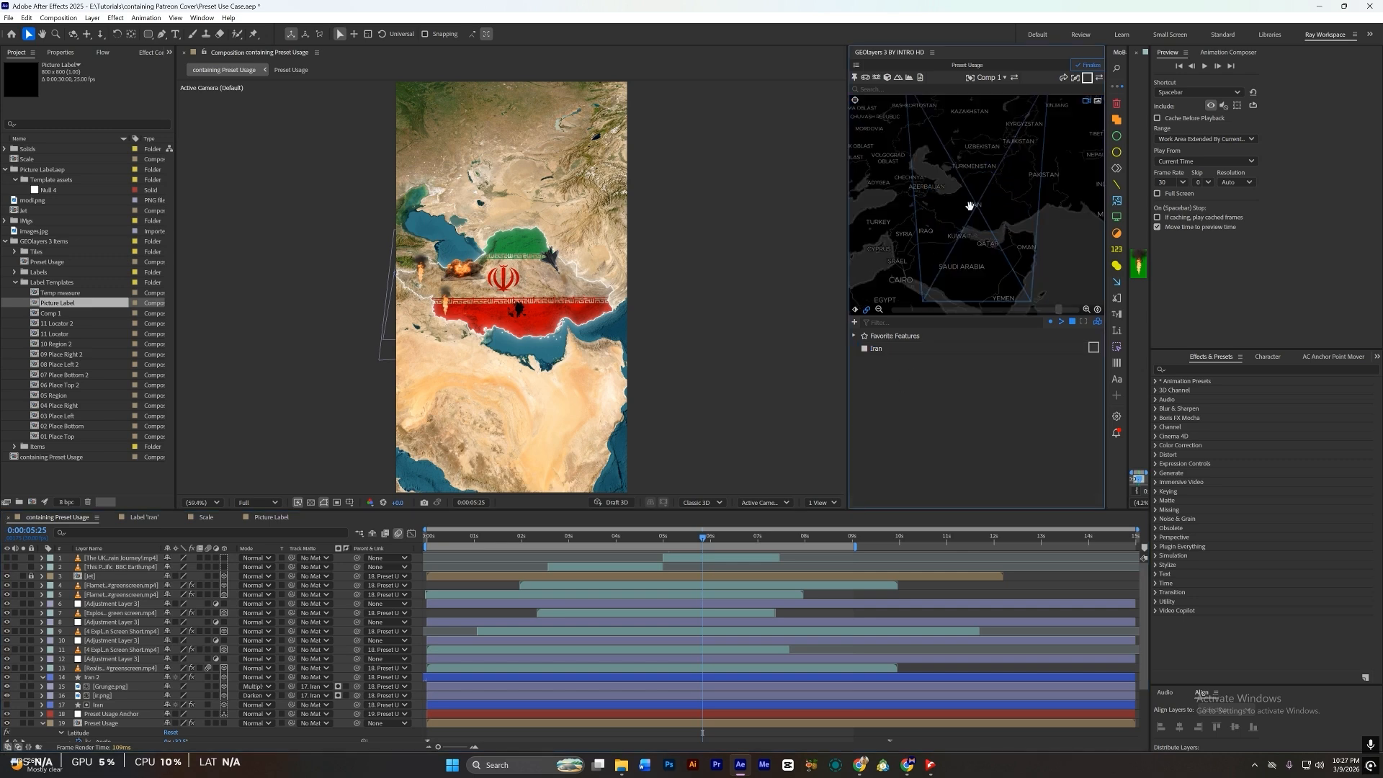
click(877, 352)
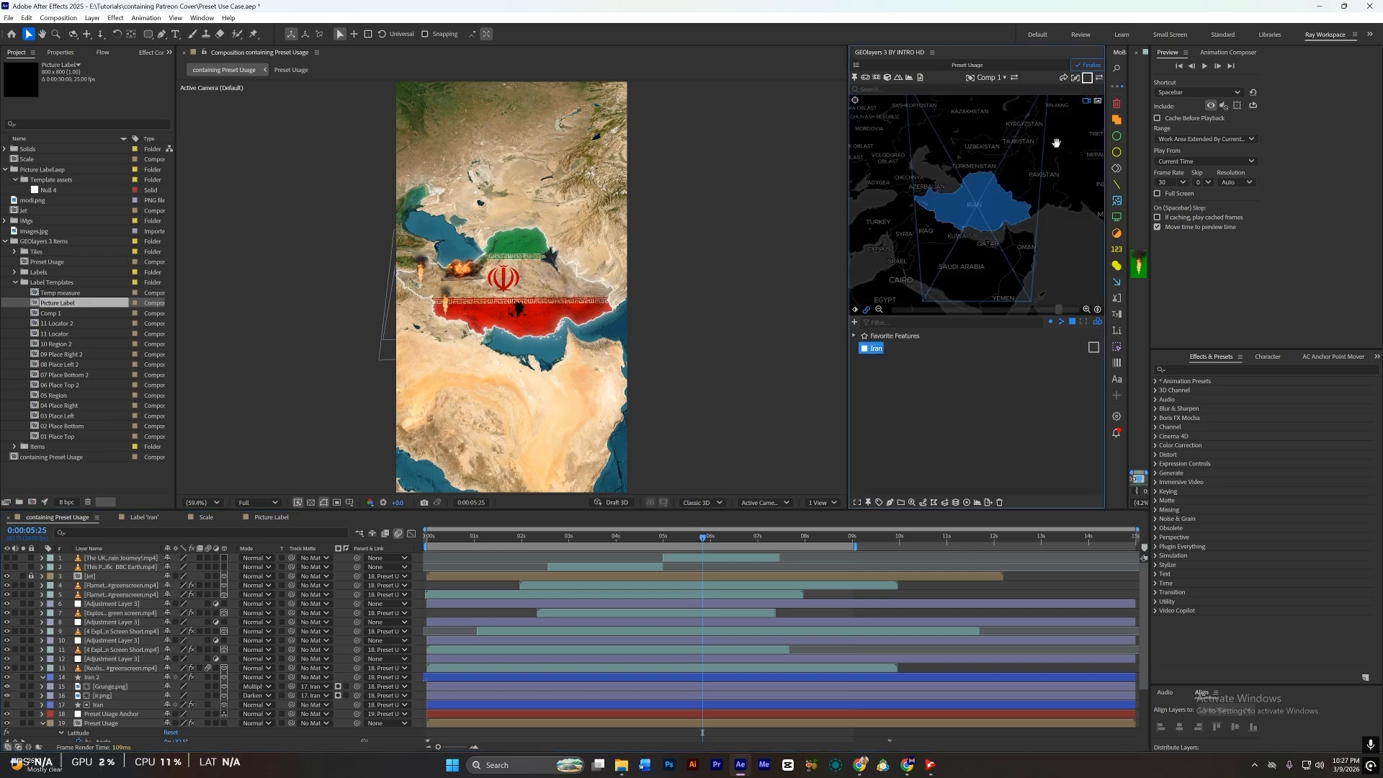
click(992, 79)
click(950, 189)
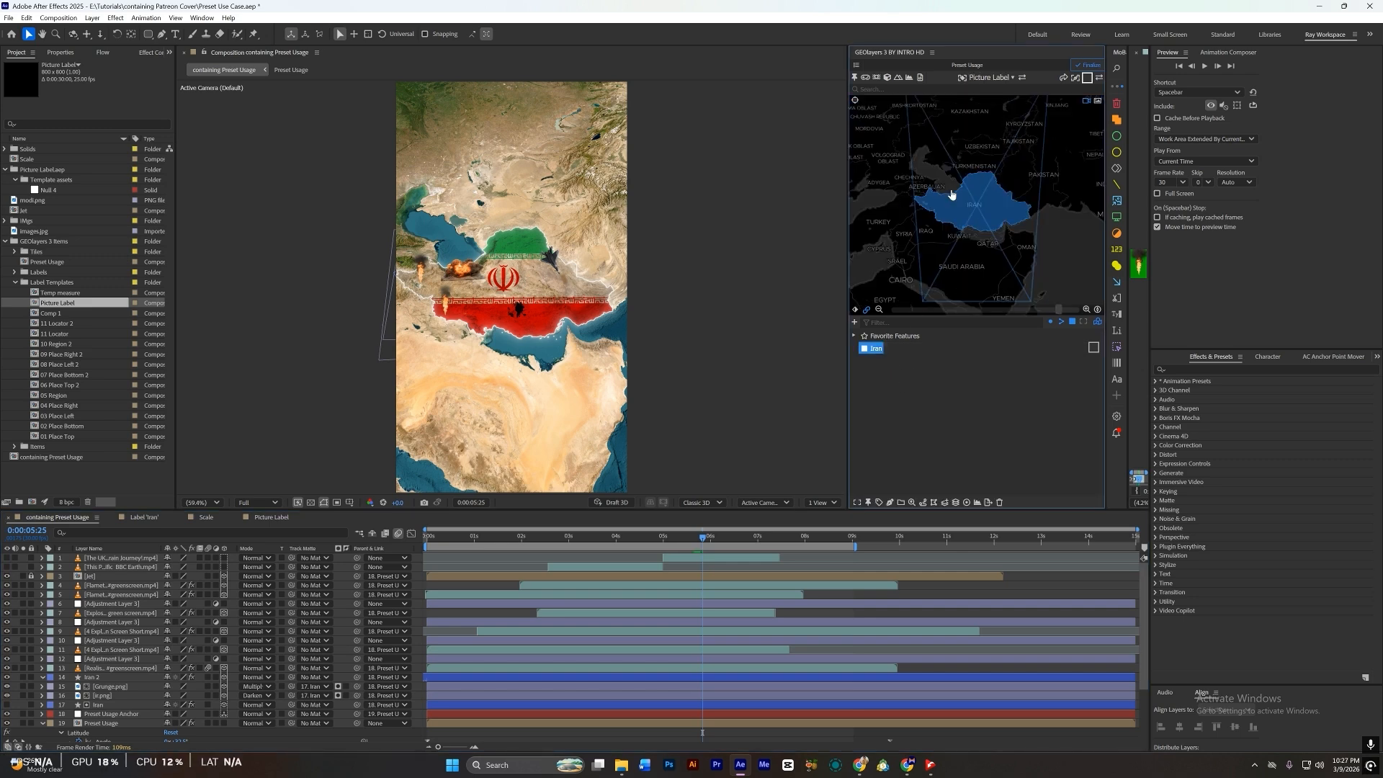
Step: Add a pinned label for the Iran feature to the map and collapse the GEOlayers 3 Items folder
click(878, 504)
click(905, 475)
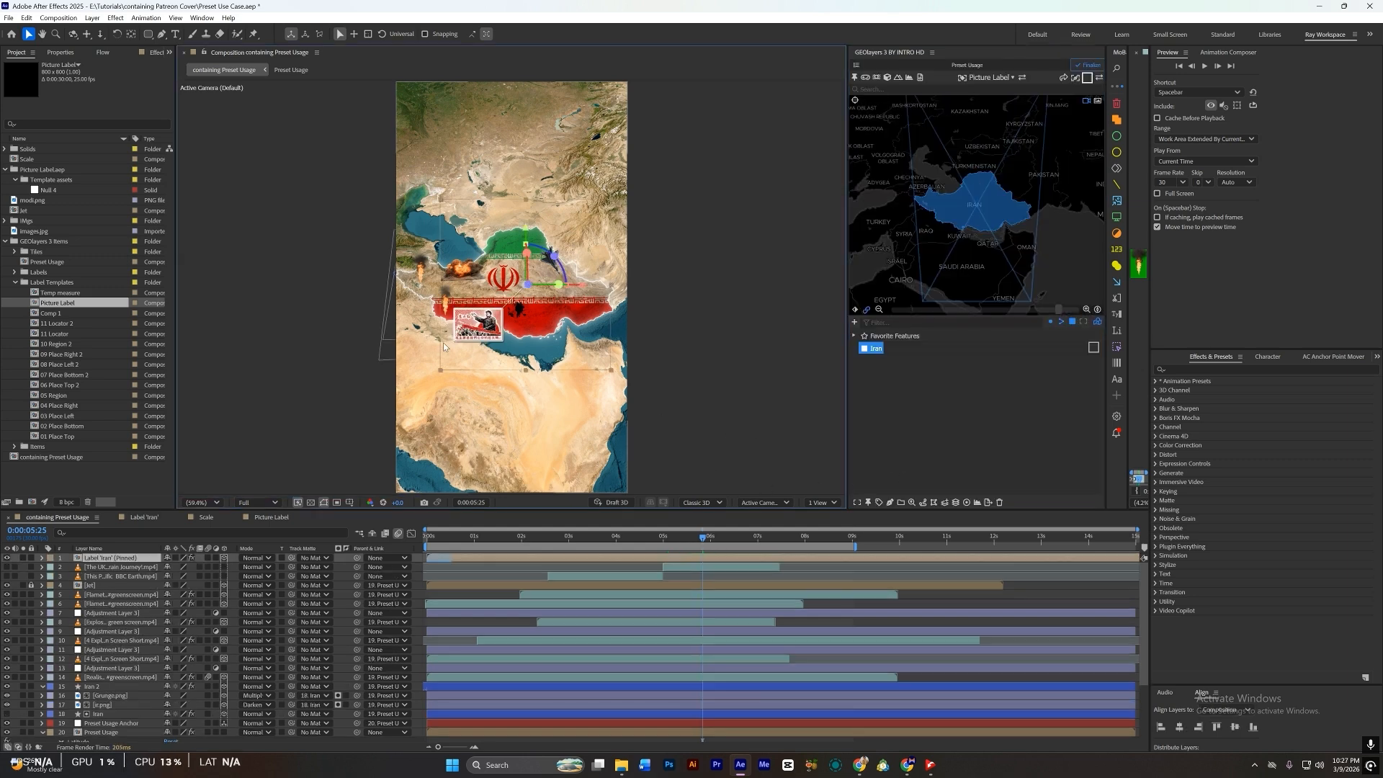
click(6, 242)
click(83, 328)
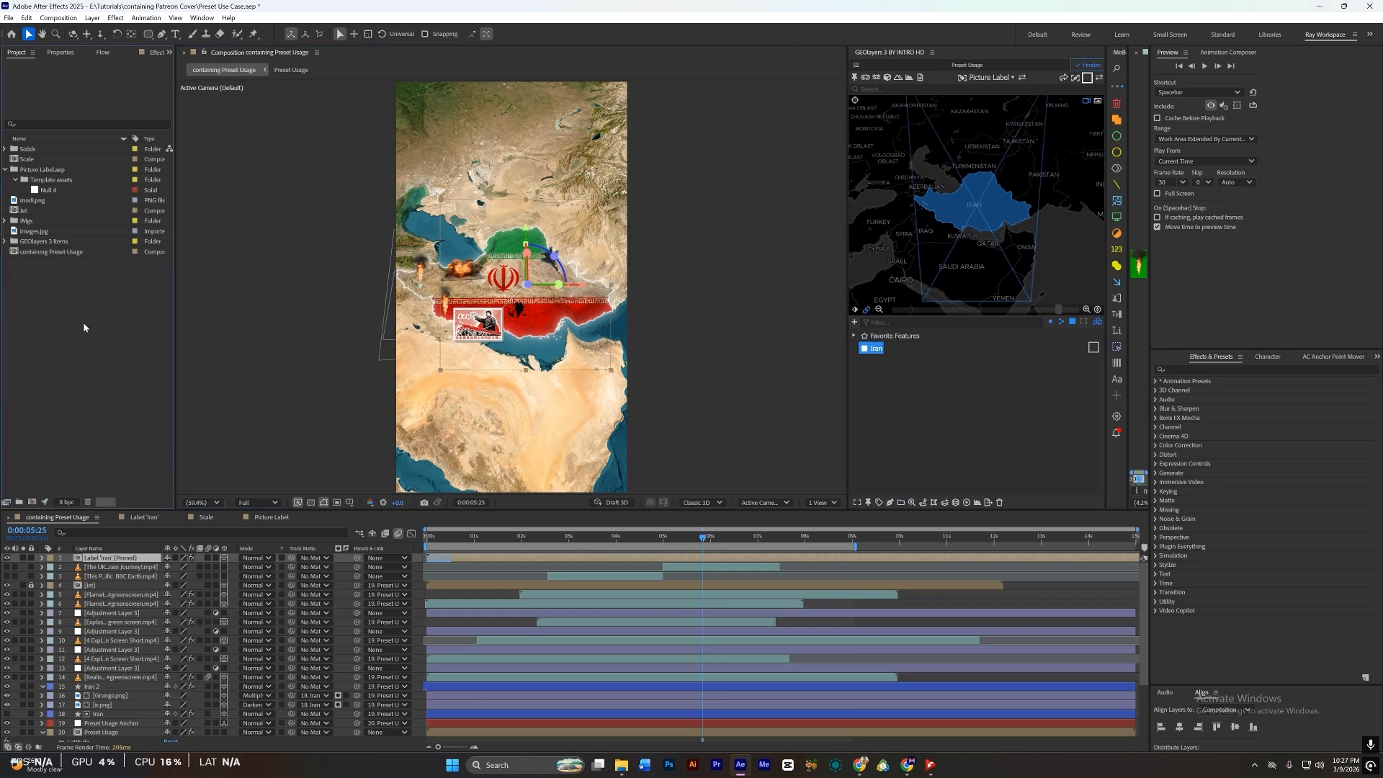
Step: Open the composition of the pinned Iran label
double_click(587, 558)
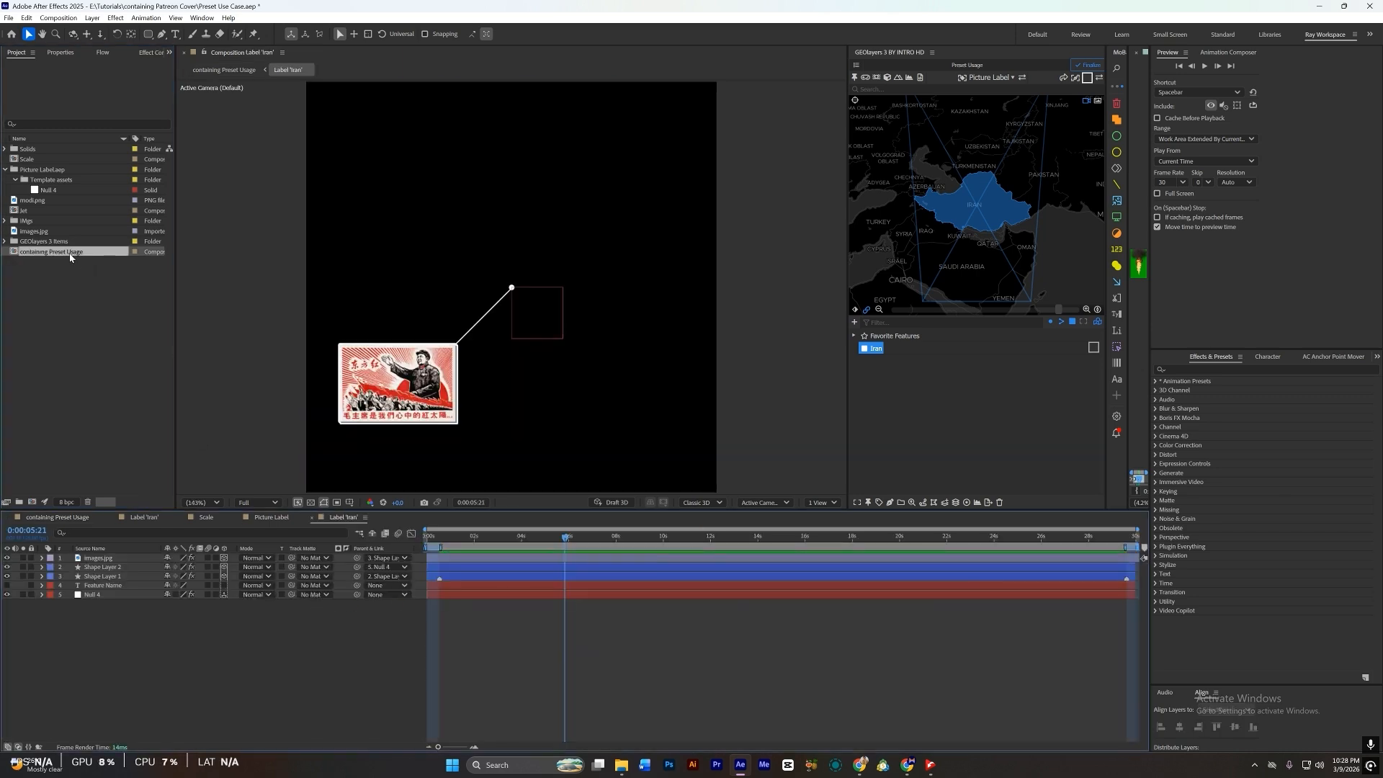
double_click(114, 332)
scroll(439, 278, down, 2)
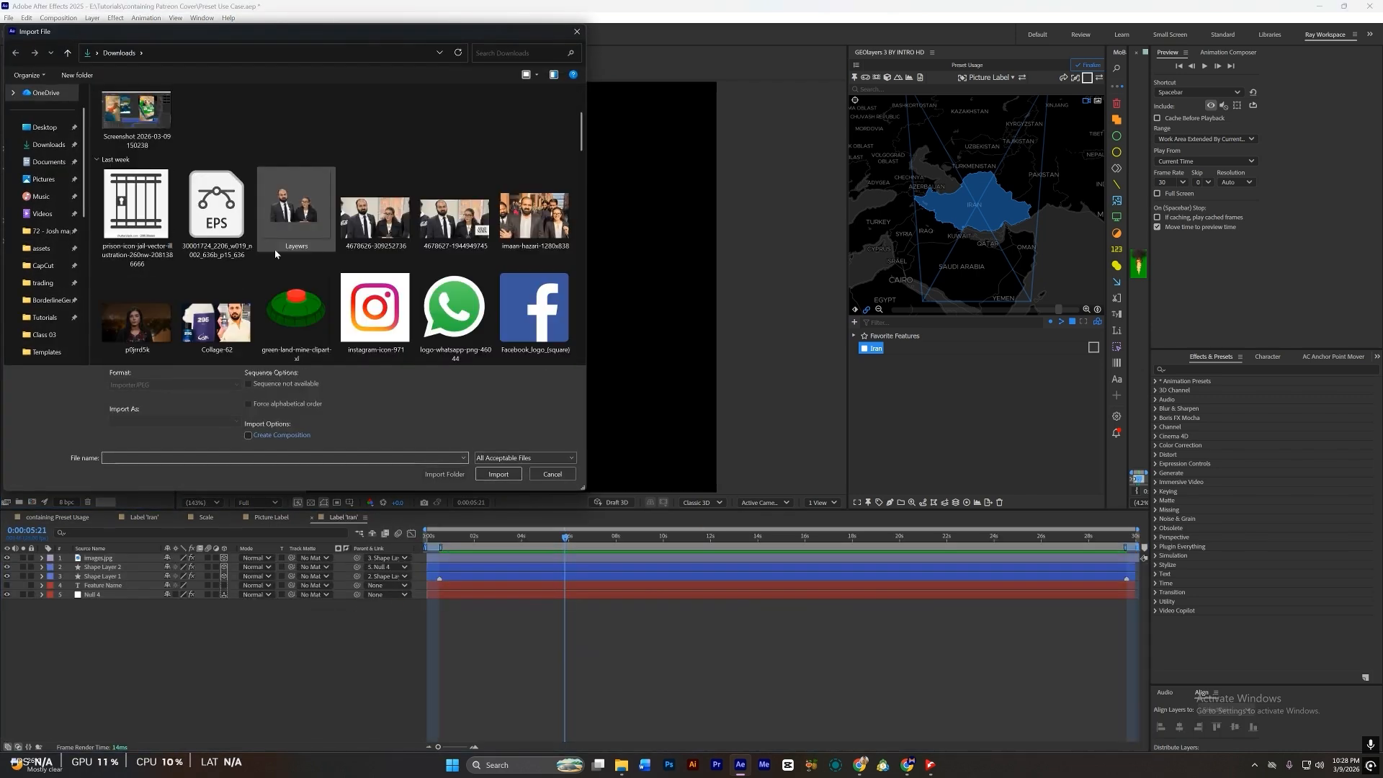
scroll(223, 286, down, 10)
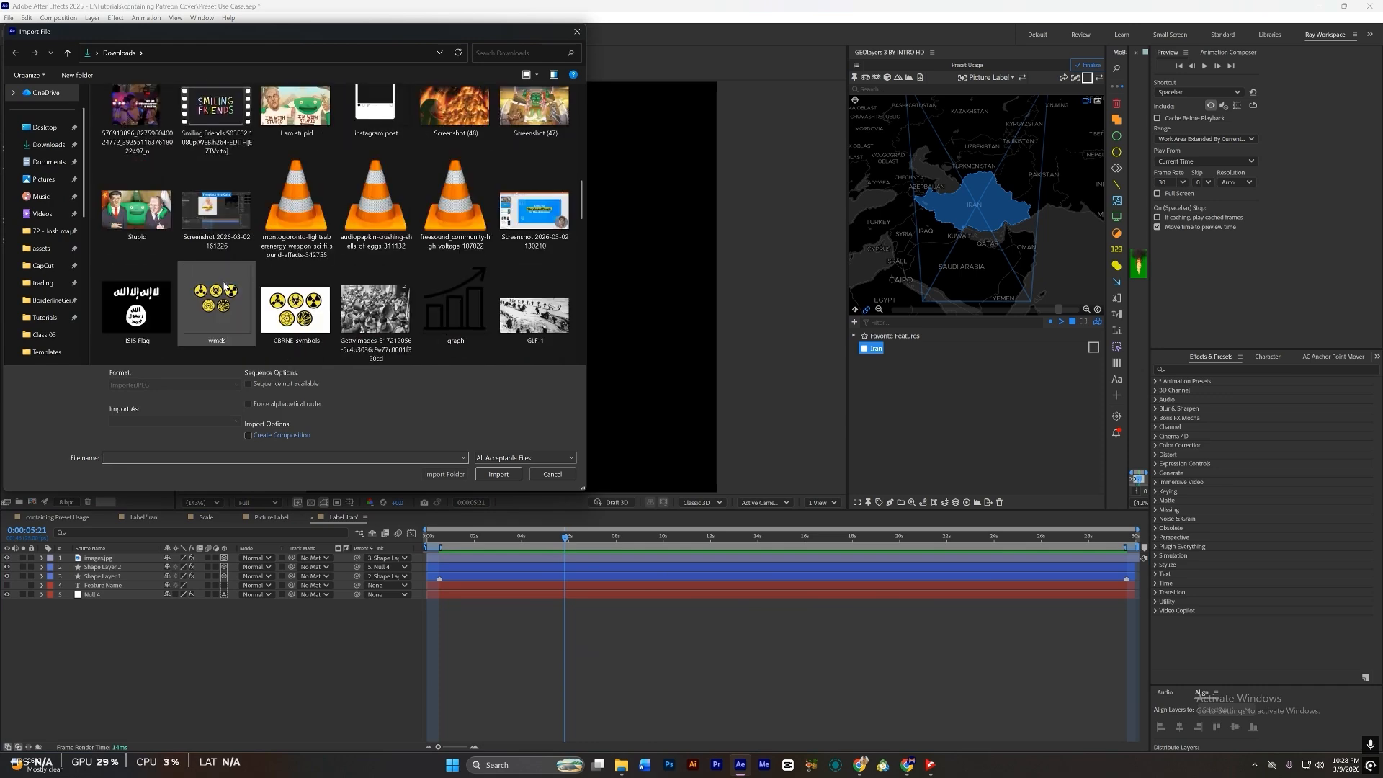
scroll(224, 287, down, 2)
click(227, 222)
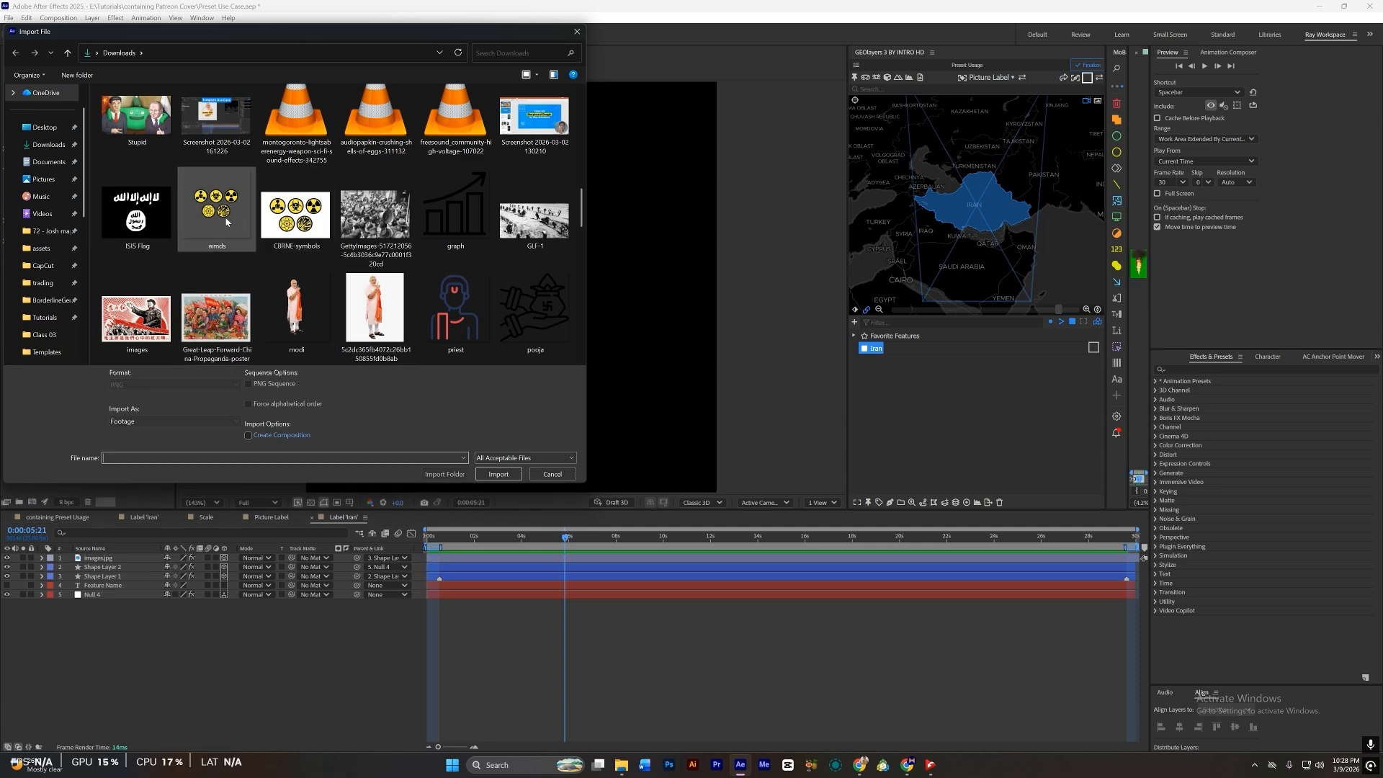
double_click(227, 221)
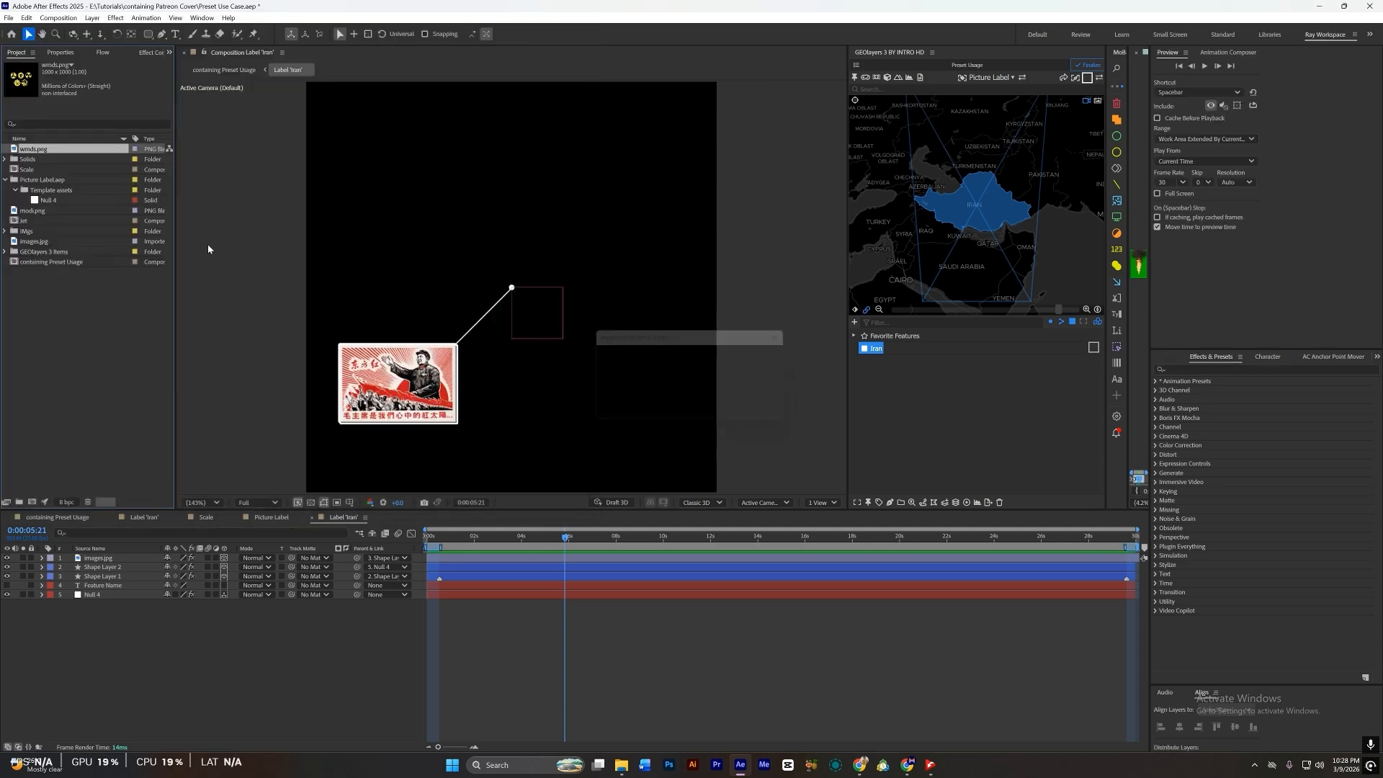
Step: Import the CBRNE-symbols image from Downloads and substitute it for images.jpg in the Iran label composition
double_click(94, 325)
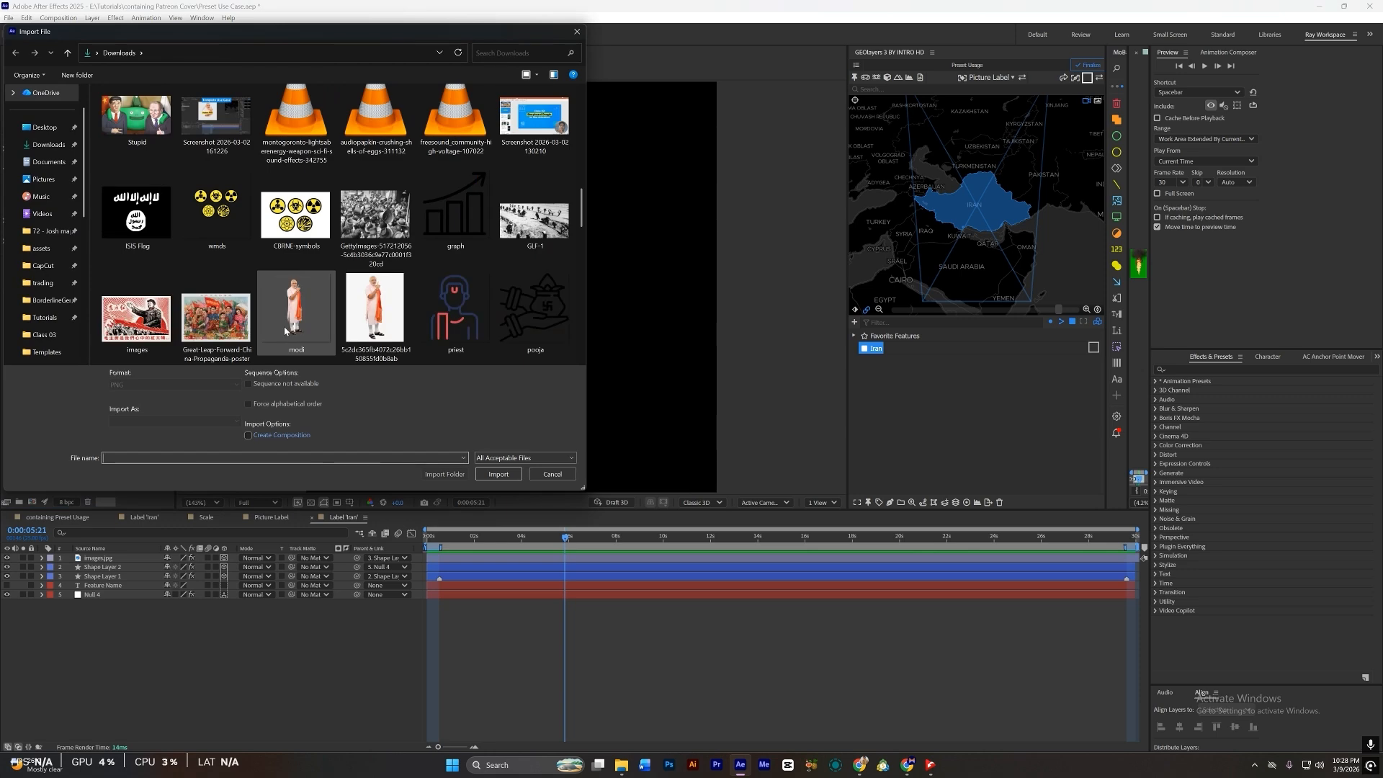
double_click(288, 229)
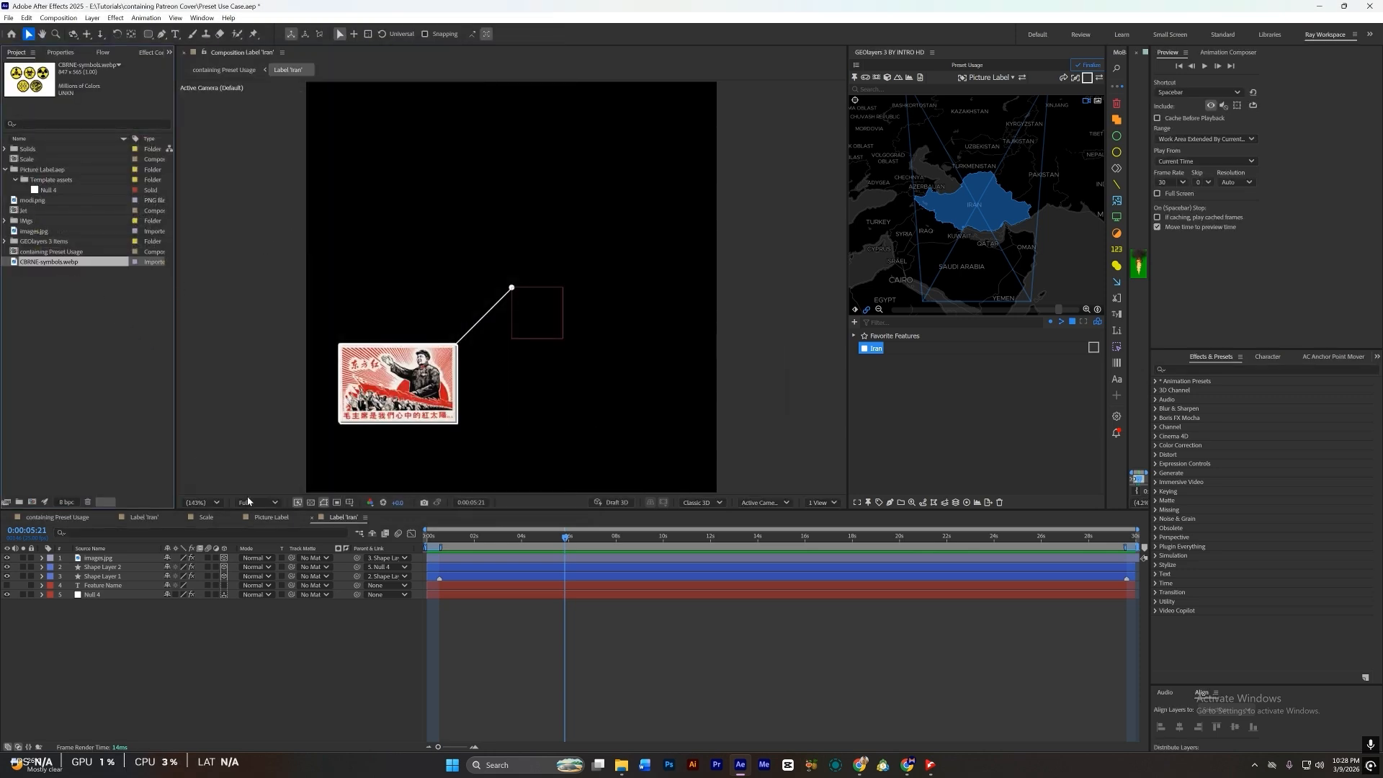
click(119, 558)
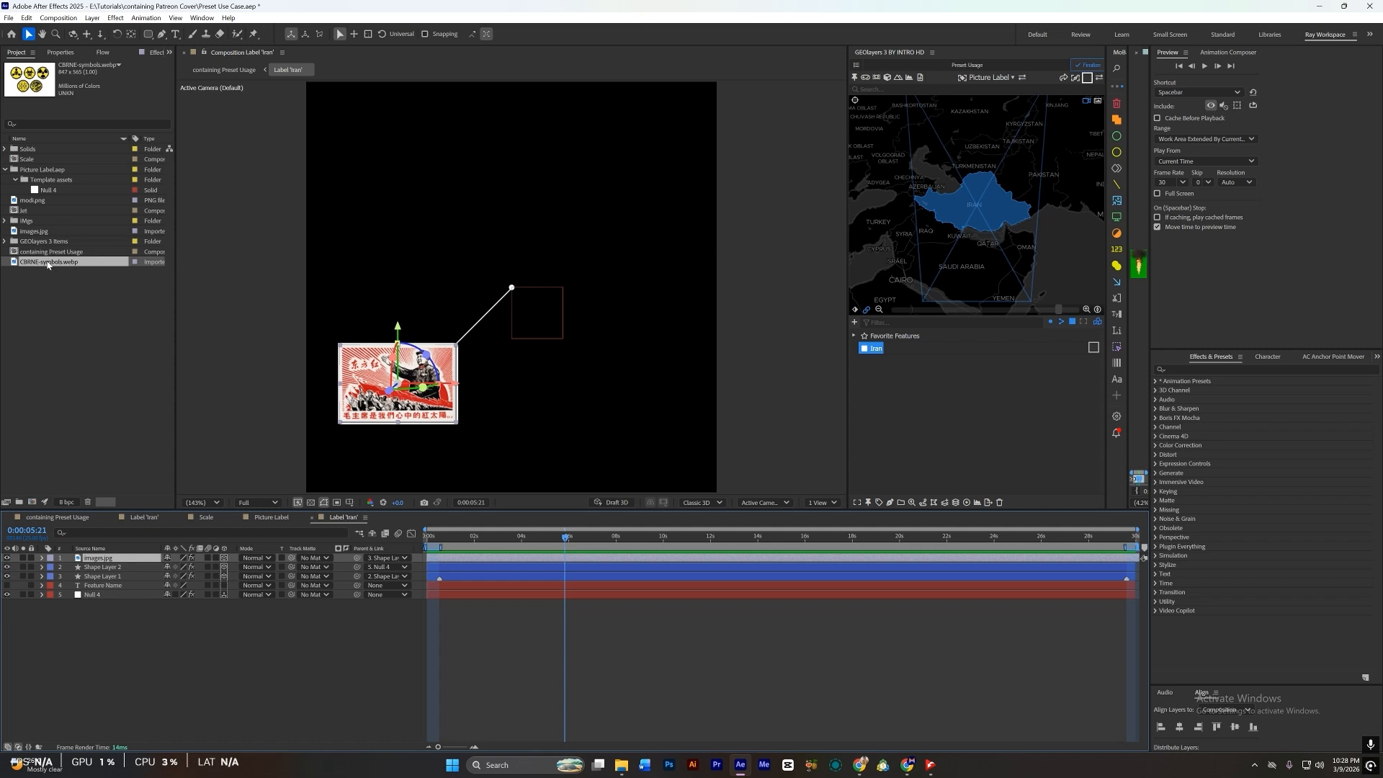
drag(48, 264, 152, 569)
key(s)
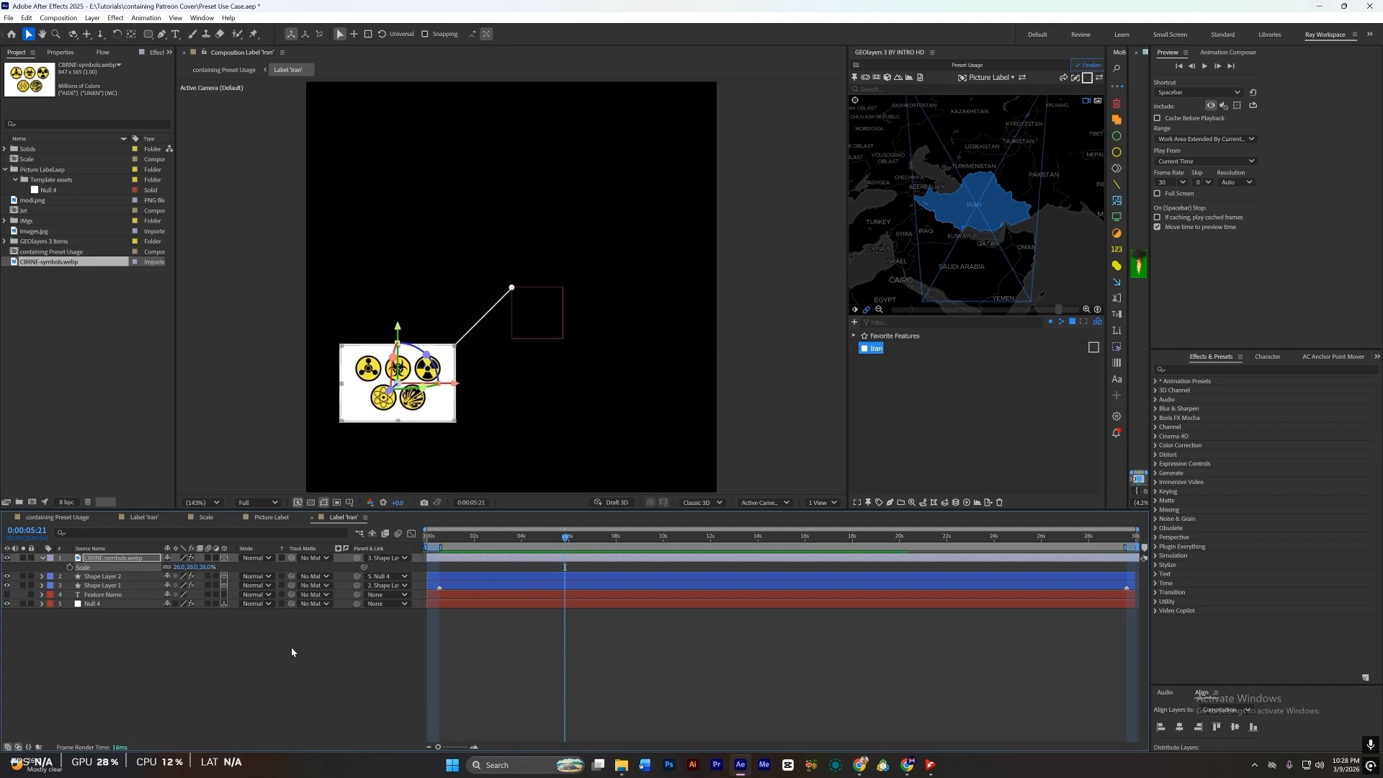
click(293, 648)
scroll(460, 363, up, 1)
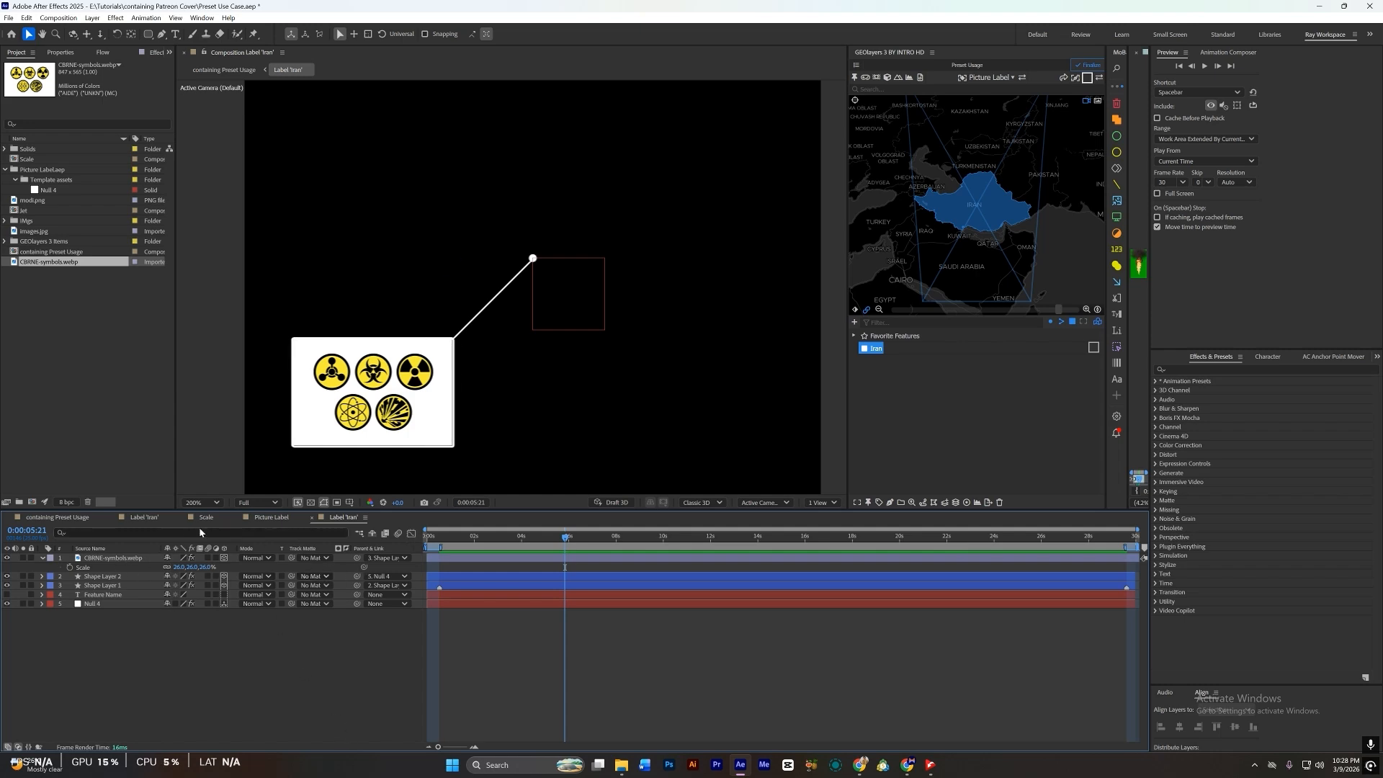
Step: Return to the containing Preset Usage composition and import the Question Pop template project from the Templates folder
click(77, 518)
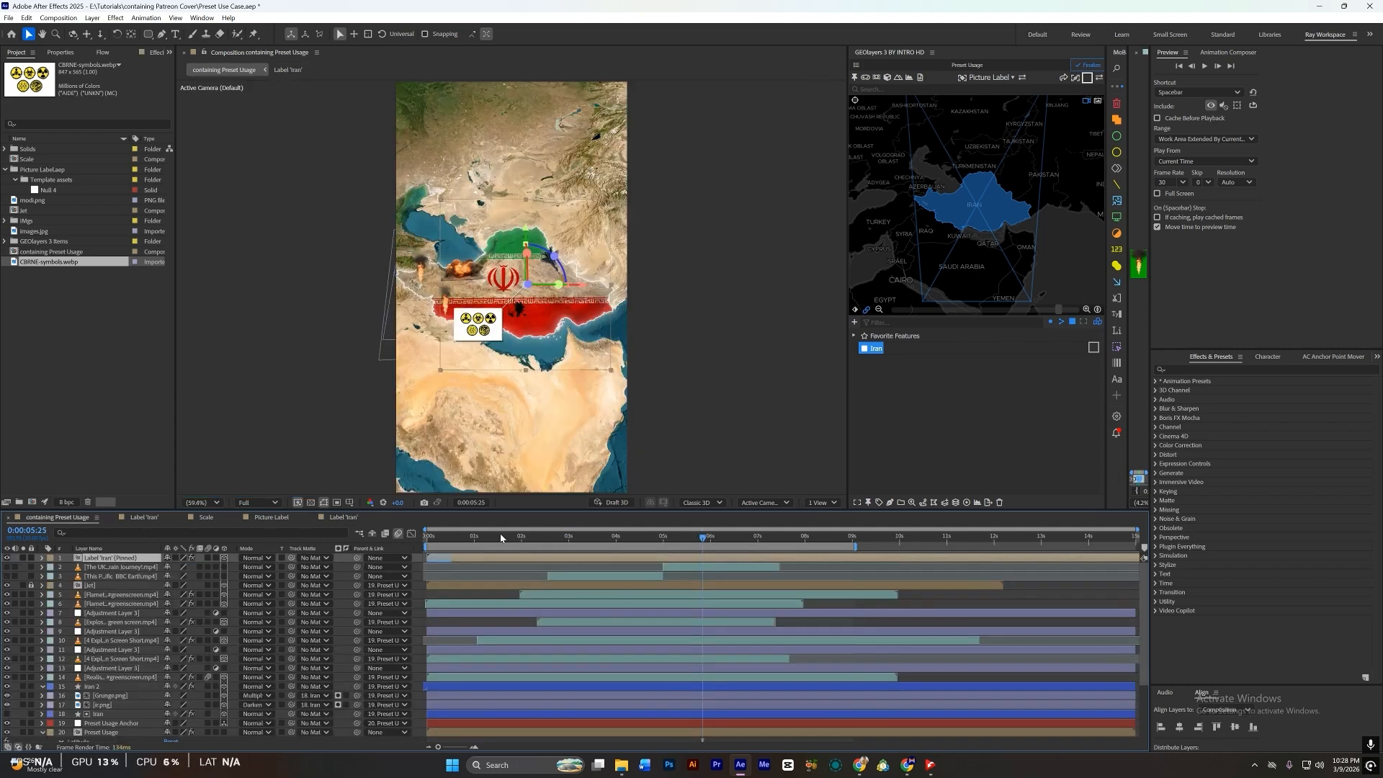
click(473, 598)
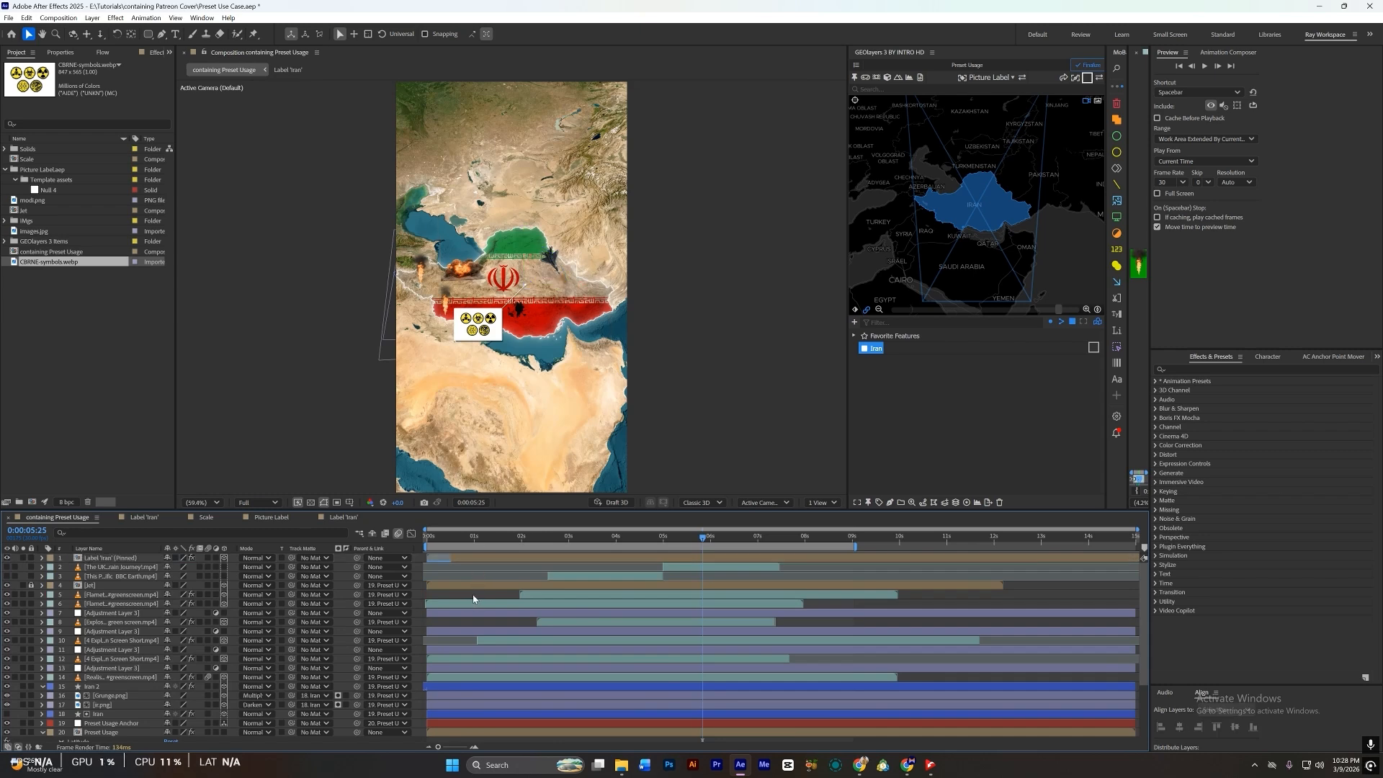
key(ctrl+i)
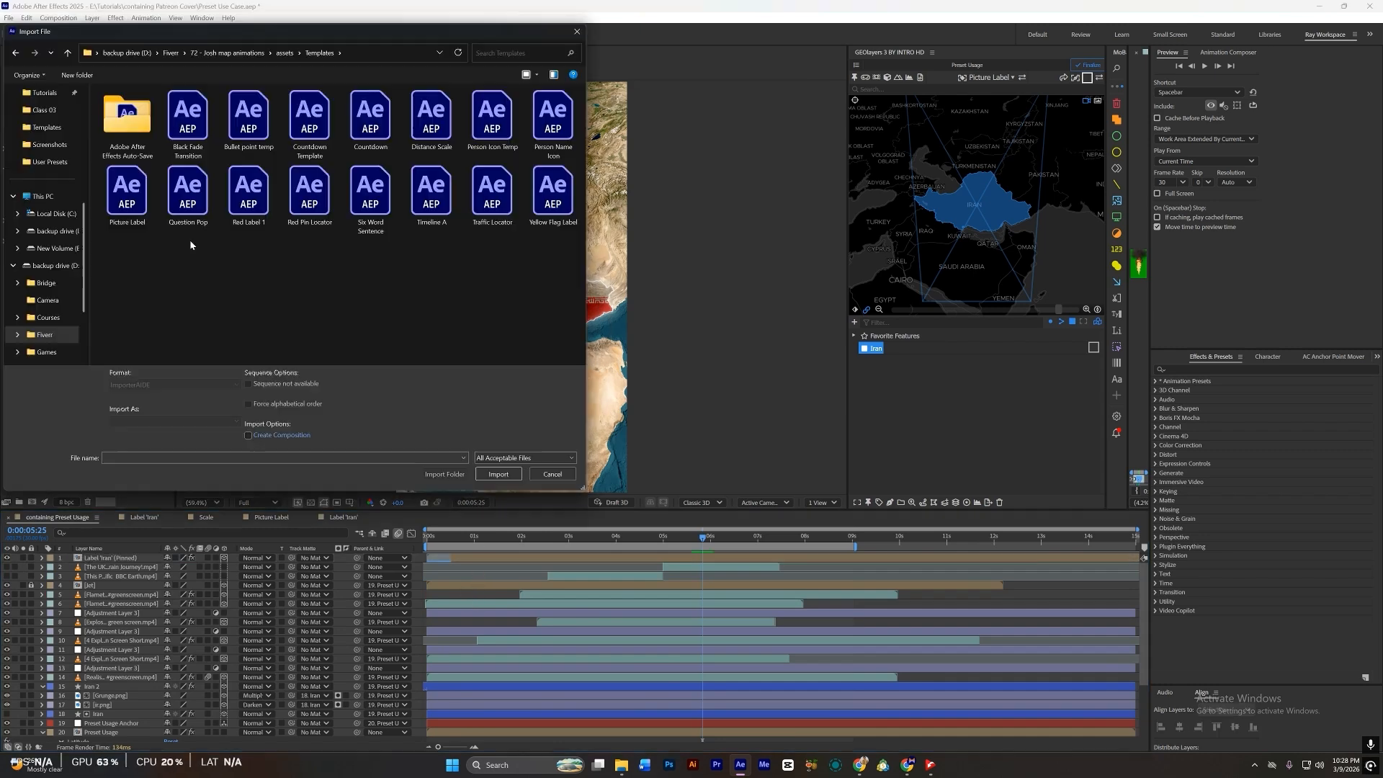
double_click(188, 194)
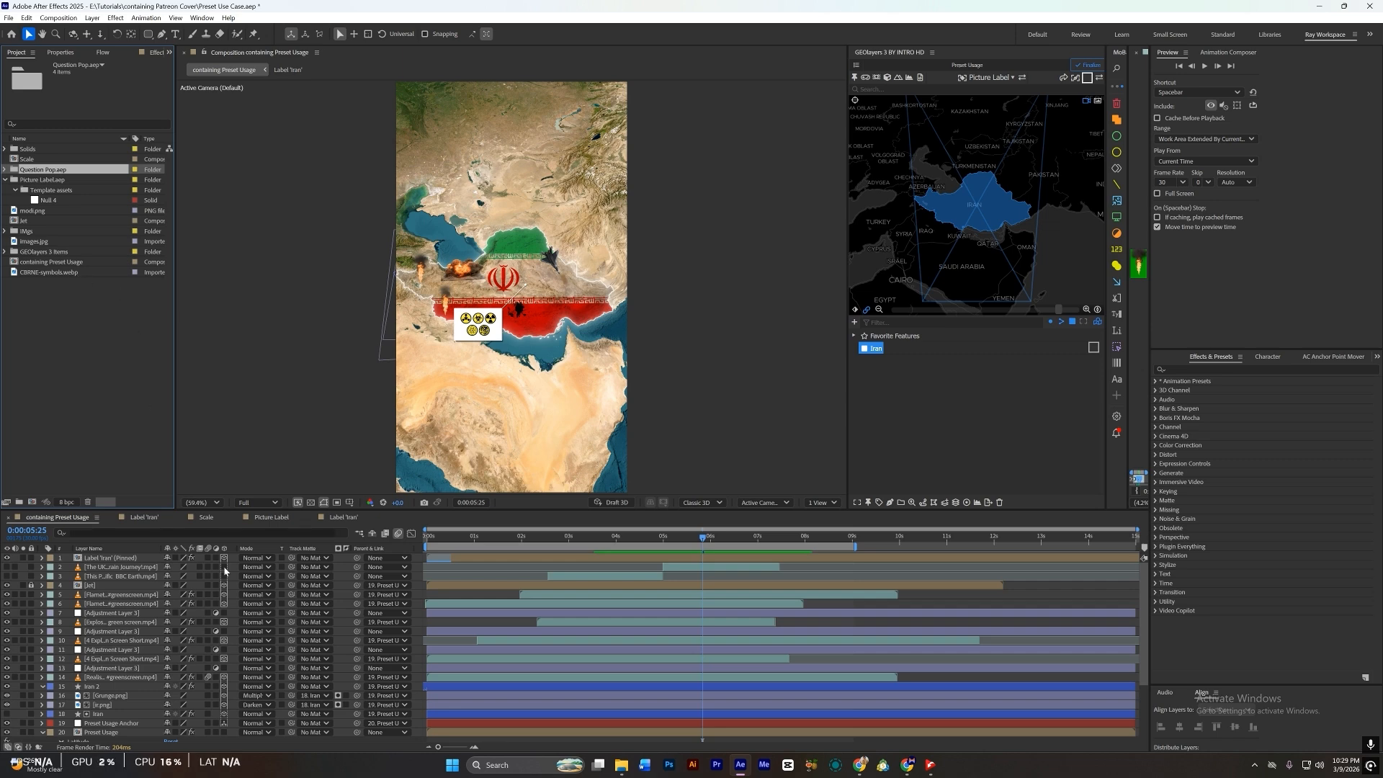
Step: Delete the pinned Iran picture label layer and move the Question Label composition into the Label Templates folder of GEOlayers 3 Items
click(132, 558)
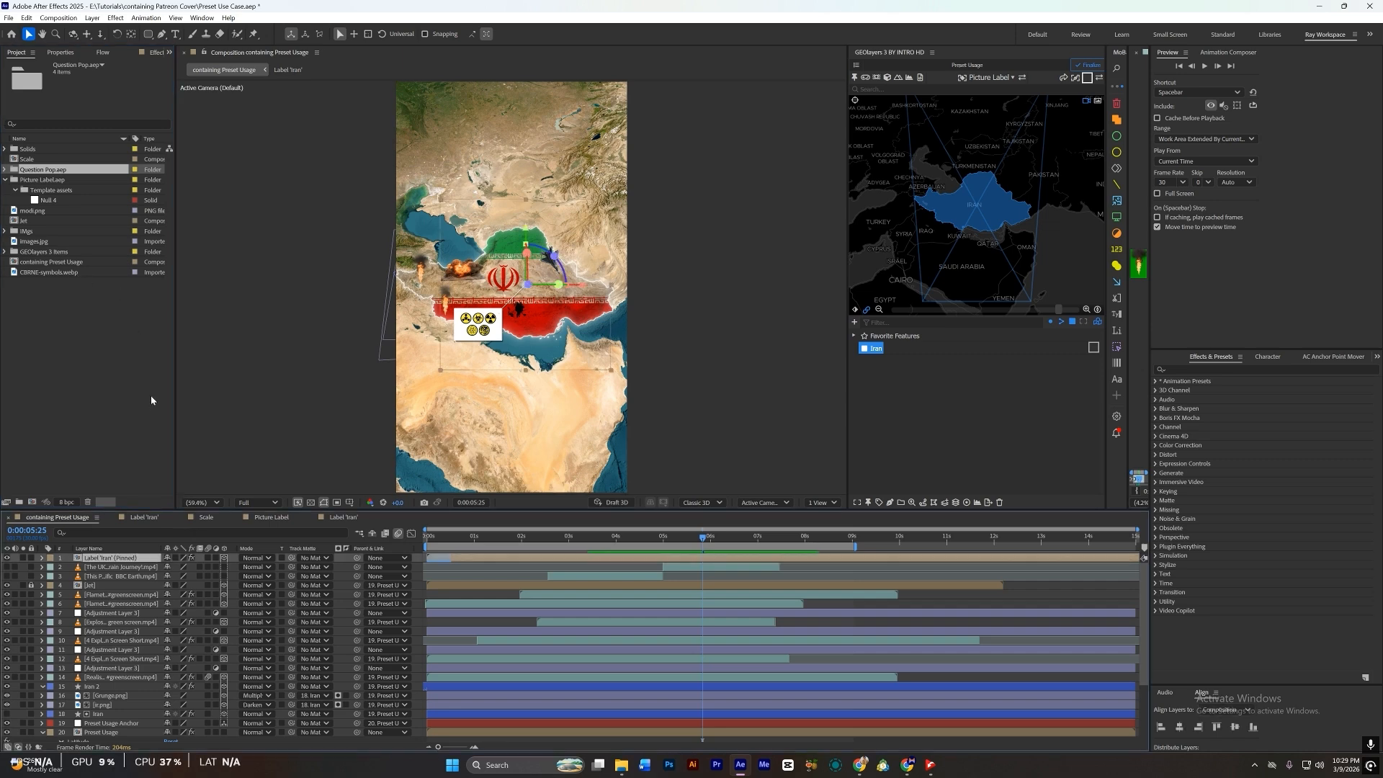
key(Delete)
click(5, 170)
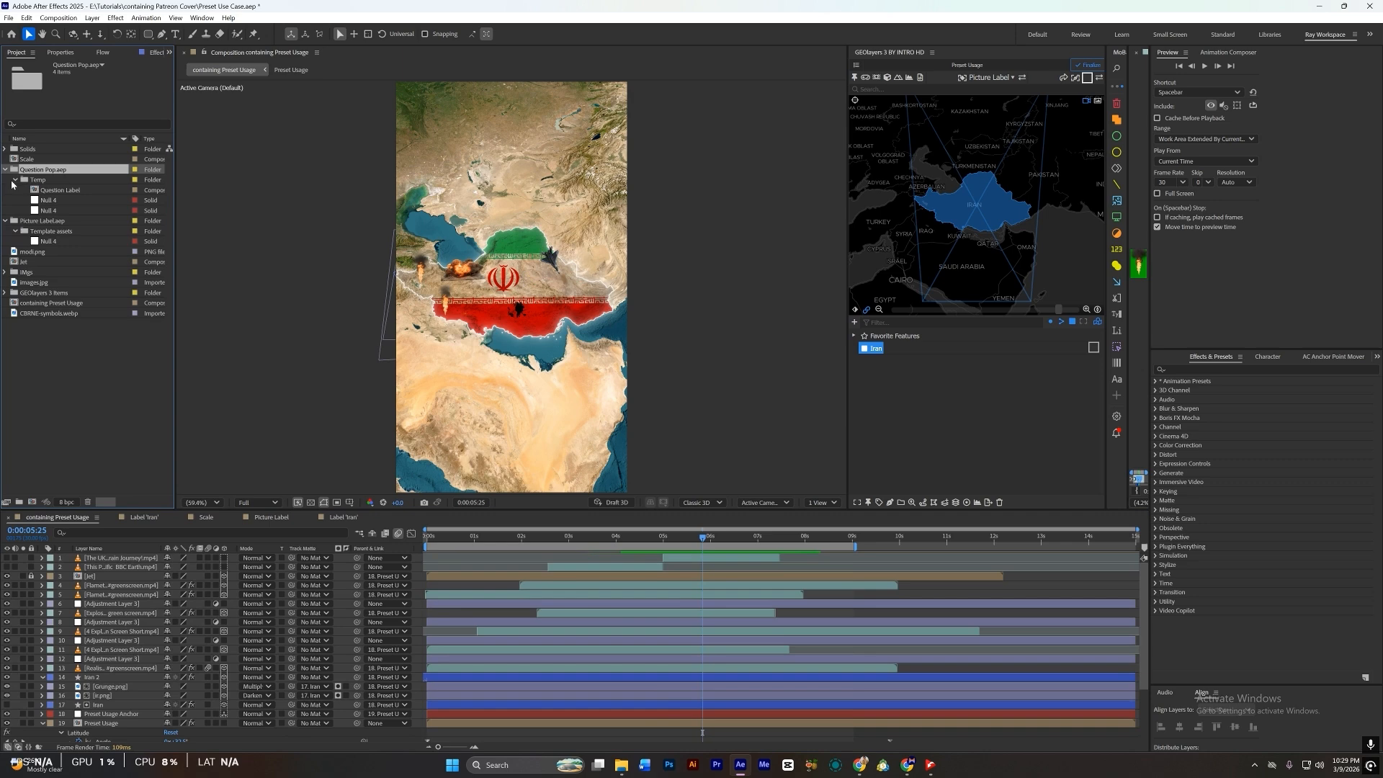
click(79, 191)
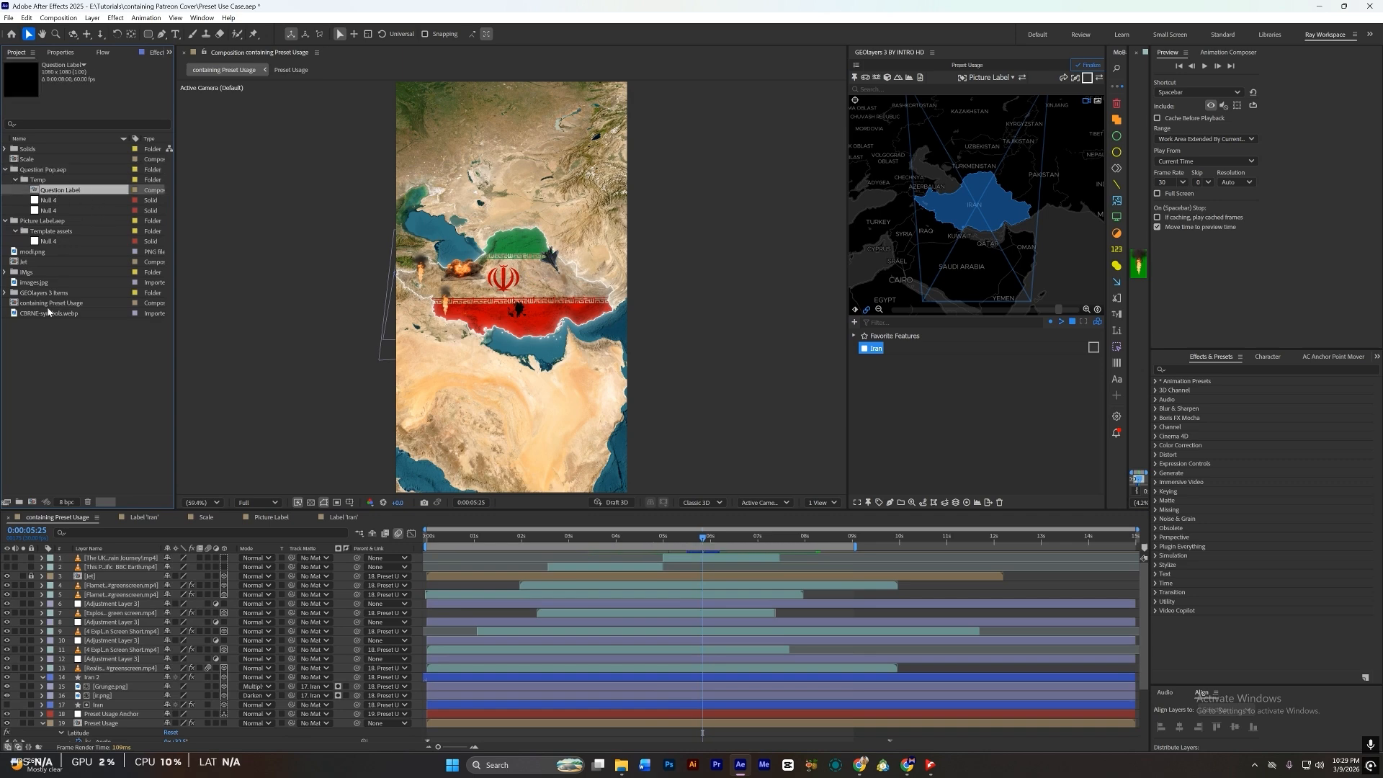
click(5, 292)
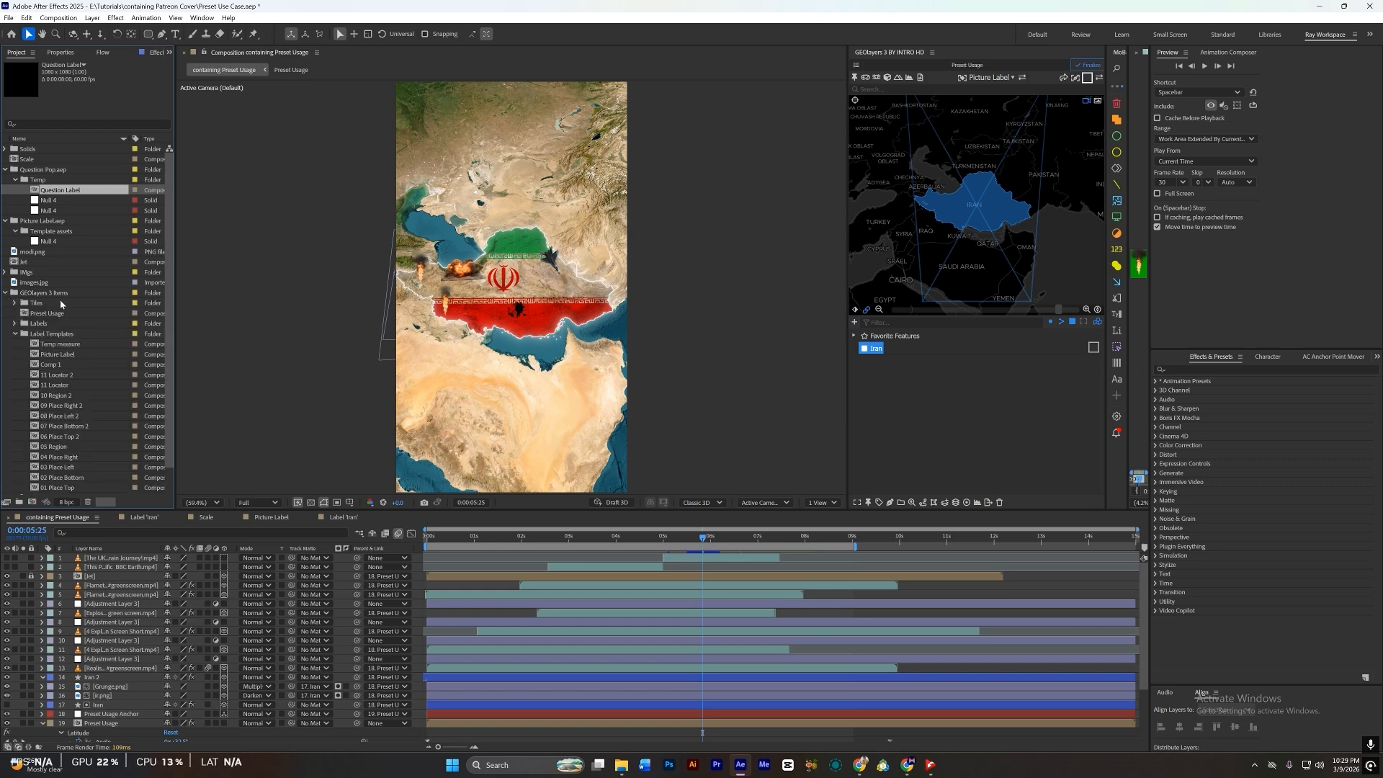
drag(65, 190, 54, 335)
Step: Choose Question Label as the GEOlayers label template and add a pinned label for the Iran feature
click(1000, 78)
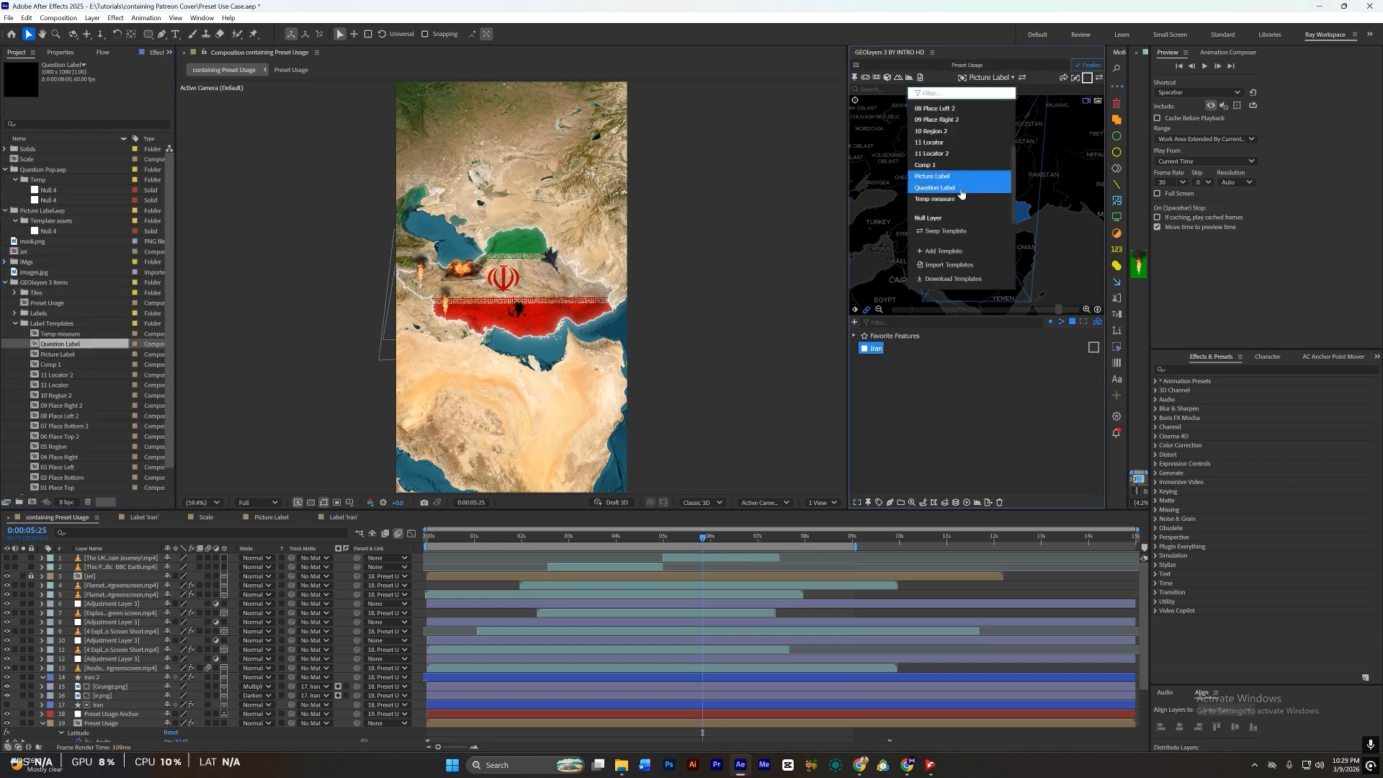
click(961, 189)
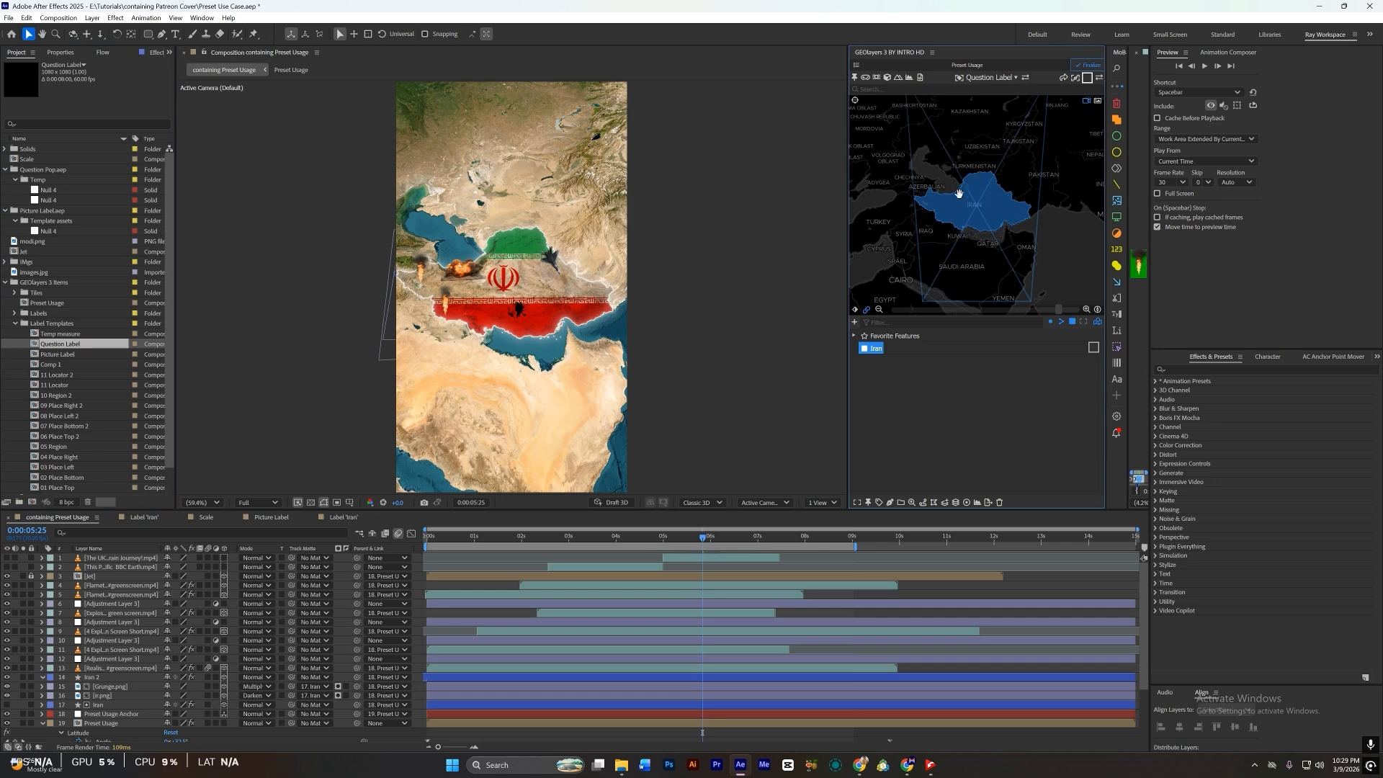
click(875, 350)
click(901, 477)
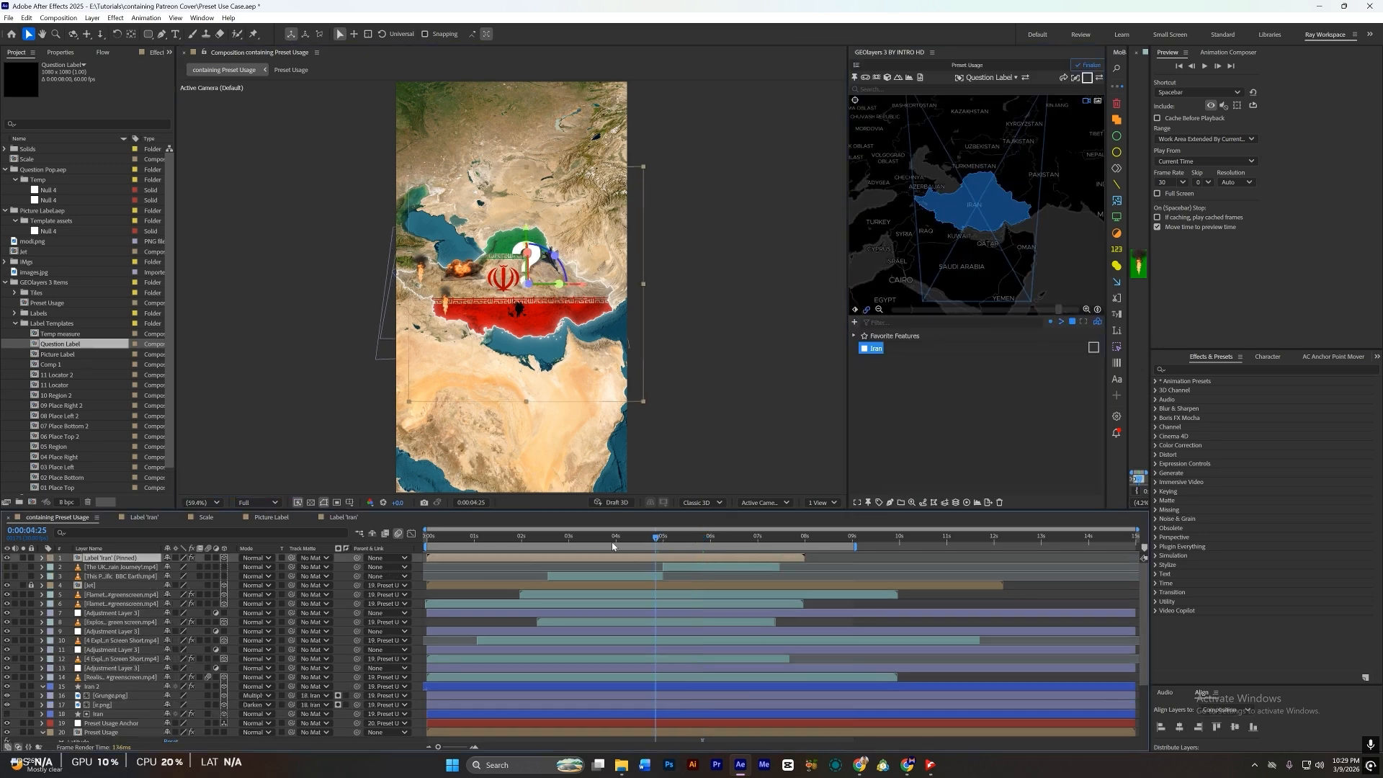
Step: Preview the question mark label from the start of the composition, shortening the work area to end at about 6 seconds
key(Home)
key(space)
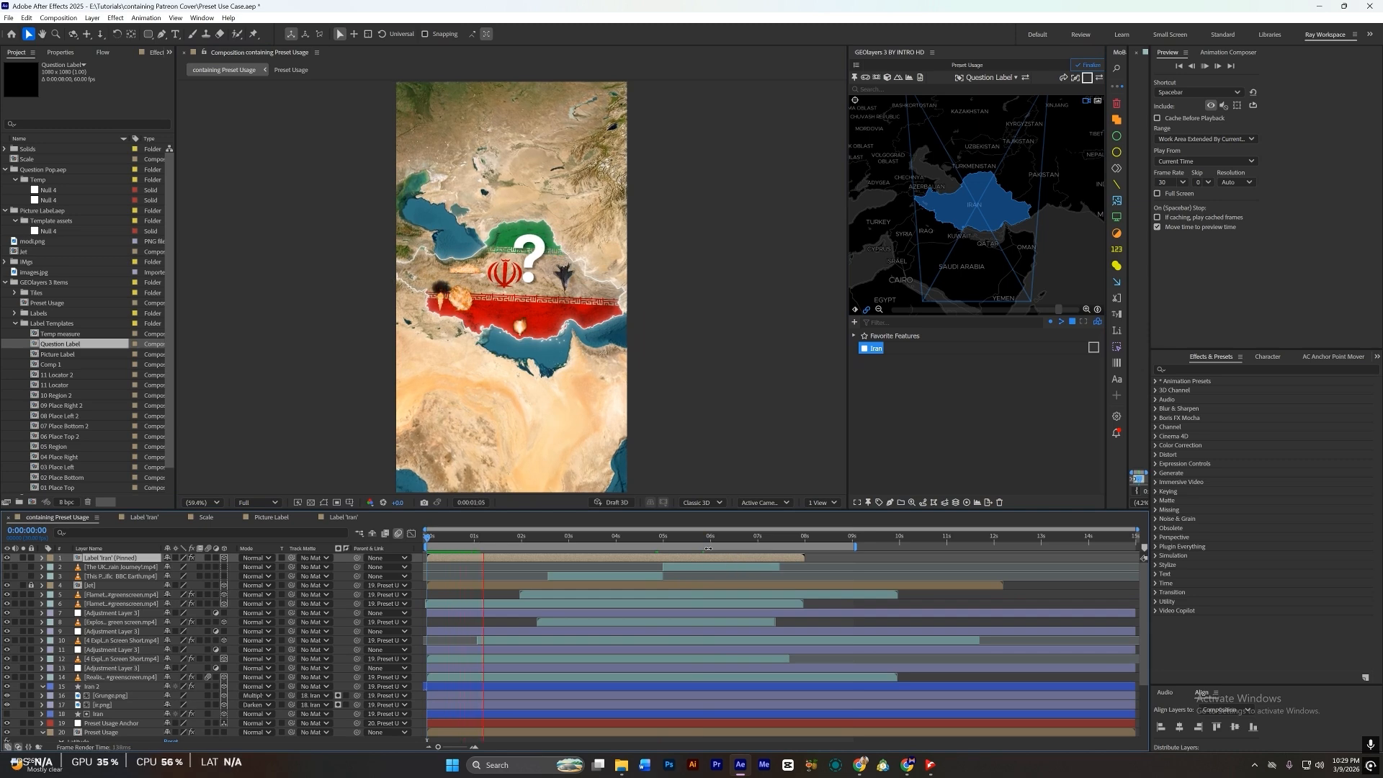
key(space)
drag(855, 549, 704, 550)
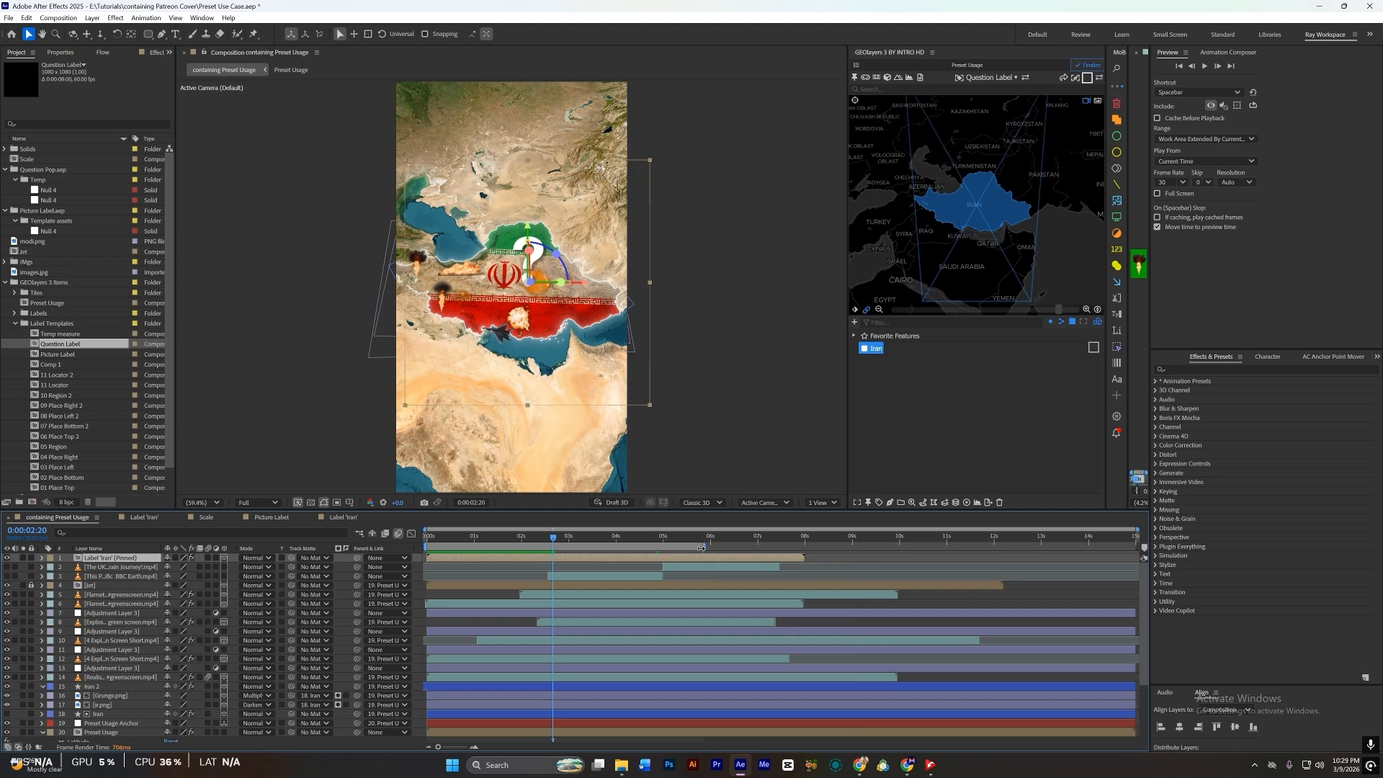
key(space)
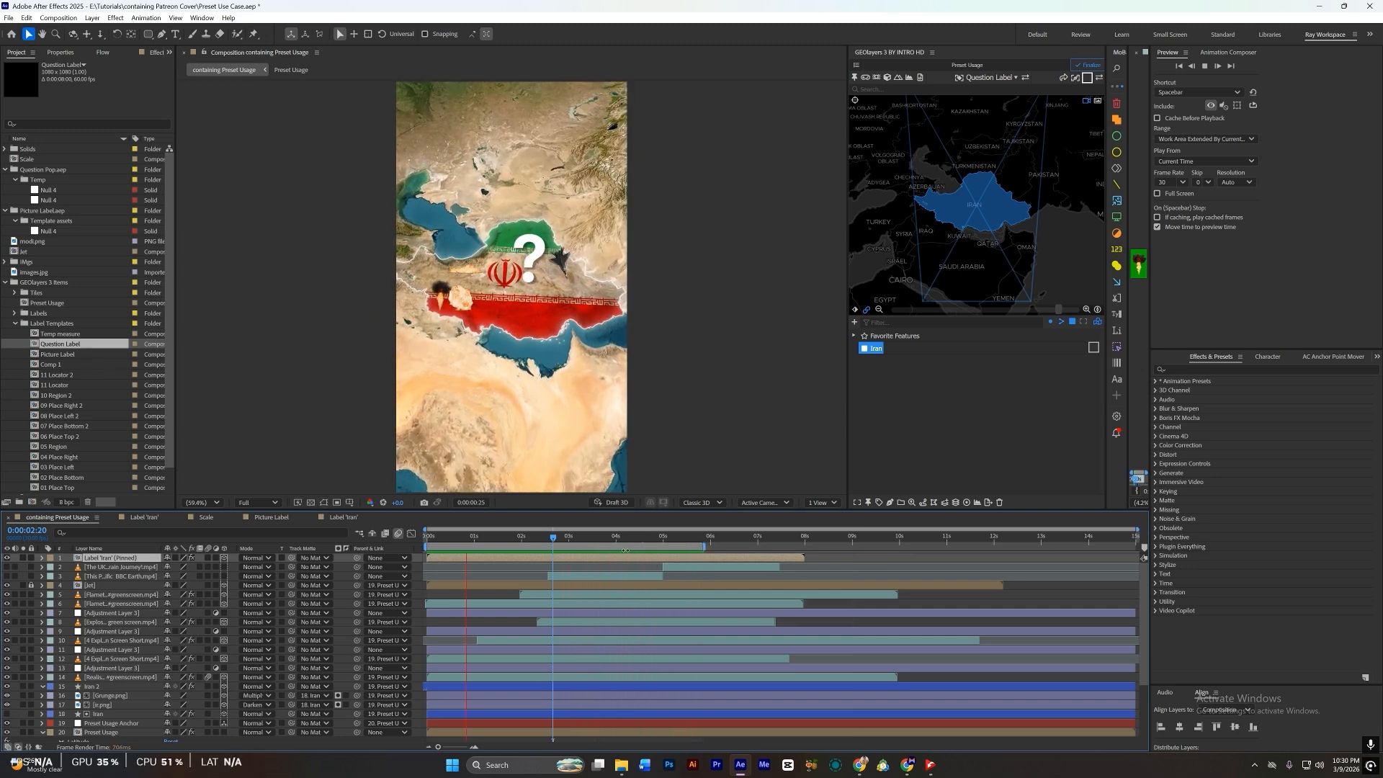
key(space)
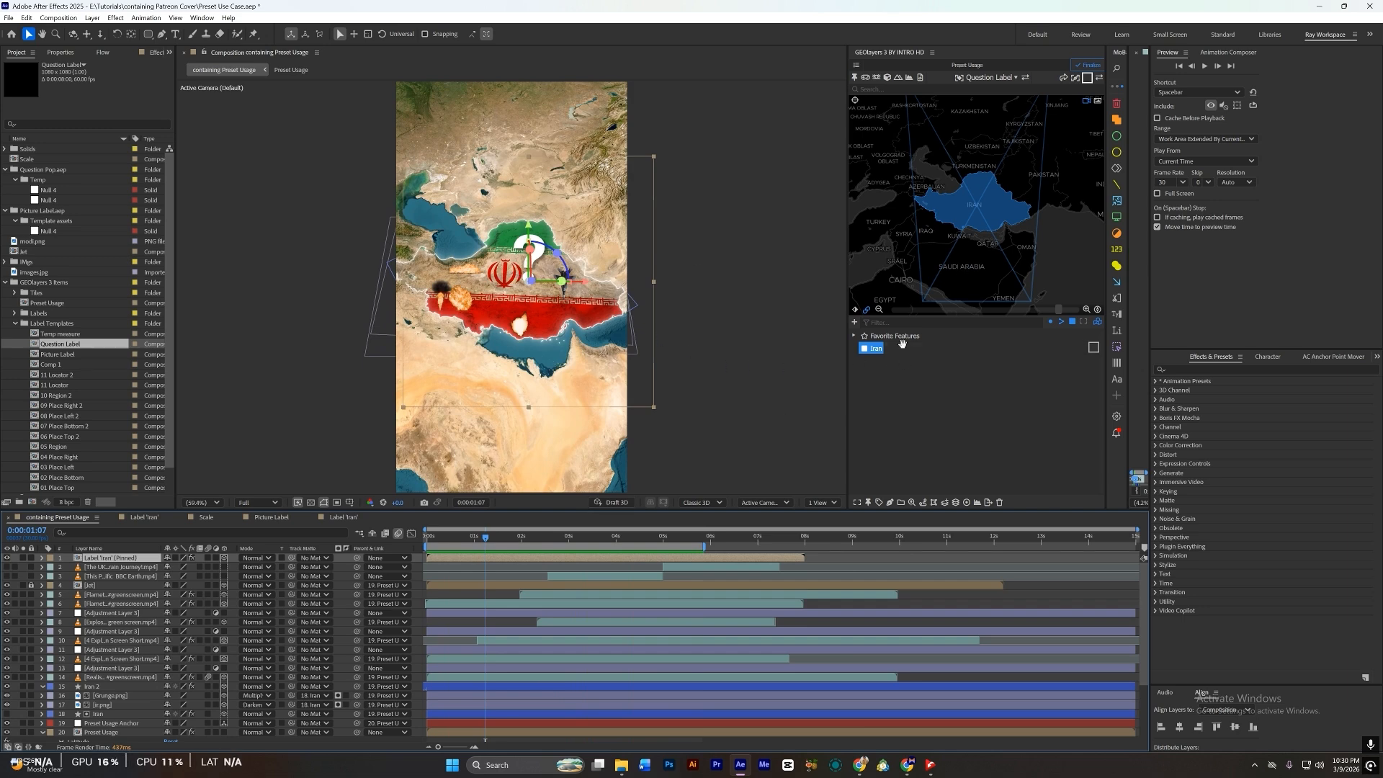
Step: Look up Saudi Arabia on the GEOlayers map and try to add a Question Label for the country
click(971, 258)
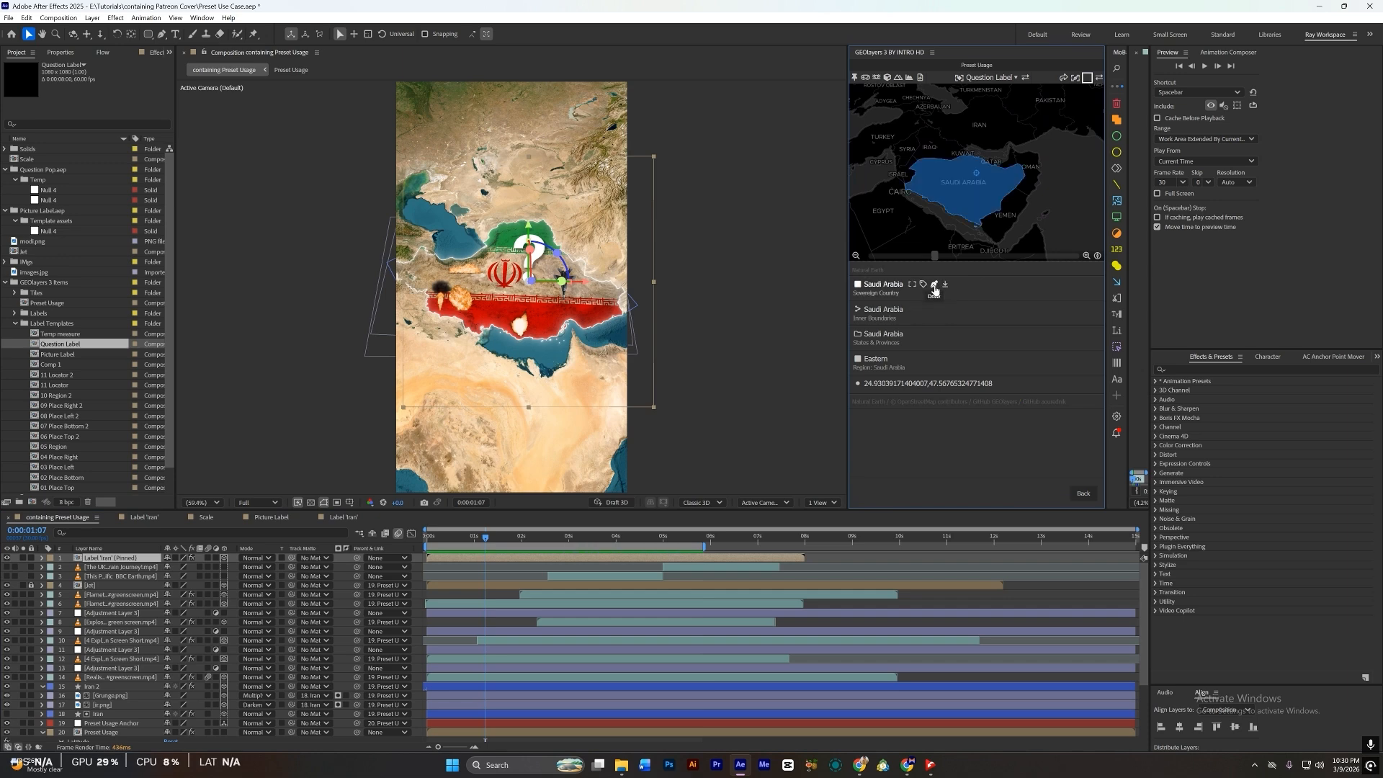
click(924, 286)
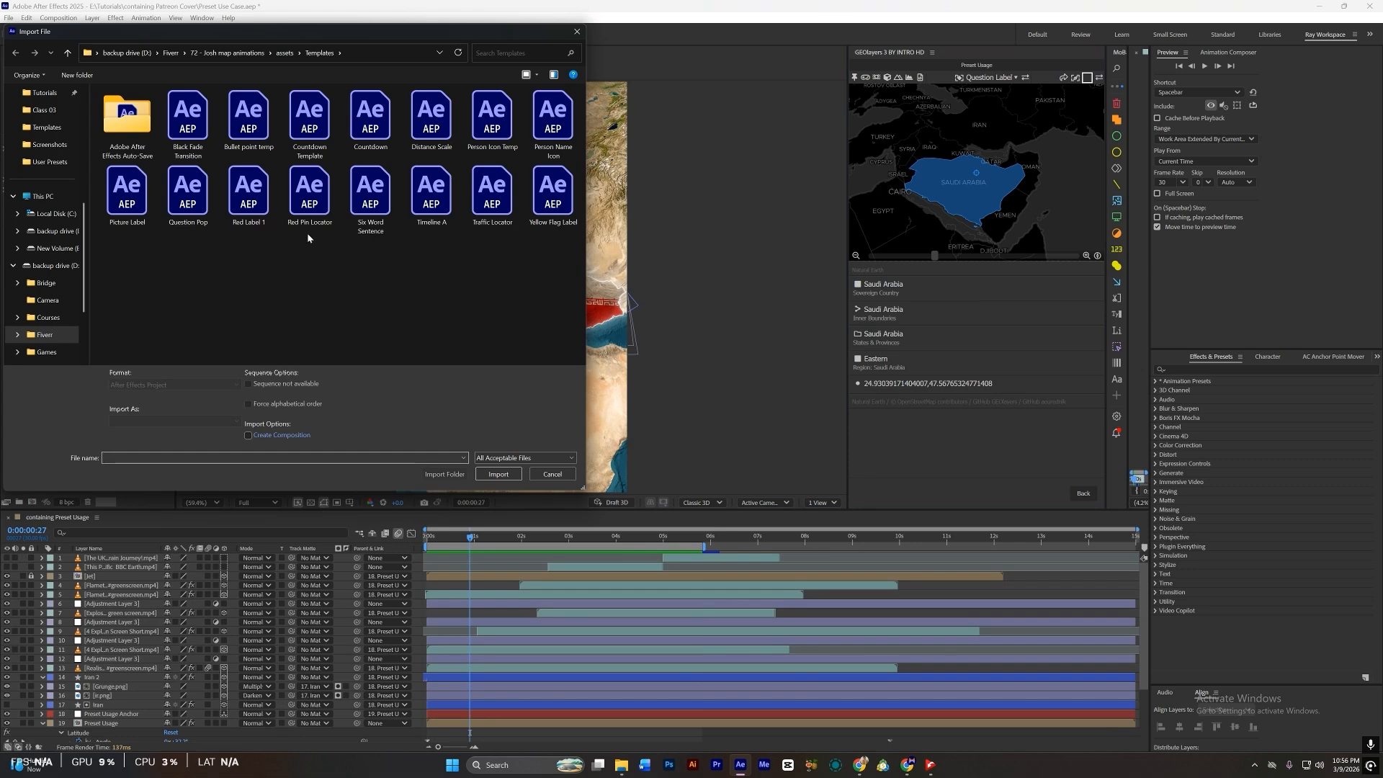
Step: Import the Red Label 1 template project, open its G1 composition and scrub to about 1 second to inspect the red pin
double_click(249, 191)
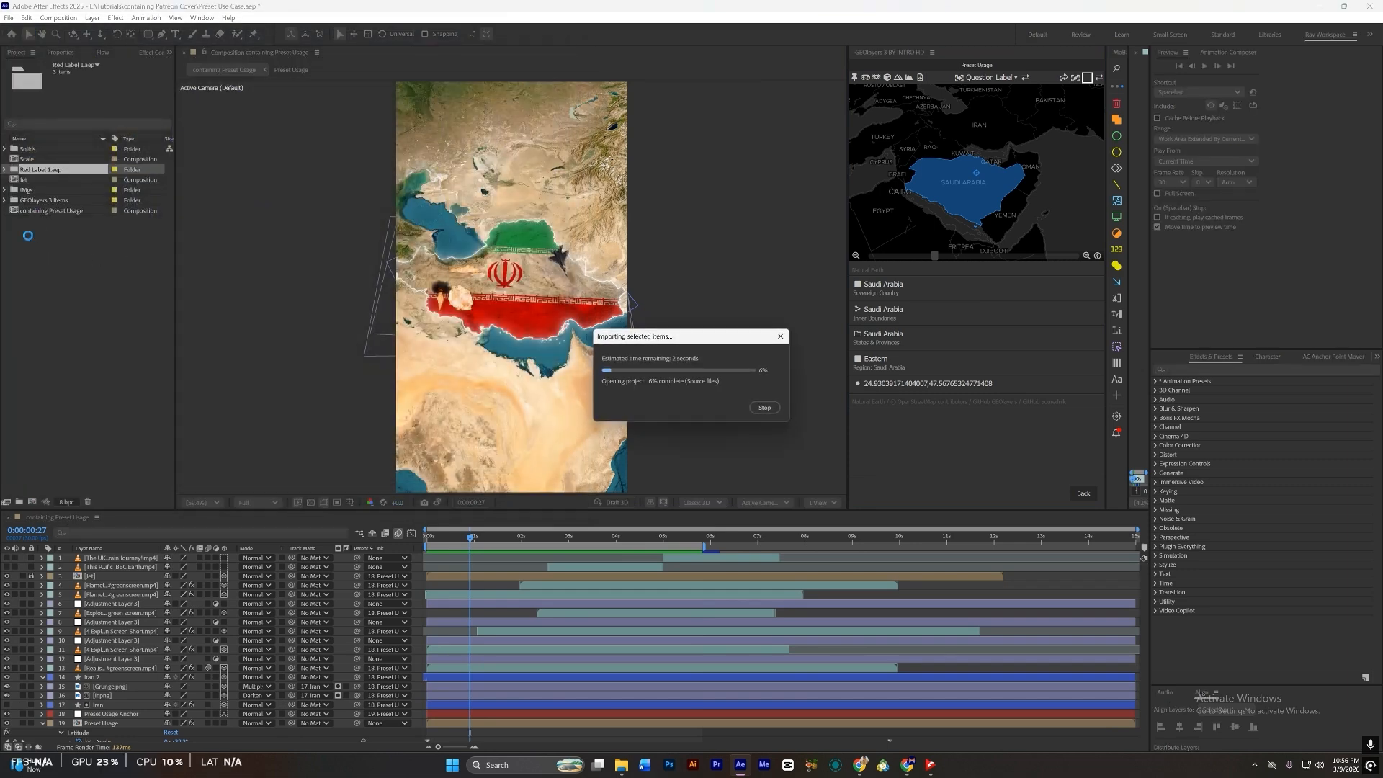
click(5, 170)
click(16, 179)
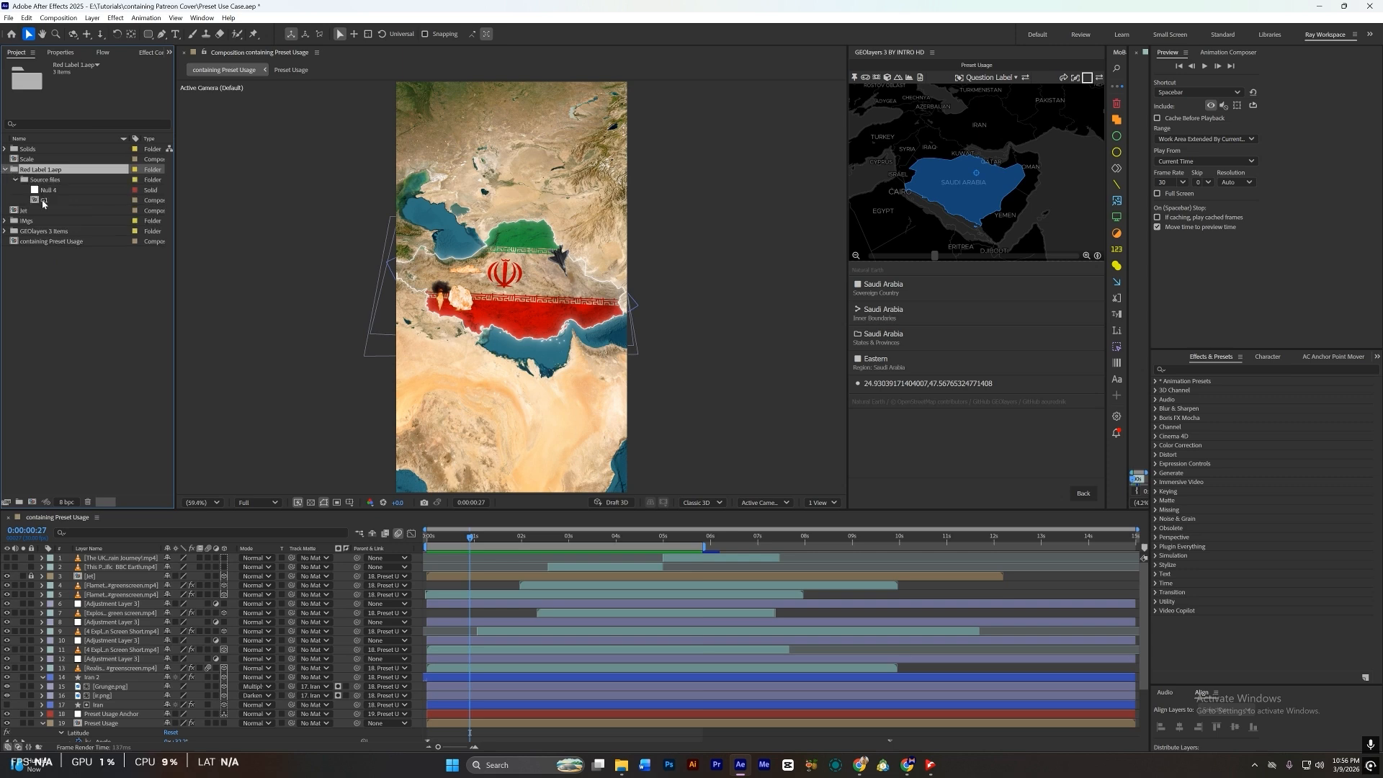
double_click(42, 201)
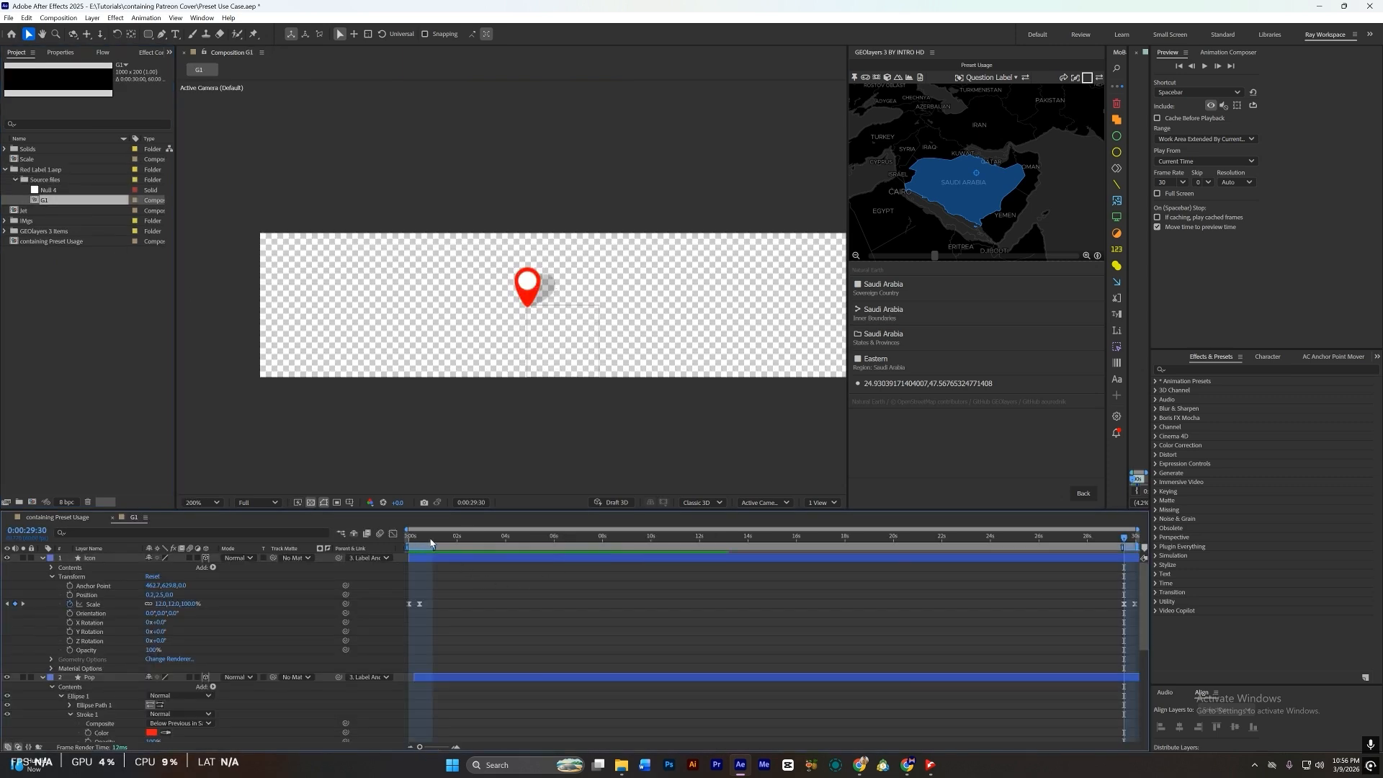
mouse_move(423, 544)
mouse_down()
mouse_move(447, 544)
mouse_move(416, 543)
mouse_move(432, 549)
mouse_up()
Step: Import the Red Pin Locator template project and open its Red Locator composition
double_click(49, 271)
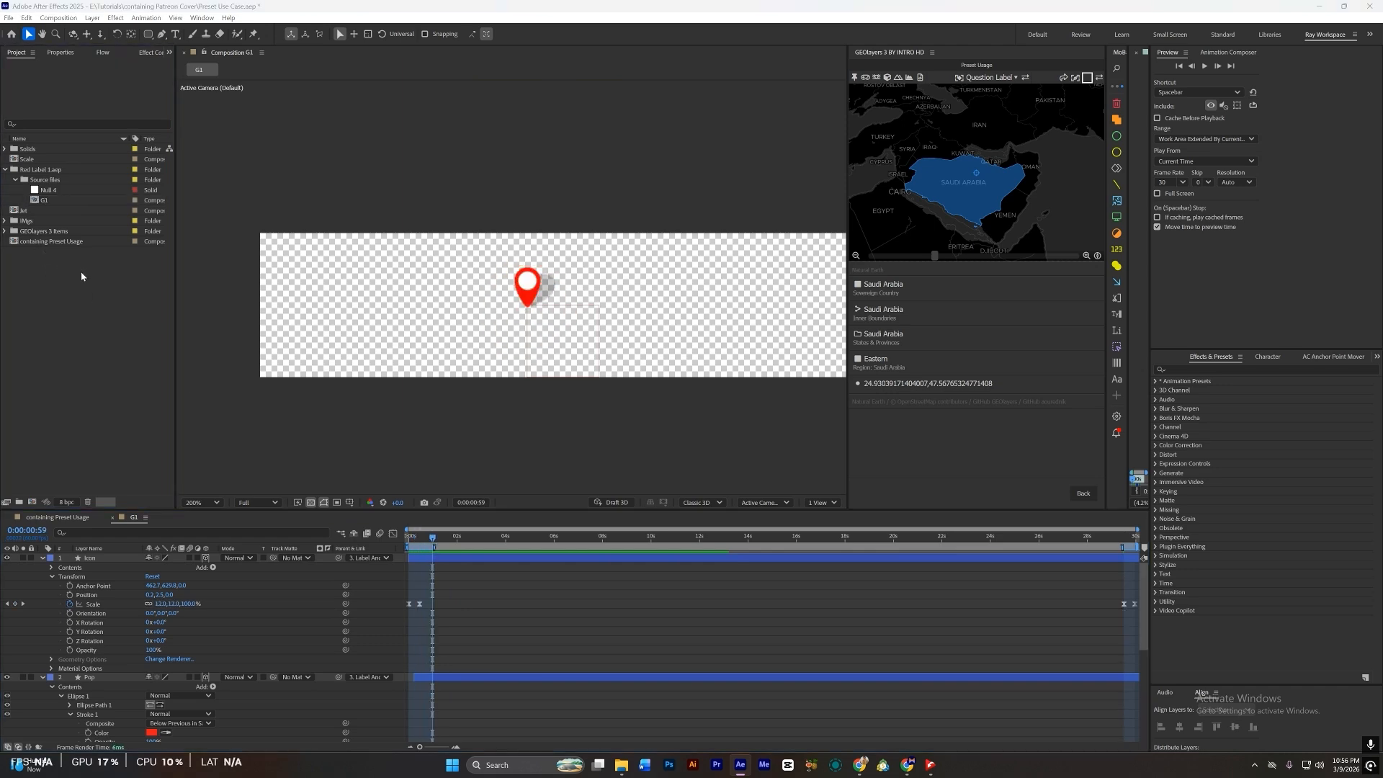
double_click(308, 188)
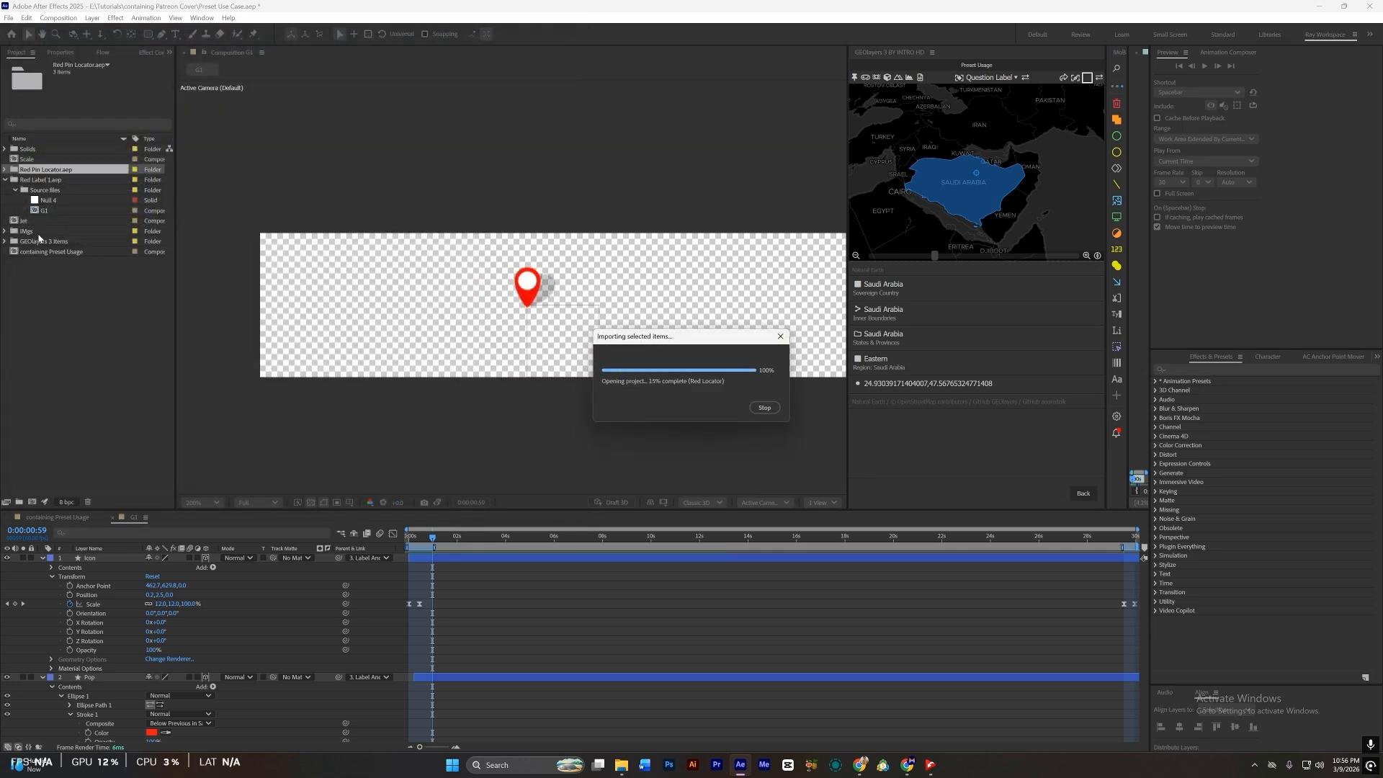
click(5, 169)
double_click(56, 190)
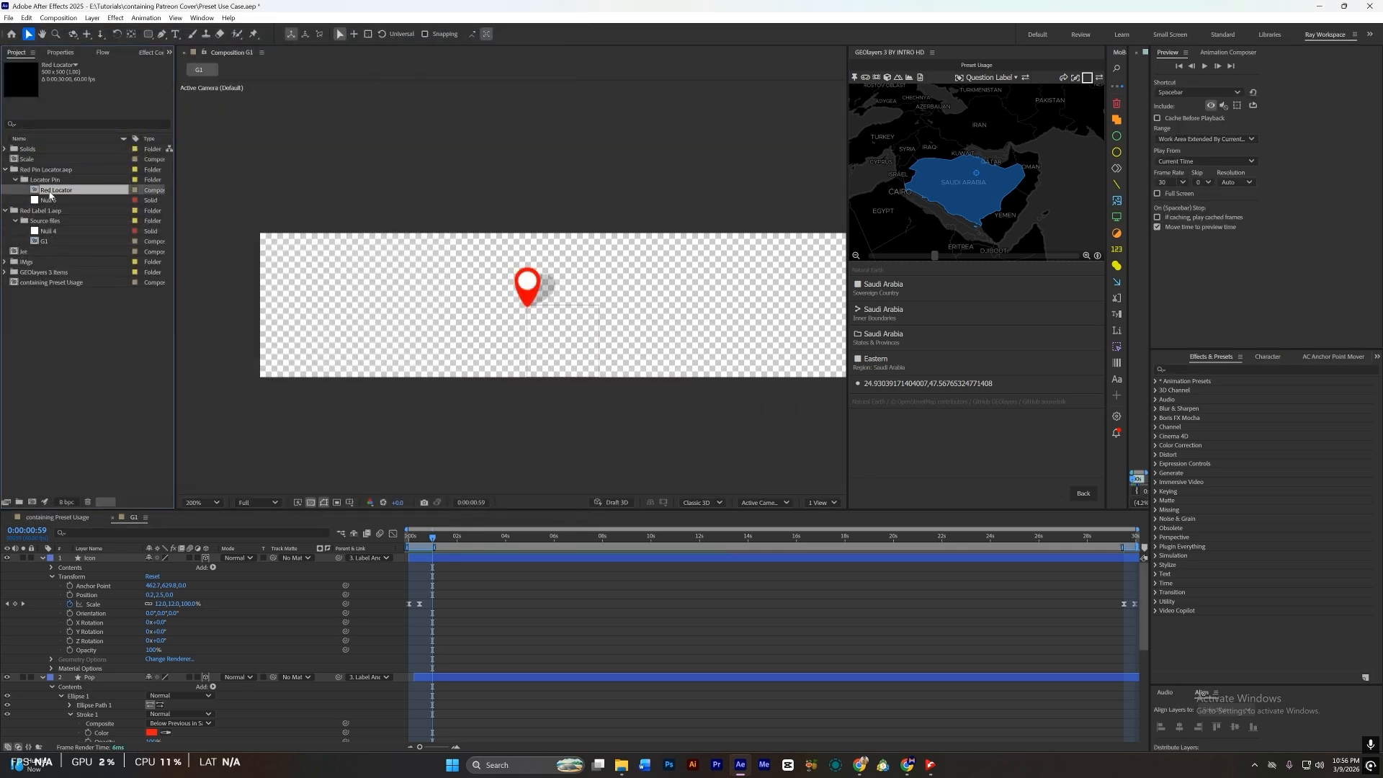
Step: Preview the Red Locator pin animation and return to the containing Preset Usage composition
mouse_move(559, 558)
mouse_down()
mouse_move(573, 556)
mouse_move(533, 556)
mouse_move(618, 555)
mouse_move(531, 555)
mouse_move(569, 541)
mouse_up()
key(space)
key(space)
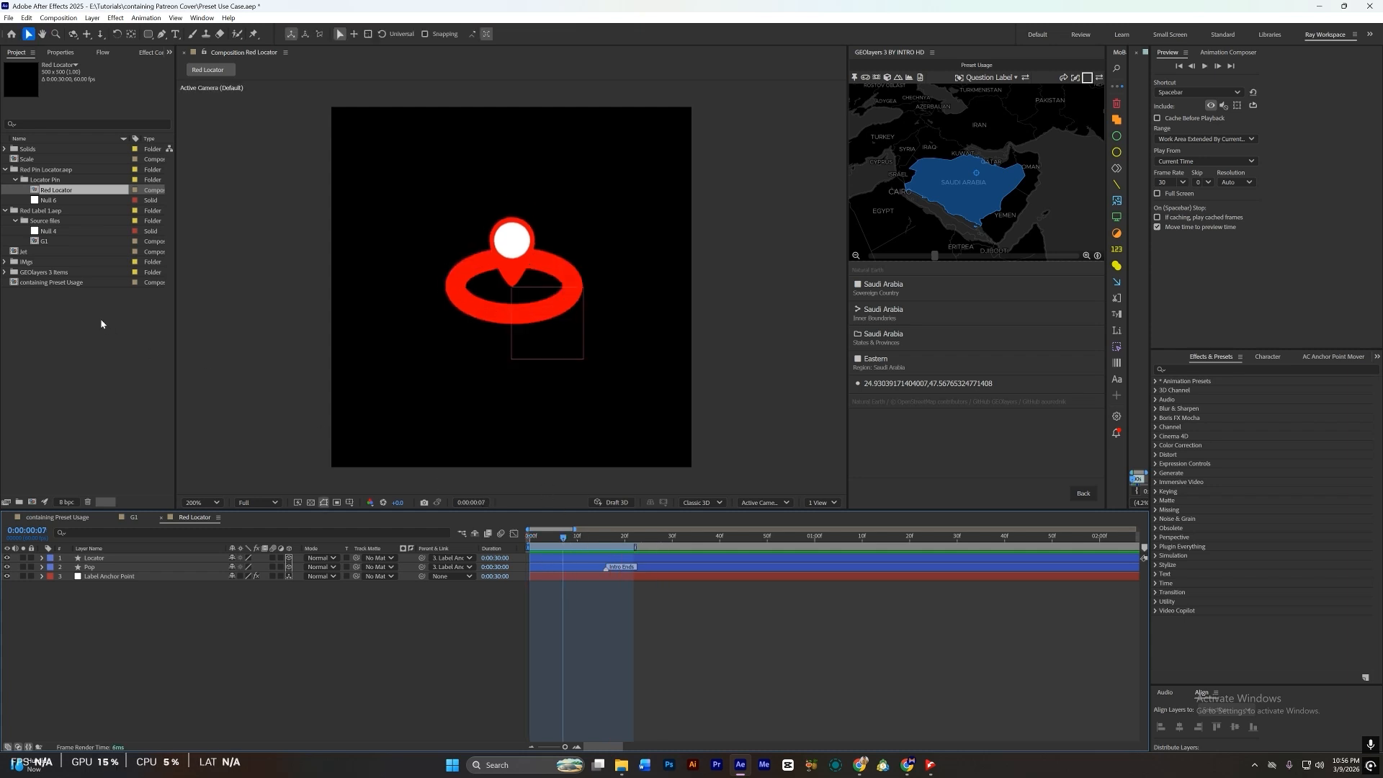
double_click(71, 366)
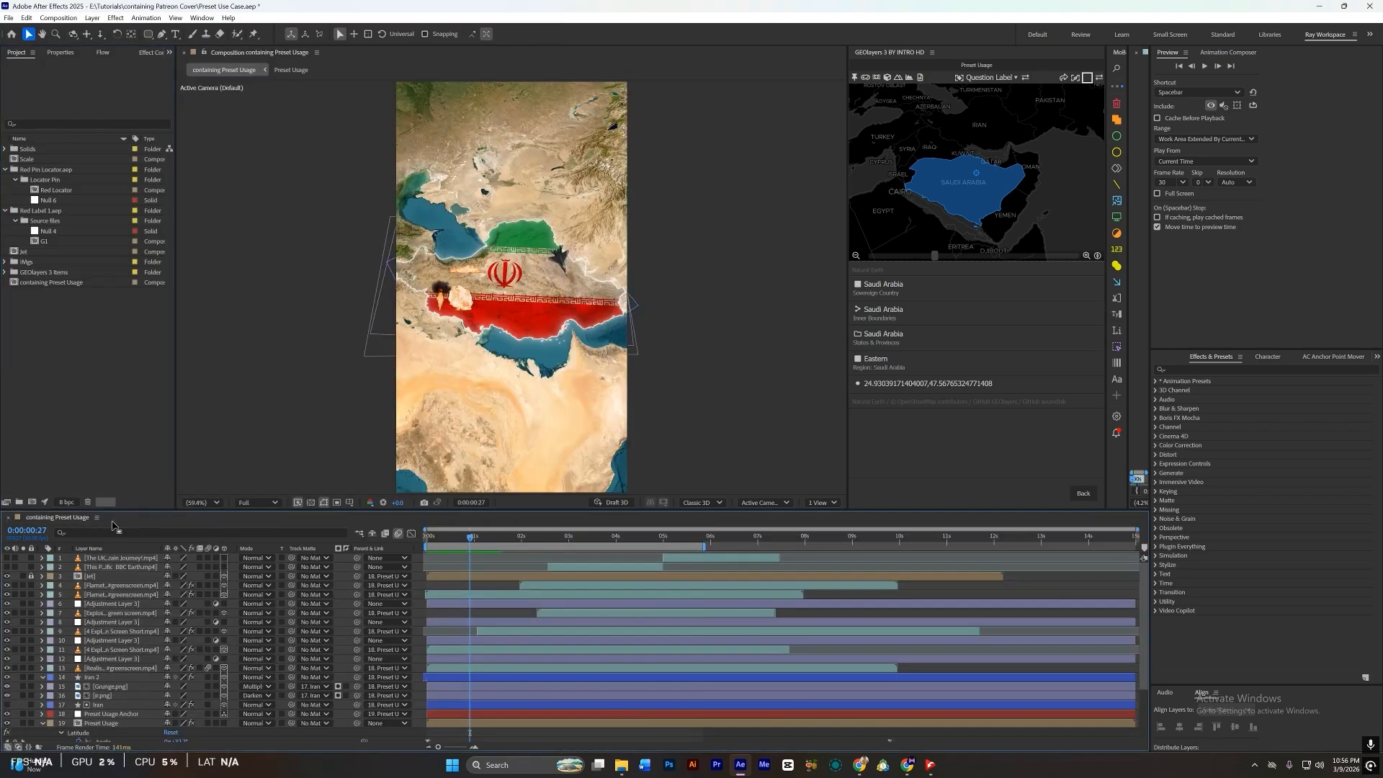
Step: Import the Six Word Sentence template project, add its Sentence composition as the top layer from about 0.7 seconds, and preview it
double_click(74, 288)
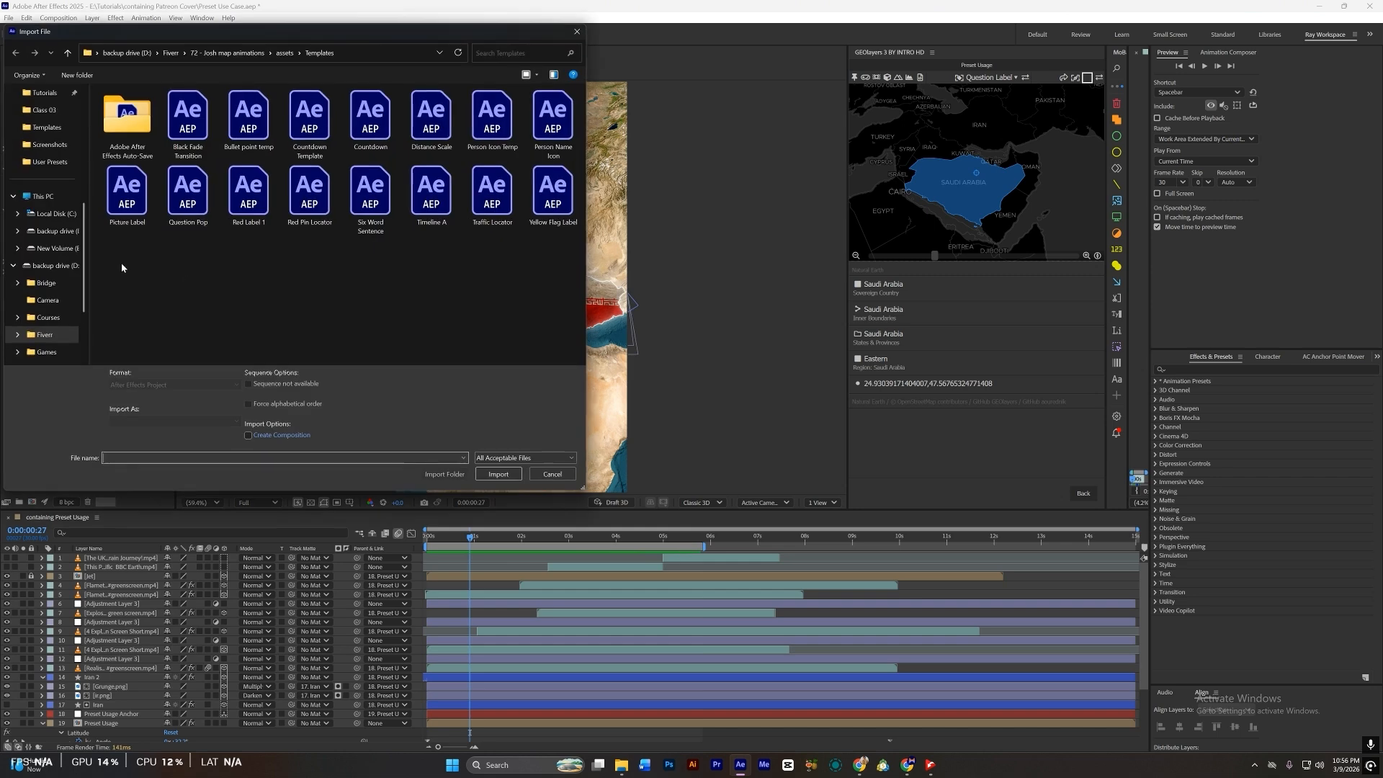
double_click(370, 191)
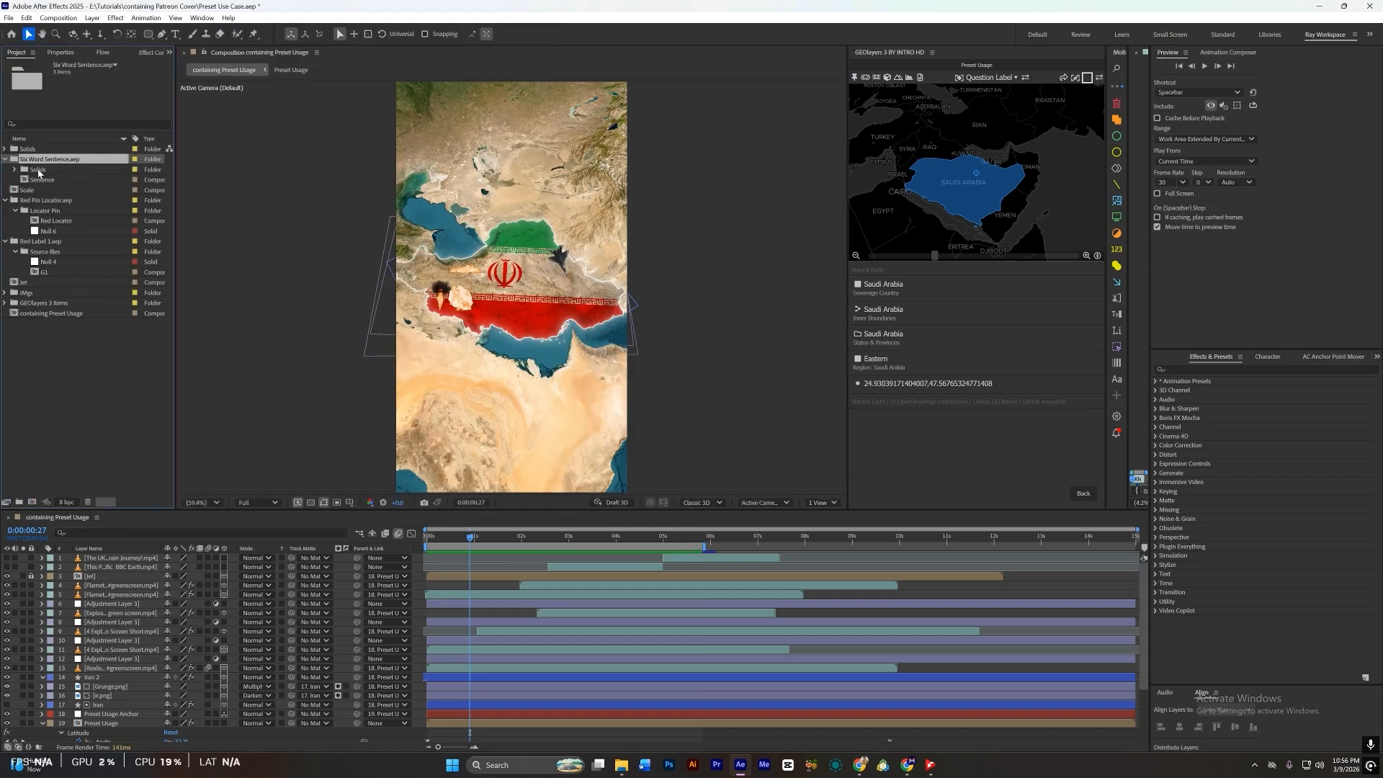
drag(288, 415, 461, 558)
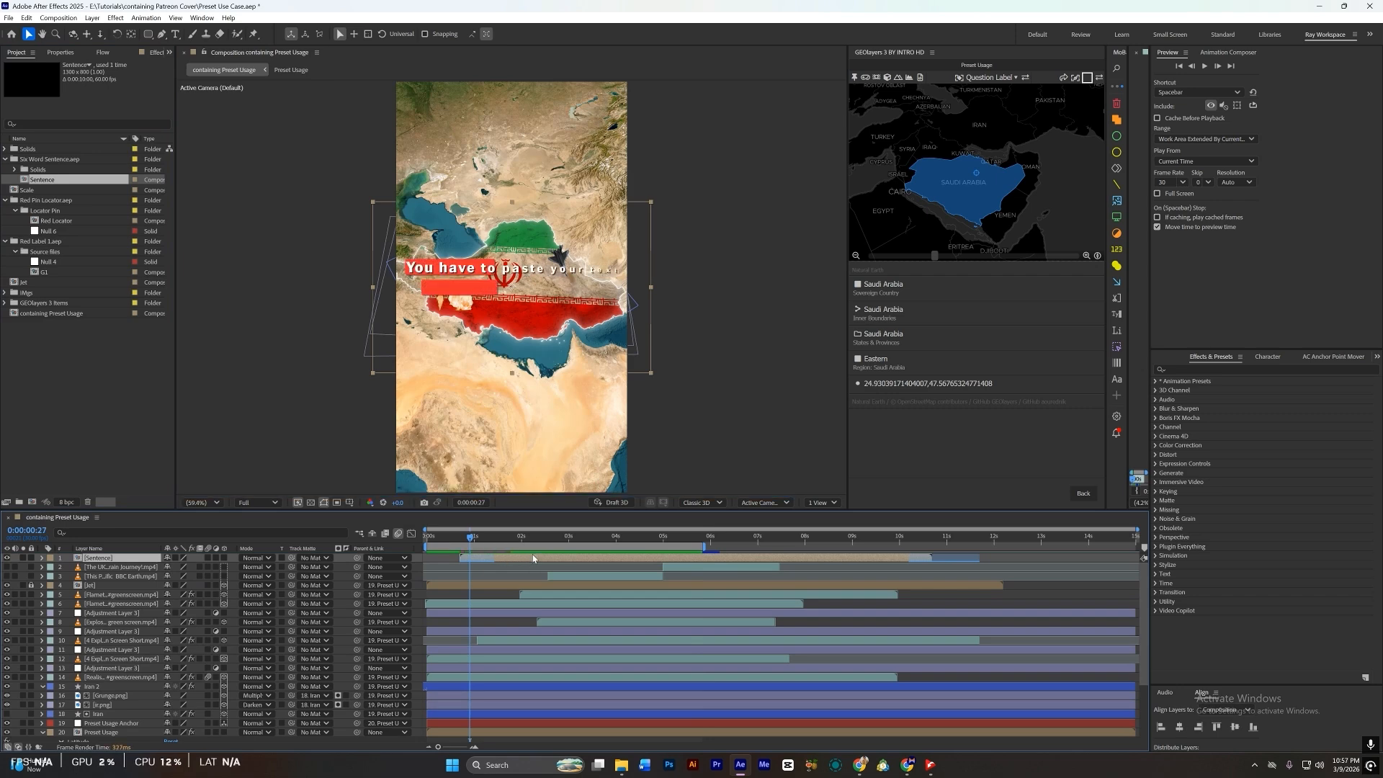
key(space)
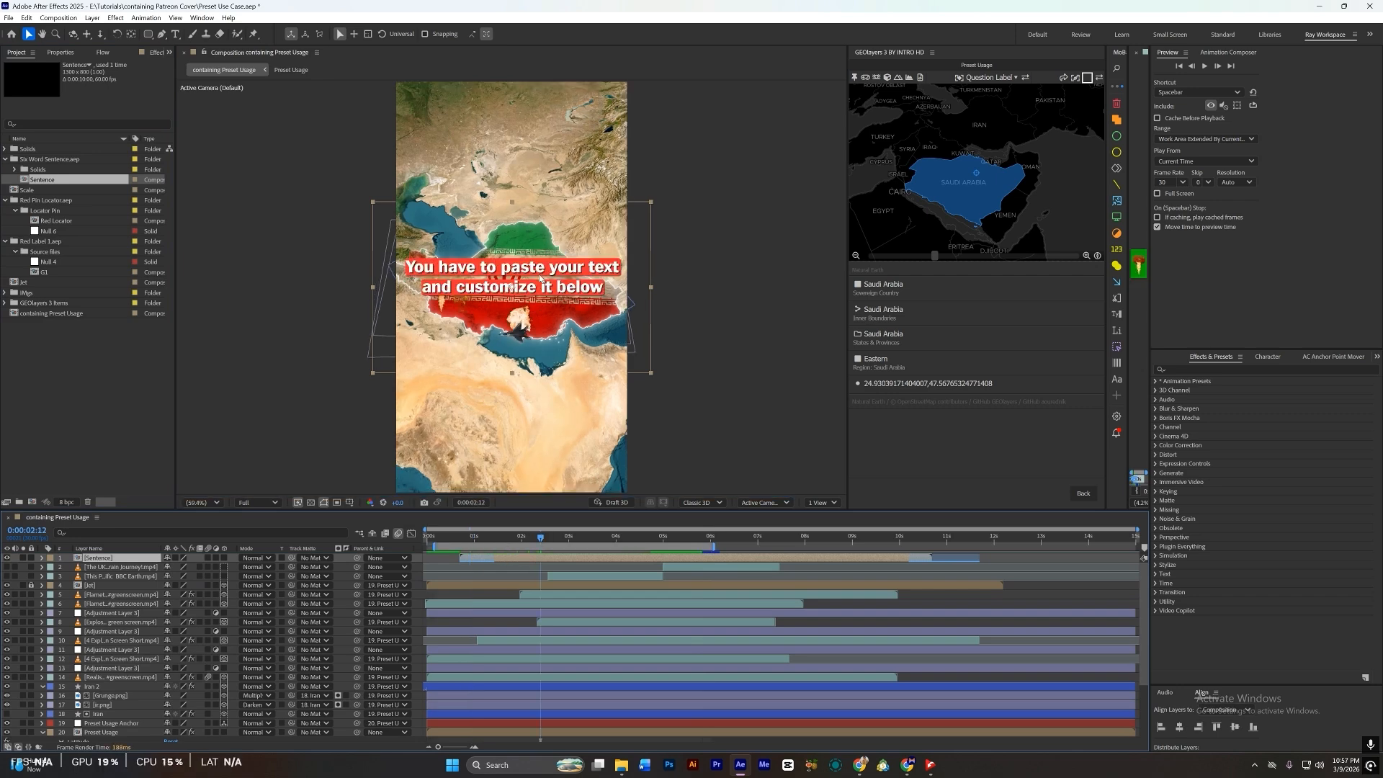
Step: Open the Sentence composition and replace its text with "Who was the BIGGEST loser of WWII?"
double_click(533, 559)
click(641, 554)
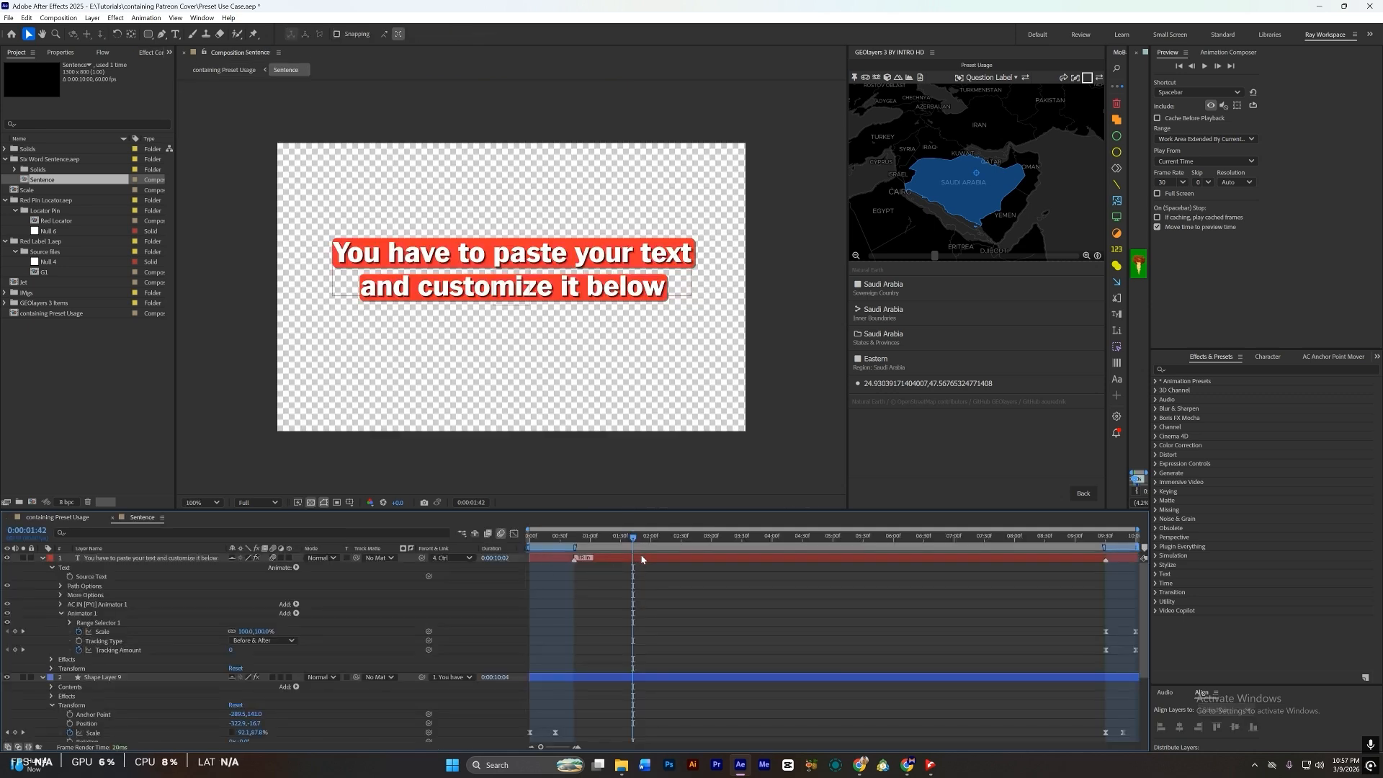
key(ctrl+t)
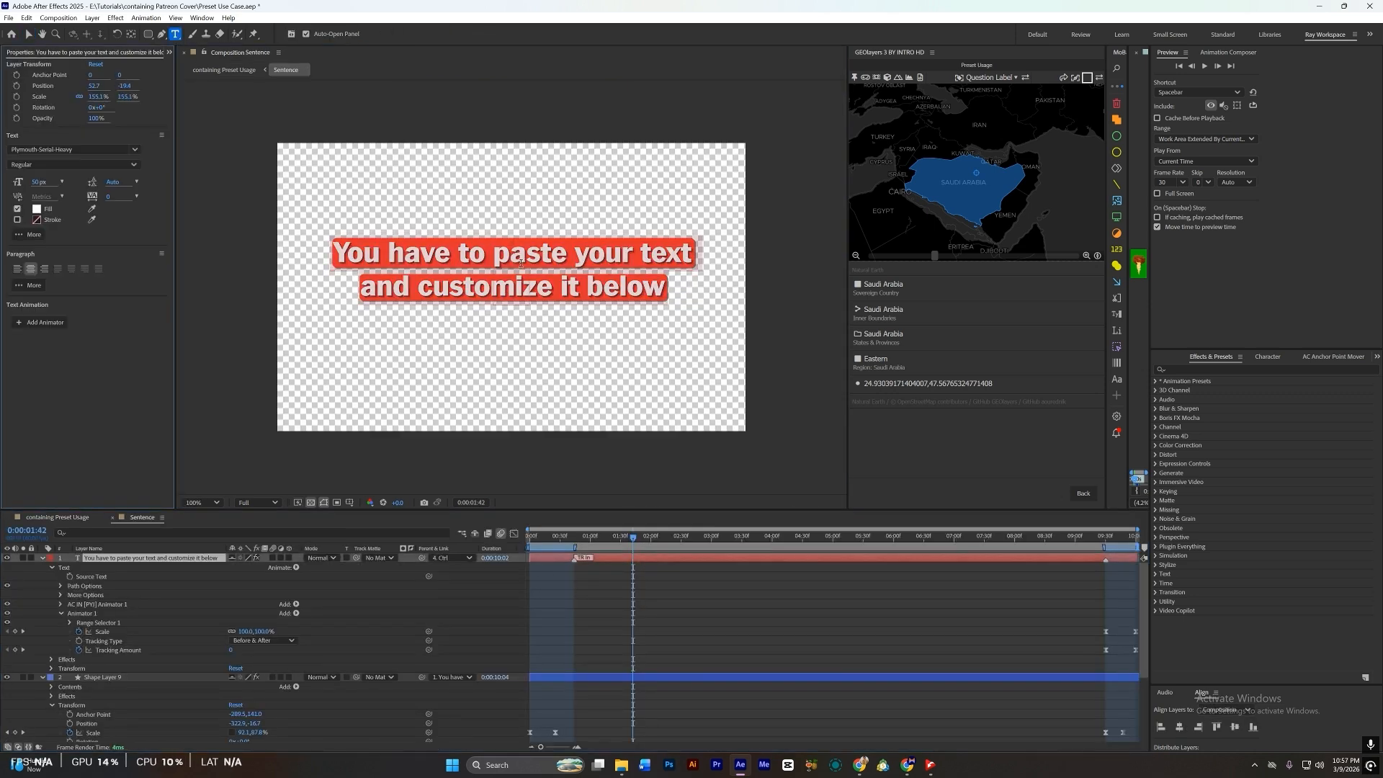
text(Who was)
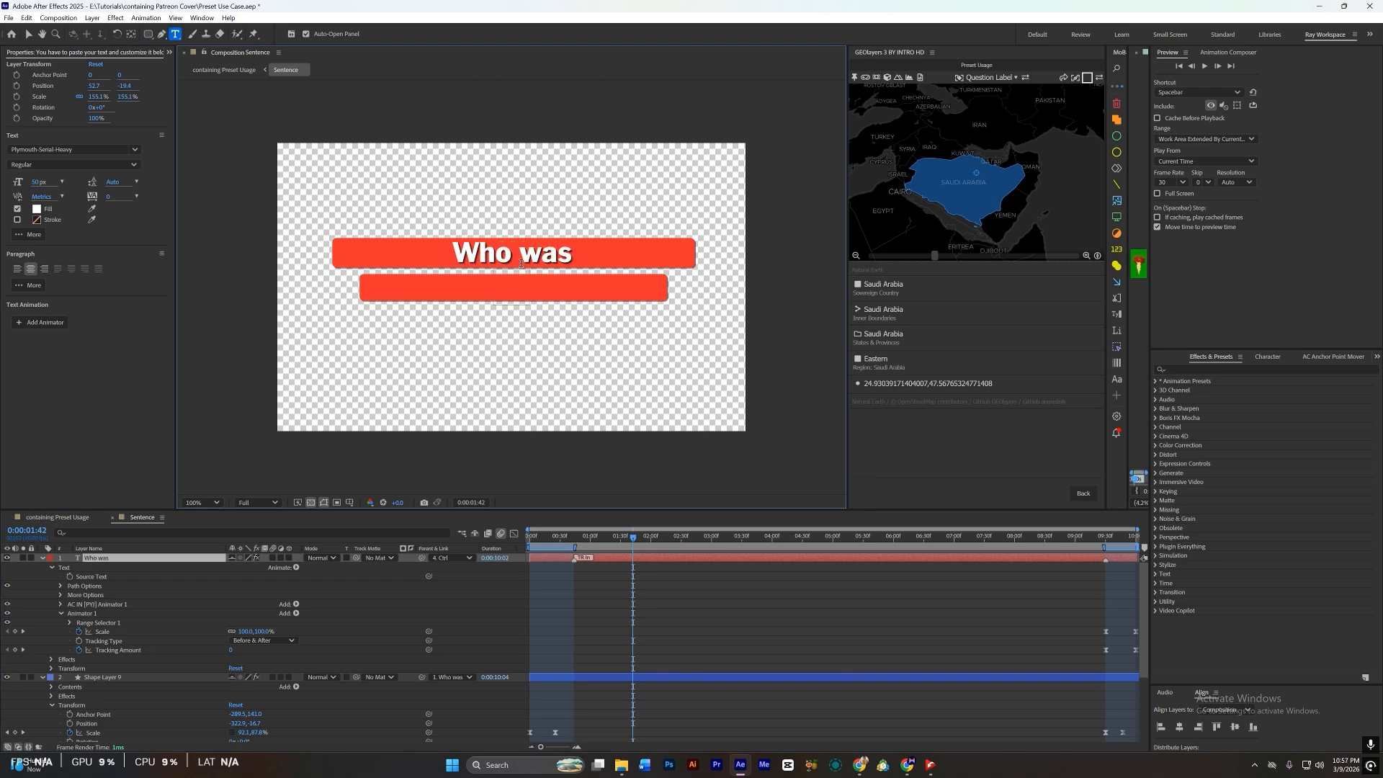
text( the bi)
key(BackSpace)
key(BackSpace)
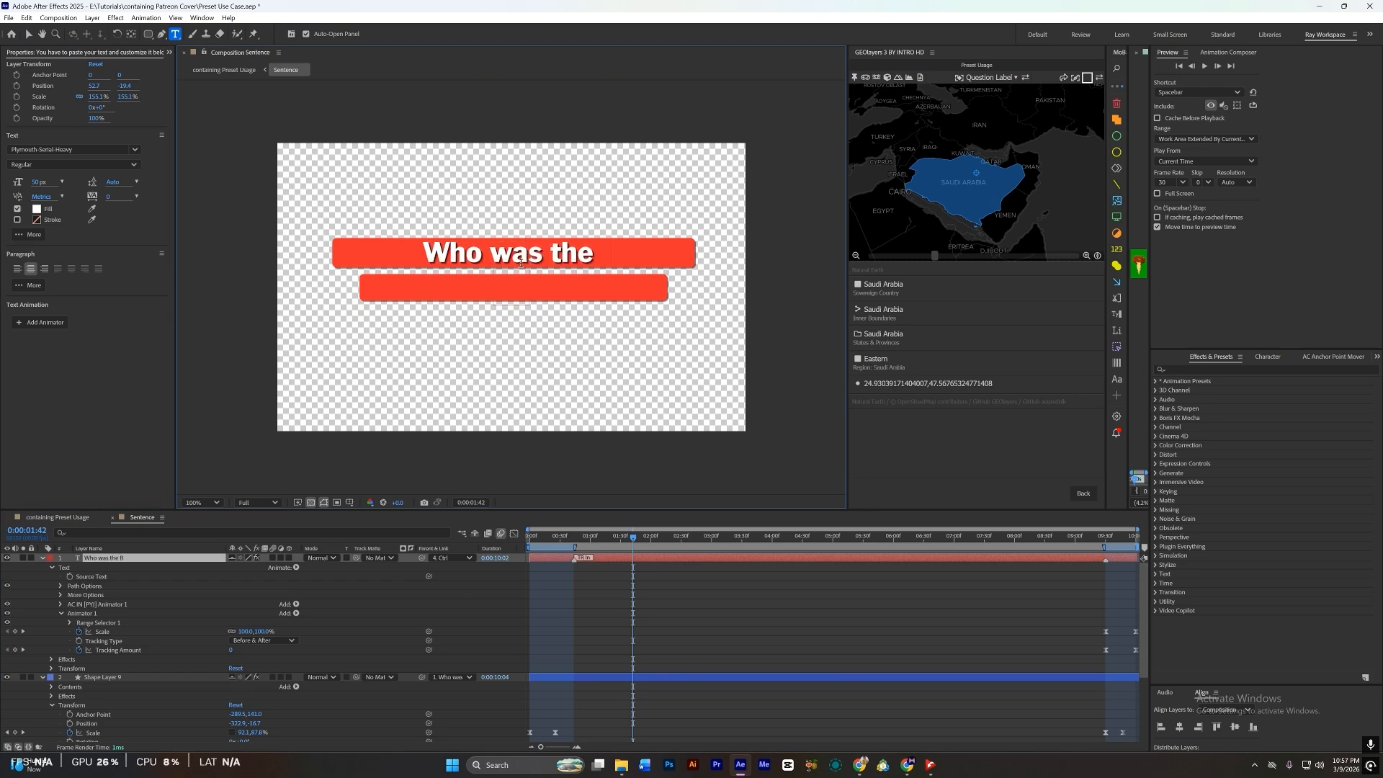
text(BIGGEST)
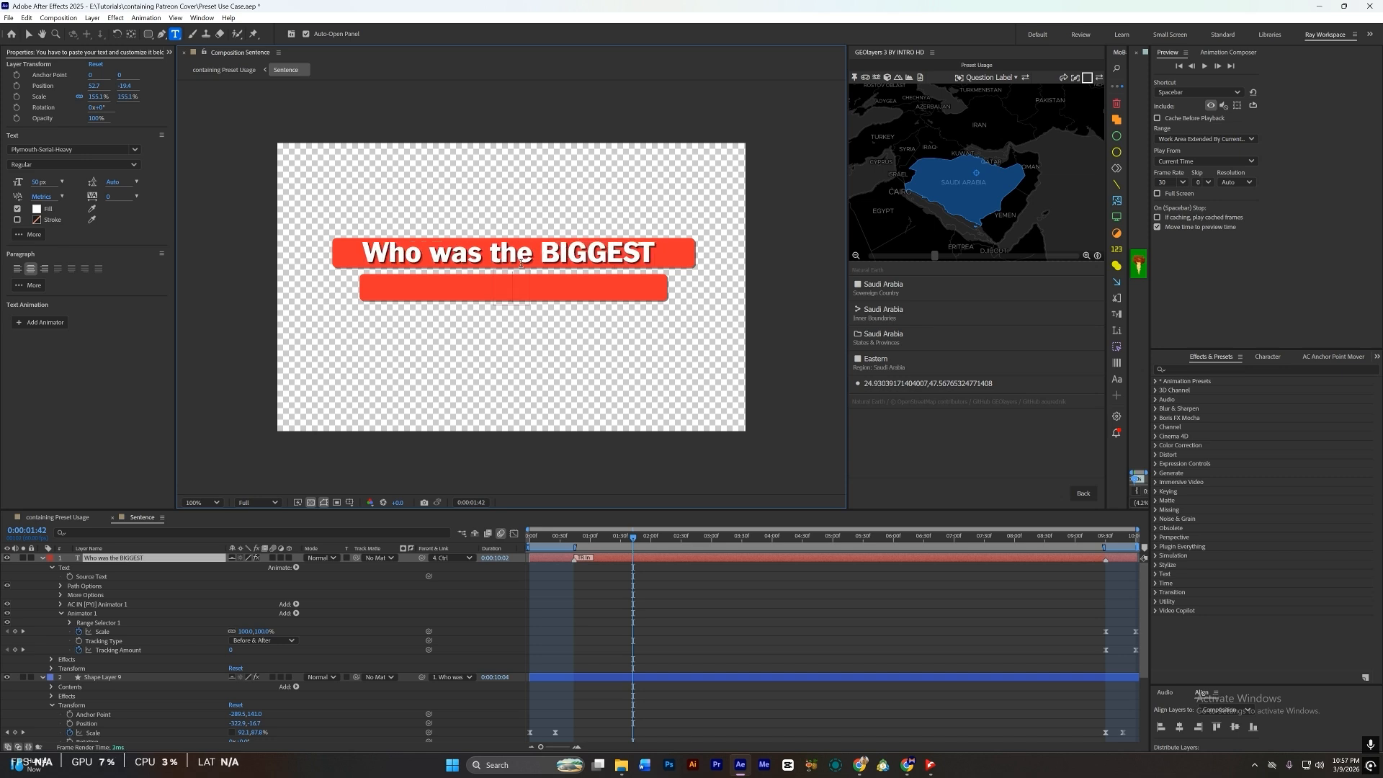
text(Lo)
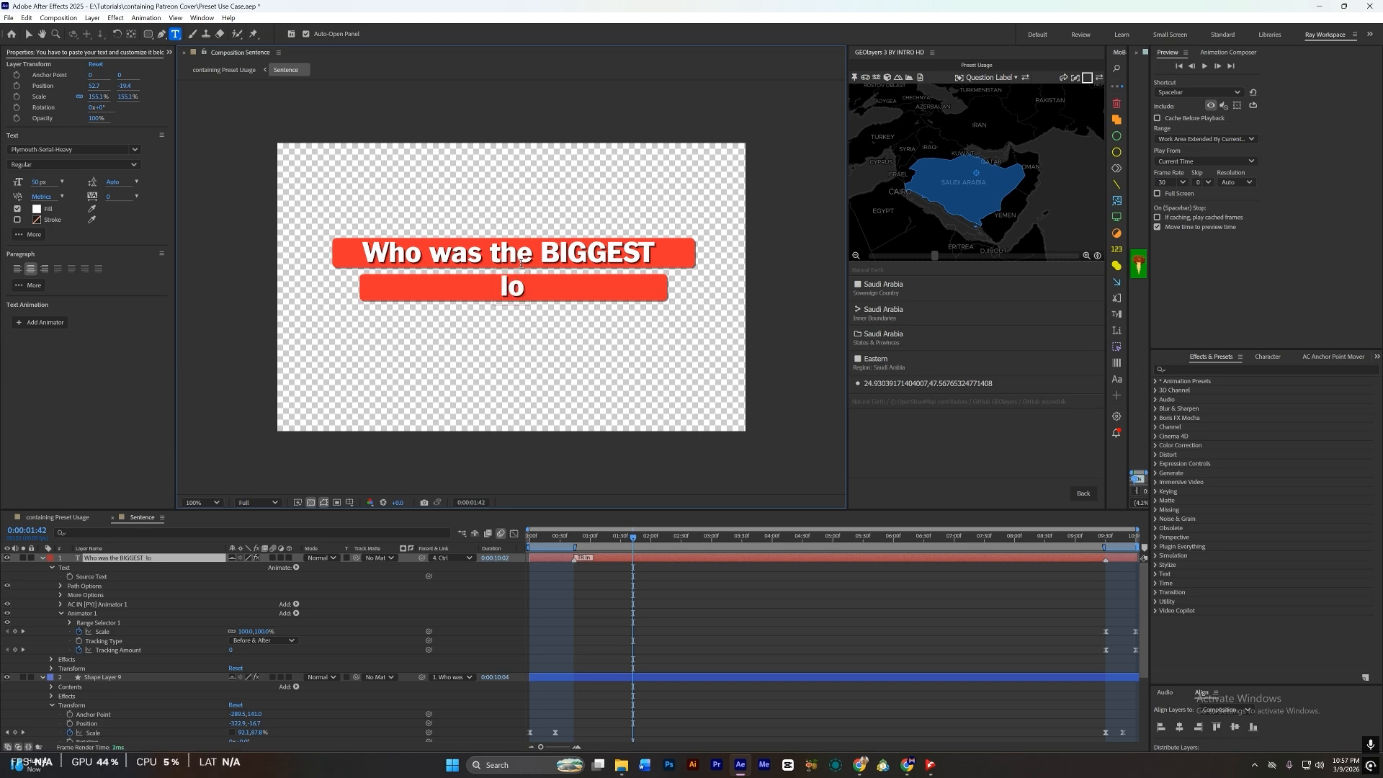
text(ser of WW)
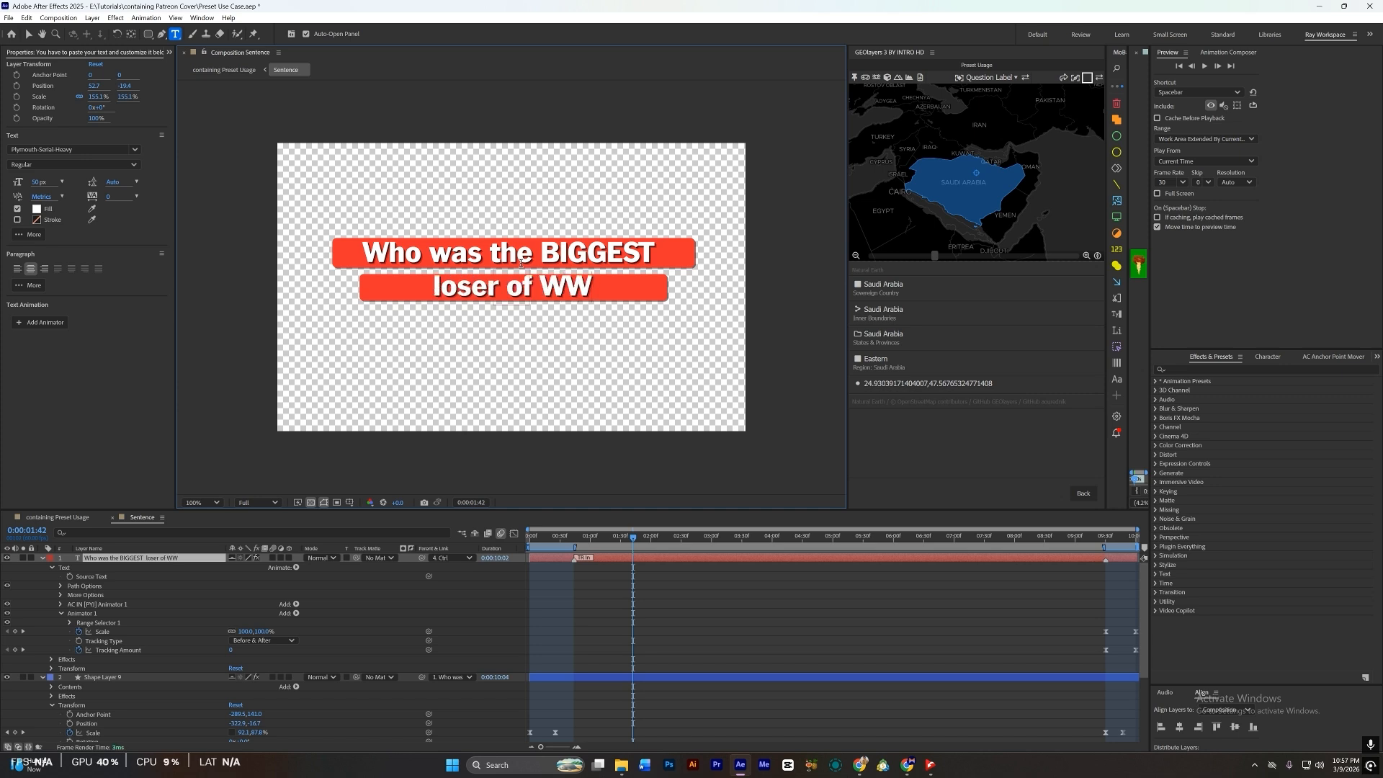
text(II)
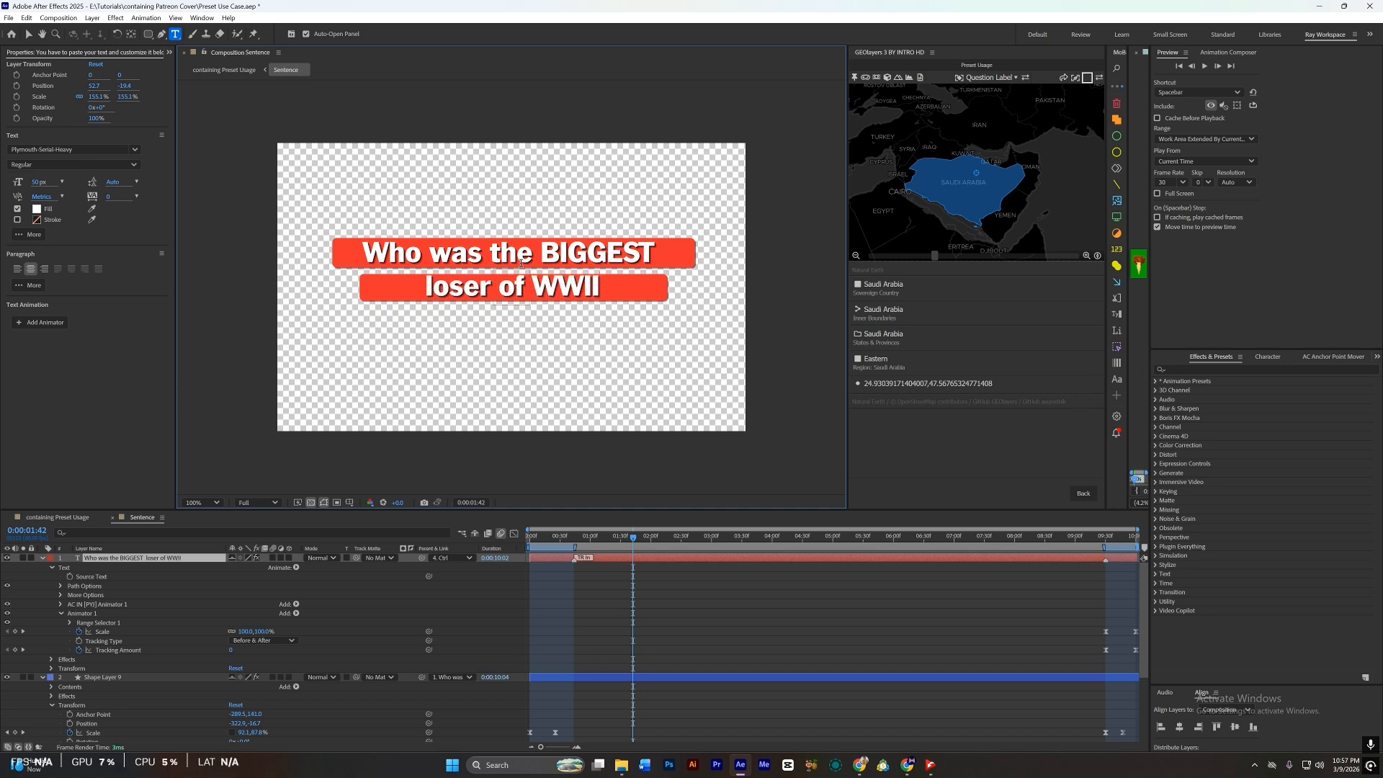
text(?)
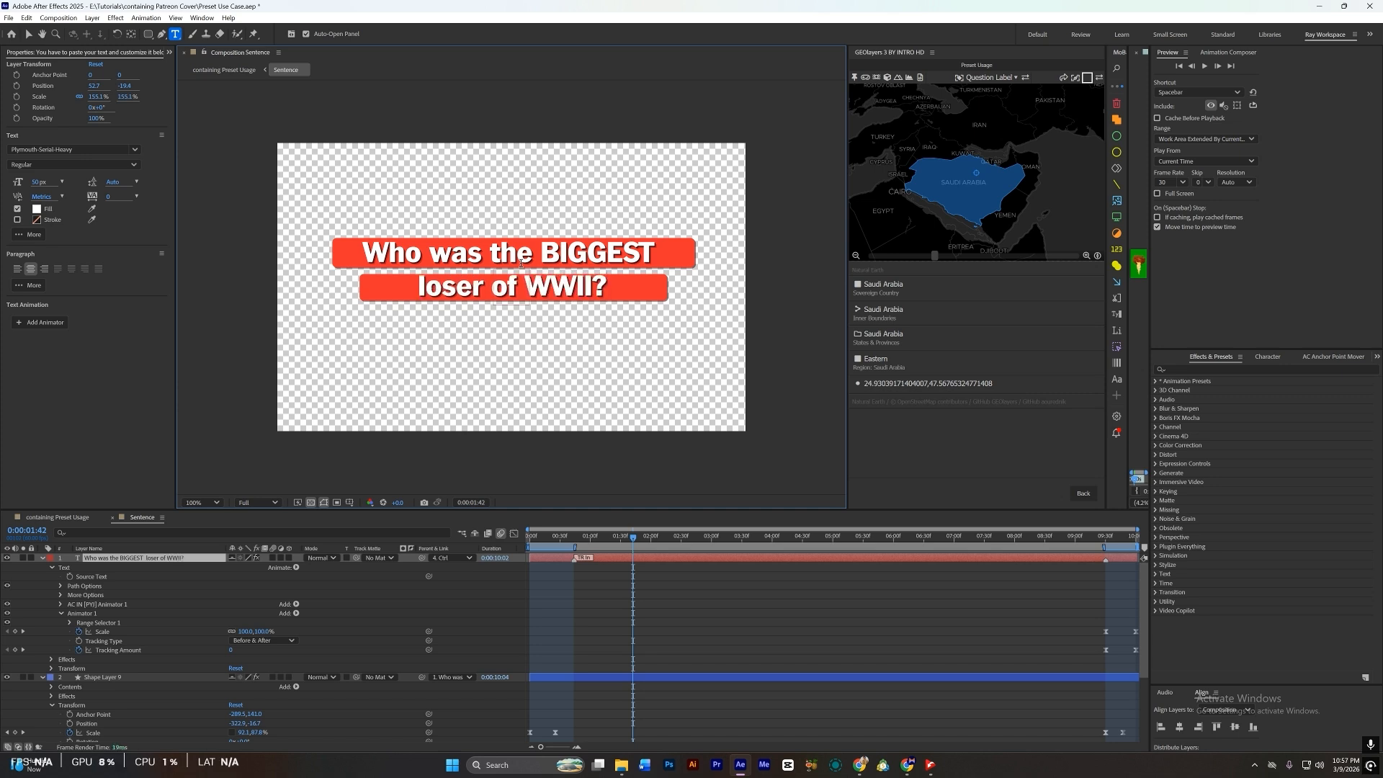
Step: Fit the lower red bar behind the second text line at its second scale keyframe, setting X position -199.1 and horizontal scale 55.1%
click(600, 617)
scroll(603, 677, down, 3)
key(j)
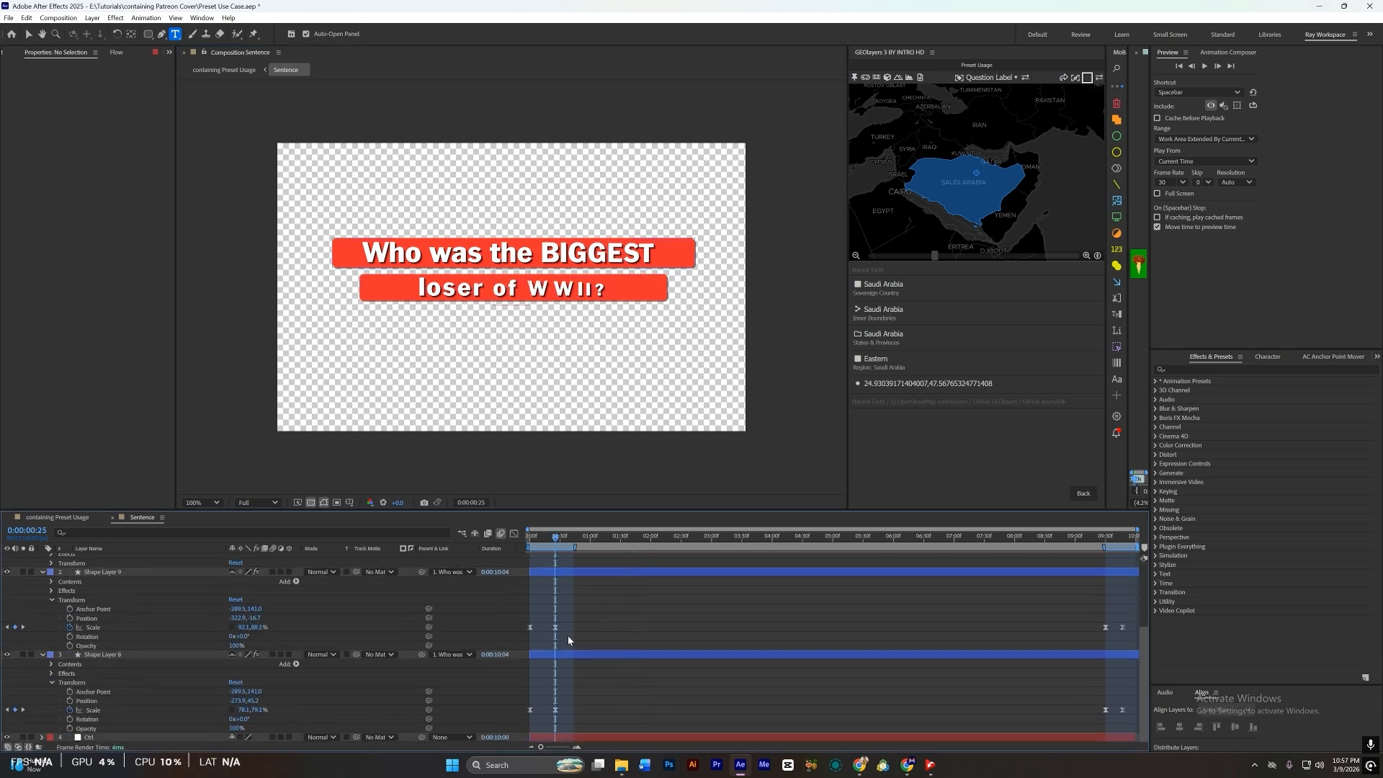
click(579, 655)
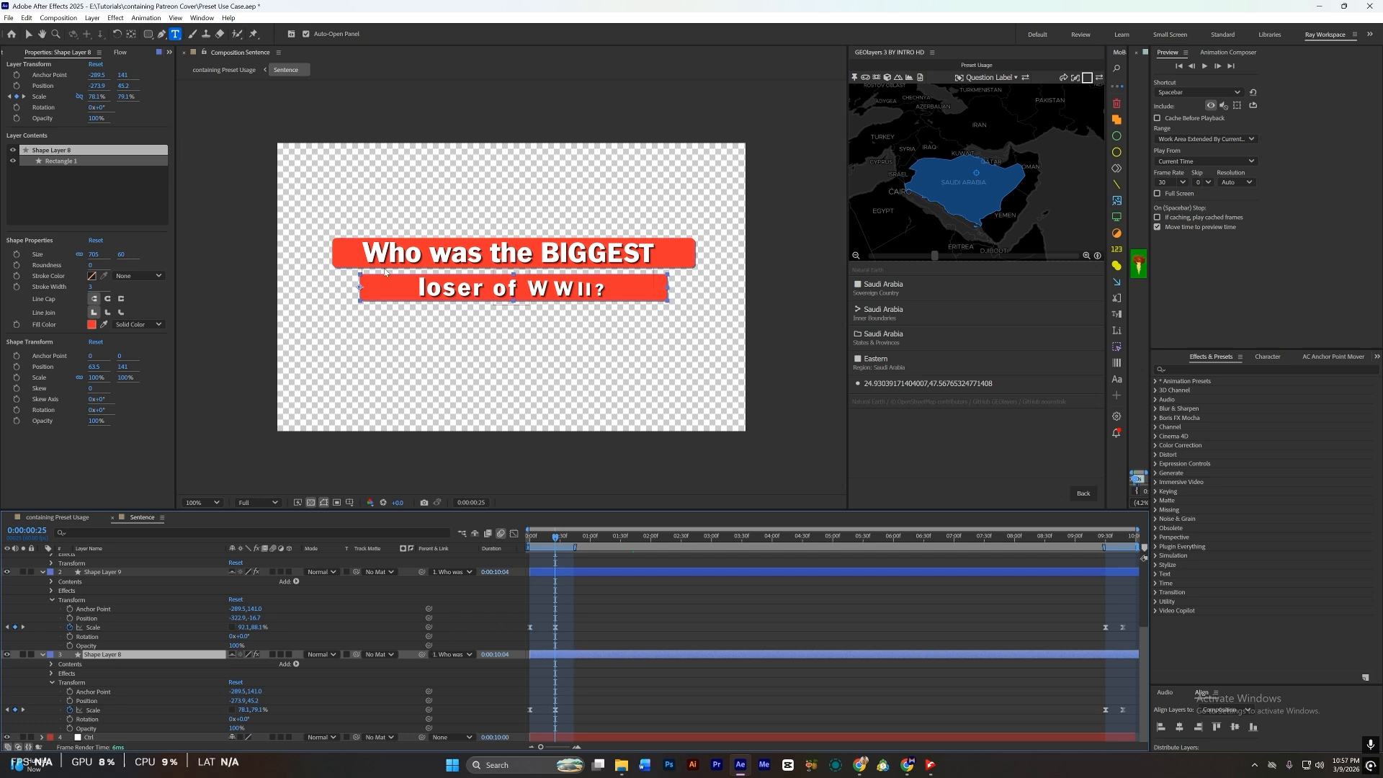
key(v)
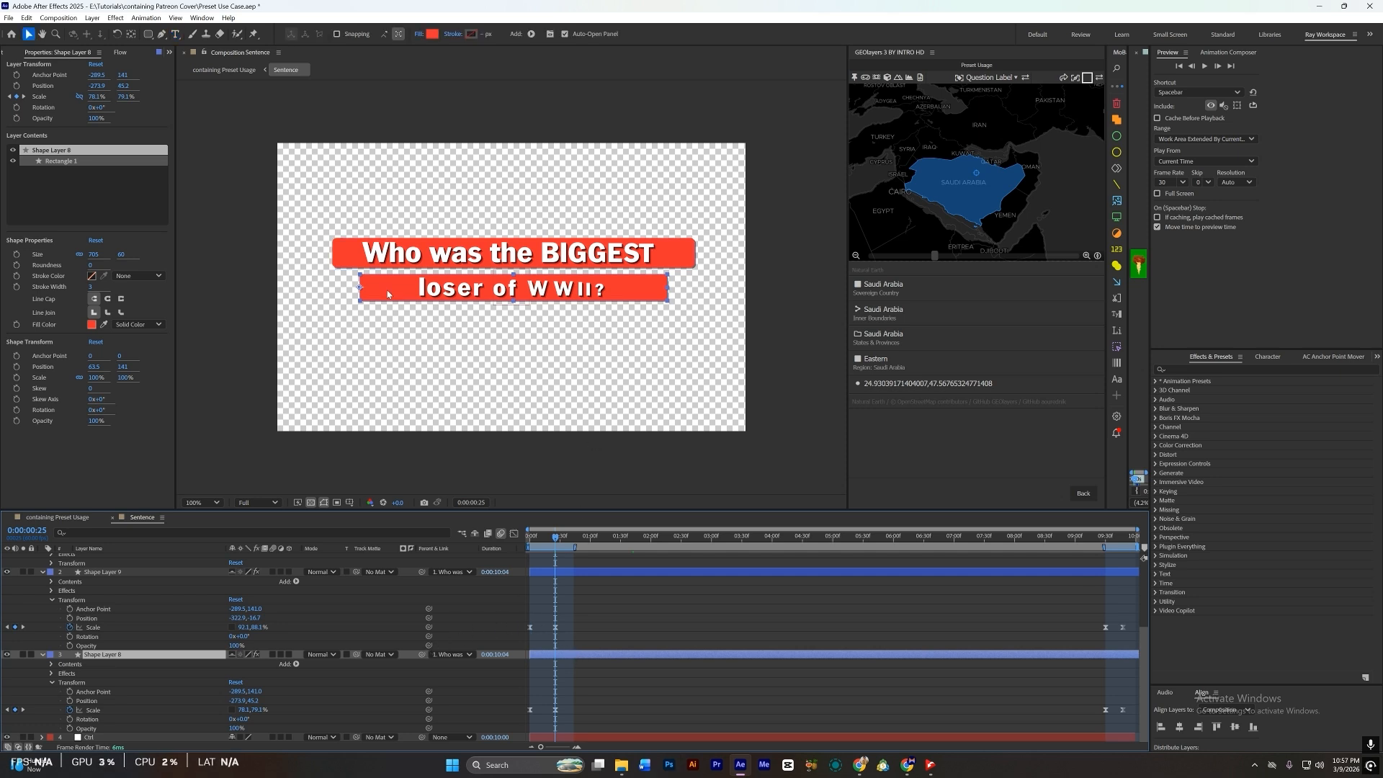
drag(387, 294, 451, 296)
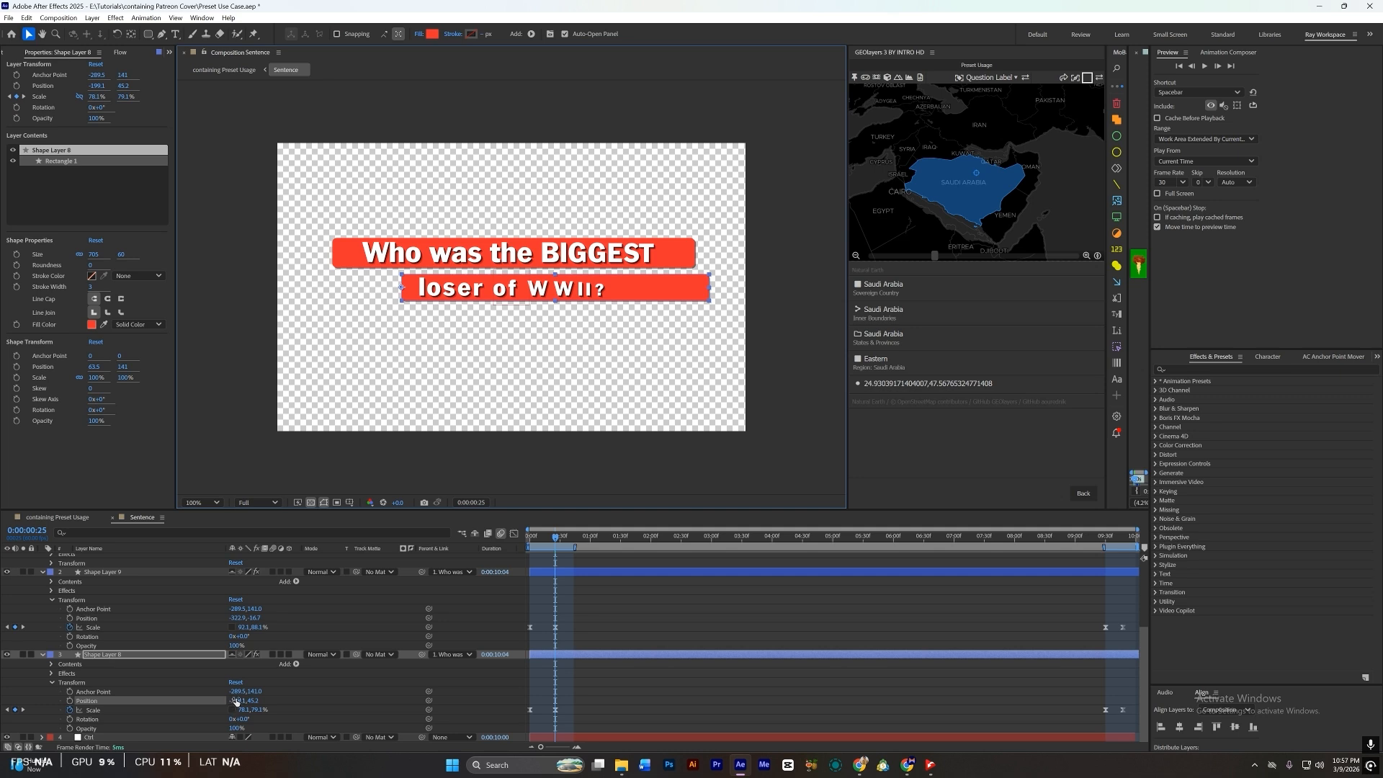
drag(245, 710, 227, 718)
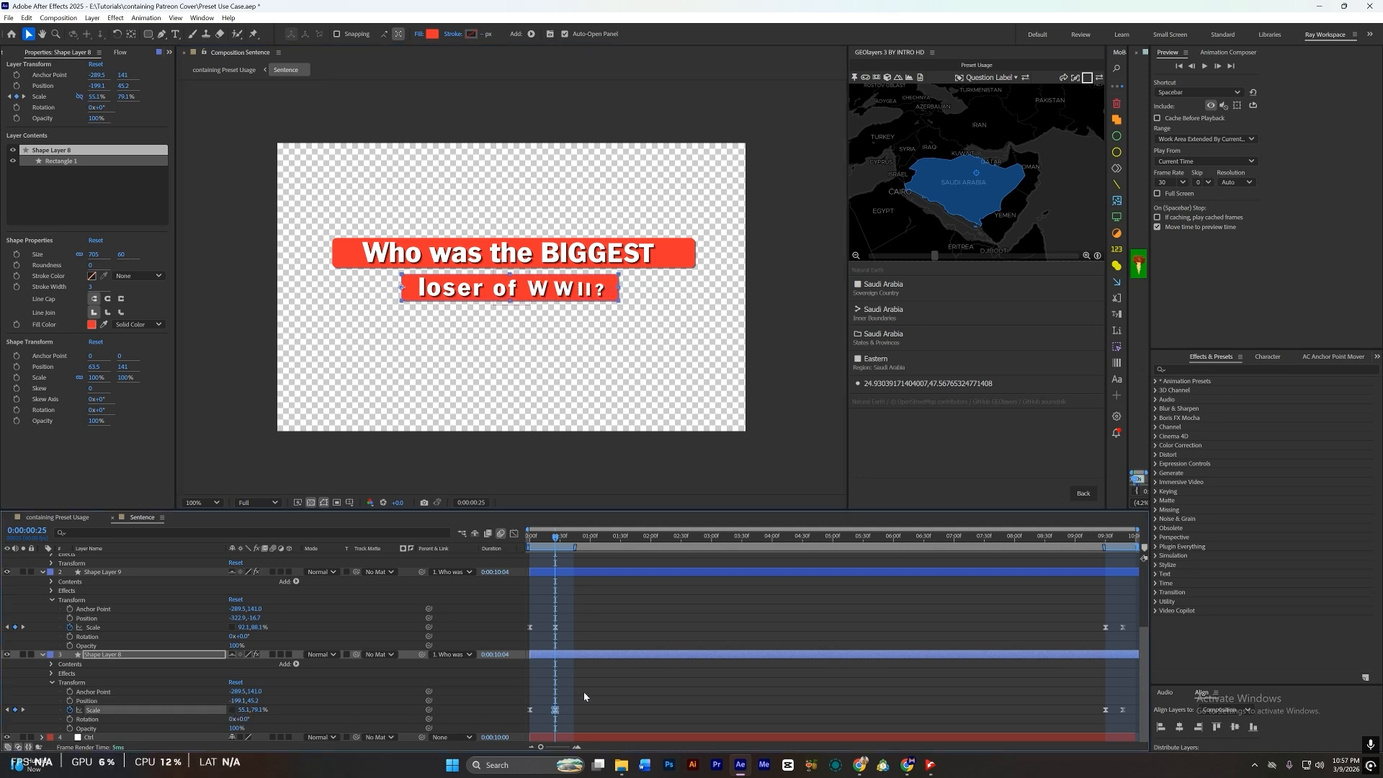
Step: Fit the upper red bar behind the first text line, setting its X position to -279.1 and horizontal scale to 80.1%
click(613, 634)
click(555, 575)
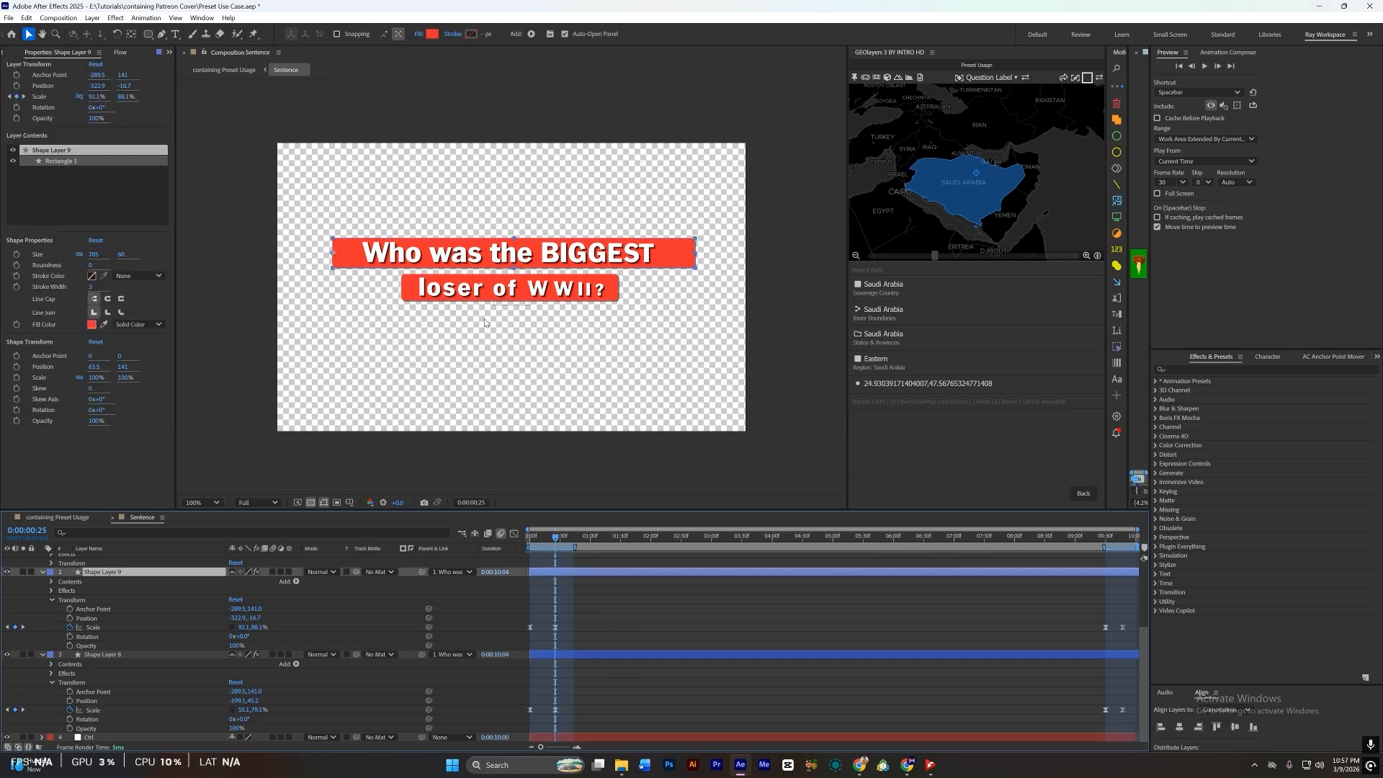
drag(350, 264, 375, 264)
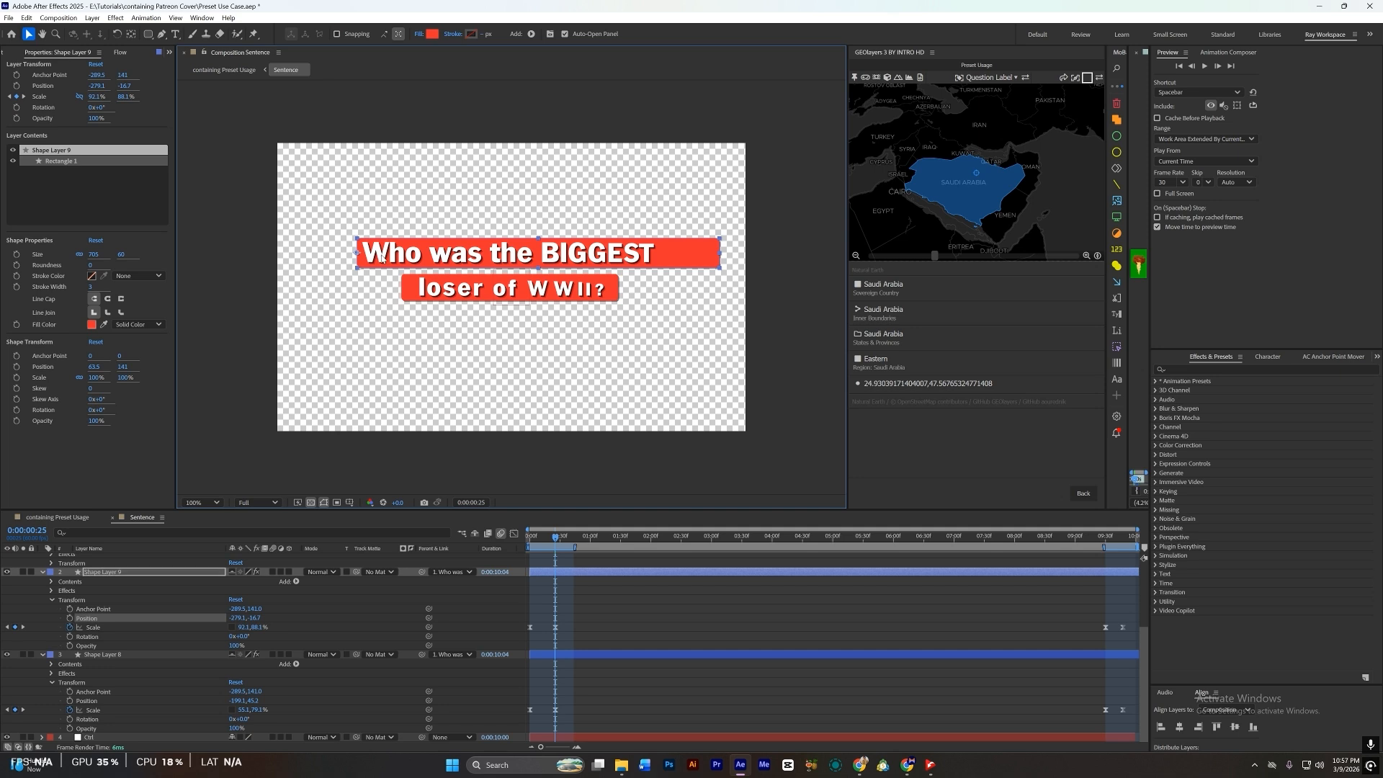
drag(243, 627, 239, 626)
click(590, 628)
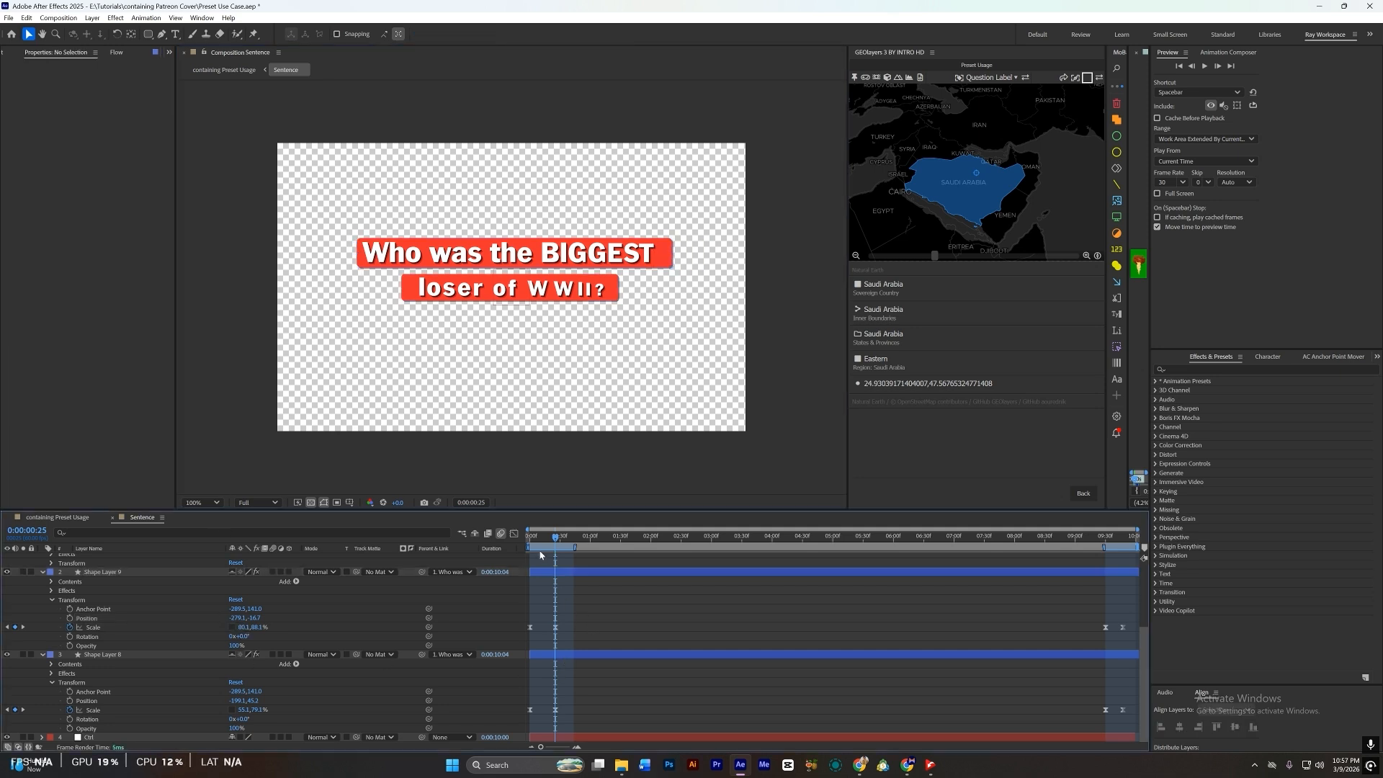
Step: Preview the sentence animation in its own composition and from the start of the containing Preset Usage composition
click(529, 546)
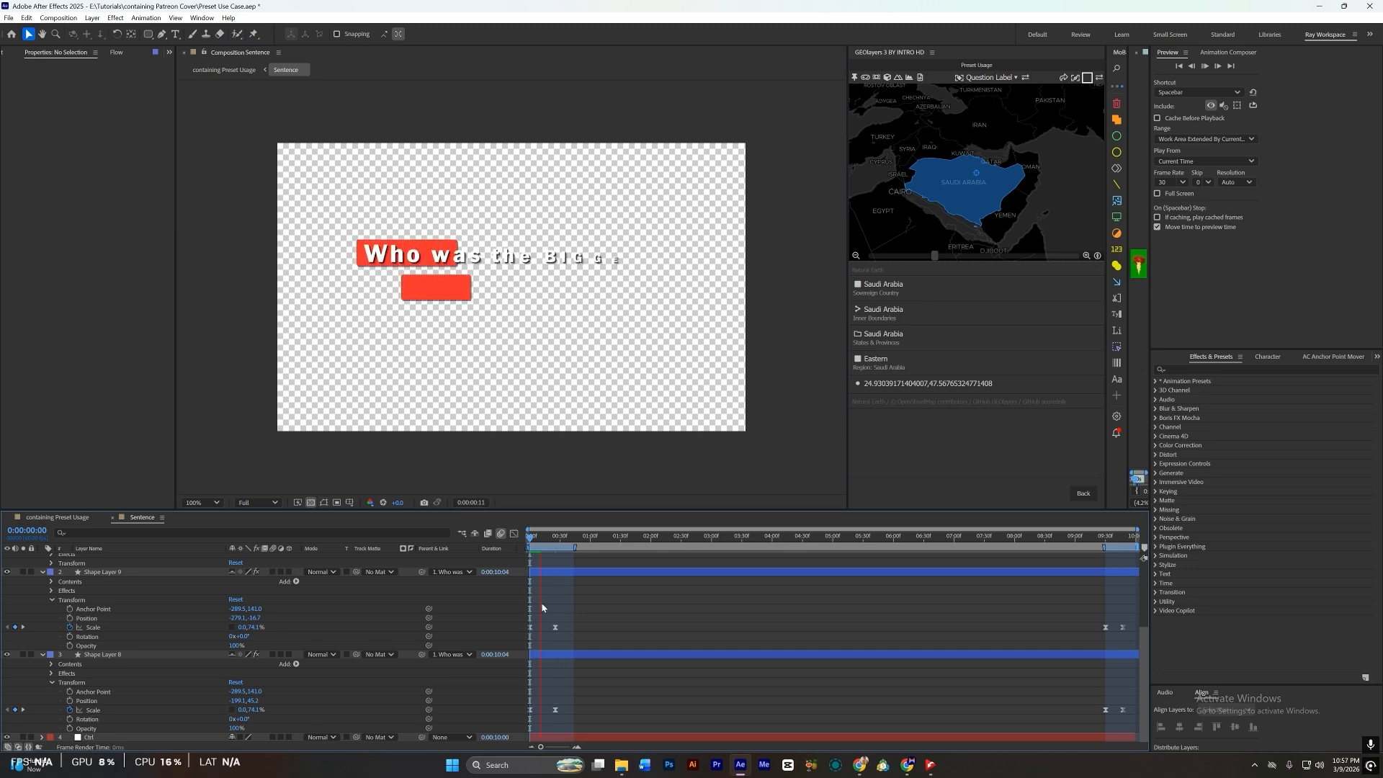
click(69, 519)
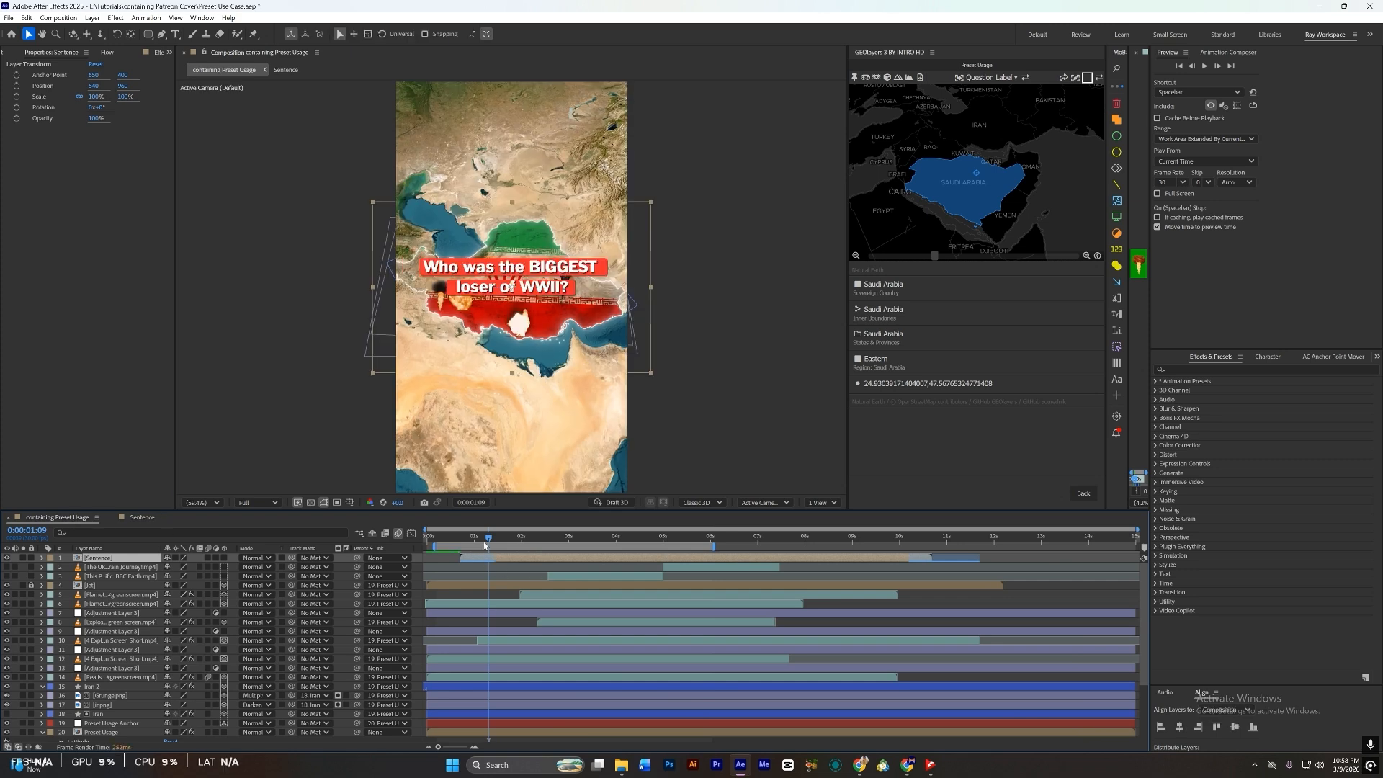
drag(485, 544, 401, 567)
key(space)
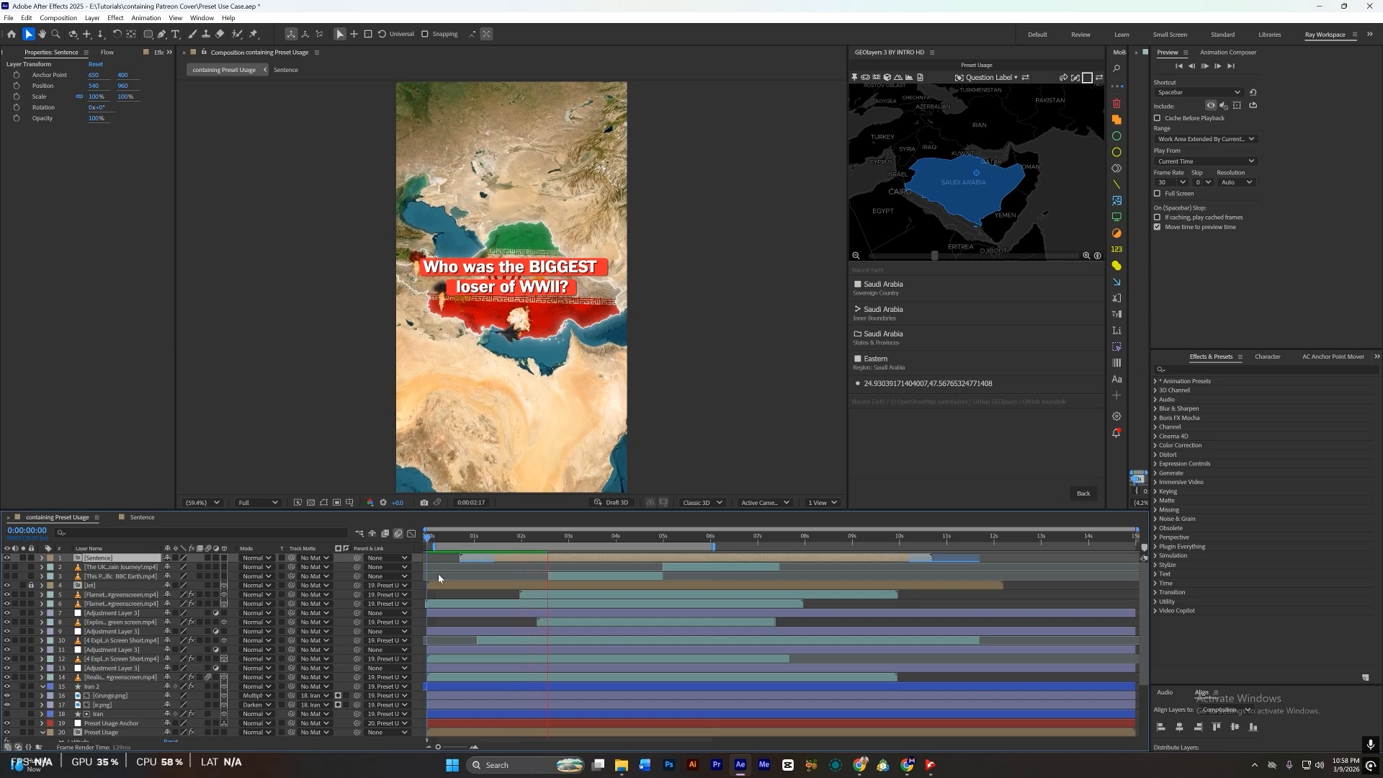
key(space)
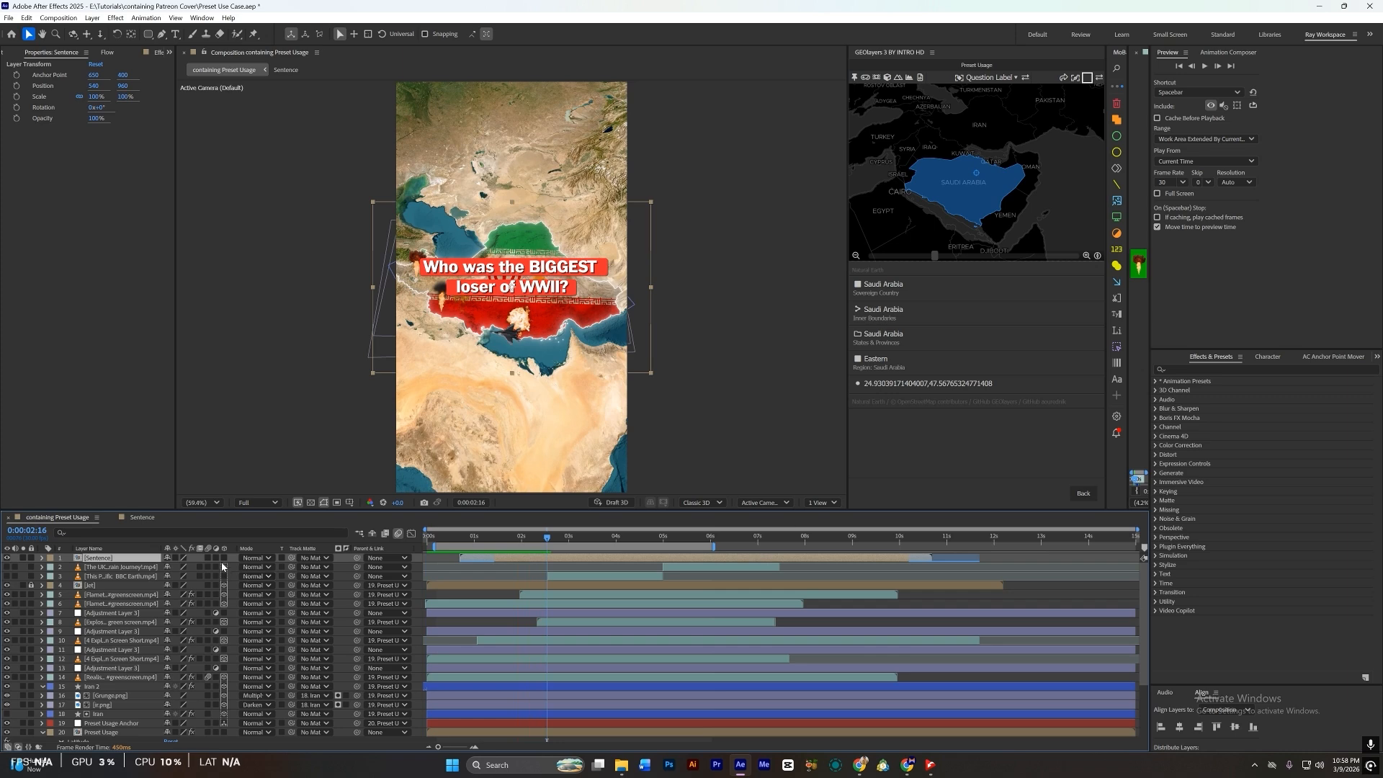
Step: Make the Sentence layer 3D, parent it to the Preset Usage Anchor layer, and return GEOlayers to the main map view
click(224, 559)
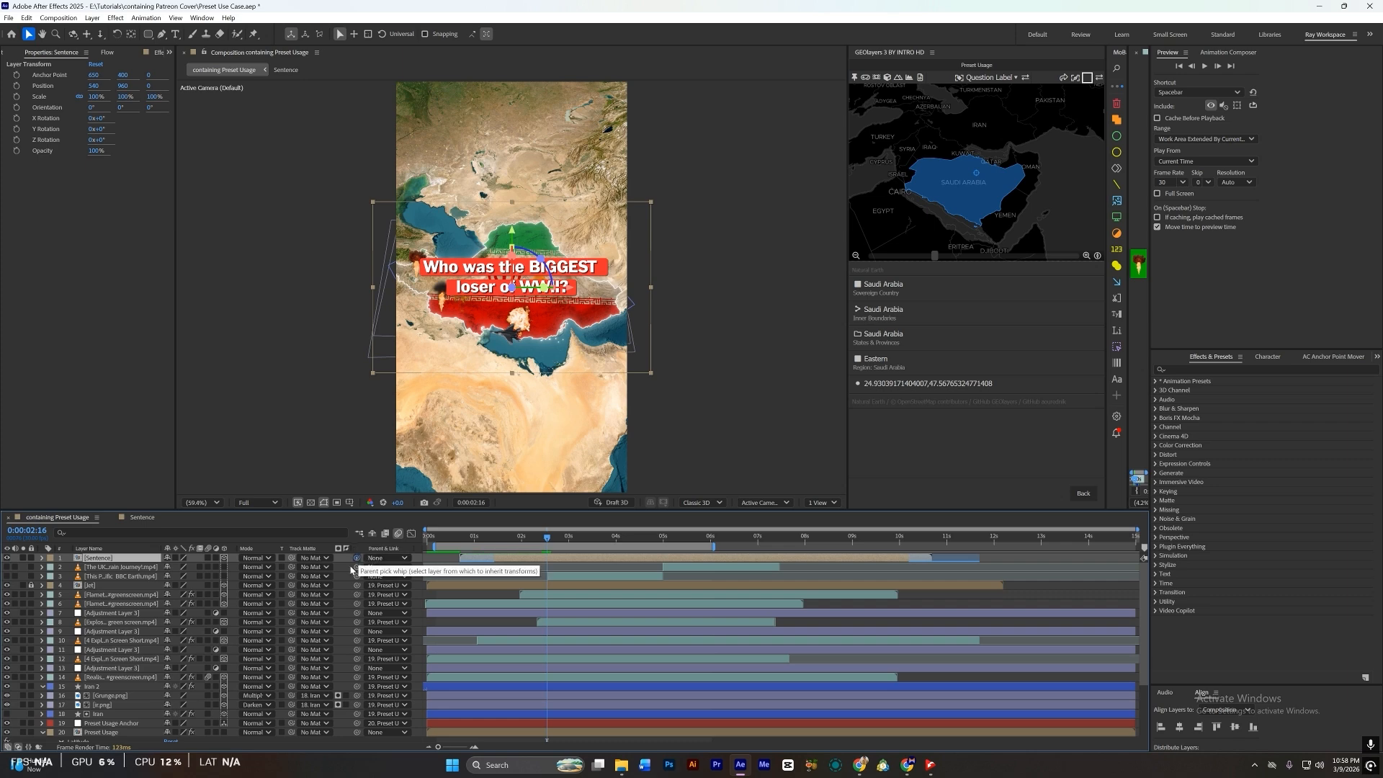
drag(357, 558, 111, 723)
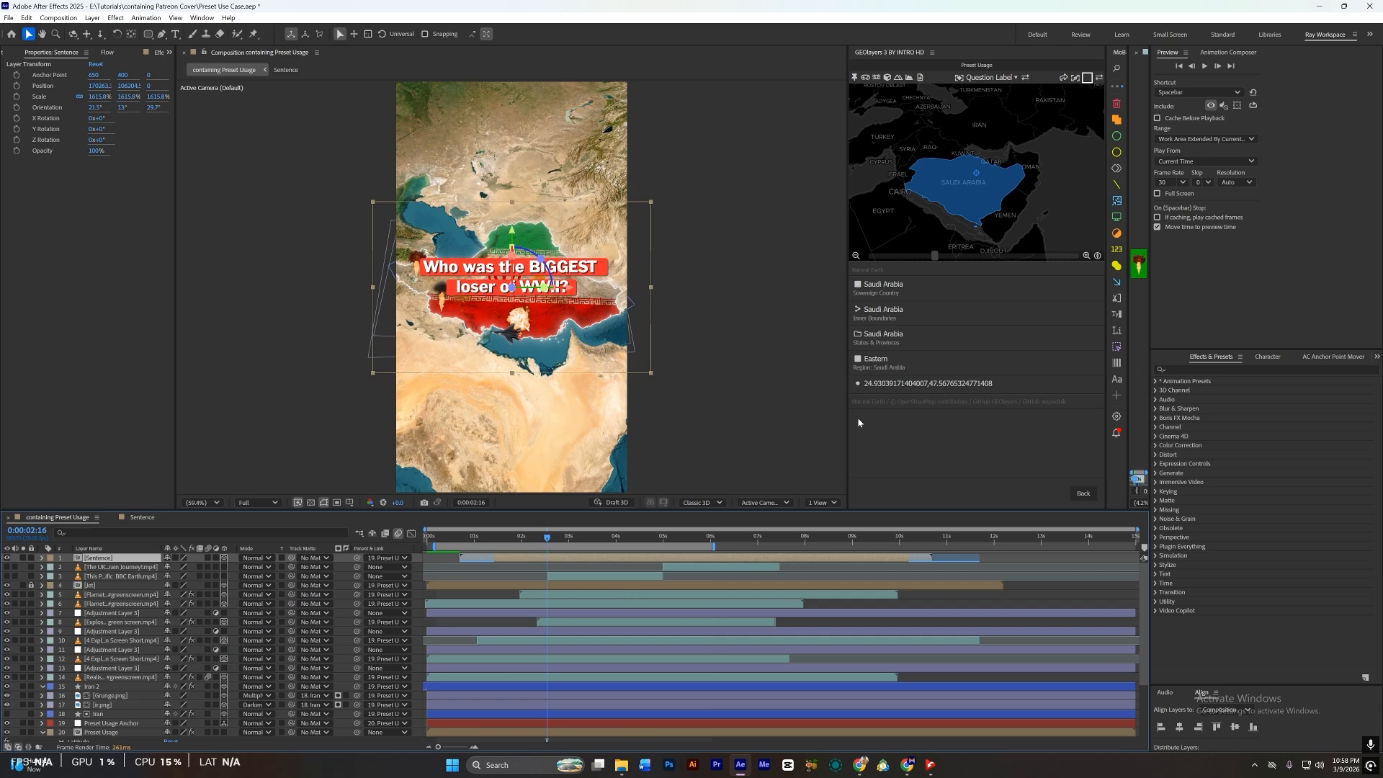
click(1083, 494)
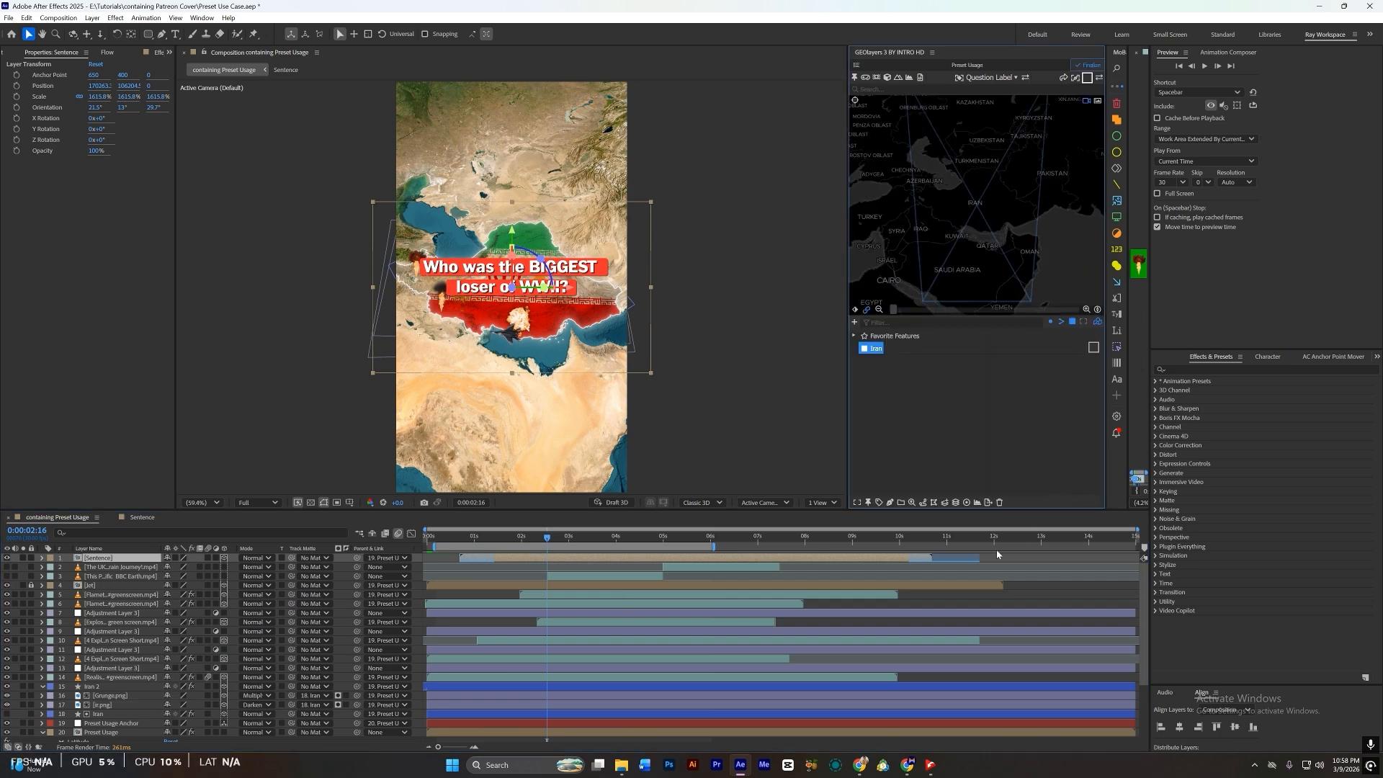
Step: Shorten the Sentence layer so it ends at about 4.5 seconds
right_click(833, 568)
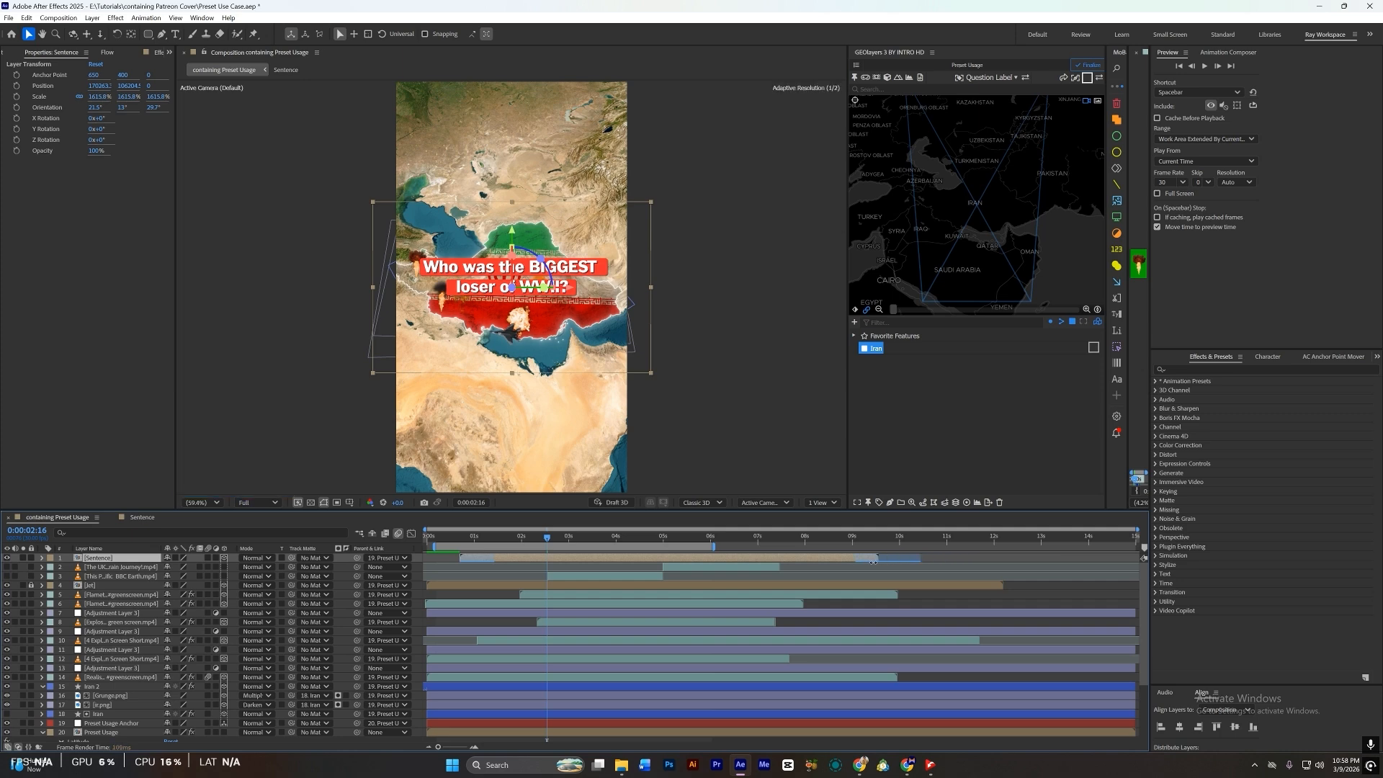
click(832, 557)
drag(872, 559, 632, 564)
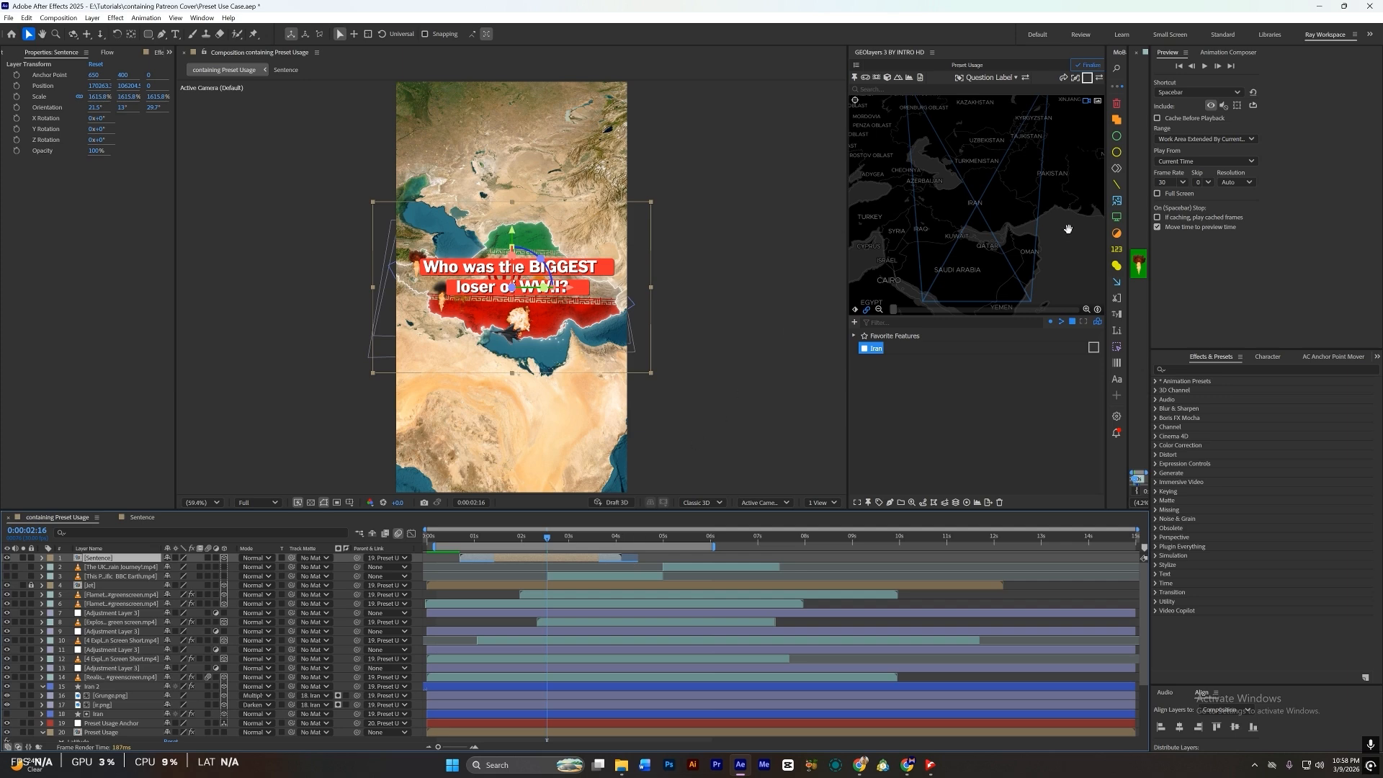
Step: Rotate the map at the playhead to test the parented sentence, and delete the new bearing and pitch keyframes
scroll(1003, 230, down, 2)
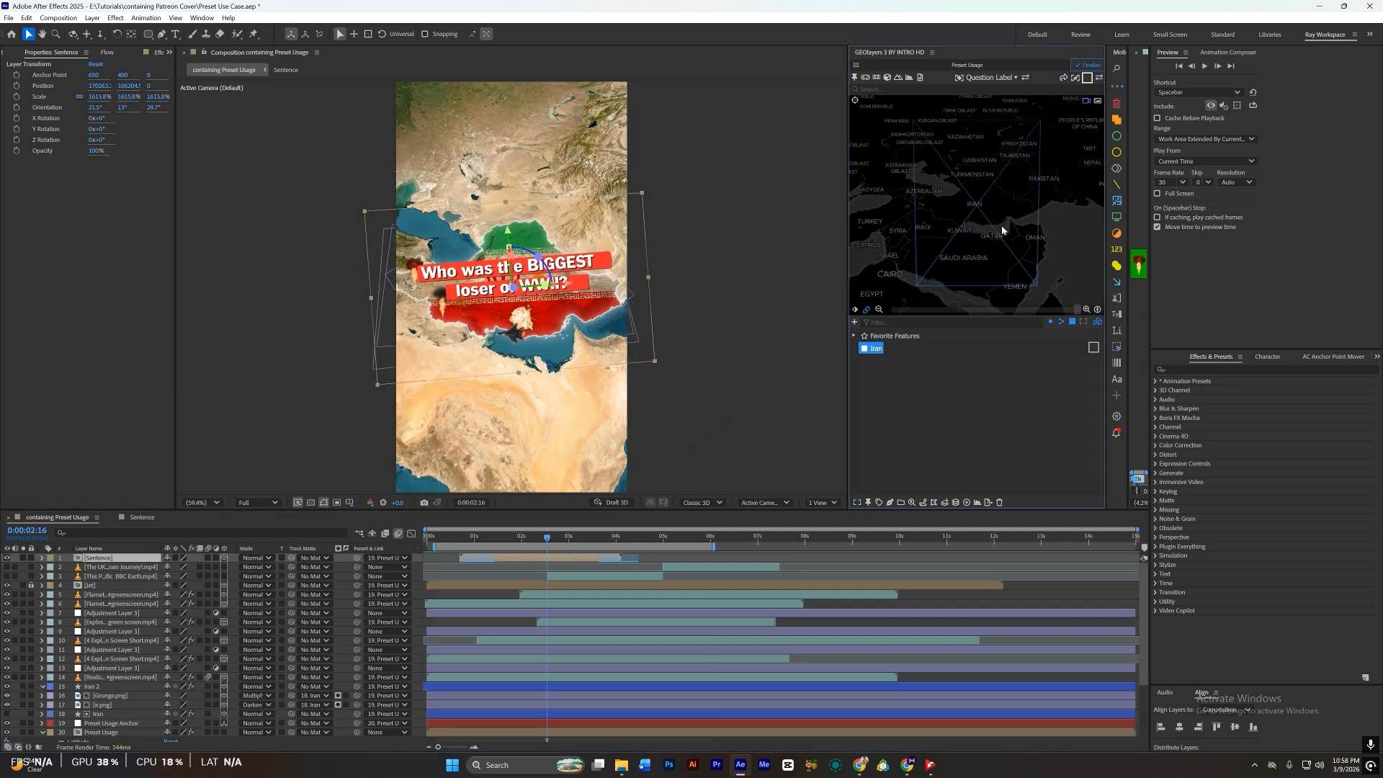
scroll(589, 708, down, 3)
drag(570, 689, 531, 742)
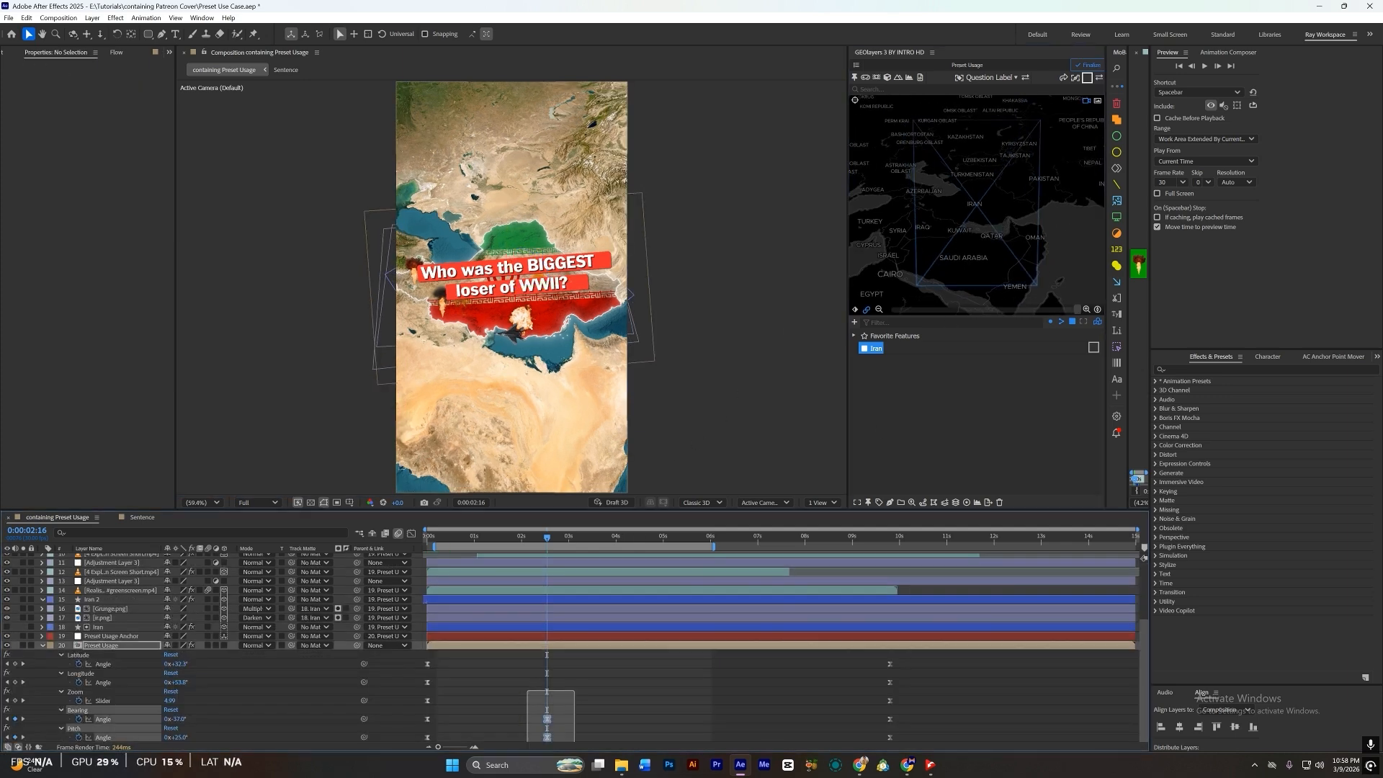
key(Delete)
Step: Import the Timeline A template project and expand its folder to show the contained compositions
key(ctrl+i)
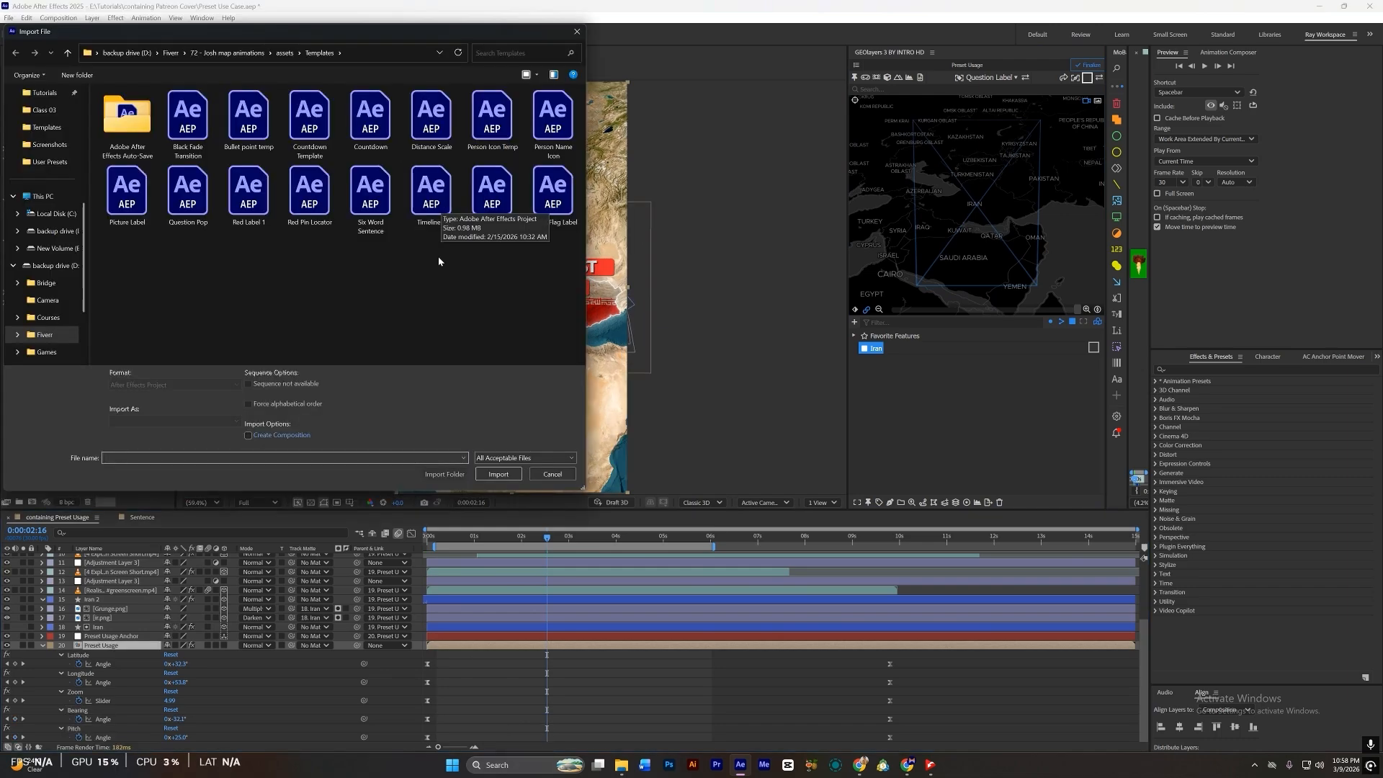
click(432, 193)
double_click(436, 198)
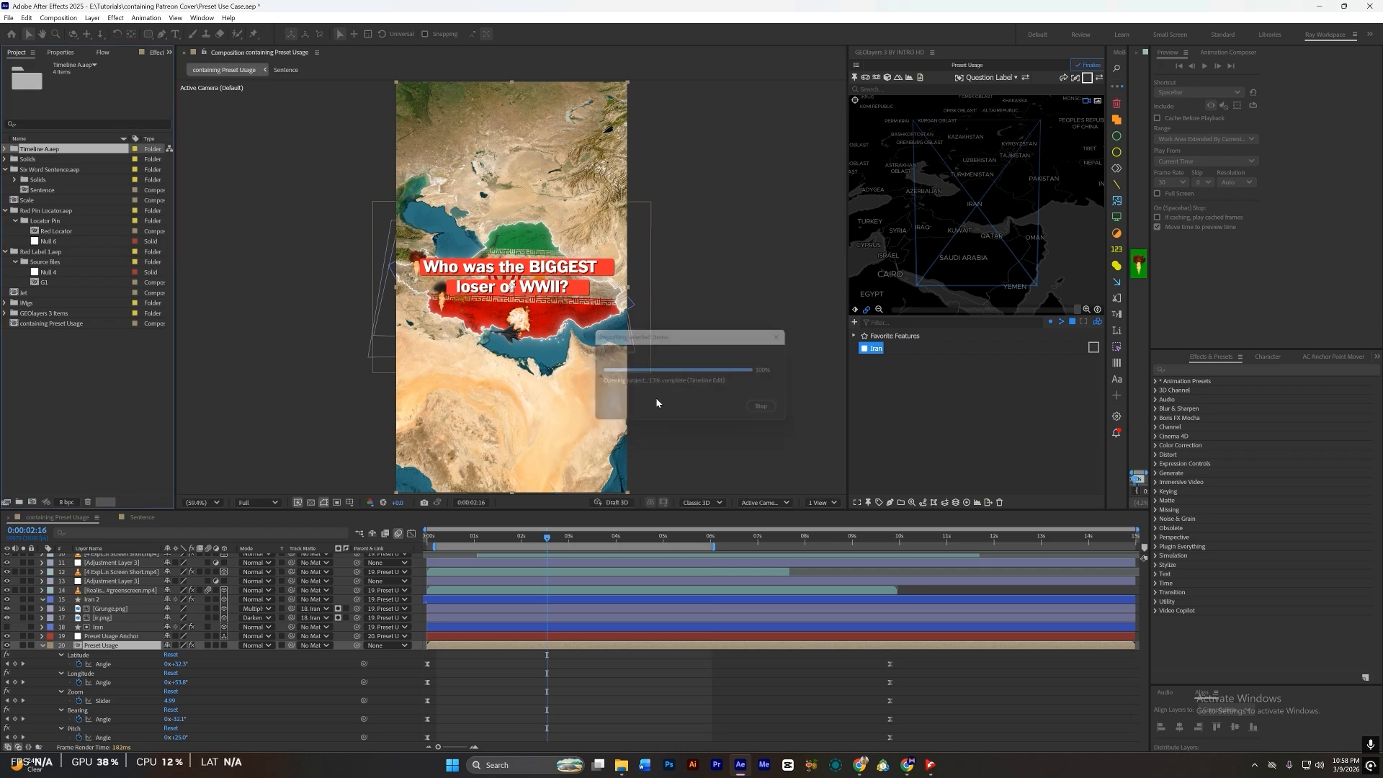
click(7, 149)
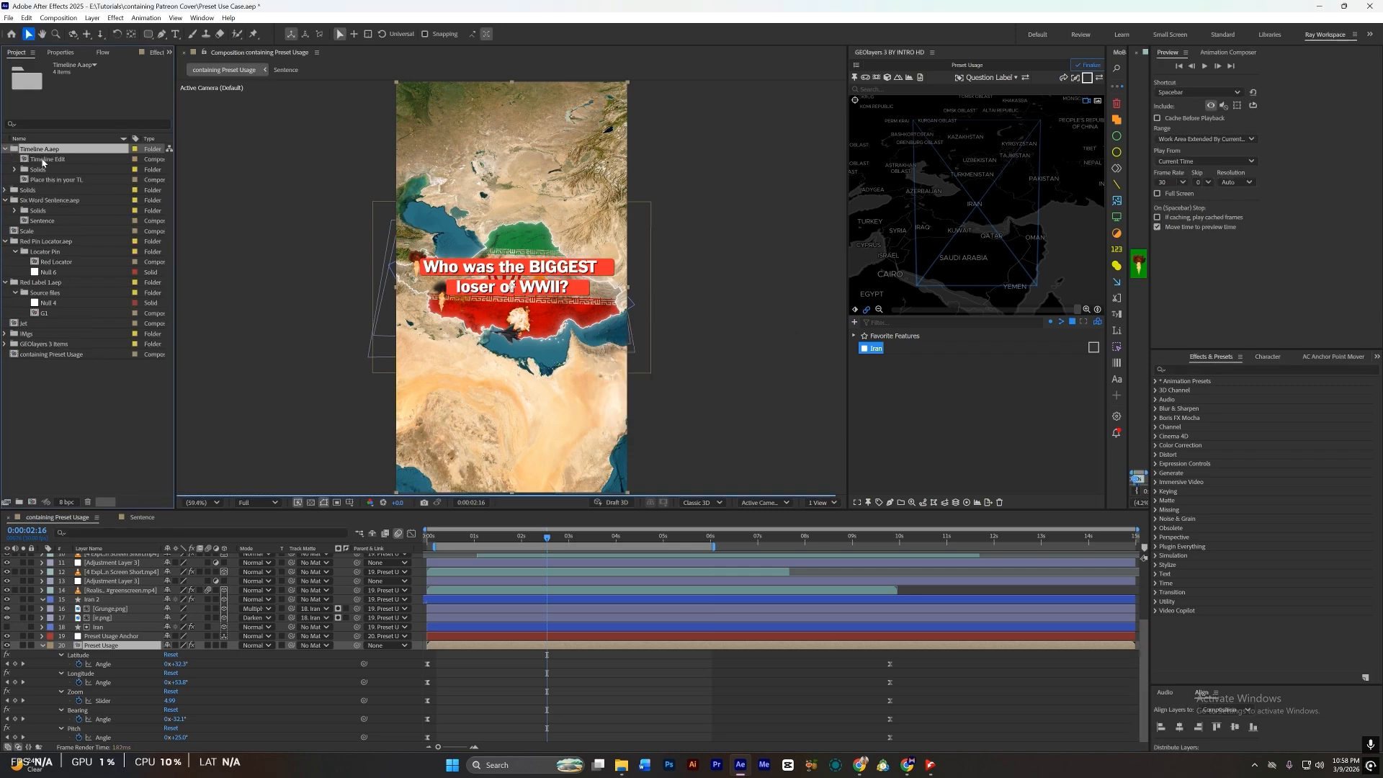
Step: Add the Place this in your TL composition to the main map timeline at about 1.5 seconds and delete the Sentence layer
click(41, 160)
click(54, 179)
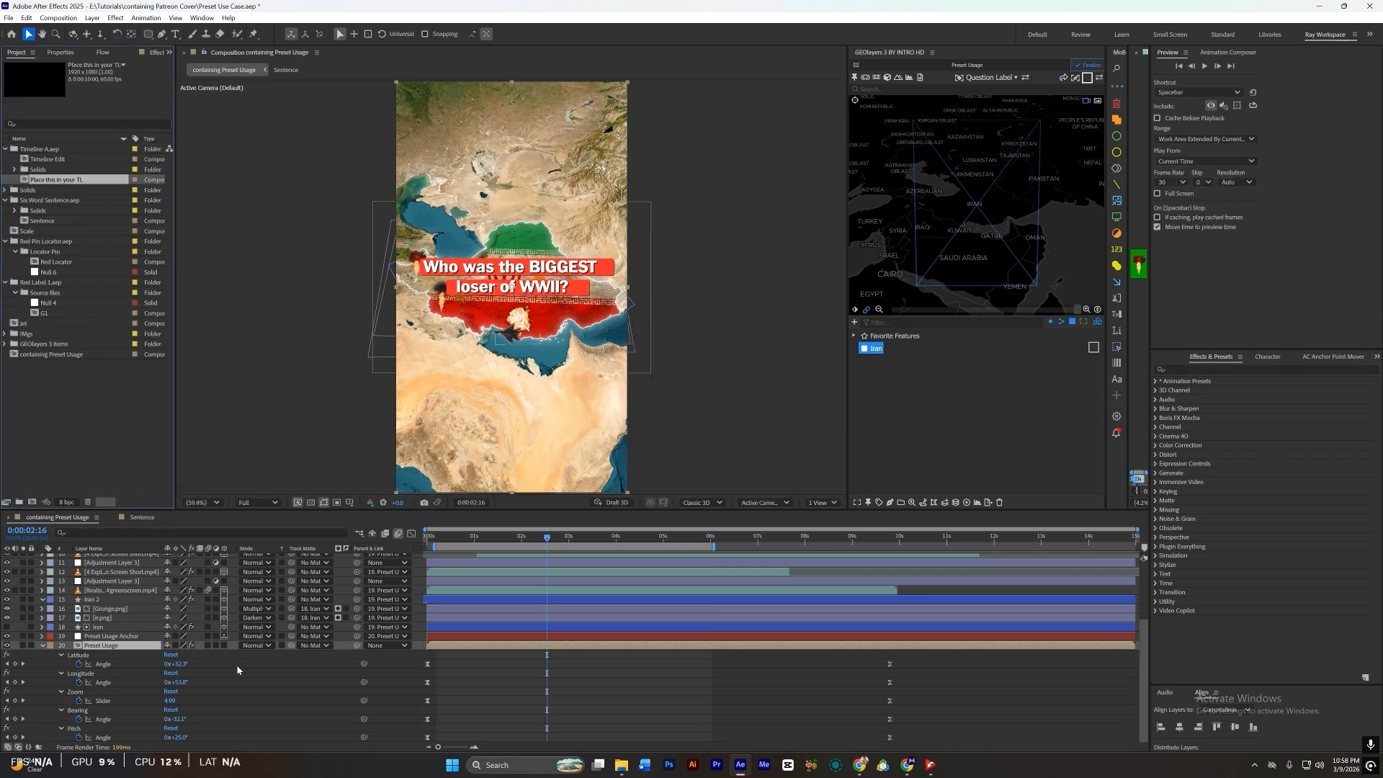
scroll(216, 649, up, 3)
drag(56, 180, 494, 556)
click(509, 569)
key(Delete)
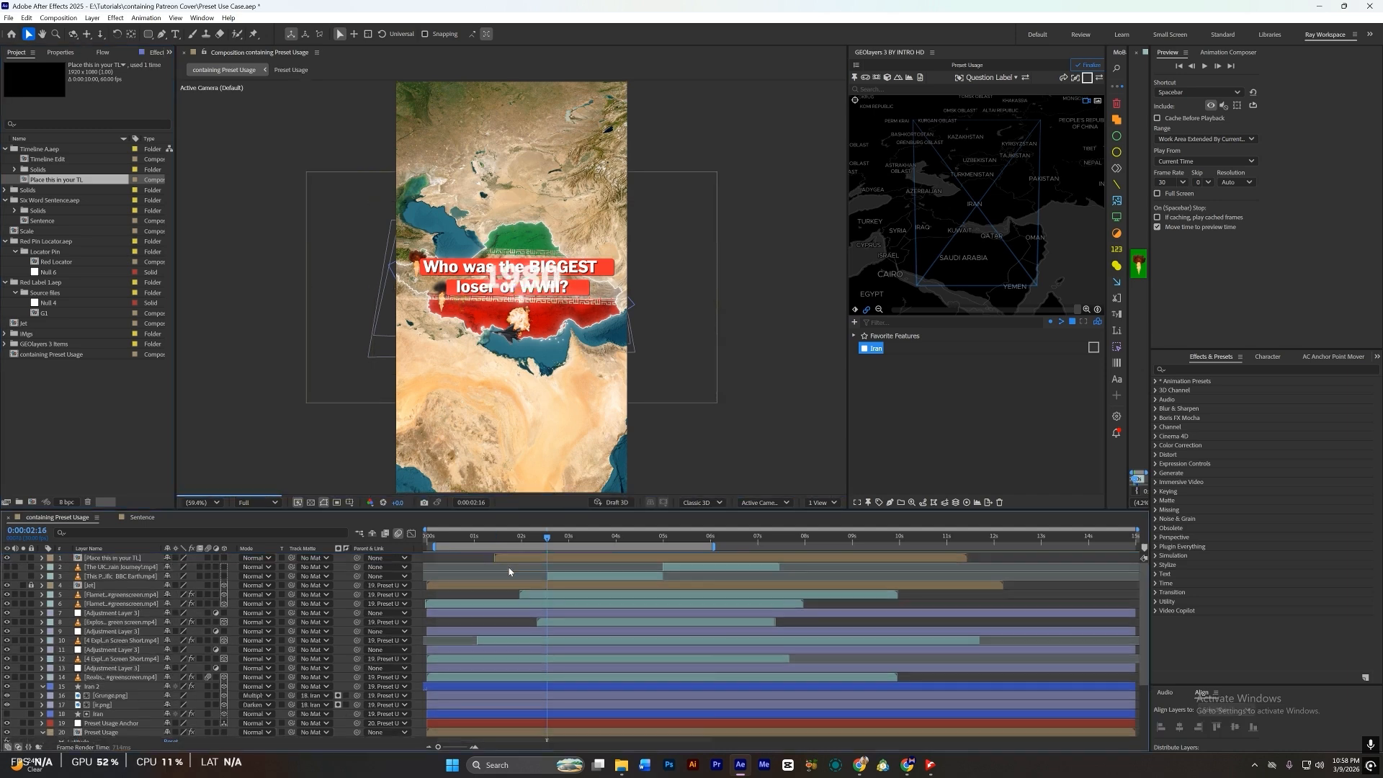
Step: Open the Timeline Edit composition nested inside the placed timeline layer and collapse the properties of all its layers
double_click(547, 559)
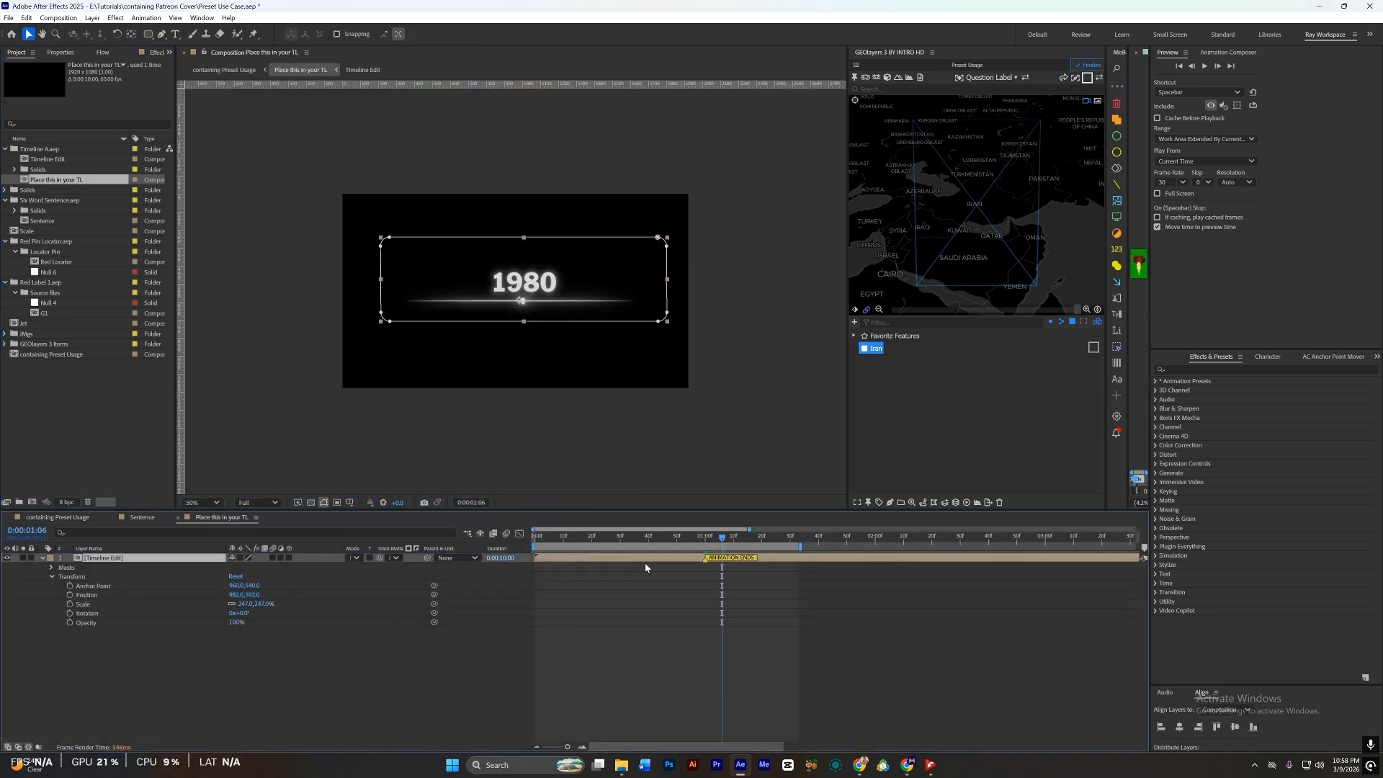
double_click(651, 560)
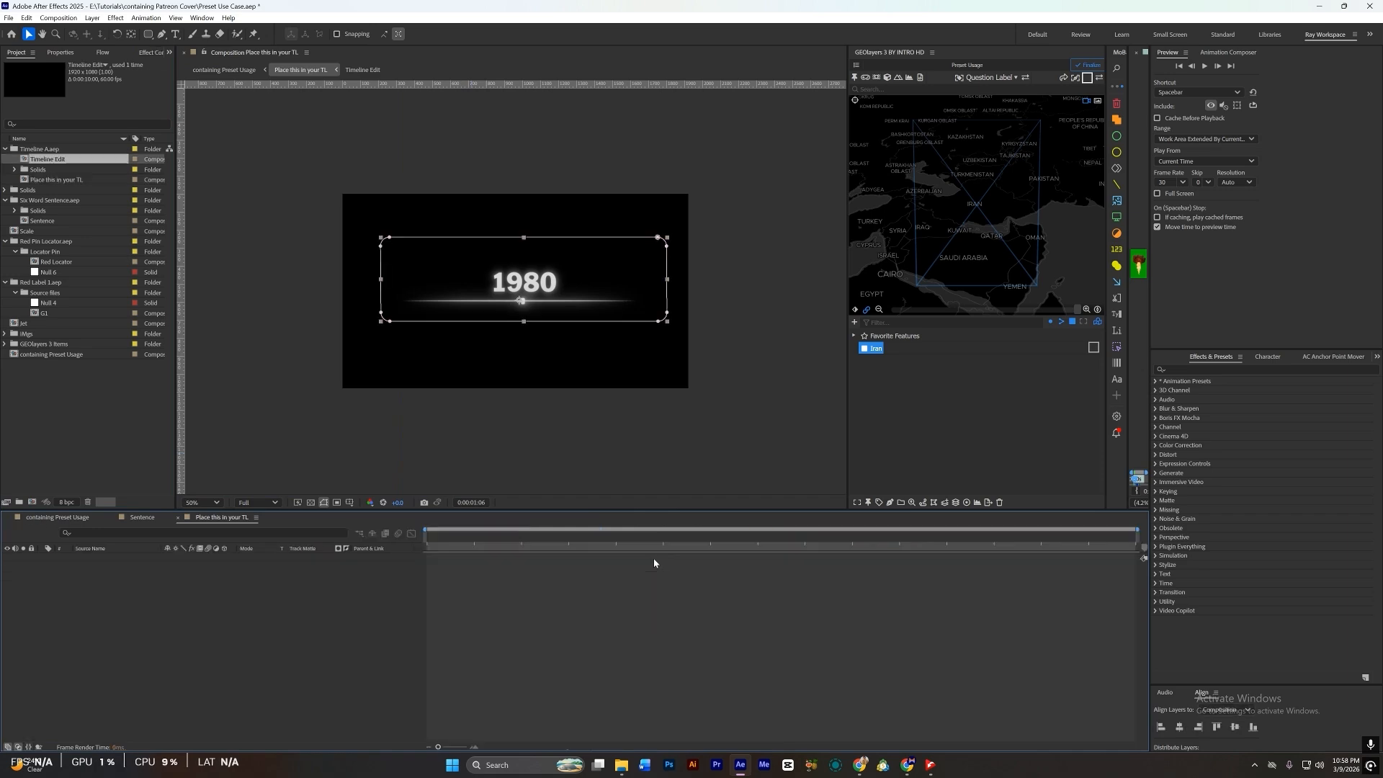
key(ctrl+a)
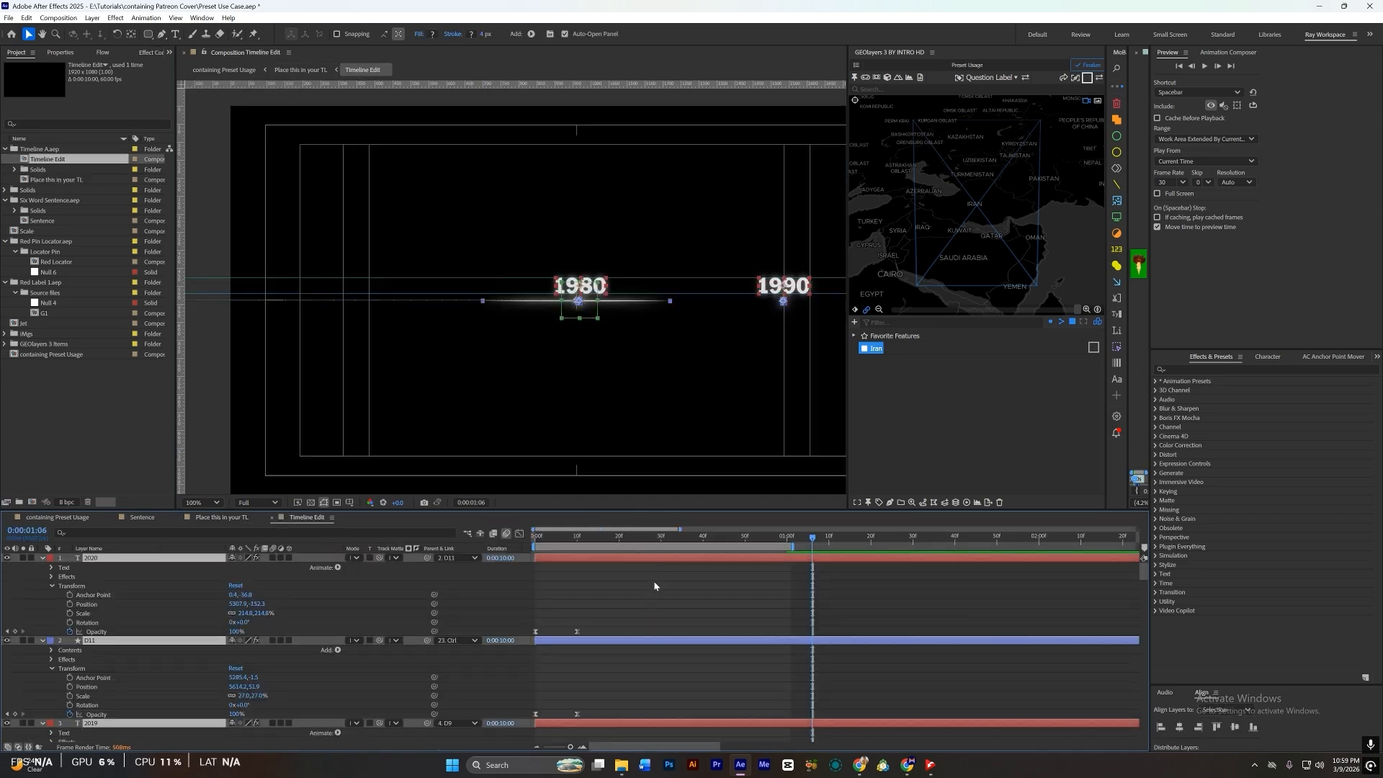
key(ctrl+grave)
scroll(220, 669, down, 2)
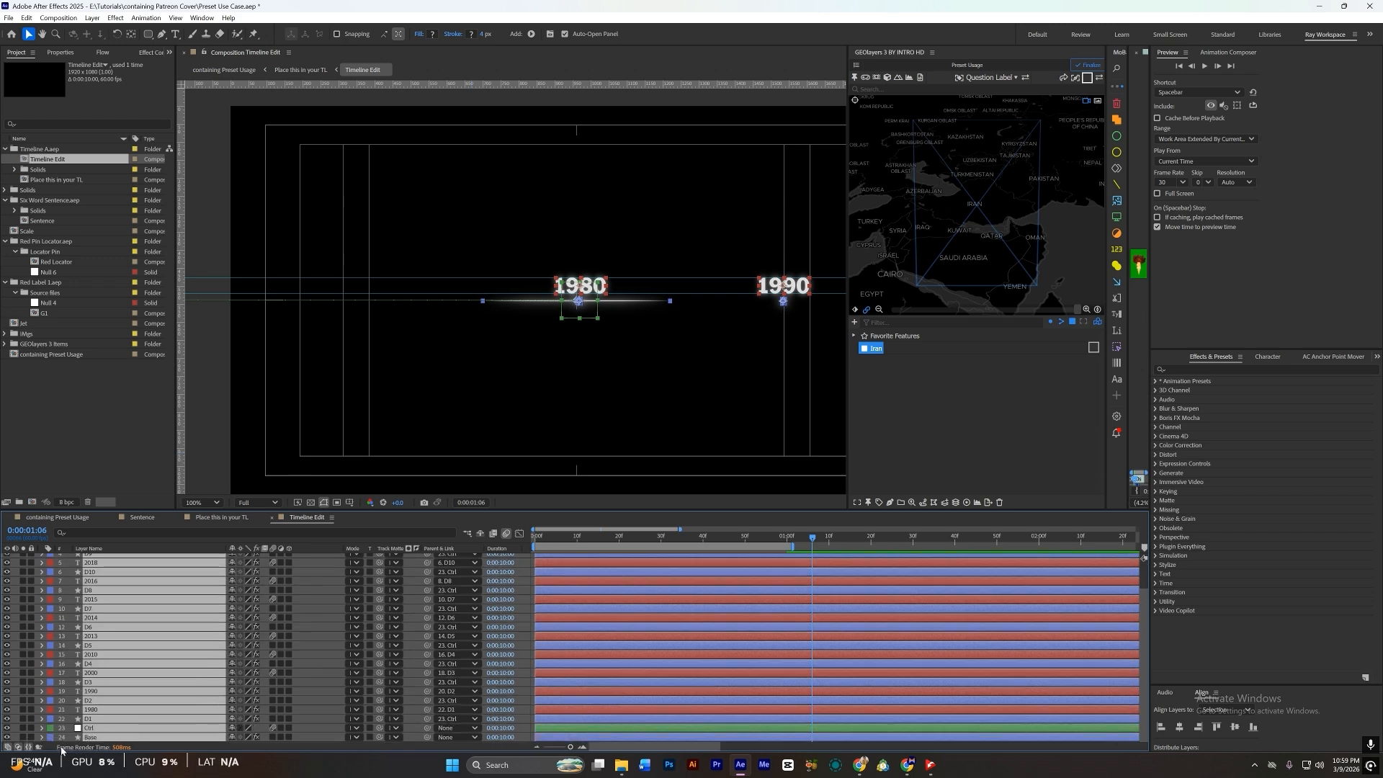
click(308, 684)
click(96, 711)
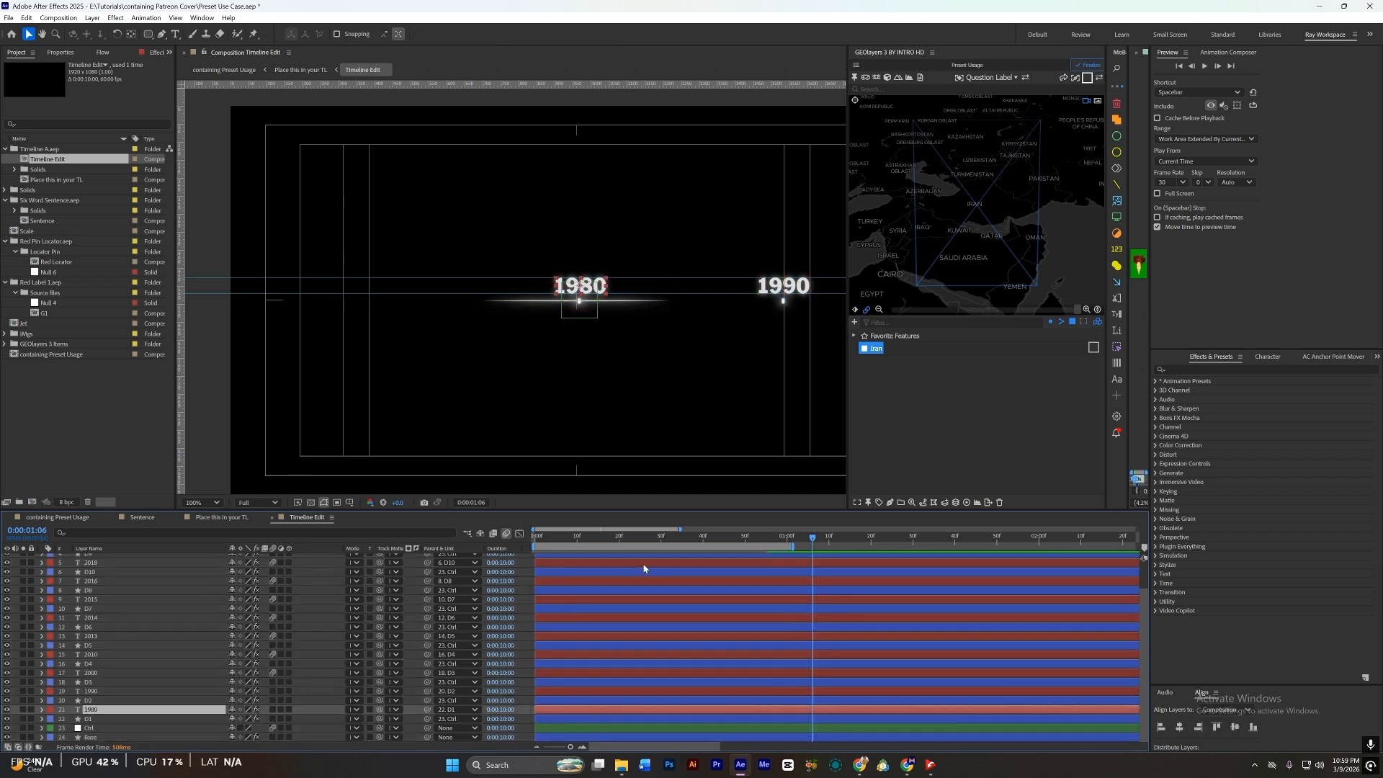
Step: Preview the timeline animation from the start and review the stack of year text and dot layers
drag(624, 538, 525, 566)
key(space)
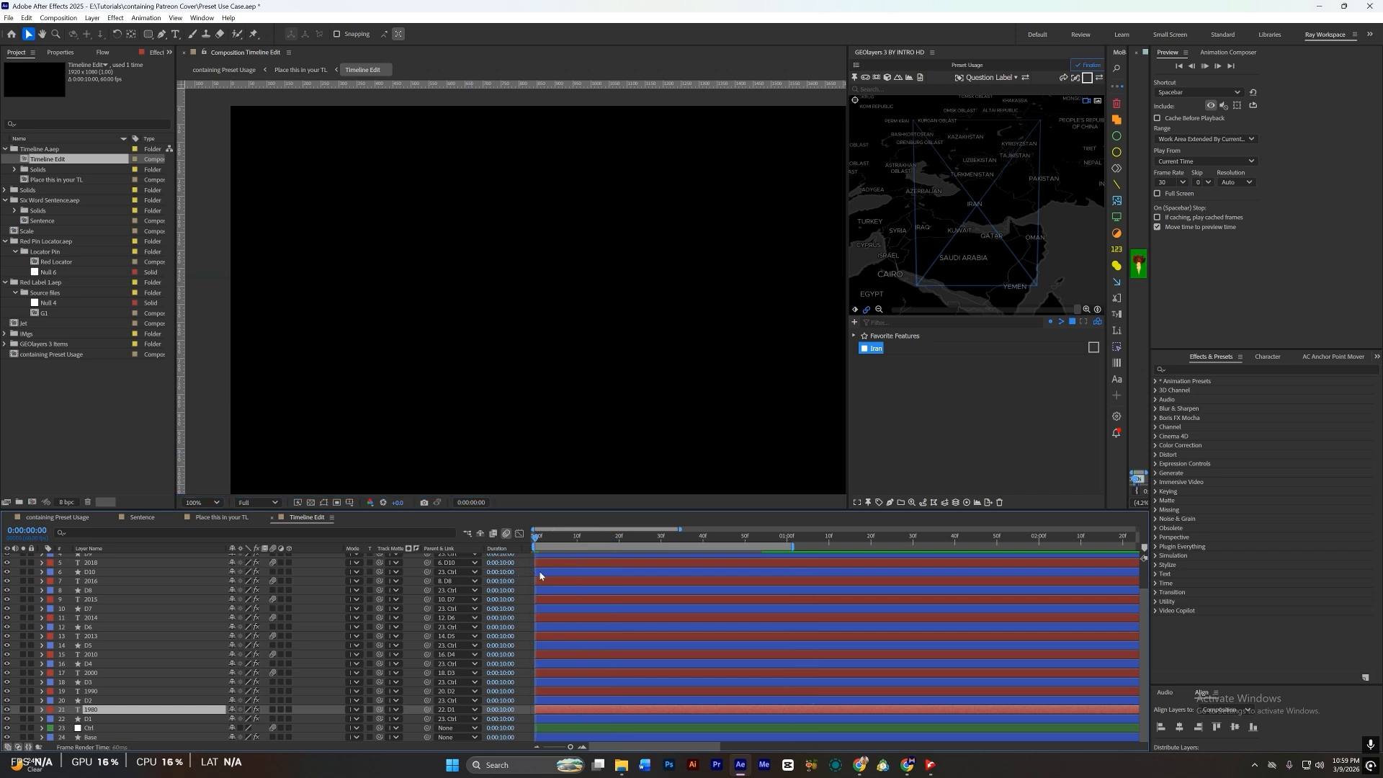
key(space)
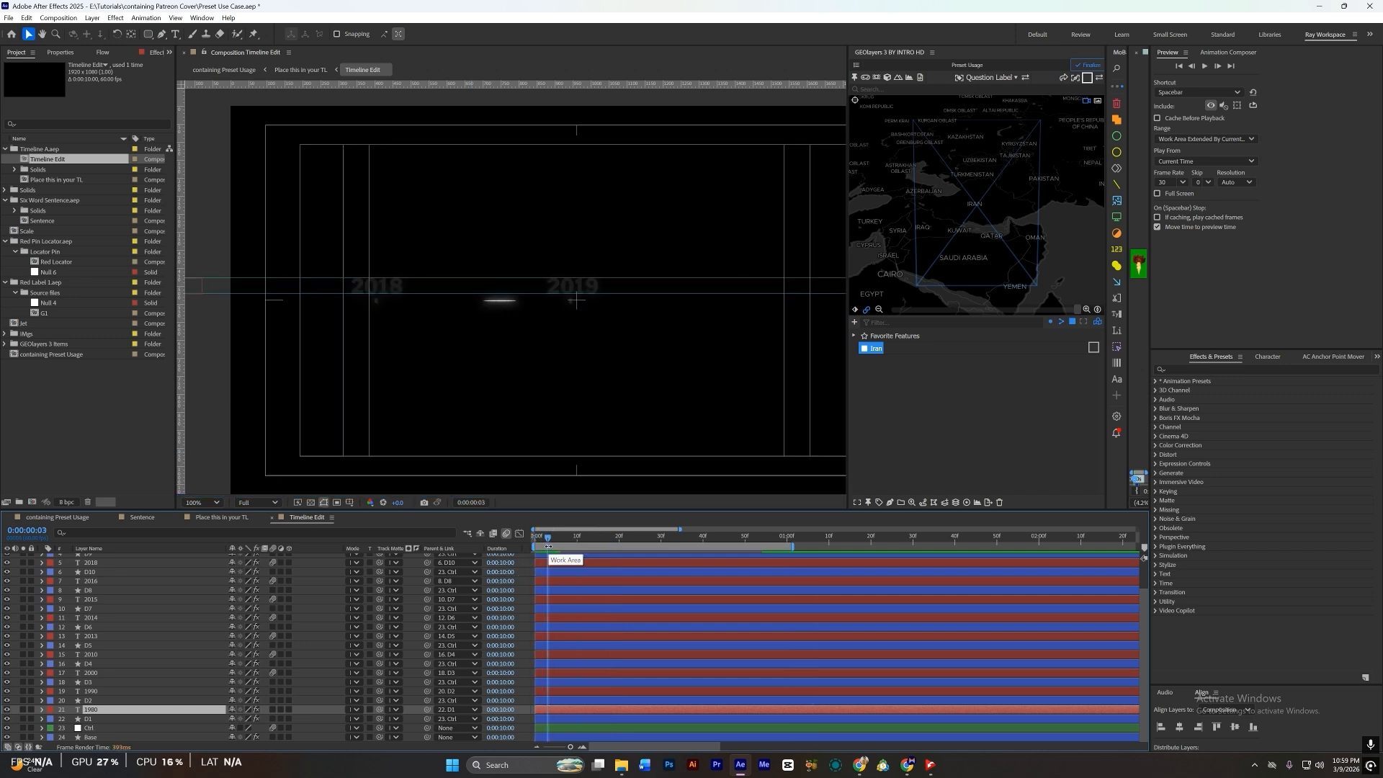
scroll(144, 624, up, 2)
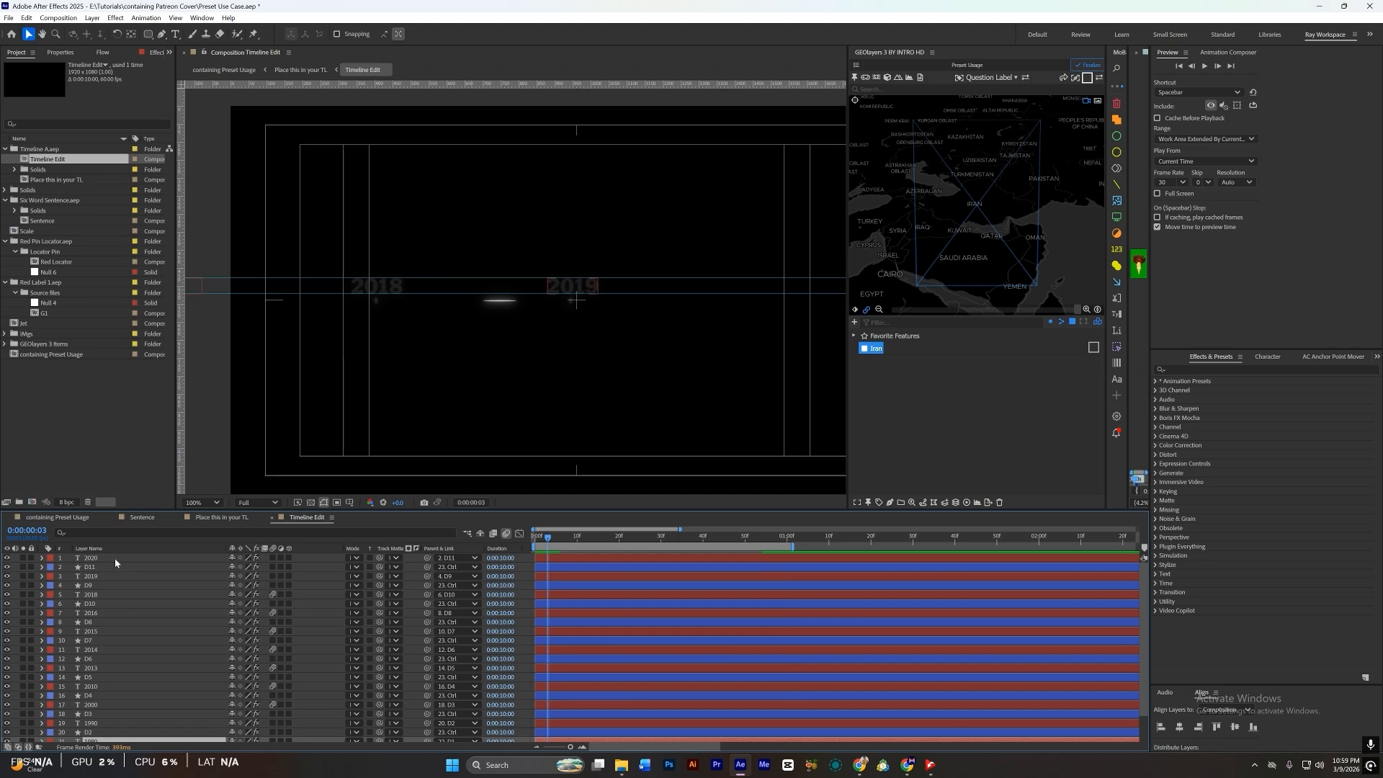
scroll(112, 714, down, 2)
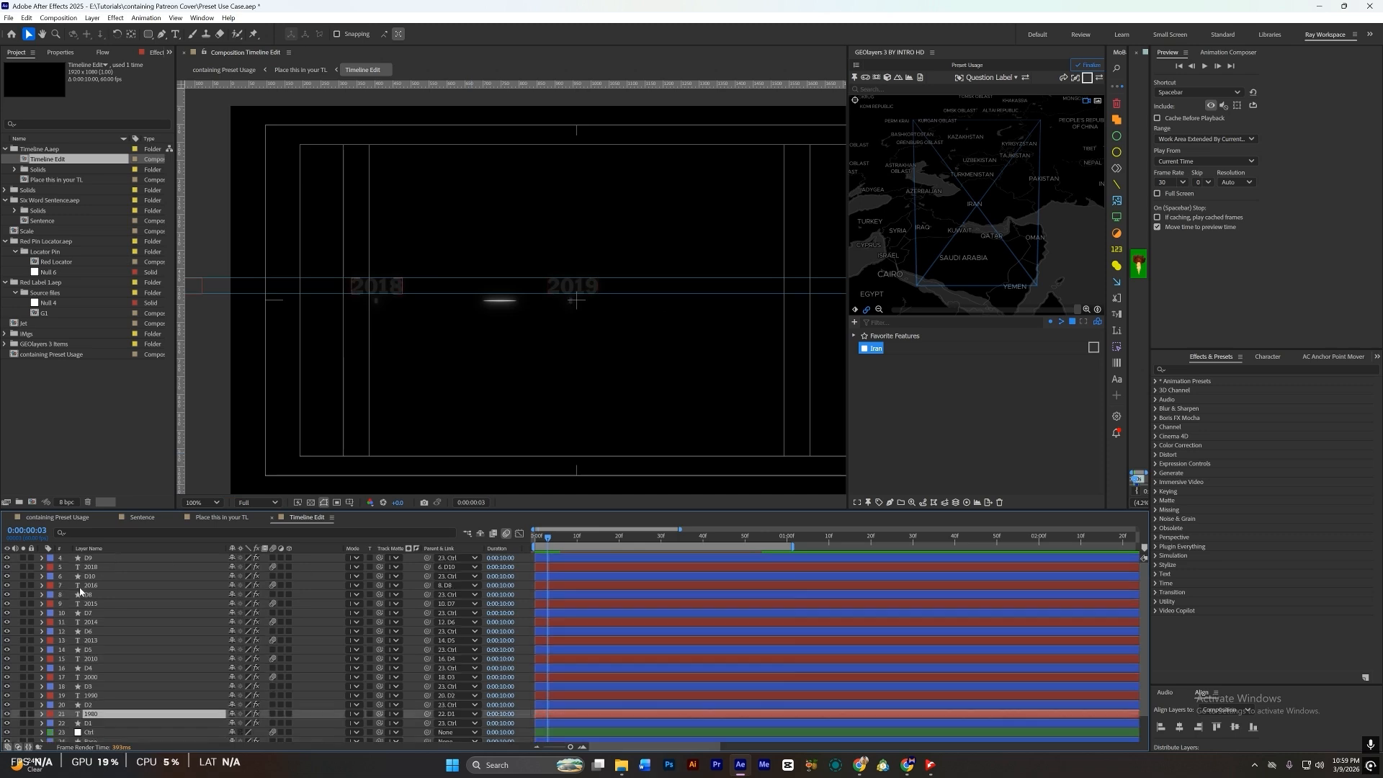
click(110, 712)
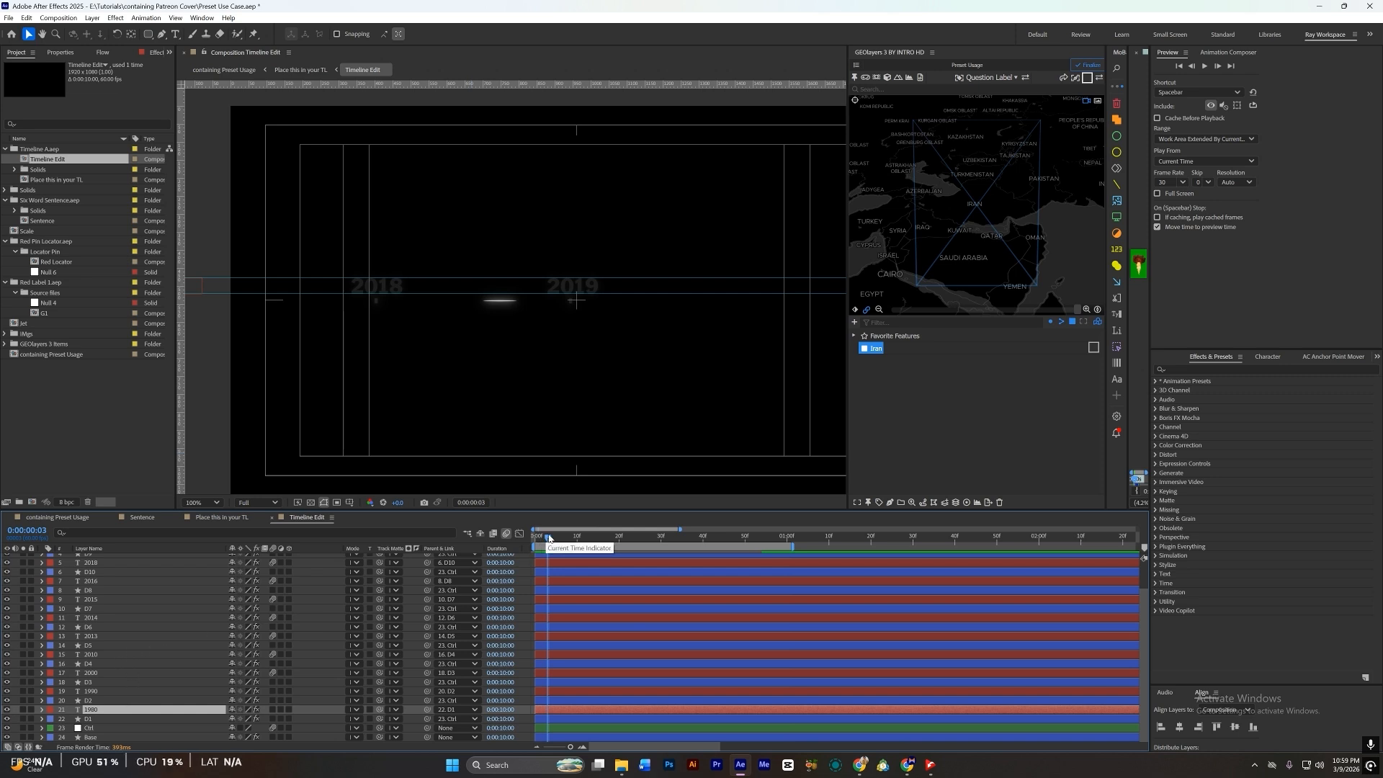
key(Home)
scroll(116, 568, up, 2)
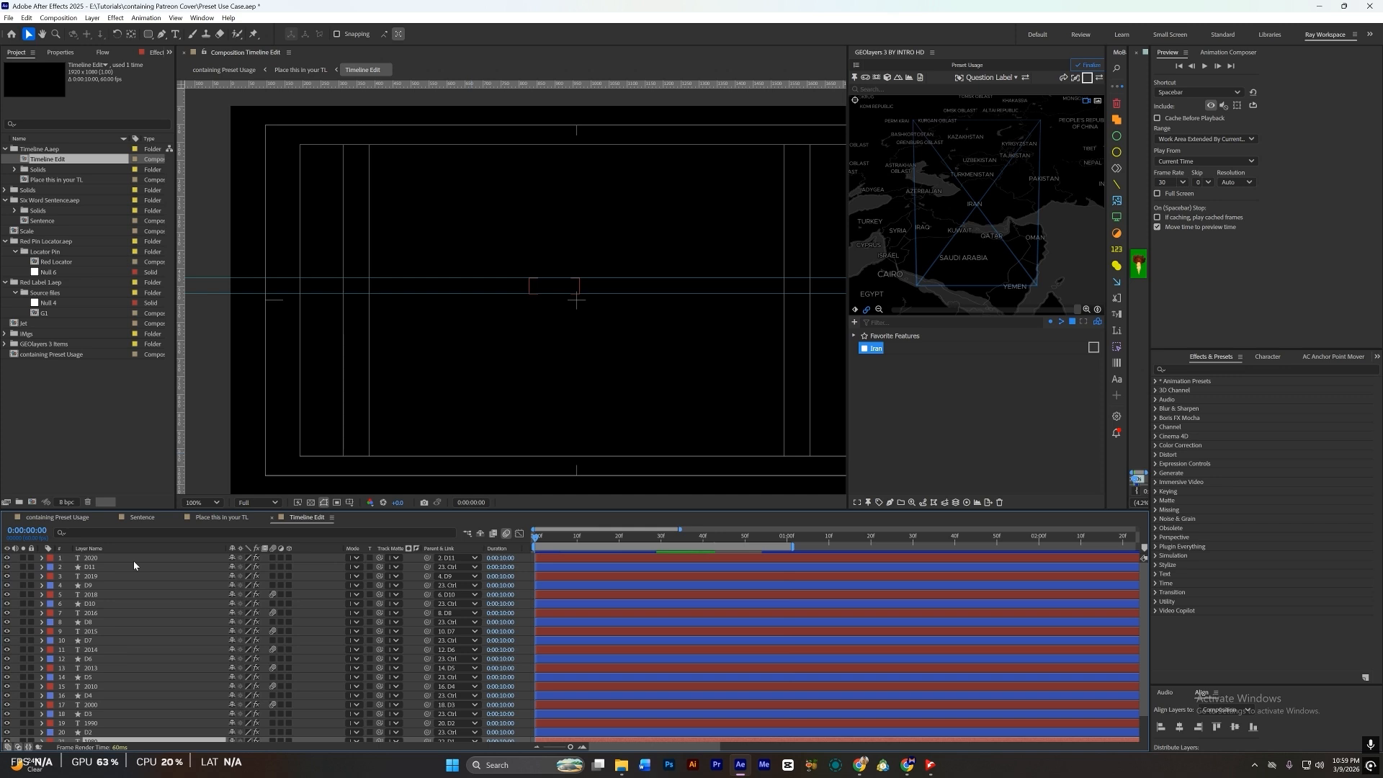
scroll(137, 648, down, 2)
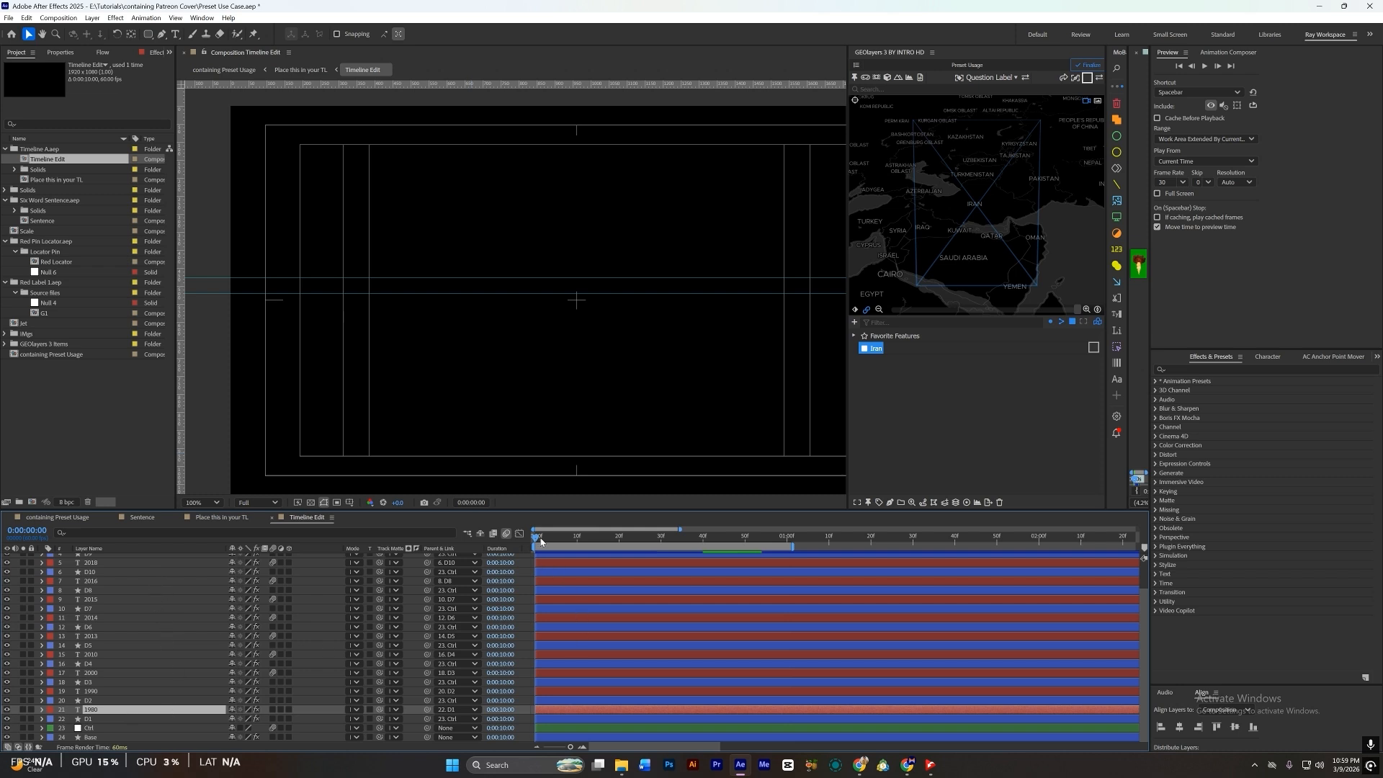
drag(536, 540, 538, 600)
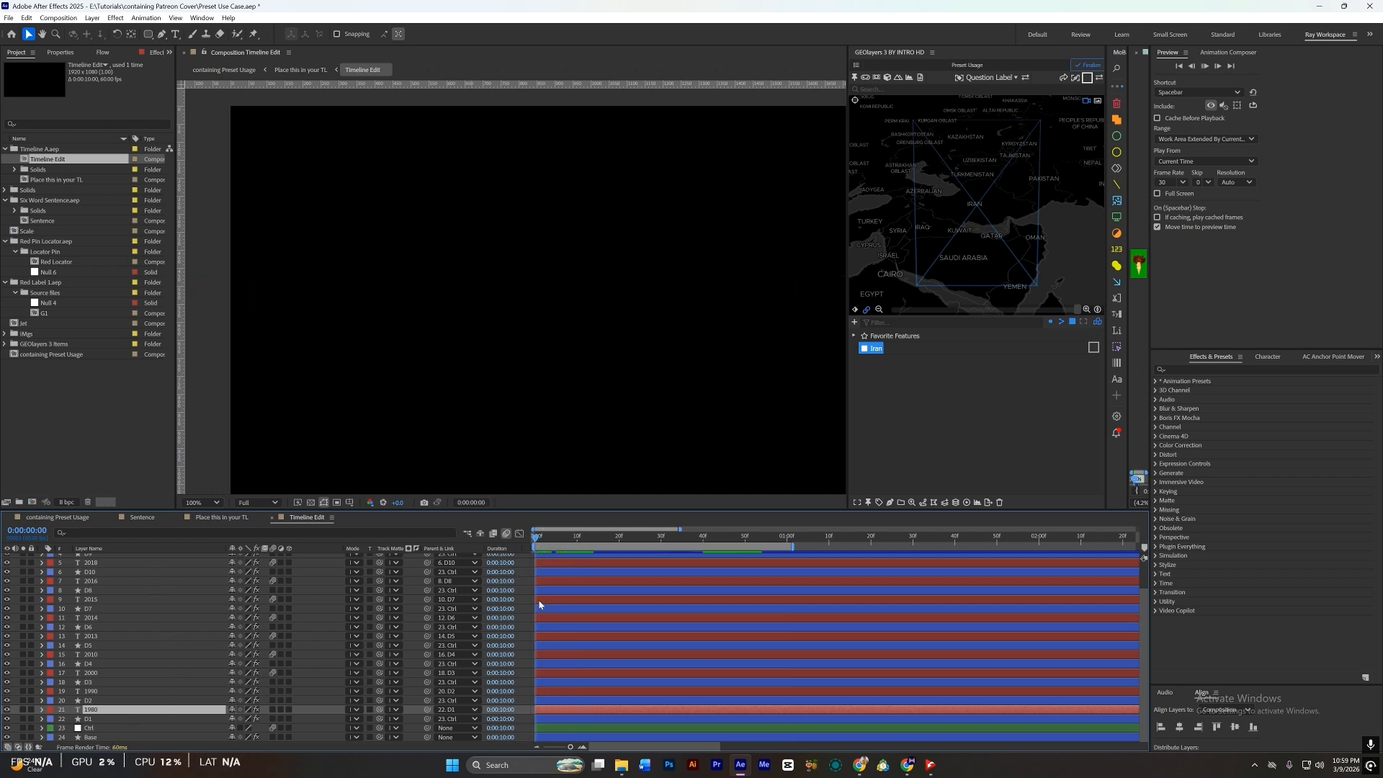
key(space)
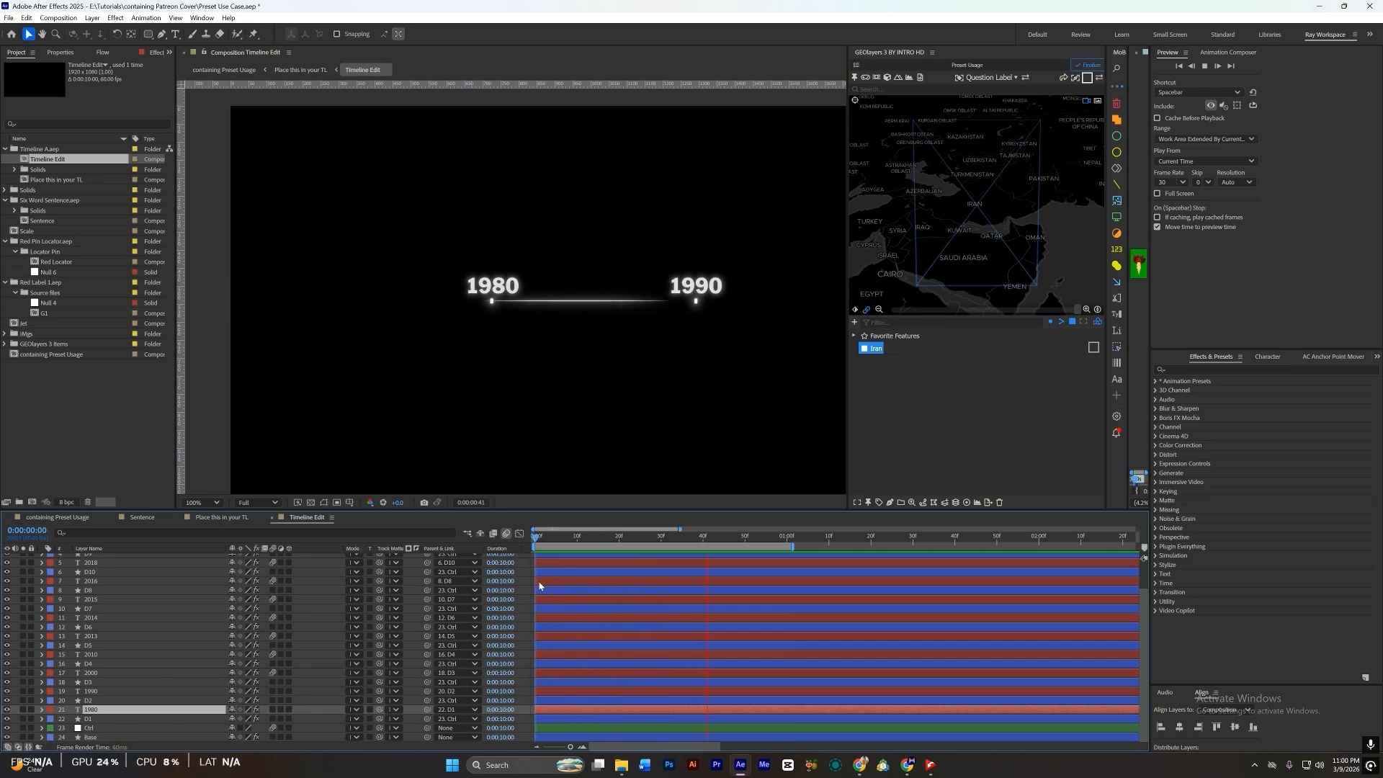
key(space)
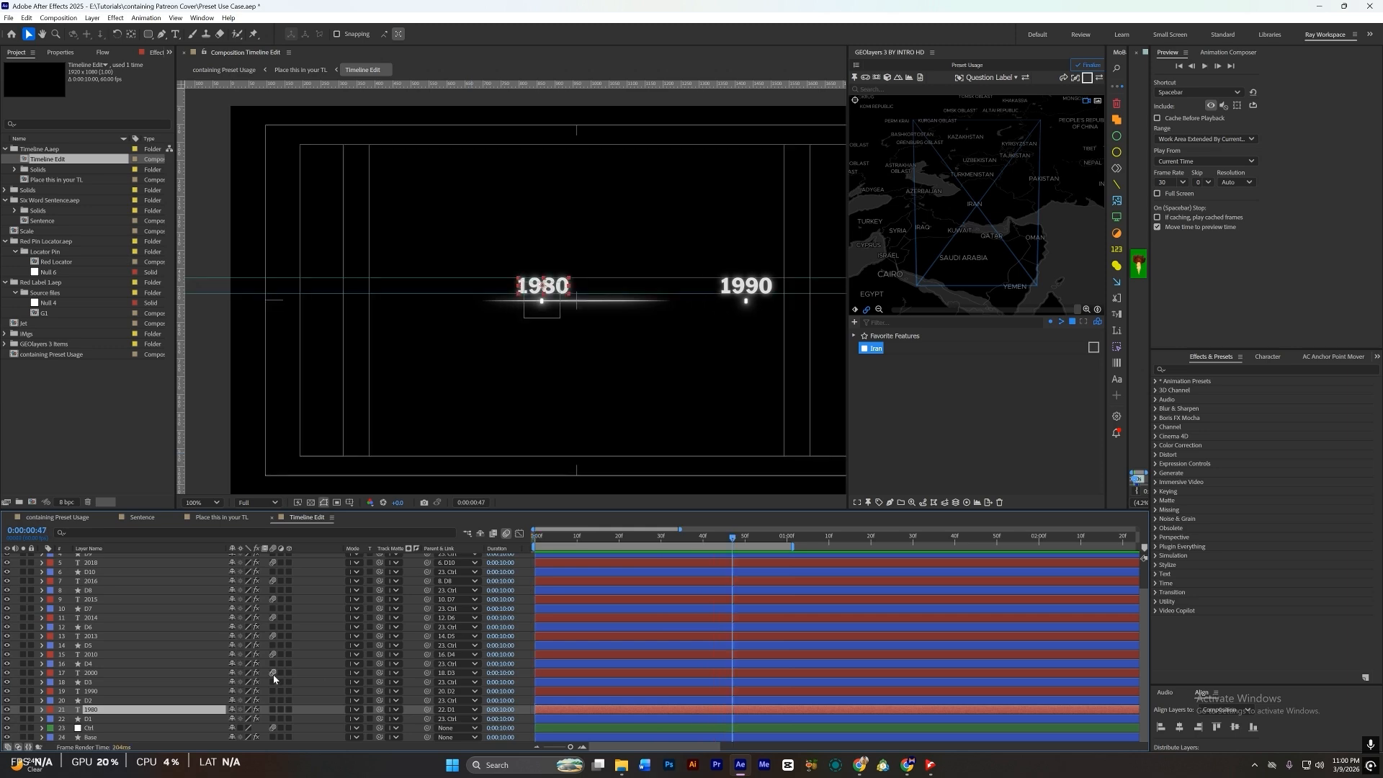
Step: Highlight dot layers D1 and D2 in Timeline Edit and examine the marker beneath 1980 up close
click(90, 518)
click(301, 517)
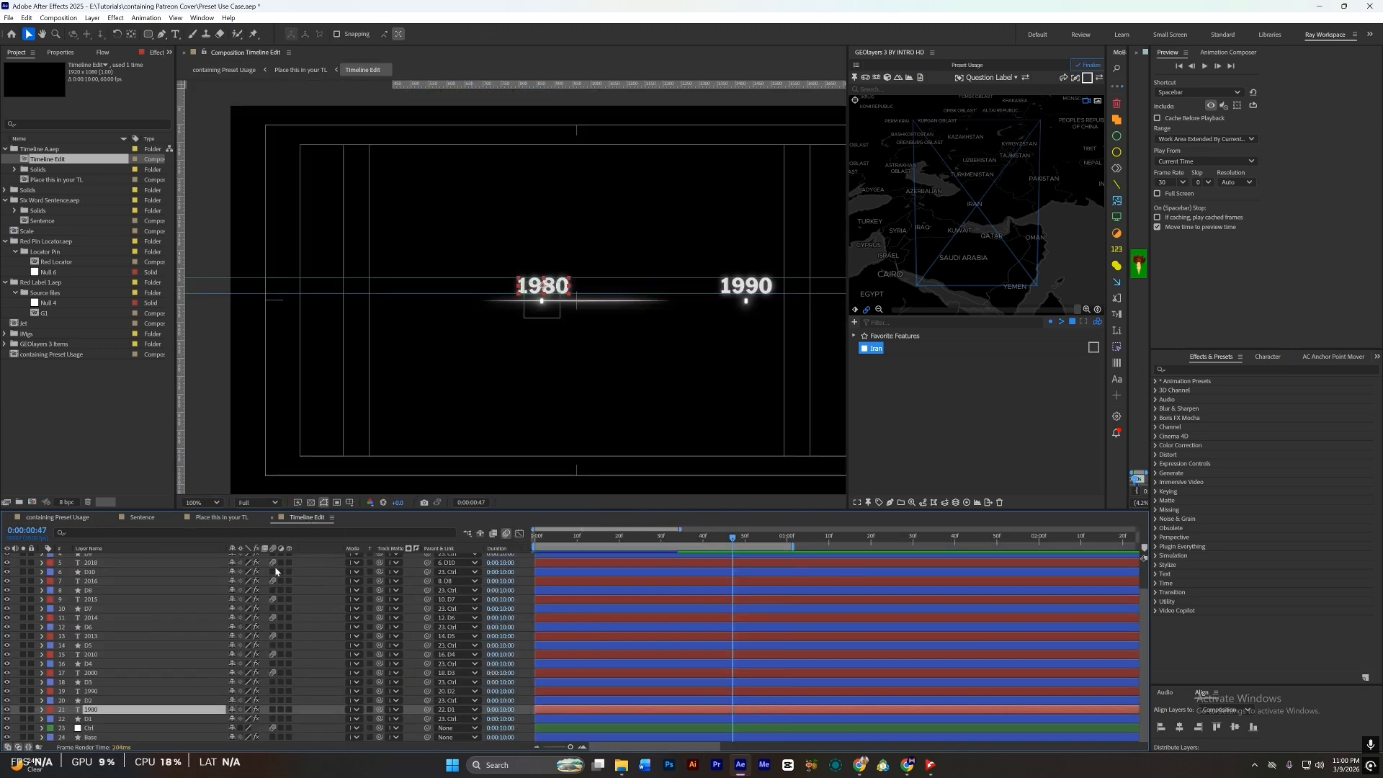
click(109, 719)
ctrl+click(87, 701)
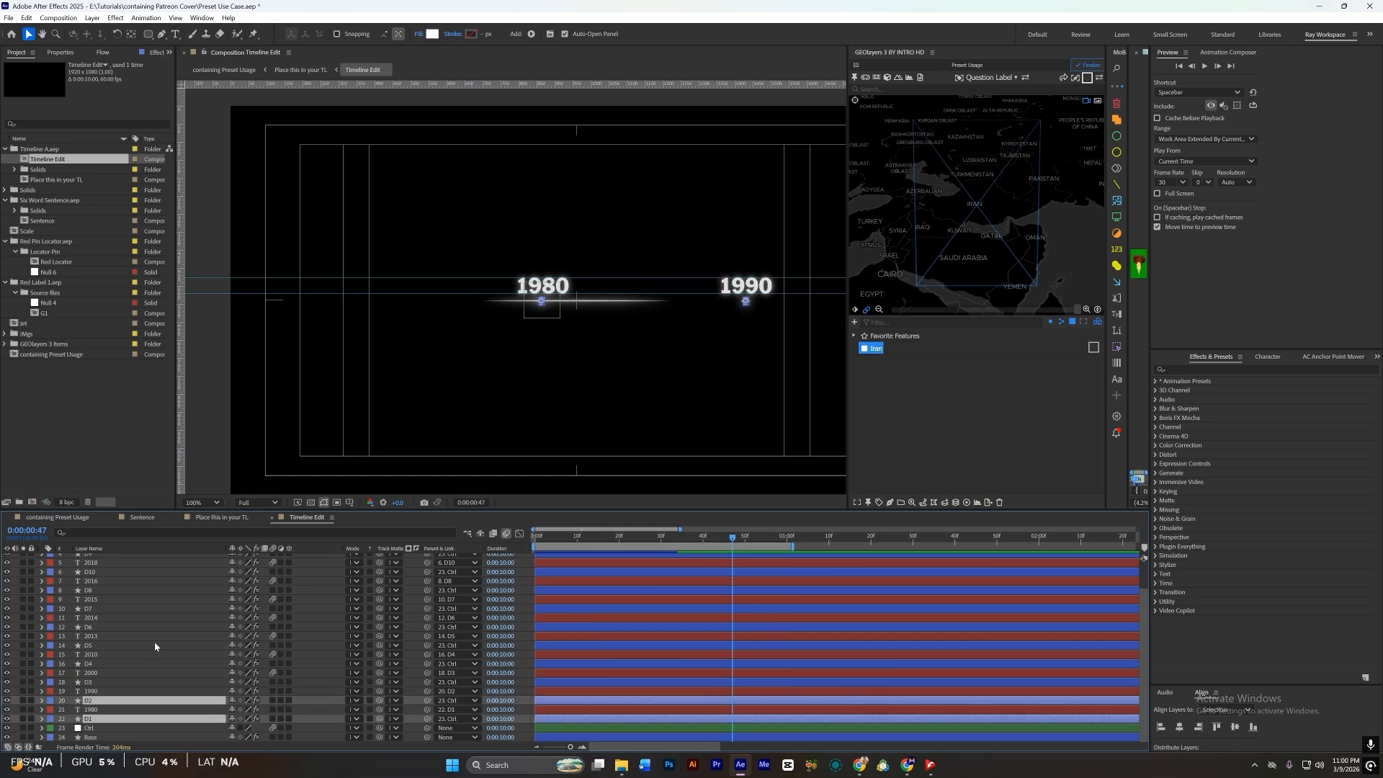
key(period)
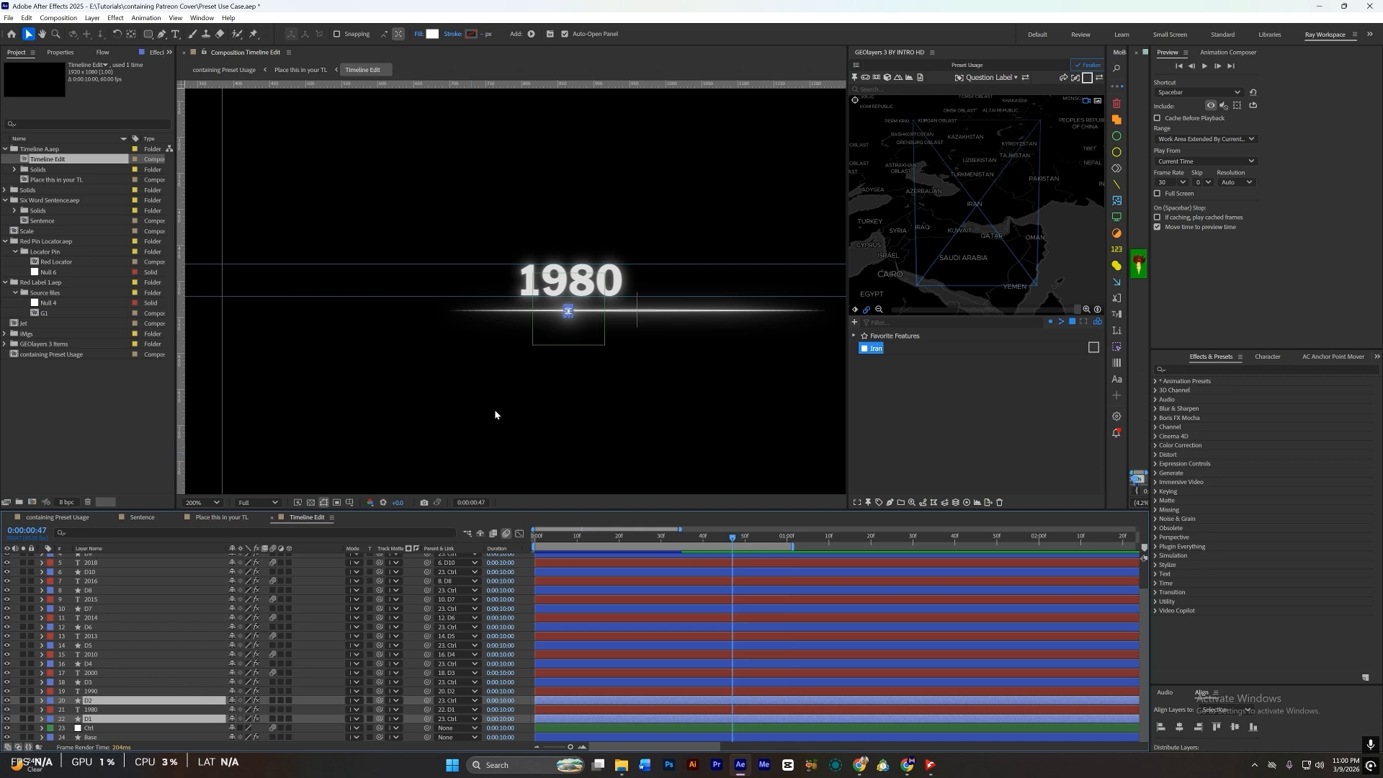
Step: Change the stroke colour of the Base line layer to yellow using the copied colour code
click(90, 737)
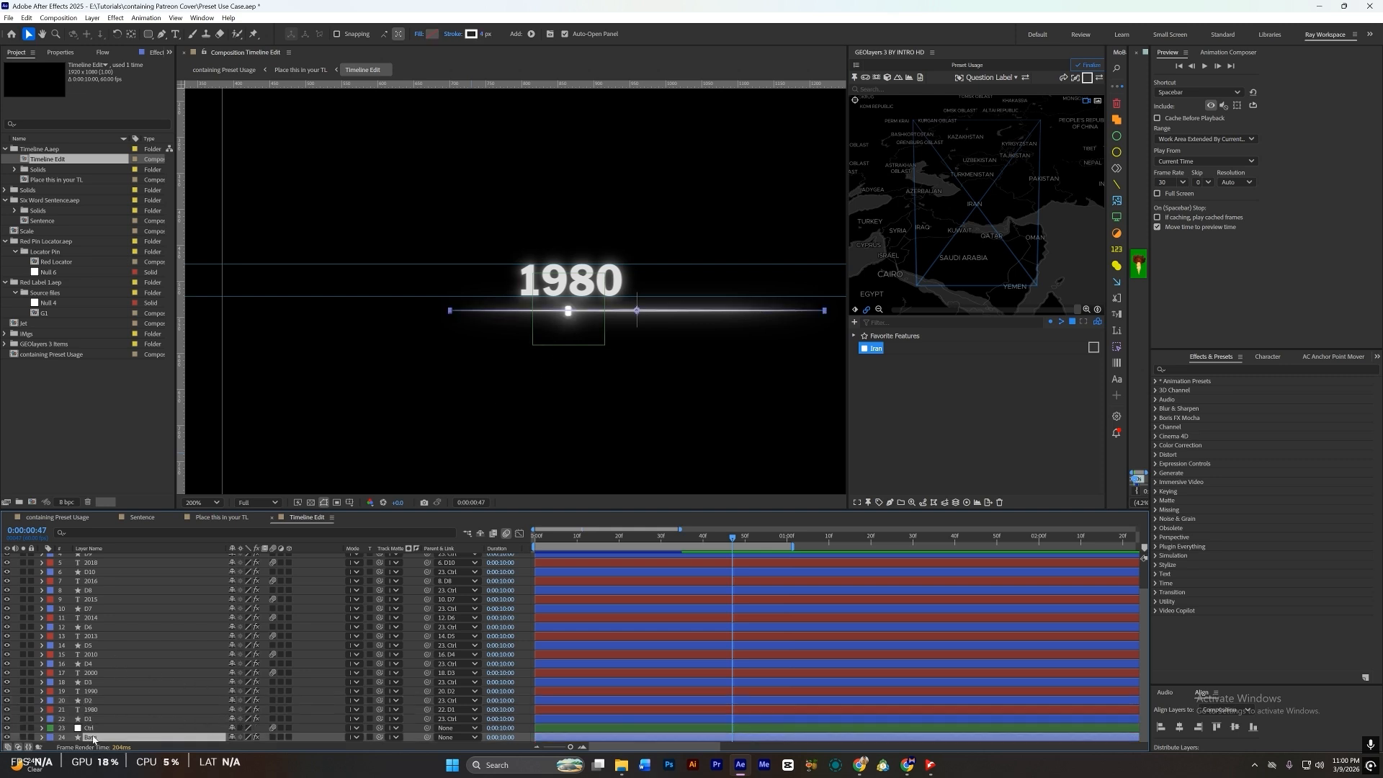
click(471, 33)
key(ctrl+v)
key(Return)
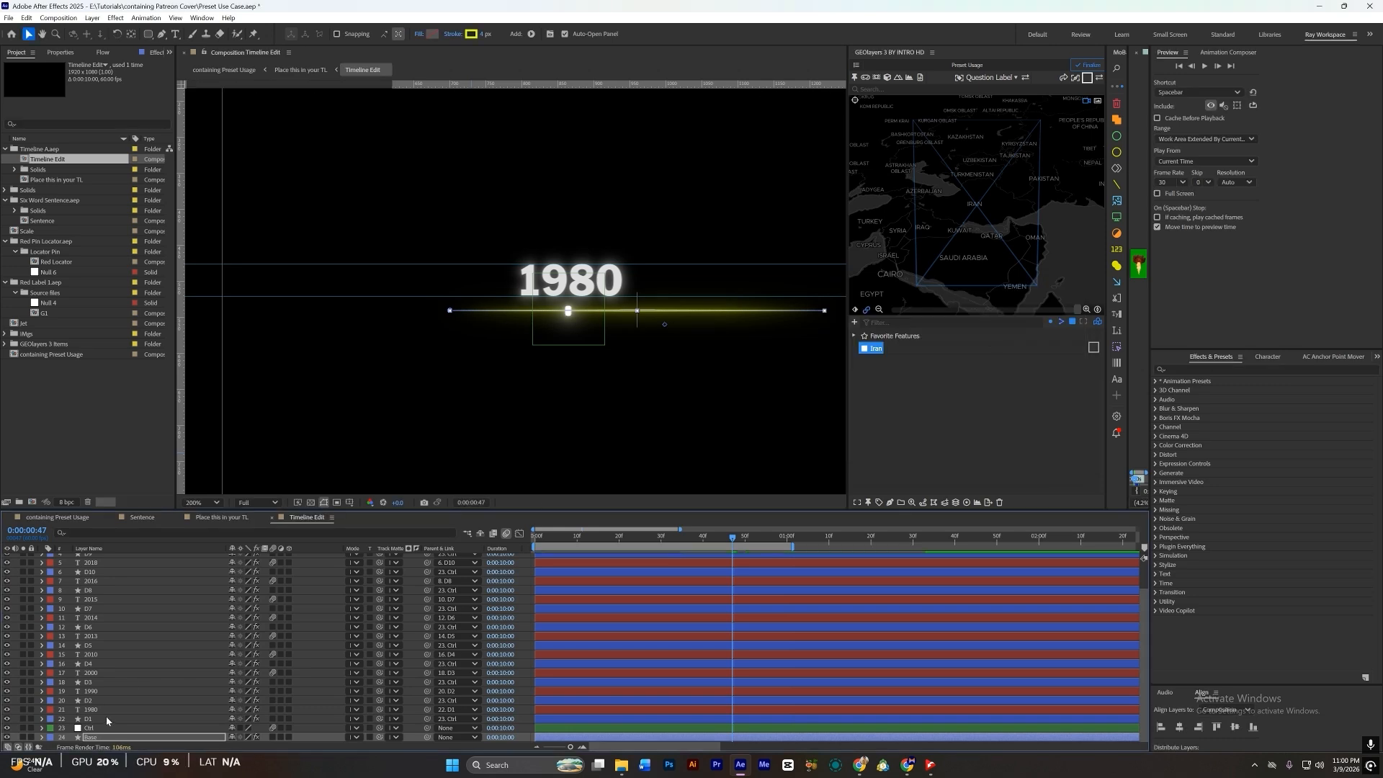
Step: Select all the dot shape layers from D1 to D11 and set their fill to yellow using the copied colour code
click(102, 719)
ctrl+click(99, 700)
ctrl+click(97, 682)
ctrl+click(90, 663)
ctrl+click(90, 645)
ctrl+click(90, 627)
ctrl+click(90, 608)
ctrl+click(90, 590)
ctrl+click(90, 571)
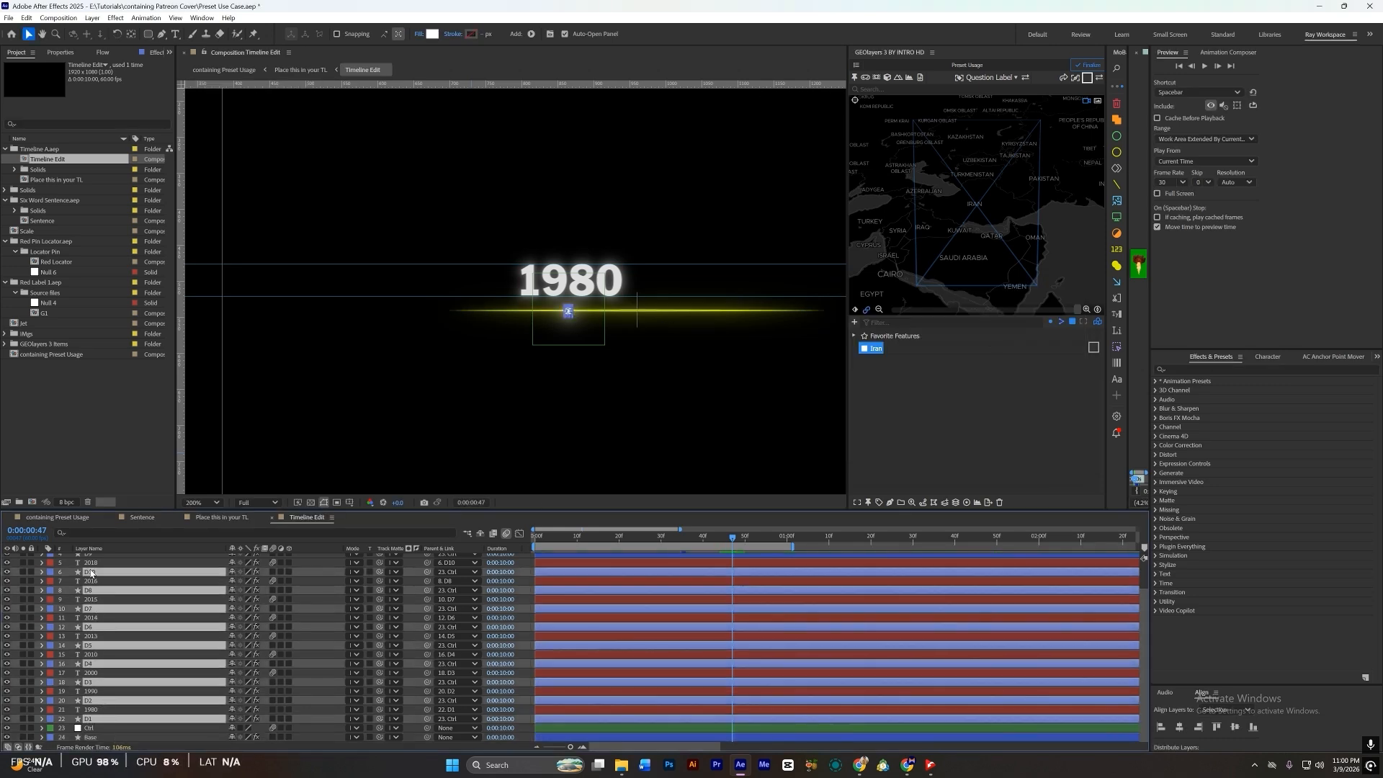
scroll(92, 576, up, 2)
ctrl+click(90, 585)
ctrl+click(90, 567)
click(432, 34)
key(ctrl+v)
key(Return)
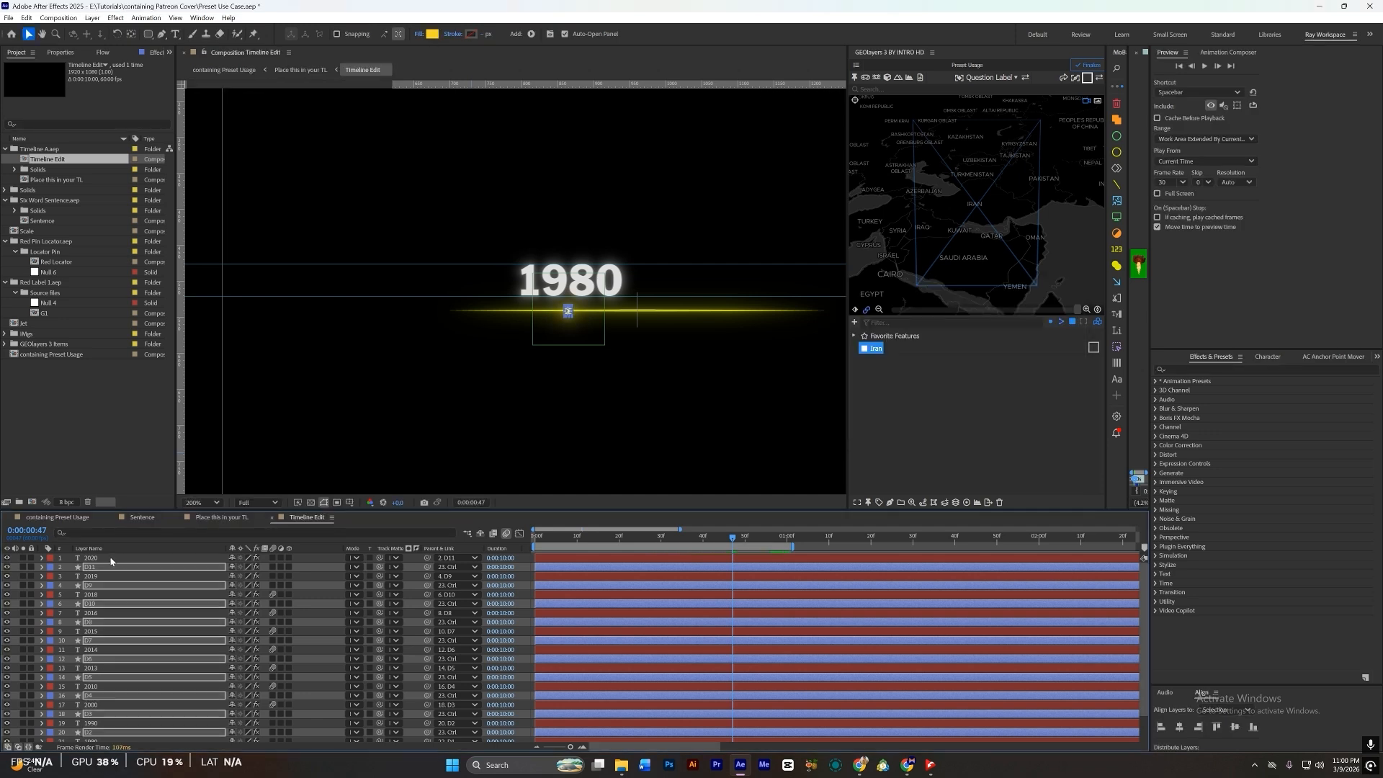
Step: Select all the year text layers from 2020 to 1980 and set their text fill to yellow
click(108, 558)
ctrl+click(103, 576)
ctrl+click(94, 594)
ctrl+click(93, 613)
ctrl+click(94, 631)
ctrl+click(94, 650)
ctrl+click(93, 668)
ctrl+click(93, 687)
ctrl+click(94, 705)
ctrl+click(94, 724)
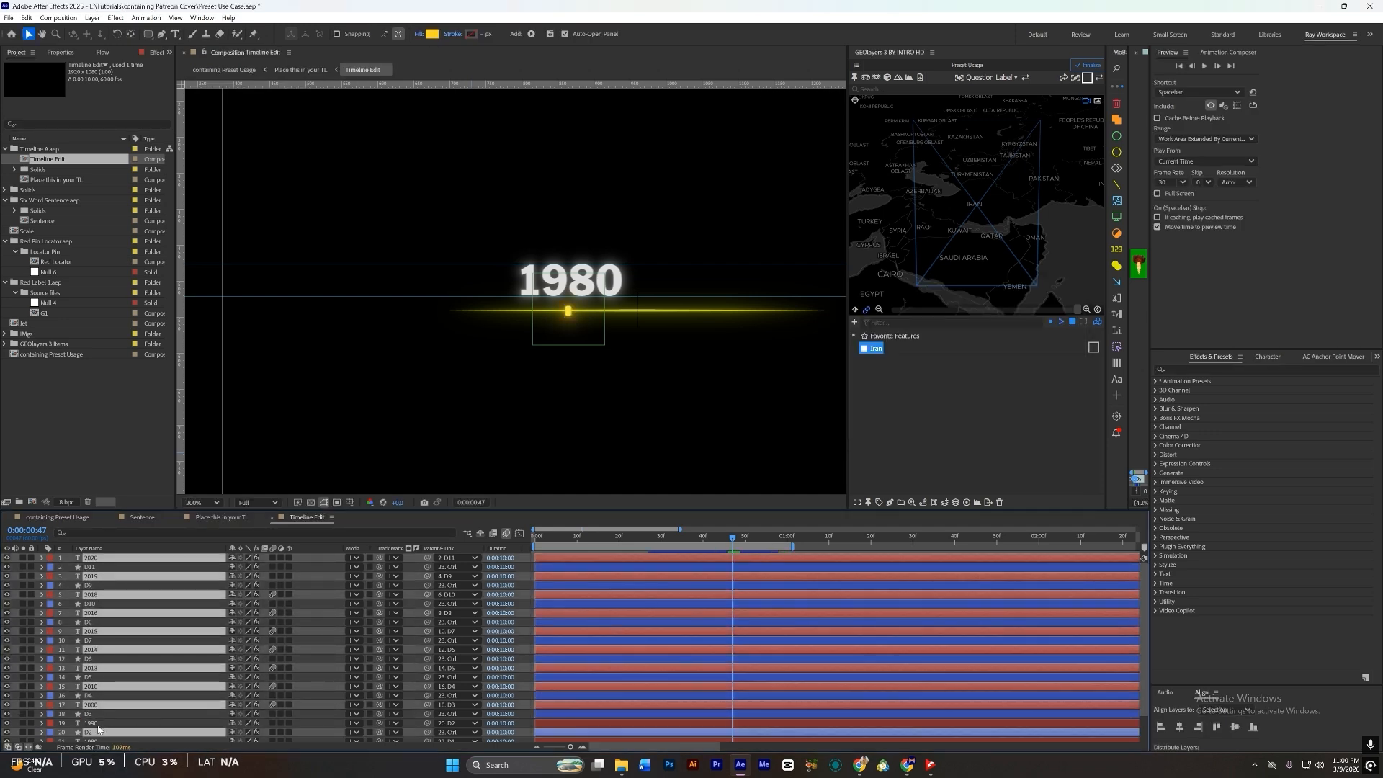
click(1267, 356)
click(1243, 375)
key(ctrl+v)
key(Return)
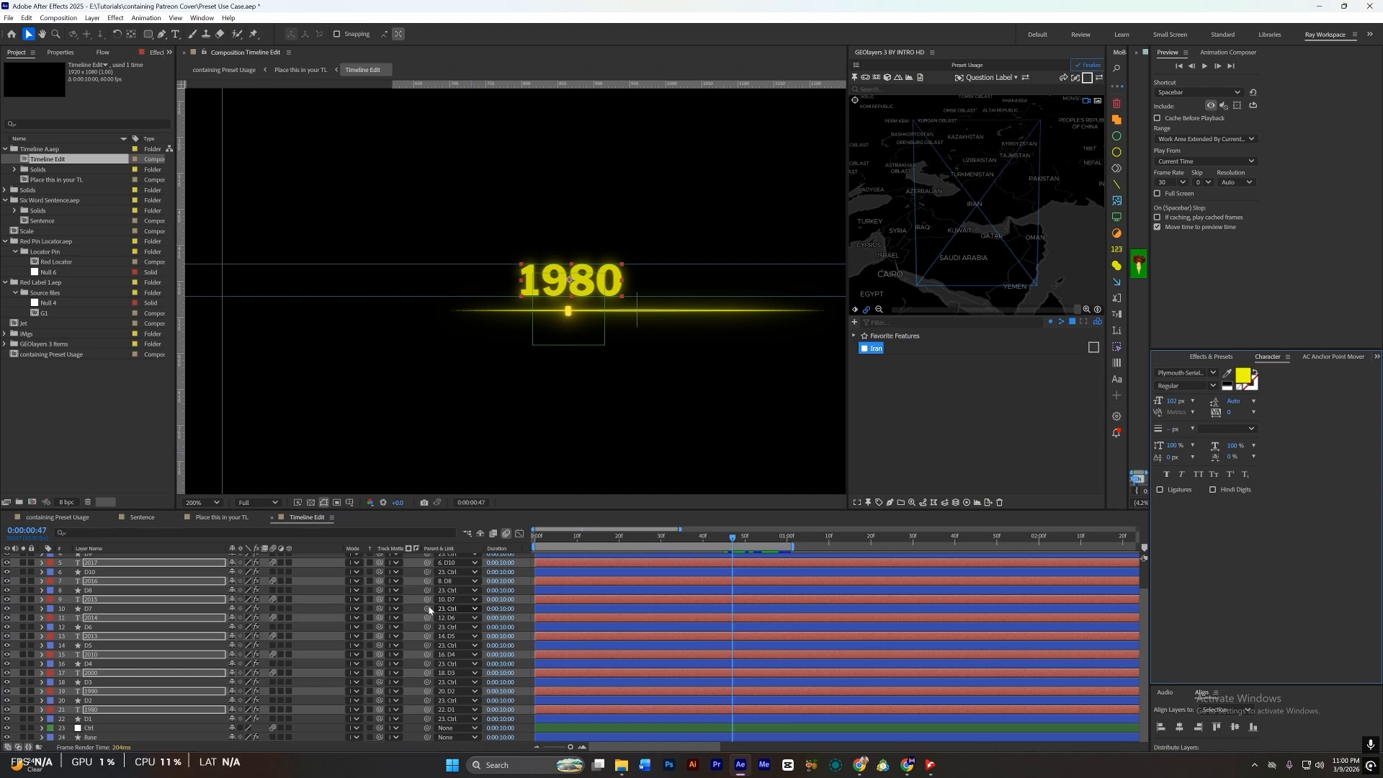
Step: Return to the containing Preset Usage composition and delete the Place this in your TL layer
click(79, 518)
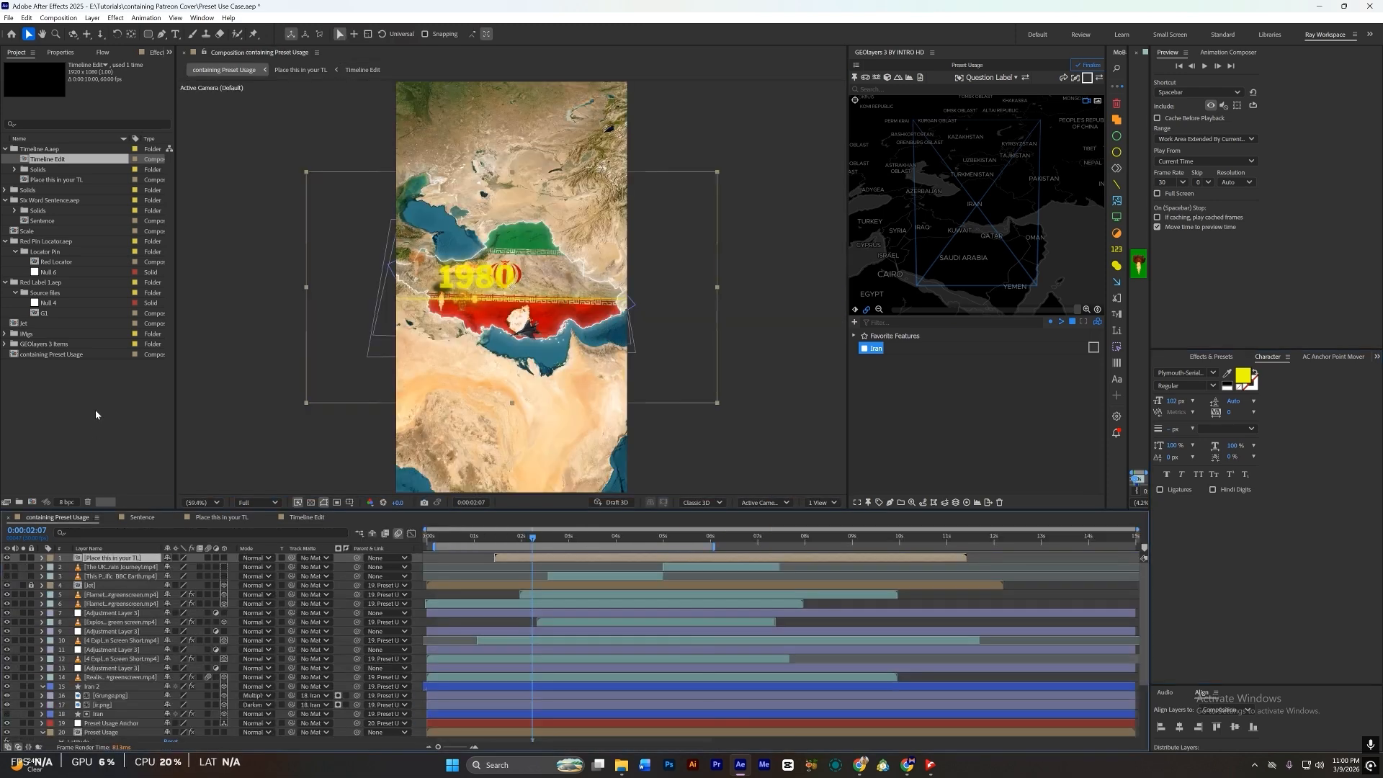
click(72, 455)
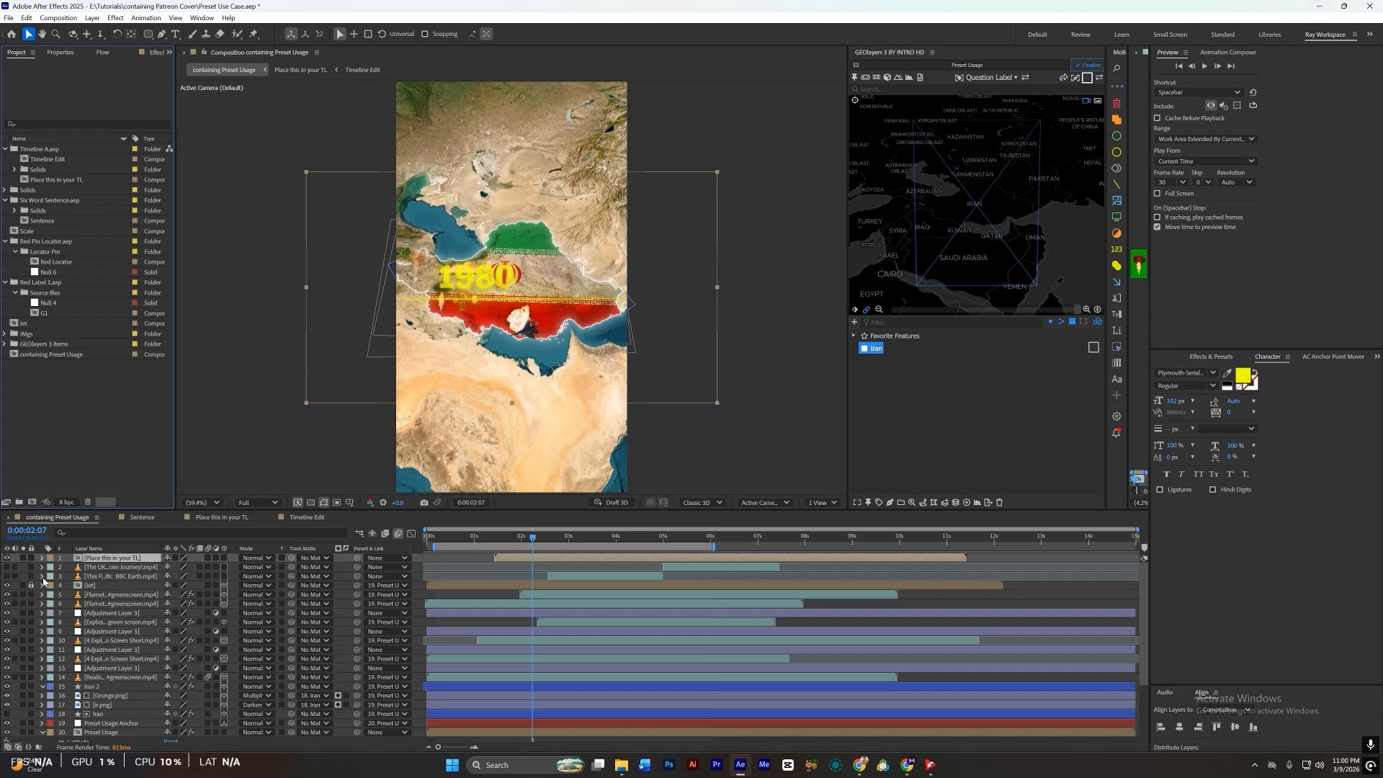
key(Delete)
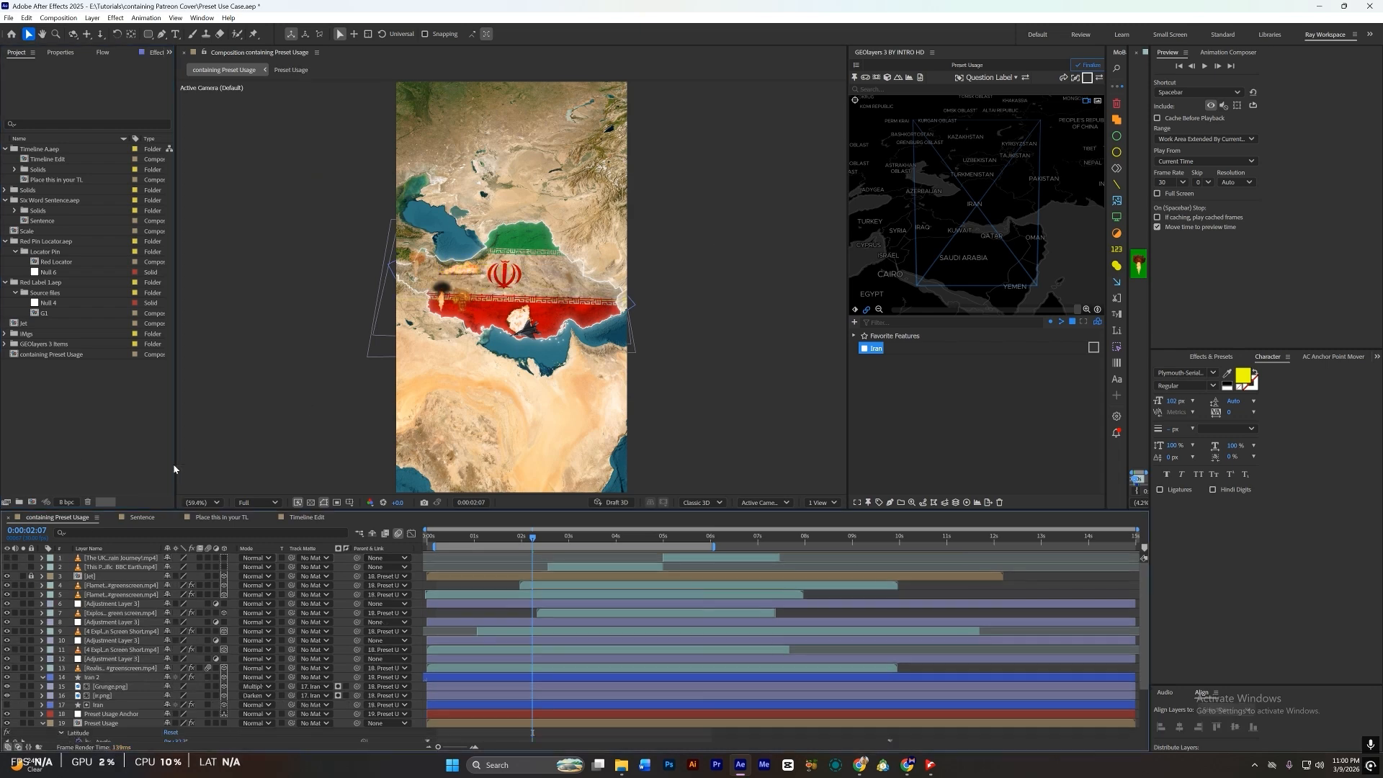
Step: Import the Yellow Flag Label template project and expand its folders to show the White Label composition
double_click(103, 445)
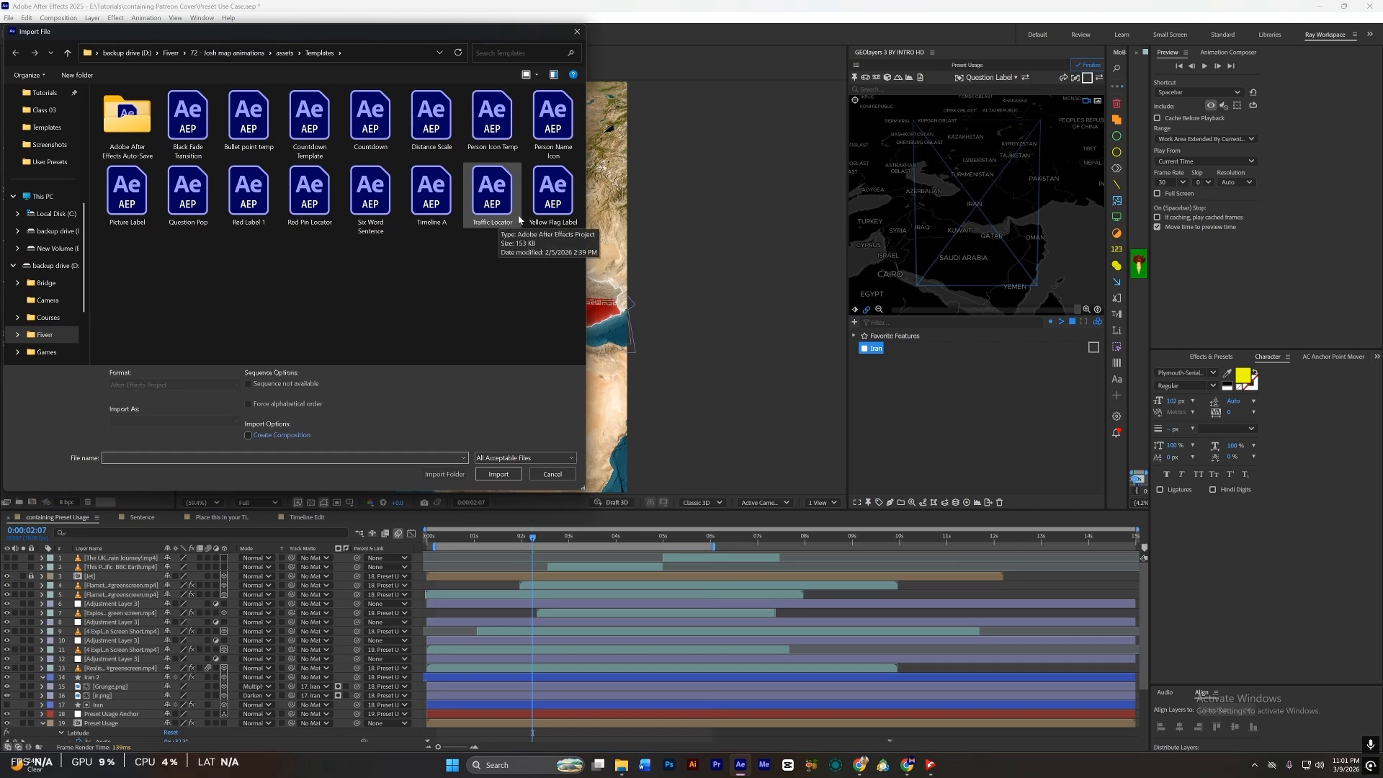
double_click(554, 213)
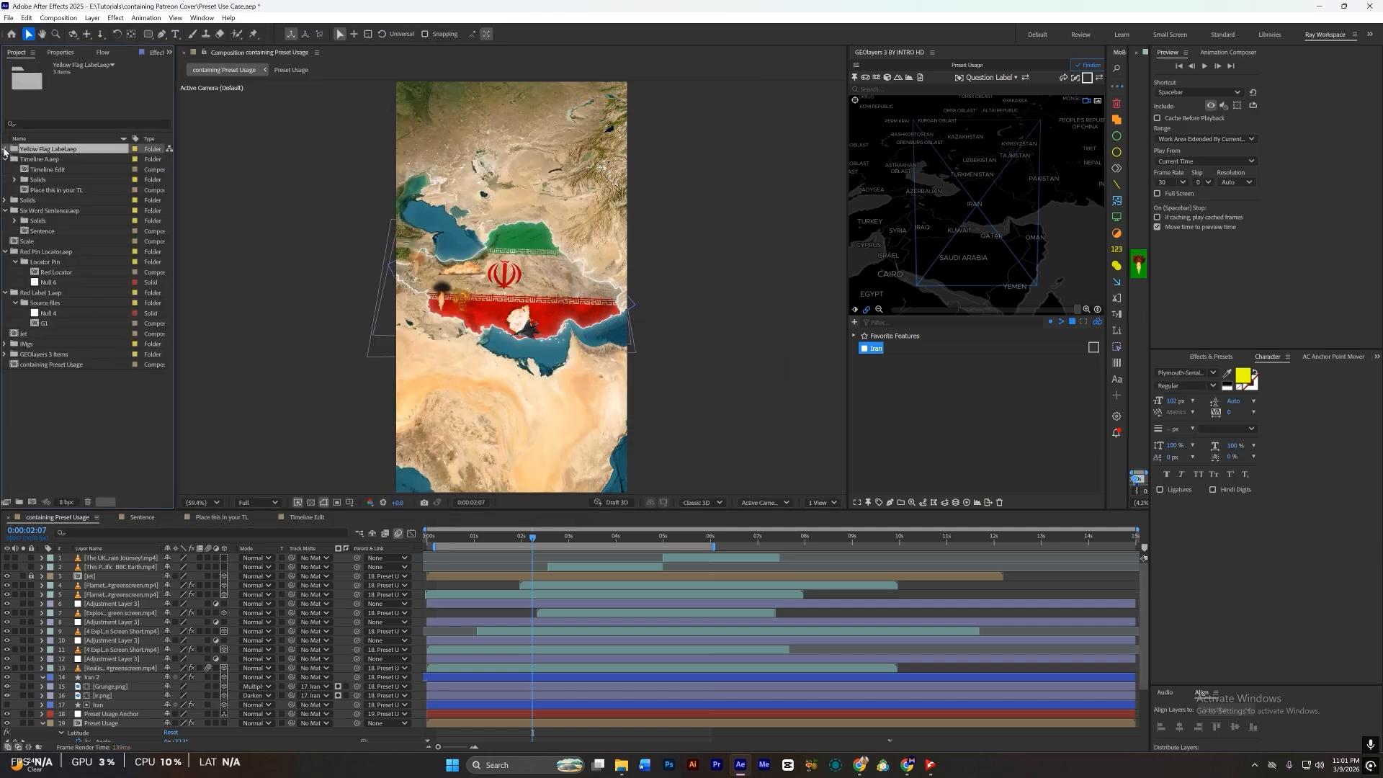
click(5, 149)
click(15, 160)
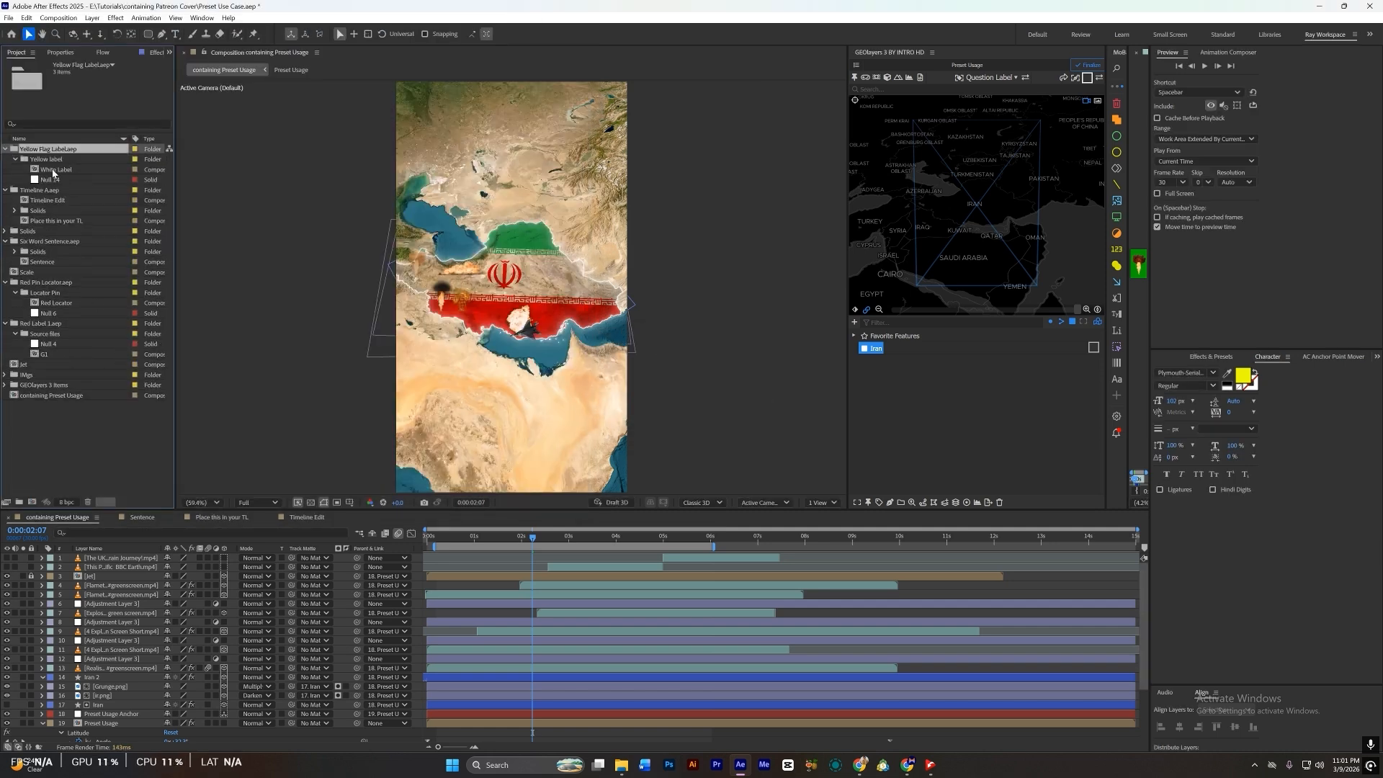
Step: Move the White Label composition into the Label Templates folder inside GEOlayers 3 Items
mouse_move(56, 170)
mouse_down()
mouse_move(184, 353)
mouse_move(77, 289)
mouse_move(67, 169)
mouse_up()
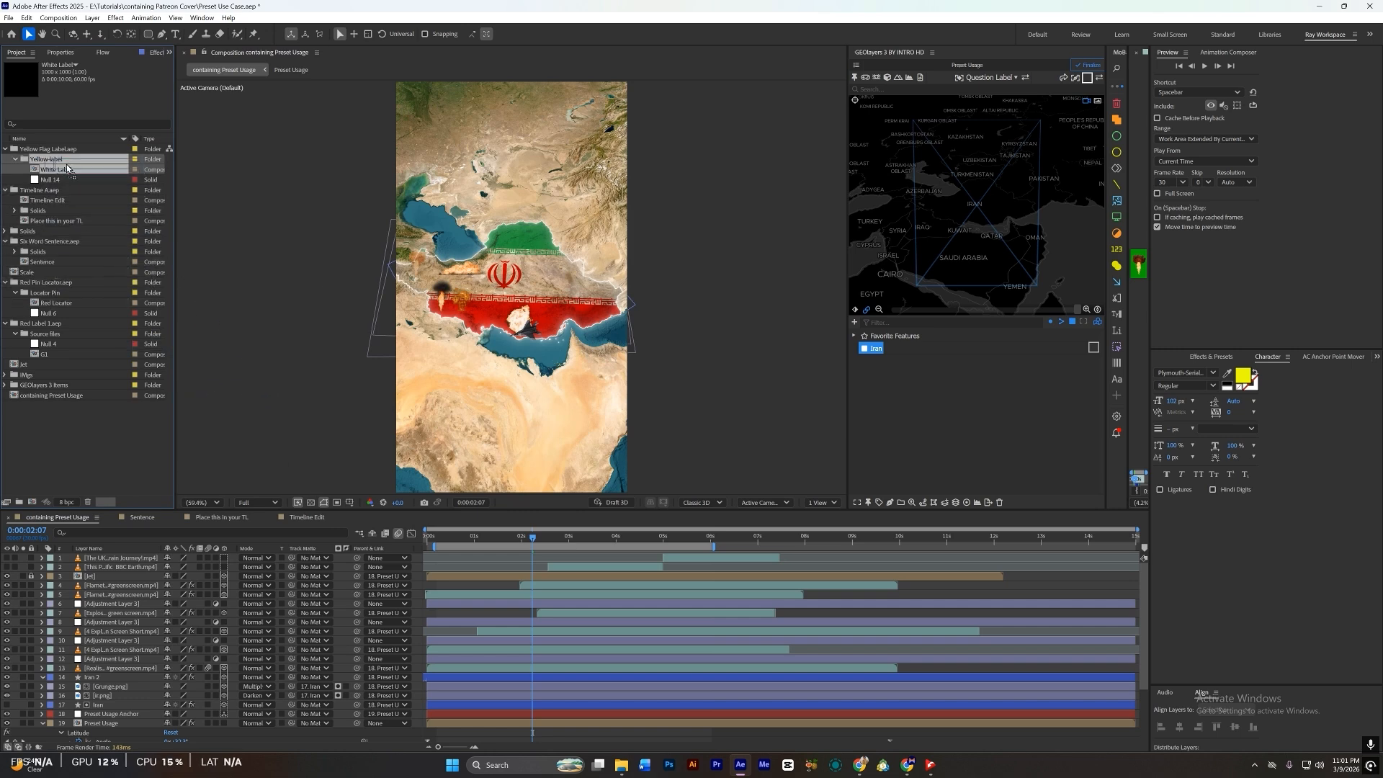
click(5, 384)
double_click(50, 425)
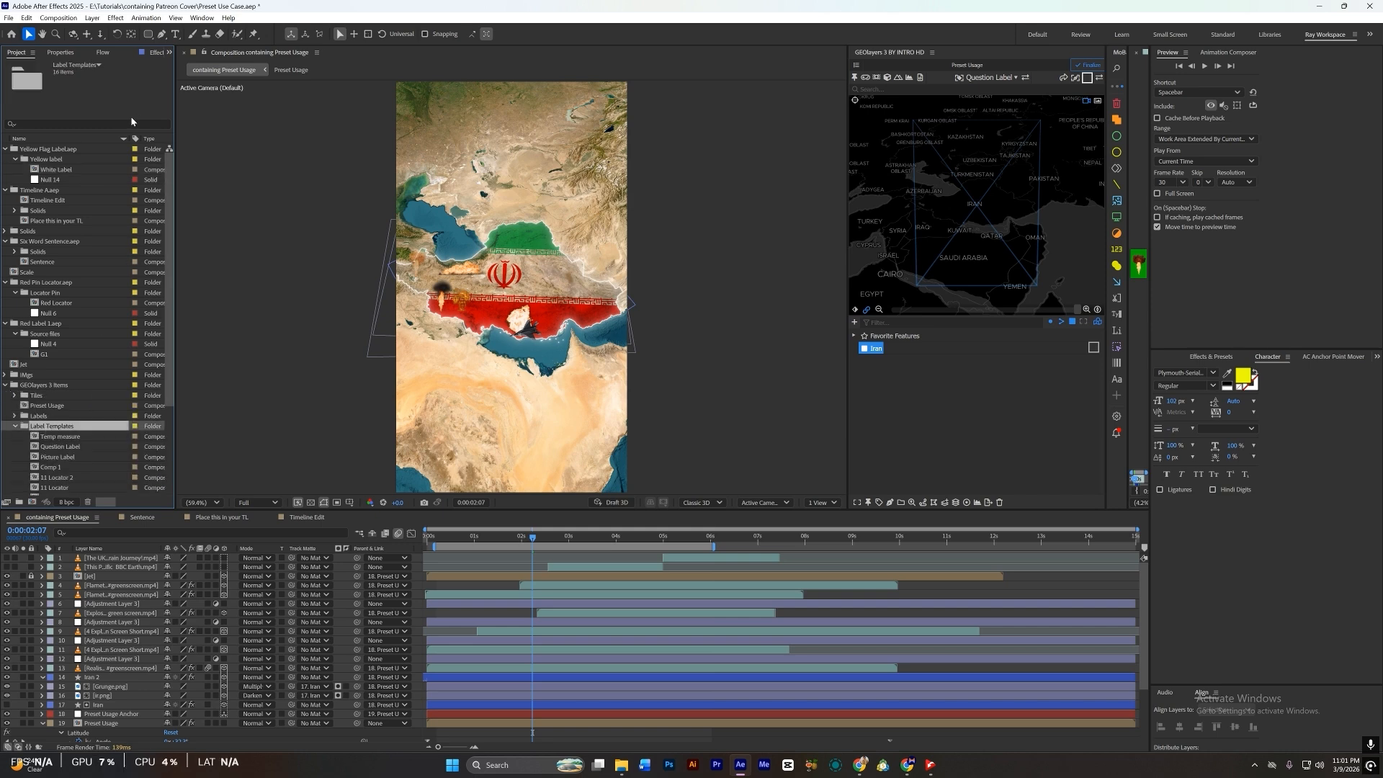
drag(67, 169, 61, 429)
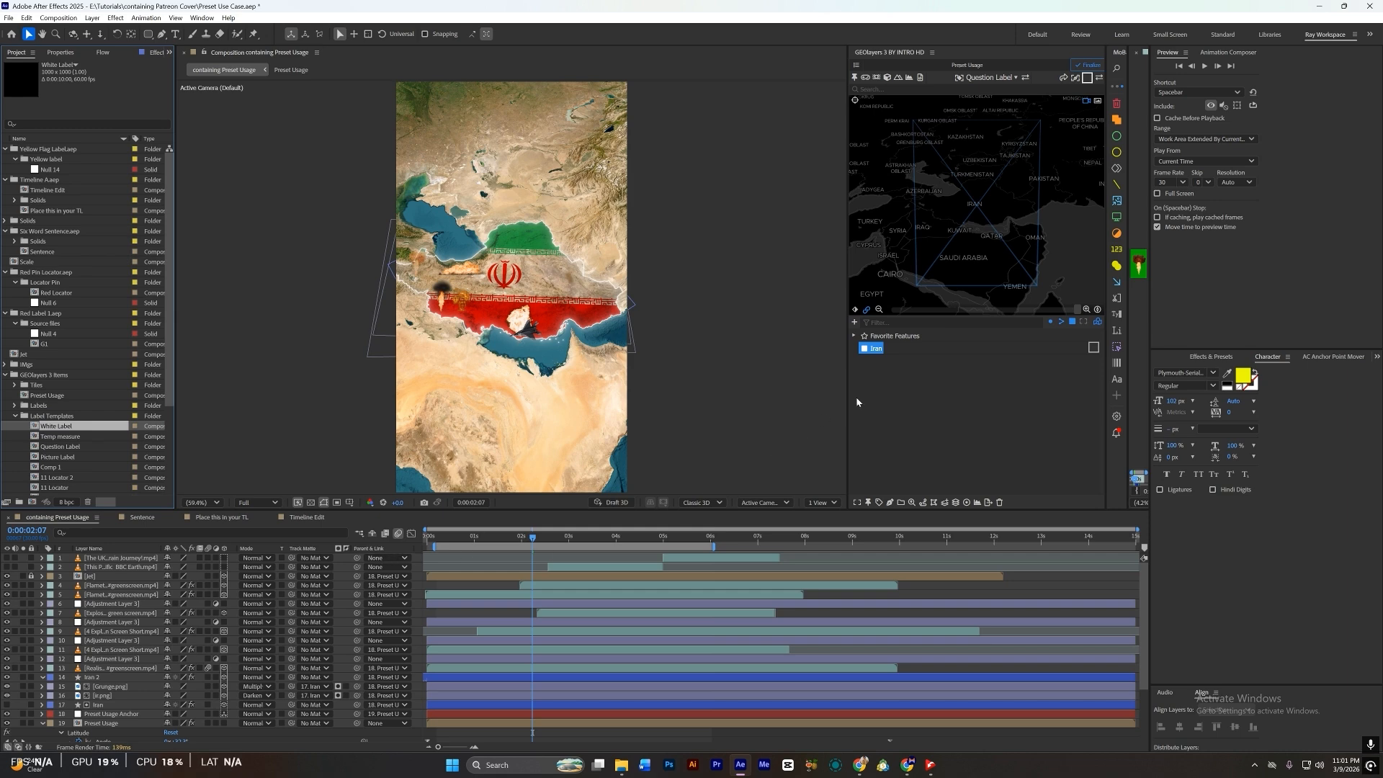
Step: Choose White Label as the GEOlayers label template and add a label for the Iran feature
click(988, 77)
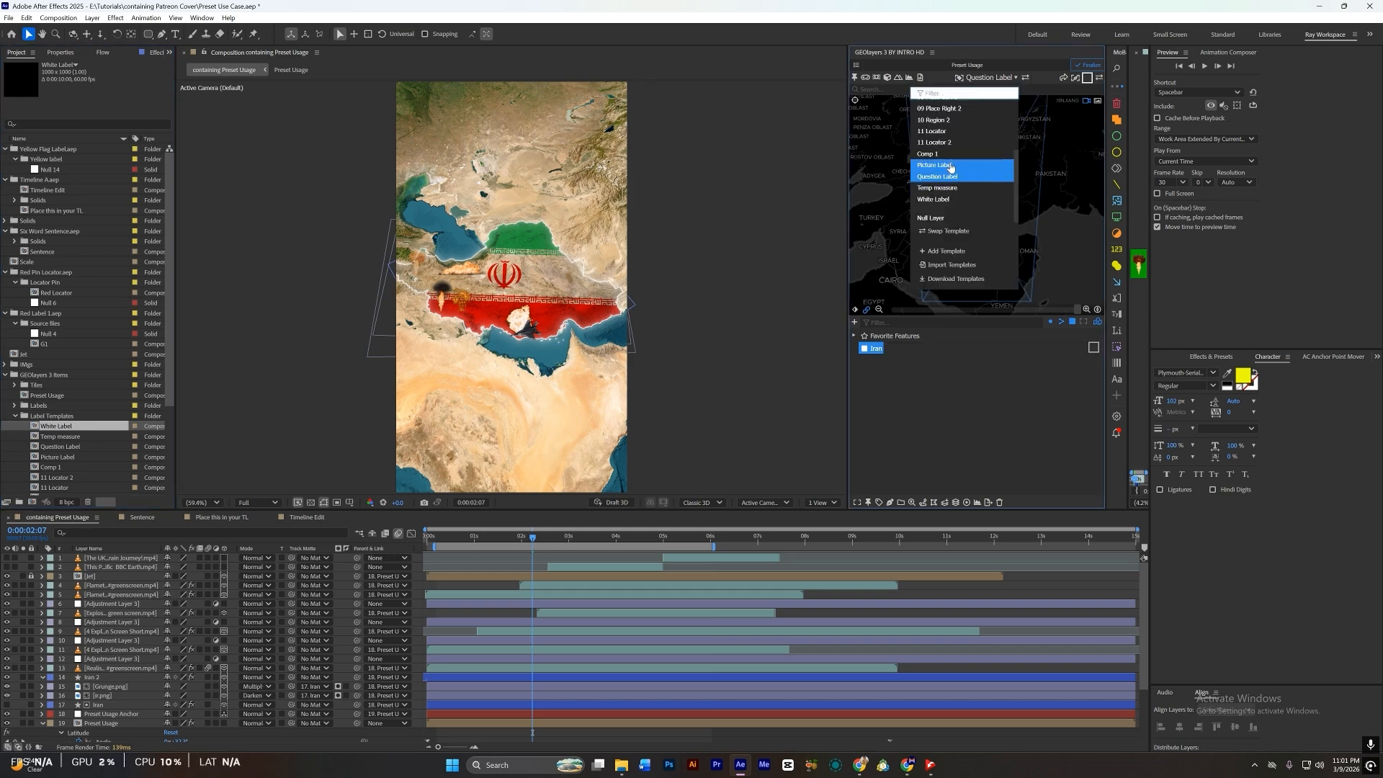
click(956, 198)
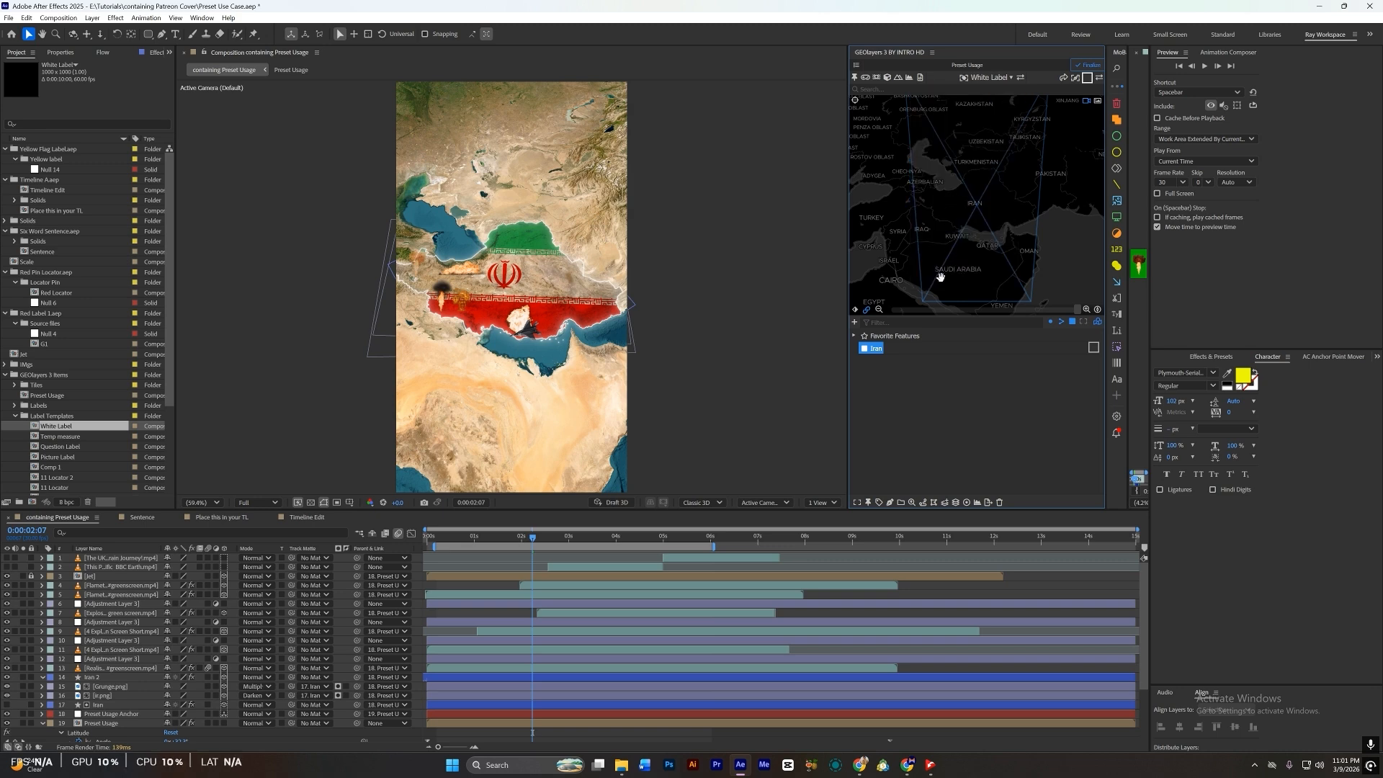
click(880, 504)
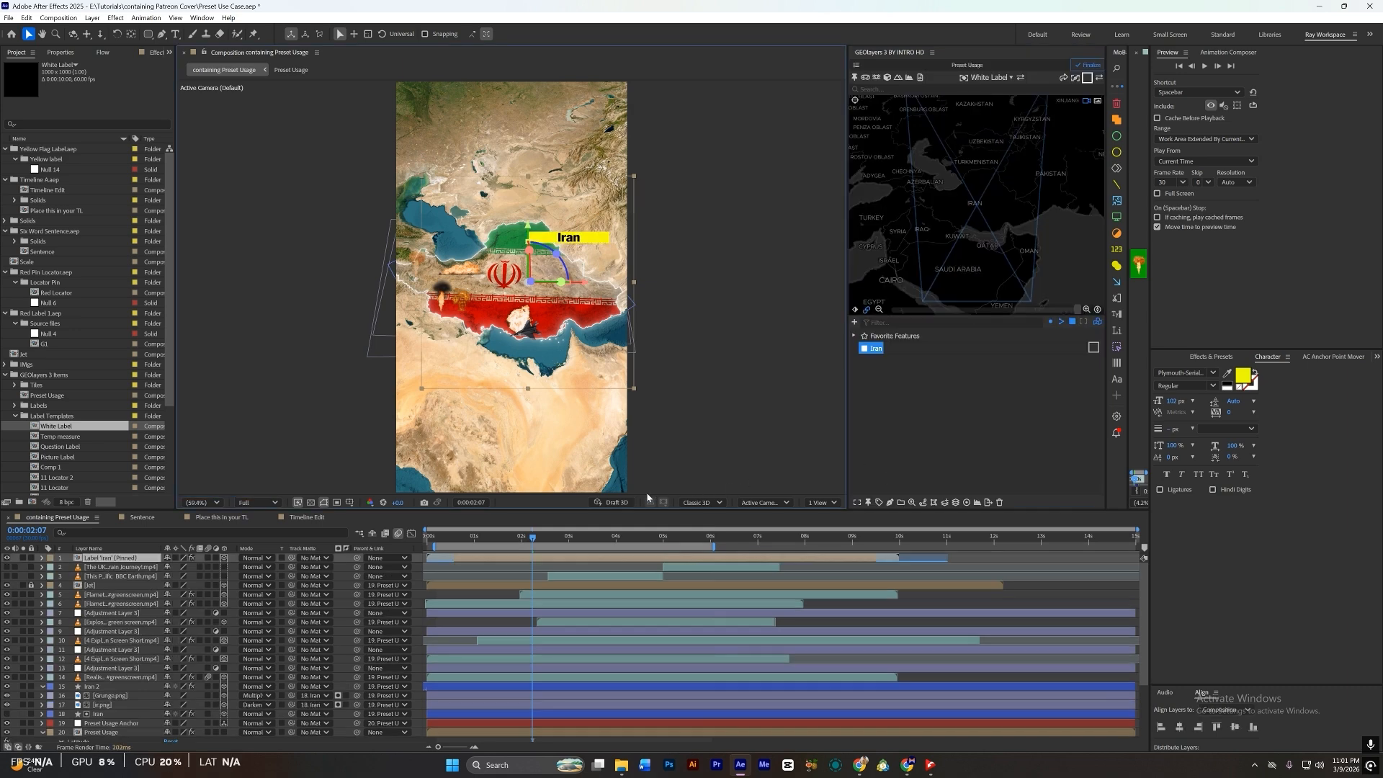
Step: Preview the main map composition from the start to review the new Iran label
click(500, 576)
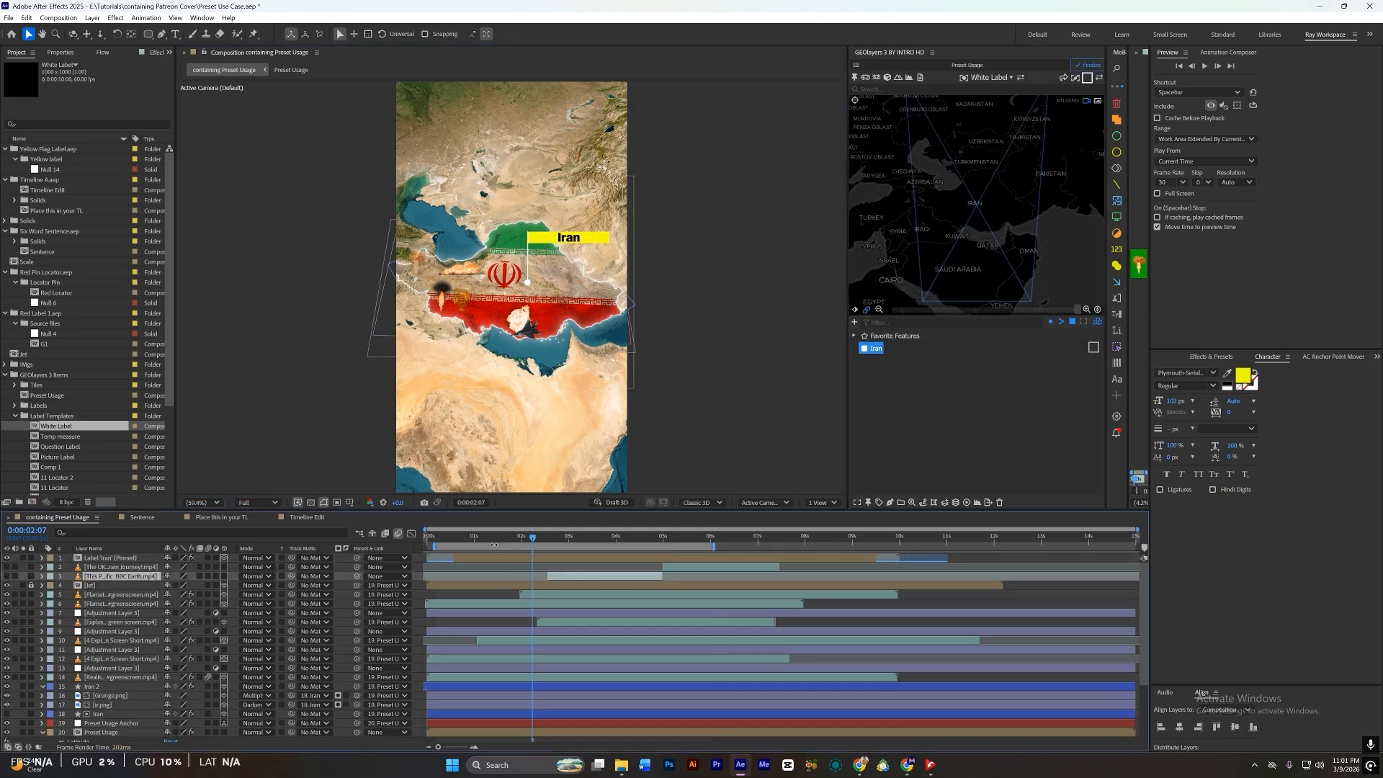
click(427, 538)
key(space)
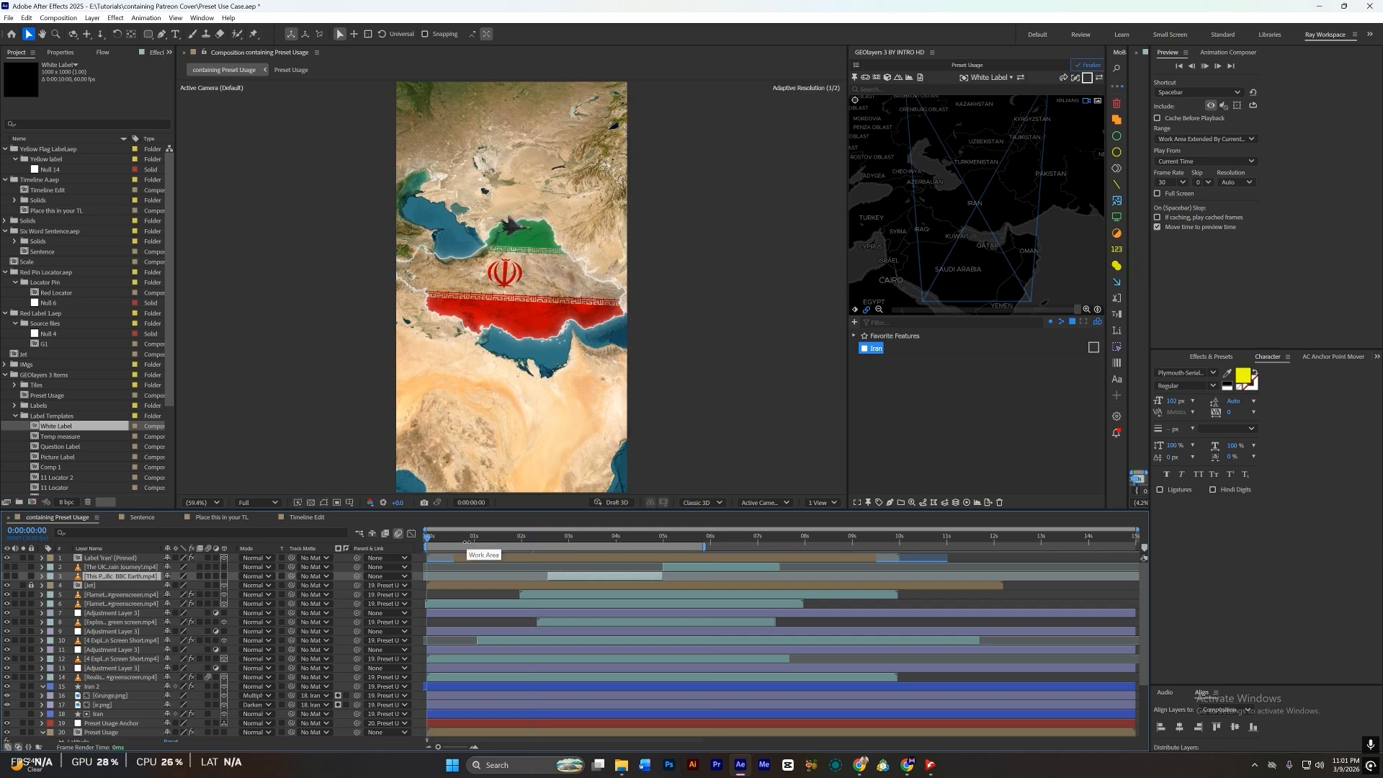